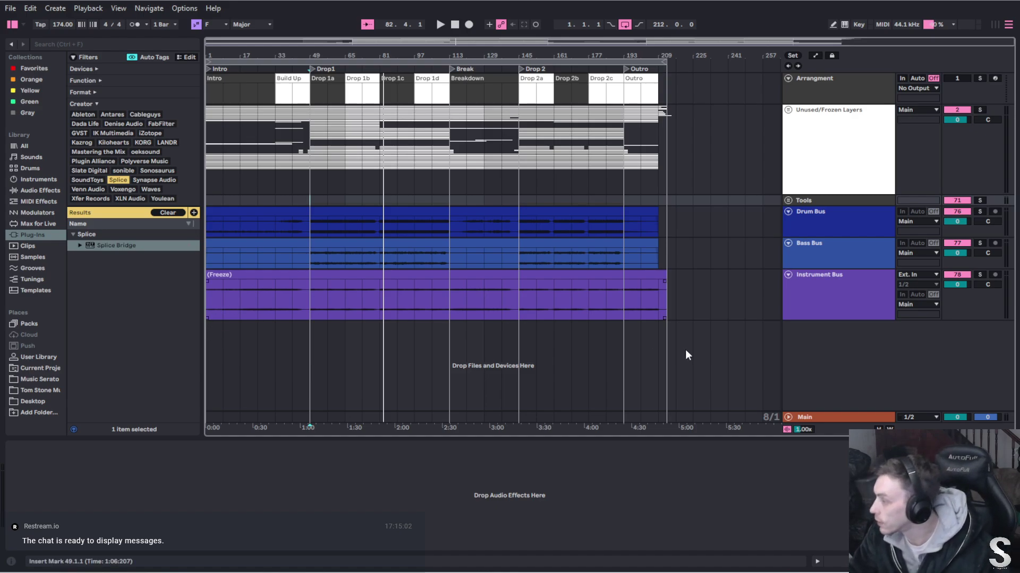
Play the whole arrangement from the start and set the frozen Instrument Bus clip's gain to 3.0 dB
{"action": "scroll", "coordinate": [820, 282], "scroll_direction": "down", "scroll_amount": 2}
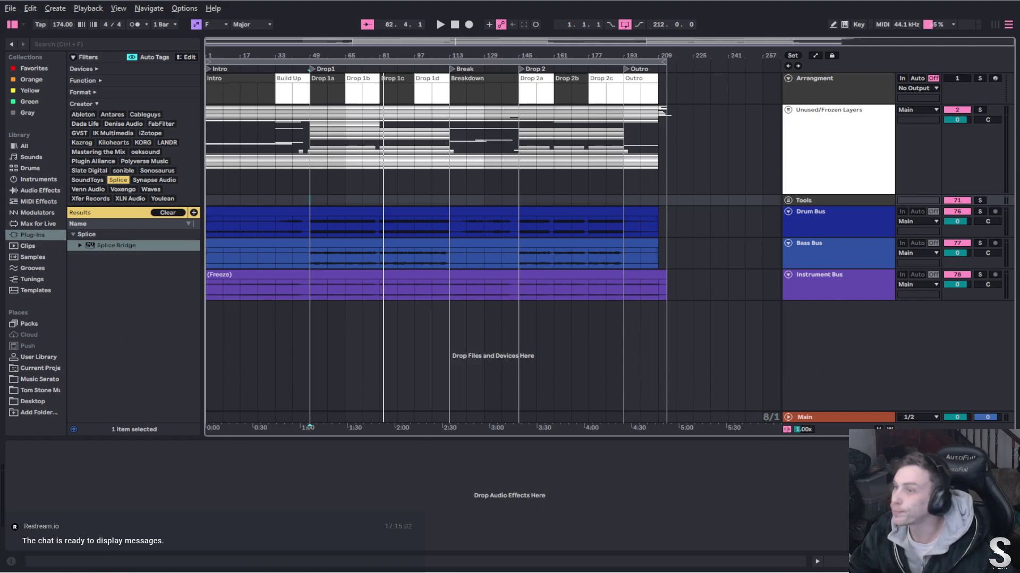
{"action": "key", "text": "ctrl+a"}
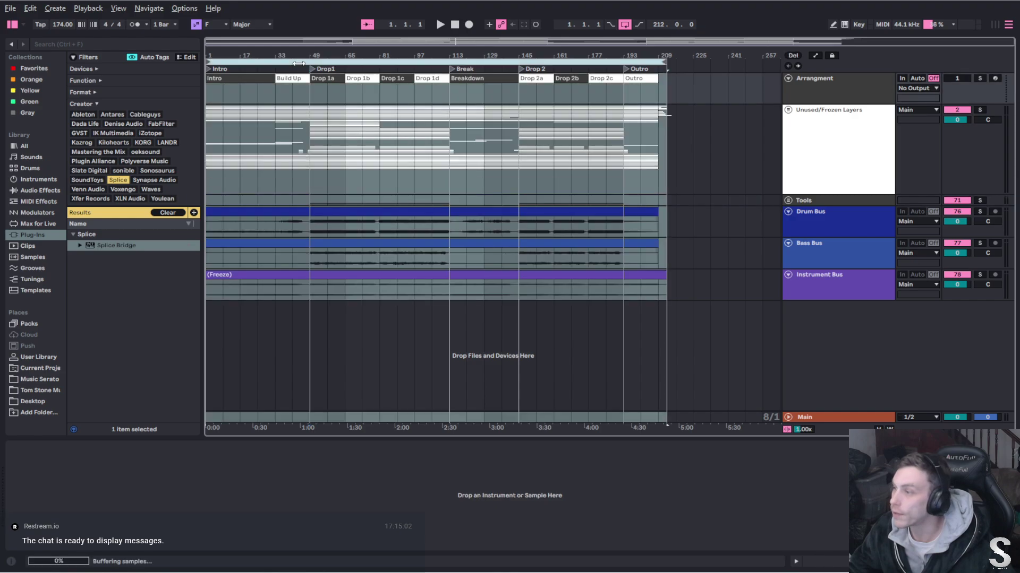
{"action": "key", "text": "space"}
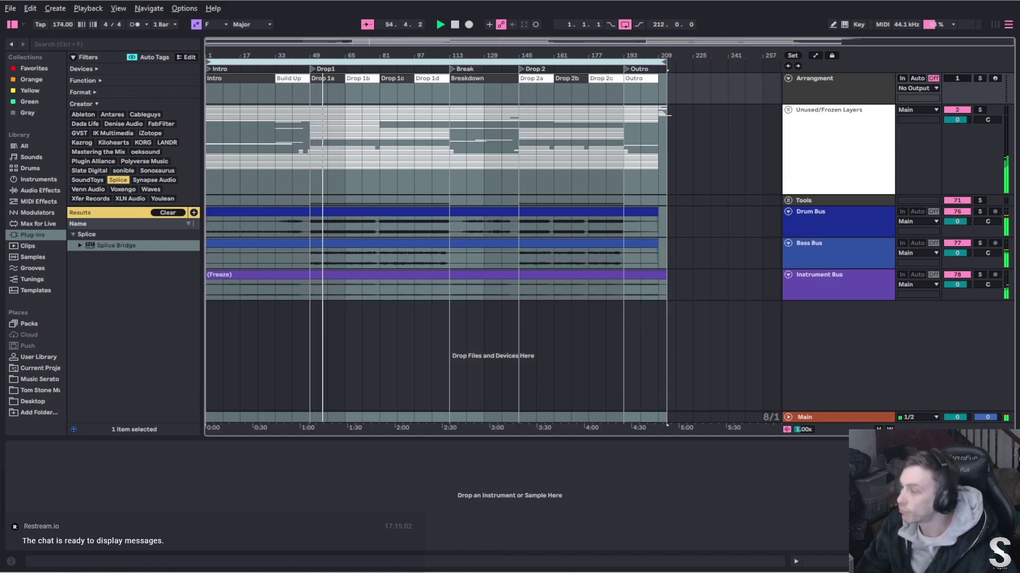
{"action": "double_click", "coordinate": [439, 275]}
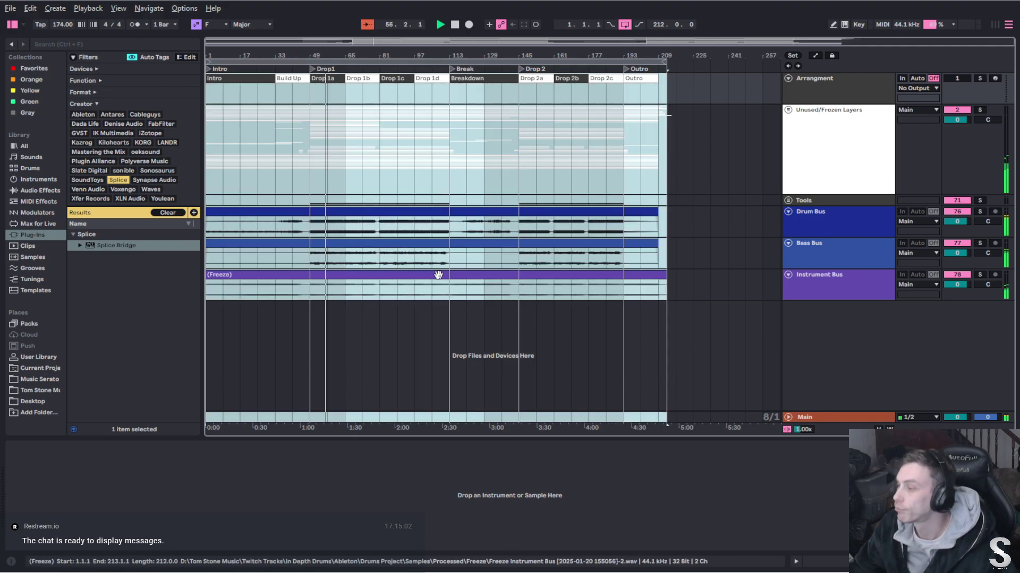
{"action": "left_click_drag", "start_coordinate": [81, 390], "coordinate": [83, 386]}
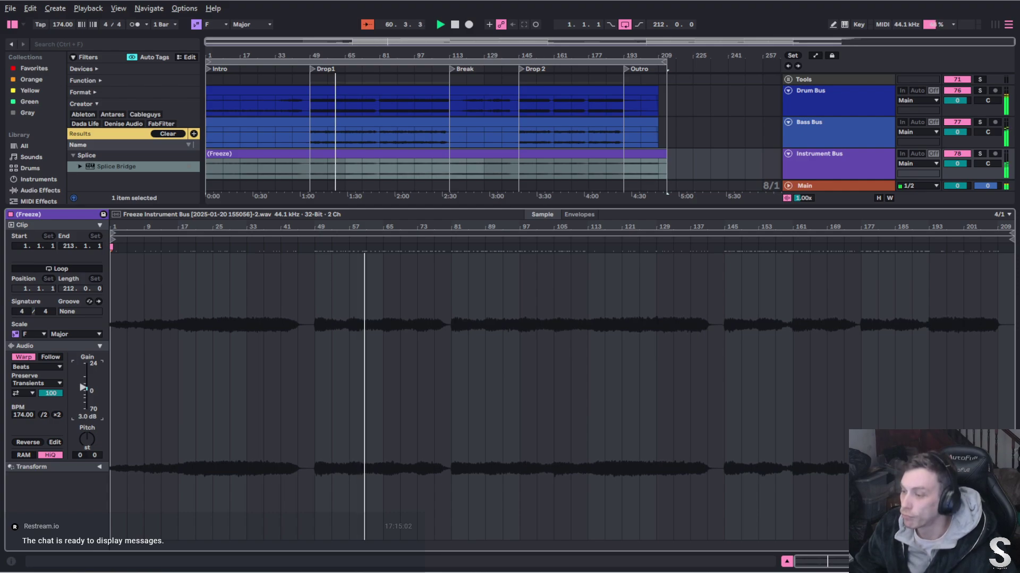
Open the SPAN Plus analyser from the Main track's effects chain and move its window out of the arrangement's way
{"action": "left_click", "coordinate": [864, 187]}
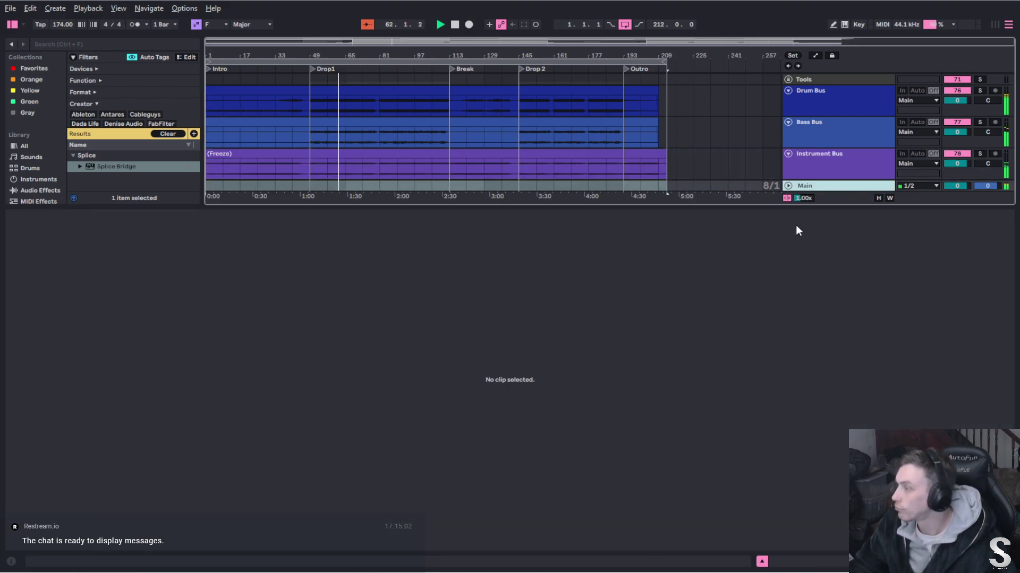
{"action": "left_click_drag", "start_coordinate": [179, 208], "coordinate": [179, 440]}
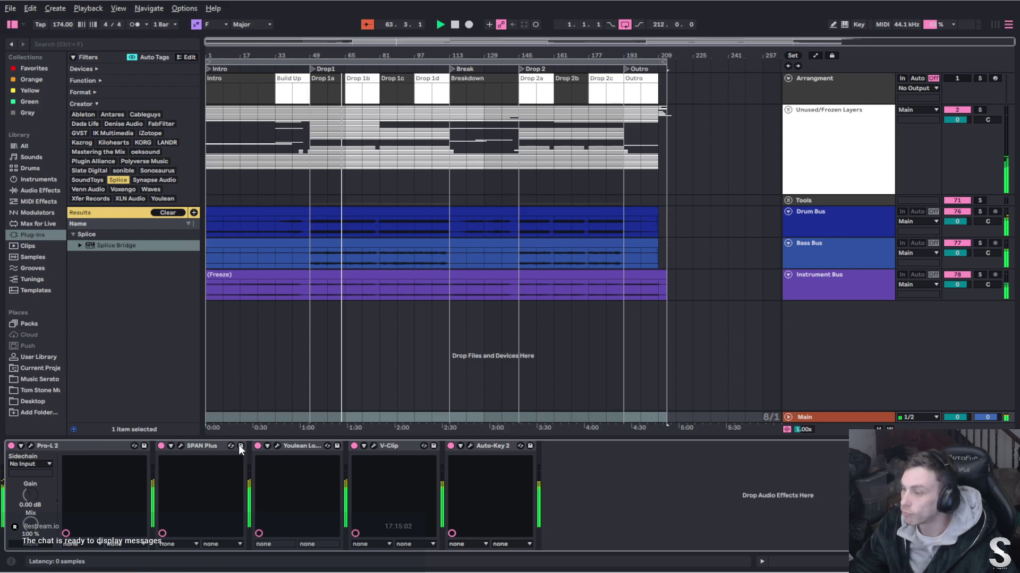
{"action": "left_click", "coordinate": [180, 446]}
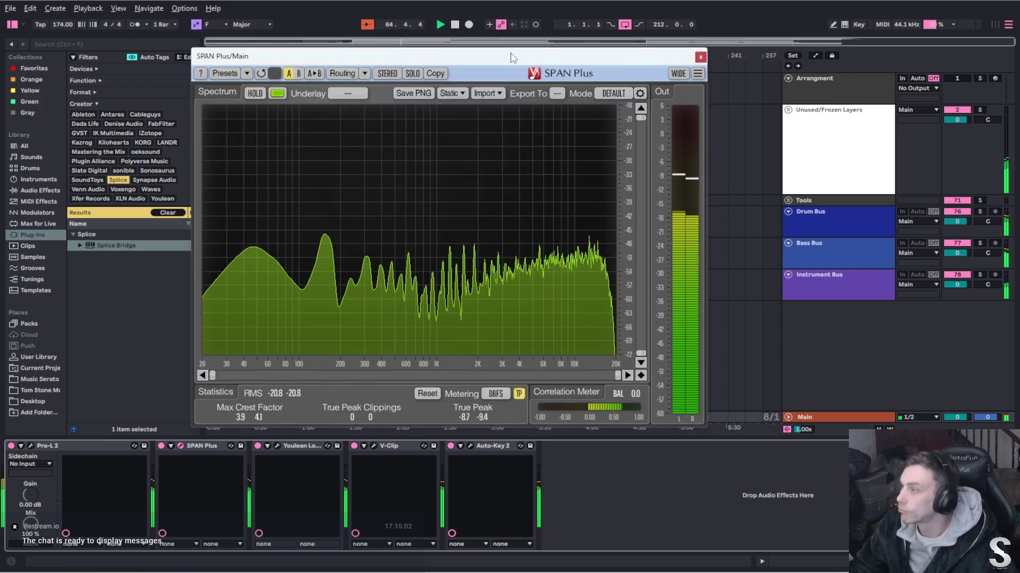
{"action": "left_click_drag", "start_coordinate": [512, 60], "coordinate": [0, 101]}
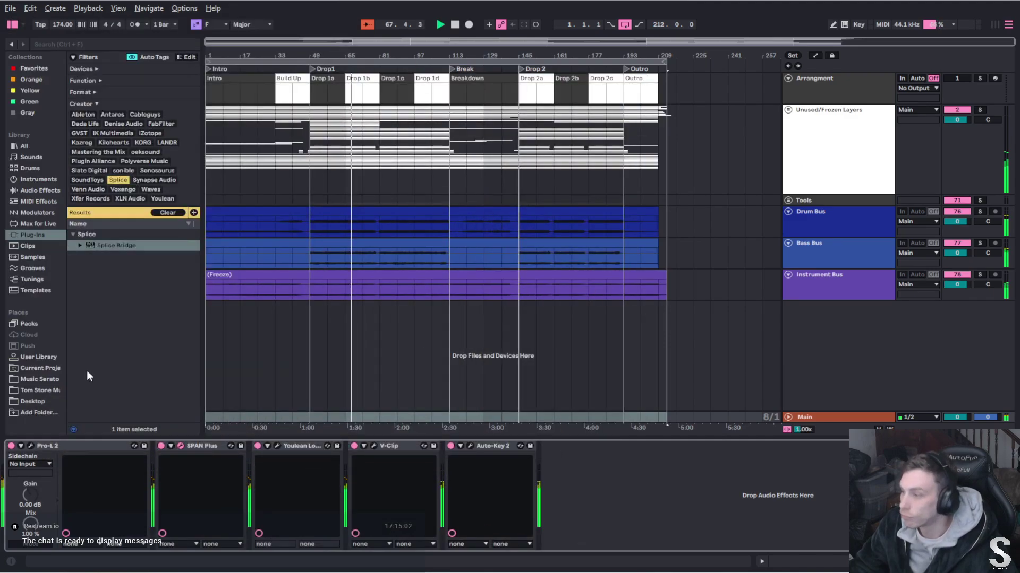
Set the frozen Instrument Bus clip's gain to 4.4 dB and hide the clip details
{"action": "double_click", "coordinate": [513, 288]}
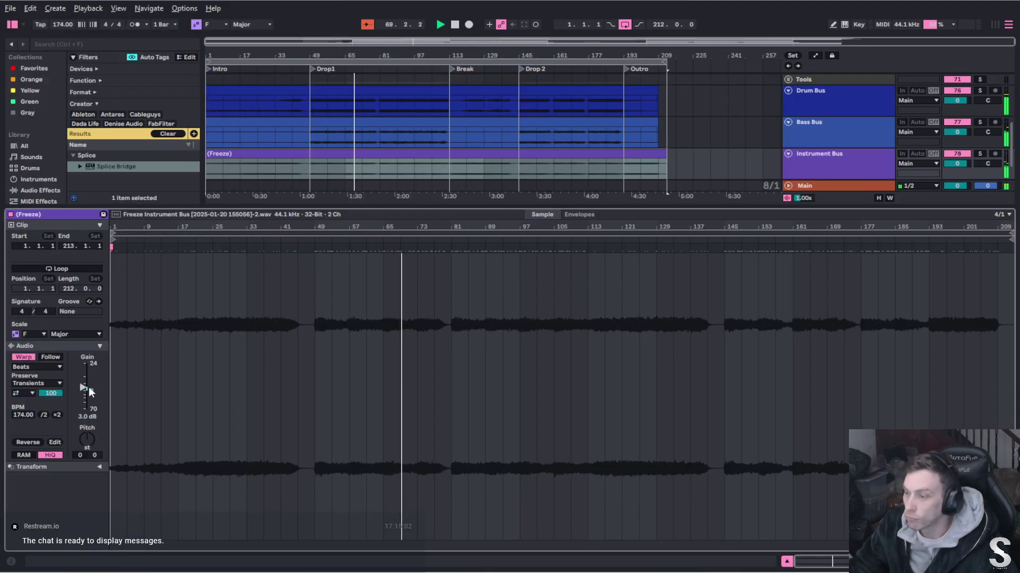
{"action": "left_click_drag", "start_coordinate": [80, 387], "coordinate": [82, 385]}
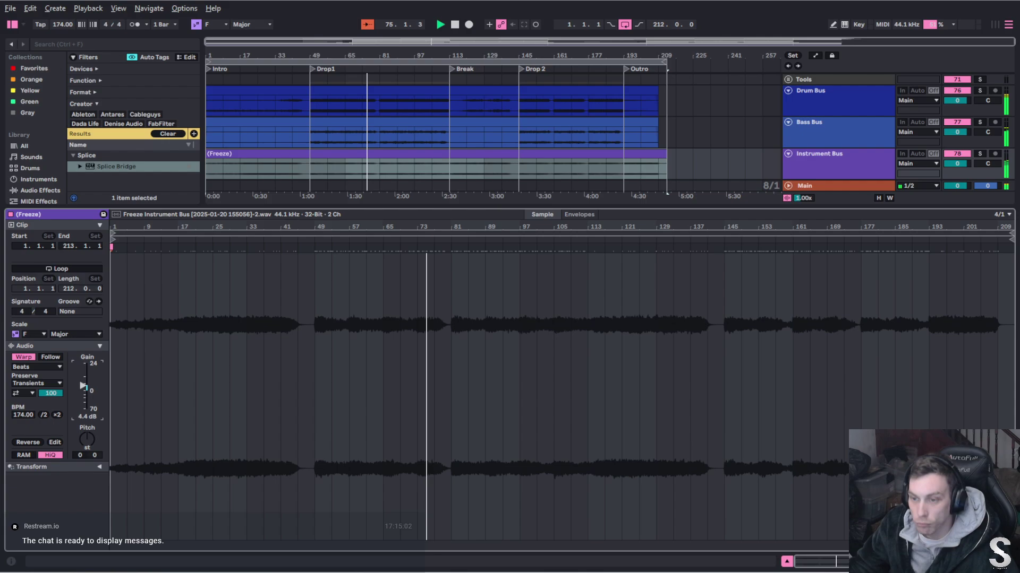
{"action": "left_click_drag", "start_coordinate": [83, 385], "coordinate": [78, 399]}
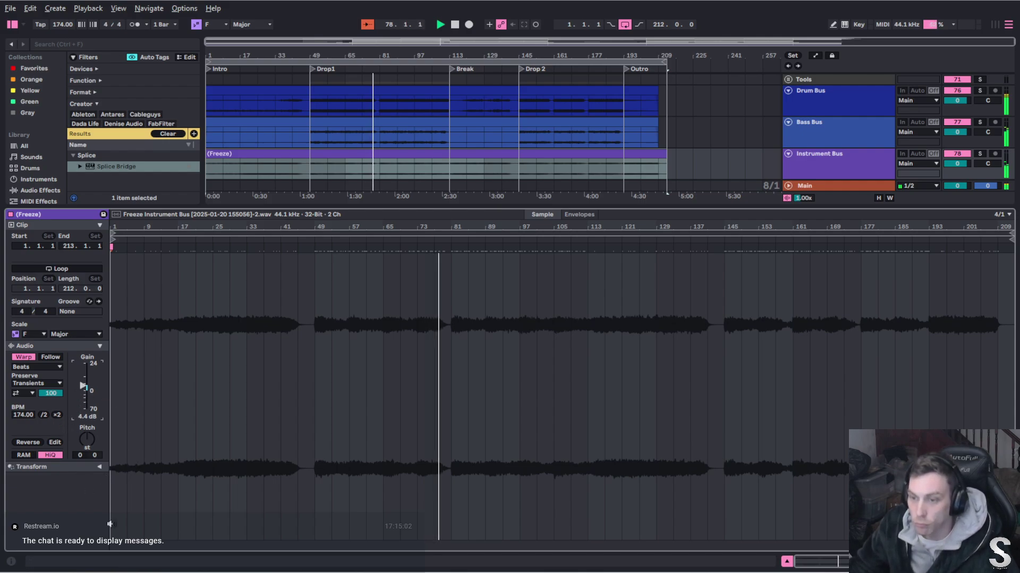
{"action": "left_click", "coordinate": [786, 561]}
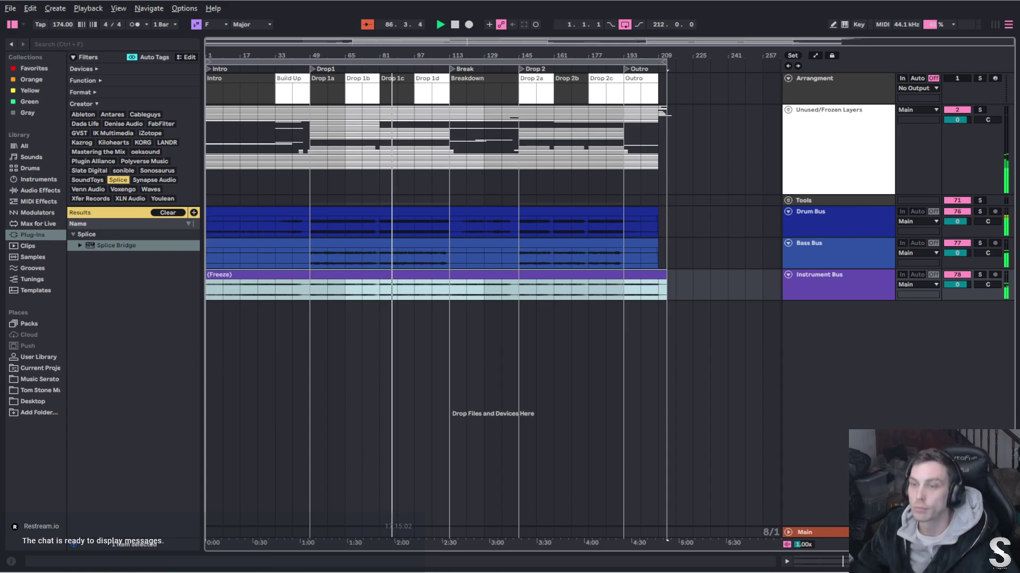
Bring back the SPAN Plus analyser to view the breakdown's spectrum, close it and stop playback
{"action": "key", "text": "ctrl+alt+p"}
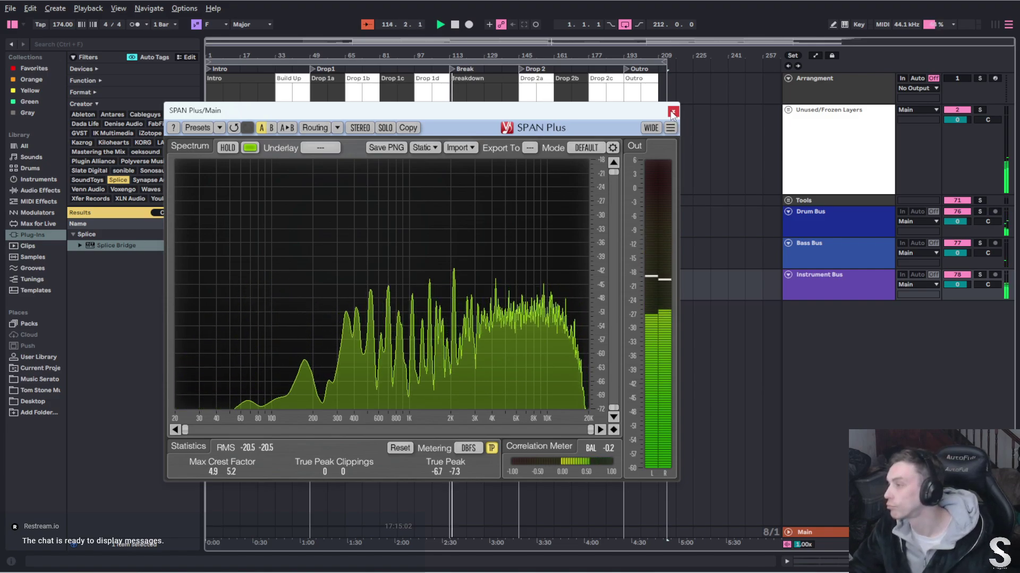
{"action": "left_click_drag", "start_coordinate": [579, 113], "coordinate": [518, 44]}
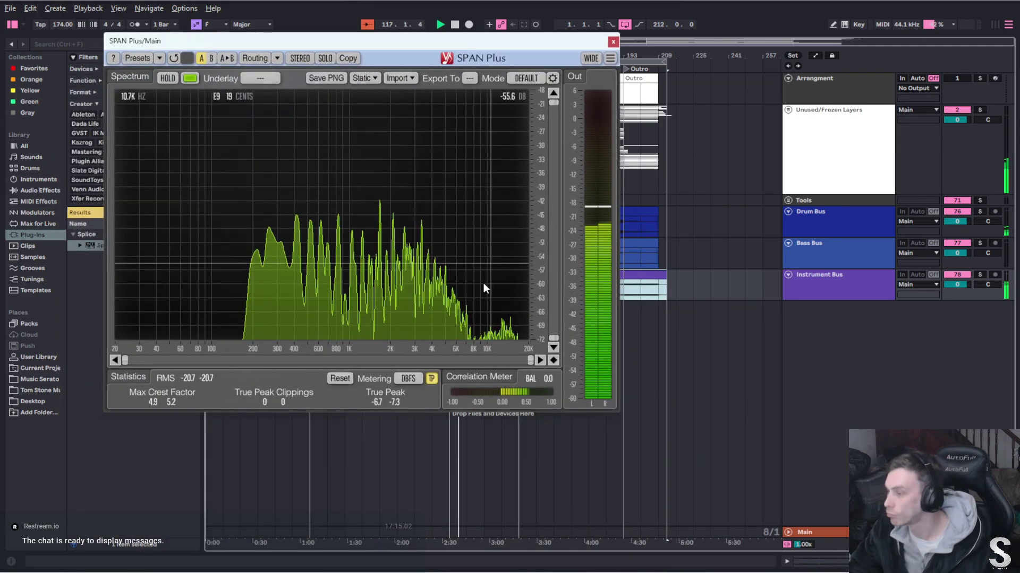
{"action": "left_click", "coordinate": [613, 41]}
{"action": "key", "text": "space"}
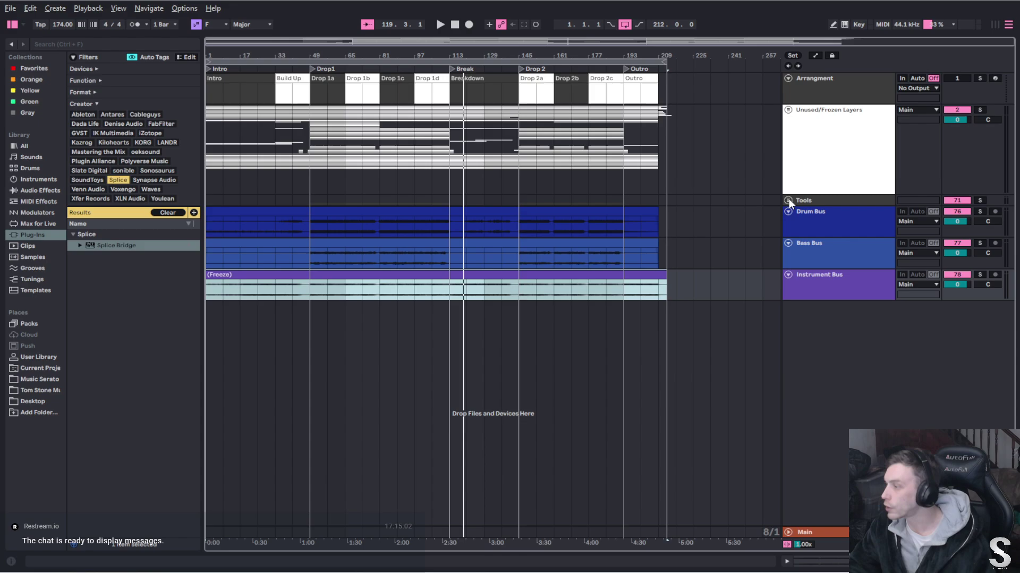
Check the Splice Bridge track inside the Tools group and bring up the Splice sample library briefly
{"action": "mouse_move", "coordinate": [589, 571]}
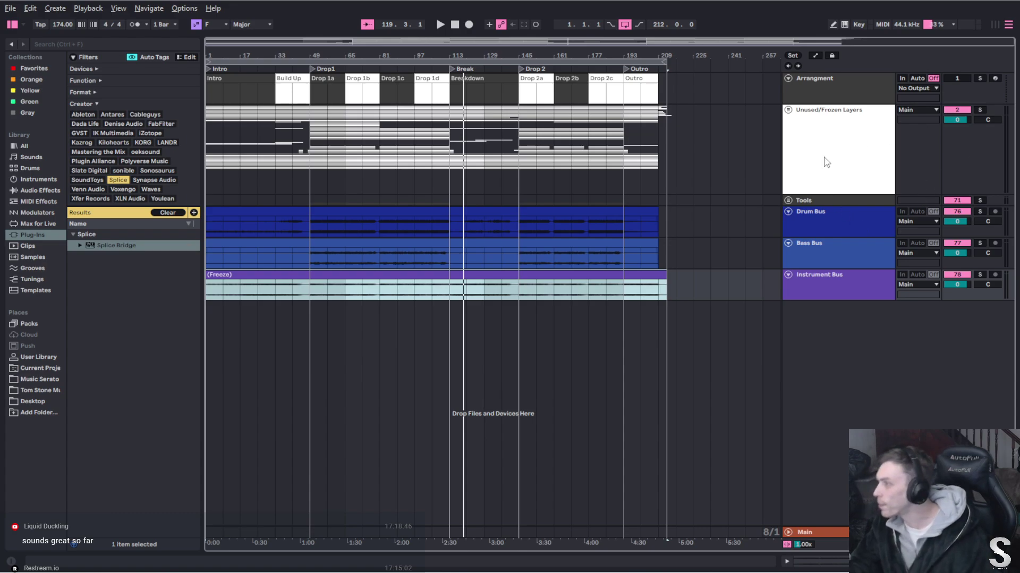
{"action": "left_click", "coordinate": [788, 201]}
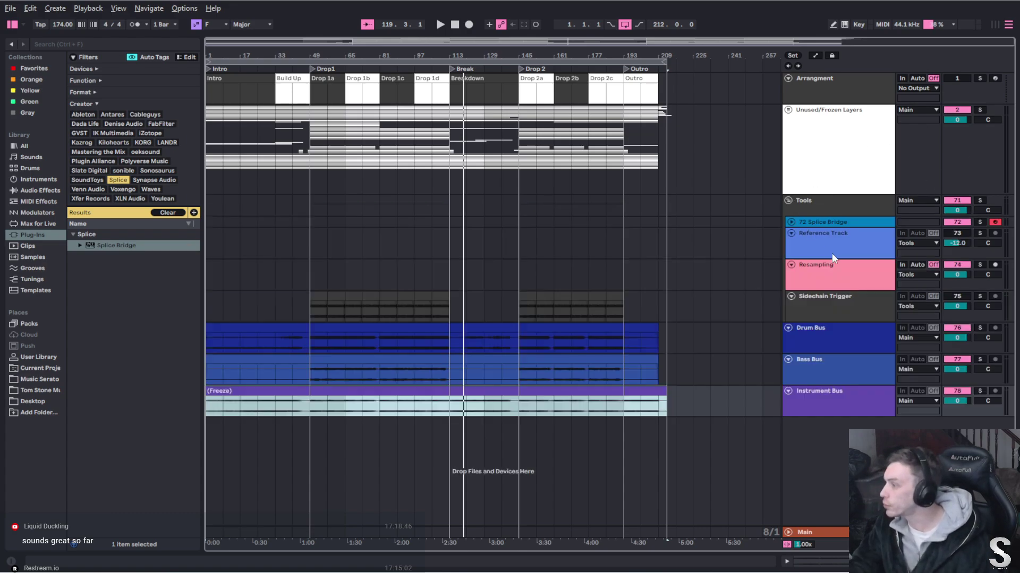
{"action": "left_click", "coordinate": [790, 222]}
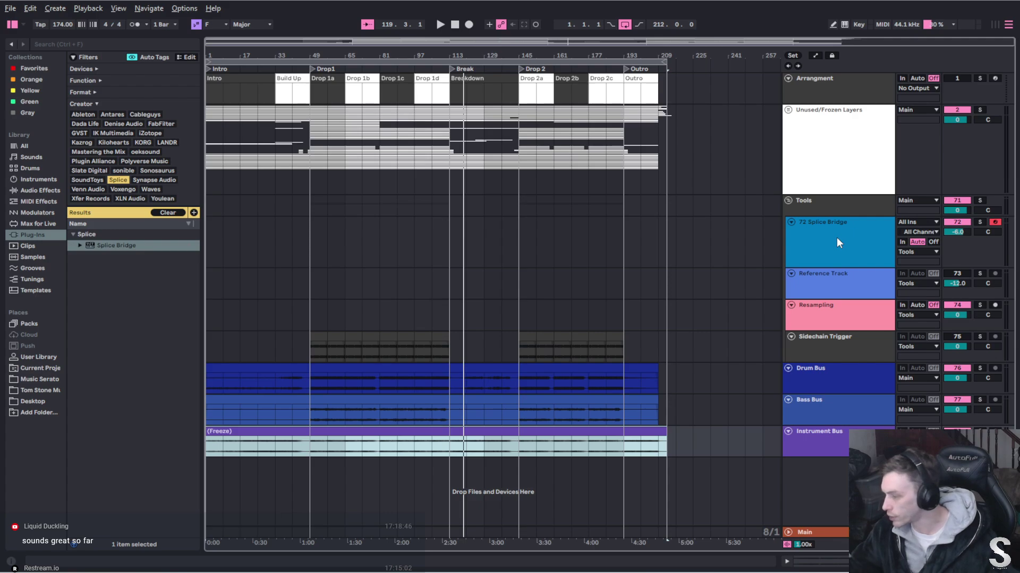
{"action": "left_click", "coordinate": [787, 201]}
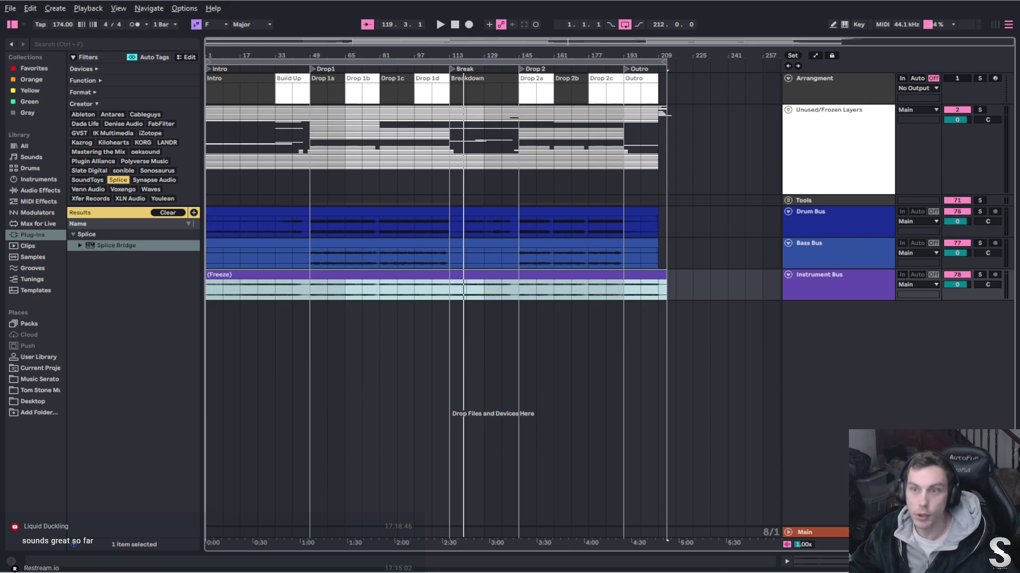
{"action": "left_click_drag", "start_coordinate": [0, 32], "coordinate": [515, 59]}
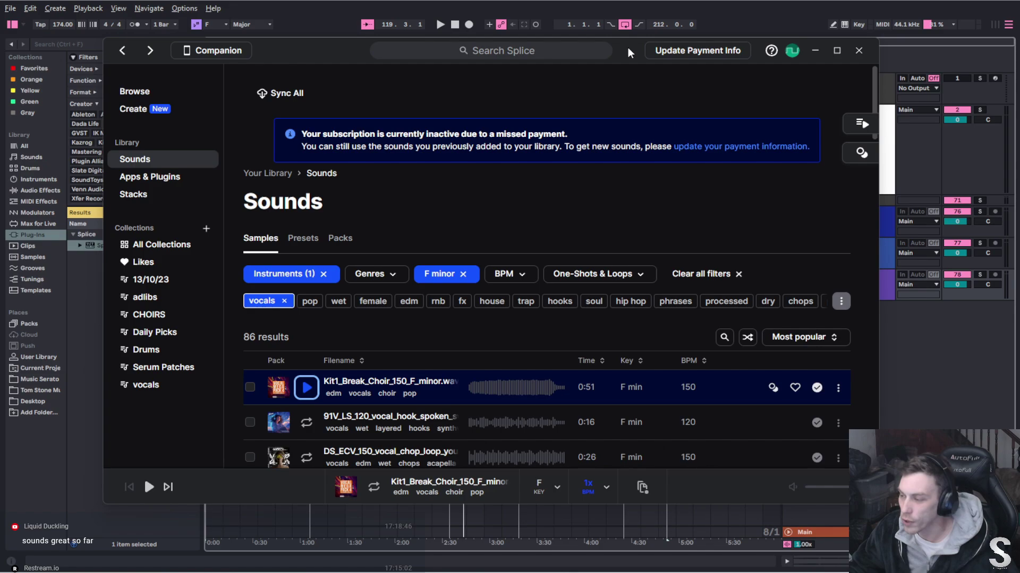
{"action": "left_click_drag", "start_coordinate": [628, 46], "coordinate": [0, 101]}
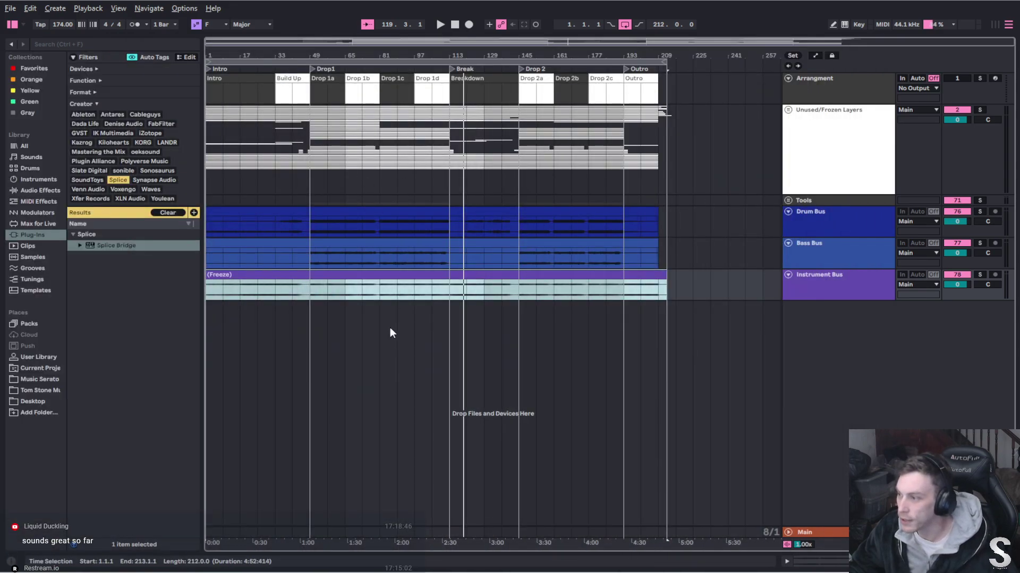
Set the loop to bars 81 to 113, covering Drop 1c and Drop 1d, and play it
{"action": "left_click_drag", "start_coordinate": [380, 289], "coordinate": [443, 294]}
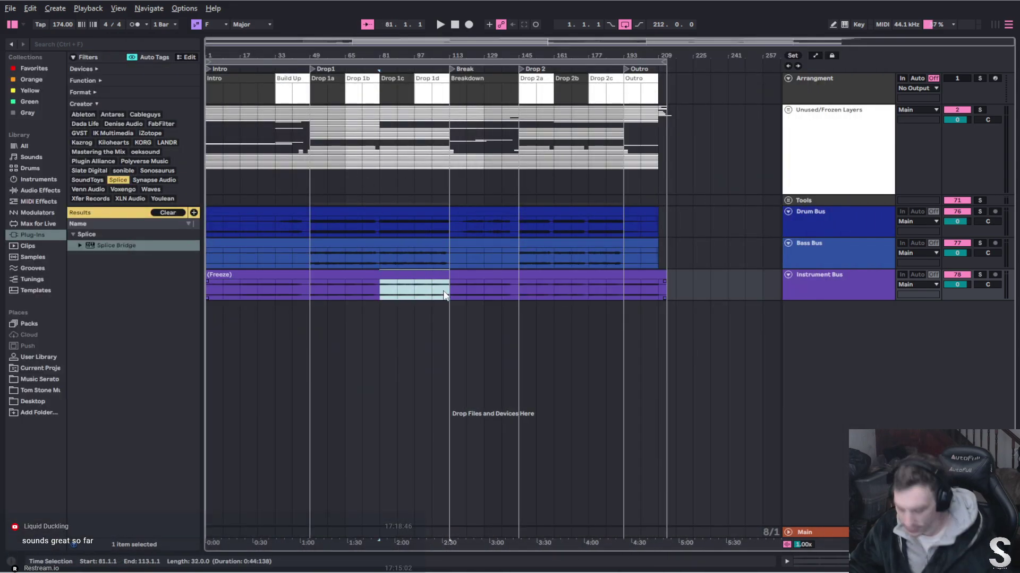
{"action": "key", "text": "ctrl+l"}
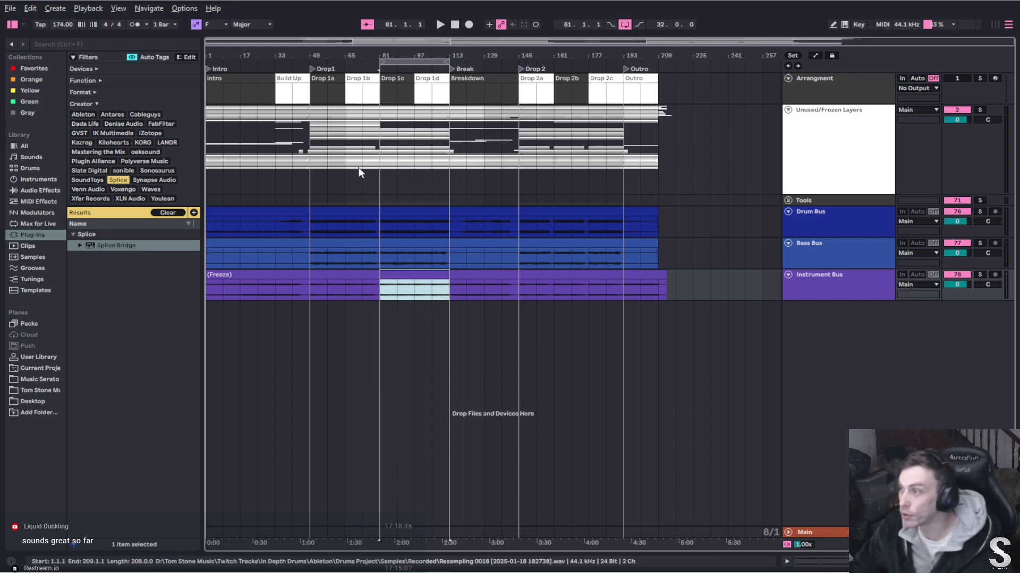
{"action": "left_click", "coordinate": [404, 63]}
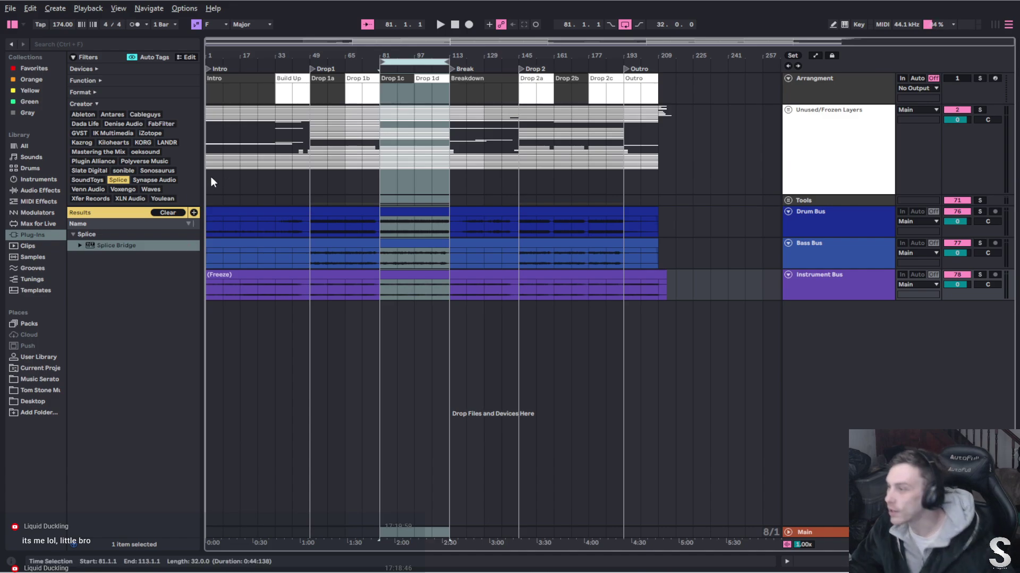
{"action": "key", "text": "space"}
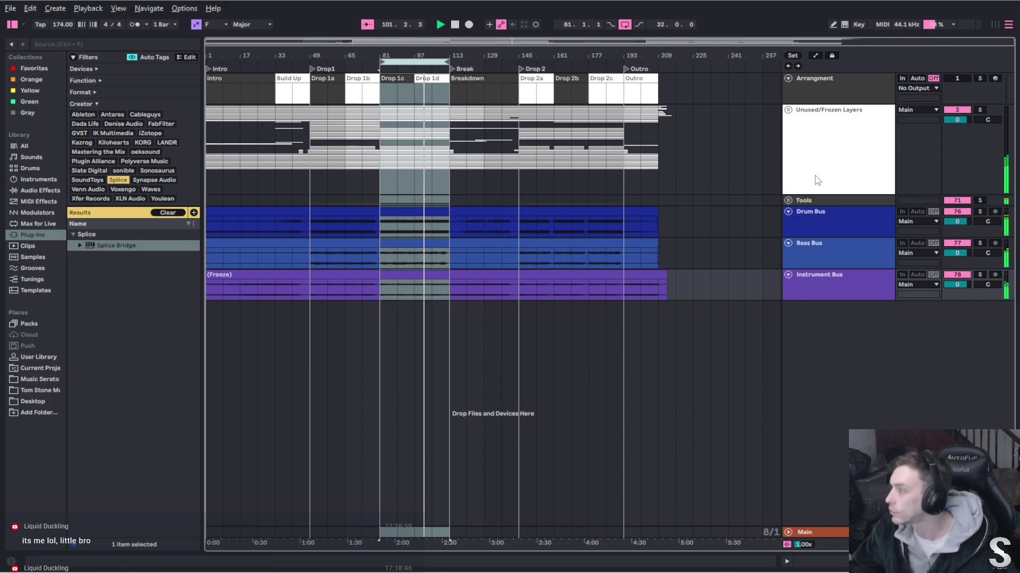
Check the Splice Bridge track's volume inside the Tools group and collapse the group
{"action": "left_click", "coordinate": [834, 202]}
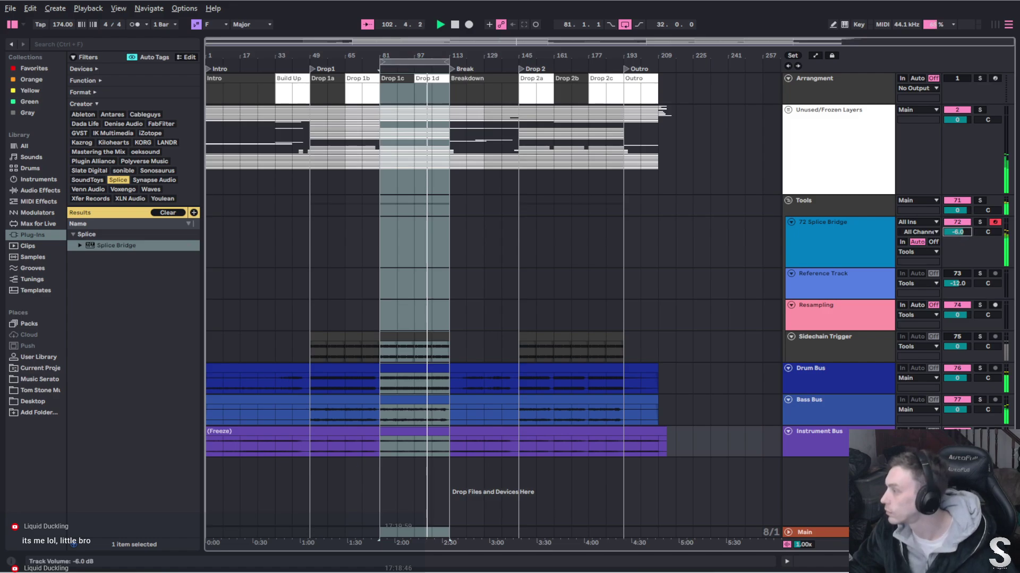
{"action": "left_click", "coordinate": [960, 232]}
{"action": "left_click", "coordinate": [788, 200]}
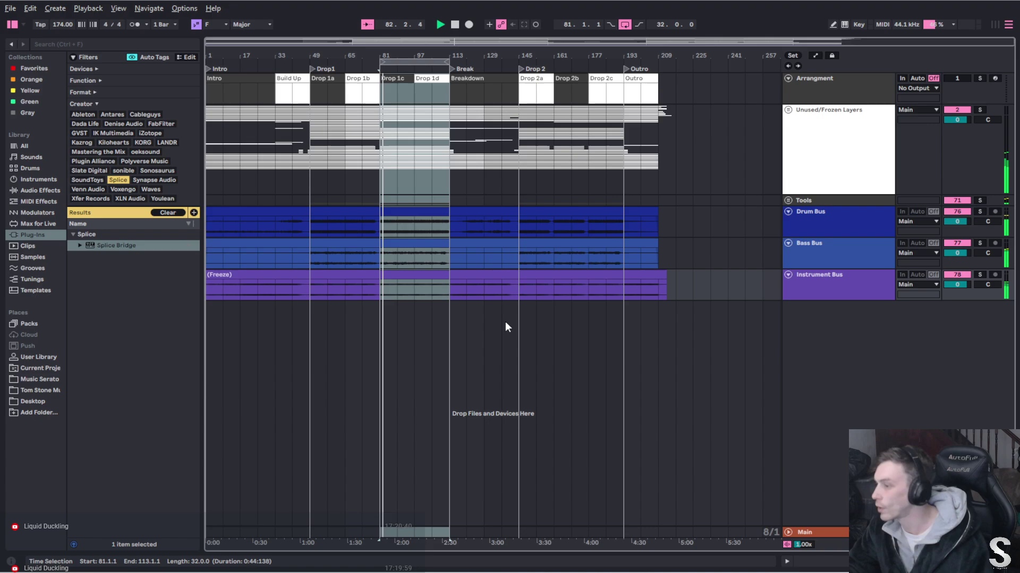
Place the insert marker at bar 97 on the Instrument Bus and stop the looped playback
{"action": "left_click", "coordinate": [414, 325]}
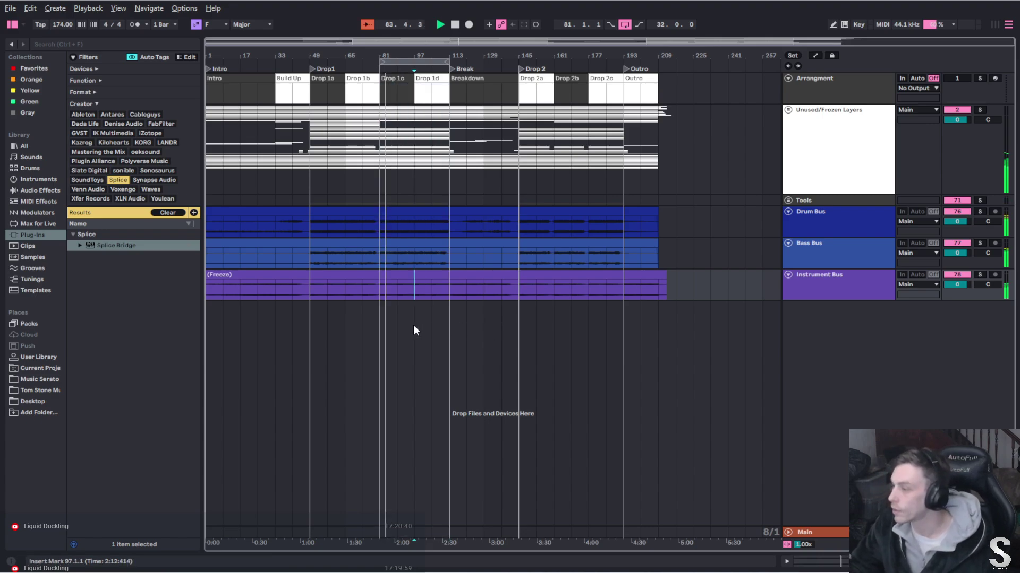
{"action": "key", "text": "space"}
{"action": "right_click", "coordinate": [416, 322]}
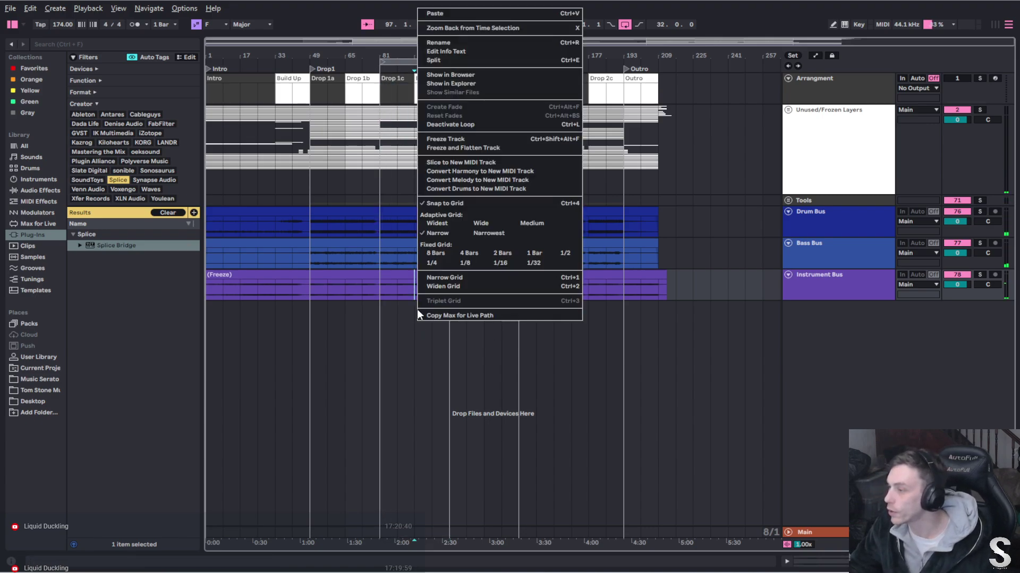
{"action": "left_click", "coordinate": [801, 322]}
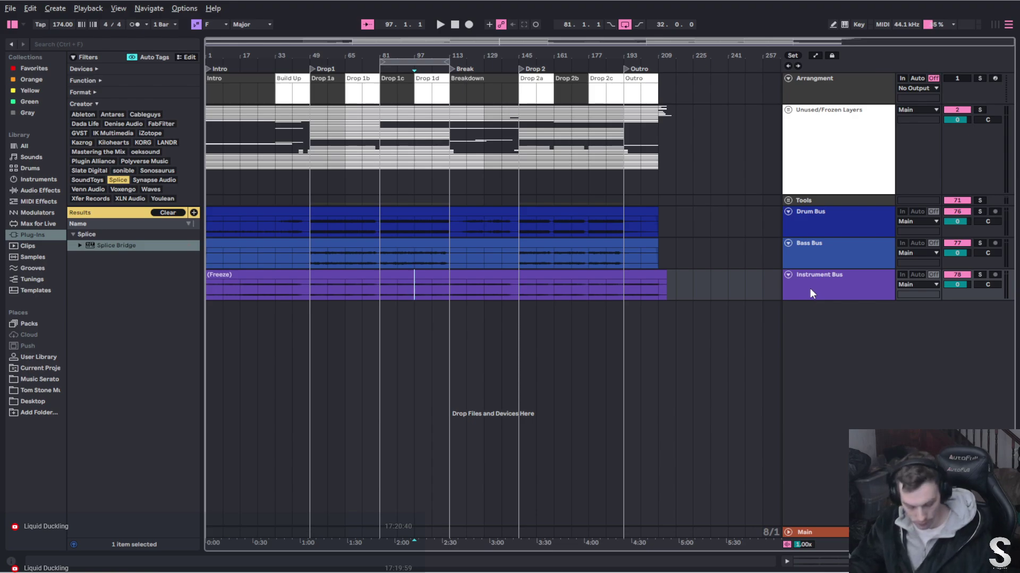
Insert a new audio track below the Instrument Bus and paste the copied two-bar audio clip onto it at bar 183
{"action": "left_click", "coordinate": [811, 291]}
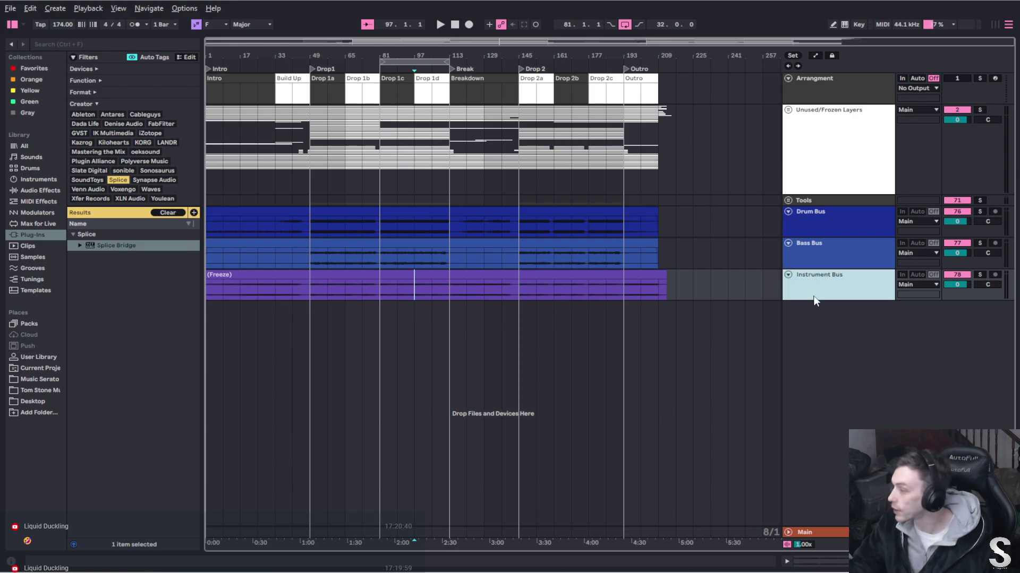
{"action": "key", "text": "ctrl+t"}
{"action": "right_click", "coordinate": [600, 325]}
{"action": "left_click", "coordinate": [611, 331]}
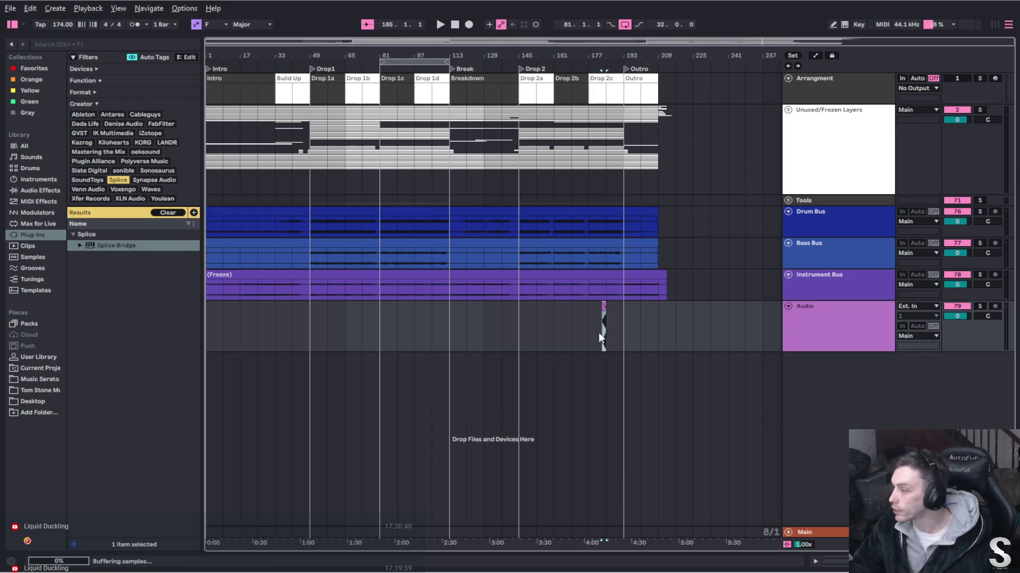
{"action": "left_click", "coordinate": [603, 308]}
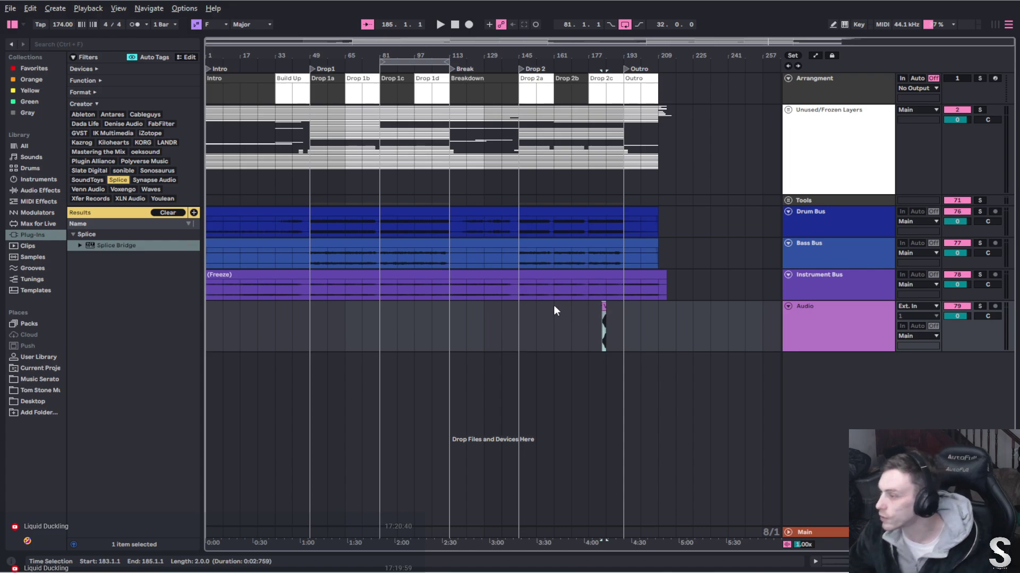
{"action": "scroll", "coordinate": [356, 329], "scroll_direction": "up", "scroll_amount": 3}
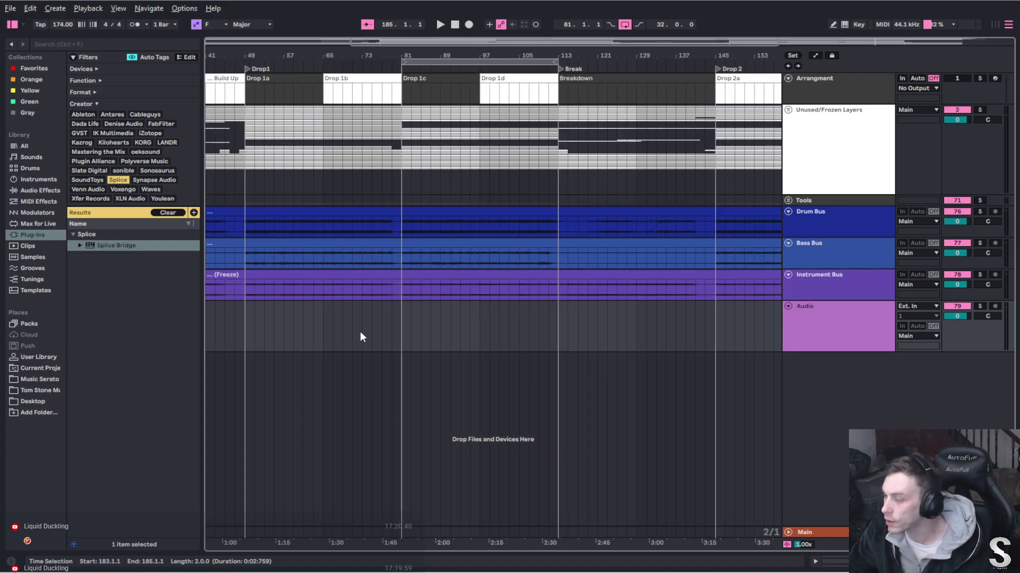
Paste the two-bar vocal clip on the new audio track and position it at bar 79, ending where Drop 1c begins
{"action": "scroll", "coordinate": [536, 343], "scroll_direction": "down", "scroll_amount": 3}
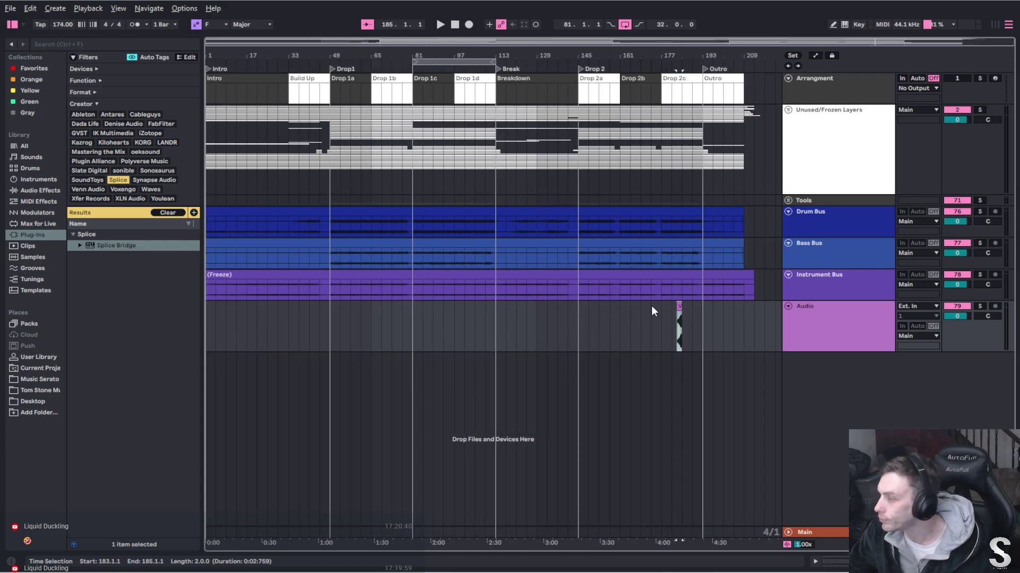
{"action": "left_click", "coordinate": [528, 319]}
{"action": "key", "text": "ctrl+v"}
{"action": "left_click_drag", "start_coordinate": [529, 318], "coordinate": [406, 308]}
{"action": "scroll", "coordinate": [403, 311], "scroll_direction": "up", "scroll_amount": 3}
{"action": "scroll", "coordinate": [407, 308], "scroll_direction": "up", "scroll_amount": 2}
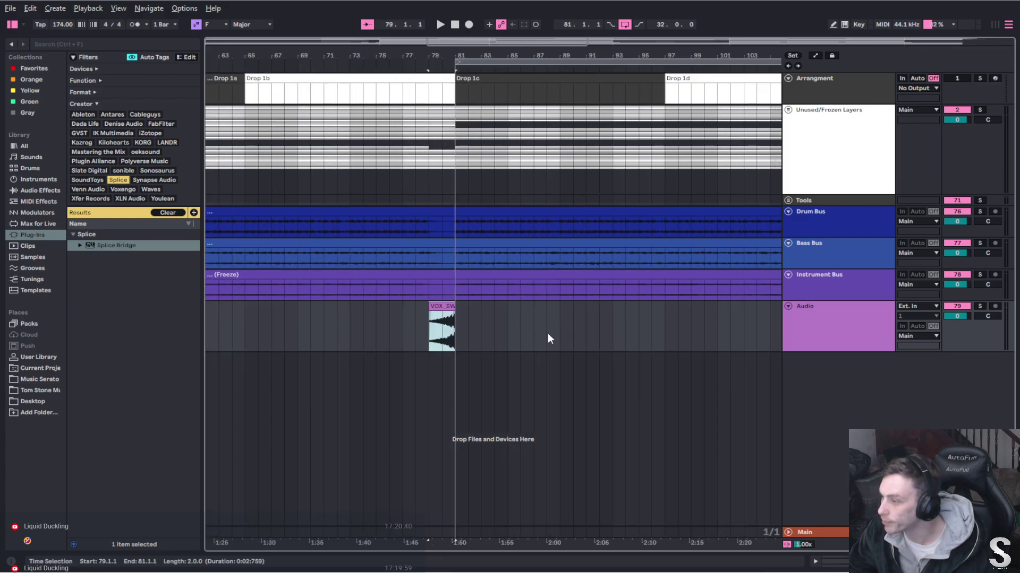
Set the vocal clip's warp mode to Pro and its BPM to 70, and close the clip editor
{"action": "double_click", "coordinate": [440, 307]}
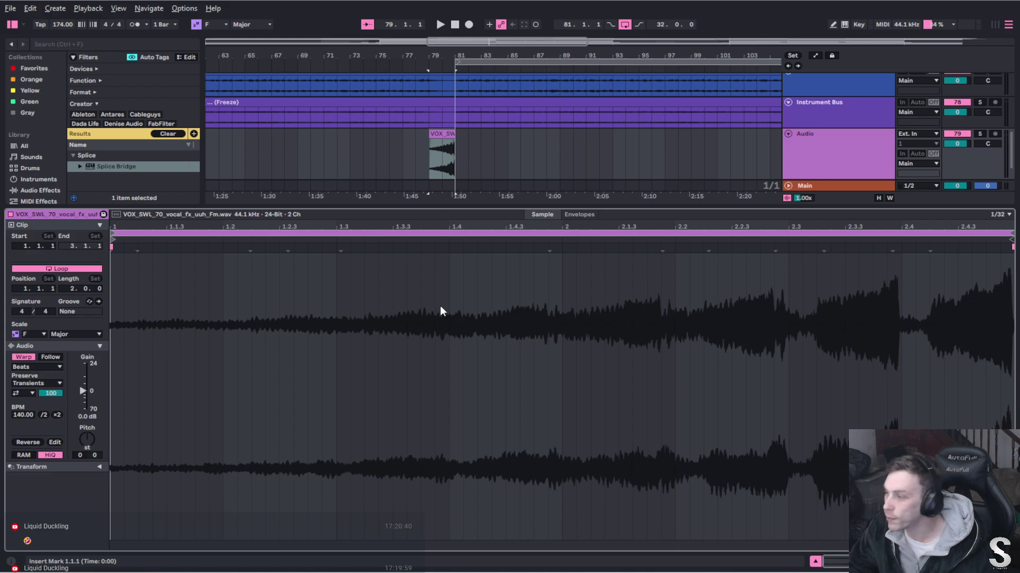
{"action": "left_click", "coordinate": [35, 367]}
{"action": "left_click", "coordinate": [28, 420]}
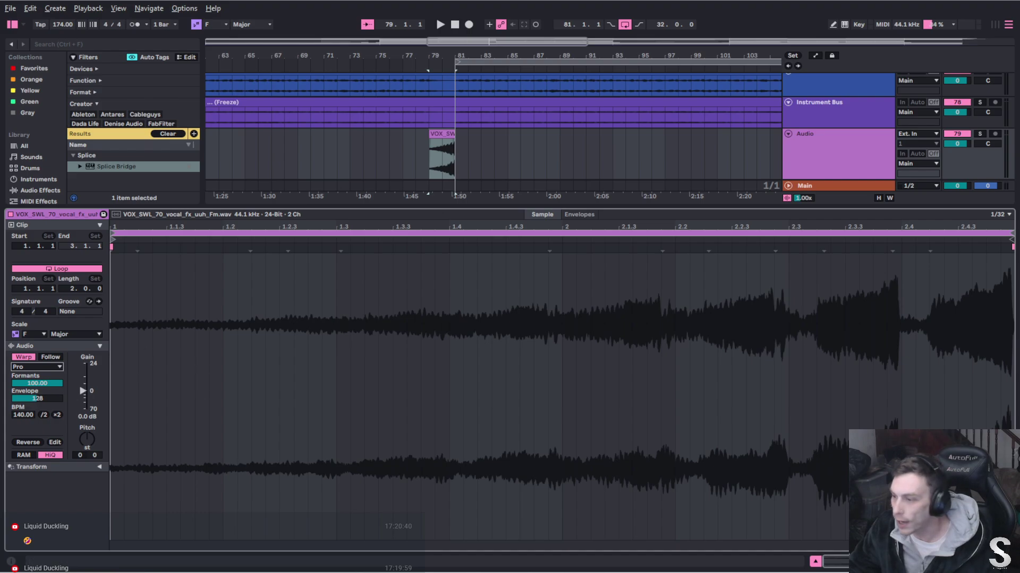
{"action": "left_click", "coordinate": [25, 414]}
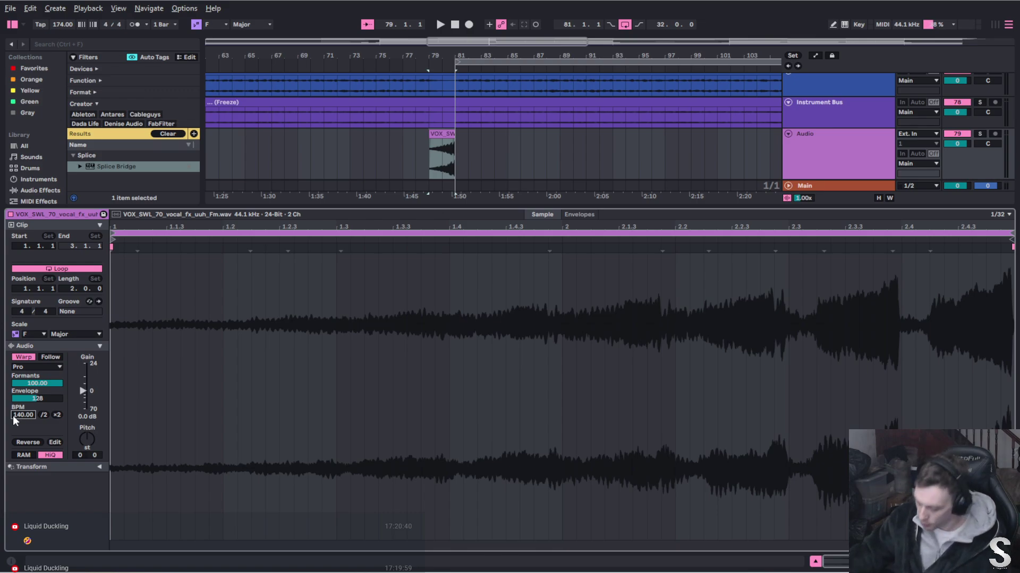
{"action": "type", "text": "77777"}
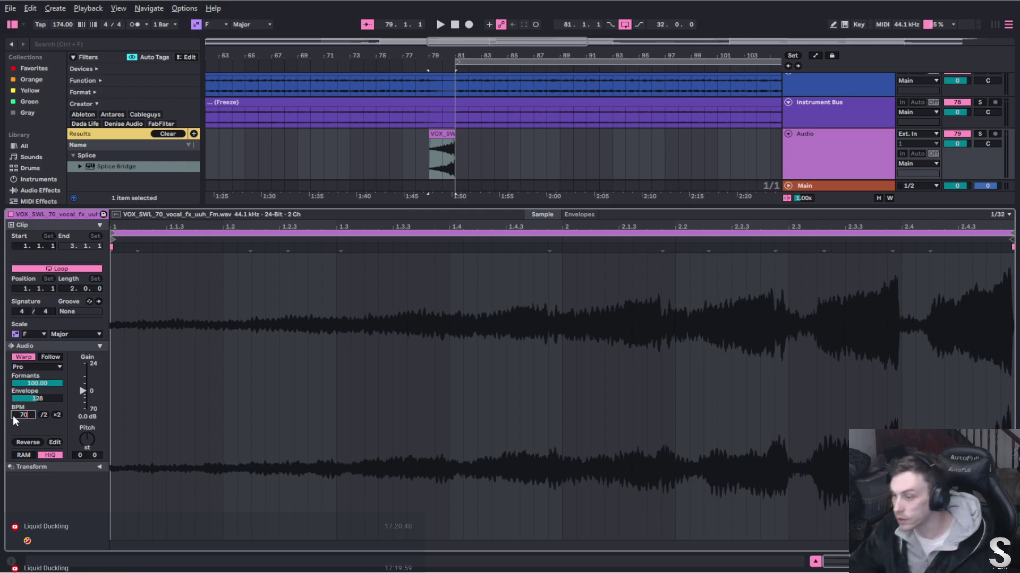
{"action": "key", "text": "Return"}
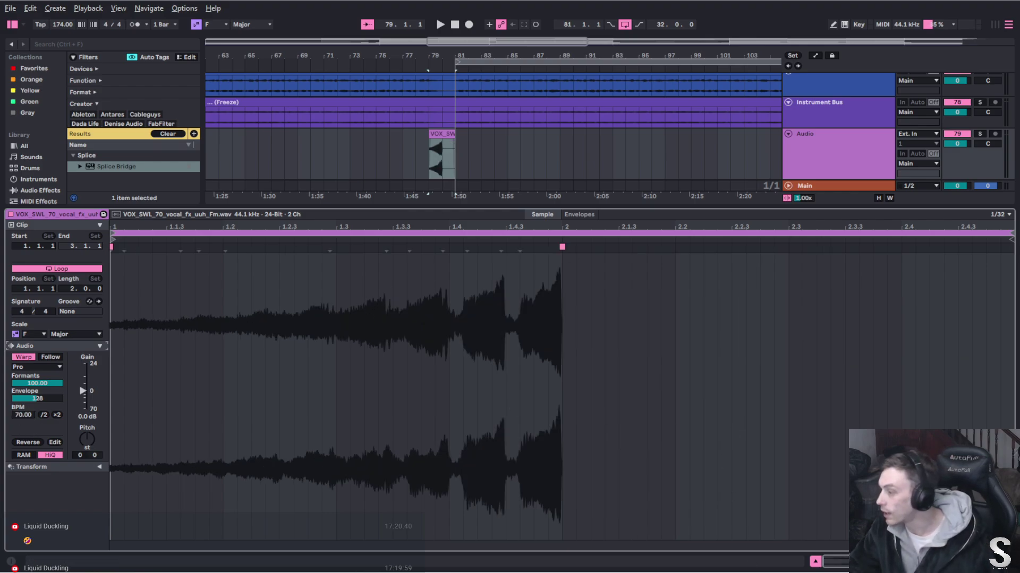
{"action": "left_click", "coordinate": [815, 562]}
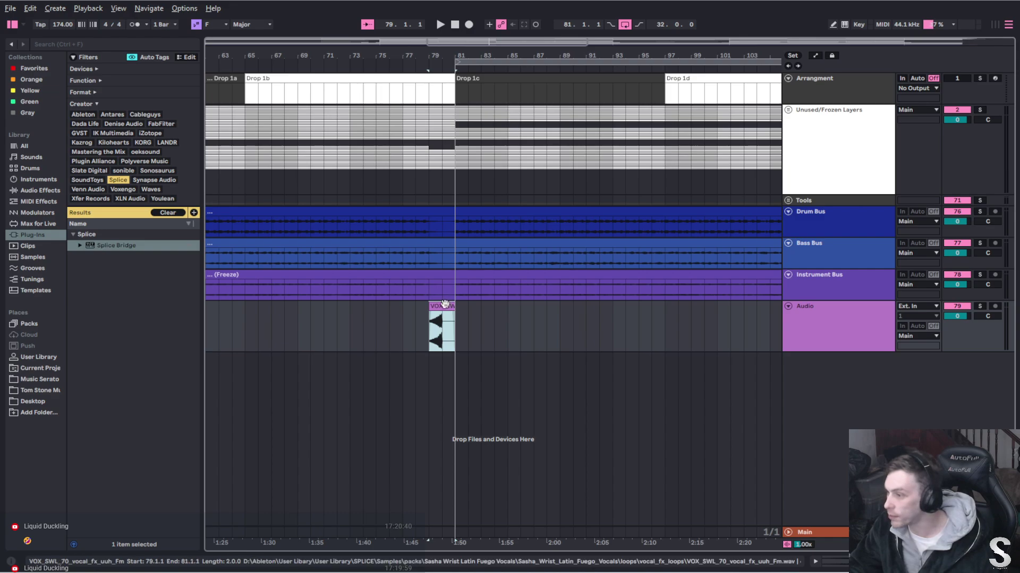
Shorten the vocal clip to one bar running from bar 80 to 81 and play the lead-in to Drop 1c
{"action": "left_click_drag", "start_coordinate": [446, 303], "coordinate": [455, 306]}
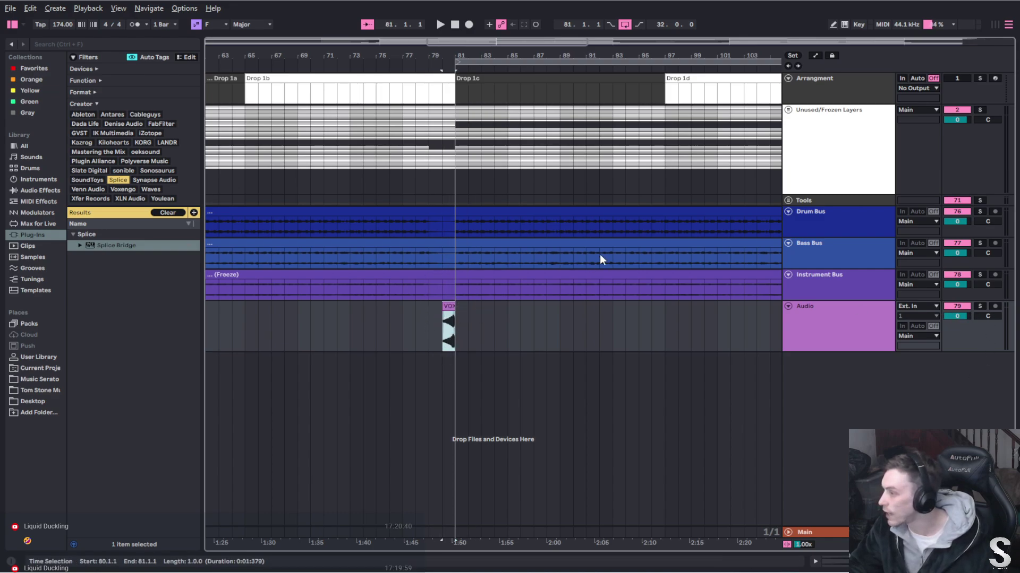
{"action": "left_click", "coordinate": [391, 324]}
{"action": "key", "text": "space"}
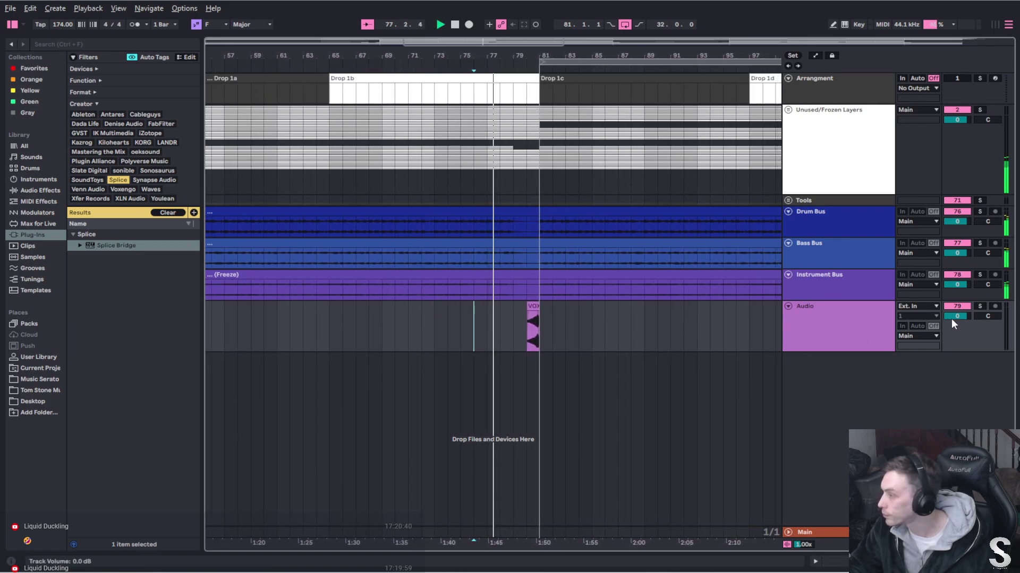
Lower the Audio track's volume to -23.2 dB and play the vocal clip from bar 80
{"action": "mouse_move", "coordinate": [953, 316]}
{"action": "left_mouse_down"}
{"action": "mouse_move", "coordinate": [954, 367]}
{"action": "mouse_move", "coordinate": [943, 320]}
{"action": "left_mouse_up"}
{"action": "key", "text": "space"}
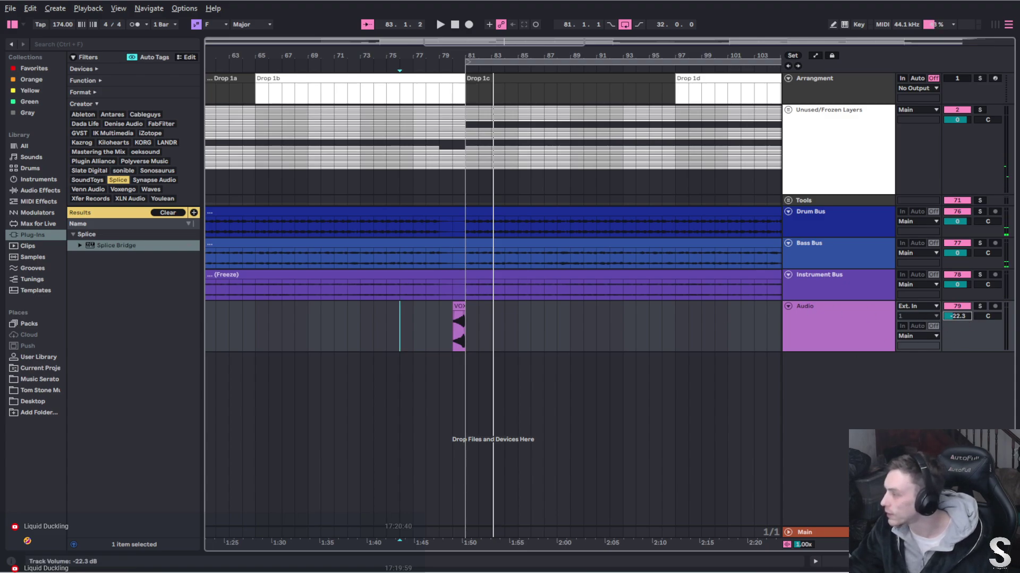
{"action": "left_click", "coordinate": [457, 327]}
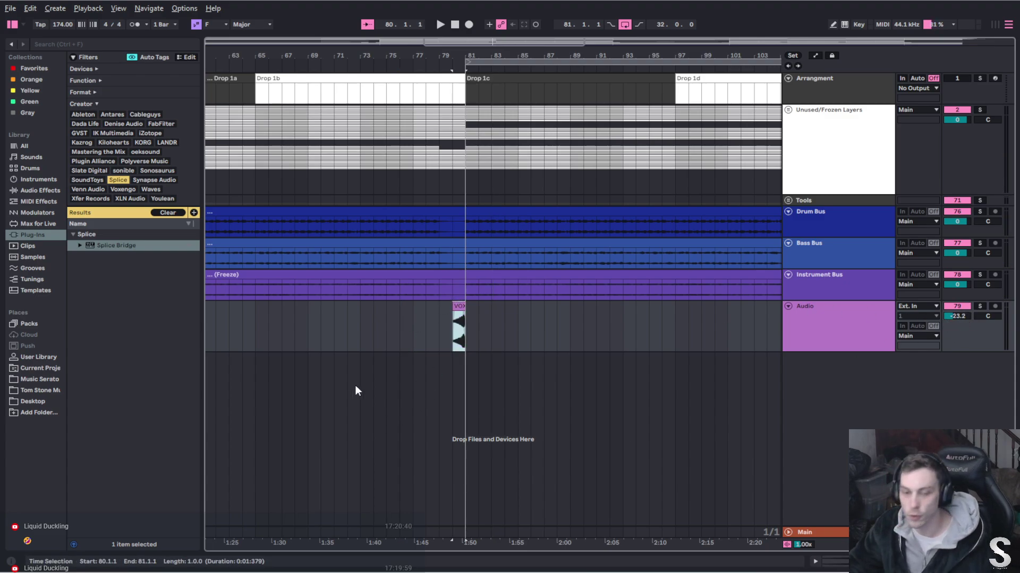
{"action": "key", "text": "space"}
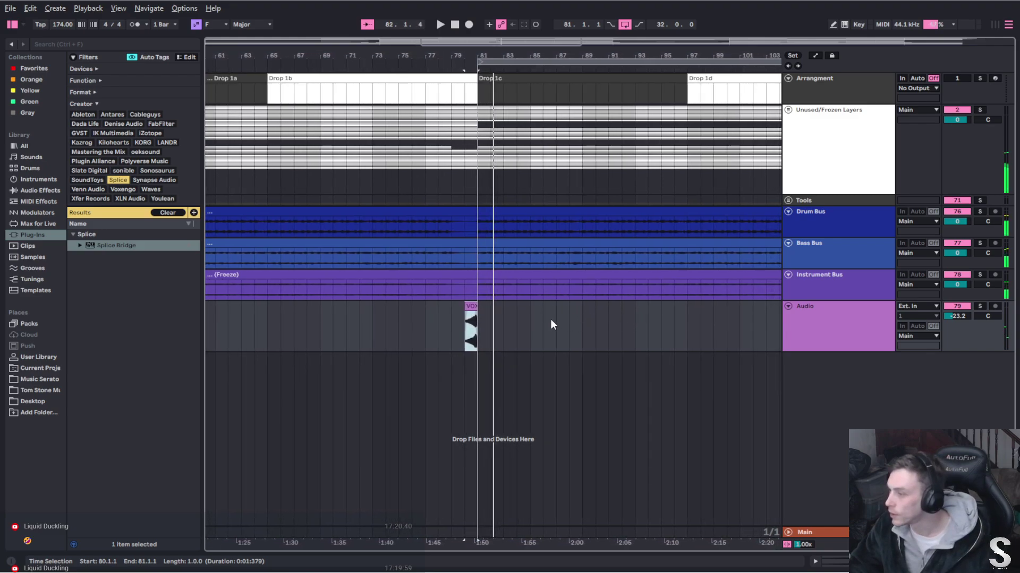
Filter the plug-ins by FabFilter, add Pro-Q 4 to the Audio track and move its window clear of the track headers
{"action": "left_click", "coordinate": [739, 333]}
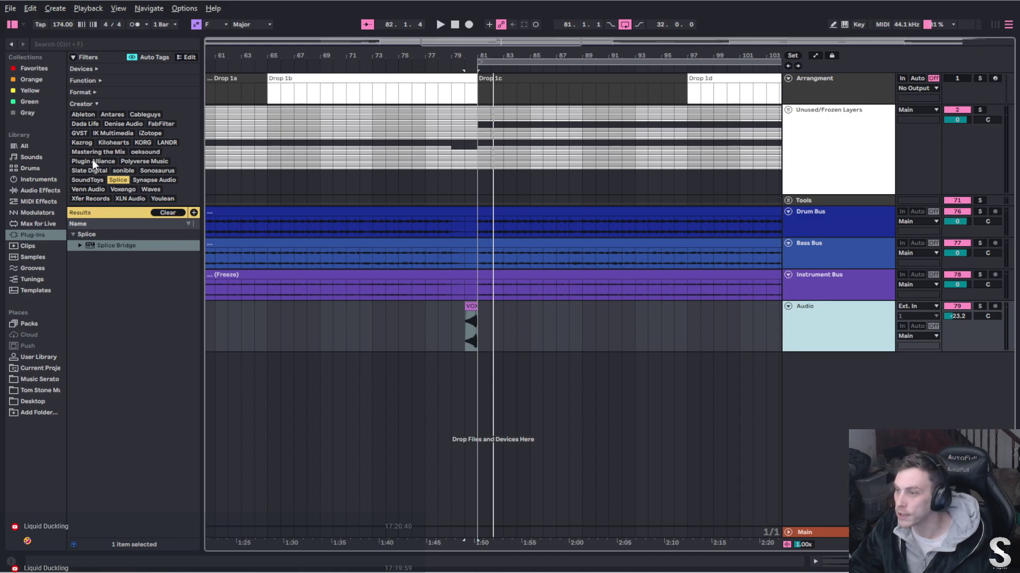
{"action": "left_click", "coordinate": [163, 124]}
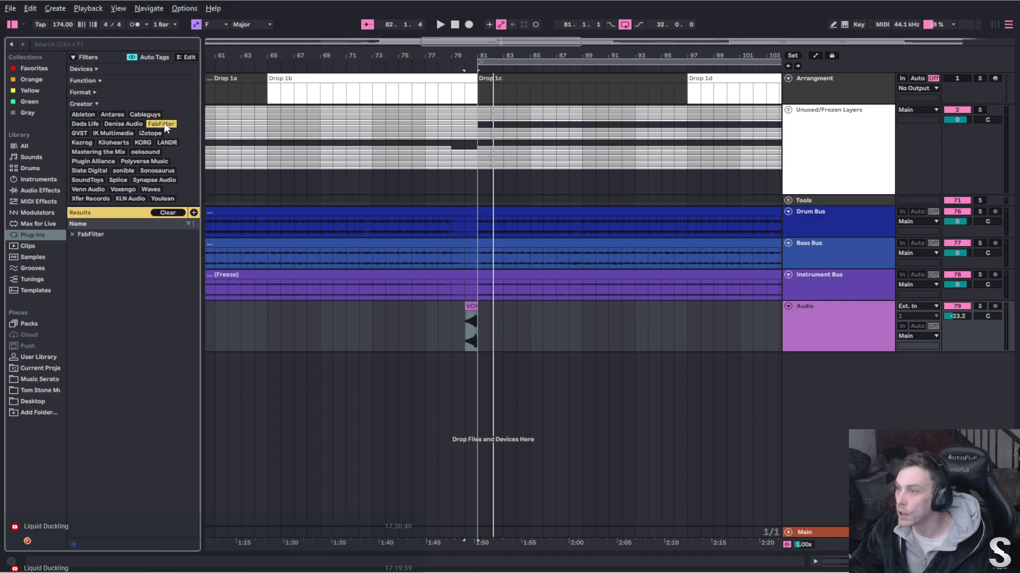
{"action": "left_click", "coordinate": [74, 234]}
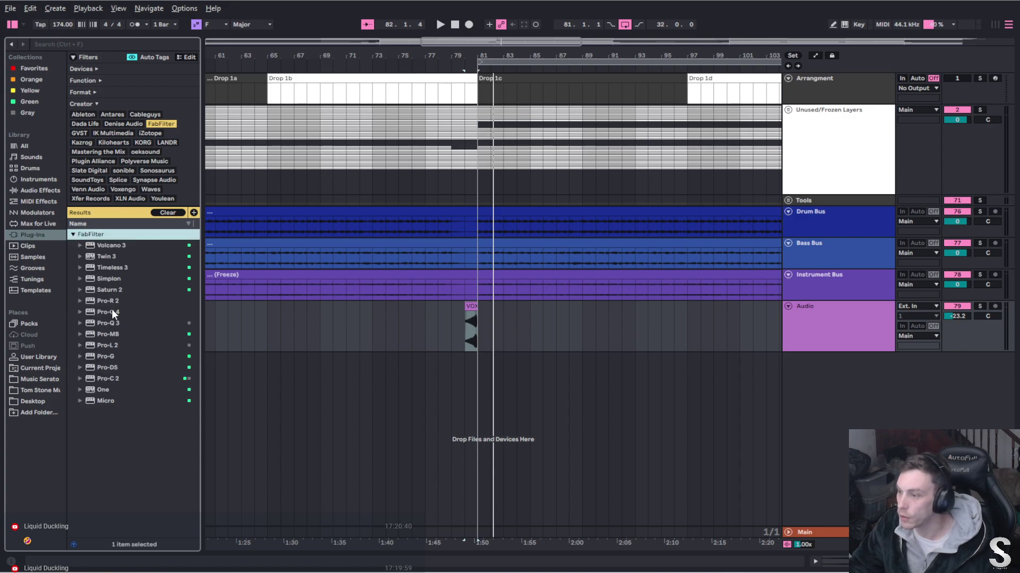
{"action": "left_click", "coordinate": [109, 312]}
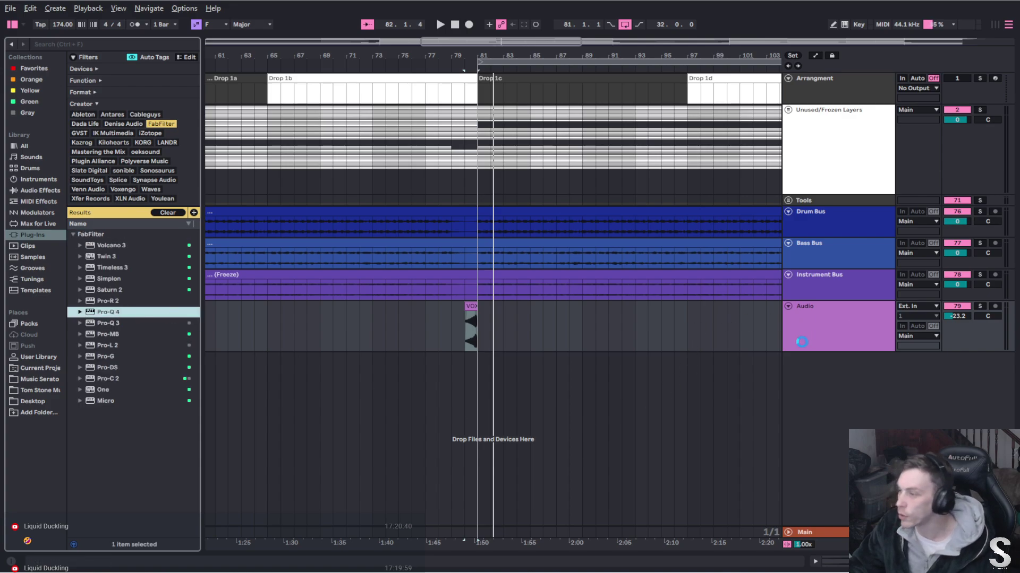
{"action": "left_click_drag", "start_coordinate": [802, 342], "coordinate": [621, 321]}
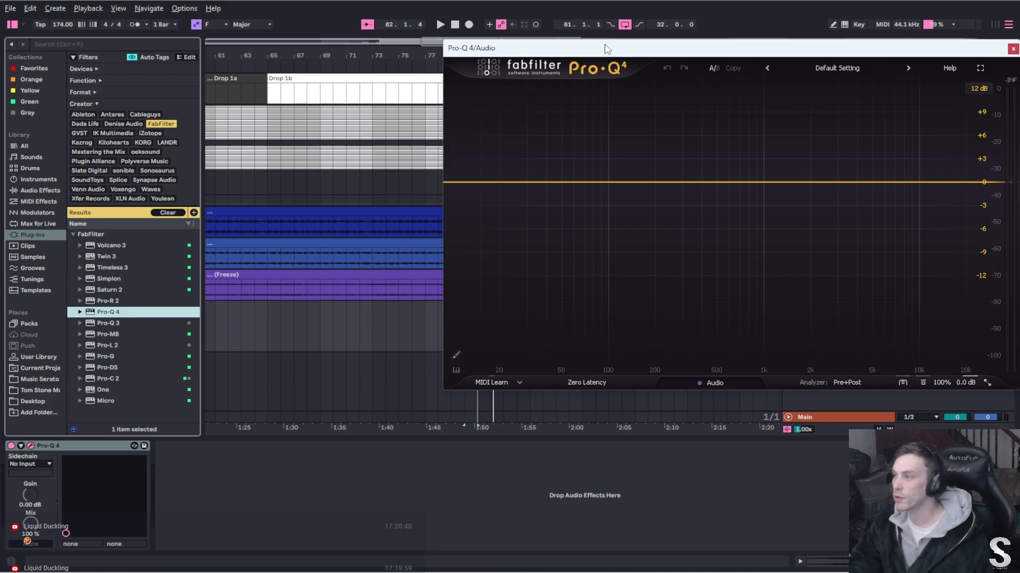
{"action": "left_click_drag", "start_coordinate": [607, 49], "coordinate": [294, 82]}
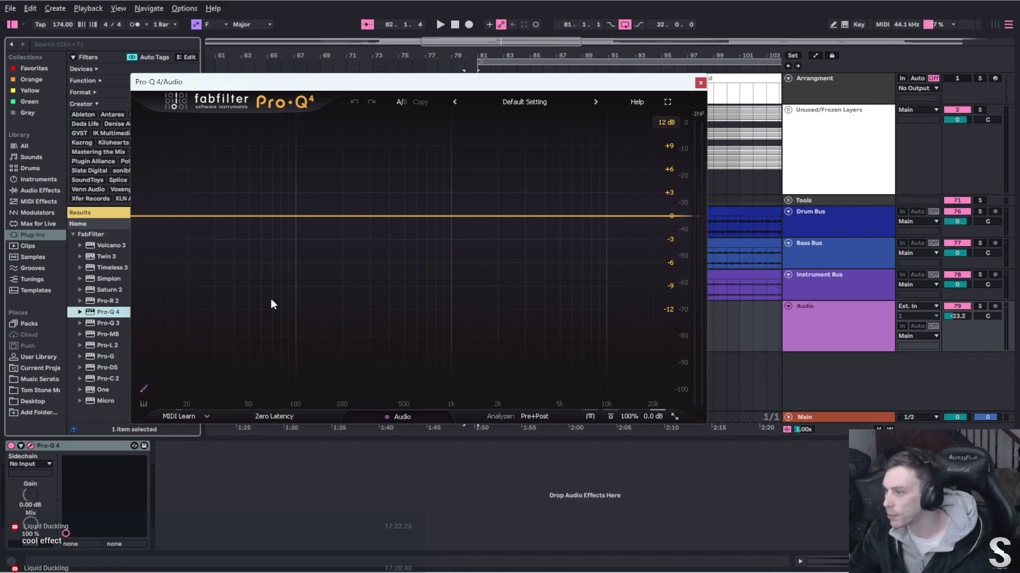
Add a 36 dB/oct low cut at about 181 Hz in Pro-Q 4 and listen to the vocal transition
{"action": "left_click", "coordinate": [244, 218]}
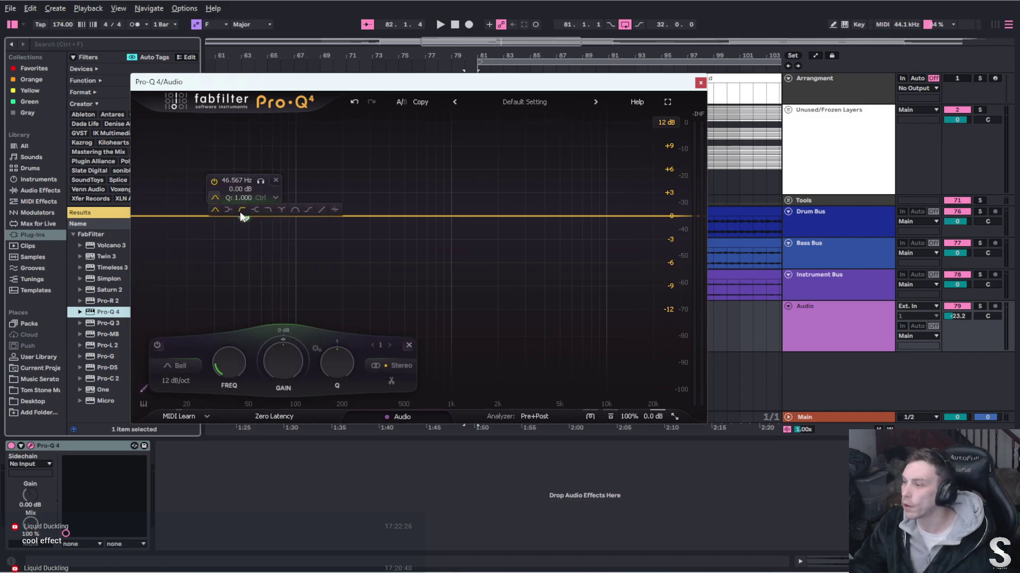
{"action": "scroll", "coordinate": [237, 200], "scroll_direction": "up", "scroll_amount": 4}
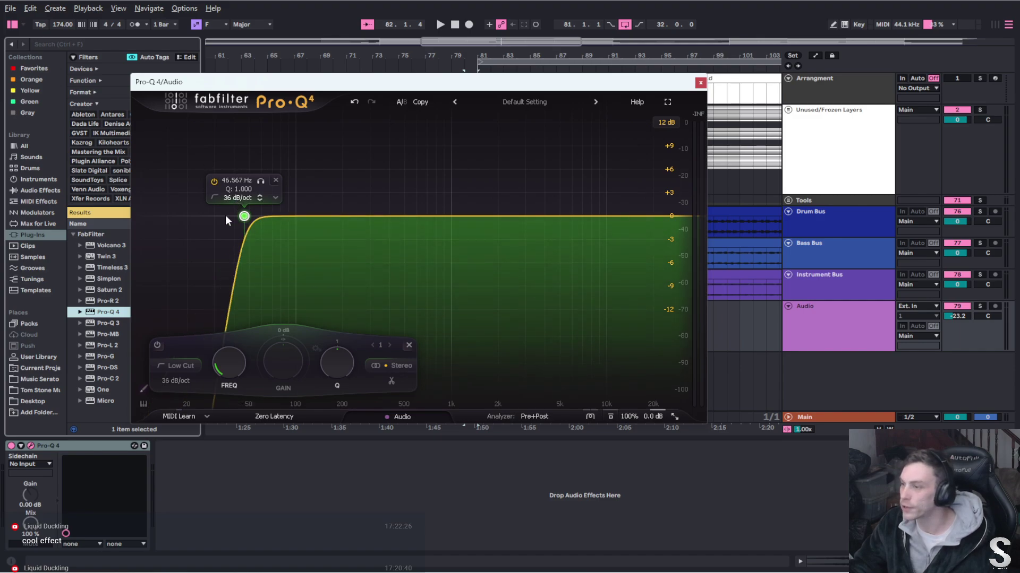
{"action": "key", "text": "space"}
{"action": "left_click_drag", "start_coordinate": [243, 216], "coordinate": [336, 227]}
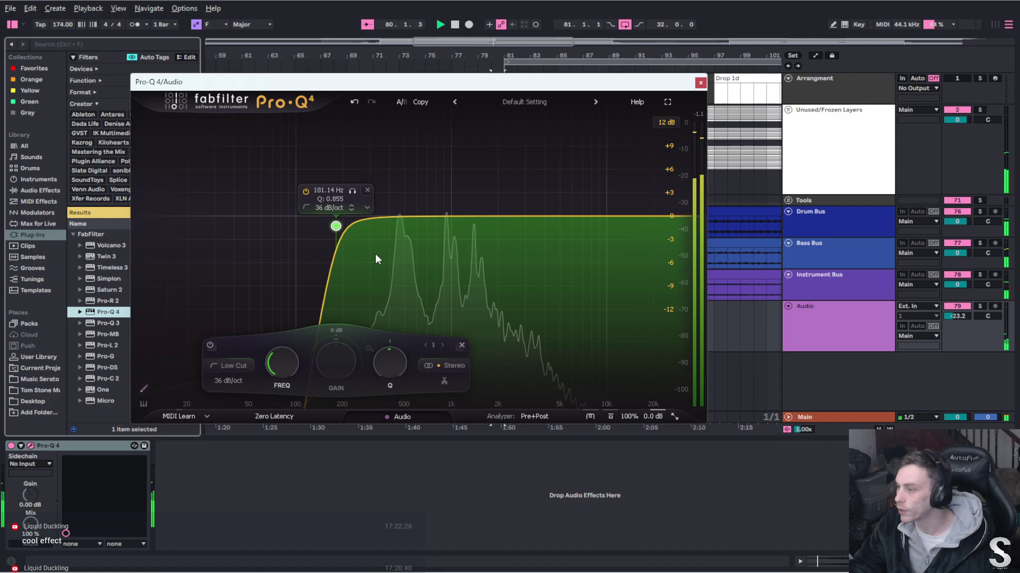
{"action": "key", "text": "space"}
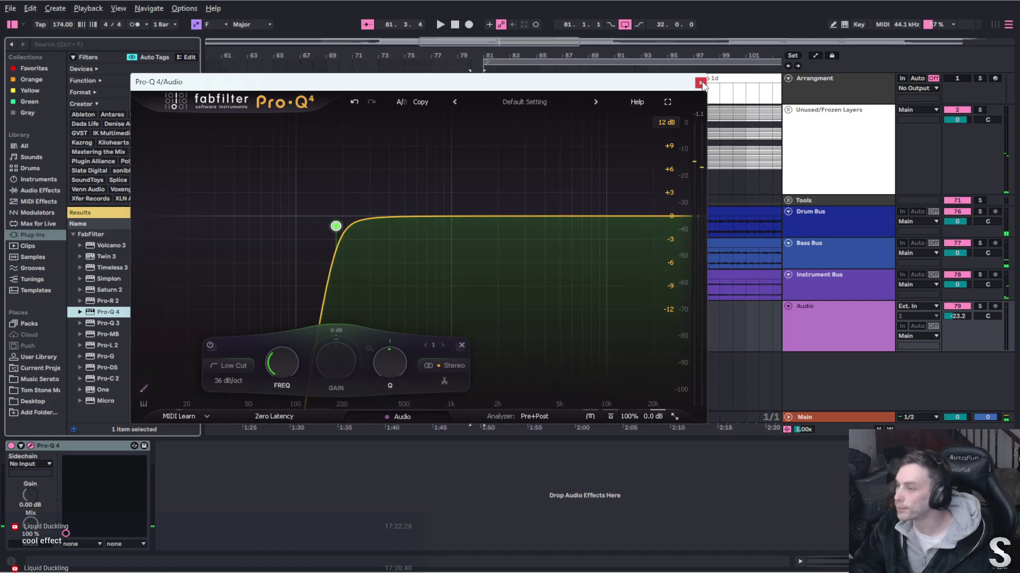
{"action": "key", "text": "space"}
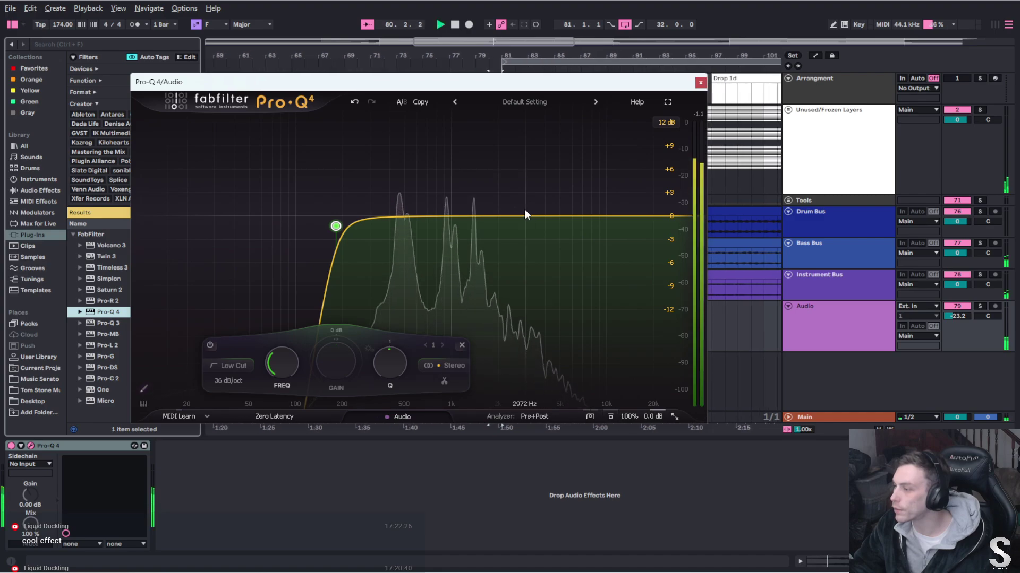
{"action": "key", "text": "space"}
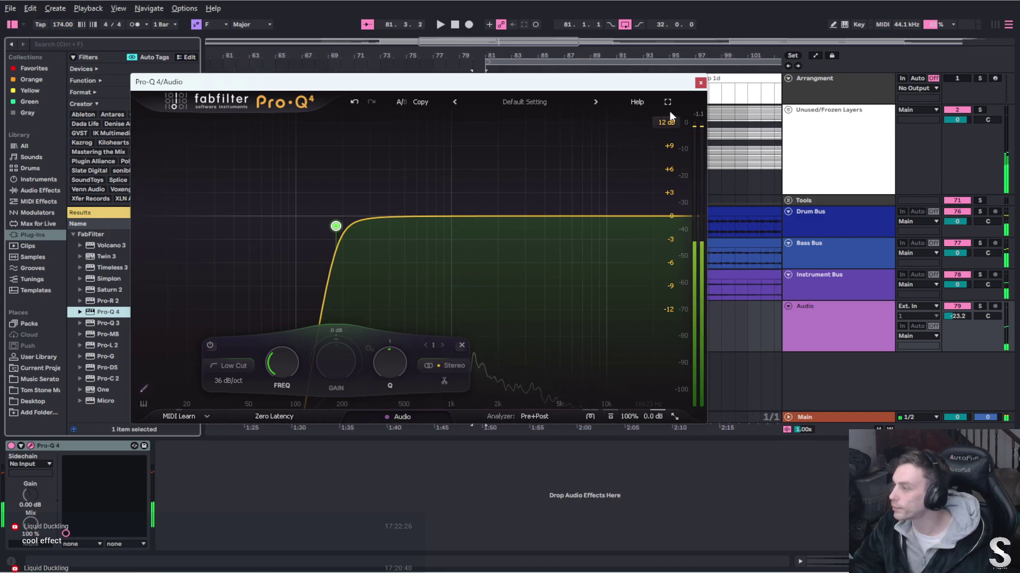
Add a 36 dB/oct high cut at about 7177 Hz, close the equalizer window and play the transition into Drop 1c
{"action": "left_click", "coordinate": [603, 216]}
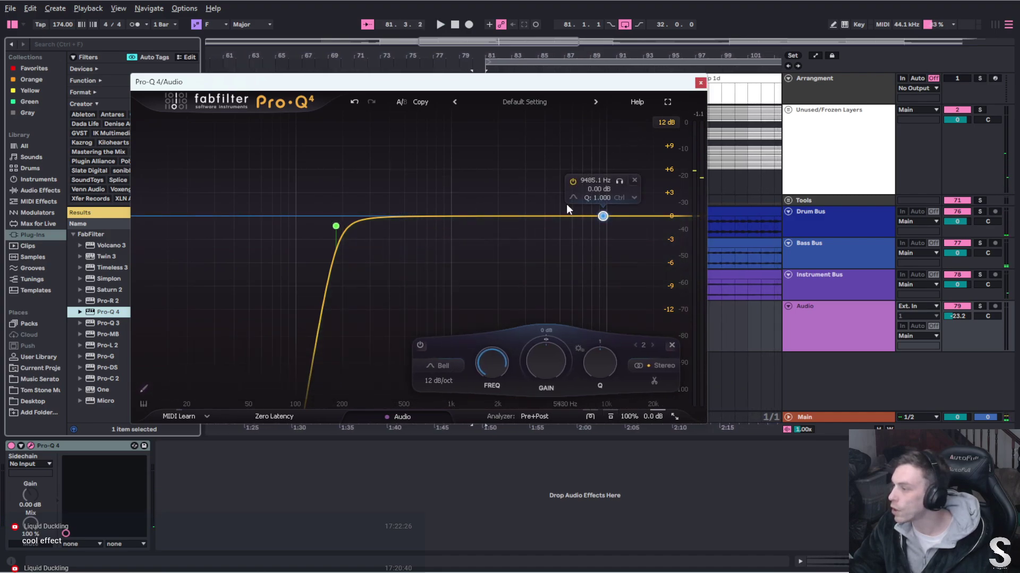
{"action": "left_click", "coordinate": [627, 210]}
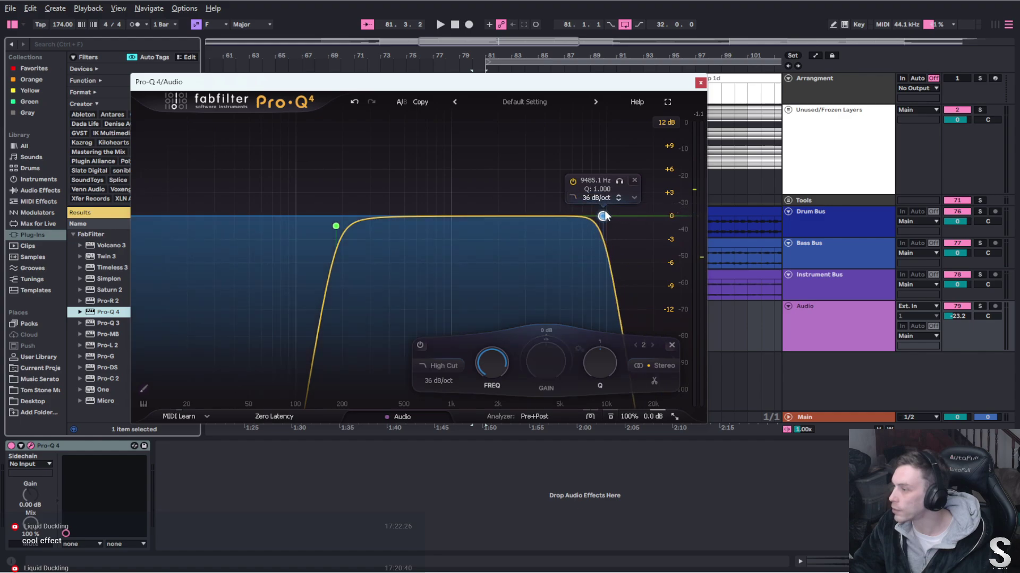
{"action": "left_click_drag", "start_coordinate": [598, 217], "coordinate": [582, 216]}
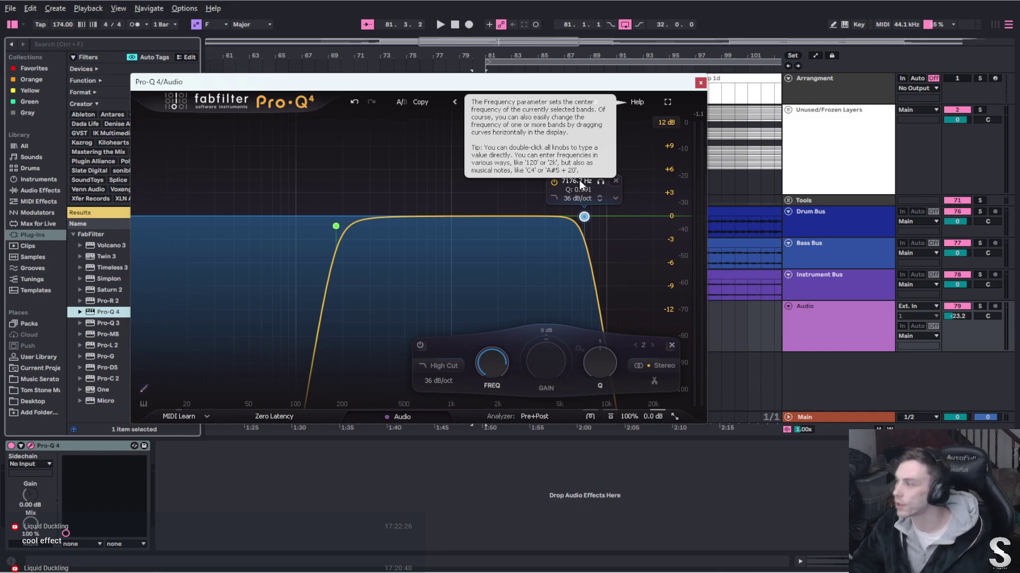
{"action": "left_click", "coordinate": [701, 82]}
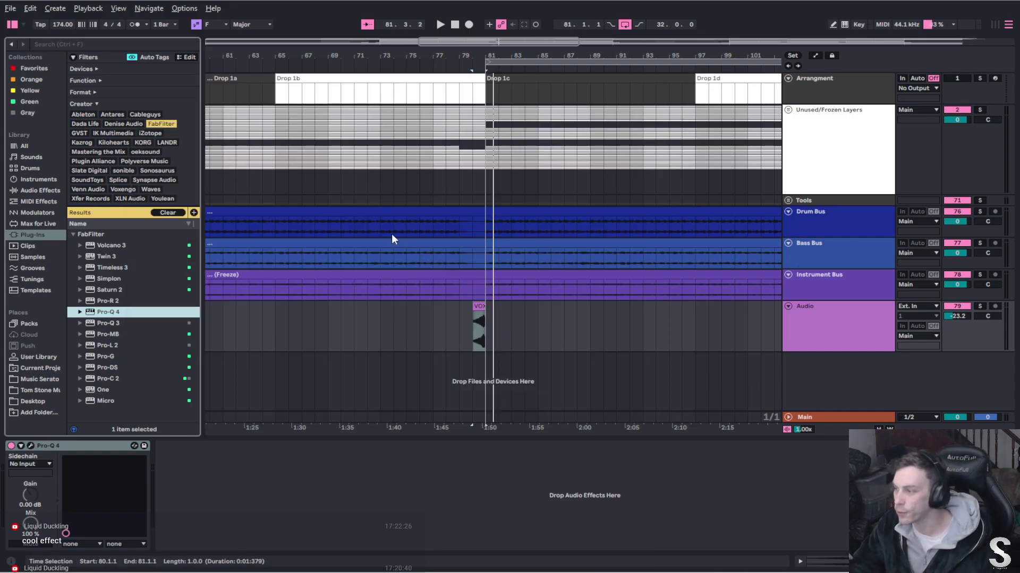
{"action": "key", "text": "space"}
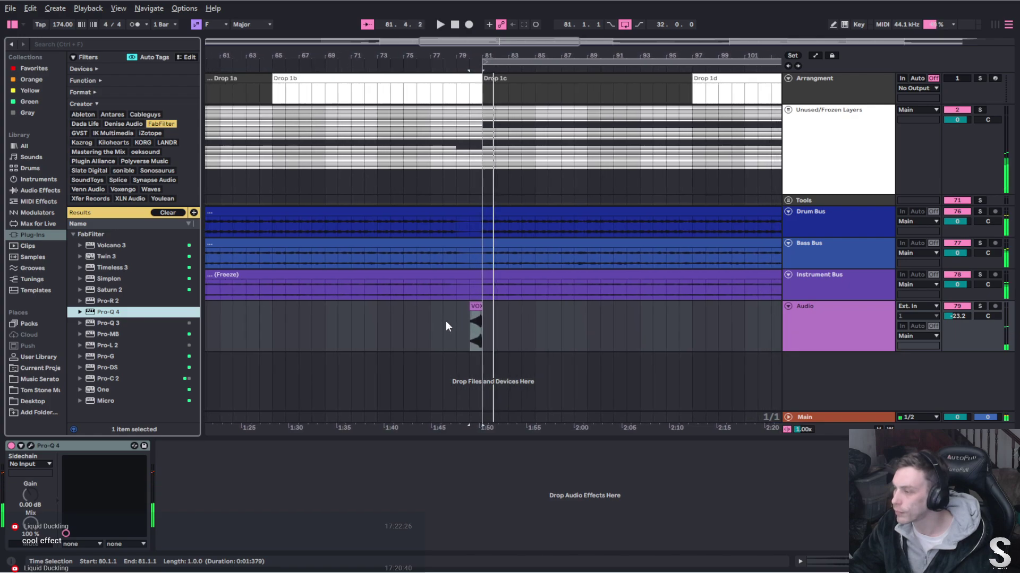
Reopen the vocal track's Pro-Q 4, add a bell band at about 1287 Hz and enable spectral dynamics on it
{"action": "key", "text": "w"}
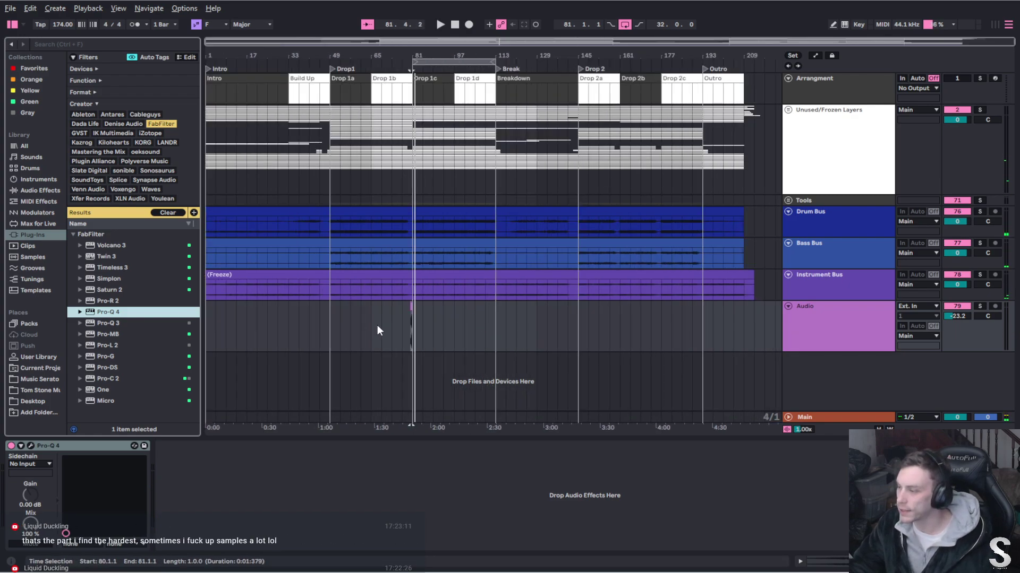
{"action": "scroll", "coordinate": [407, 318], "scroll_direction": "up", "scroll_amount": 10}
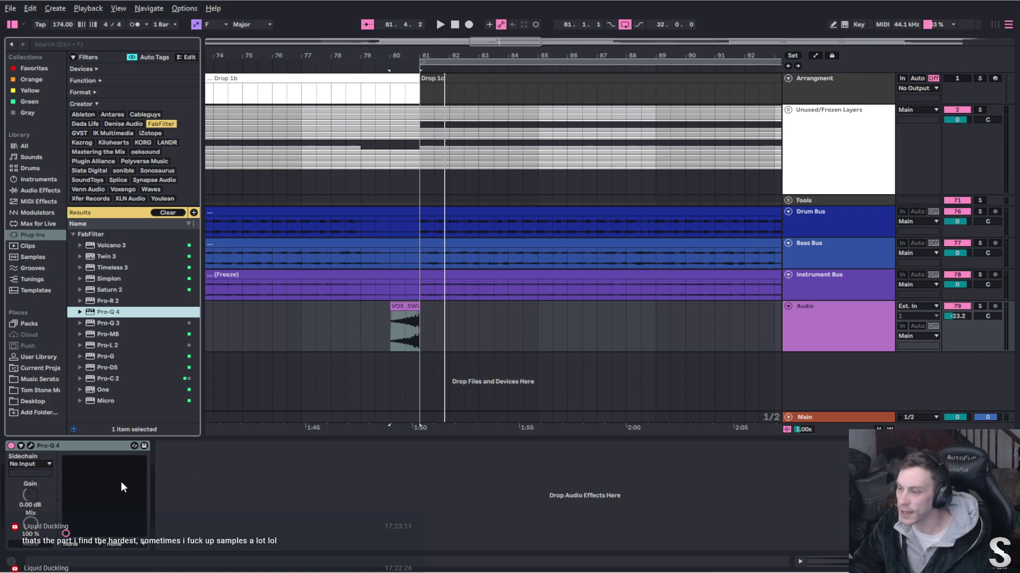
{"action": "left_click", "coordinate": [30, 445]}
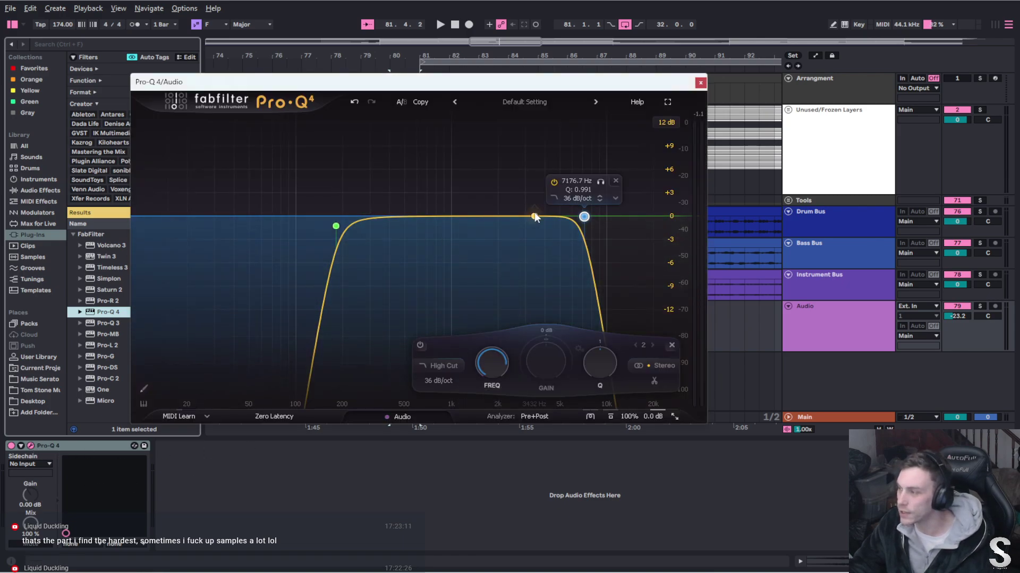
{"action": "right_click", "coordinate": [467, 220]}
{"action": "left_click", "coordinate": [468, 217]}
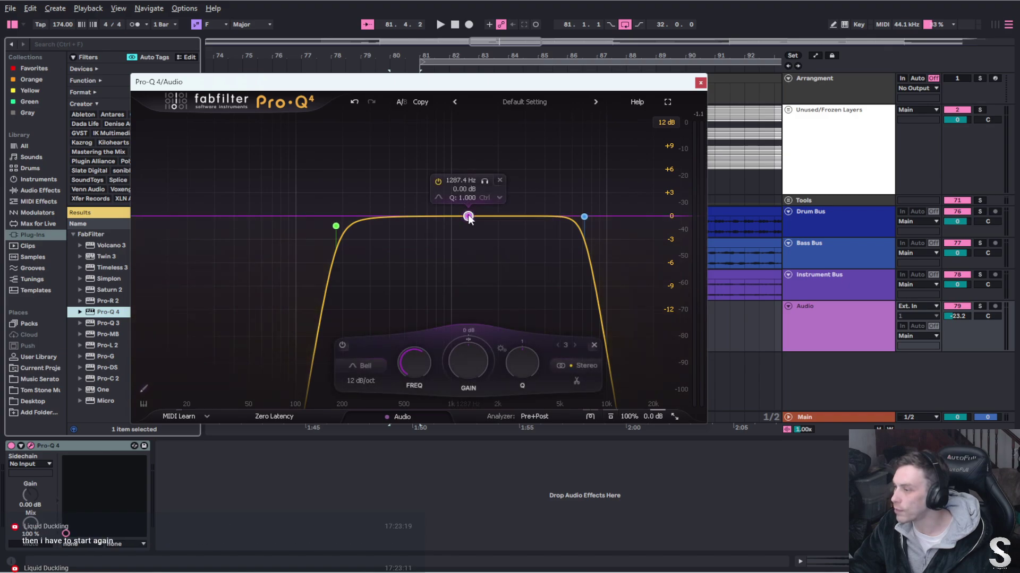
{"action": "right_click", "coordinate": [468, 217]}
{"action": "left_click", "coordinate": [496, 262]}
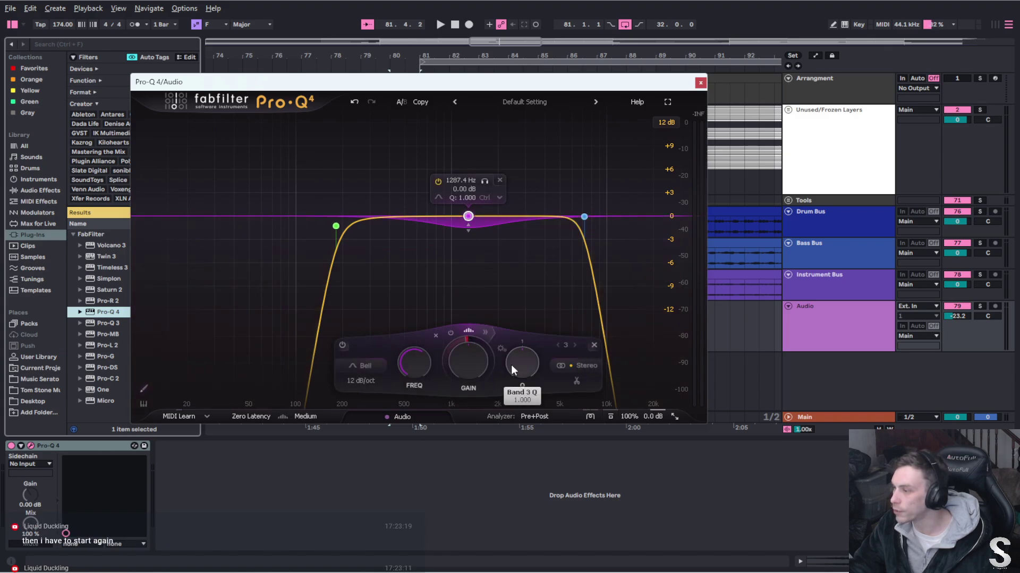
Widen the bell band to Q 0.488, move it to about 1198 Hz and deepen its dynamic range to about -5 dB
{"action": "left_click_drag", "start_coordinate": [511, 365], "coordinate": [513, 382]}
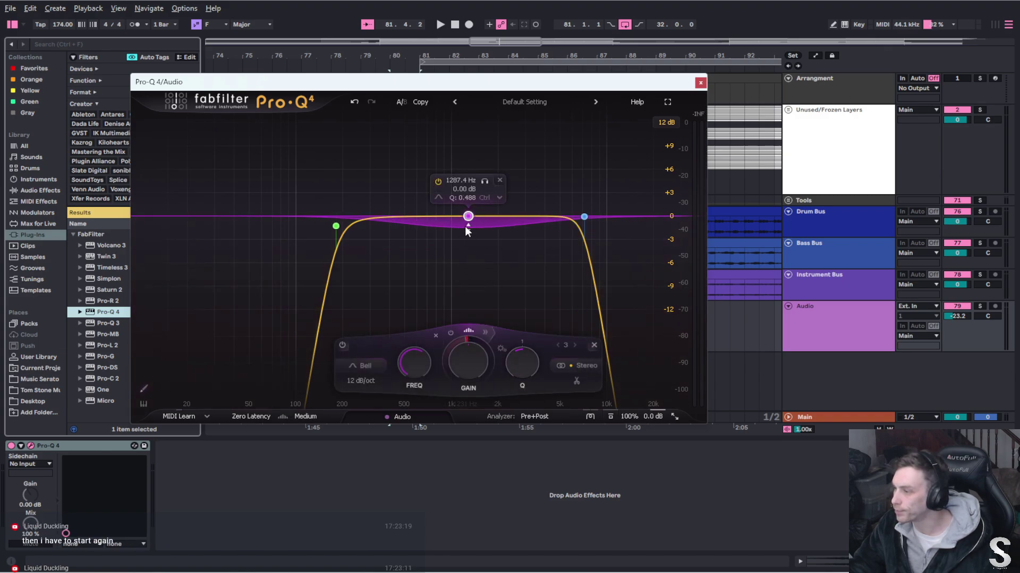
{"action": "left_click_drag", "start_coordinate": [464, 229], "coordinate": [466, 254]}
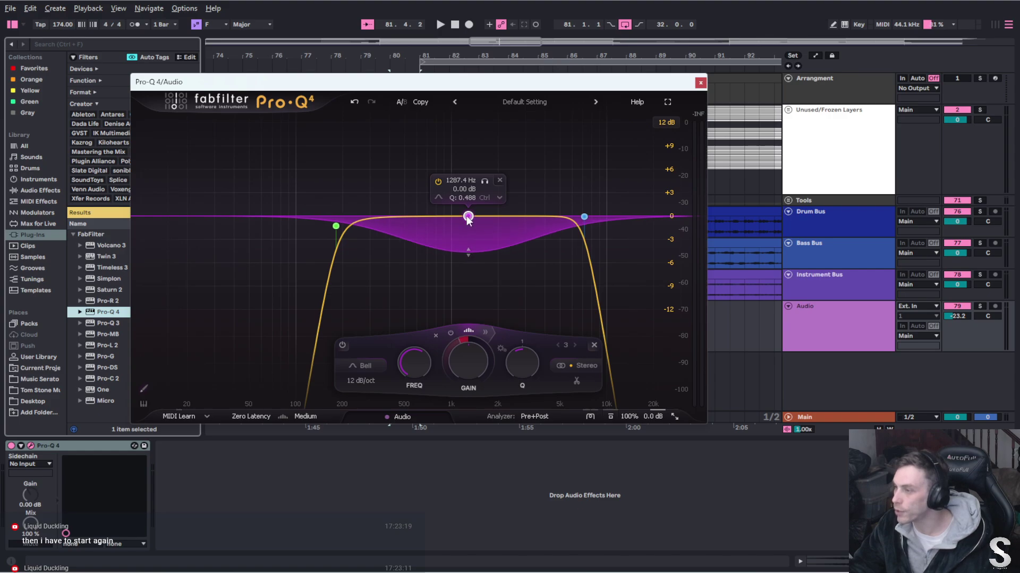
{"action": "left_click_drag", "start_coordinate": [468, 217], "coordinate": [463, 217]}
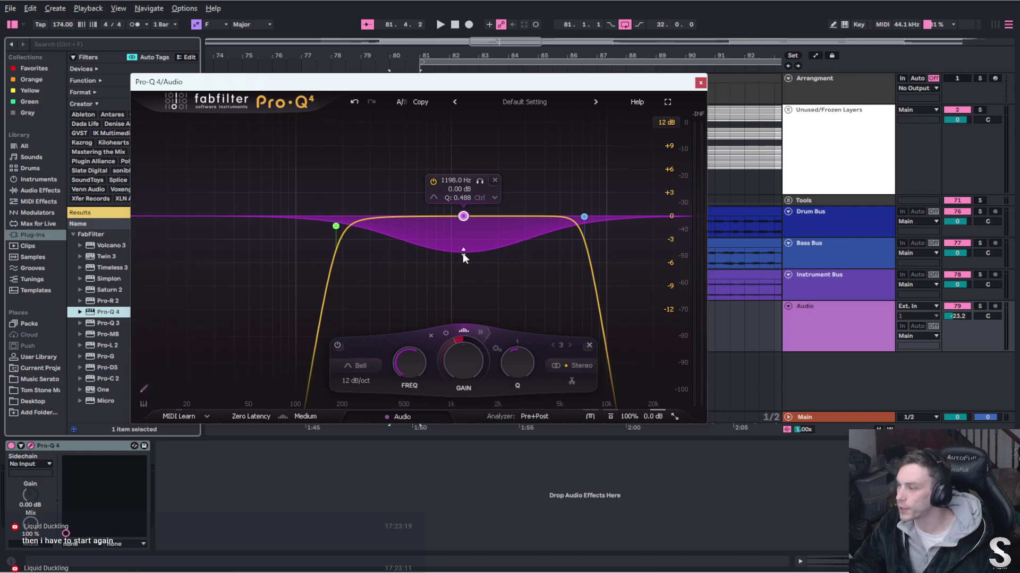
{"action": "left_click_drag", "start_coordinate": [463, 253], "coordinate": [464, 260]}
Listen to the vocal transition, reduce the bell band's dynamic range to about -3 dB and close the equalizer window
{"action": "key", "text": "space"}
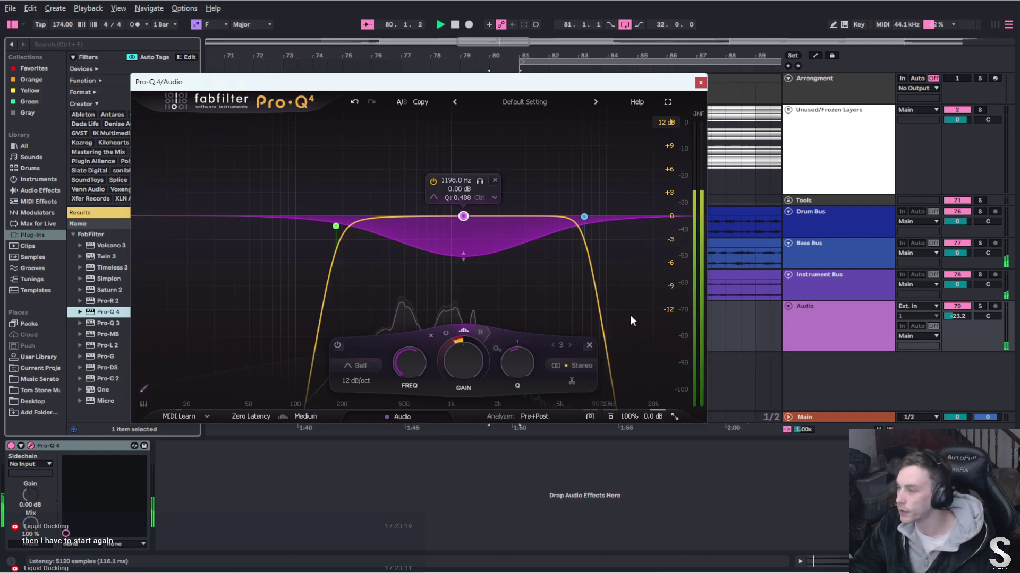
{"action": "double_click", "coordinate": [407, 222]}
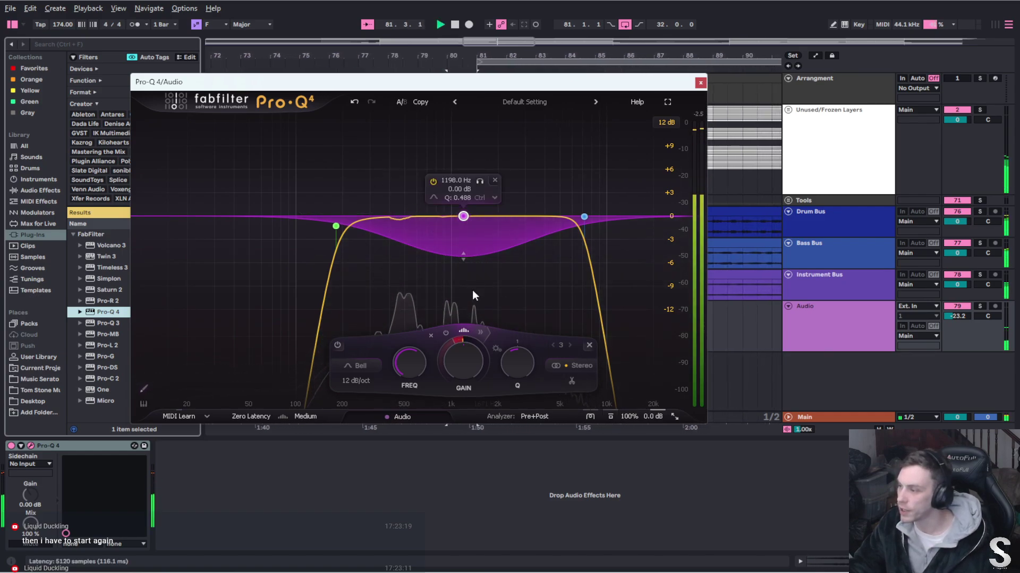
{"action": "key", "text": "space"}
{"action": "left_click_drag", "start_coordinate": [466, 252], "coordinate": [464, 240]}
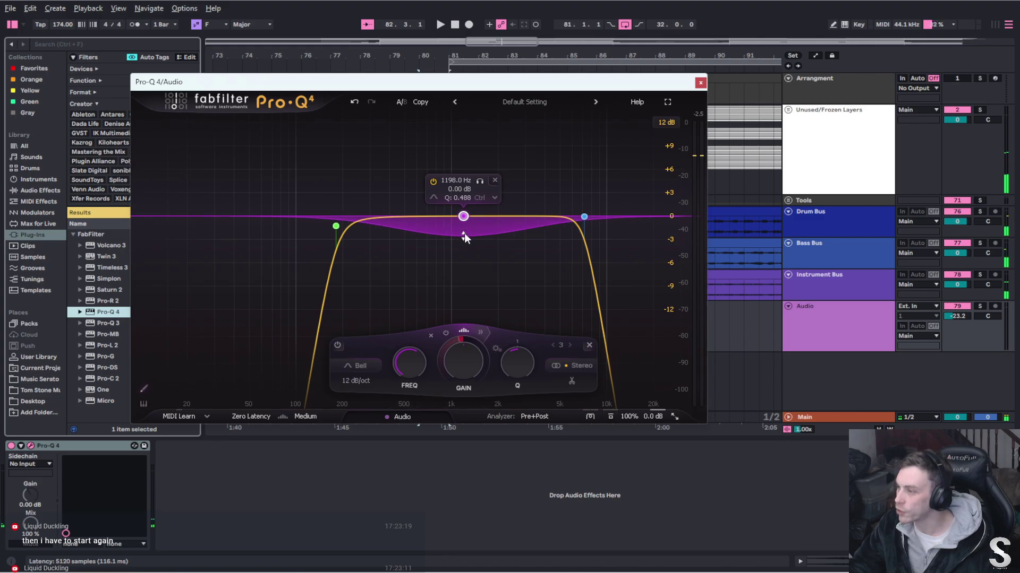
{"action": "key", "text": "space"}
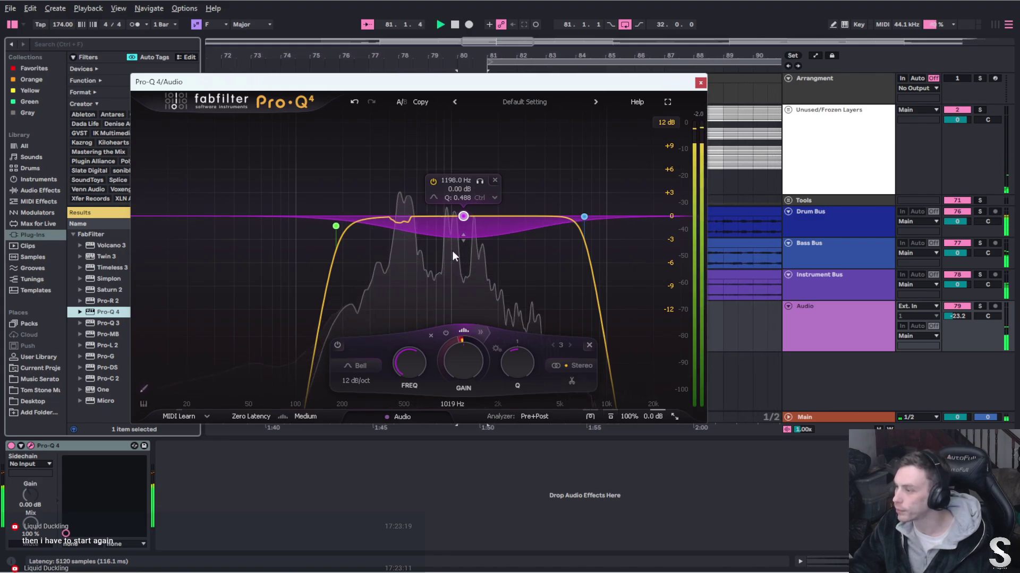
{"action": "key", "text": "space"}
{"action": "left_click", "coordinate": [700, 83]}
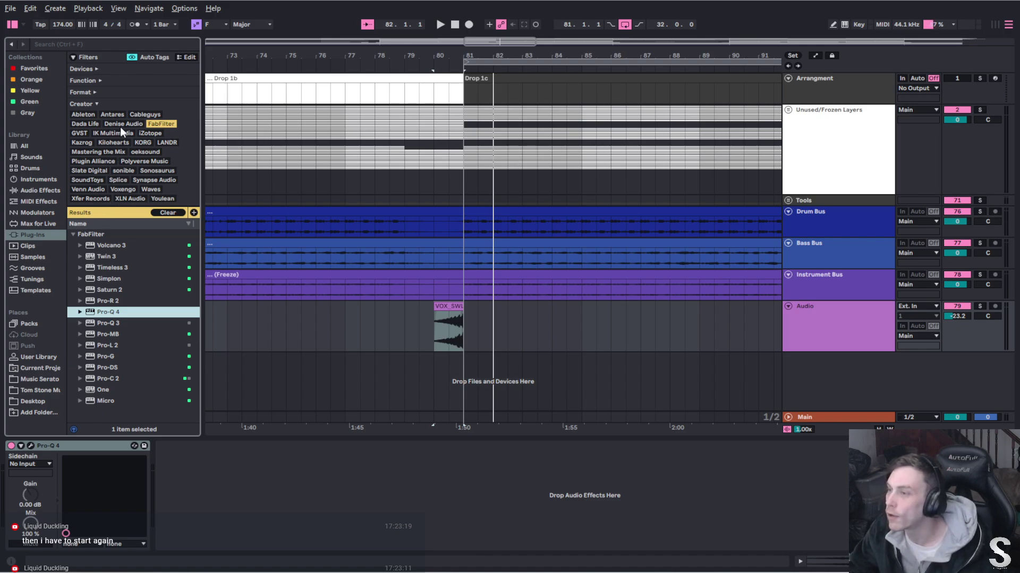
Filter the plug-ins by Polyverse Music, add Comet to the Audio track and leave it switched off with its window closed
{"action": "left_click", "coordinate": [85, 143]}
{"action": "left_click", "coordinate": [113, 142]}
{"action": "left_click", "coordinate": [143, 143]}
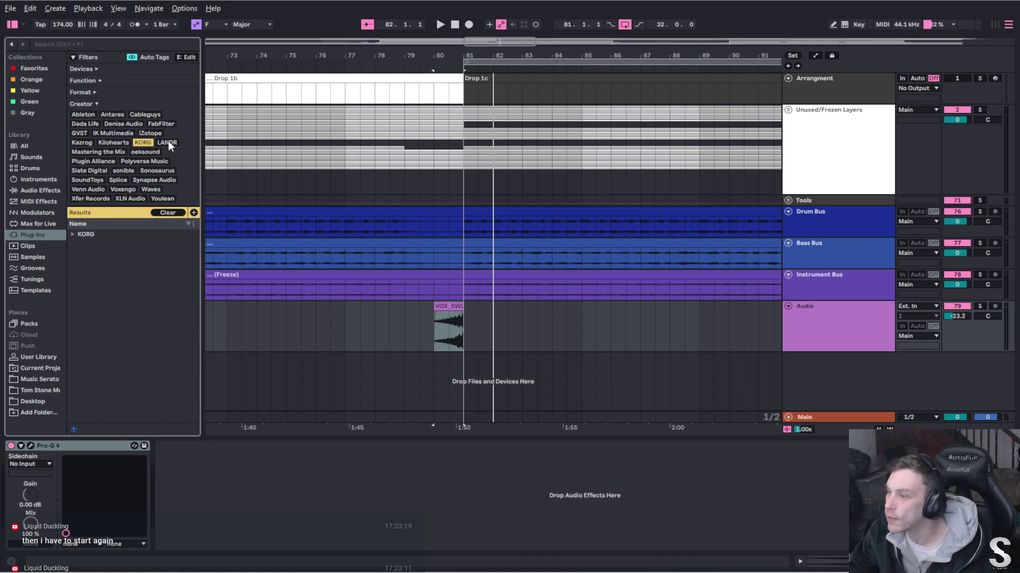
{"action": "left_click", "coordinate": [94, 159]}
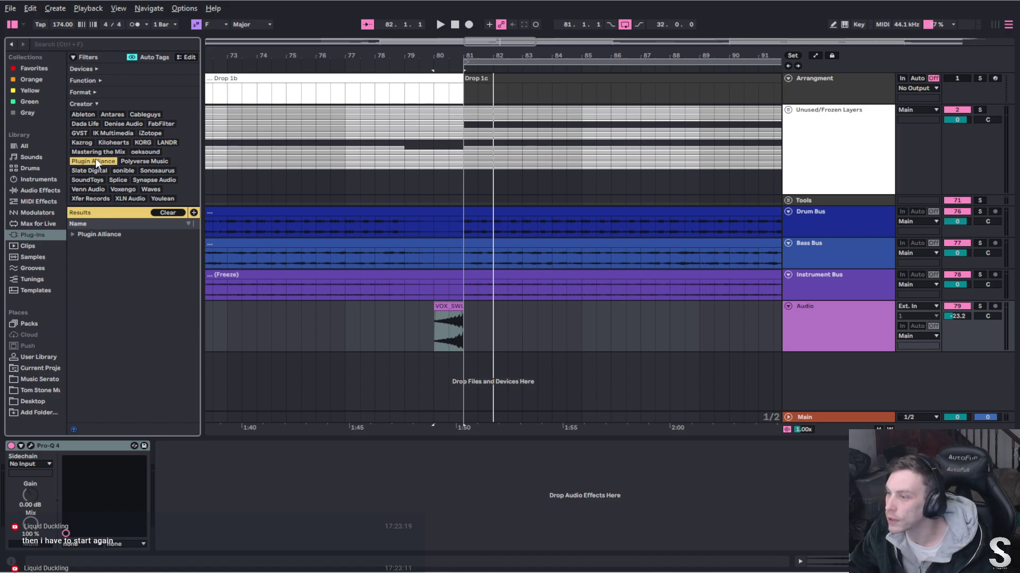
{"action": "left_click", "coordinate": [130, 159]}
{"action": "left_click", "coordinate": [73, 235]}
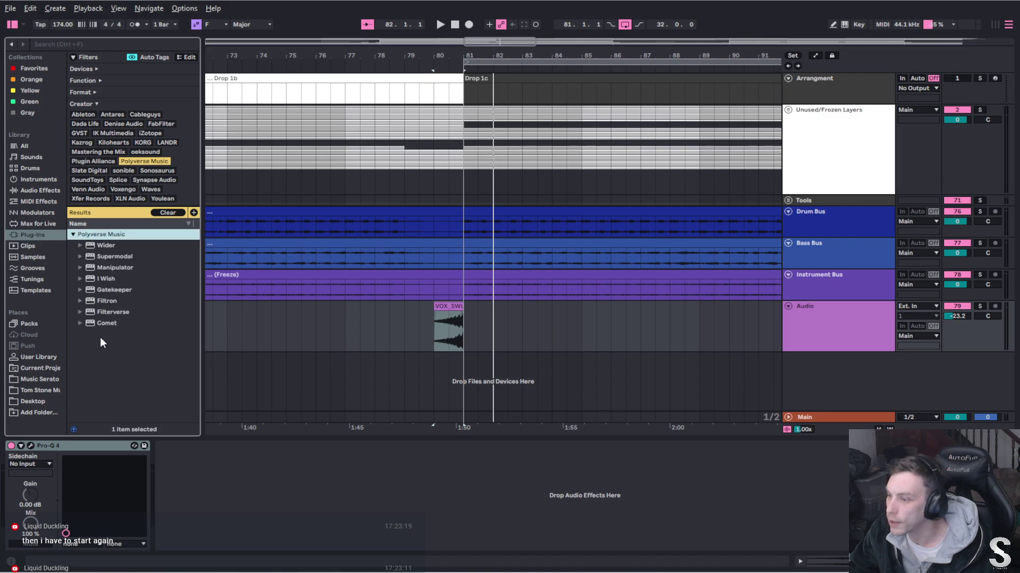
{"action": "left_click_drag", "start_coordinate": [108, 323], "coordinate": [812, 331]}
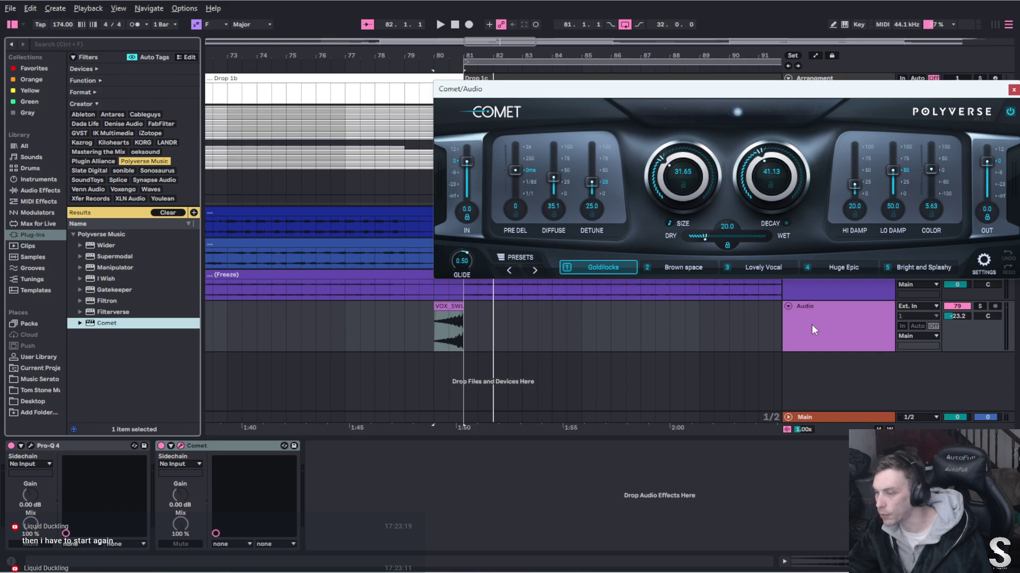
{"action": "left_click", "coordinate": [1013, 90]}
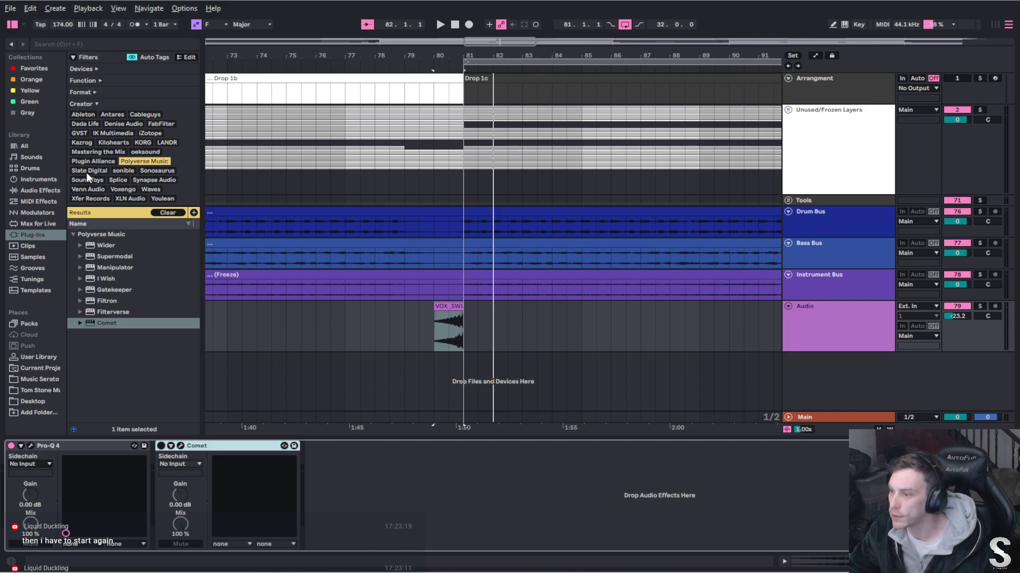
Add Kilohearts' kHs Trance Gate to the Audio track, solo the track and set the gate's resolution to 1/16
{"action": "left_click", "coordinate": [114, 142]}
{"action": "left_click", "coordinate": [73, 234]}
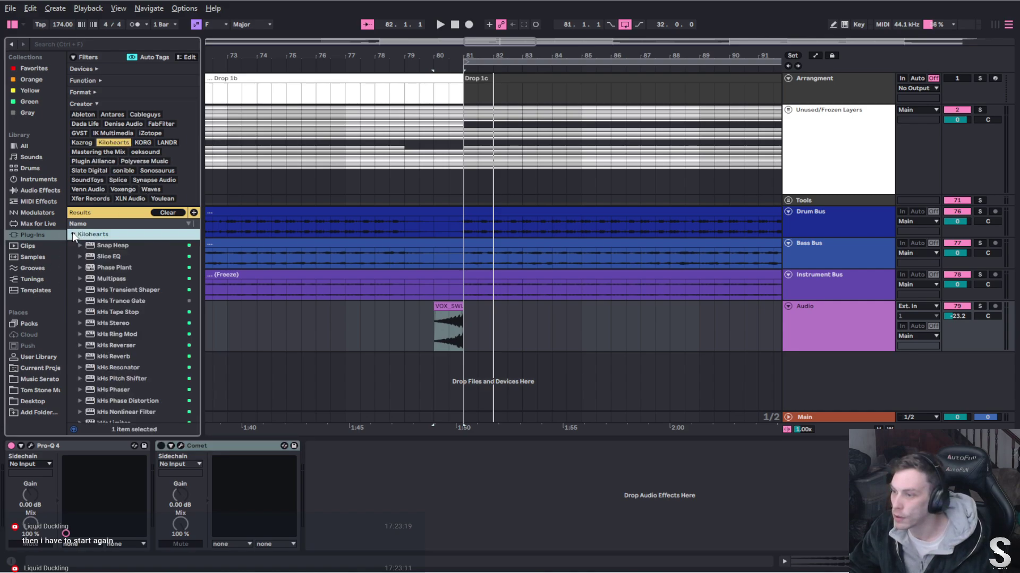
{"action": "left_click_drag", "start_coordinate": [119, 300], "coordinate": [432, 505]}
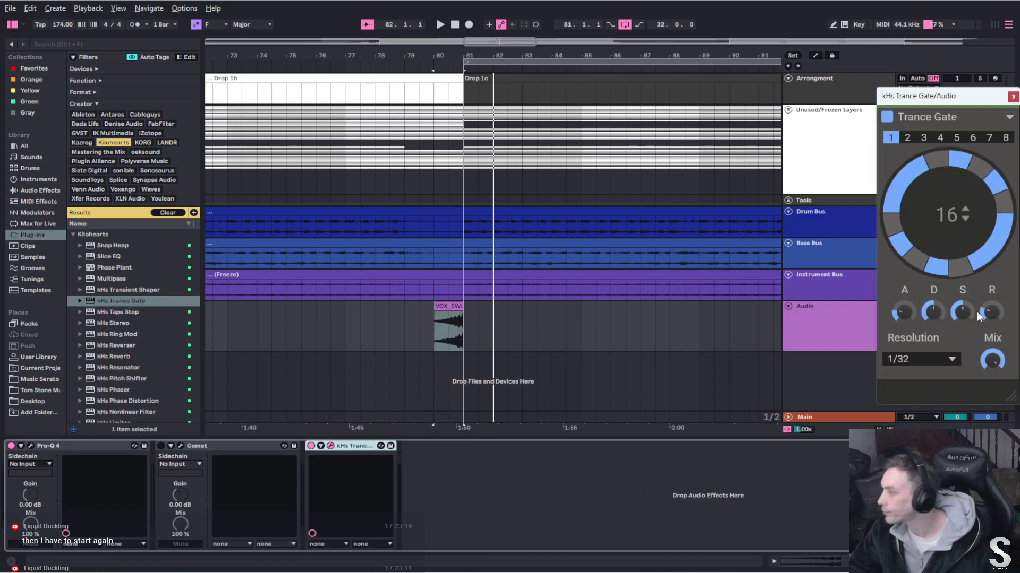
{"action": "left_click_drag", "start_coordinate": [984, 187], "coordinate": [643, 113]}
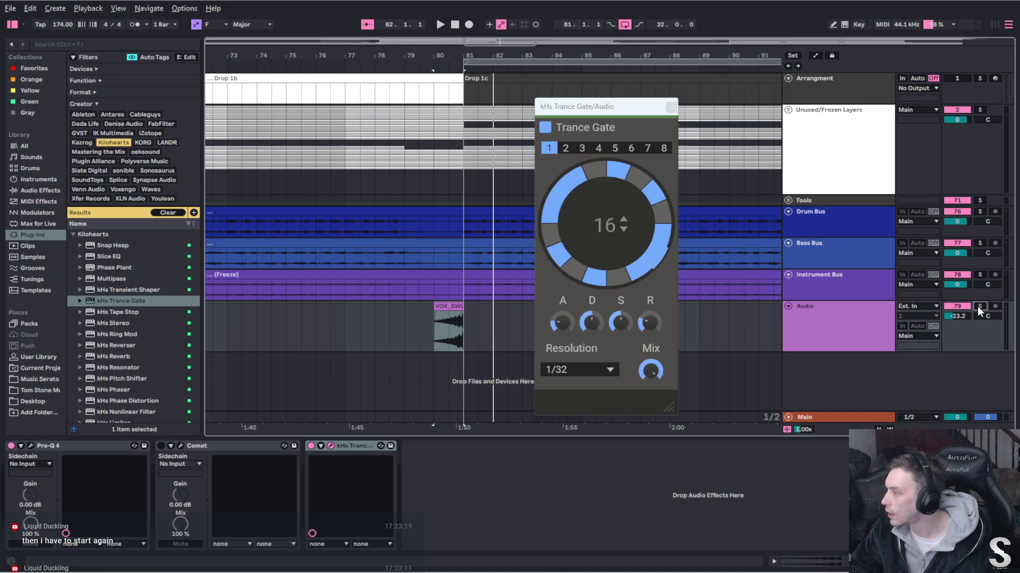
{"action": "left_click", "coordinate": [552, 370]}
{"action": "left_click", "coordinate": [555, 340]}
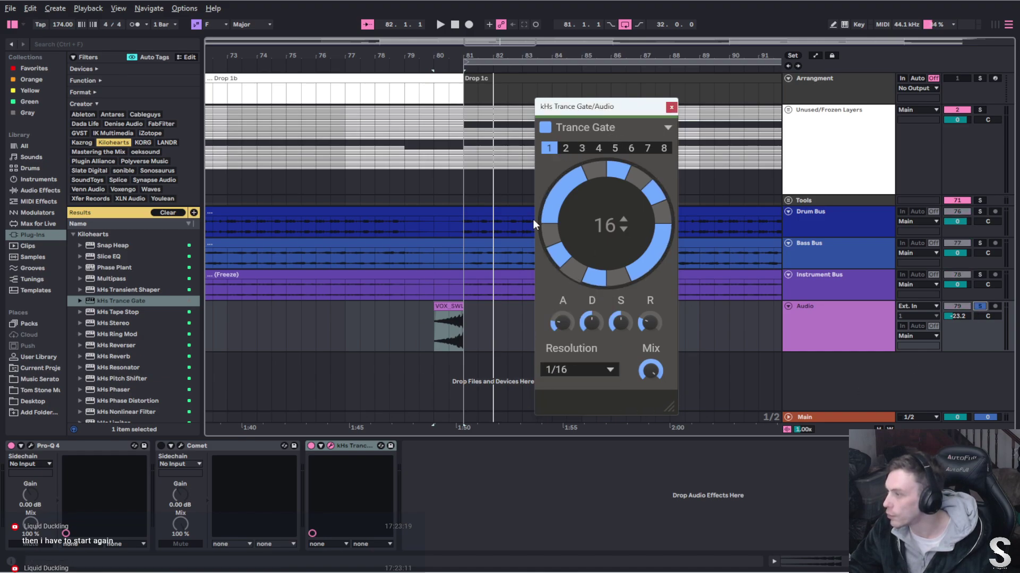
Expand Trance Gate's preset controls and randomize its patch several times
{"action": "left_click", "coordinate": [667, 128]}
{"action": "left_click", "coordinate": [667, 150]}
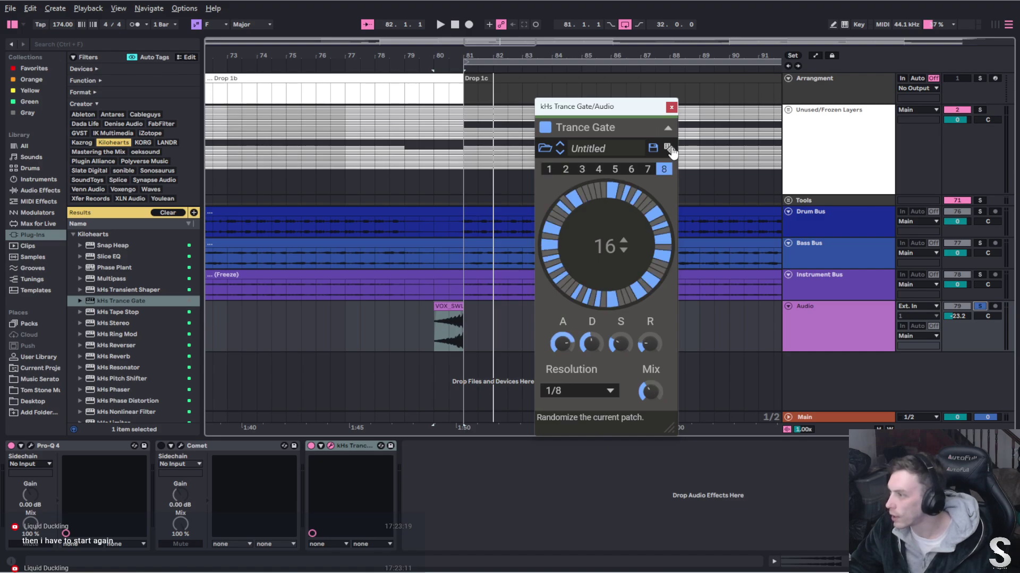
{"action": "left_click", "coordinate": [667, 150]}
{"action": "left_click", "coordinate": [668, 154]}
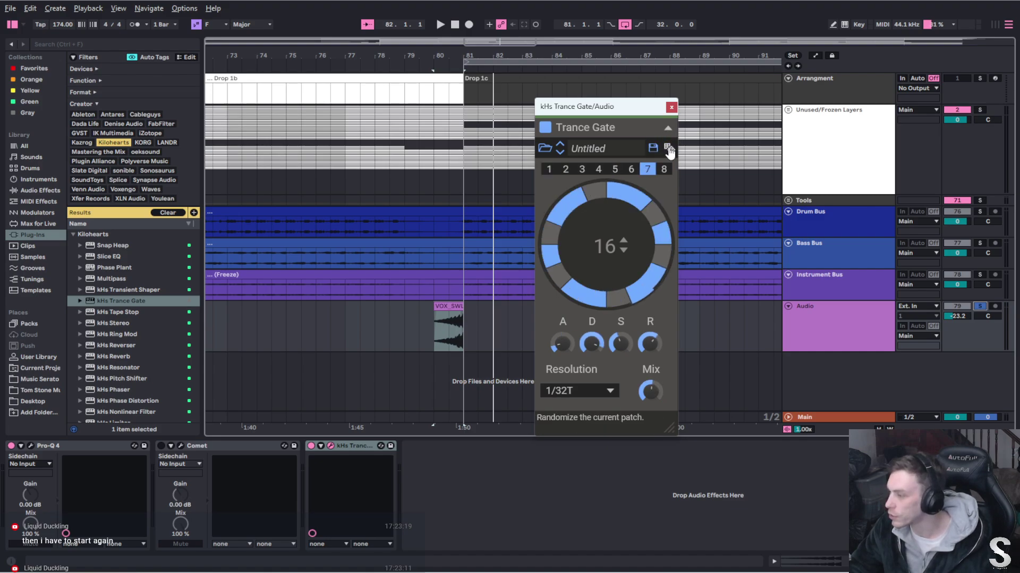
{"action": "left_click", "coordinate": [669, 153]}
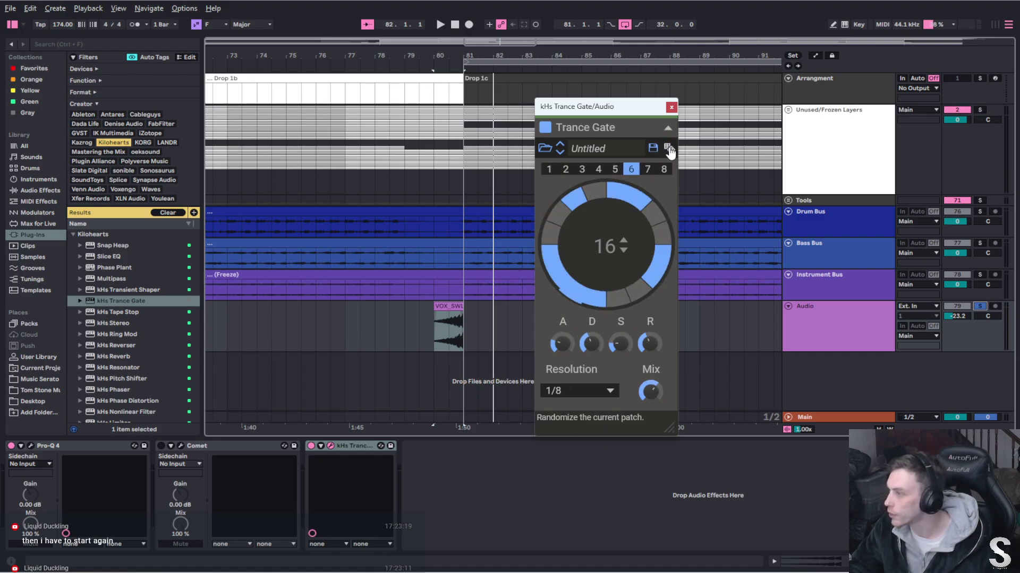
Loop the one-bar vocal clip at bar 80 and place Trance Gate ahead of Comet in the device chain
{"action": "left_click", "coordinate": [458, 307]}
{"action": "key", "text": "ctrl+z"}
{"action": "key", "text": "ctrl+z"}
{"action": "key", "text": "ctrl+z"}
{"action": "key", "text": "ctrl+z"}
{"action": "key", "text": "ctrl+z"}
{"action": "key", "text": "ctrl+z"}
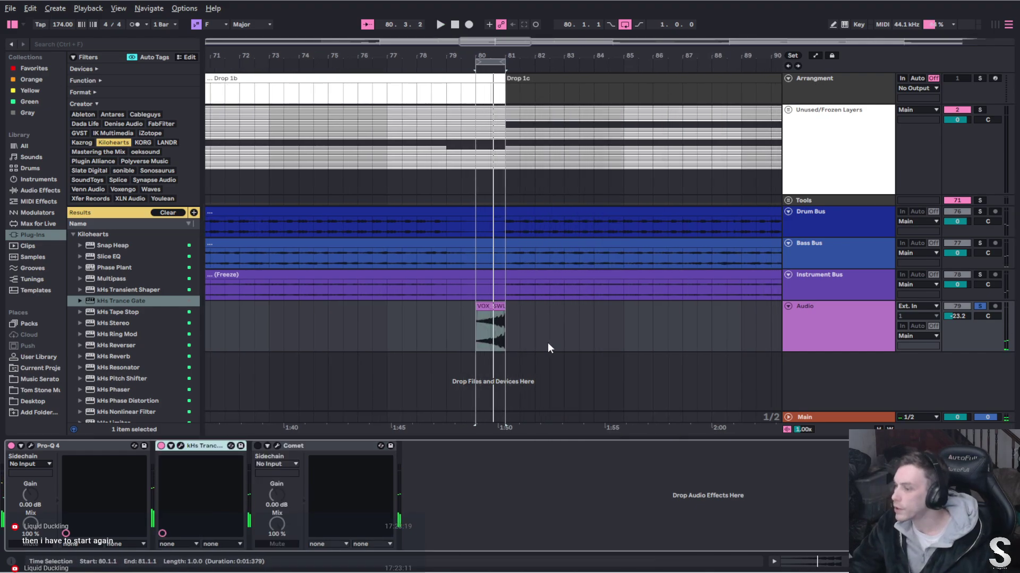
Set Trance Gate to 32 steps, 100% mix and 1/16 resolution while playing the looped vocal
{"action": "left_click", "coordinate": [182, 447]}
{"action": "left_click", "coordinate": [181, 447]}
{"action": "left_click", "coordinate": [181, 448]}
{"action": "key", "text": "space"}
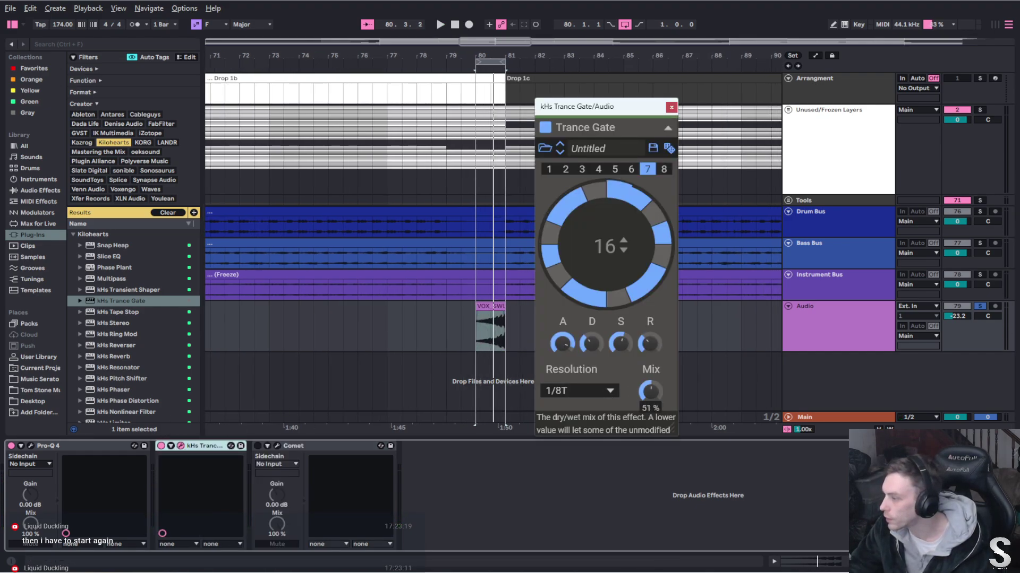
{"action": "scroll", "coordinate": [626, 239], "scroll_direction": "up", "scroll_amount": 16}
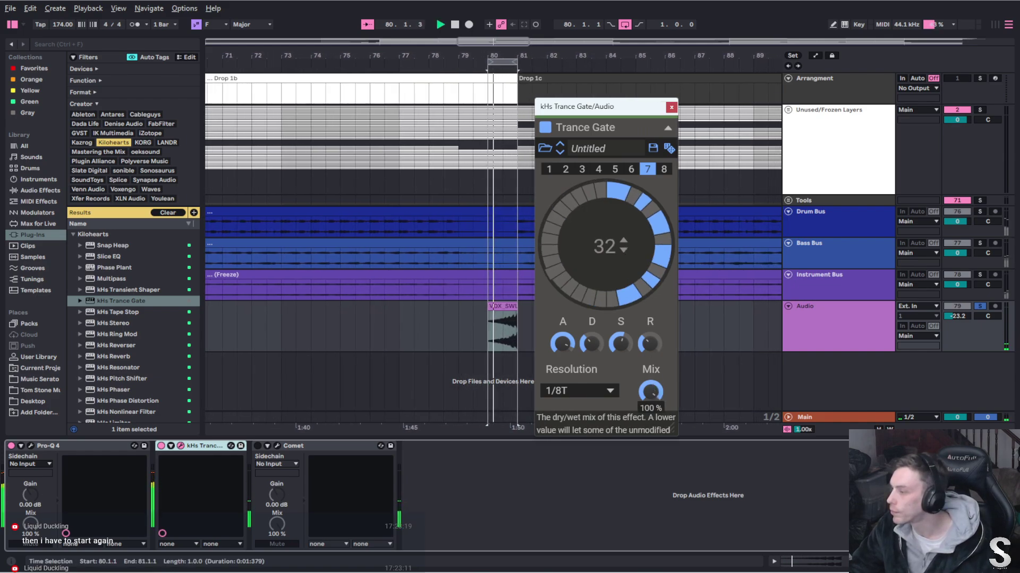
{"action": "left_click", "coordinate": [584, 391]}
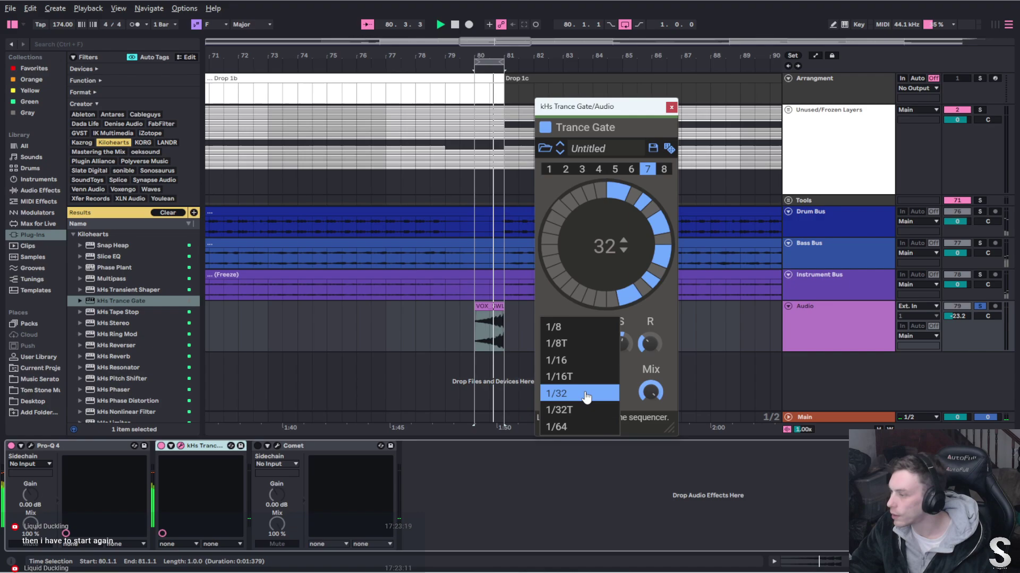
{"action": "left_click", "coordinate": [568, 378]}
{"action": "key", "text": "space"}
{"action": "key", "text": "Escape"}
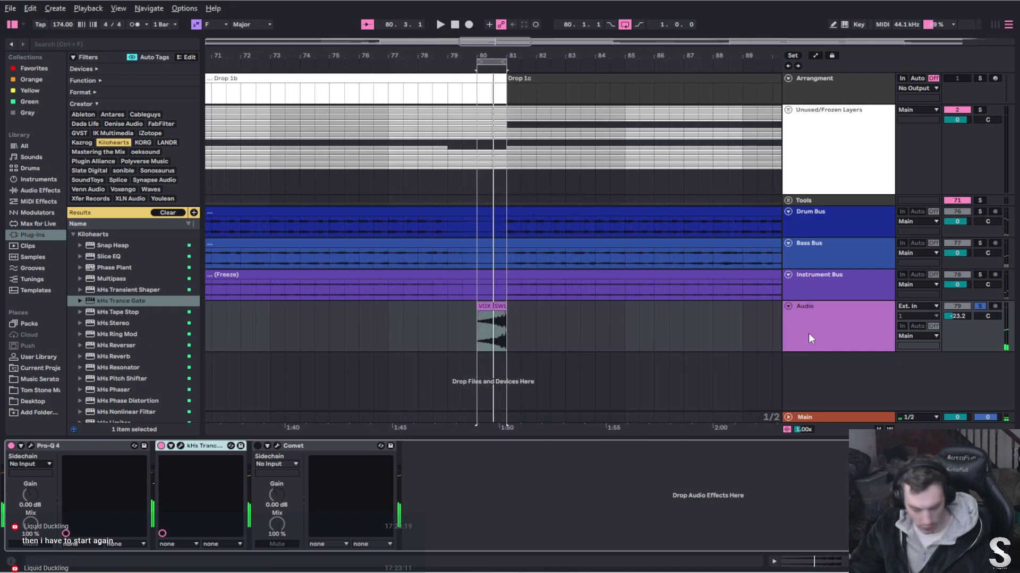
Automate Trance Gate's Mix with a curved ramp from 39% at the vocal clip's start to 100% at its end
{"action": "key", "text": "a"}
{"action": "scroll", "coordinate": [467, 320], "scroll_direction": "up", "scroll_amount": 5}
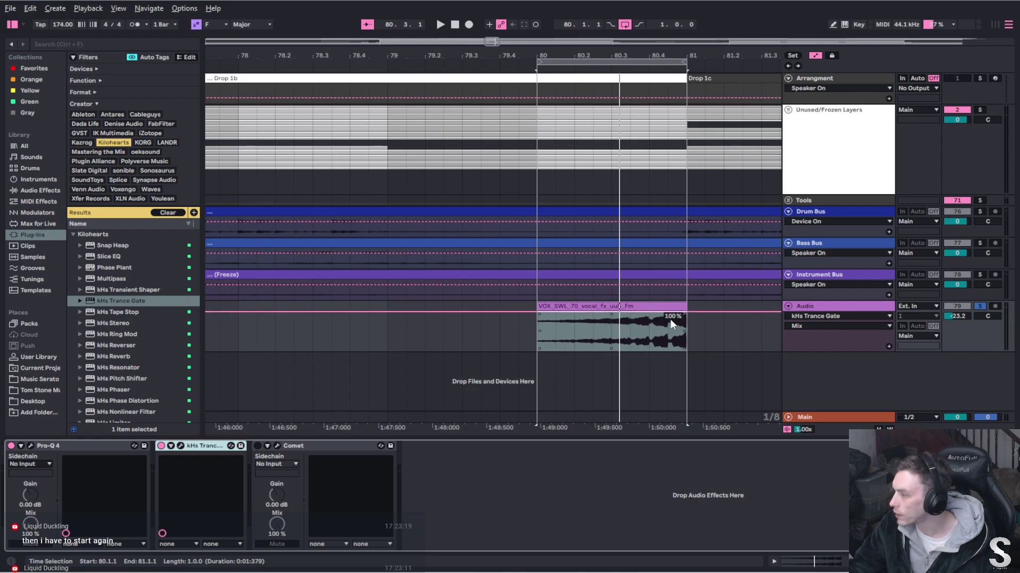
{"action": "left_click", "coordinate": [705, 322]}
{"action": "left_click", "coordinate": [687, 314]}
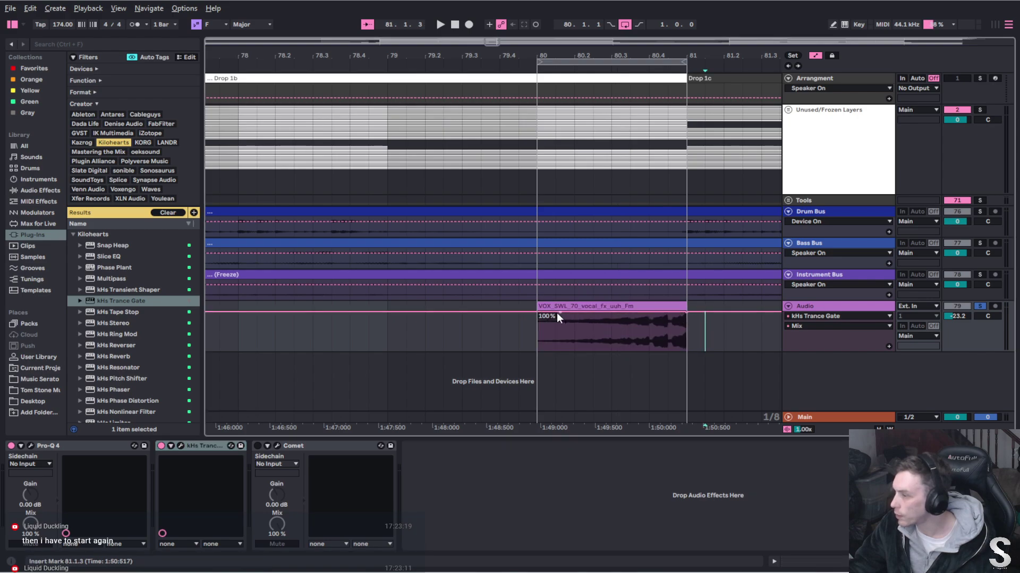
{"action": "left_click_drag", "start_coordinate": [537, 311], "coordinate": [537, 335]}
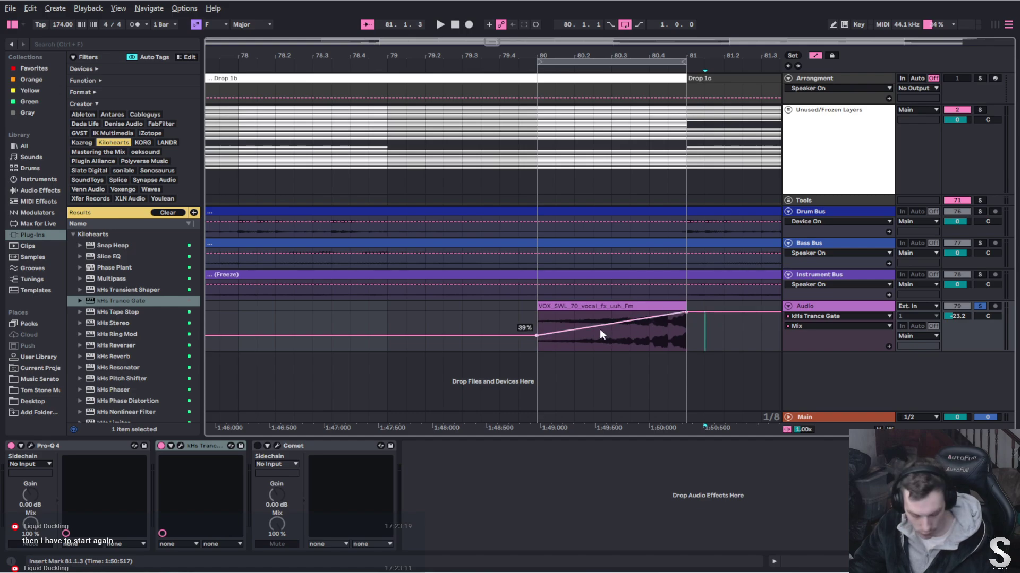
{"action": "left_click_drag", "start_coordinate": [600, 329], "coordinate": [600, 341]}
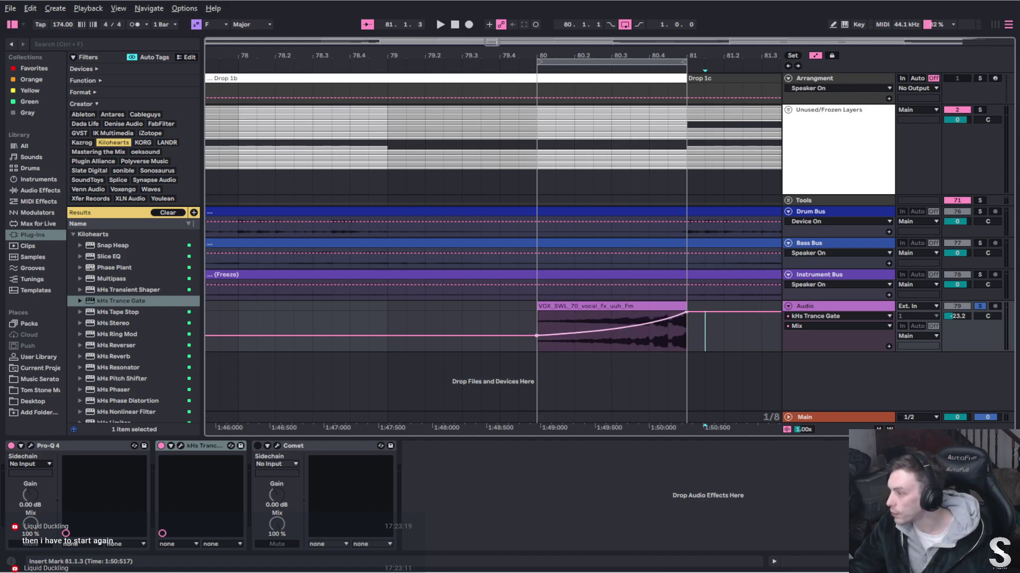
Play the looped vocal clip with the Trance Gate window open and moved clear of the clip to check the Mix automation
{"action": "left_click", "coordinate": [628, 306]}
{"action": "left_click", "coordinate": [181, 447]}
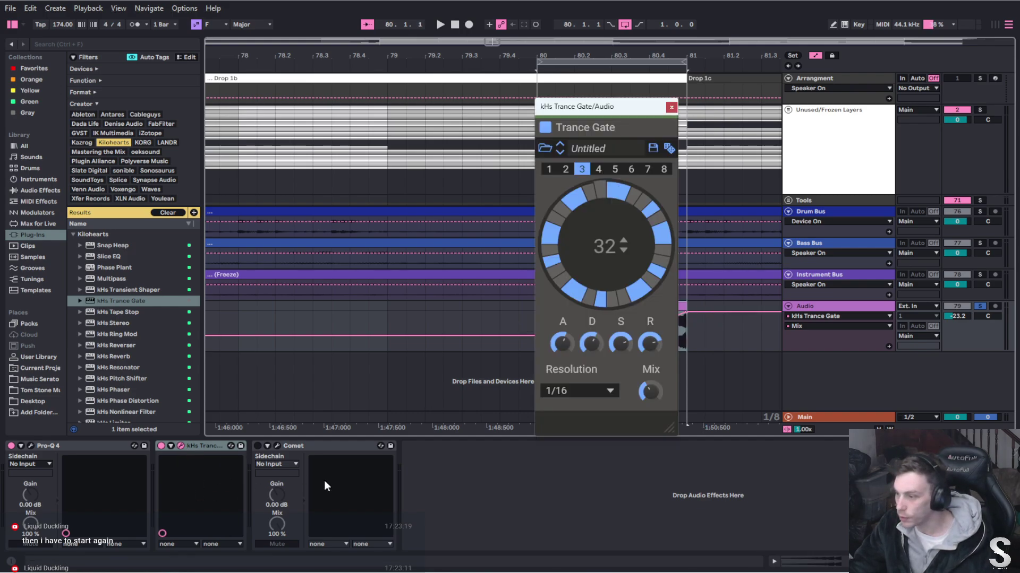
{"action": "key", "text": "space"}
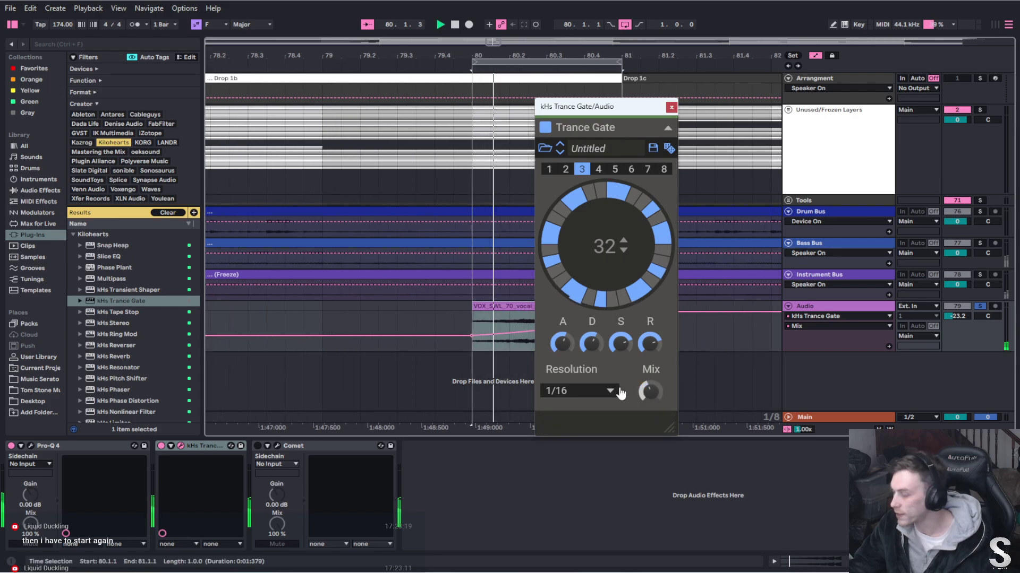
{"action": "left_click_drag", "start_coordinate": [607, 110], "coordinate": [262, 110]}
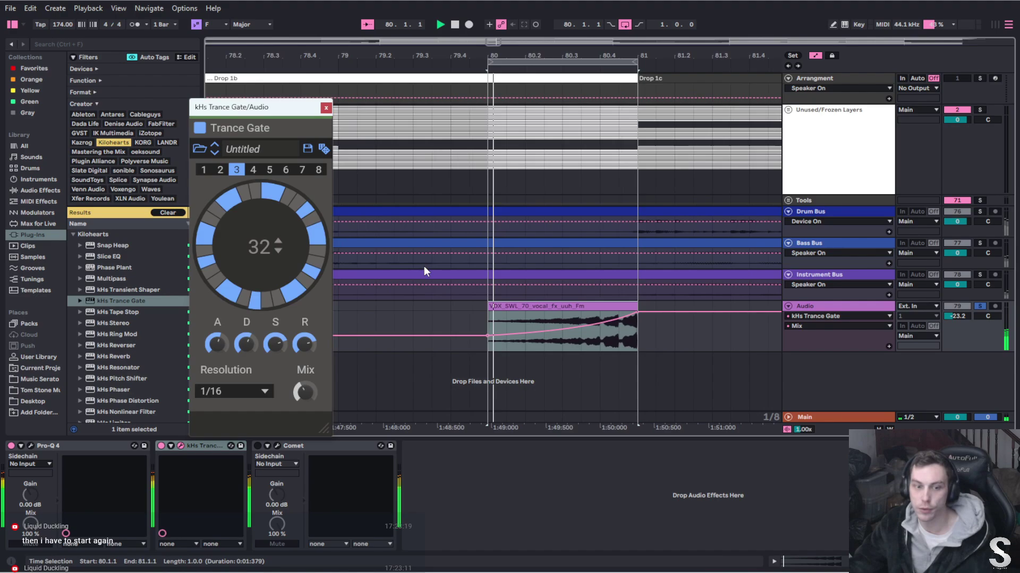
{"action": "key", "text": "space"}
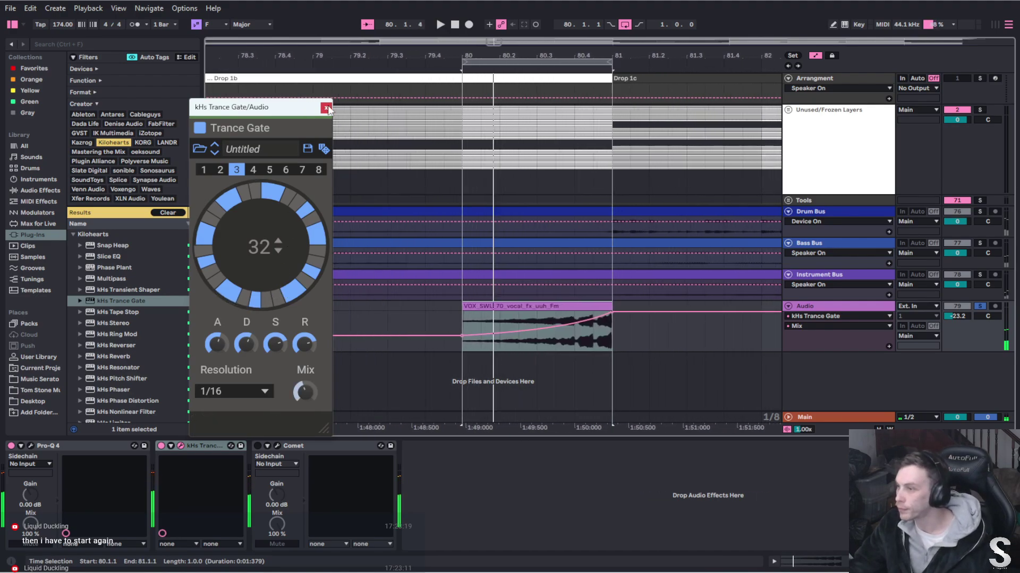
Close the Trance Gate window, switch Comet on and open its window
{"action": "left_click", "coordinate": [325, 108]}
{"action": "left_click", "coordinate": [258, 446]}
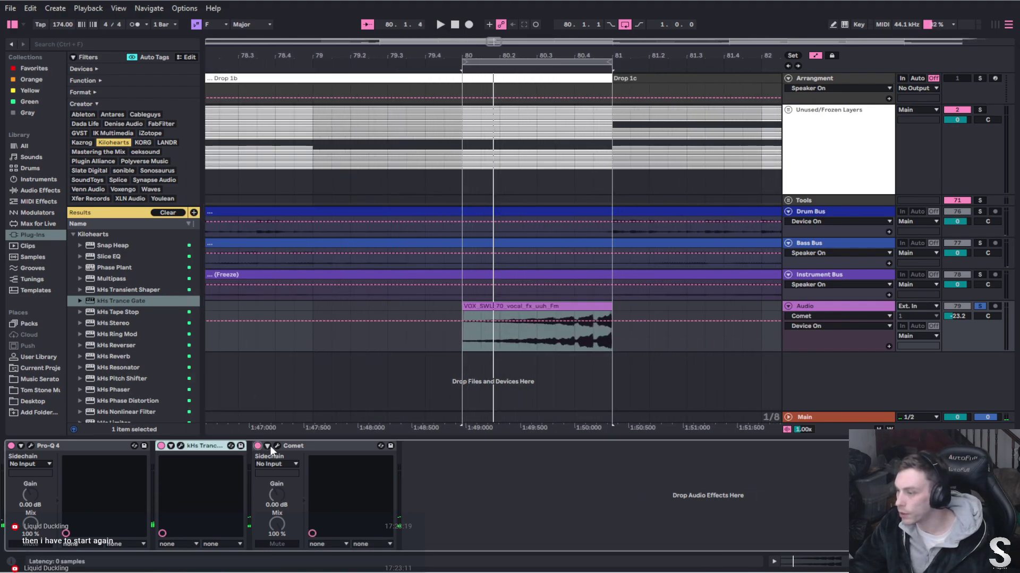
{"action": "left_click", "coordinate": [277, 446]}
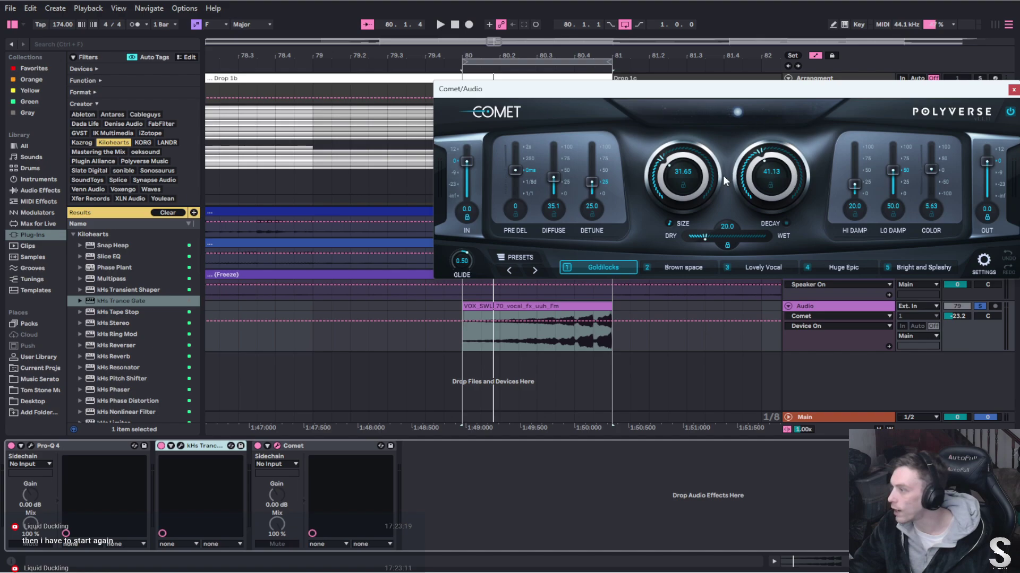
Try Comet's Dazzle Sprinkle and White Dwarf presets from the Medium category on the vocal
{"action": "left_click_drag", "start_coordinate": [718, 94], "coordinate": [576, 79]}
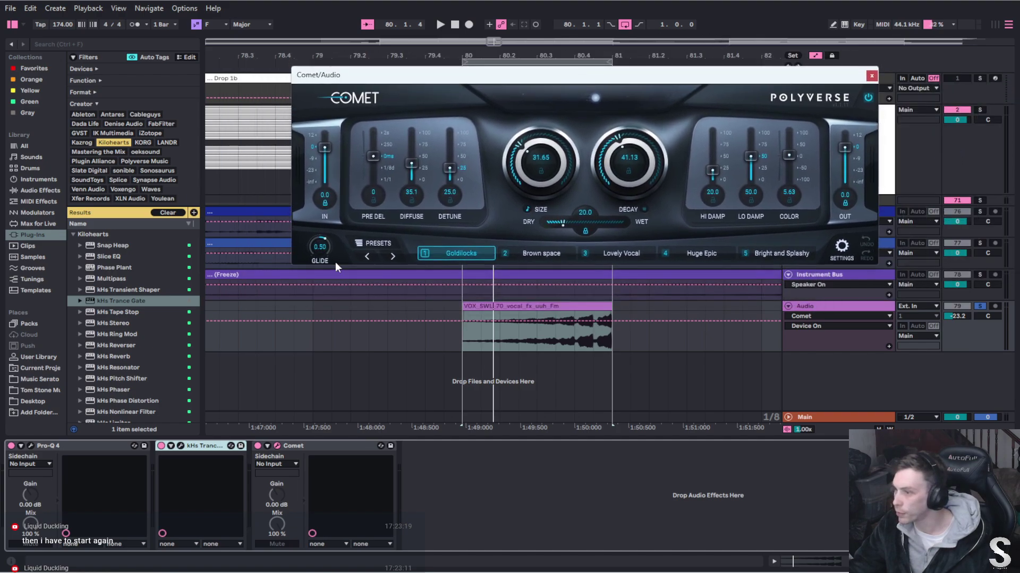
{"action": "left_click", "coordinate": [379, 244]}
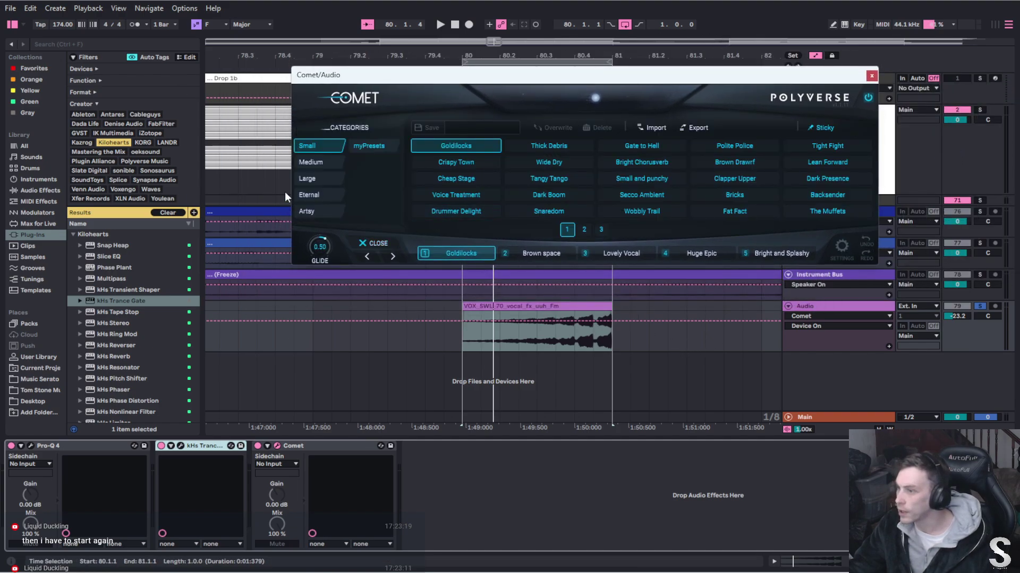
{"action": "left_click", "coordinate": [316, 161]}
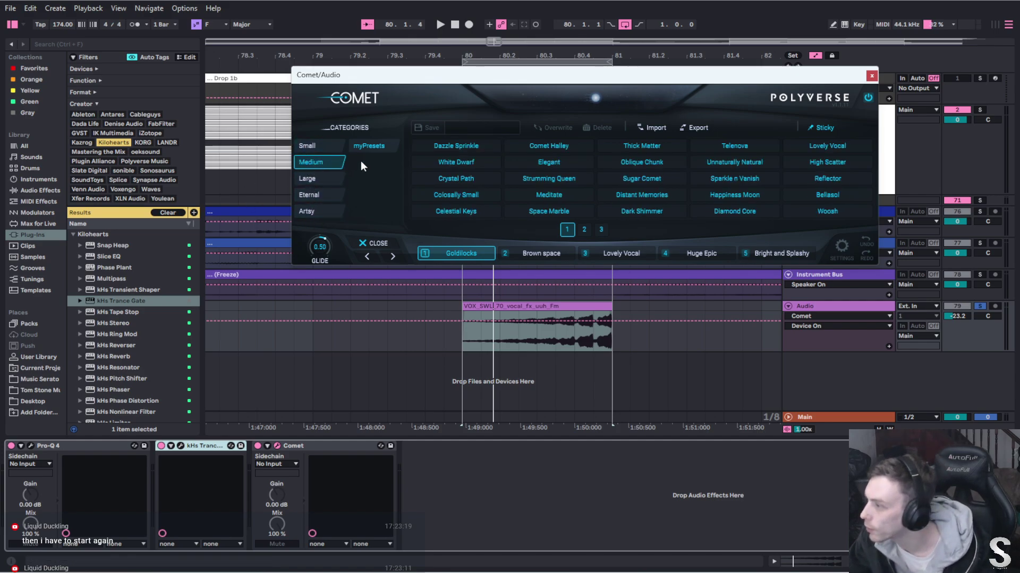
{"action": "left_click", "coordinate": [454, 148]}
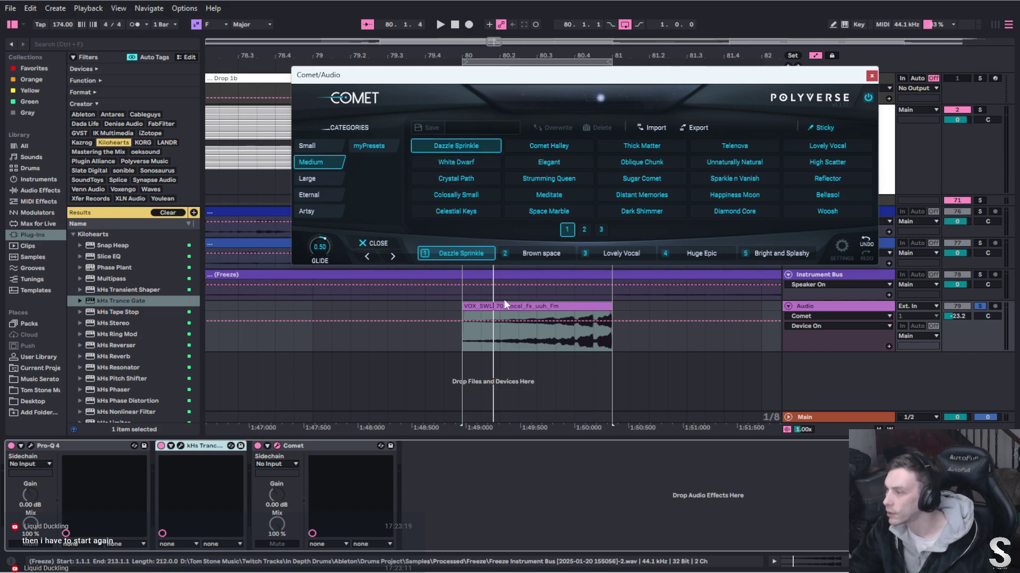
{"action": "left_click", "coordinate": [456, 162]}
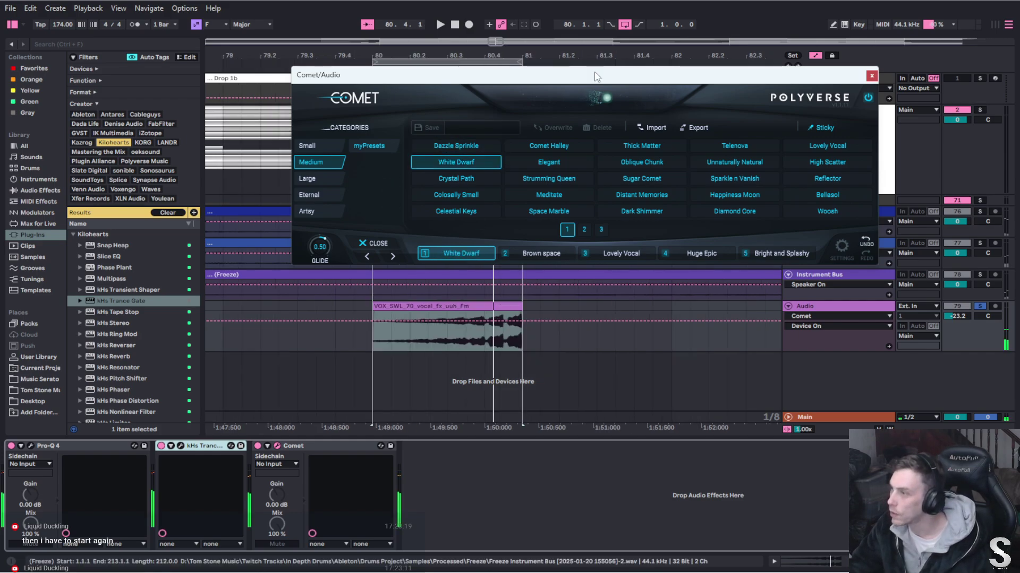
Extend the loop to bar 82 and load Comet's Dark Shimmer preset while the vocal plays
{"action": "left_click_drag", "start_coordinate": [584, 75], "coordinate": [173, 177]}
{"action": "left_click_drag", "start_coordinate": [518, 61], "coordinate": [670, 61]}
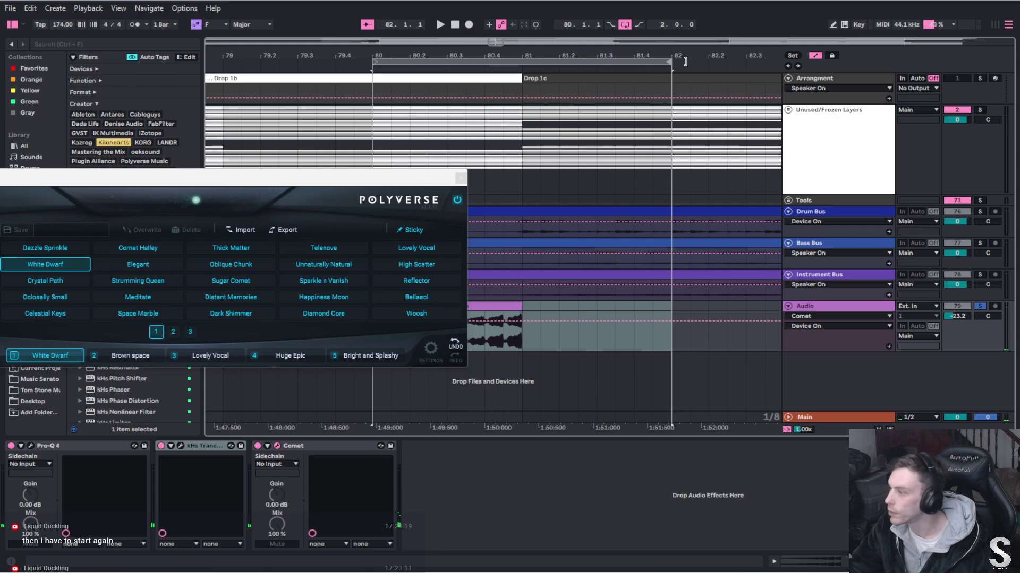
{"action": "left_click_drag", "start_coordinate": [354, 178], "coordinate": [709, 97]}
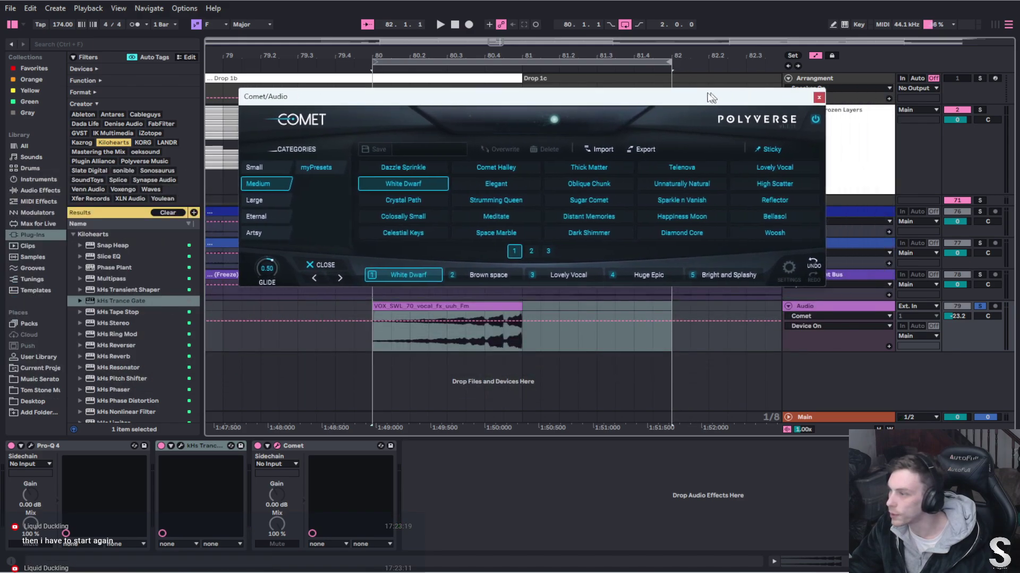
{"action": "key", "text": "space"}
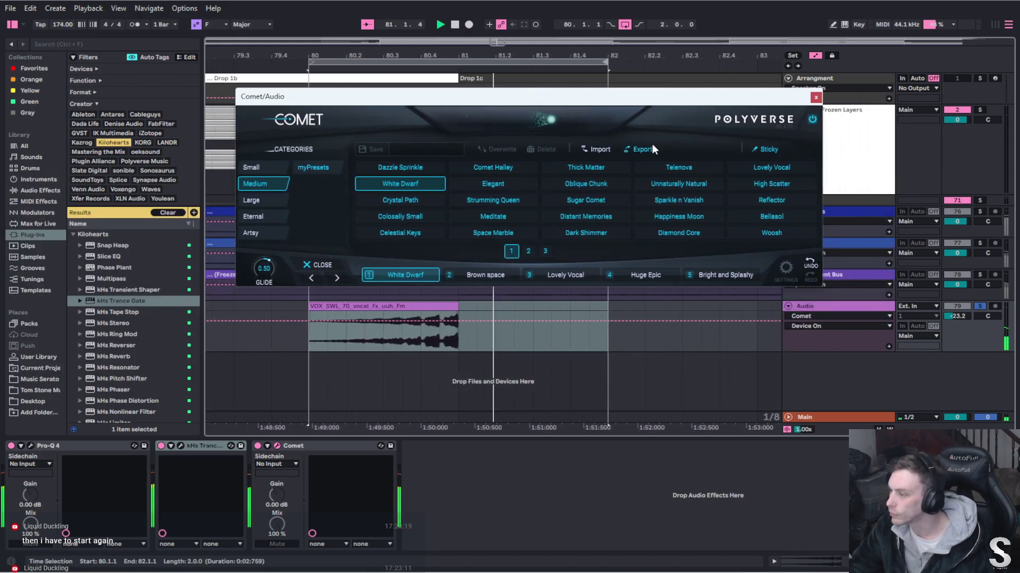
{"action": "left_click", "coordinate": [586, 233]}
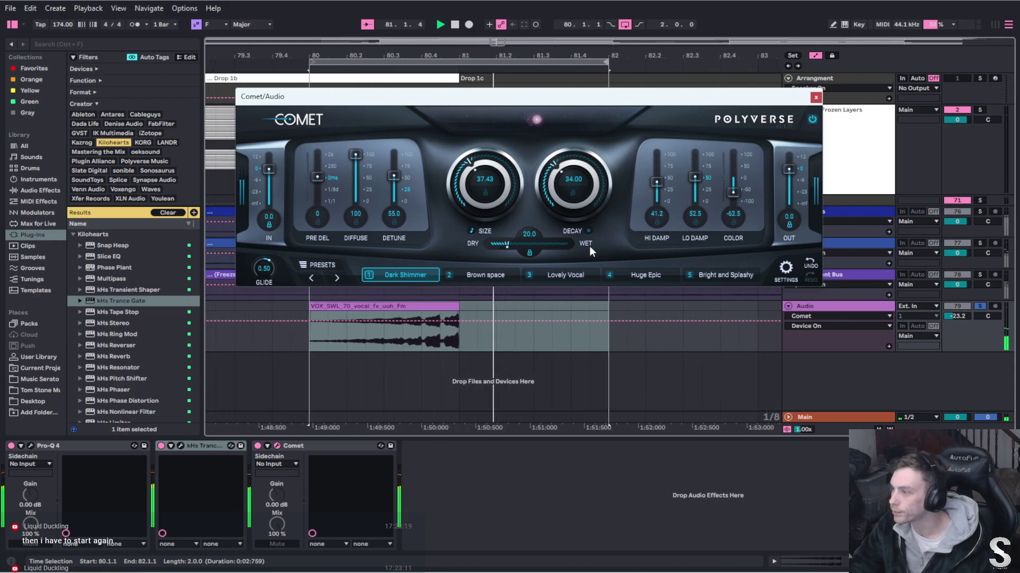
Automate Comet's Dry Wet with a curved ramp from 20 at the vocal clip's start to 100 at its end
{"action": "left_click", "coordinate": [509, 243]}
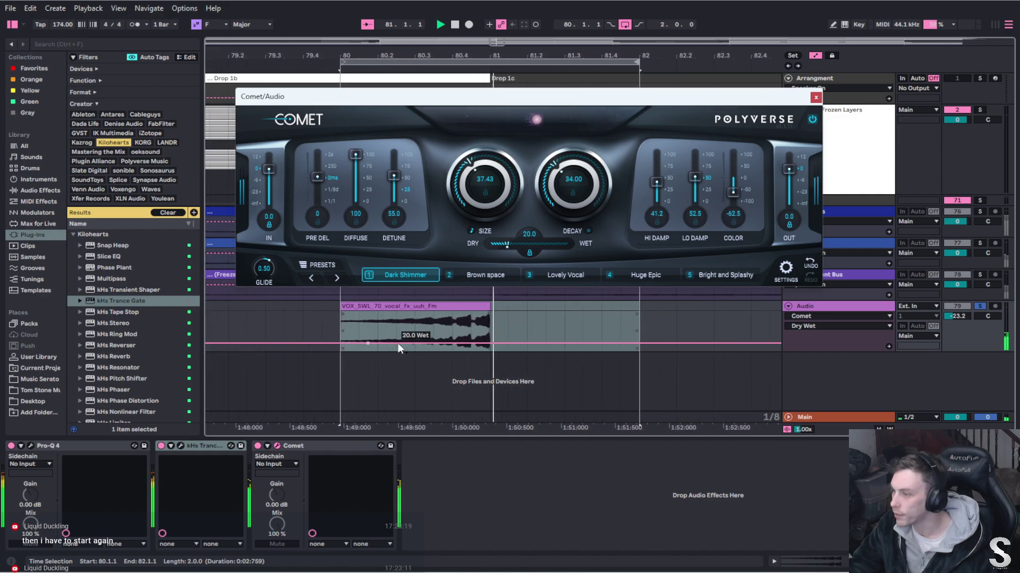
{"action": "left_click", "coordinate": [352, 339]}
{"action": "key", "text": "space"}
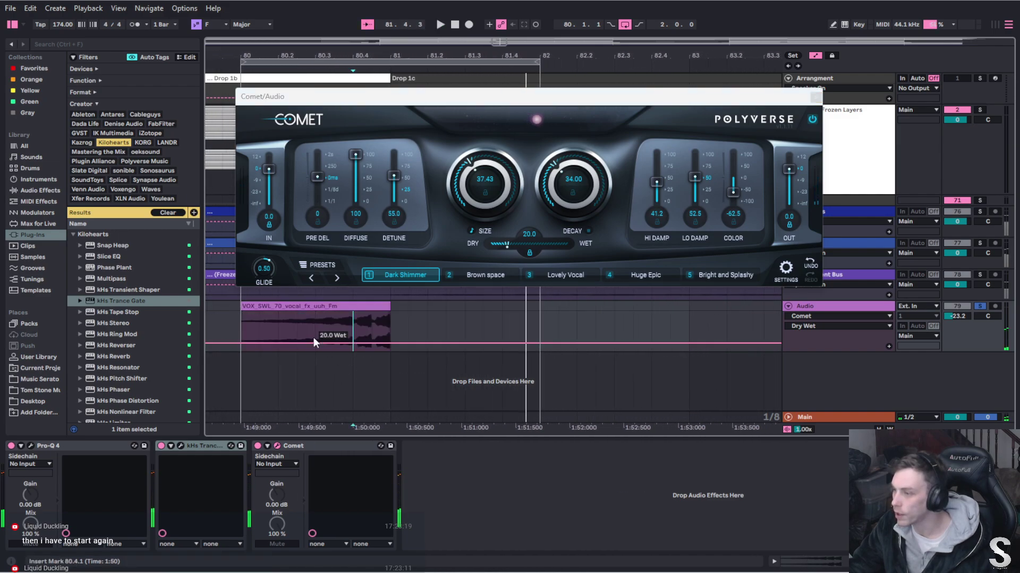
{"action": "left_click", "coordinate": [238, 343]}
{"action": "left_click", "coordinate": [388, 344]}
{"action": "left_click_drag", "start_coordinate": [387, 343], "coordinate": [367, 343]}
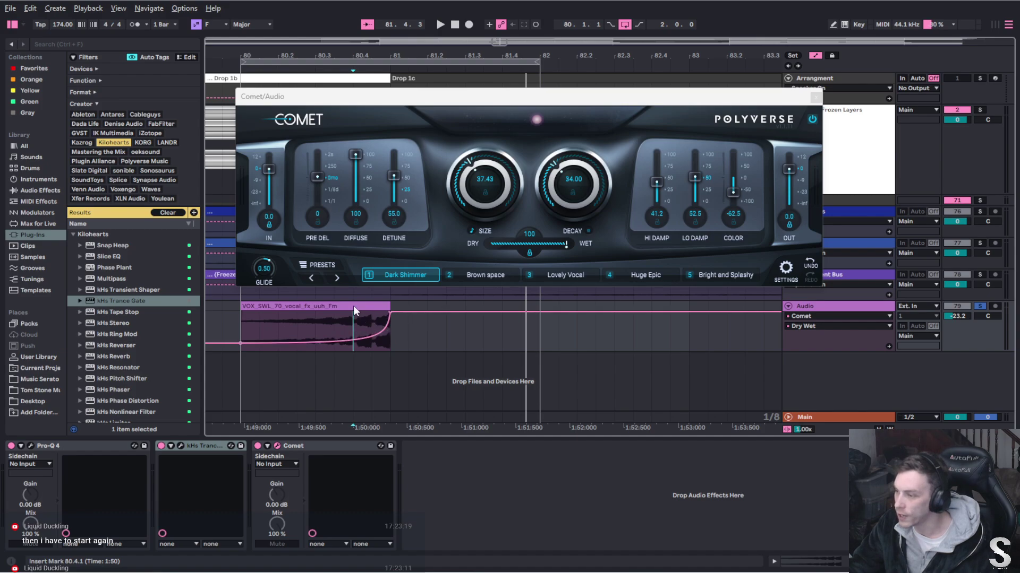
Play the soloed two-bar loop from the vocal clip's start to check the reverb automation
{"action": "key", "text": "space"}
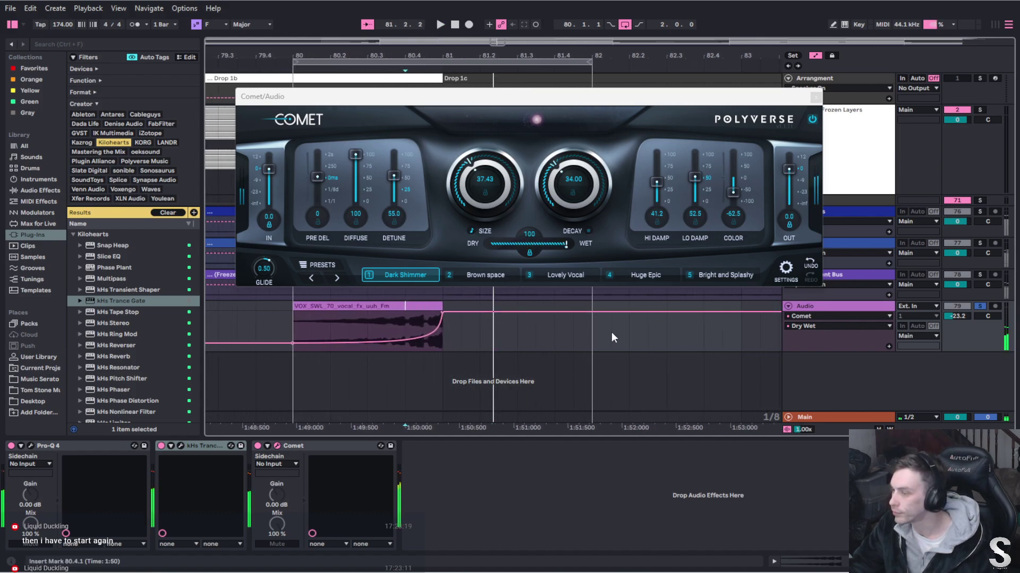
{"action": "left_click", "coordinate": [420, 311]}
{"action": "key", "text": "space"}
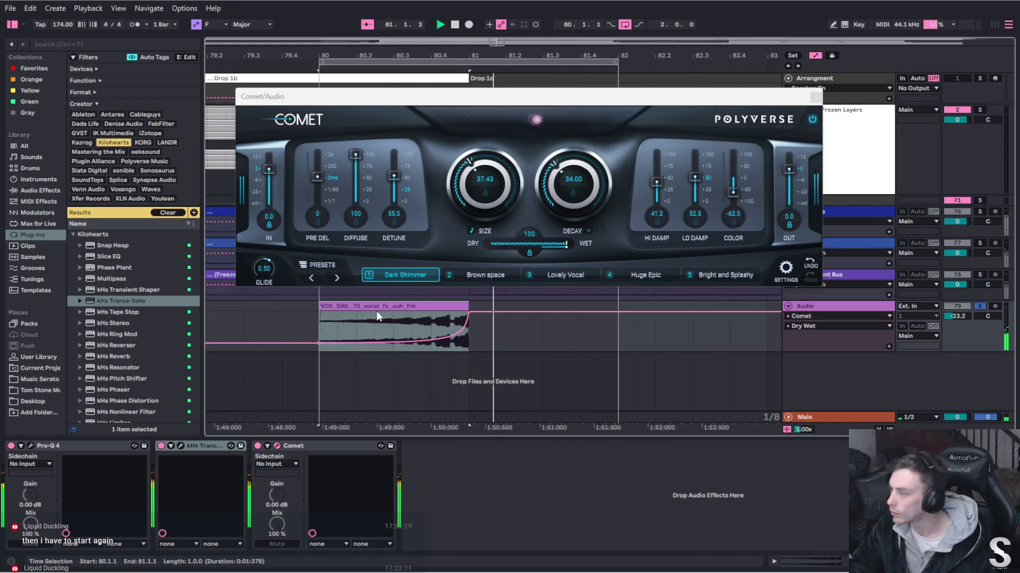
Close the Comet window, unsolo the vocal's Audio track and play the loop in the full mix
{"action": "left_click", "coordinate": [815, 96]}
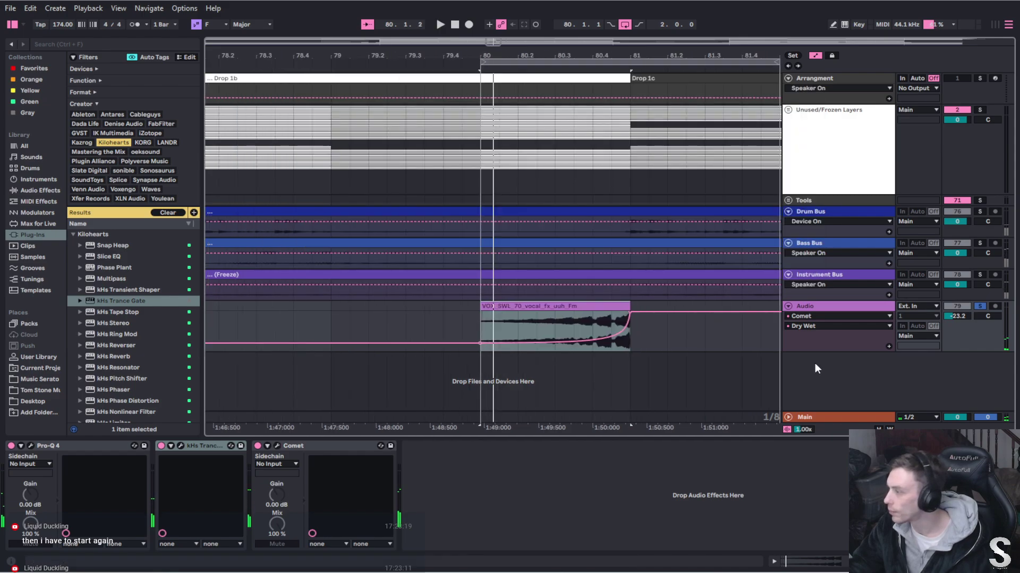
{"action": "left_click", "coordinate": [980, 306]}
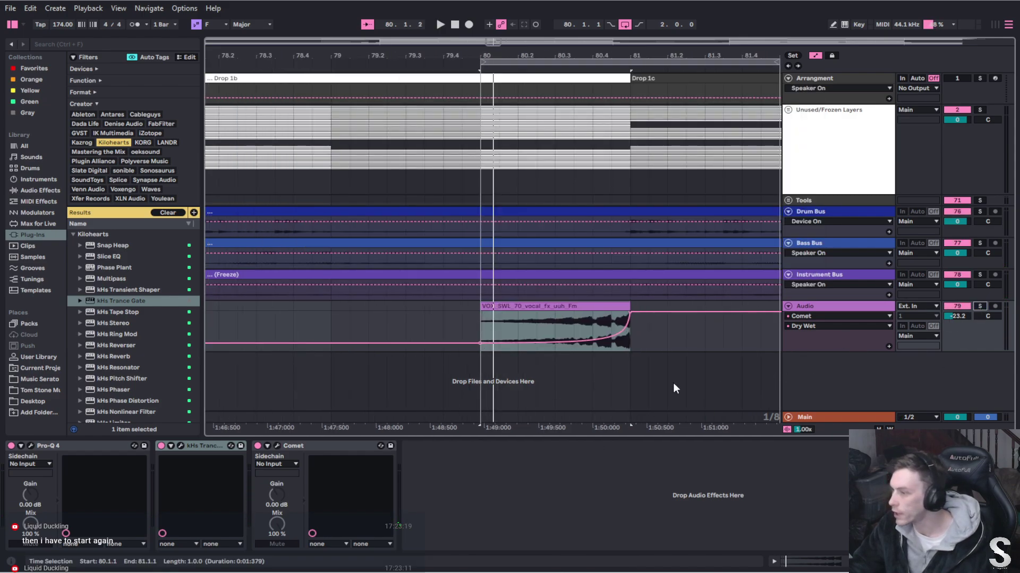
{"action": "key", "text": "space"}
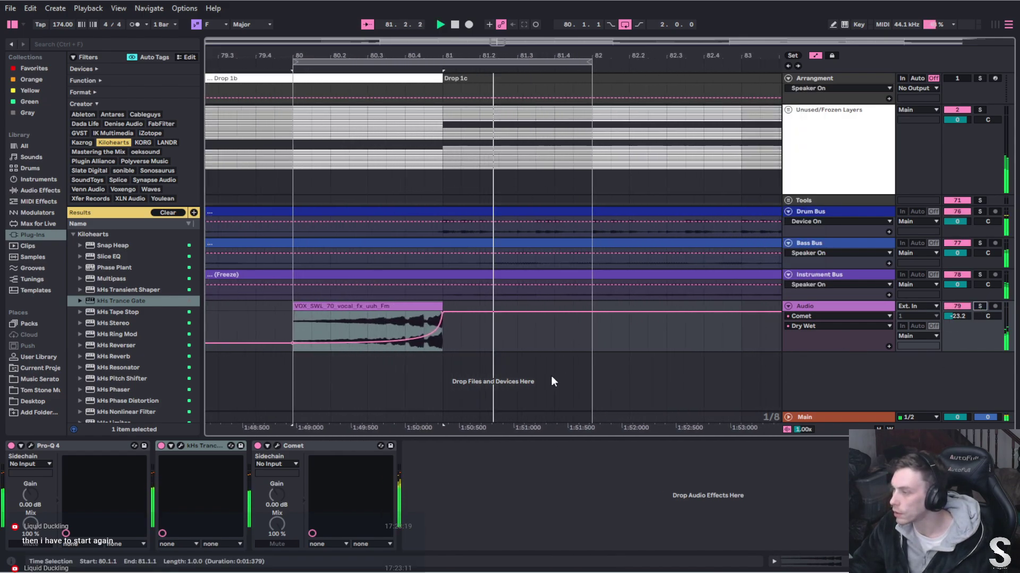
{"action": "key", "text": "space"}
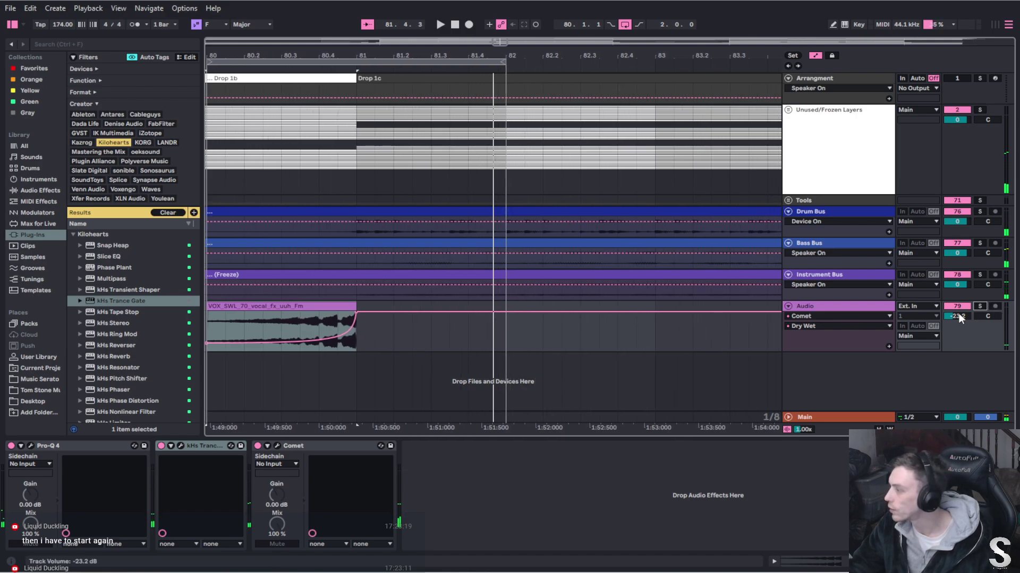
Set the vocal track's volume to -17.9 dB and play the loop to check its level in the mix
{"action": "left_click_drag", "start_coordinate": [958, 313], "coordinate": [958, 297]}
{"action": "key", "text": "space"}
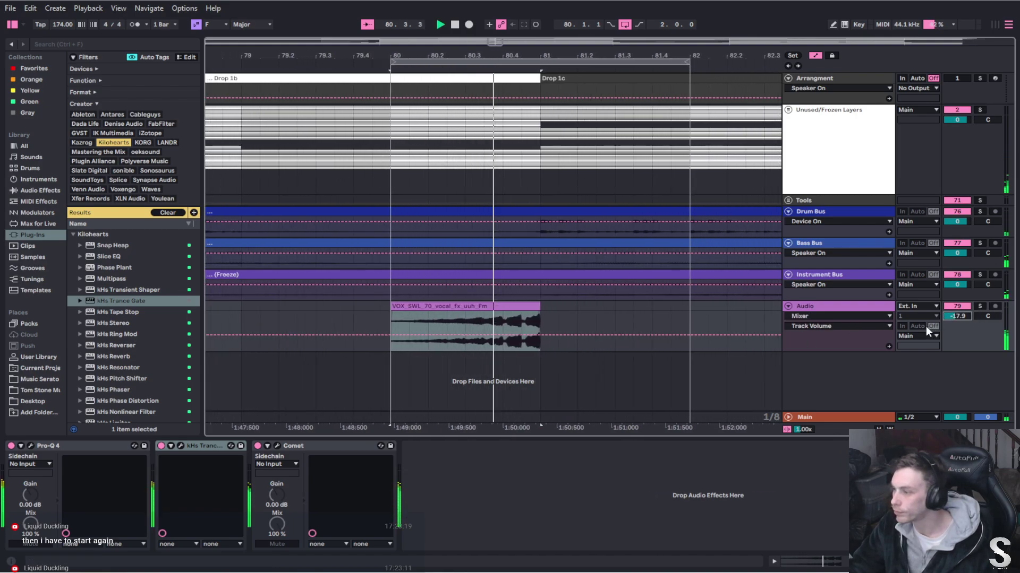
{"action": "key", "text": "space"}
{"action": "key", "text": "space"}
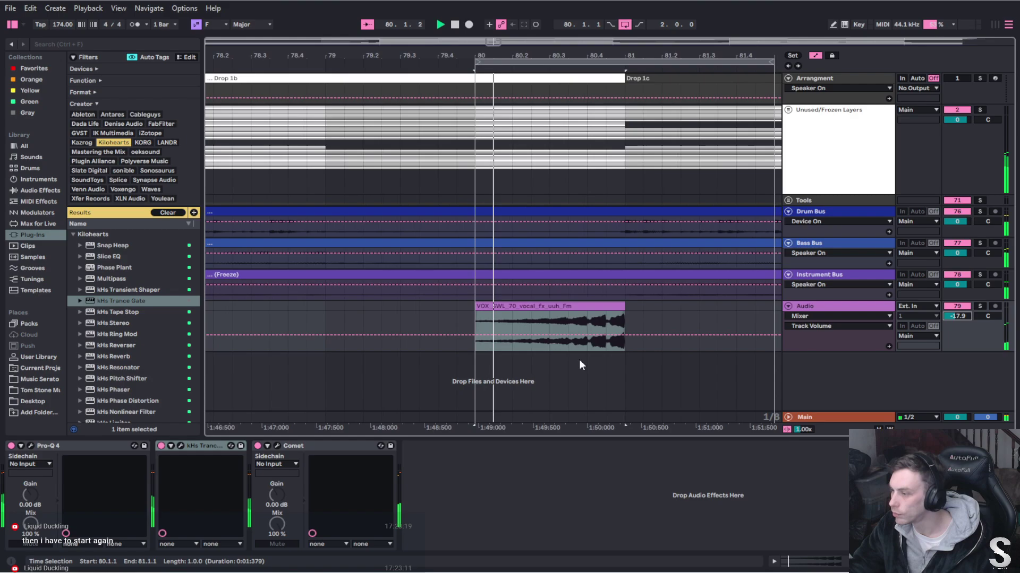
{"action": "key", "text": "space"}
Hide the automation lanes, add a fade-in over about the first half of the vocal clip and play the transition
{"action": "key", "text": "minus"}
{"action": "left_click", "coordinate": [539, 306]}
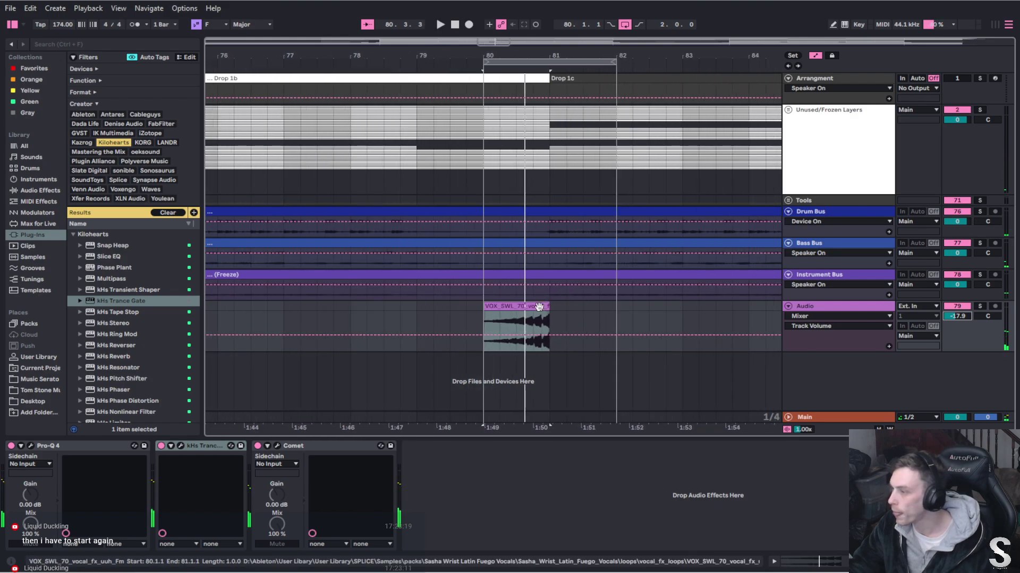
{"action": "key", "text": "a"}
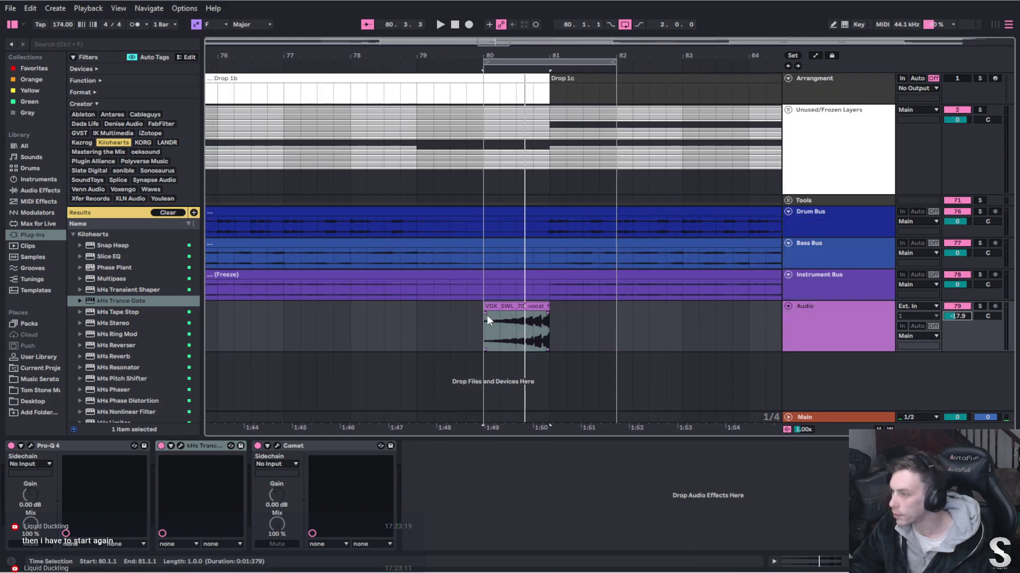
{"action": "left_click", "coordinate": [487, 315]}
{"action": "left_click_drag", "start_coordinate": [516, 315], "coordinate": [505, 314]}
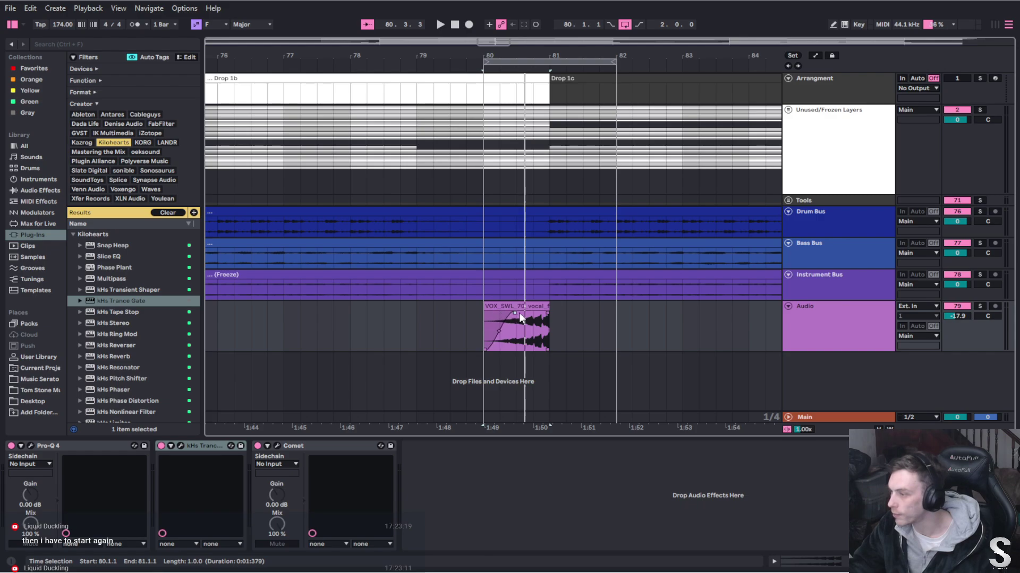
{"action": "left_click", "coordinate": [527, 313]}
{"action": "key", "text": "space"}
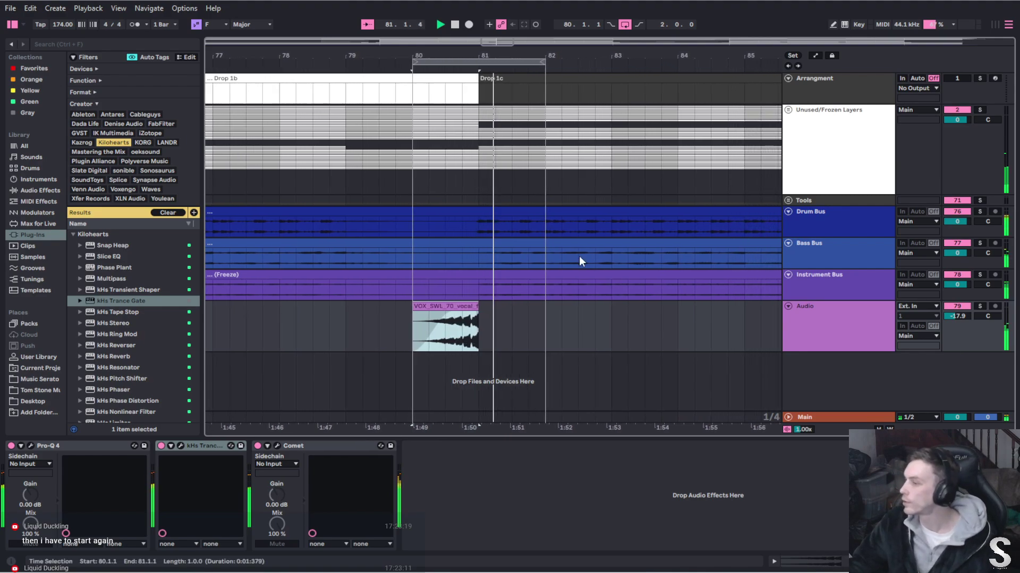
{"action": "key", "text": "space"}
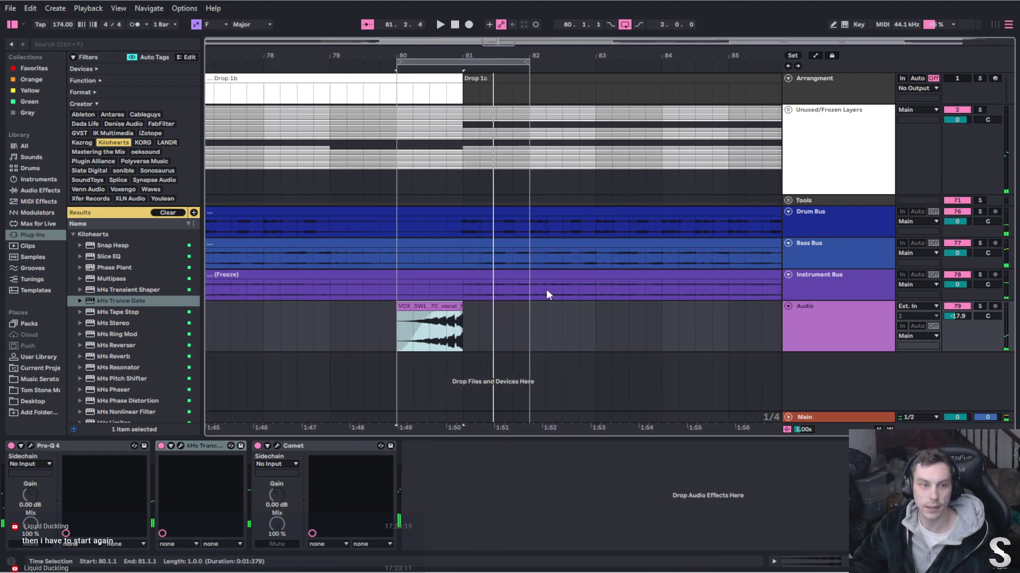
Freeze and flatten the vocal's Audio track
{"action": "right_click", "coordinate": [813, 315]}
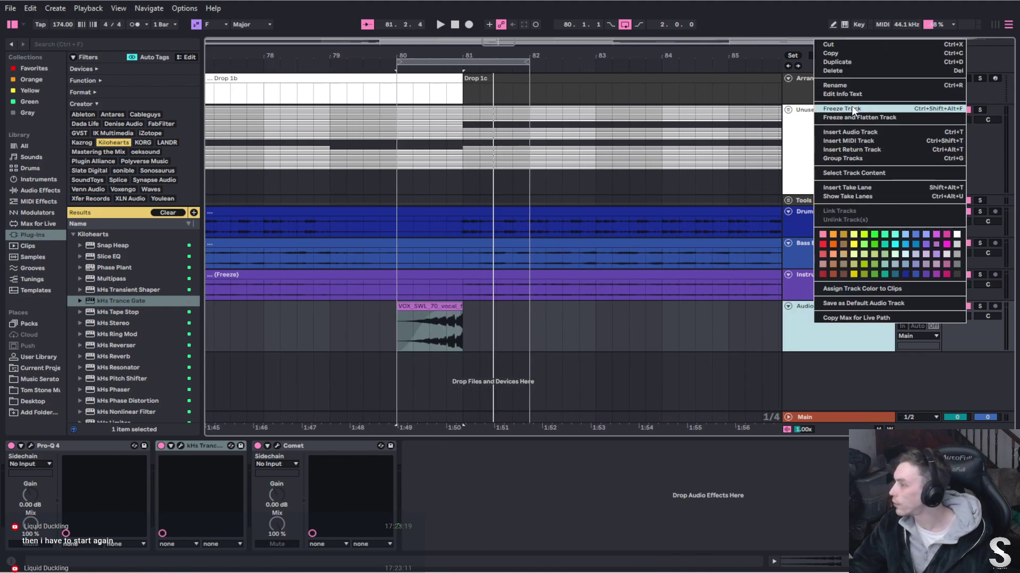
{"action": "left_click", "coordinate": [857, 120]}
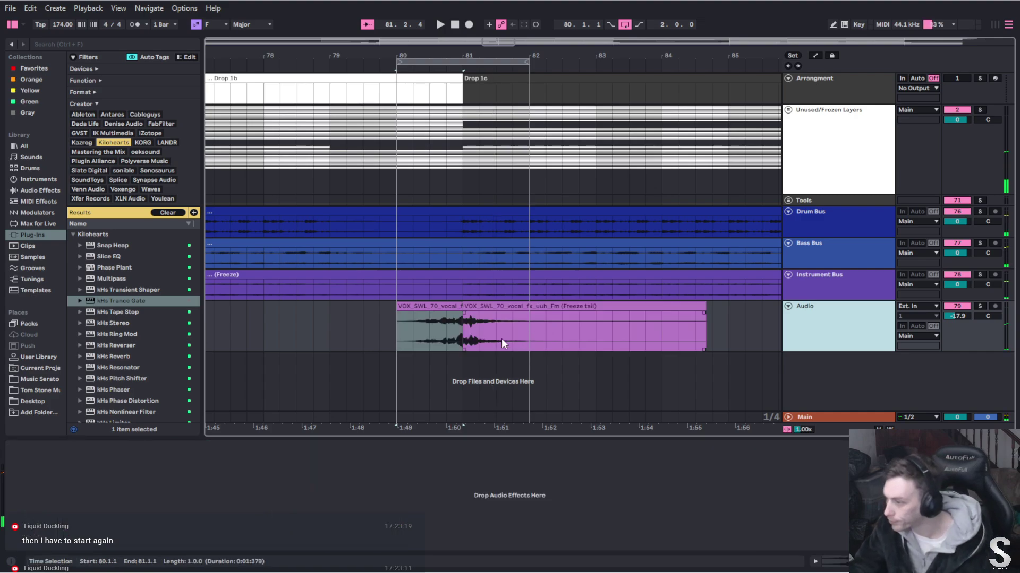
Extend the flattened vocal clip to bar 82 and delete the remaining freeze tail clip
{"action": "left_click_drag", "start_coordinate": [457, 307], "coordinate": [530, 310]}
{"action": "left_click", "coordinate": [577, 312]}
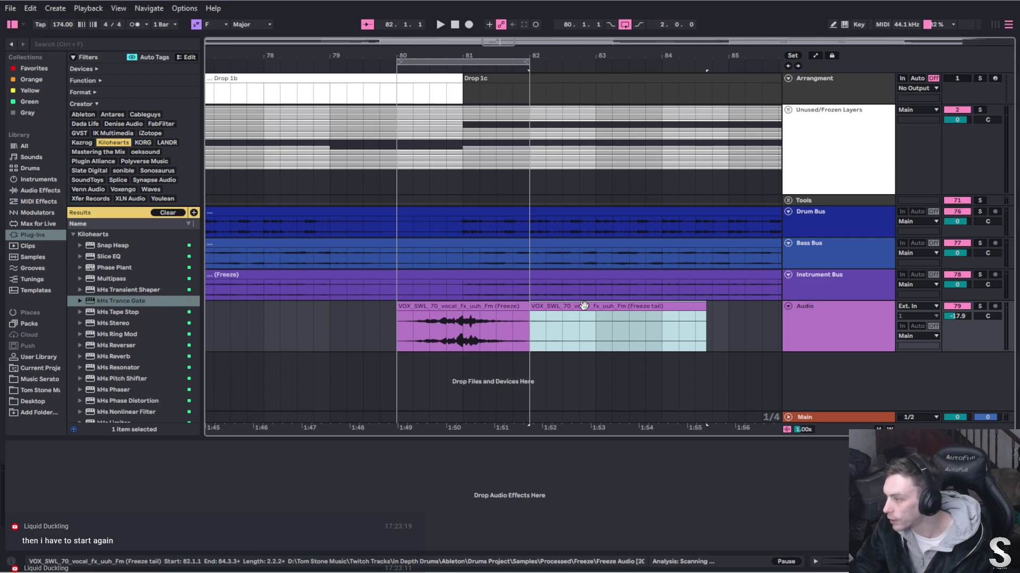
{"action": "key", "text": "Delete"}
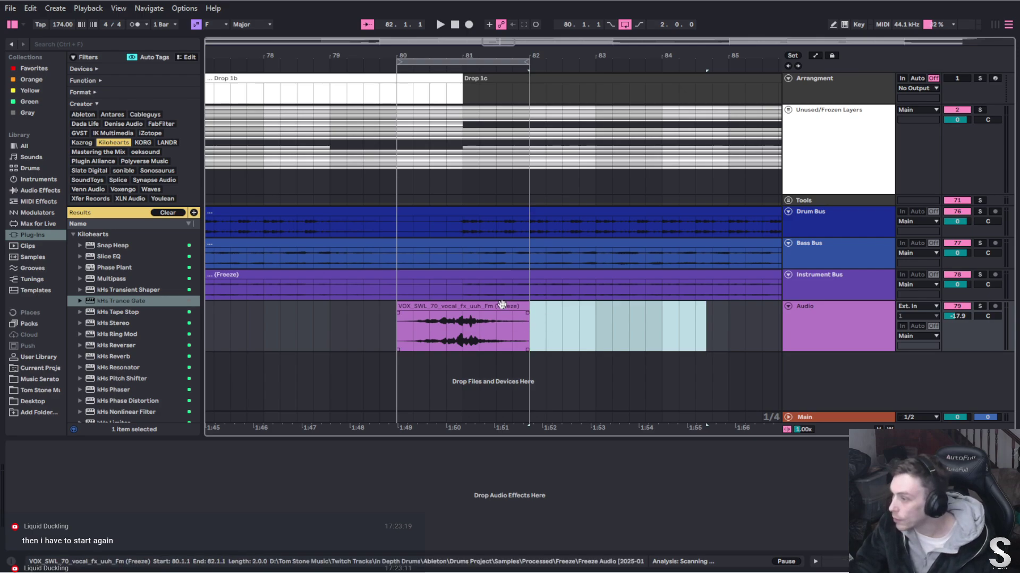
Delete the flattened vocal clip between bars 80 and 82 and briefly play from bar 82.3
{"action": "left_click", "coordinate": [527, 313]}
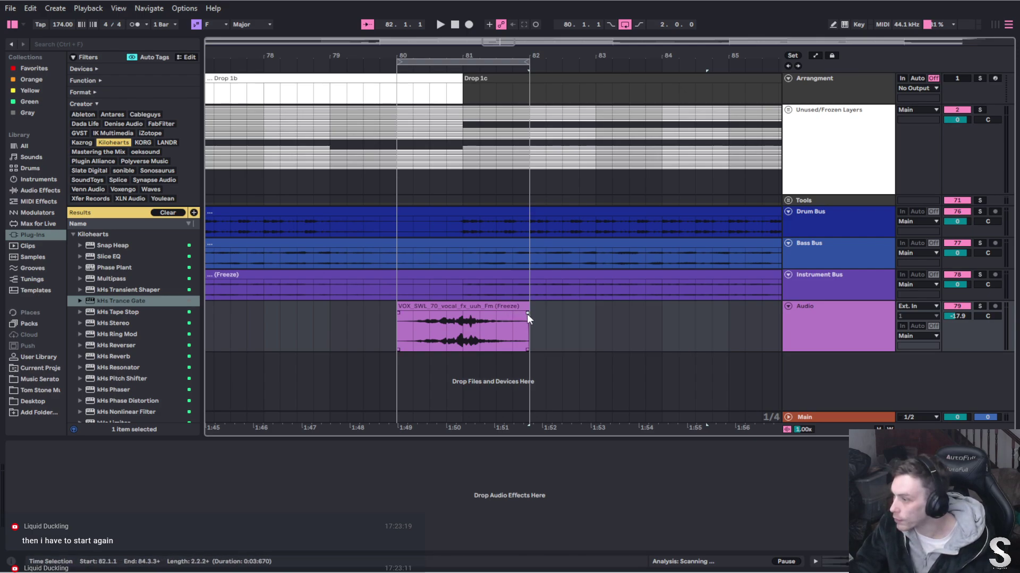
{"action": "key", "text": "Delete"}
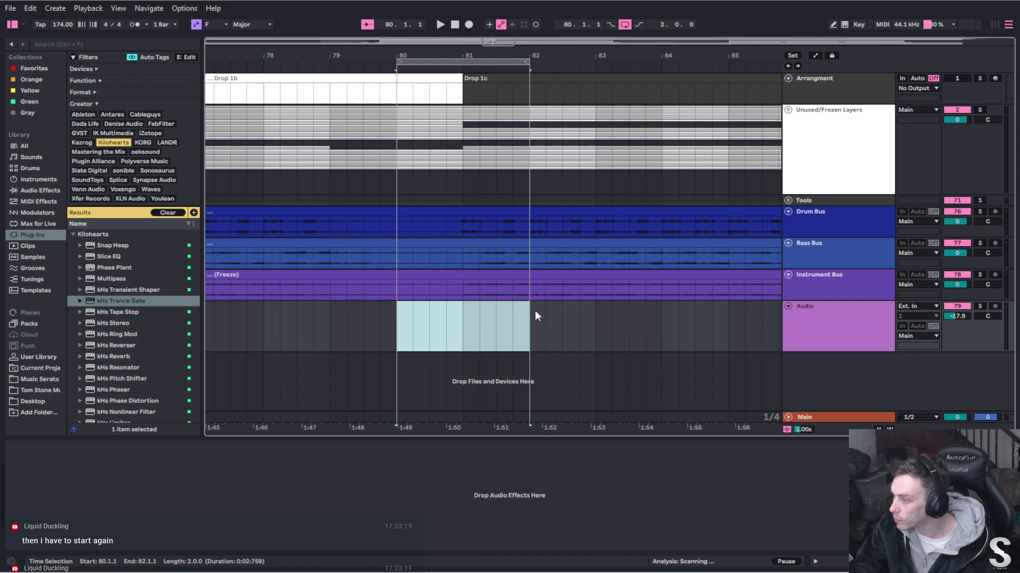
{"action": "left_click", "coordinate": [561, 317]}
{"action": "key", "text": "space"}
{"action": "key", "text": "space"}
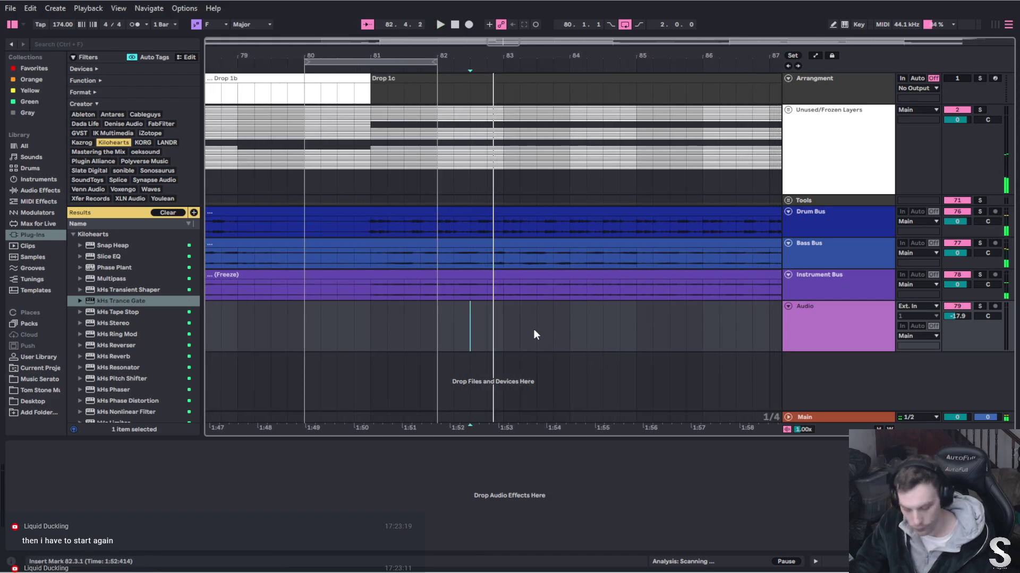
Undo the last clip deletions on the Audio track around bars 80 to 82 and briefly play from bar 84
{"action": "left_click_drag", "start_coordinate": [305, 330], "coordinate": [436, 335]}
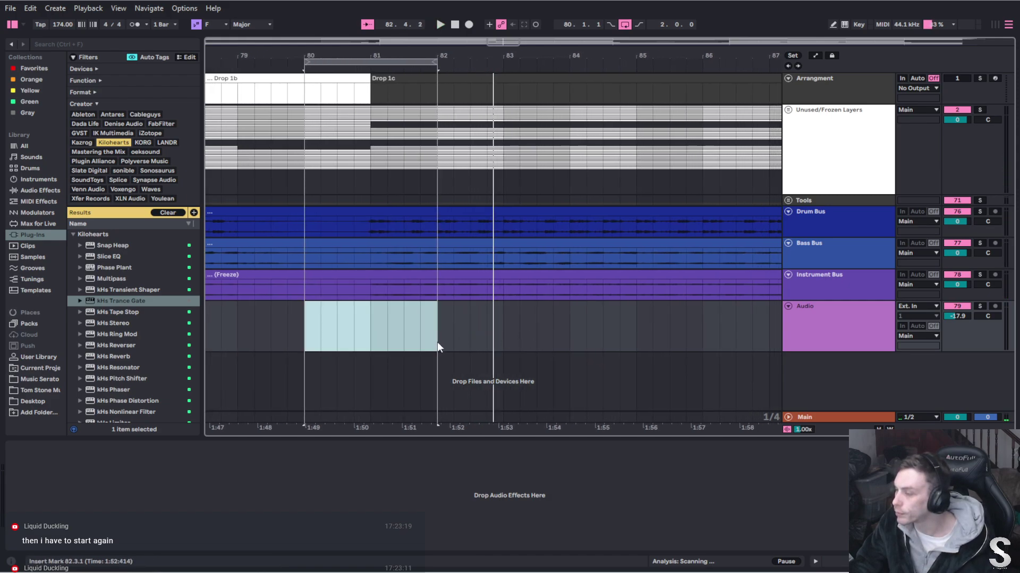
{"action": "left_click", "coordinate": [458, 333]}
{"action": "key", "text": "ctrl+z"}
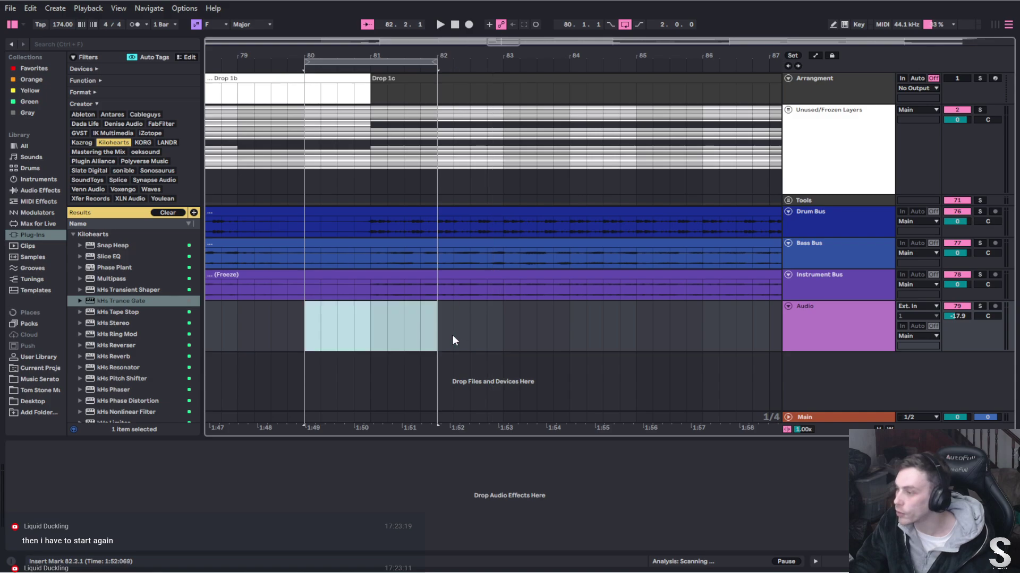
{"action": "left_click", "coordinate": [30, 7]}
{"action": "left_click", "coordinate": [46, 21]}
{"action": "left_click", "coordinate": [33, 9]}
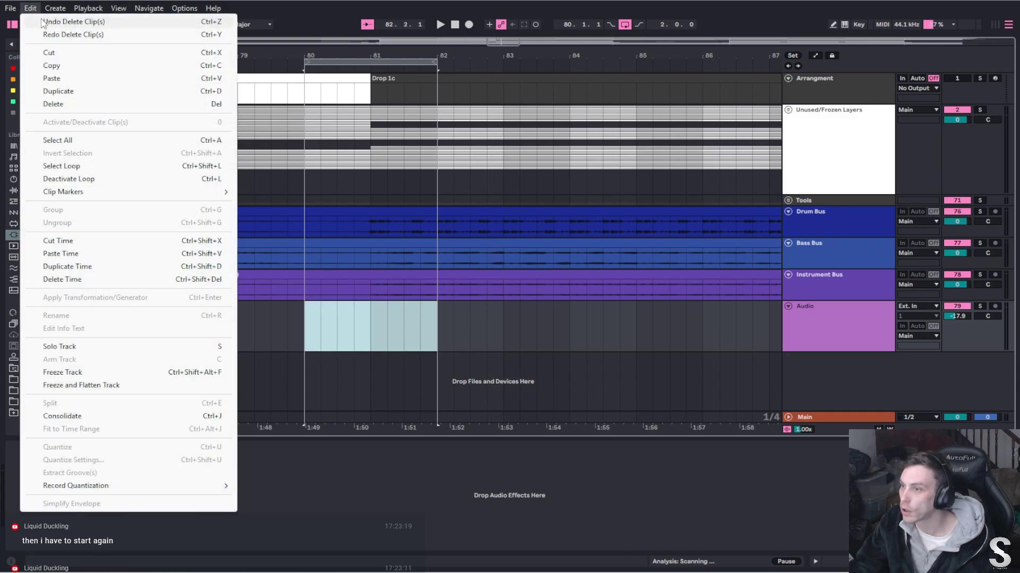
{"action": "left_click", "coordinate": [44, 22]}
{"action": "left_click", "coordinate": [569, 326]}
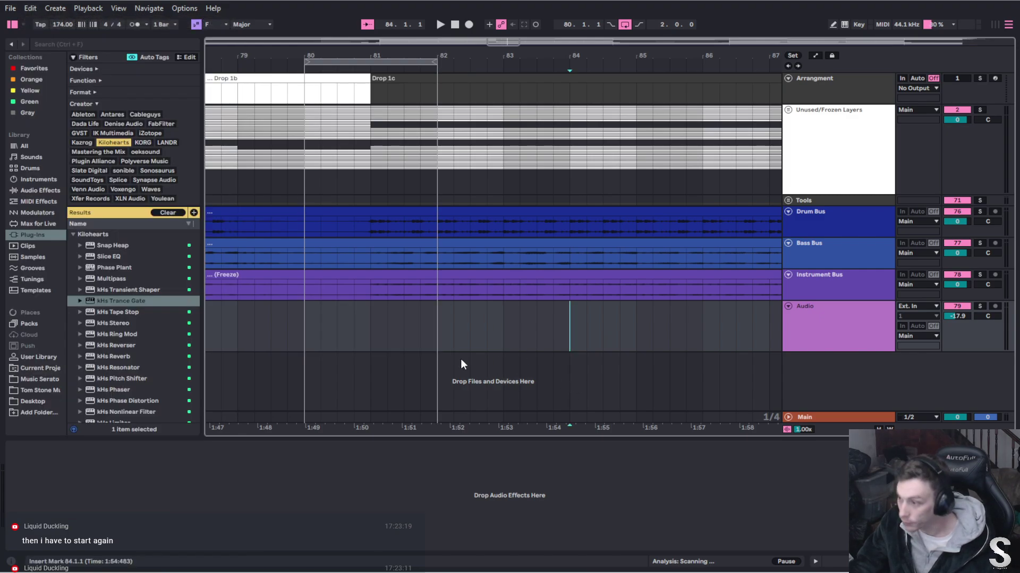
{"action": "key", "text": "space"}
{"action": "key", "text": "space"}
Restore the flattened vocal clip between bars 80 and 82 by undoing its deletion
{"action": "left_click", "coordinate": [31, 9]}
{"action": "left_click", "coordinate": [44, 22]}
{"action": "left_click", "coordinate": [32, 9]}
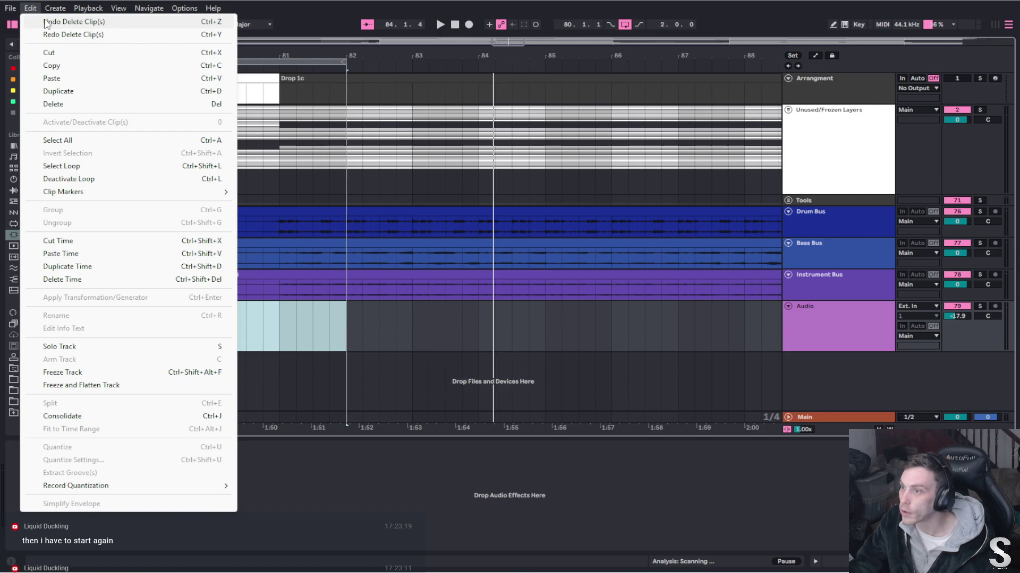
{"action": "left_click", "coordinate": [47, 21]}
{"action": "left_click", "coordinate": [330, 319]}
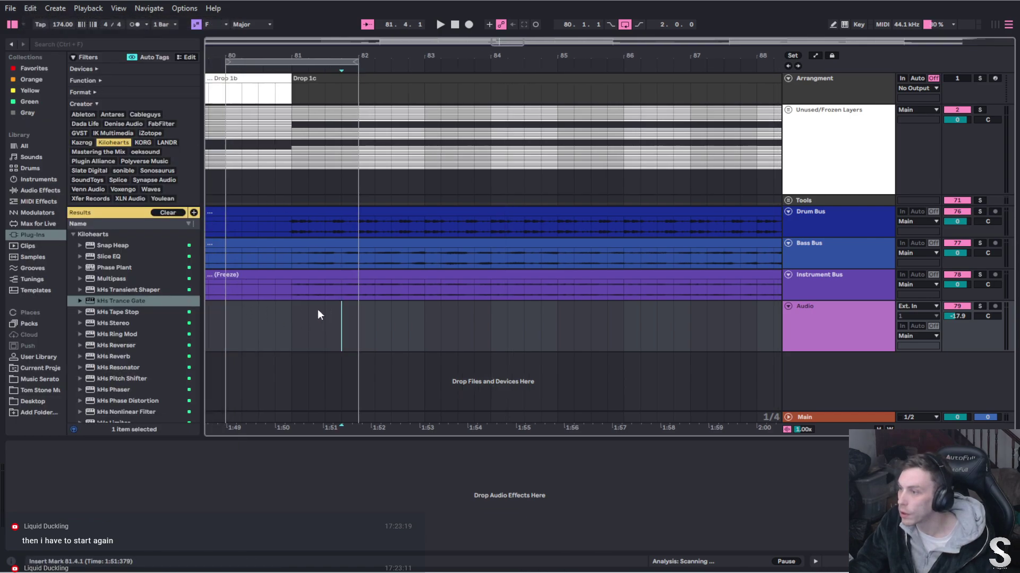
{"action": "scroll", "coordinate": [409, 326], "scroll_direction": "down", "scroll_amount": 5}
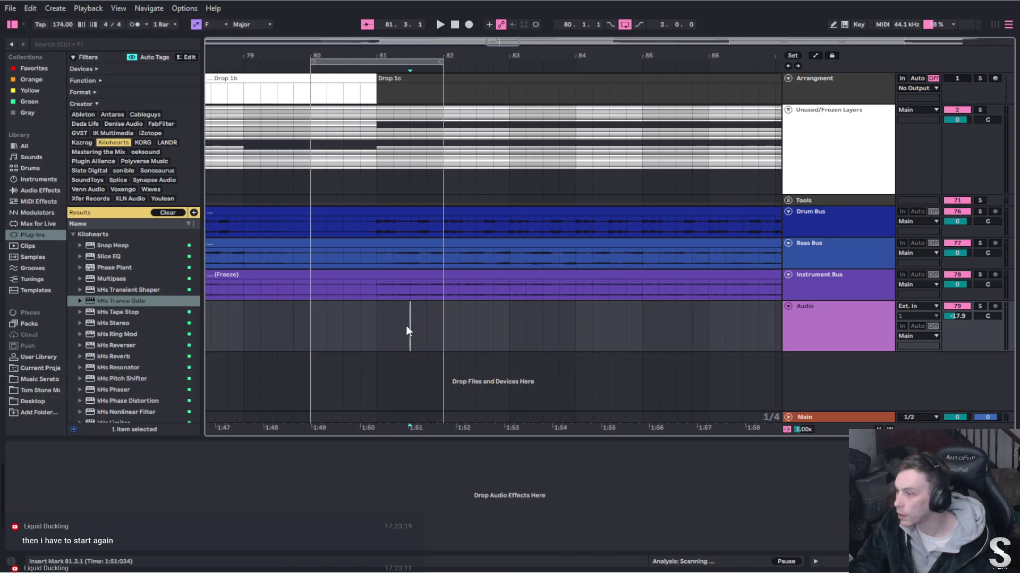
{"action": "key", "text": "ctrl+z"}
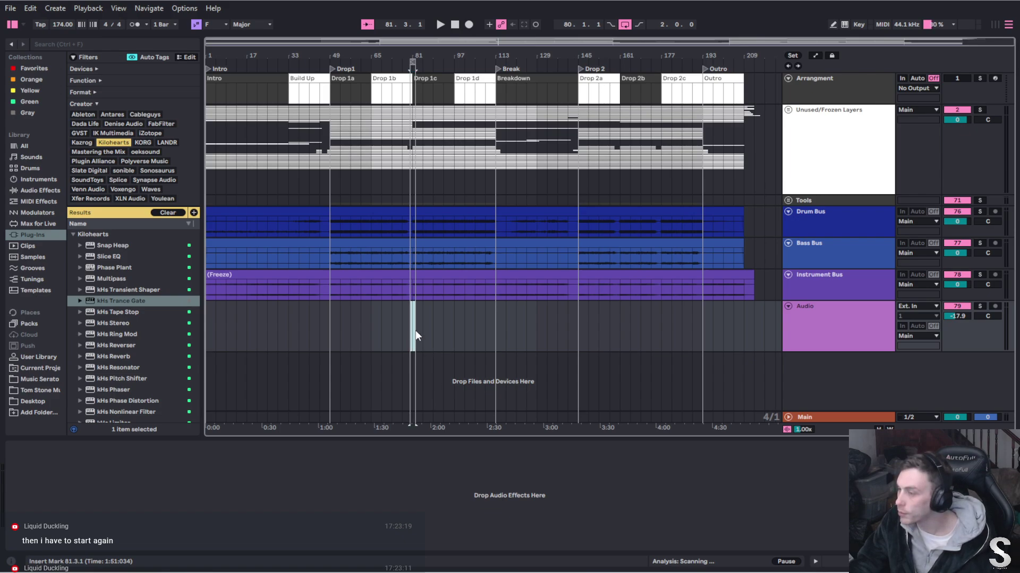
{"action": "scroll", "coordinate": [424, 327], "scroll_direction": "up", "scroll_amount": 5}
{"action": "scroll", "coordinate": [339, 324], "scroll_direction": "up", "scroll_amount": 4}
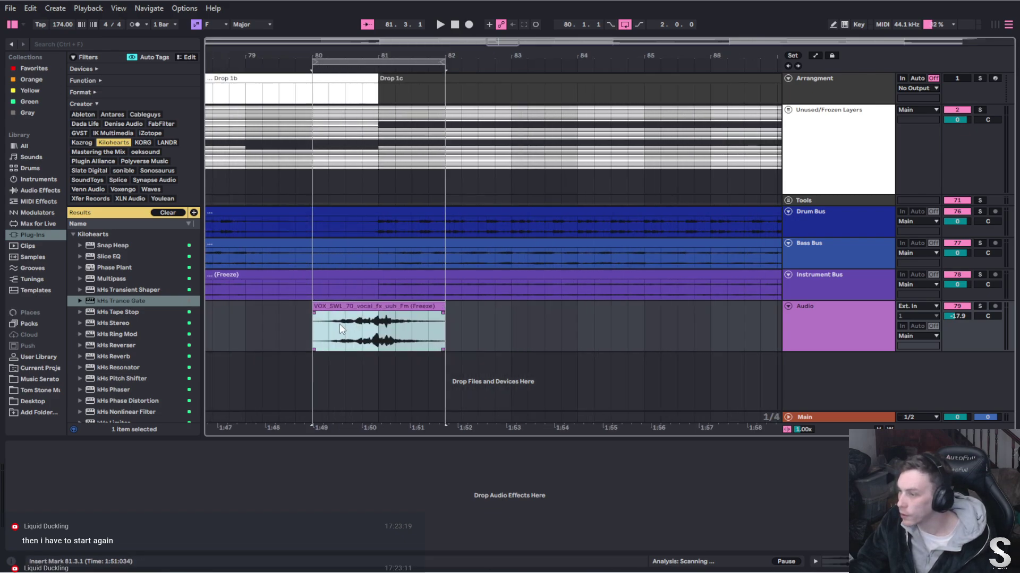
Consolidate the restored vocal clip between bars 80 and 82
{"action": "left_click", "coordinate": [353, 307]}
{"action": "left_click", "coordinate": [353, 307]}
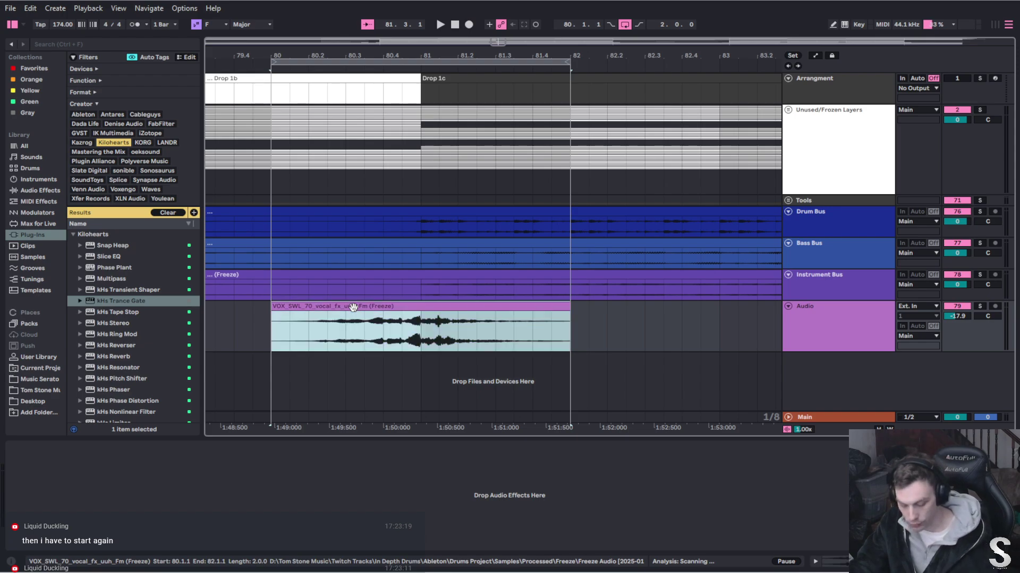
{"action": "key", "text": "ctrl+j"}
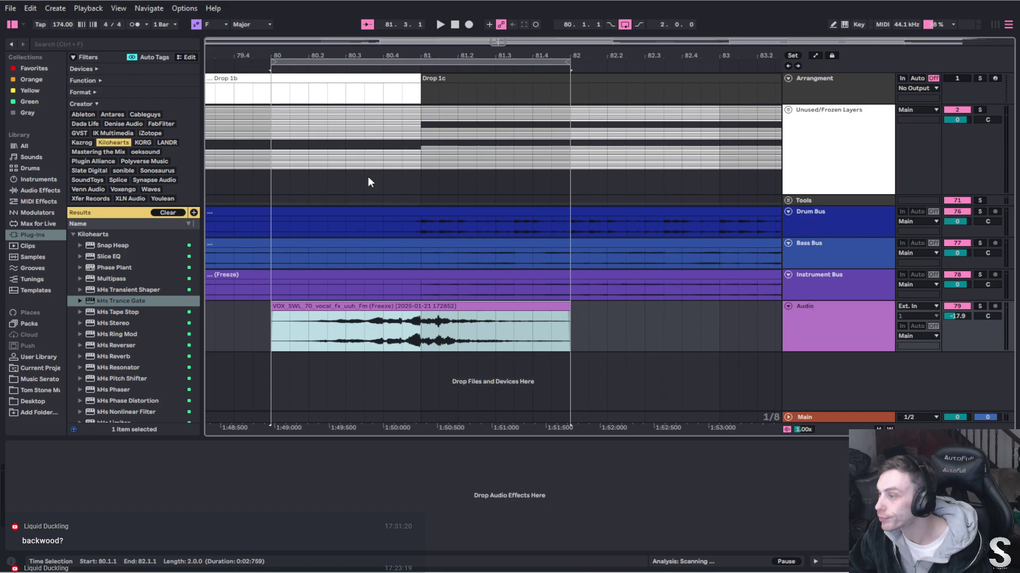
Set the loop to bars 77 to 85 around the vocal clip and play the transition into Drop 1c
{"action": "scroll", "coordinate": [355, 138], "scroll_direction": "down", "scroll_amount": 3}
{"action": "left_click", "coordinate": [367, 61]}
{"action": "key", "text": "ctrl+Right"}
{"action": "key", "text": "ctrl+Right"}
{"action": "key", "text": "ctrl+Right"}
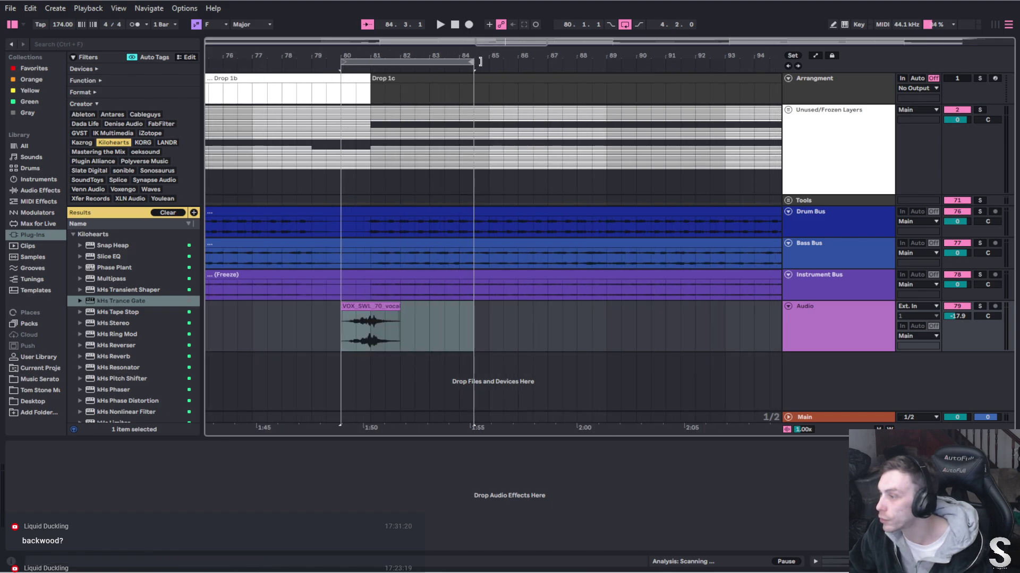
{"action": "left_click_drag", "start_coordinate": [343, 61], "coordinate": [258, 63]}
{"action": "key", "text": "space"}
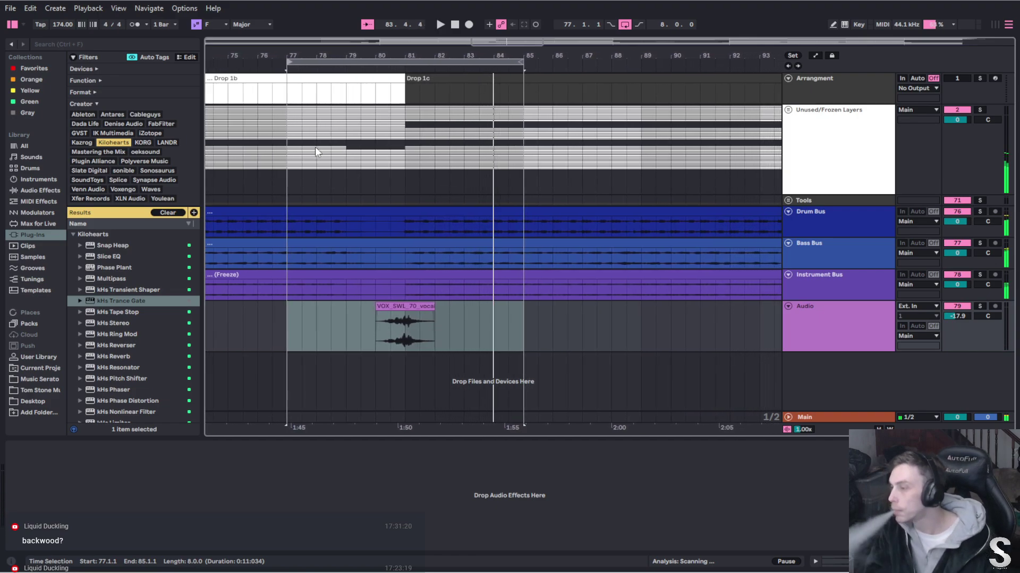
{"action": "key", "text": "space"}
Copy the consolidated vocal clip to the starts of Drop 1a, Drop 2a, Drop 2b and Drop 2c, and play the transitions into Drop 2b and 2c
{"action": "scroll", "coordinate": [416, 321], "scroll_direction": "down", "scroll_amount": 10}
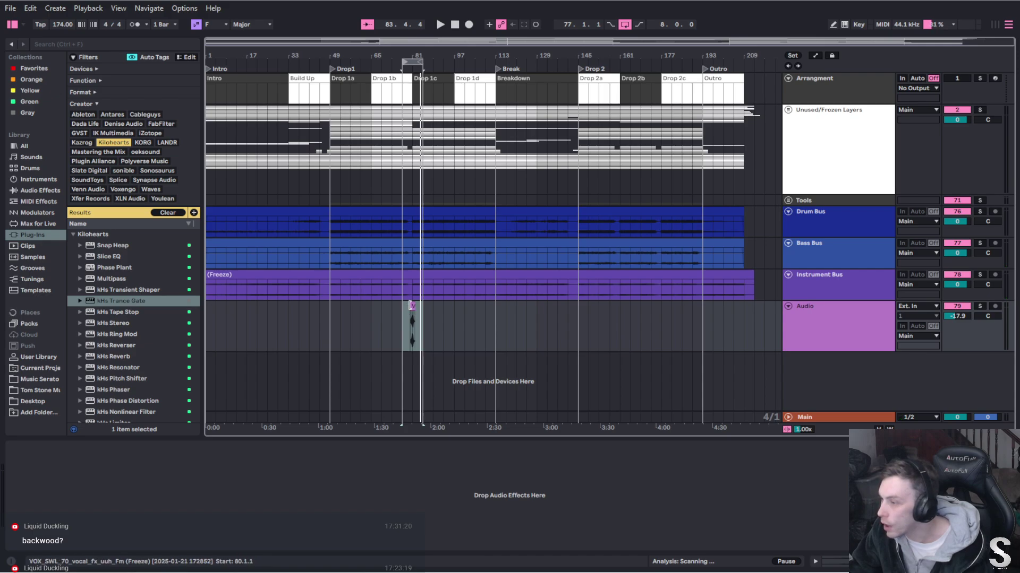
{"action": "left_click_drag", "start_coordinate": [413, 306], "coordinate": [663, 305]}
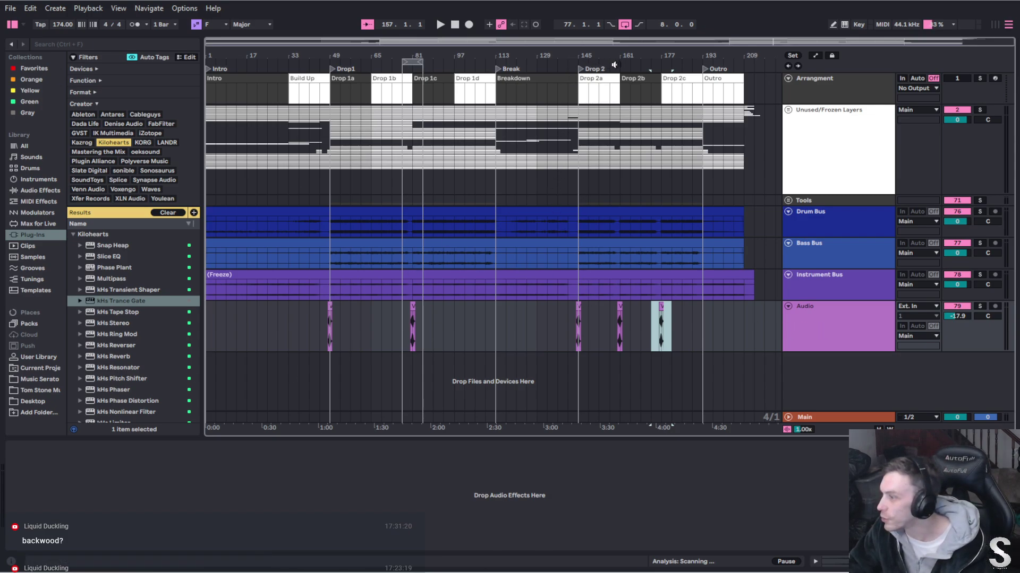
{"action": "left_click", "coordinate": [614, 64]}
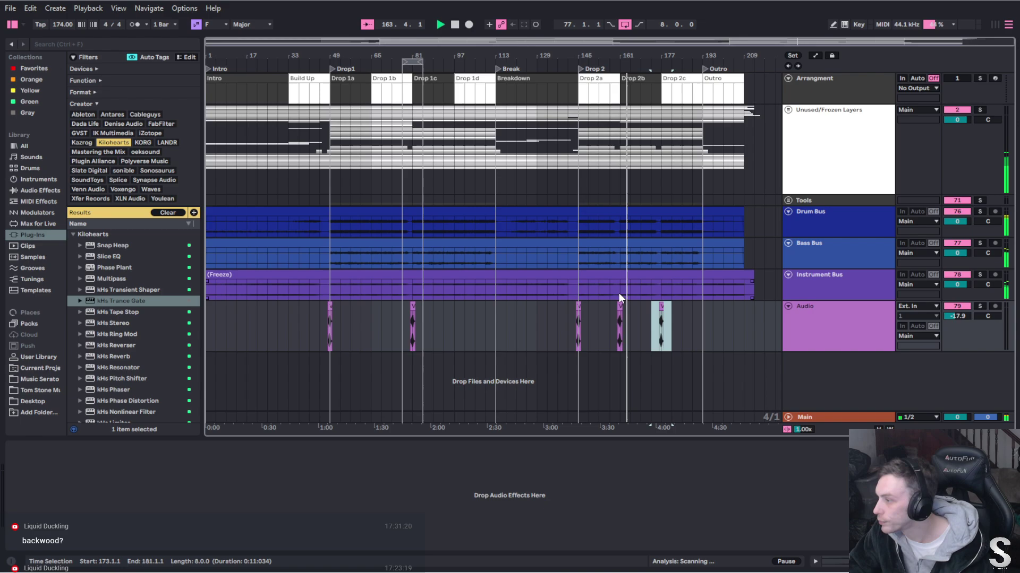
{"action": "left_click", "coordinate": [607, 65]}
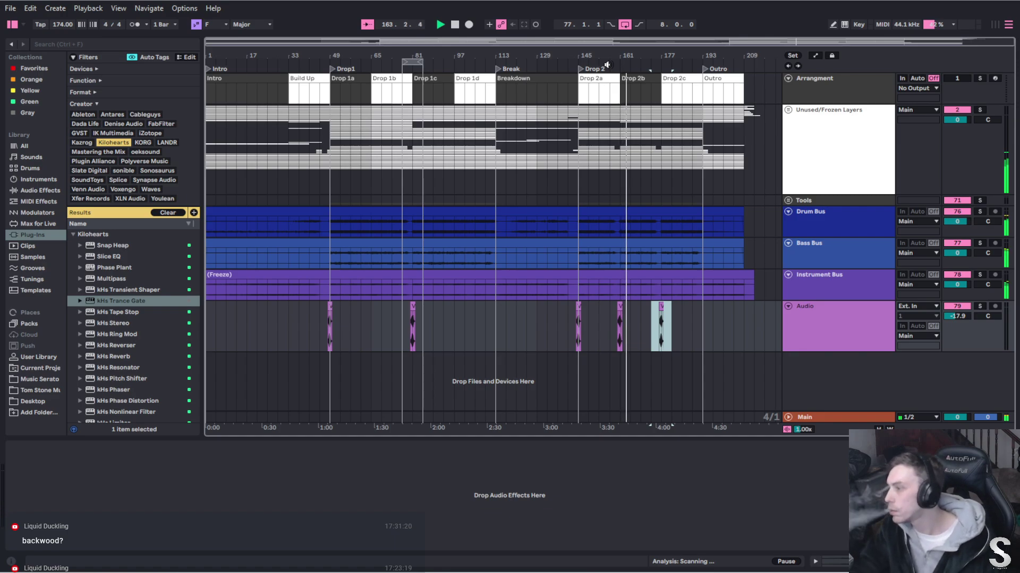
{"action": "left_click", "coordinate": [651, 65]}
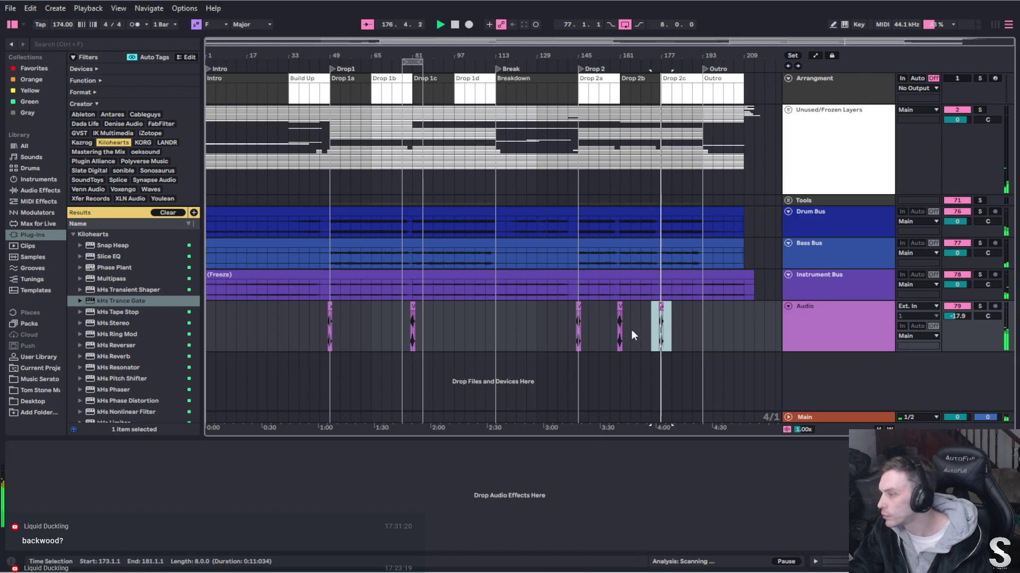
{"action": "key", "text": "plus"}
{"action": "key", "text": "plus"}
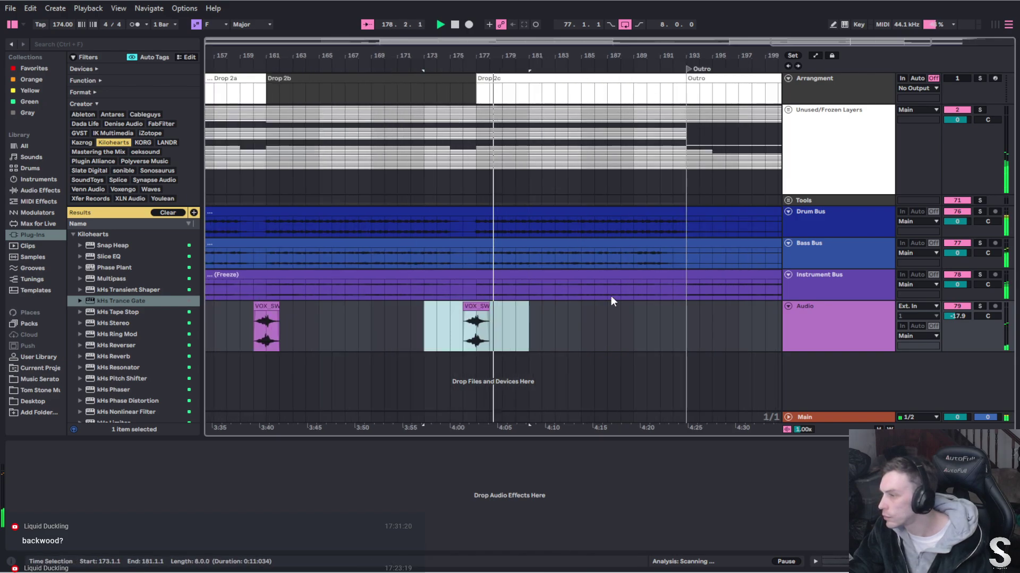
{"action": "scroll", "coordinate": [414, 326], "scroll_direction": "left", "scroll_amount": 5}
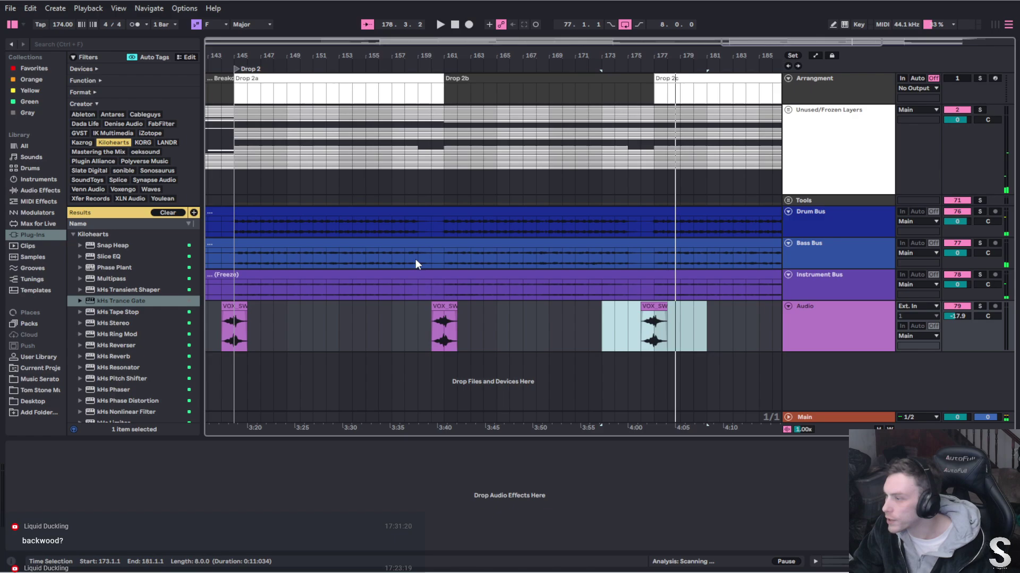
Delete the vocal clip at the start of Drop 2b
{"action": "left_click", "coordinate": [444, 307]}
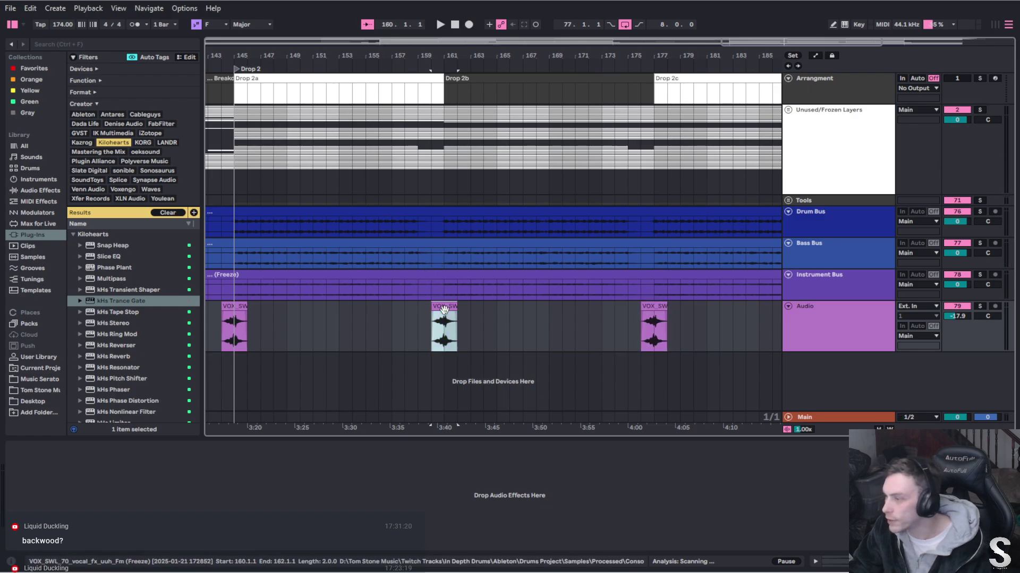
{"action": "key", "text": "Delete"}
{"action": "key", "text": "minus"}
{"action": "key", "text": "minus"}
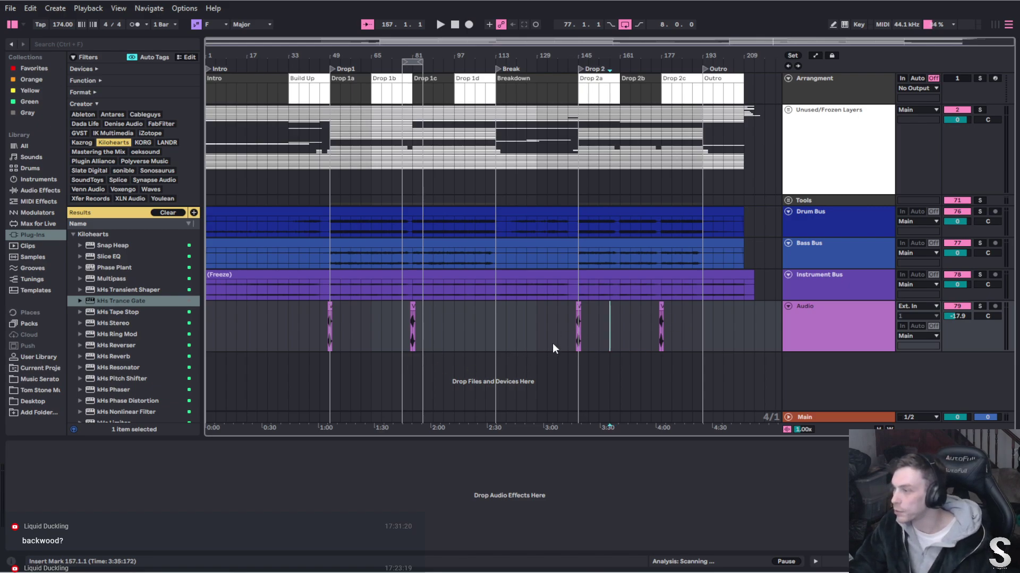
Extend the loop over the whole arrangement, from bar 1 to bar 209
{"action": "left_click", "coordinate": [465, 333]}
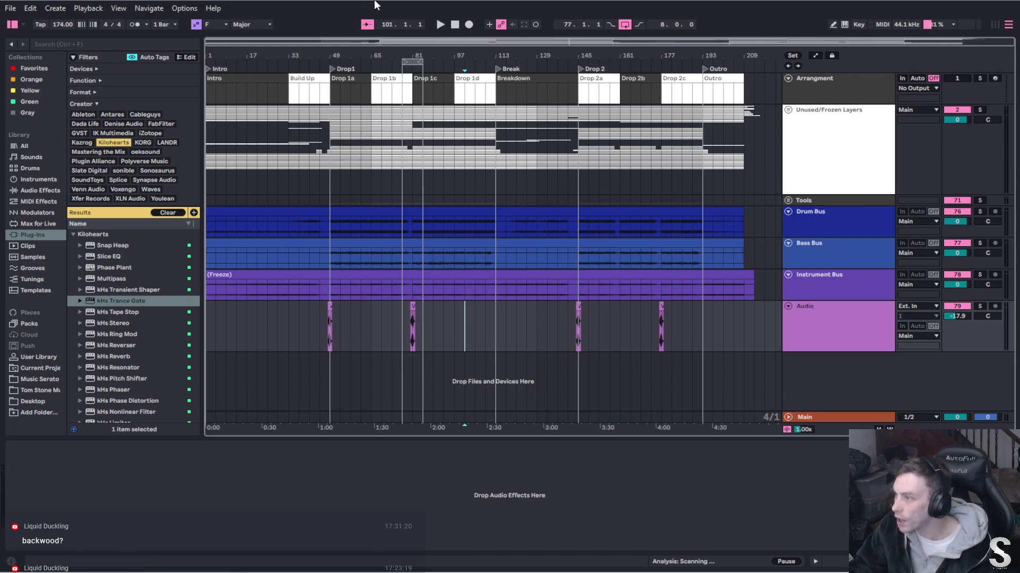
{"action": "left_click_drag", "start_coordinate": [403, 63], "coordinate": [206, 63]}
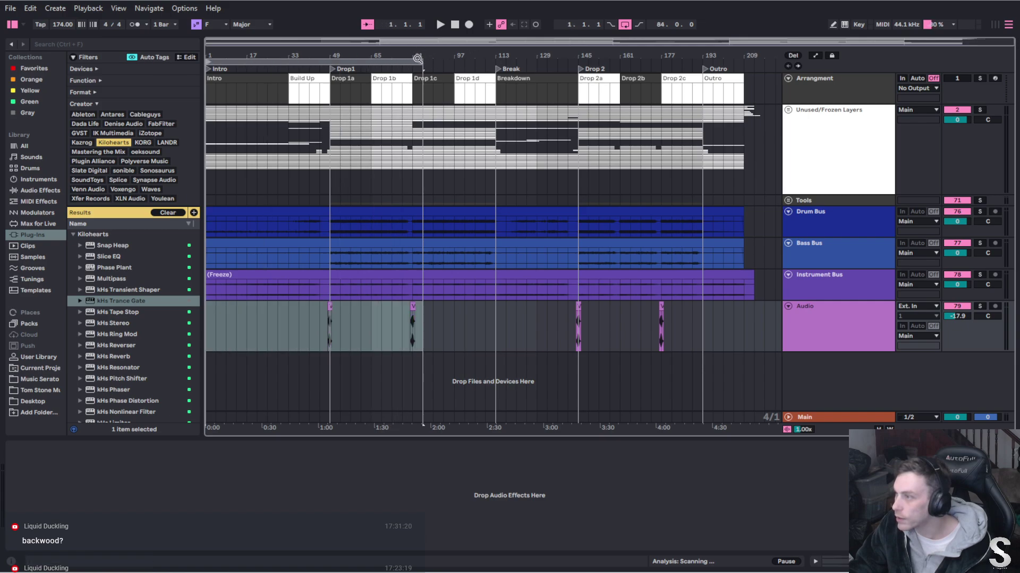
{"action": "left_click_drag", "start_coordinate": [423, 60], "coordinate": [737, 71]}
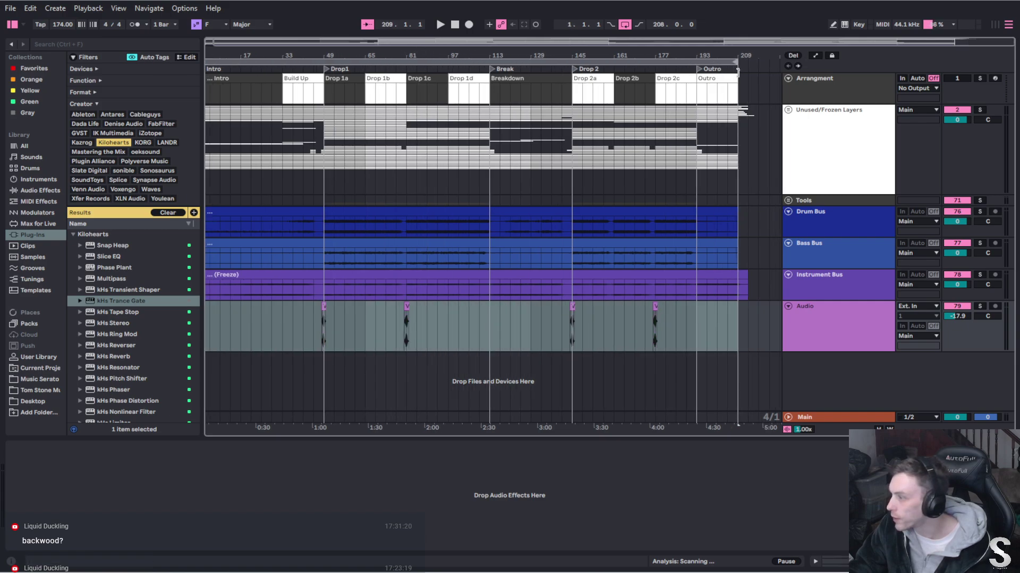
Rename the Audio track as Vocal Transition and fold it
{"action": "left_click", "coordinate": [837, 343]}
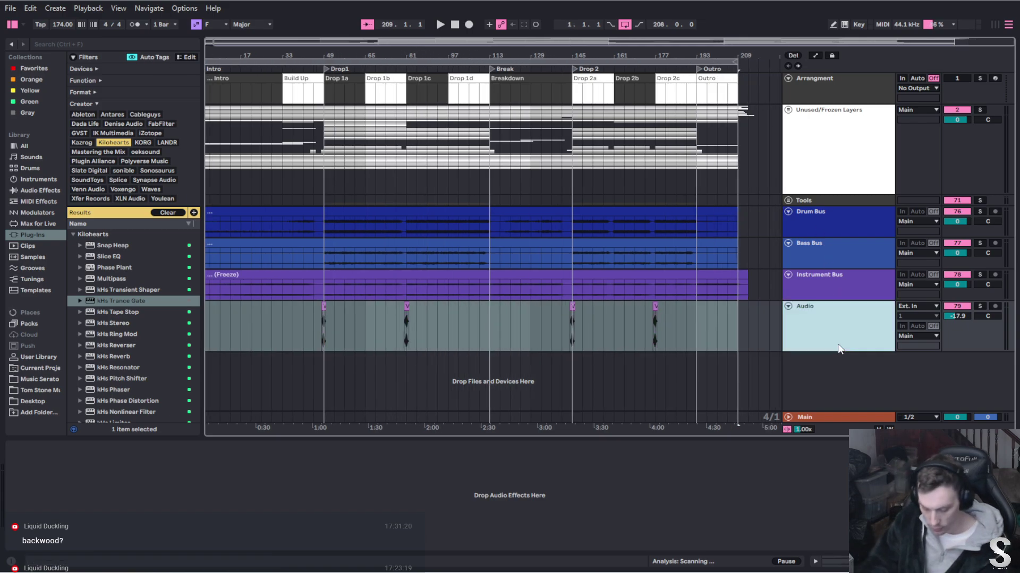
{"action": "key", "text": "ctrl+r"}
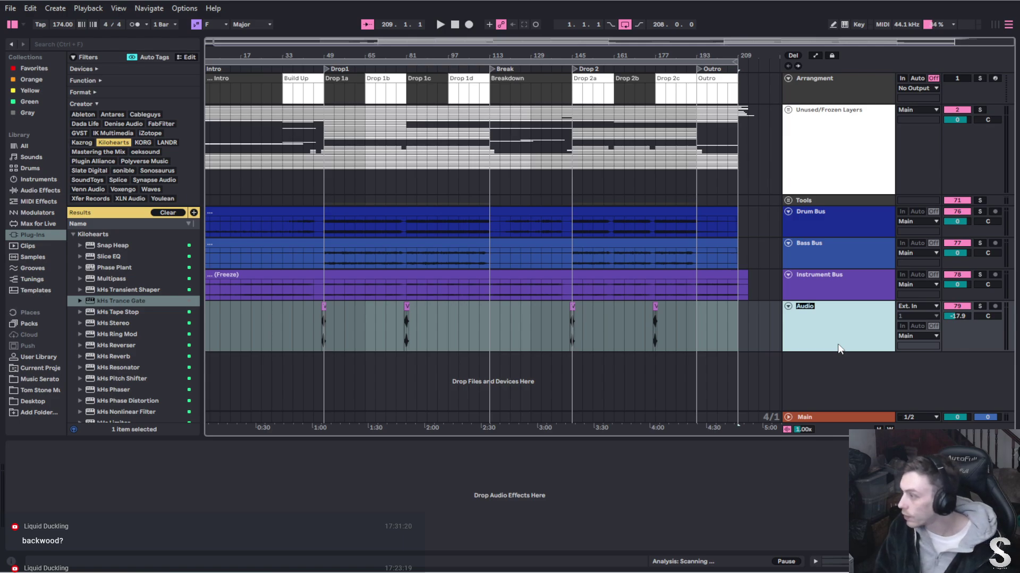
{"action": "type", "text": "Vocal"}
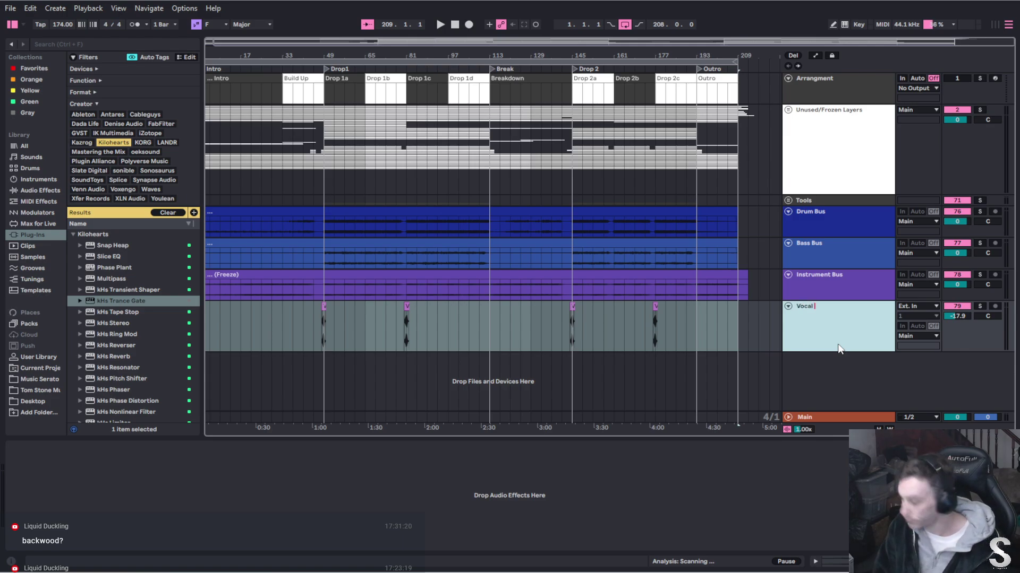
{"action": "type", "text": " Transition"}
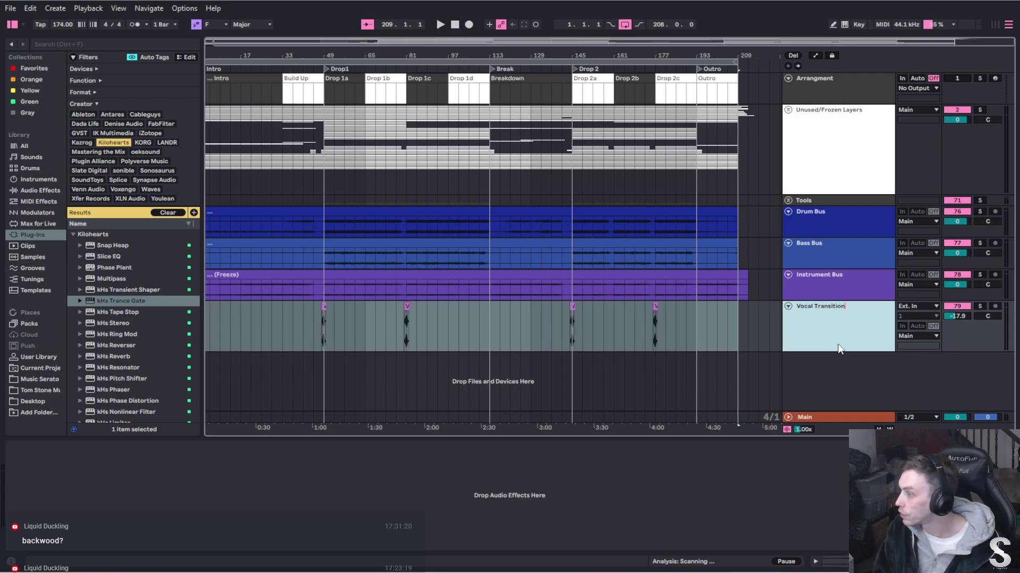
{"action": "key", "text": "Return"}
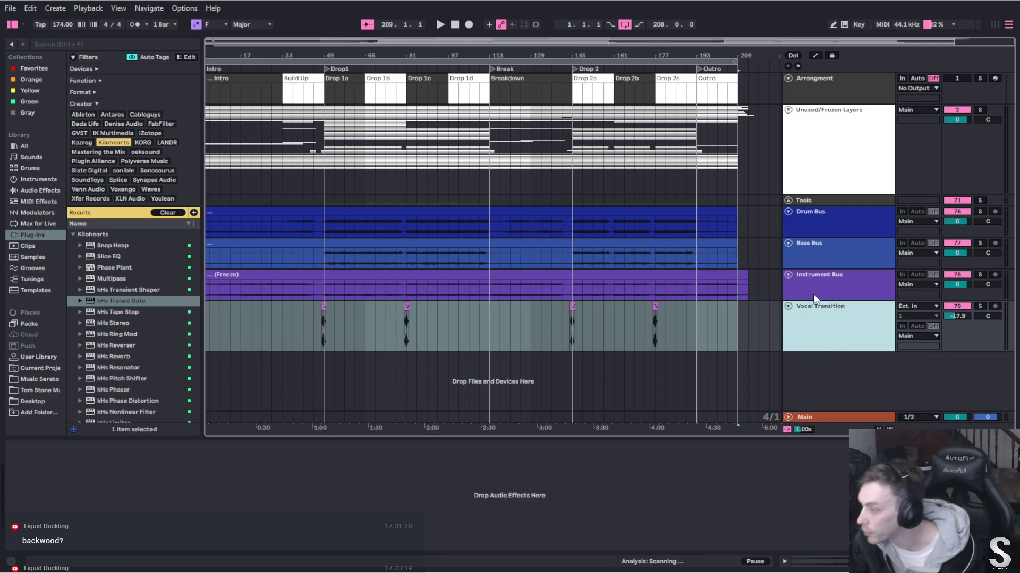
{"action": "left_click", "coordinate": [788, 307]}
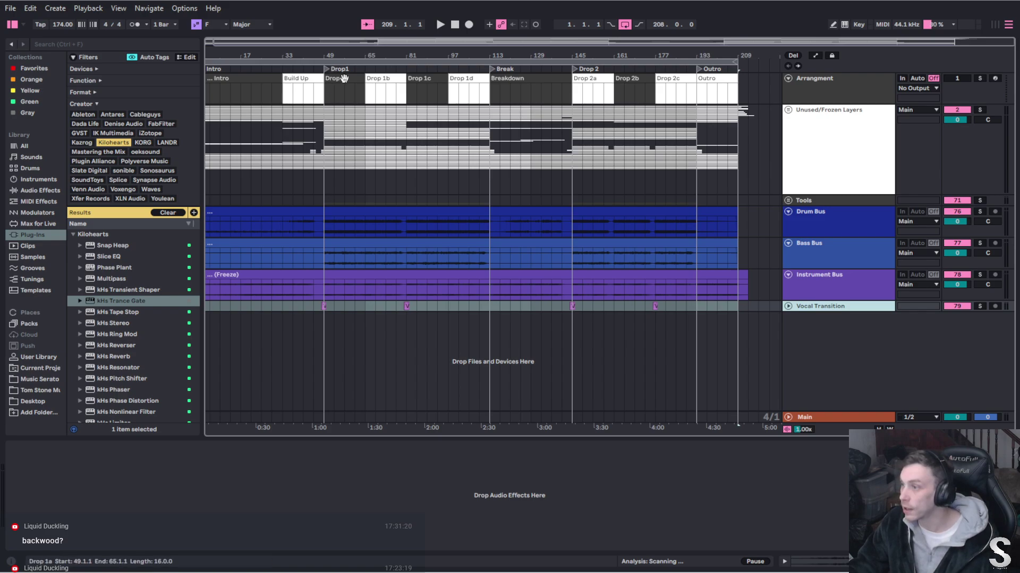
Loop the Drop 2a, Drop 2b and Drop 2c sections, bars 145 to 193, and play them
{"action": "left_click", "coordinate": [344, 78]}
{"action": "left_click", "coordinate": [600, 87], "text": "shift"}
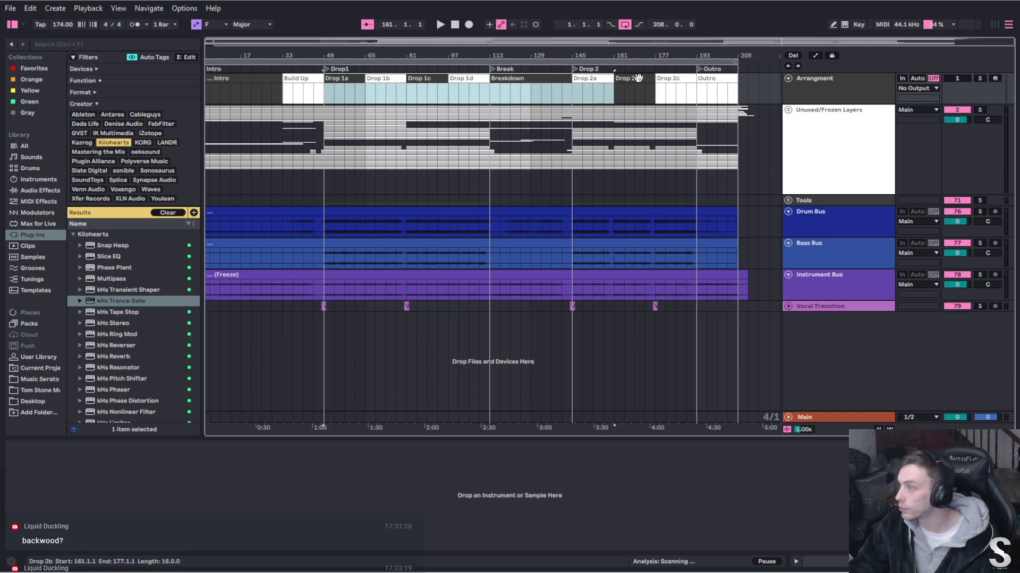
{"action": "left_click", "coordinate": [638, 78]}
{"action": "left_click", "coordinate": [593, 79]}
{"action": "left_click", "coordinate": [671, 79], "text": "shift"}
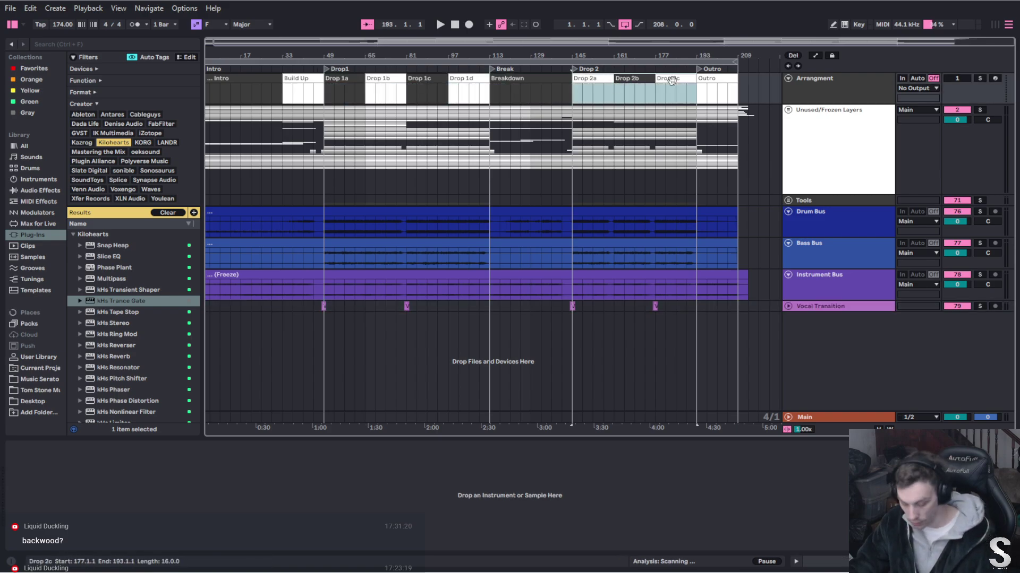
{"action": "key", "text": "ctrl+l"}
{"action": "key", "text": "space"}
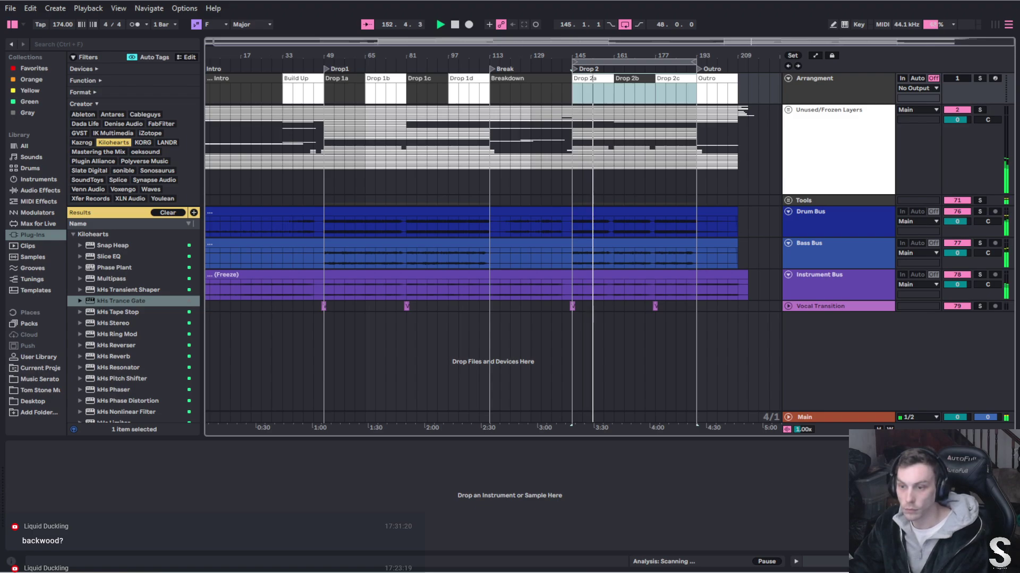
Place a copy of the vocal clip on the Vocal Transition track just past the end of the arrangement
{"action": "right_click", "coordinate": [760, 306]}
{"action": "left_click", "coordinate": [780, 340]}
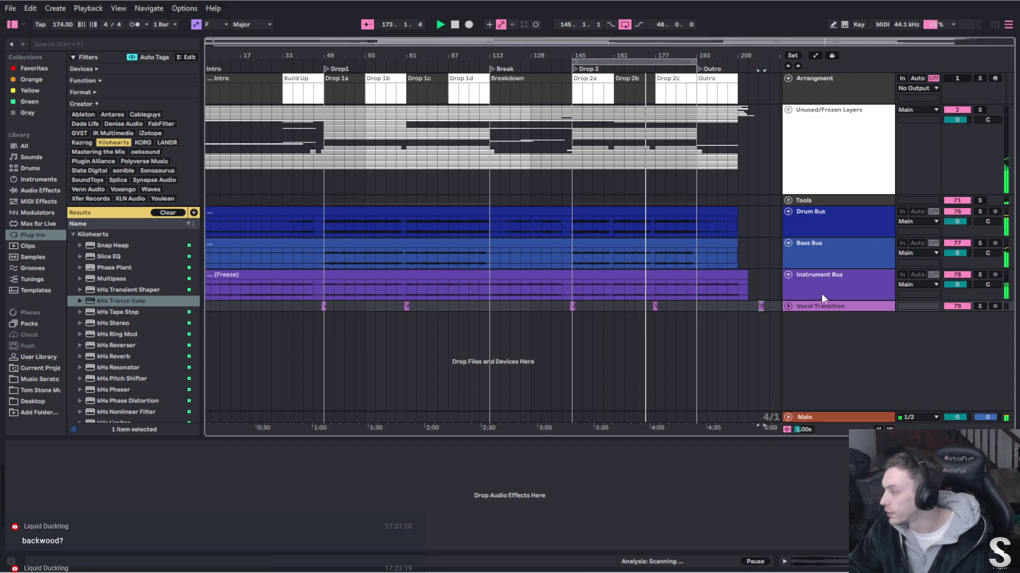
Paste the SLS_SS_120 male ensemble vocal at bar 221 and the DBM_VHS5_87 vocal chops at bar 233 on the Vocal Transition track
{"action": "left_click", "coordinate": [762, 306]}
{"action": "right_click", "coordinate": [768, 305]}
{"action": "left_click", "coordinate": [791, 330]}
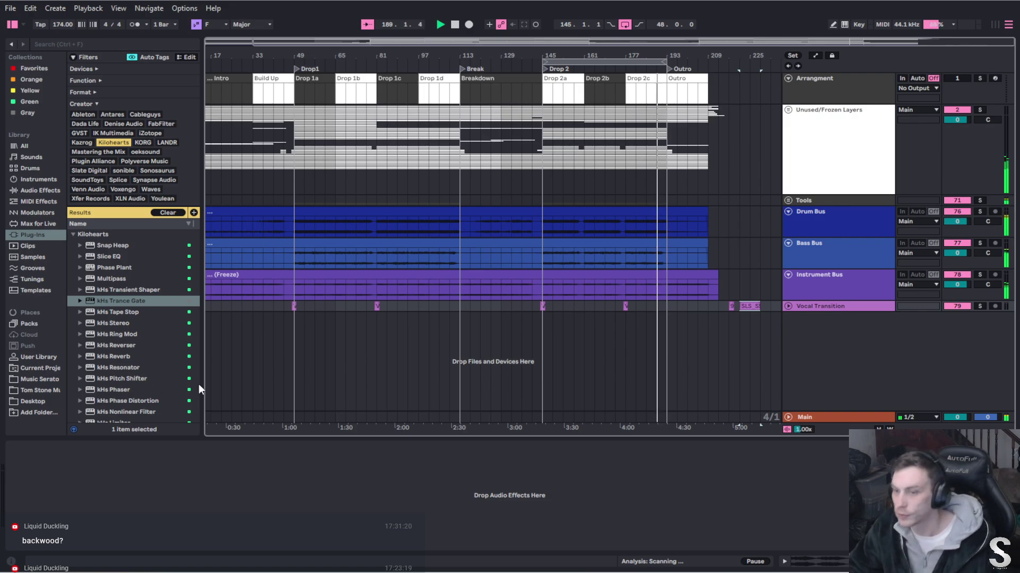
{"action": "right_click", "coordinate": [769, 304]}
{"action": "left_click", "coordinate": [763, 326]}
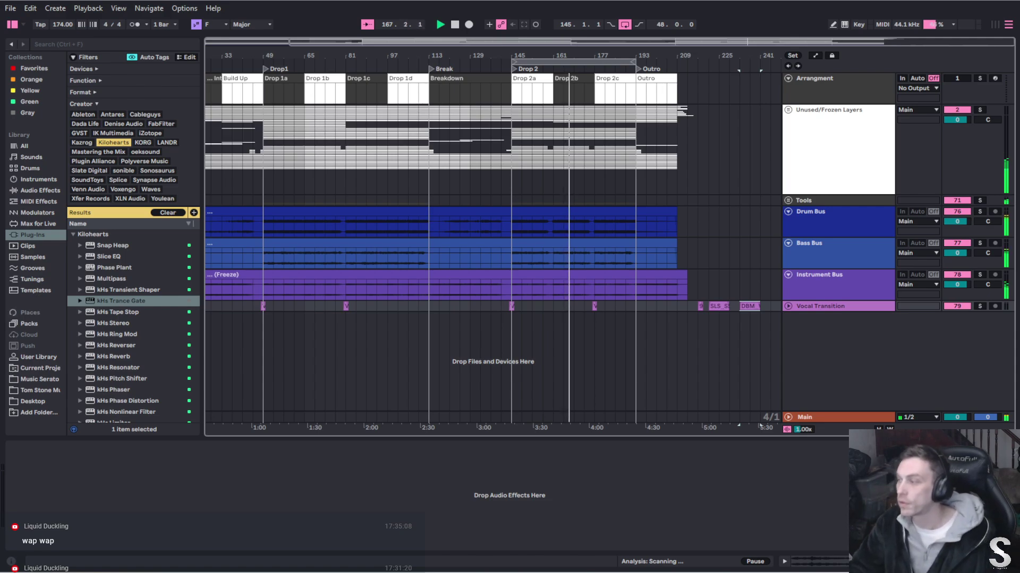
Paste the tp_dcidb_174 vox pad at bar 245 and the PMJO Antidote verse harmony at bar 197 on the Vocal Transition track
{"action": "left_click_drag", "start_coordinate": [0, 121], "coordinate": [0, 96]}
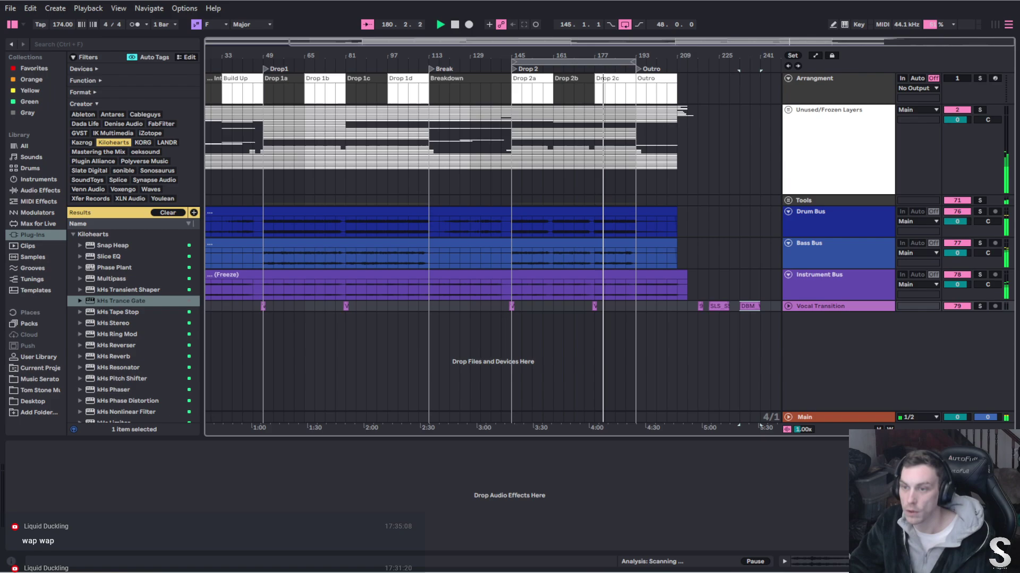
{"action": "right_click", "coordinate": [769, 307]}
{"action": "left_click", "coordinate": [791, 313]}
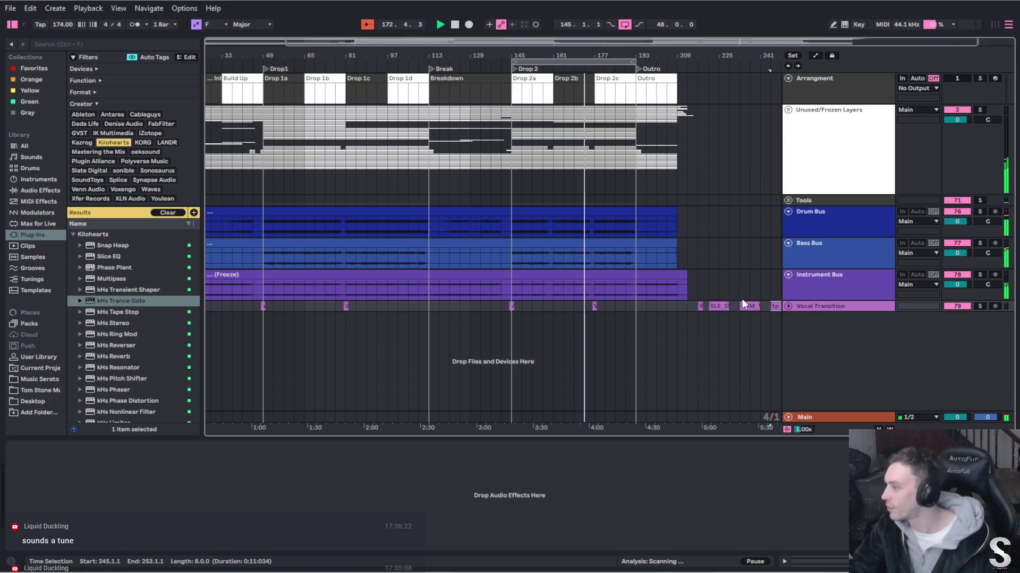
{"action": "right_click", "coordinate": [645, 307]}
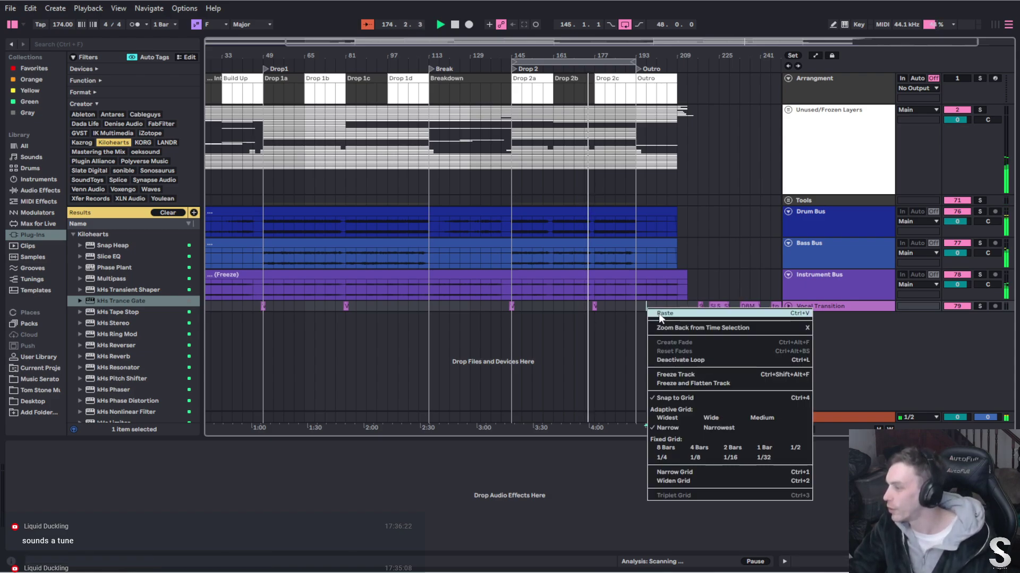
{"action": "left_click", "coordinate": [660, 314]}
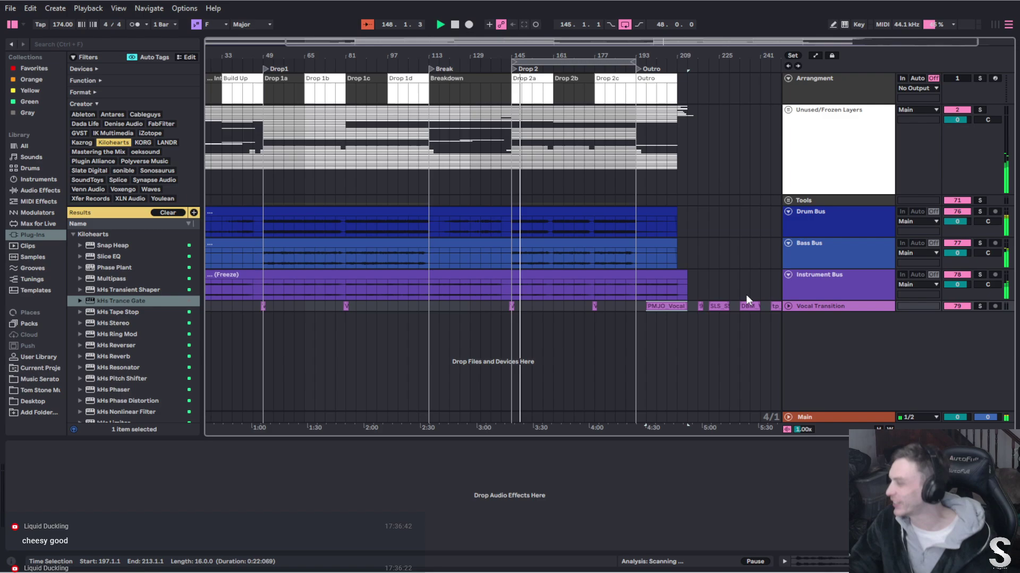
Paste the AU_KP24_137 vocal loop at bar 257 and the SLS_TRN_83 smooth soul vocal at bar 269 on the Vocal Transition track
{"action": "scroll", "coordinate": [749, 295], "scroll_direction": "right", "scroll_amount": 2}
{"action": "right_click", "coordinate": [772, 303]}
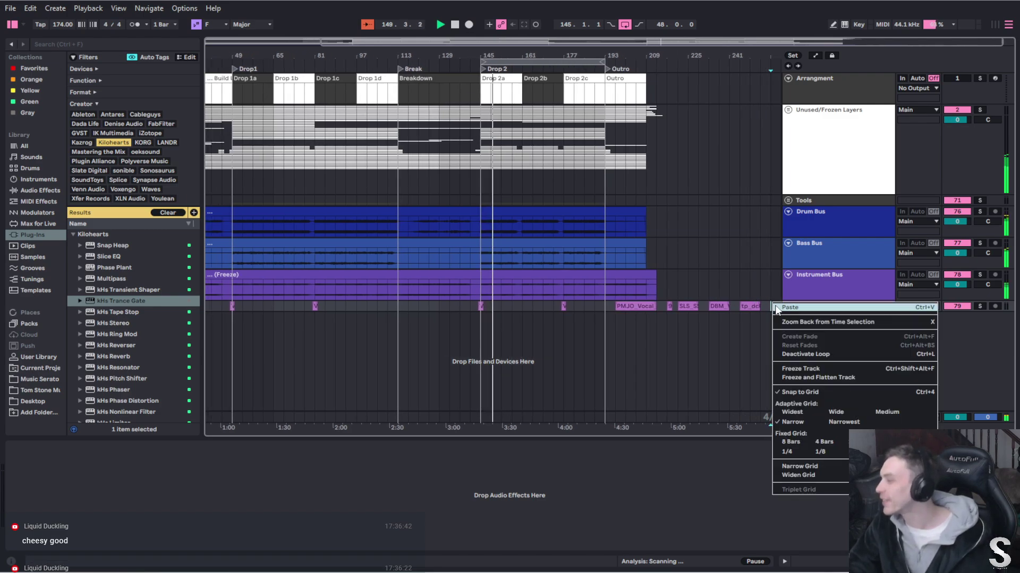
{"action": "left_click", "coordinate": [802, 320]}
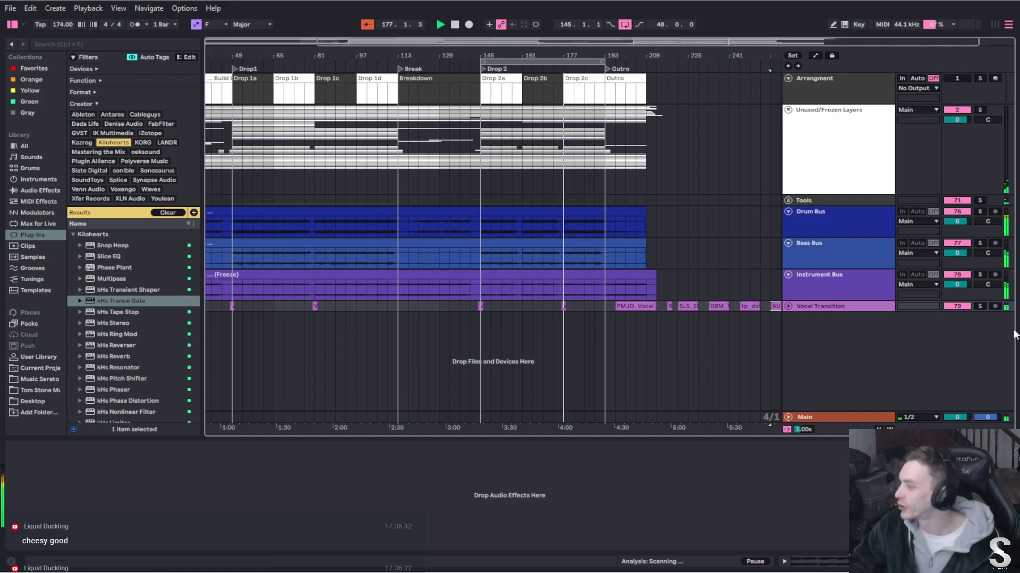
{"action": "scroll", "coordinate": [705, 323], "scroll_direction": "right", "scroll_amount": 2}
{"action": "left_click", "coordinate": [759, 306]}
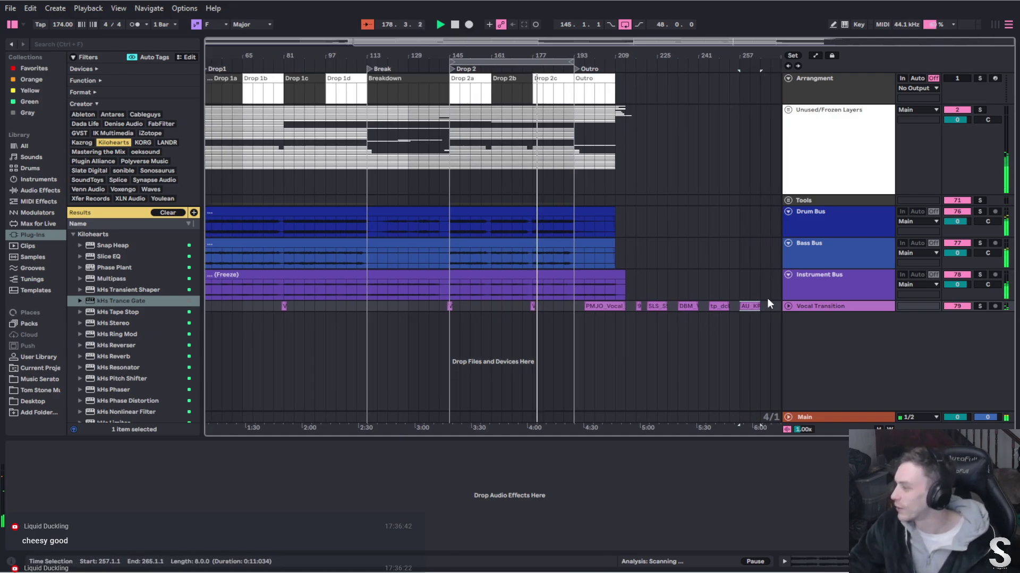
{"action": "right_click", "coordinate": [769, 305]}
{"action": "left_click", "coordinate": [796, 330]}
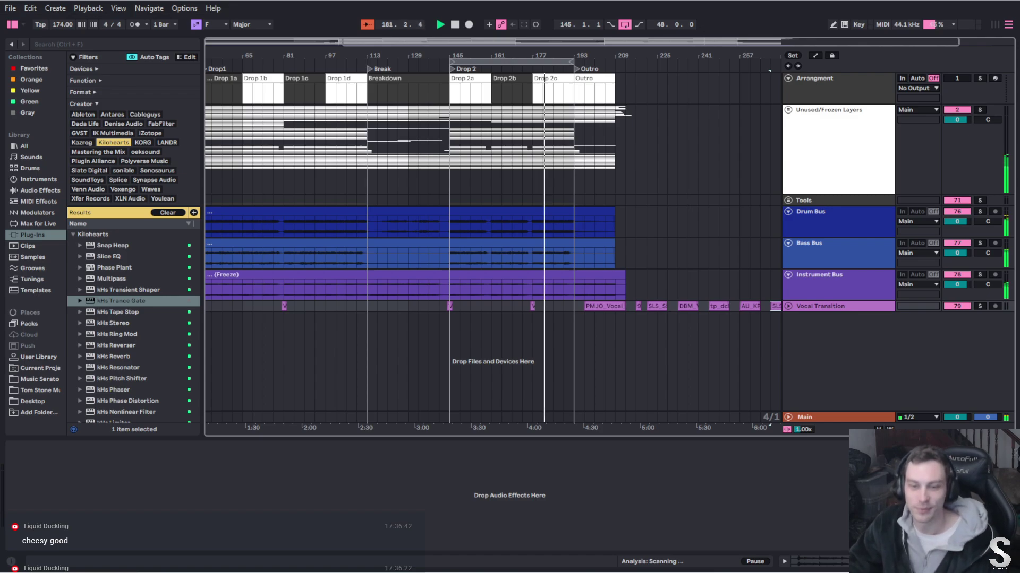
Unfold the Tools group and set the Splice Bridge track's volume to -5.0
{"action": "left_click", "coordinate": [788, 200]}
{"action": "left_click", "coordinate": [951, 231]}
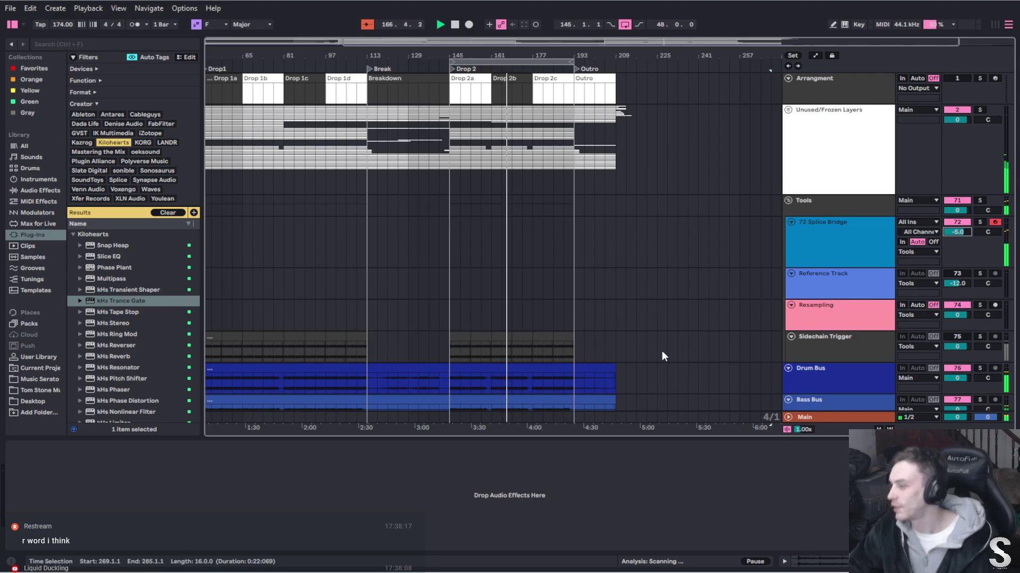
Paste the BO_HWD_140 vocal loop at bar 289 on Vocal Transition and the 91V_AT_130 ambient vocal at bar 233 on the Instrument Bus
{"action": "scroll", "coordinate": [662, 351], "scroll_direction": "down", "scroll_amount": 3}
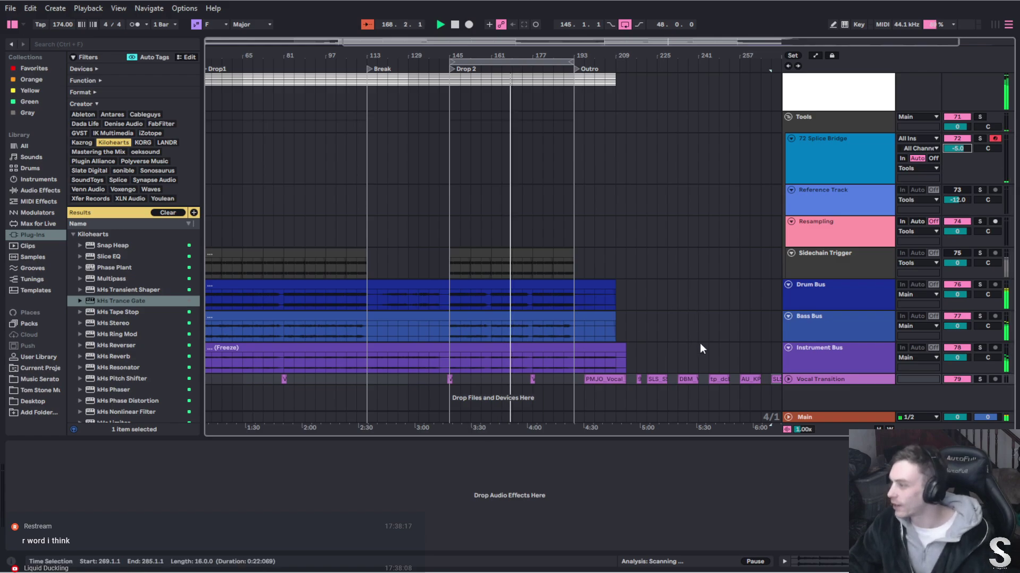
{"action": "scroll", "coordinate": [719, 368], "scroll_direction": "right", "scroll_amount": 2}
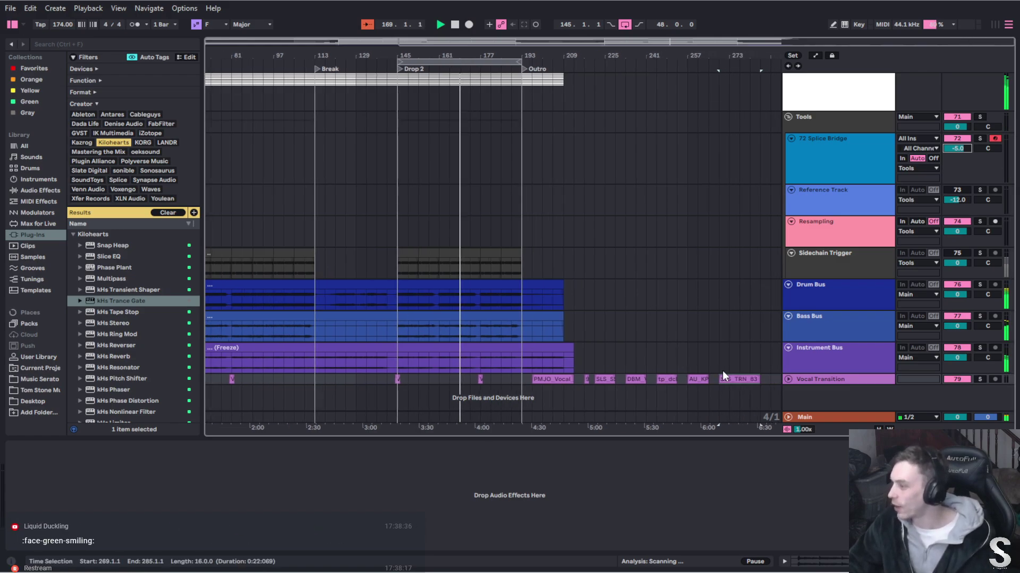
{"action": "right_click", "coordinate": [773, 378]}
{"action": "left_click", "coordinate": [794, 189]}
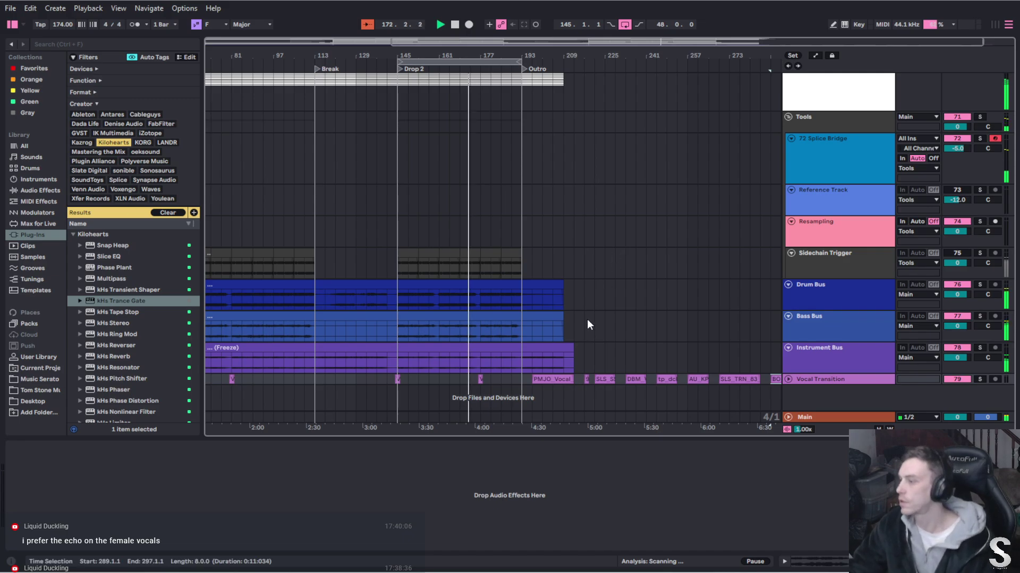
{"action": "right_click", "coordinate": [628, 361]}
{"action": "left_click", "coordinate": [635, 365]}
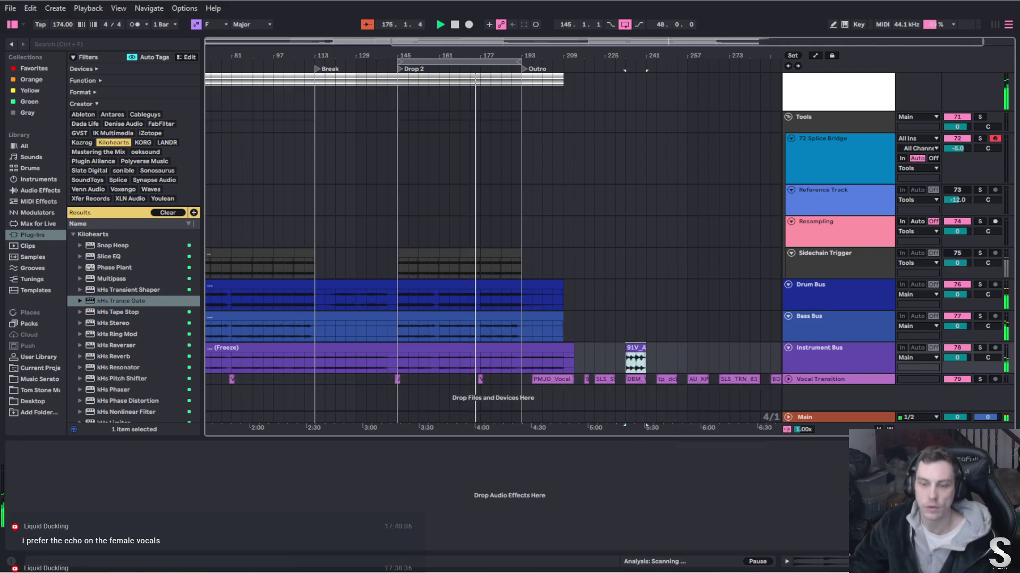
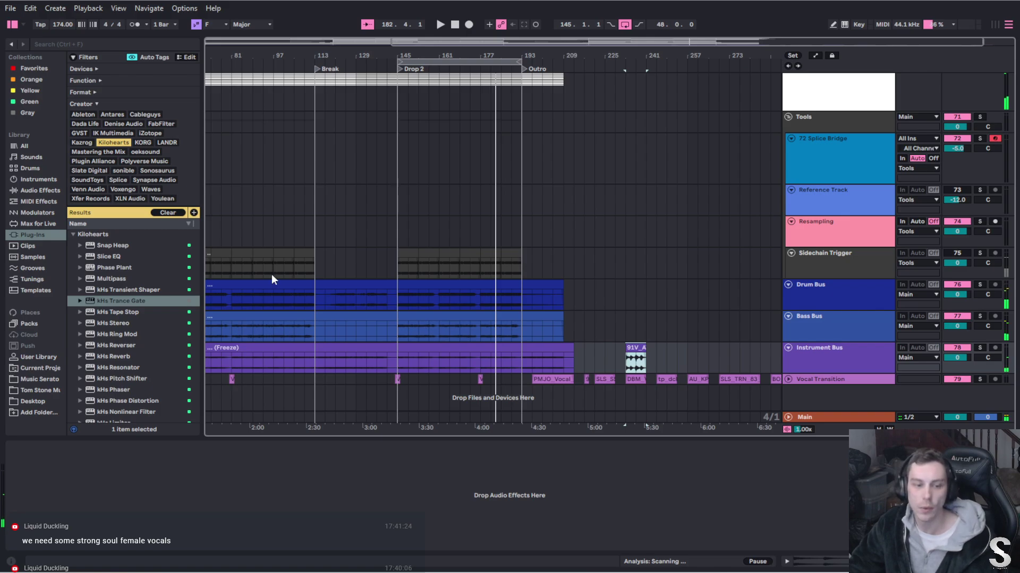
Move the PMJO, 91V_TB, 91V_AT_130 and SLS_SS_120 vocal clips onto separate new tracks, each starting at bar 145
{"action": "scroll", "coordinate": [674, 355], "scroll_direction": "right", "scroll_amount": 2}
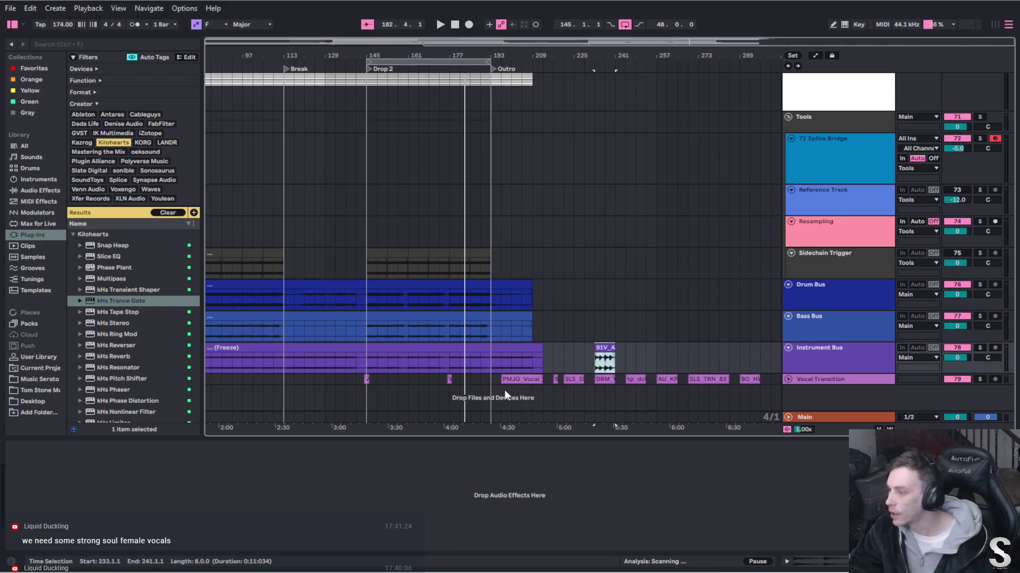
{"action": "left_click_drag", "start_coordinate": [514, 379], "coordinate": [387, 397]}
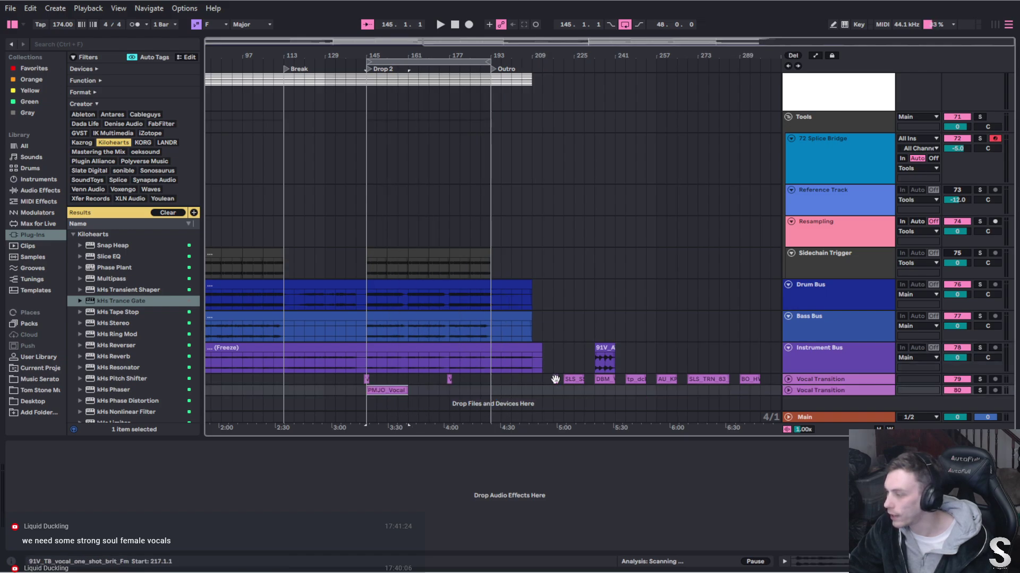
{"action": "left_click_drag", "start_coordinate": [555, 379], "coordinate": [366, 405]}
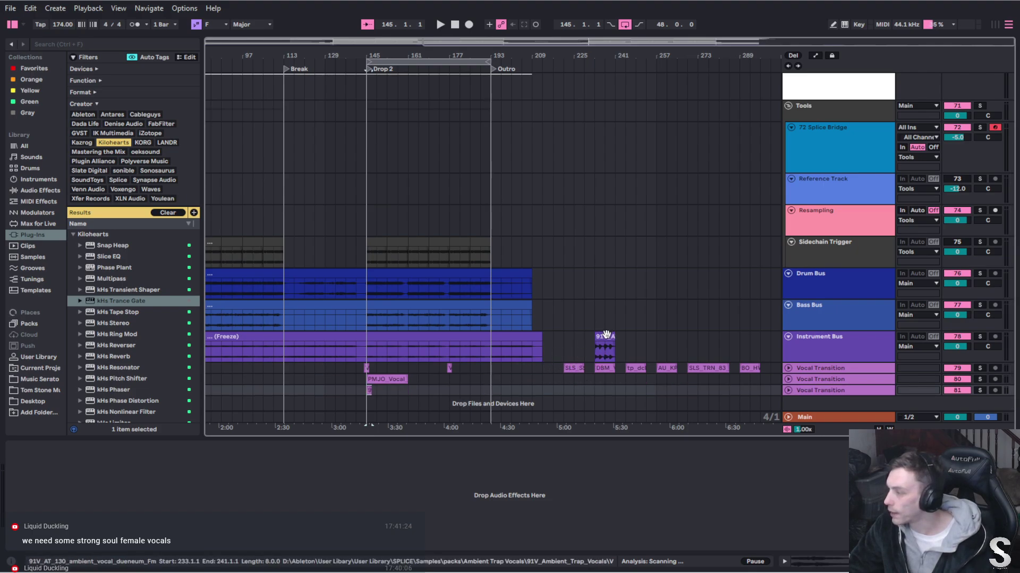
{"action": "left_click_drag", "start_coordinate": [605, 334], "coordinate": [379, 394]}
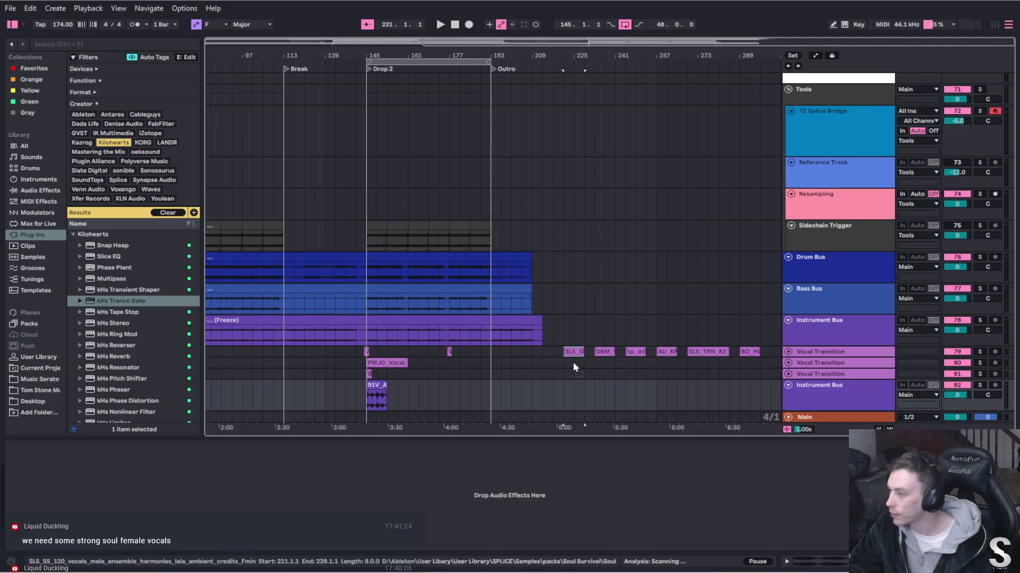
{"action": "left_click_drag", "start_coordinate": [573, 360], "coordinate": [376, 395]}
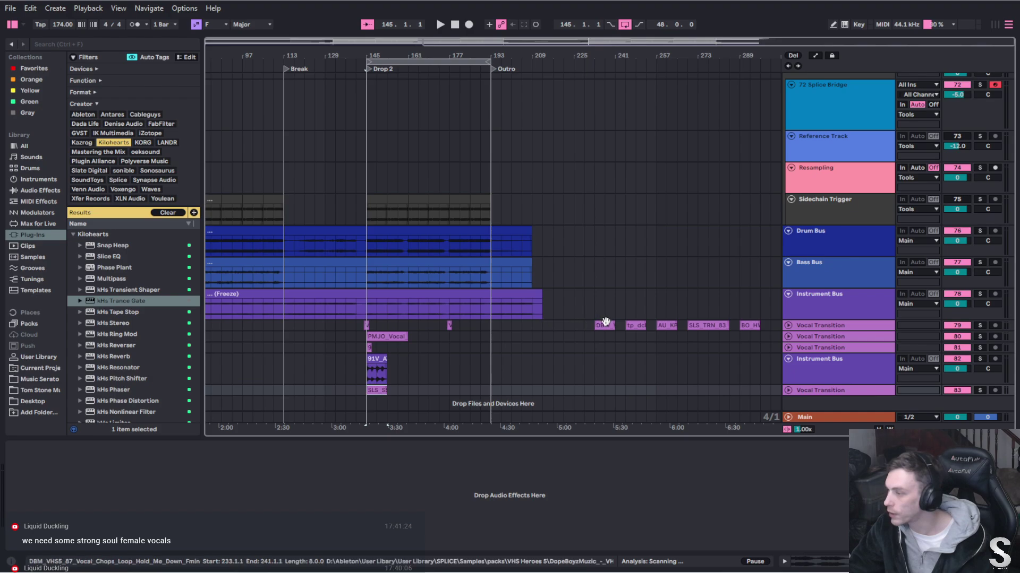
Move the DBM, tp_dcidb, AU_KP24, SLS_TRN_83 and BO_HWD vocal clips onto separate new tracks, each starting at bar 145
{"action": "left_click", "coordinate": [802, 348]}
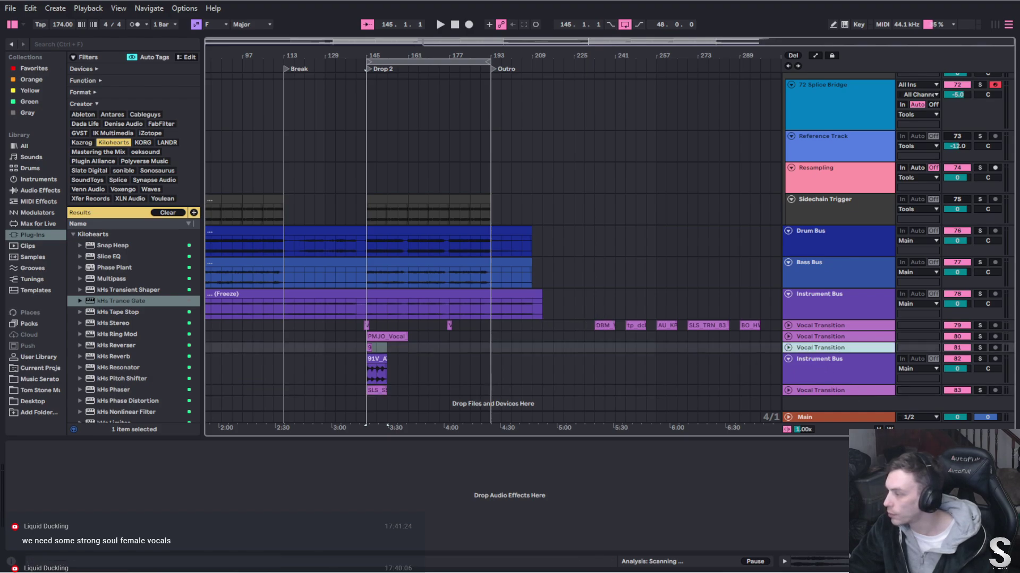
{"action": "scroll", "coordinate": [791, 338], "scroll_direction": "down", "scroll_amount": 1}
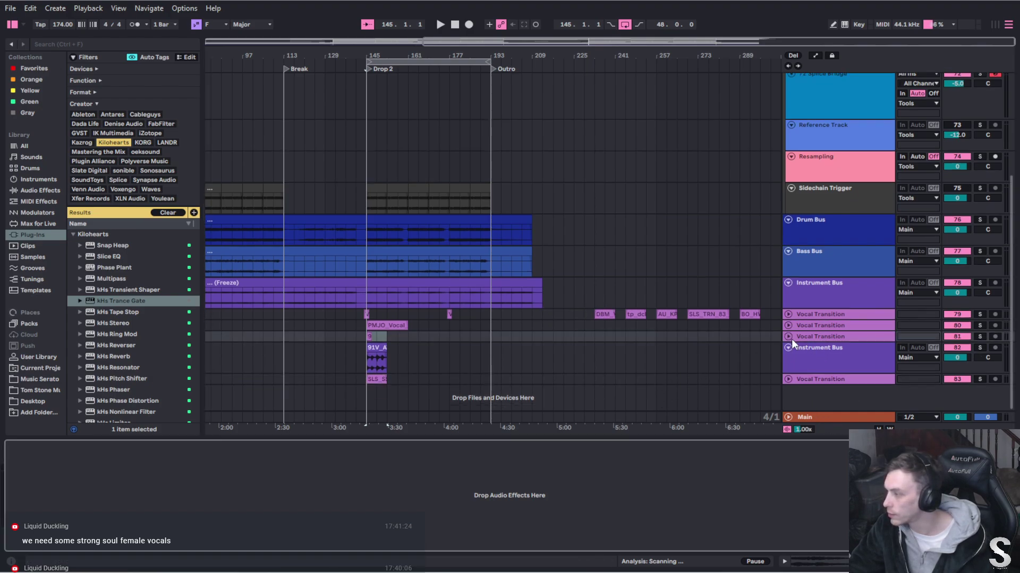
{"action": "left_click_drag", "start_coordinate": [603, 314], "coordinate": [384, 389]}
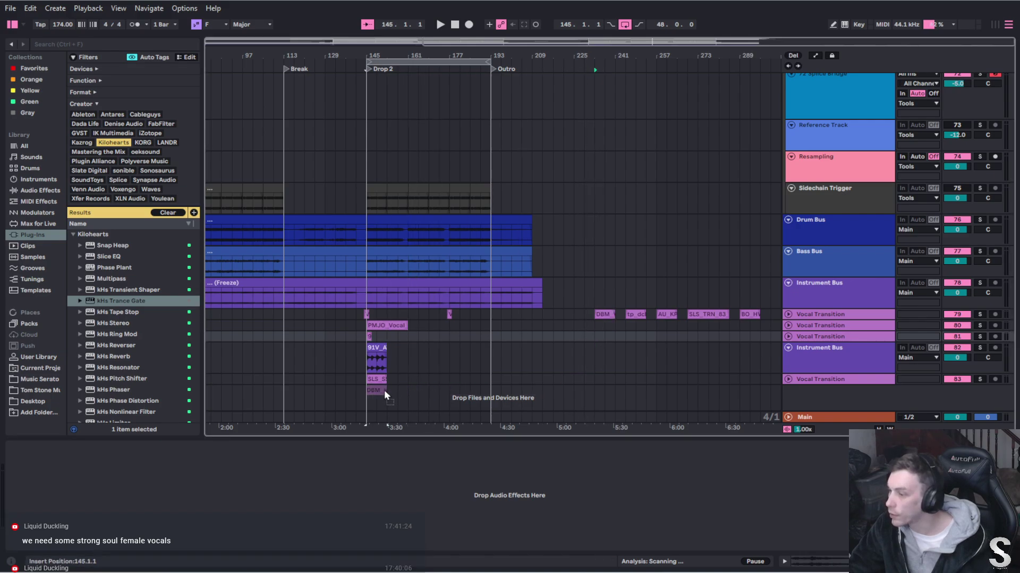
{"action": "left_click_drag", "start_coordinate": [640, 316], "coordinate": [381, 403]}
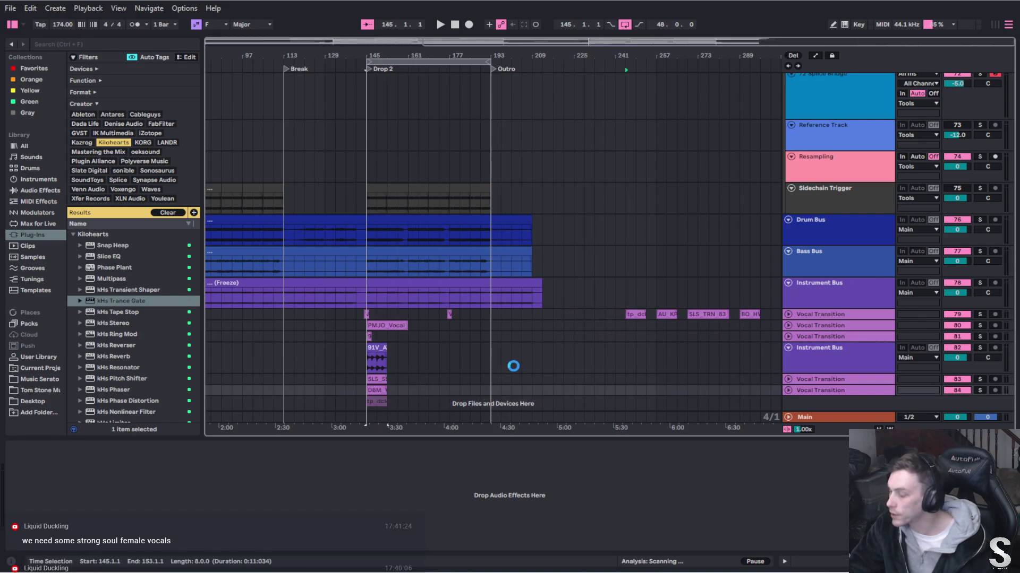
{"action": "left_click_drag", "start_coordinate": [663, 293], "coordinate": [373, 391]}
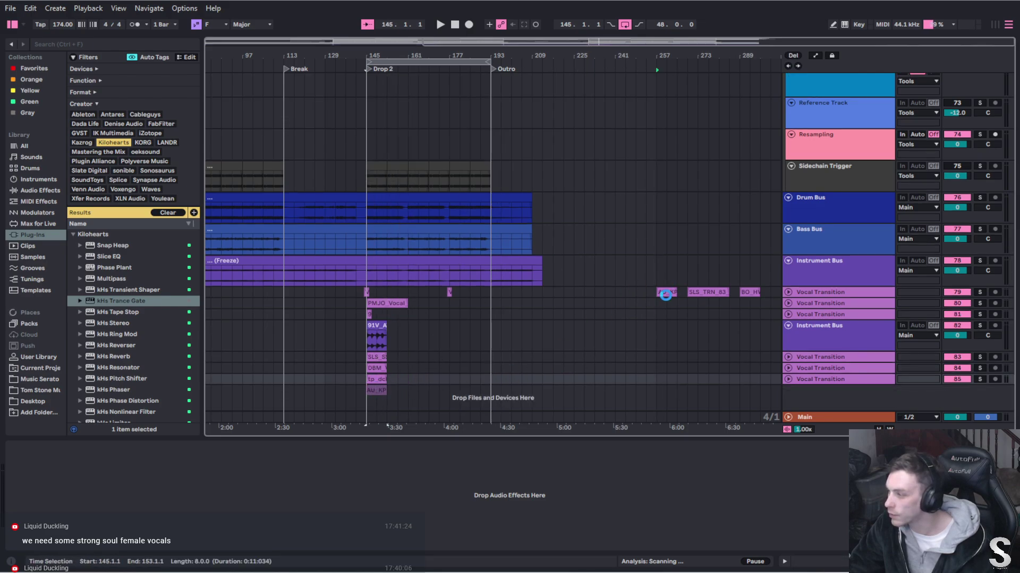
{"action": "left_click_drag", "start_coordinate": [706, 292], "coordinate": [412, 390]}
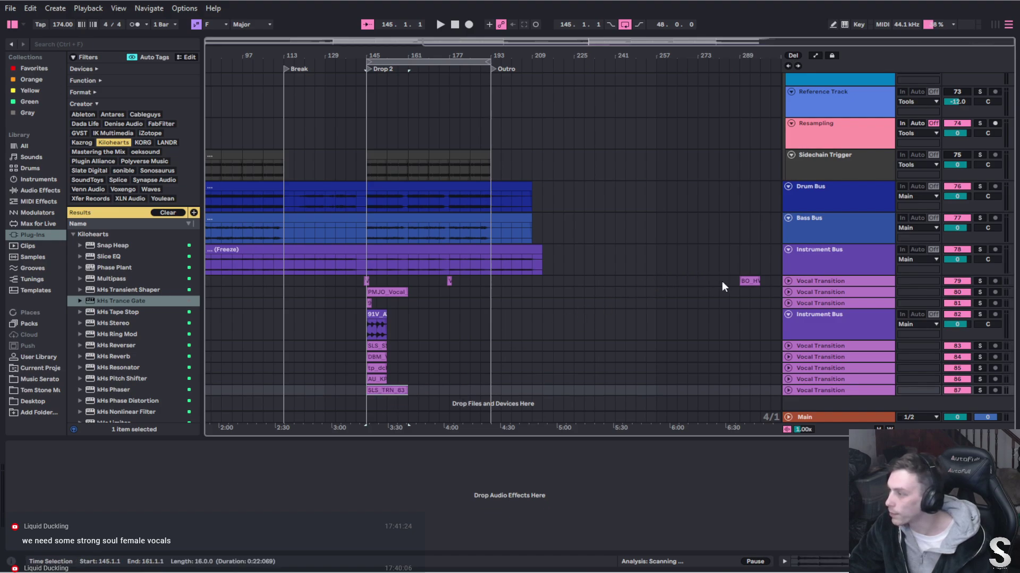
{"action": "left_click_drag", "start_coordinate": [746, 281], "coordinate": [380, 399]}
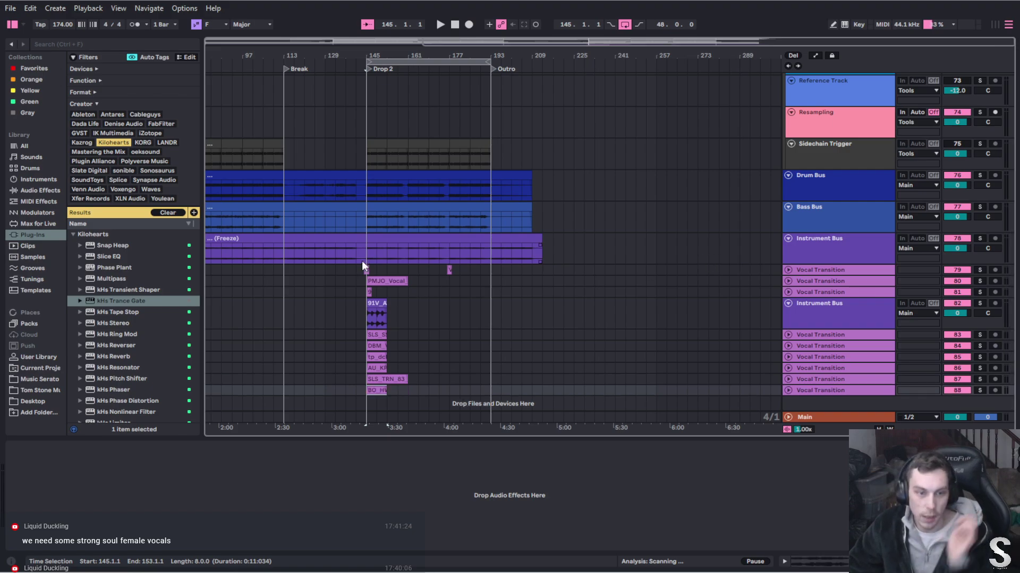
Audition the SLS_TRN_83 smooth soul vocal in the breakdown from bar 129, and return its clip to bar 145
{"action": "scroll", "coordinate": [351, 310], "scroll_direction": "up", "scroll_amount": 2}
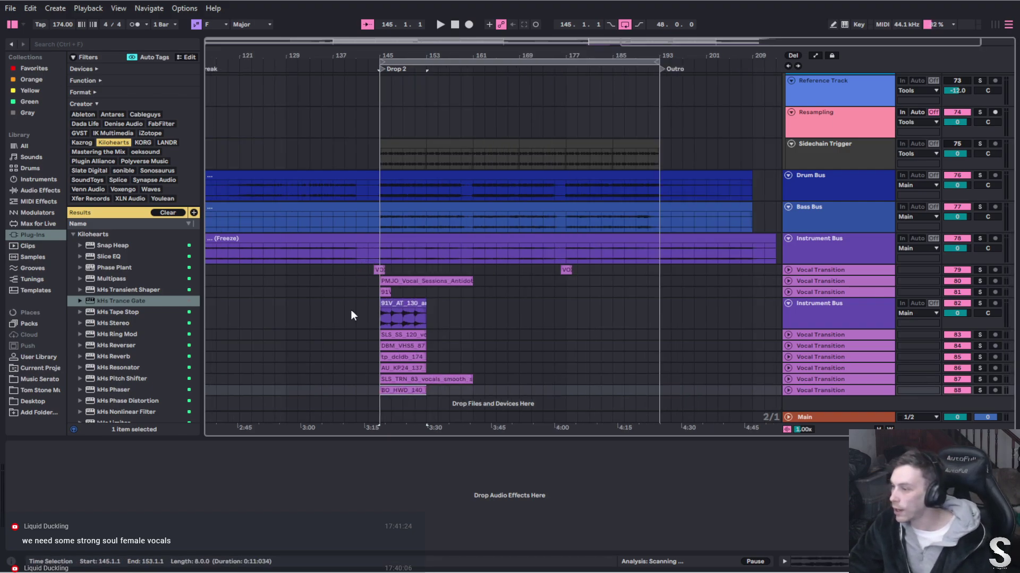
{"action": "scroll", "coordinate": [419, 306], "scroll_direction": "up", "scroll_amount": 2}
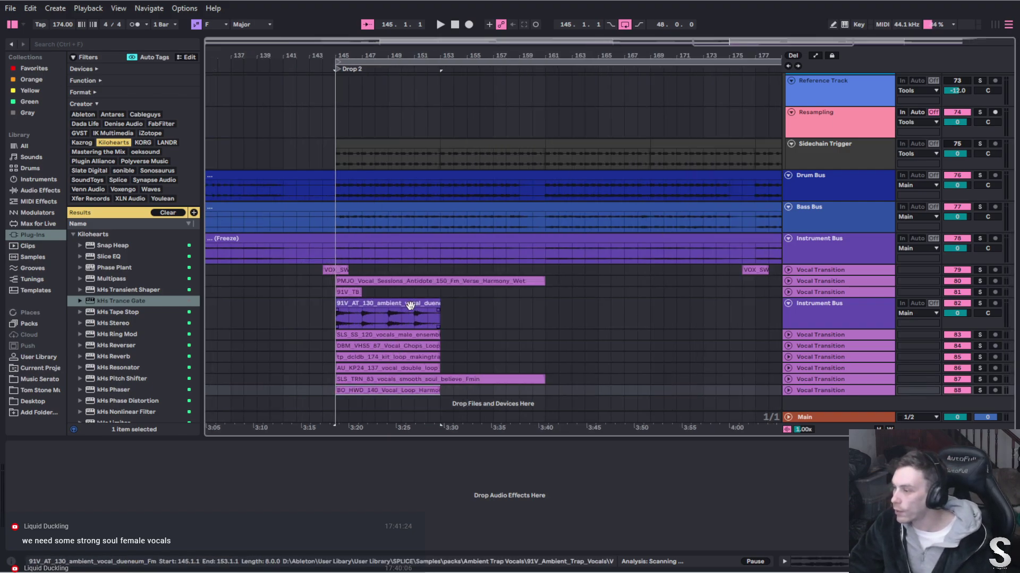
{"action": "left_click", "coordinate": [528, 325]}
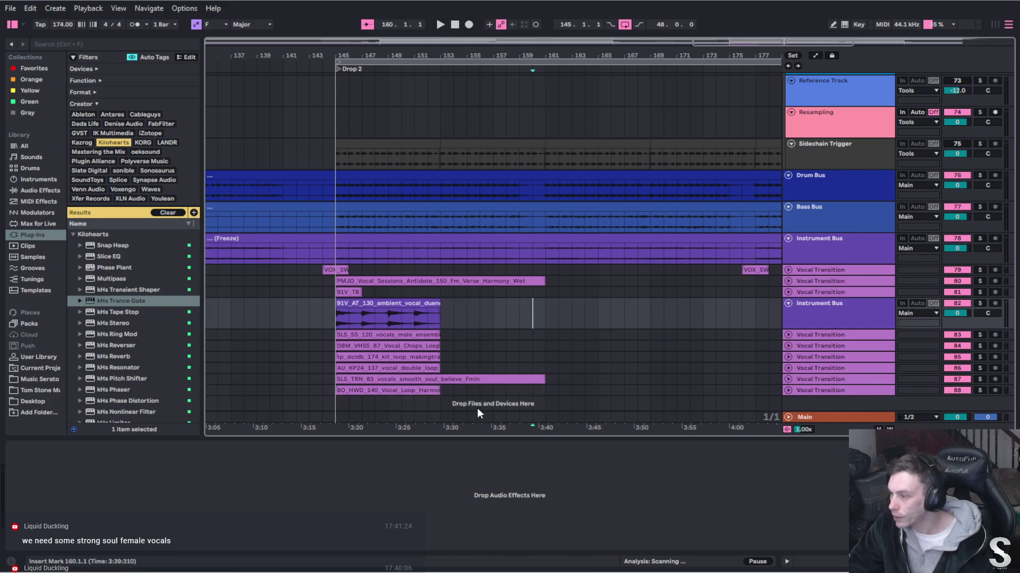
{"action": "left_click_drag", "start_coordinate": [484, 379], "coordinate": [272, 377]}
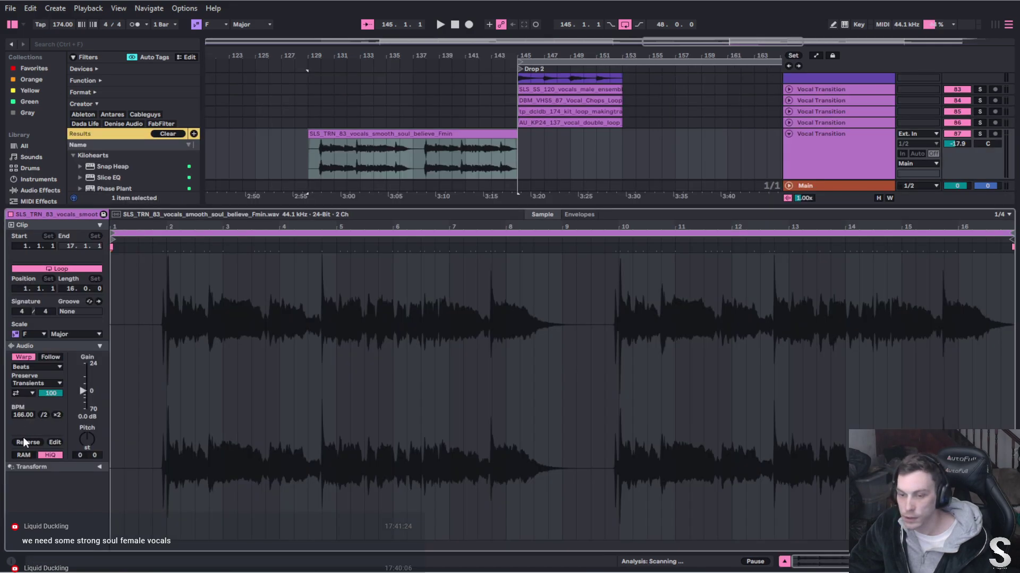
{"action": "key", "text": "ctrl+alt+l"}
{"action": "key", "text": "space"}
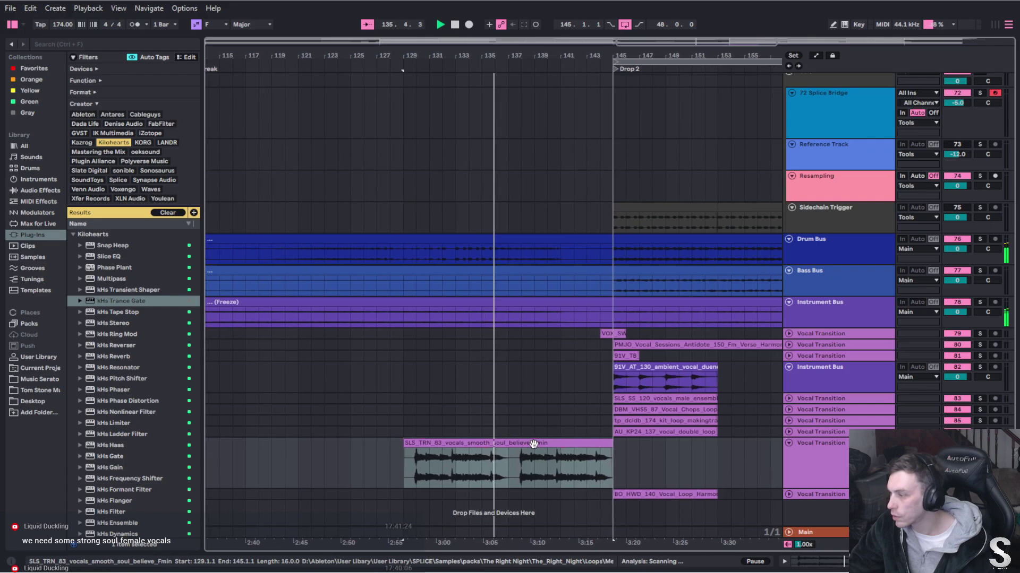
{"action": "key", "text": "space"}
{"action": "left_click_drag", "start_coordinate": [506, 445], "coordinate": [709, 451]}
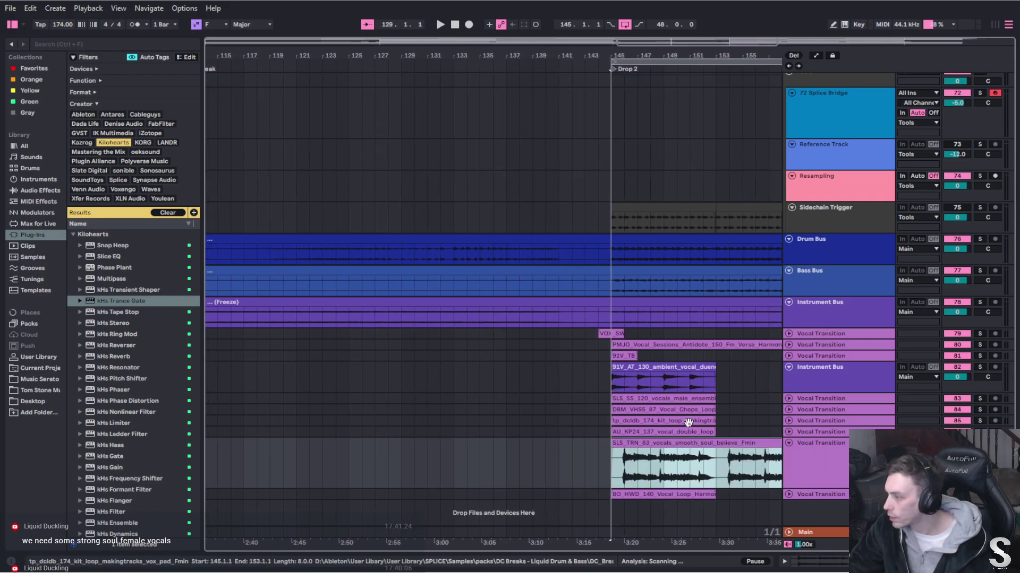
Unfold the tracks holding the SLS_SS_120, DBM, tp_dcidb, AU_KP24 and BO_HWD vocal clips
{"action": "left_click", "coordinate": [788, 399]}
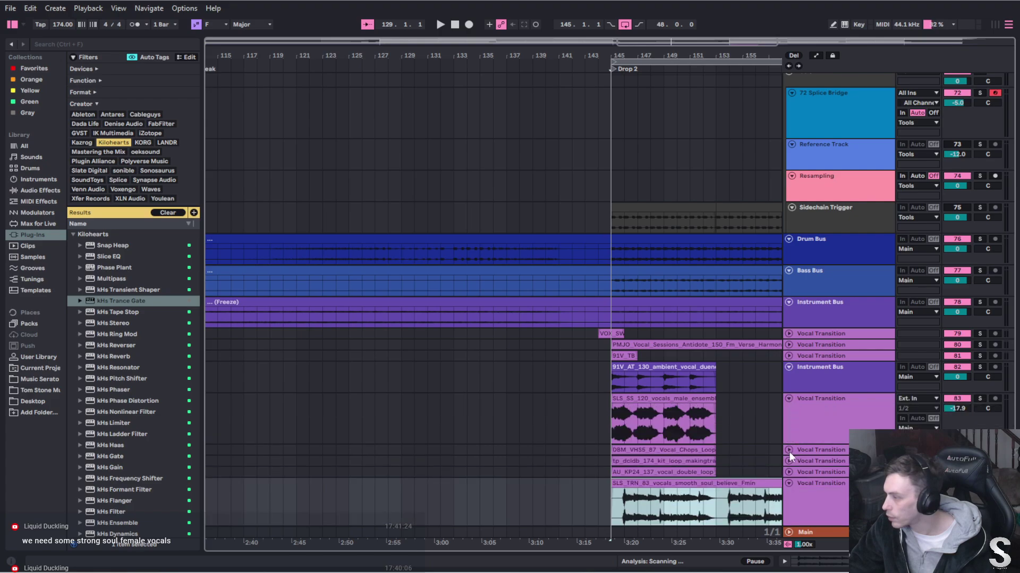
{"action": "left_click", "coordinate": [789, 451]}
{"action": "scroll", "coordinate": [789, 471], "scroll_direction": "down", "scroll_amount": 2}
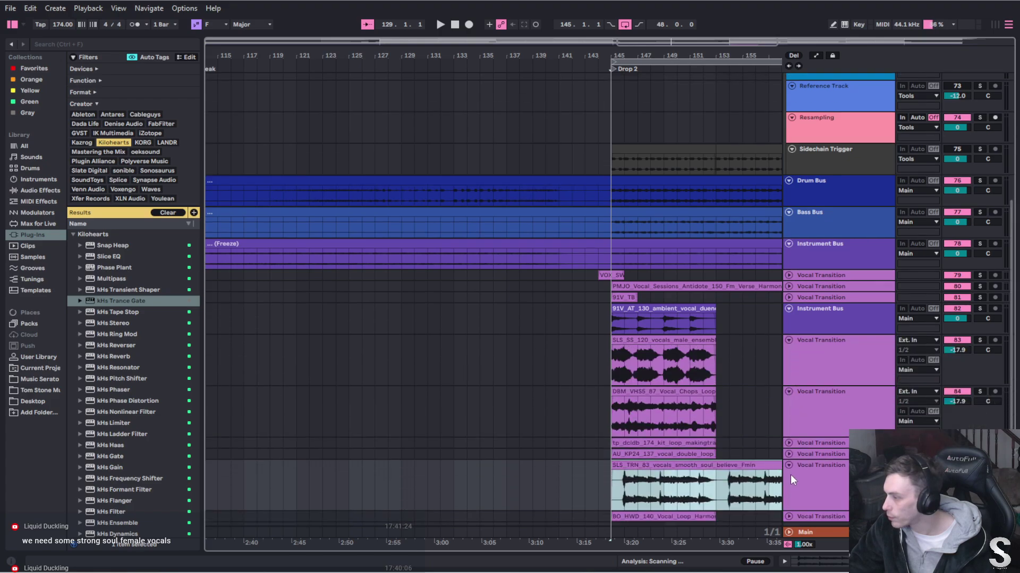
{"action": "left_click", "coordinate": [789, 443]}
{"action": "scroll", "coordinate": [791, 449], "scroll_direction": "down", "scroll_amount": 2}
{"action": "left_click", "coordinate": [787, 431]}
{"action": "scroll", "coordinate": [805, 464], "scroll_direction": "down", "scroll_amount": 2}
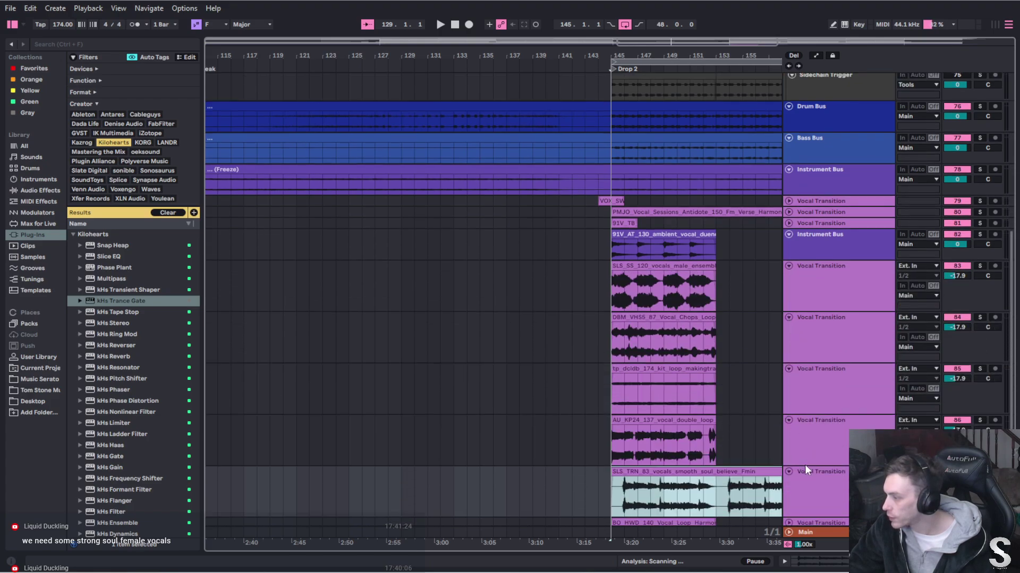
{"action": "left_click", "coordinate": [787, 494]}
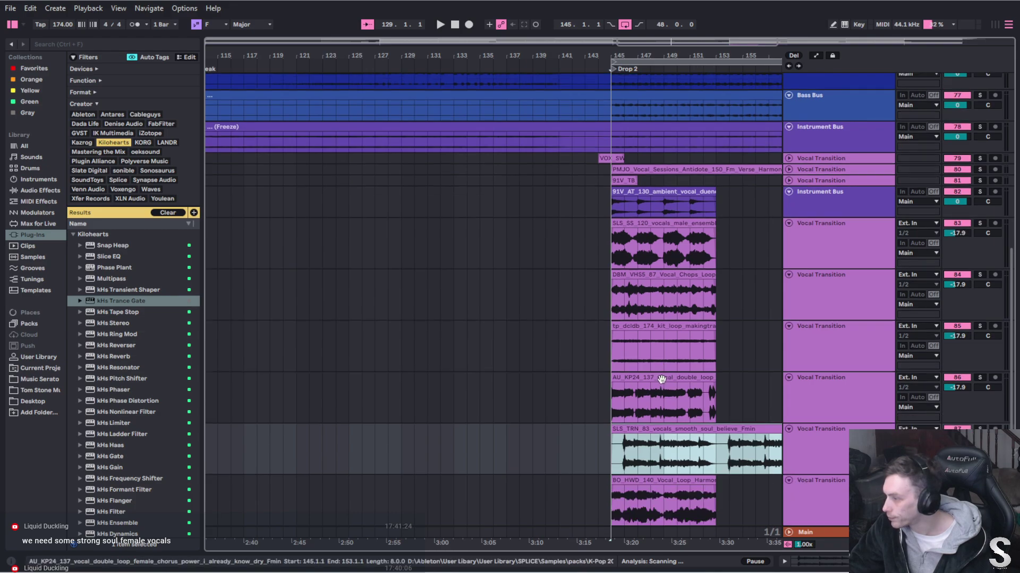
Move the AU_KP24 vocal clip to bar 137, play it, and set its track volume to -13.5 dB
{"action": "left_click_drag", "start_coordinate": [658, 380], "coordinate": [558, 382]}
{"action": "key", "text": "space"}
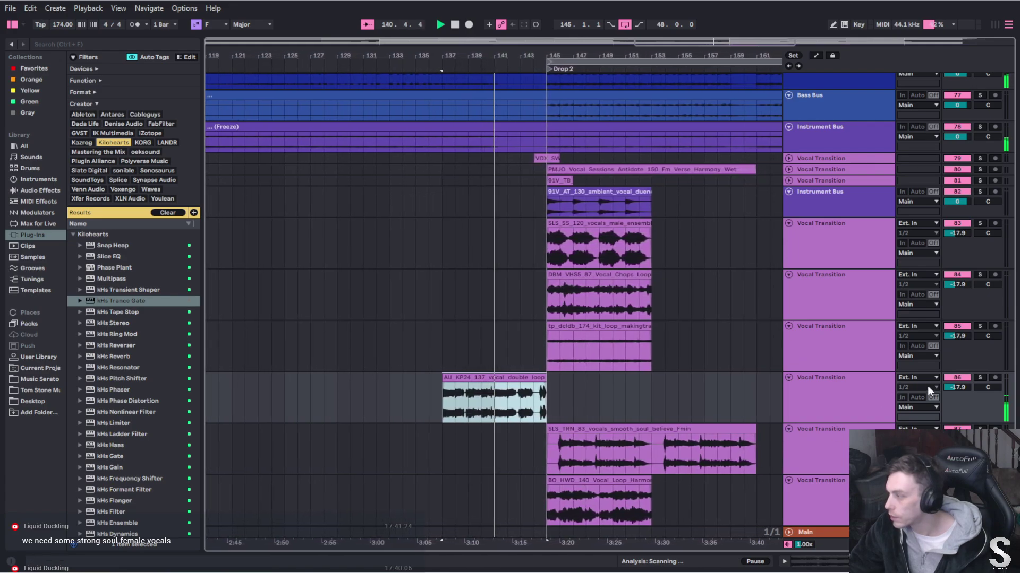
{"action": "left_click_drag", "start_coordinate": [960, 384], "coordinate": [960, 368]}
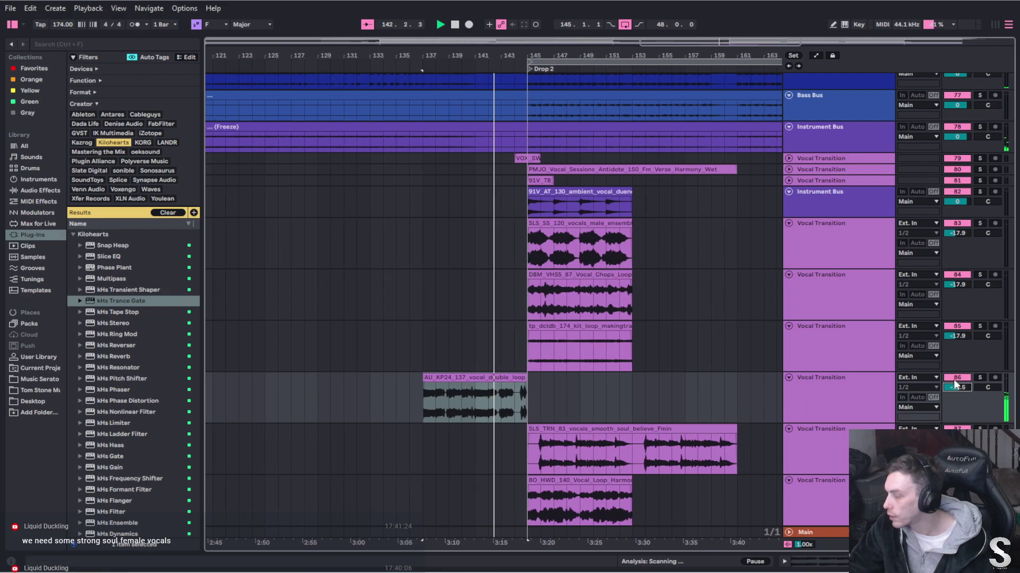
Duplicate the AU_KP24 vocal clip to bar 145 and audition it going into Drop 2
{"action": "left_click", "coordinate": [472, 376]}
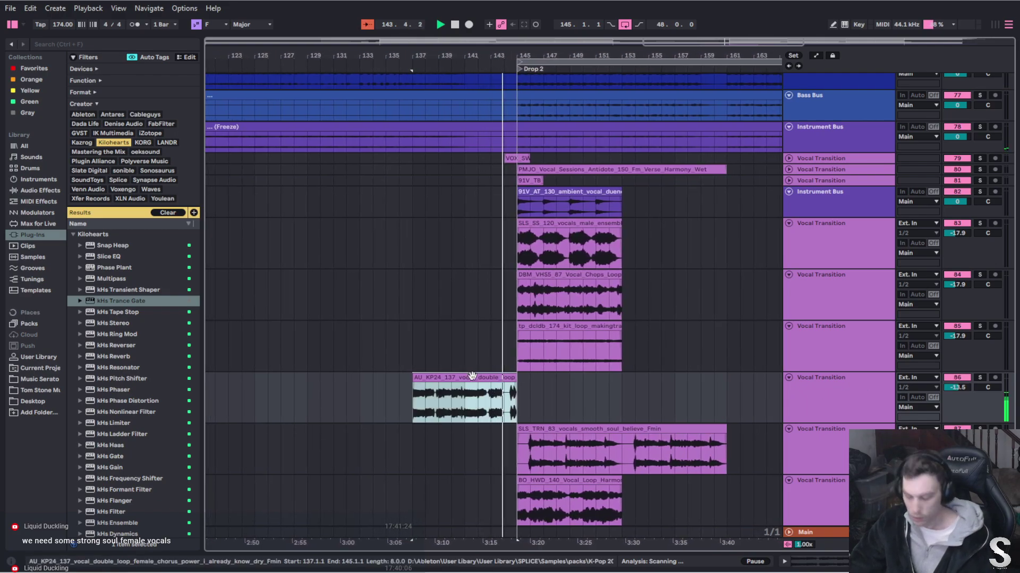
{"action": "key", "text": "ctrl+d"}
{"action": "left_click", "coordinate": [273, 352]}
{"action": "key", "text": "shift+Tab"}
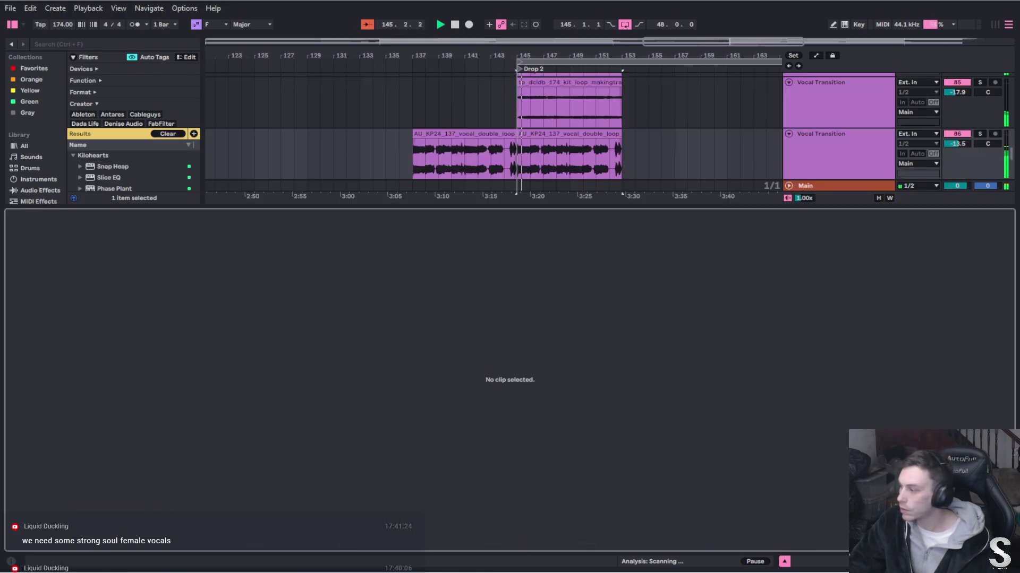
{"action": "left_click", "coordinate": [786, 561]}
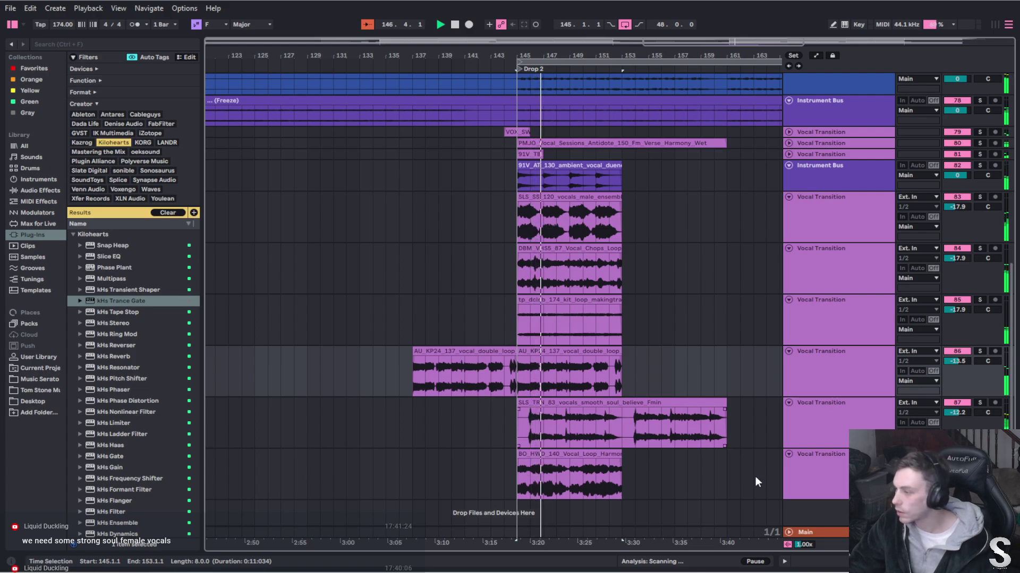
{"action": "key", "text": "space"}
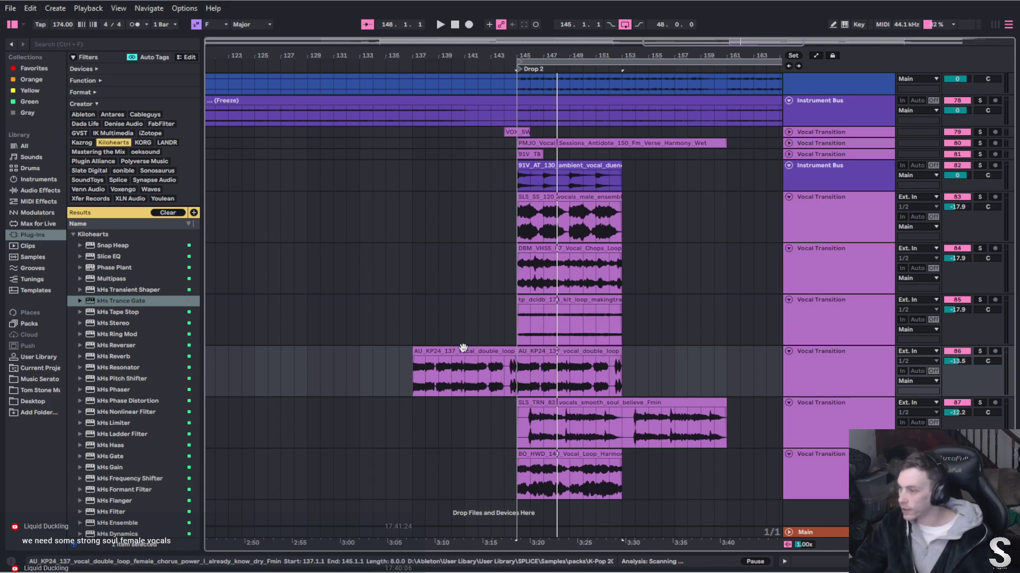
Move the bar 137 AU_KP24 clip to bar 129 and delete its copy at bar 145
{"action": "left_click_drag", "start_coordinate": [450, 357], "coordinate": [344, 364]}
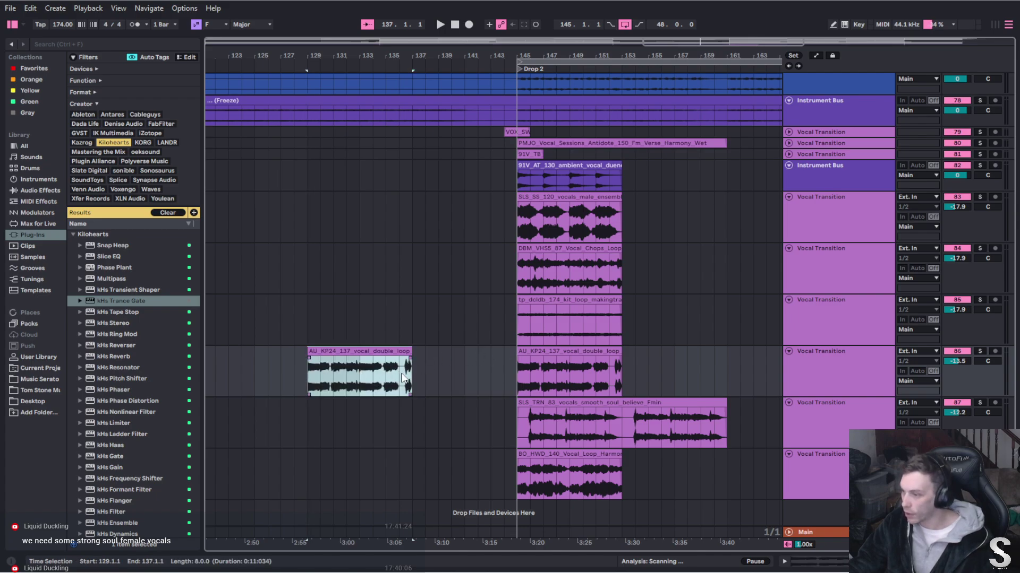
{"action": "left_click", "coordinate": [561, 375]}
{"action": "key", "text": "Delete"}
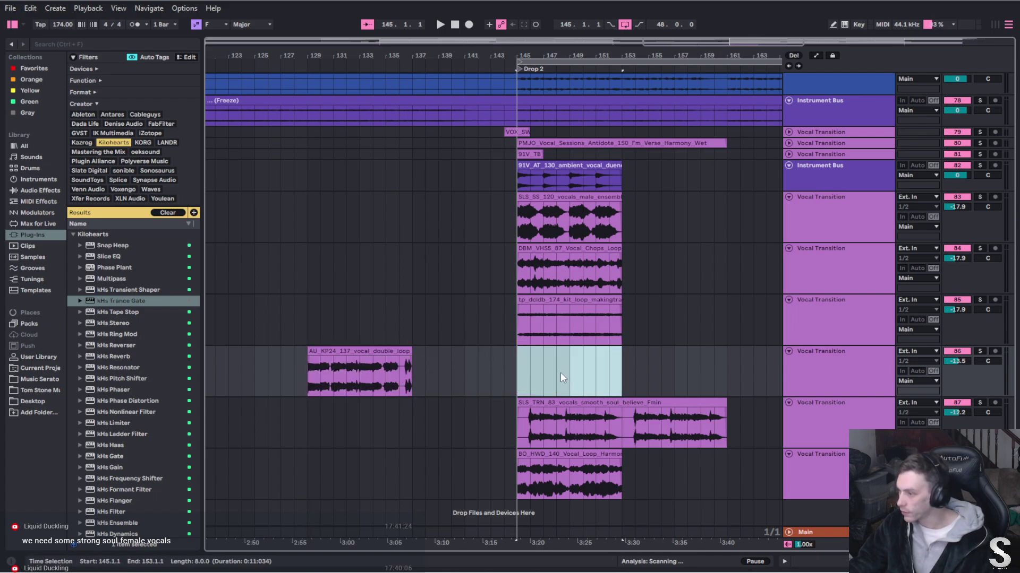
Change the AU_KP24 clip's warp mode to Pro, and close the clip view
{"action": "double_click", "coordinate": [366, 366]}
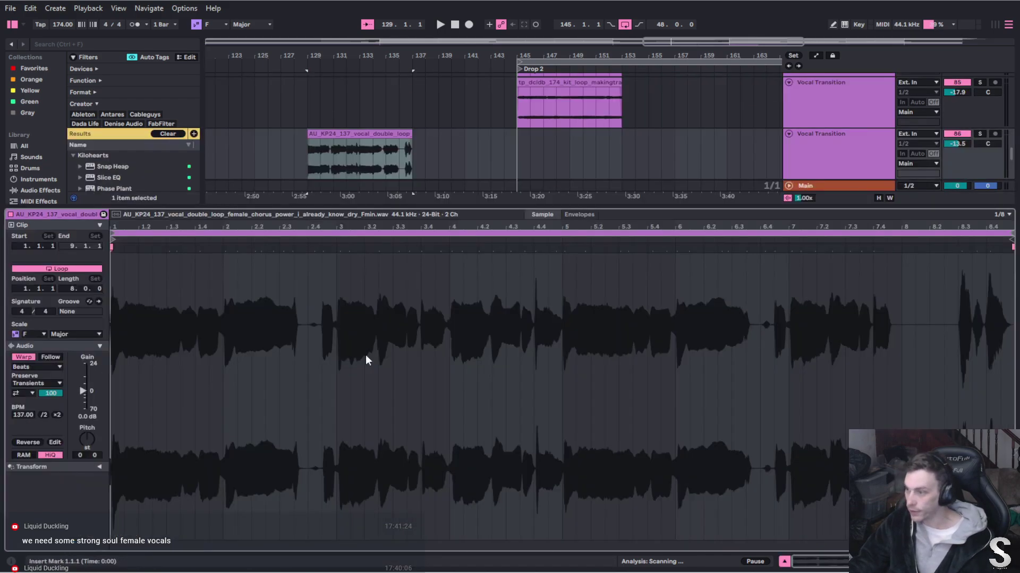
{"action": "left_click", "coordinate": [23, 367]}
{"action": "left_click", "coordinate": [36, 426]}
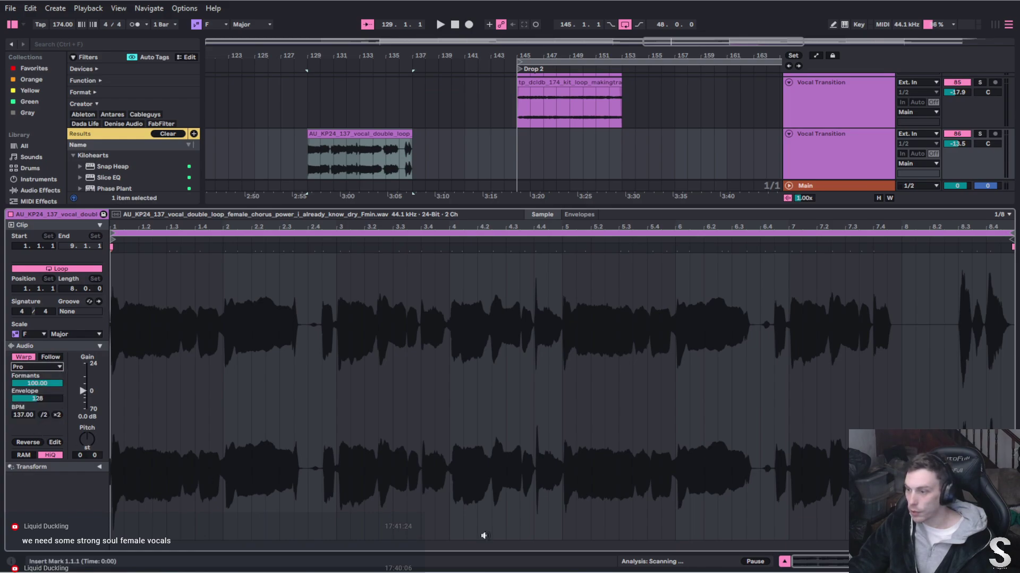
{"action": "left_click", "coordinate": [784, 562]}
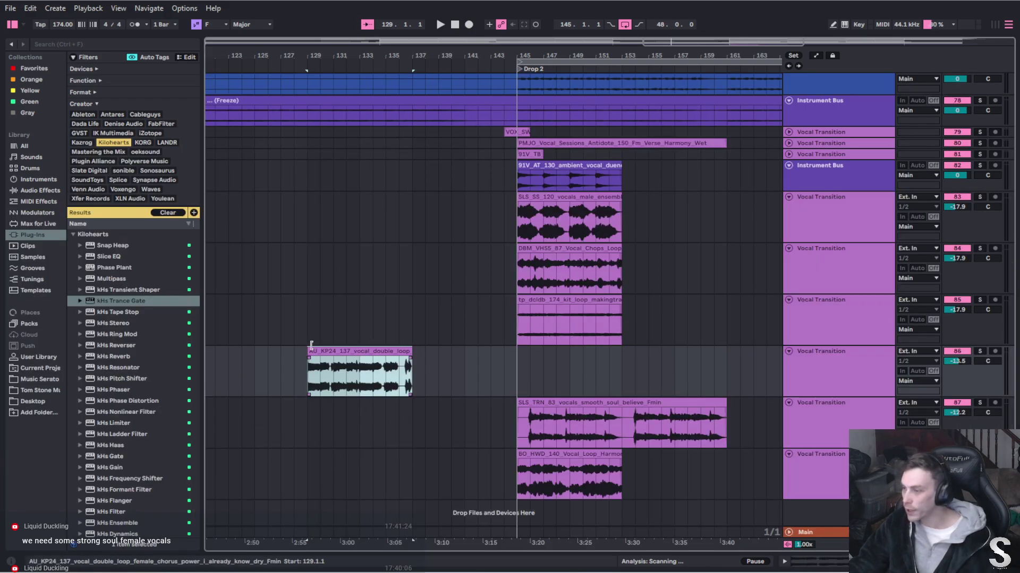
Find the FabFilter plug-ins and add Pro-Q 4 to the AU_KP24 vocal's track
{"action": "left_click", "coordinate": [812, 371]}
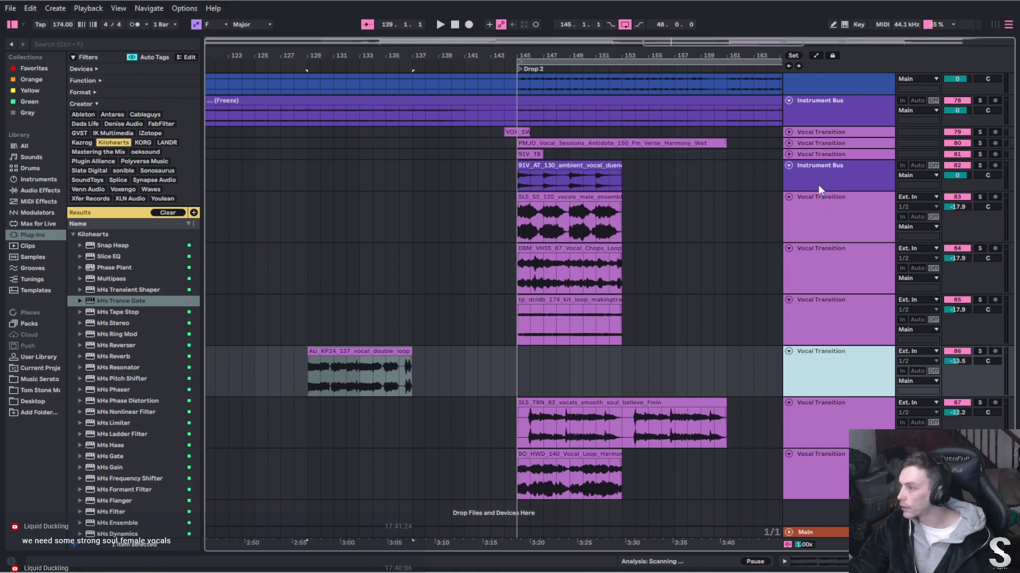
{"action": "left_click", "coordinate": [842, 132]}
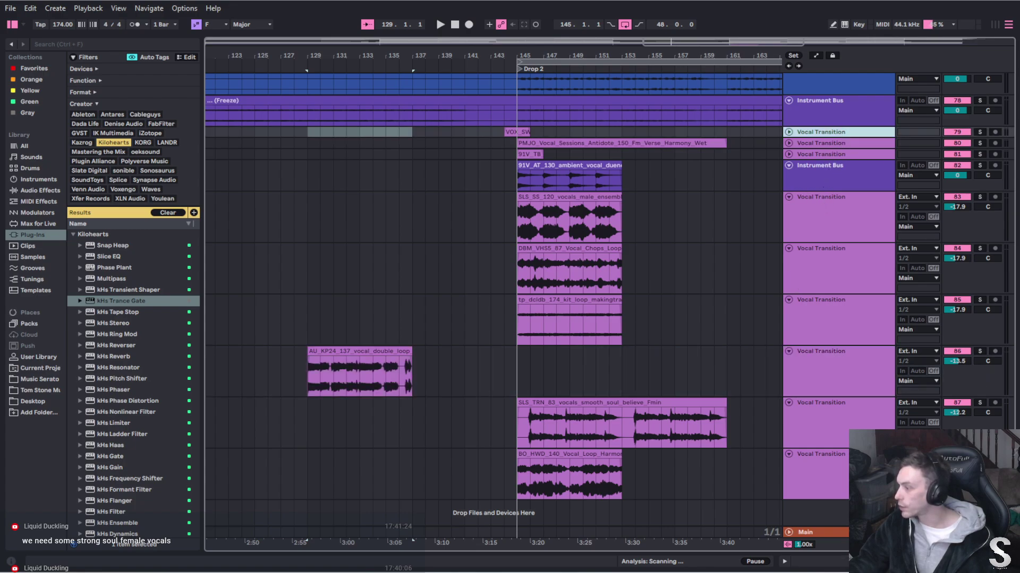
{"action": "key", "text": "ctrl+alt+l"}
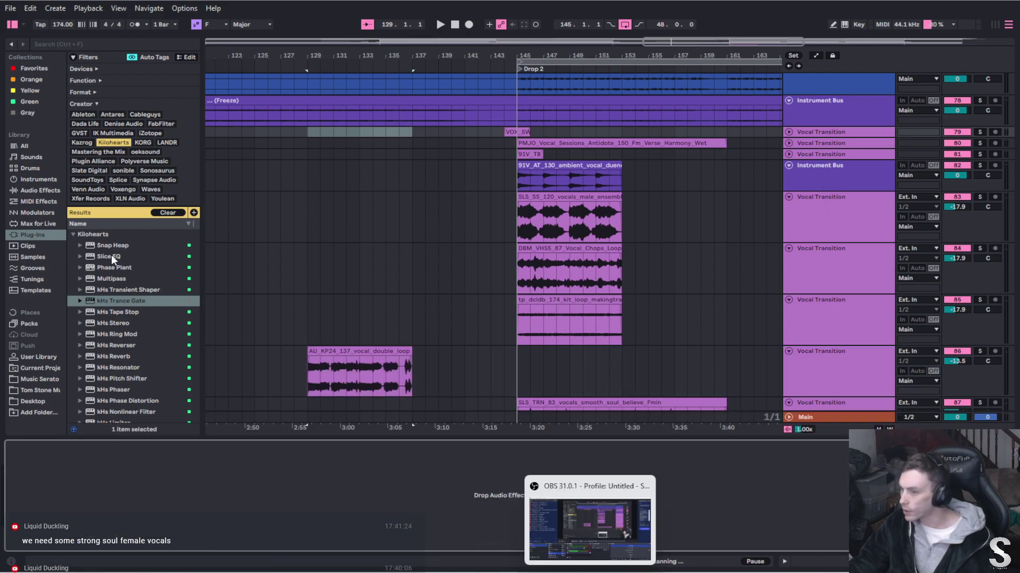
{"action": "left_click", "coordinate": [155, 123]}
{"action": "left_click_drag", "start_coordinate": [119, 311], "coordinate": [787, 247]}
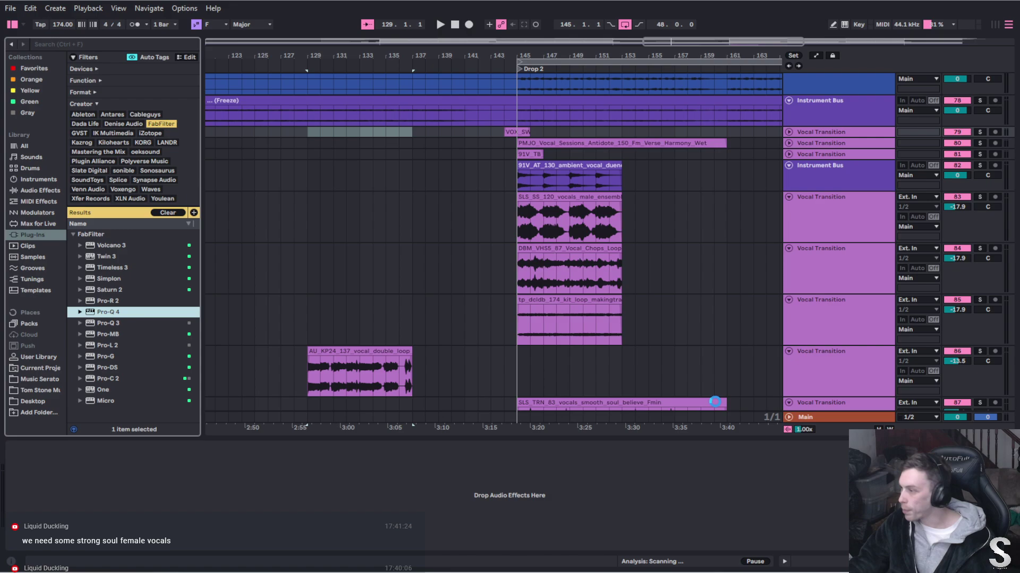
Play the AU_KP24 vocal and add a 24 dB/oct low cut at about 257 Hz with a Q of about 0.86
{"action": "key", "text": "space"}
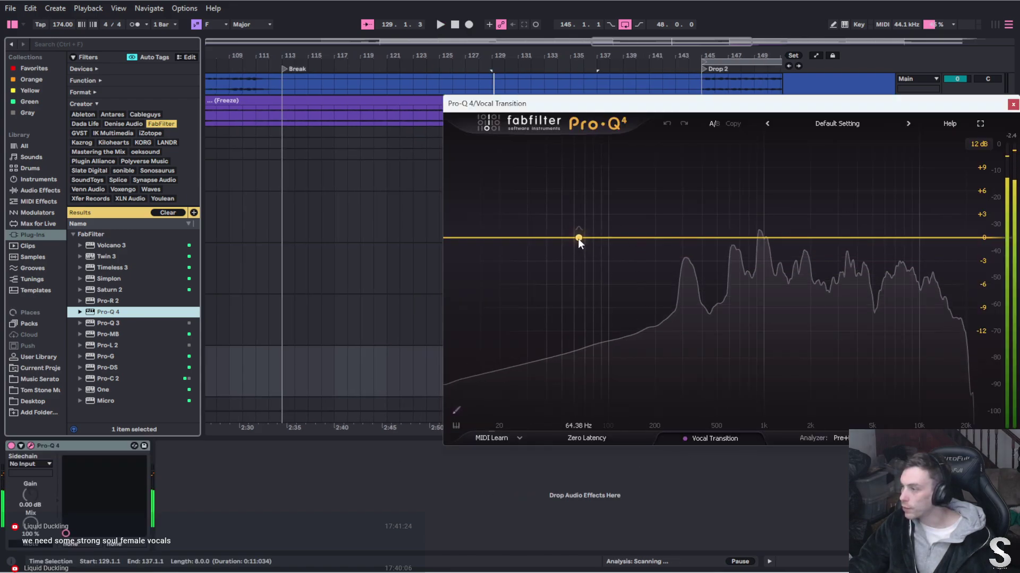
{"action": "left_click", "coordinate": [576, 238]}
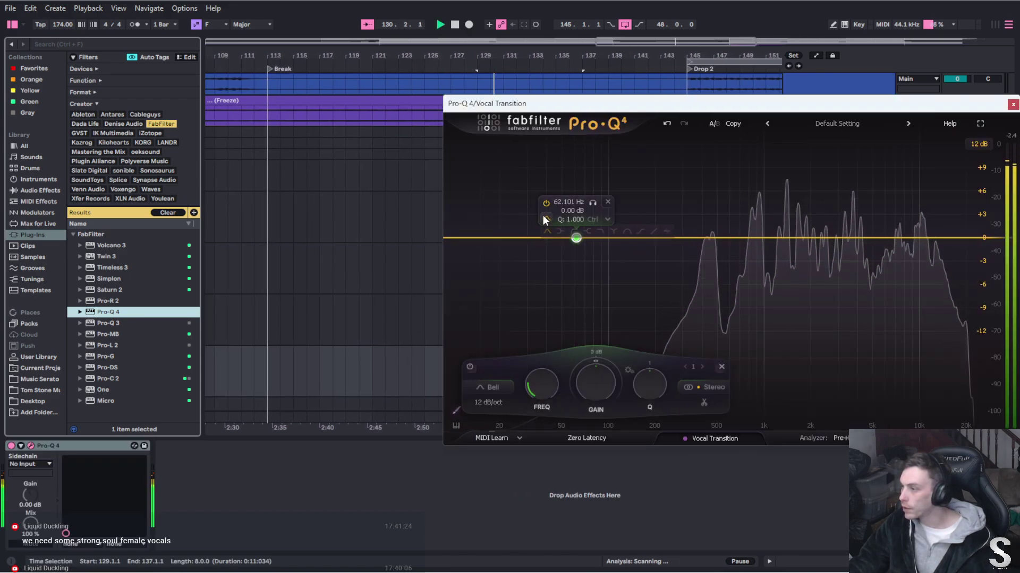
{"action": "mouse_move", "coordinate": [546, 218]}
{"action": "left_click", "coordinate": [574, 232]}
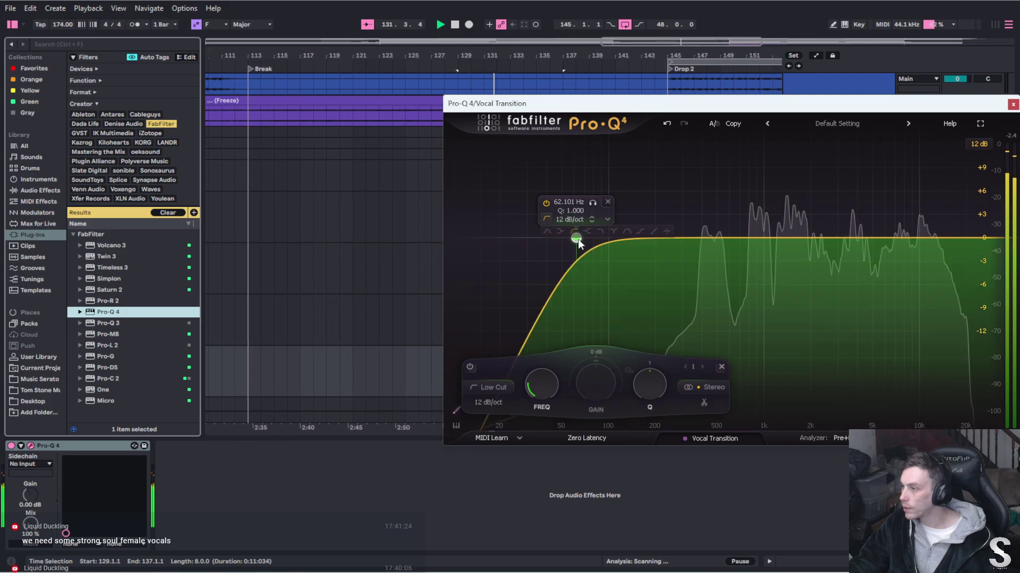
{"action": "left_click_drag", "start_coordinate": [576, 238], "coordinate": [672, 247]}
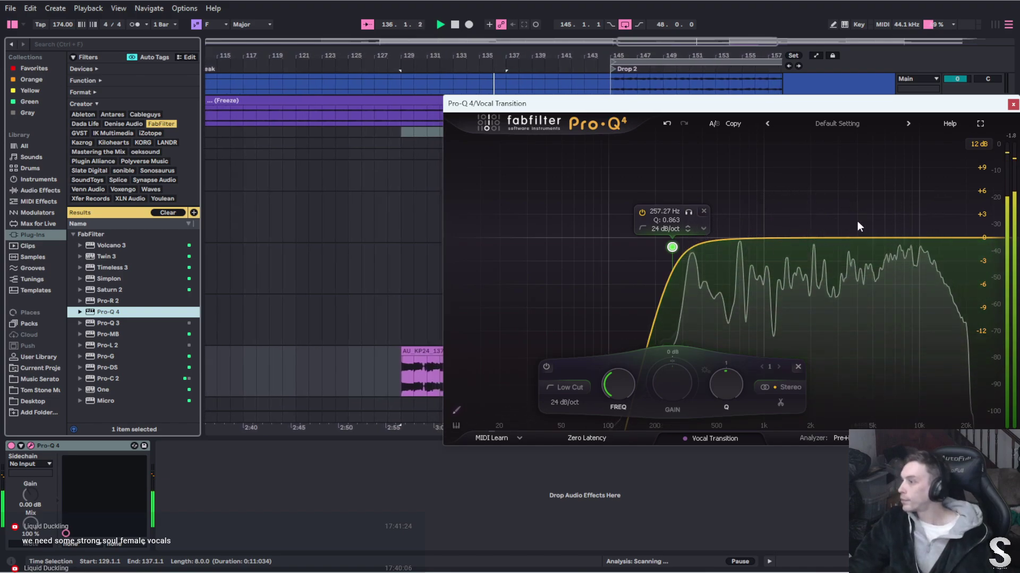
Add a spectral bell band at about 2893 Hz with roughly 5 dB of dynamic reduction and a Q of about 0.4
{"action": "left_click", "coordinate": [836, 238]}
{"action": "right_click", "coordinate": [835, 240]}
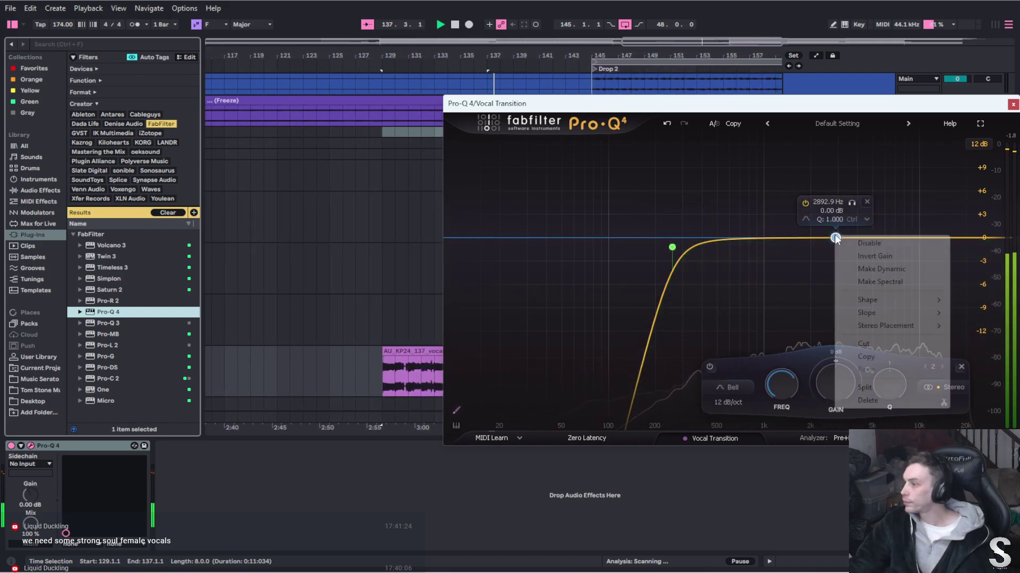
{"action": "left_click", "coordinate": [866, 281]}
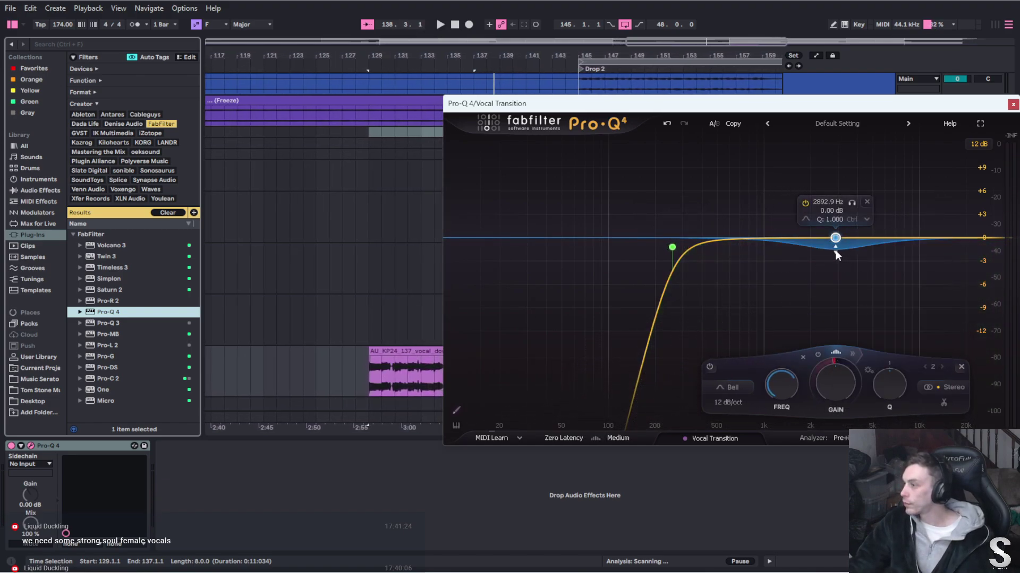
{"action": "left_click_drag", "start_coordinate": [835, 251], "coordinate": [838, 277]}
{"action": "left_click_drag", "start_coordinate": [879, 382], "coordinate": [883, 407]}
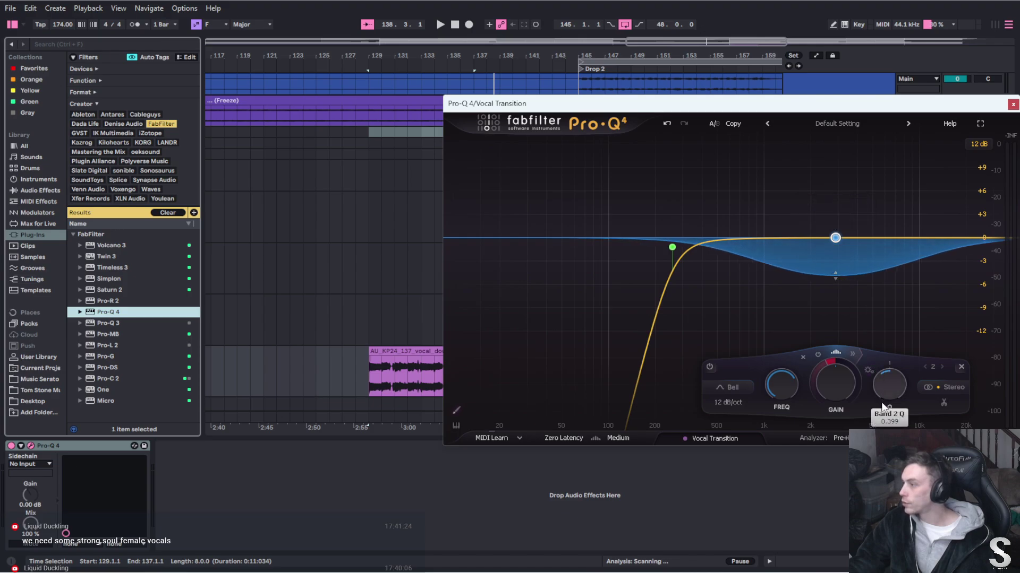
Audition the equalized vocal, widen the spectral band by lowering its Q, and close the Pro-Q 4 window
{"action": "key", "text": "space"}
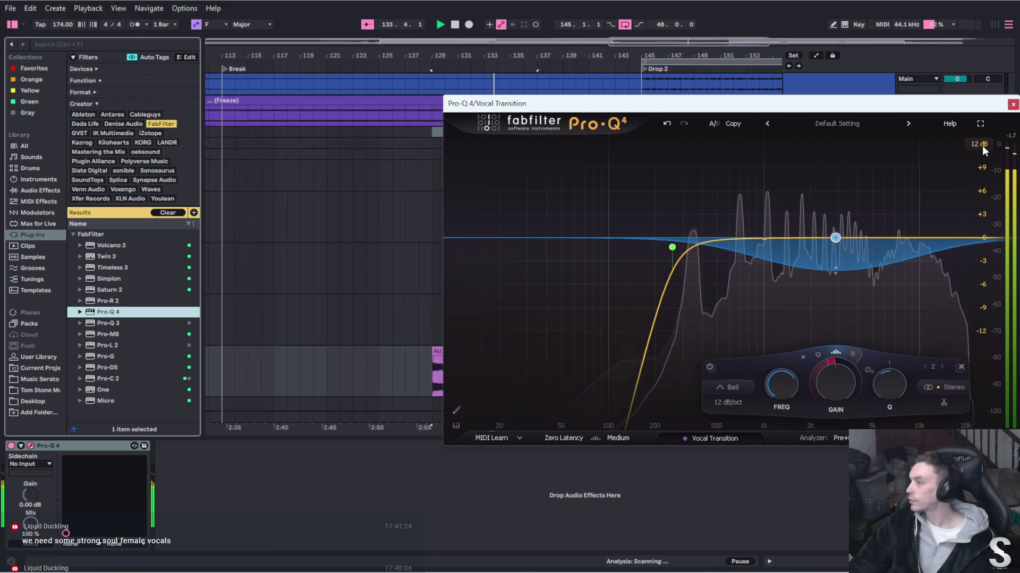
{"action": "left_click_drag", "start_coordinate": [882, 377], "coordinate": [881, 393]}
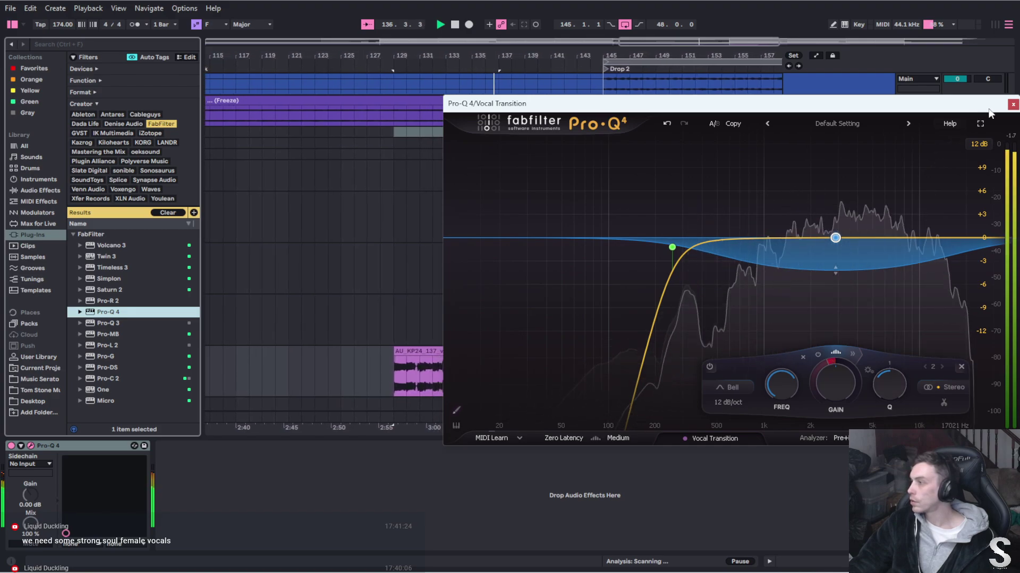
{"action": "left_click", "coordinate": [1012, 105]}
{"action": "key", "text": "space"}
Trim the AU_KP24 clip to its first four bars, duplicate them at bar 133, and play both from bar 129
{"action": "left_click", "coordinate": [485, 377]}
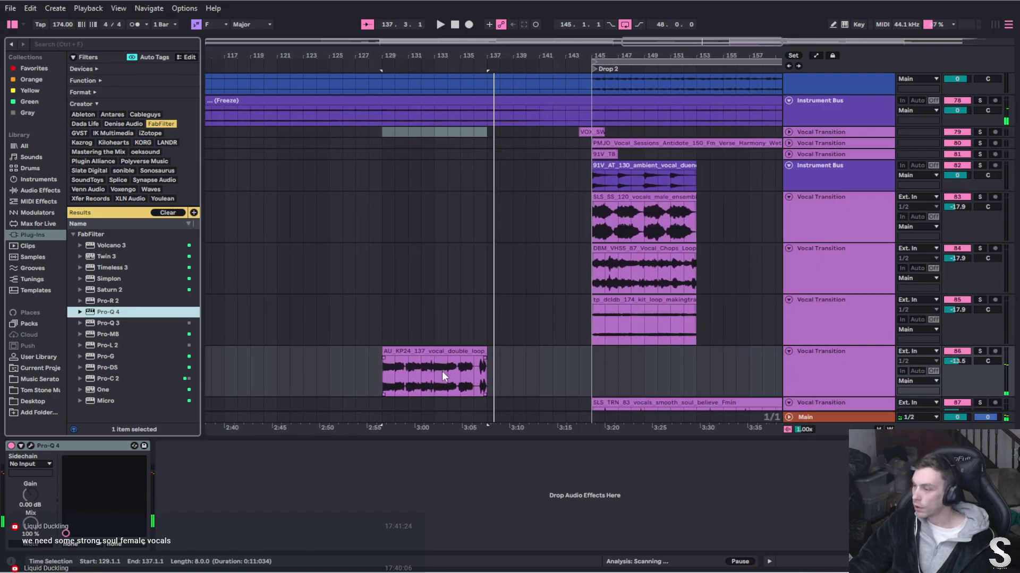
{"action": "left_click_drag", "start_coordinate": [485, 380], "coordinate": [434, 381]}
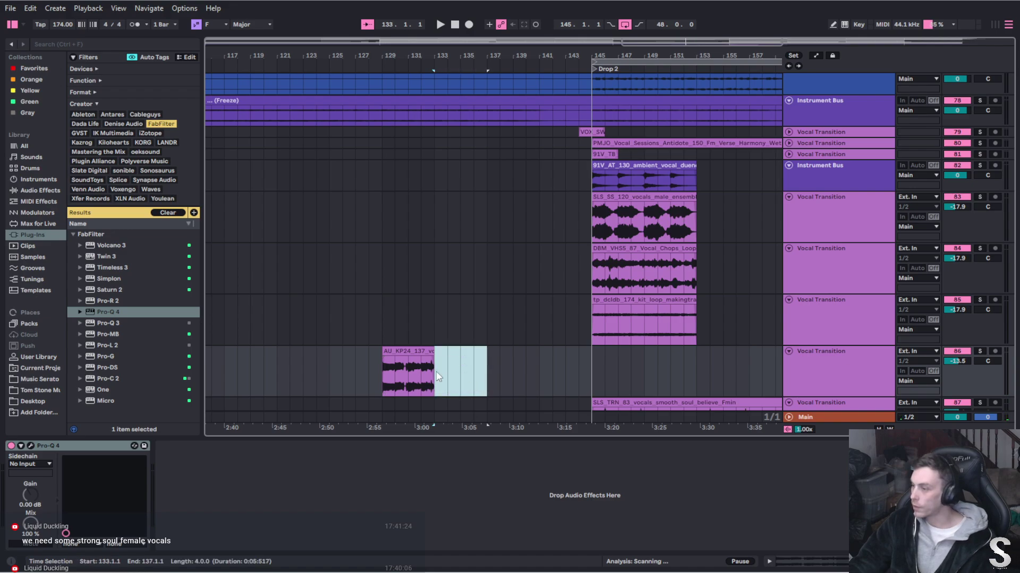
{"action": "left_click", "coordinate": [415, 351]}
{"action": "key", "text": "ctrl+d"}
{"action": "left_click", "coordinate": [416, 352]}
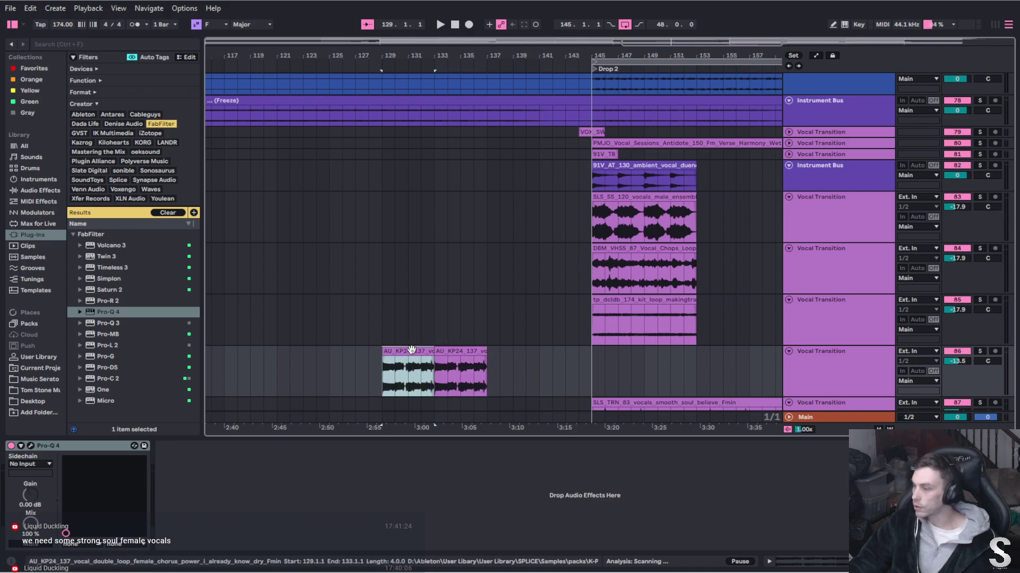
{"action": "key", "text": "space"}
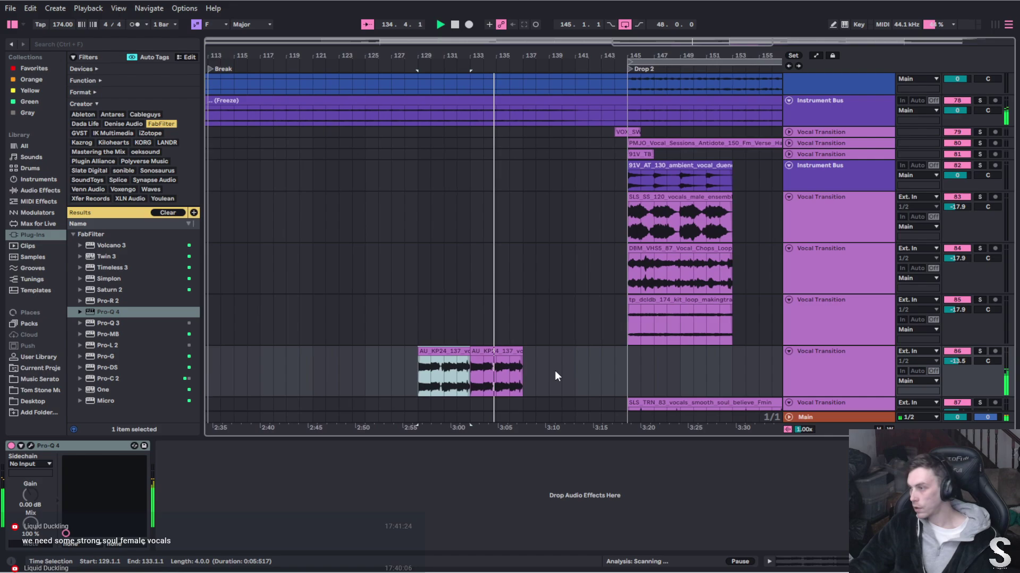
Move the DBM vocal chops clip to bar 137 and set its track volume to -8.8 dB during playback
{"action": "left_click_drag", "start_coordinate": [634, 248], "coordinate": [533, 267]}
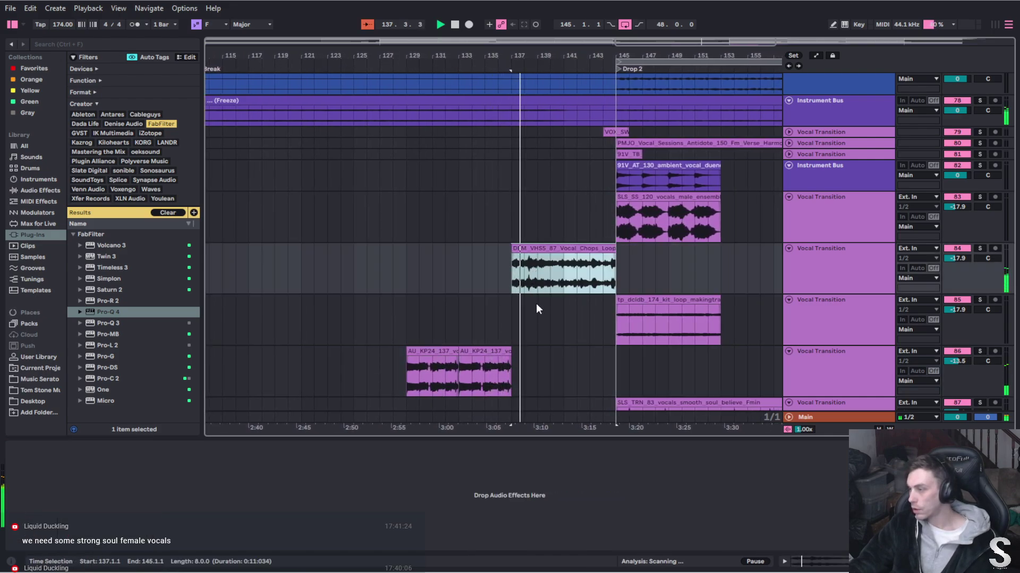
{"action": "mouse_move", "coordinate": [957, 259]}
{"action": "left_mouse_down"}
{"action": "mouse_move", "coordinate": [956, 244]}
{"action": "mouse_move", "coordinate": [957, 258]}
{"action": "left_mouse_up"}
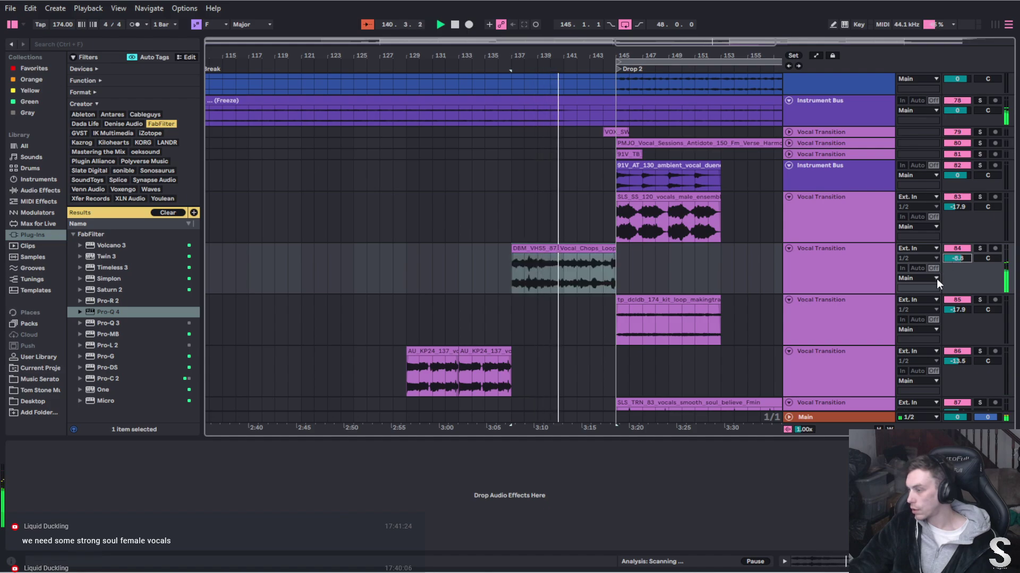
{"action": "left_click", "coordinate": [572, 246]}
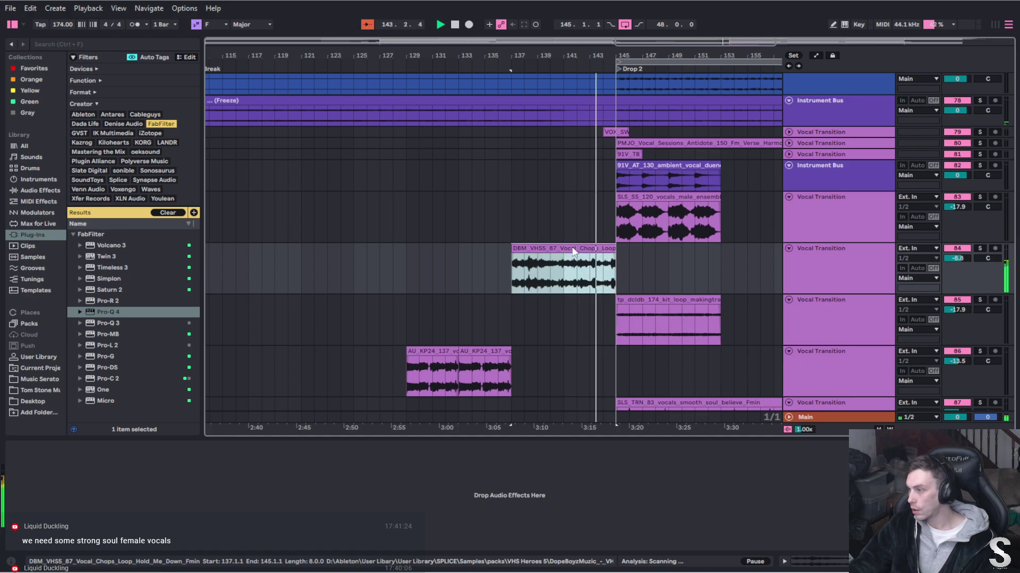
Delete the DBM vocal chops clip before Drop 2 and remove its emptied vocal track
{"action": "key", "text": "Delete"}
{"action": "left_click", "coordinate": [651, 248]}
{"action": "key", "text": "space"}
{"action": "left_click", "coordinate": [810, 256]}
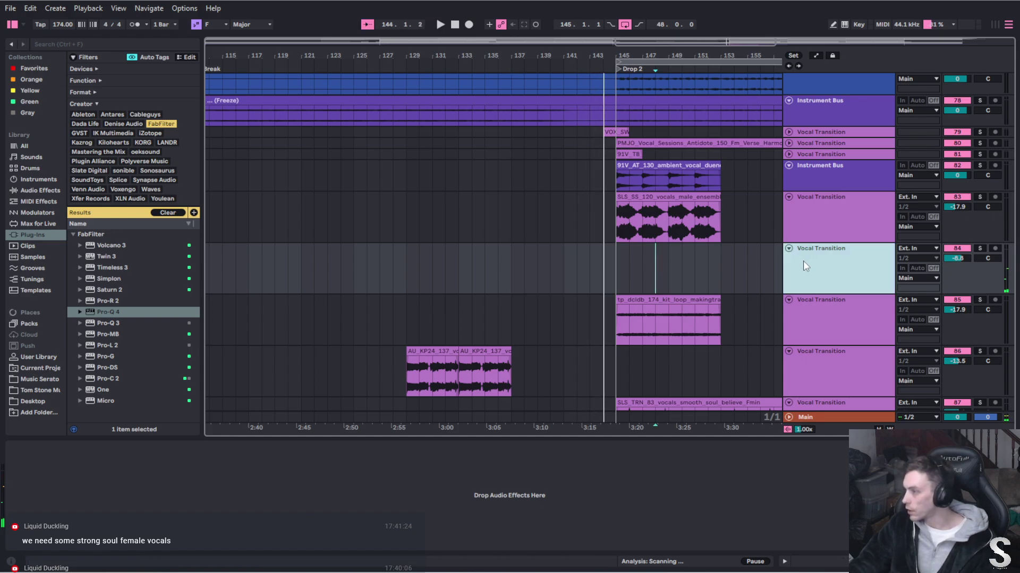
{"action": "key", "text": "Delete"}
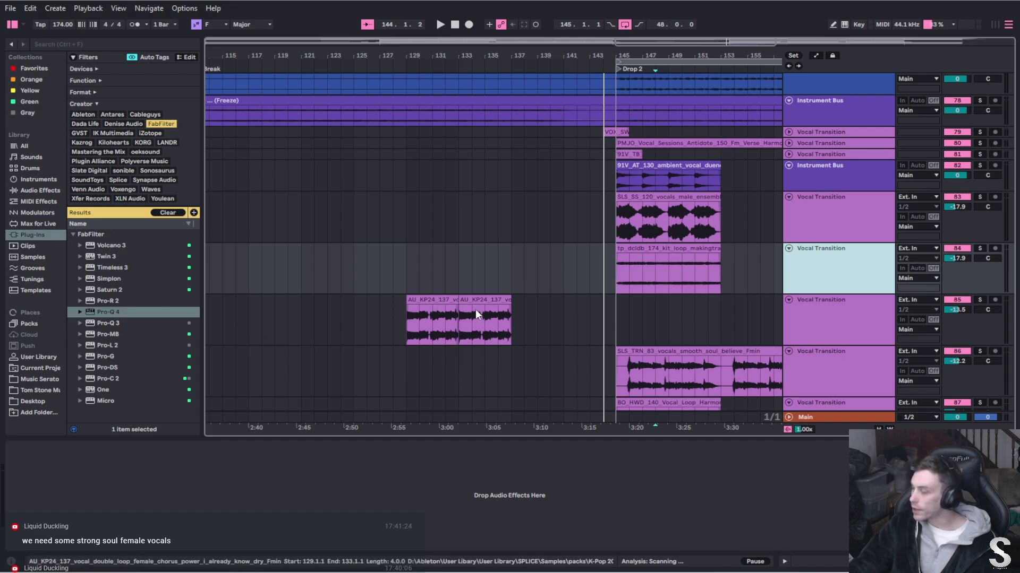
Play the arrangement briefly from bar 148, and audition the first AU_KP24 vocal clip from bar 129
{"action": "left_click", "coordinate": [840, 317]}
{"action": "key", "text": "space"}
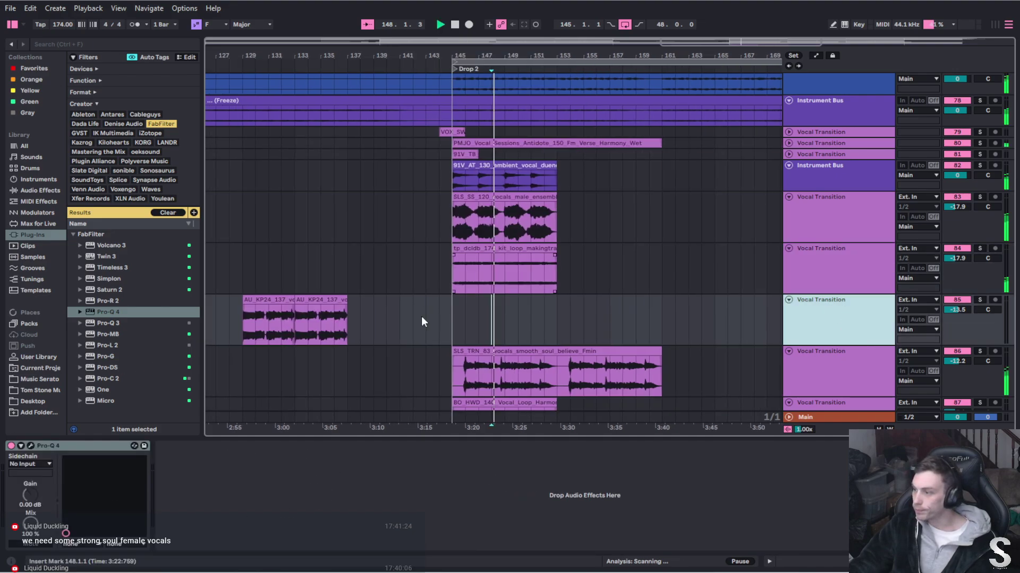
{"action": "key", "text": "space"}
{"action": "left_click", "coordinate": [283, 299]}
{"action": "key", "text": "space"}
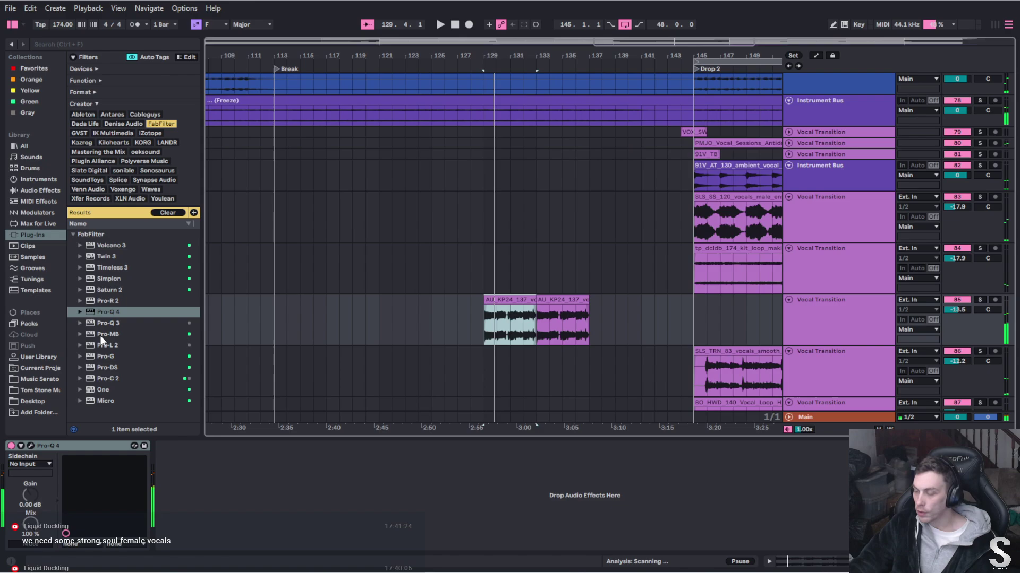
Search the plug-ins for "rvox"
{"action": "left_click", "coordinate": [46, 46]}
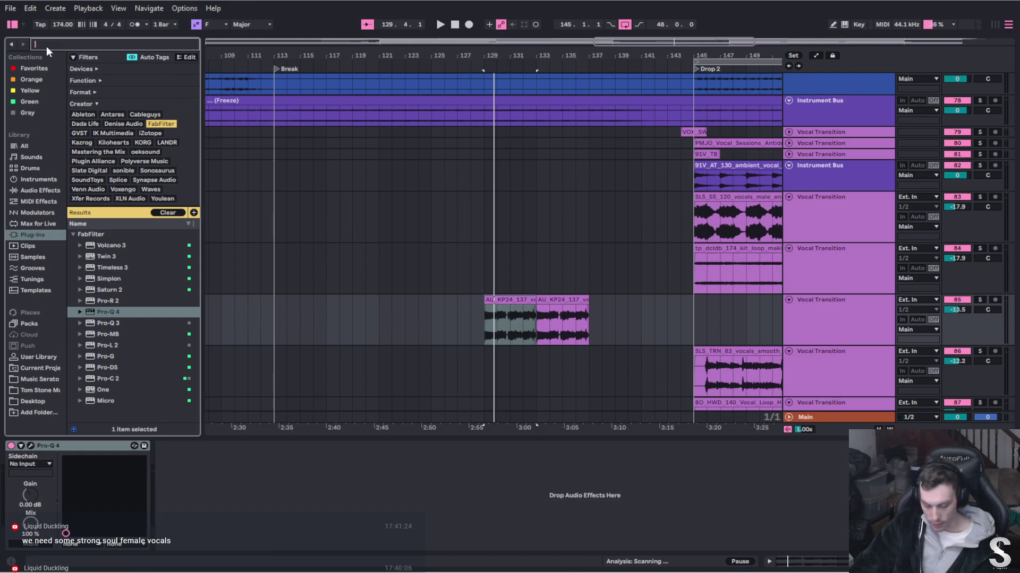
{"action": "type", "text": "v"}
{"action": "key", "text": "BackSpace"}
{"action": "type", "text": "r"}
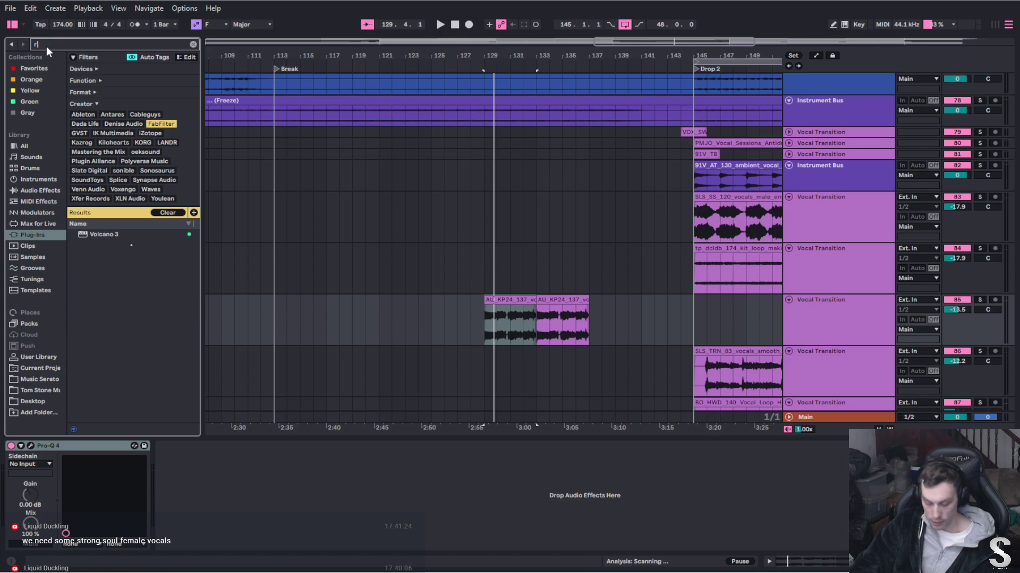
{"action": "type", "text": "voxxxxxxxxxxxxxxxxxxxxxxxxxxxxxxxxx"}
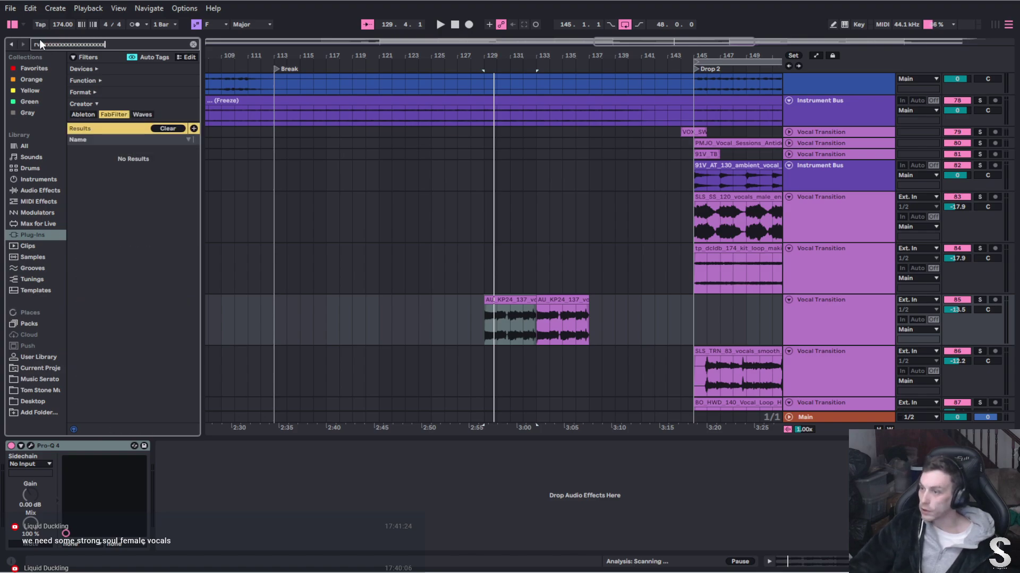
{"action": "key", "text": "BackSpace"}
{"action": "key", "text": "BackSpace"}
{"action": "key", "text": "BackSpace"}
{"action": "key", "text": "BackSpace"}
{"action": "key", "text": "BackSpace"}
{"action": "key", "text": "BackSpace"}
{"action": "key", "text": "BackSpace"}
{"action": "key", "text": "BackSpace"}
{"action": "key", "text": "BackSpace"}
{"action": "key", "text": "BackSpace"}
{"action": "key", "text": "BackSpace"}
{"action": "key", "text": "BackSpace"}
{"action": "key", "text": "BackSpace"}
{"action": "key", "text": "BackSpace"}
{"action": "key", "text": "BackSpace"}
{"action": "key", "text": "BackSpace"}
{"action": "key", "text": "BackSpace"}
{"action": "key", "text": "BackSpace"}
{"action": "key", "text": "BackSpace"}
{"action": "key", "text": "BackSpace"}
{"action": "key", "text": "BackSpace"}
{"action": "key", "text": "BackSpace"}
{"action": "key", "text": "BackSpace"}
{"action": "key", "text": "BackSpace"}
{"action": "key", "text": "BackSpace"}
{"action": "key", "text": "BackSpace"}
{"action": "key", "text": "BackSpace"}
{"action": "key", "text": "BackSpace"}
{"action": "key", "text": "BackSpace"}
{"action": "key", "text": "BackSpace"}
{"action": "key", "text": "BackSpace"}
{"action": "key", "text": "BackSpace"}
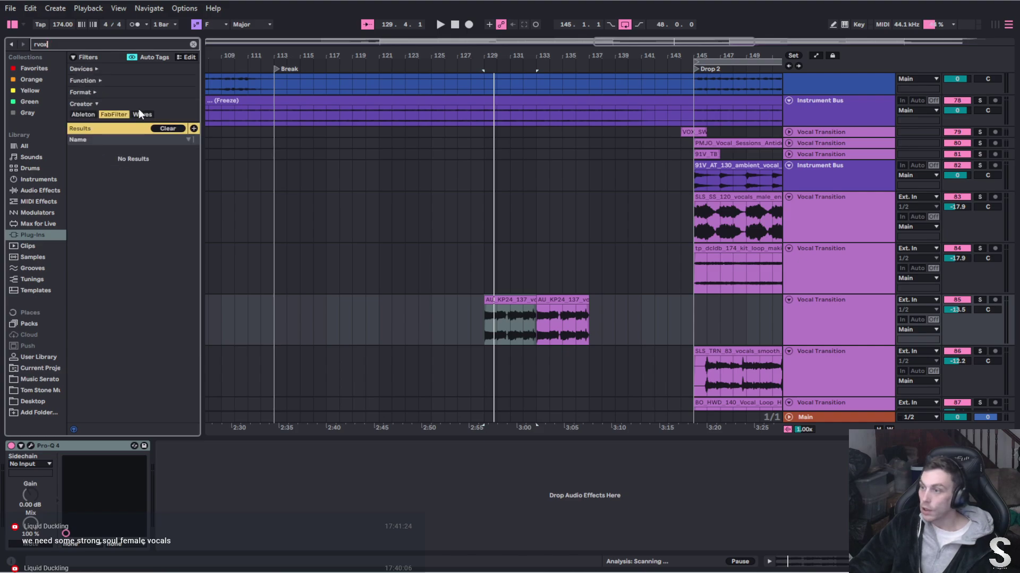
Limit the results to Waves, add RVox Stereo after Pro-Q 4 on the AU_KP24 track, and reposition its window
{"action": "left_click_drag", "start_coordinate": [105, 150], "coordinate": [735, 281]}
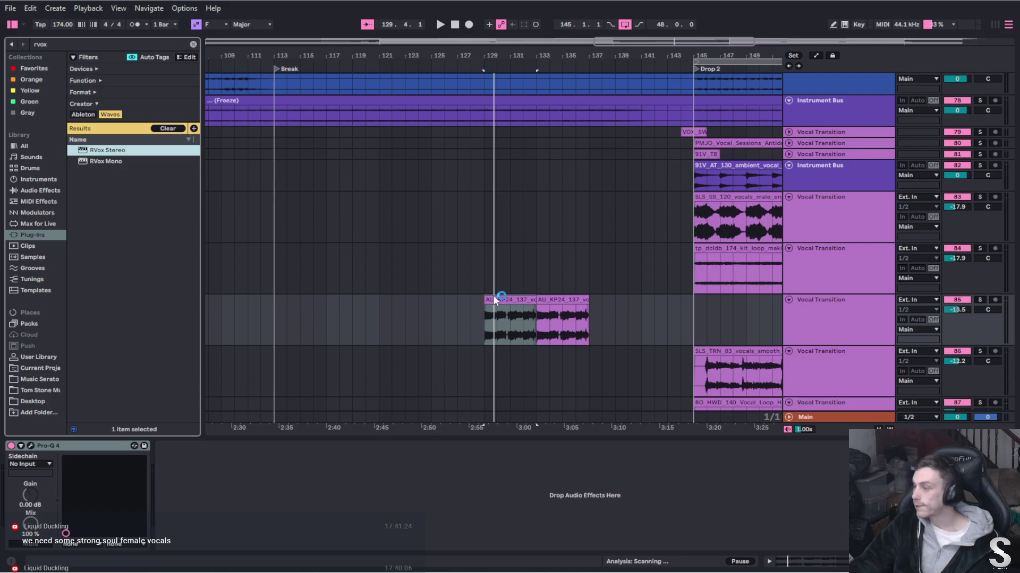
{"action": "left_click_drag", "start_coordinate": [494, 300], "coordinate": [494, 300]}
{"action": "left_click_drag", "start_coordinate": [975, 113], "coordinate": [313, 117]}
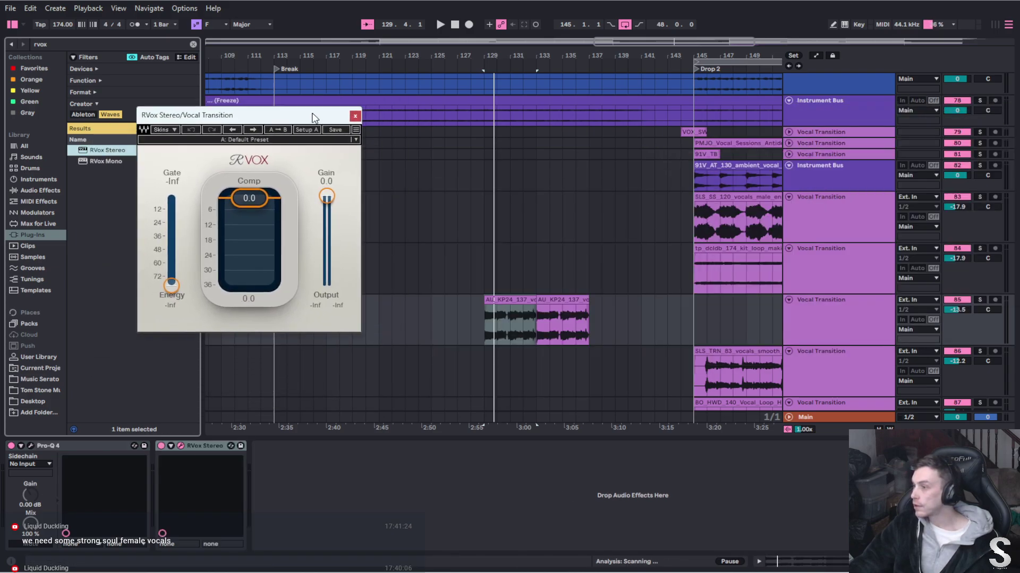
Duplicate the AU_KP24 clips to bar 145, move all four to bar 113, and duplicate them again to fill the break
{"action": "left_click", "coordinate": [579, 299], "text": "shift"}
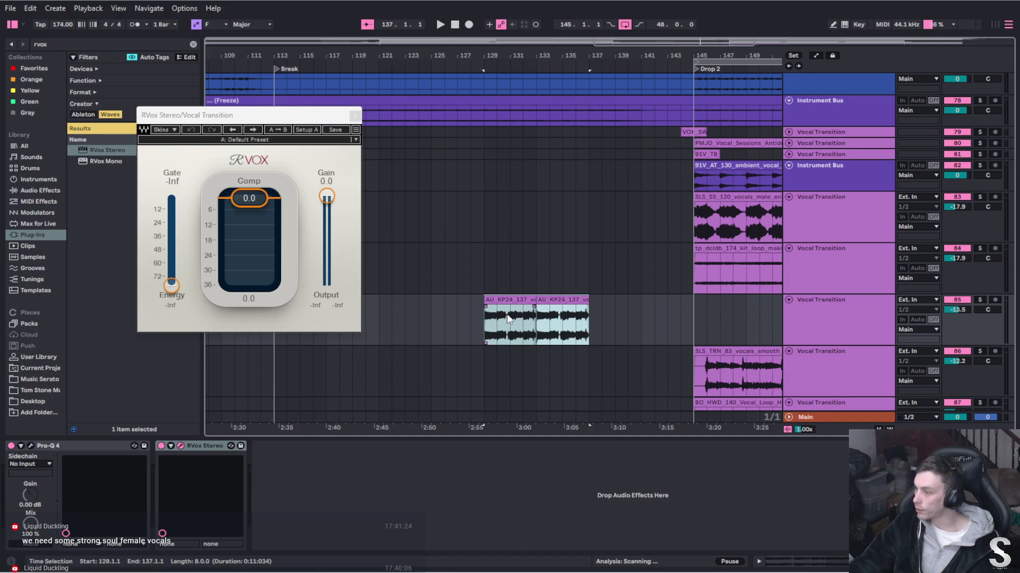
{"action": "key", "text": "ctrl+d"}
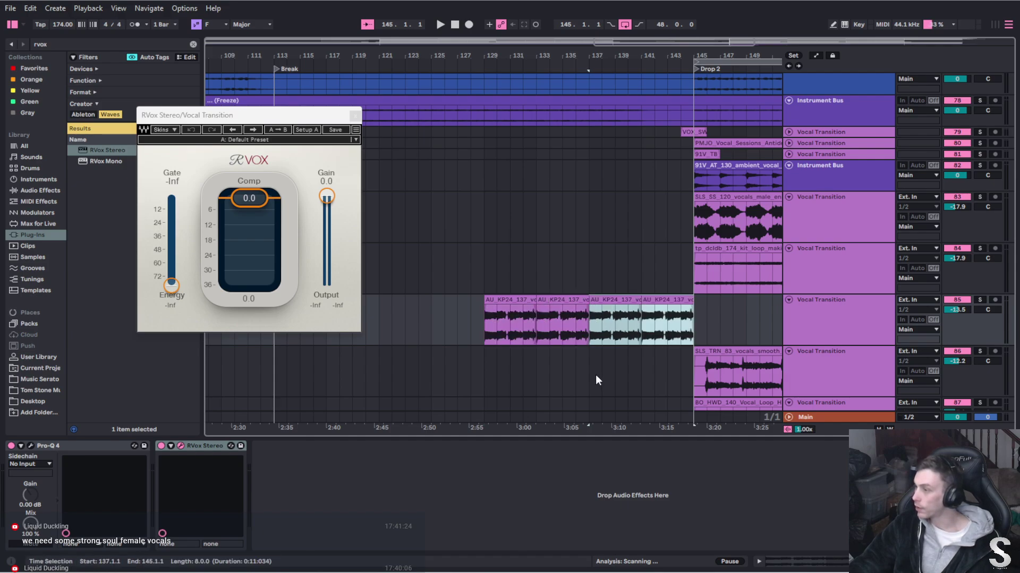
{"action": "left_click", "coordinate": [517, 299], "text": "shift"}
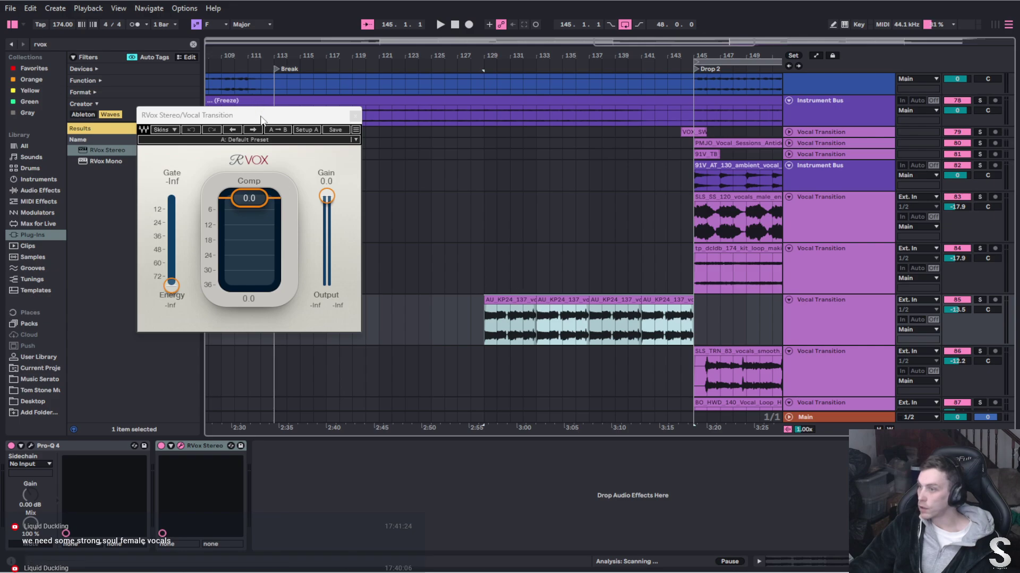
{"action": "left_click_drag", "start_coordinate": [260, 118], "coordinate": [716, 39]}
{"action": "left_click_drag", "start_coordinate": [497, 307], "coordinate": [287, 308]}
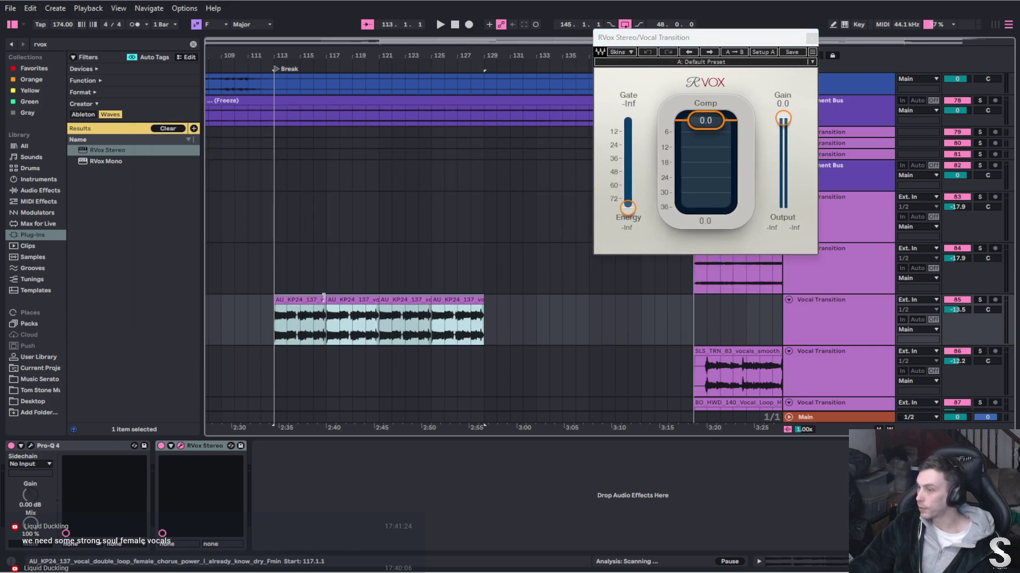
{"action": "key", "text": "ctrl+d"}
Select all eight AU_KP24 clips, loop bars 113 to 145, and start playback
{"action": "left_click", "coordinate": [292, 300]}
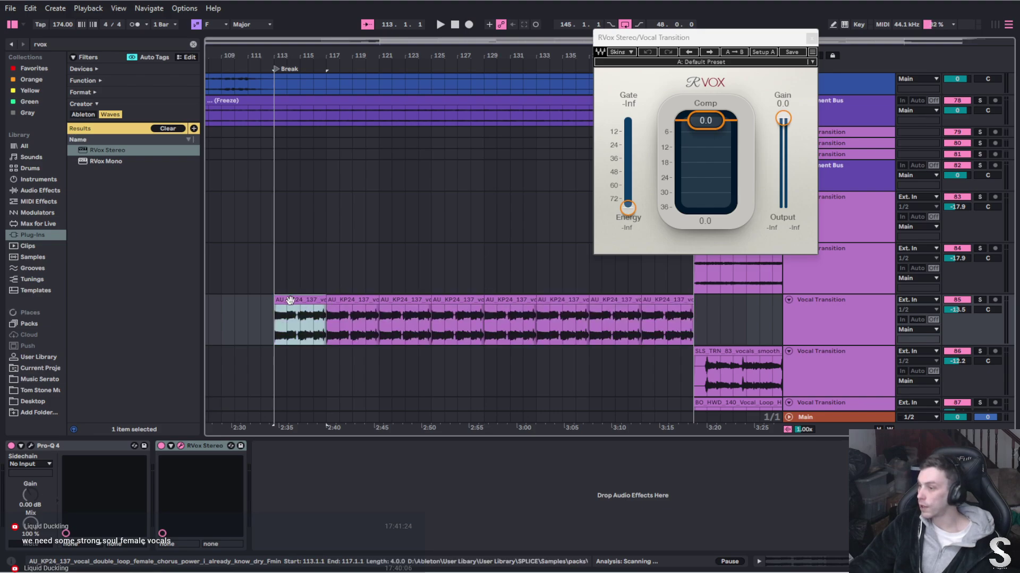
{"action": "left_click", "coordinate": [665, 298], "text": "shift"}
{"action": "key", "text": "ctrl+l"}
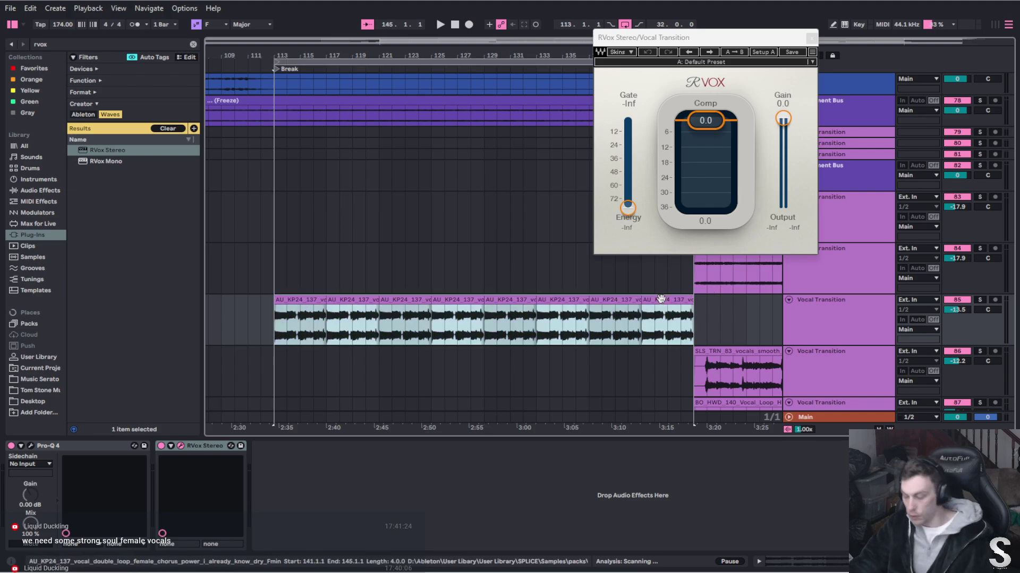
{"action": "key", "text": "space"}
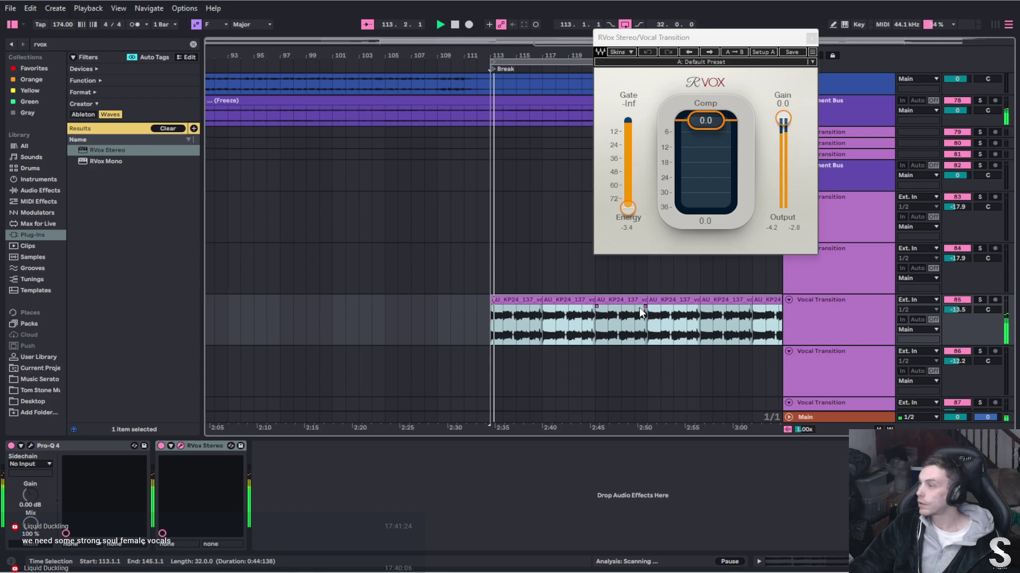
Set the RVox gate to -9.9 and compression to about -9.5 during playback, and close its window
{"action": "left_click_drag", "start_coordinate": [705, 121], "coordinate": [705, 139]}
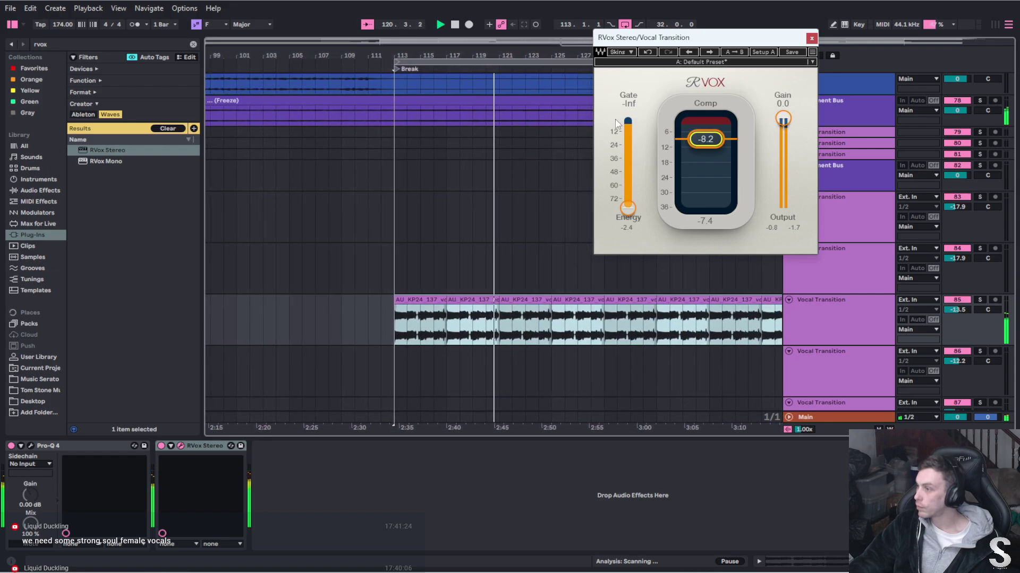
{"action": "left_click_drag", "start_coordinate": [636, 204], "coordinate": [628, 128]}
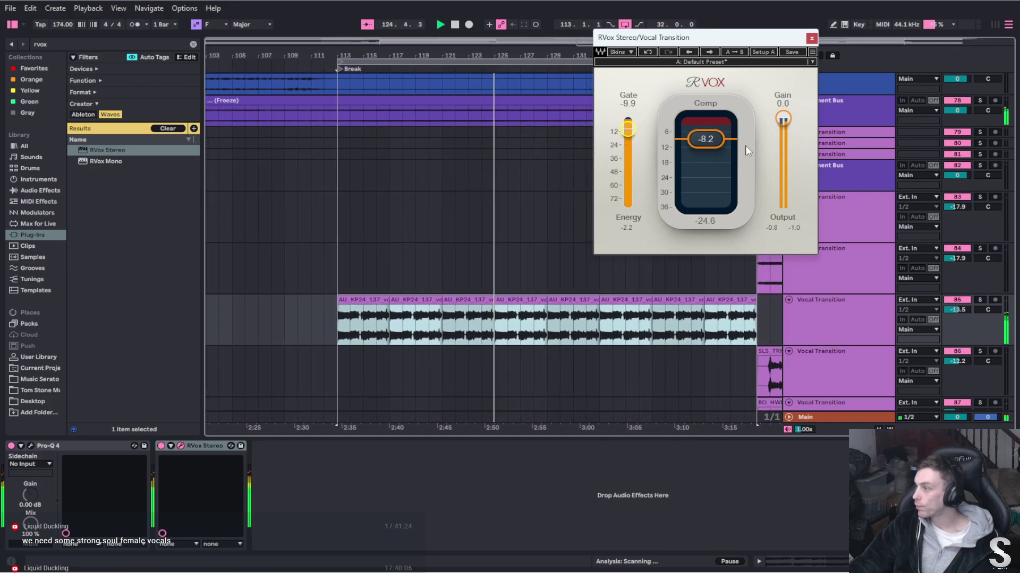
{"action": "mouse_move", "coordinate": [708, 146]}
{"action": "left_mouse_down"}
{"action": "mouse_move", "coordinate": [706, 195]}
{"action": "mouse_move", "coordinate": [705, 157]}
{"action": "left_mouse_up"}
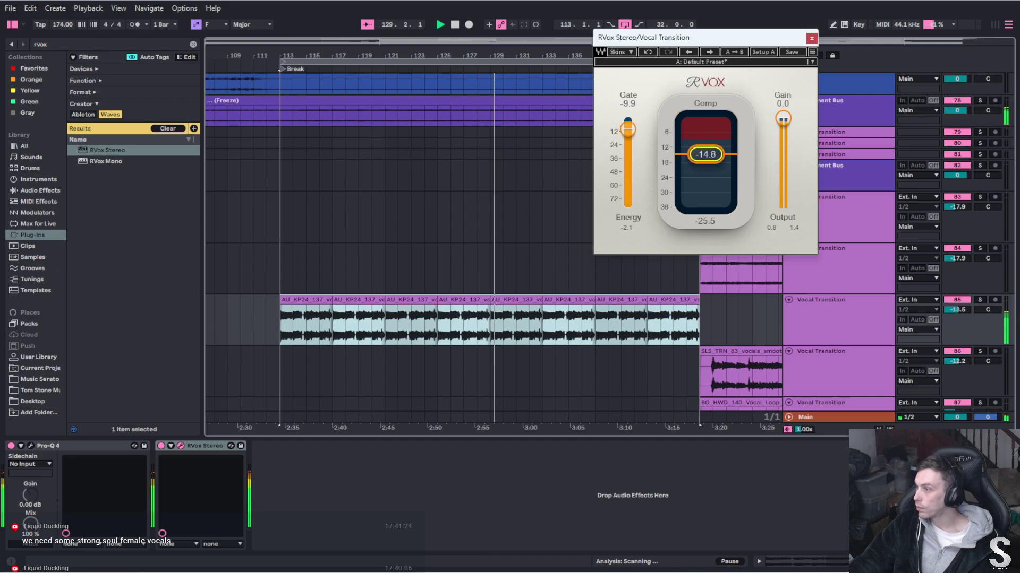
{"action": "left_click_drag", "start_coordinate": [706, 152], "coordinate": [705, 141]}
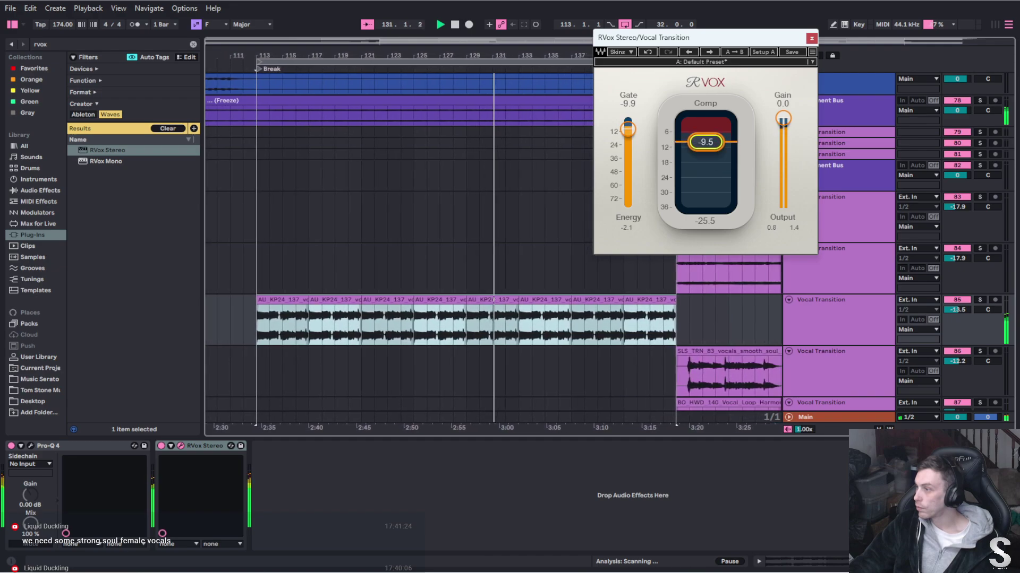
{"action": "left_click", "coordinate": [812, 37]}
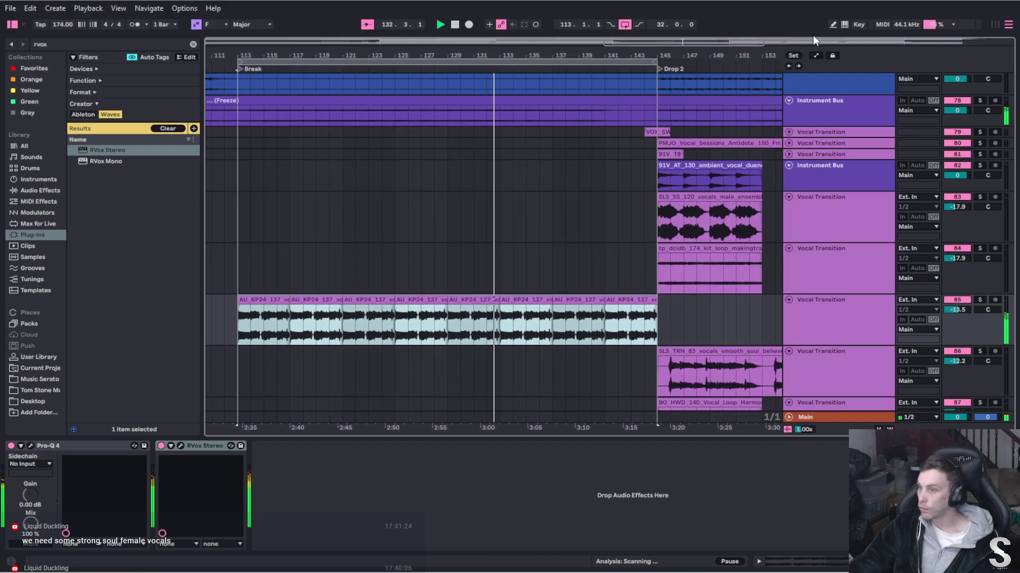
Search for "cla" among the Waves plug-ins and add CLA Vocals Stereo after RVox on the AU_KP24 track
{"action": "left_click", "coordinate": [169, 129]}
{"action": "left_click", "coordinate": [65, 43]}
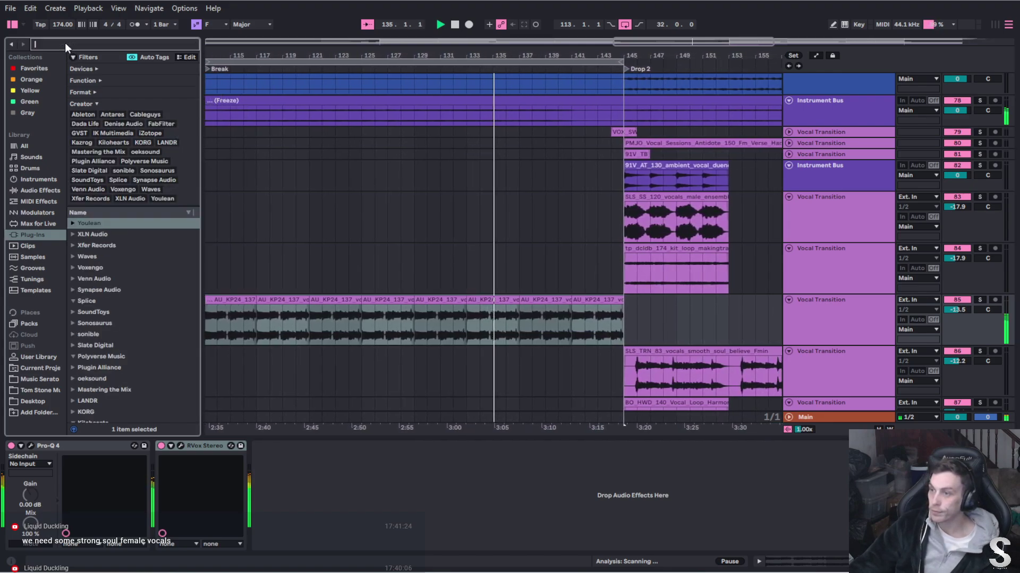
{"action": "type", "text": "cla"}
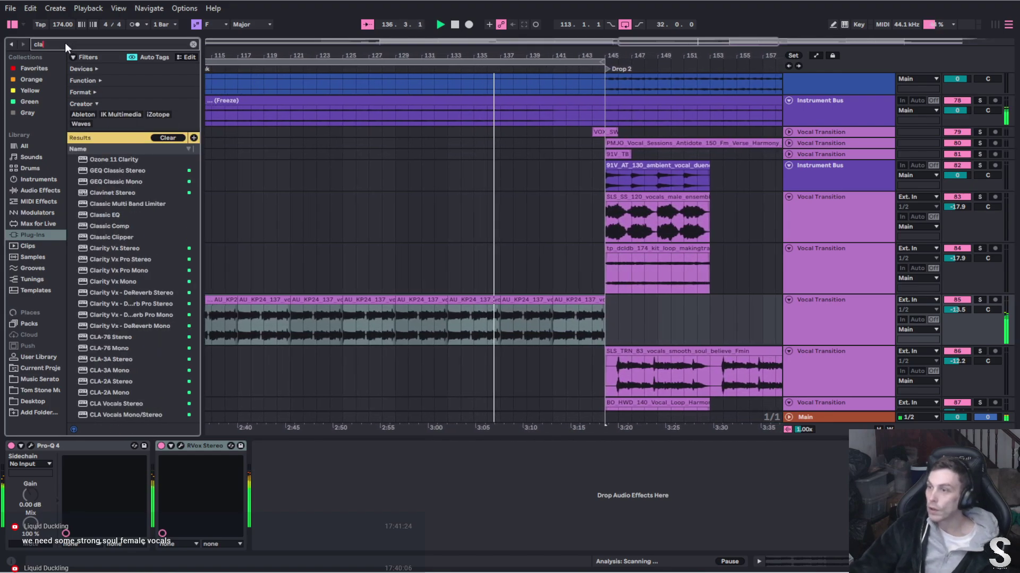
{"action": "left_click", "coordinate": [80, 123]}
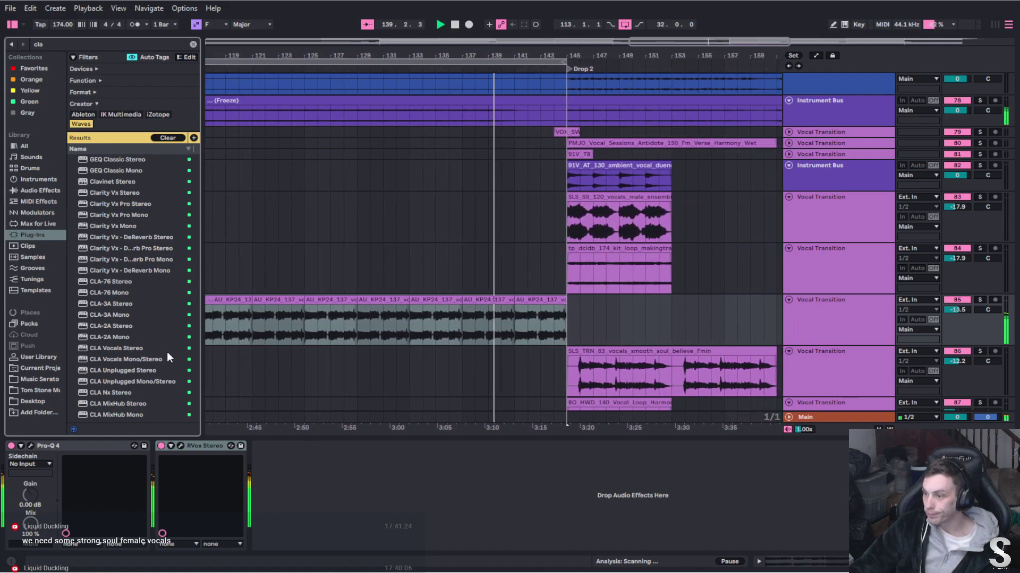
{"action": "left_click_drag", "start_coordinate": [116, 349], "coordinate": [283, 497]}
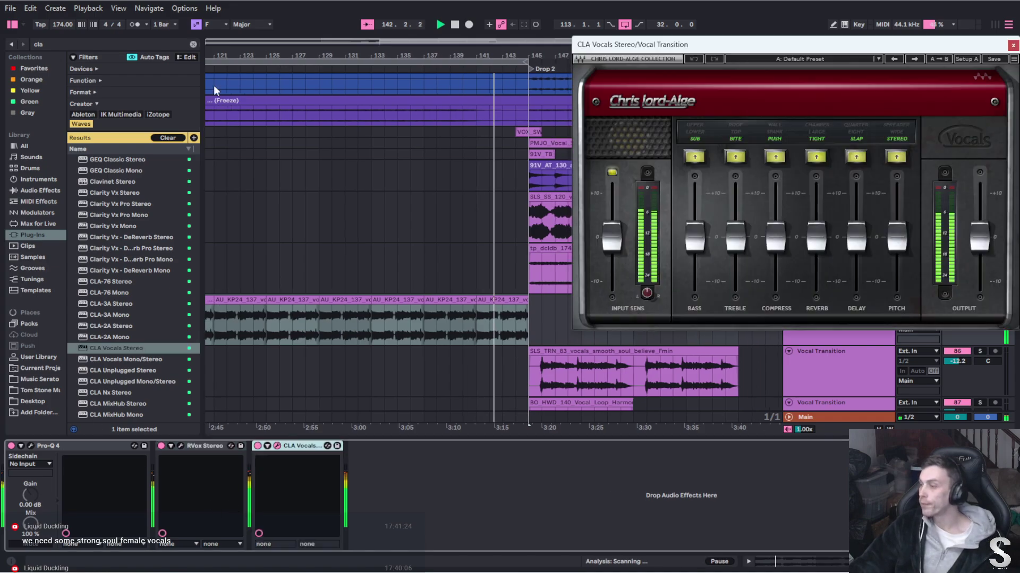
{"action": "left_click_drag", "start_coordinate": [761, 41], "coordinate": [424, 52]}
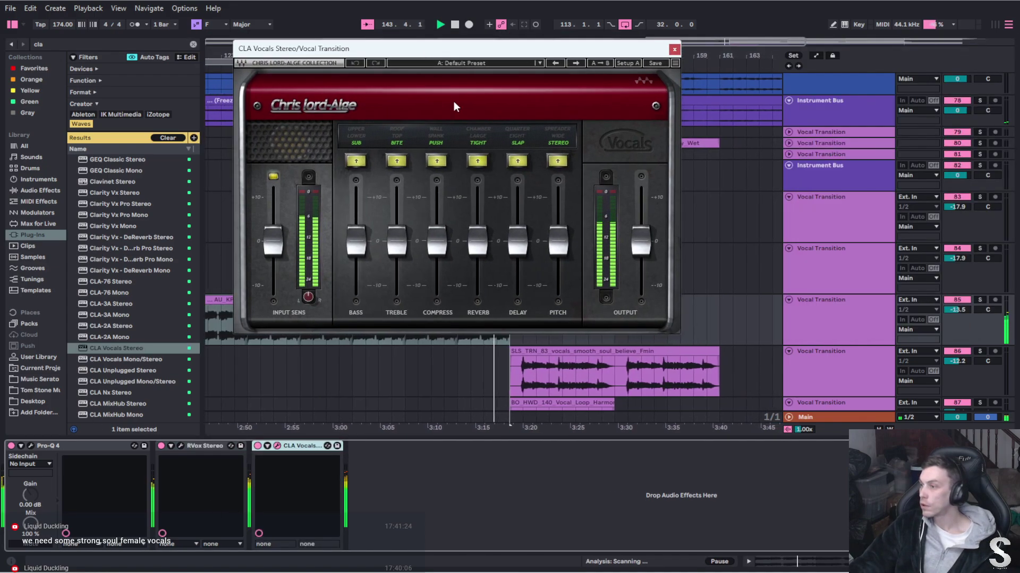
Lower the CLA Vocals bass to about -4.4, and raise treble and compression slightly
{"action": "left_click_drag", "start_coordinate": [355, 241], "coordinate": [356, 264]}
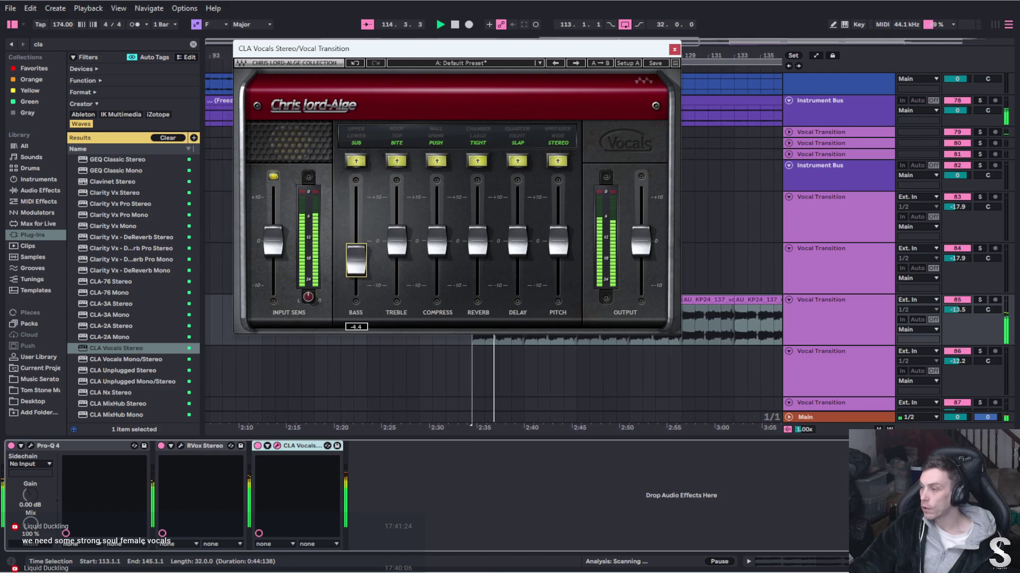
{"action": "mouse_move", "coordinate": [397, 231]}
{"action": "left_mouse_down"}
{"action": "mouse_move", "coordinate": [396, 204]}
{"action": "mouse_move", "coordinate": [396, 226]}
{"action": "left_mouse_up"}
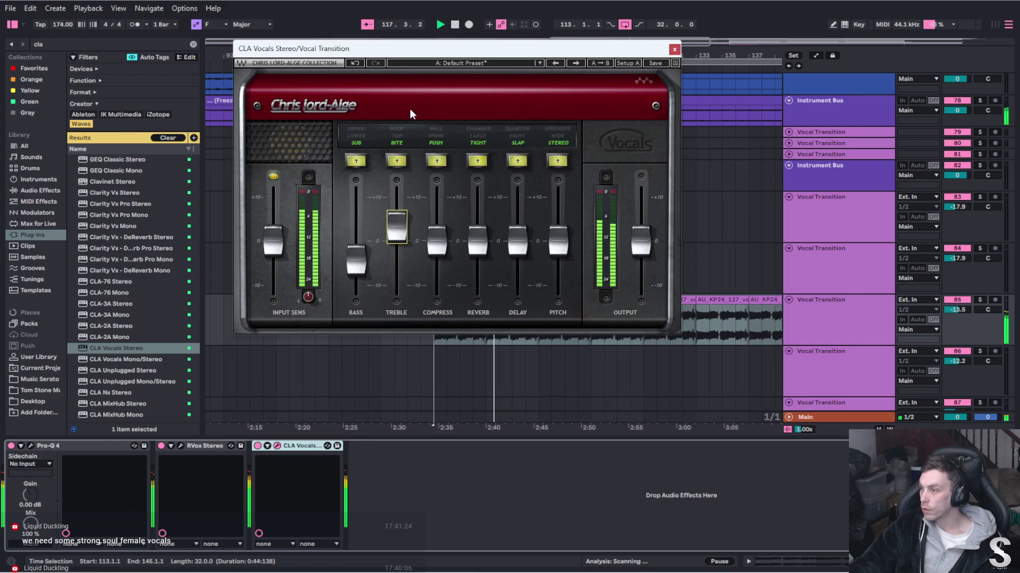
{"action": "left_click_drag", "start_coordinate": [437, 239], "coordinate": [437, 229]}
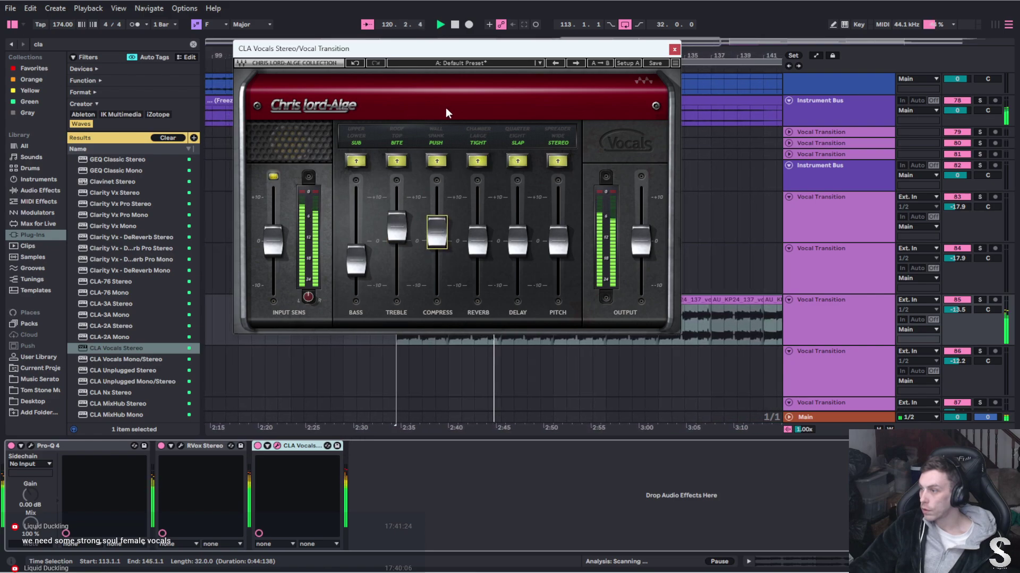
Switch the CLA Vocals reverb to Large and the delay to Eight, and raise both levels
{"action": "left_click", "coordinate": [479, 129]}
{"action": "left_click_drag", "start_coordinate": [477, 242], "coordinate": [478, 226]}
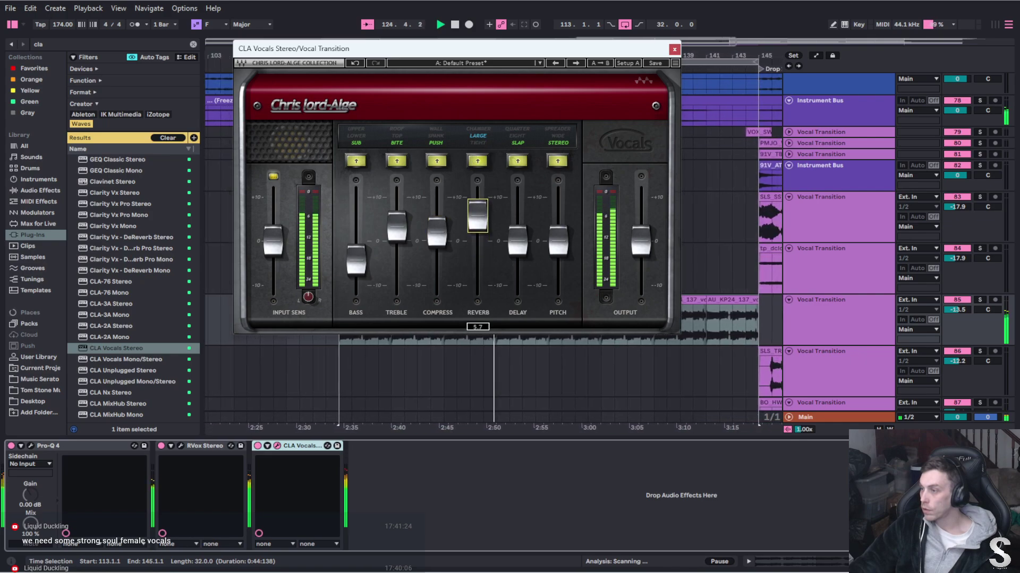
{"action": "left_click_drag", "start_coordinate": [477, 213], "coordinate": [477, 208]}
{"action": "left_click", "coordinate": [518, 128]}
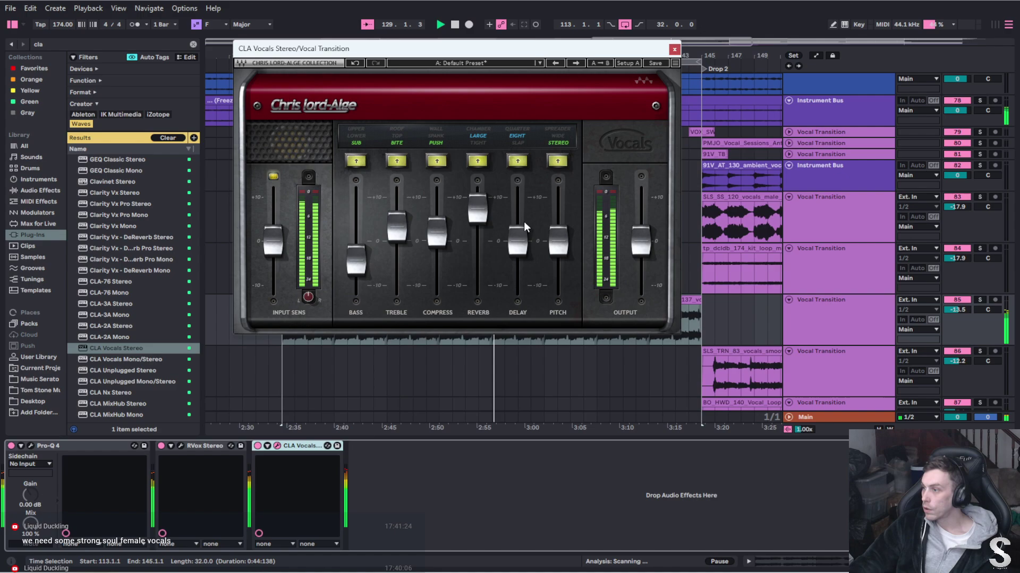
{"action": "left_click_drag", "start_coordinate": [518, 241], "coordinate": [558, 221]}
Set the CLA Vocals pitch effect to Wide at about 6.2, and lower the output slightly
{"action": "left_click", "coordinate": [557, 136]}
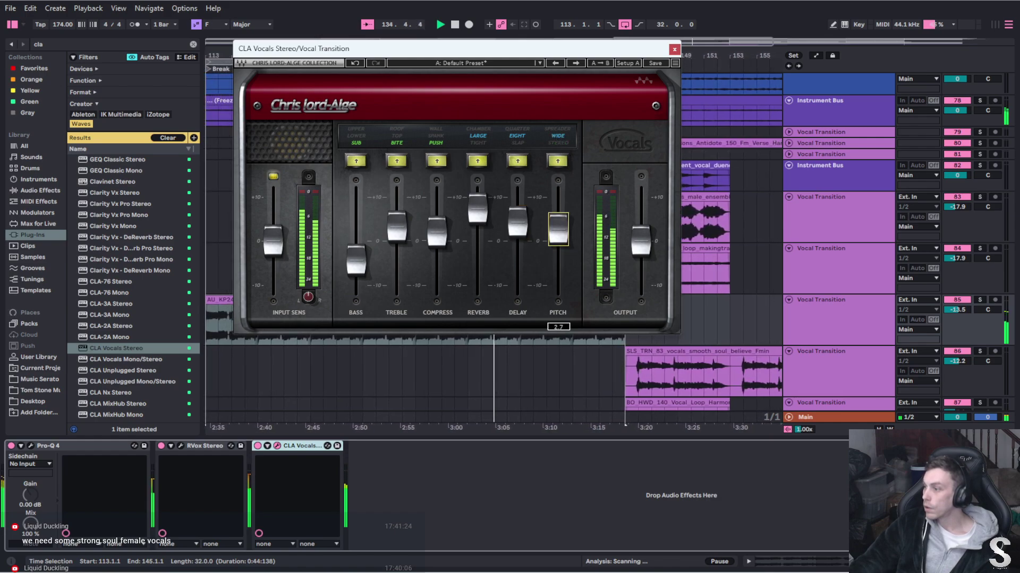
{"action": "left_click", "coordinate": [477, 208]}
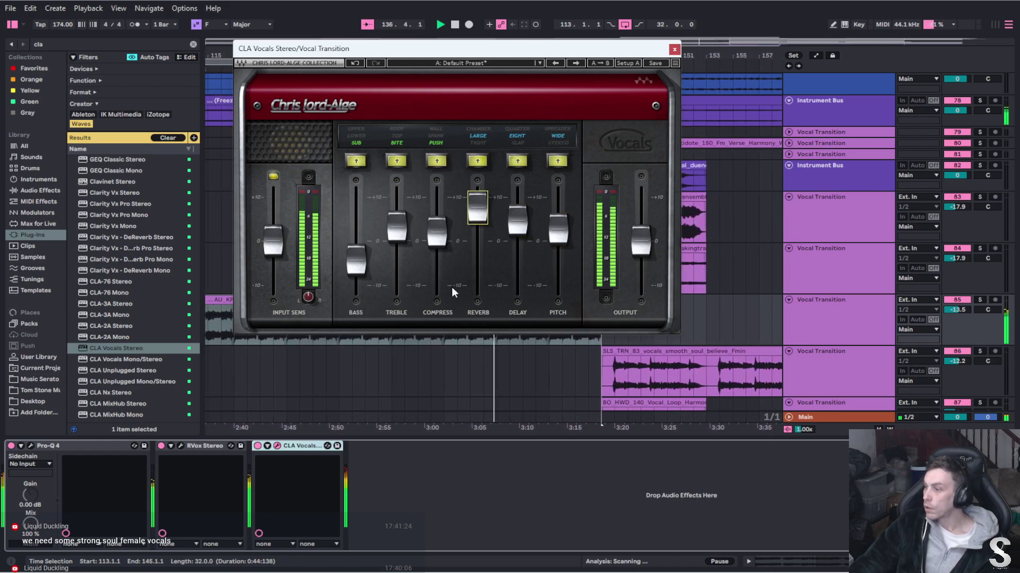
{"action": "left_click", "coordinate": [641, 242]}
{"action": "left_click_drag", "start_coordinate": [640, 242], "coordinate": [640, 248]}
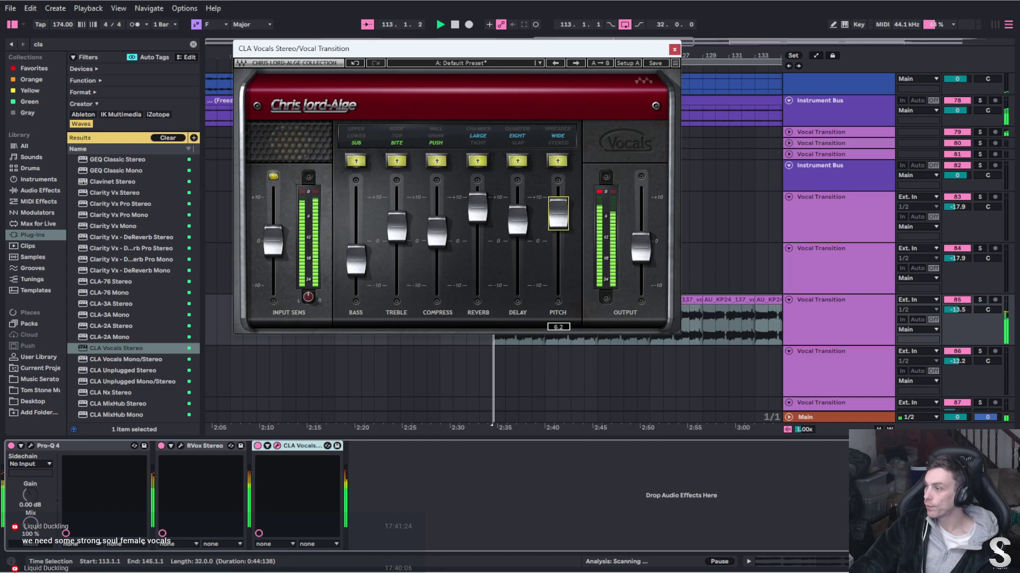
Reset the CLA Vocals pitch level to its default, lower the output to -4.4 and close the plug-in window
{"action": "mouse_move", "coordinate": [558, 231]}
{"action": "left_mouse_down"}
{"action": "mouse_move", "coordinate": [559, 200]}
{"action": "mouse_move", "coordinate": [557, 287]}
{"action": "mouse_move", "coordinate": [557, 243]}
{"action": "left_mouse_up"}
{"action": "double_click", "coordinate": [558, 247]}
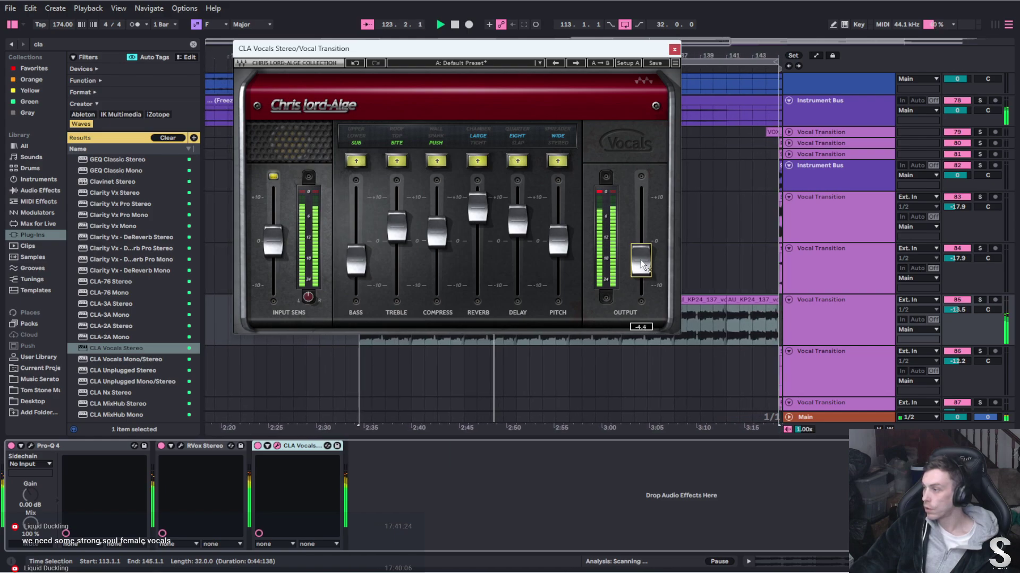
{"action": "left_click", "coordinate": [674, 49]}
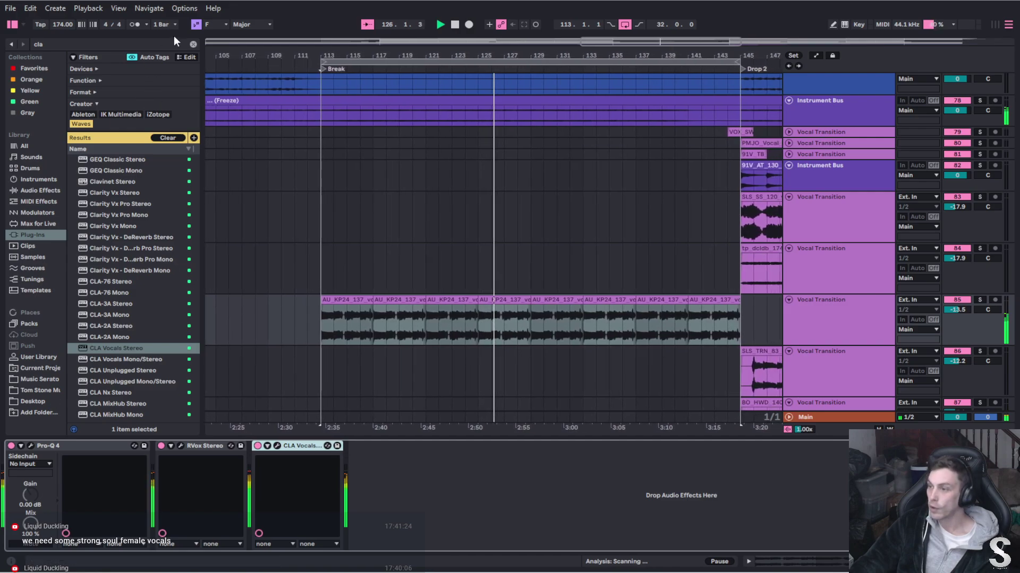
Clear the "cla" search, check Denise Audio as creator, and list the Polyverse Music plug-ins instead
{"action": "left_click", "coordinate": [194, 44]}
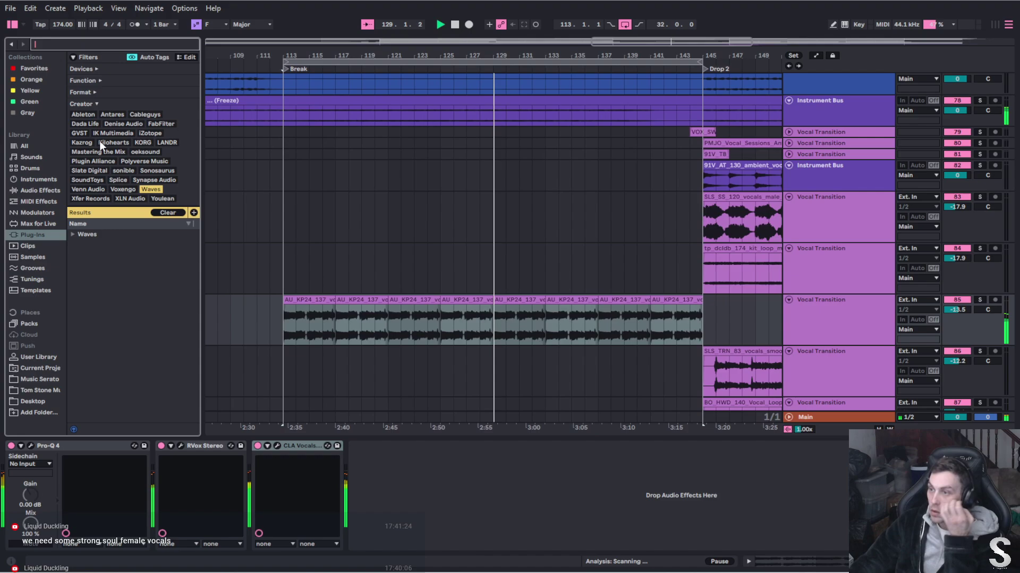
{"action": "left_click", "coordinate": [115, 123]}
{"action": "left_click", "coordinate": [74, 235]}
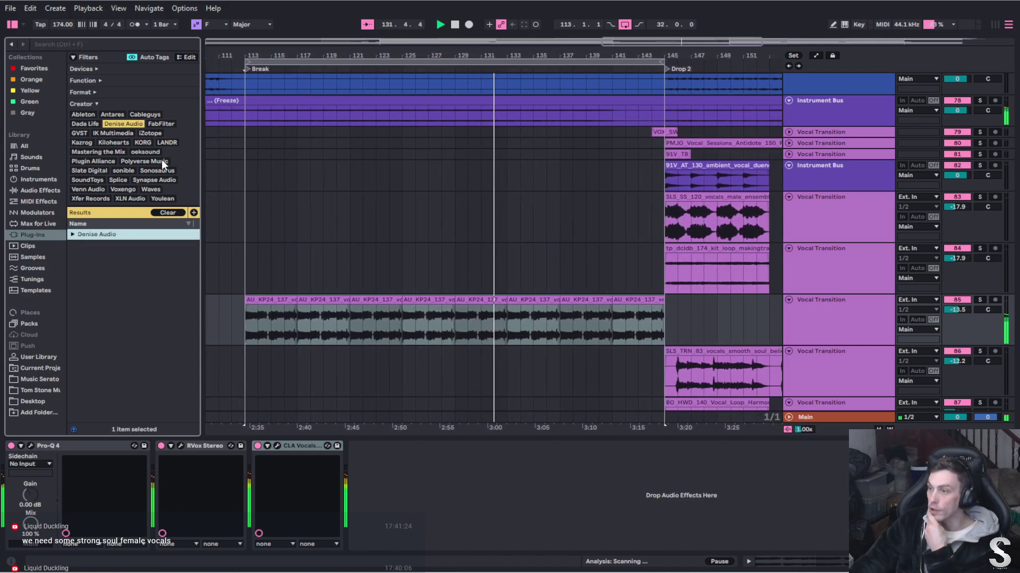
{"action": "left_click", "coordinate": [155, 159]}
{"action": "left_click", "coordinate": [73, 234]}
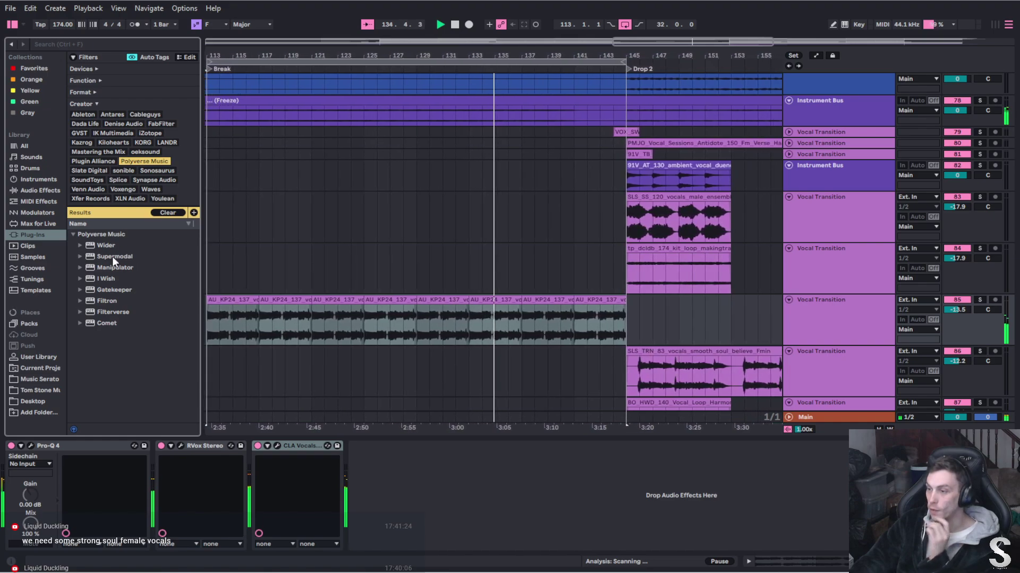
Try Supermodal after CLA Vocals on the AU_KP24 vocal track
{"action": "left_click_drag", "start_coordinate": [112, 257], "coordinate": [406, 515]}
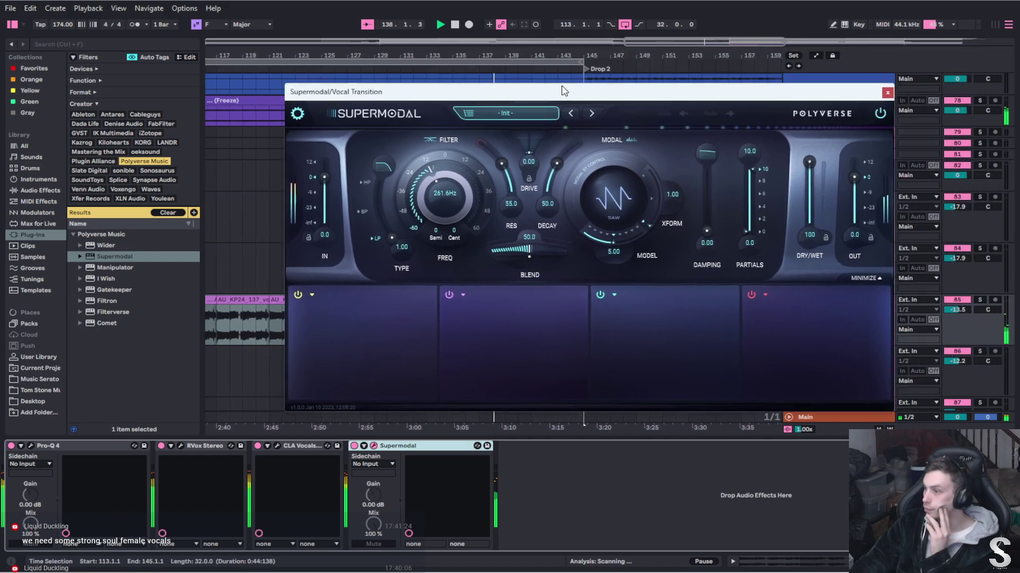
{"action": "left_click_drag", "start_coordinate": [564, 91], "coordinate": [492, 71]}
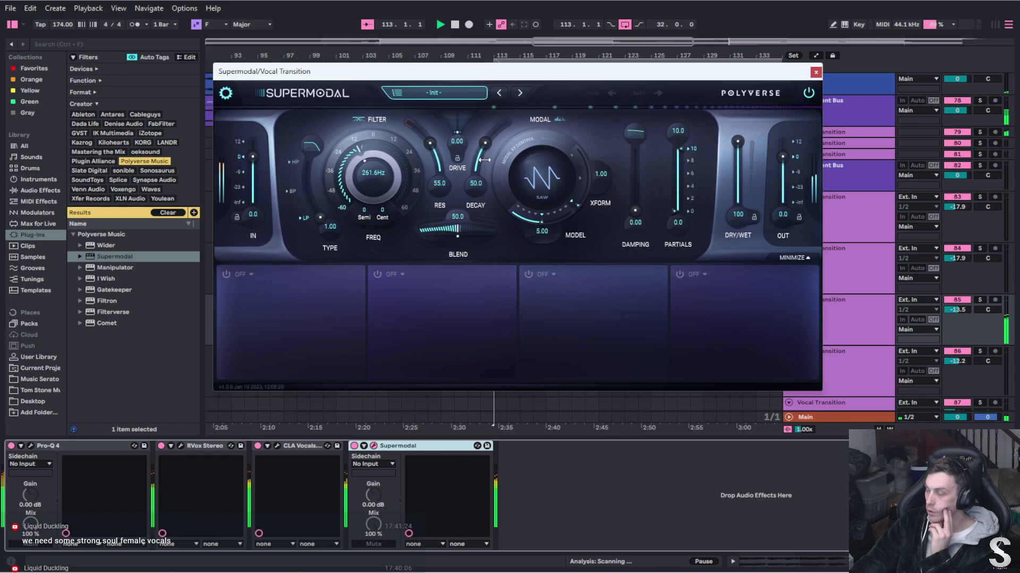
{"action": "left_click", "coordinate": [814, 72]}
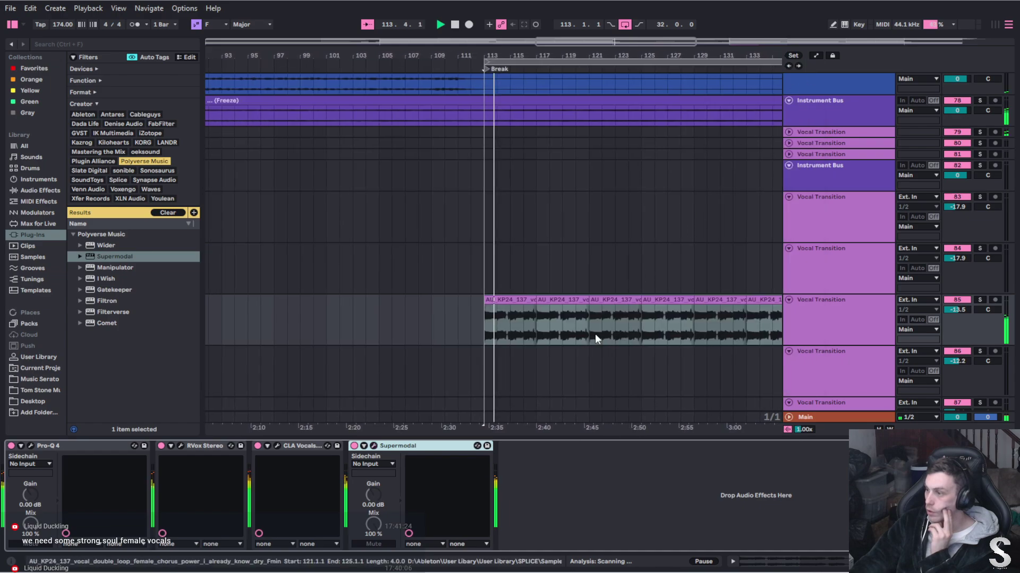
Audition Supermodal presets from Chorus to Oceanic, raise the model to about 6.72, and remove Supermodal from the track
{"action": "left_click", "coordinate": [373, 445]}
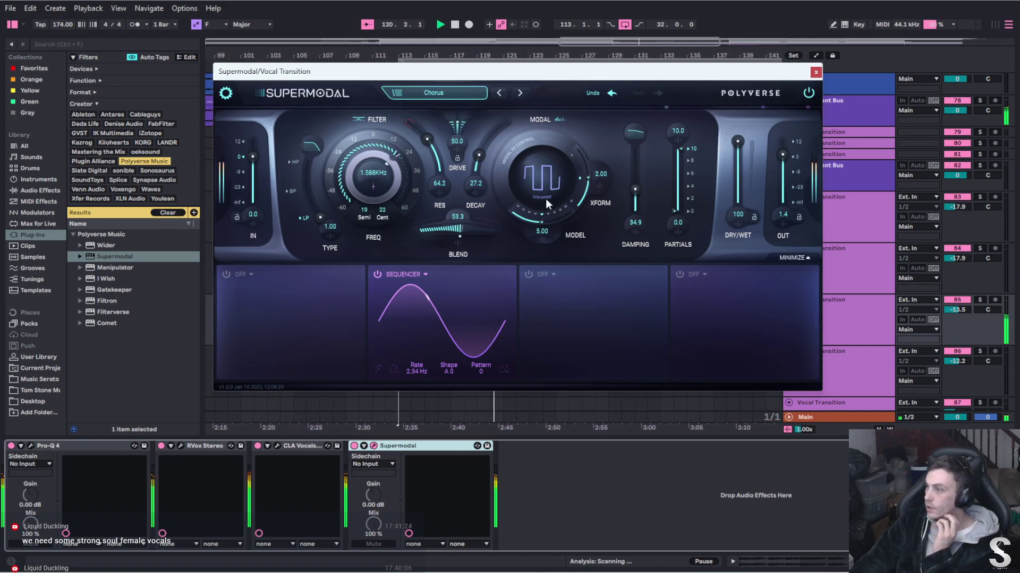
{"action": "left_click", "coordinate": [546, 174]}
{"action": "left_click", "coordinate": [521, 92]}
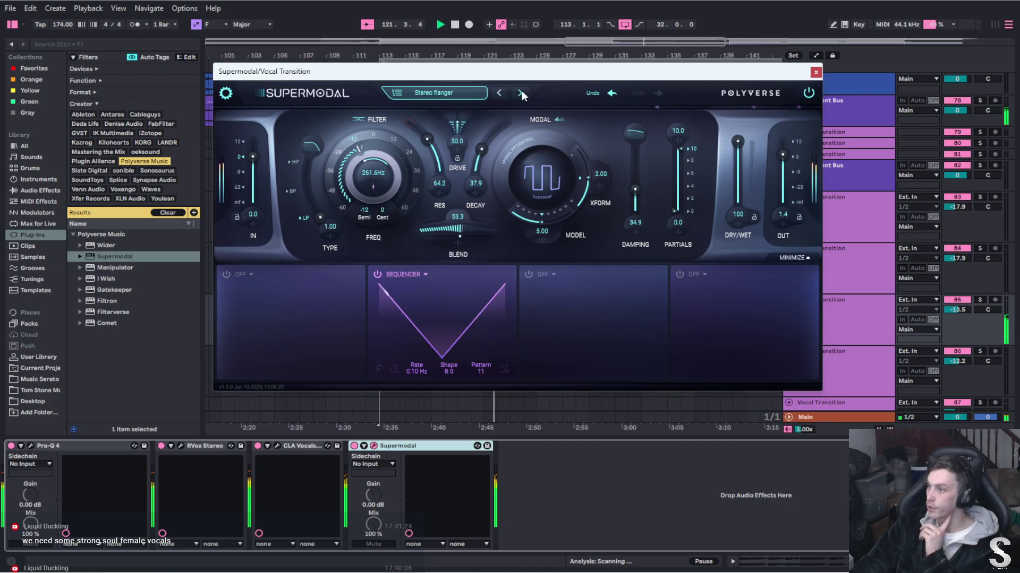
{"action": "left_click", "coordinate": [520, 92]}
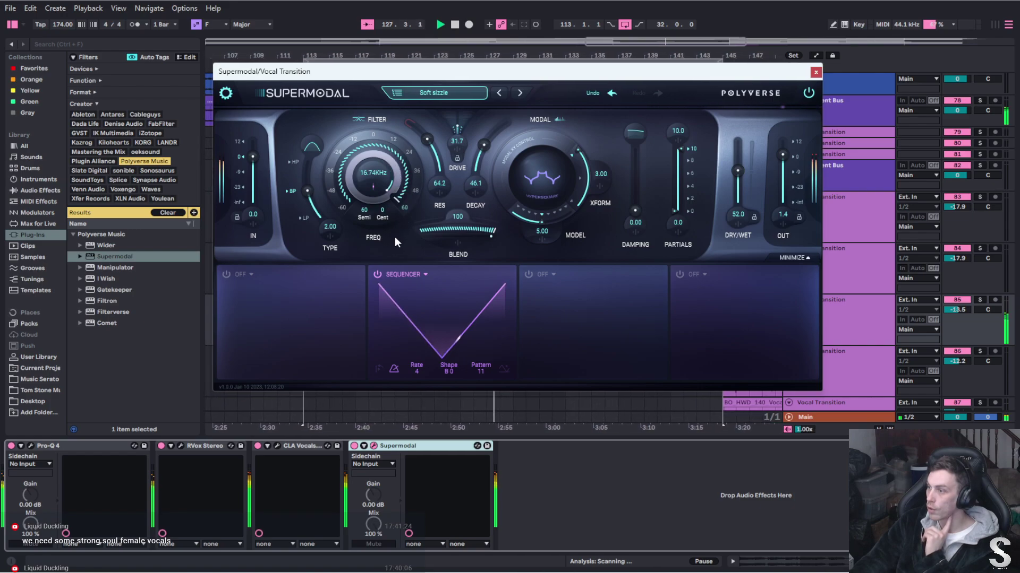
{"action": "left_click", "coordinate": [520, 93]}
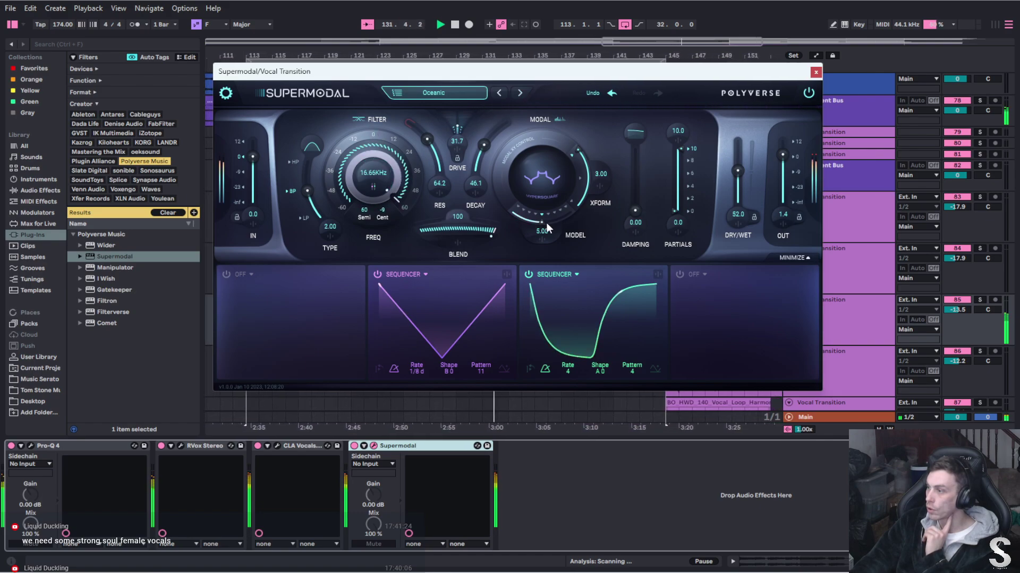
{"action": "left_click_drag", "start_coordinate": [546, 222], "coordinate": [582, 180]}
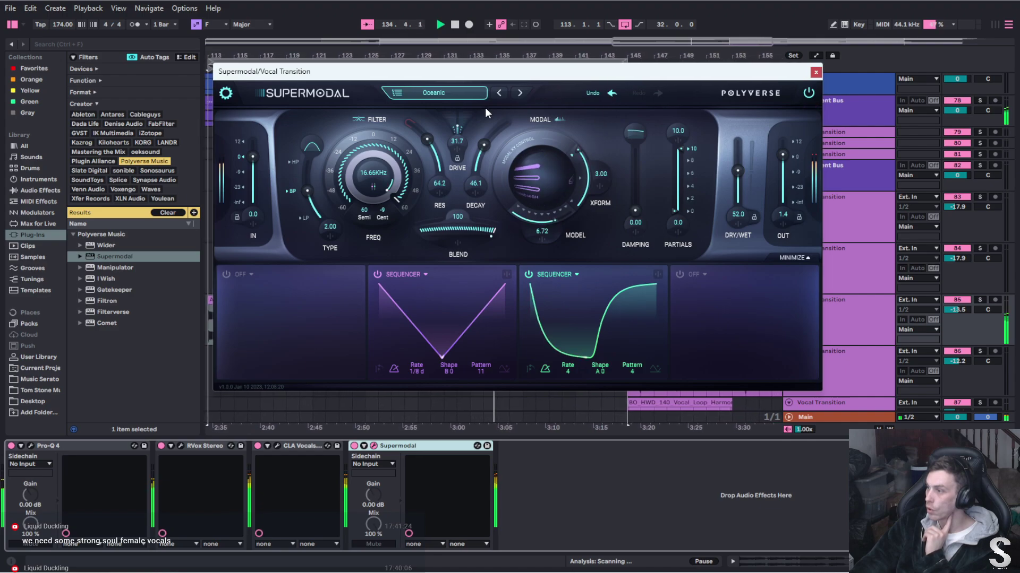
{"action": "key", "text": "ctrl+alt+p"}
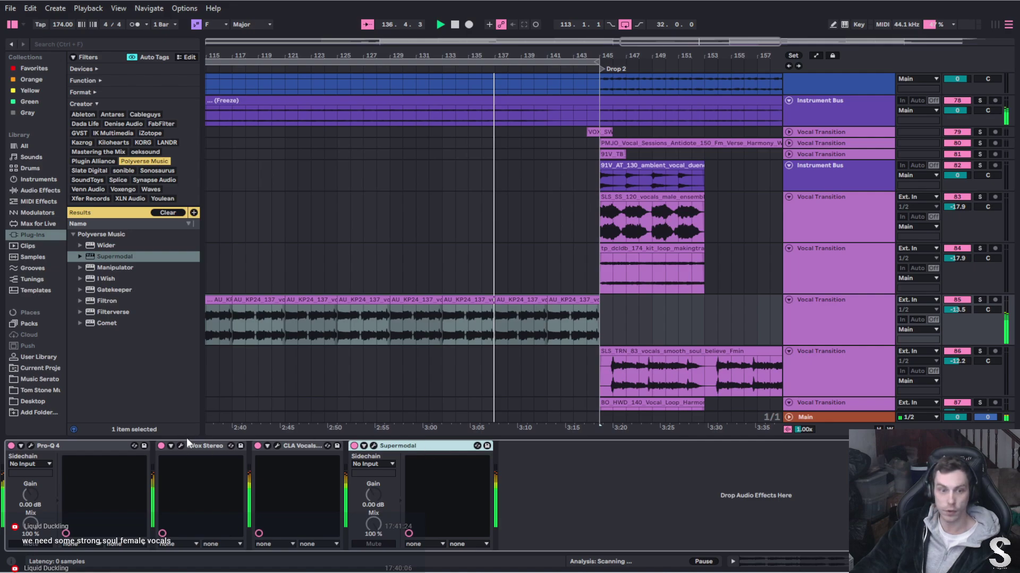
{"action": "key", "text": "Delete"}
Try Manipulator after CLA Vocals on the AU_KP24 track, stepping through its presets to Barry
{"action": "mouse_move", "coordinate": [123, 268]}
{"action": "left_mouse_down"}
{"action": "mouse_move", "coordinate": [372, 505]}
{"action": "mouse_move", "coordinate": [433, 508]}
{"action": "mouse_move", "coordinate": [426, 500]}
{"action": "left_mouse_up"}
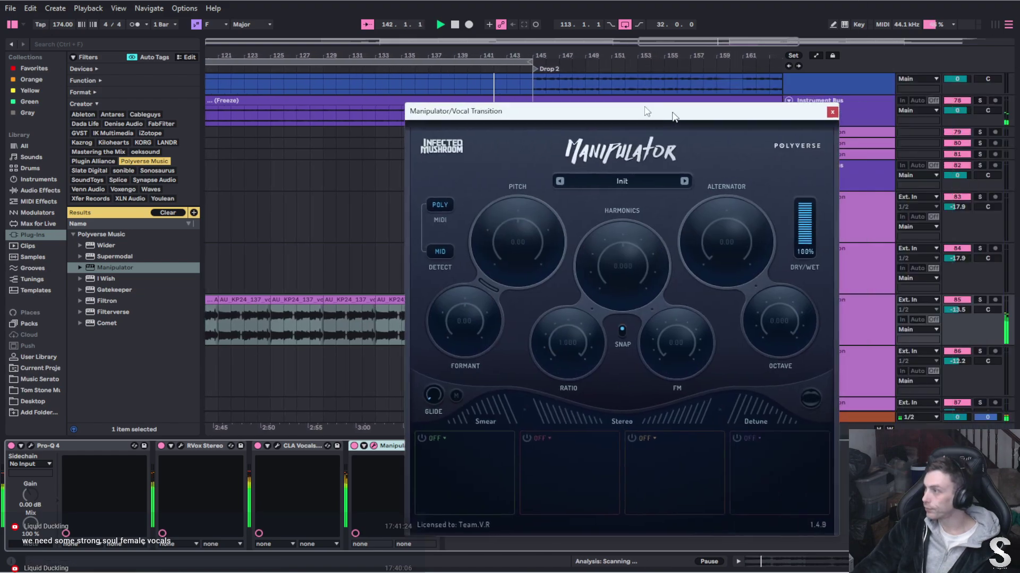
{"action": "left_click_drag", "start_coordinate": [673, 116], "coordinate": [628, 47]}
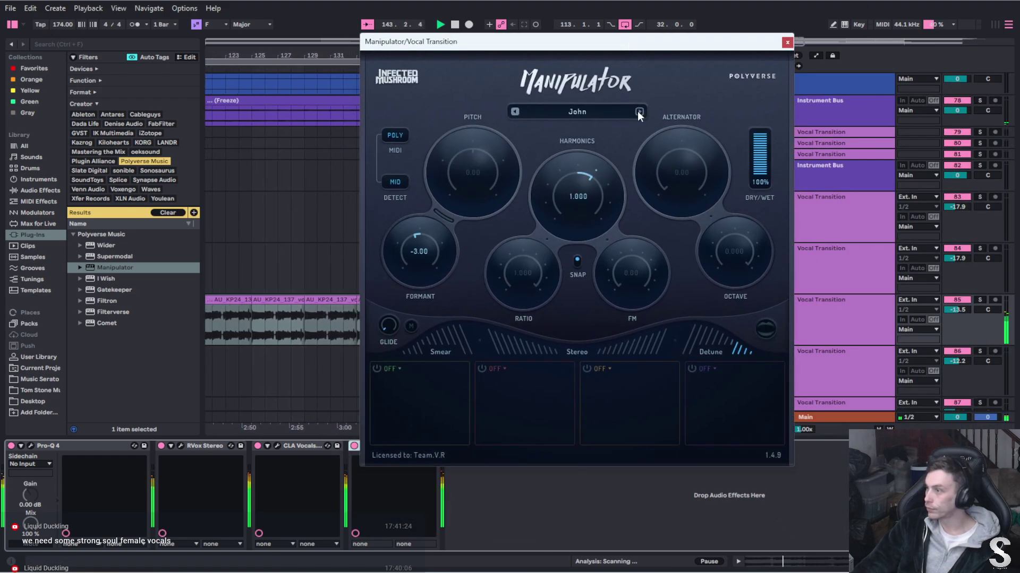
{"action": "left_click", "coordinate": [638, 112]}
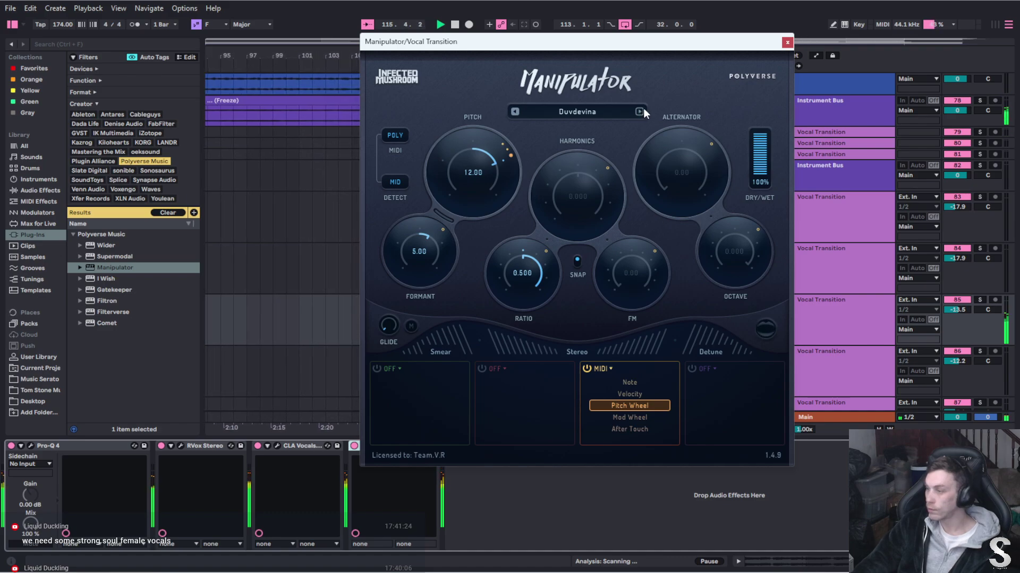
{"action": "left_click", "coordinate": [639, 112]}
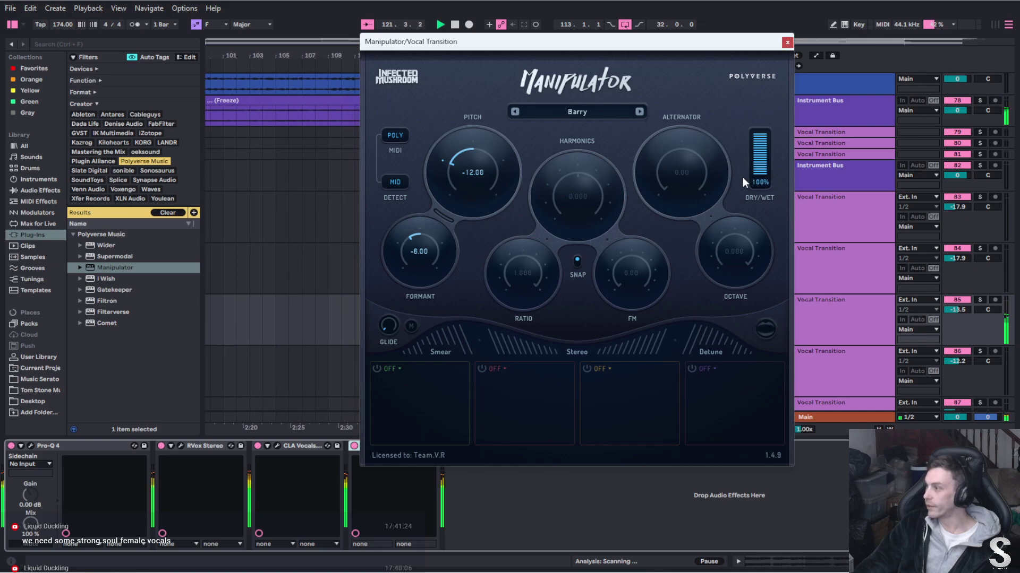
{"action": "left_click", "coordinate": [788, 43]}
Duplicate the AU_KP24 vocal track and remove Manipulator from the original
{"action": "left_click", "coordinate": [812, 332]}
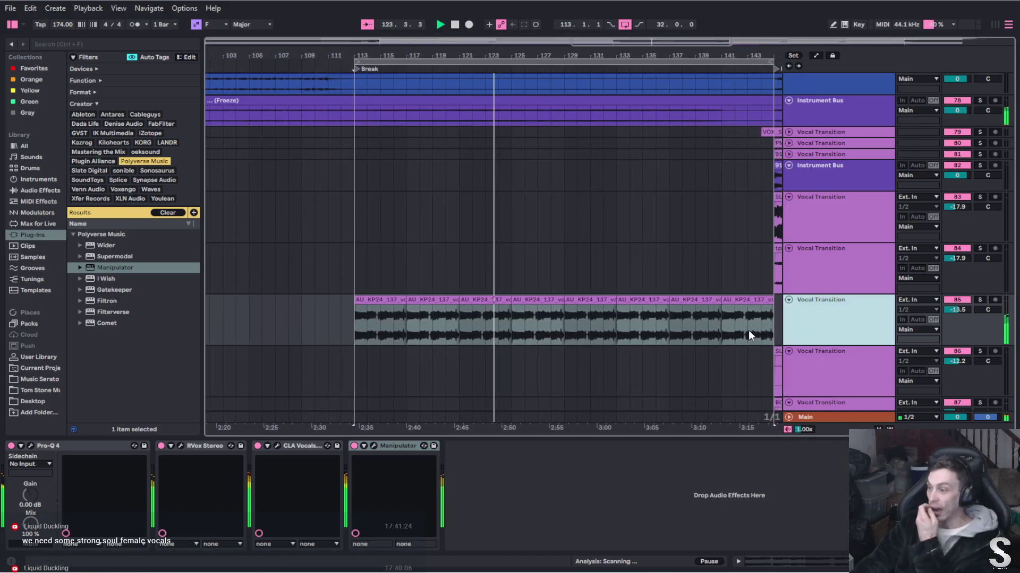
{"action": "key", "text": "ctrl+d"}
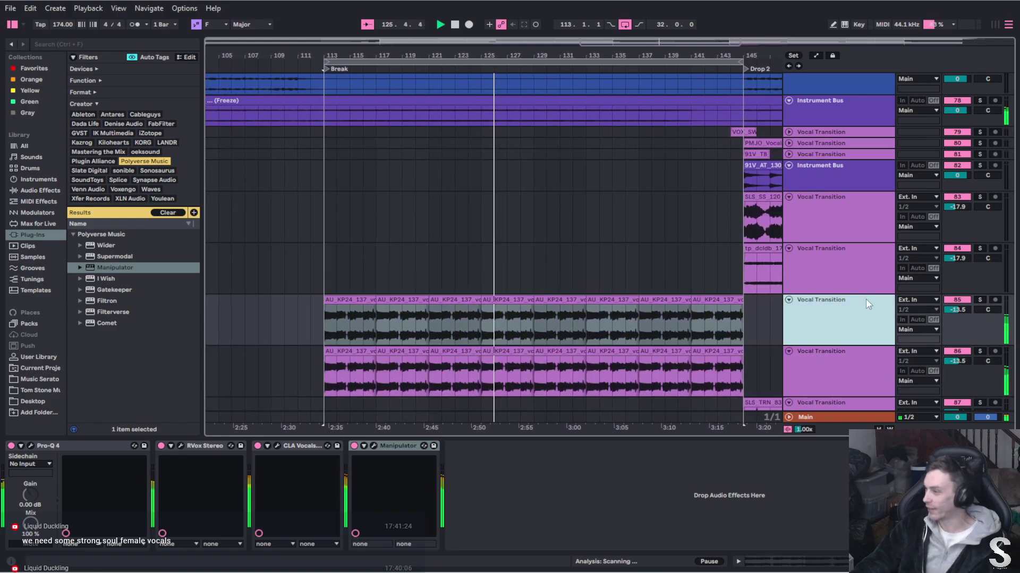
{"action": "left_click", "coordinate": [391, 444]}
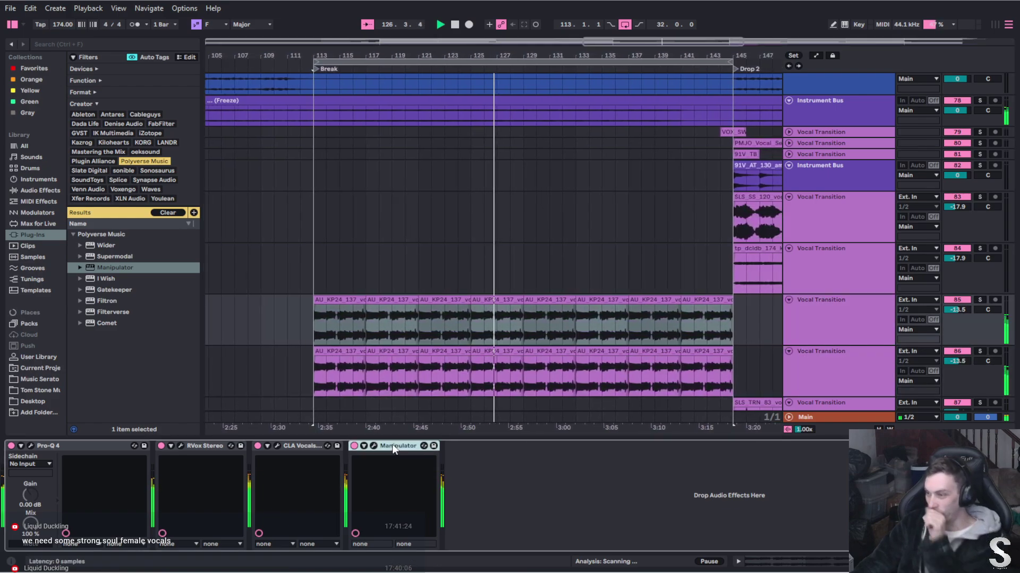
{"action": "key", "text": "Delete"}
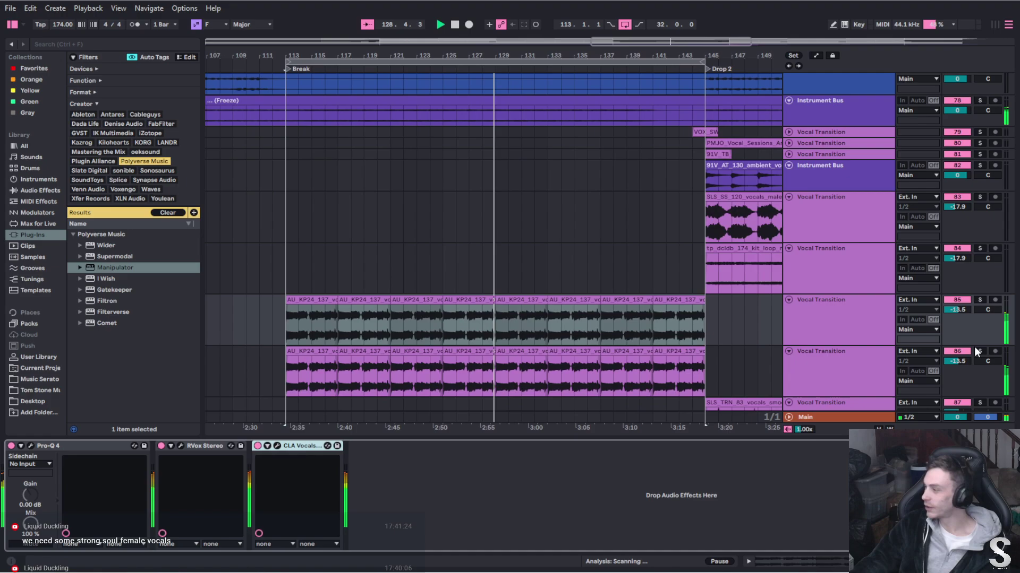
Raise the duplicated vocal track's volume to -10.9 and add Comet to the original AU_KP24 track
{"action": "left_click_drag", "start_coordinate": [957, 361], "coordinate": [957, 352]}
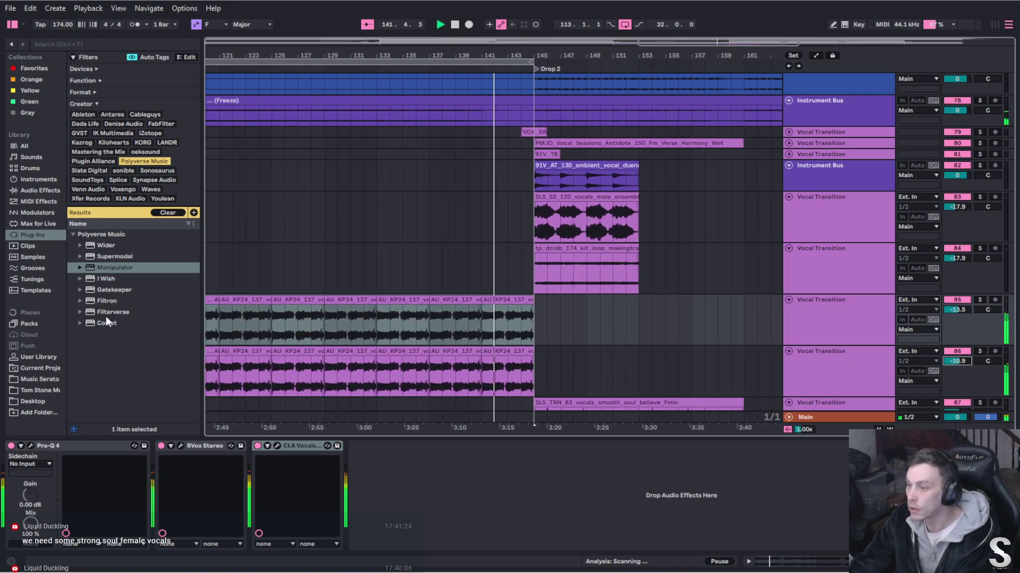
{"action": "left_click_drag", "start_coordinate": [107, 322], "coordinate": [843, 326]}
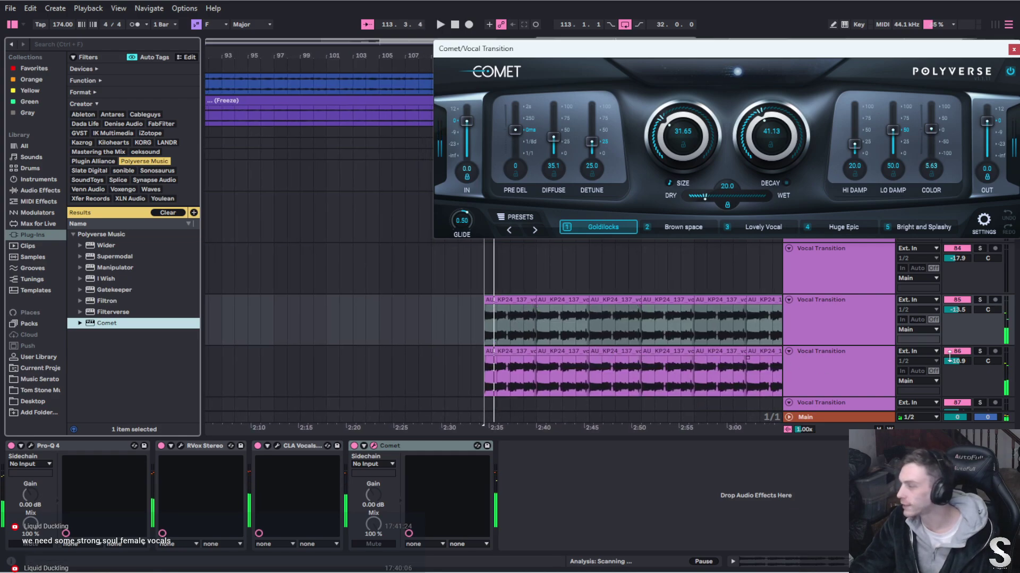
Solo the duplicated AU_KP24 vocal track and select it to show its effects
{"action": "left_click", "coordinate": [980, 351]}
{"action": "left_click", "coordinate": [355, 390]}
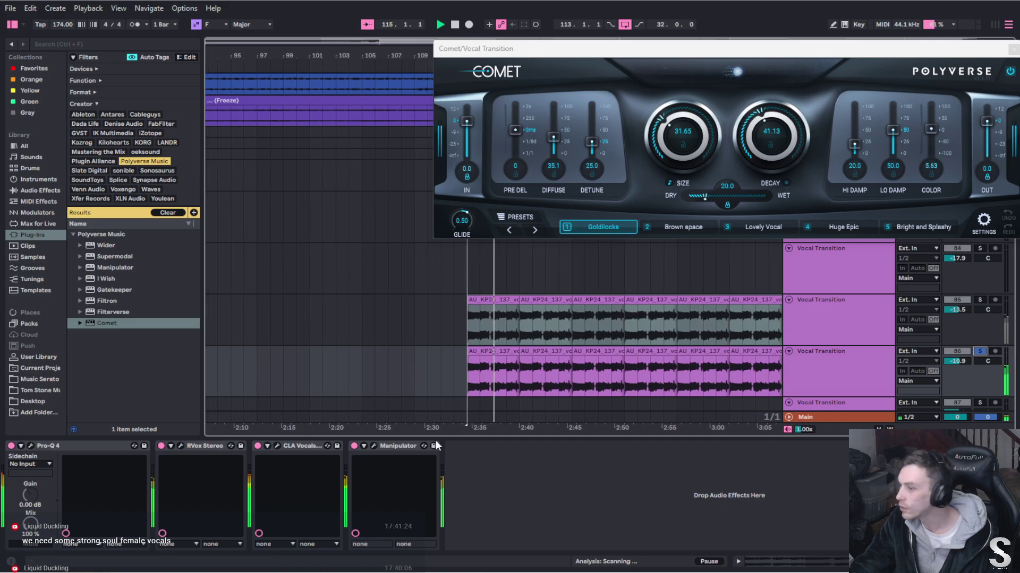
{"action": "left_click", "coordinate": [845, 372]}
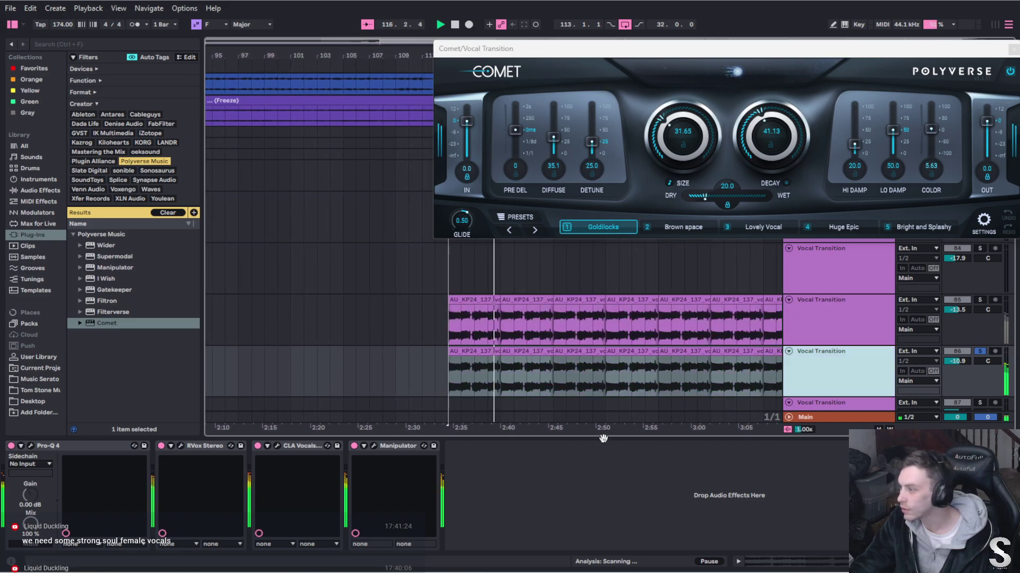
Lower the Manipulator dry/wet to 81% on the duplicated vocal track, and remove Manipulator from it
{"action": "left_click", "coordinate": [372, 446]}
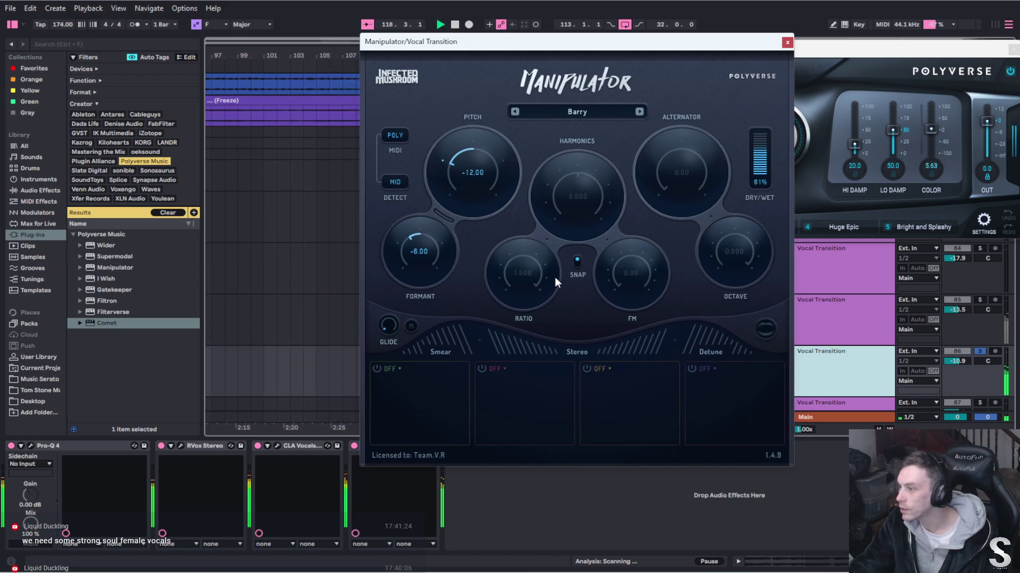
{"action": "left_click", "coordinate": [787, 43]}
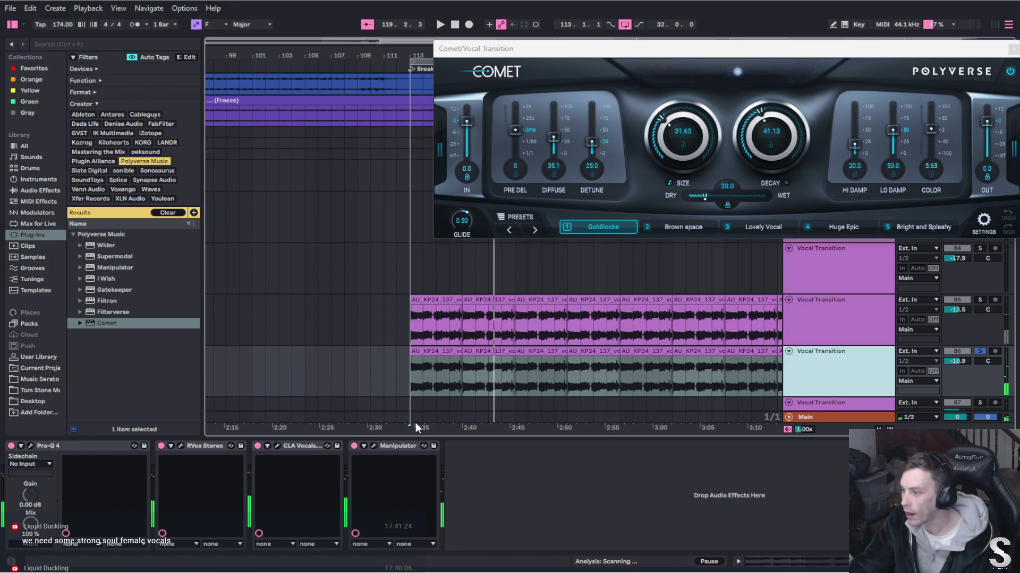
{"action": "left_click", "coordinate": [387, 446]}
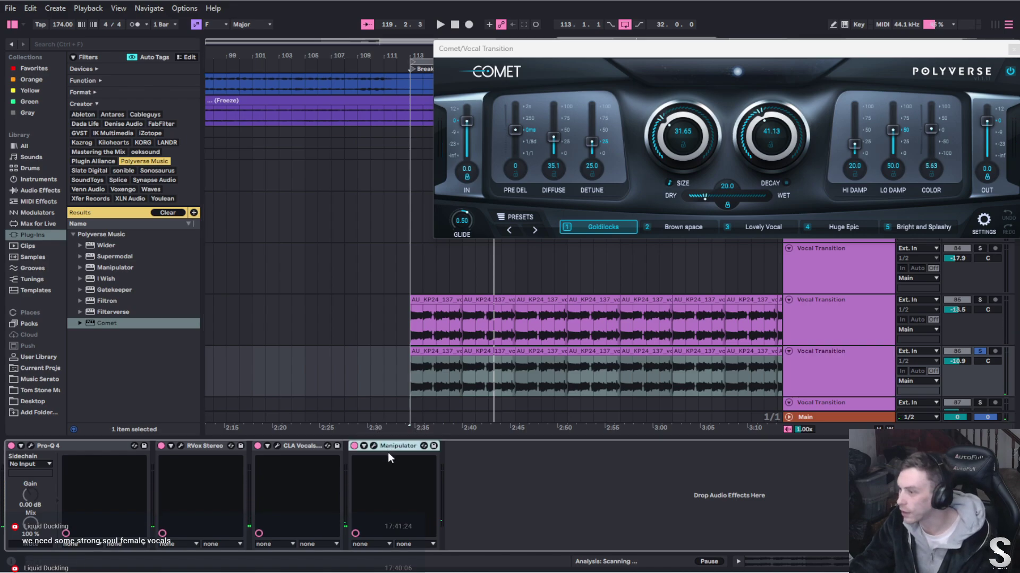
{"action": "key", "text": "Delete"}
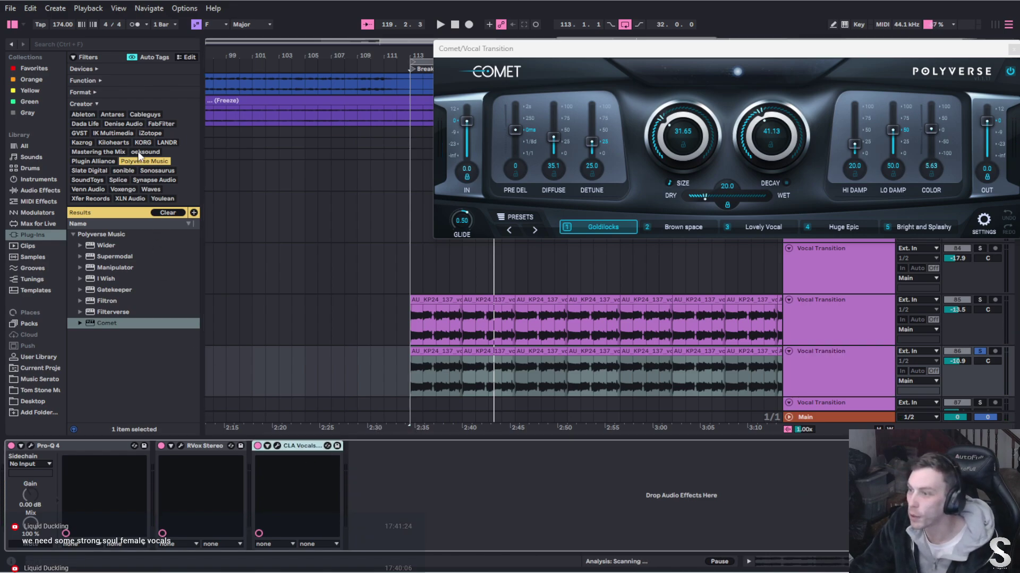
List the SoundToys plug-ins and look through them for an effect for the duplicated vocal
{"action": "left_click", "coordinate": [94, 180]}
{"action": "left_click", "coordinate": [75, 235]}
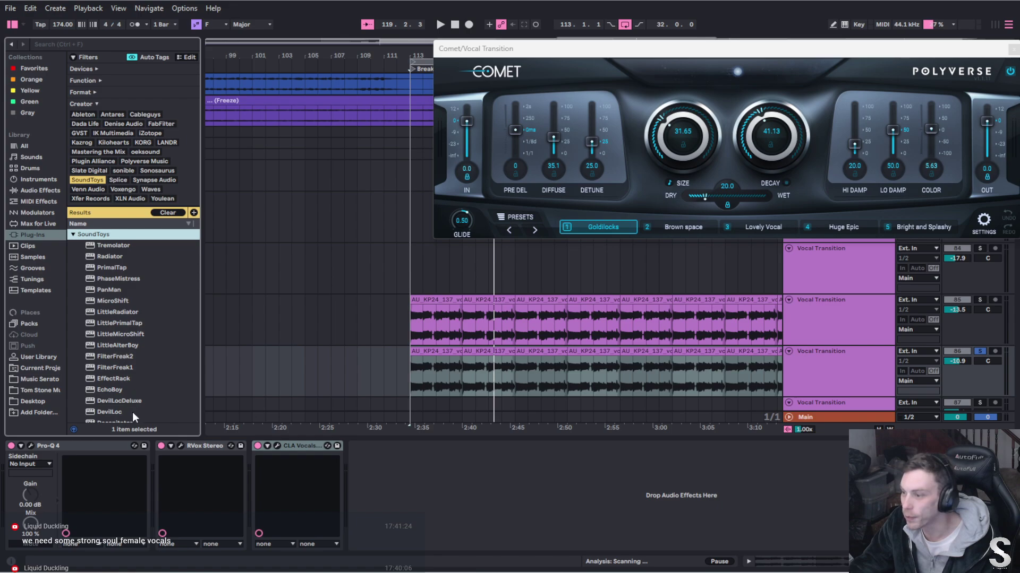
{"action": "scroll", "coordinate": [138, 379], "scroll_direction": "down", "scroll_amount": 2}
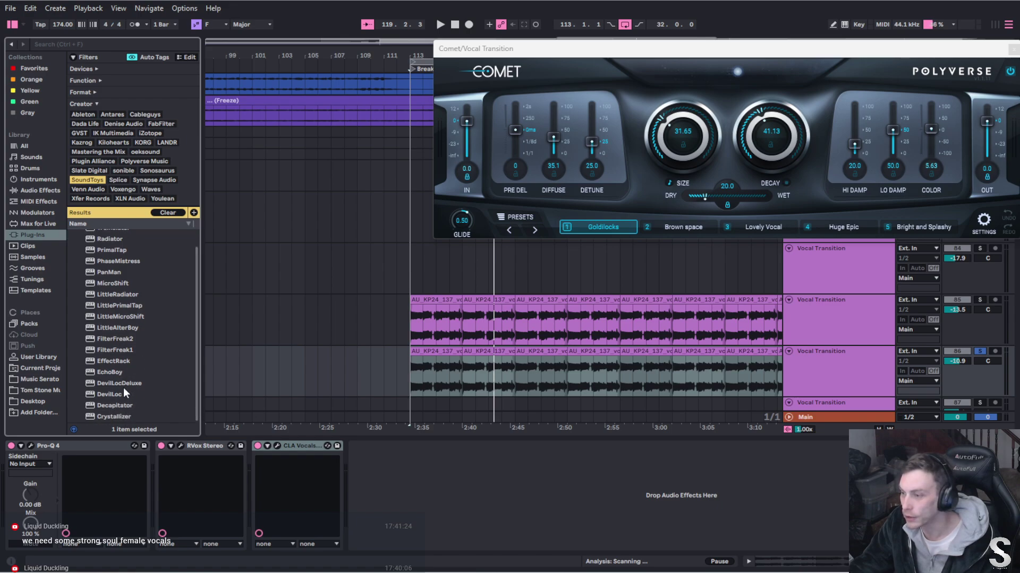
Add LittleAlterBoy after CLA Vocals with pitch -12.0 and formant -6.0, comparing Quantize mode with Transpose during playback
{"action": "left_click_drag", "start_coordinate": [116, 325], "coordinate": [374, 476]}
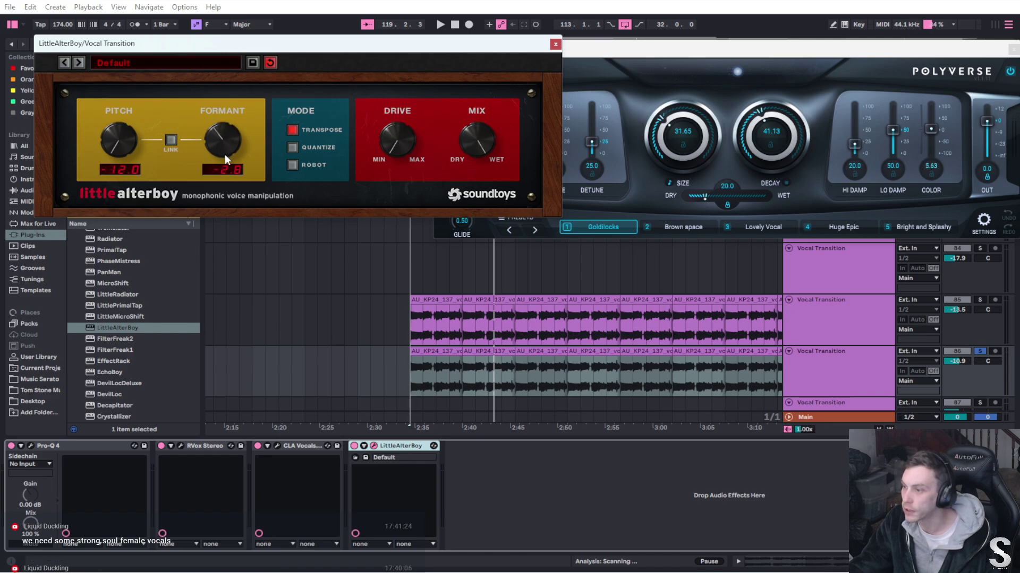
{"action": "left_click_drag", "start_coordinate": [226, 157], "coordinate": [233, 182]}
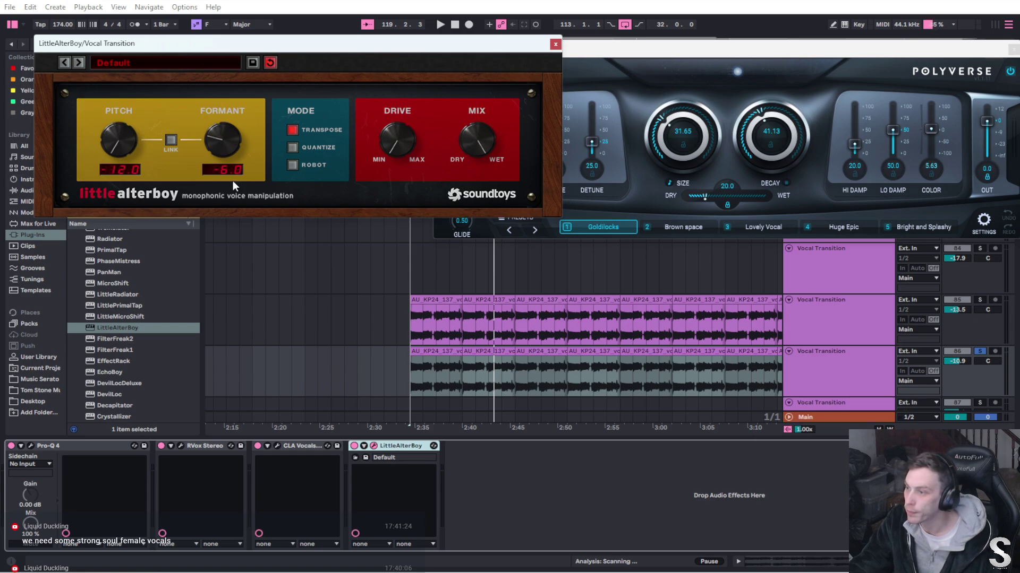
{"action": "key", "text": "space"}
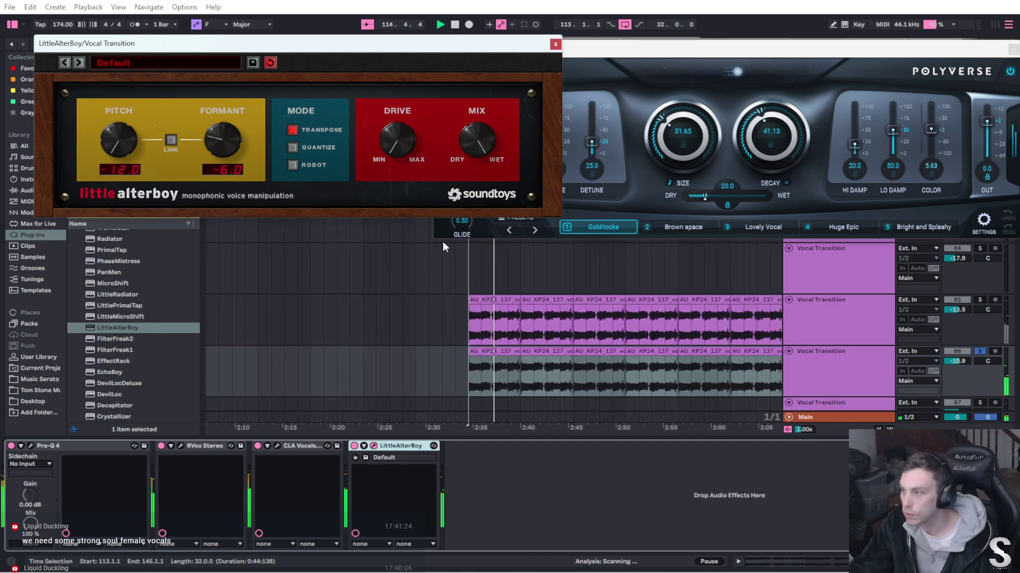
{"action": "left_click", "coordinate": [317, 149]}
{"action": "left_click", "coordinate": [298, 129]}
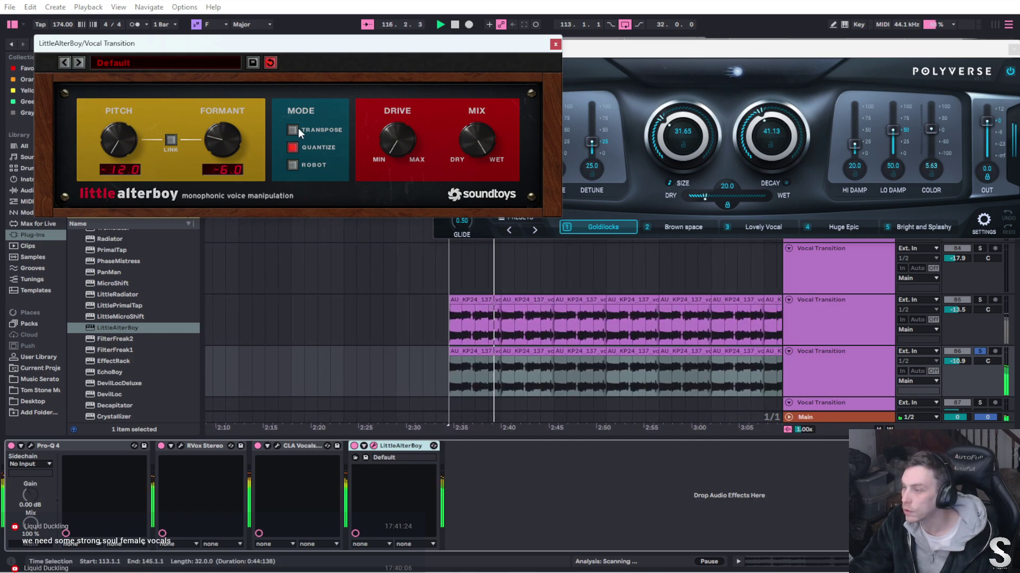
Raise the Pro-Q 4 low cut to about 349 Hz
{"action": "left_click", "coordinate": [30, 446]}
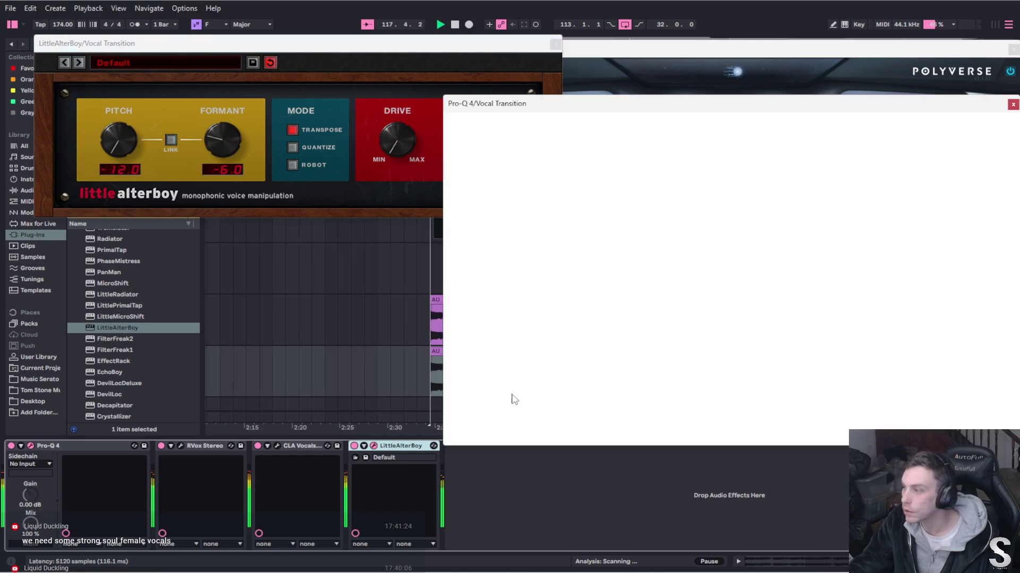
{"action": "left_click_drag", "start_coordinate": [671, 246], "coordinate": [692, 248]}
{"action": "left_click", "coordinate": [1012, 104]}
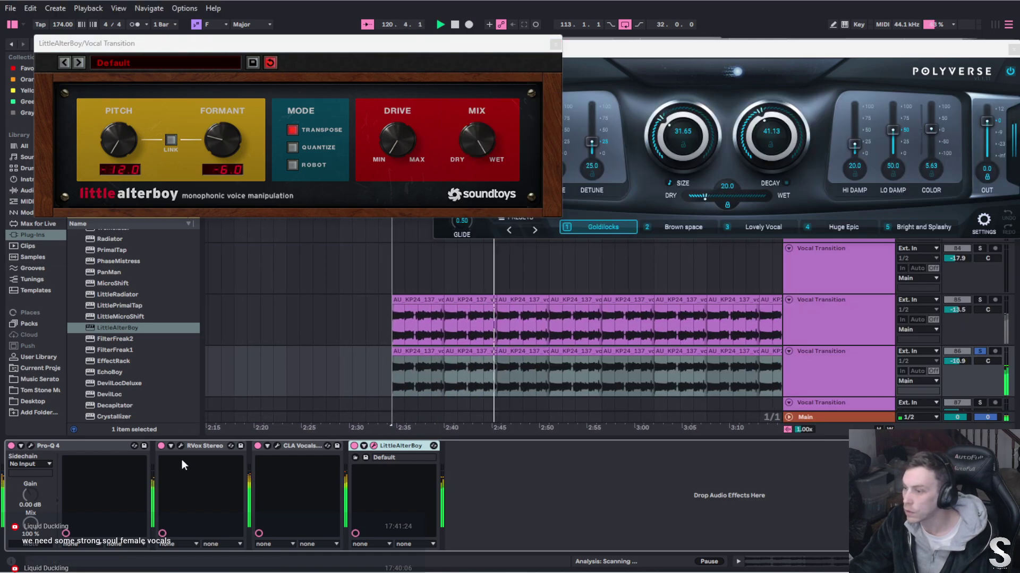
Set the RVox compression to about -6.2 and lower its gate to -Inf
{"action": "left_click", "coordinate": [181, 446]}
{"action": "left_click_drag", "start_coordinate": [710, 143], "coordinate": [713, 137]}
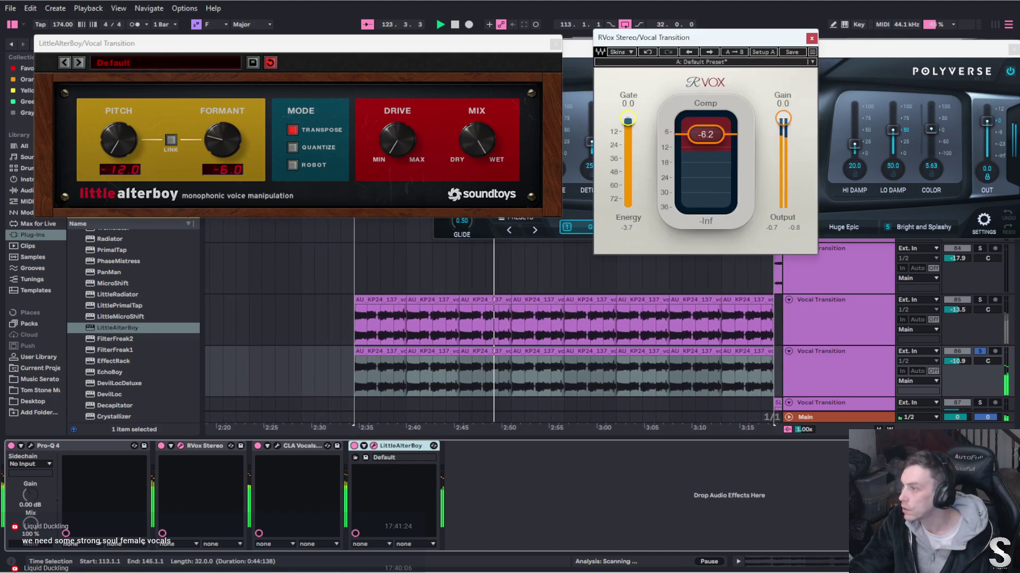
{"action": "left_click_drag", "start_coordinate": [627, 129], "coordinate": [628, 207]}
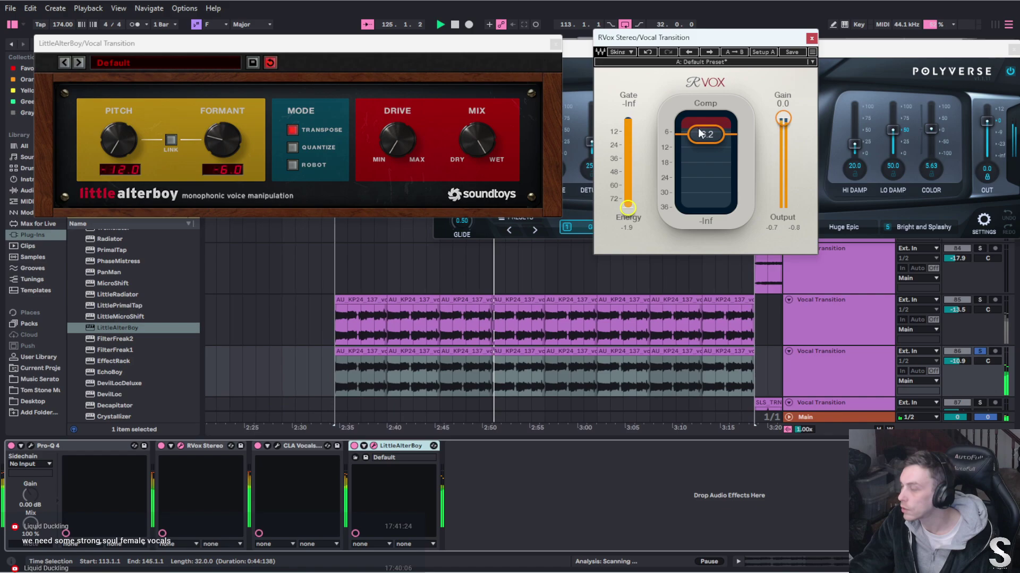
{"action": "left_click", "coordinate": [812, 38]}
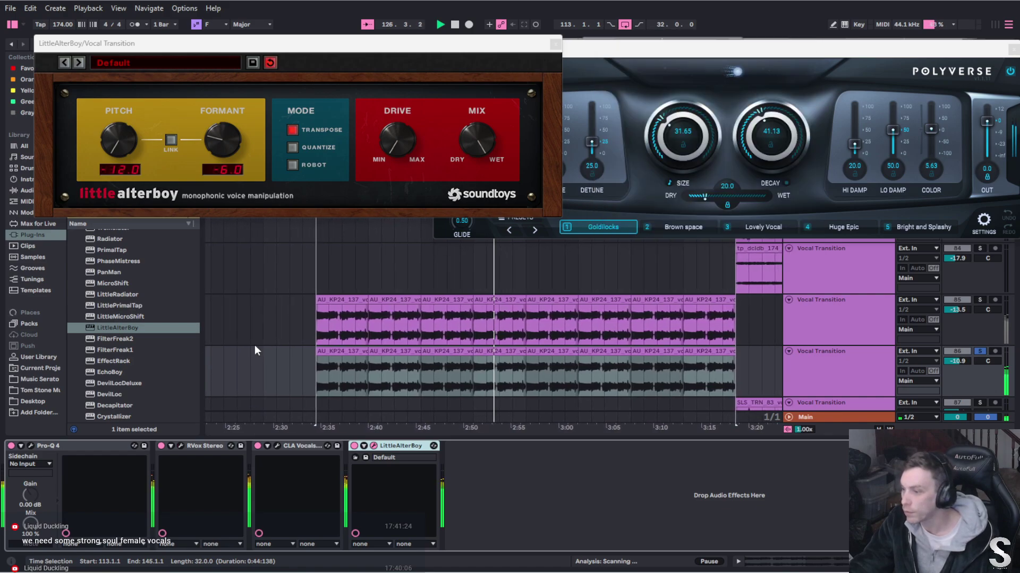
Lower the treble and bass levels in CLA Vocals and stop playback
{"action": "left_click", "coordinate": [277, 446]}
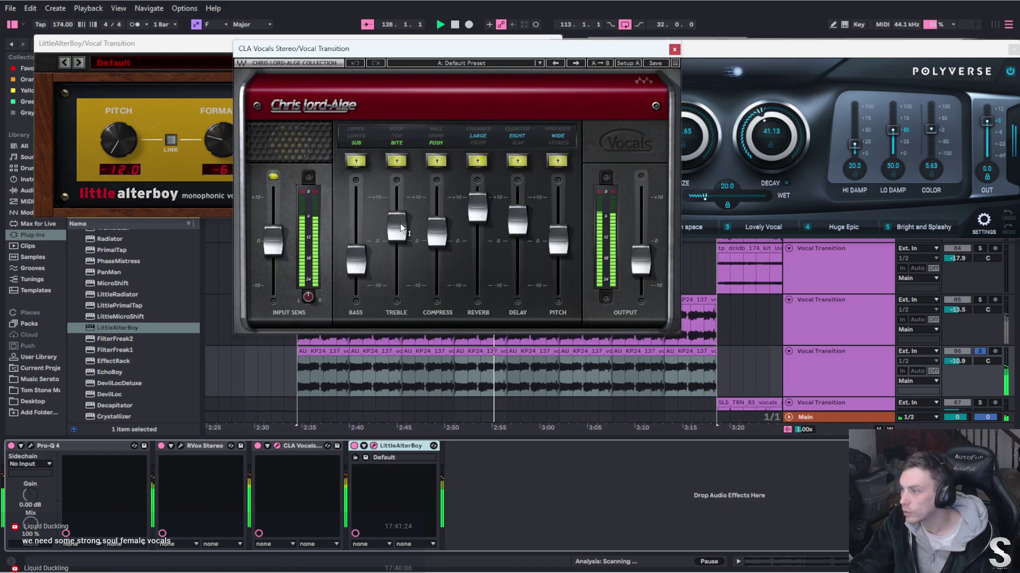
{"action": "left_click_drag", "start_coordinate": [396, 231], "coordinate": [356, 275]}
{"action": "key", "text": "space"}
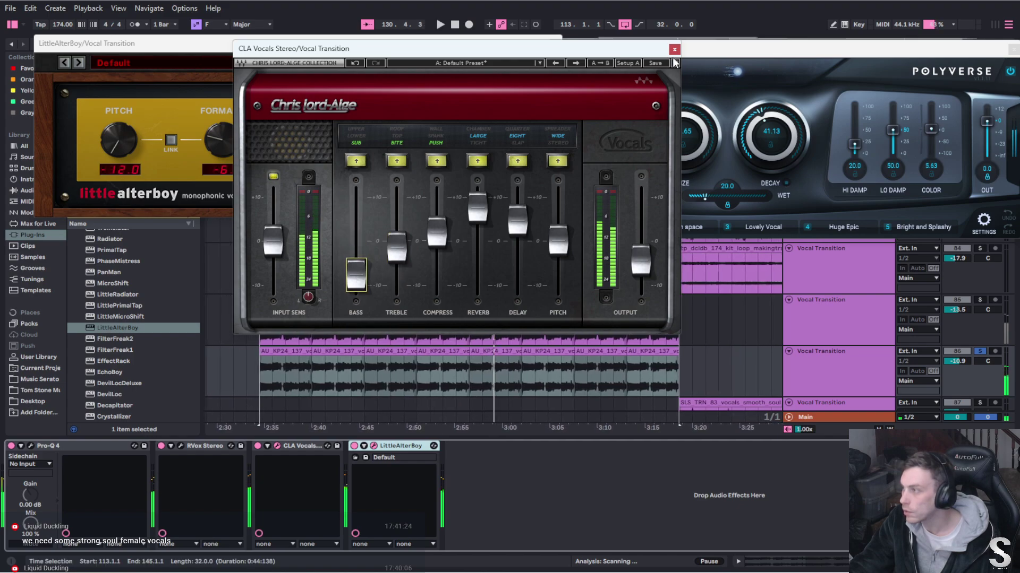
{"action": "left_click", "coordinate": [674, 49]}
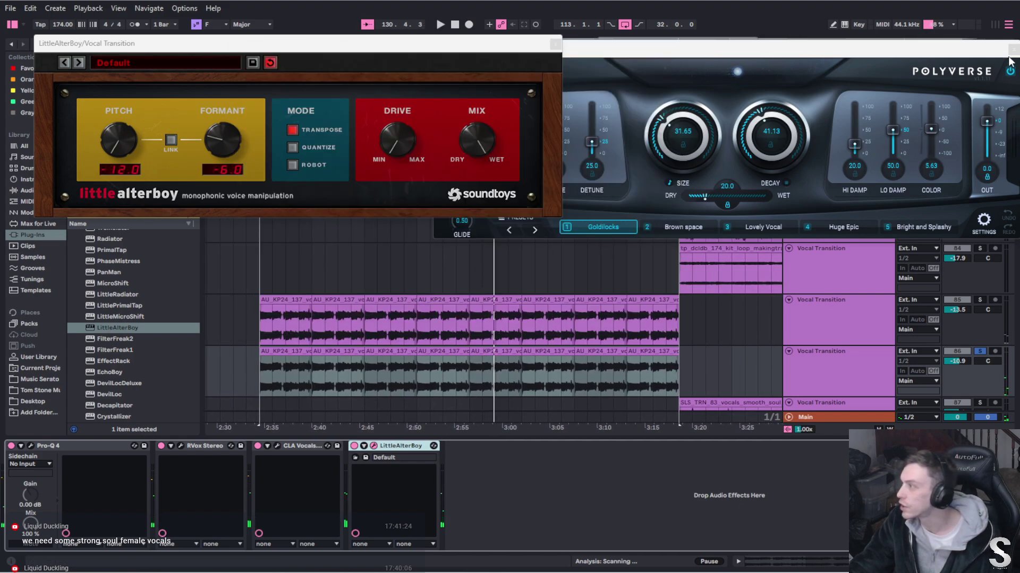
Switch LittleAlterBoy to Quantize mode and reduce its mix partway toward dry while the vocal plays
{"action": "left_click", "coordinate": [324, 142]}
{"action": "key", "text": "space"}
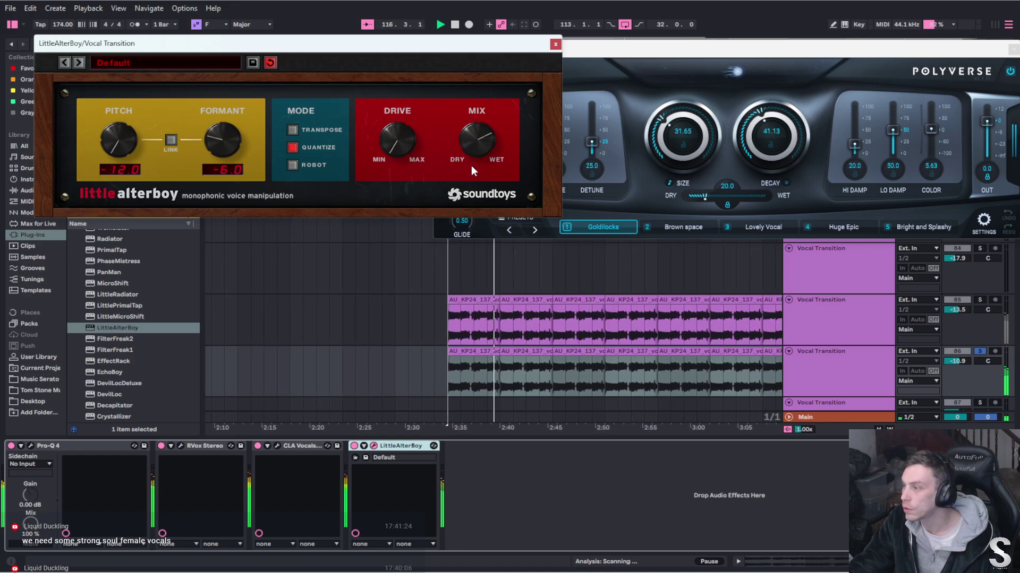
{"action": "left_click_drag", "start_coordinate": [471, 165], "coordinate": [472, 156]}
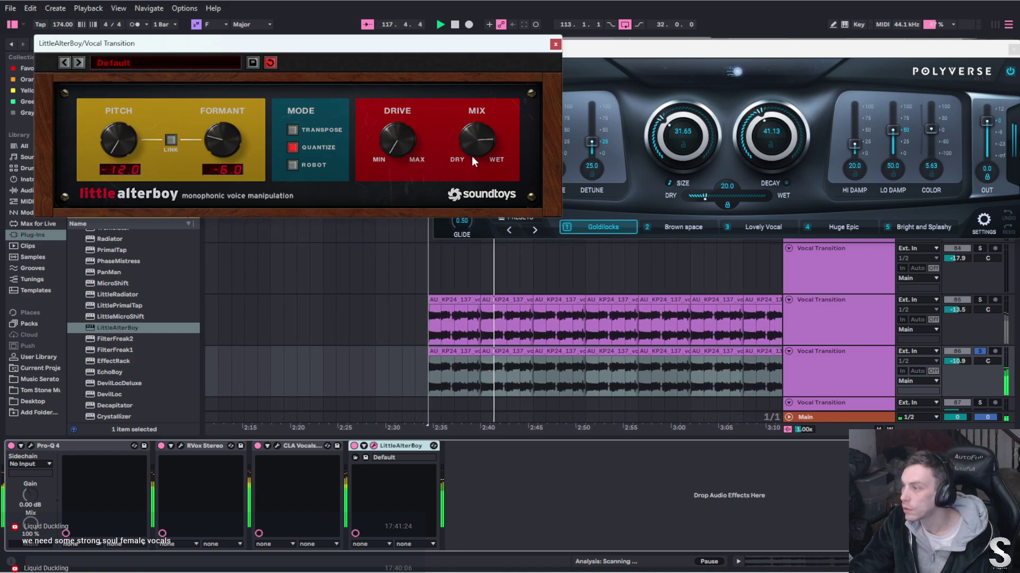
{"action": "left_click", "coordinate": [555, 43]}
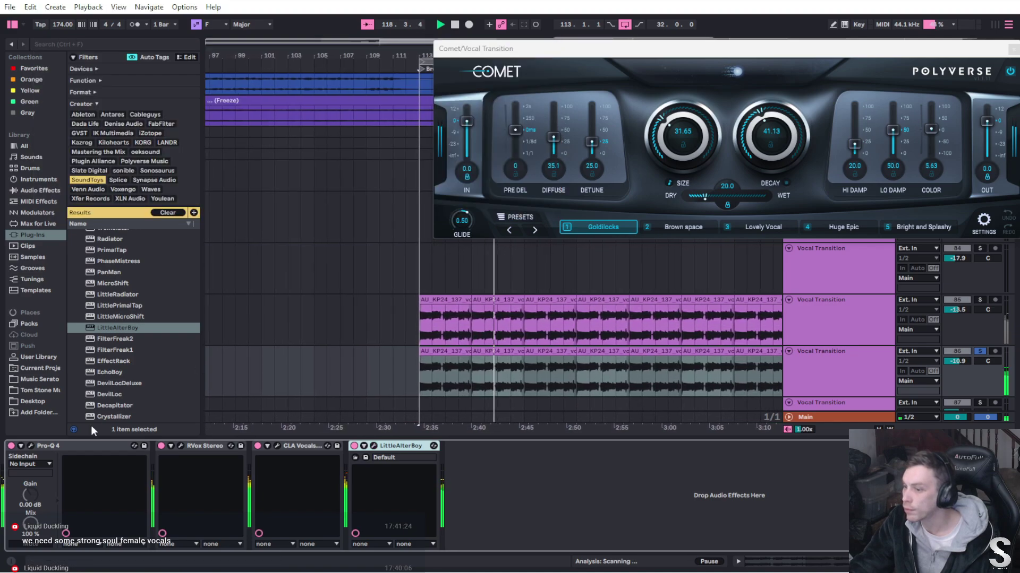
Move LittleAlterBoy to the front of the effects chain and lower the Pro-Q 4 low cut to just below 200 Hz
{"action": "left_click", "coordinate": [364, 451]}
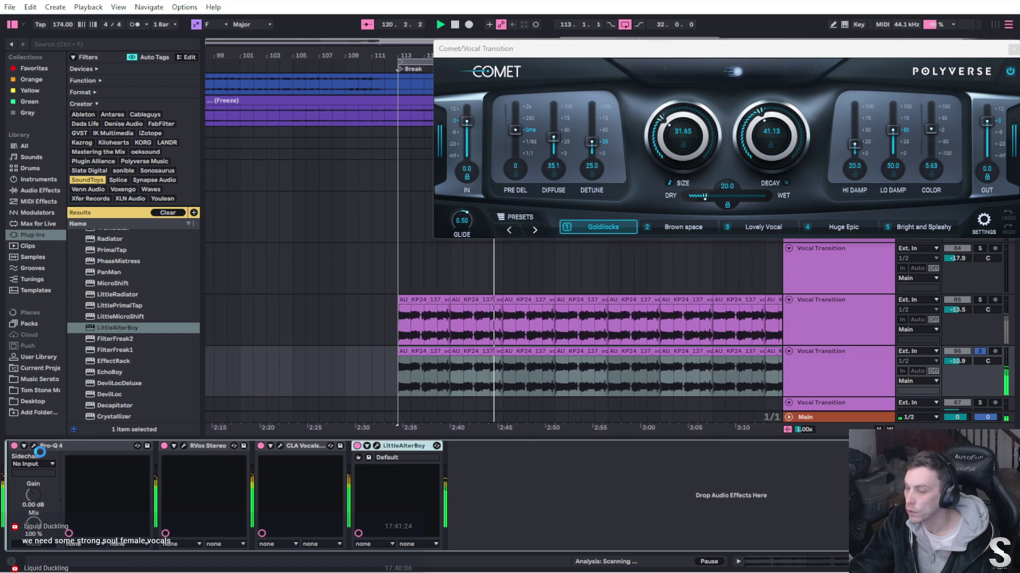
{"action": "left_click_drag", "start_coordinate": [38, 450], "coordinate": [42, 450]}
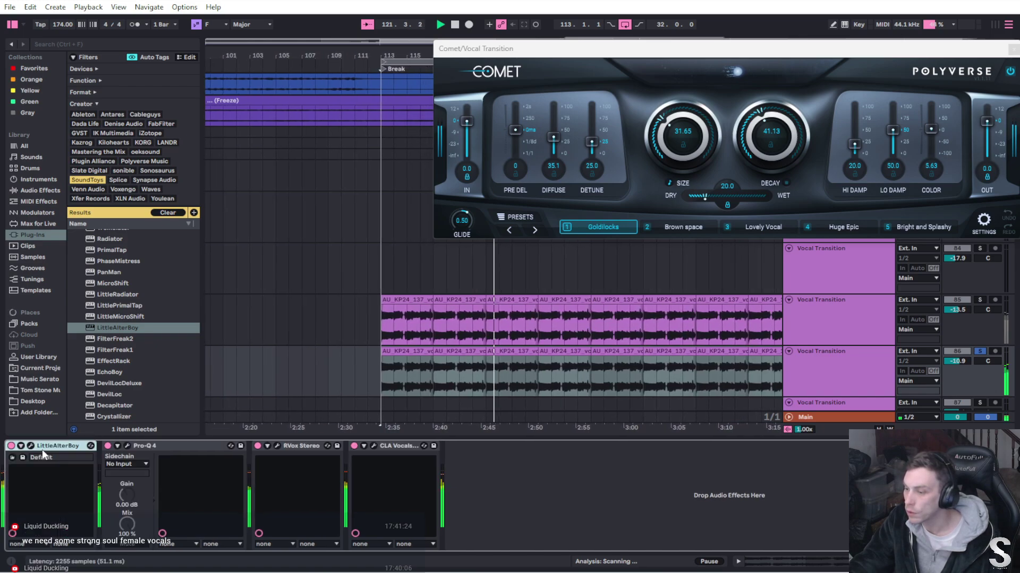
{"action": "left_click", "coordinate": [126, 447]}
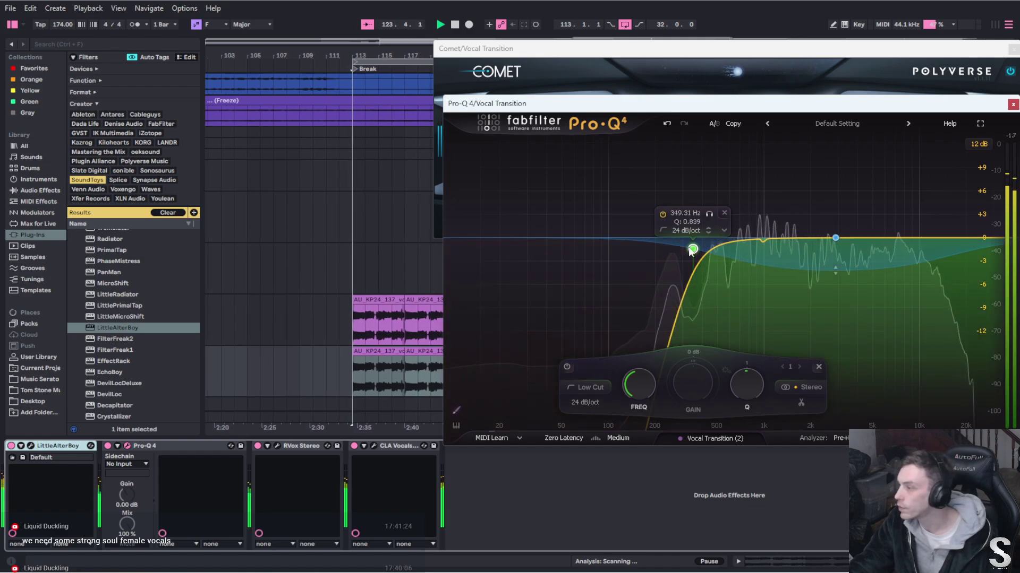
{"action": "left_click_drag", "start_coordinate": [657, 249], "coordinate": [644, 248]}
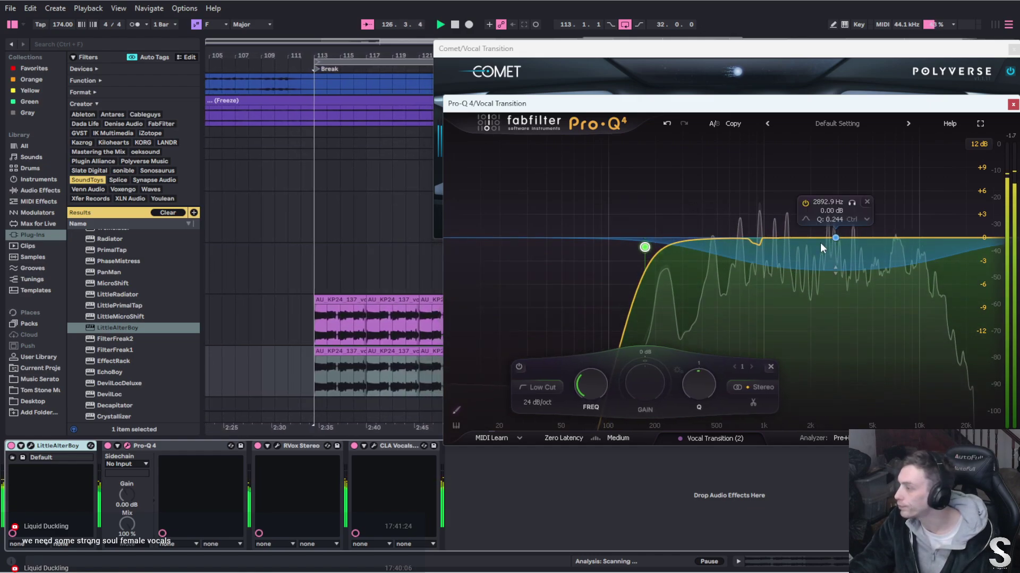
{"action": "left_click", "coordinate": [1011, 105]}
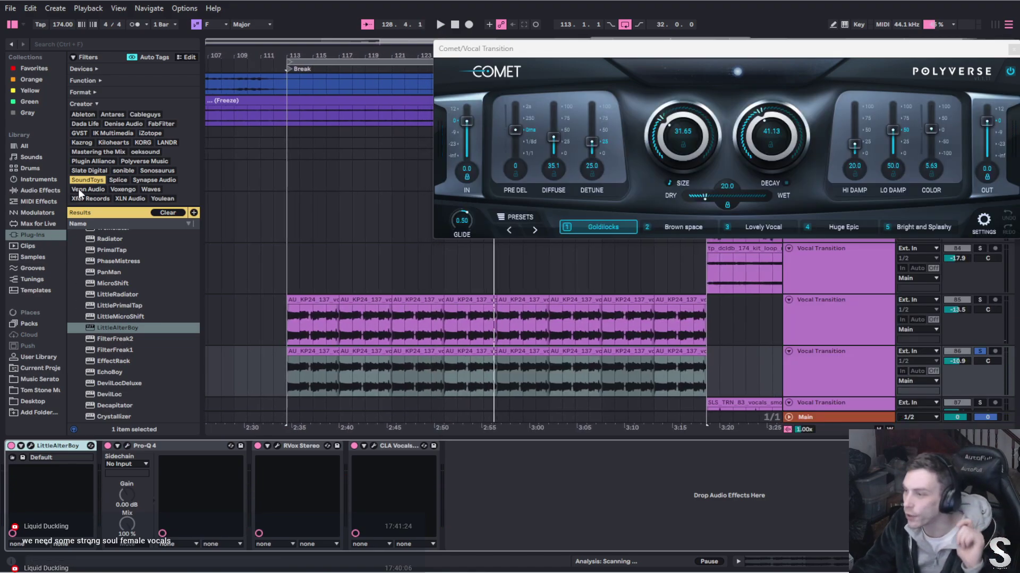
Insert FabFilter Pro-DS after LittleAlterBoy, lower its threshold and set its lower detection frequency to about 4.28 kHz
{"action": "left_click", "coordinate": [160, 124]}
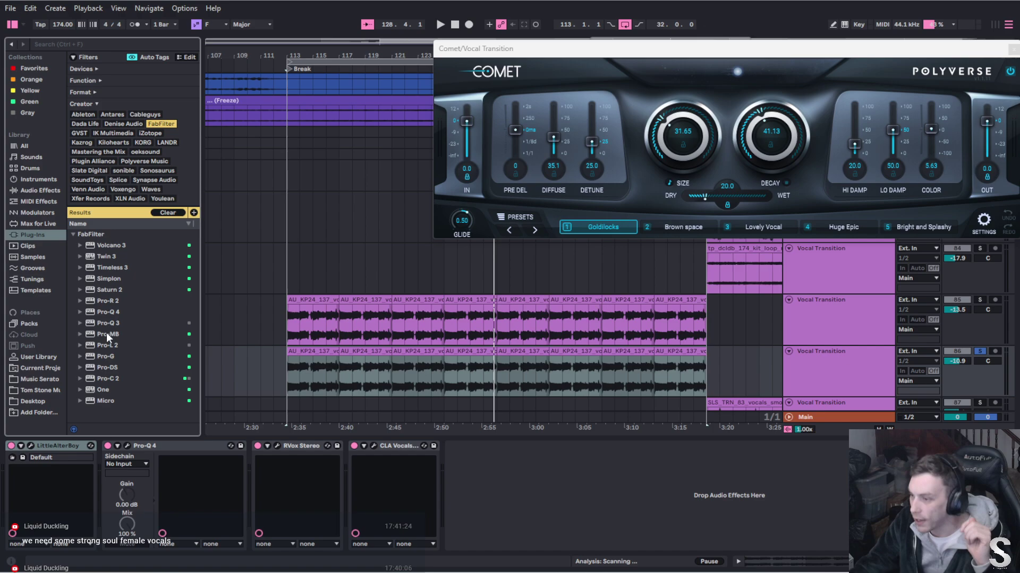
{"action": "mouse_move", "coordinate": [110, 369]}
{"action": "left_mouse_down"}
{"action": "mouse_move", "coordinate": [147, 479]}
{"action": "mouse_move", "coordinate": [105, 490]}
{"action": "left_mouse_up"}
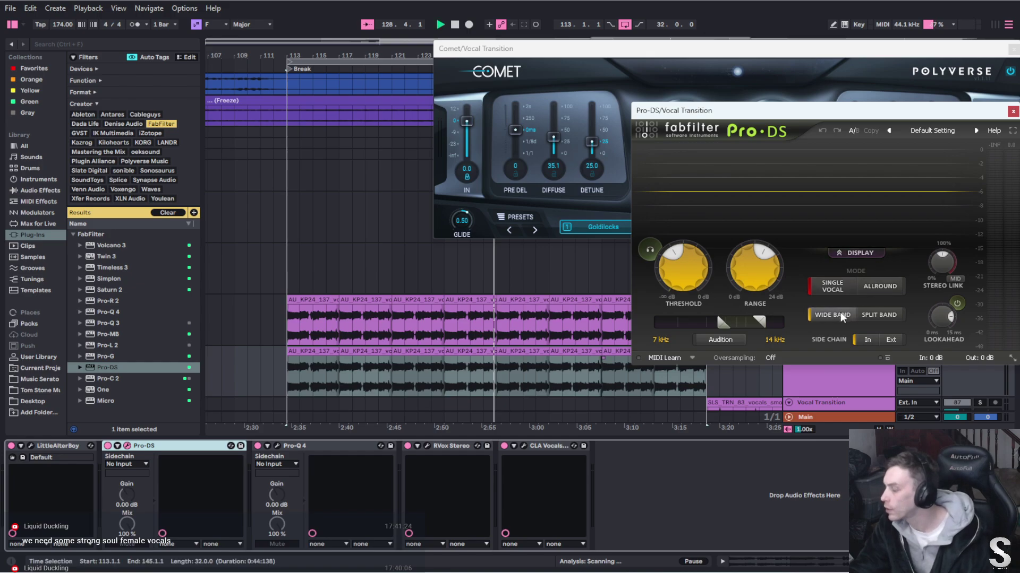
{"action": "key", "text": "space"}
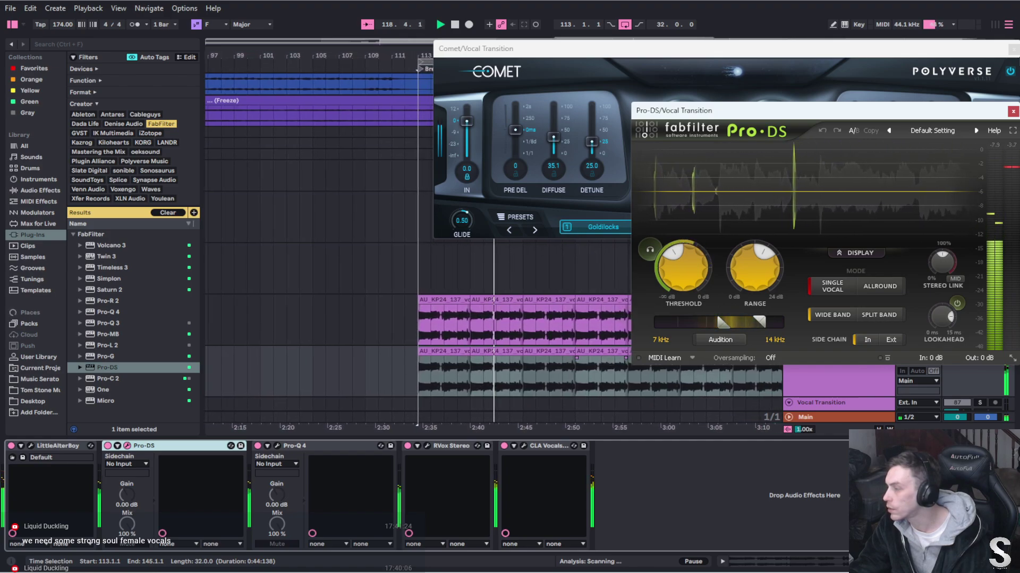
{"action": "left_click_drag", "start_coordinate": [691, 242], "coordinate": [680, 287]}
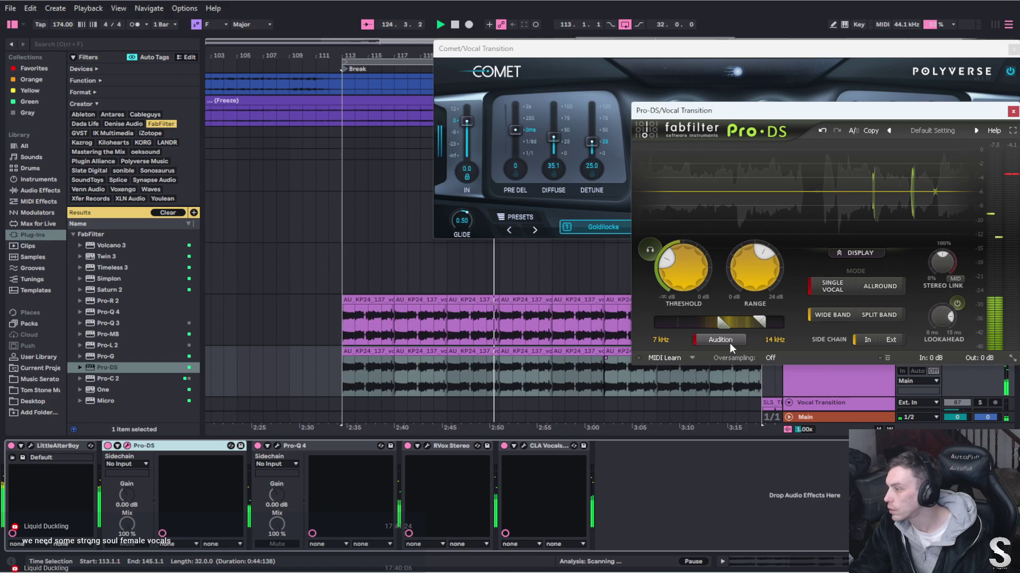
{"action": "left_click_drag", "start_coordinate": [719, 326], "coordinate": [695, 327]}
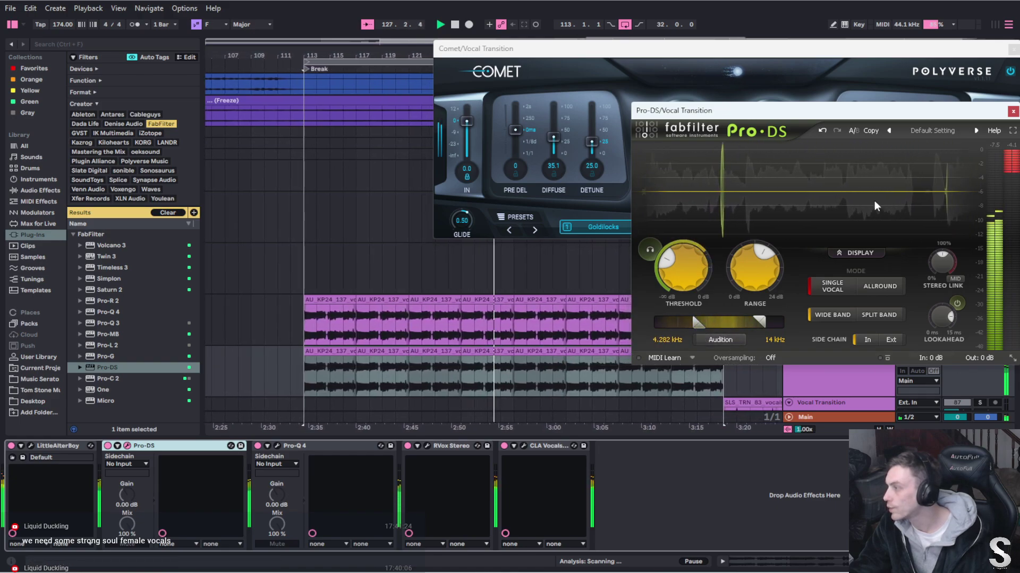
{"action": "mouse_move", "coordinate": [760, 251]}
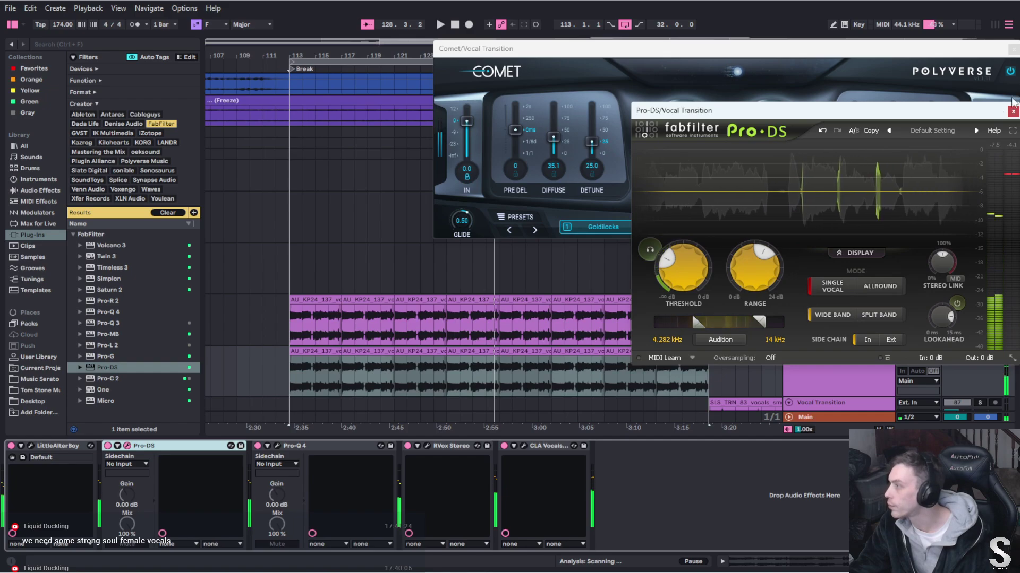
{"action": "left_click", "coordinate": [1012, 111]}
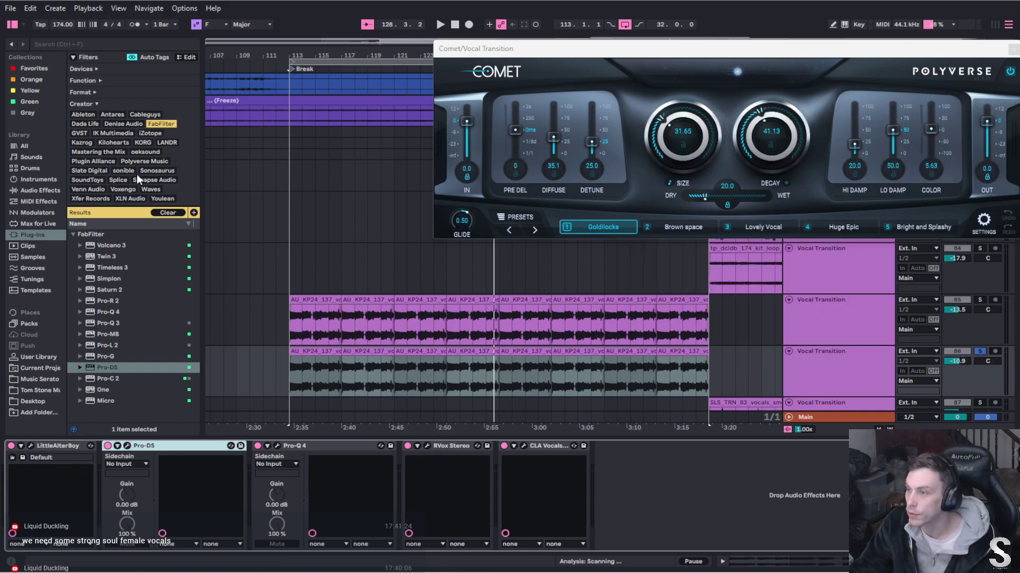
Add the Polyverse Comet reverb at the end of the vocal chain and close the other Comet window
{"action": "left_click", "coordinate": [141, 161]}
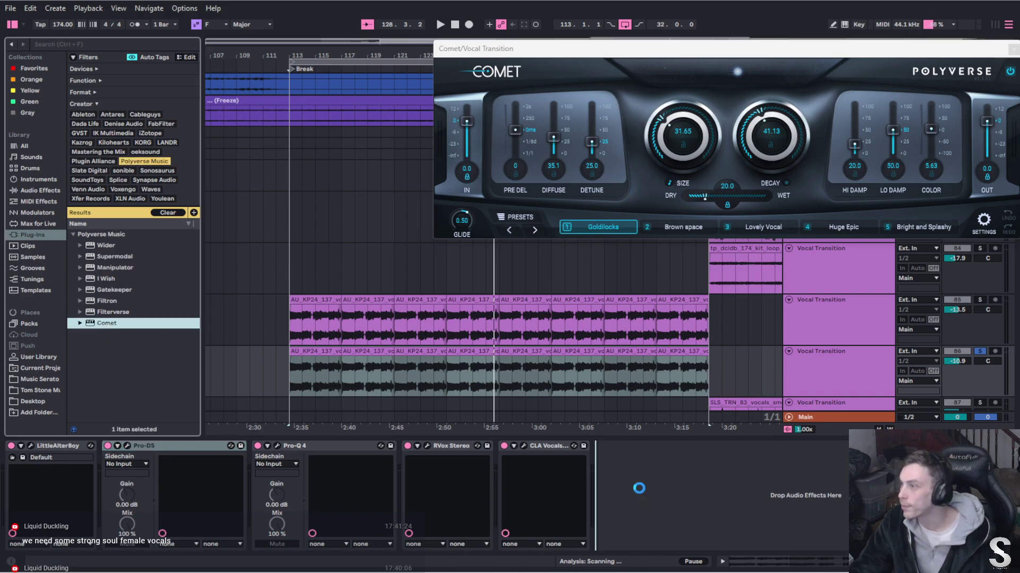
{"action": "left_click_drag", "start_coordinate": [106, 323], "coordinate": [632, 408]}
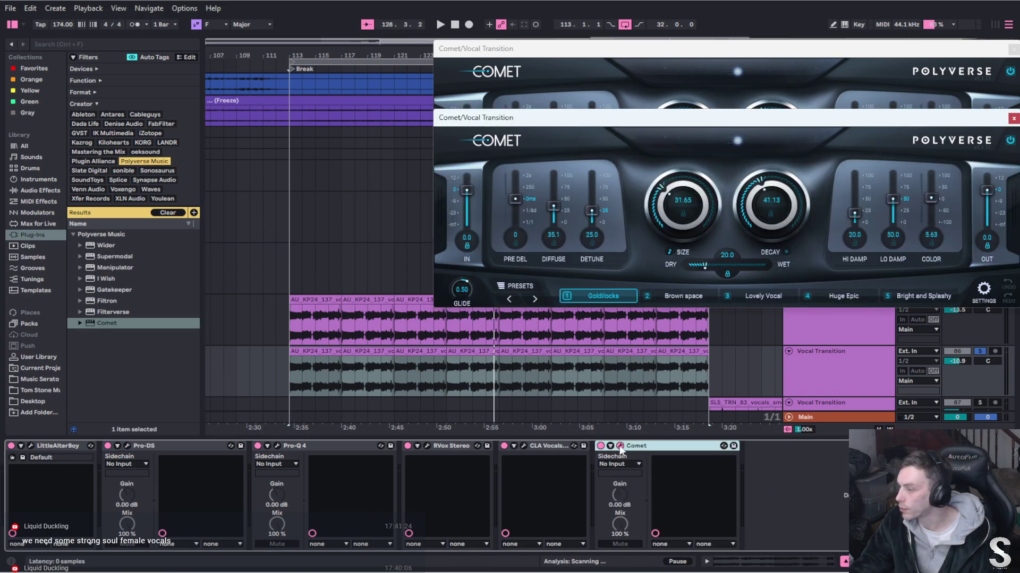
{"action": "left_click", "coordinate": [1013, 48]}
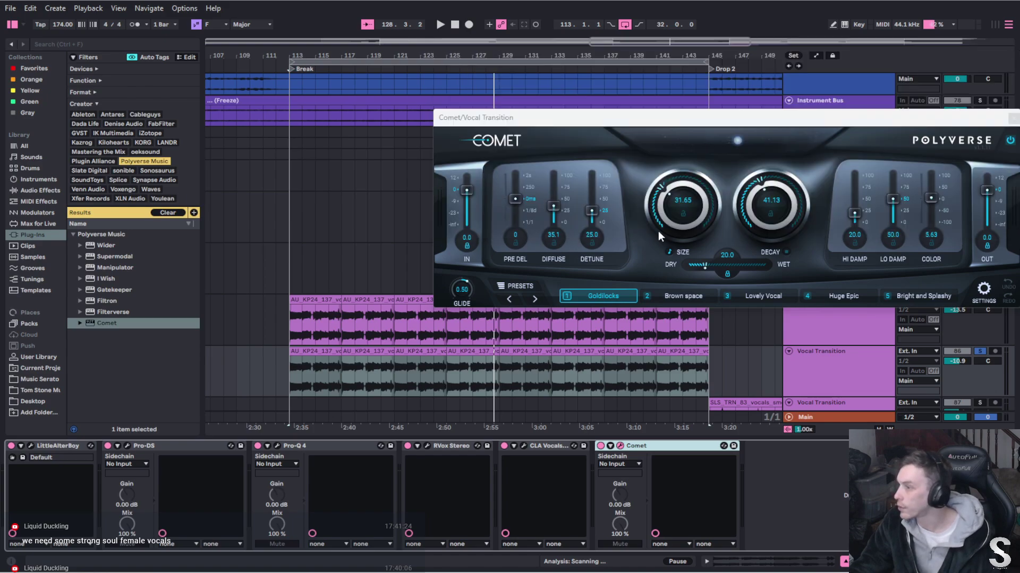
{"action": "left_click_drag", "start_coordinate": [763, 119], "coordinate": [615, 115]}
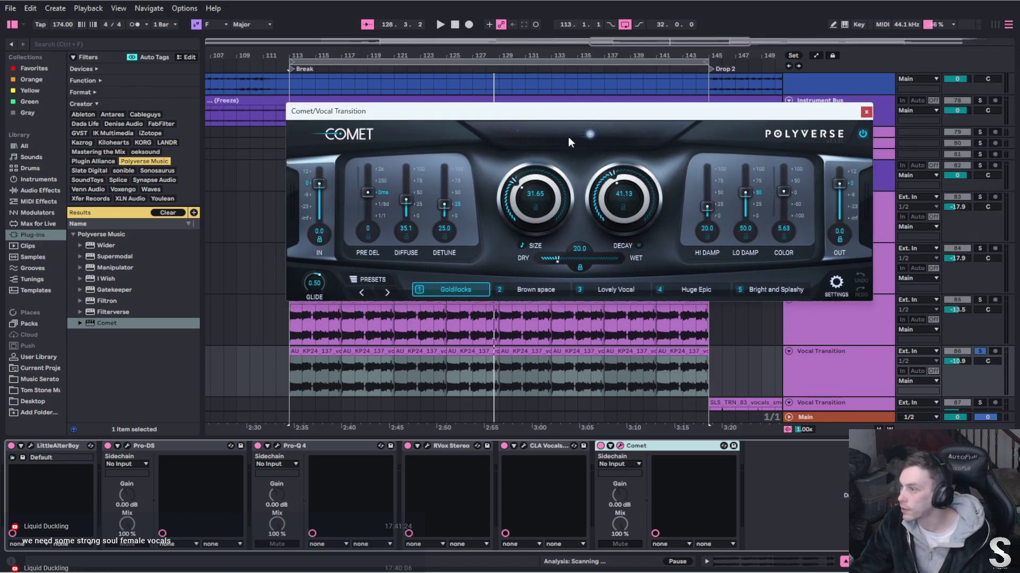
Set the new Comet reverb's size to 100 and decay to 0, keeping the Goldilocks preset
{"action": "left_click", "coordinate": [365, 279]}
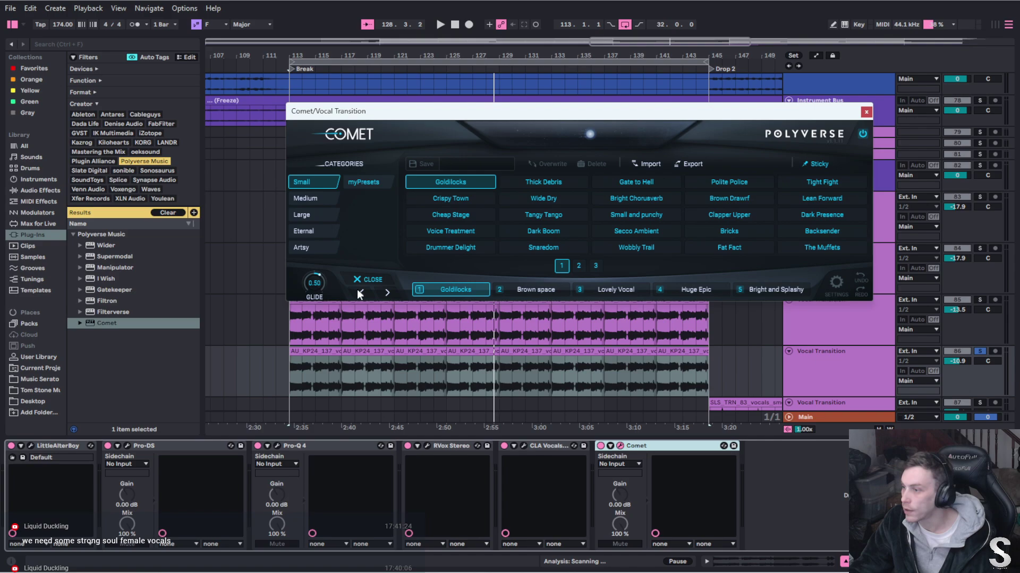
{"action": "left_click", "coordinate": [366, 279]}
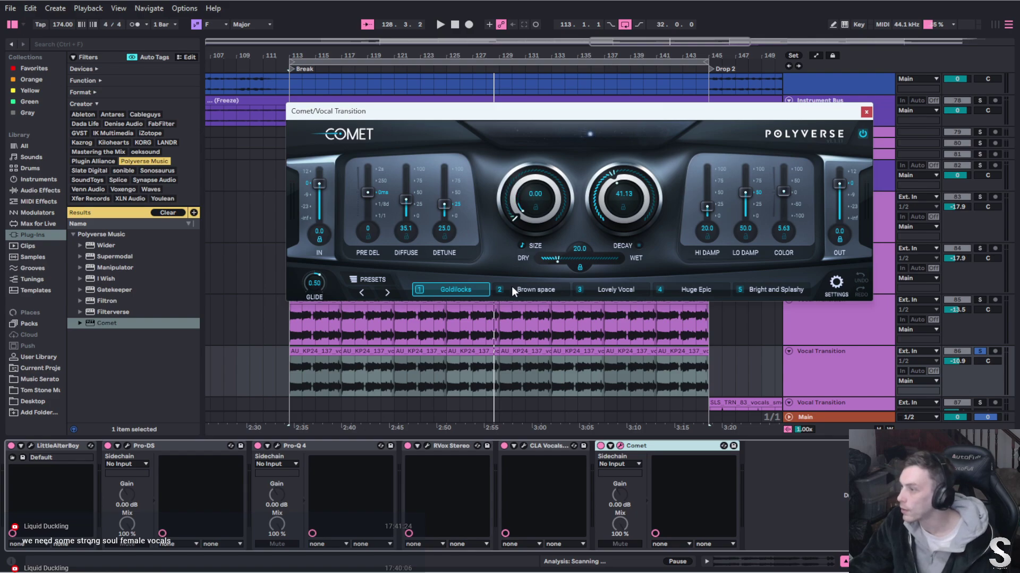
{"action": "left_click_drag", "start_coordinate": [534, 213], "coordinate": [755, 350]}
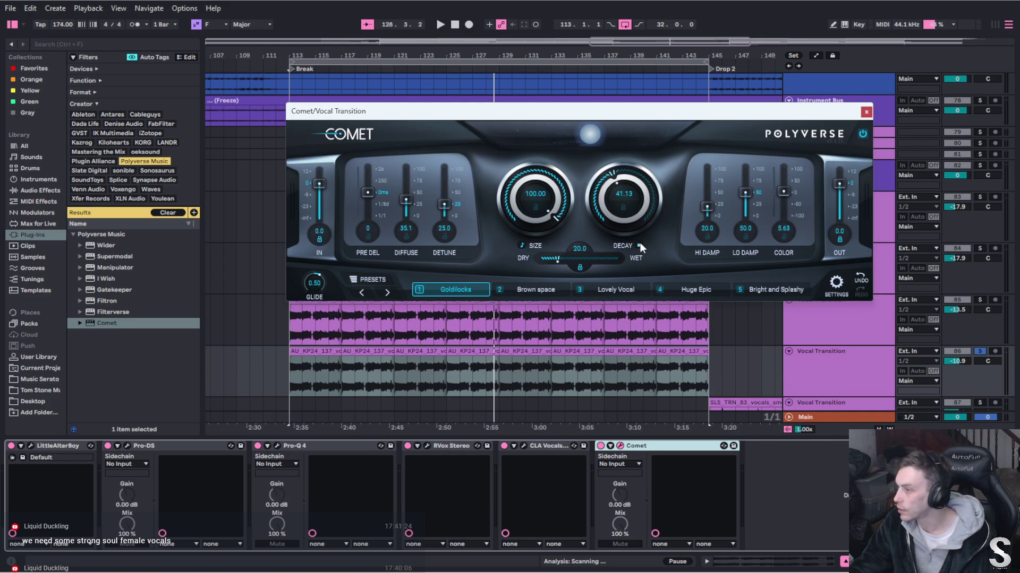
{"action": "left_click_drag", "start_coordinate": [613, 199], "coordinate": [603, 224]}
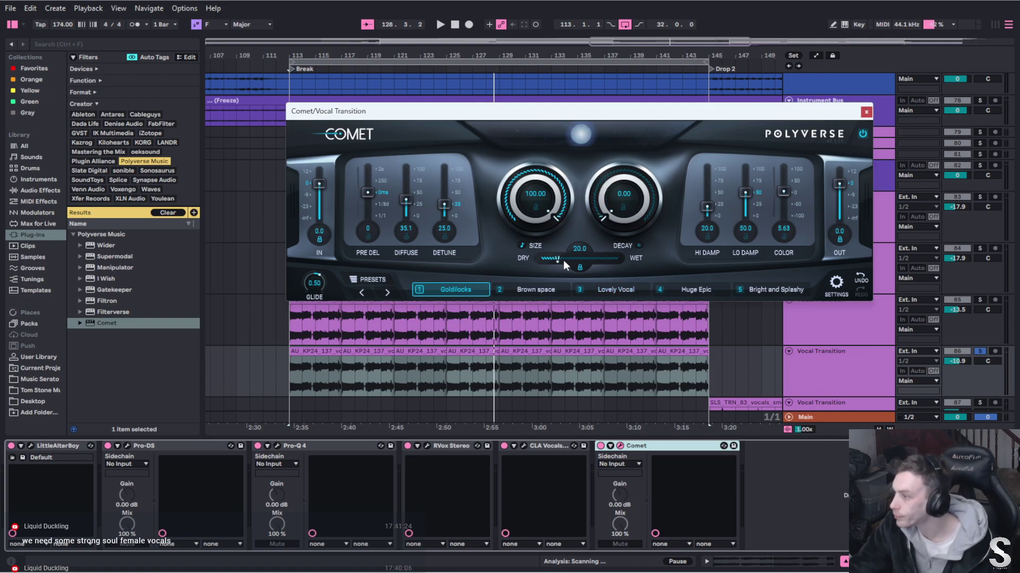
Audition the vocal loop and set Comet's size to 30.73, decay to 27.21 and dry/wet mix to 34.4
{"action": "left_click_drag", "start_coordinate": [563, 260], "coordinate": [687, 262]}
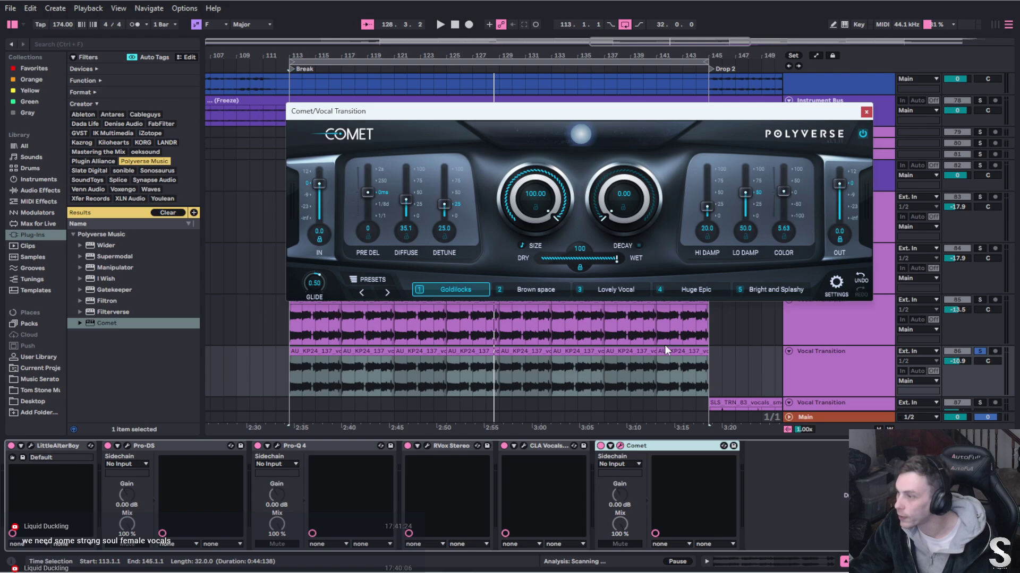
{"action": "key", "text": "space"}
{"action": "key", "text": "space"}
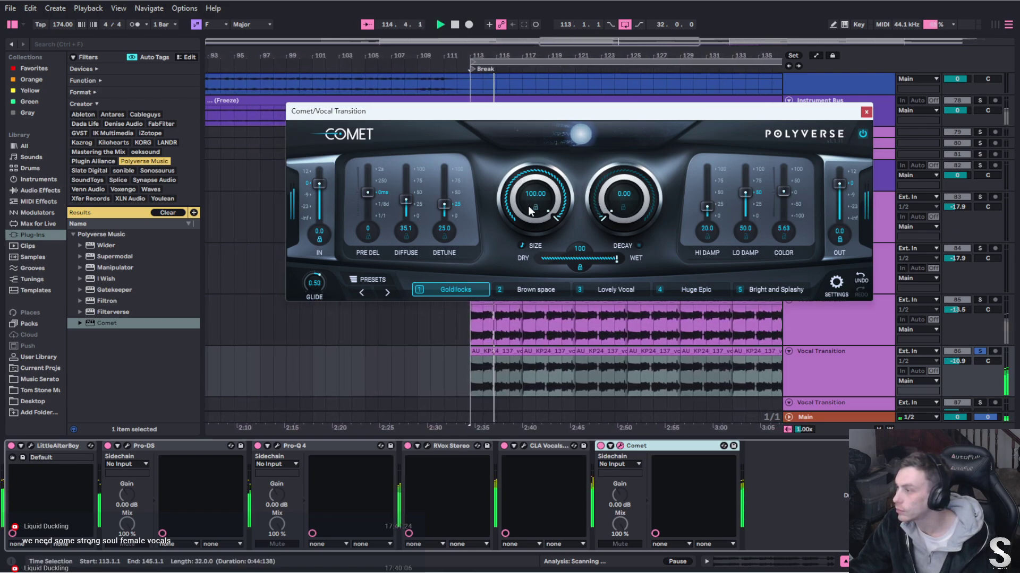
{"action": "left_click_drag", "start_coordinate": [528, 206], "coordinate": [509, 188]}
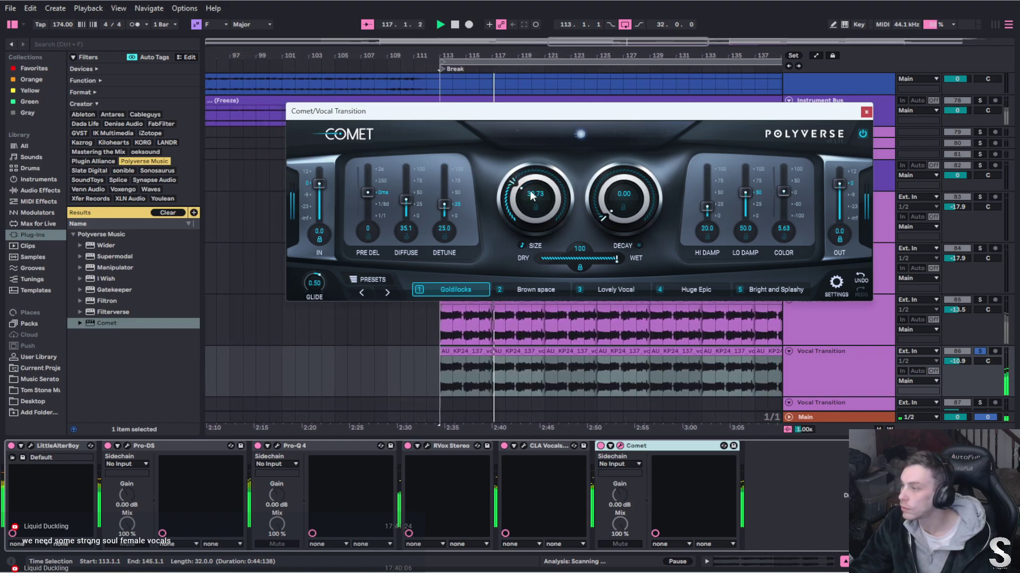
{"action": "left_click_drag", "start_coordinate": [592, 208], "coordinate": [593, 188]}
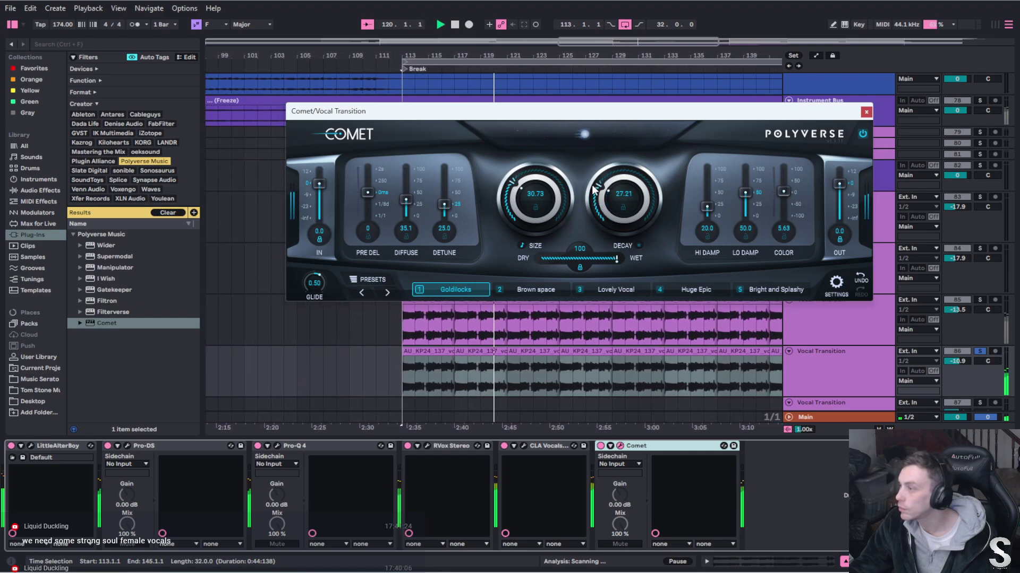
{"action": "left_click_drag", "start_coordinate": [613, 258], "coordinate": [562, 261]}
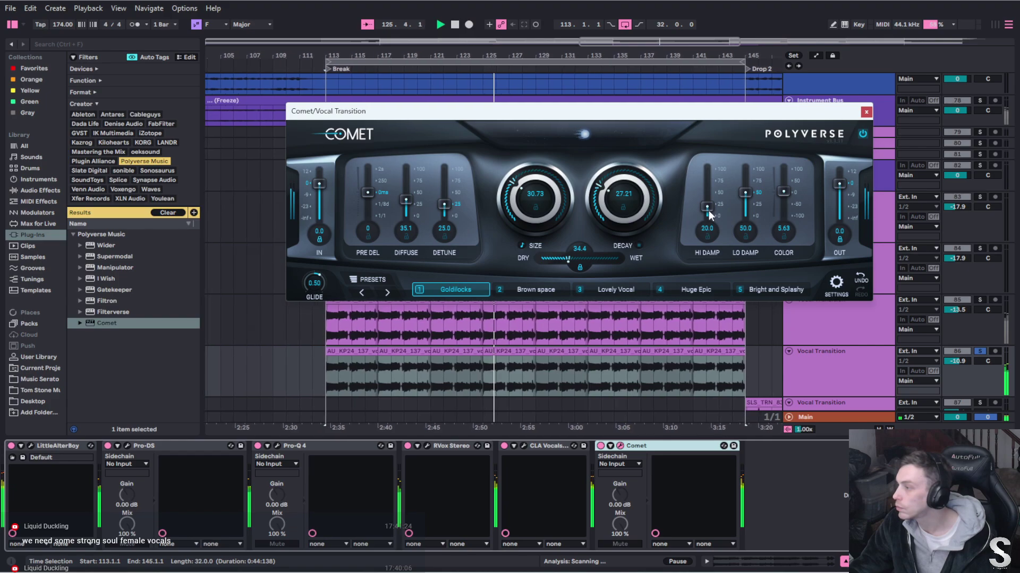
Set Comet's high damp to 52.5, low damp to 61.2 and output to -3.4, and close its window
{"action": "left_click_drag", "start_coordinate": [708, 210], "coordinate": [751, 187]}
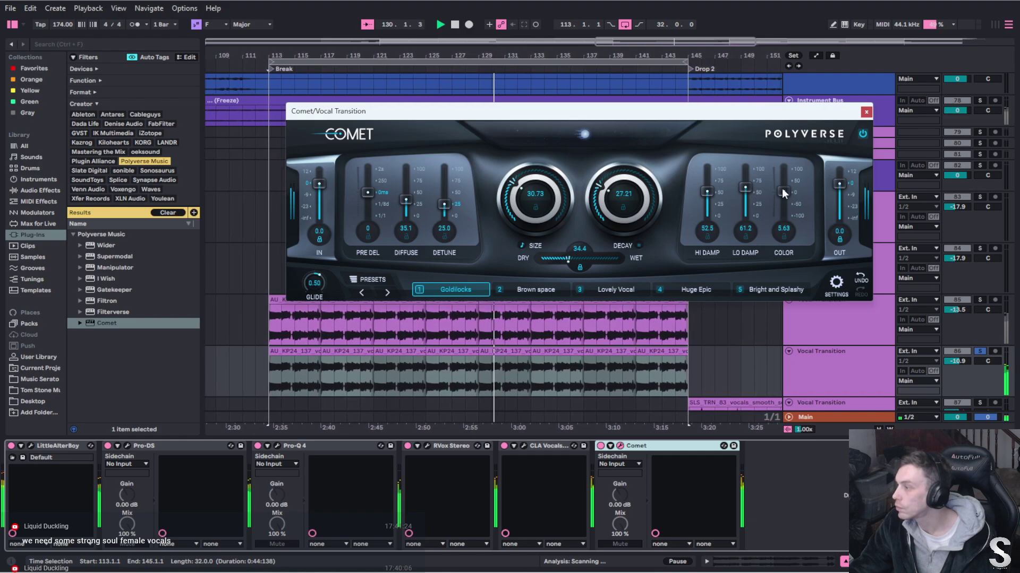
{"action": "left_click_drag", "start_coordinate": [845, 183], "coordinate": [841, 192]}
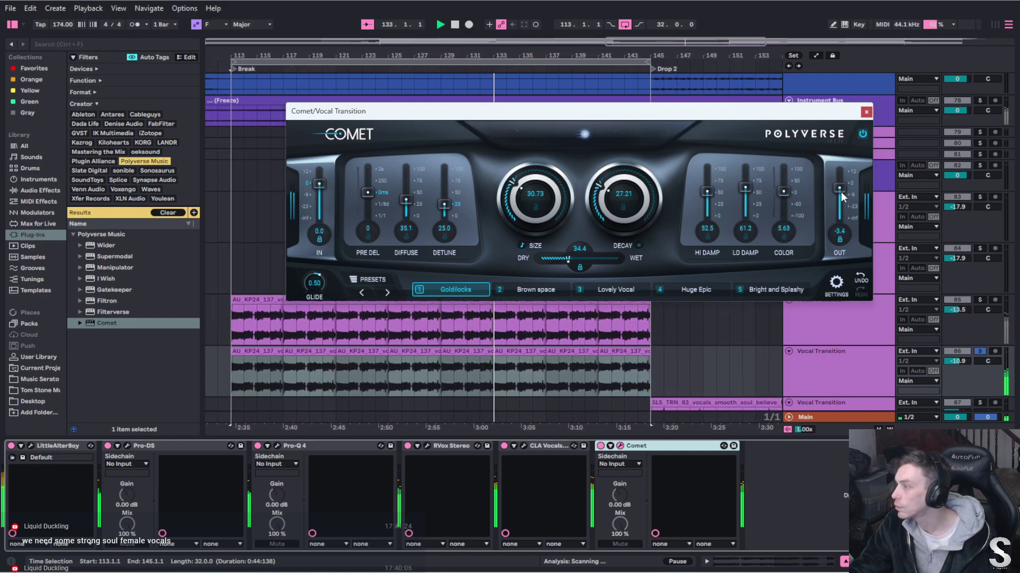
{"action": "key", "text": "space"}
{"action": "left_click", "coordinate": [865, 112]}
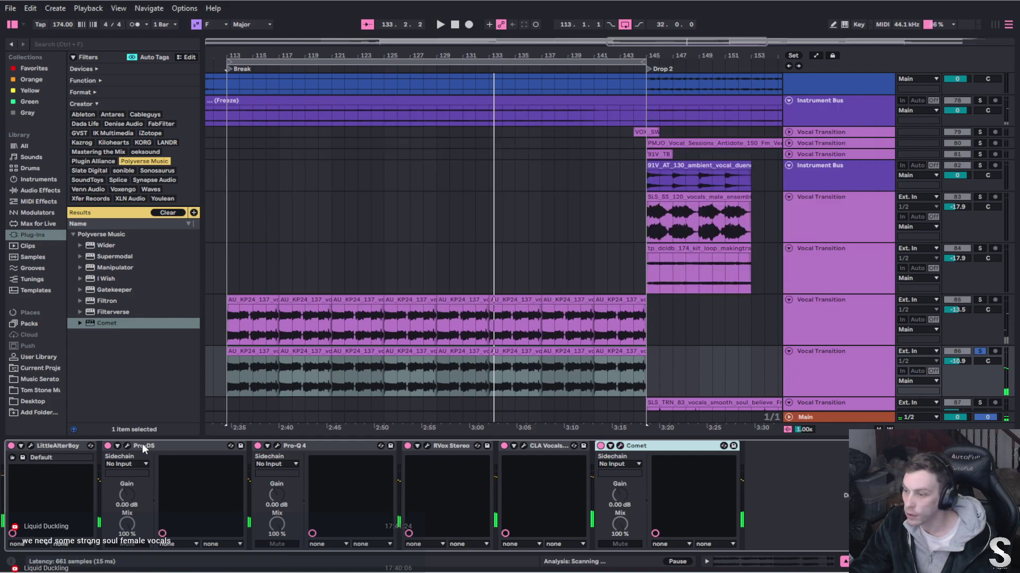
Copy Pro-Q 4 to the end of the chain after Comet and delete the surplus device copies behind it
{"action": "right_click", "coordinate": [349, 447]}
{"action": "left_click", "coordinate": [365, 456]}
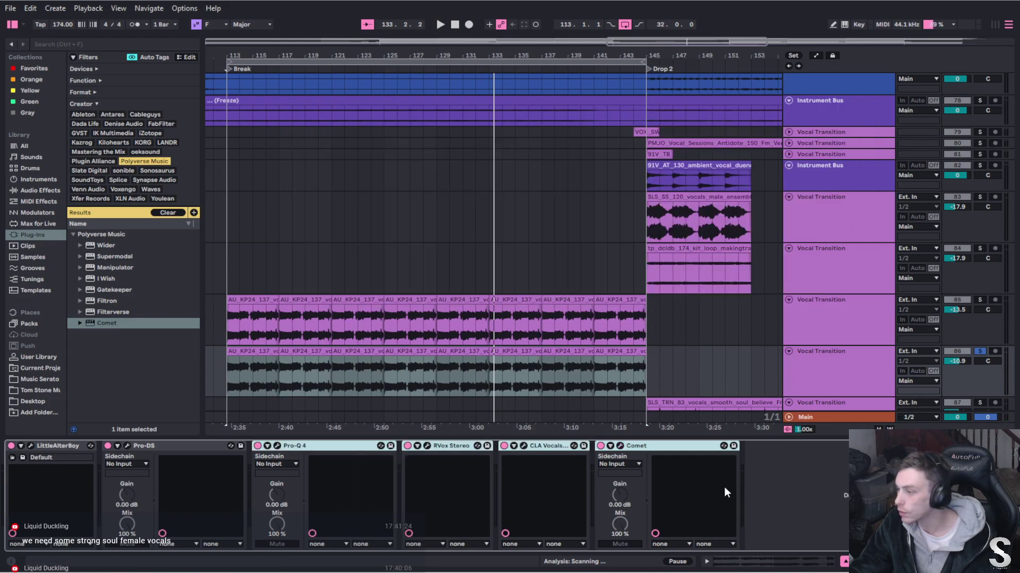
{"action": "right_click", "coordinate": [830, 462]}
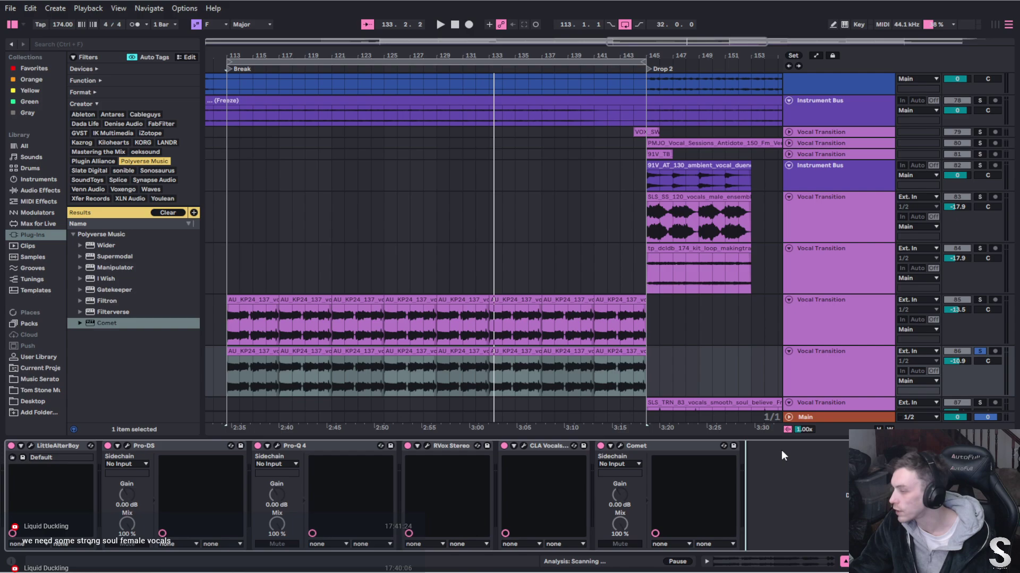
{"action": "key", "text": "ctrl+v"}
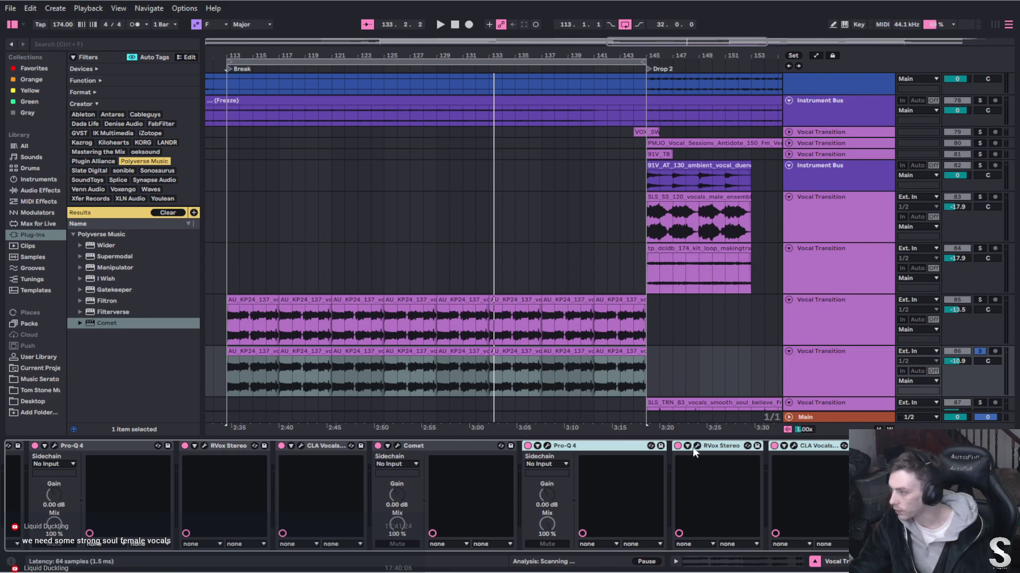
{"action": "left_click", "coordinate": [726, 447]}
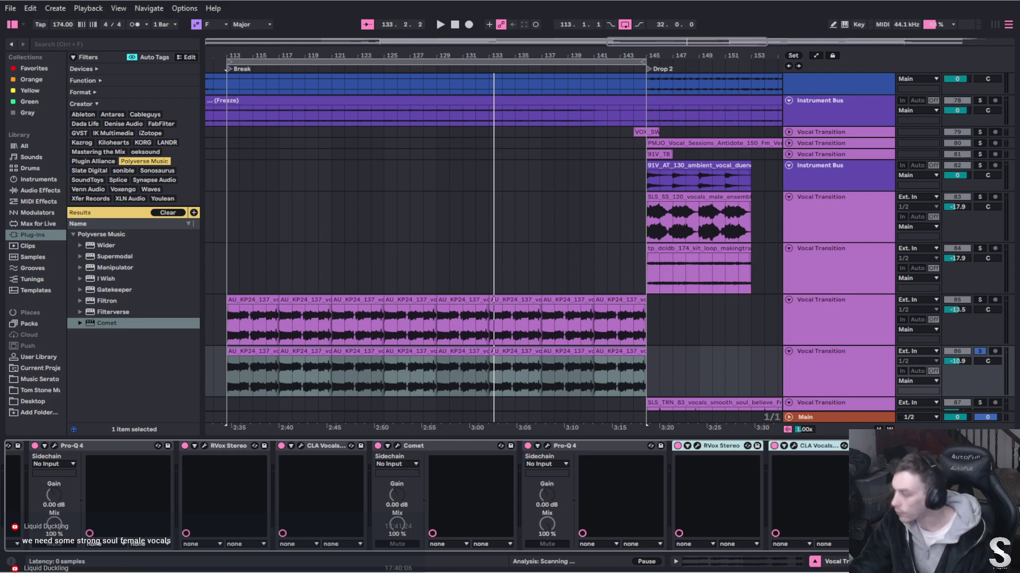
{"action": "key", "text": "Delete"}
Reopen Comet, set its low damp to 100, audition the loop and close the window
{"action": "left_click", "coordinate": [395, 446]}
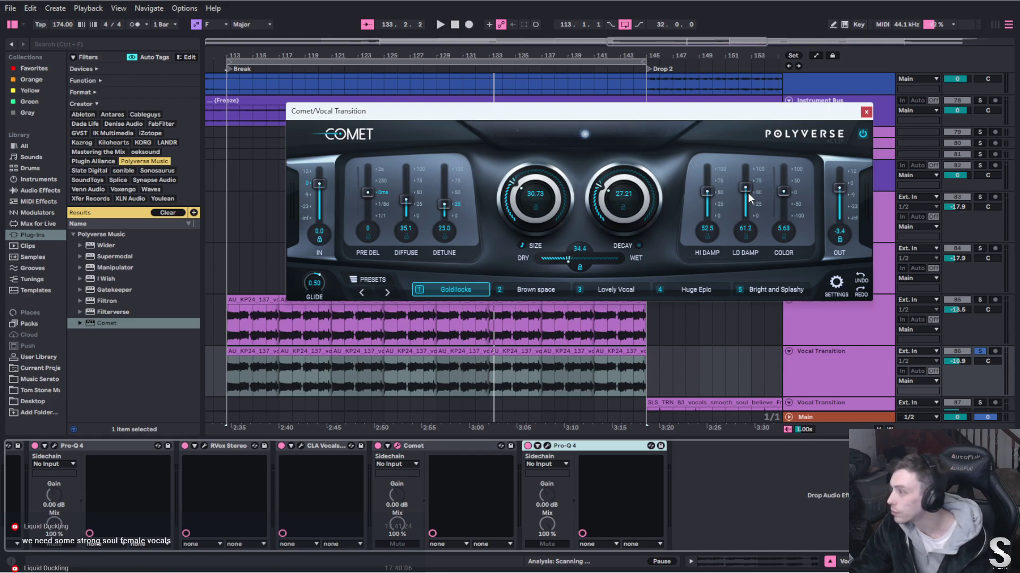
{"action": "left_click_drag", "start_coordinate": [747, 193], "coordinate": [750, 123]}
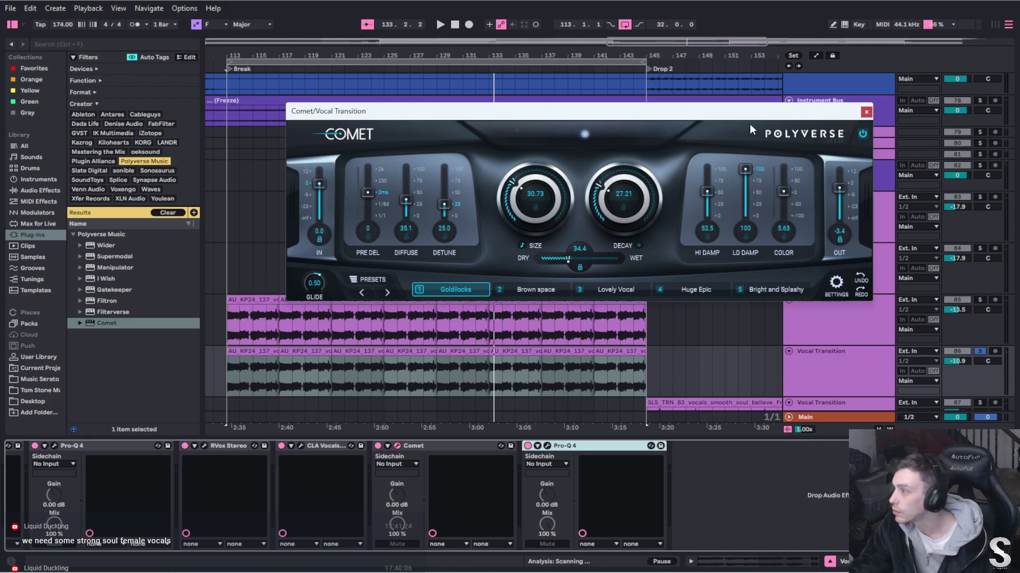
{"action": "key", "text": "space"}
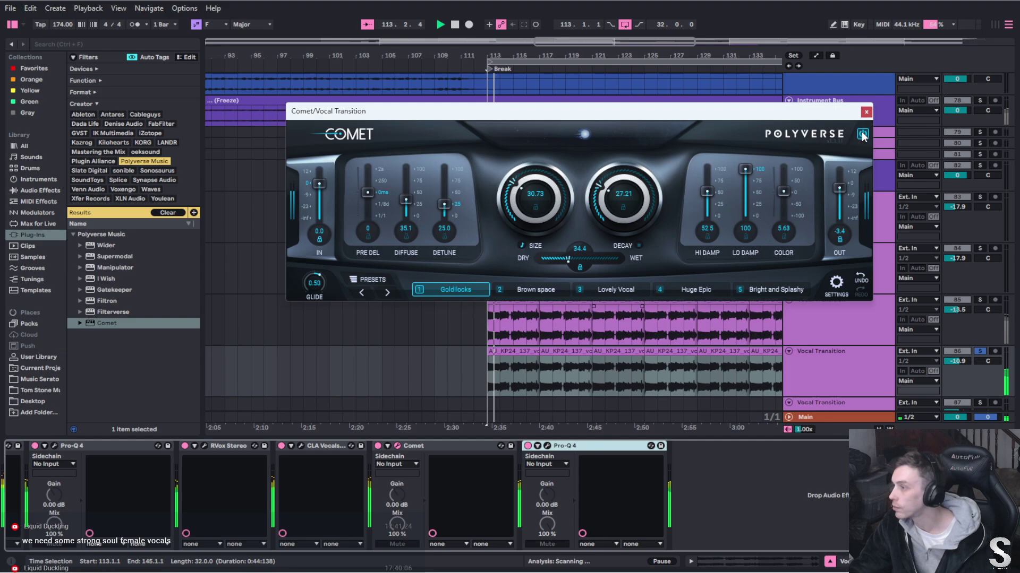
{"action": "left_click", "coordinate": [866, 112]}
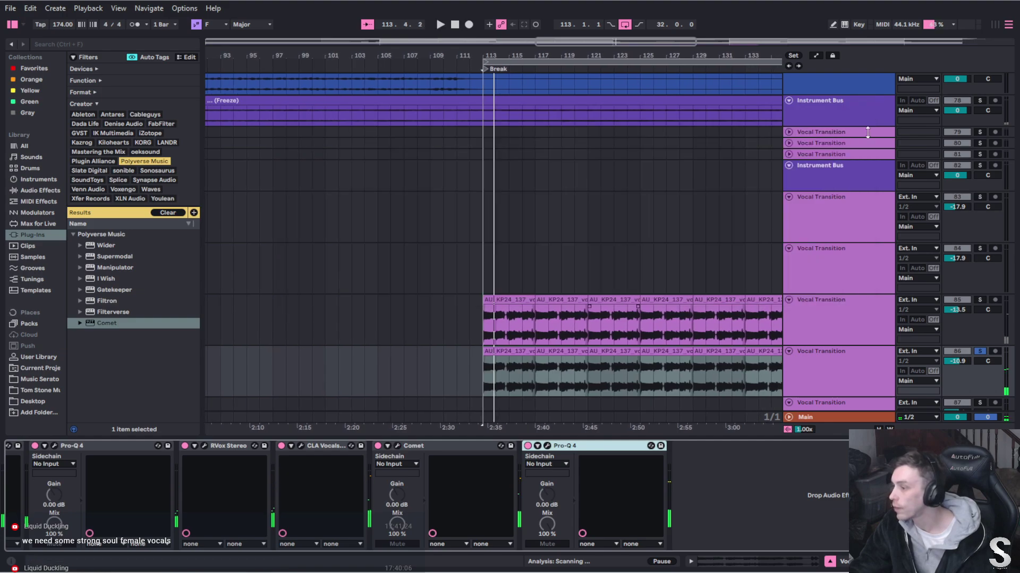
In the Pro-Q 4 after Comet, raise the low cut slightly and deepen the 2892.9 Hz bell's dynamic range to just past -6 dB
{"action": "left_click", "coordinate": [548, 447]}
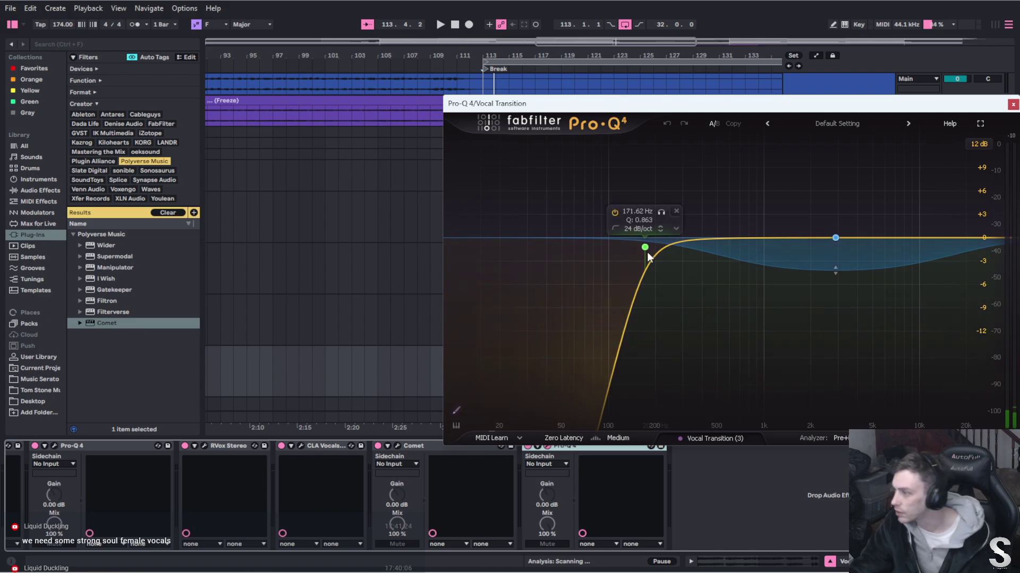
{"action": "key", "text": "space"}
{"action": "mouse_move", "coordinate": [644, 247]}
{"action": "left_mouse_down"}
{"action": "mouse_move", "coordinate": [664, 228]}
{"action": "mouse_move", "coordinate": [699, 228]}
{"action": "mouse_move", "coordinate": [651, 232]}
{"action": "left_mouse_up"}
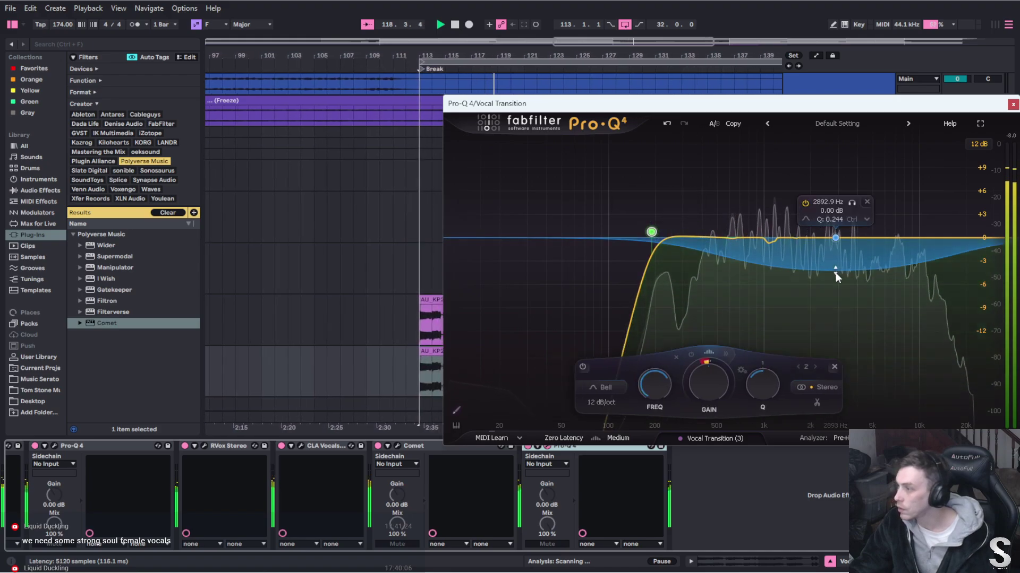
{"action": "left_click_drag", "start_coordinate": [836, 272], "coordinate": [836, 288]}
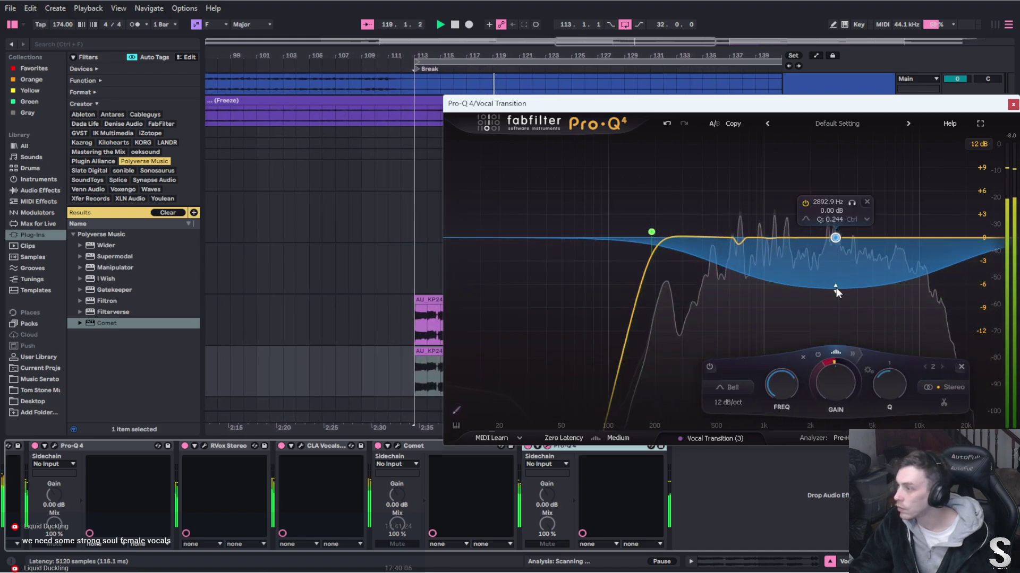
{"action": "left_click", "coordinate": [1013, 104]}
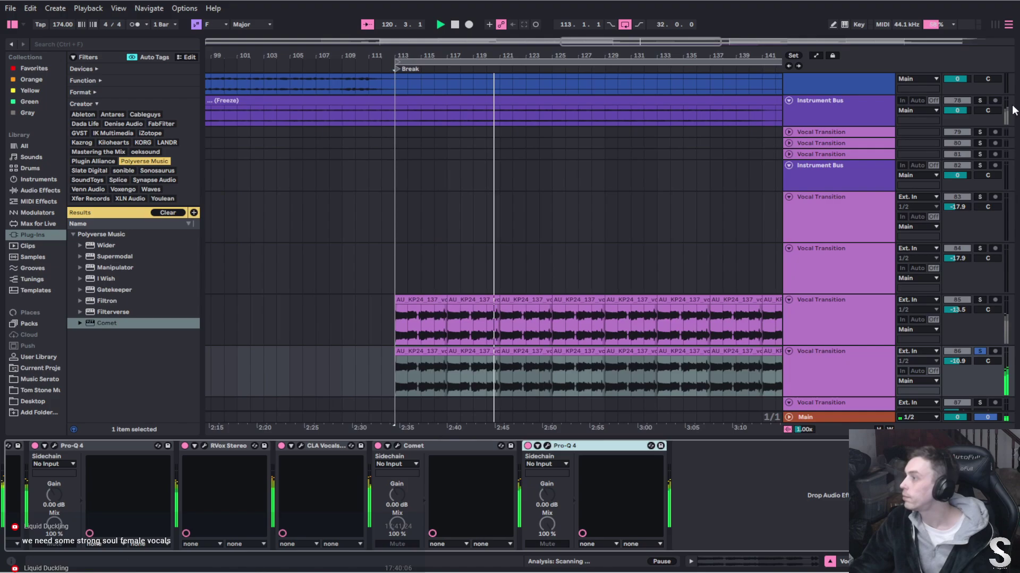
Solo the upper vocal loop track together with the lower one, play from the Break and set its volume to -14.5 dB
{"action": "left_click", "coordinate": [980, 299]}
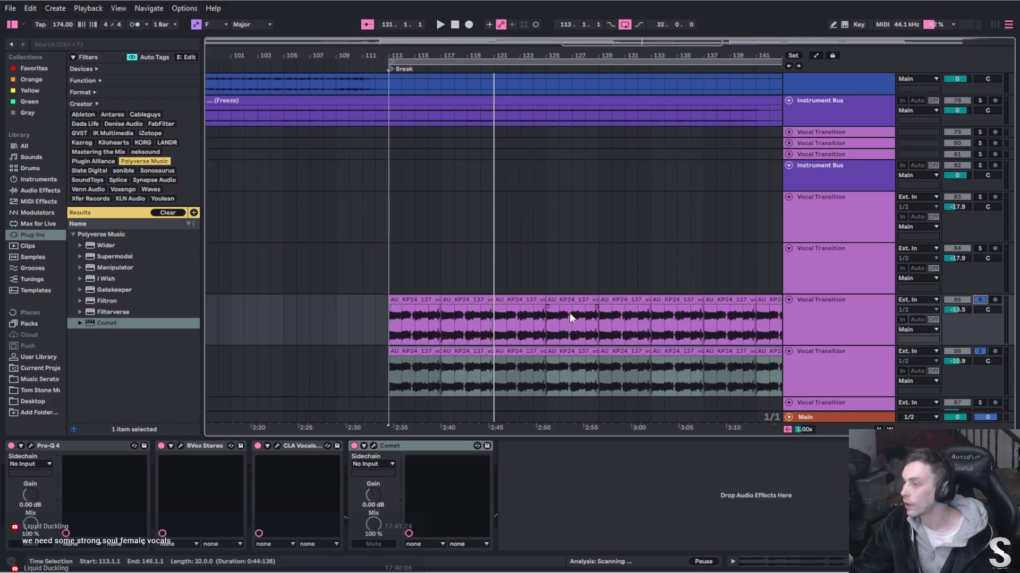
{"action": "left_click", "coordinate": [427, 300]}
{"action": "key", "text": "space"}
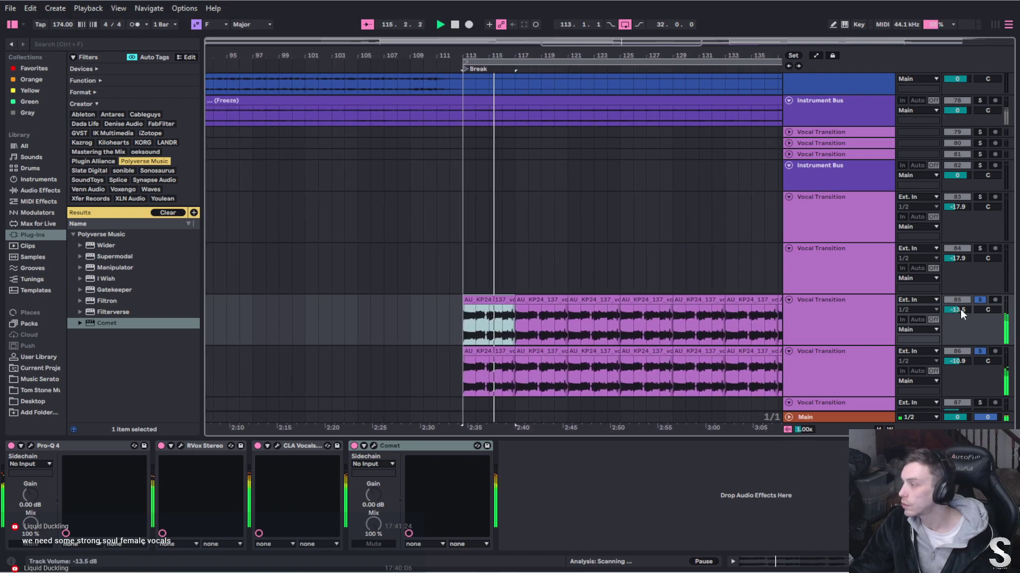
{"action": "scroll", "coordinate": [960, 309], "scroll_direction": "down", "scroll_amount": 1}
Set the dry/wet mix of the upper loop track's Comet to 26.6 and close its window
{"action": "left_click", "coordinate": [841, 330]}
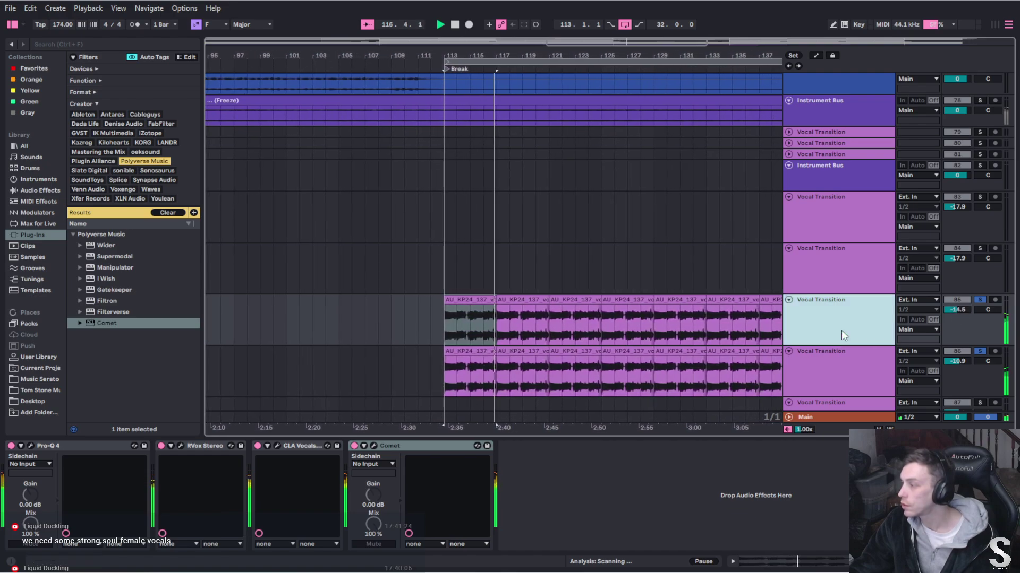
{"action": "left_click", "coordinate": [374, 446]}
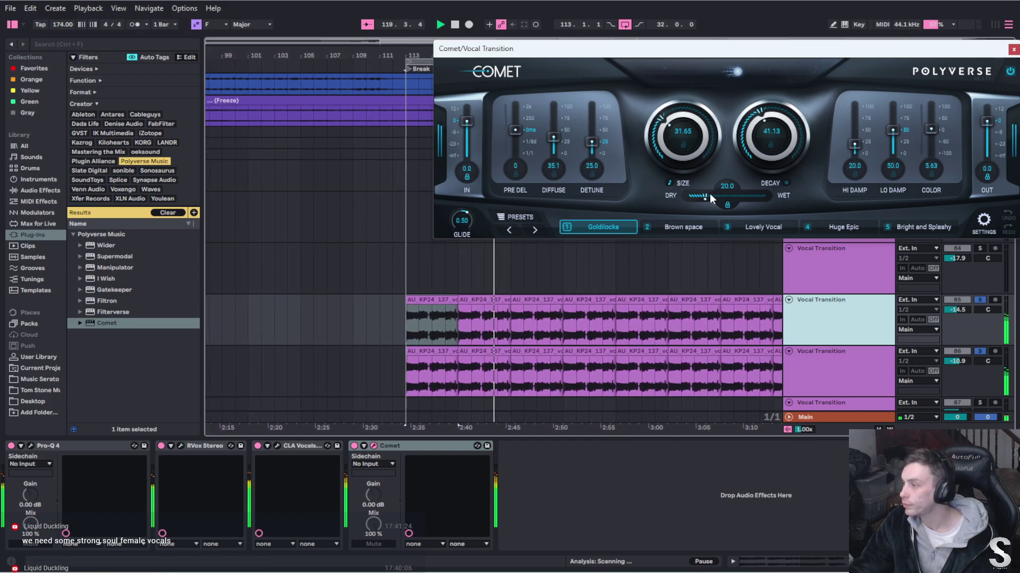
{"action": "left_click_drag", "start_coordinate": [710, 194], "coordinate": [716, 194]}
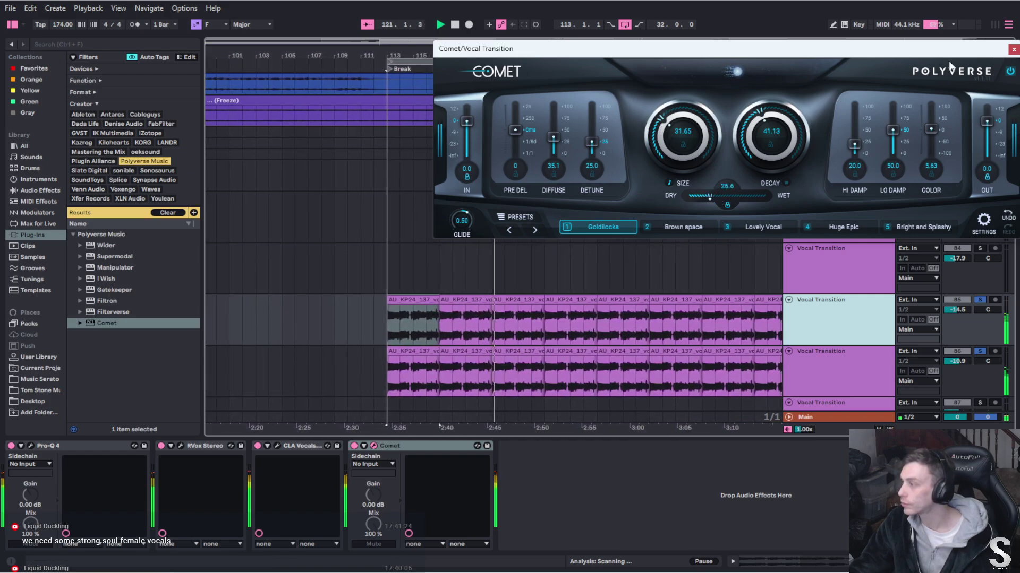
{"action": "left_click", "coordinate": [1014, 49]}
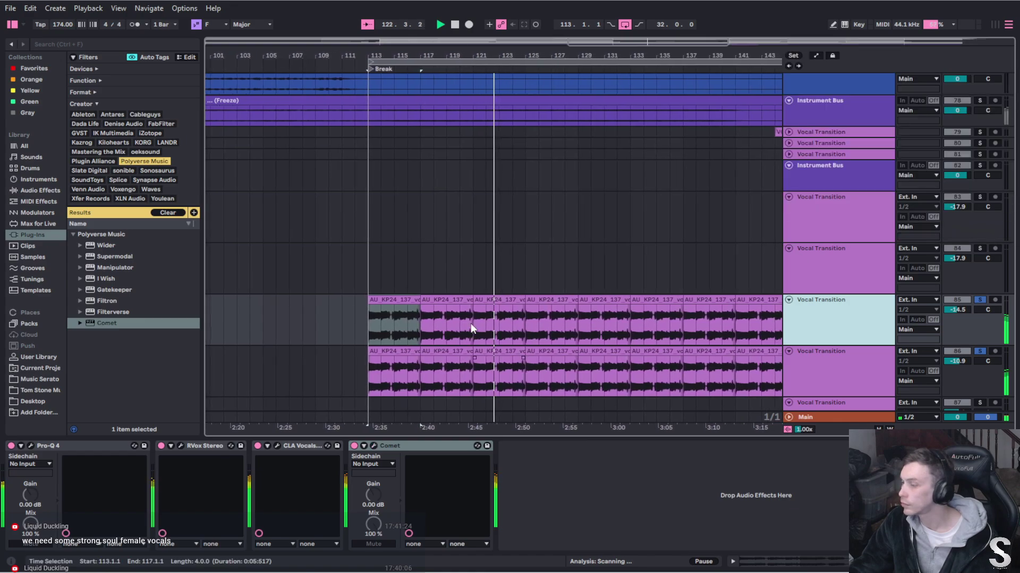
Unsolo both vocal loop tracks and copy 16 bars of their clips to the start of Drop 2 at bar 145
{"action": "scroll", "coordinate": [522, 334], "scroll_direction": "down", "scroll_amount": 3}
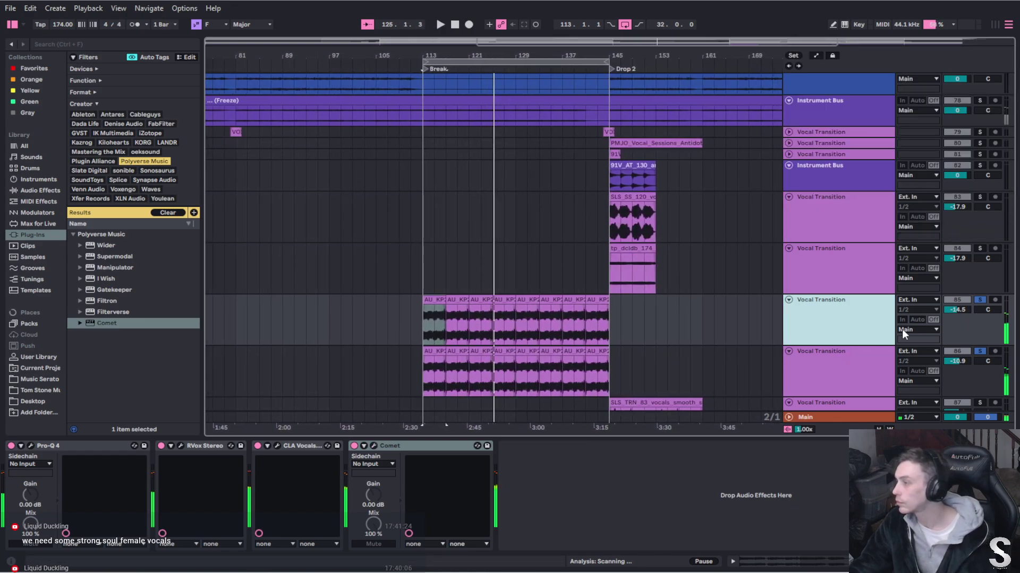
{"action": "left_click", "coordinate": [981, 300]}
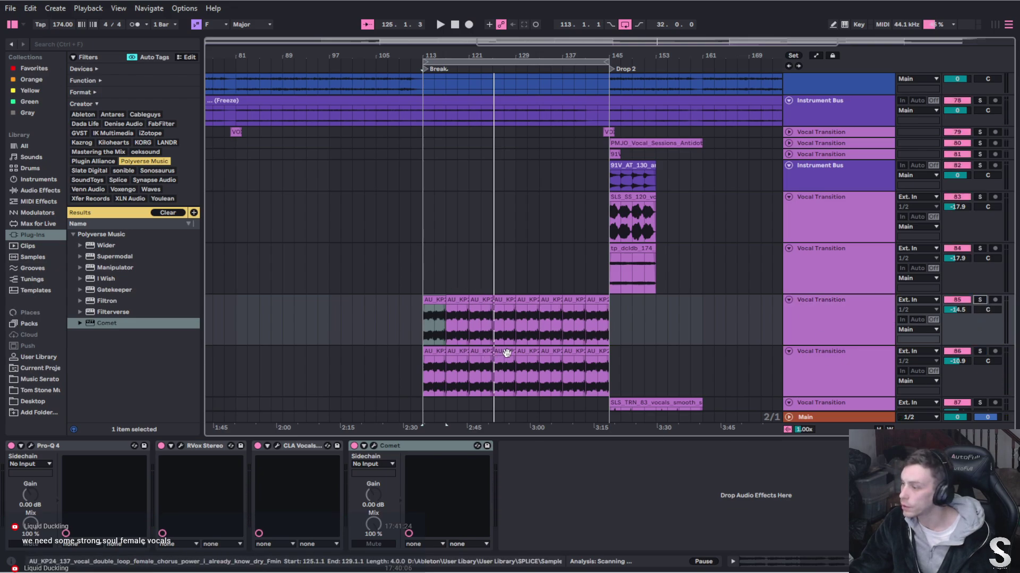
{"action": "left_click", "coordinate": [506, 353], "text": "shift"}
{"action": "left_click_drag", "start_coordinate": [432, 352], "coordinate": [623, 347], "text": "ctrl"}
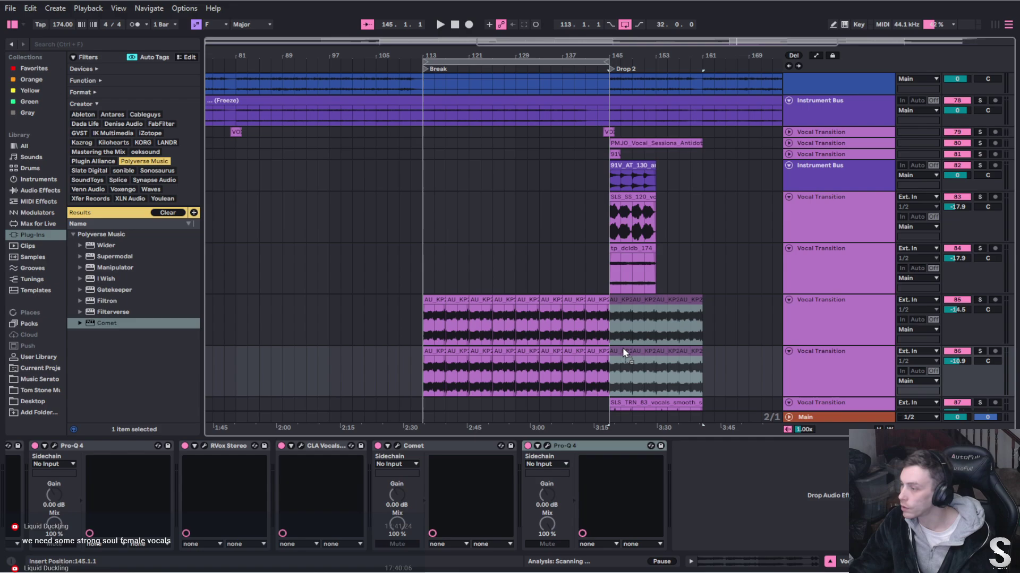
Move both vocal loop tracks up to sit directly below the first Vocal Transition track
{"action": "left_click", "coordinate": [811, 266]}
{"action": "left_click", "coordinate": [813, 324]}
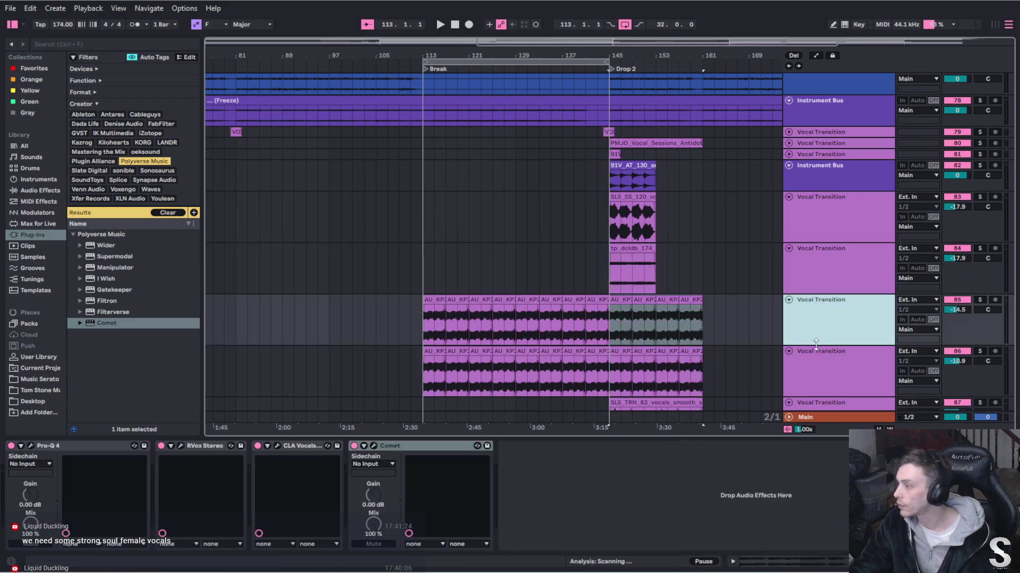
{"action": "left_click", "coordinate": [815, 358], "text": "shift"}
{"action": "left_click_drag", "start_coordinate": [816, 326], "coordinate": [807, 143]}
Deactivate all tracks below the two vocal loops, from track 82 through track 88
{"action": "scroll", "coordinate": [832, 255], "scroll_direction": "down", "scroll_amount": 3}
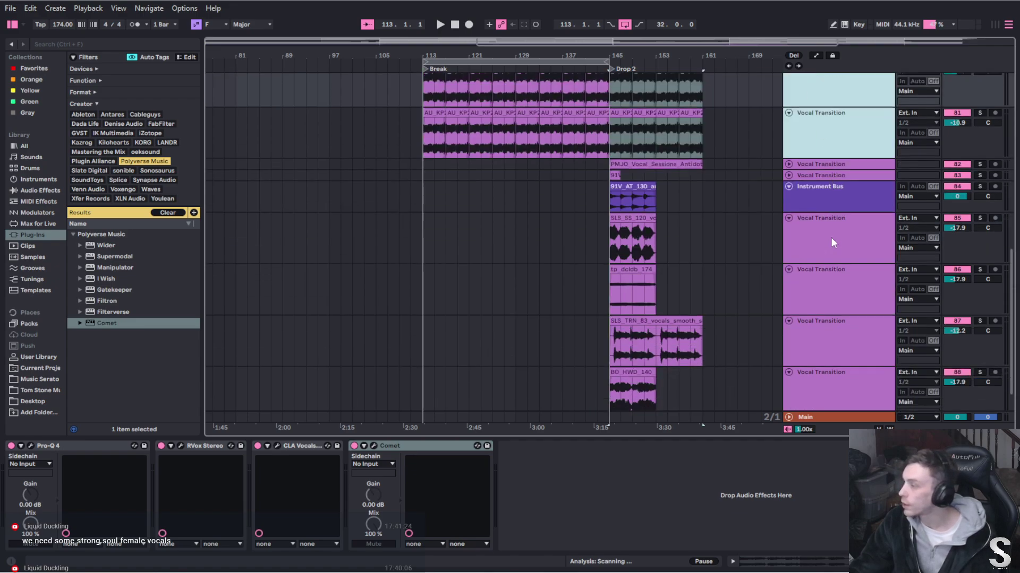
{"action": "left_click", "coordinate": [845, 163]}
{"action": "scroll", "coordinate": [856, 295], "scroll_direction": "down", "scroll_amount": 1}
{"action": "left_click", "coordinate": [832, 367], "text": "shift"}
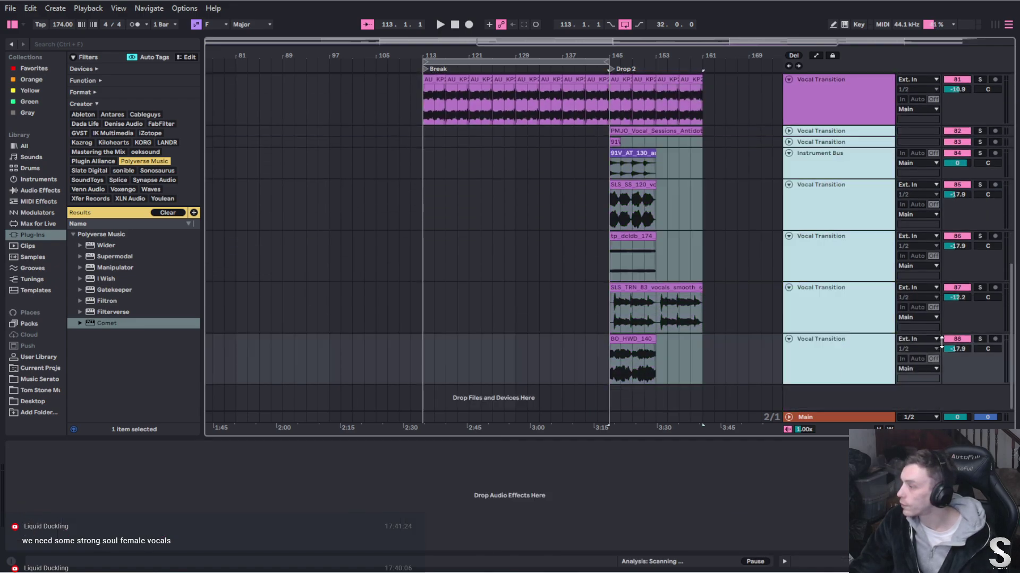
Extend the loop region's end to bar 161 and play the Break into Drop 2
{"action": "scroll", "coordinate": [759, 218], "scroll_direction": "up", "scroll_amount": 6}
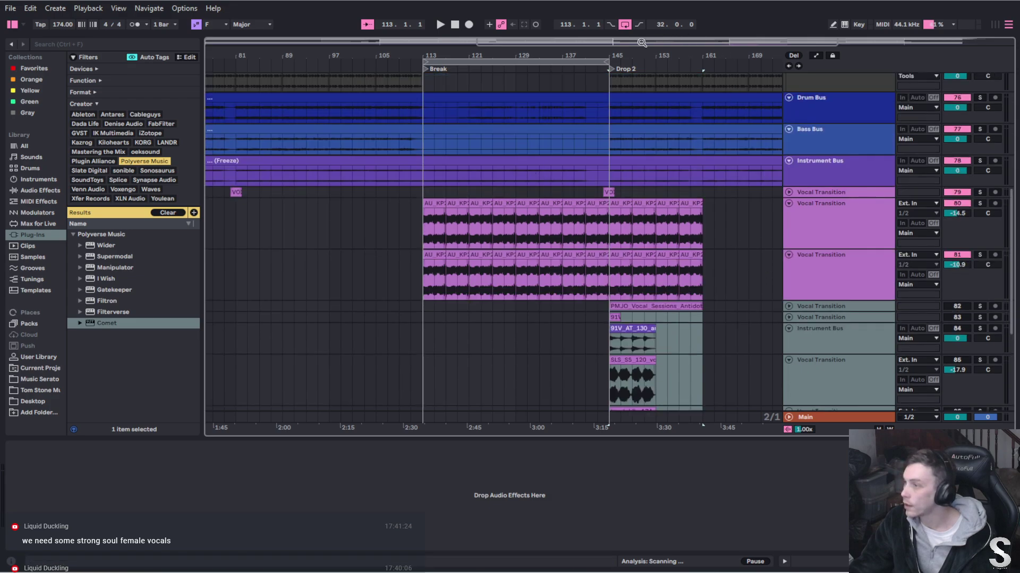
{"action": "left_click_drag", "start_coordinate": [607, 60], "coordinate": [701, 60]}
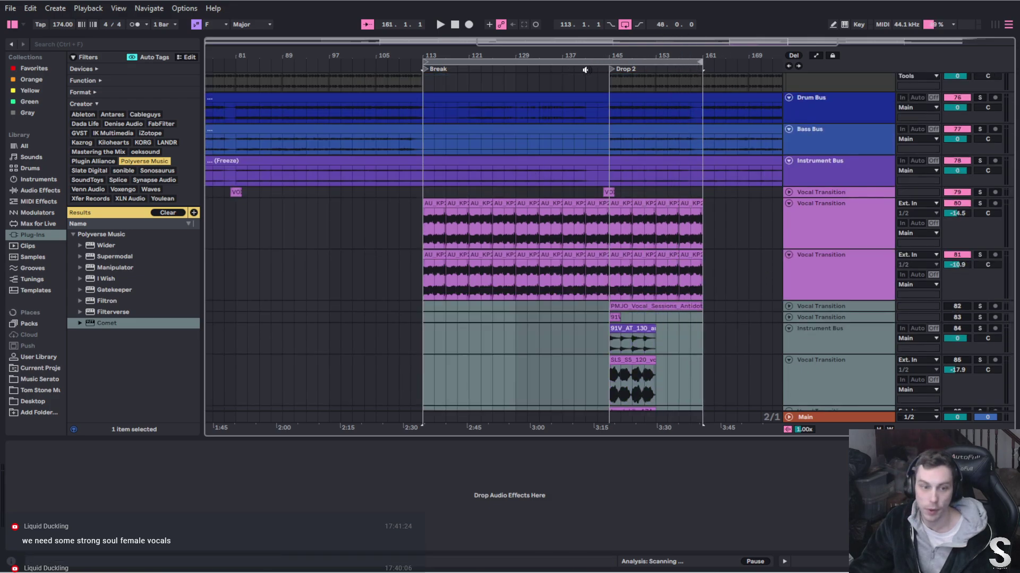
{"action": "key", "text": "space"}
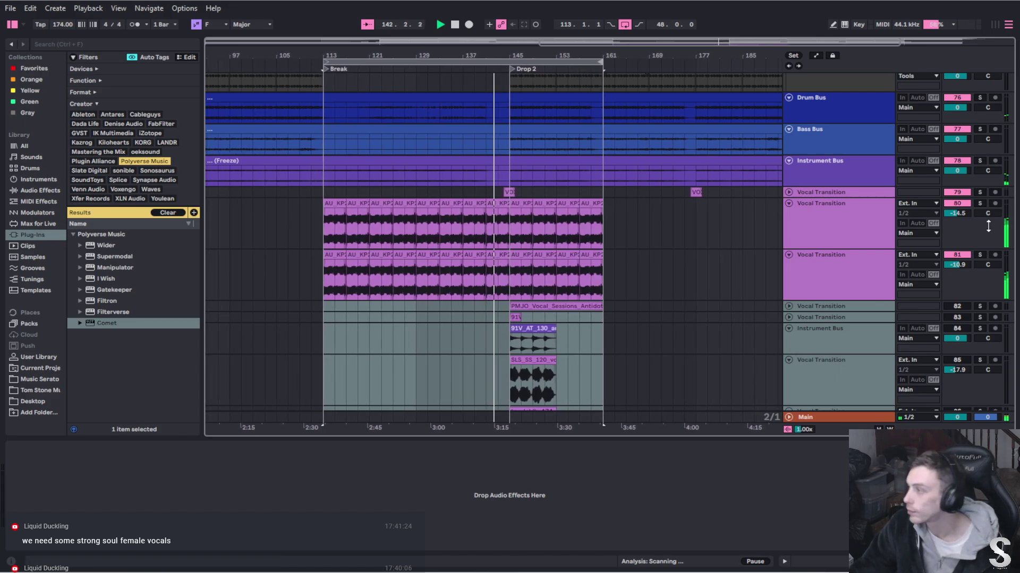
Restart playback a few bars into the Break to audition the two vocal loops leading towards Drop 2
{"action": "key", "text": "space"}
{"action": "left_click", "coordinate": [979, 193]}
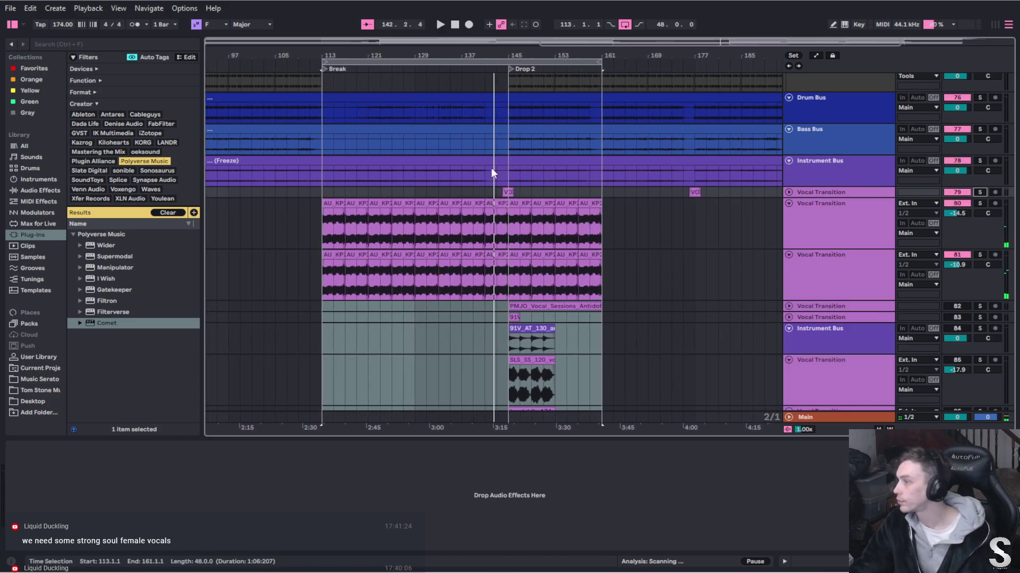
{"action": "left_click", "coordinate": [367, 68]}
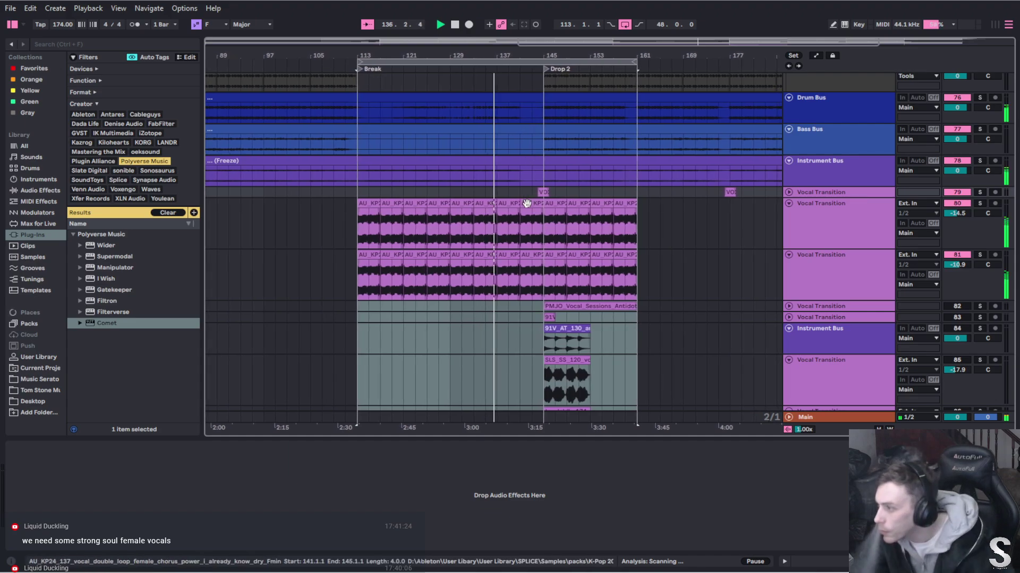
Remove the last clip before Drop 2 on the upper vocal loop track, keeping the lower track's matching clip from bar 141 to 145
{"action": "left_click_drag", "start_coordinate": [534, 206], "coordinate": [526, 255]}
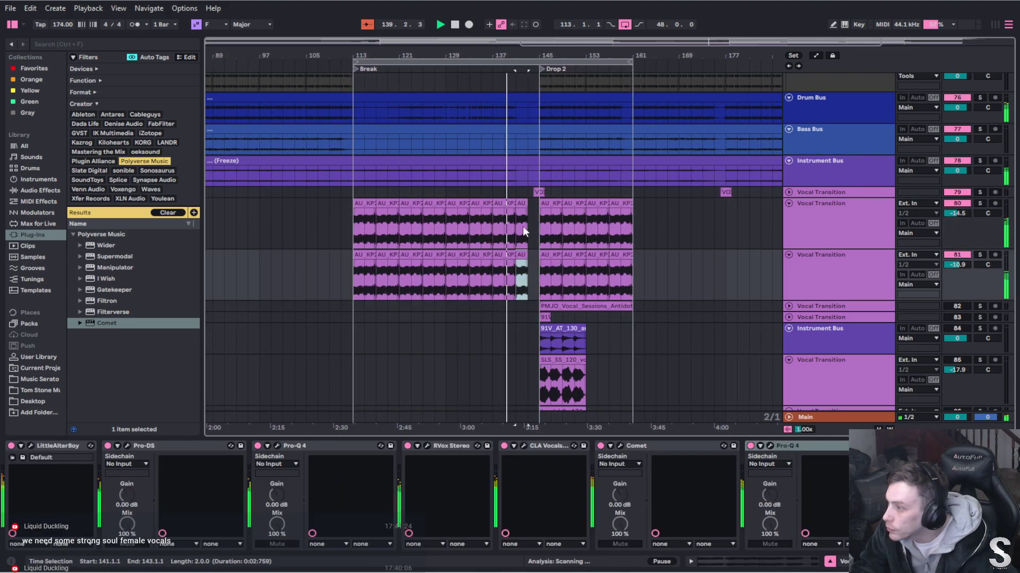
{"action": "left_click", "coordinate": [523, 204]}
{"action": "left_click", "coordinate": [527, 213]}
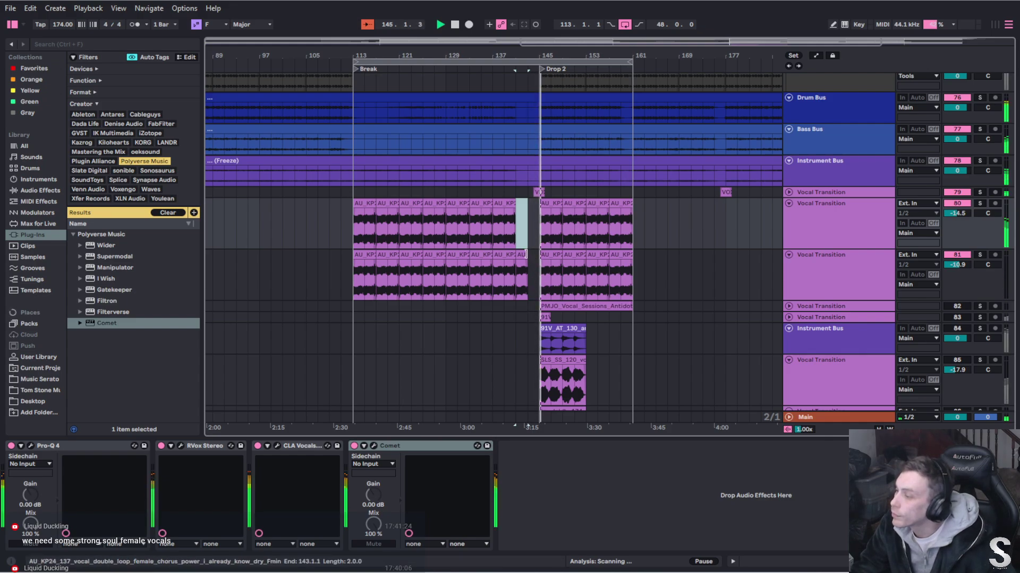
{"action": "left_click_drag", "start_coordinate": [525, 254], "coordinate": [536, 255]}
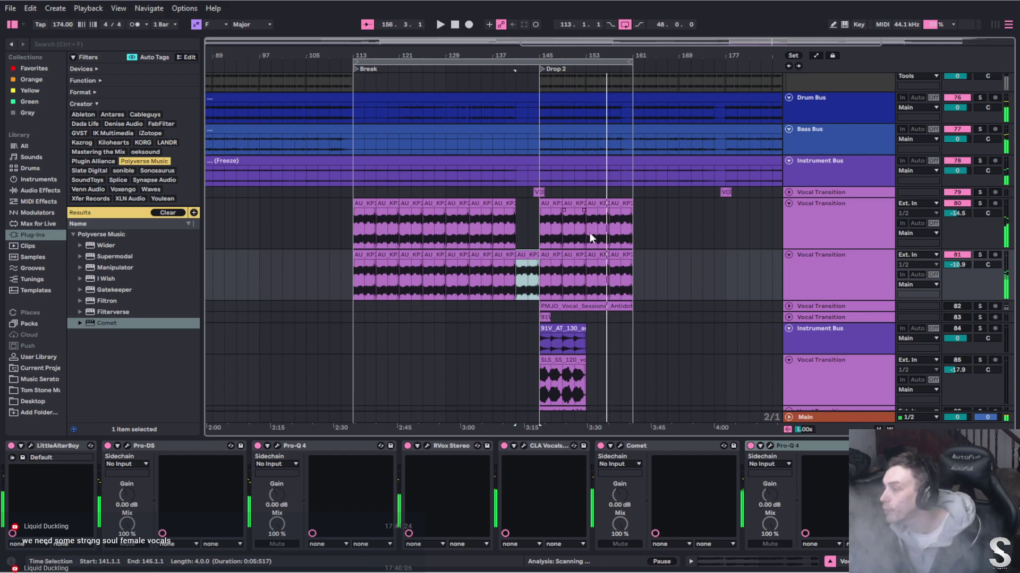
Start the loop region at bar 145 and delete both vocal loops' clips except the first four bars of Drop 2
{"action": "scroll", "coordinate": [353, 237], "scroll_direction": "up", "scroll_amount": 5}
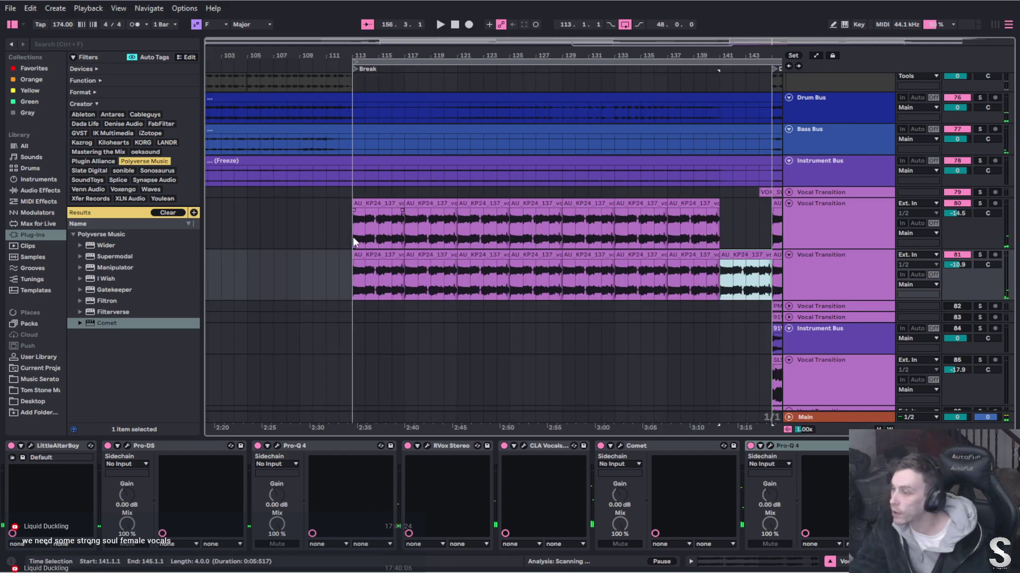
{"action": "scroll", "coordinate": [450, 231], "scroll_direction": "down", "scroll_amount": 5}
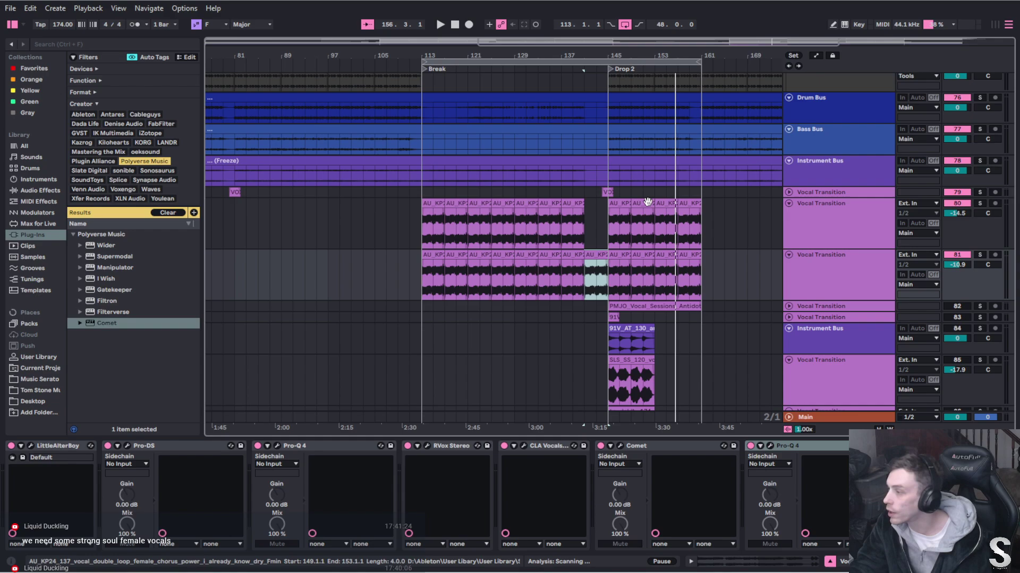
{"action": "left_click_drag", "start_coordinate": [422, 63], "coordinate": [612, 63]}
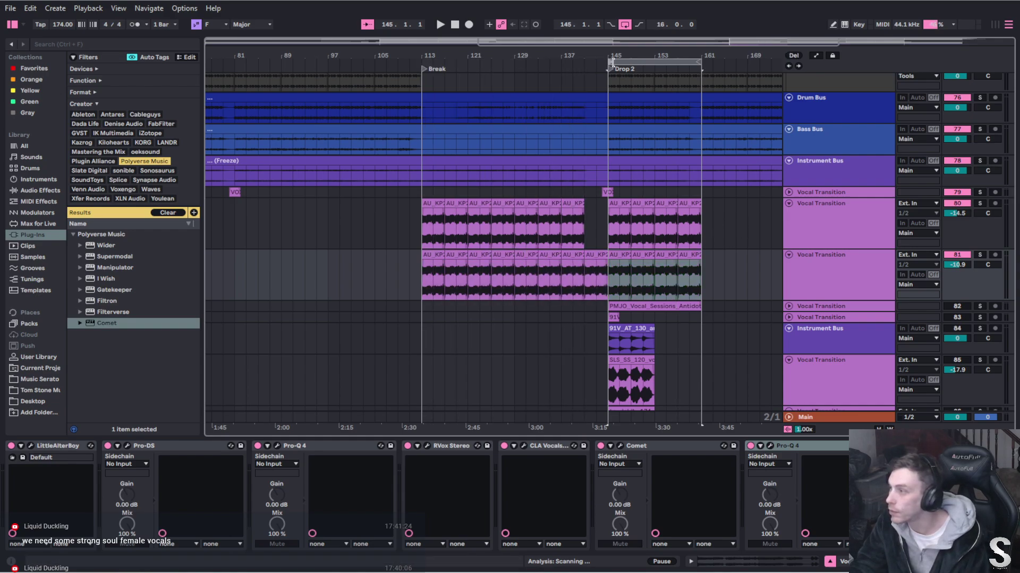
{"action": "left_click_drag", "start_coordinate": [606, 208], "coordinate": [411, 282]}
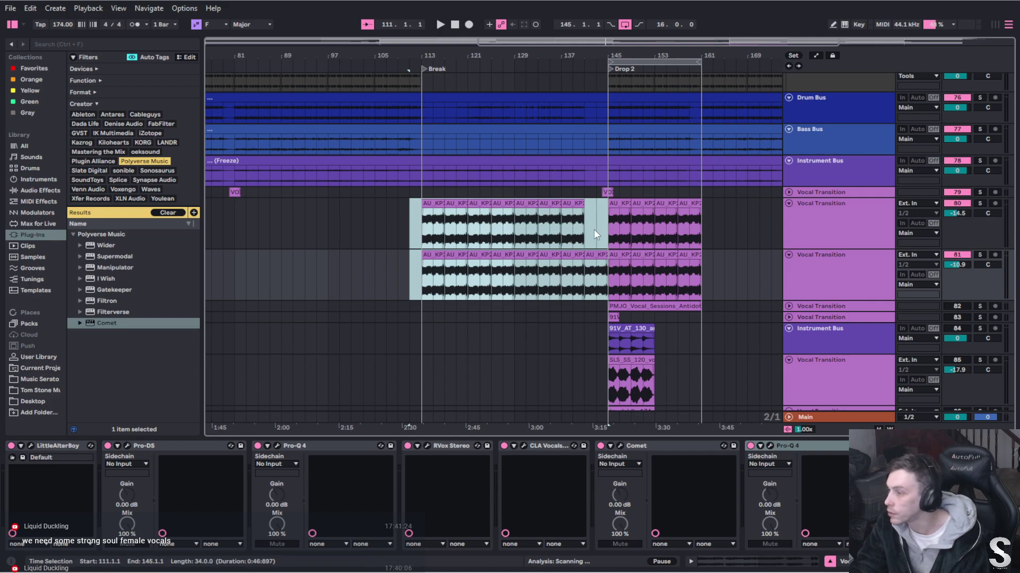
{"action": "key", "text": "Delete"}
{"action": "left_click", "coordinate": [736, 241]}
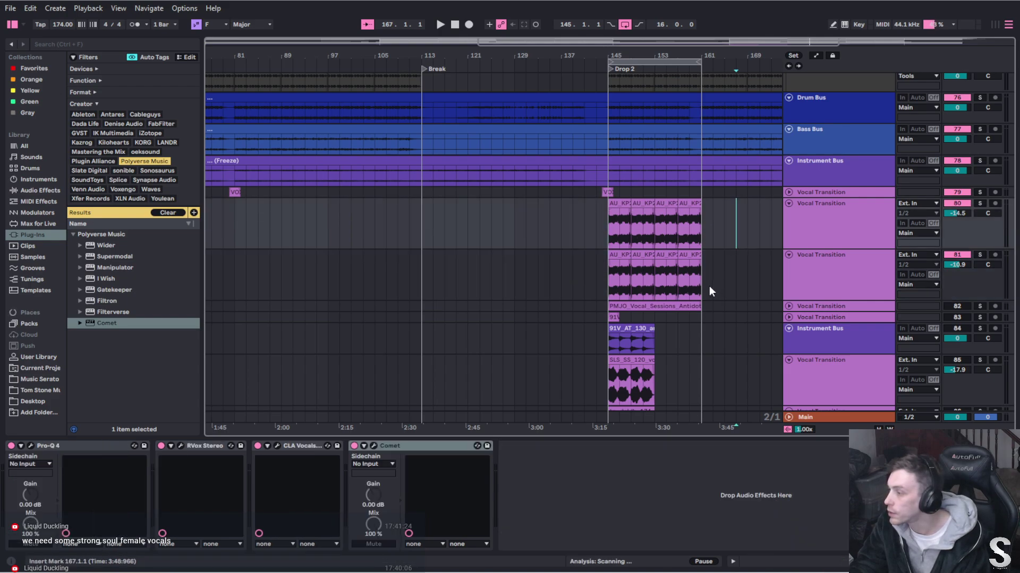
{"action": "left_click_drag", "start_coordinate": [710, 284], "coordinate": [637, 228]}
{"action": "key", "text": "Delete"}
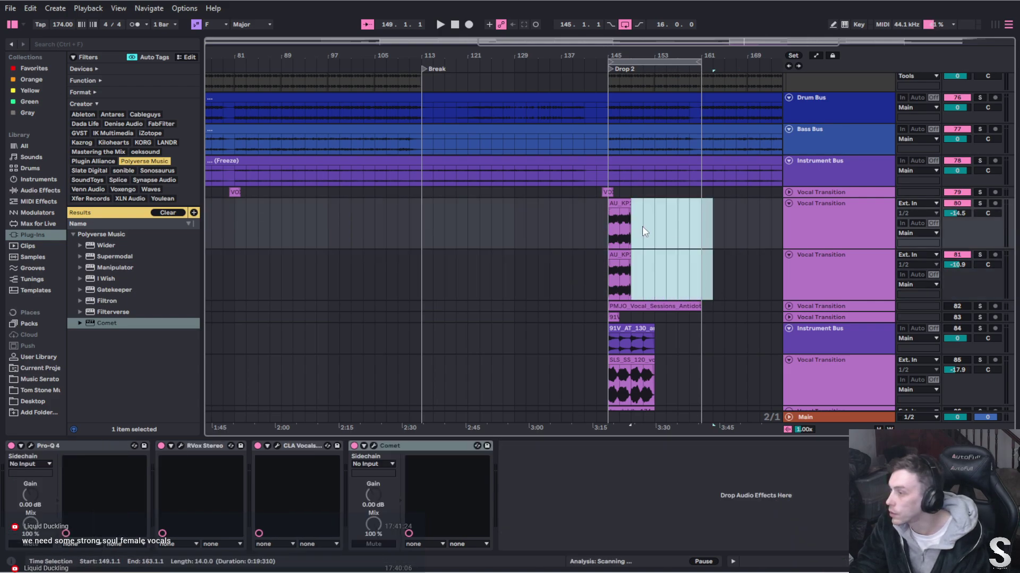
Link vocal loop tracks 80 and 81 so that their clips are edited together
{"action": "scroll", "coordinate": [616, 225], "scroll_direction": "up", "scroll_amount": 1}
{"action": "left_click", "coordinate": [828, 273]}
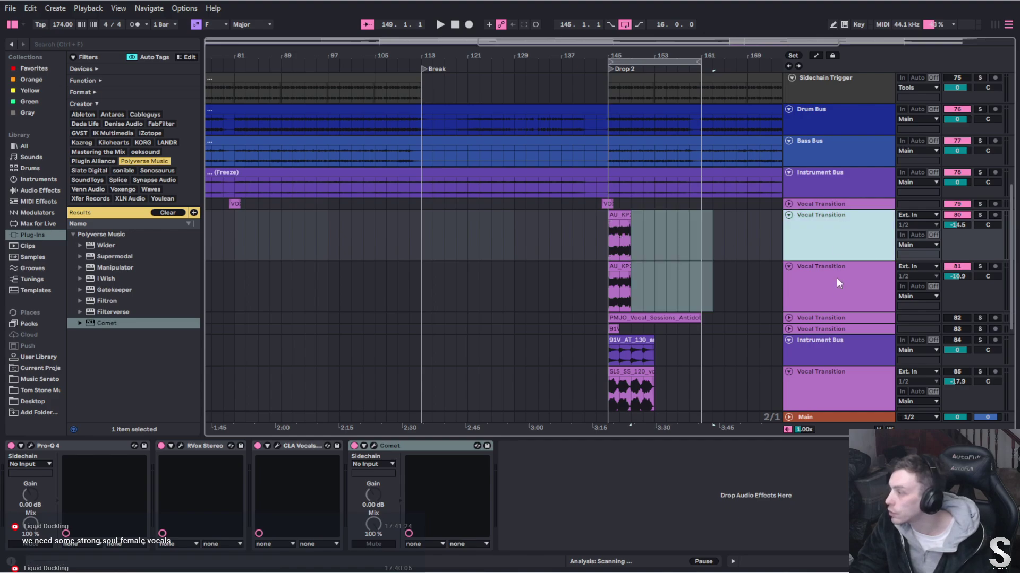
{"action": "right_click", "coordinate": [839, 300]}
{"action": "key", "text": "Escape"}
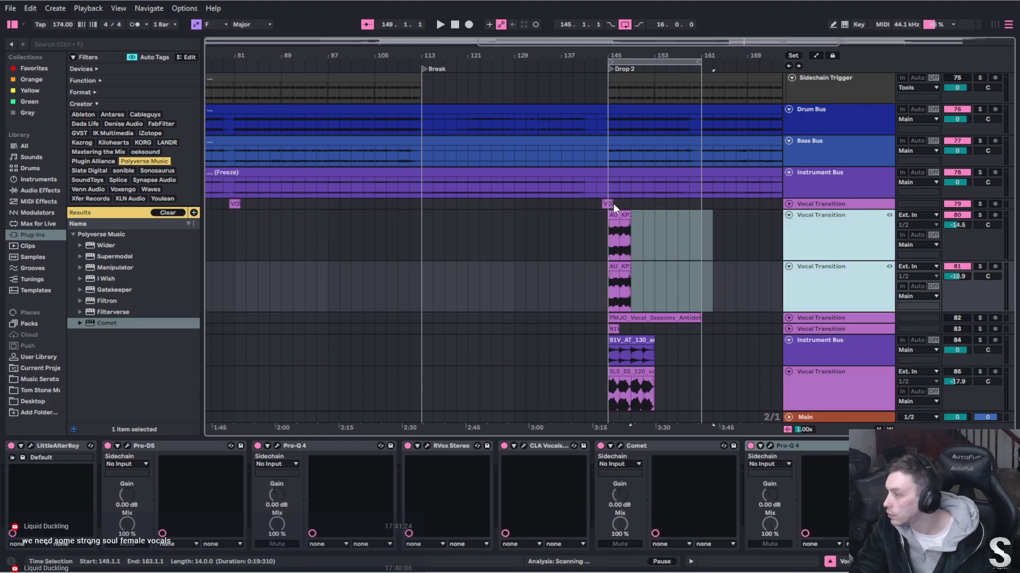
Select the linked four-bar vocal clips and play them from the start of Drop 2
{"action": "scroll", "coordinate": [616, 254], "scroll_direction": "up", "scroll_amount": 5}
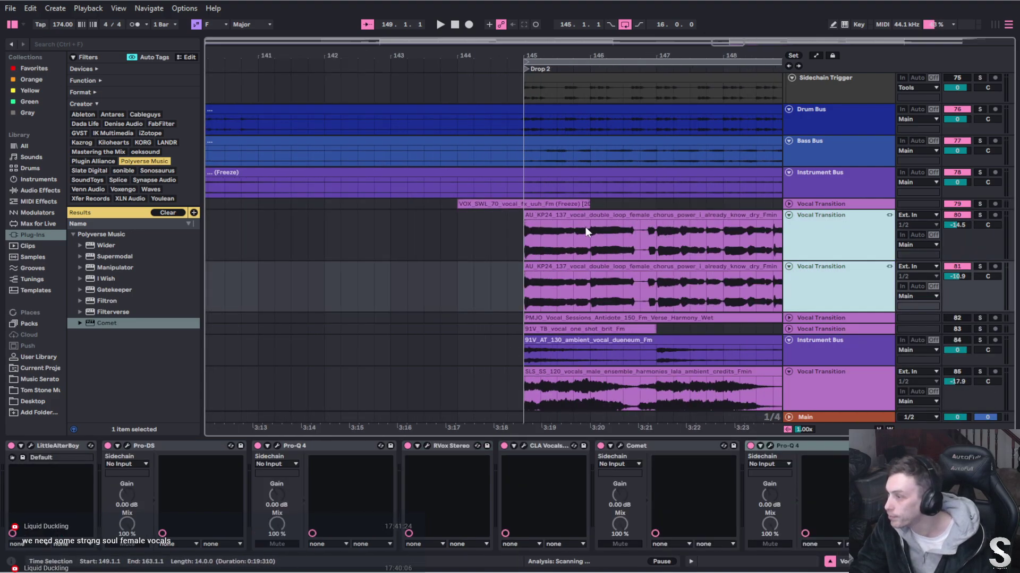
{"action": "scroll", "coordinate": [579, 227], "scroll_direction": "right", "scroll_amount": 3}
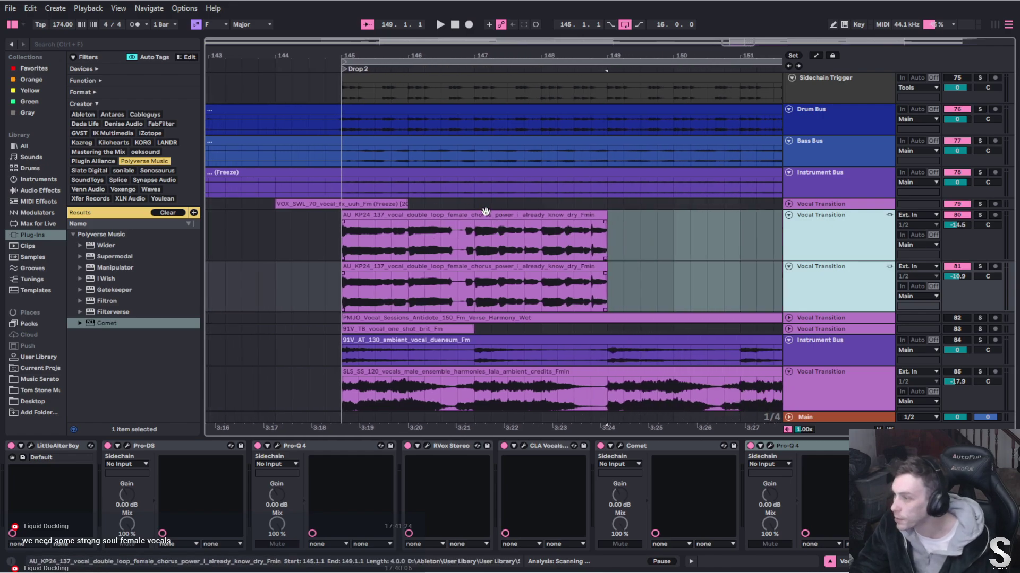
{"action": "left_click", "coordinate": [474, 229]}
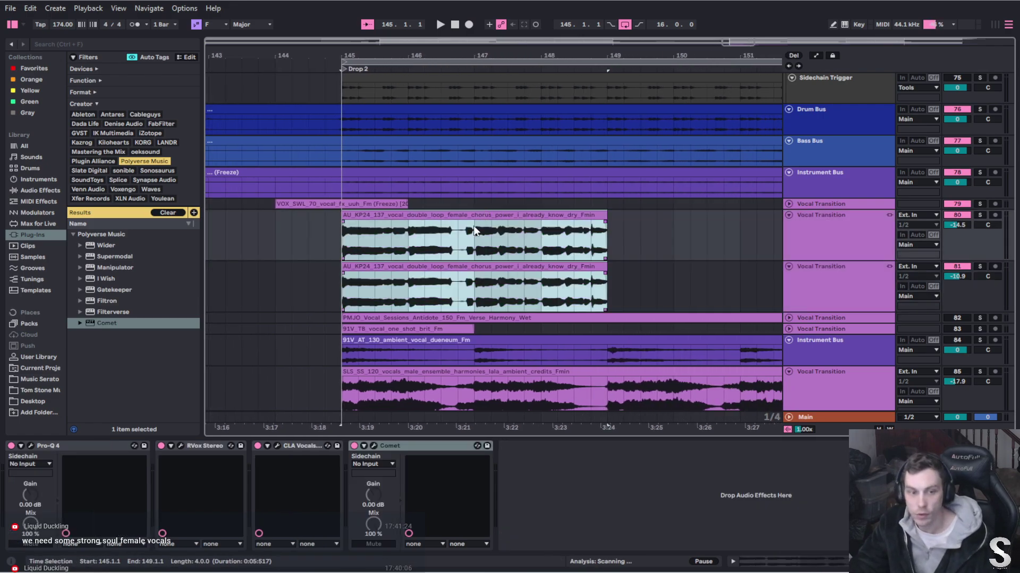
{"action": "key", "text": "space"}
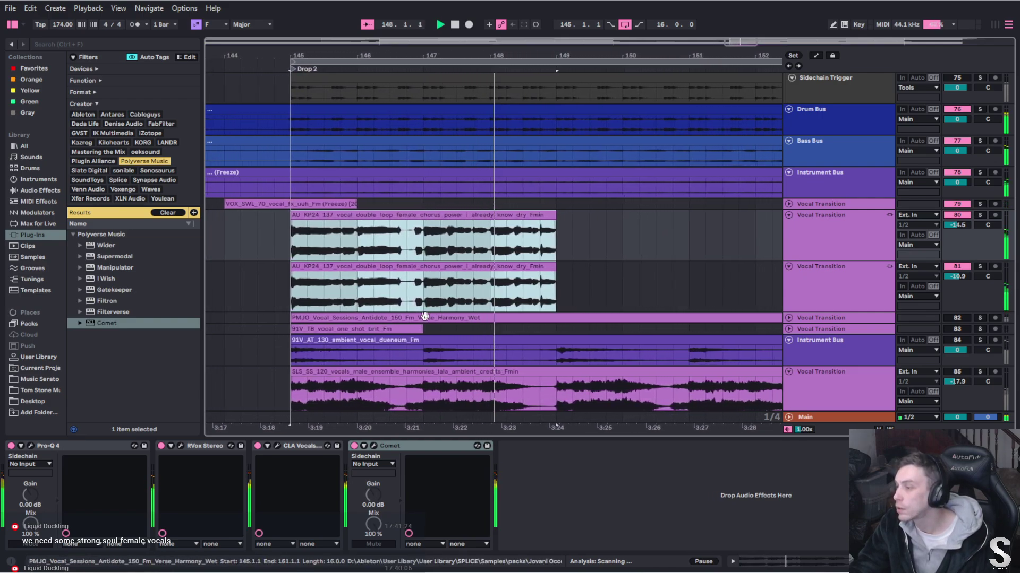
{"action": "key", "text": "space"}
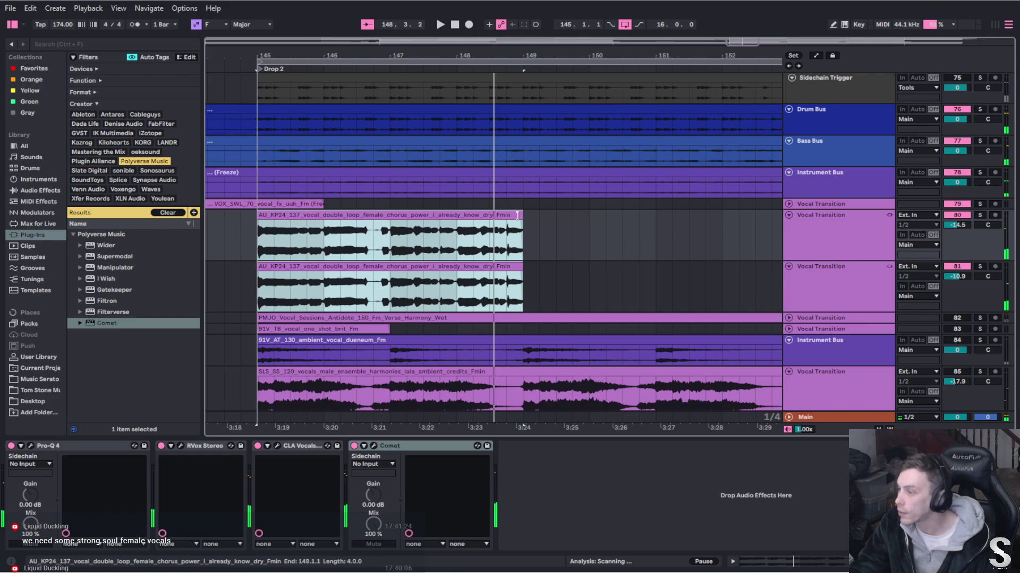
Trim both linked vocal clips to end at 148.2.3 with a short fade-out, and replay the start of Drop 2
{"action": "left_click_drag", "start_coordinate": [517, 215], "coordinate": [492, 217]}
{"action": "scroll", "coordinate": [474, 237], "scroll_direction": "up", "scroll_amount": 5}
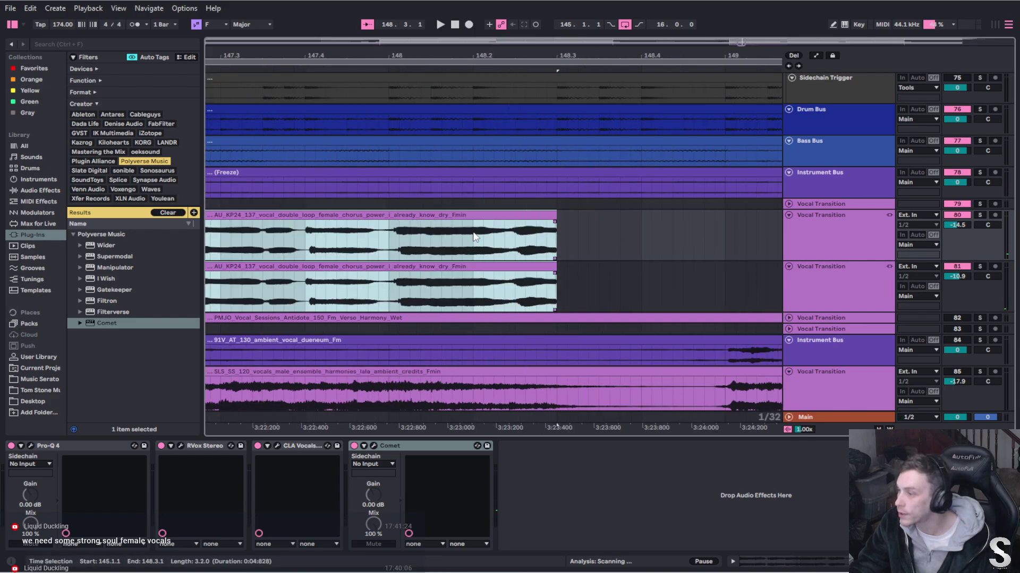
{"action": "left_click_drag", "start_coordinate": [557, 215], "coordinate": [488, 222]}
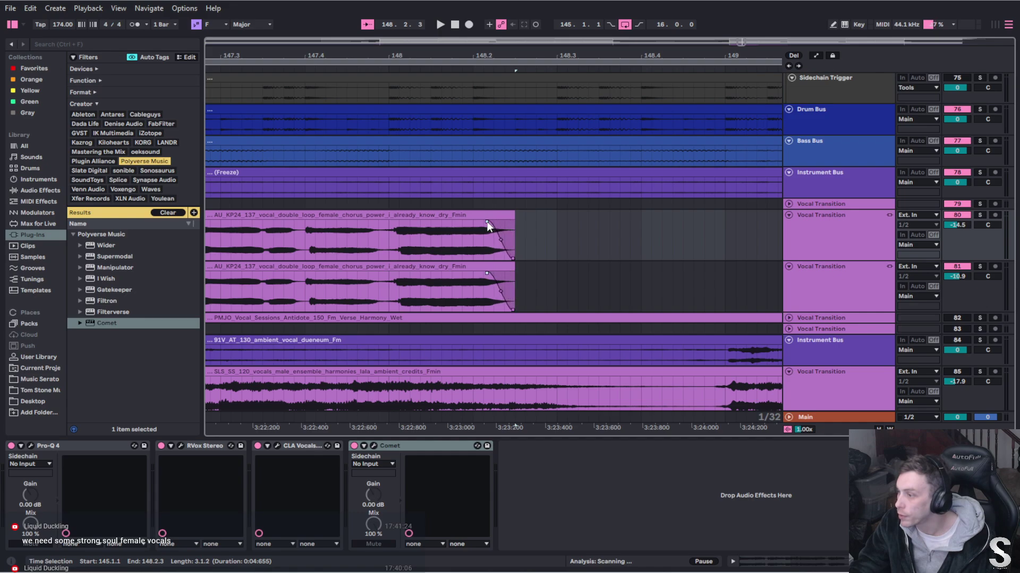
{"action": "scroll", "coordinate": [494, 227], "scroll_direction": "down", "scroll_amount": 5}
{"action": "left_click", "coordinate": [352, 212]}
{"action": "key", "text": "space"}
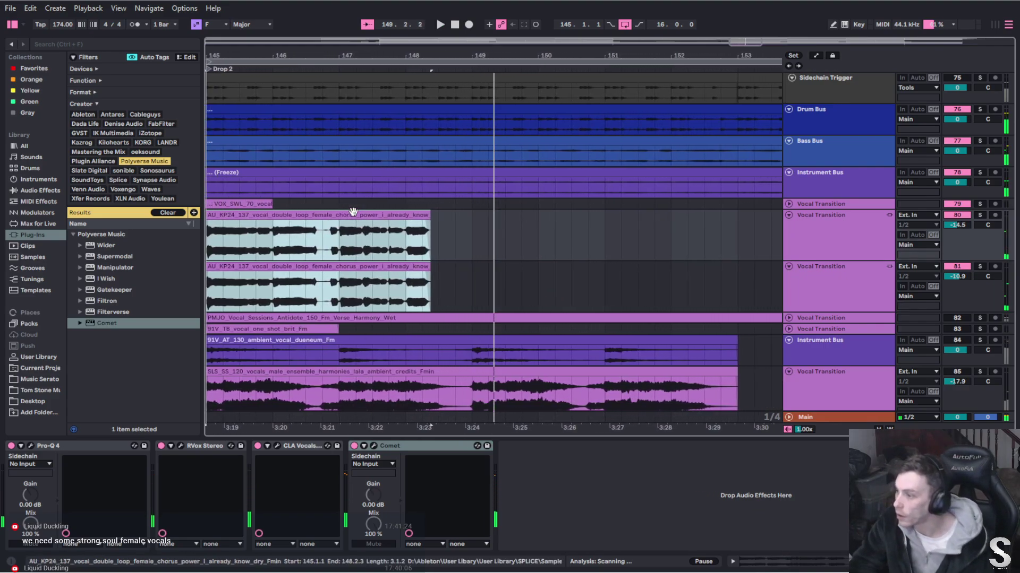
Shorten both linked vocal clips to end at bar 148 and replay the opening of Drop 2
{"action": "key", "text": "space"}
{"action": "left_click_drag", "start_coordinate": [428, 214], "coordinate": [407, 213]}
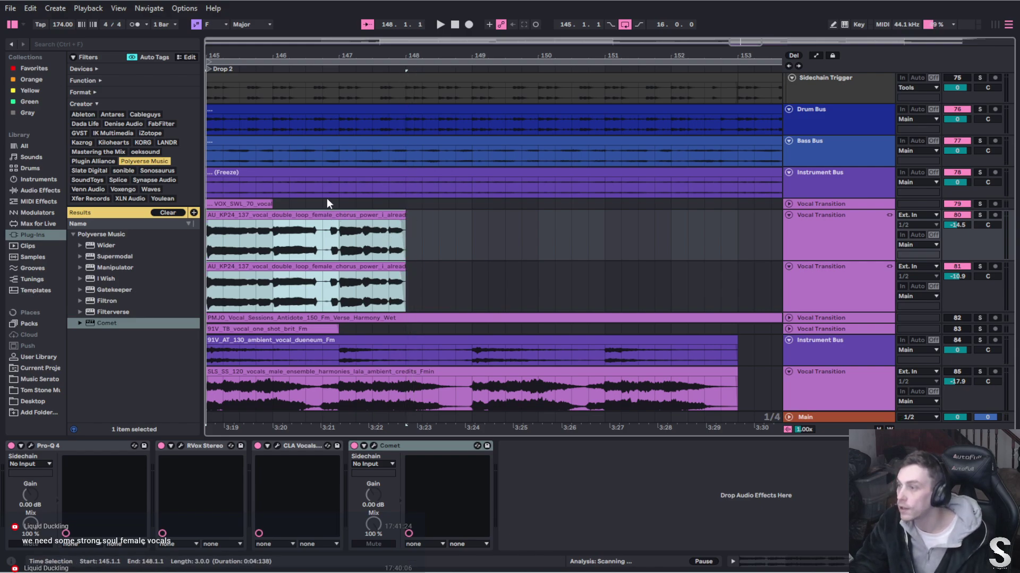
{"action": "left_click", "coordinate": [324, 70]}
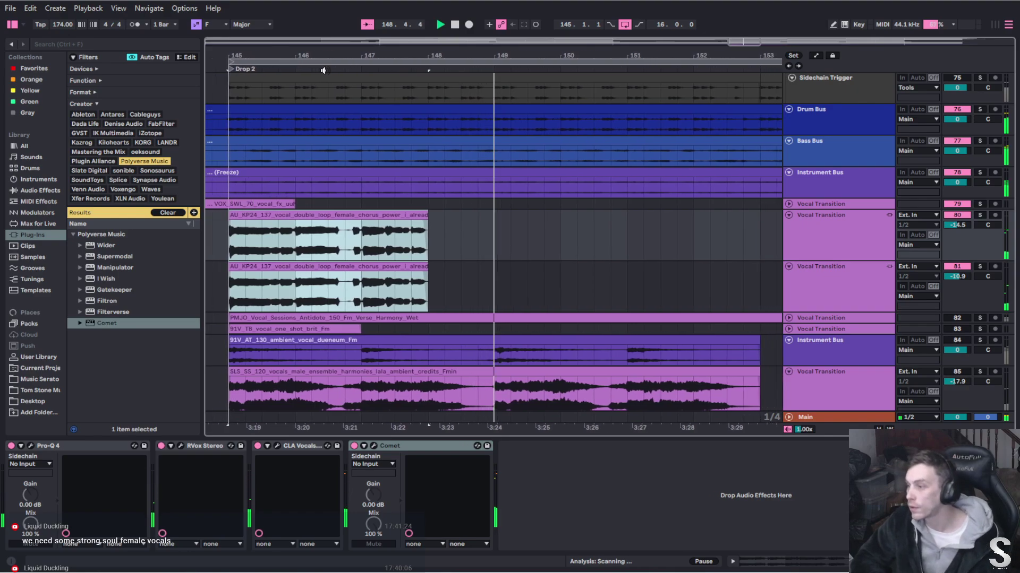
{"action": "key", "text": "minus"}
{"action": "key", "text": "minus"}
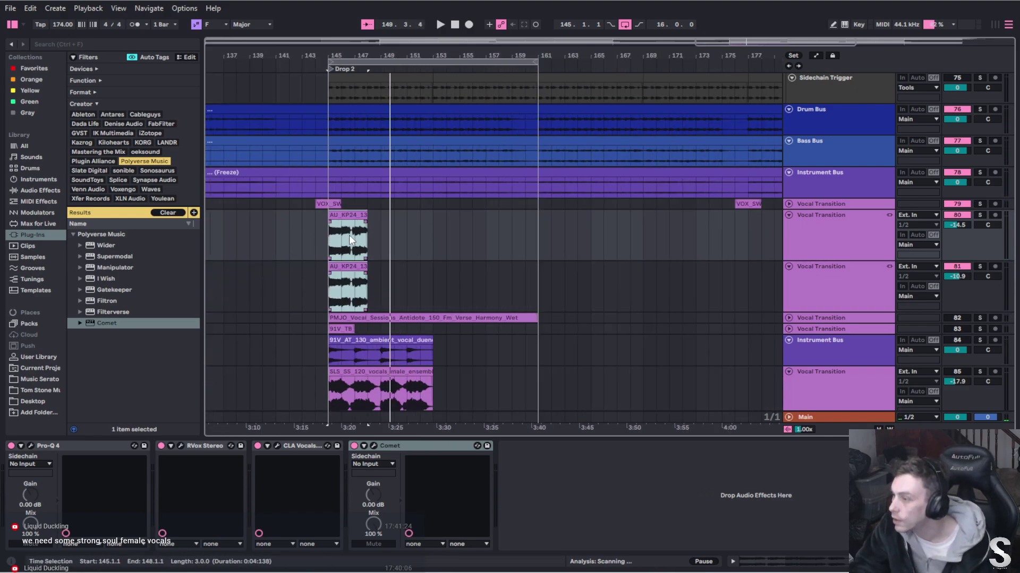
Solo and unfold track 82 and play its Antidote verse harmony clip in Drop 2
{"action": "left_click", "coordinate": [980, 318]}
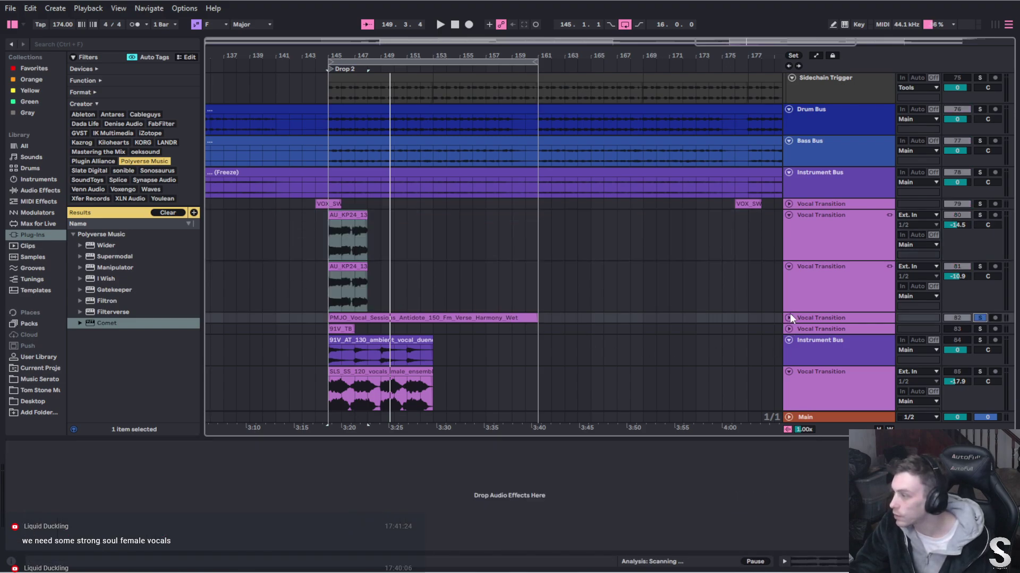
{"action": "left_click", "coordinate": [789, 318]}
{"action": "left_click", "coordinate": [340, 334]}
{"action": "key", "text": "space"}
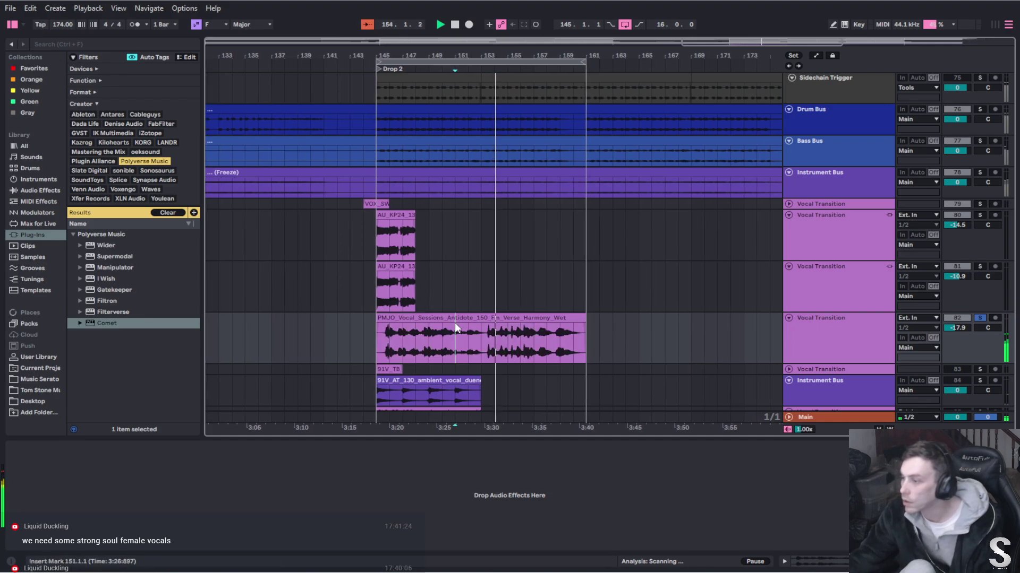
Set the Antidote verse harmony clip's warp mode to Pro, close the clip view and stop playback
{"action": "double_click", "coordinate": [442, 315]}
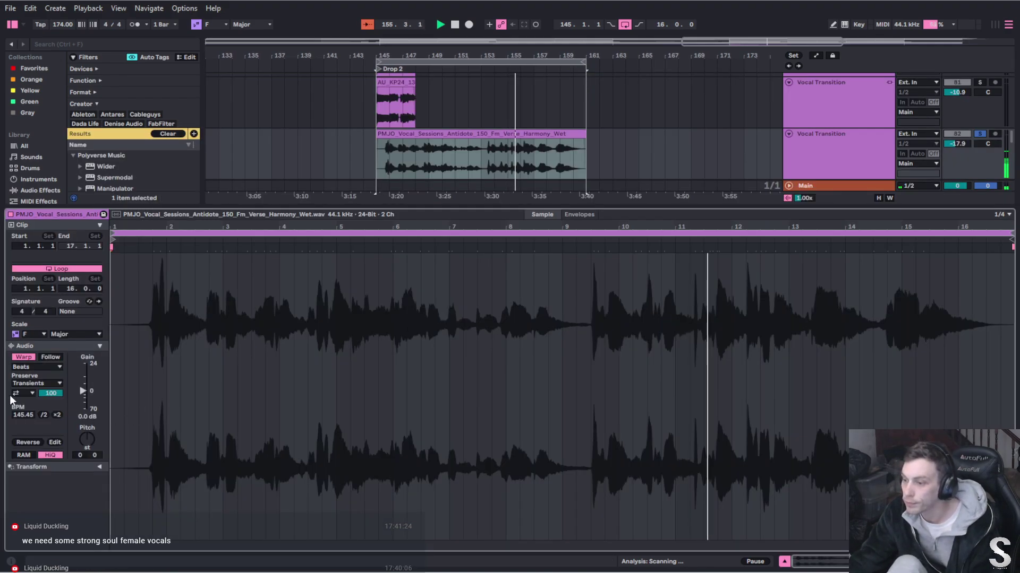
{"action": "left_click", "coordinate": [37, 367]}
{"action": "left_click", "coordinate": [29, 419]}
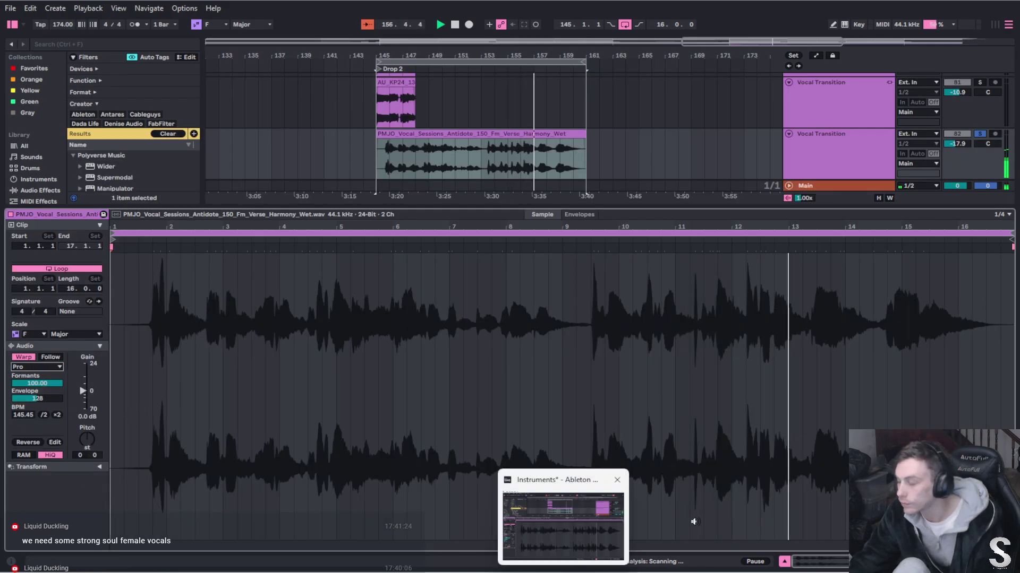
{"action": "left_click", "coordinate": [785, 562]}
{"action": "key", "text": "space"}
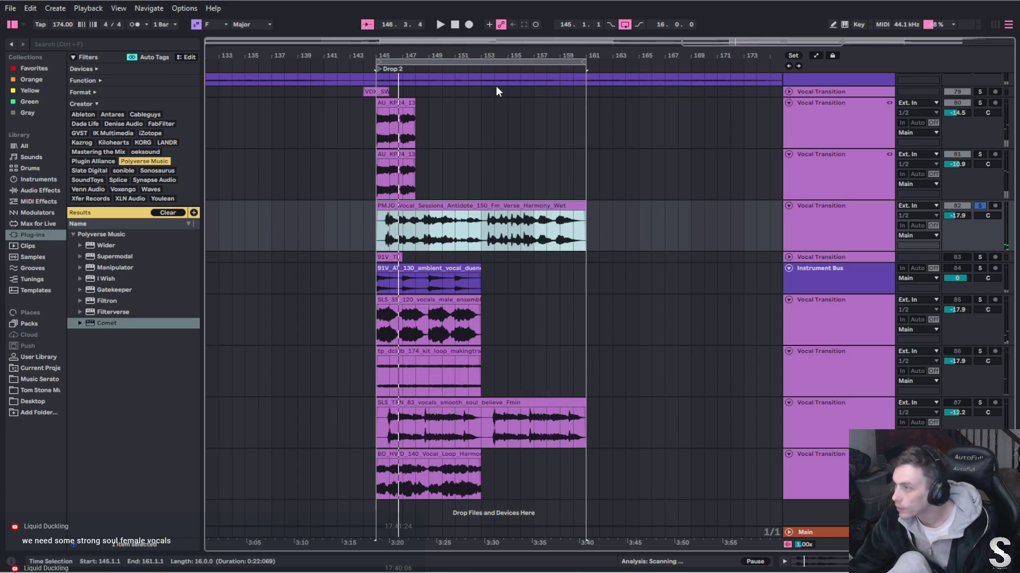
Split the SLS_TRN_83_vocals_smooth_soul_believe clip on track 87 at 154.4.1 and delete the part before the split
{"action": "left_click", "coordinate": [481, 68]}
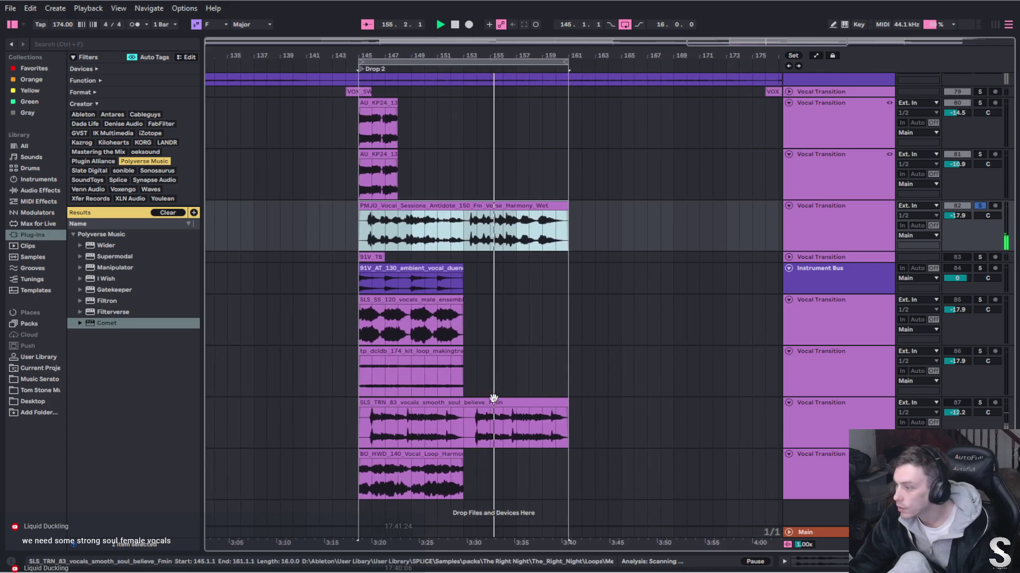
{"action": "scroll", "coordinate": [486, 434], "scroll_direction": "up", "scroll_amount": 5}
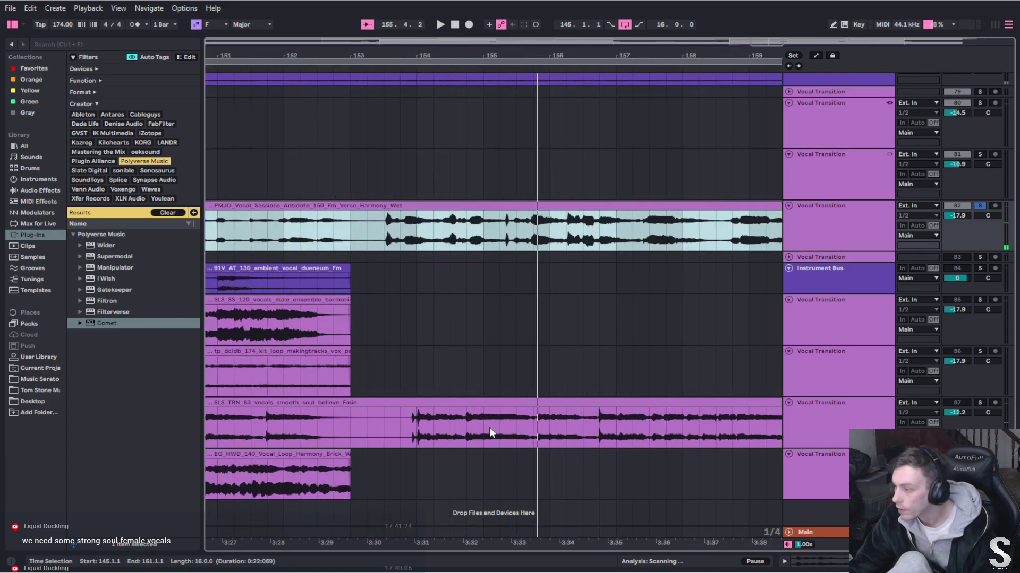
{"action": "left_click", "coordinate": [468, 424]}
{"action": "key", "text": "space"}
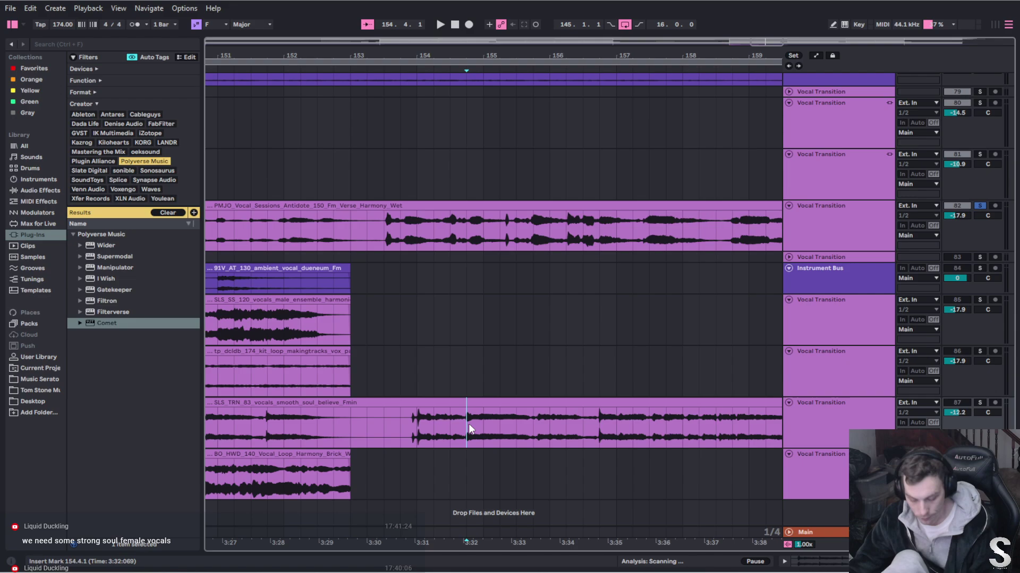
{"action": "key", "text": "ctrl+e"}
{"action": "left_click", "coordinate": [433, 399]}
{"action": "key", "text": "Delete"}
Extend the remaining smooth soul clip's start back to 154.2.1 and play from there
{"action": "left_click", "coordinate": [486, 403]}
{"action": "key", "text": "space"}
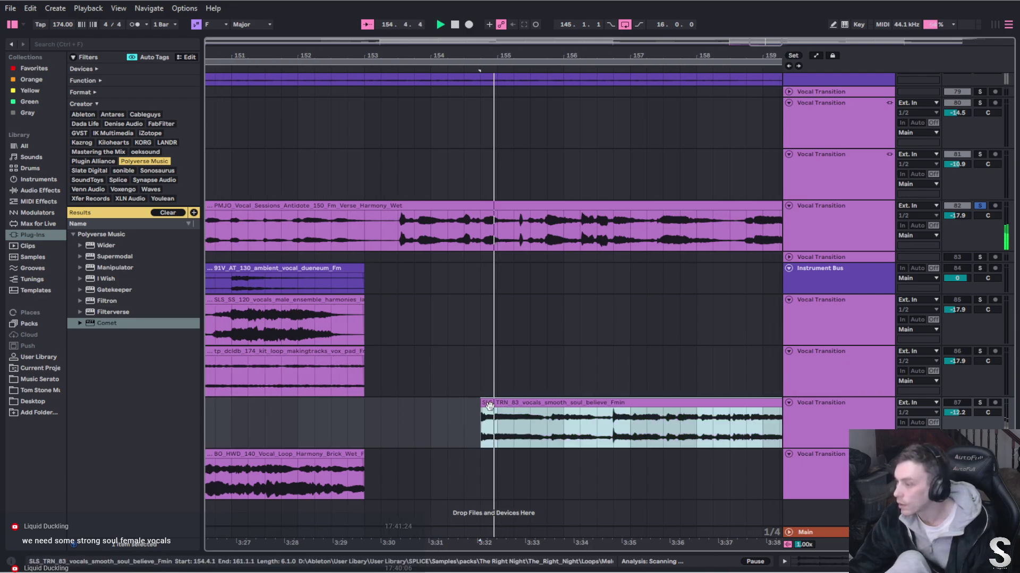
{"action": "mouse_move", "coordinate": [433, 402]}
{"action": "left_mouse_down"}
{"action": "mouse_move", "coordinate": [420, 397]}
{"action": "mouse_move", "coordinate": [441, 402]}
{"action": "mouse_move", "coordinate": [432, 399]}
{"action": "left_mouse_up"}
{"action": "key", "text": "plus"}
{"action": "key", "text": "plus"}
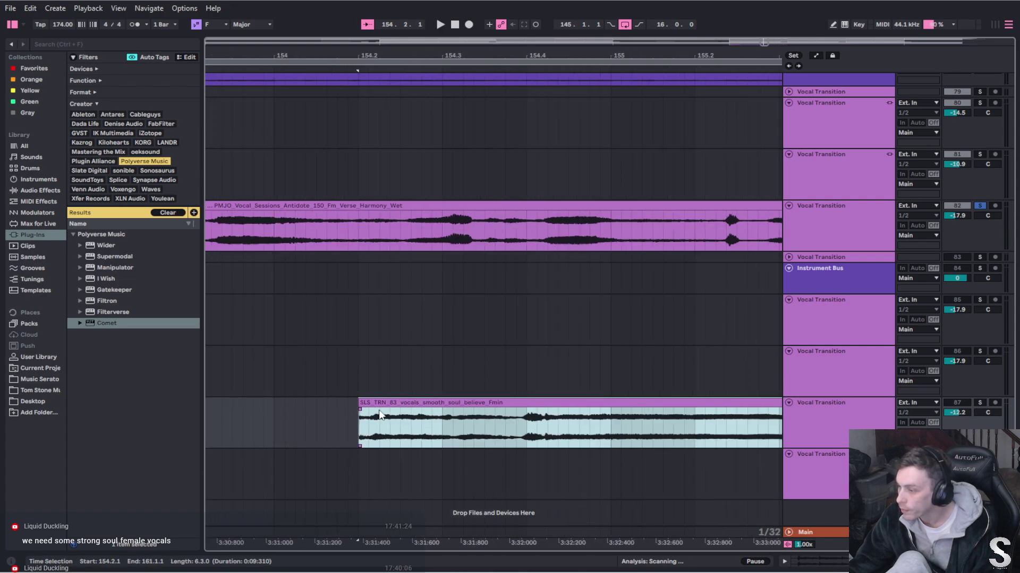
{"action": "key", "text": "space"}
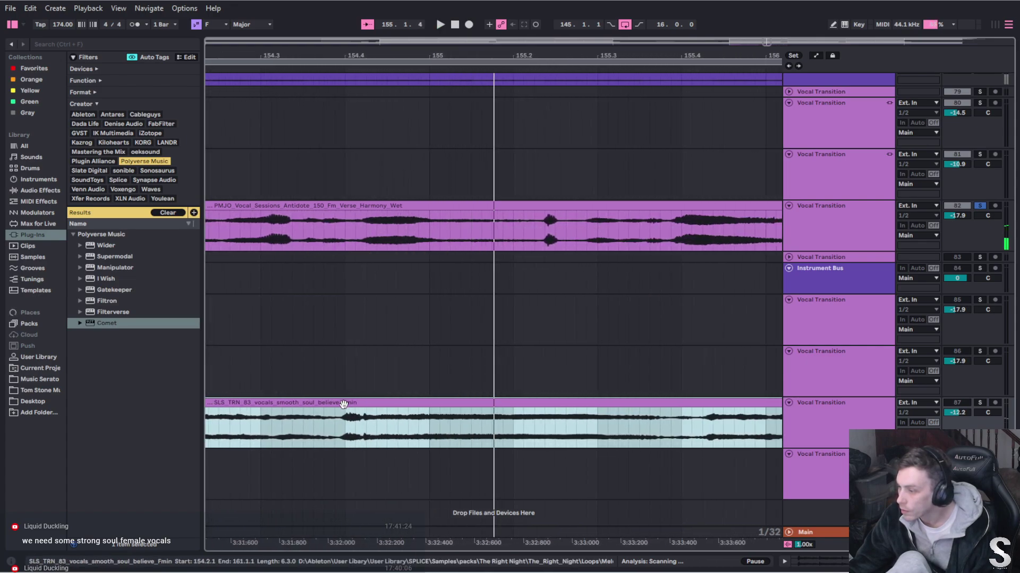
Trim the smooth soul clip's start on track 87 forward in small increments to 154.3.1, auditioning playback between adjustments
{"action": "scroll", "coordinate": [340, 411], "scroll_direction": "left", "scroll_amount": 3}
{"action": "left_click_drag", "start_coordinate": [301, 403], "coordinate": [346, 403]}
{"action": "key", "text": "space"}
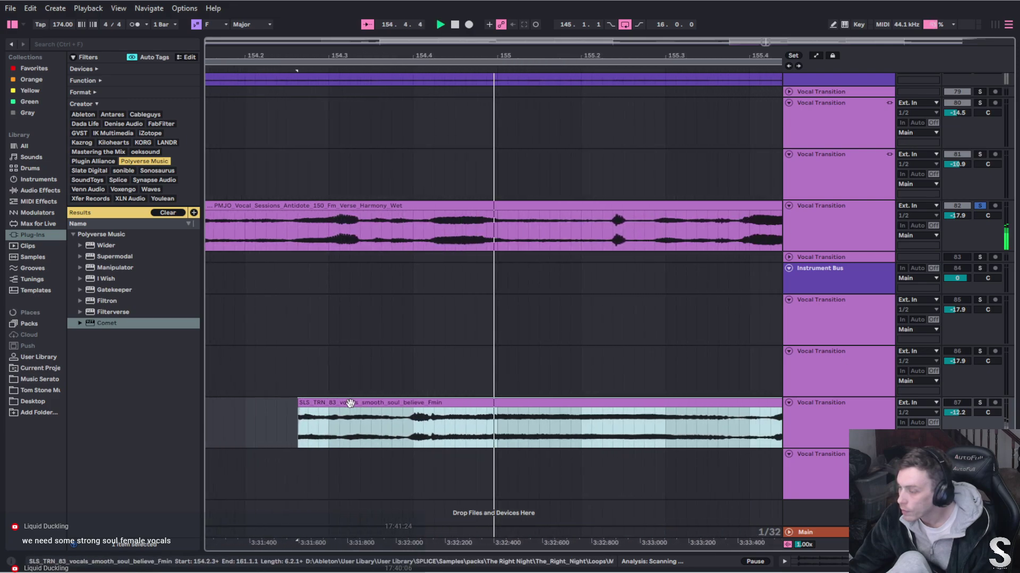
{"action": "scroll", "coordinate": [265, 414], "scroll_direction": "left", "scroll_amount": 2}
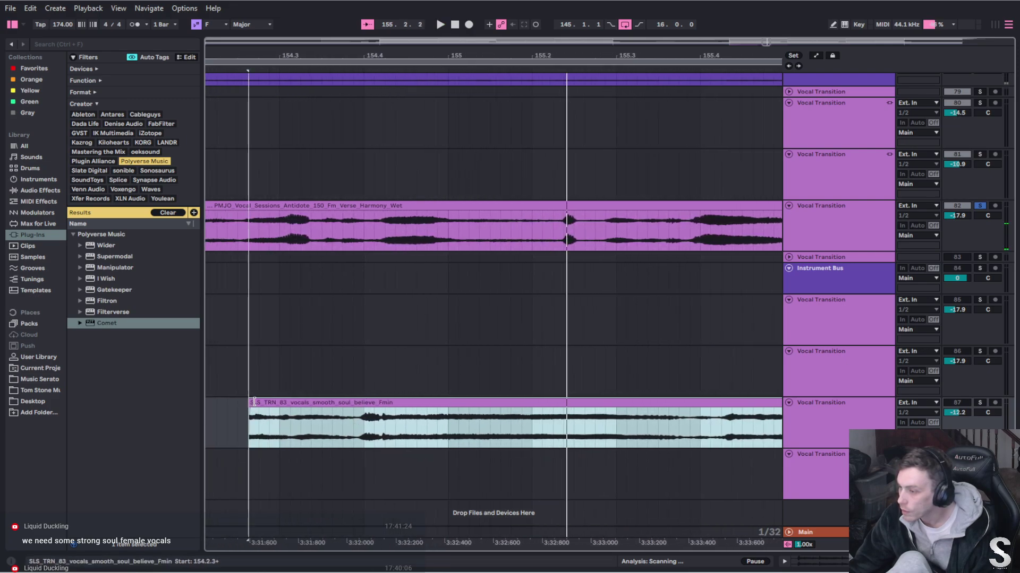
{"action": "left_click_drag", "start_coordinate": [254, 402], "coordinate": [260, 408]}
{"action": "scroll", "coordinate": [260, 410], "scroll_direction": "right", "scroll_amount": 2}
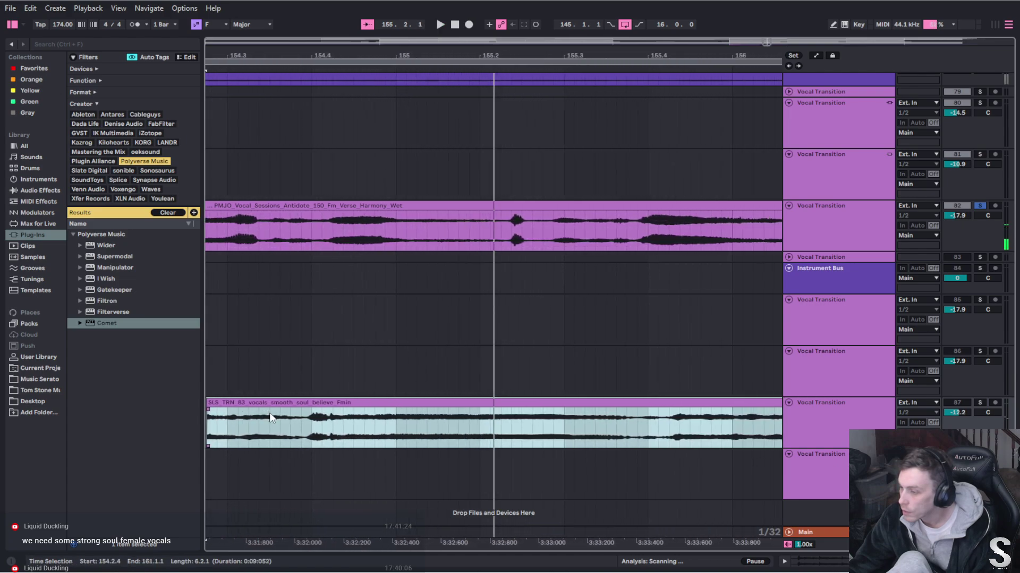
{"action": "scroll", "coordinate": [269, 419], "scroll_direction": "left", "scroll_amount": 3}
{"action": "left_click_drag", "start_coordinate": [295, 402], "coordinate": [298, 402]}
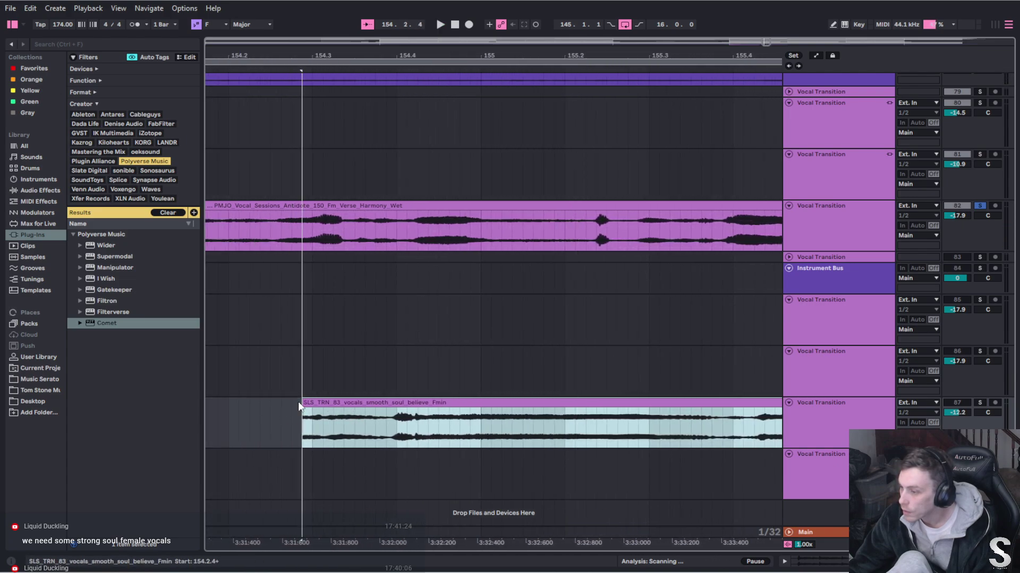
{"action": "key", "text": "space"}
{"action": "key", "text": "space"}
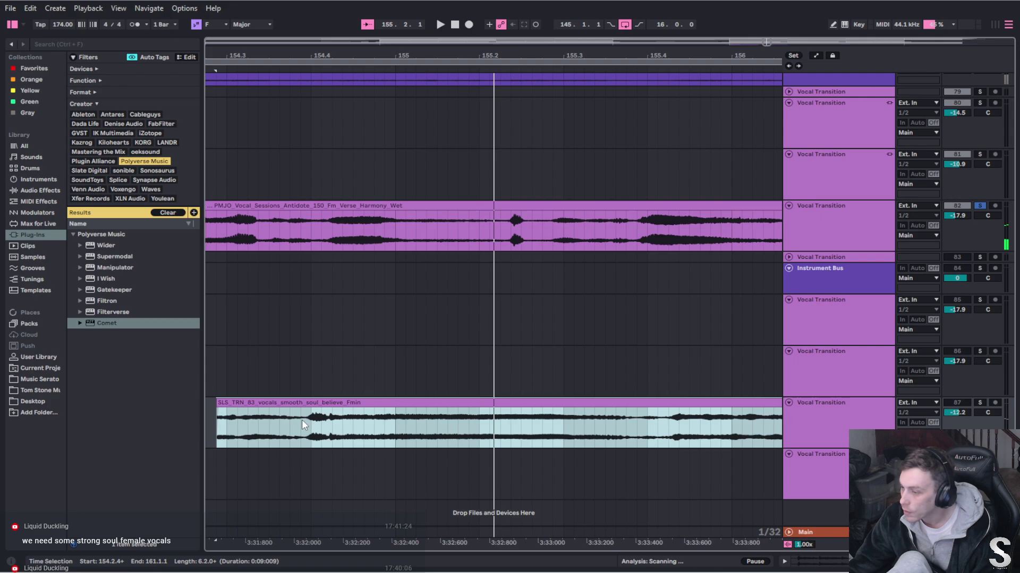
{"action": "scroll", "coordinate": [301, 419], "scroll_direction": "left", "scroll_amount": 6}
{"action": "left_click", "coordinate": [410, 402]}
{"action": "key", "text": "space"}
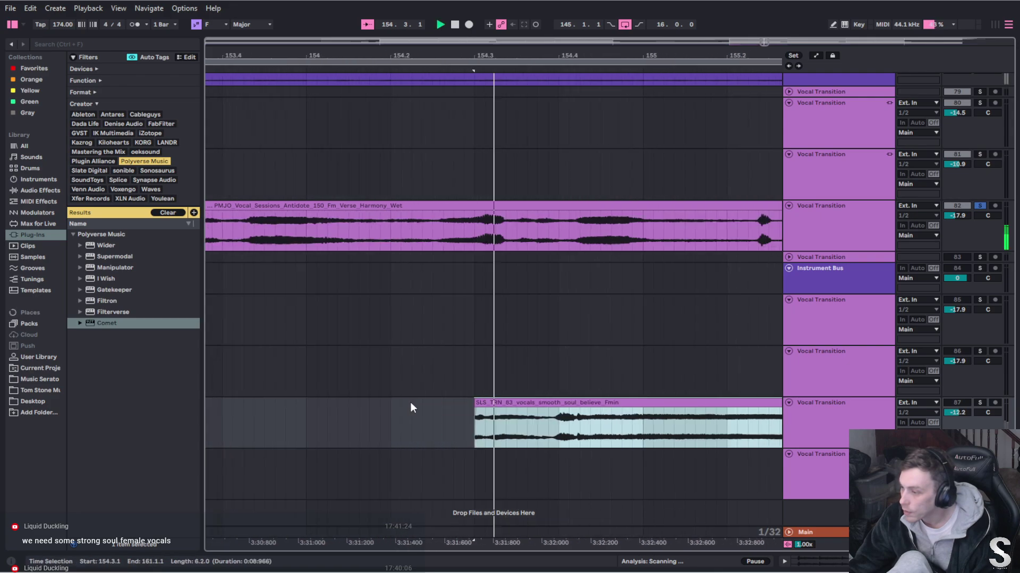
Add a short fade-in to the start of the smooth soul clip and play from there
{"action": "scroll", "coordinate": [321, 445], "scroll_direction": "left", "scroll_amount": 6}
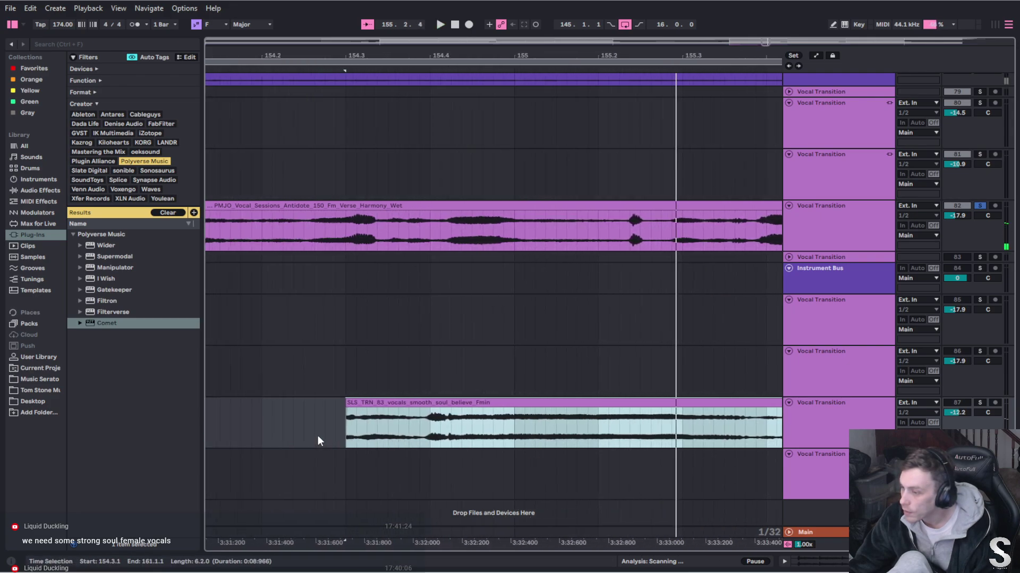
{"action": "left_click", "coordinate": [349, 410]}
{"action": "key", "text": "space"}
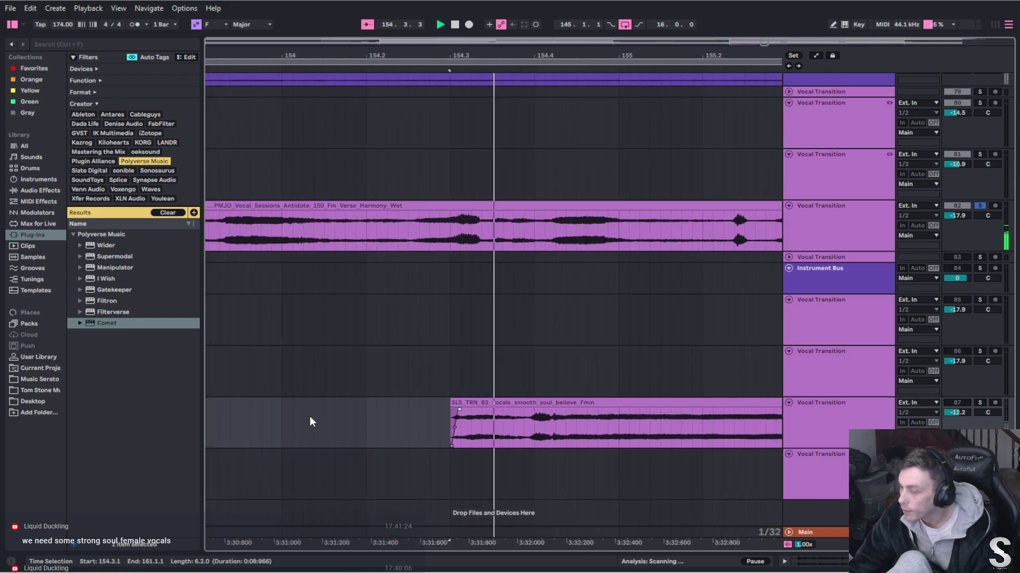
Split the smooth soul clip at 155.4.1, delete the part after the split, add a fade-out and audition the phrase
{"action": "scroll", "coordinate": [450, 426], "scroll_direction": "down", "scroll_amount": 5, "text": "ctrl"}
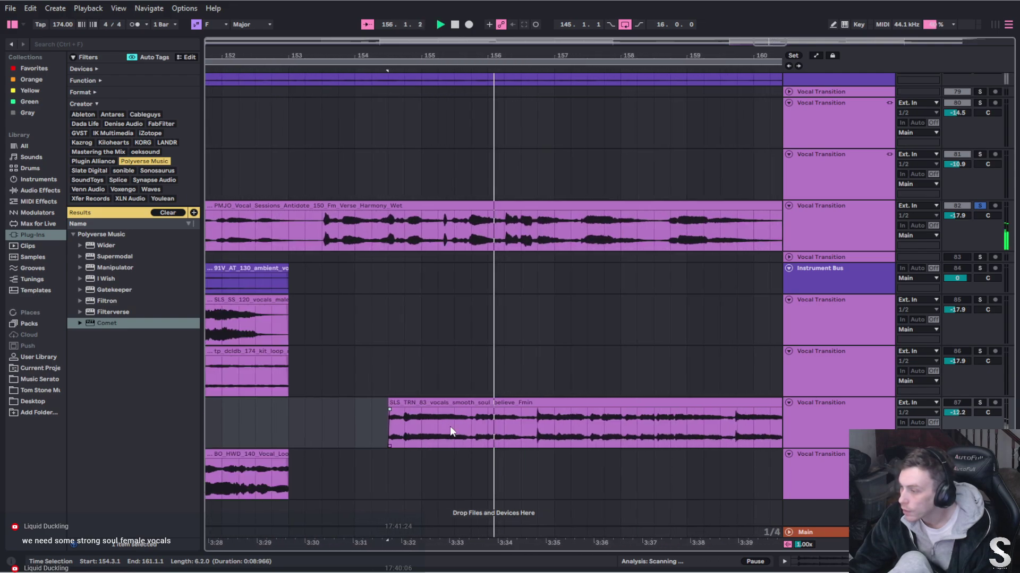
{"action": "left_click", "coordinate": [436, 425]}
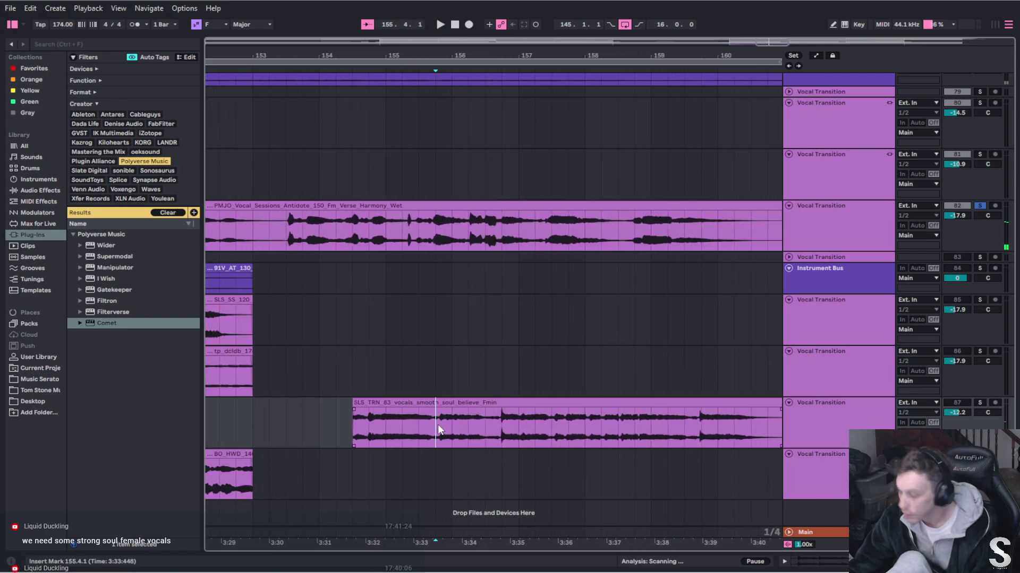
{"action": "key", "text": "ctrl+e"}
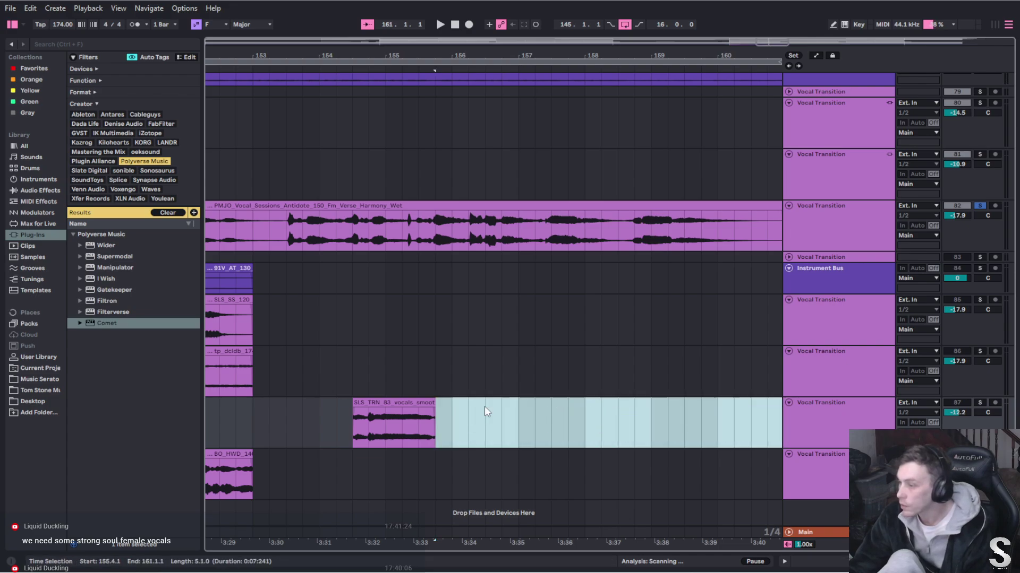
{"action": "left_click", "coordinate": [433, 409]}
{"action": "key", "text": "space"}
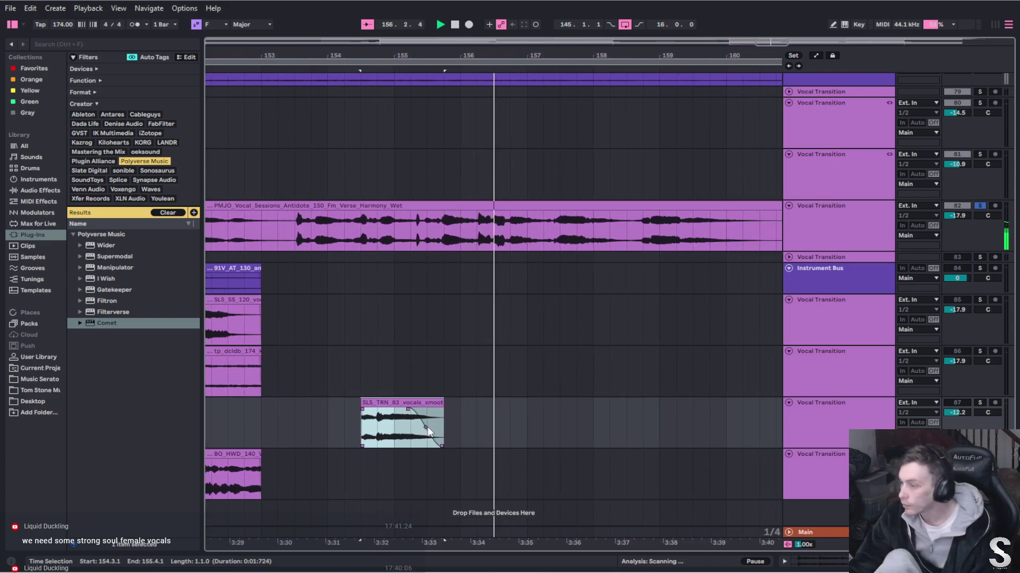
{"action": "left_click", "coordinate": [483, 425]}
{"action": "key", "text": "space"}
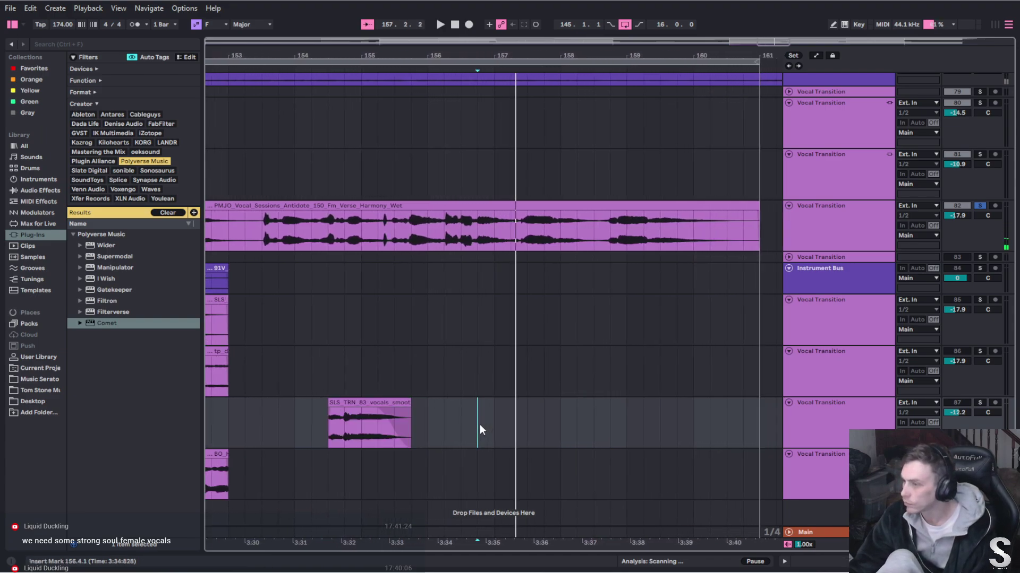
{"action": "scroll", "coordinate": [480, 425], "scroll_direction": "down", "scroll_amount": 5}
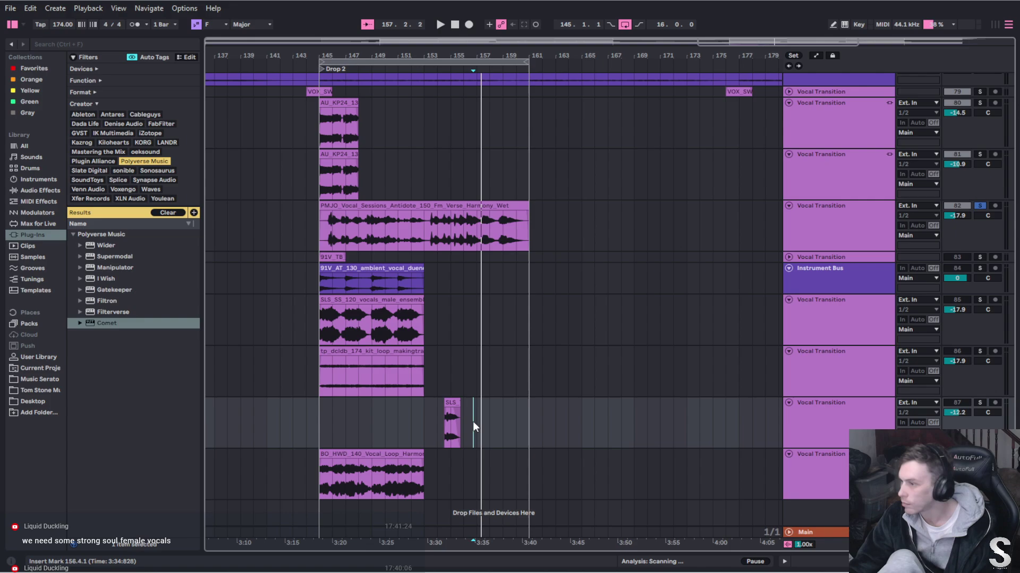
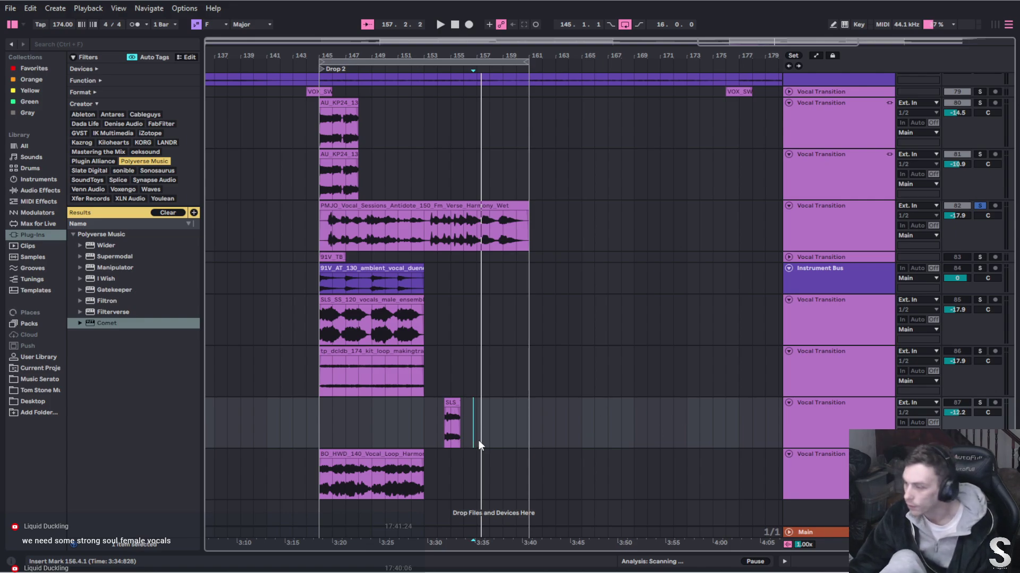
Undo the smooth soul clip's split, deletion and fade-out, and move the clip to the start of Drop 2 at 145.1.1
{"action": "key", "text": "ctrl+z"}
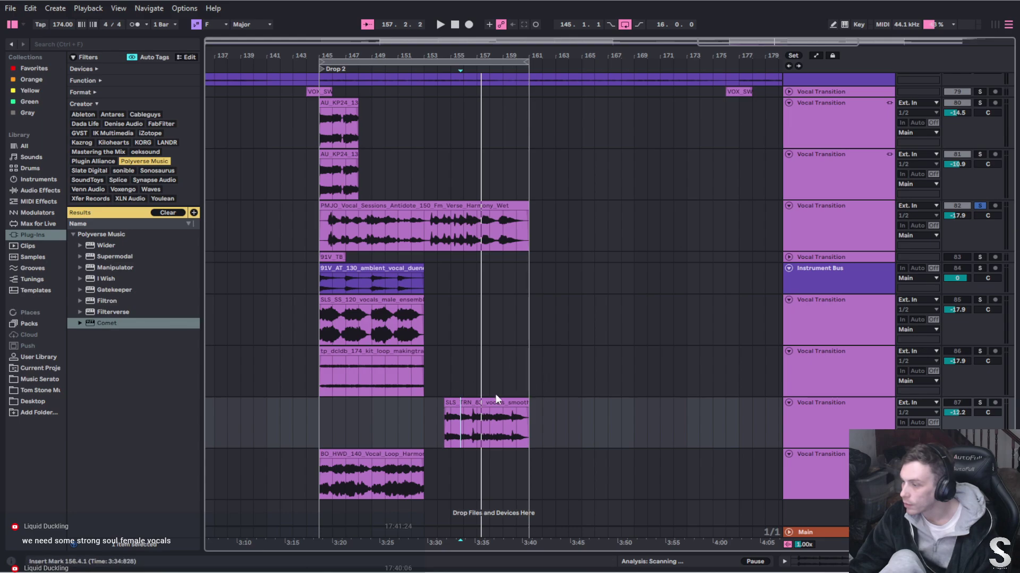
{"action": "left_click_drag", "start_coordinate": [476, 403], "coordinate": [350, 402]}
{"action": "scroll", "coordinate": [402, 223], "scroll_direction": "up", "scroll_amount": 1}
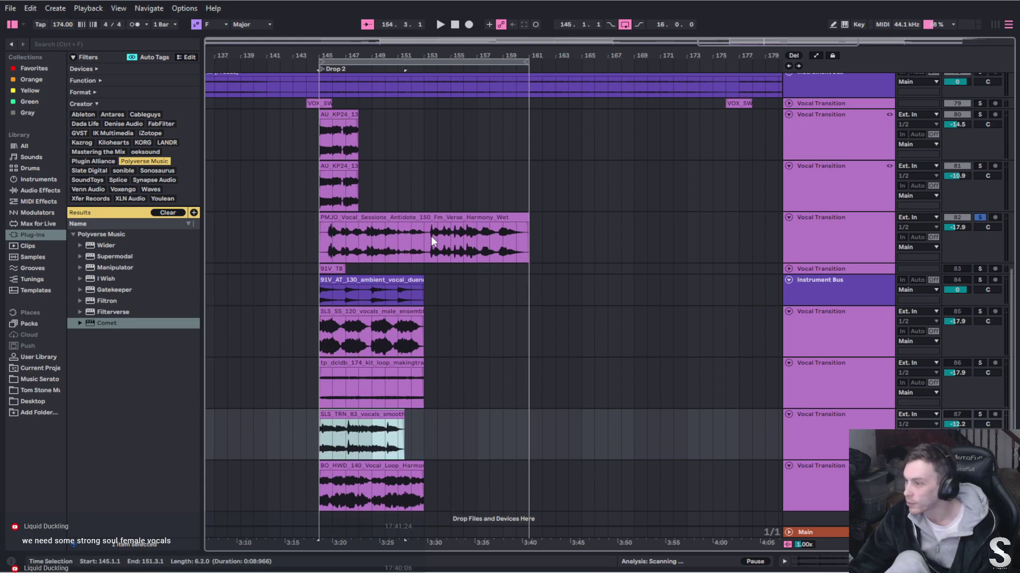
Split the Antidote verse harmony clip on track 82 at 154.4.1 and delete the part before the split
{"action": "scroll", "coordinate": [431, 236], "scroll_direction": "up", "scroll_amount": 3, "text": "ctrl"}
{"action": "scroll", "coordinate": [426, 229], "scroll_direction": "up", "scroll_amount": 3, "text": "ctrl"}
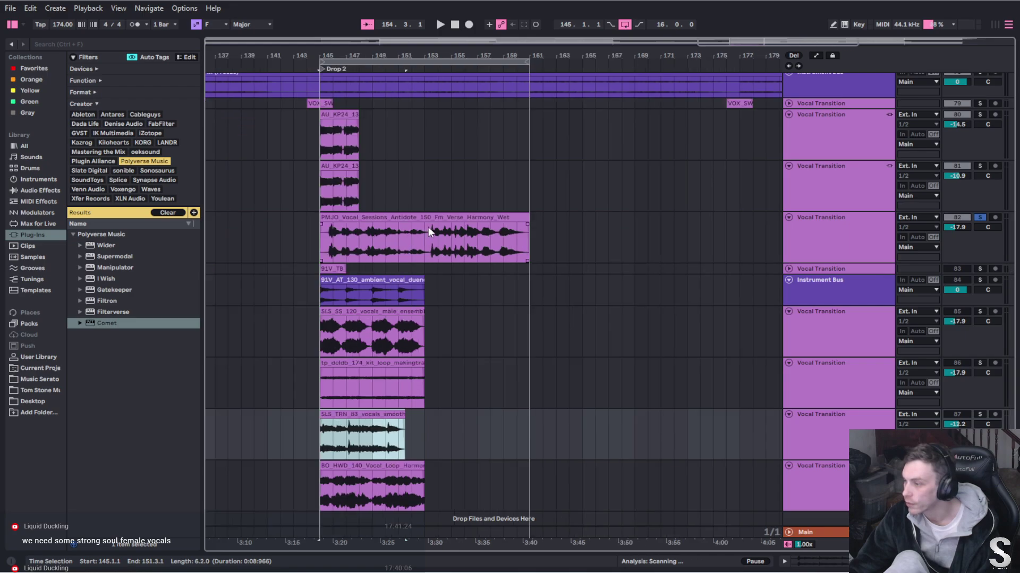
{"action": "left_click", "coordinate": [457, 70]}
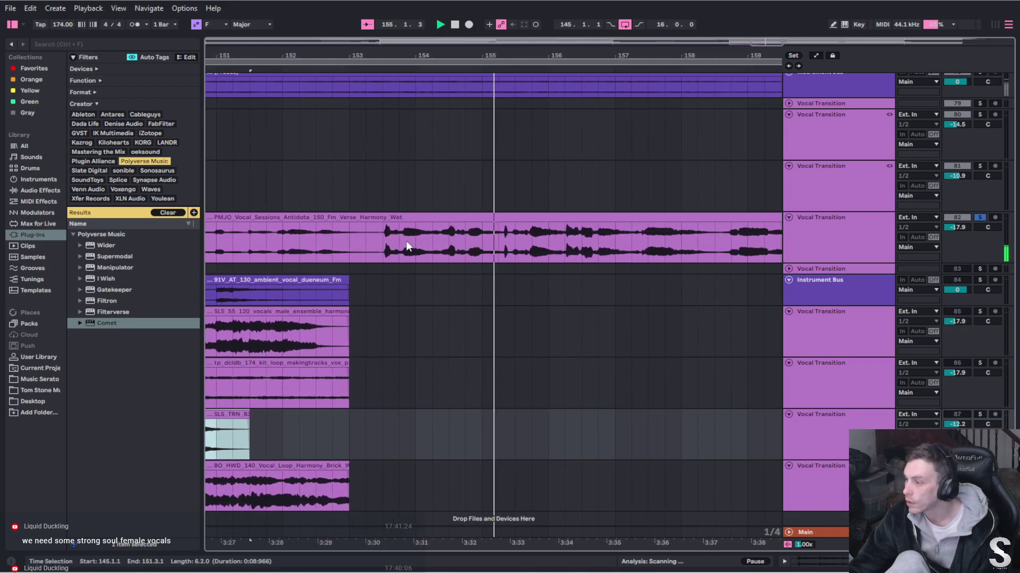
{"action": "key", "text": "space"}
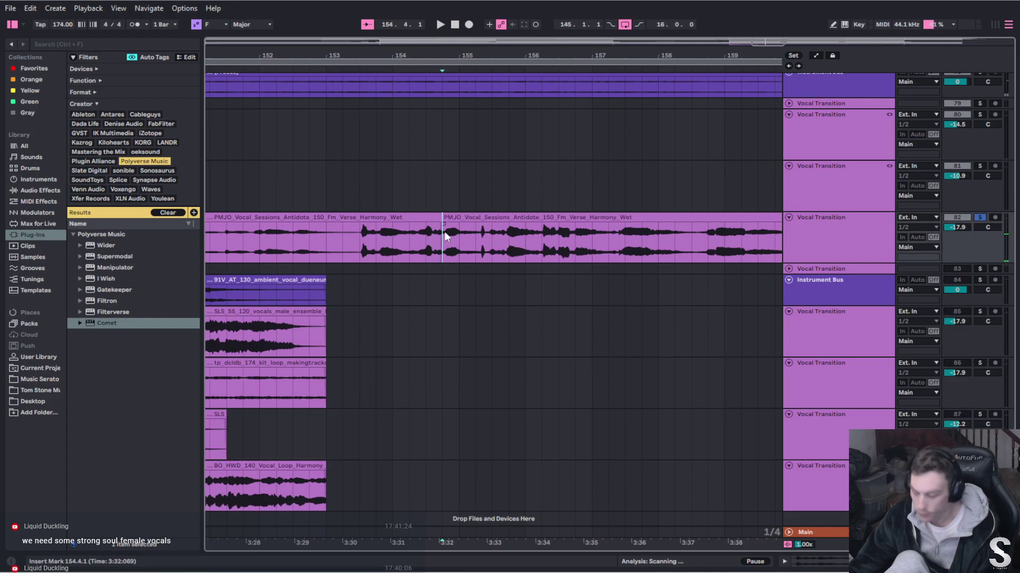
{"action": "left_click", "coordinate": [442, 230], "text": "shift"}
{"action": "key", "text": "Delete"}
{"action": "left_click", "coordinate": [447, 216]}
{"action": "key", "text": "space"}
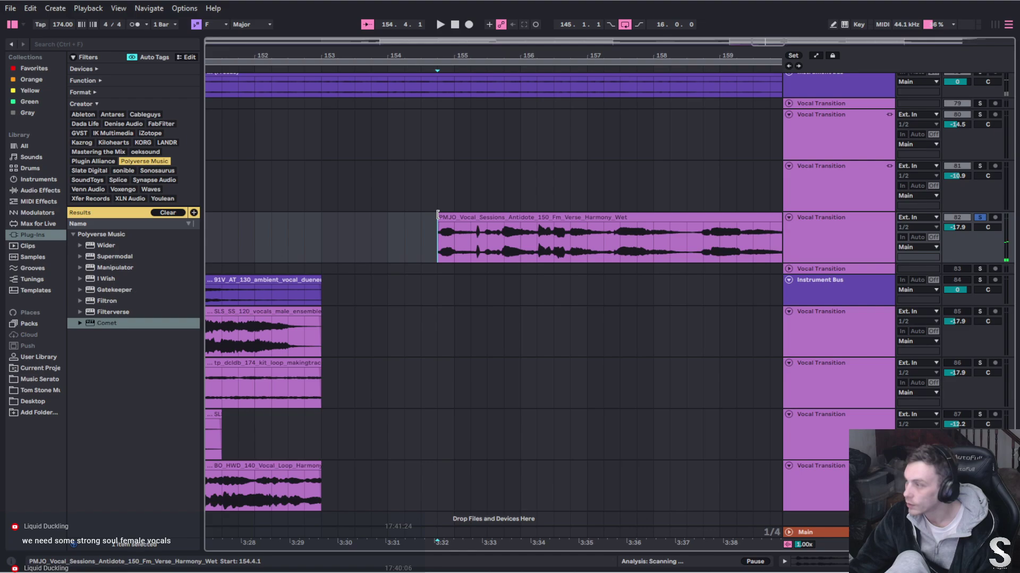
Extend the remaining Antidote clip's start back to 154.3.1, trim it slightly past that point and audition it
{"action": "left_click_drag", "start_coordinate": [436, 215], "coordinate": [421, 215]}
{"action": "key", "text": "space"}
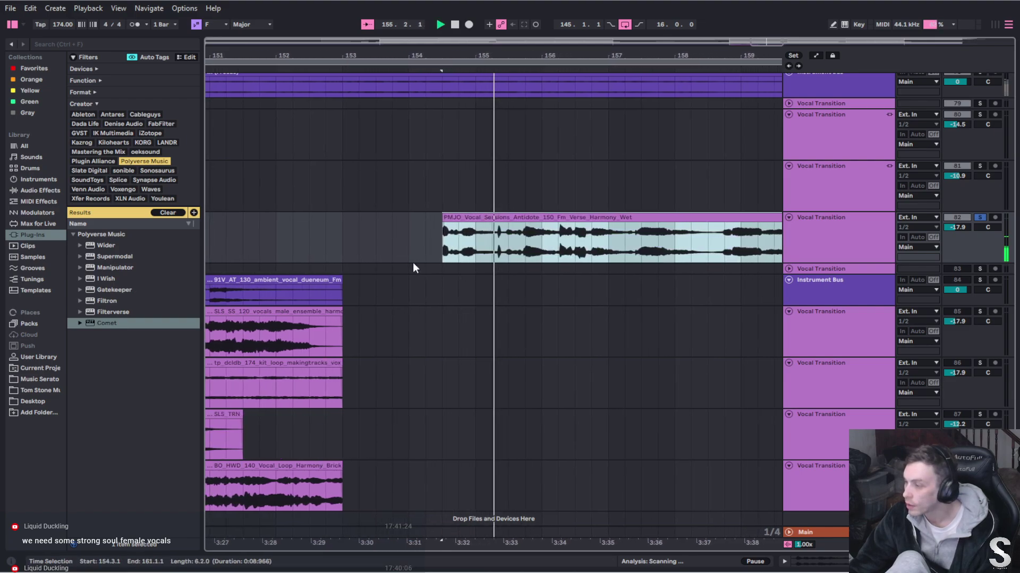
{"action": "key", "text": "space"}
{"action": "scroll", "coordinate": [442, 237], "scroll_direction": "up", "scroll_amount": 5}
{"action": "left_click", "coordinate": [442, 237]}
{"action": "key", "text": "space"}
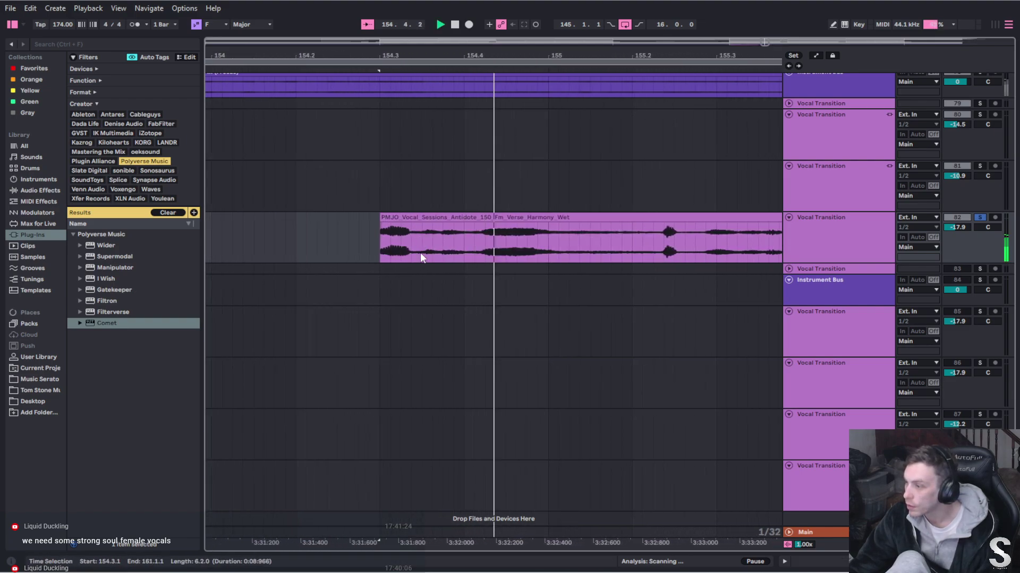
{"action": "left_click_drag", "start_coordinate": [215, 213], "coordinate": [229, 217]}
{"action": "key", "text": "space"}
{"action": "key", "text": "space"}
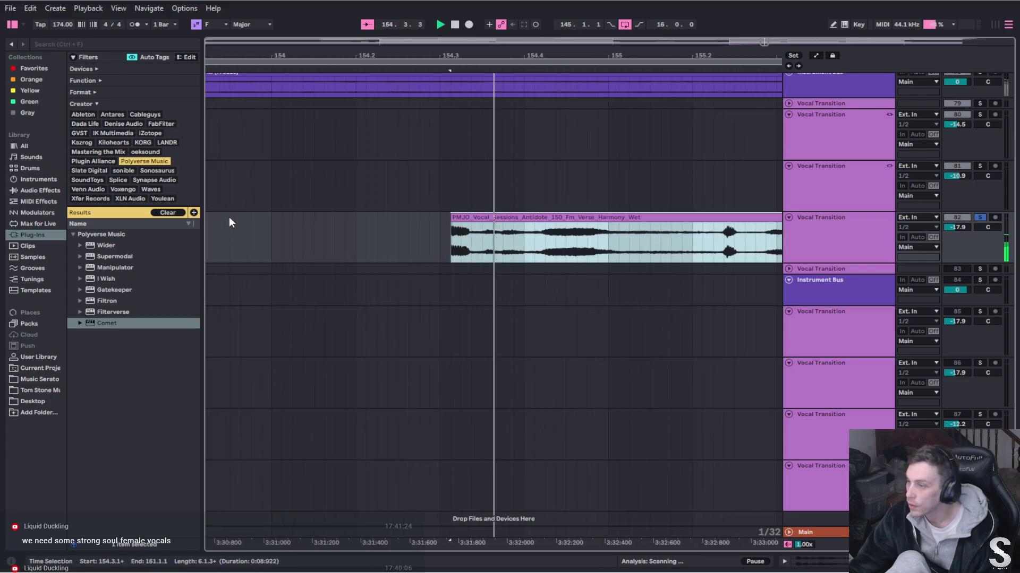
Split the Antidote clip just after 155.2.2, before the next word, and delete everything after the split
{"action": "left_click", "coordinate": [332, 245]}
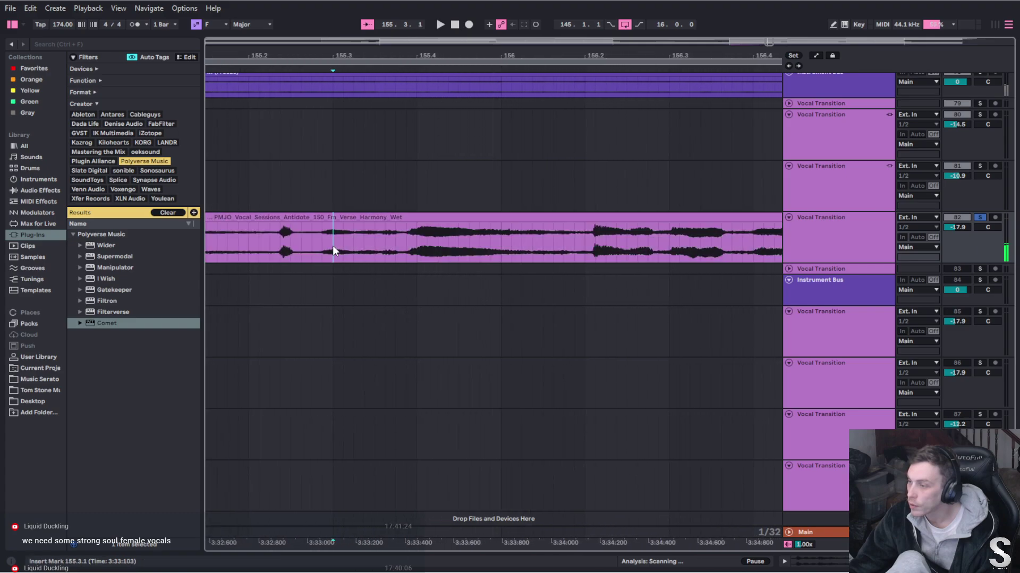
{"action": "scroll", "coordinate": [380, 292], "scroll_direction": "left", "scroll_amount": 5}
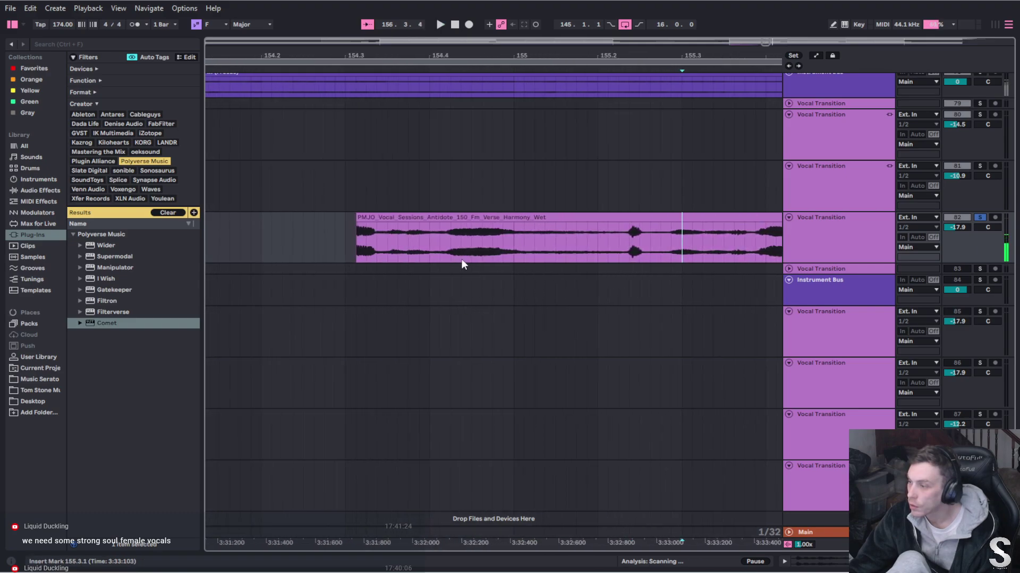
{"action": "left_click", "coordinate": [387, 217]}
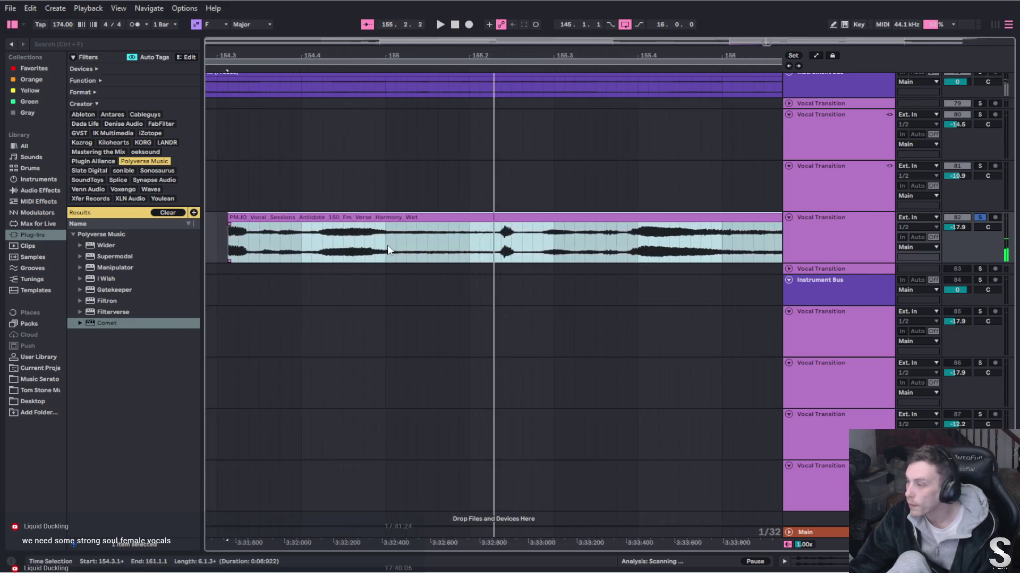
{"action": "left_click", "coordinate": [500, 239]}
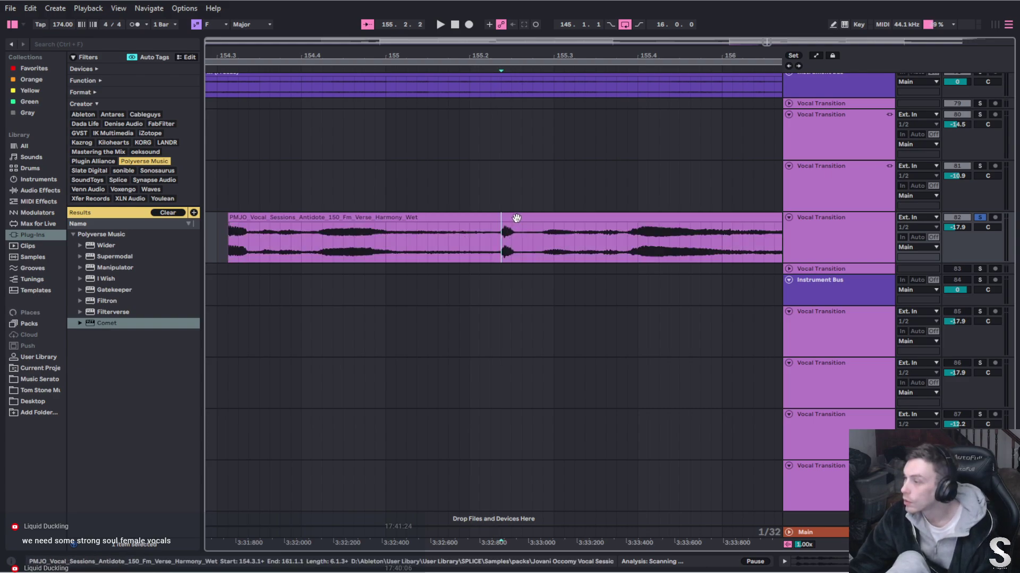
{"action": "left_click", "coordinate": [516, 218]}
{"action": "key", "text": "Delete"}
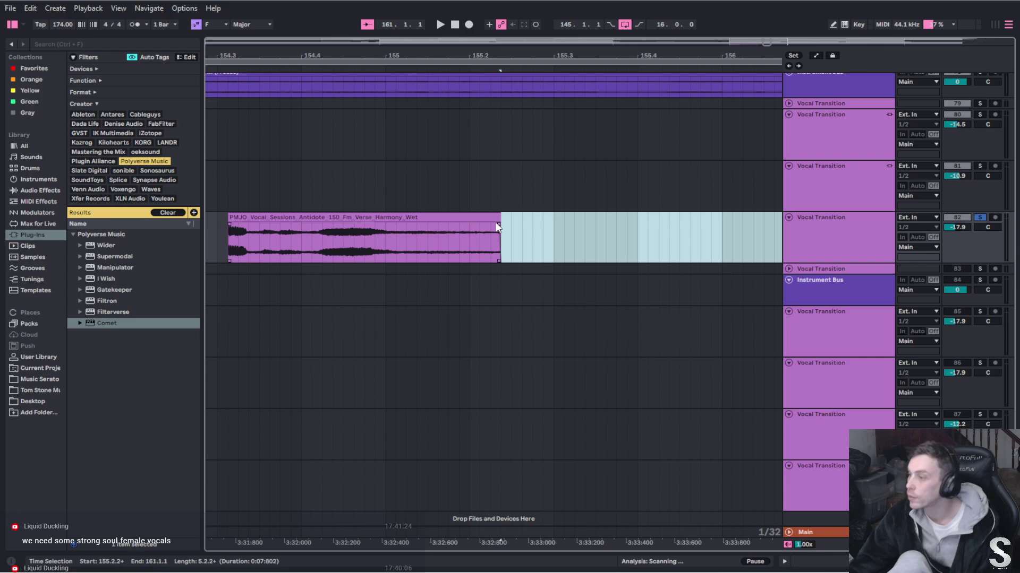
Add a fade-out over roughly the Antidote clip's last third and a short fade-in, and briefly check its clip view
{"action": "left_click_drag", "start_coordinate": [499, 224], "coordinate": [493, 226]}
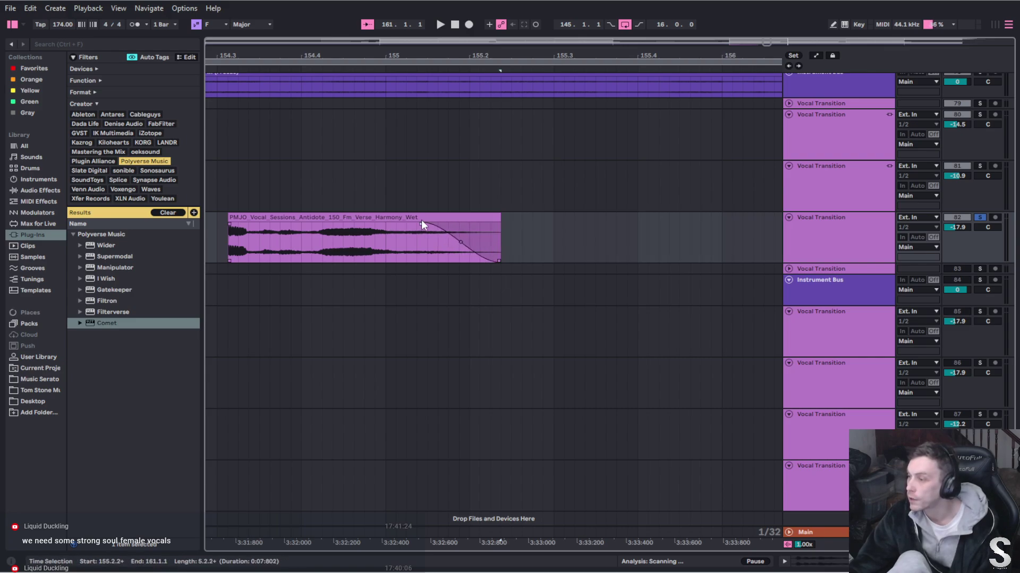
{"action": "left_click_drag", "start_coordinate": [229, 223], "coordinate": [233, 224]}
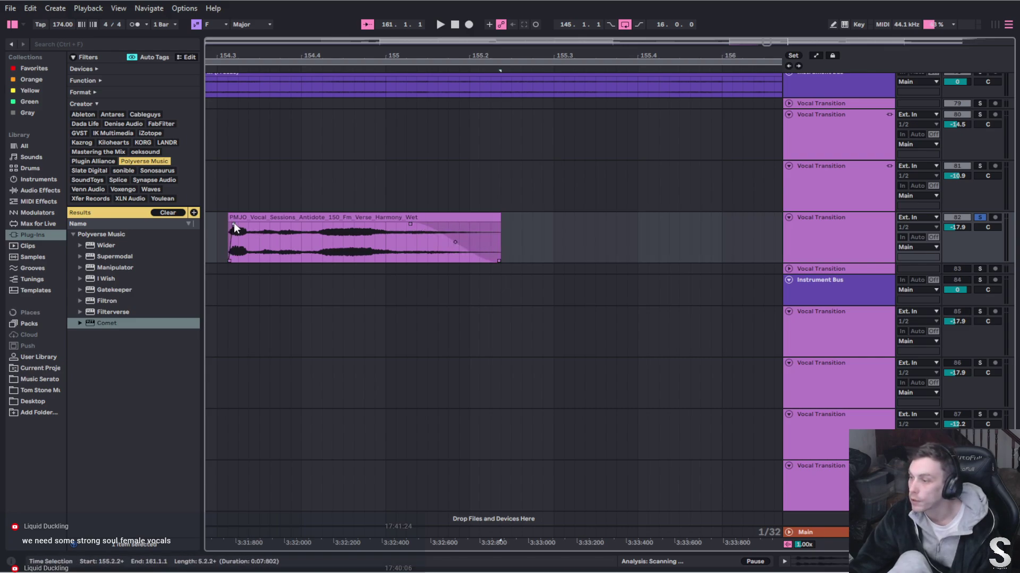
{"action": "double_click", "coordinate": [238, 252]}
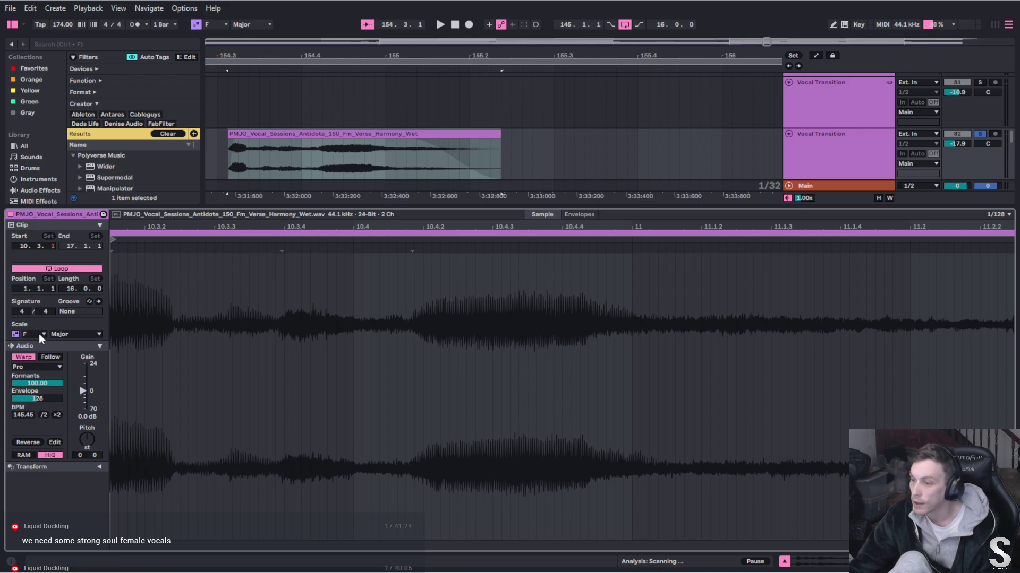
{"action": "left_click", "coordinate": [785, 563]}
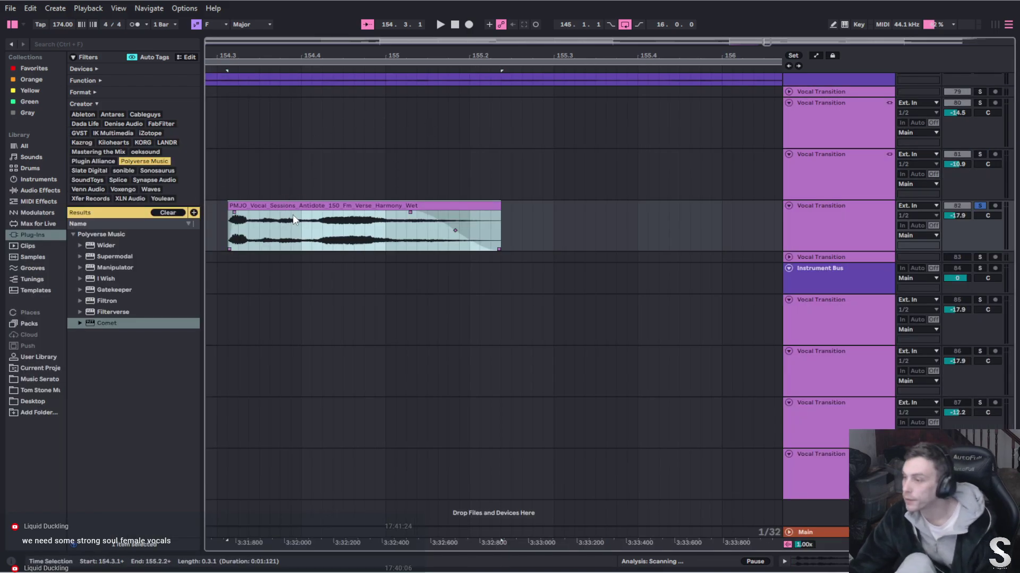
Check the effect chain on vocal track 81 for devices to reuse on the Antidote clip's track
{"action": "scroll", "coordinate": [292, 215], "scroll_direction": "down", "scroll_amount": 3}
{"action": "scroll", "coordinate": [301, 224], "scroll_direction": "left", "scroll_amount": 5}
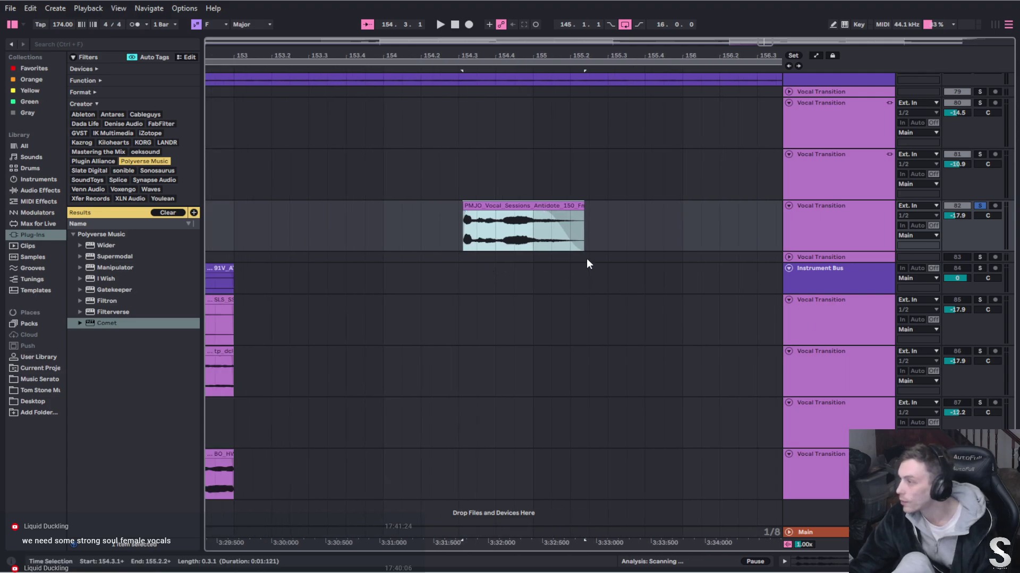
{"action": "scroll", "coordinate": [600, 244], "scroll_direction": "left", "scroll_amount": 4}
{"action": "scroll", "coordinate": [619, 231], "scroll_direction": "right", "scroll_amount": 4}
{"action": "left_click", "coordinate": [817, 158], "text": "shift"}
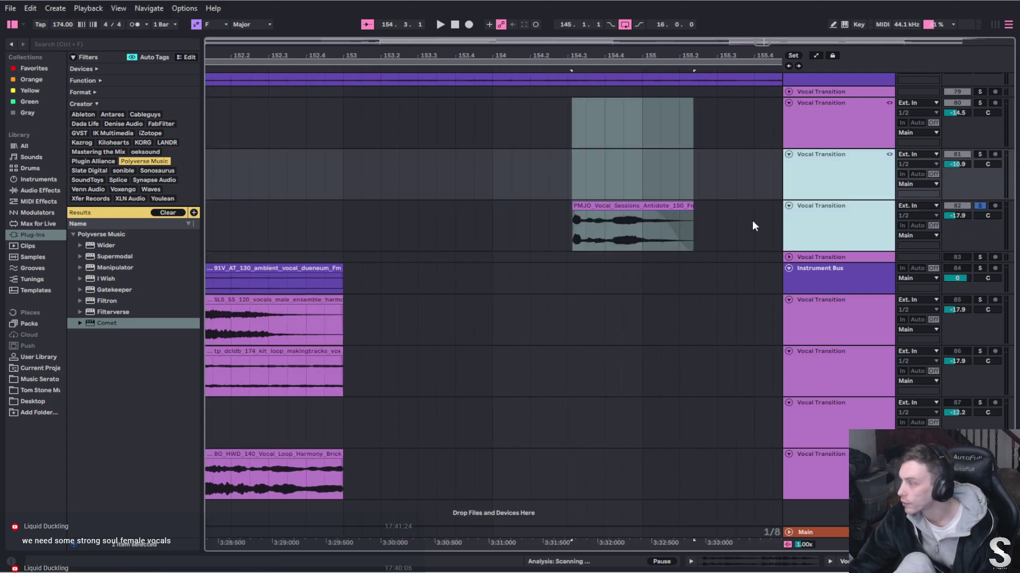
{"action": "scroll", "coordinate": [617, 241], "scroll_direction": "down", "scroll_amount": 5}
{"action": "left_click", "coordinate": [840, 162]}
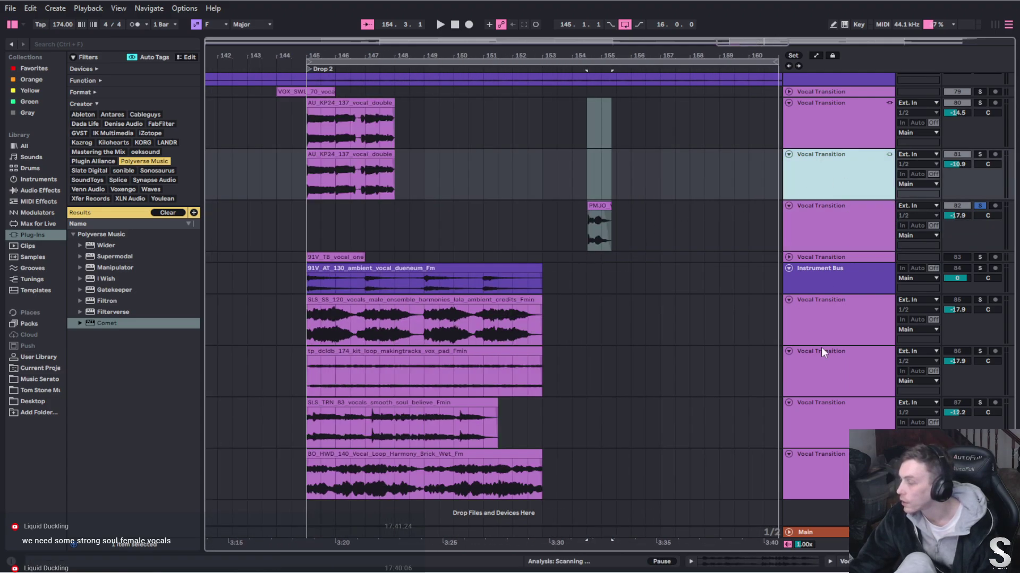
{"action": "left_click", "coordinate": [877, 562]}
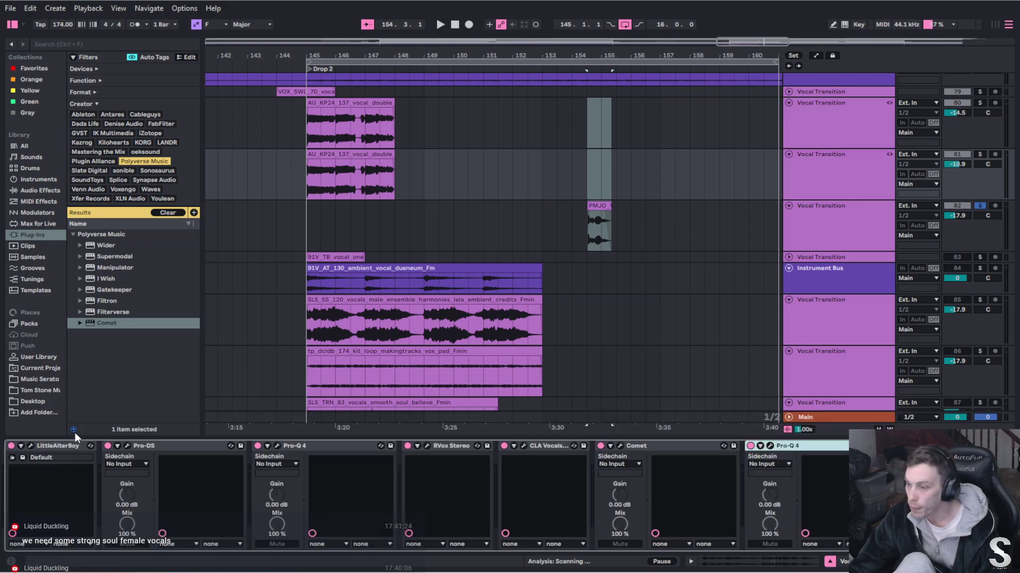
{"action": "left_click", "coordinate": [165, 445]}
{"action": "left_click", "coordinate": [336, 448]}
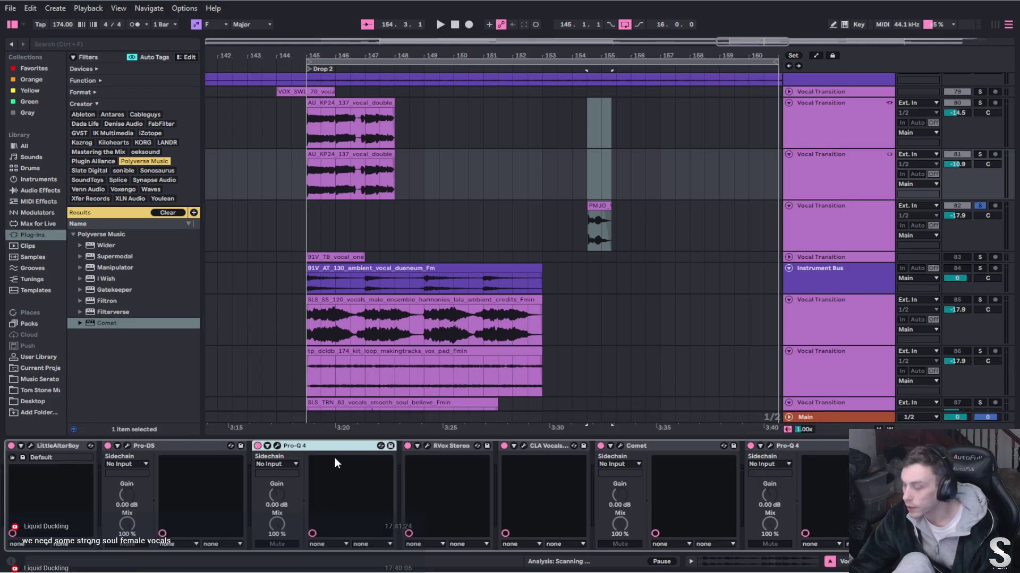
Copy the Pro-Q 4, RVox Stereo, CLA Vocals and Comet chain from track 80 onto track 82
{"action": "left_click", "coordinate": [832, 130]}
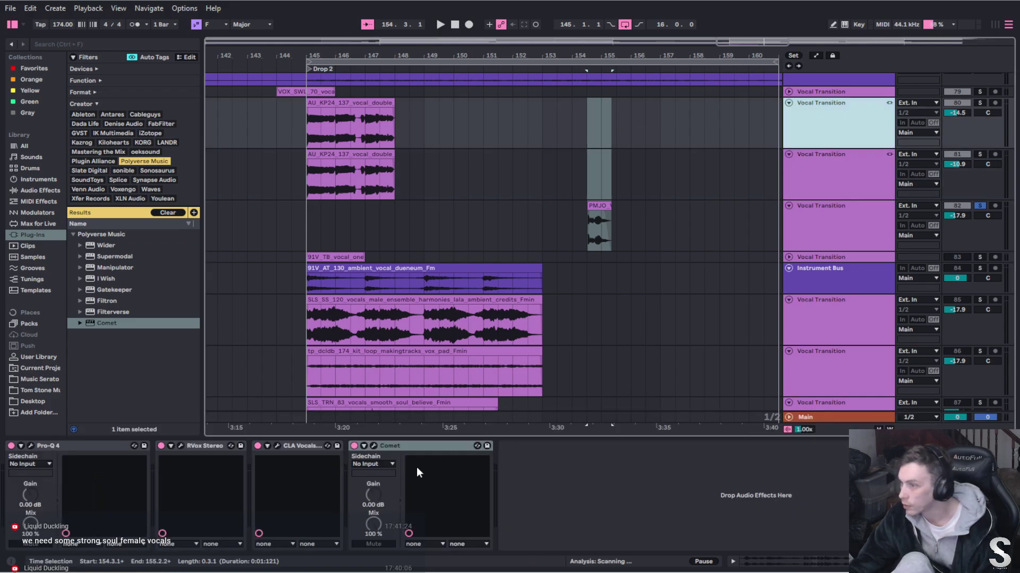
{"action": "left_click", "coordinate": [84, 447]}
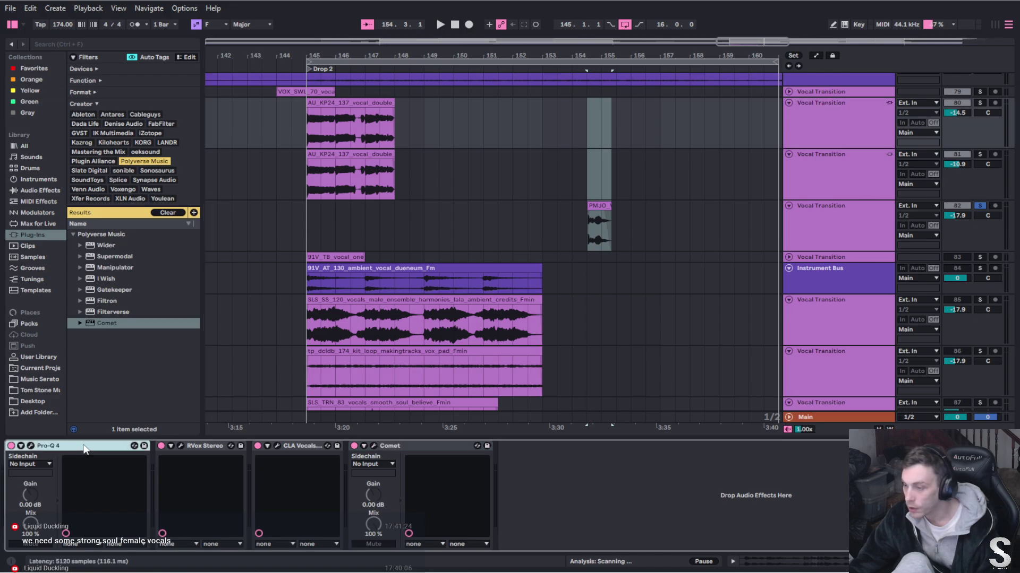
{"action": "left_click", "coordinate": [420, 446], "text": "shift"}
{"action": "right_click", "coordinate": [422, 446]}
{"action": "left_click", "coordinate": [436, 459]}
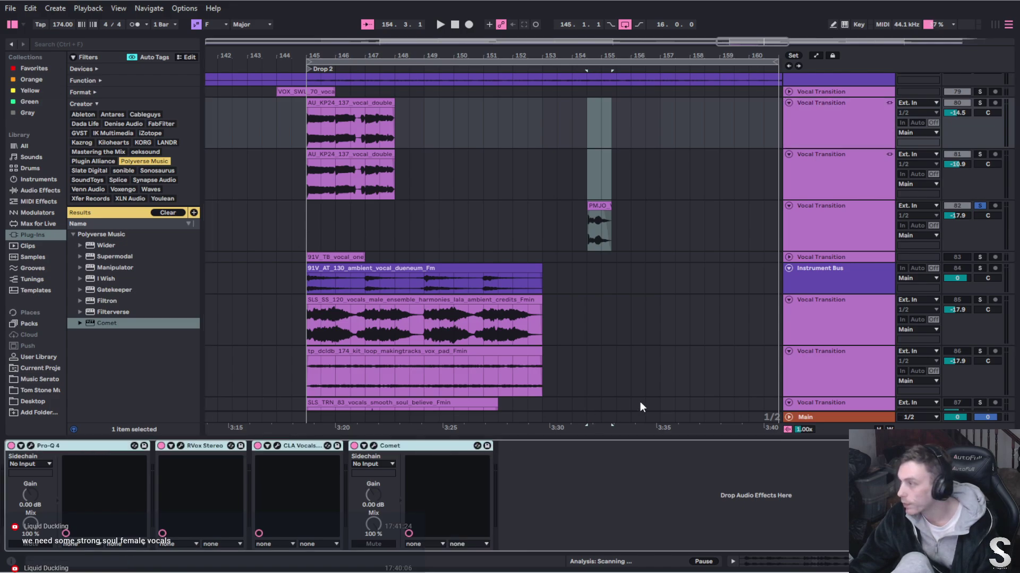
{"action": "left_click", "coordinate": [808, 240]}
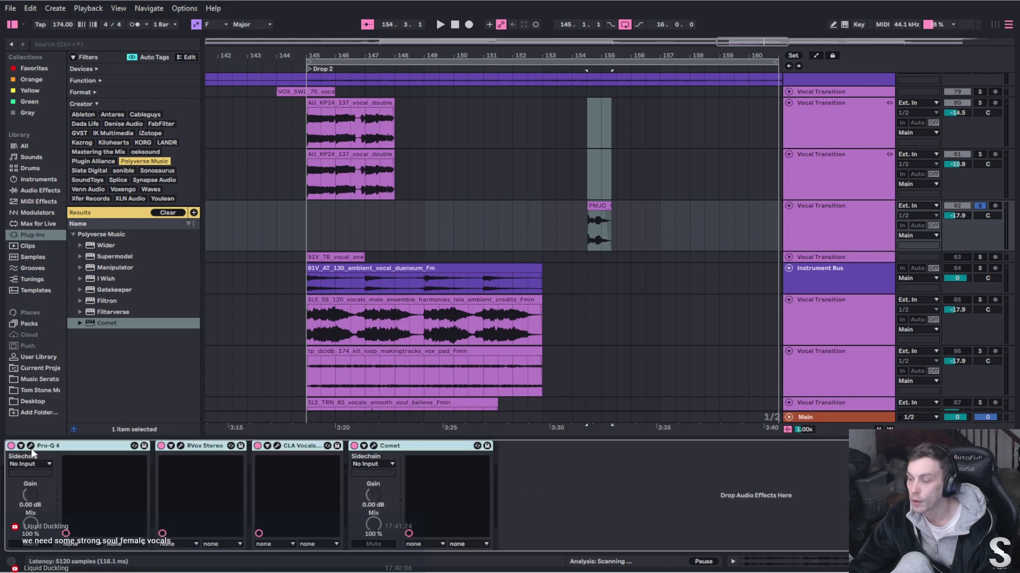
Audition the Antidote clip and raise the low cut in track 82's Pro-Q 4 to about 558 Hz
{"action": "left_click", "coordinate": [32, 446]}
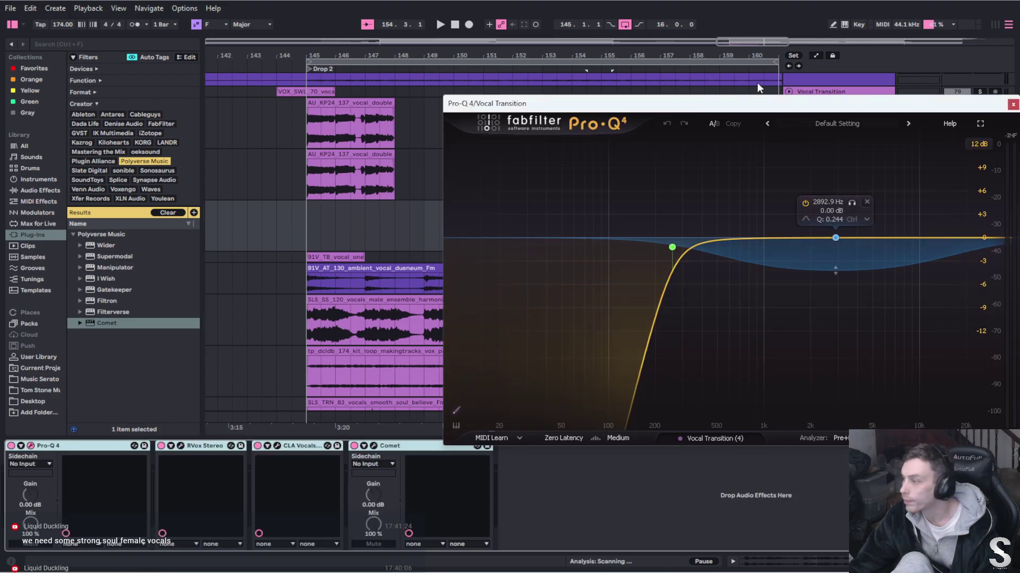
{"action": "left_click_drag", "start_coordinate": [780, 110], "coordinate": [306, 146]}
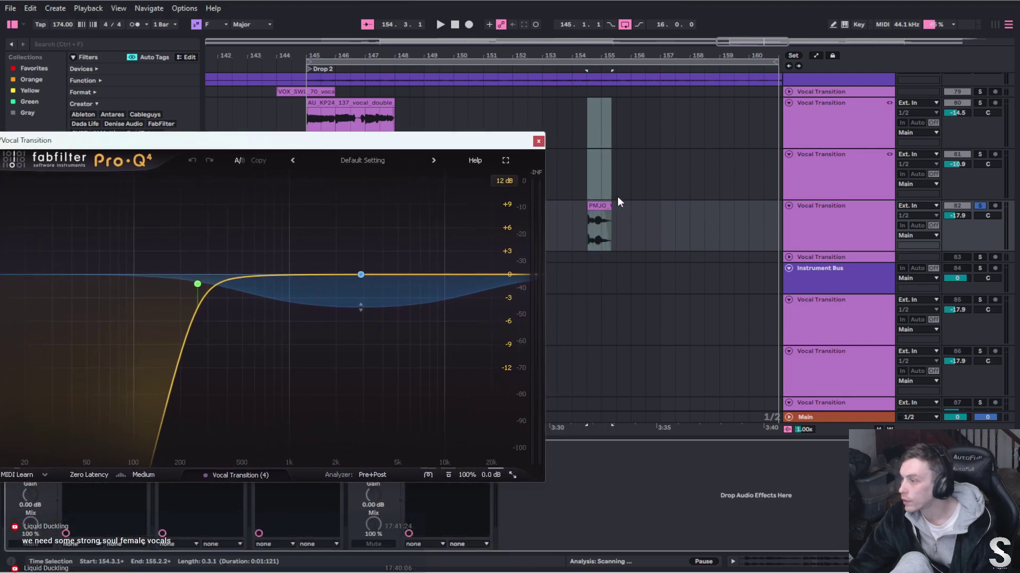
{"action": "key", "text": "space"}
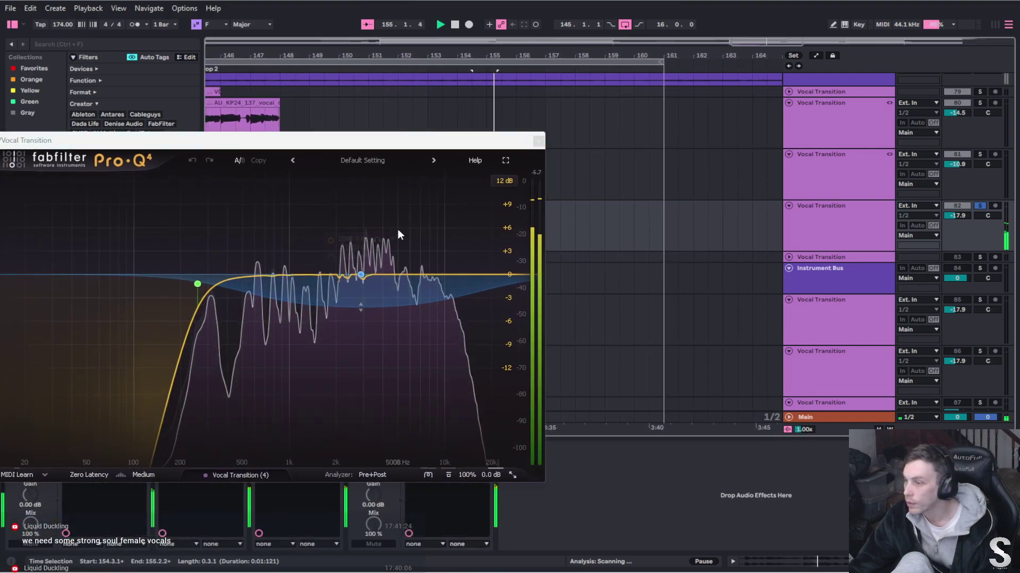
{"action": "mouse_move", "coordinate": [392, 242]}
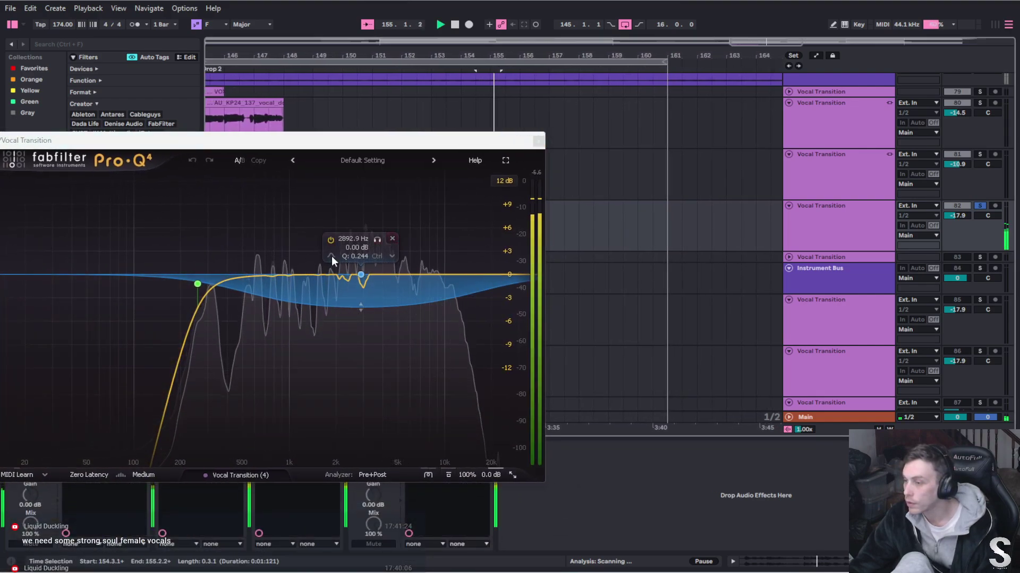
{"action": "mouse_move", "coordinate": [200, 287]}
{"action": "left_click_drag", "start_coordinate": [197, 284], "coordinate": [250, 263]}
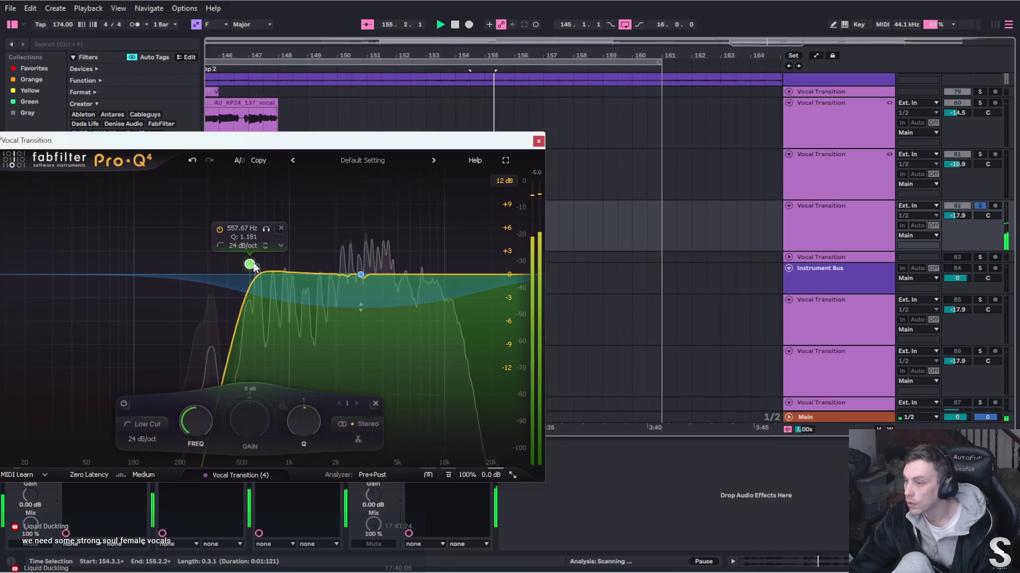
{"action": "key", "text": "space"}
{"action": "left_click", "coordinate": [342, 467]}
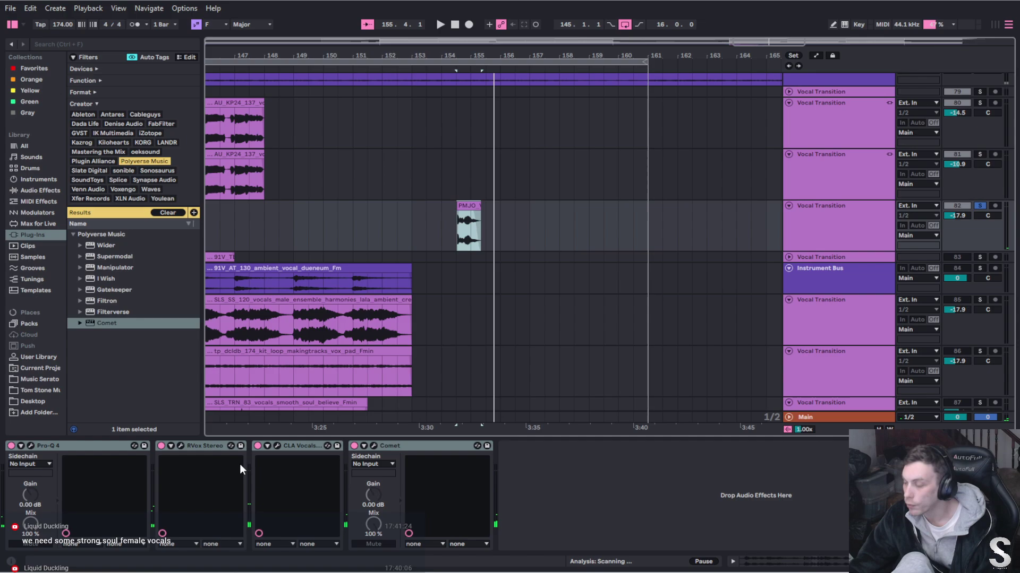
In track 82's RVox, lower the gate to -Inf and set the compression to about -7.9 while auditioning
{"action": "left_click", "coordinate": [180, 446]}
{"action": "key", "text": "space"}
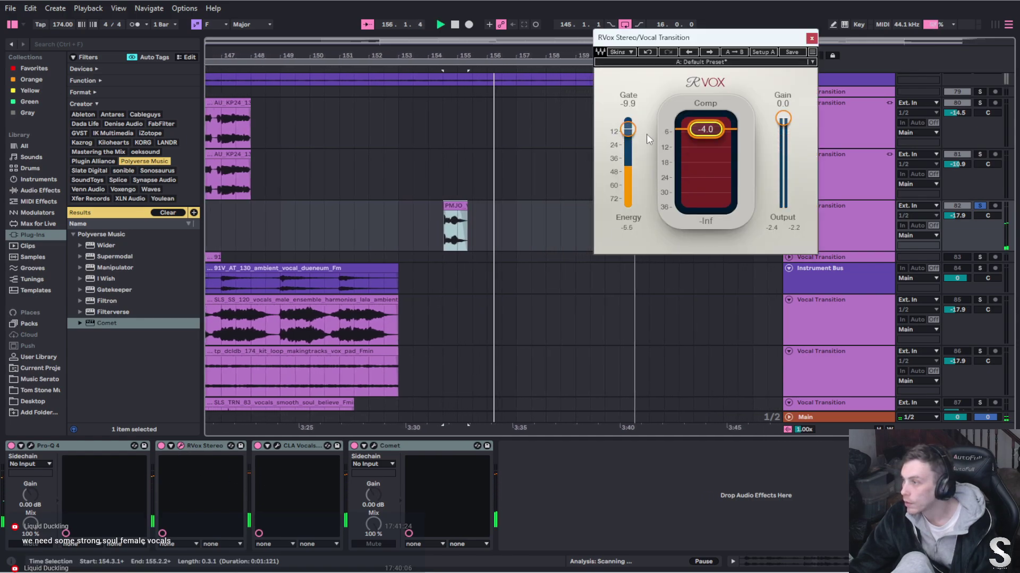
{"action": "left_click_drag", "start_coordinate": [628, 129], "coordinate": [616, 220]}
{"action": "key", "text": "space"}
{"action": "key", "text": "space"}
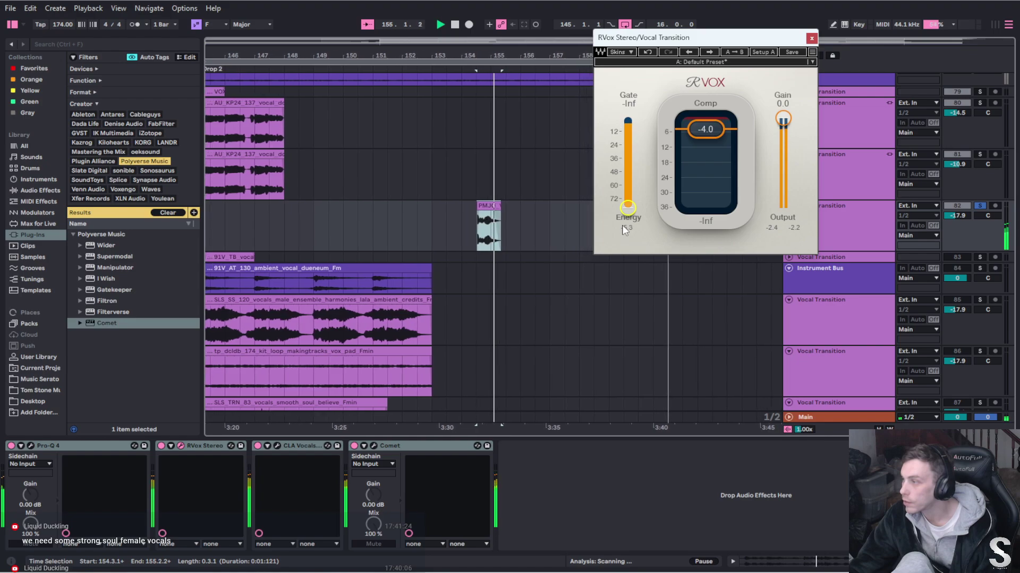
{"action": "left_click_drag", "start_coordinate": [705, 129], "coordinate": [705, 138]}
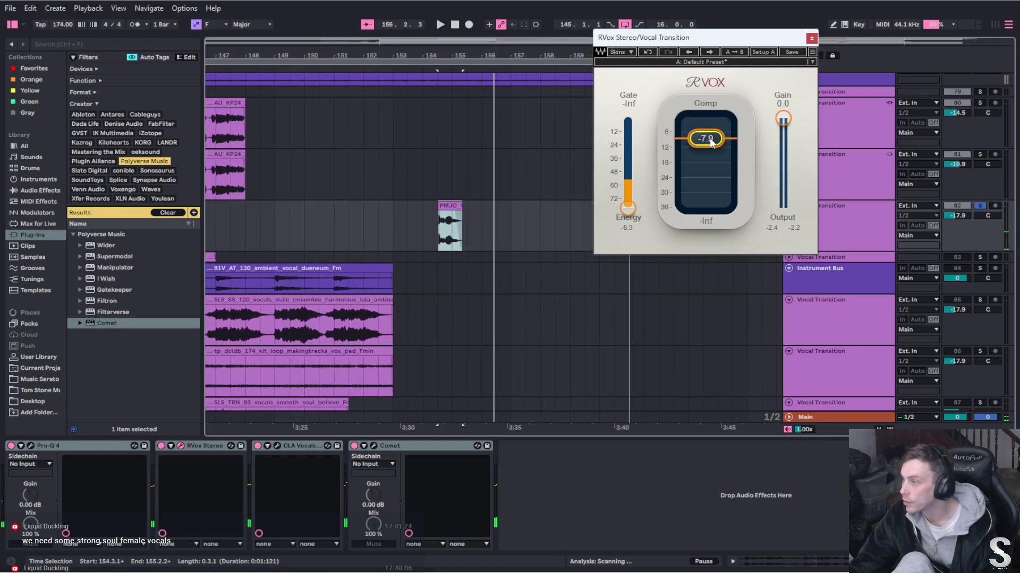
{"action": "left_click", "coordinate": [811, 38]}
{"action": "key", "text": "space"}
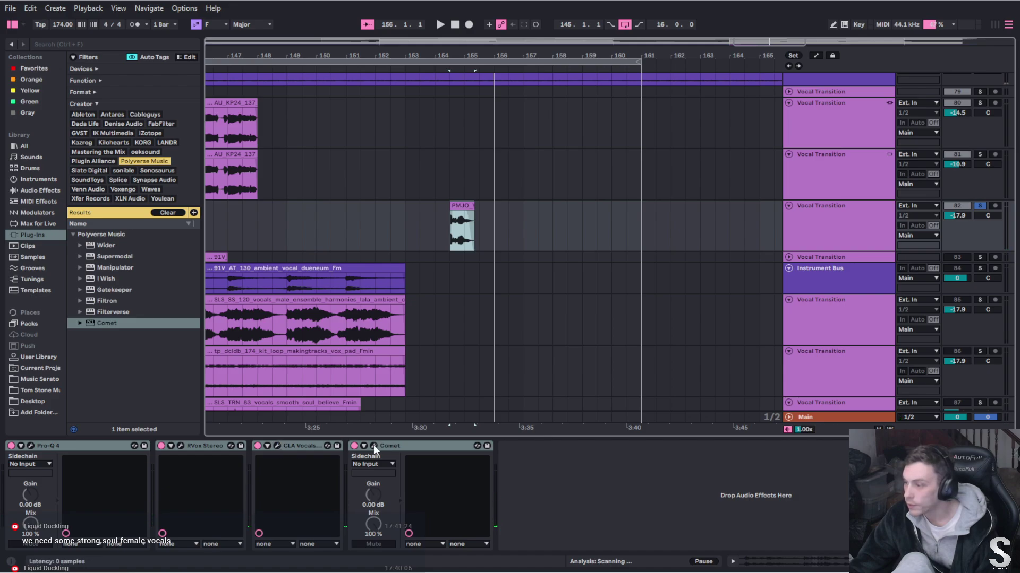
Load the Clear Glass preset from the Large category in track 82's Comet reverb and set its dry/wet mix to 31.5
{"action": "left_click", "coordinate": [374, 446]}
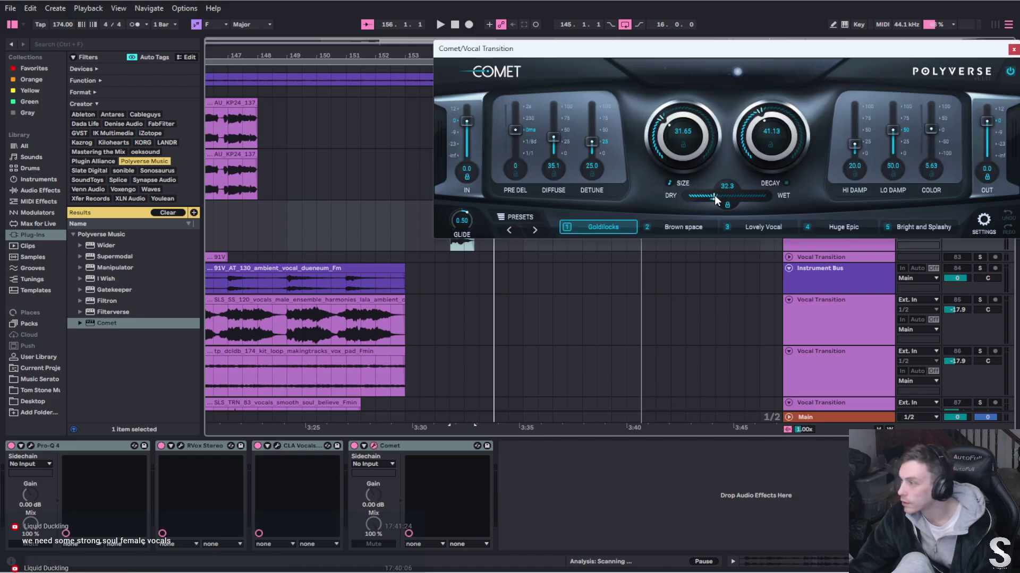
{"action": "left_click_drag", "start_coordinate": [736, 193], "coordinate": [739, 193]}
{"action": "key", "text": "space"}
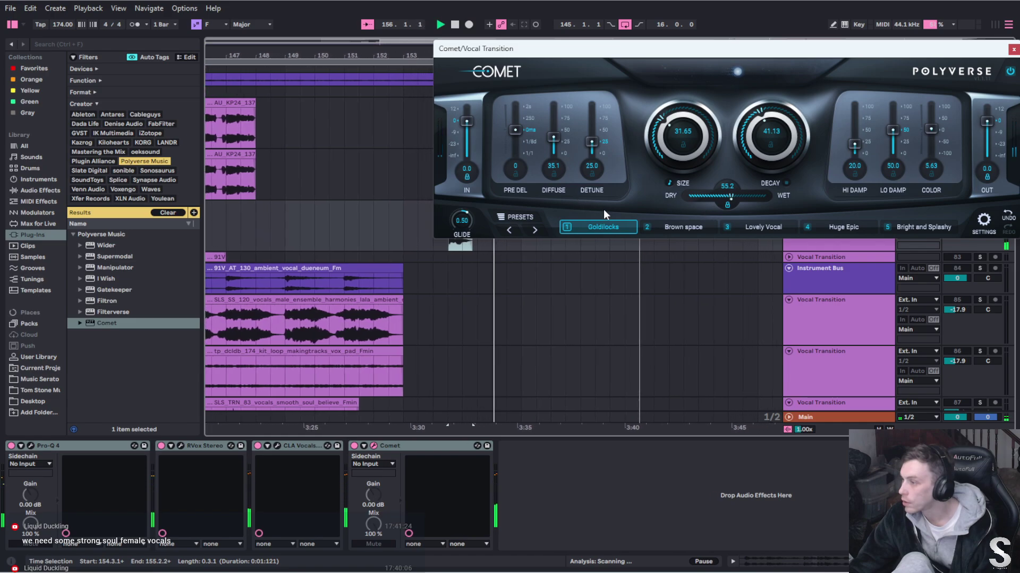
{"action": "left_click", "coordinate": [520, 217]}
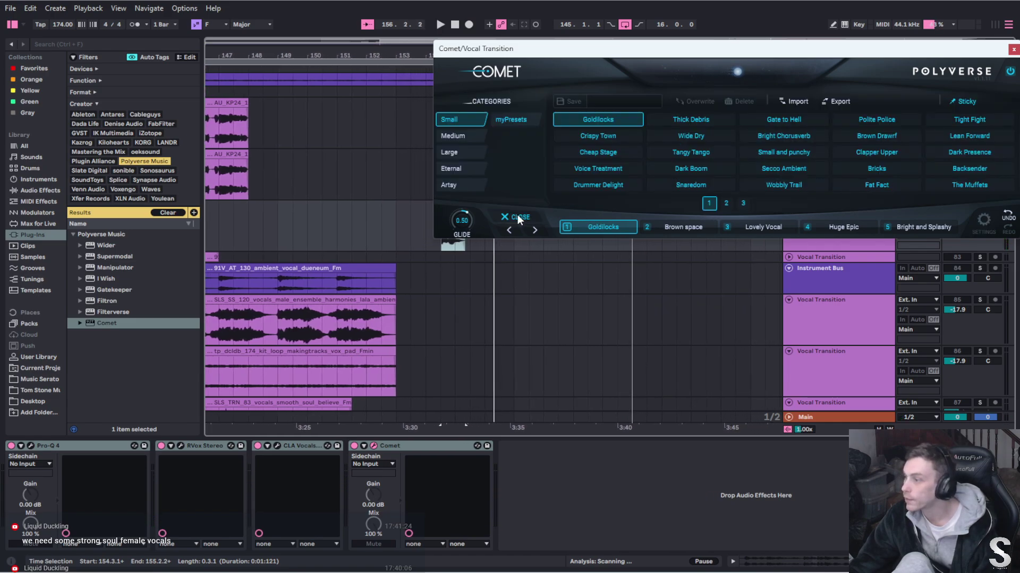
{"action": "left_click", "coordinate": [461, 154]}
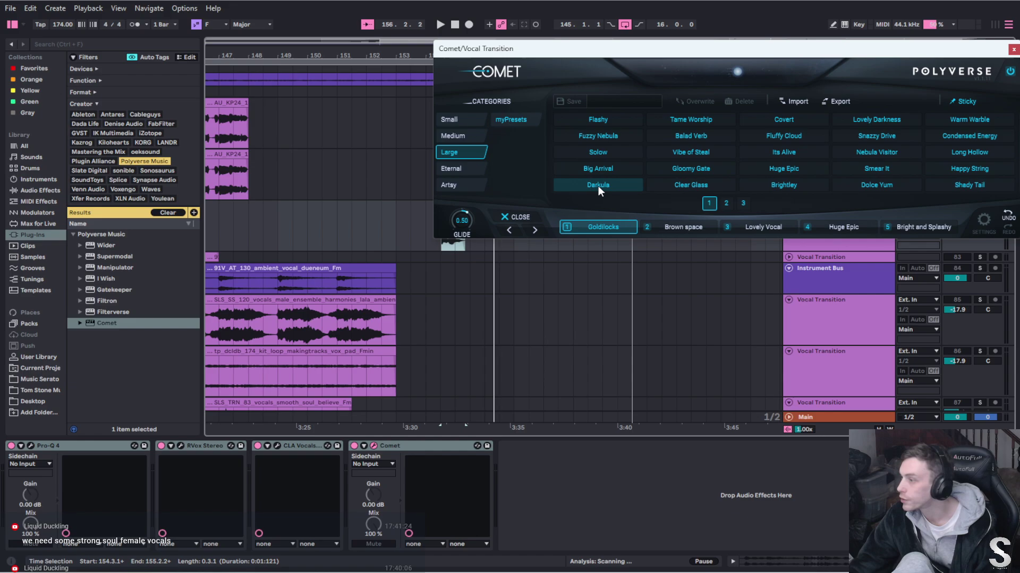
{"action": "left_click", "coordinate": [664, 189]}
{"action": "key", "text": "space"}
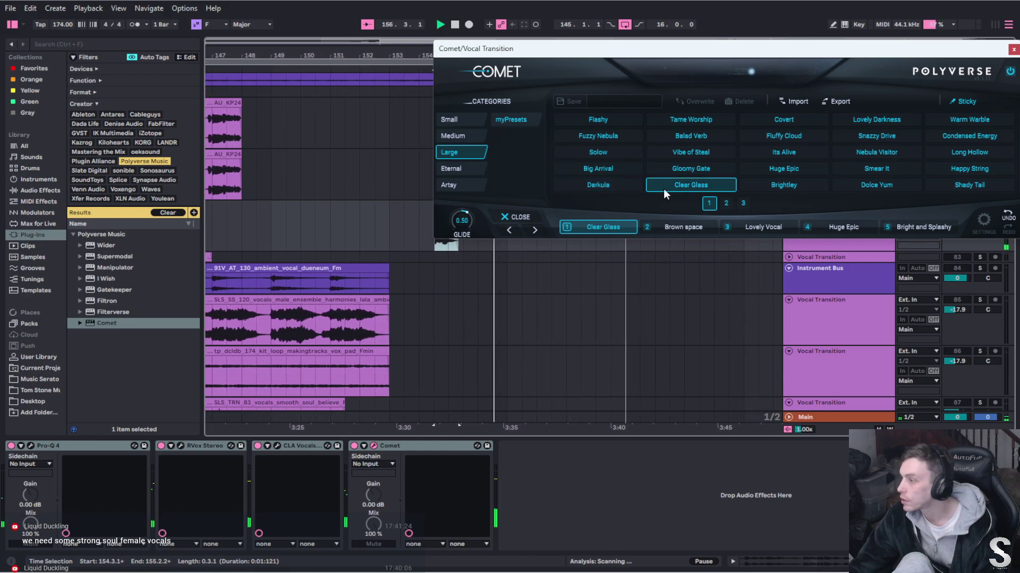
{"action": "left_click", "coordinate": [516, 217]}
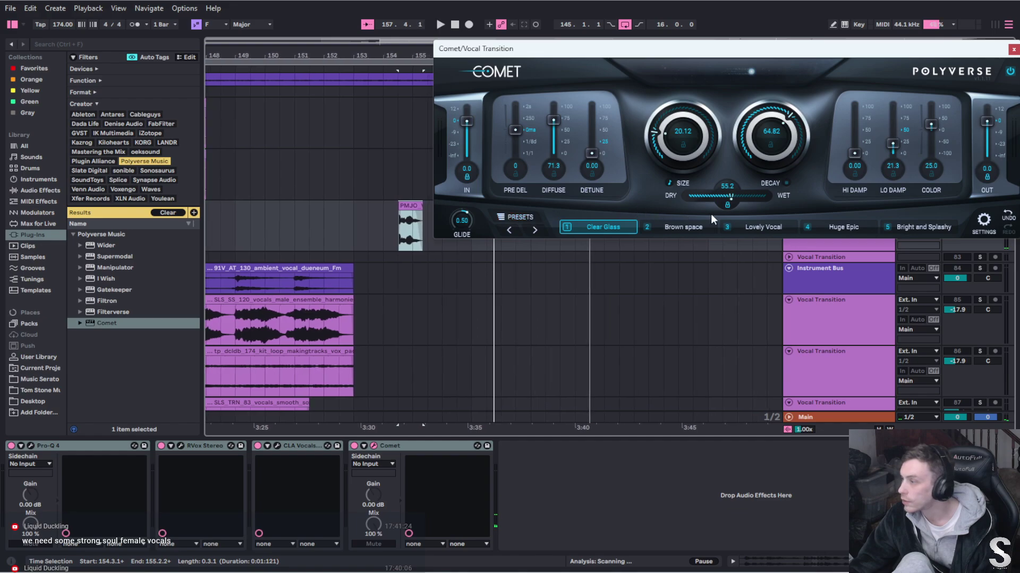
{"action": "scroll", "coordinate": [680, 195], "scroll_direction": "down", "scroll_amount": 5}
{"action": "key", "text": "space"}
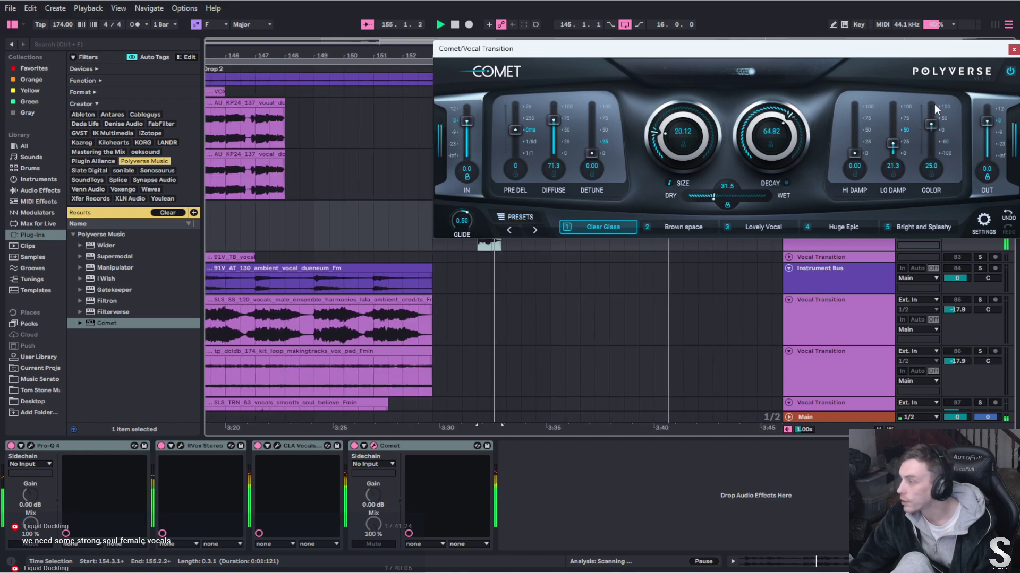
{"action": "left_click", "coordinate": [1013, 50]}
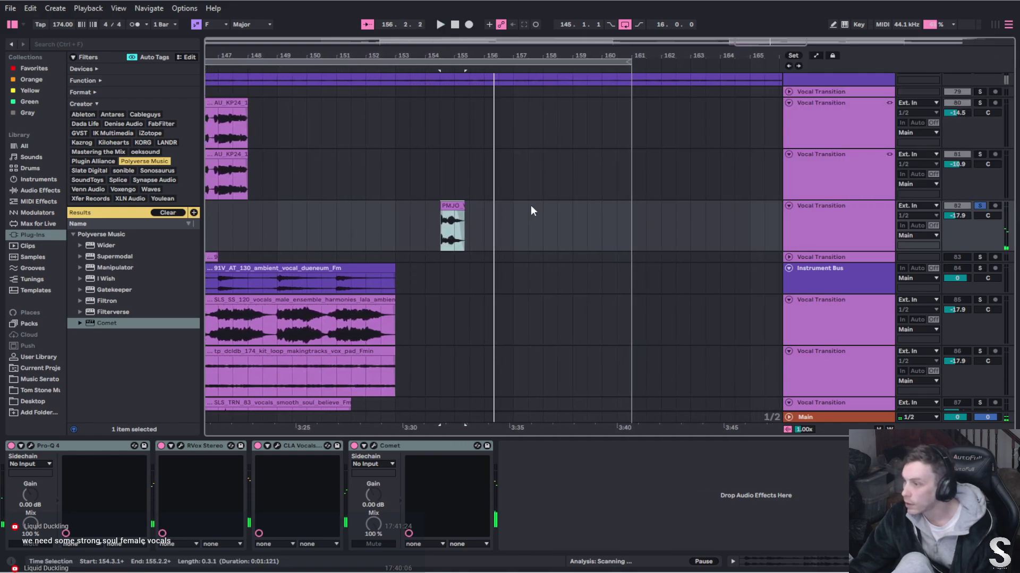
Unsolo track 82, play Drop 2 from bar 145, and place the Antidote clip at bars 148, 150 and 152
{"action": "scroll", "coordinate": [406, 226], "scroll_direction": "down", "scroll_amount": 3}
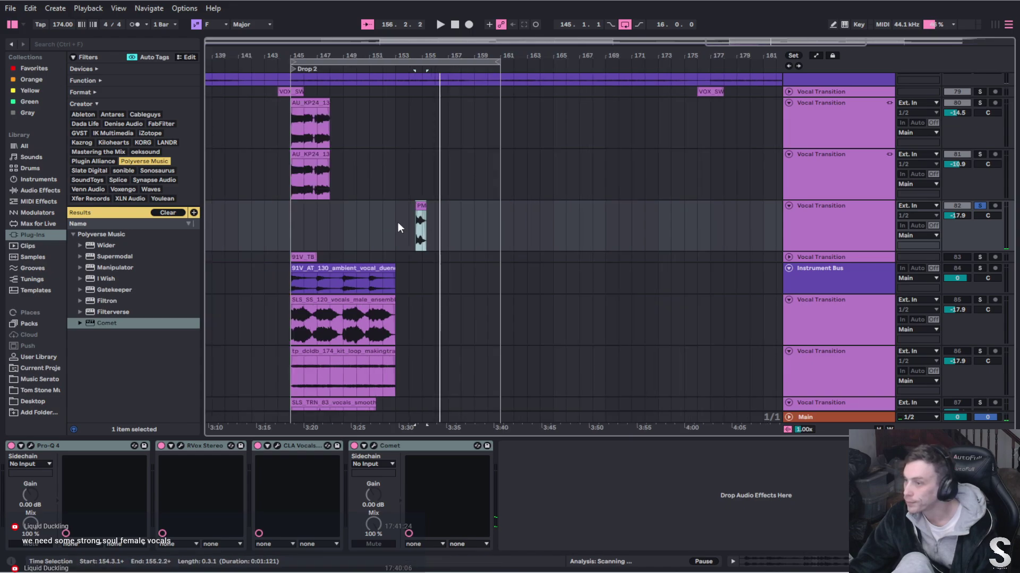
{"action": "left_click", "coordinate": [980, 205]}
{"action": "scroll", "coordinate": [339, 215], "scroll_direction": "left", "scroll_amount": 5}
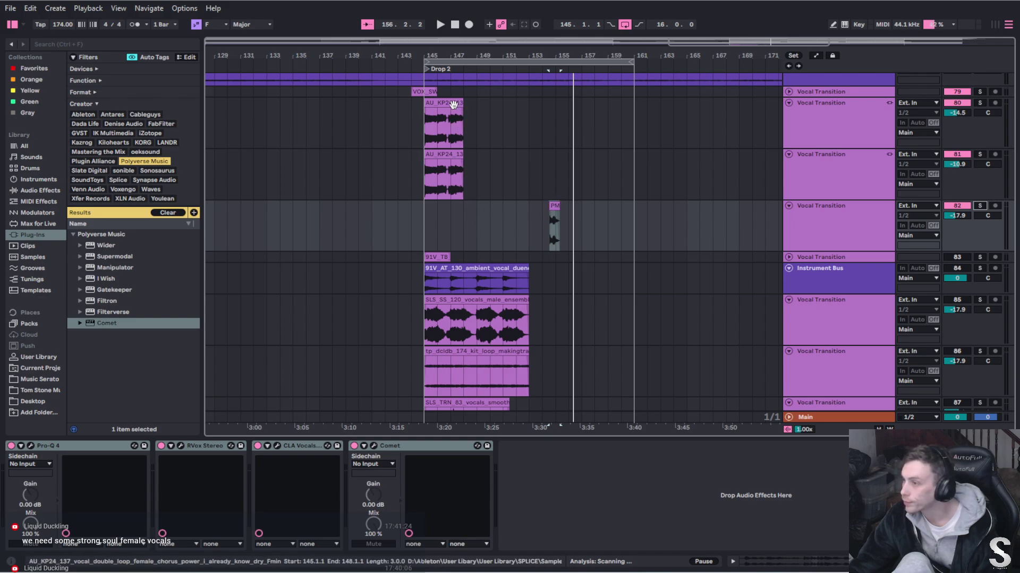
{"action": "left_click", "coordinate": [453, 104]}
{"action": "key", "text": "space"}
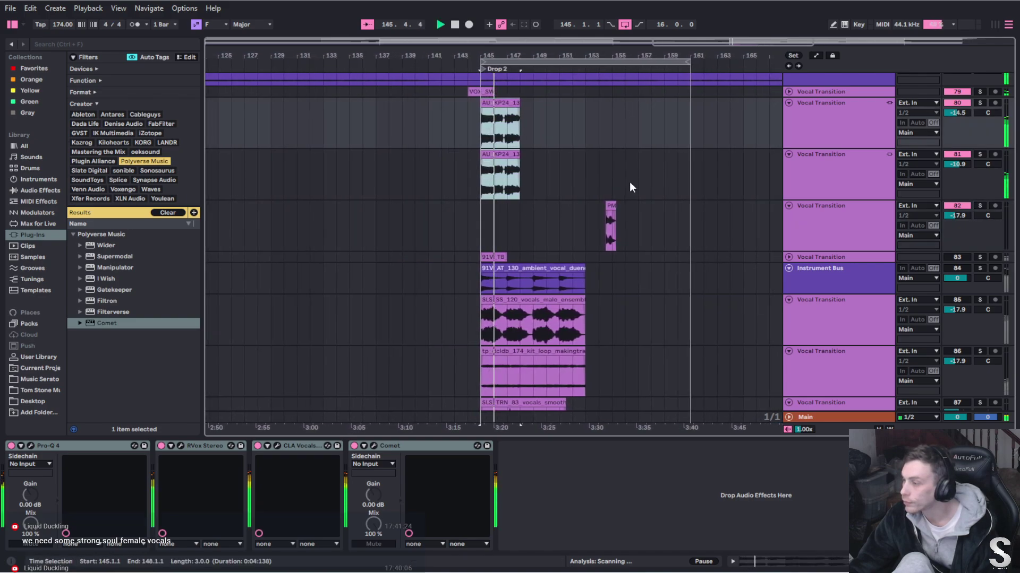
{"action": "left_click_drag", "start_coordinate": [601, 212], "coordinate": [565, 207]}
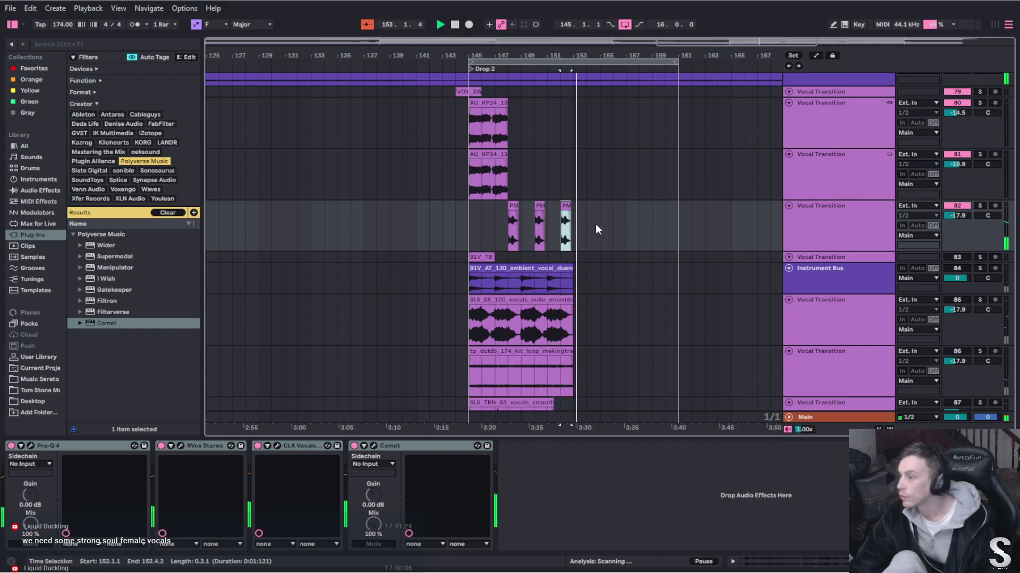
{"action": "key", "text": "space"}
Replay Drop 2 from bar 145, then duplicate the first Antidote clip one beat later at 148.2 to double its opening
{"action": "scroll", "coordinate": [503, 221], "scroll_direction": "up", "scroll_amount": 3}
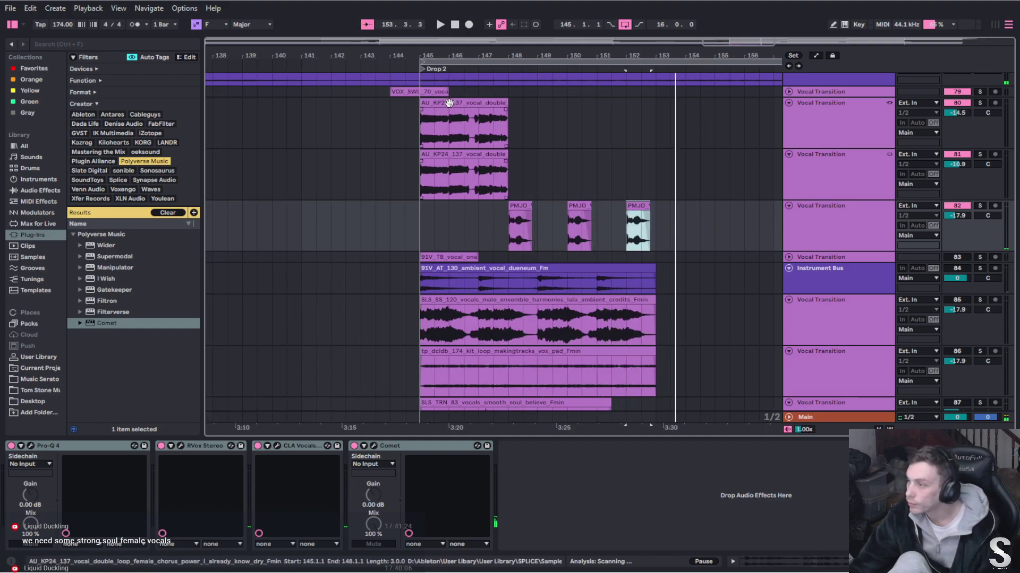
{"action": "left_click", "coordinate": [433, 160]}
{"action": "key", "text": "space"}
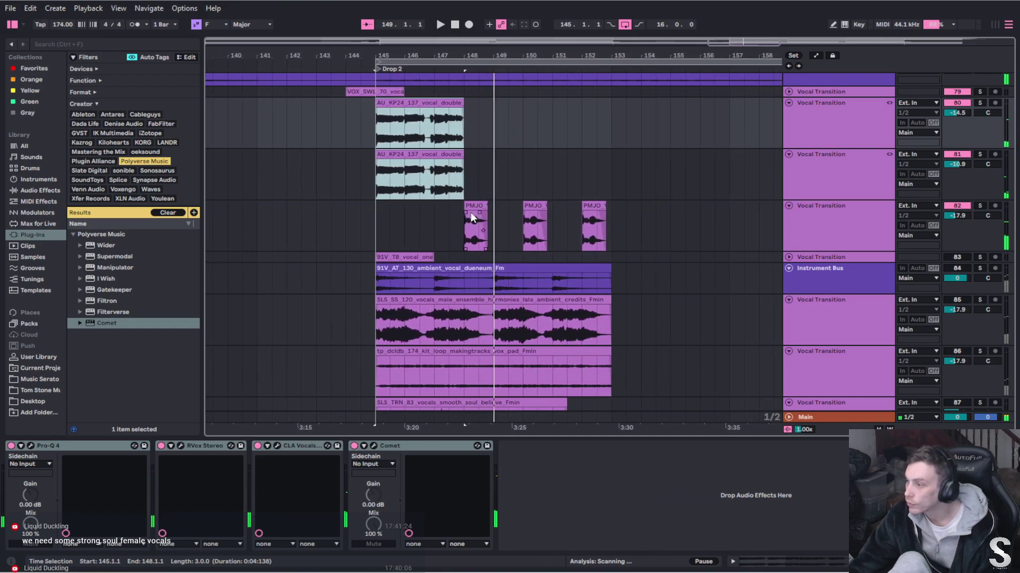
{"action": "scroll", "coordinate": [472, 212], "scroll_direction": "up", "scroll_amount": 4}
{"action": "key", "text": "space"}
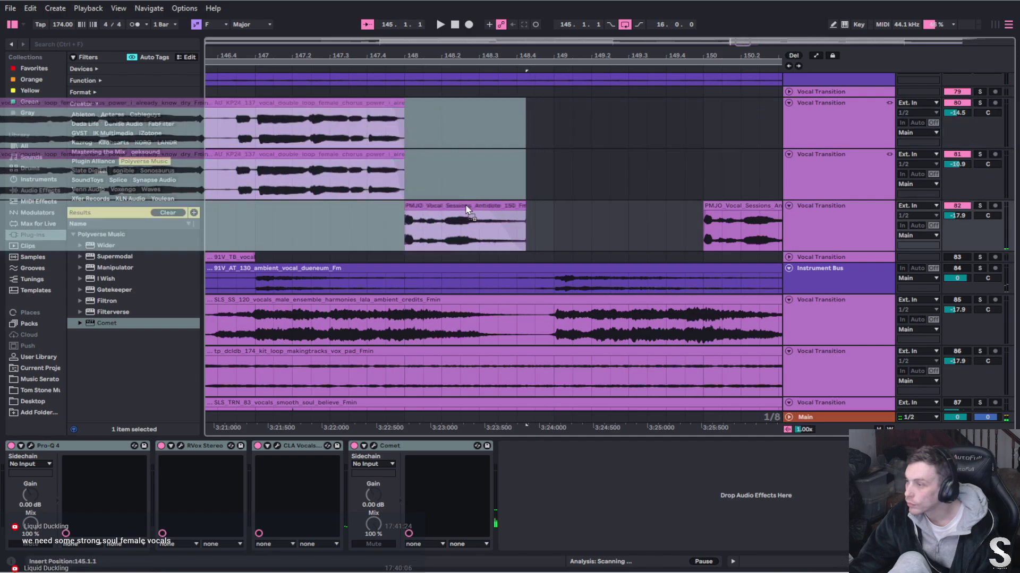
{"action": "left_click", "coordinate": [494, 209], "text": "shift"}
{"action": "left_click_drag", "start_coordinate": [472, 206], "coordinate": [510, 207]}
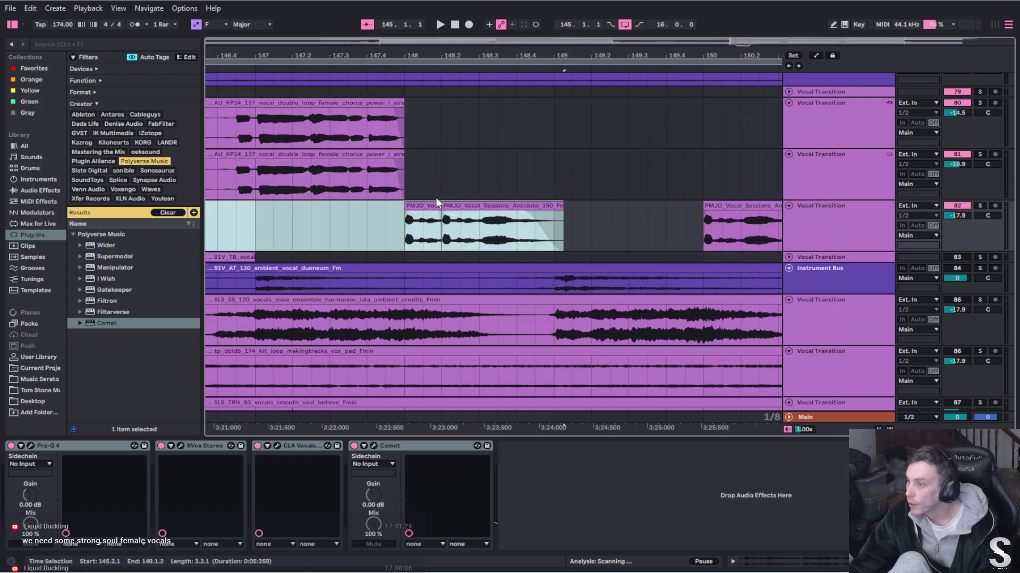
Play Drop 2 from bar 147, then delete the first Antidote slice at 148.1 so the phrase starts at 148.2
{"action": "left_click", "coordinate": [249, 172]}
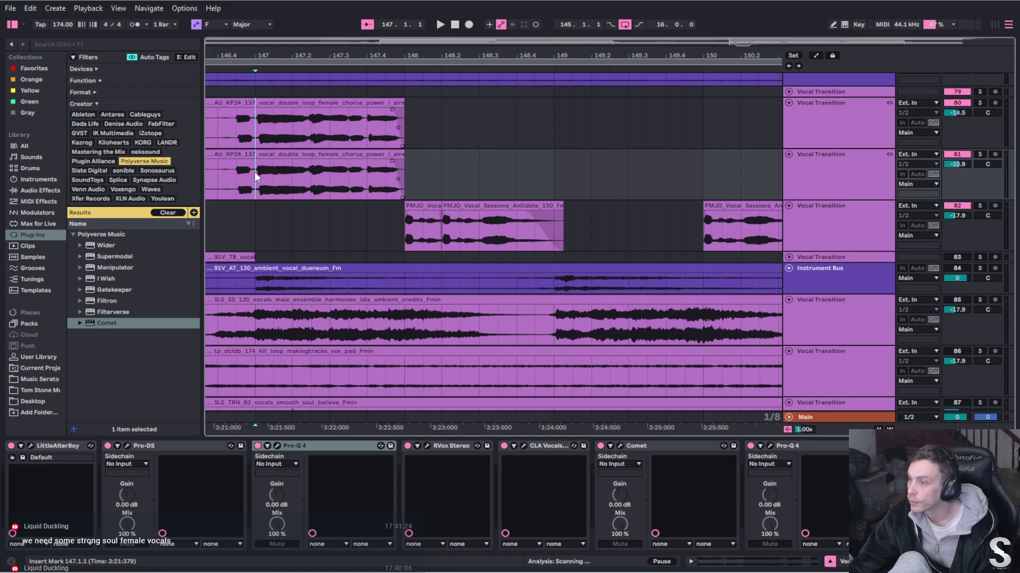
{"action": "key", "text": "space"}
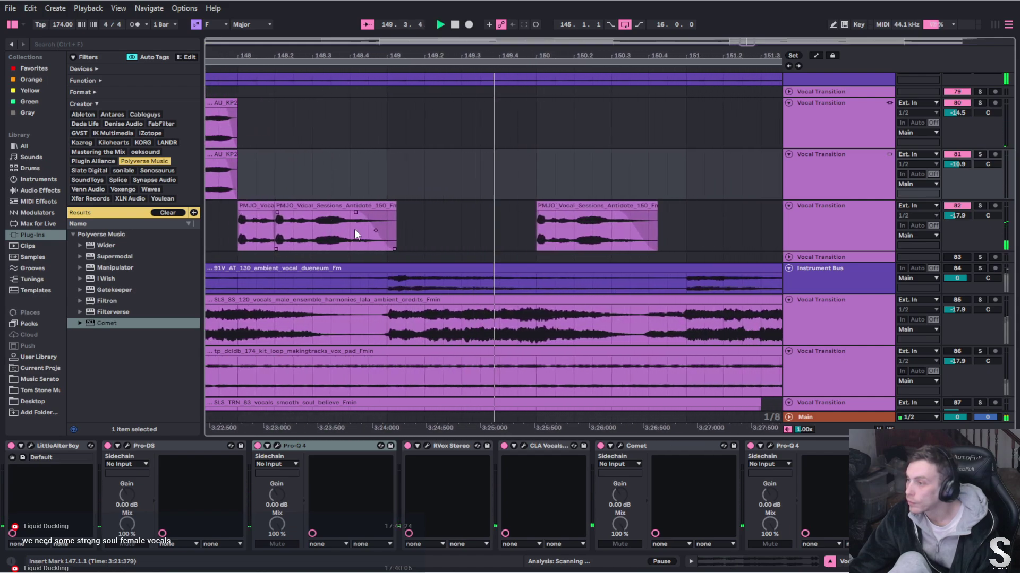
{"action": "key", "text": "space"}
{"action": "left_click", "coordinate": [281, 206]}
{"action": "mouse_move", "coordinate": [280, 206]}
{"action": "left_mouse_down"}
{"action": "mouse_move", "coordinate": [296, 212]}
{"action": "mouse_move", "coordinate": [278, 208]}
{"action": "left_mouse_up"}
{"action": "left_click", "coordinate": [238, 206]}
{"action": "key", "text": "Delete"}
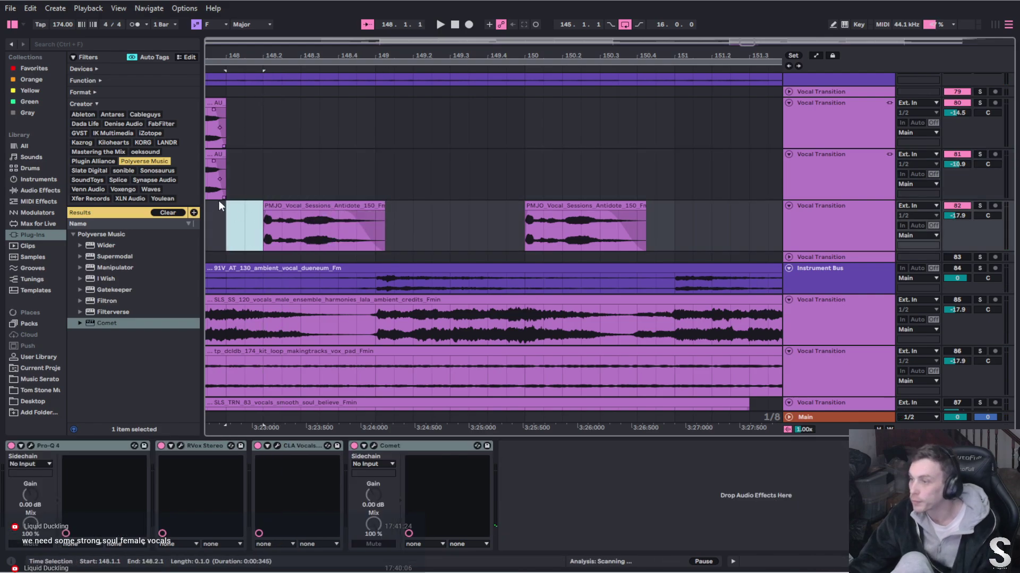
Play from bar 148, trim the first Antidote clip to end at bar 149, and consolidate bar 148 including its opening silence
{"action": "left_click", "coordinate": [221, 211]}
{"action": "key", "text": "space"}
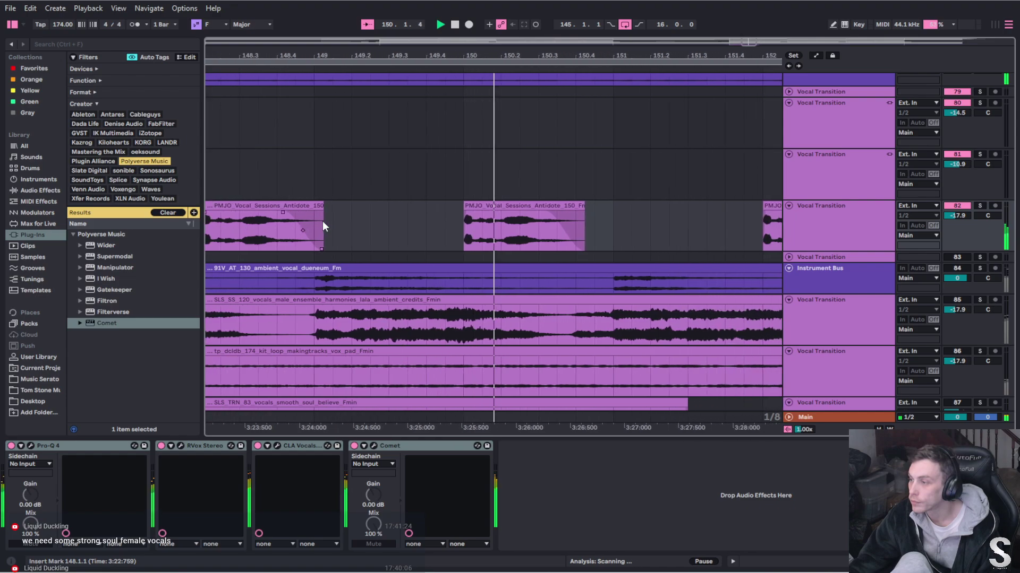
{"action": "key", "text": "space"}
{"action": "scroll", "coordinate": [368, 216], "scroll_direction": "down", "scroll_amount": 3}
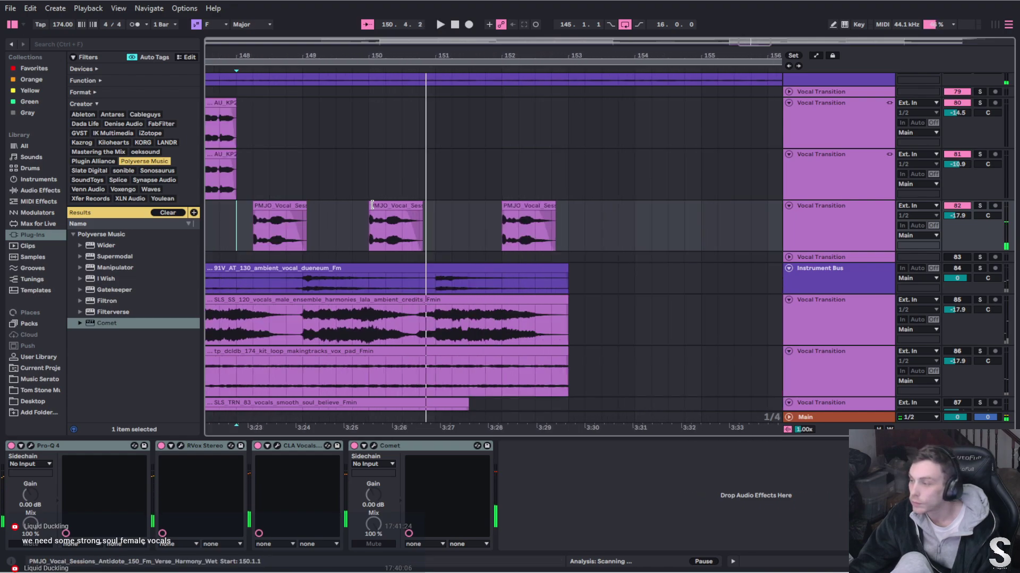
{"action": "scroll", "coordinate": [334, 218], "scroll_direction": "left", "scroll_amount": 3}
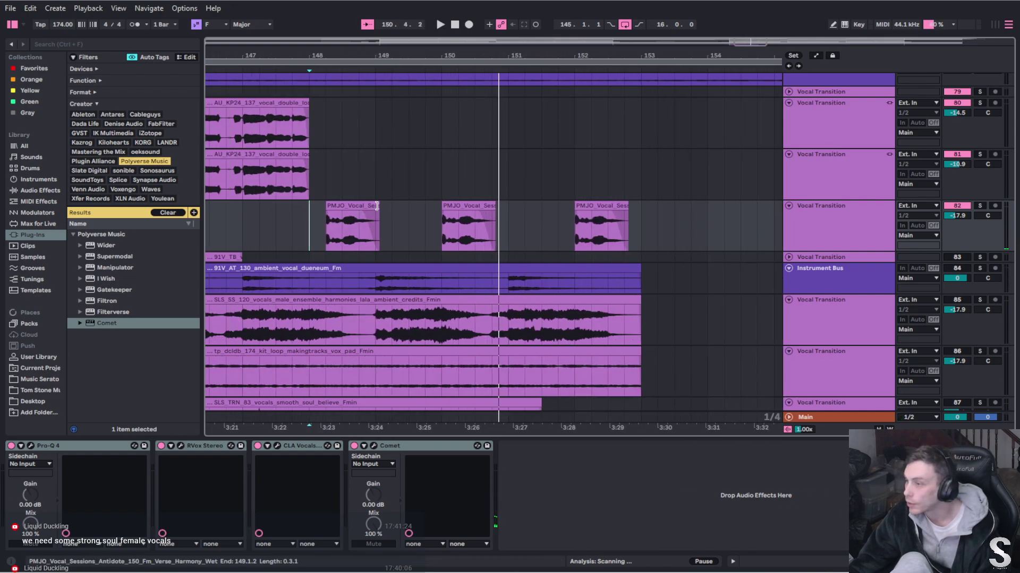
{"action": "left_click_drag", "start_coordinate": [376, 206], "coordinate": [313, 221]}
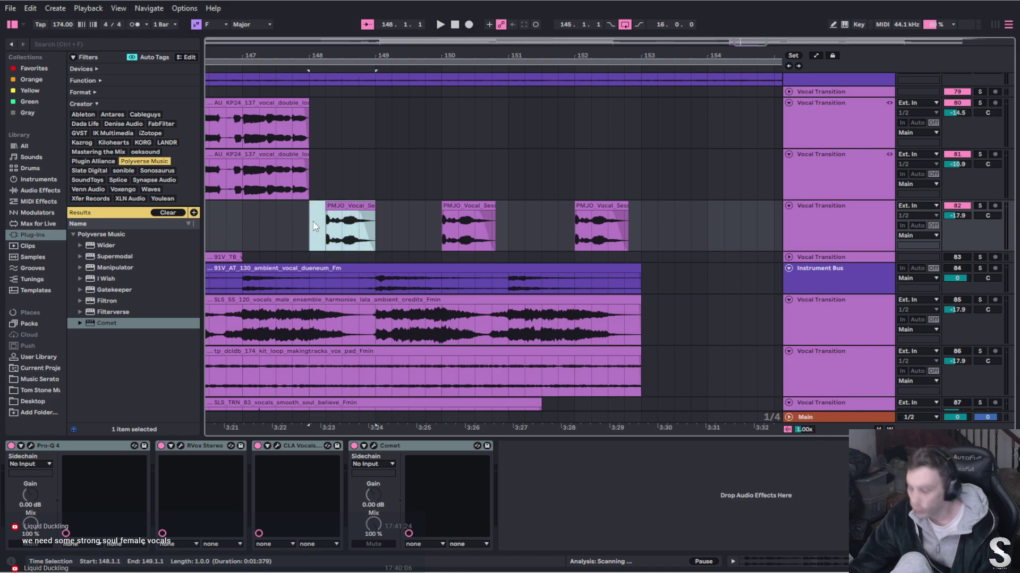
{"action": "key", "text": "ctrl+j"}
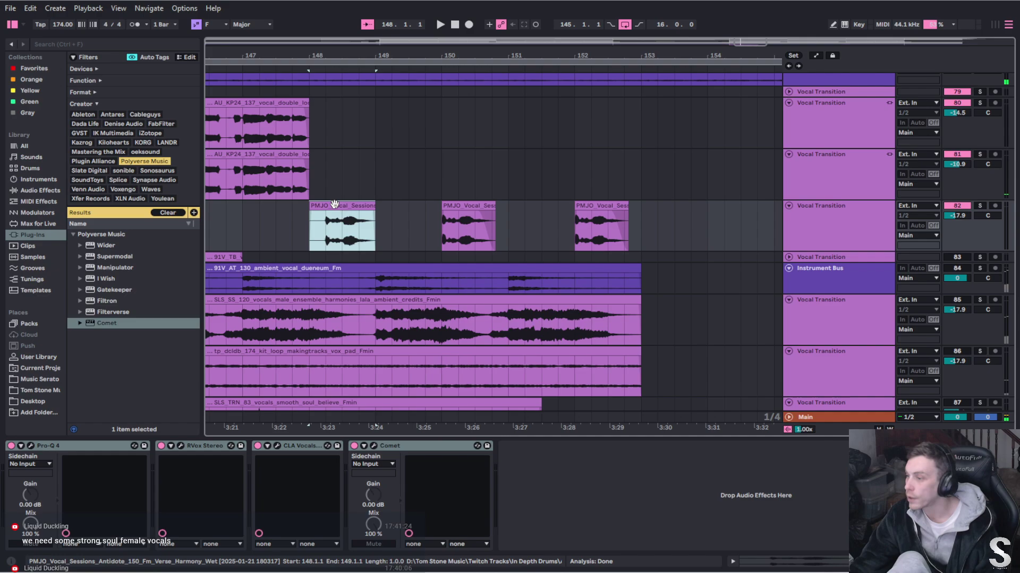
Replace the second Antidote clip with a copy of the consolidated one, audition it, and shift it one beat earlier to 149.4
{"action": "left_click_drag", "start_coordinate": [334, 207], "coordinate": [457, 246]}
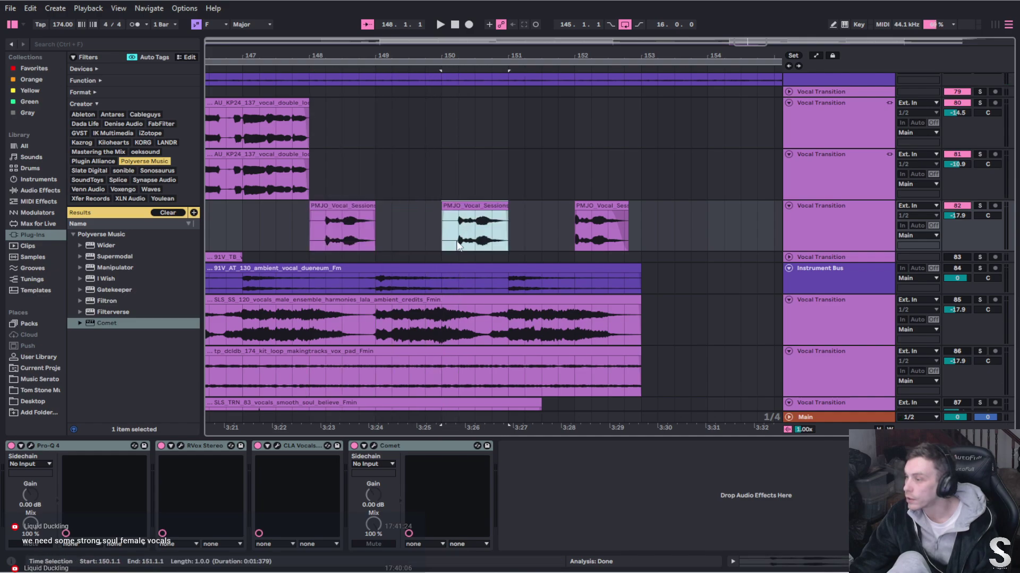
{"action": "left_click", "coordinate": [336, 212]}
{"action": "key", "text": "space"}
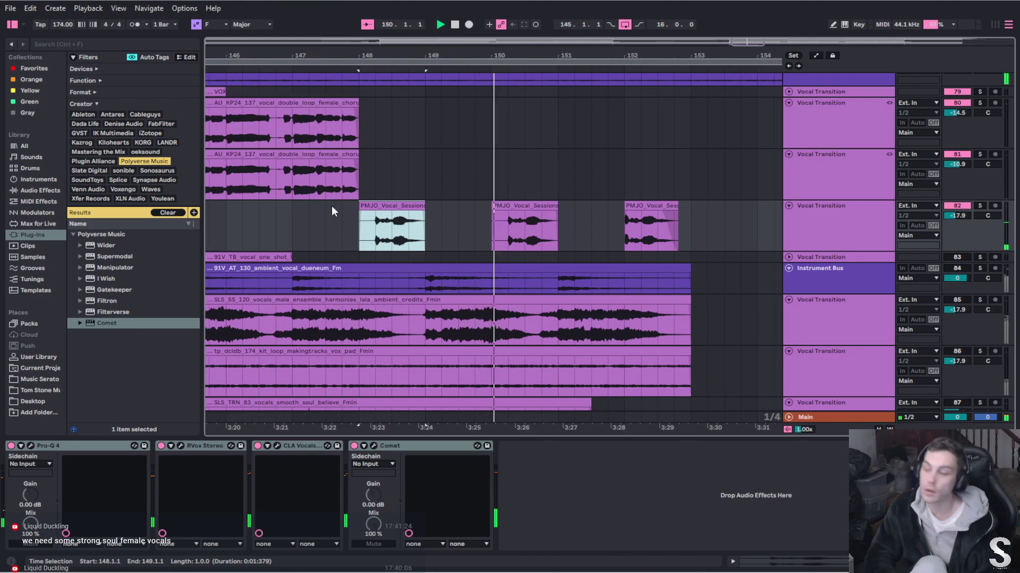
{"action": "key", "text": "space"}
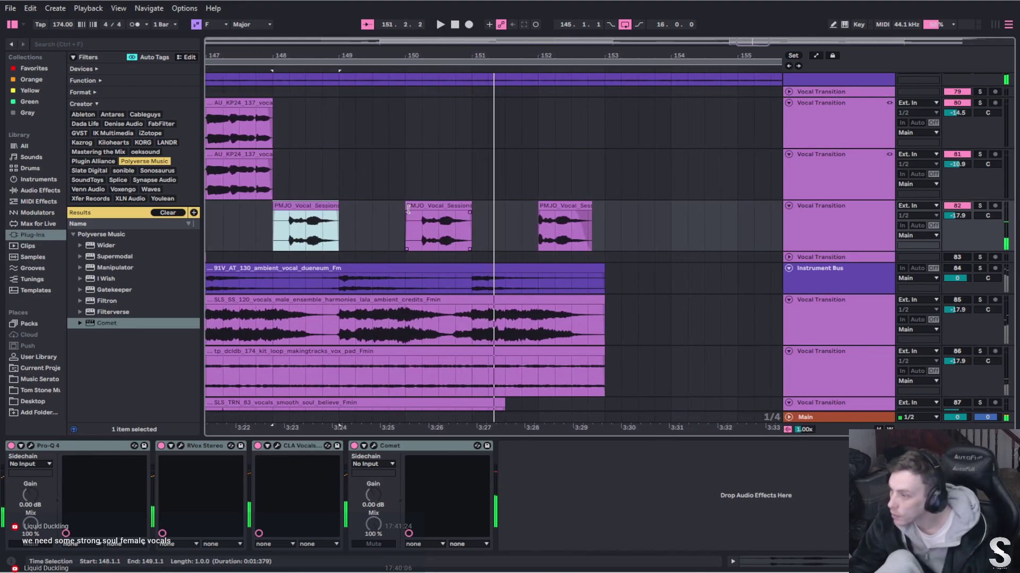
{"action": "left_click", "coordinate": [430, 207]}
{"action": "left_click_drag", "start_coordinate": [430, 203], "coordinate": [413, 204]}
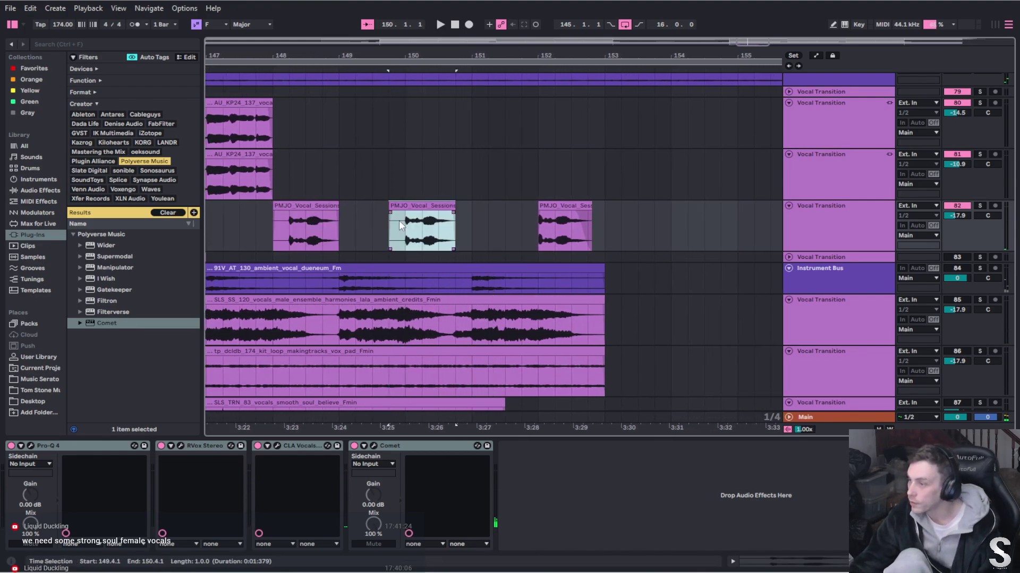
Audition the phrase, replace the third Antidote clip with a copy of the consolidated one at 151.4, and delete the leftover fragment
{"action": "key", "text": "space"}
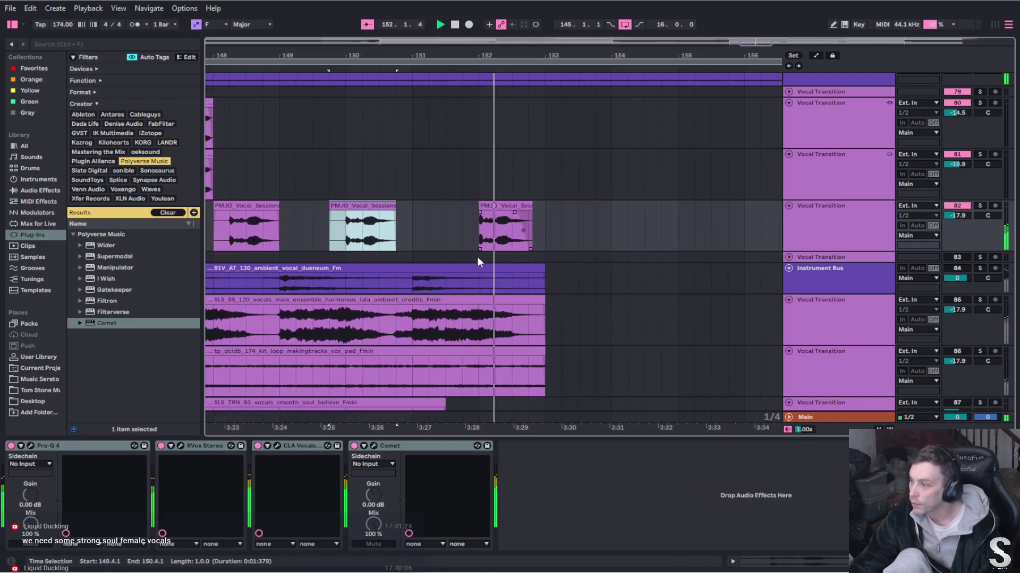
{"action": "left_click_drag", "start_coordinate": [308, 204], "coordinate": [431, 203]}
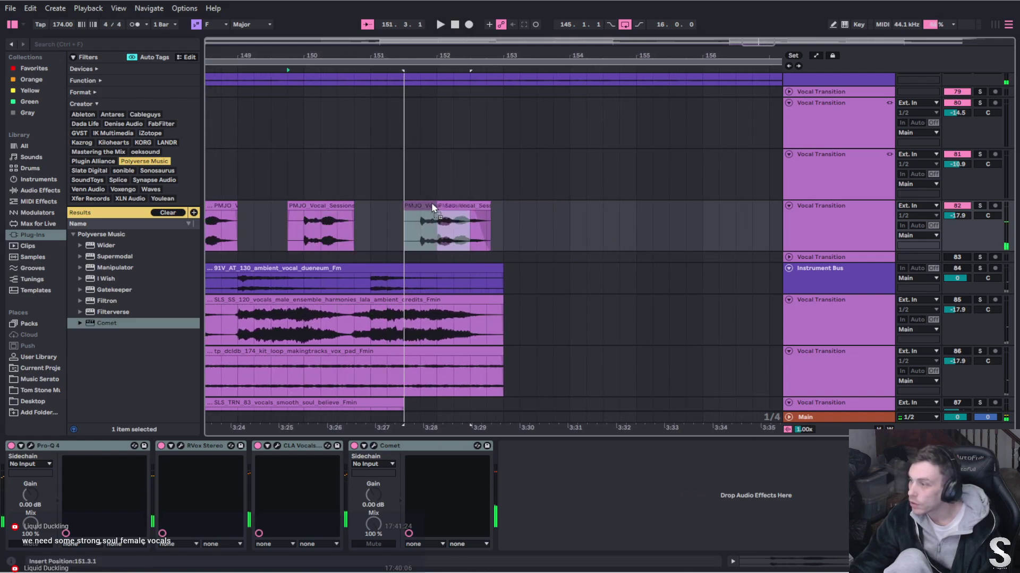
{"action": "key", "text": "space"}
{"action": "left_click", "coordinate": [489, 207]}
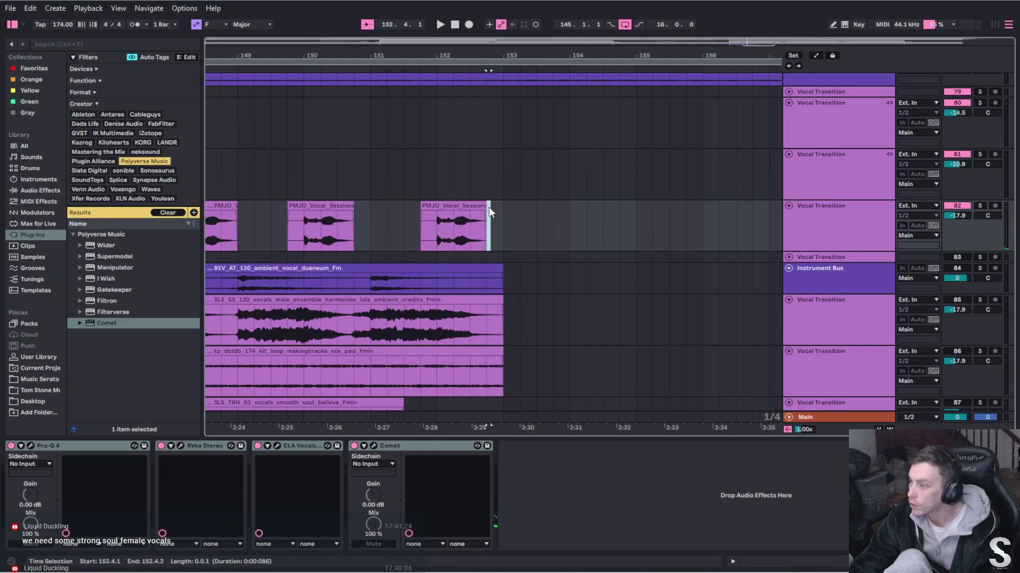
Play Drop 2 from bar 145 and lower track 82's volume to -19.9 dB
{"action": "scroll", "coordinate": [387, 222], "scroll_direction": "left", "scroll_amount": 5}
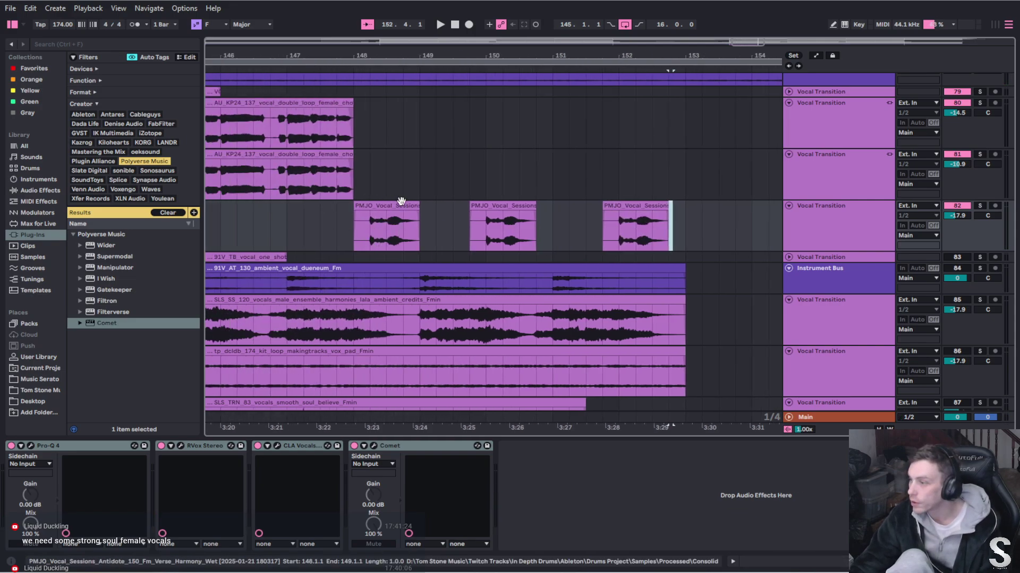
{"action": "left_click", "coordinate": [263, 153]}
{"action": "key", "text": "space"}
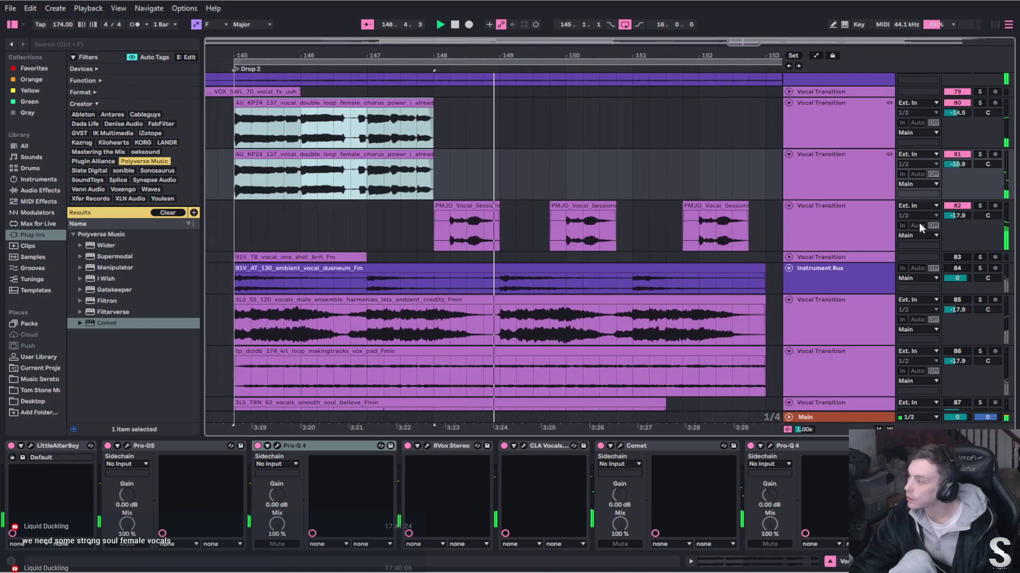
{"action": "left_click_drag", "start_coordinate": [958, 216], "coordinate": [958, 223]}
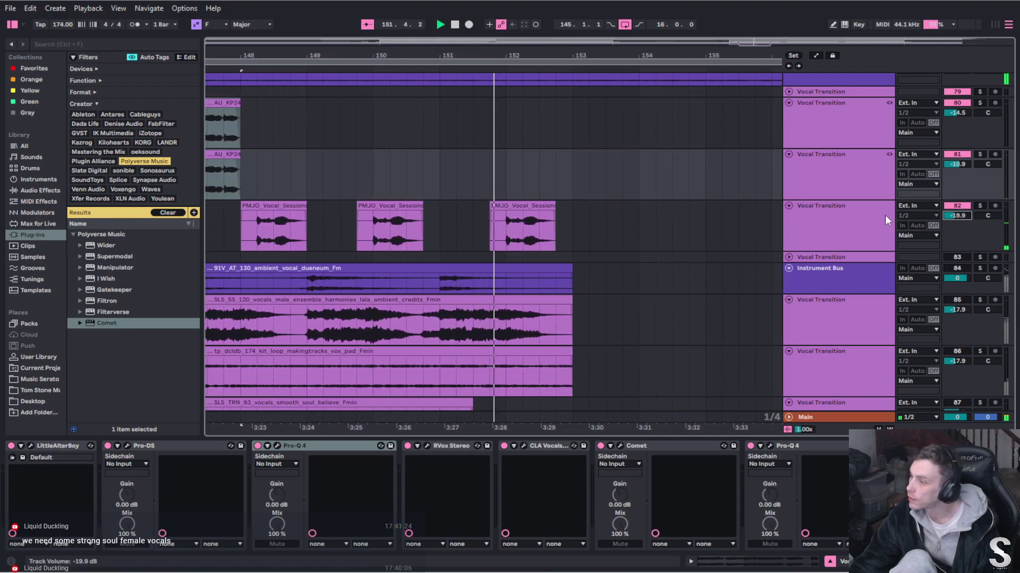
Duplicate bars 145 to 153 of tracks 80 to 82 so the vocal pattern repeats from bar 153
{"action": "scroll", "coordinate": [439, 221], "scroll_direction": "down", "scroll_amount": 5}
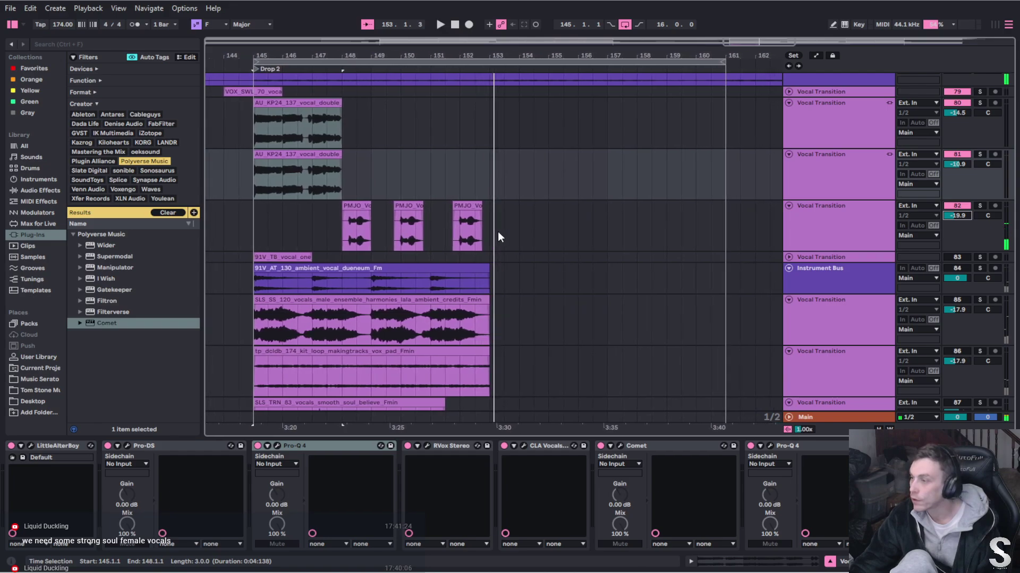
{"action": "left_click_drag", "start_coordinate": [489, 236], "coordinate": [254, 136]}
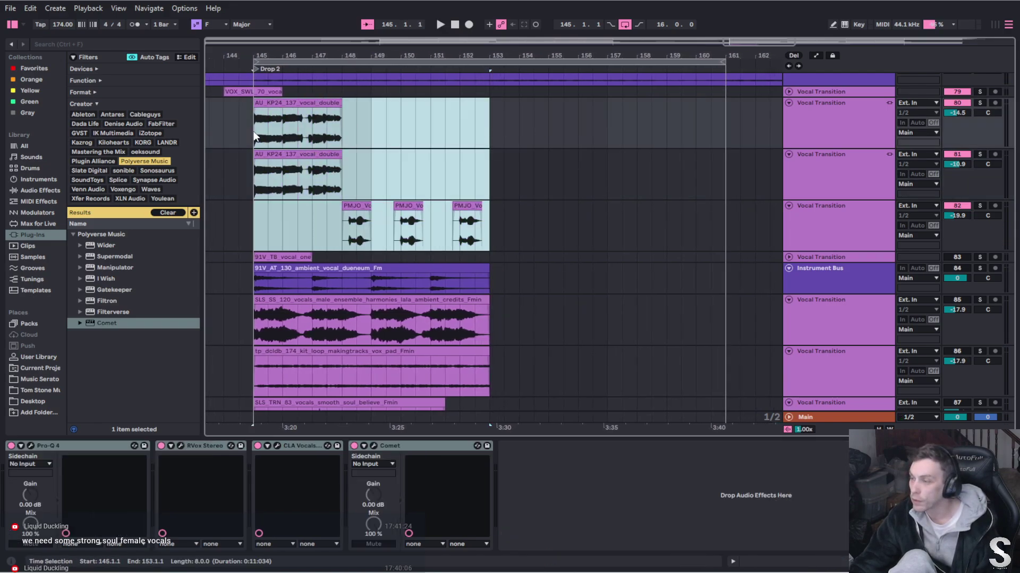
{"action": "key", "text": "ctrl+d"}
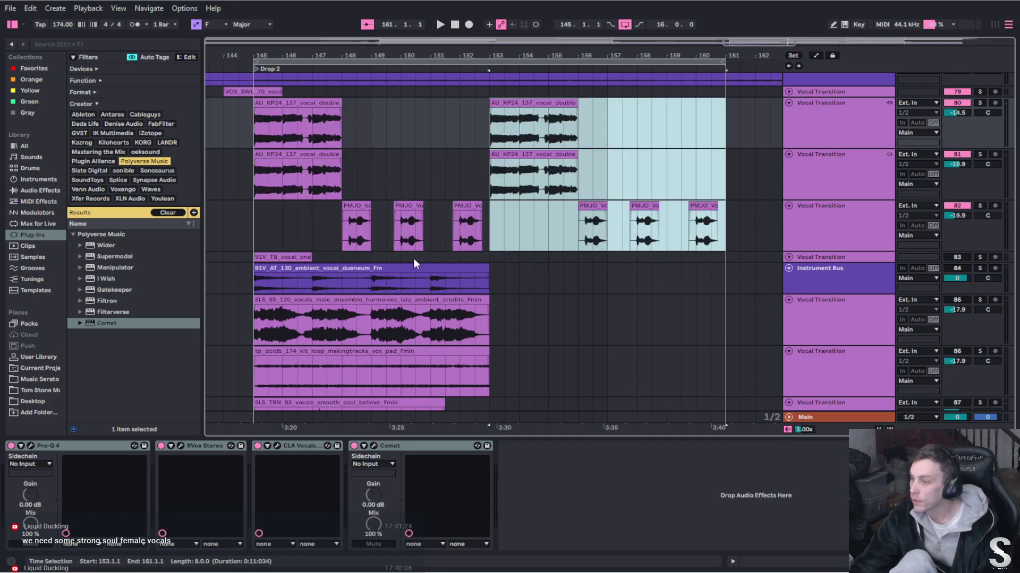
Expand track 83, audition its vocal one-shot soloed, and raise the track's volume to -10.7 dB while playing the full mix
{"action": "left_click", "coordinate": [978, 257]}
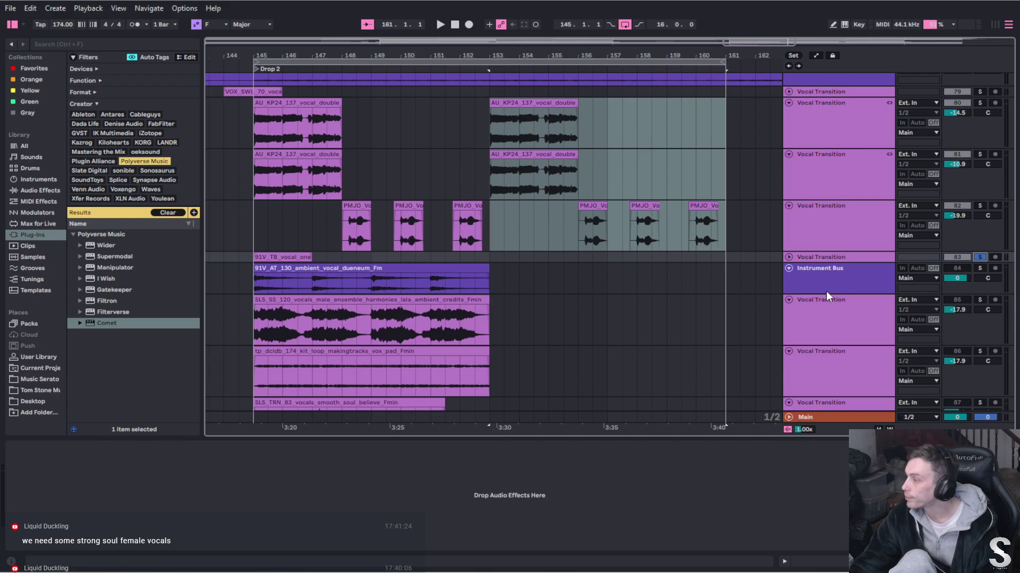
{"action": "left_click", "coordinate": [790, 257]}
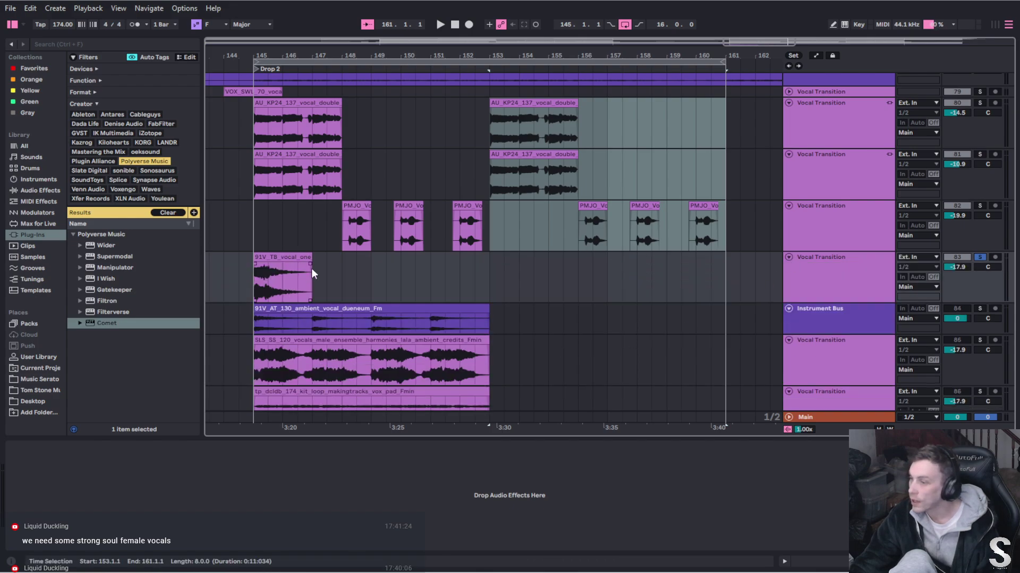
{"action": "left_click", "coordinate": [305, 292]}
{"action": "key", "text": "space"}
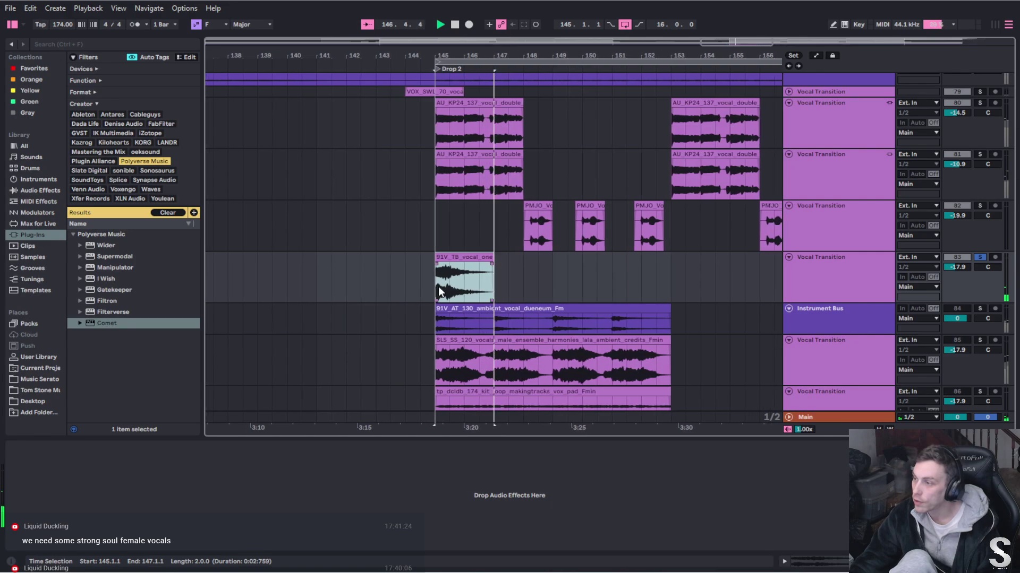
{"action": "key", "text": "space"}
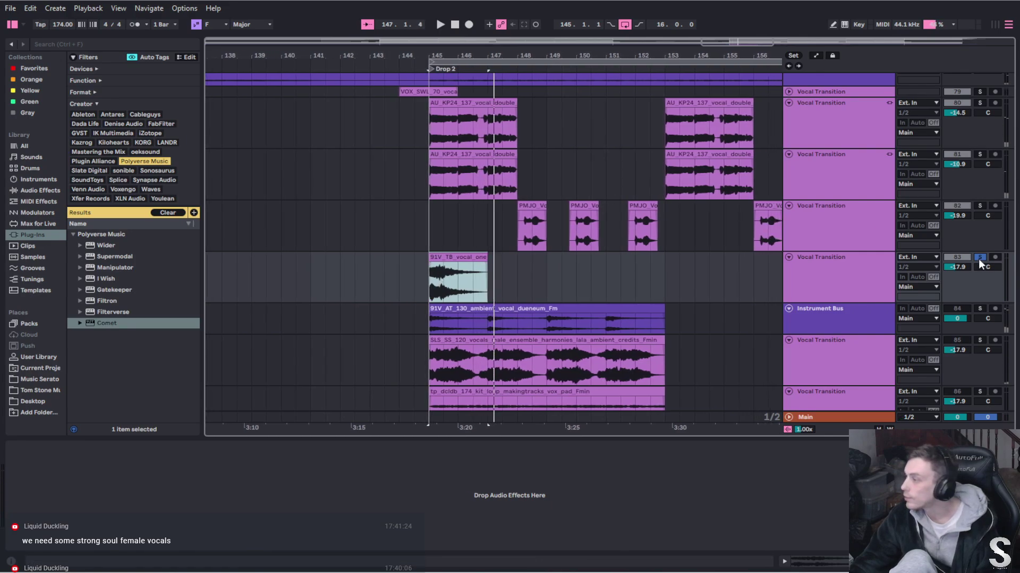
{"action": "key", "text": "space"}
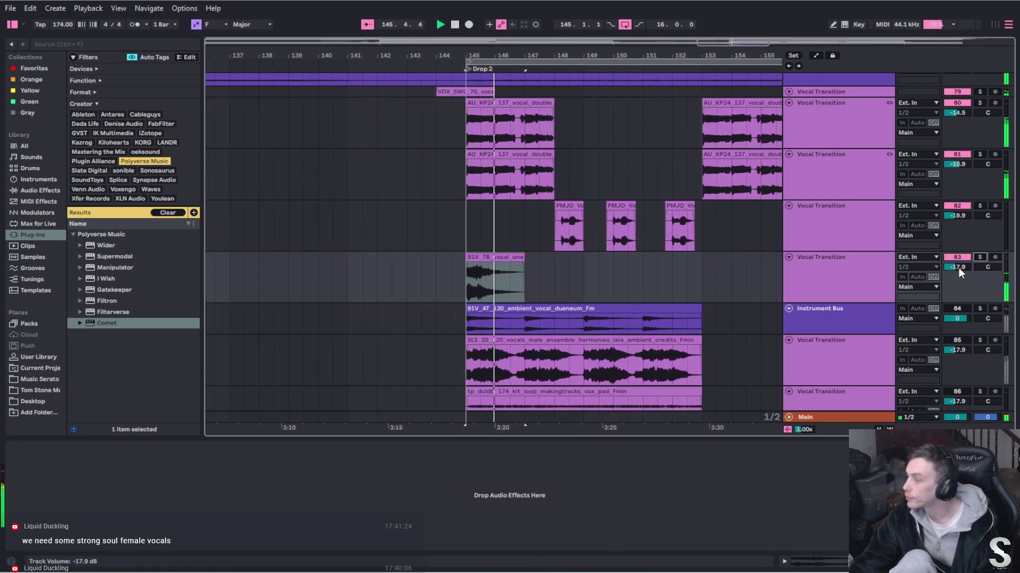
{"action": "mouse_move", "coordinate": [958, 268]}
{"action": "left_mouse_down"}
{"action": "mouse_move", "coordinate": [958, 242]}
{"action": "mouse_move", "coordinate": [958, 278]}
{"action": "left_mouse_up"}
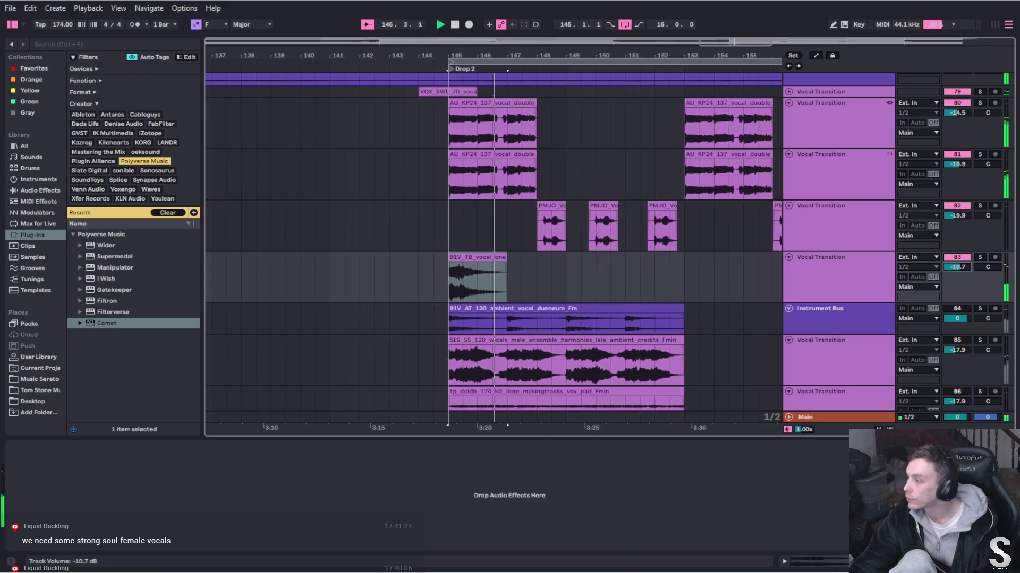
Move track 83's vocal one-shot to bar 148 and place a copy at bar 152 while auditioning
{"action": "key", "text": "space"}
{"action": "left_click", "coordinate": [469, 296]}
{"action": "left_click_drag", "start_coordinate": [501, 282], "coordinate": [591, 281]}
{"action": "key", "text": "space"}
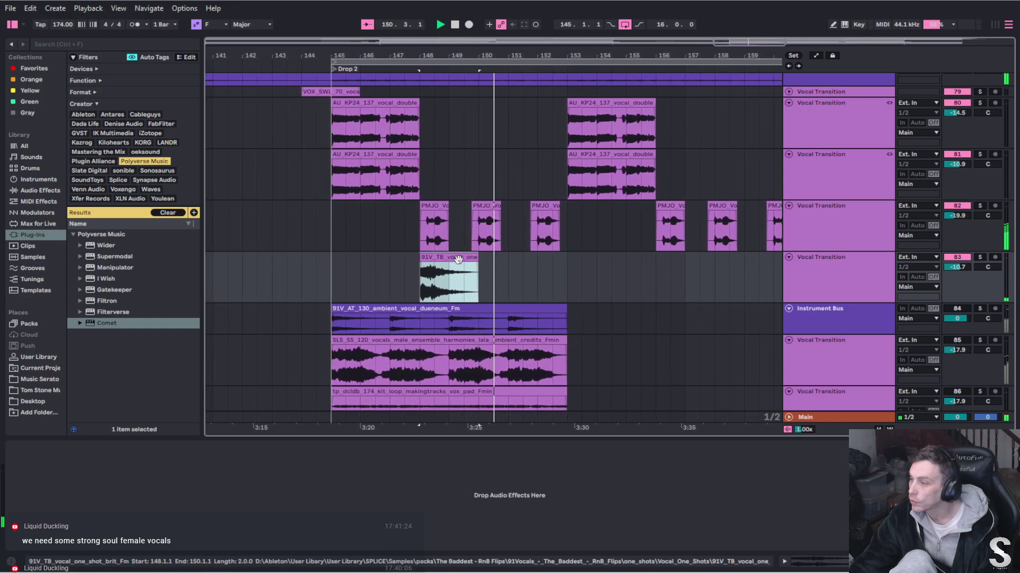
{"action": "left_click_drag", "start_coordinate": [462, 270], "coordinate": [565, 259]}
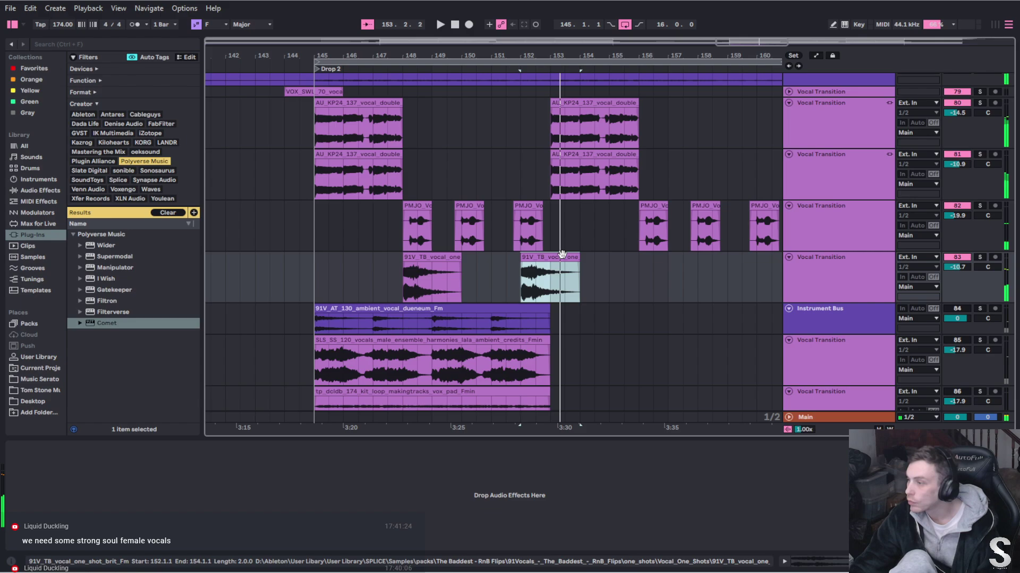
{"action": "key", "text": "space"}
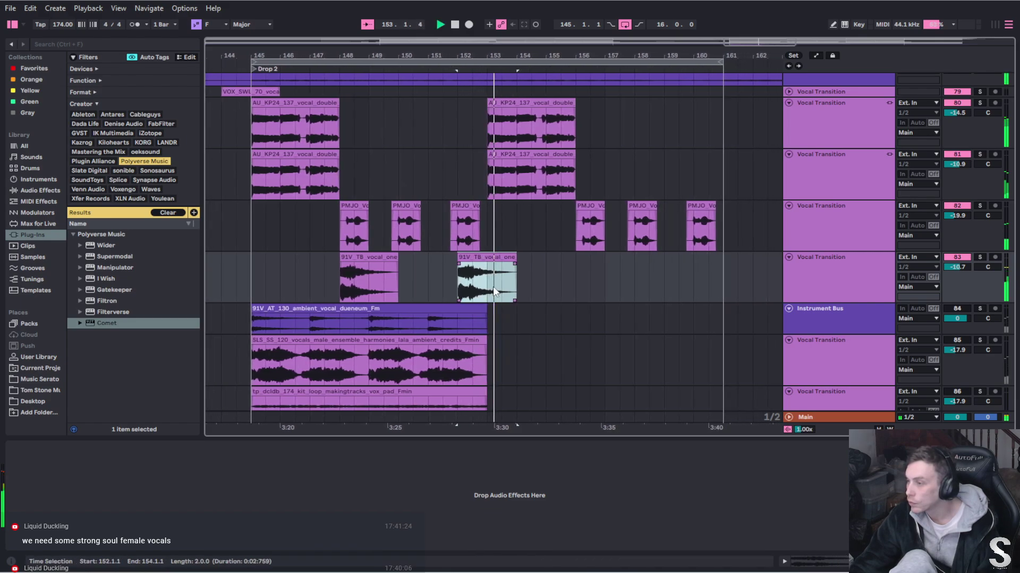
{"action": "key", "text": "space"}
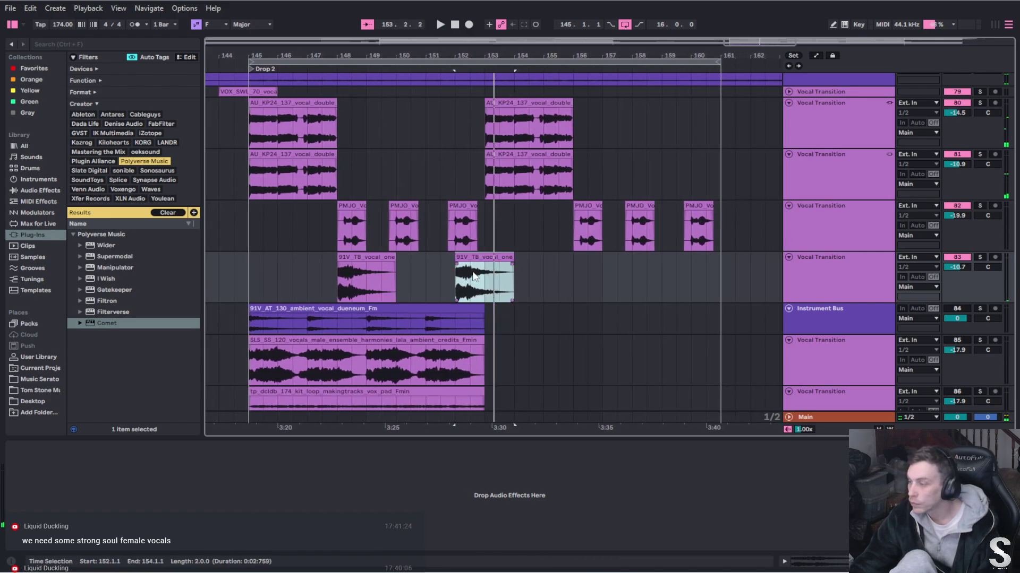
Replay Drop 2 from bar 145 and lower track 83's volume to -16.1 dB
{"action": "left_click", "coordinate": [367, 268]}
{"action": "left_click", "coordinate": [303, 246]}
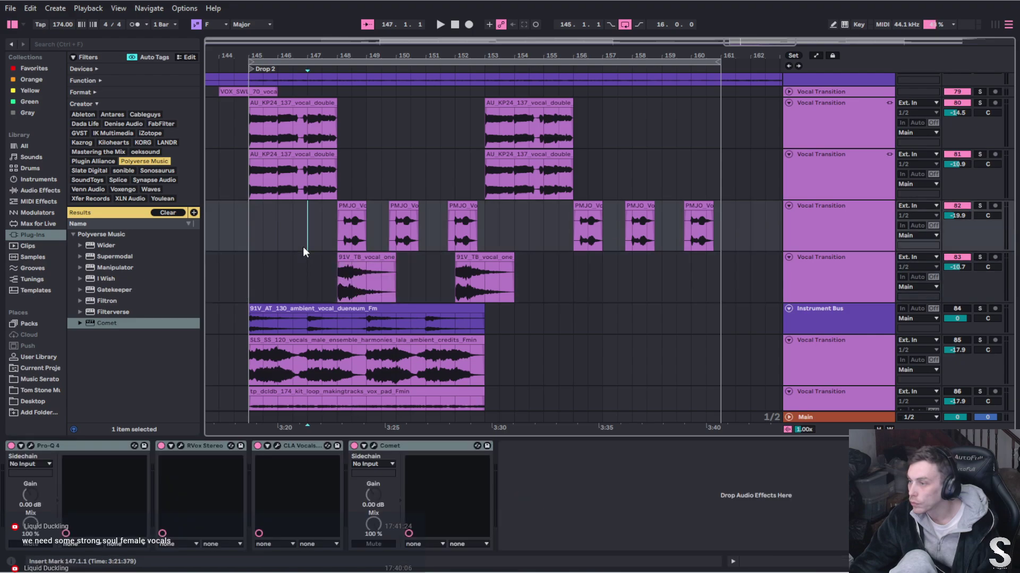
{"action": "left_click", "coordinate": [296, 150]}
{"action": "key", "text": "space"}
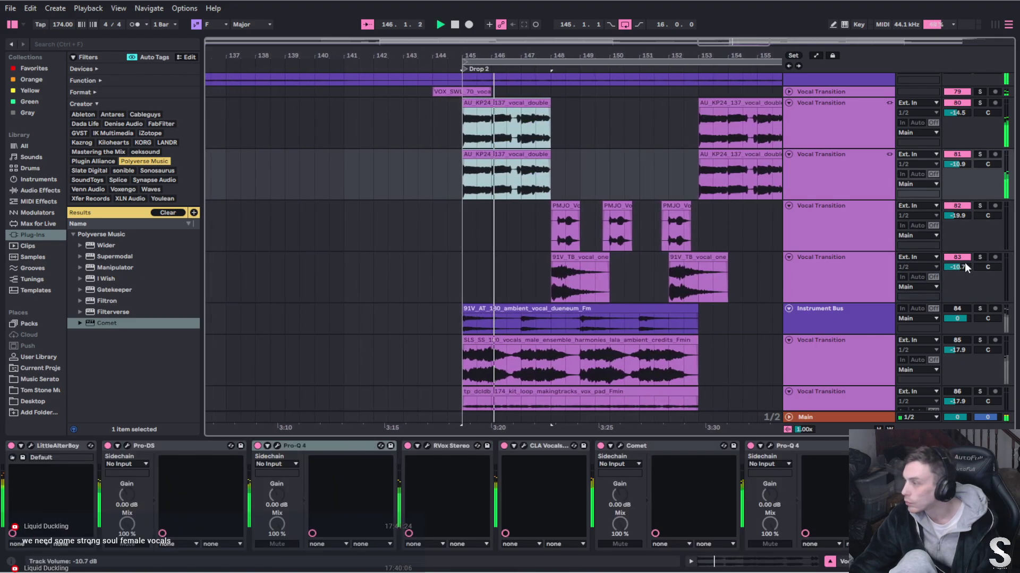
{"action": "left_click_drag", "start_coordinate": [964, 266], "coordinate": [963, 286]}
Copy the Pro-Q 4, RVox Stereo, CLA Vocals and Comet chain from track 82 to track 83 and set its volume to -16.7 dB
{"action": "left_click", "coordinate": [847, 242]}
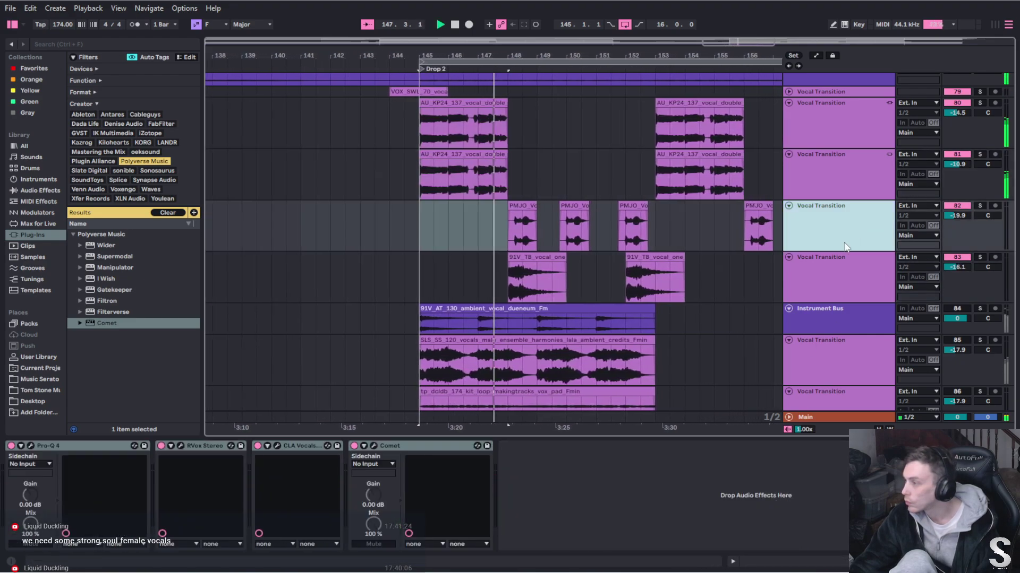
{"action": "left_click", "coordinate": [110, 450]}
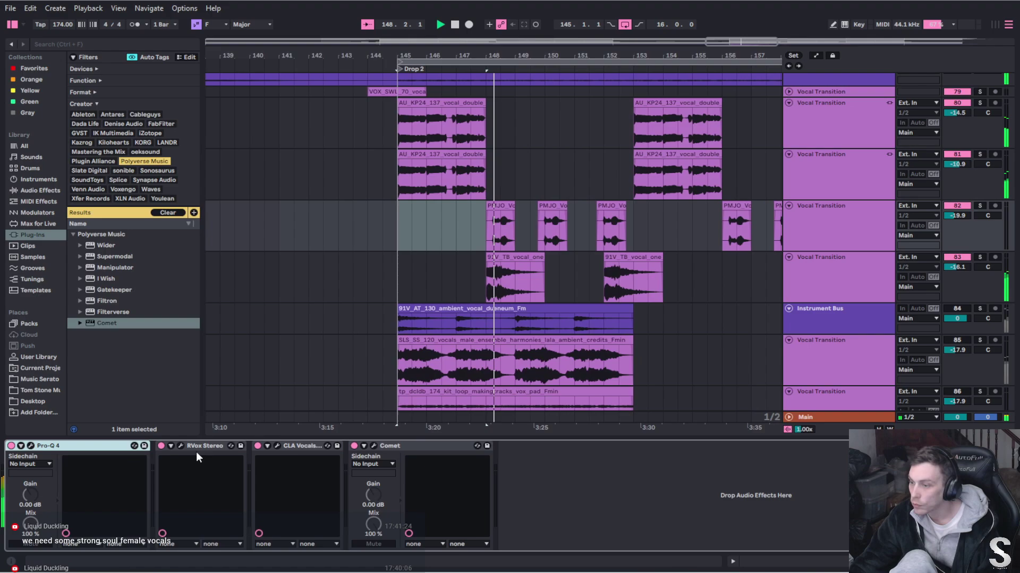
{"action": "right_click", "coordinate": [445, 447]}
{"action": "left_click", "coordinate": [464, 460]}
{"action": "left_click", "coordinate": [871, 286]}
{"action": "left_click", "coordinate": [540, 463]}
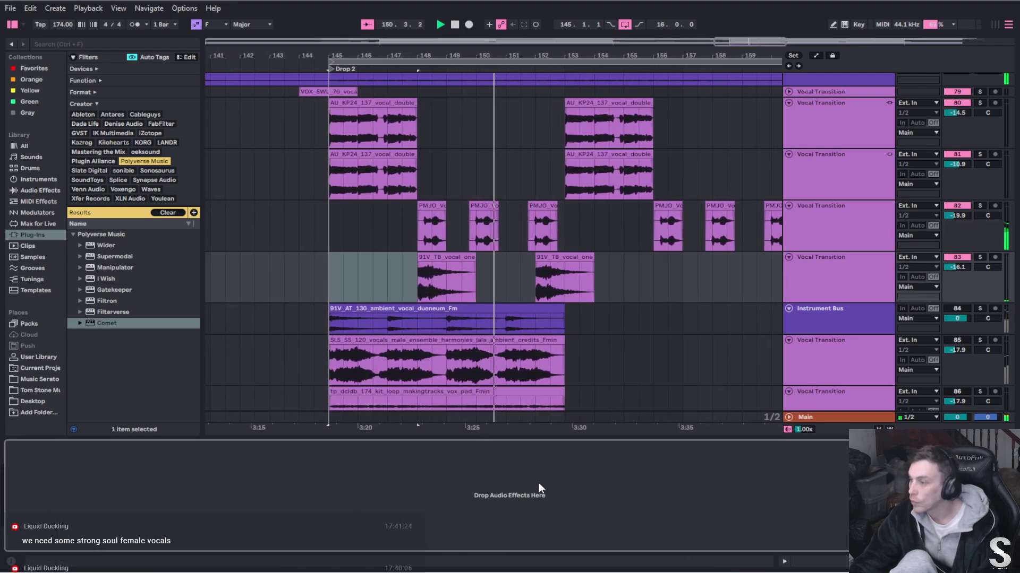
{"action": "key", "text": "ctrl+z"}
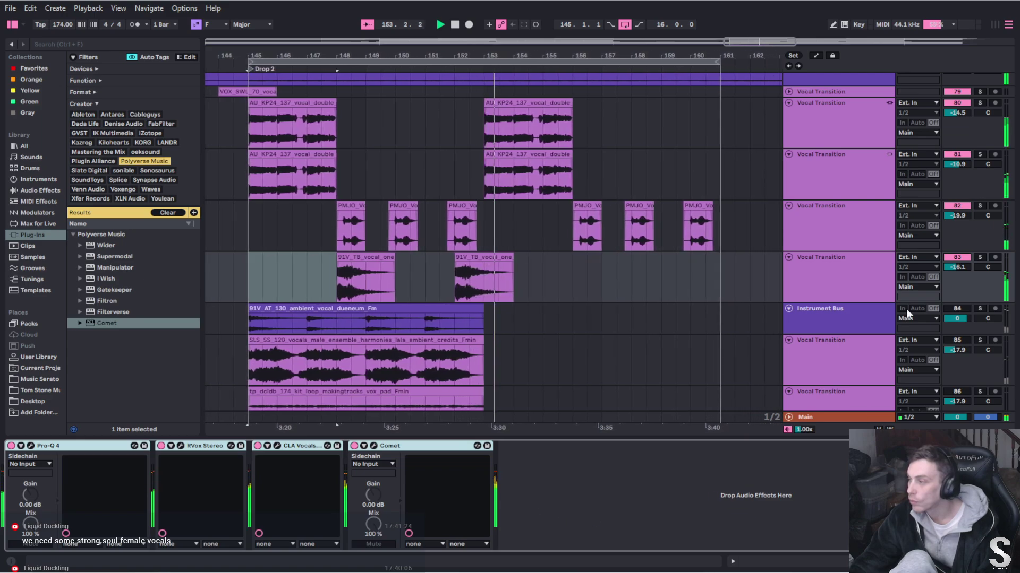
{"action": "left_click_drag", "start_coordinate": [954, 267], "coordinate": [955, 268]}
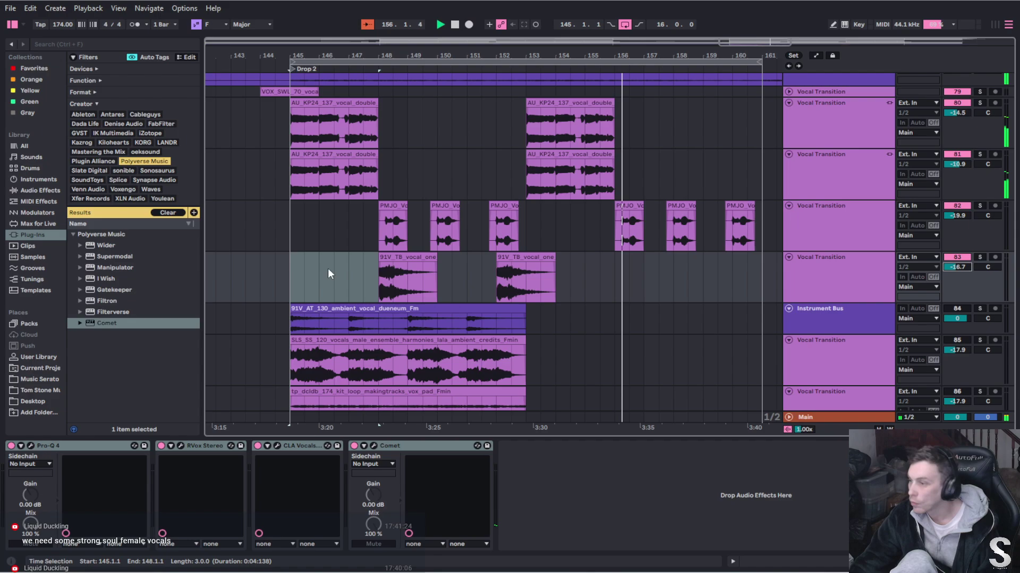
Copy both of track 83's vocal one-shots together so they repeat at bars 156 and 160
{"action": "left_click", "coordinate": [394, 257]}
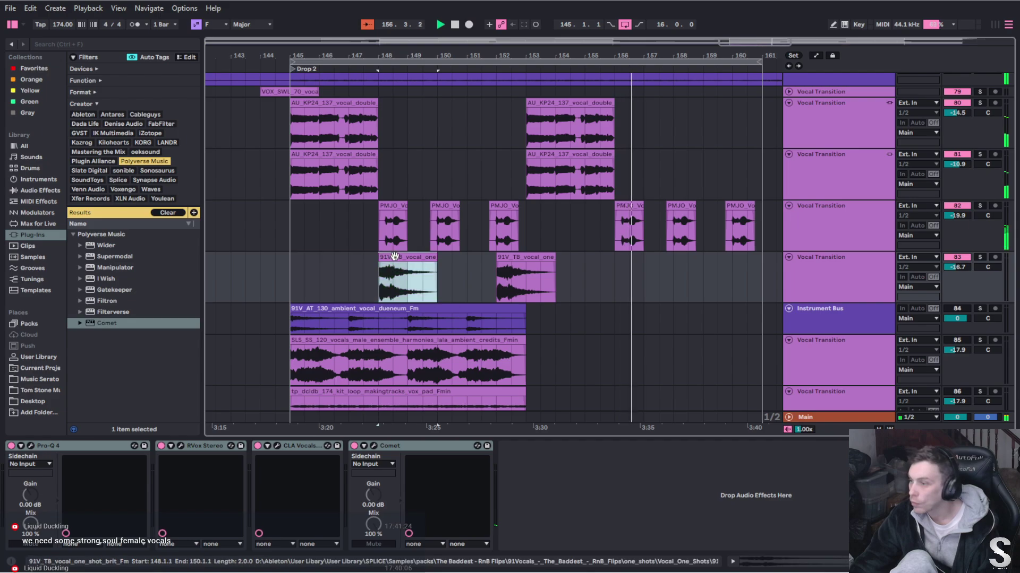
{"action": "left_click", "coordinate": [520, 258], "text": "shift"}
{"action": "left_click_drag", "start_coordinate": [414, 271], "coordinate": [650, 267]}
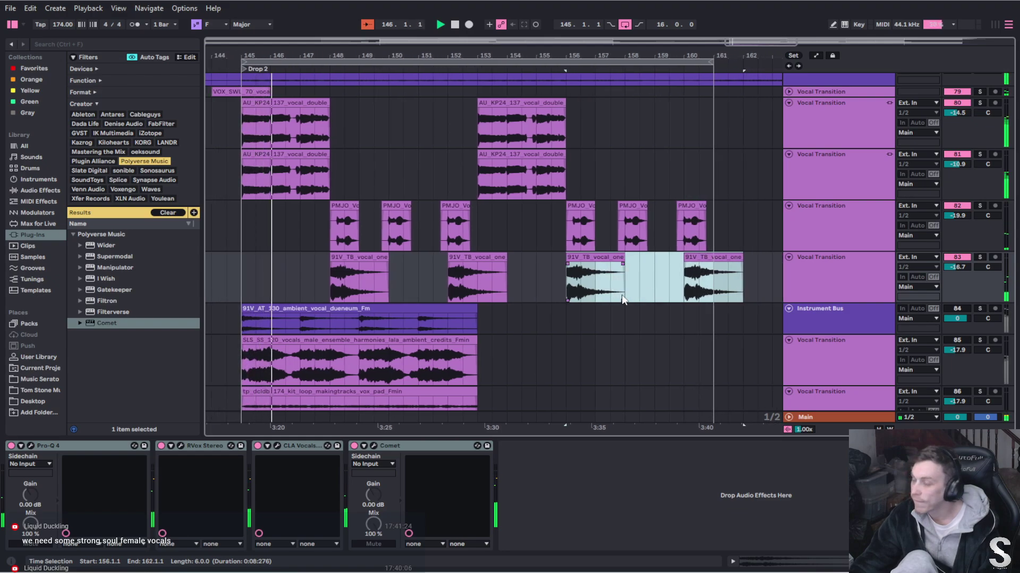
Place another copy of track 83's vocal one-shot at bar 144 and lower the track's volume to -17.0 dB
{"action": "left_click", "coordinate": [705, 259]}
{"action": "left_click_drag", "start_coordinate": [705, 259], "coordinate": [230, 290]}
{"action": "scroll", "coordinate": [300, 282], "scroll_direction": "down", "scroll_amount": 2}
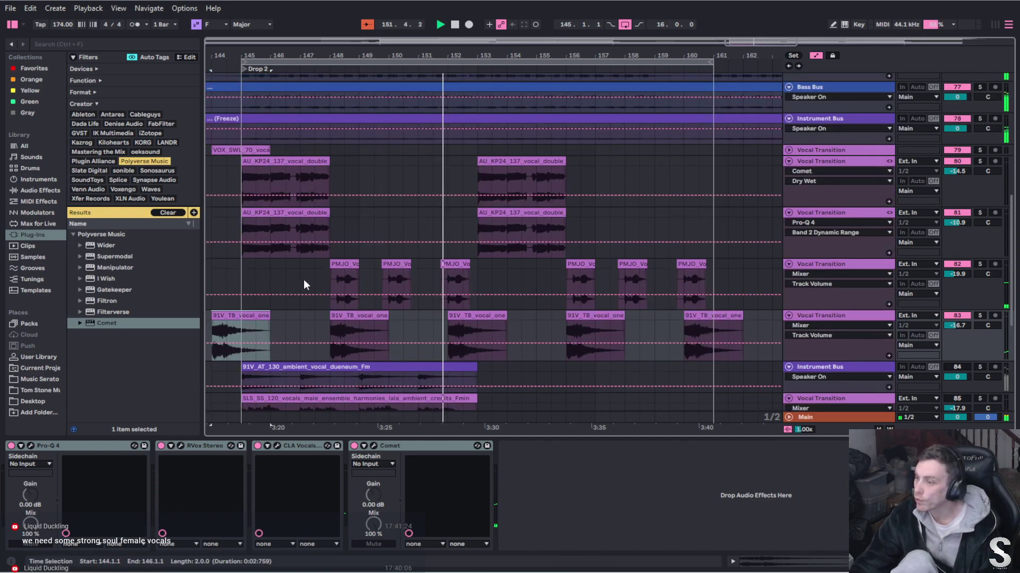
{"action": "scroll", "coordinate": [311, 292], "scroll_direction": "down", "scroll_amount": 3}
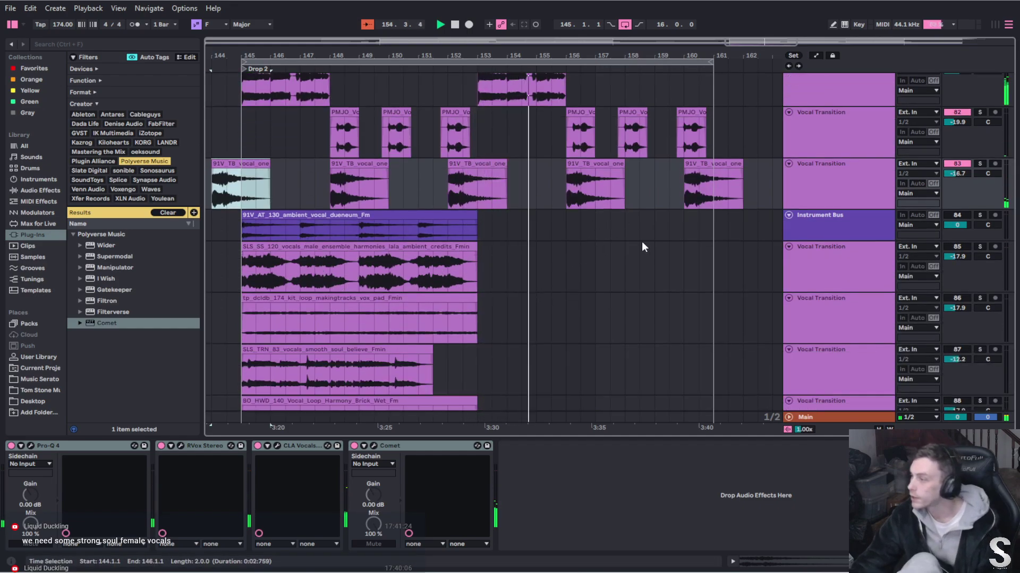
{"action": "left_click_drag", "start_coordinate": [957, 173], "coordinate": [957, 176]}
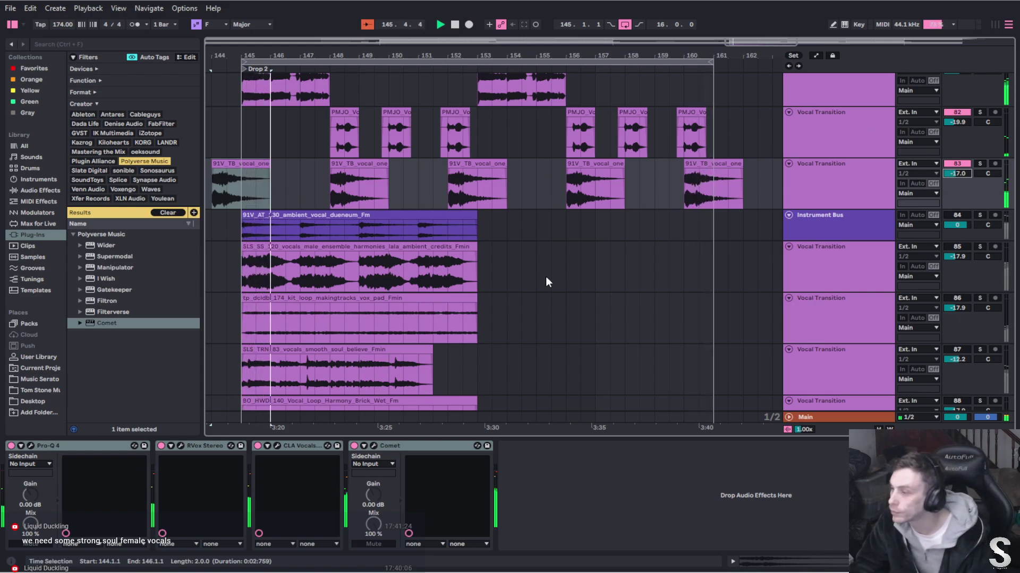
Solo track 84, audition its ambient vocal loop from bar 145, and lower the track's volume to -15.5 dB
{"action": "key", "text": "space"}
{"action": "left_click", "coordinate": [980, 215]}
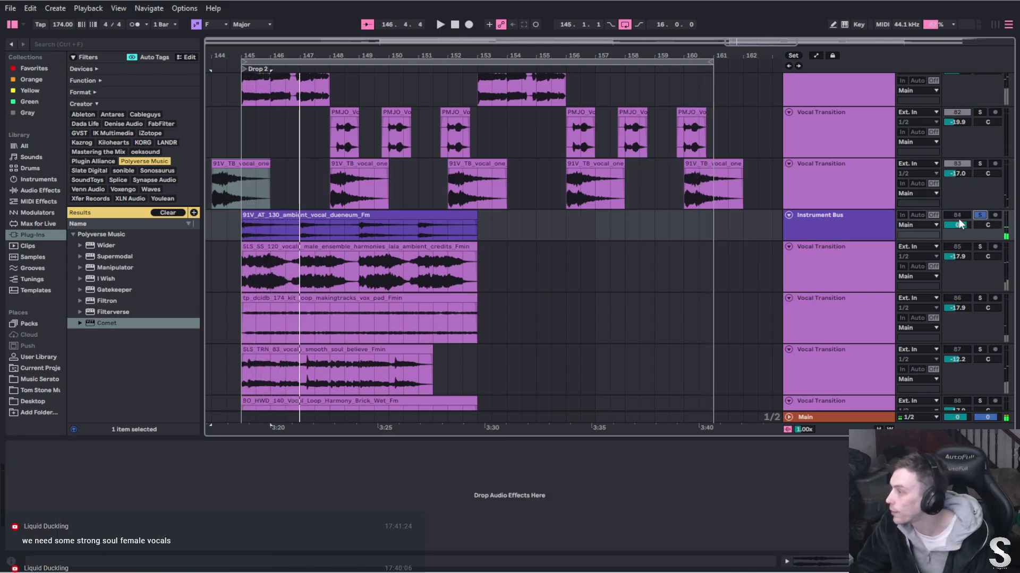
{"action": "left_click", "coordinate": [326, 212]}
{"action": "scroll", "coordinate": [326, 213], "scroll_direction": "left", "scroll_amount": 5}
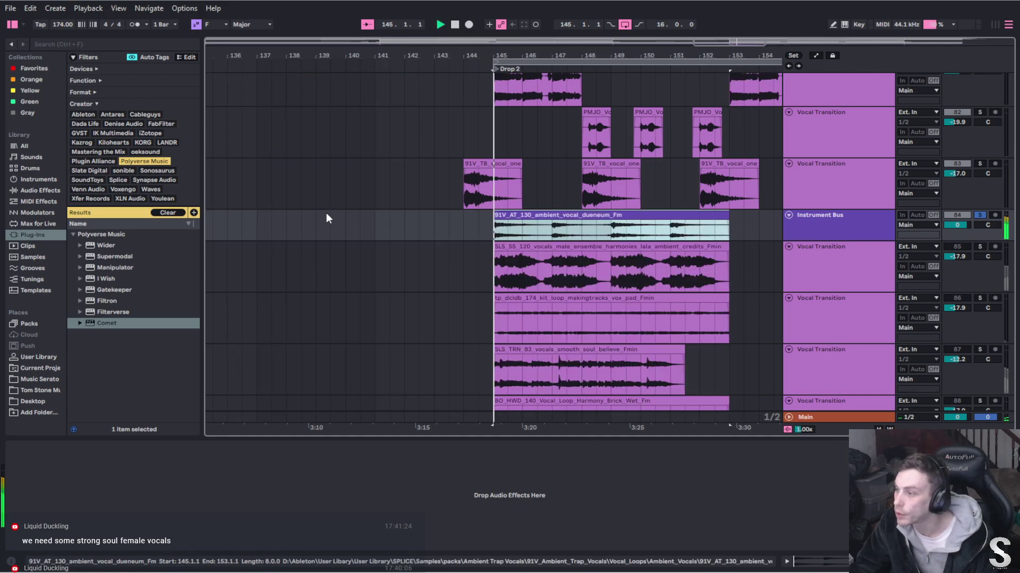
{"action": "left_click", "coordinate": [820, 227]}
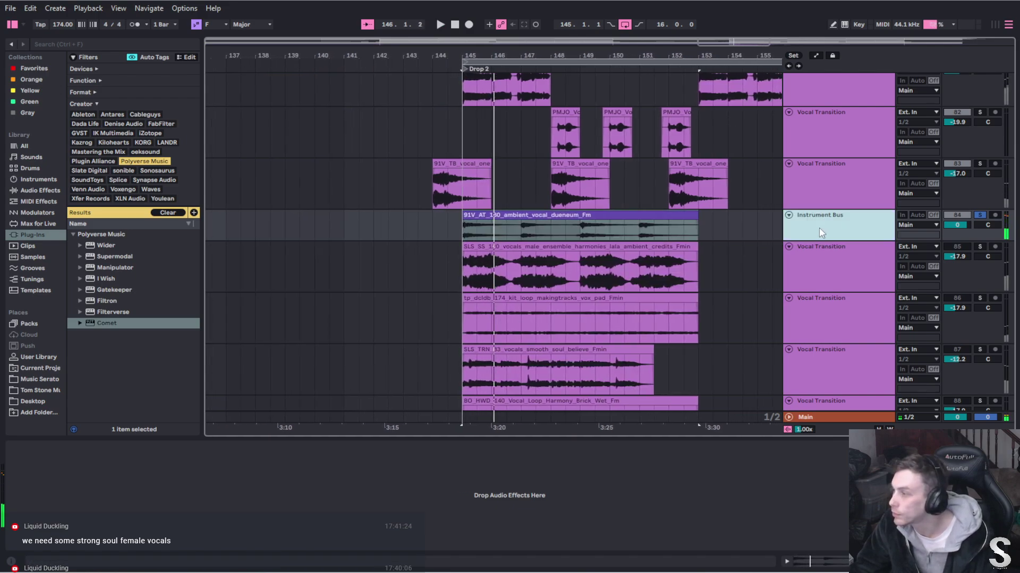
{"action": "left_click_drag", "start_coordinate": [956, 224], "coordinate": [956, 234]}
{"action": "key", "text": "space"}
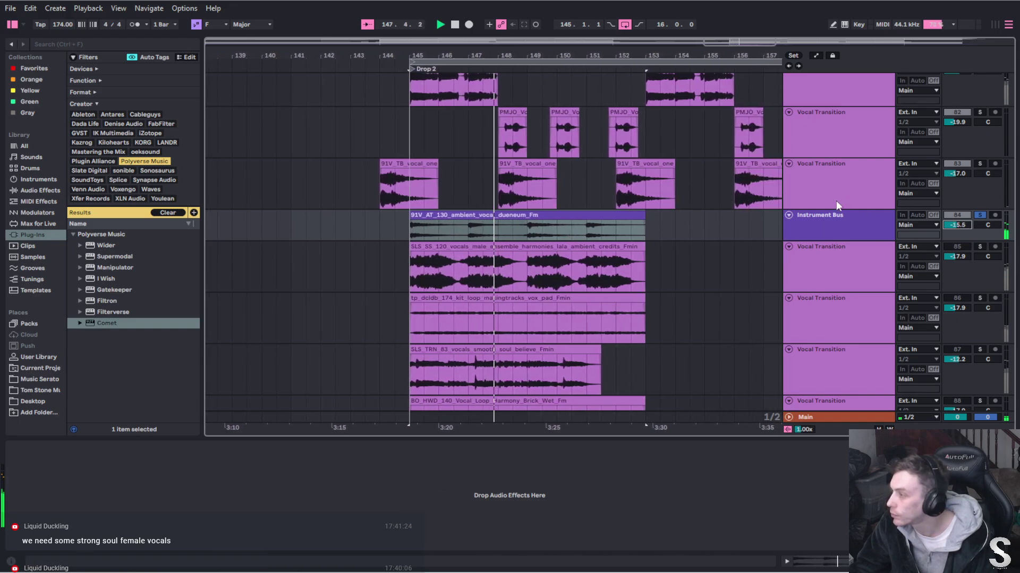
Move track 84's ambient vocal loop to bar 161, shift the playback loop to bars 161 to 177, and play it in the full mix
{"action": "key", "text": "minus"}
{"action": "left_click", "coordinate": [480, 232]}
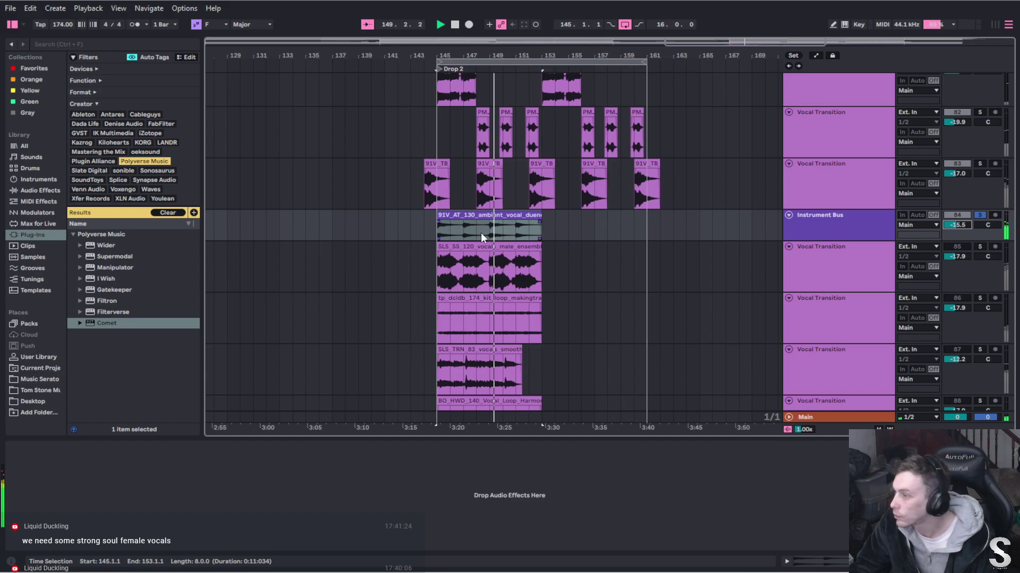
{"action": "key", "text": "minus"}
{"action": "key", "text": "space"}
{"action": "left_click_drag", "start_coordinate": [480, 216], "coordinate": [580, 217]}
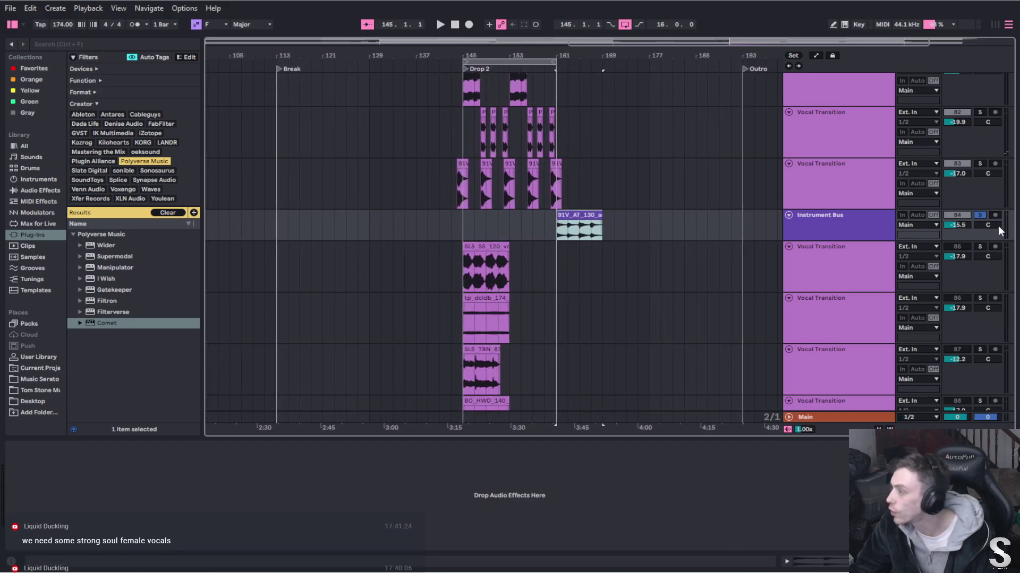
{"action": "left_click_drag", "start_coordinate": [499, 61], "coordinate": [591, 101]}
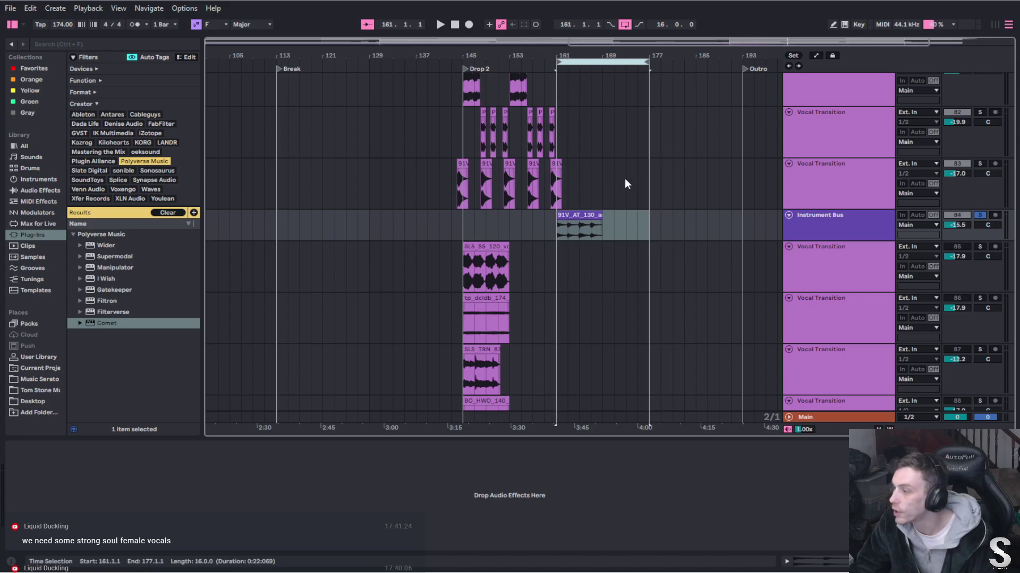
{"action": "scroll", "coordinate": [596, 274], "scroll_direction": "right", "scroll_amount": 2}
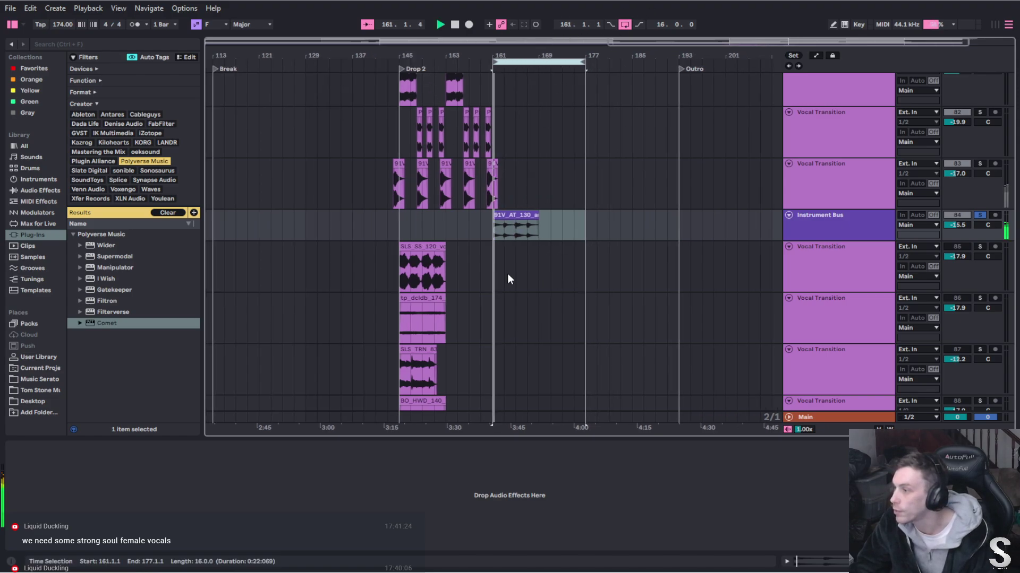
{"action": "key", "text": "space"}
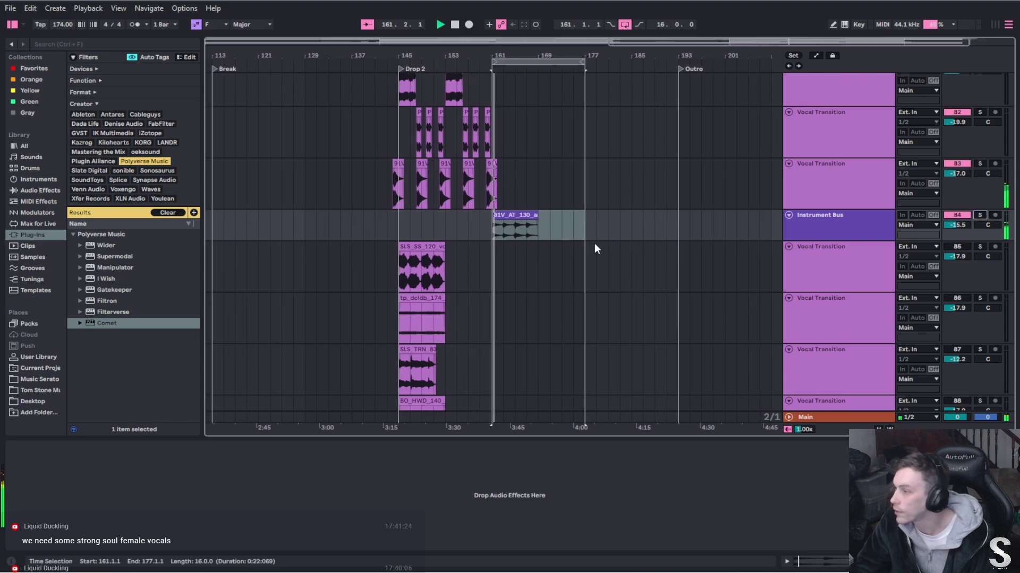
Paste the copied vocal effects chain onto track 84 and raise the track's volume to -12.8 dB
{"action": "right_click", "coordinate": [437, 481]}
{"action": "left_click", "coordinate": [104, 465]}
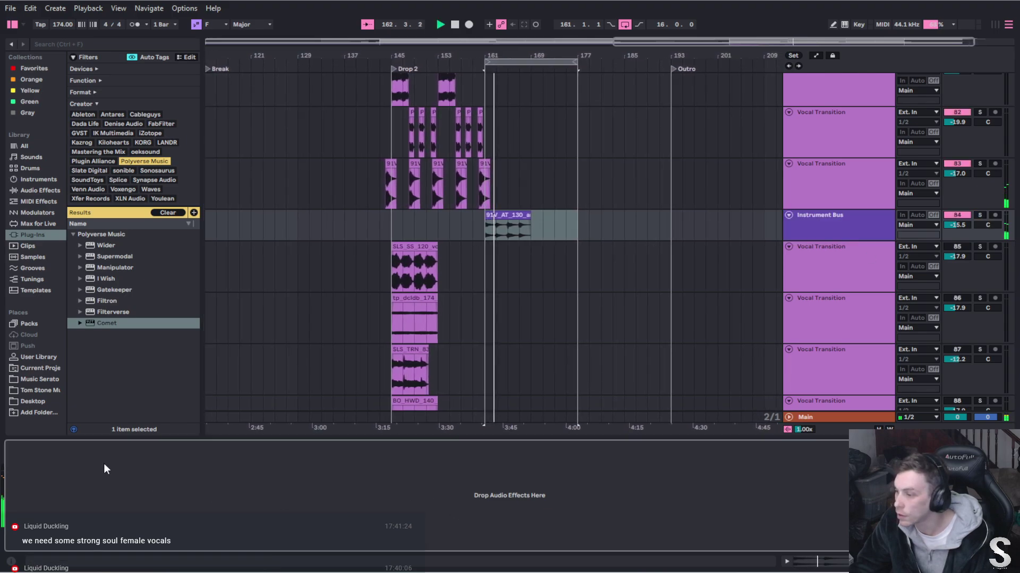
{"action": "key", "text": "ctrl+v"}
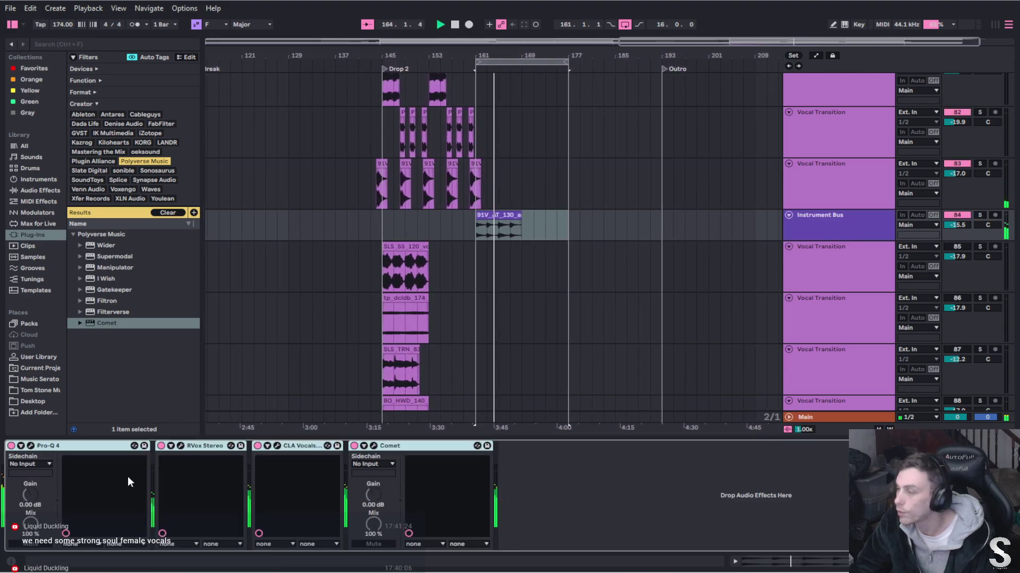
{"action": "left_click_drag", "start_coordinate": [954, 223], "coordinate": [955, 208]}
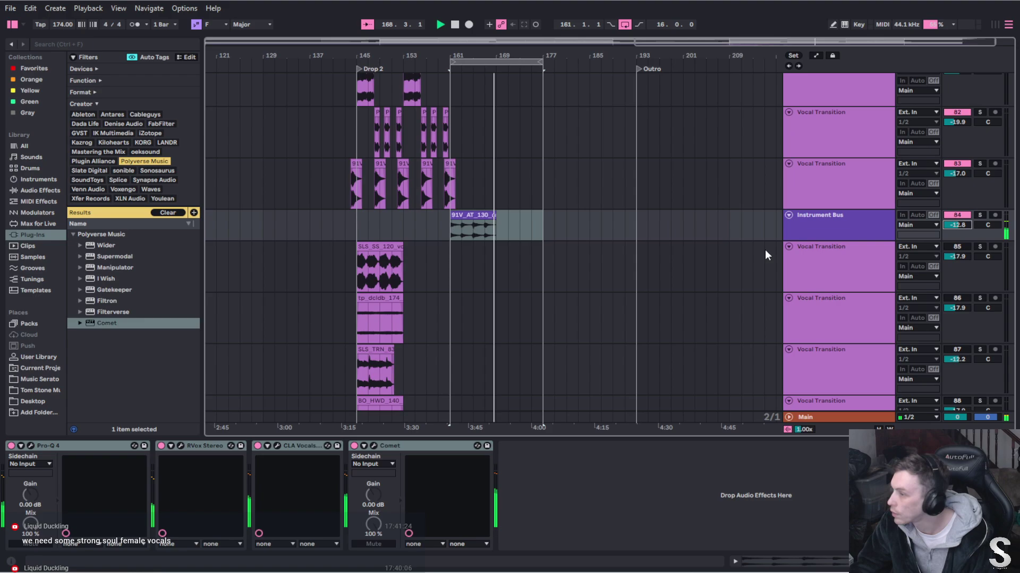
Shorten track 84's ambient vocal clip to four bars, ending at bar 165, and add a fade-out at its end
{"action": "left_click_drag", "start_coordinate": [488, 215], "coordinate": [467, 215]}
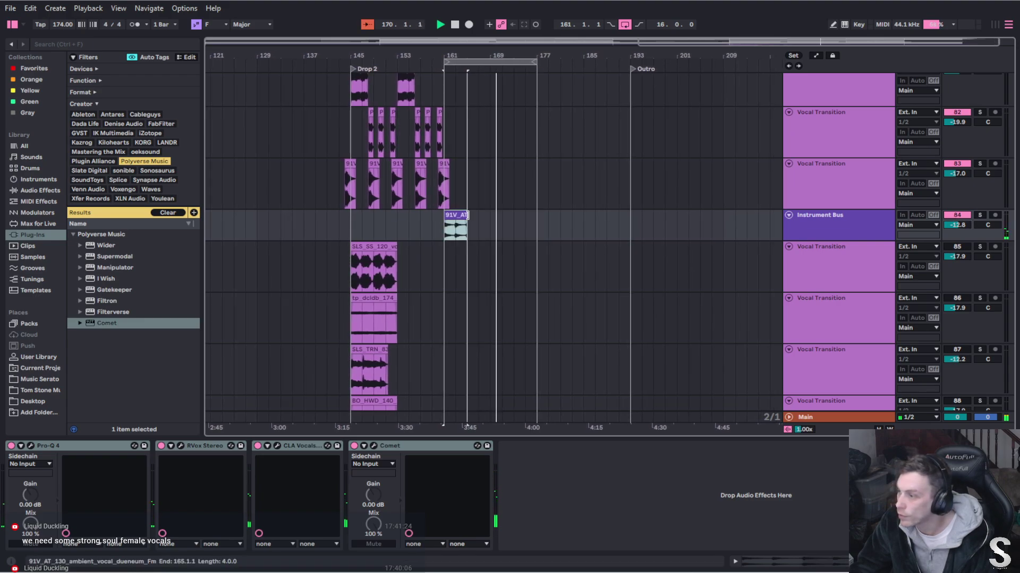
{"action": "key", "text": "plus"}
{"action": "key", "text": "plus"}
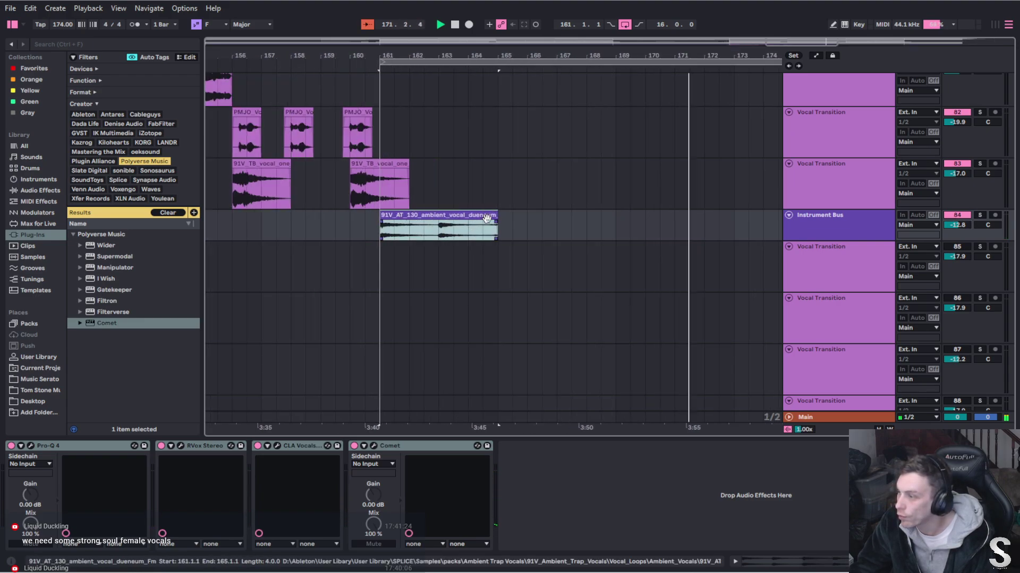
{"action": "left_click", "coordinate": [491, 222]}
{"action": "left_click", "coordinate": [473, 213]}
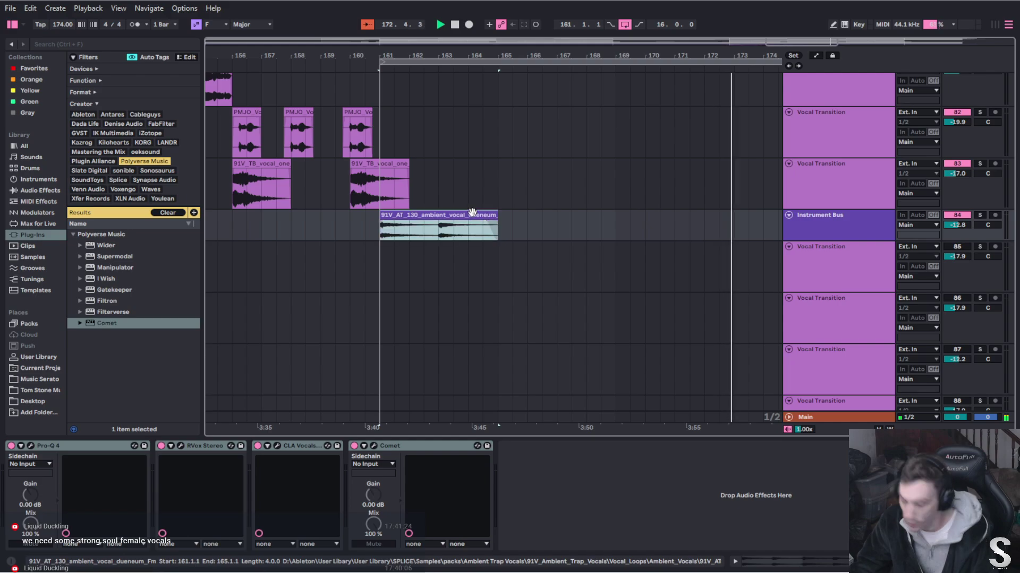
Duplicate the four-bar ambient vocal three times to fill track 84 up to bar 177 and lower its volume to -14.0 dB
{"action": "key", "text": "ctrl+d"}
{"action": "key", "text": "ctrl+d"}
{"action": "key", "text": "ctrl+d"}
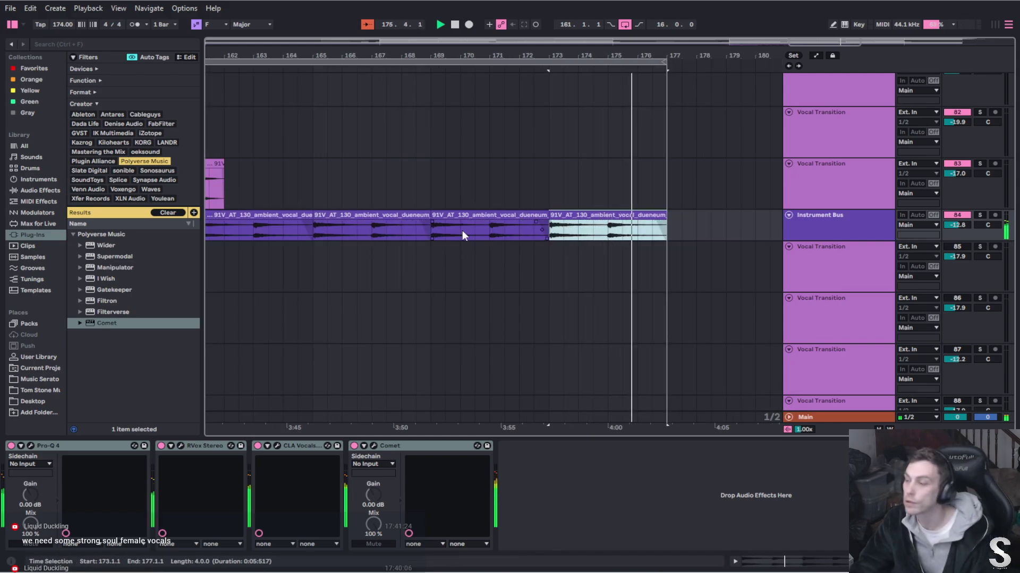
{"action": "key", "text": "minus"}
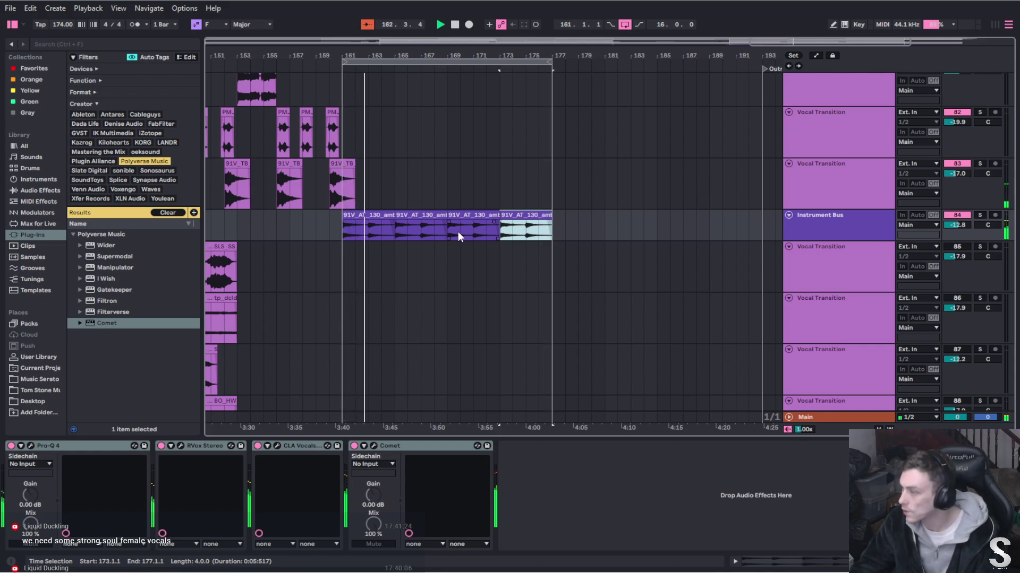
{"action": "left_click", "coordinate": [958, 225]}
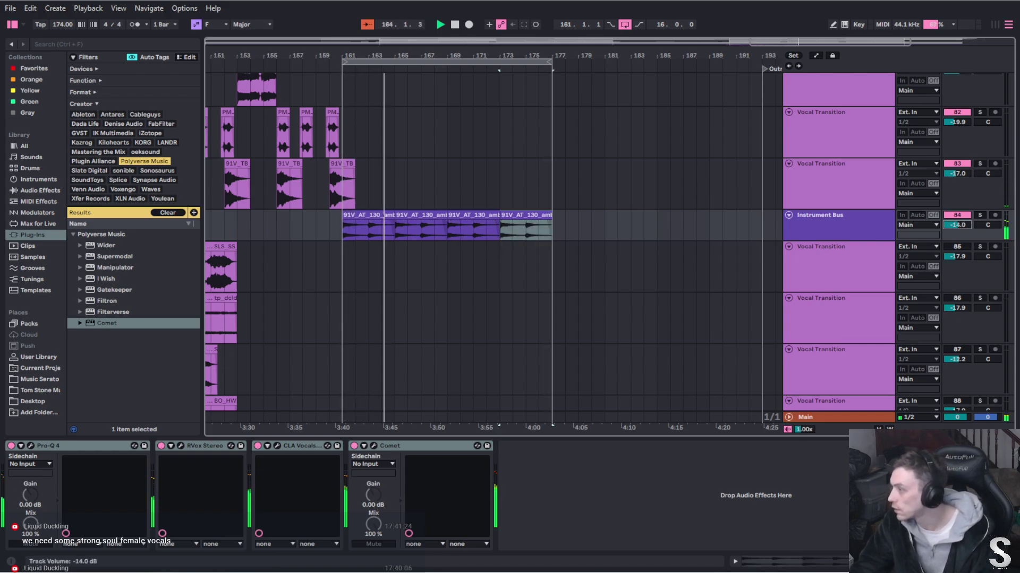
Set the low cut in track 84's Pro-Q 4 to about 322 Hz while the loop plays, and close the equalizer
{"action": "scroll", "coordinate": [413, 282], "scroll_direction": "left", "scroll_amount": 6}
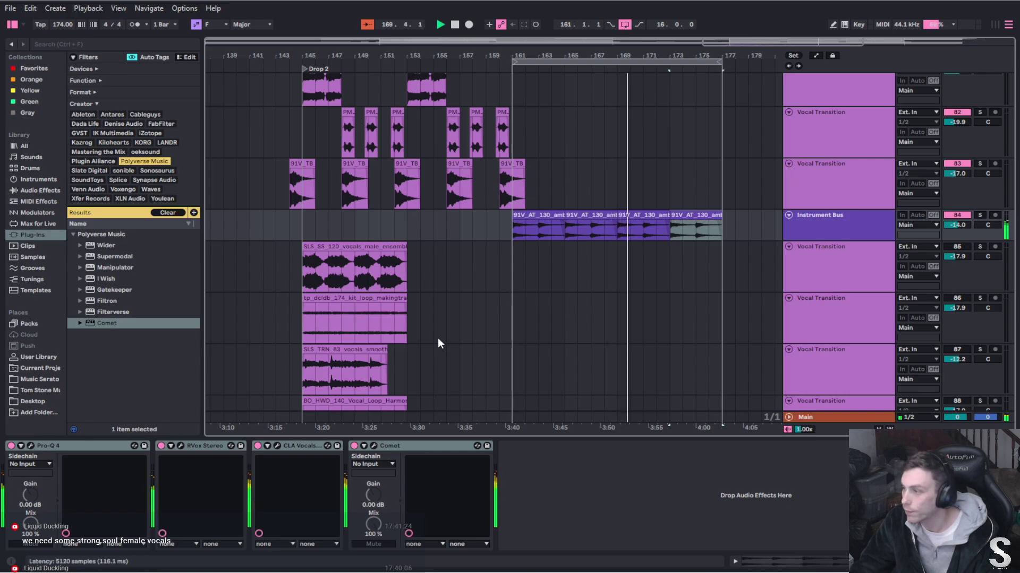
{"action": "left_click", "coordinate": [30, 446]}
{"action": "left_click_drag", "start_coordinate": [284, 271], "coordinate": [243, 281]}
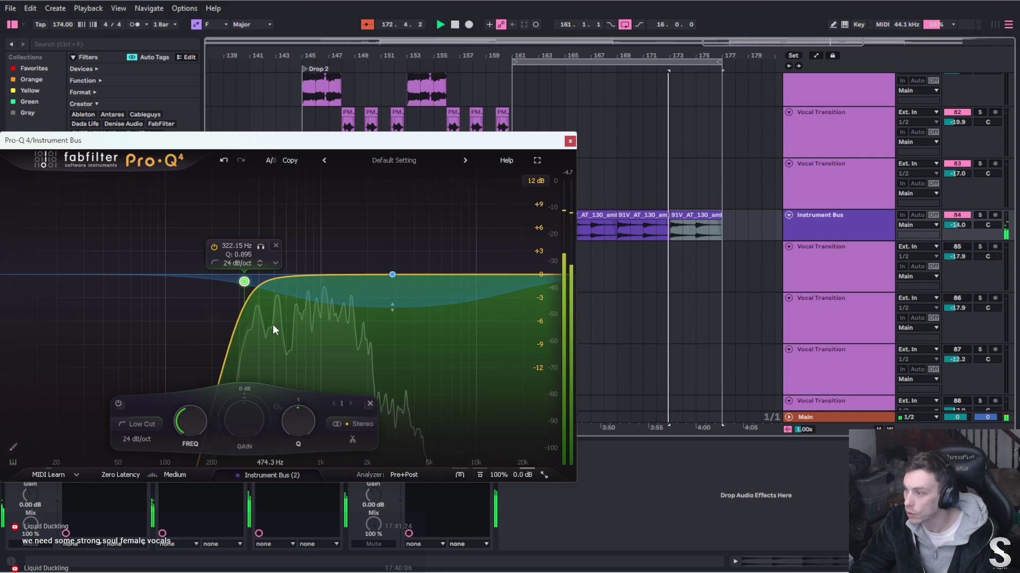
{"action": "left_click", "coordinate": [571, 141]}
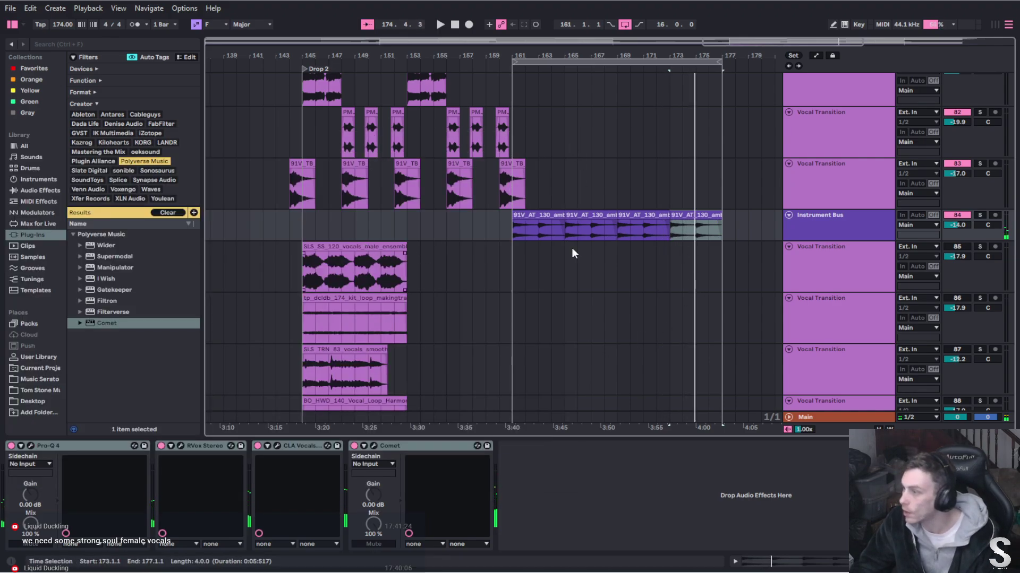
Activate and solo track 85, play its male ensemble clip and paste the copied vocal effects chain onto the track
{"action": "left_click", "coordinate": [959, 246]}
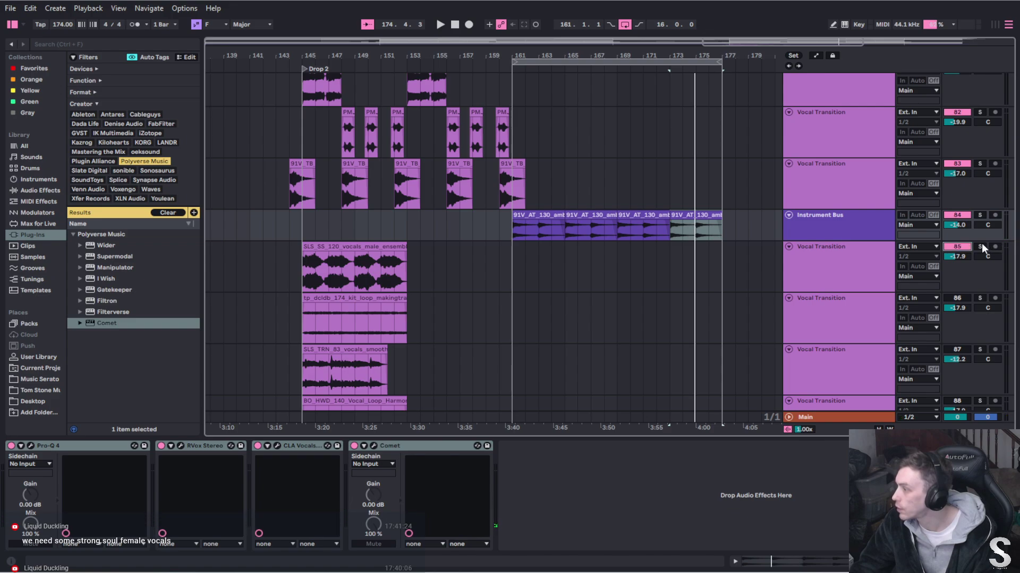
{"action": "left_click", "coordinate": [980, 247]}
{"action": "left_click", "coordinate": [330, 250]}
{"action": "key", "text": "space"}
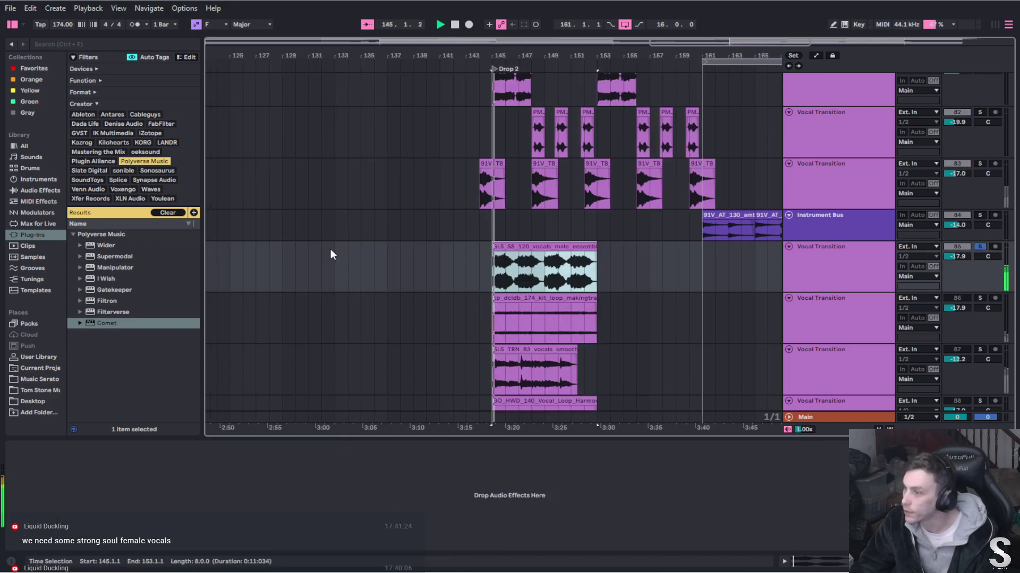
{"action": "left_click", "coordinate": [833, 269]}
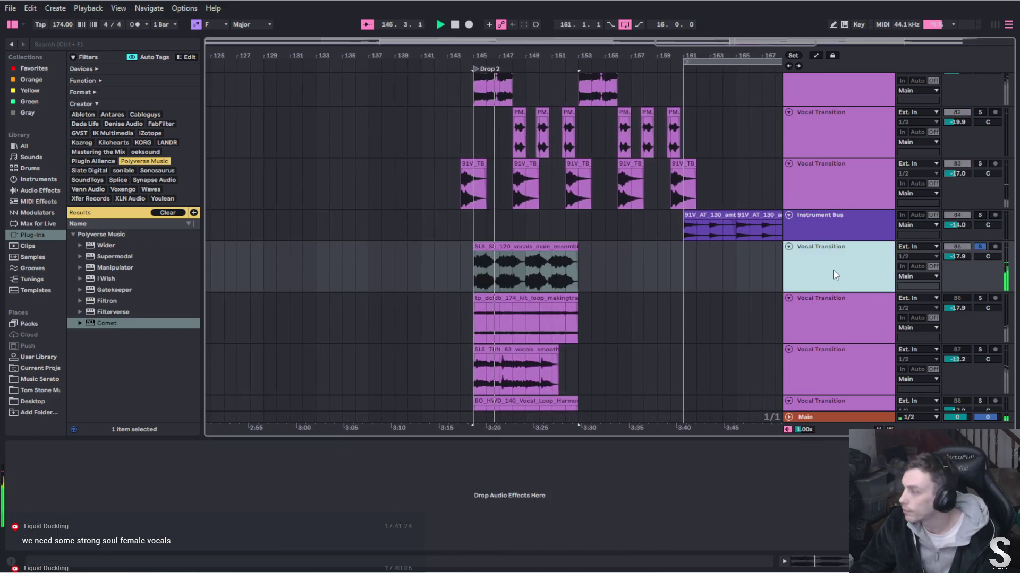
{"action": "left_click", "coordinate": [562, 492]}
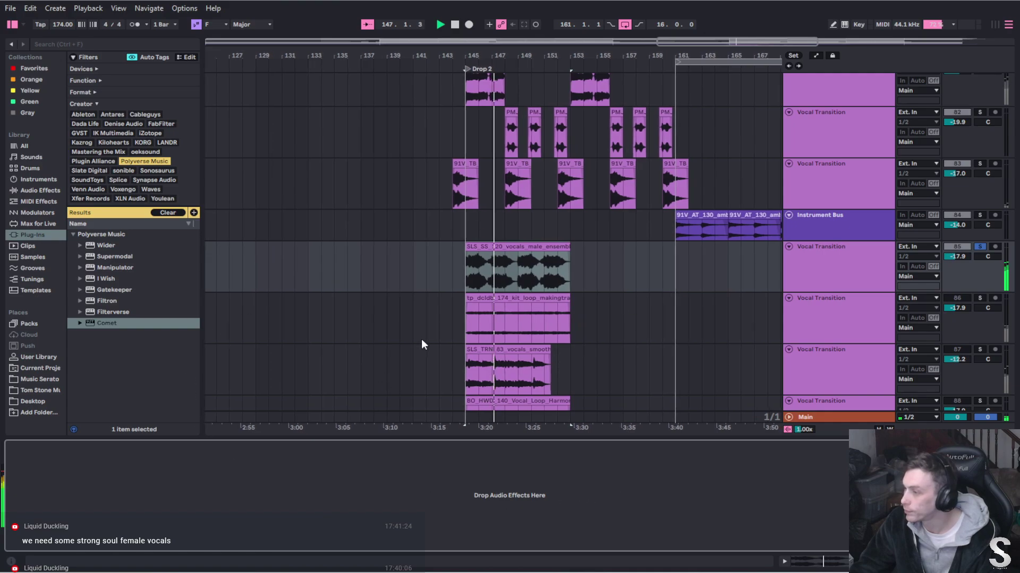
{"action": "key", "text": "ctrl+v"}
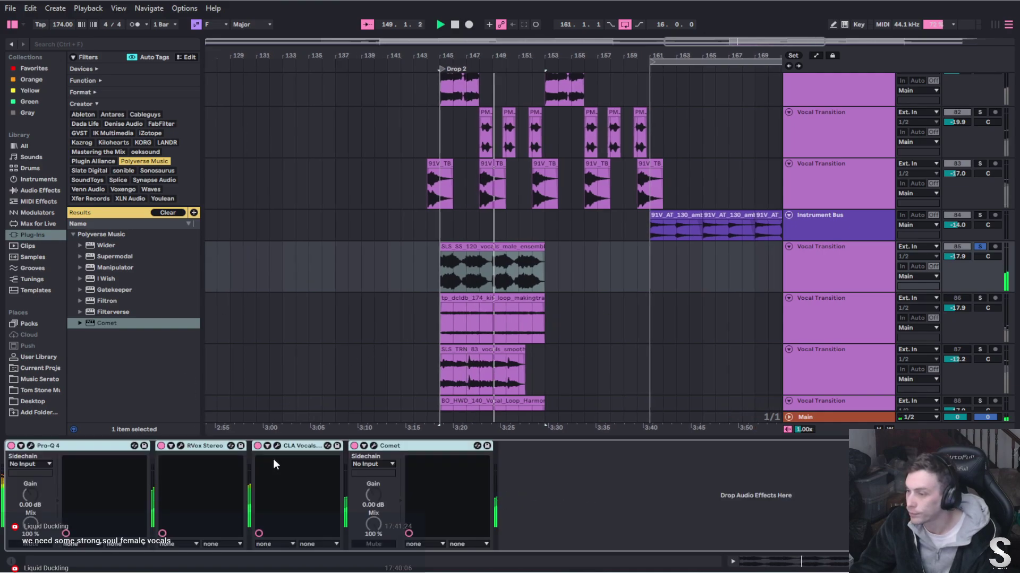
On track 85, lower Comet's dry/wet mix to 13.4, move Pro-Q 4's low cut to just below 200 Hz, and close both plug-ins
{"action": "left_click", "coordinate": [374, 446]}
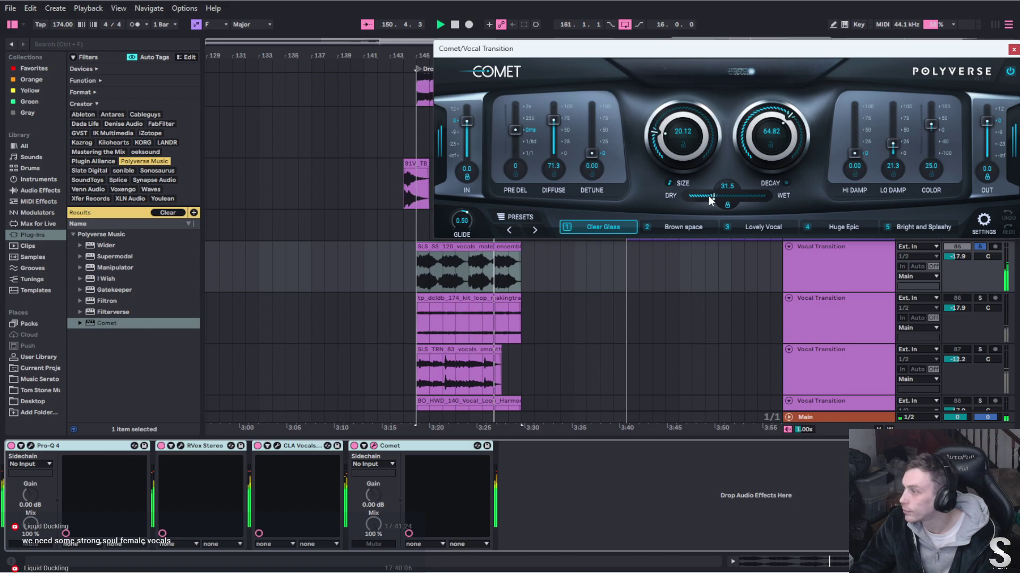
{"action": "left_click_drag", "start_coordinate": [697, 195], "coordinate": [695, 196]}
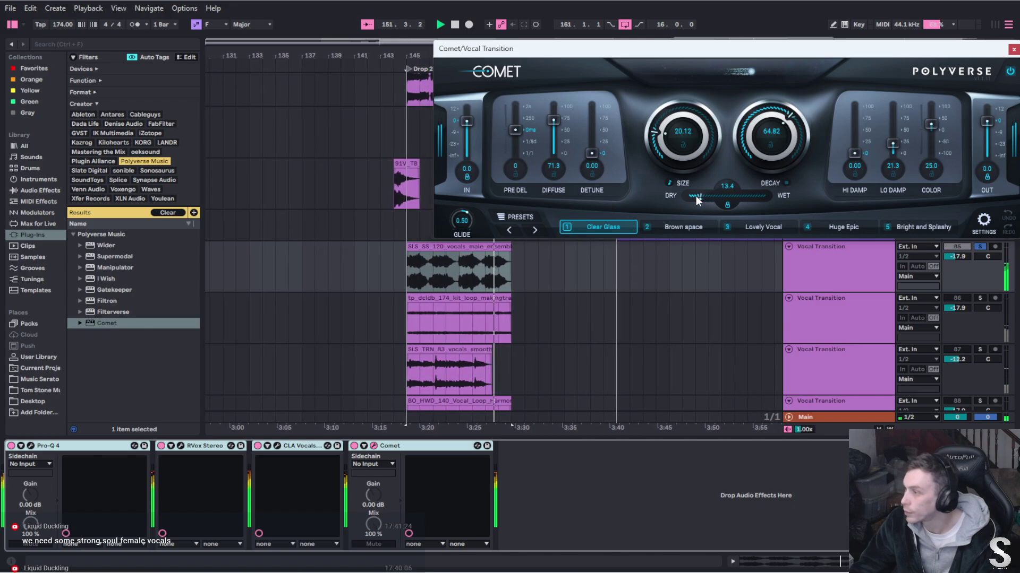
{"action": "left_click", "coordinate": [31, 446]}
{"action": "left_click_drag", "start_coordinate": [282, 269], "coordinate": [201, 270]}
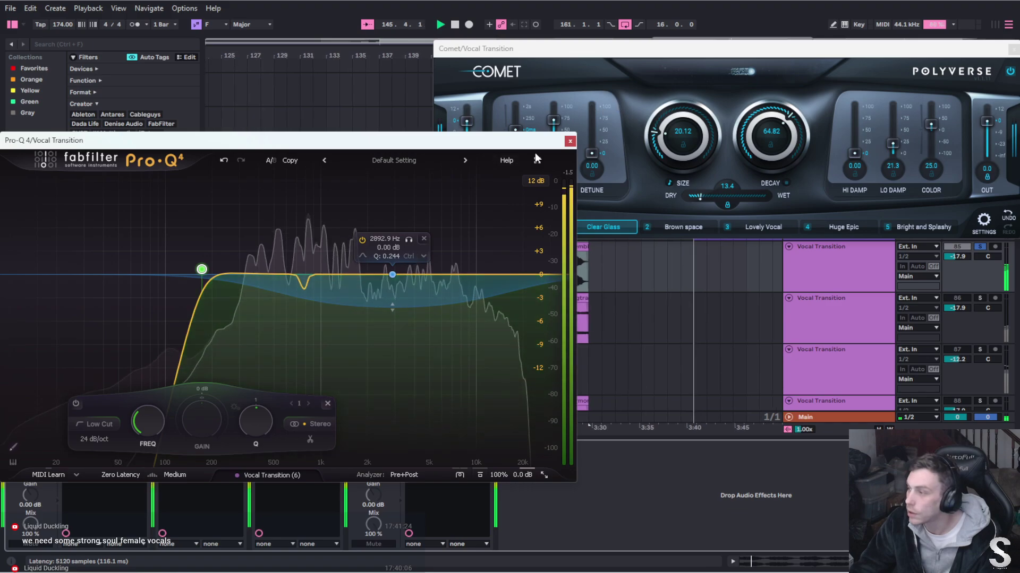
{"action": "left_click", "coordinate": [570, 143]}
{"action": "left_click", "coordinate": [1013, 49]}
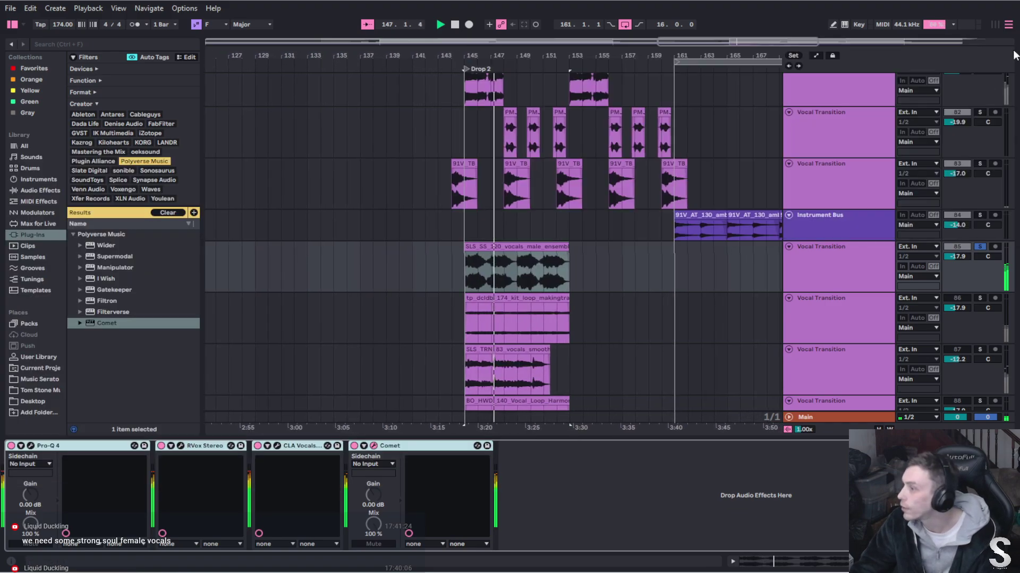
Move track 85's ensemble vocal clip to bar 161 and raise the unsoloed track's volume to -16.4 dB during playback
{"action": "scroll", "coordinate": [555, 273], "scroll_direction": "right", "scroll_amount": 5}
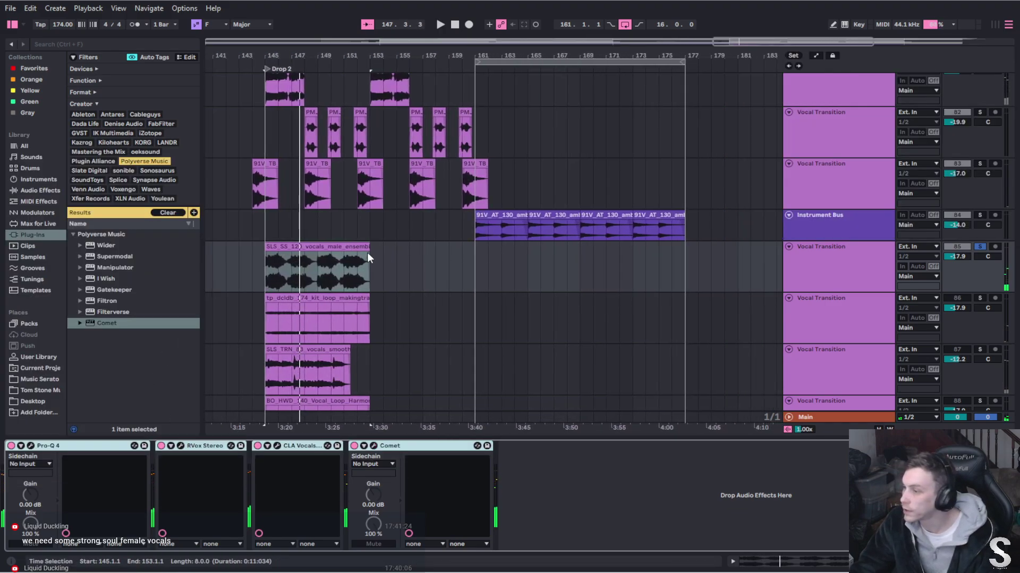
{"action": "key", "text": "space"}
{"action": "left_click_drag", "start_coordinate": [297, 245], "coordinate": [506, 244]}
{"action": "key", "text": "space"}
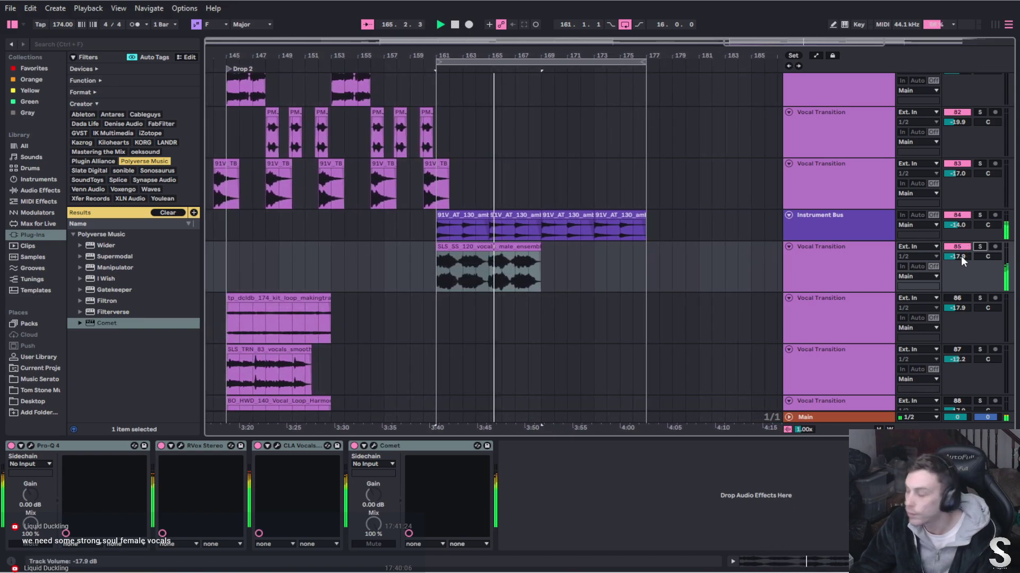
{"action": "left_click_drag", "start_coordinate": [960, 256], "coordinate": [960, 246]}
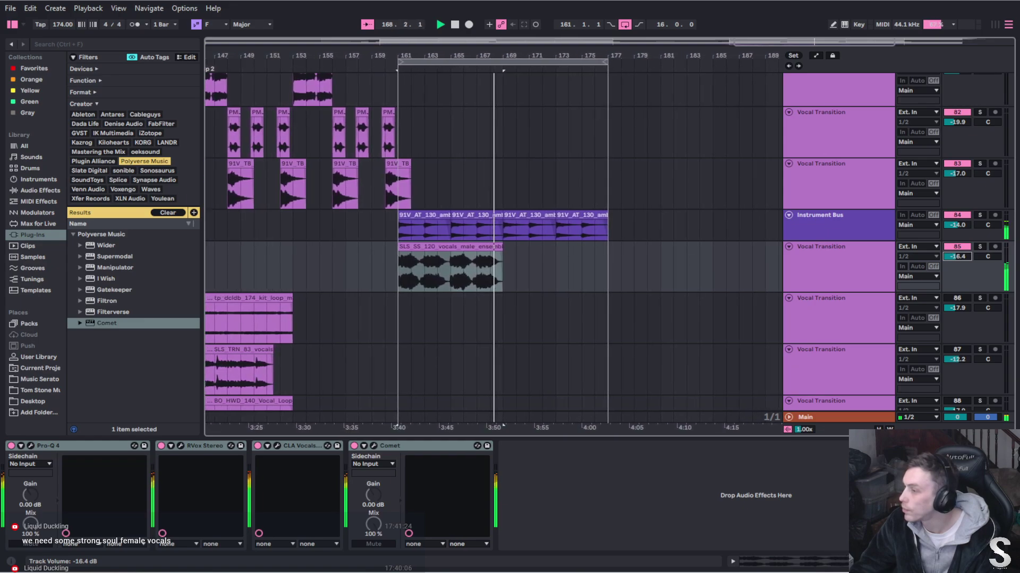
Duplicate the eight-bar ensemble vocal once so that it fills track 85 from bar 161 to bar 177
{"action": "left_click", "coordinate": [473, 246]}
{"action": "key", "text": "ctrl+d"}
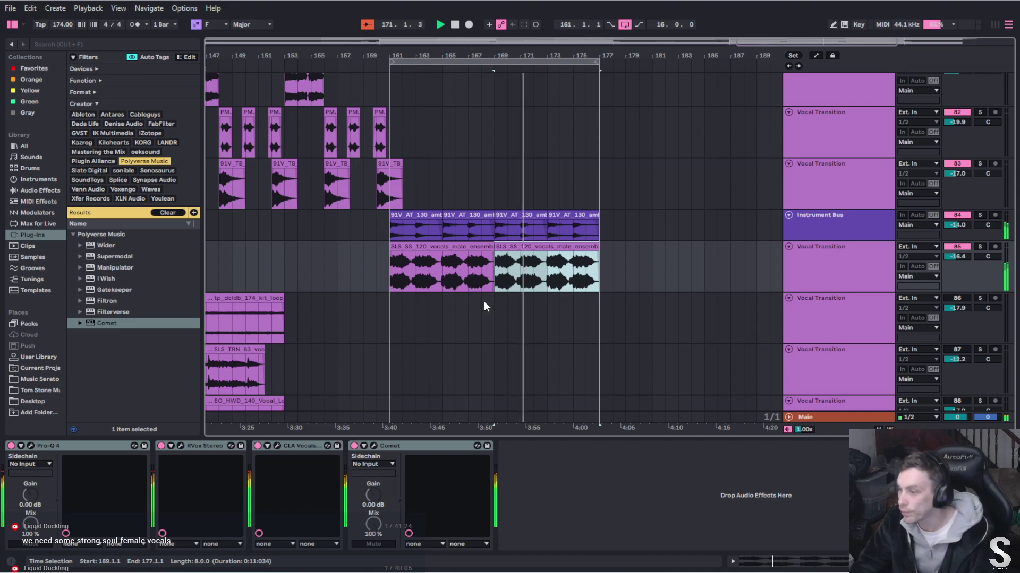
{"action": "scroll", "coordinate": [456, 311], "scroll_direction": "left", "scroll_amount": 3}
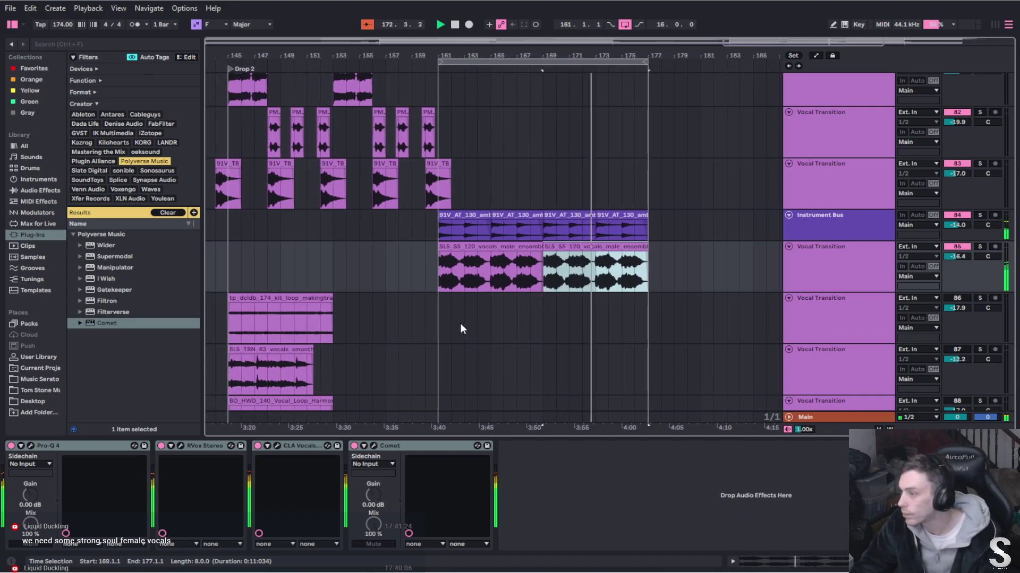
{"action": "scroll", "coordinate": [459, 323], "scroll_direction": "left", "scroll_amount": 1}
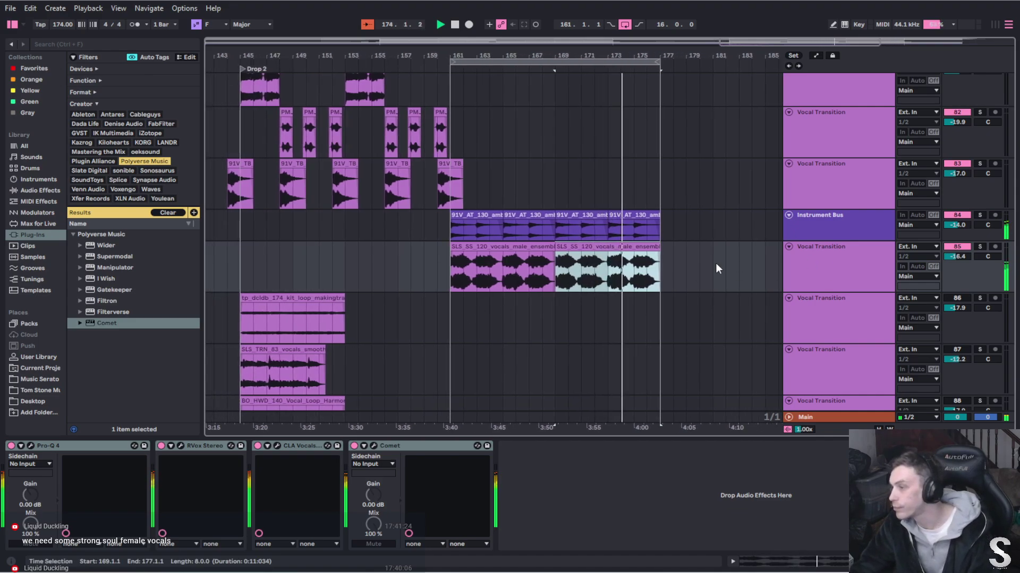
Activate and solo track 86 and play its vox pad loop from bar 145
{"action": "scroll", "coordinate": [676, 284], "scroll_direction": "down", "scroll_amount": 2}
{"action": "scroll", "coordinate": [675, 298], "scroll_direction": "up", "scroll_amount": 1}
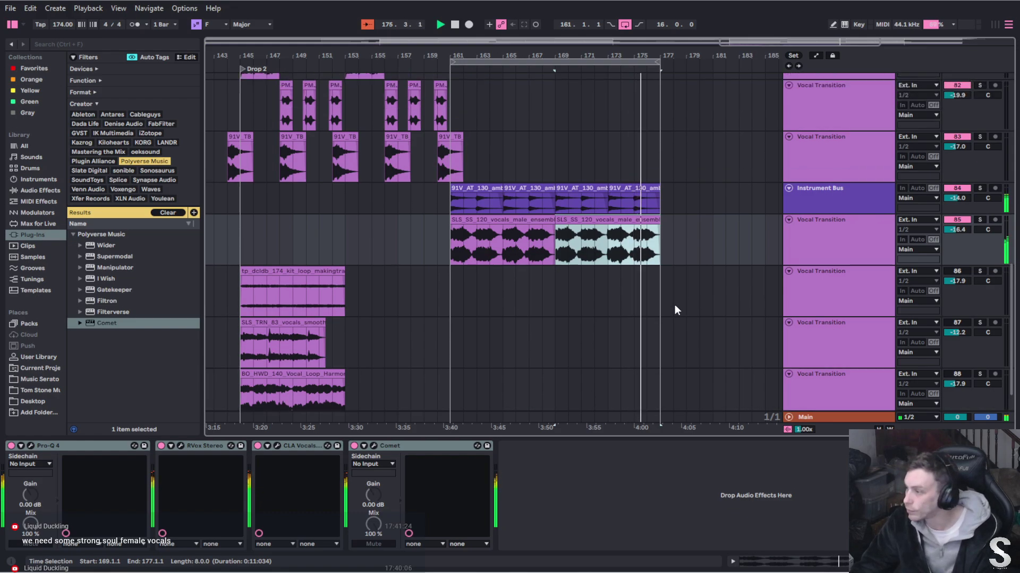
{"action": "left_click", "coordinate": [980, 271]}
{"action": "key", "text": "space"}
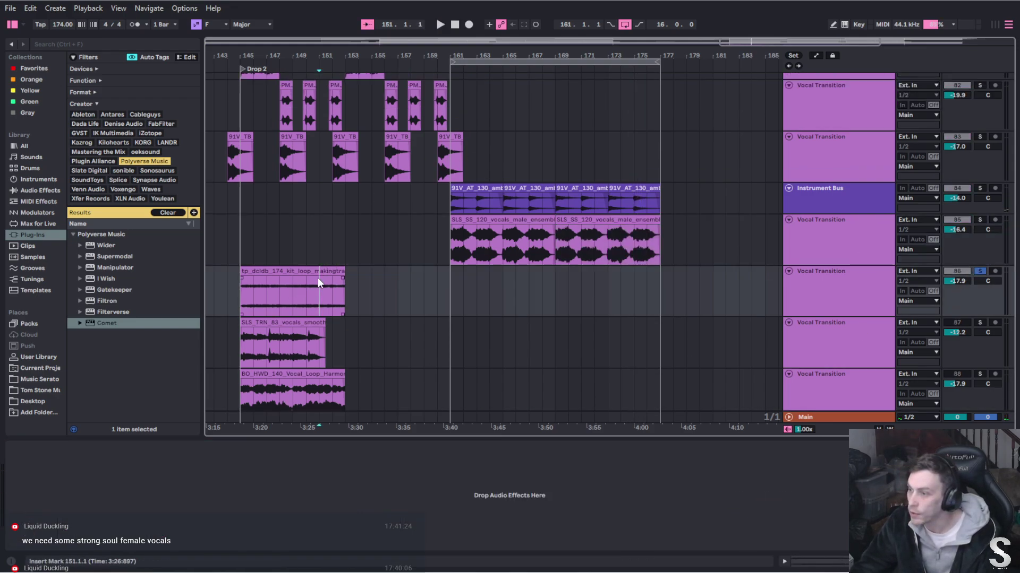
{"action": "left_click", "coordinate": [317, 279]}
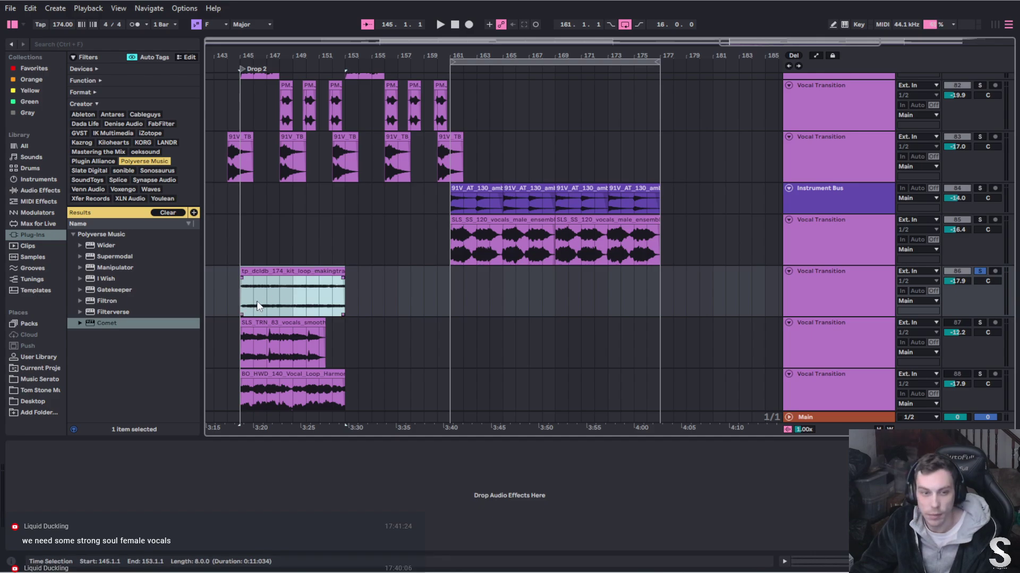
{"action": "key", "text": "space"}
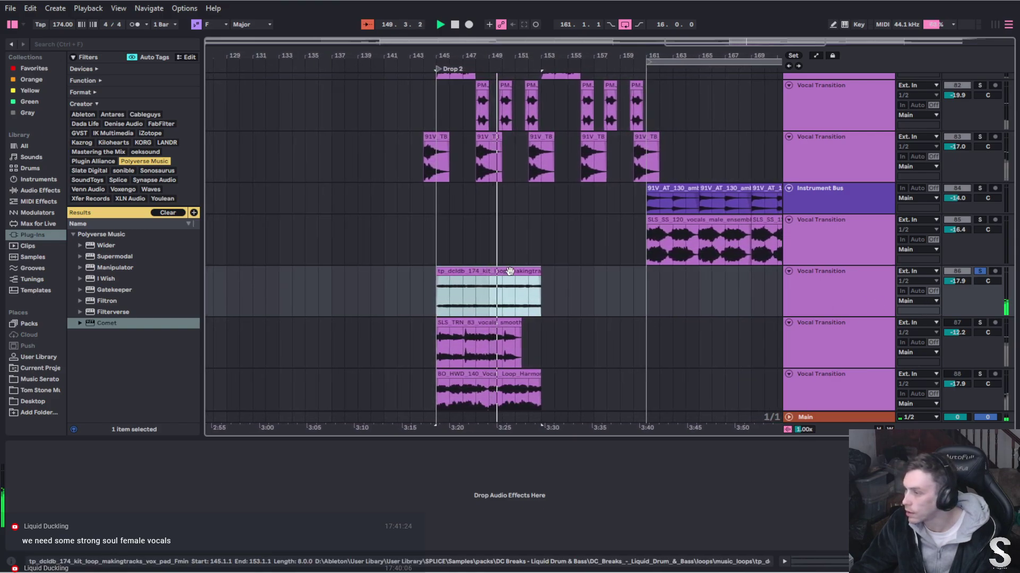
Duplicate the eight-bar vox pad loop three times to fill track 86 up to bar 177, and unsolo the track
{"action": "key", "text": "ctrl+d"}
{"action": "left_click", "coordinate": [980, 271]}
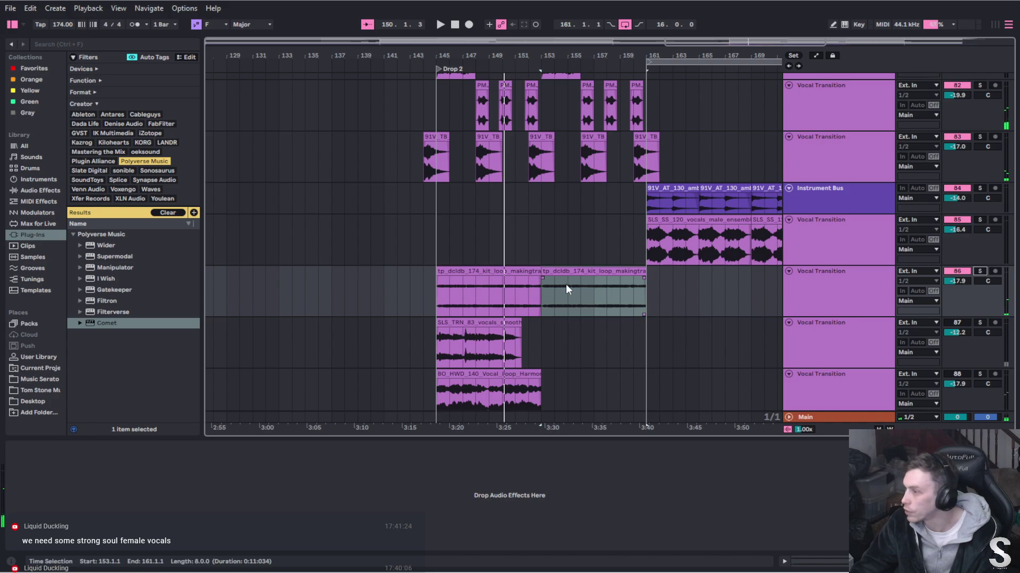
{"action": "left_click", "coordinate": [556, 274]}
{"action": "key", "text": "ctrl+d"}
{"action": "key", "text": "ctrl+d"}
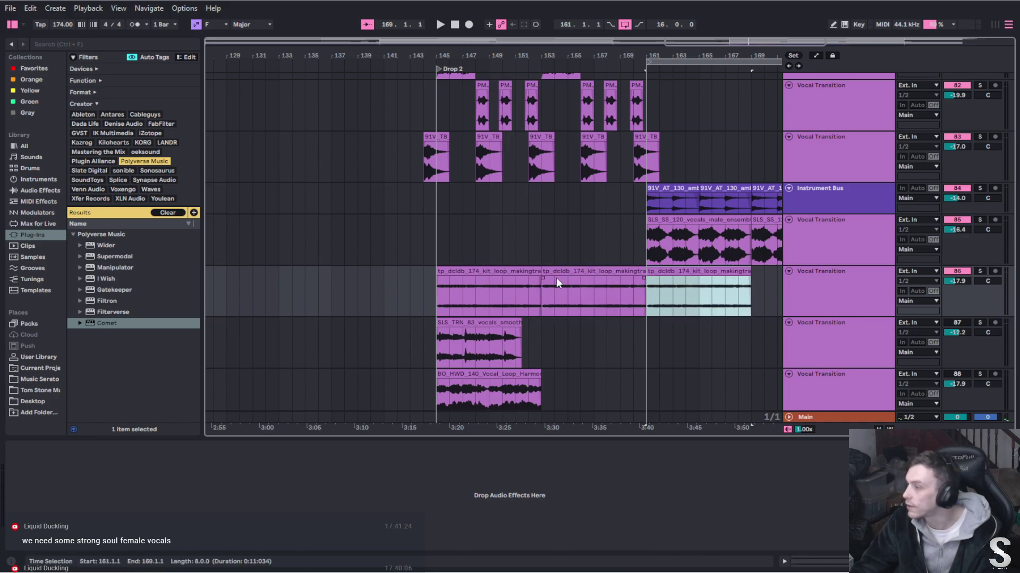
Play from bar 145, raise track 86's volume to -13.8 dB and extend the loop region to cover bars 145 to 177
{"action": "left_click", "coordinate": [309, 273]}
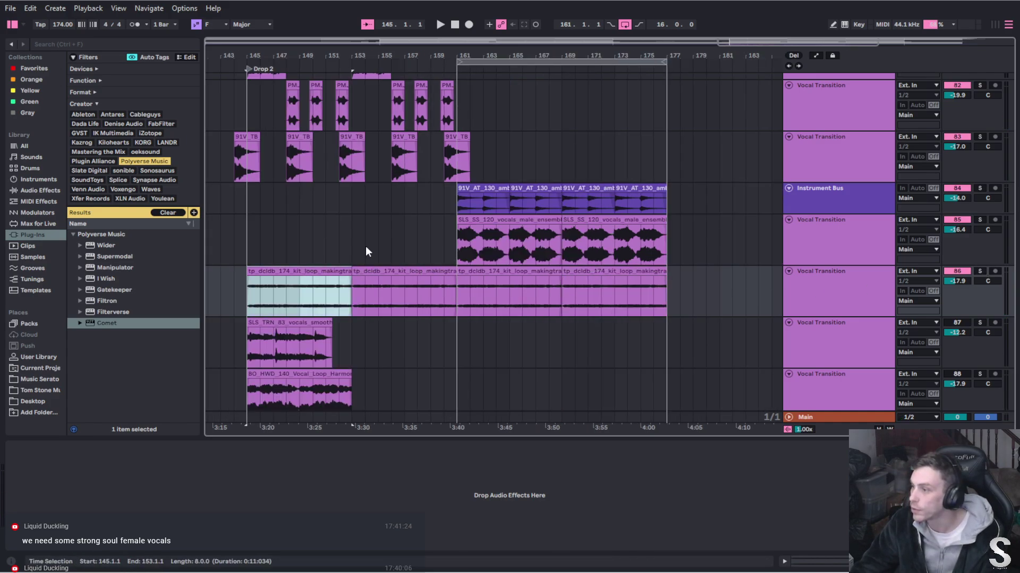
{"action": "key", "text": "space"}
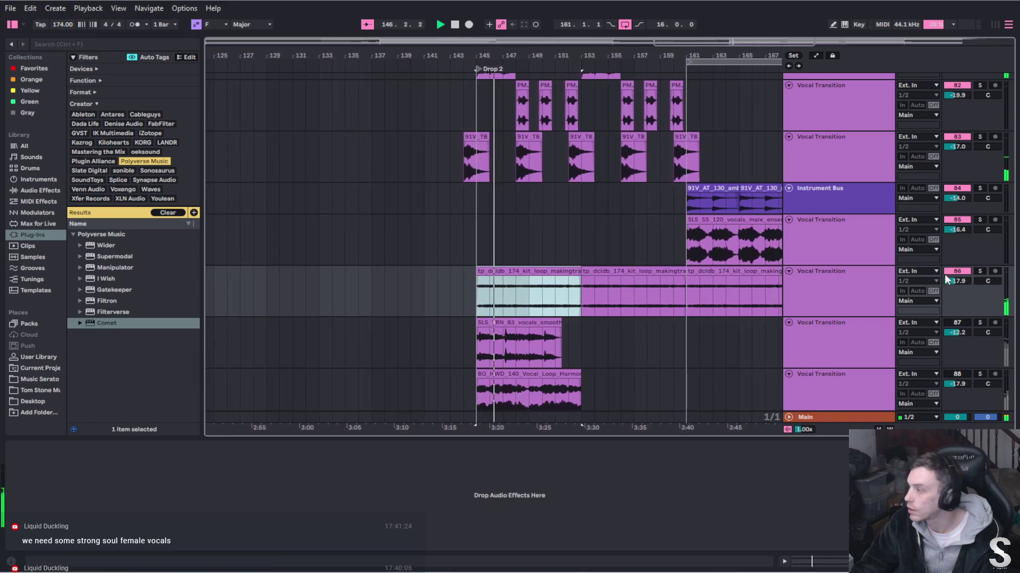
{"action": "mouse_move", "coordinate": [950, 281]}
{"action": "left_mouse_down"}
{"action": "mouse_move", "coordinate": [950, 264]}
{"action": "mouse_move", "coordinate": [950, 272]}
{"action": "left_mouse_up"}
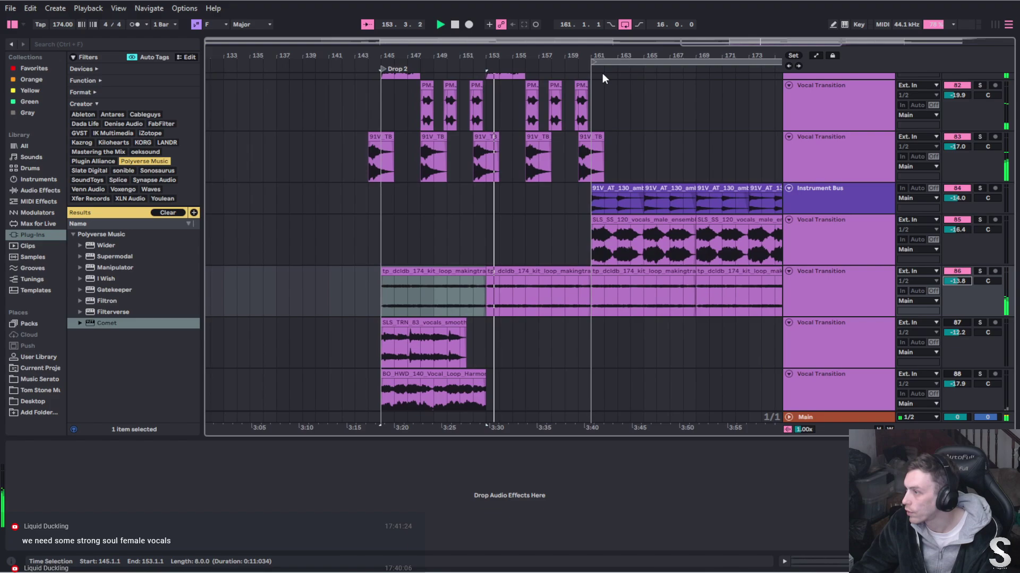
{"action": "left_click_drag", "start_coordinate": [591, 62], "coordinate": [396, 71]}
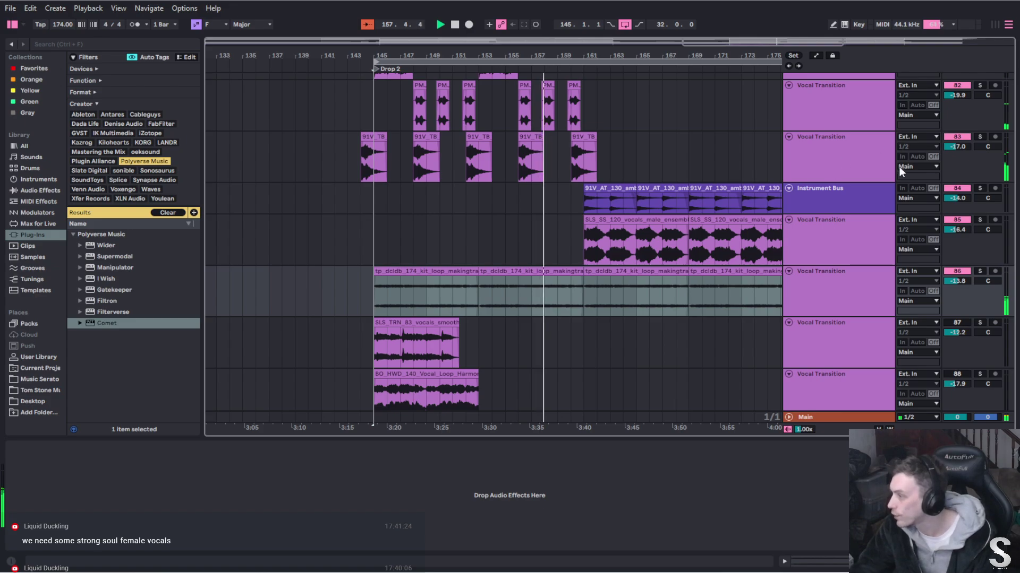
{"action": "left_click", "coordinate": [977, 270]}
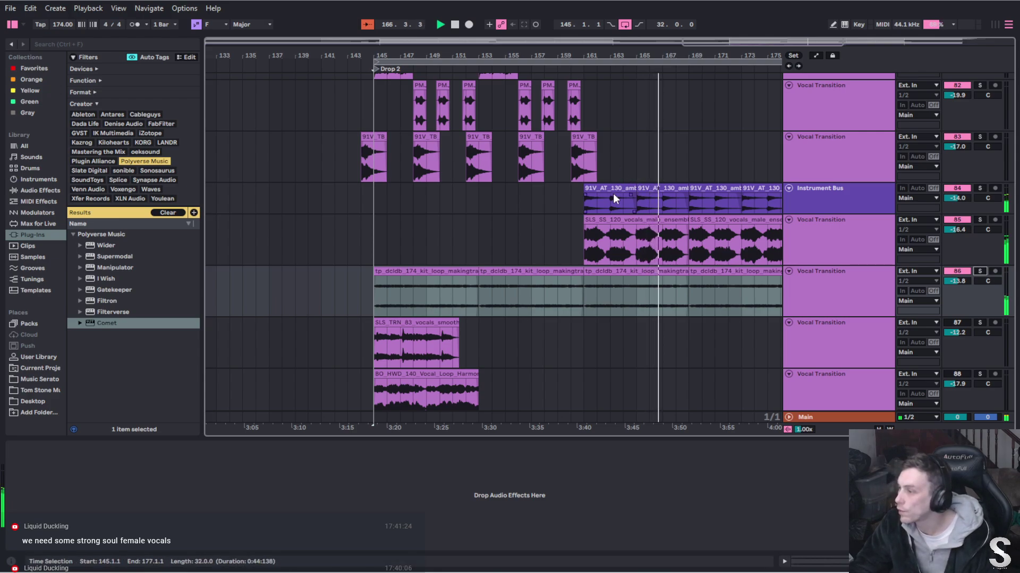
Copy the ambient vocal's first two bars to bars 145 and 153 on track 84 and add a fade-out to each copy
{"action": "left_click_drag", "start_coordinate": [610, 202], "coordinate": [483, 194]}
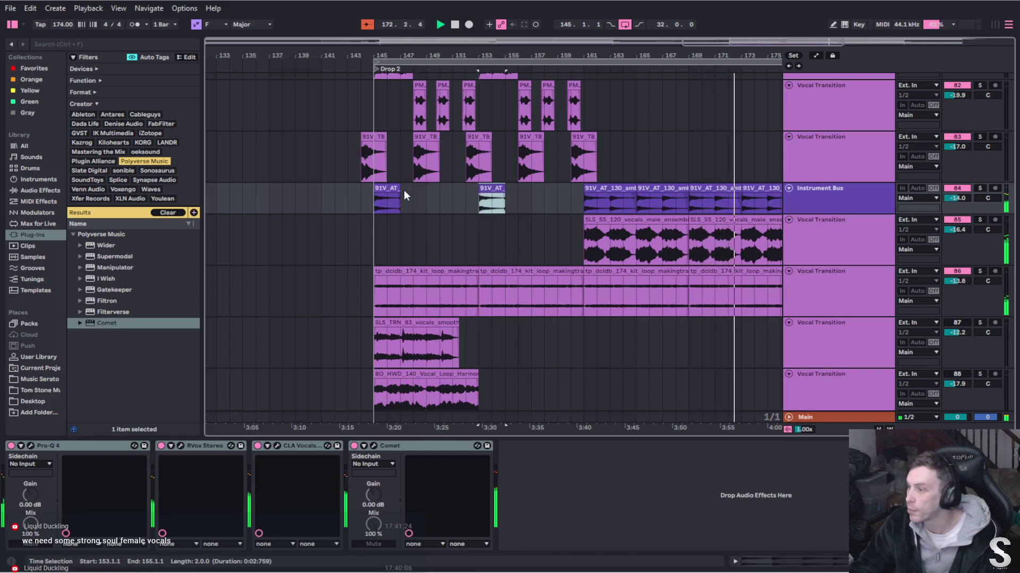
{"action": "left_click_drag", "start_coordinate": [399, 193], "coordinate": [393, 194]}
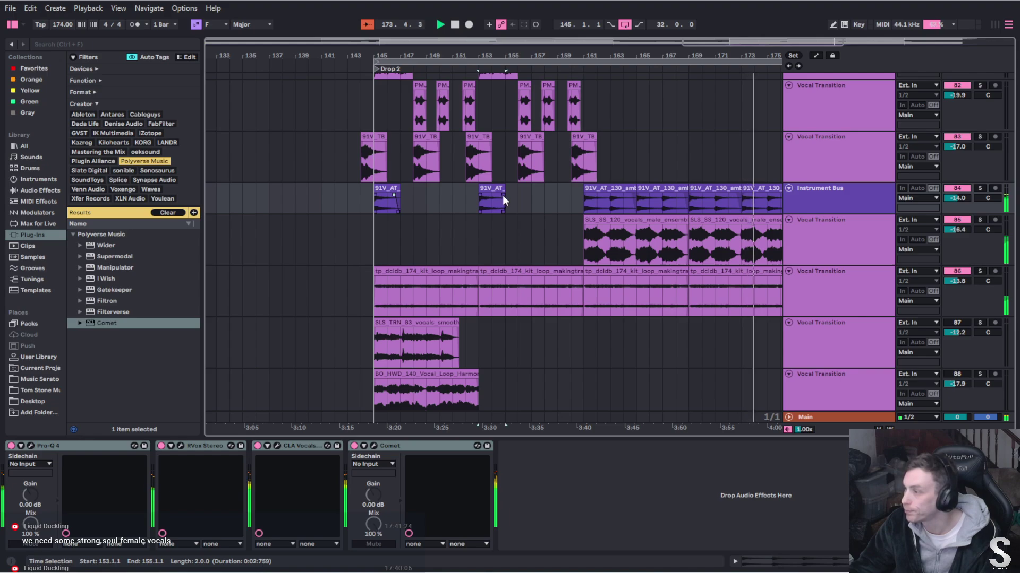
{"action": "left_click_drag", "start_coordinate": [503, 195], "coordinate": [498, 196]}
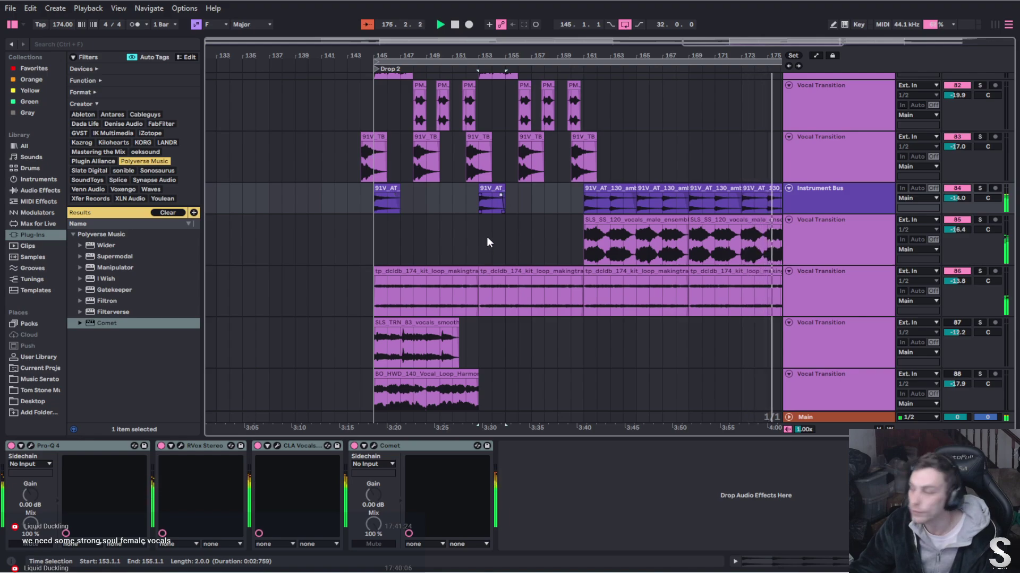
Solo track 87 and audition its smooth soul vocal clip from bar 145
{"action": "scroll", "coordinate": [497, 222], "scroll_direction": "down", "scroll_amount": 3}
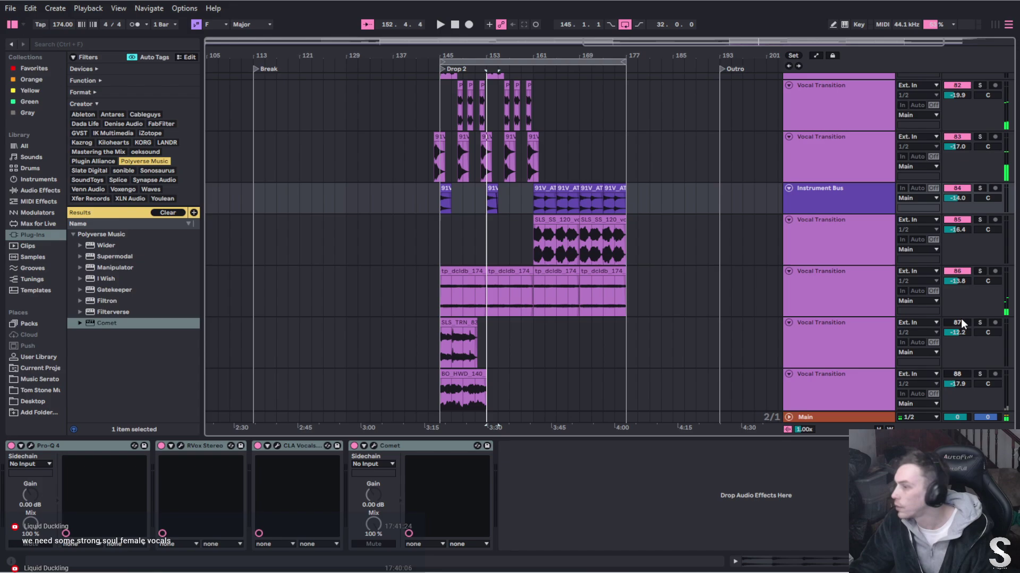
{"action": "left_click", "coordinate": [980, 322]}
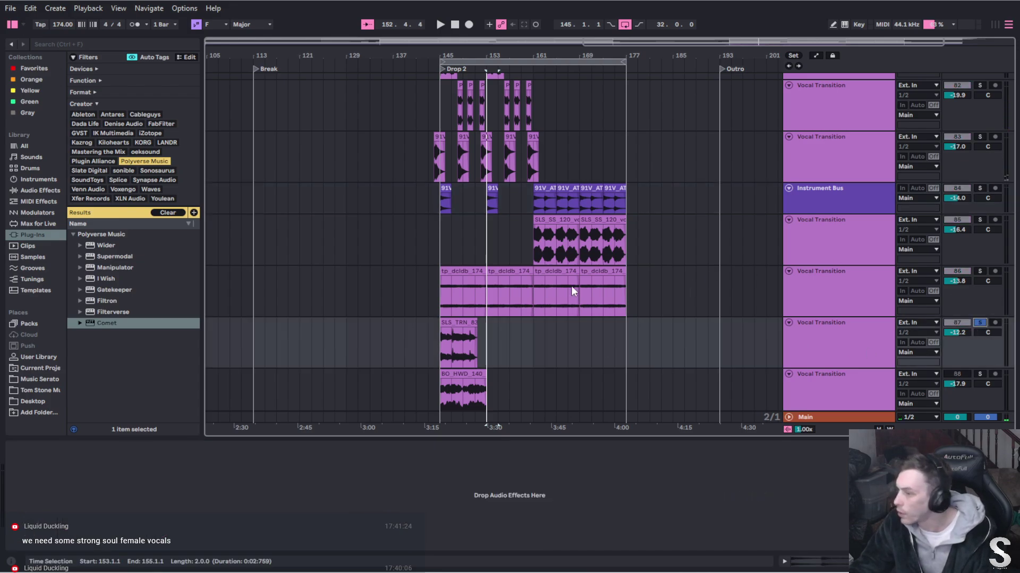
{"action": "left_click", "coordinate": [454, 318]}
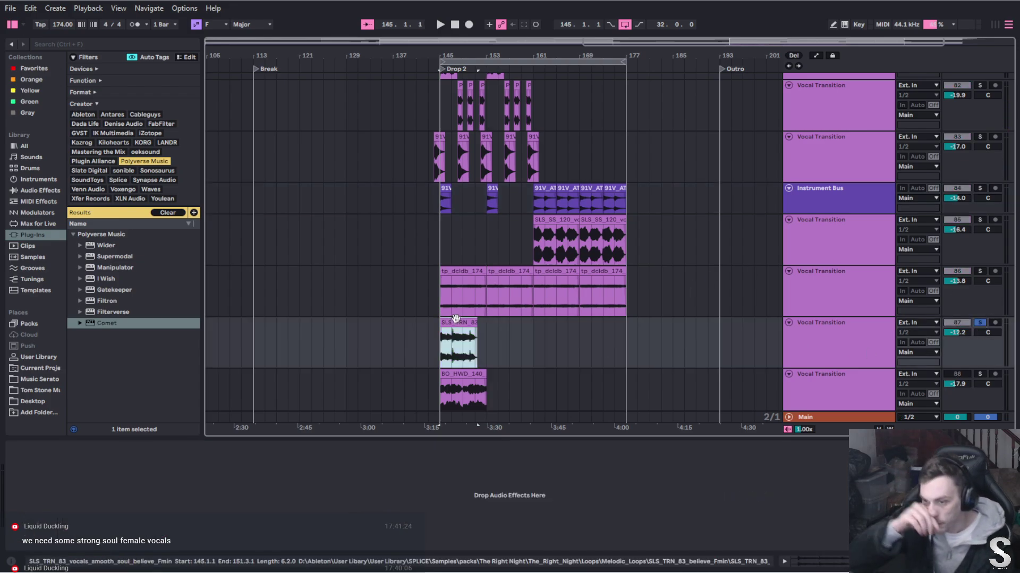
{"action": "key", "text": "space"}
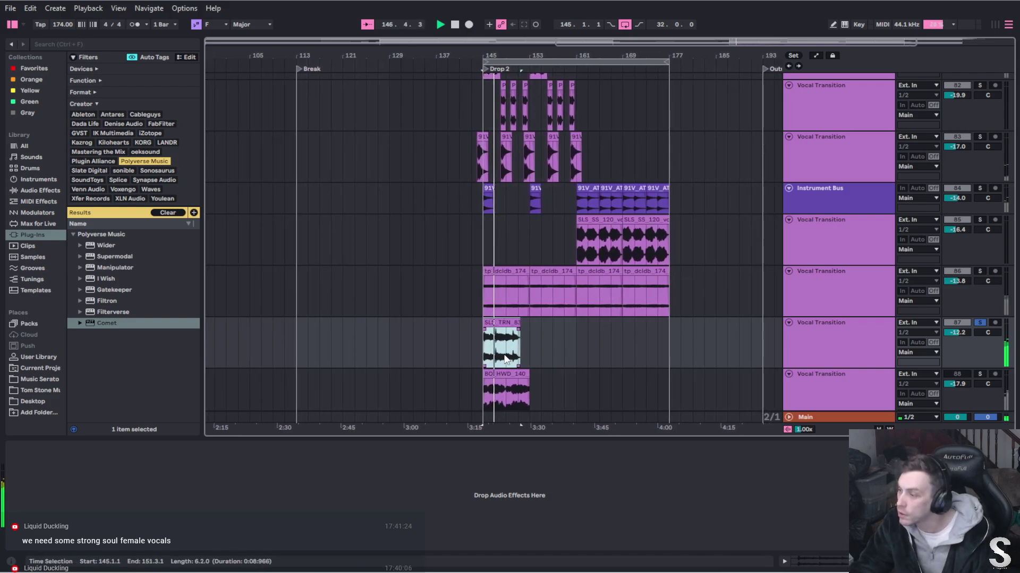
{"action": "key", "text": "space"}
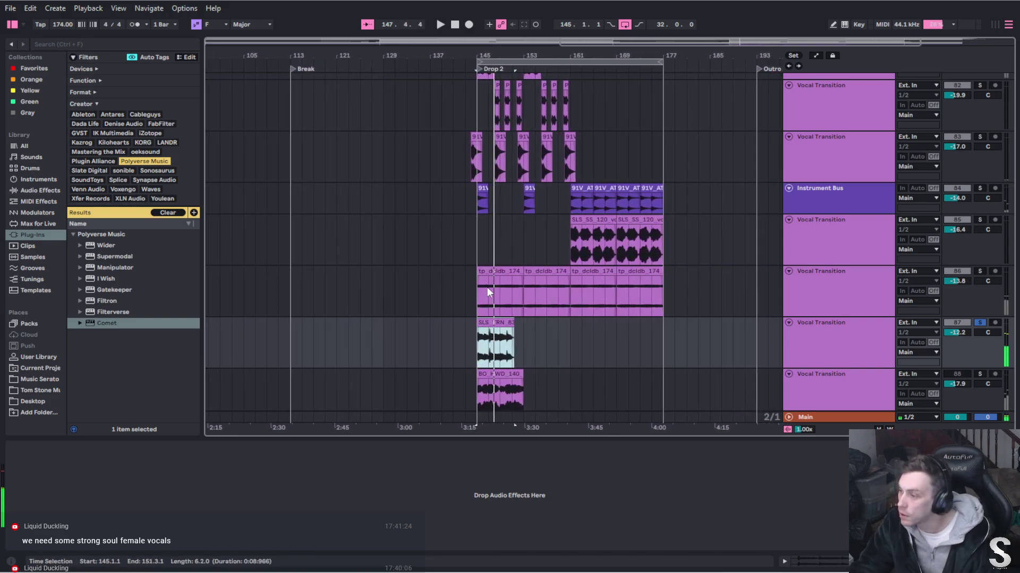
Set the male ensemble harmonies clip at bar 161 on track 85 to Complex Pro warping and duplicate it to bar 169
{"action": "double_click", "coordinate": [593, 220]}
{"action": "left_click", "coordinate": [34, 366]}
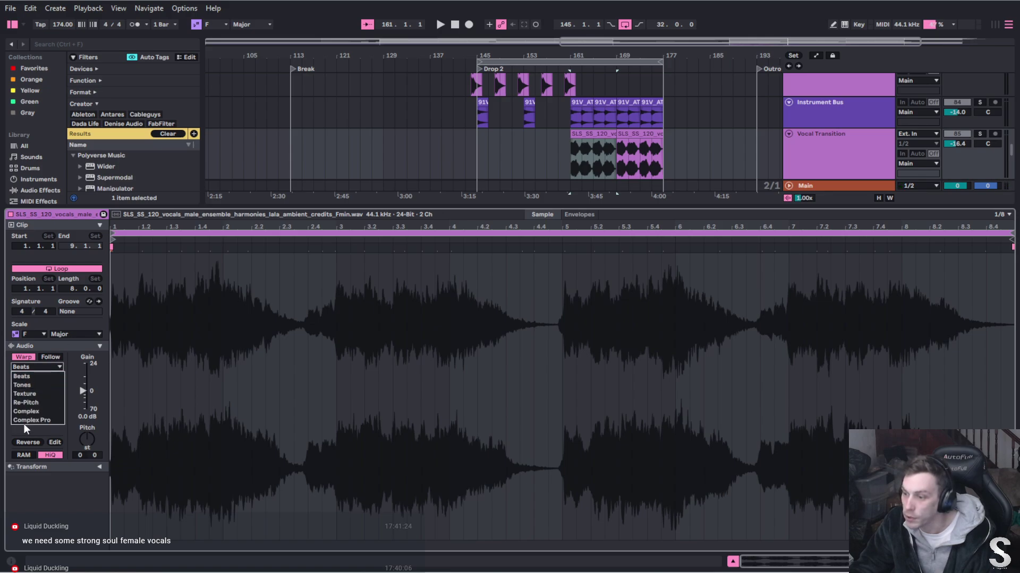
{"action": "left_click", "coordinate": [24, 424]}
{"action": "key", "text": "ctrl+alt+l"}
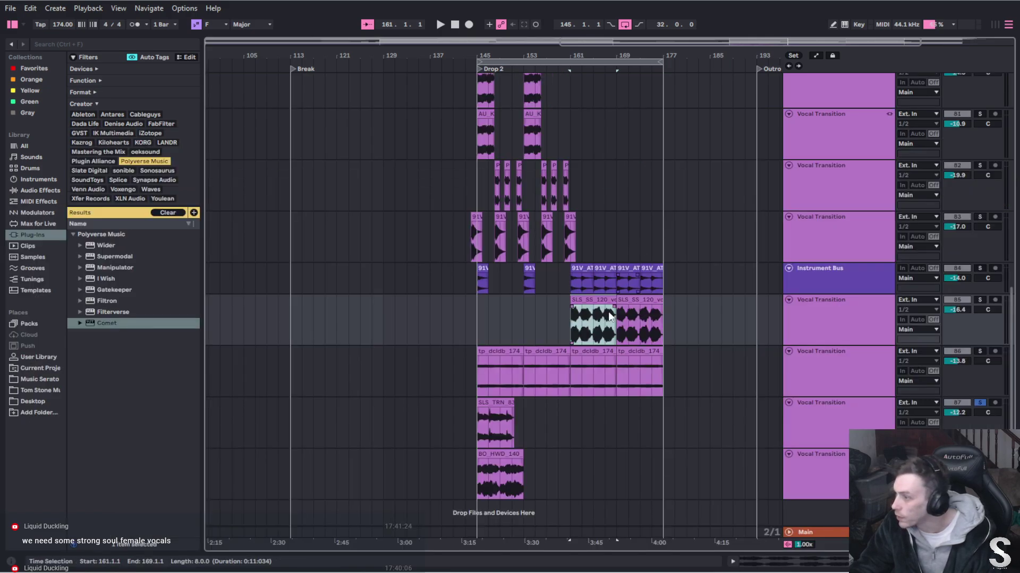
{"action": "key", "text": "ctrl+d"}
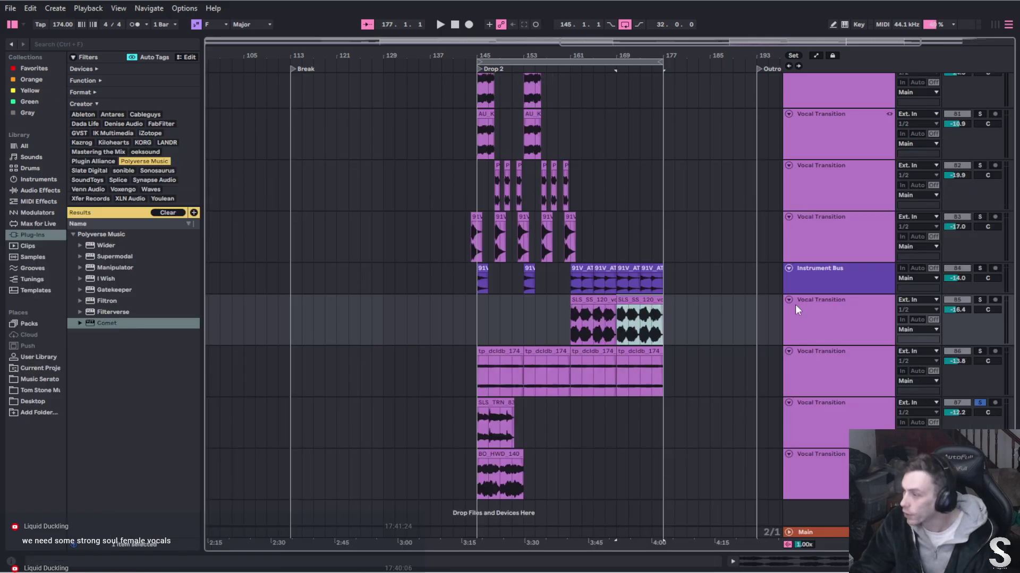
Set the ambient vocal clip at bar 161 on track 84 to Complex Pro warping and duplicate it three times up to bar 177
{"action": "double_click", "coordinate": [592, 273]}
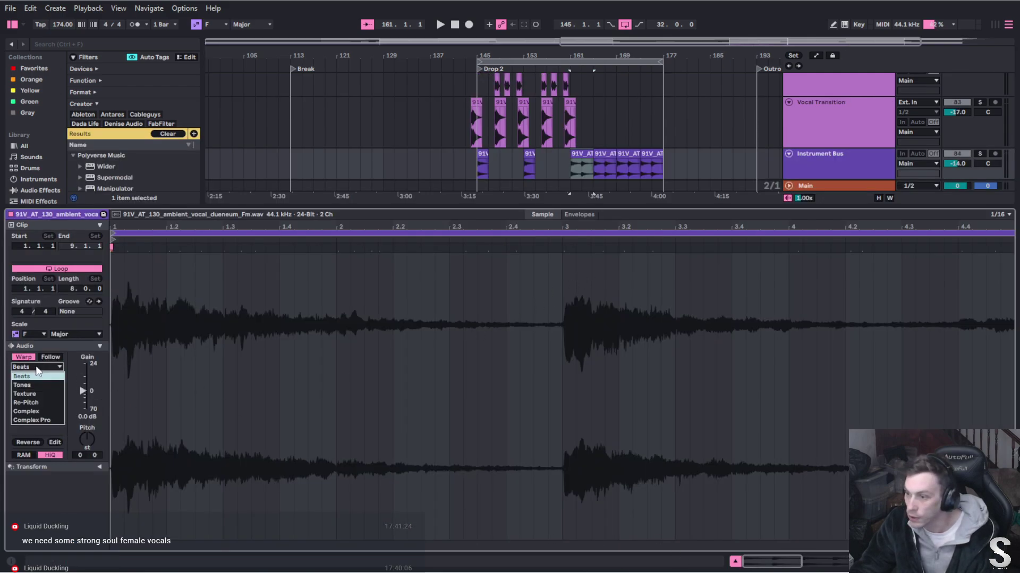
{"action": "left_click", "coordinate": [38, 420]}
{"action": "left_click", "coordinate": [735, 562]}
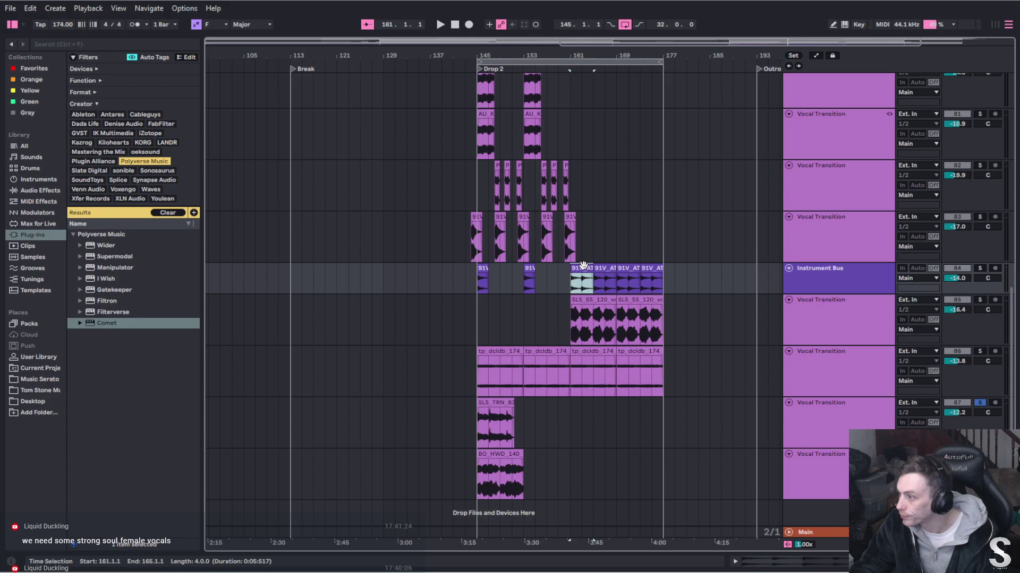
{"action": "key", "text": "Right"}
{"action": "key", "text": "Right"}
{"action": "key", "text": "Right"}
Set the two-bar ambient vocal clip at bar 145 to Complex Pro warping and copy it to bar 153
{"action": "left_click", "coordinate": [483, 272]}
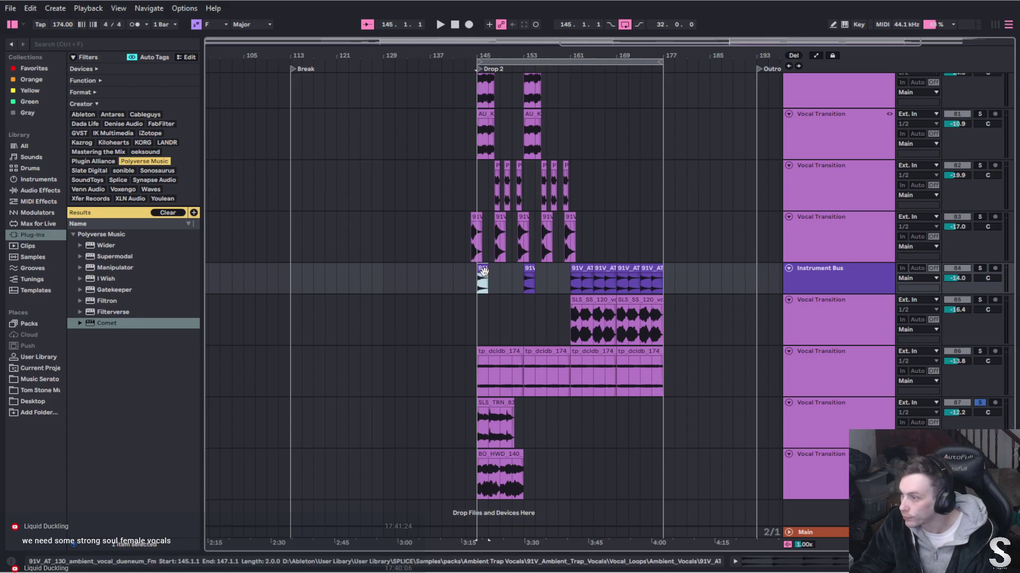
{"action": "double_click", "coordinate": [483, 272]}
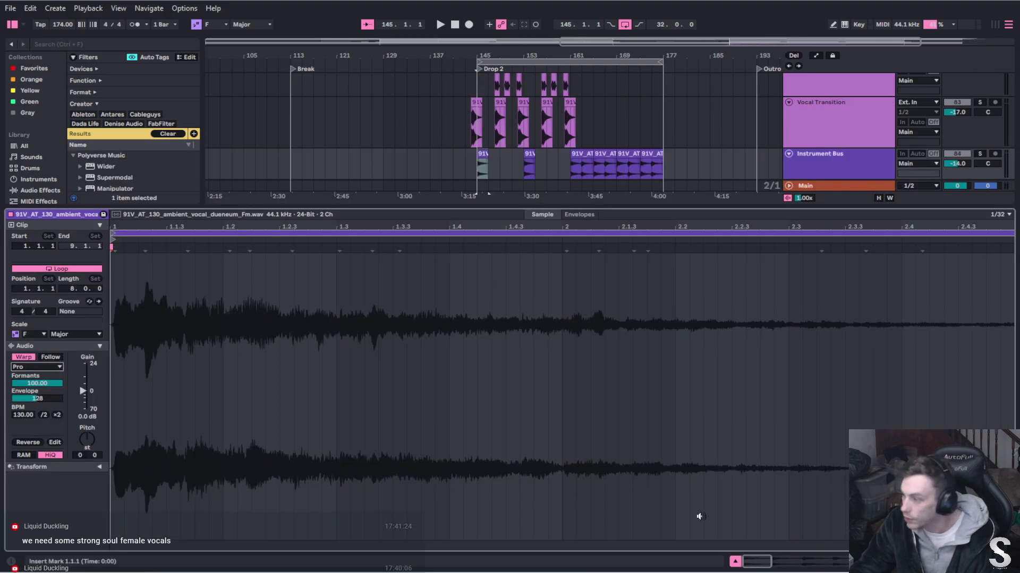
{"action": "left_click", "coordinate": [736, 562]}
{"action": "key", "text": "Right"}
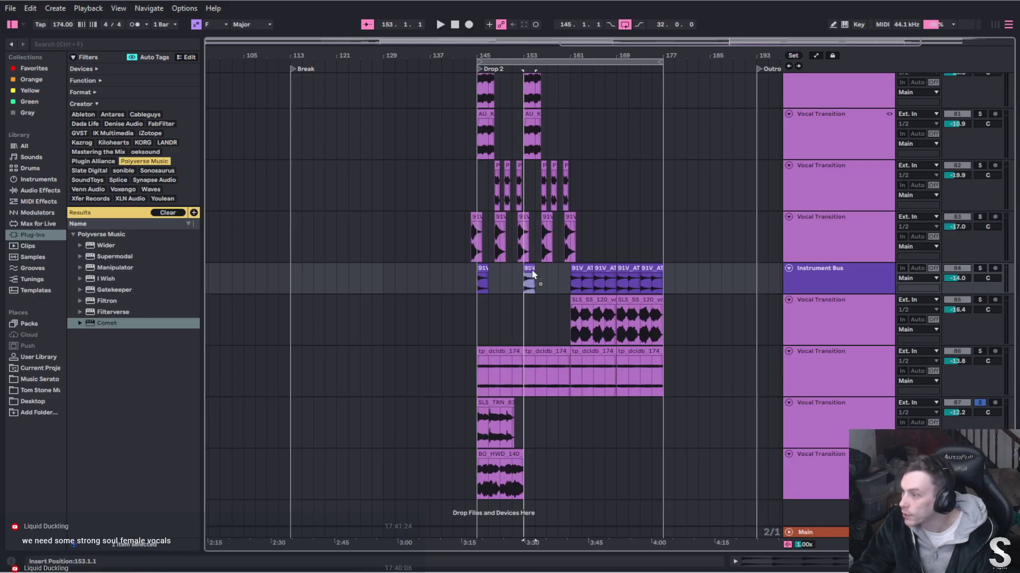
Set the vox pad clip at bar 145 on track 86 to Complex Pro warping and duplicate it three times up to bar 177
{"action": "double_click", "coordinate": [493, 353]}
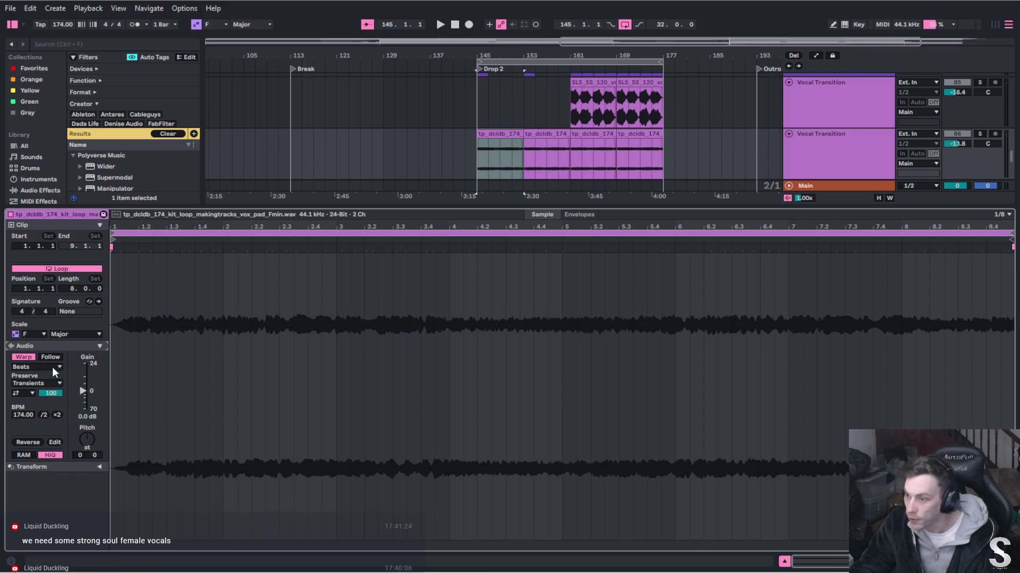
{"action": "left_click", "coordinate": [52, 367]}
{"action": "left_click", "coordinate": [24, 419]}
{"action": "left_click", "coordinate": [785, 562]}
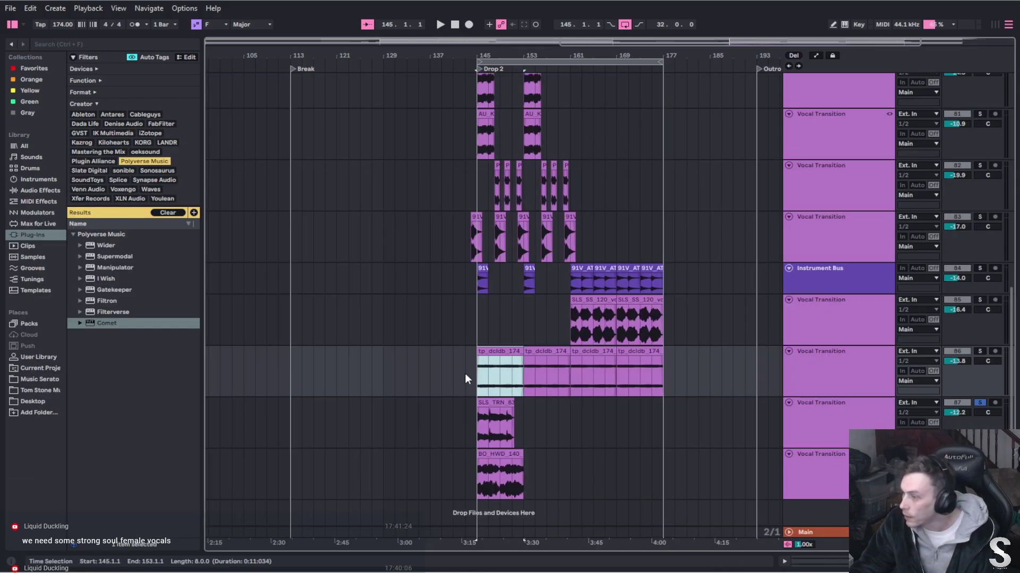
{"action": "key", "text": "Right"}
{"action": "key", "text": "Right"}
{"action": "key", "text": "Right"}
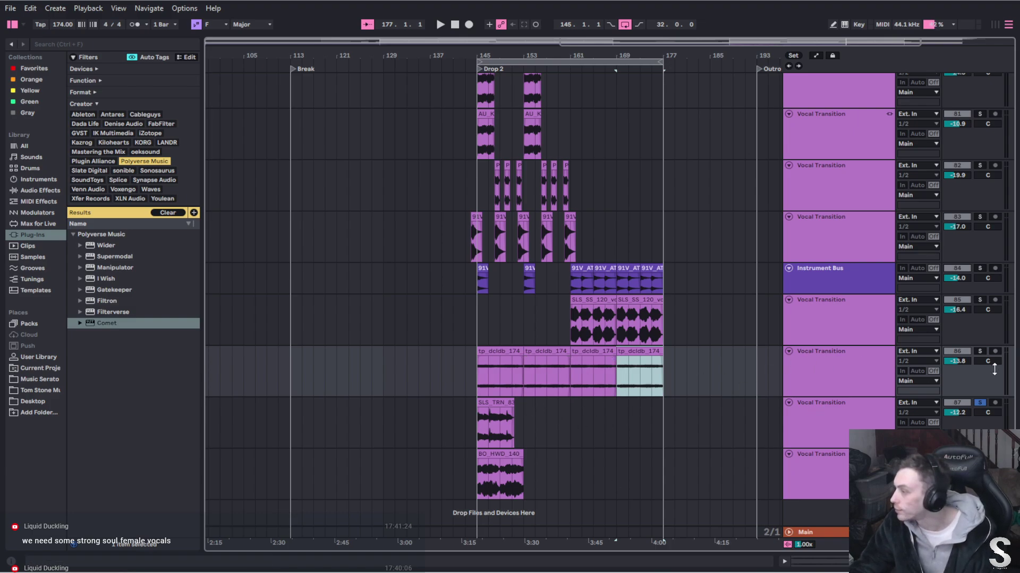
Audition the smooth soul vocal on track 87 in solo from bar 145 and inspect its waveform and warp settings
{"action": "left_click", "coordinate": [980, 402]}
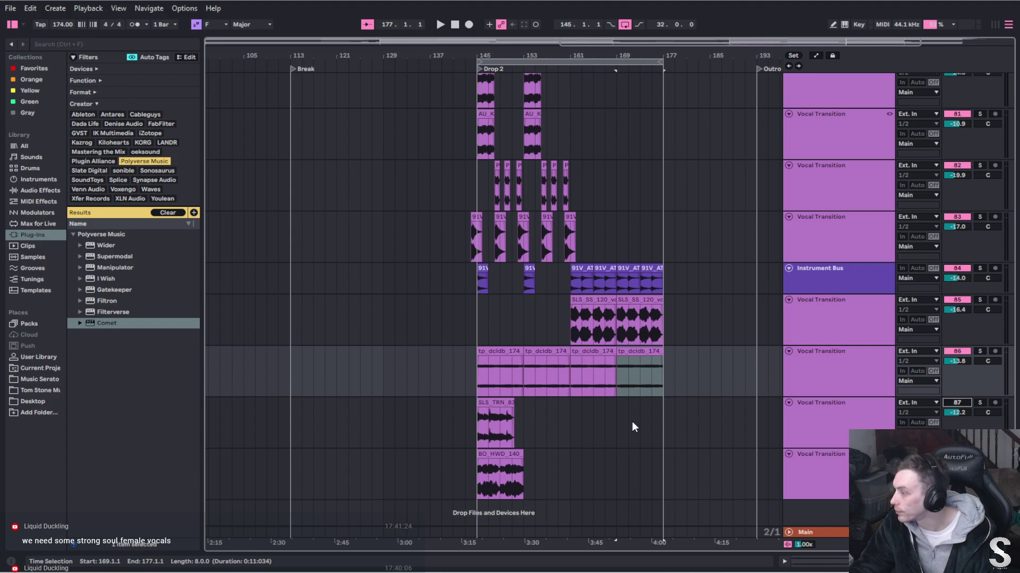
{"action": "key", "text": "space"}
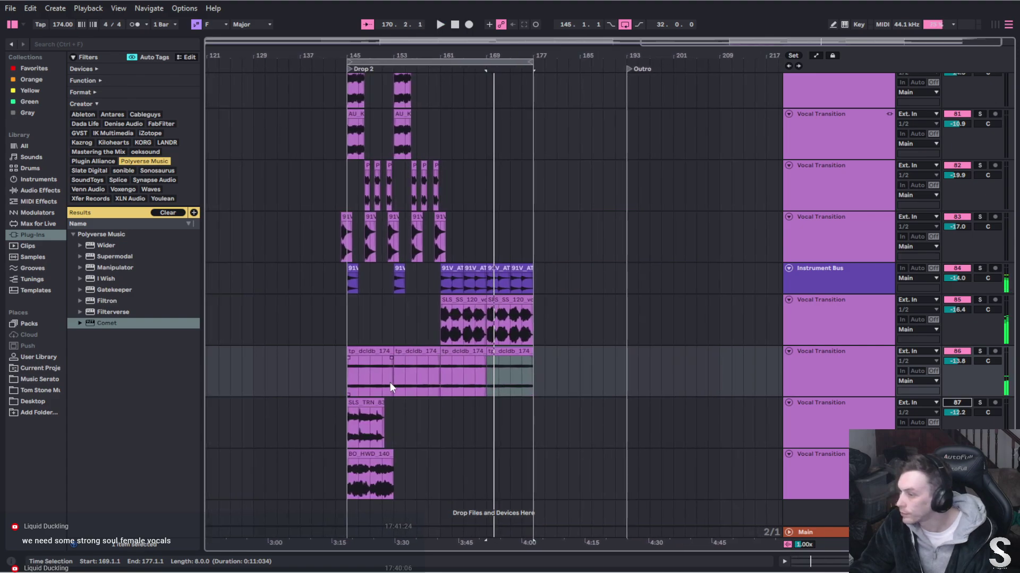
{"action": "left_click", "coordinate": [366, 425]}
{"action": "key", "text": "space"}
{"action": "left_click", "coordinate": [980, 402]}
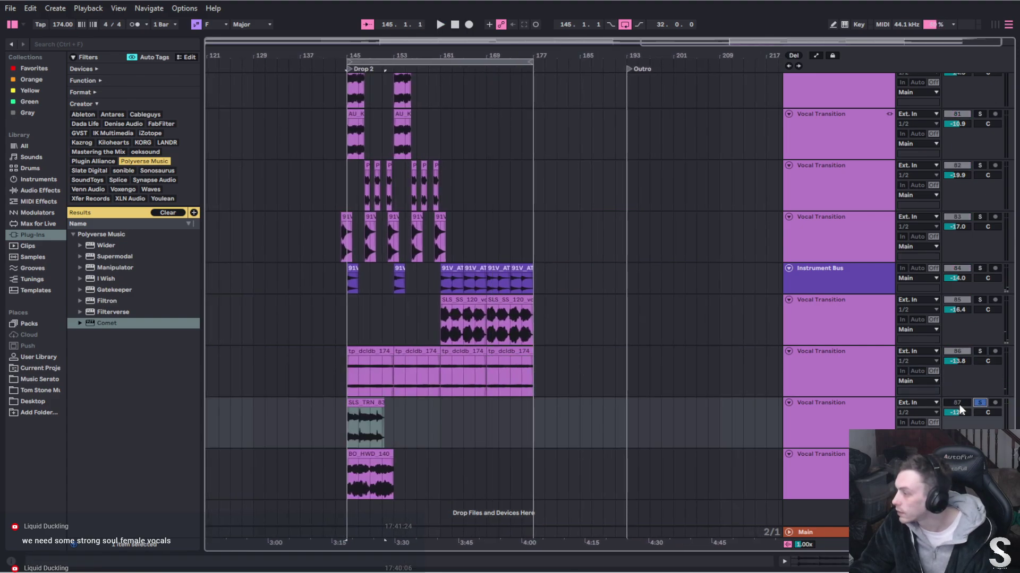
{"action": "key", "text": "space"}
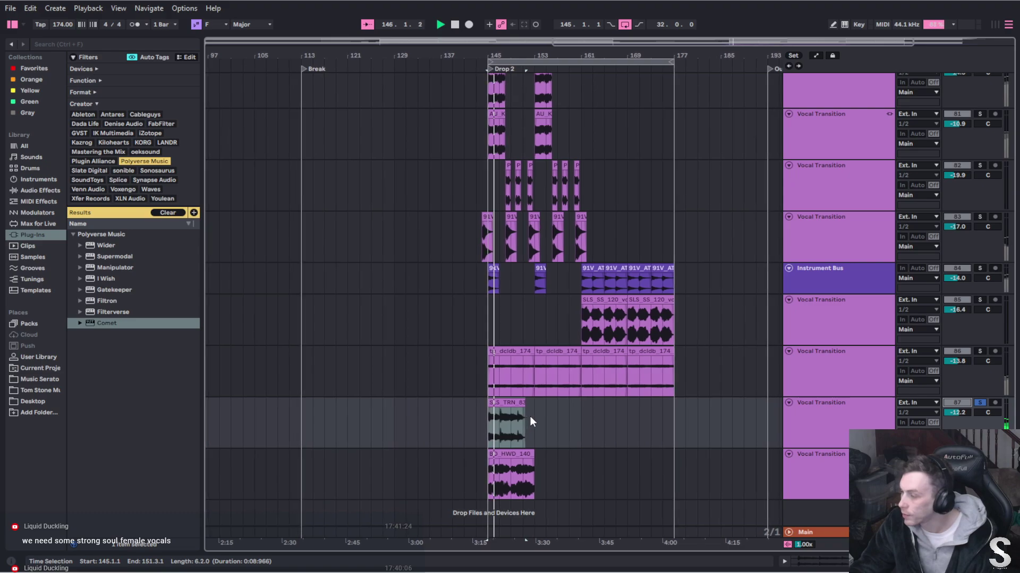
{"action": "left_click", "coordinate": [487, 403]}
{"action": "double_click", "coordinate": [487, 403]}
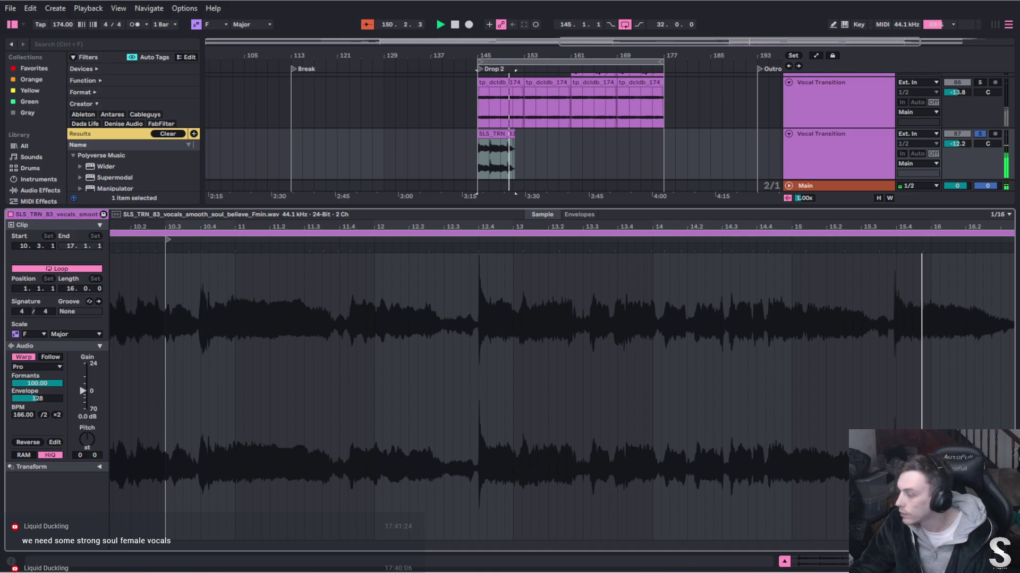
{"action": "left_click", "coordinate": [784, 561]}
{"action": "key", "text": "space"}
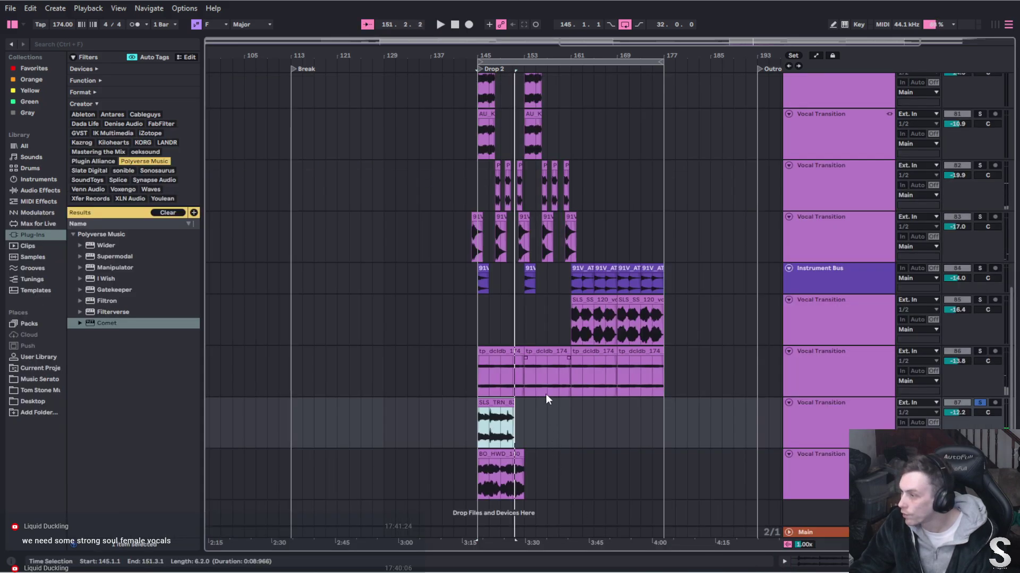
Trim the soul vocal on track 87 to the two-bar phrase from 148.3 to 150.3, add a fade-out and audition it
{"action": "mouse_move", "coordinate": [492, 425]}
{"action": "left_mouse_down"}
{"action": "mouse_move", "coordinate": [493, 404]}
{"action": "mouse_move", "coordinate": [505, 403]}
{"action": "mouse_move", "coordinate": [494, 406]}
{"action": "left_mouse_up"}
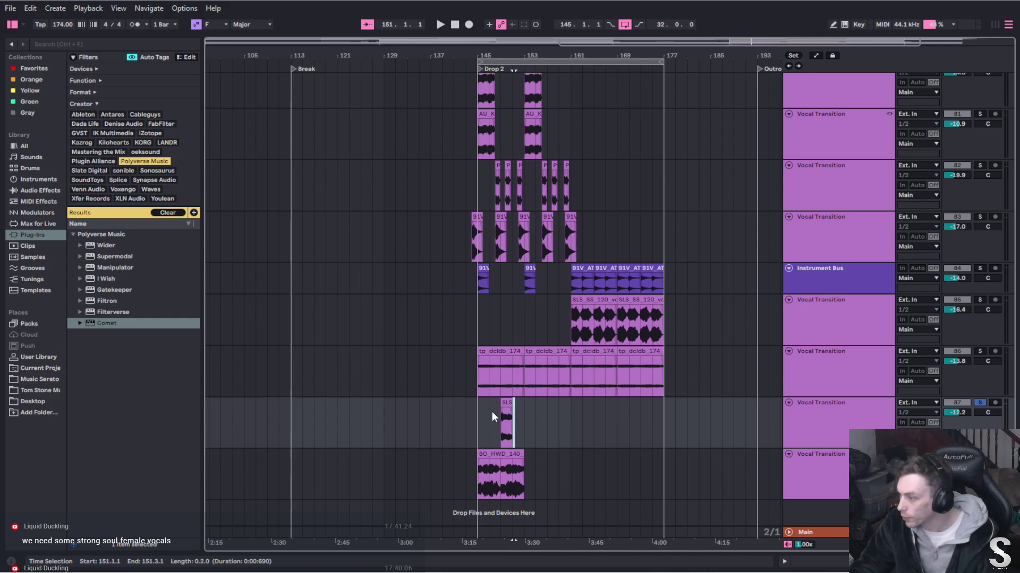
{"action": "scroll", "coordinate": [492, 412], "scroll_direction": "up", "scroll_amount": 5}
{"action": "left_click_drag", "start_coordinate": [578, 400], "coordinate": [566, 406]}
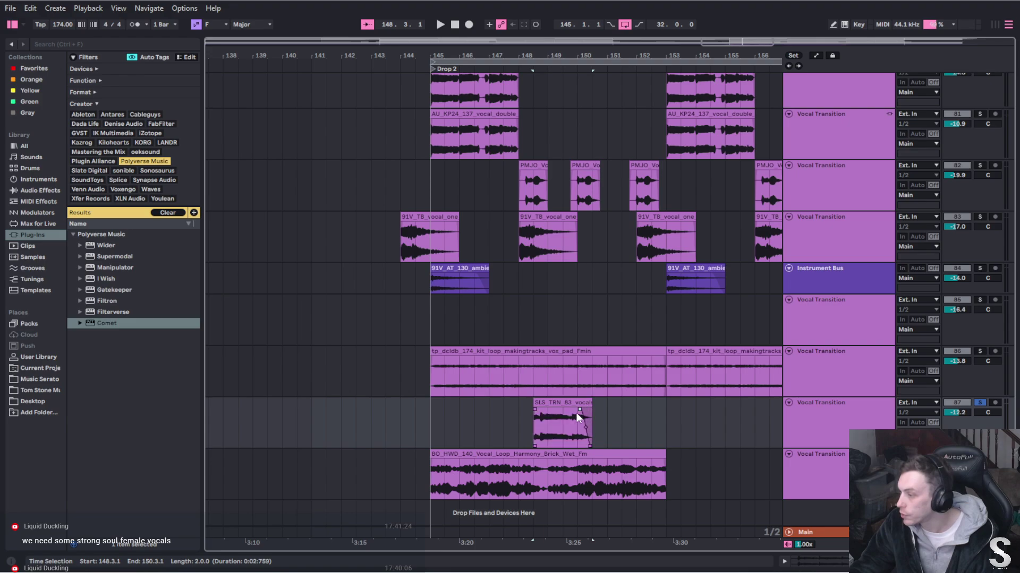
{"action": "key", "text": "space"}
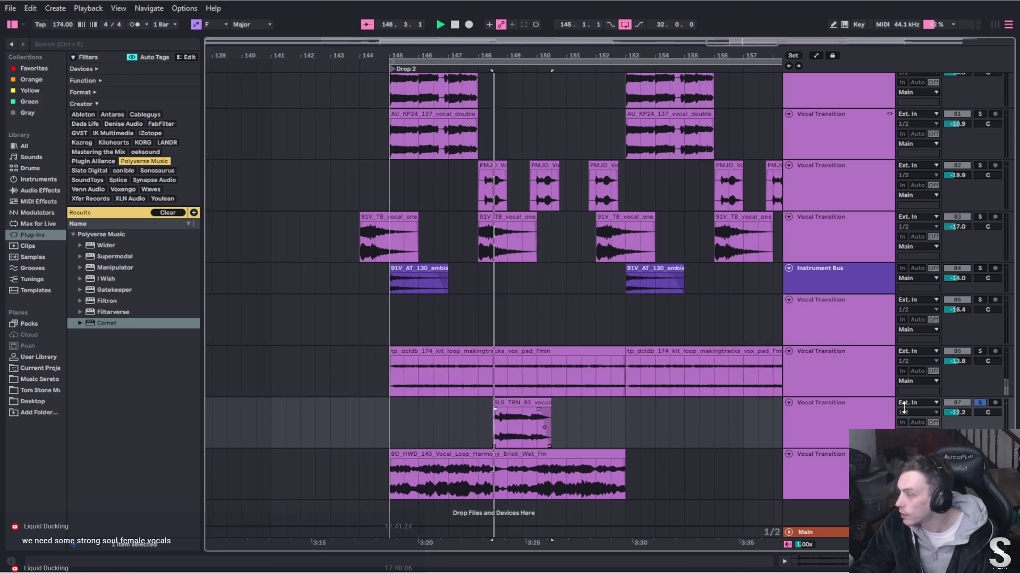
{"action": "left_click", "coordinate": [482, 461]}
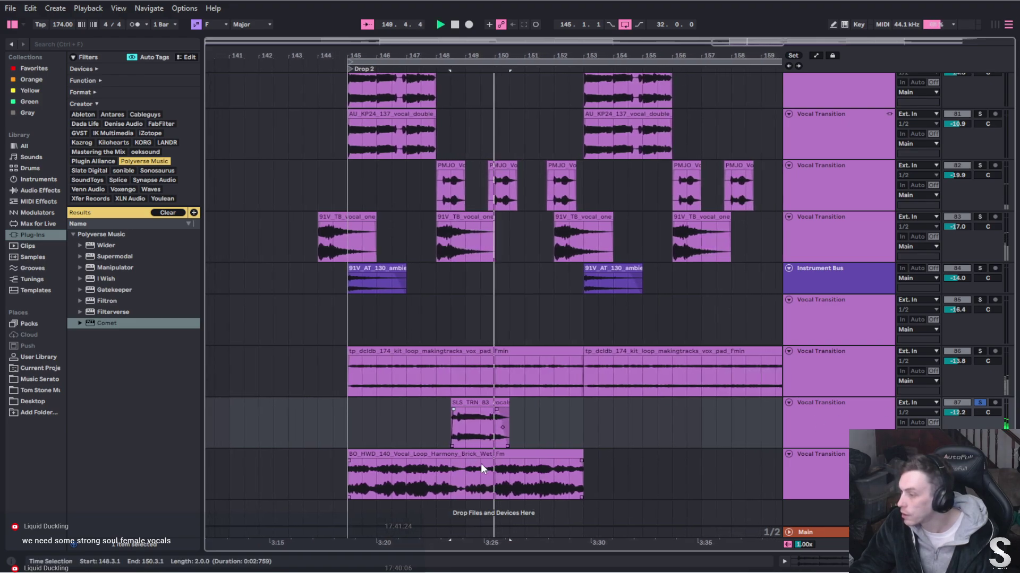
{"action": "left_click", "coordinate": [450, 442]}
{"action": "key", "text": "space"}
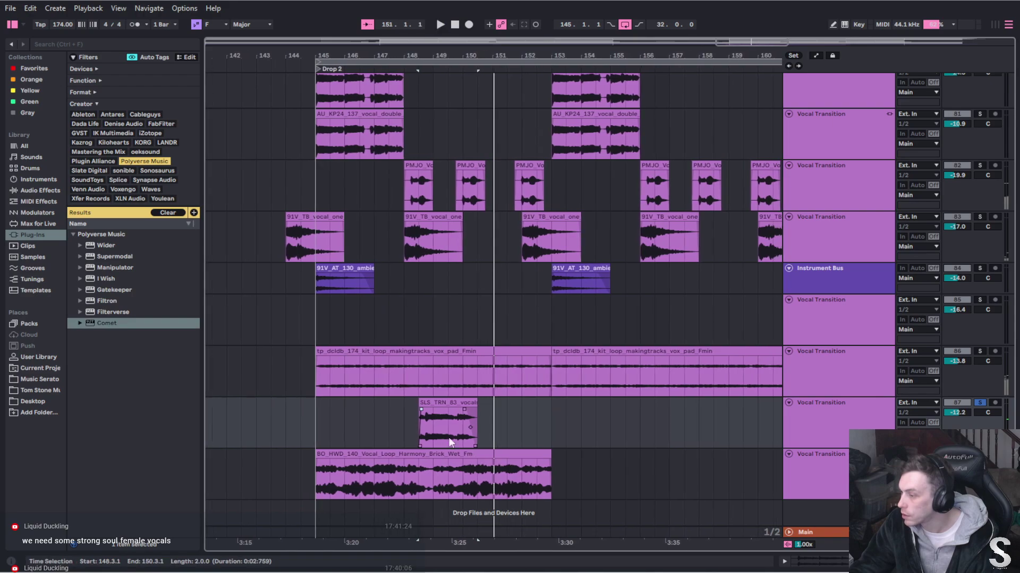
{"action": "left_click", "coordinate": [474, 405]}
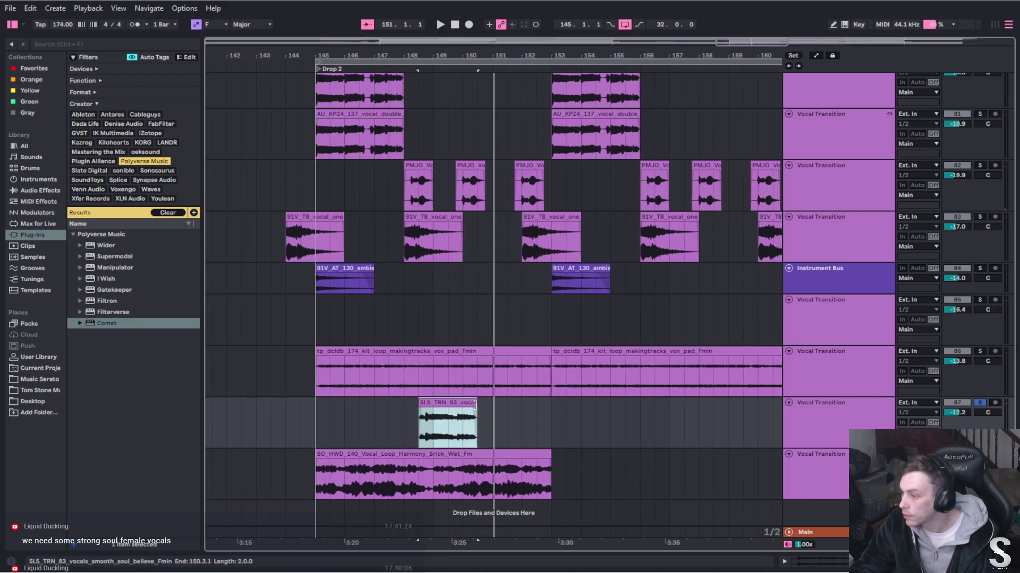
{"action": "key", "text": "space"}
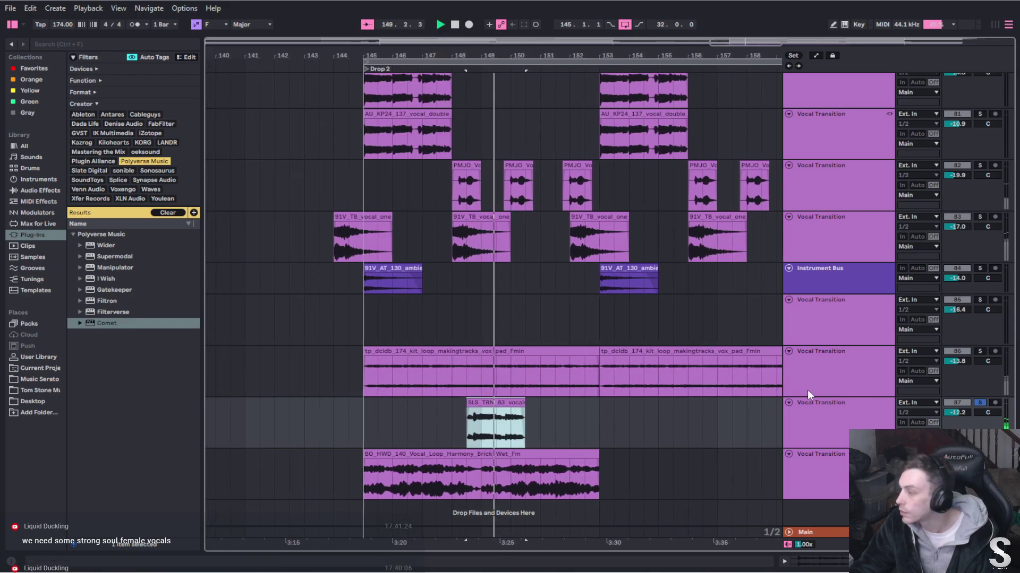
Add the Pro-Q 4, RVox Stereo, CLA Vocals and Comet chain to track 87 and set the EQ's low cut to about 300 Hz
{"action": "left_click", "coordinate": [840, 417]}
{"action": "key", "text": "ctrl+alt+l"}
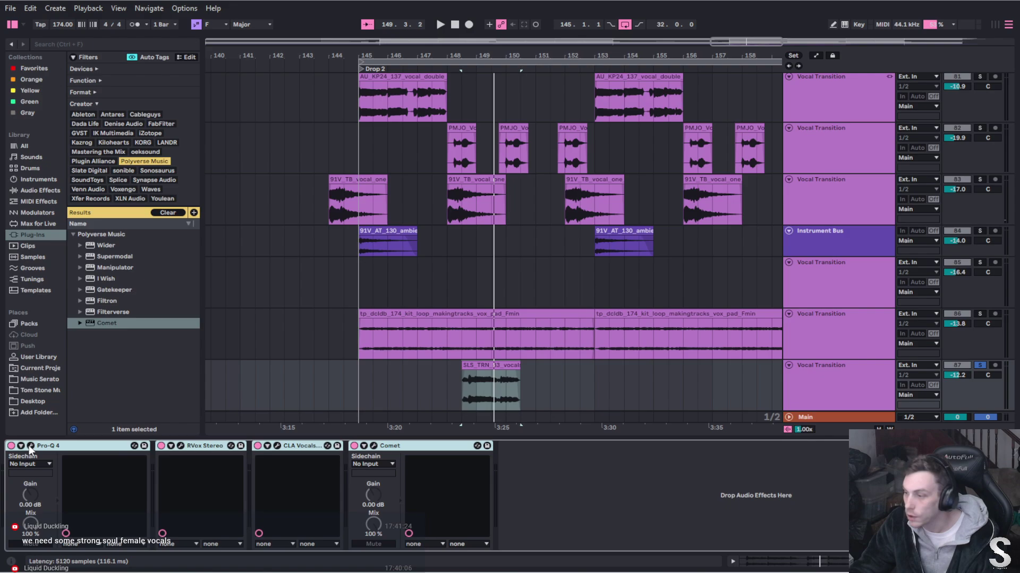
{"action": "left_click", "coordinate": [31, 448]}
{"action": "key", "text": "space"}
{"action": "left_click_drag", "start_coordinate": [285, 269], "coordinate": [237, 264]}
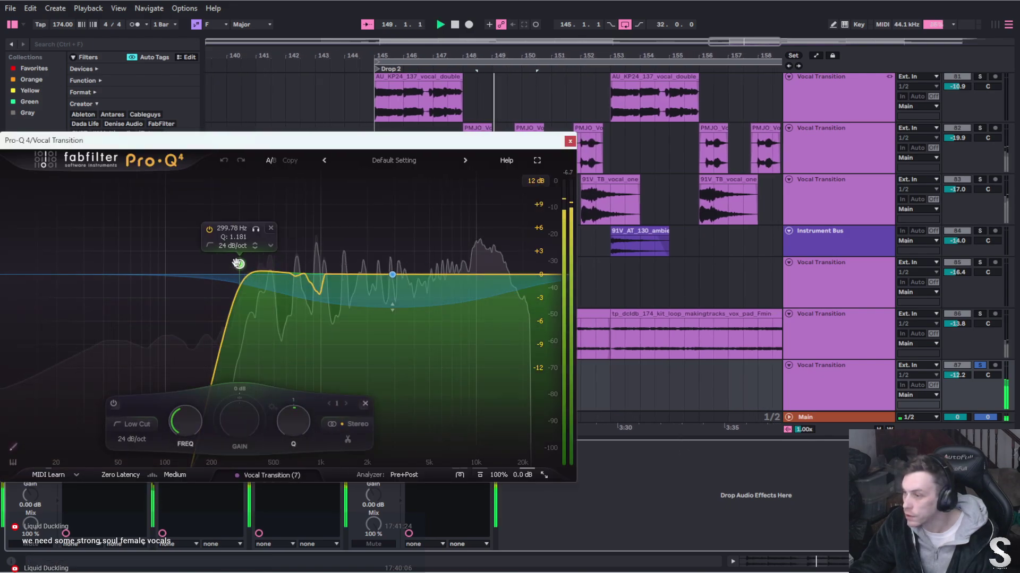
{"action": "left_click", "coordinate": [570, 140]}
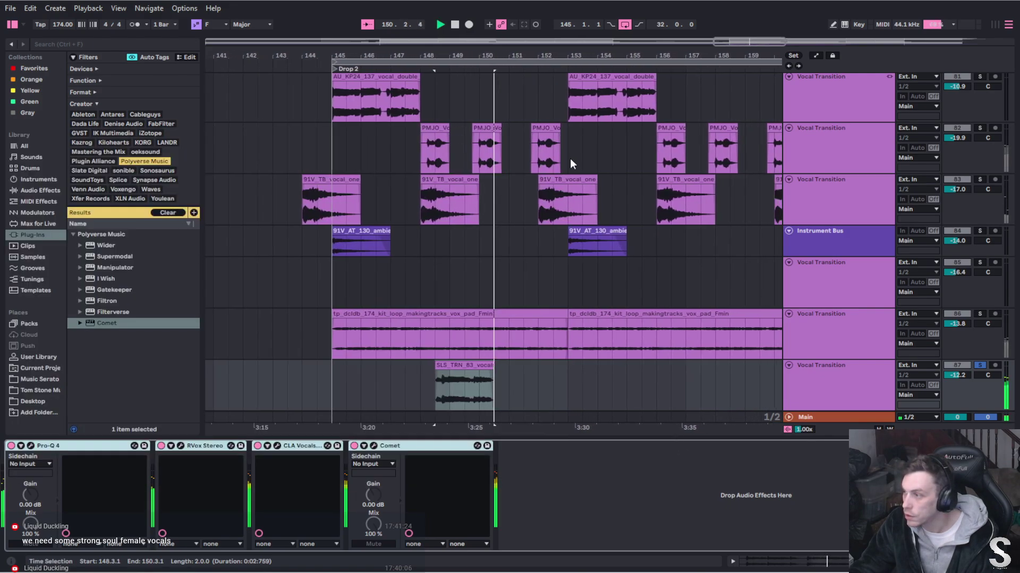
Set track 87's volume to -18.6 dB and unsolo it, mute track 82 and play Drop 2 from bar 145
{"action": "scroll", "coordinate": [964, 393], "scroll_direction": "down", "scroll_amount": 3}
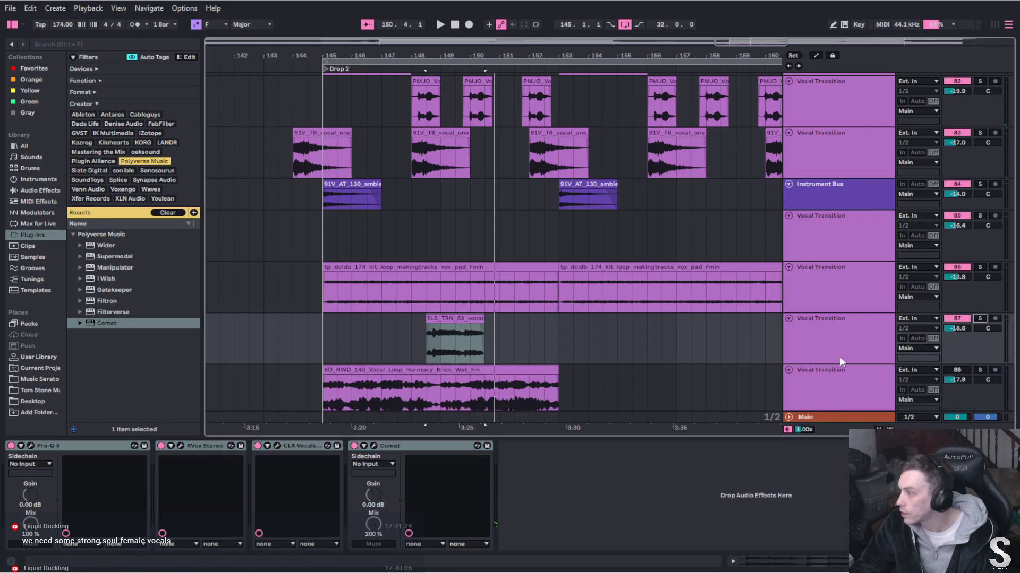
{"action": "scroll", "coordinate": [630, 178], "scroll_direction": "up", "scroll_amount": 2}
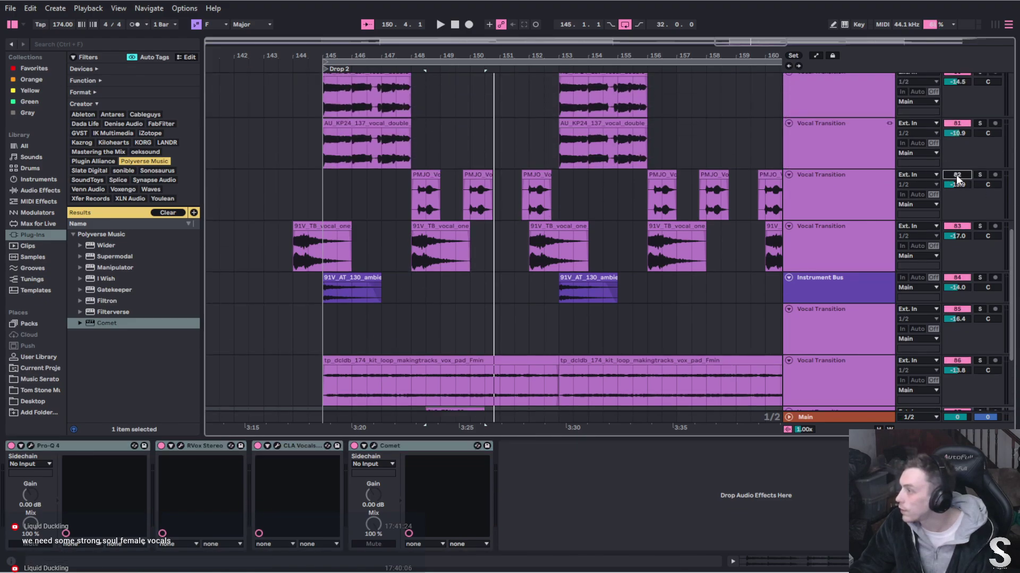
{"action": "left_click", "coordinate": [343, 62]}
{"action": "key", "text": "space"}
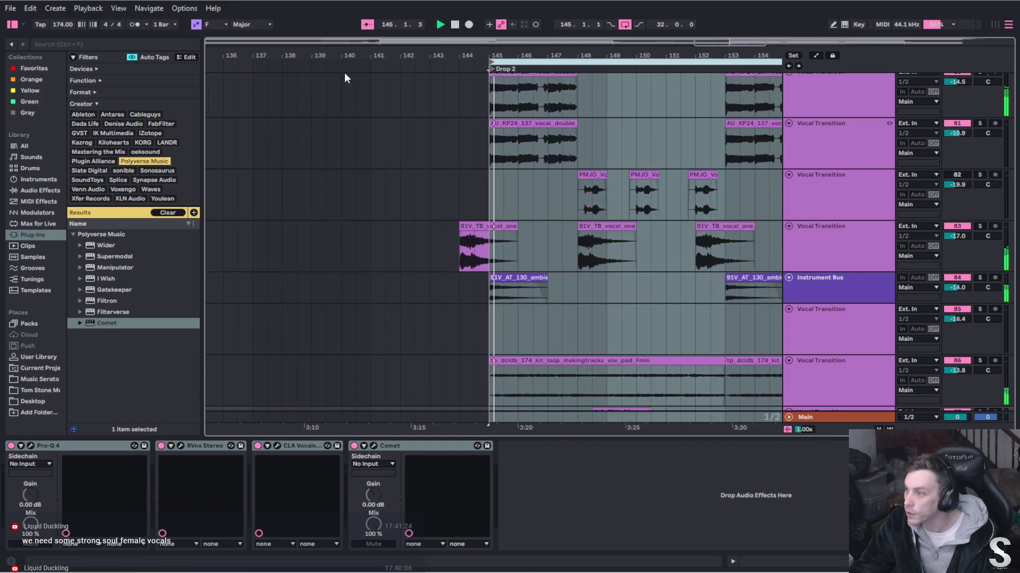
Copy the two-bar soul vocal phrase on track 87 eight bars on, to 156.3
{"action": "scroll", "coordinate": [604, 212], "scroll_direction": "down", "scroll_amount": 3}
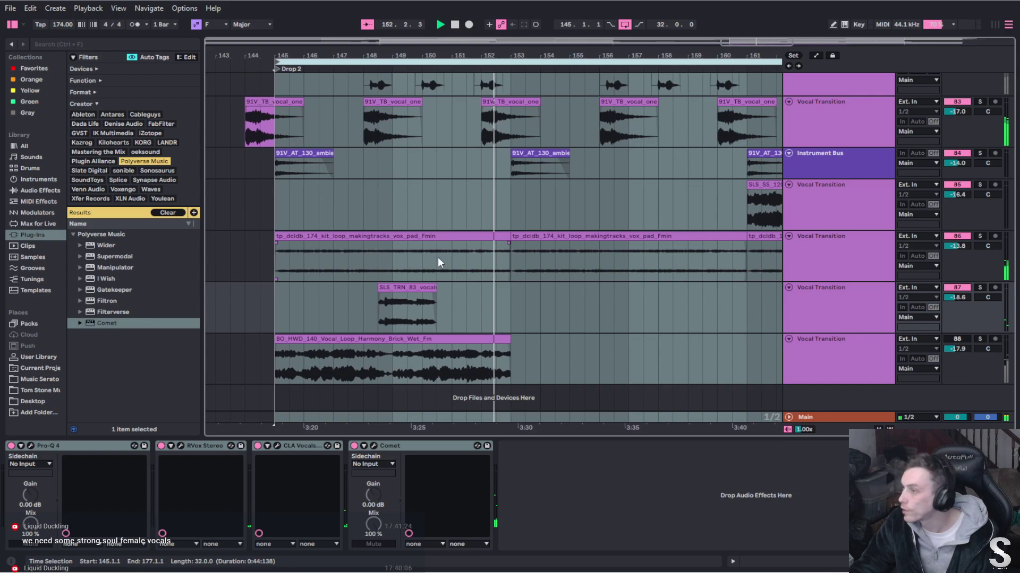
{"action": "left_click", "coordinate": [381, 288]}
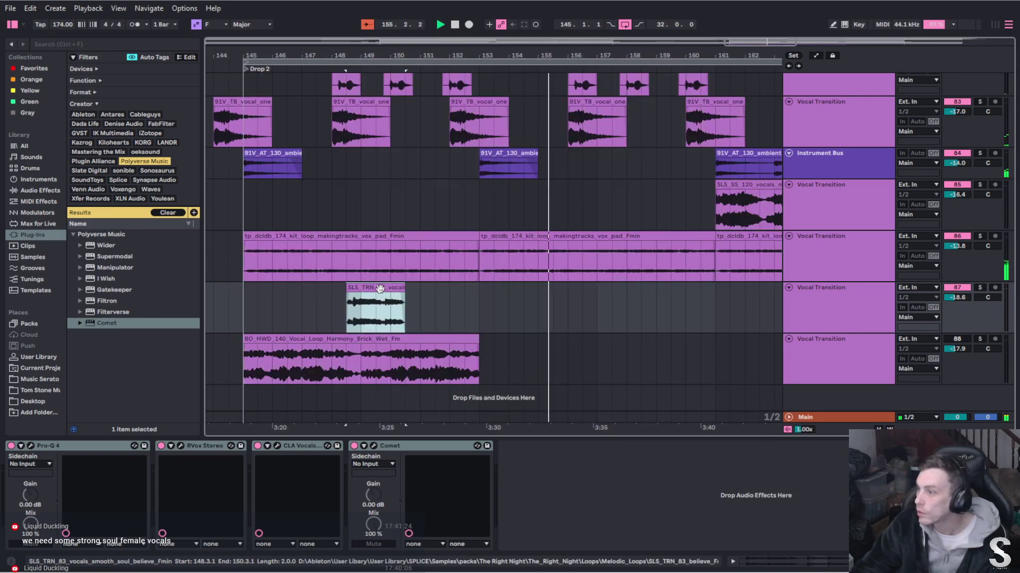
{"action": "left_click_drag", "start_coordinate": [380, 288], "coordinate": [620, 289]}
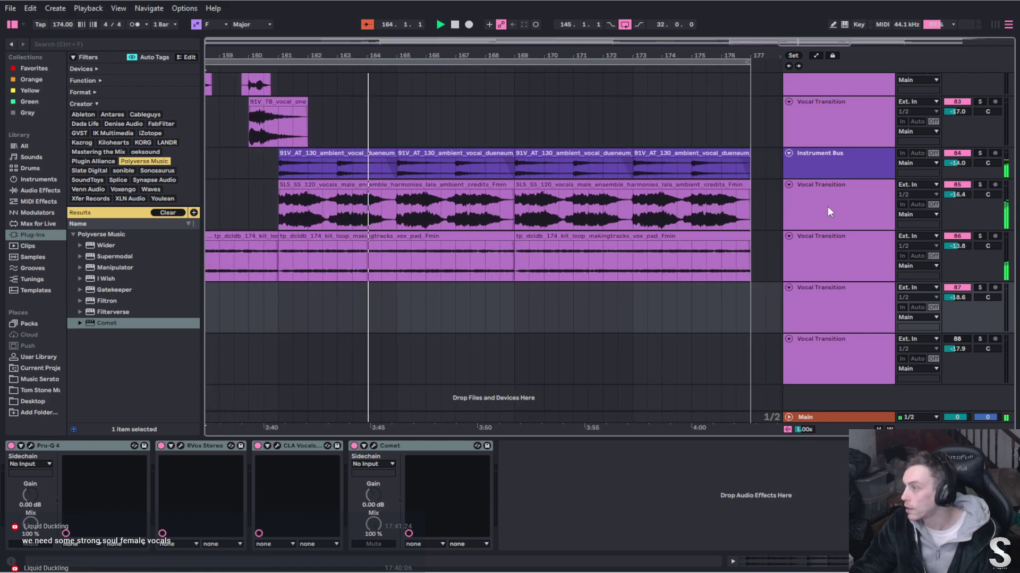
Delete track 85 with the male ensemble harmonies
{"action": "left_click", "coordinate": [826, 201]}
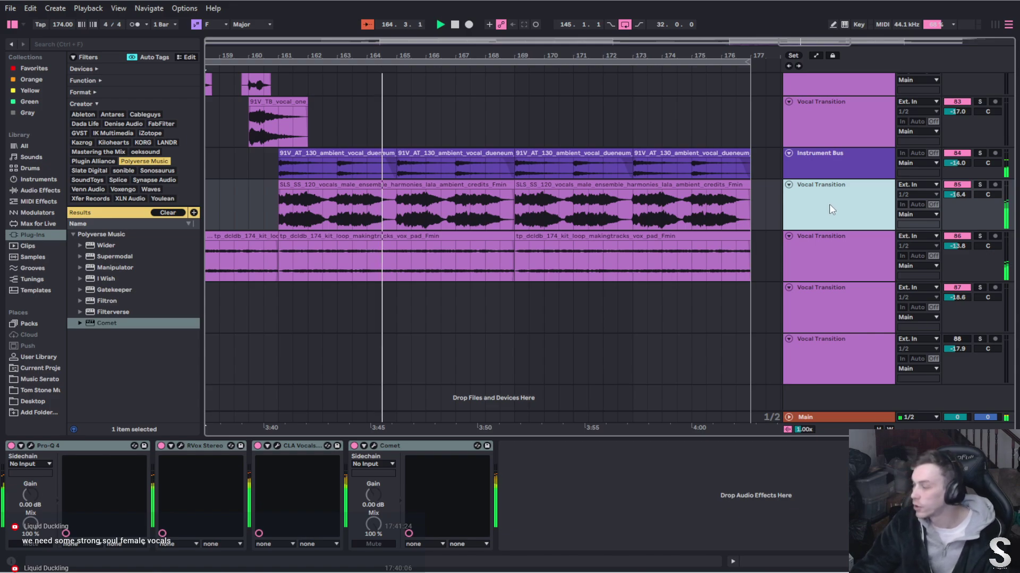
{"action": "key", "text": "Delete"}
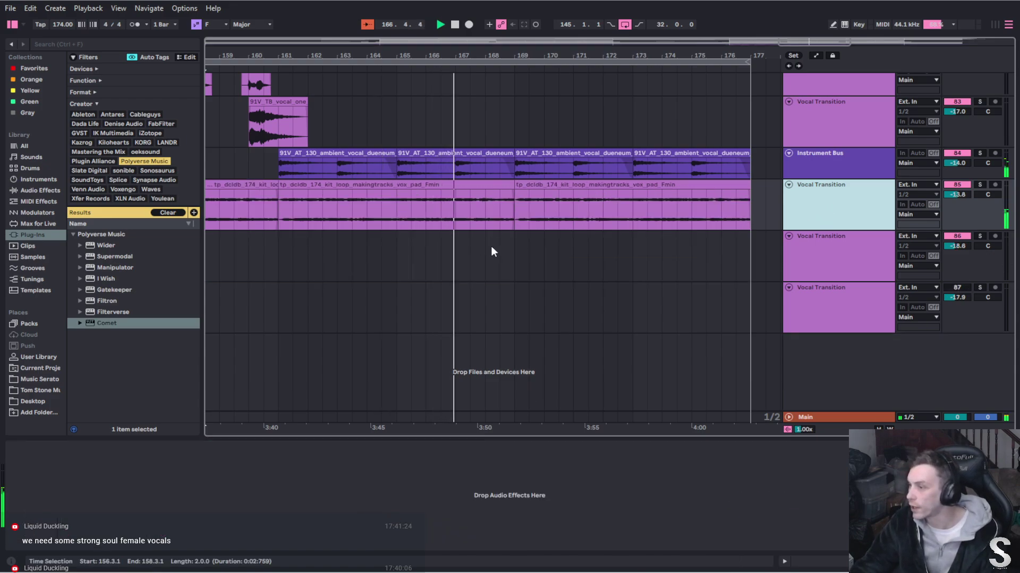
Select bars 145 to 161 on the soul vocal track, covering both phrases
{"action": "scroll", "coordinate": [418, 249], "scroll_direction": "left", "scroll_amount": 3}
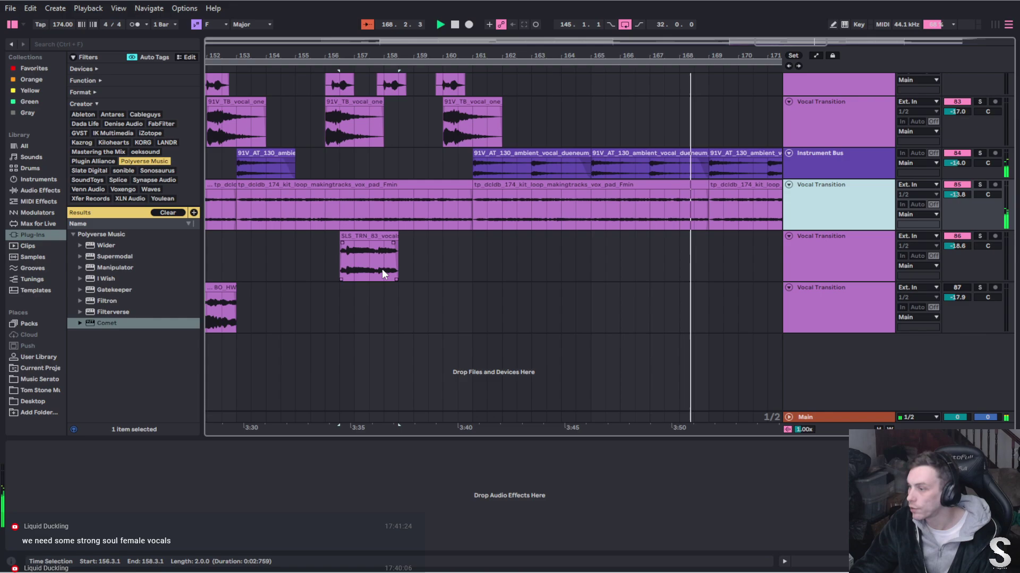
{"action": "scroll", "coordinate": [379, 267], "scroll_direction": "down", "scroll_amount": 5}
{"action": "left_click_drag", "start_coordinate": [415, 254], "coordinate": [322, 257]}
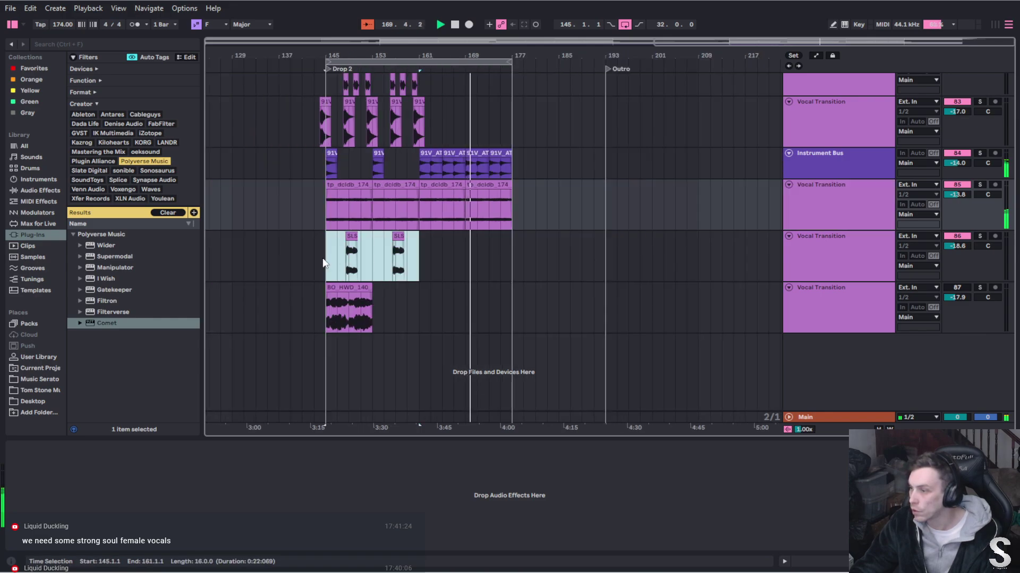
Duplicate bars 145 to 161 of the soul vocal track 86 so they repeat from bar 161
{"action": "key", "text": "ctrl+d"}
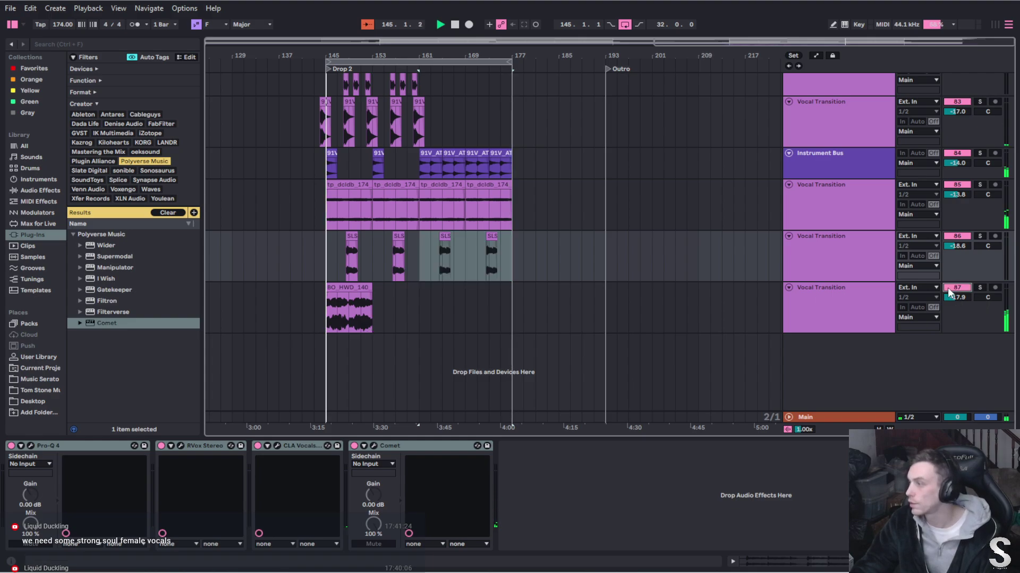
Solo track 87 and set the warp mode of its BO_HWD_140 vocal loop clip to Complex Pro
{"action": "left_click", "coordinate": [980, 287]}
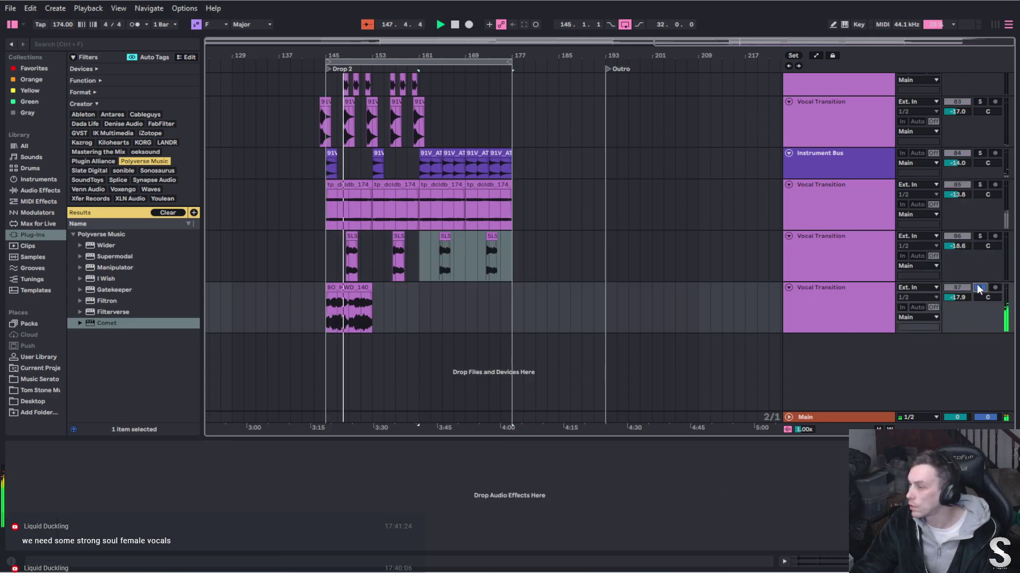
{"action": "double_click", "coordinate": [351, 297]}
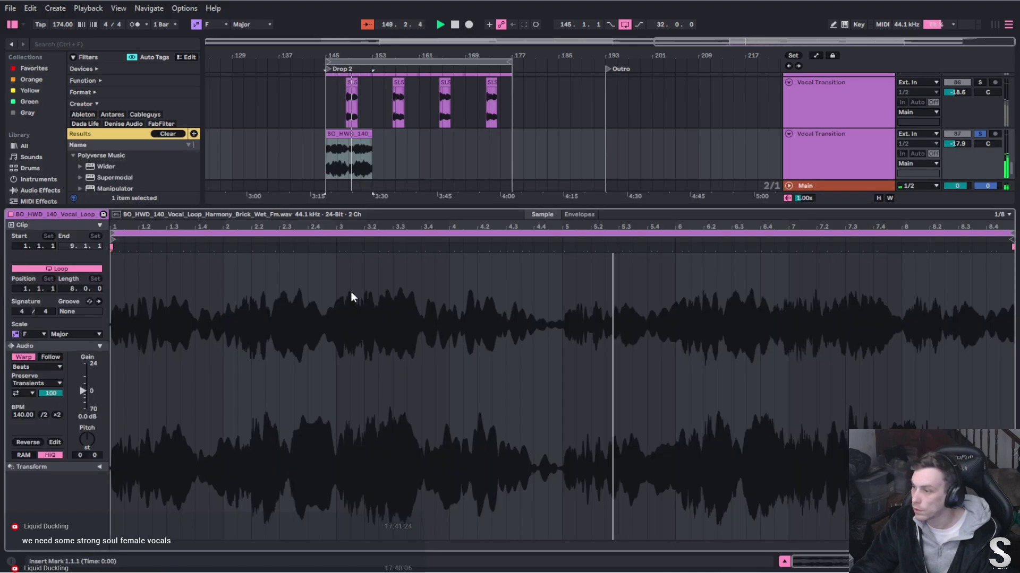
{"action": "left_click", "coordinate": [21, 368]}
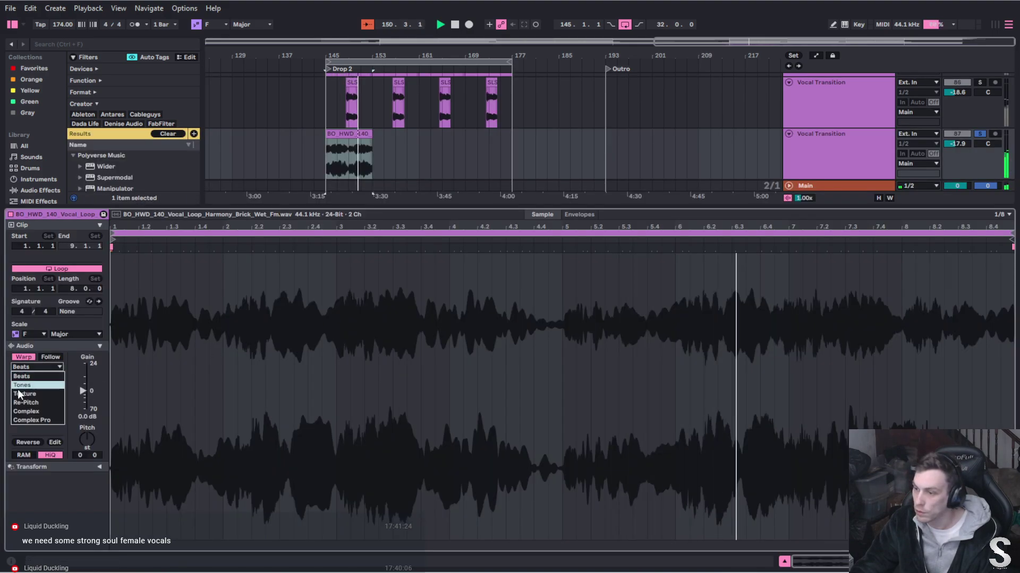
{"action": "left_click", "coordinate": [24, 422]}
{"action": "left_click", "coordinate": [784, 562]}
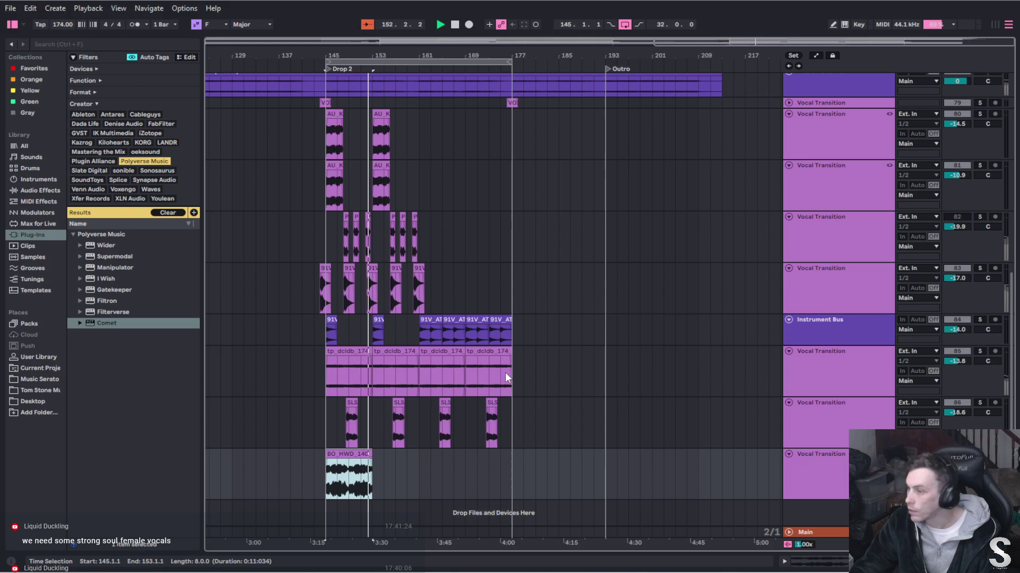
Move the BO_HWD_140 vocal loop clip to bar 161 and duplicate it to fill up to bar 177
{"action": "key", "text": "space"}
{"action": "left_click_drag", "start_coordinate": [369, 455], "coordinate": [449, 458]}
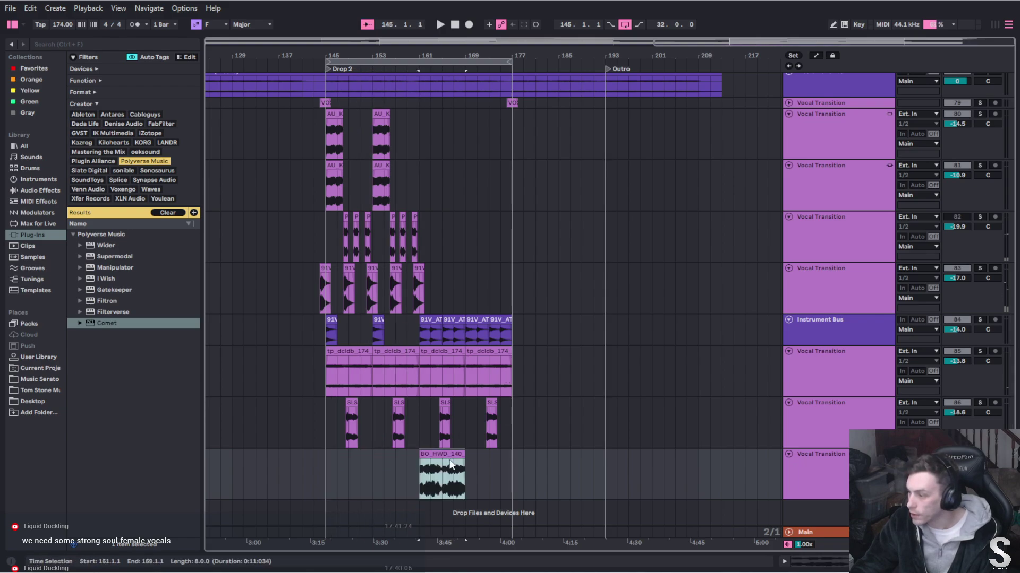
{"action": "key", "text": "ctrl+d"}
{"action": "left_click", "coordinate": [441, 452]}
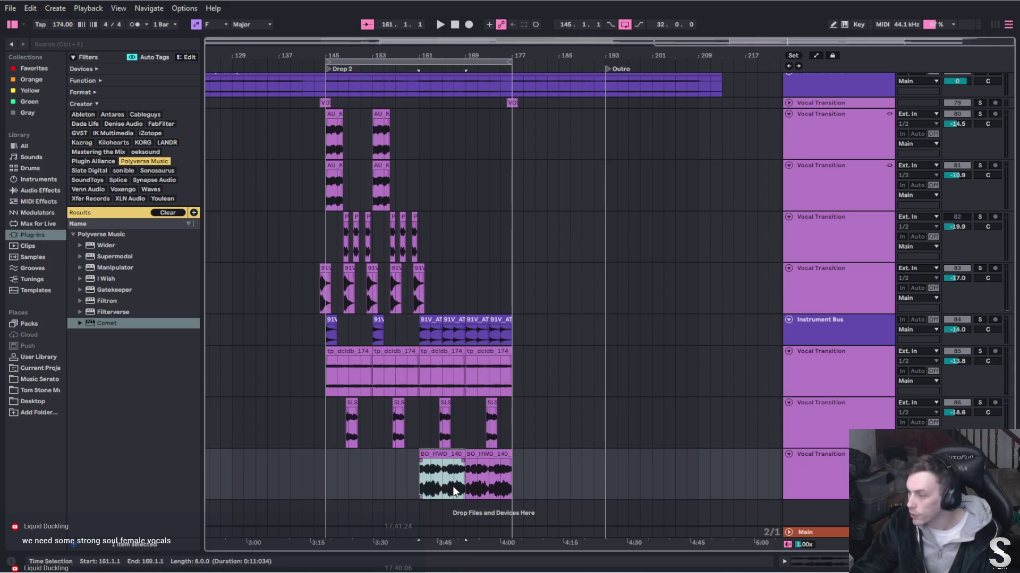
Play back Drop 2 and delete the Vocal Transition track 82 with the short chopped clips
{"action": "key", "text": "space"}
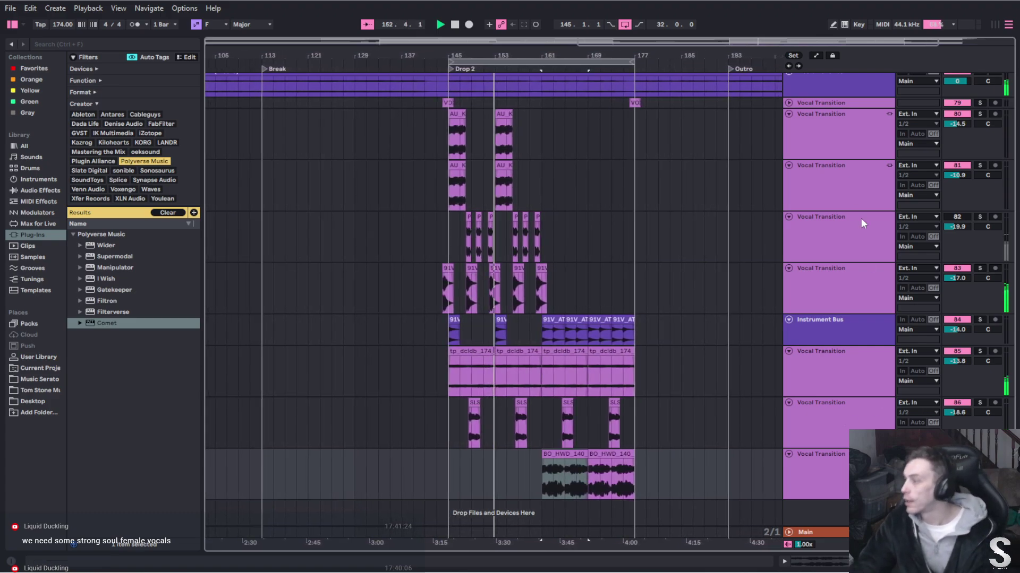
{"action": "left_click", "coordinate": [840, 243]}
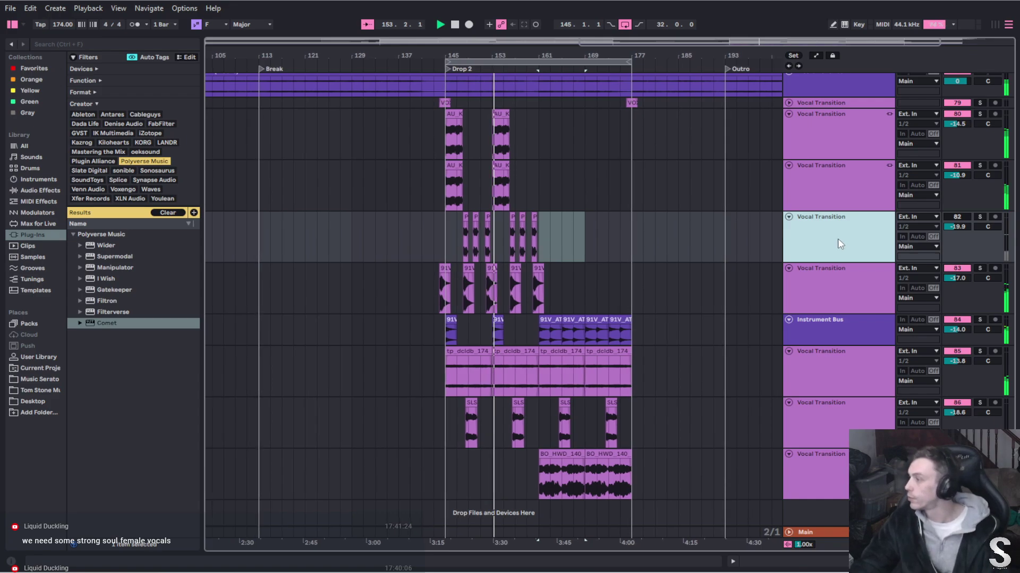
{"action": "key", "text": "Delete"}
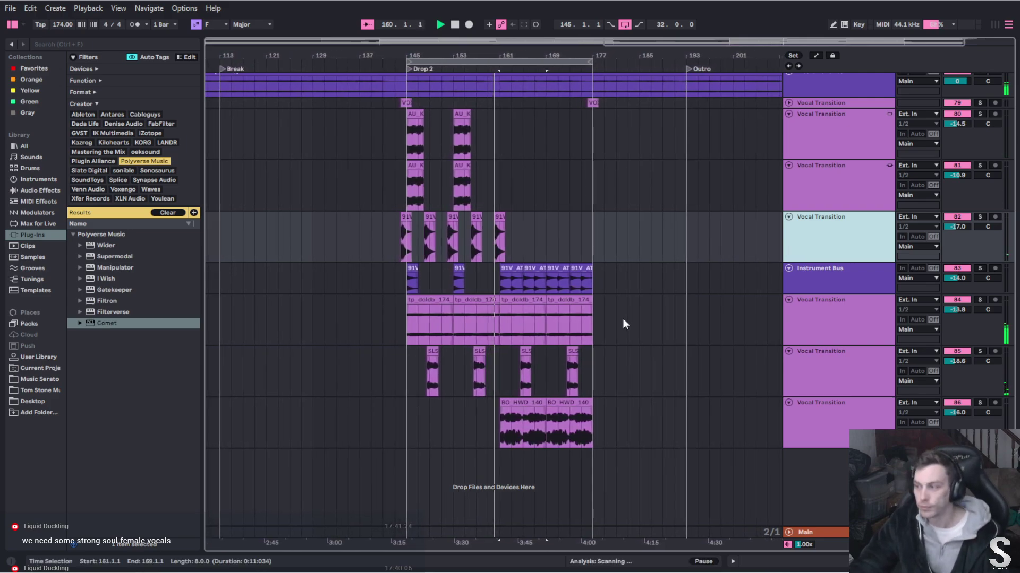
Shorten the second vox pad clip in Drop 2 so that it ends at bar 159
{"action": "left_click", "coordinate": [559, 310]}
{"action": "left_click_drag", "start_coordinate": [492, 301], "coordinate": [483, 301]}
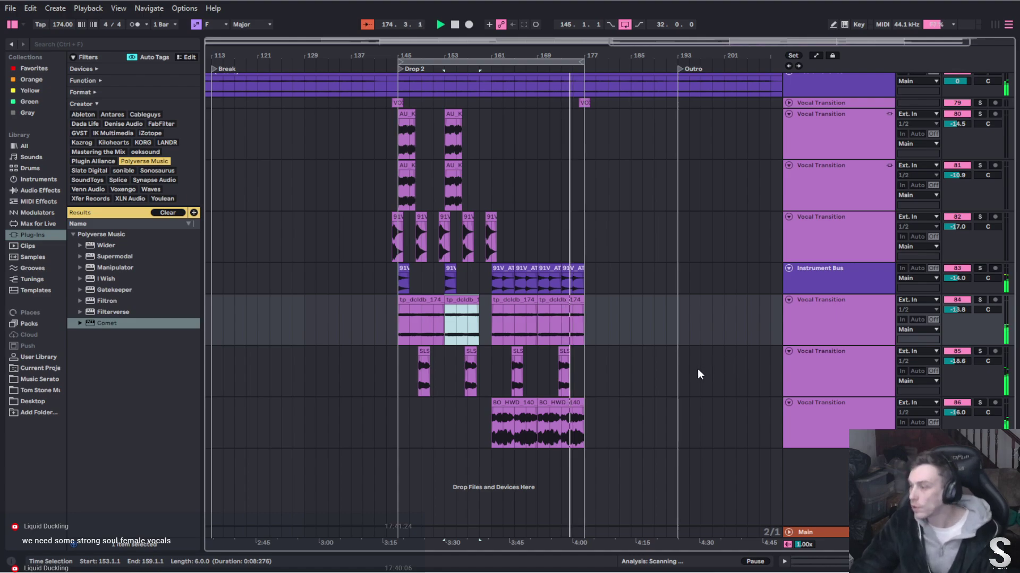
Stop playback and duplicate the Vocal Transition track 85 that holds the SLS soul vocal clips
{"action": "left_click", "coordinate": [822, 373]}
{"action": "key", "text": "space"}
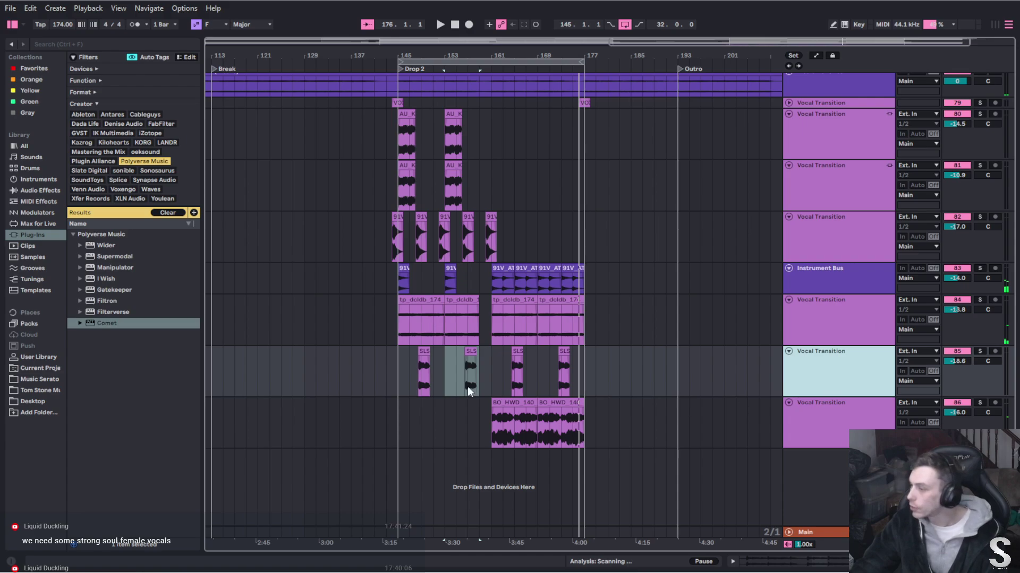
{"action": "key", "text": "ctrl+d"}
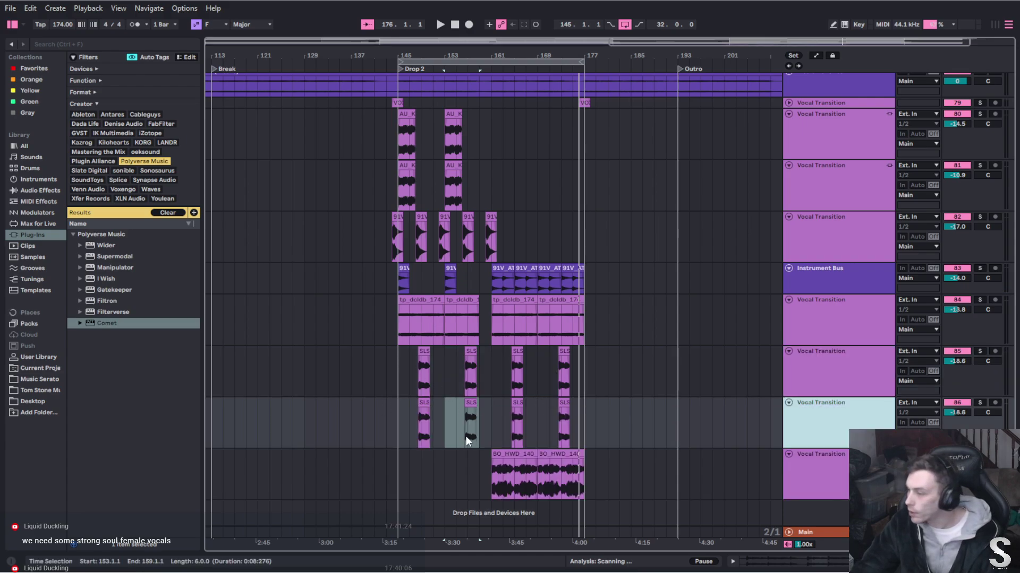
Delete all but the third soul vocal clip from the duplicated track, and remove that third clip from the original track
{"action": "left_click_drag", "start_coordinate": [498, 418], "coordinate": [425, 406]}
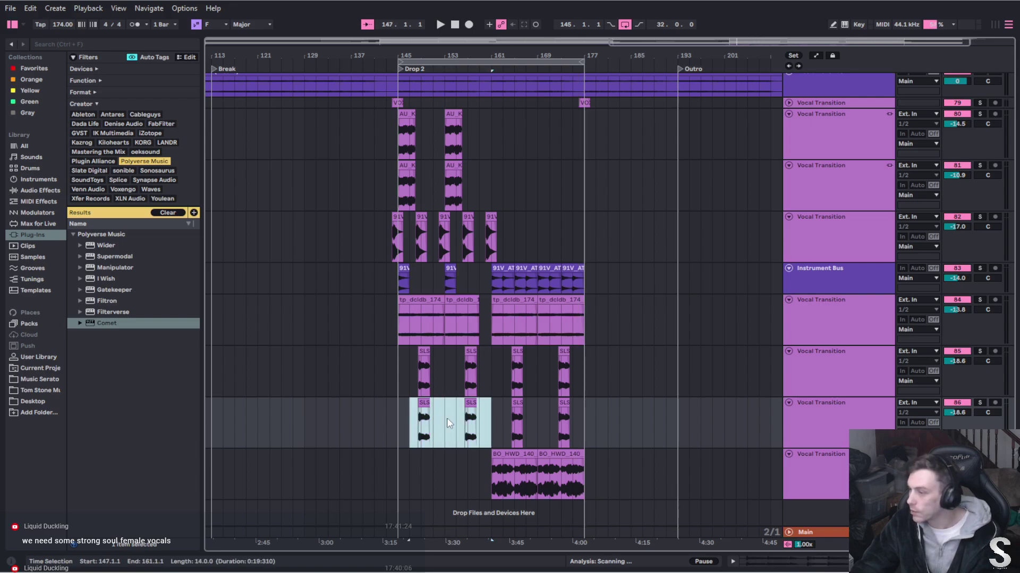
{"action": "left_click_drag", "start_coordinate": [579, 419], "coordinate": [550, 417]}
{"action": "key", "text": "Delete"}
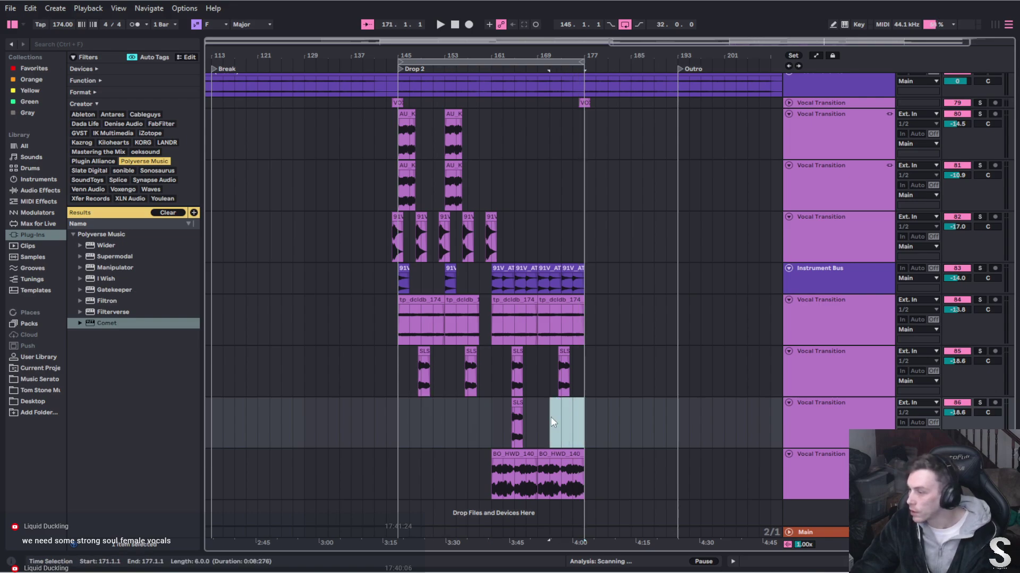
{"action": "left_click", "coordinate": [517, 355]}
{"action": "key", "text": "Delete"}
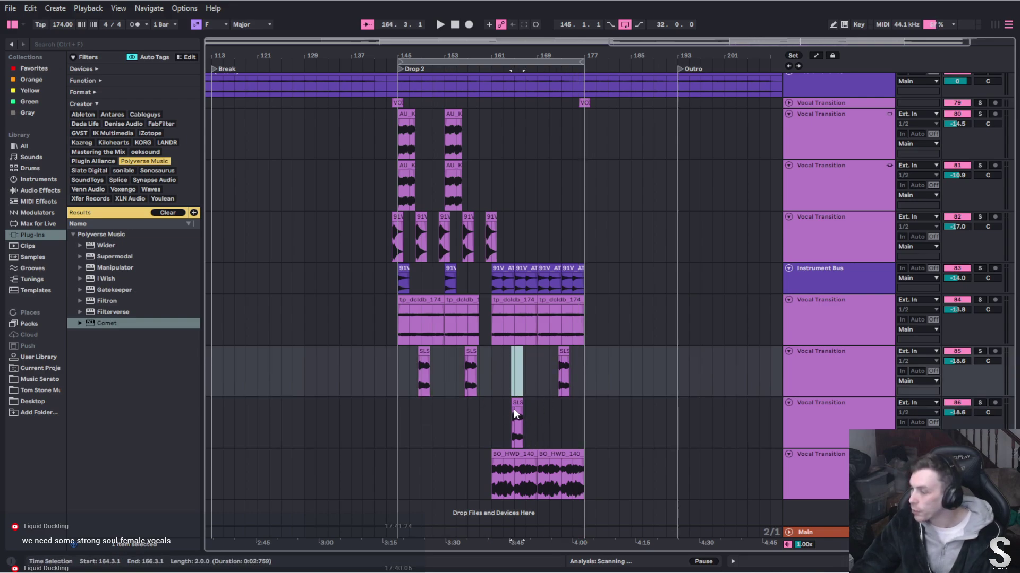
Trim the start of the soul vocal clip on track 86 to 164.3.3 and solo the track to audition it
{"action": "scroll", "coordinate": [511, 419], "scroll_direction": "up", "scroll_amount": 10}
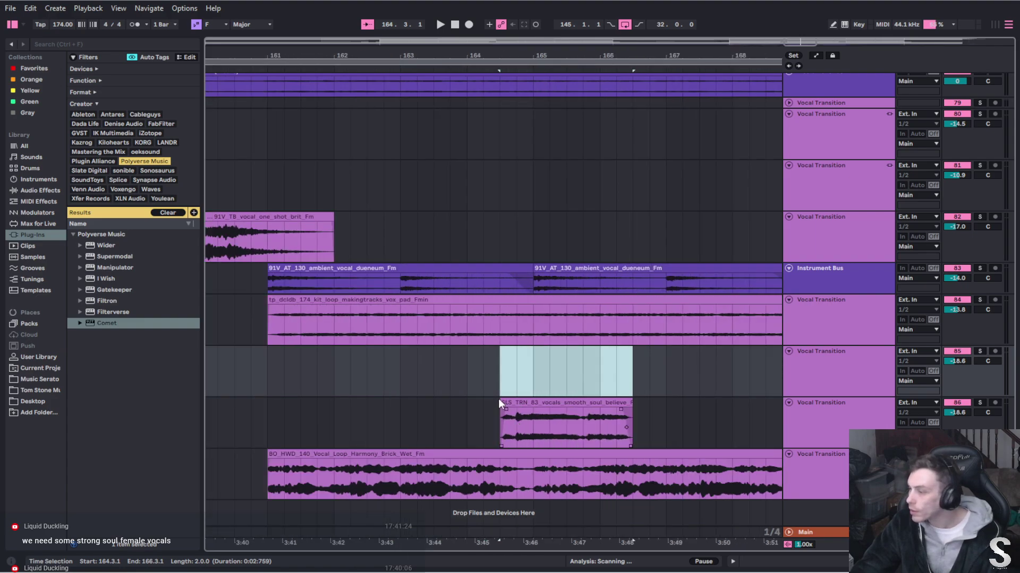
{"action": "mouse_move", "coordinate": [505, 408]}
{"action": "left_mouse_down"}
{"action": "mouse_move", "coordinate": [533, 406]}
{"action": "mouse_move", "coordinate": [498, 403]}
{"action": "mouse_move", "coordinate": [519, 402]}
{"action": "left_mouse_up"}
{"action": "scroll", "coordinate": [498, 402], "scroll_direction": "up", "scroll_amount": 3}
{"action": "scroll", "coordinate": [519, 405], "scroll_direction": "down", "scroll_amount": 3}
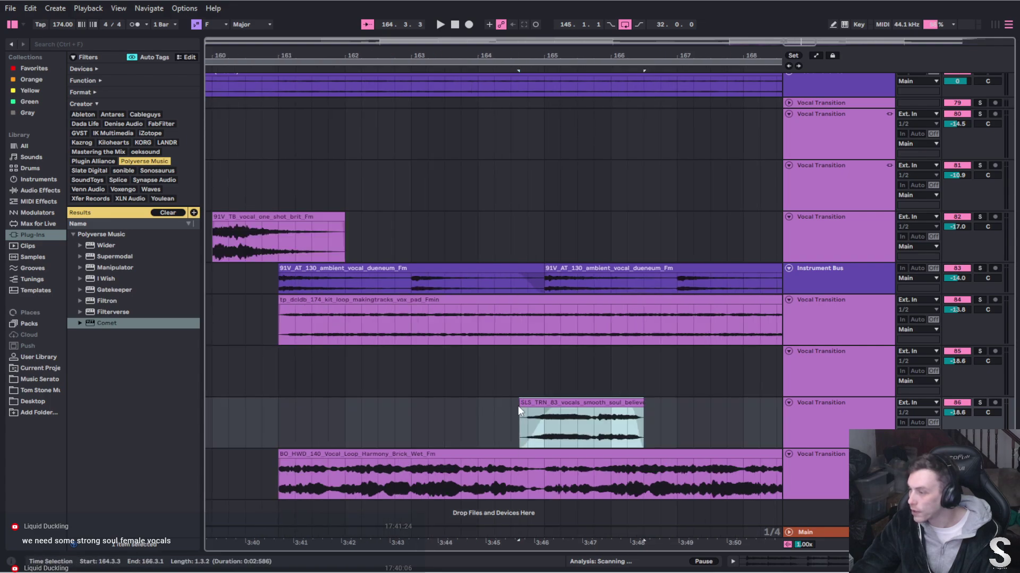
{"action": "left_click", "coordinate": [980, 403]}
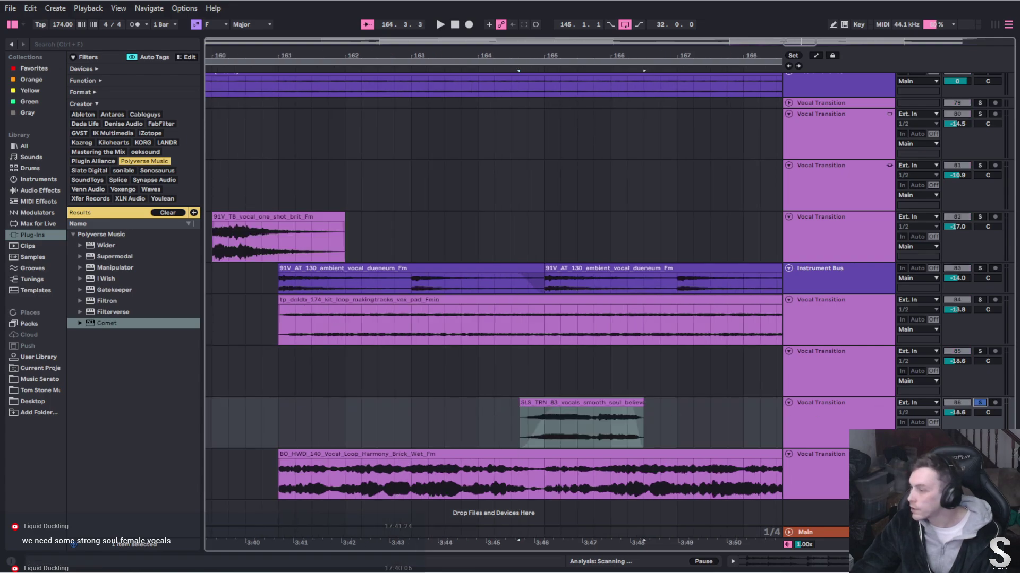
{"action": "key", "text": "space"}
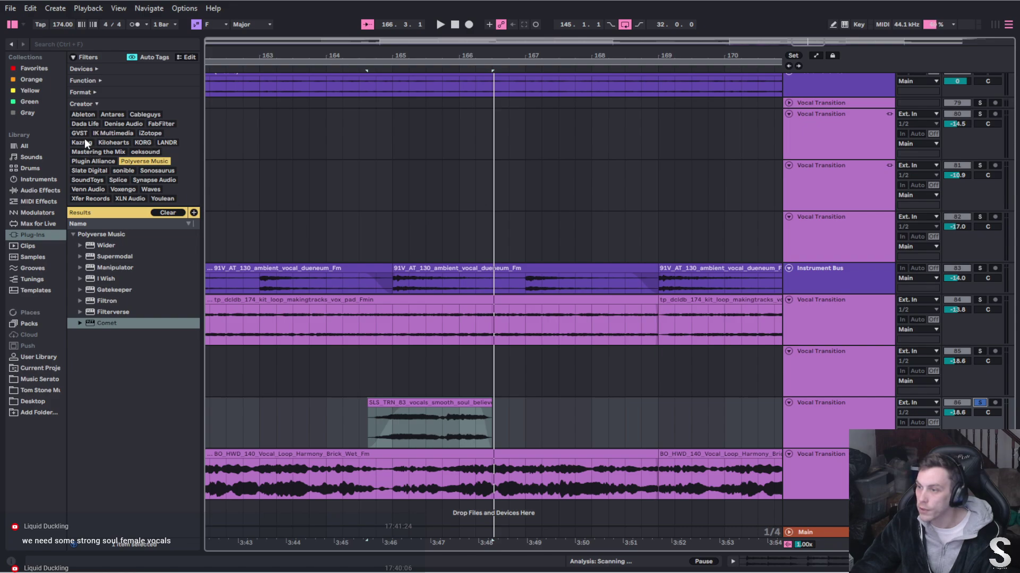
Load the Kilohearts kHs Trance Gate onto the soul vocal track 86 and audition its effect
{"action": "left_click", "coordinate": [111, 142]}
{"action": "left_click", "coordinate": [111, 290]}
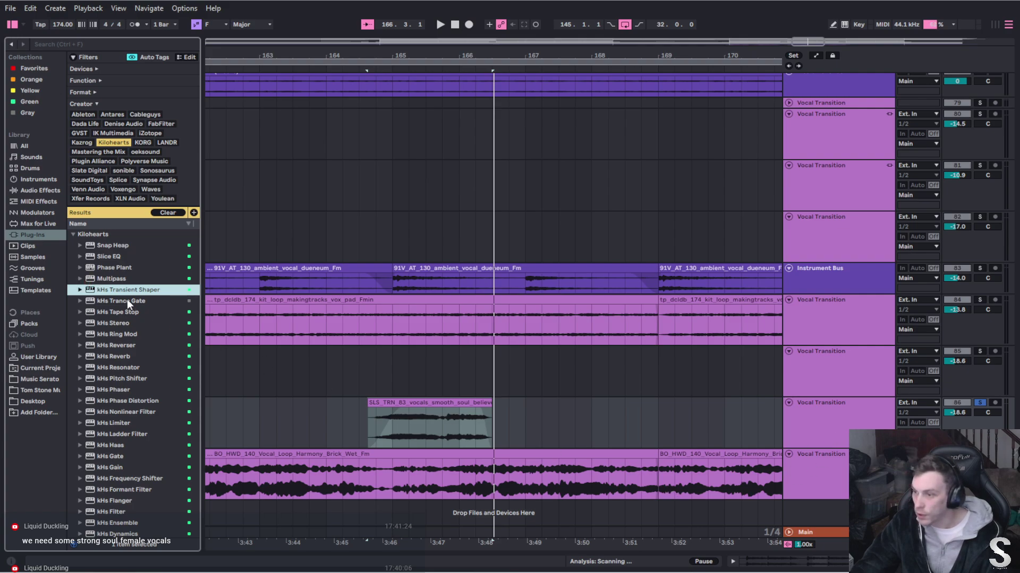
{"action": "left_click", "coordinate": [128, 301]}
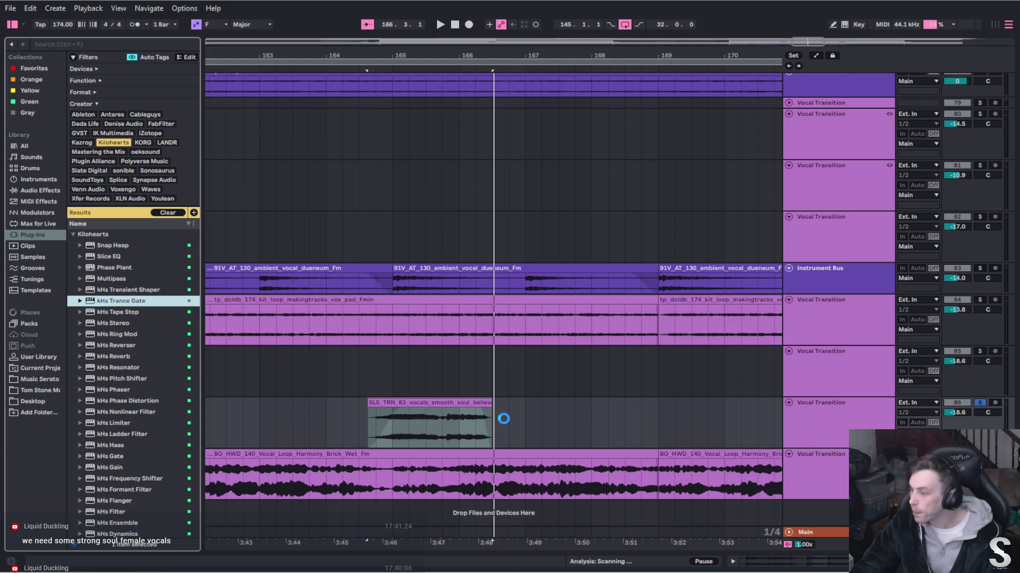
{"action": "left_click_drag", "start_coordinate": [407, 408], "coordinate": [407, 407]}
{"action": "key", "text": "space"}
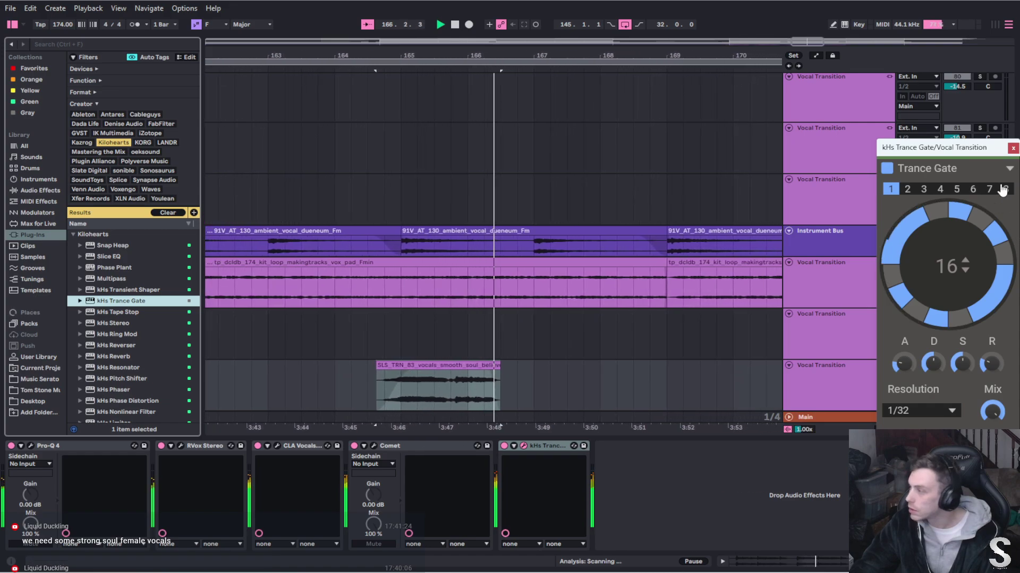
{"action": "left_click", "coordinate": [1012, 150]}
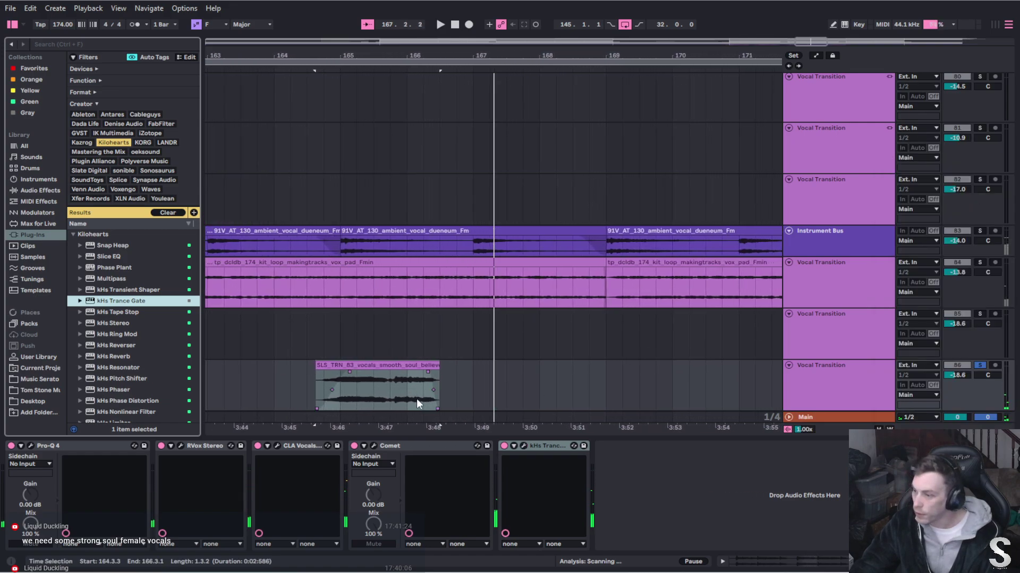
Automate the Trance Gate's Mix on track 86 to drop from 100% to its minimum at 165.4, midway through the clip
{"action": "left_click", "coordinate": [522, 446]}
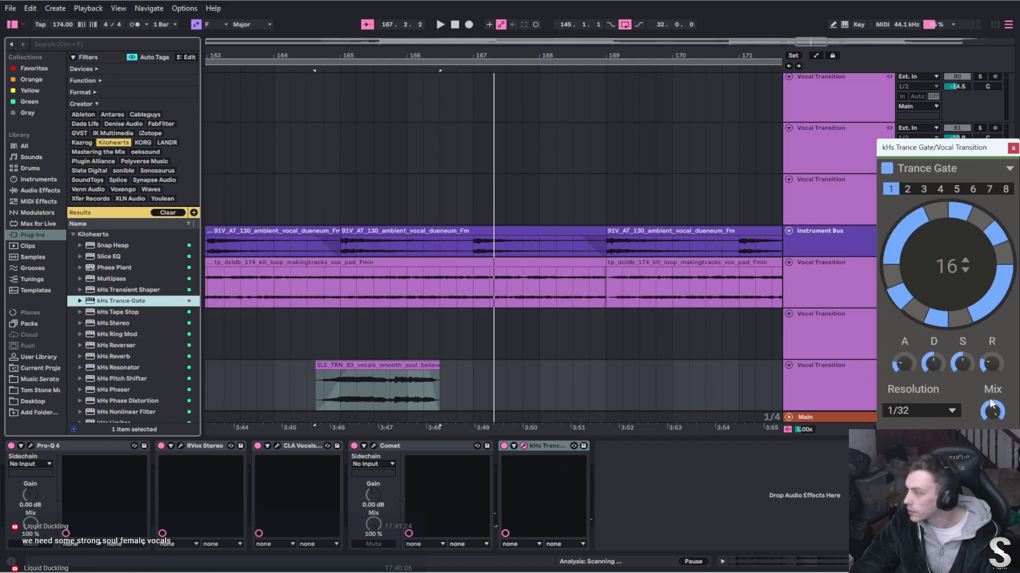
{"action": "key", "text": "a"}
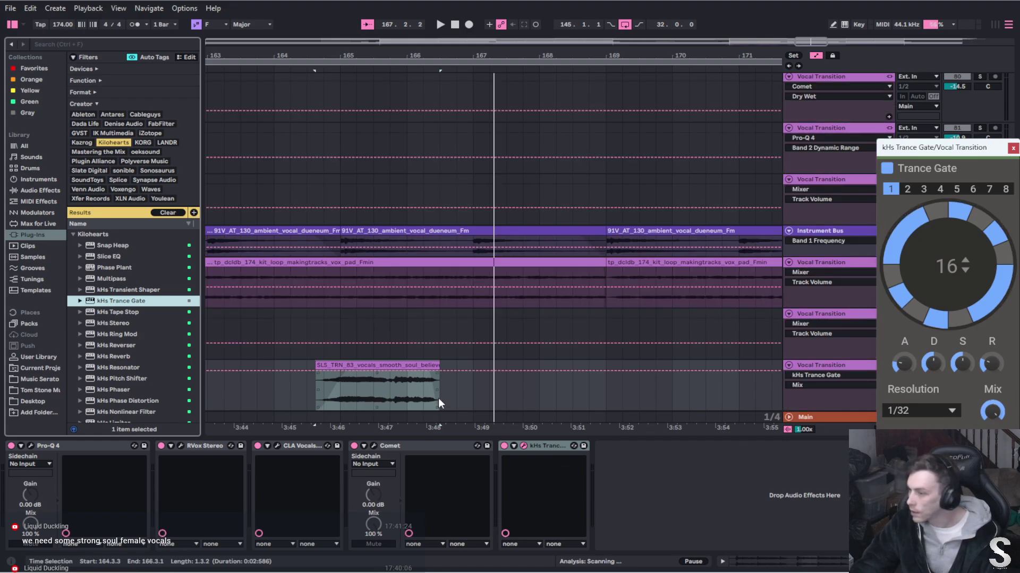
{"action": "left_click", "coordinate": [319, 370]}
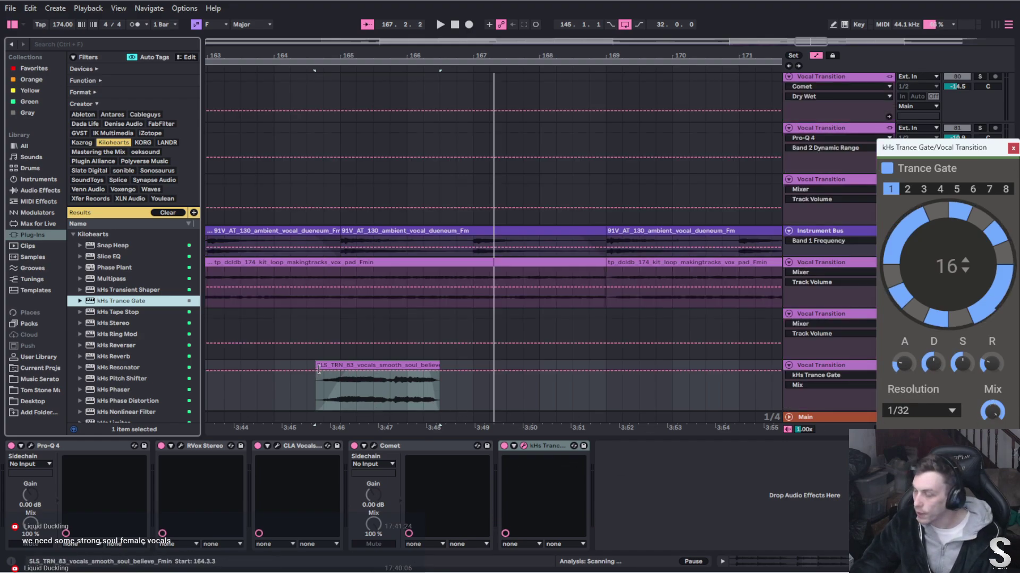
{"action": "left_click", "coordinate": [392, 372]}
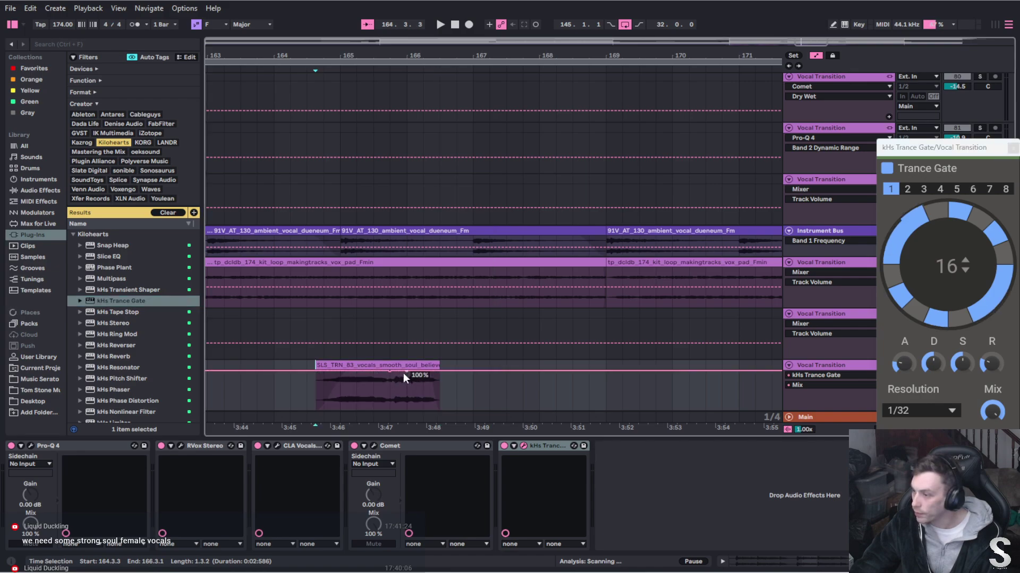
{"action": "left_click_drag", "start_coordinate": [403, 373], "coordinate": [403, 409]}
{"action": "scroll", "coordinate": [386, 403], "scroll_direction": "up", "scroll_amount": 5, "text": "ctrl"}
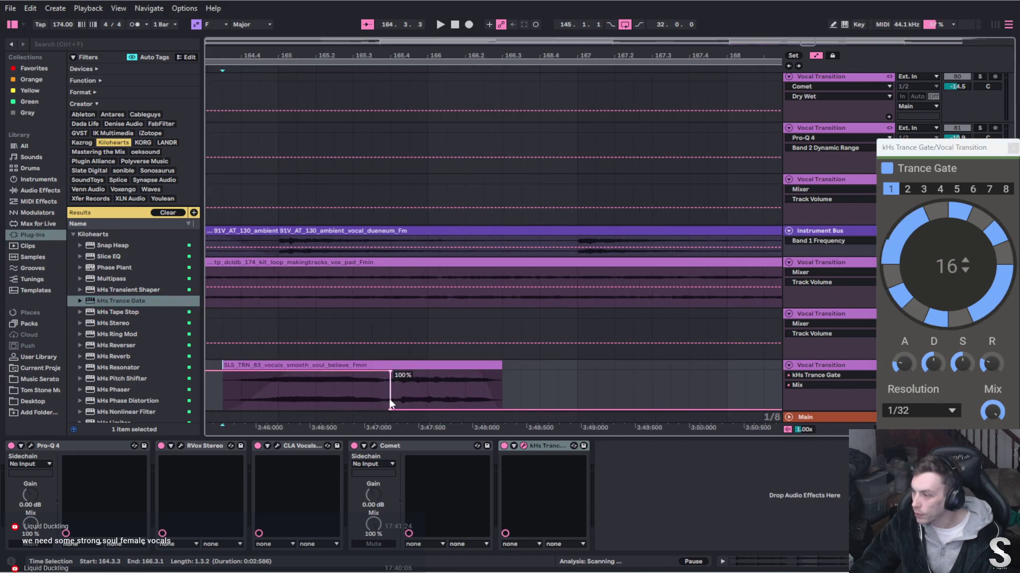
{"action": "scroll", "coordinate": [374, 381], "scroll_direction": "down", "scroll_amount": 5, "text": "ctrl"}
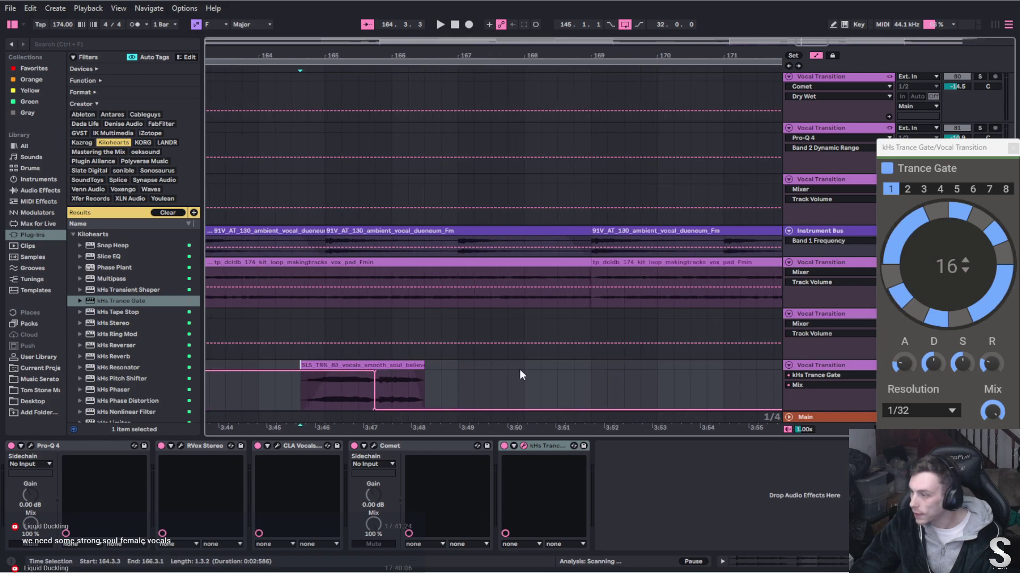
Bypass and re-enable the Trance Gate while auditioning the vocal, and try a Device On automation point mid-clip
{"action": "left_click", "coordinate": [503, 446]}
{"action": "key", "text": "space"}
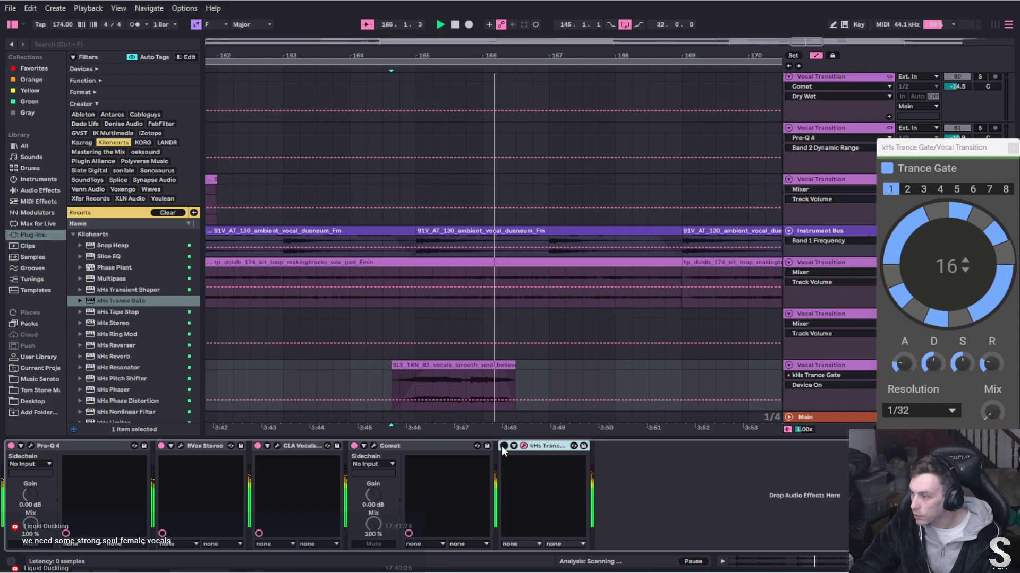
{"action": "left_click", "coordinate": [501, 446]}
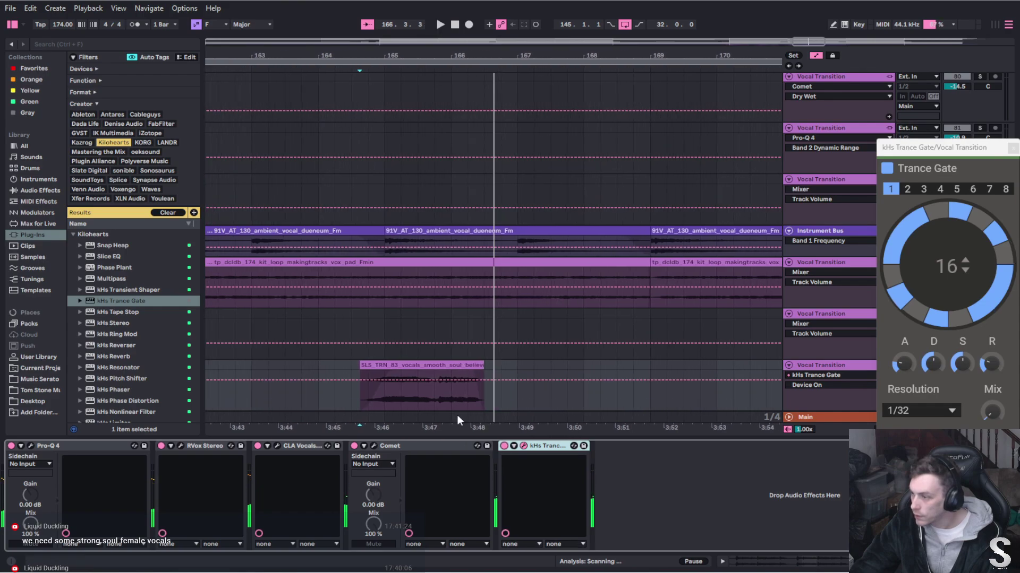
{"action": "left_click", "coordinate": [434, 380]}
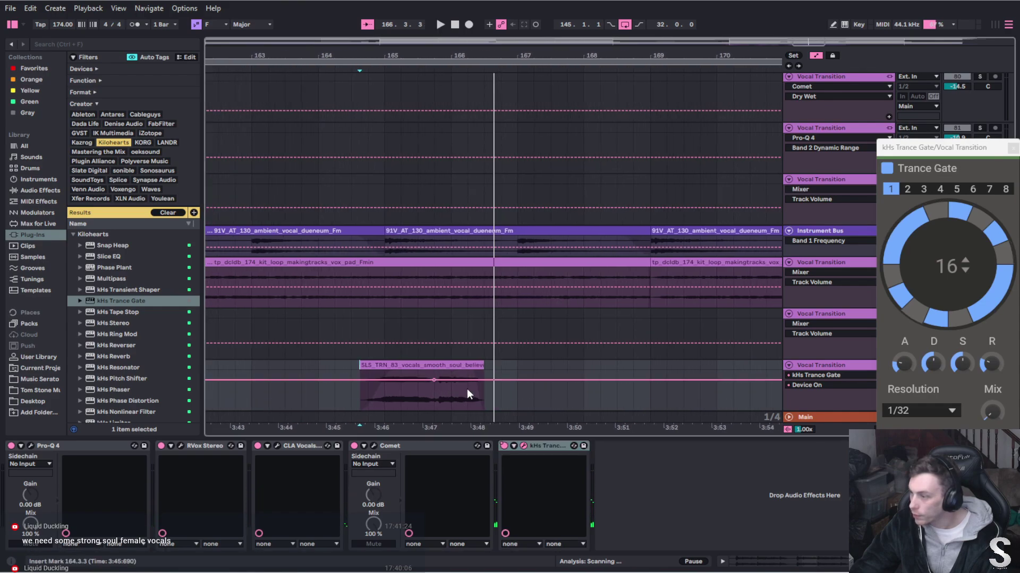
{"action": "left_click", "coordinate": [434, 381]}
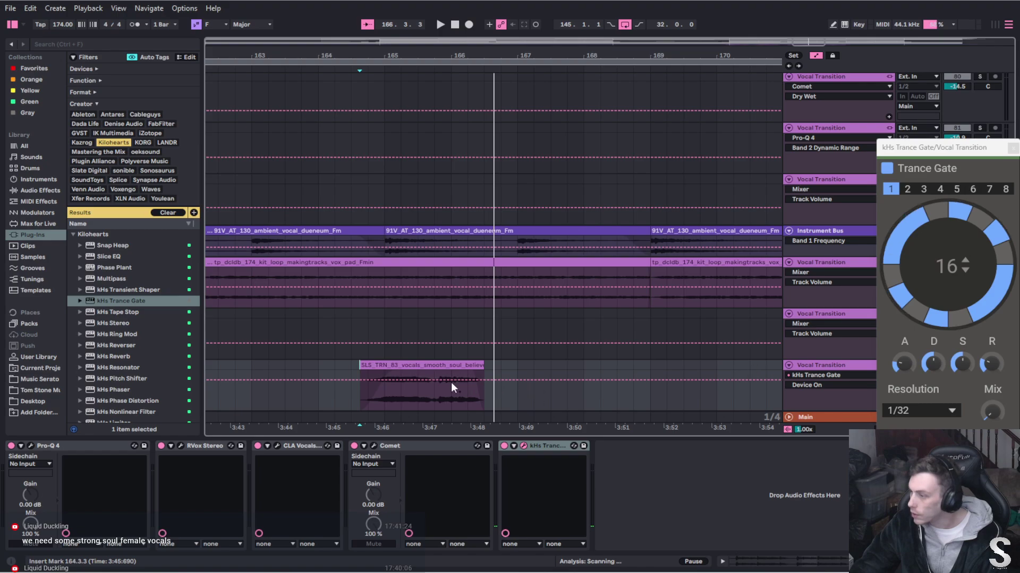
Re-enable the Trance Gate Mix automation on track 86, turn its mid-clip drop from 100% to 0% into a short slope, and audition it
{"action": "left_click", "coordinate": [990, 414]}
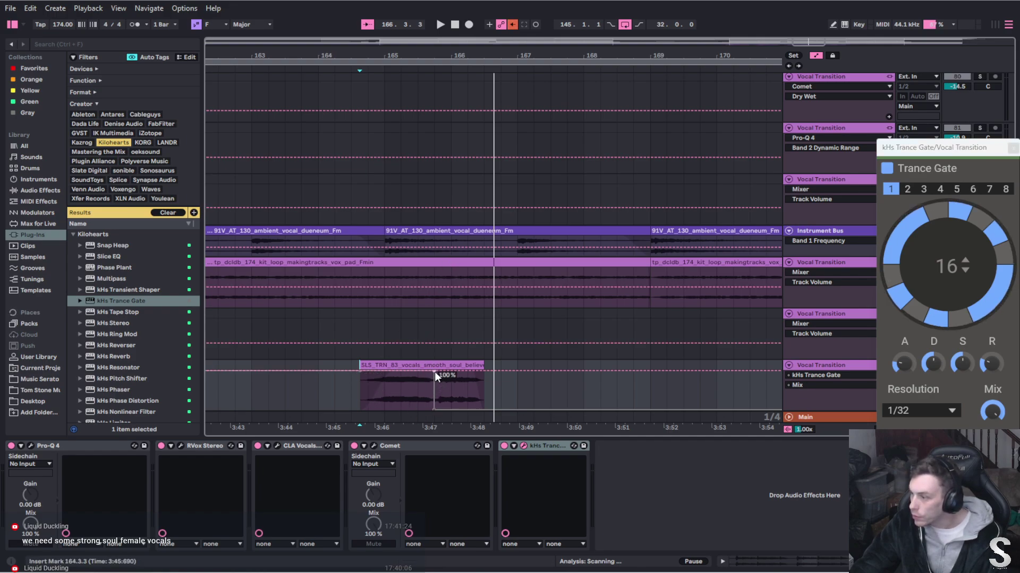
{"action": "left_click", "coordinate": [510, 23]}
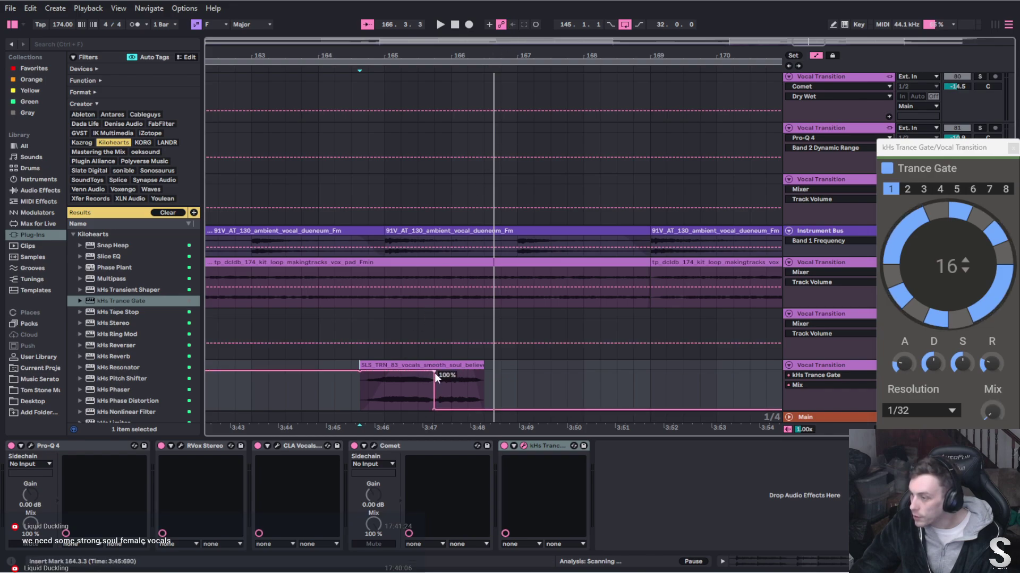
{"action": "scroll", "coordinate": [434, 393], "scroll_direction": "up", "scroll_amount": 5}
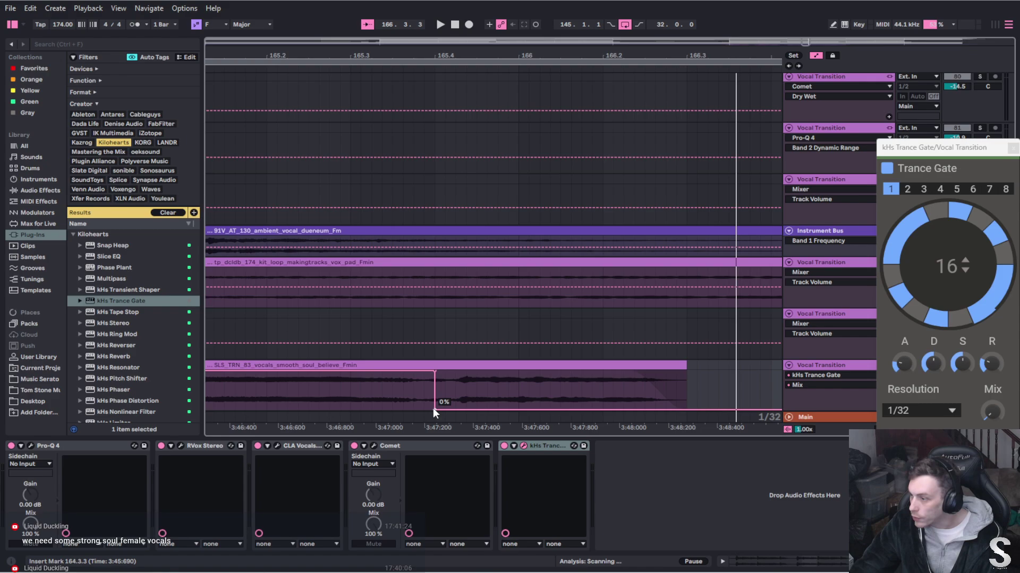
{"action": "left_click_drag", "start_coordinate": [435, 409], "coordinate": [454, 409]}
{"action": "left_click_drag", "start_coordinate": [434, 370], "coordinate": [414, 370]}
{"action": "scroll", "coordinate": [438, 388], "scroll_direction": "down", "scroll_amount": 5}
{"action": "left_click", "coordinate": [410, 370]}
{"action": "key", "text": "space"}
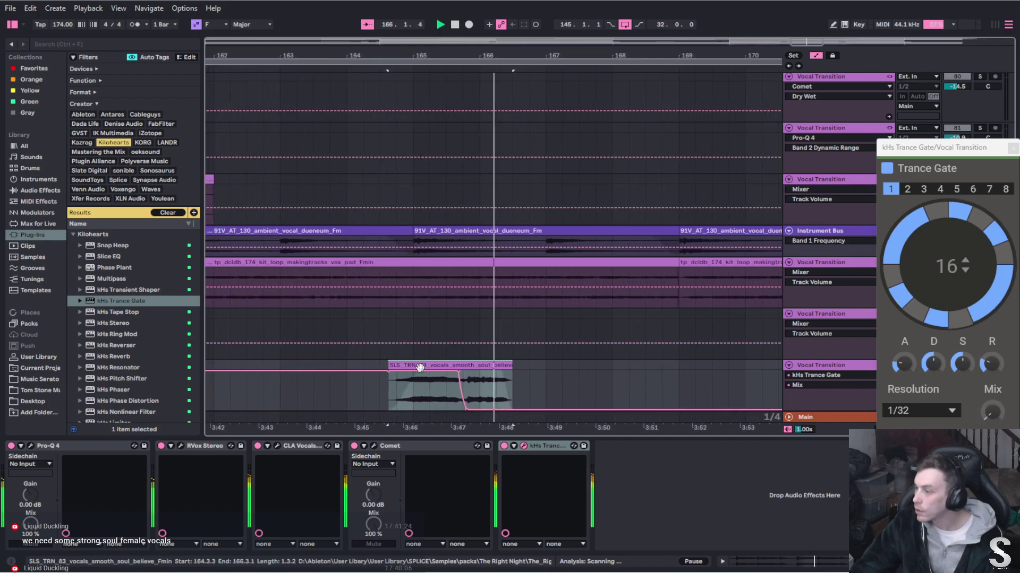
{"action": "key", "text": "space"}
Move the 100% point of track 86's Trance Gate Mix automation to just after 165.3 for a longer fade, and audition it
{"action": "scroll", "coordinate": [406, 392], "scroll_direction": "up", "scroll_amount": 3}
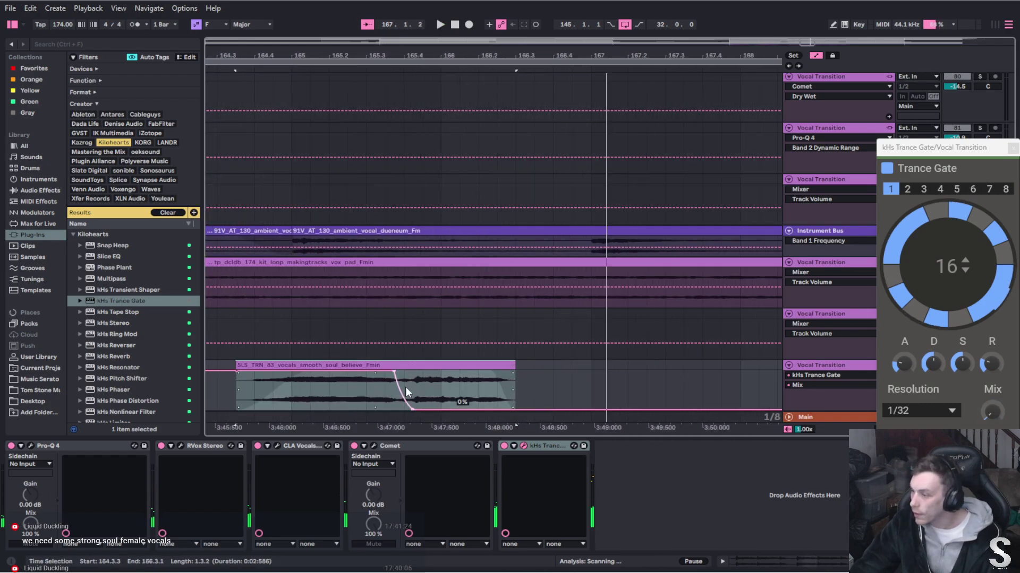
{"action": "scroll", "coordinate": [405, 387], "scroll_direction": "up", "scroll_amount": 3}
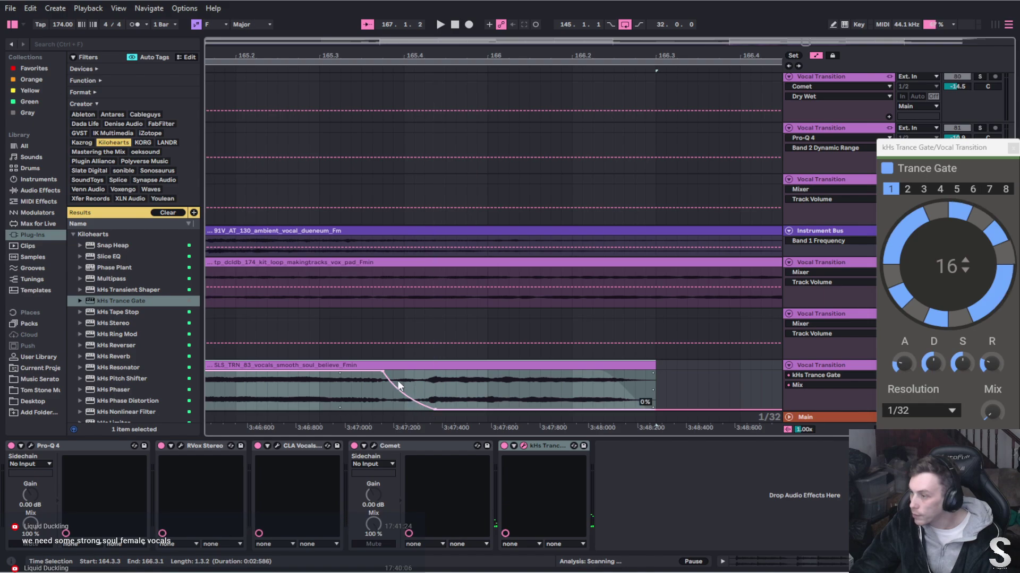
{"action": "left_click_drag", "start_coordinate": [383, 373], "coordinate": [340, 372]}
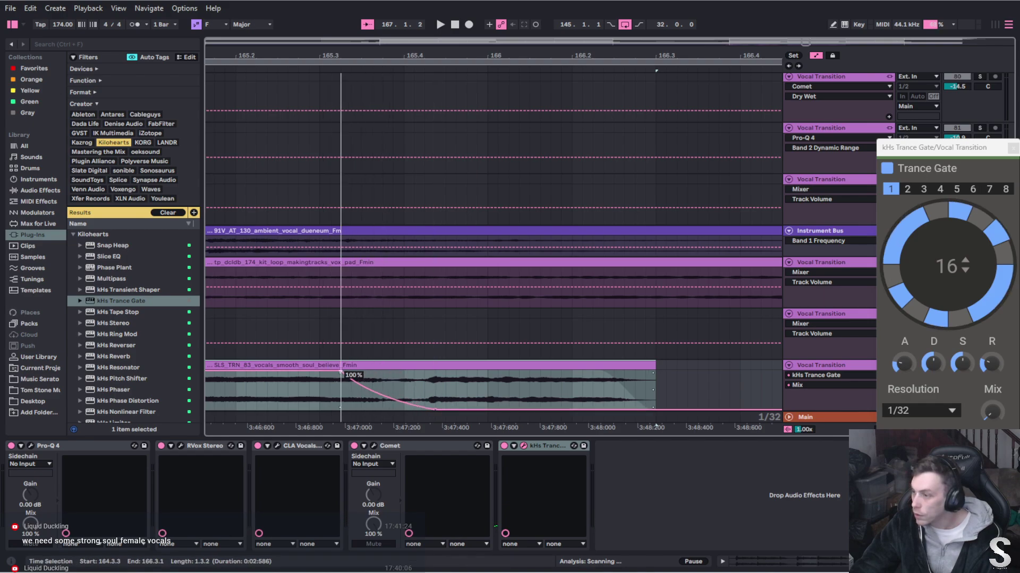
{"action": "scroll", "coordinate": [333, 370], "scroll_direction": "down", "scroll_amount": 2}
{"action": "scroll", "coordinate": [332, 371], "scroll_direction": "down", "scroll_amount": 2}
{"action": "scroll", "coordinate": [336, 342], "scroll_direction": "down", "scroll_amount": 4}
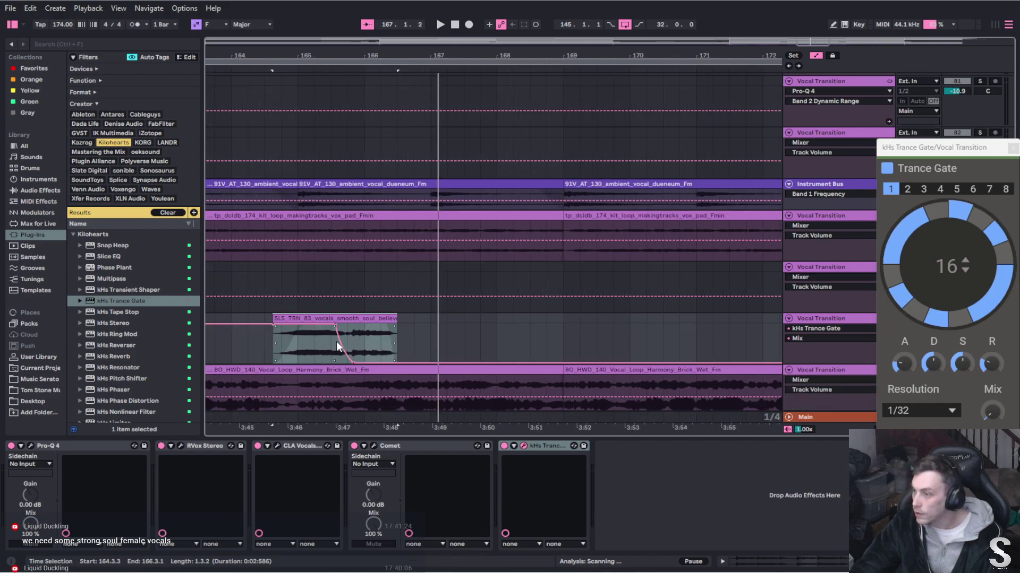
{"action": "key", "text": "space"}
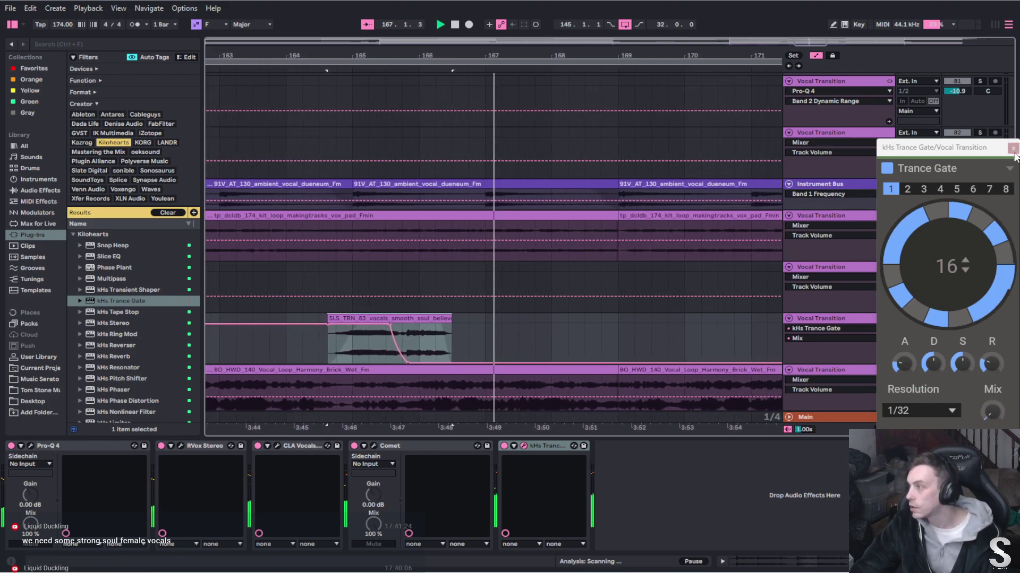
Set Comet's Dry/Wet on track 86 to 71.6 Wet and audition the soul vocal
{"action": "key", "text": "ctrl+alt+p"}
{"action": "left_click", "coordinate": [373, 445]}
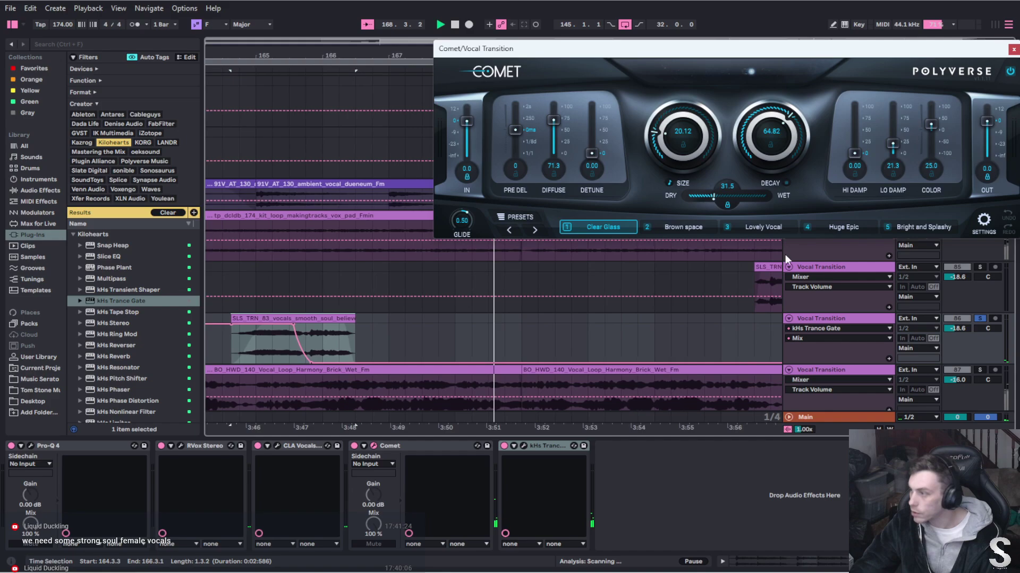
{"action": "left_click", "coordinate": [739, 193]}
{"action": "left_click_drag", "start_coordinate": [738, 193], "coordinate": [752, 193]}
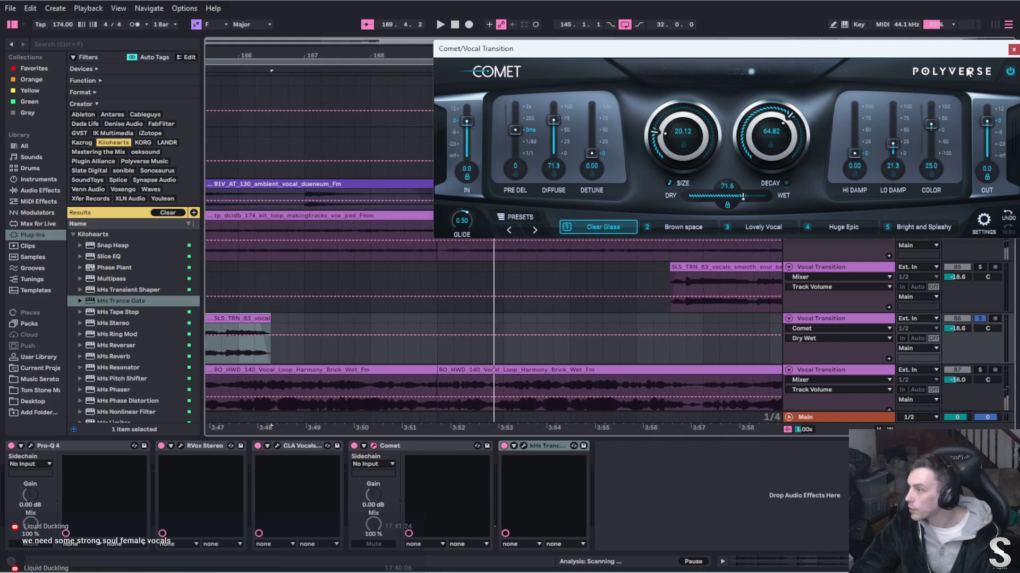
{"action": "left_click", "coordinate": [1012, 50]}
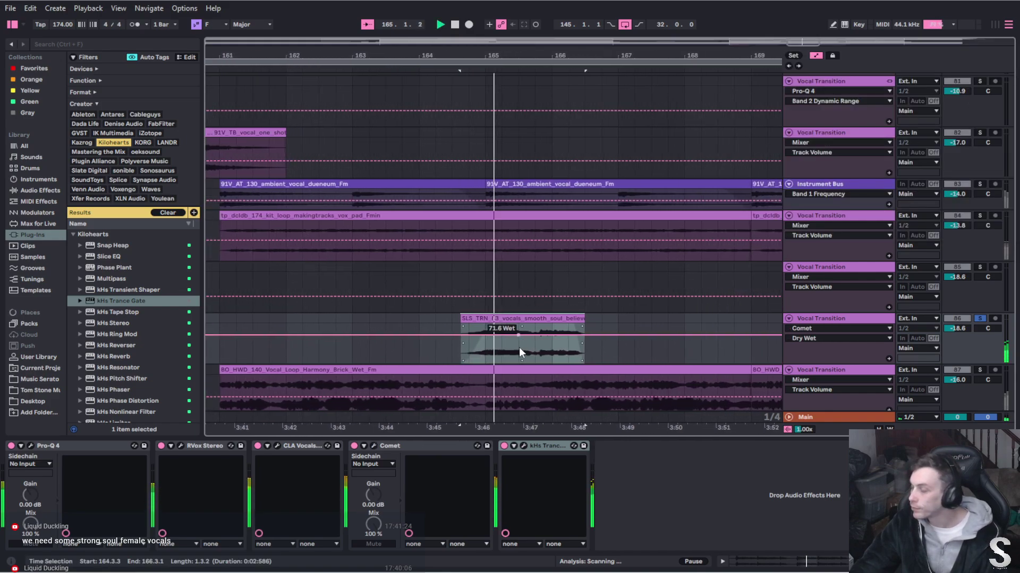
{"action": "left_click", "coordinate": [518, 352]}
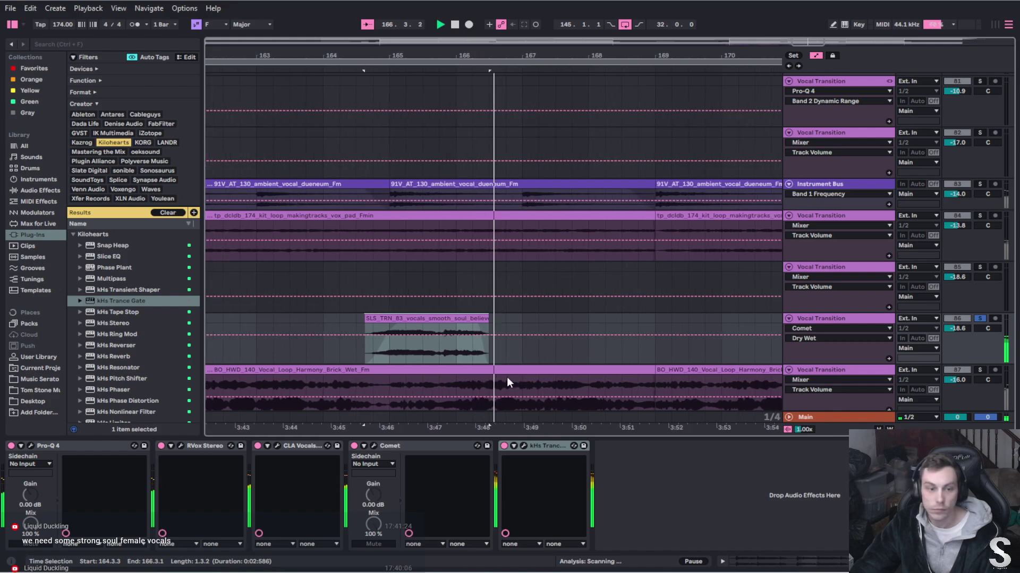
Unsolo track 86 and raise its volume to -17.2 dB while playing the full mix from 161.1.1 with automation hidden
{"action": "left_click", "coordinate": [980, 319]}
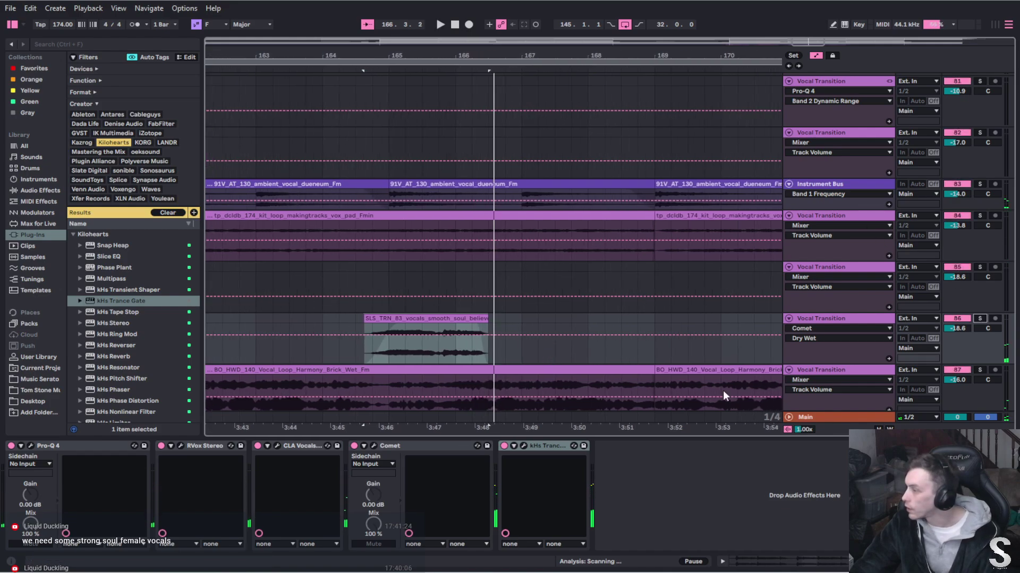
{"action": "key", "text": "a"}
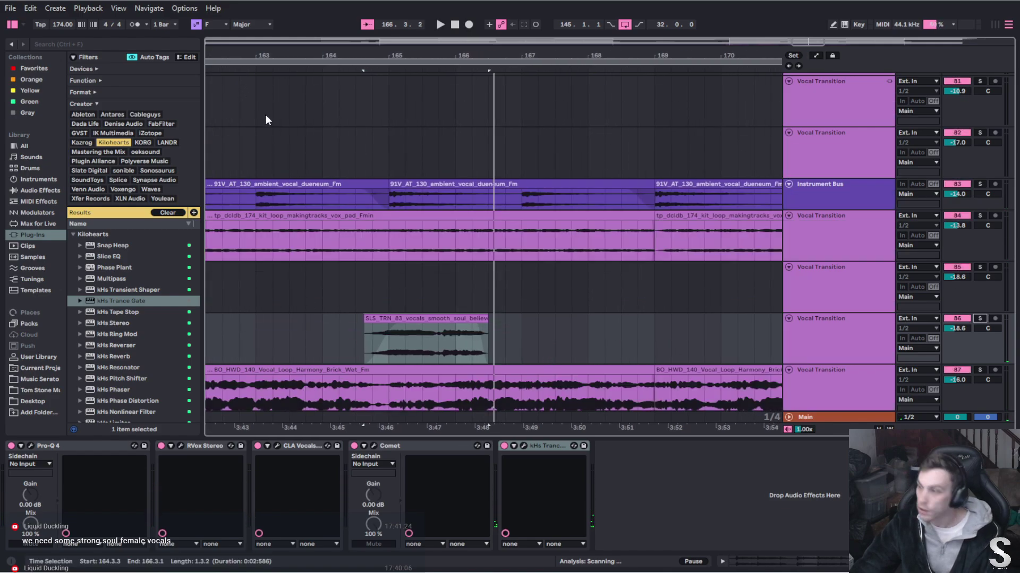
{"action": "scroll", "coordinate": [298, 205], "scroll_direction": "down", "scroll_amount": 3}
{"action": "left_click", "coordinate": [268, 289]}
{"action": "key", "text": "space"}
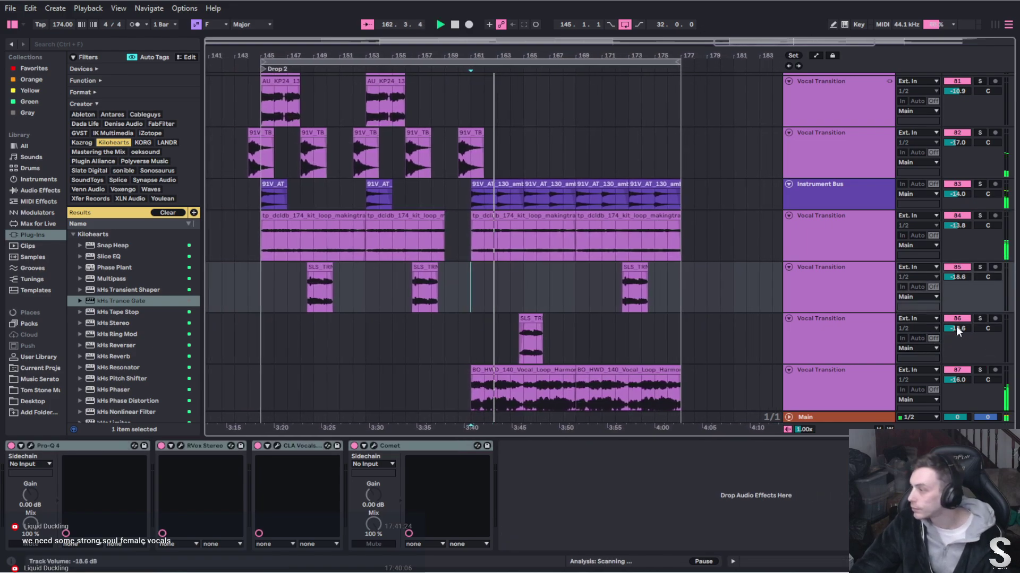
{"action": "left_click_drag", "start_coordinate": [964, 327], "coordinate": [959, 319]}
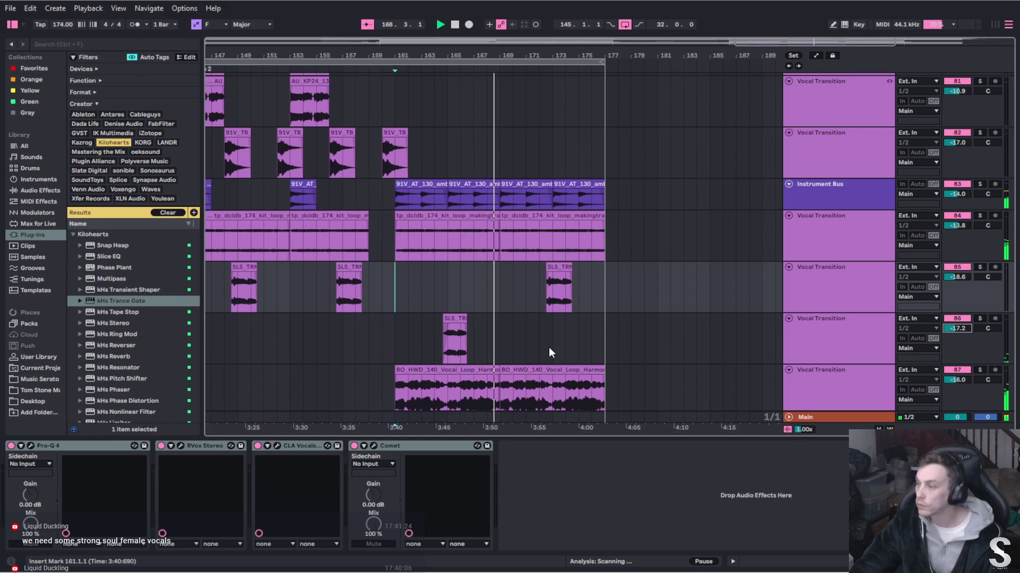
Copy the soul vocal clip on track 86 eight bars later and delete the track 85 clip at 172.3.1
{"action": "left_click_drag", "start_coordinate": [449, 319], "coordinate": [551, 324]}
{"action": "left_click", "coordinate": [547, 266]}
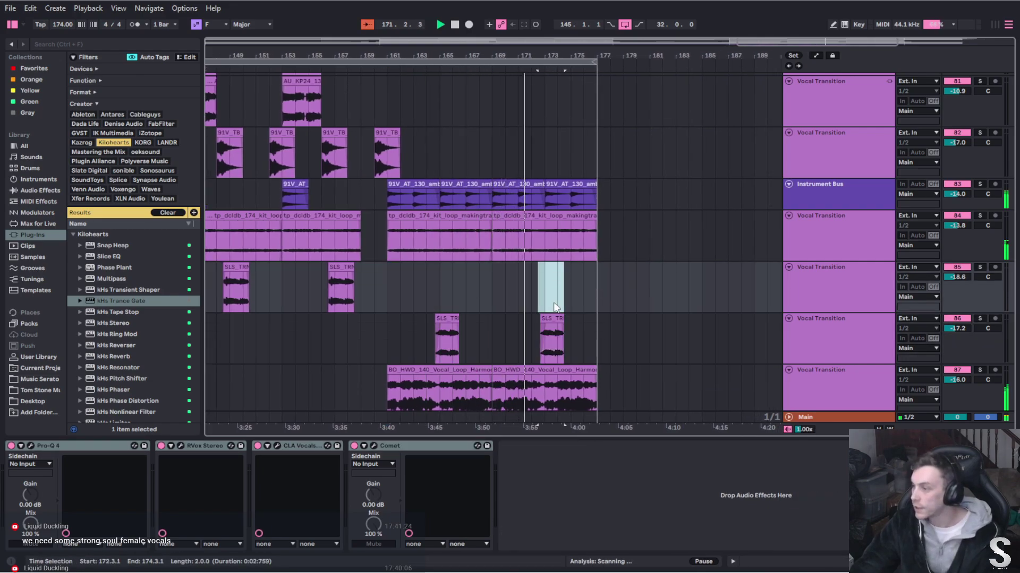
{"action": "left_click_drag", "start_coordinate": [547, 266], "coordinate": [545, 319]}
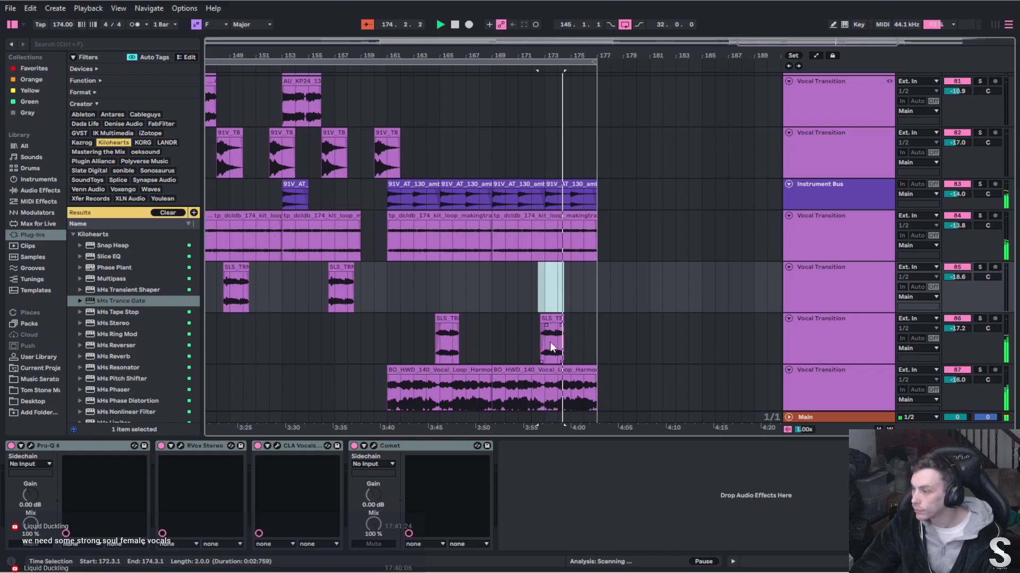
{"action": "scroll", "coordinate": [550, 342], "scroll_direction": "up", "scroll_amount": 3}
{"action": "scroll", "coordinate": [550, 342], "scroll_direction": "left", "scroll_amount": 2}
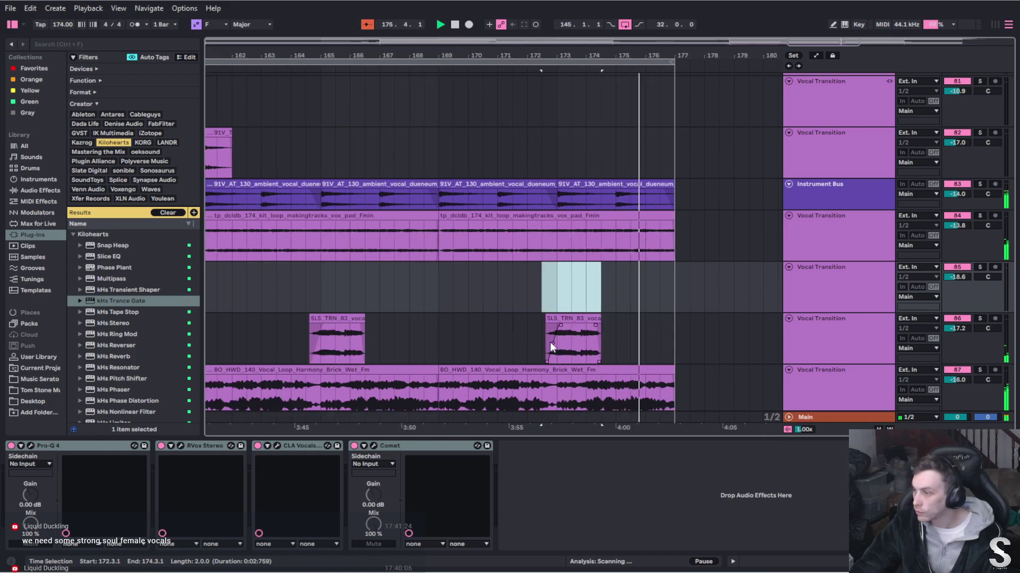
Extend the arrangement loop to 48 bars so it covers all of Drop 2 up to the Outro
{"action": "scroll", "coordinate": [550, 342], "scroll_direction": "down", "scroll_amount": 5}
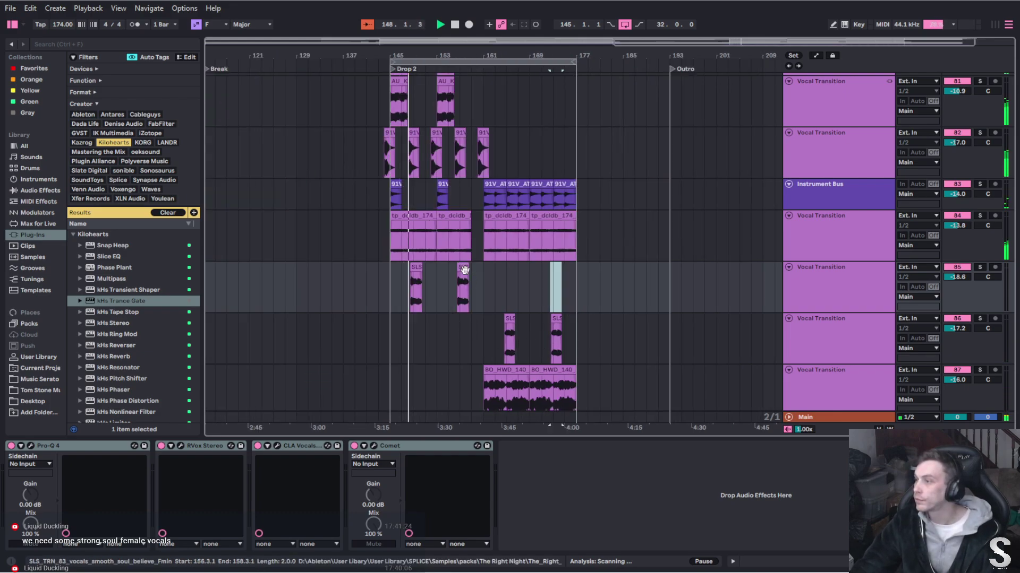
{"action": "scroll", "coordinate": [466, 274], "scroll_direction": "down", "scroll_amount": 5}
{"action": "key", "text": "w"}
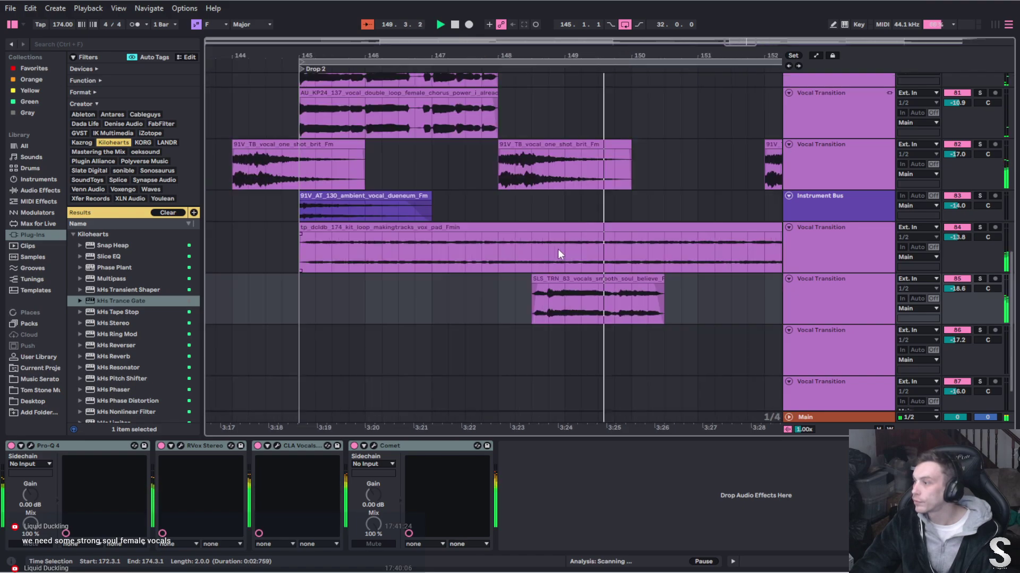
{"action": "left_click", "coordinate": [525, 264]}
{"action": "scroll", "coordinate": [541, 259], "scroll_direction": "up", "scroll_amount": 10}
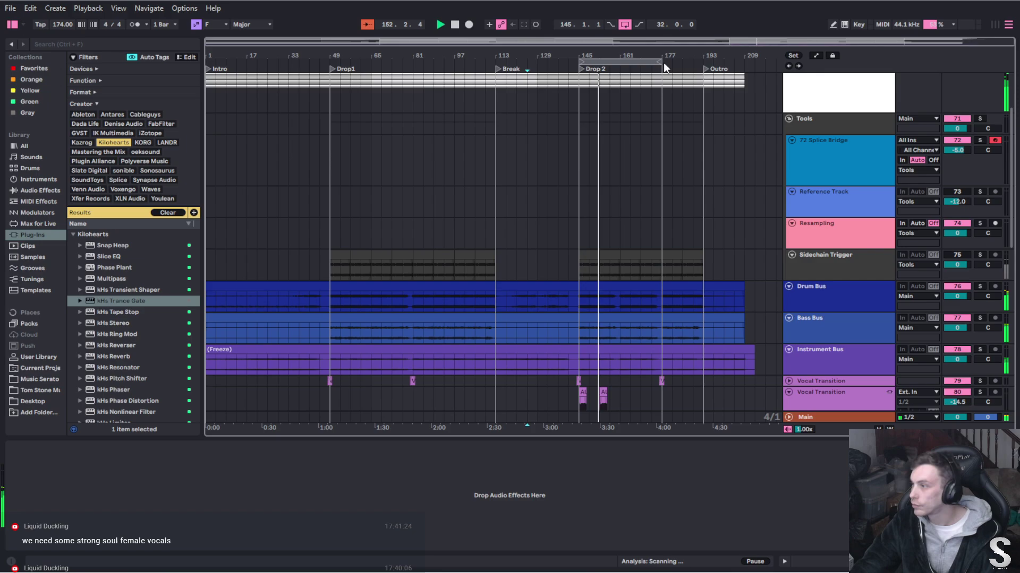
{"action": "left_click_drag", "start_coordinate": [663, 62], "coordinate": [702, 62]}
{"action": "scroll", "coordinate": [654, 231], "scroll_direction": "down", "scroll_amount": 10}
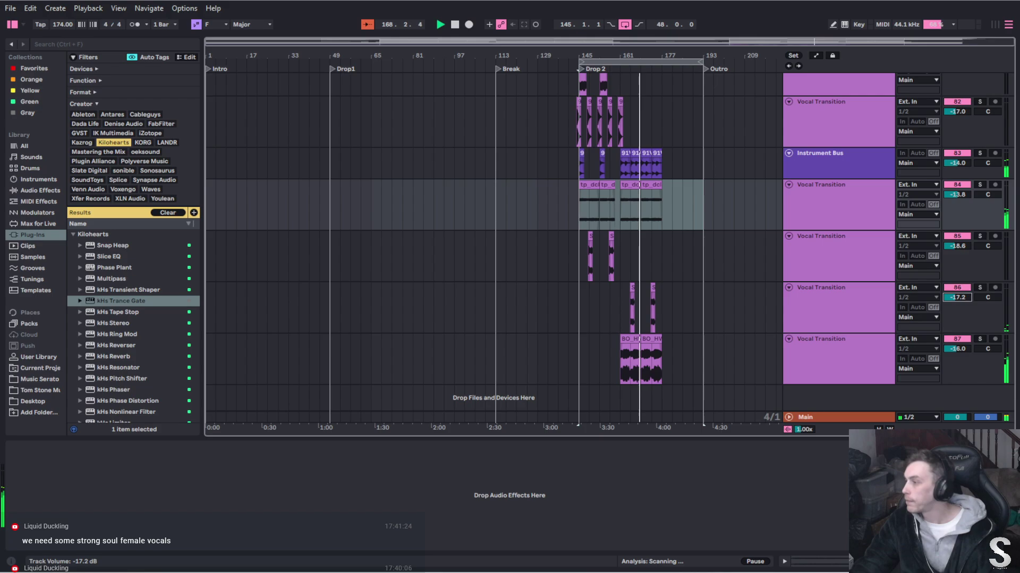
Set the volume of track 86 to -14.8 dB and of track 87 to -18.4 dB
{"action": "left_click_drag", "start_coordinate": [945, 302], "coordinate": [945, 286]}
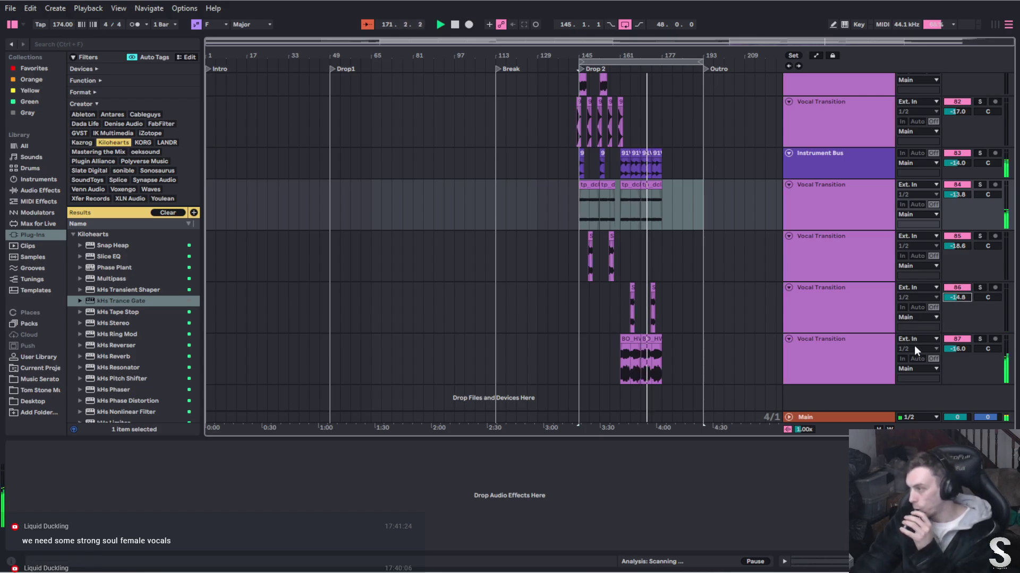
{"action": "left_click_drag", "start_coordinate": [949, 349], "coordinate": [949, 359]}
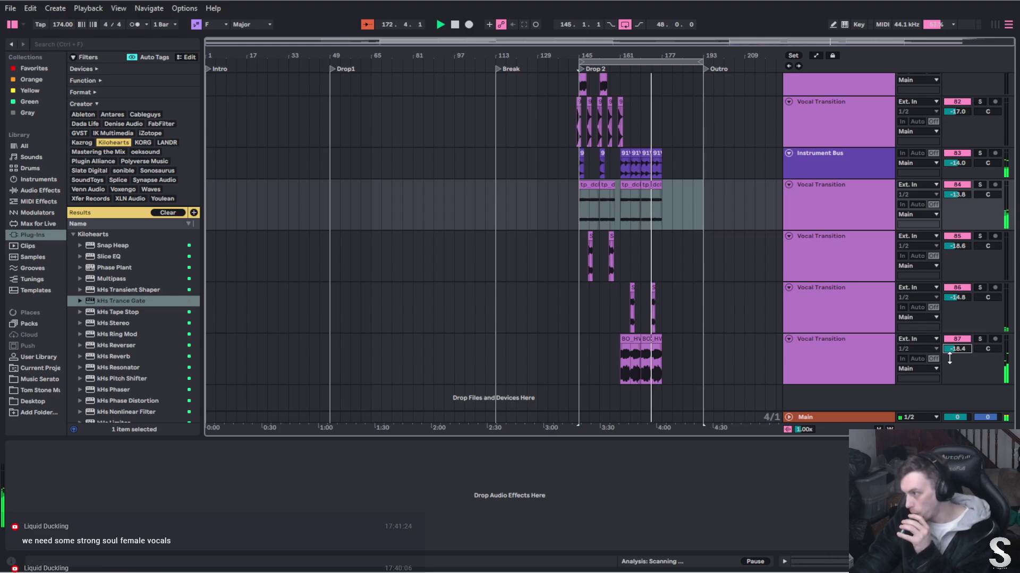
Paste the copied Pro-Q 4, RVox Stereo, CLA Vocals and Comet effect chain onto the harmony vocal track 87
{"action": "left_click", "coordinate": [837, 379]}
{"action": "right_click", "coordinate": [623, 458]}
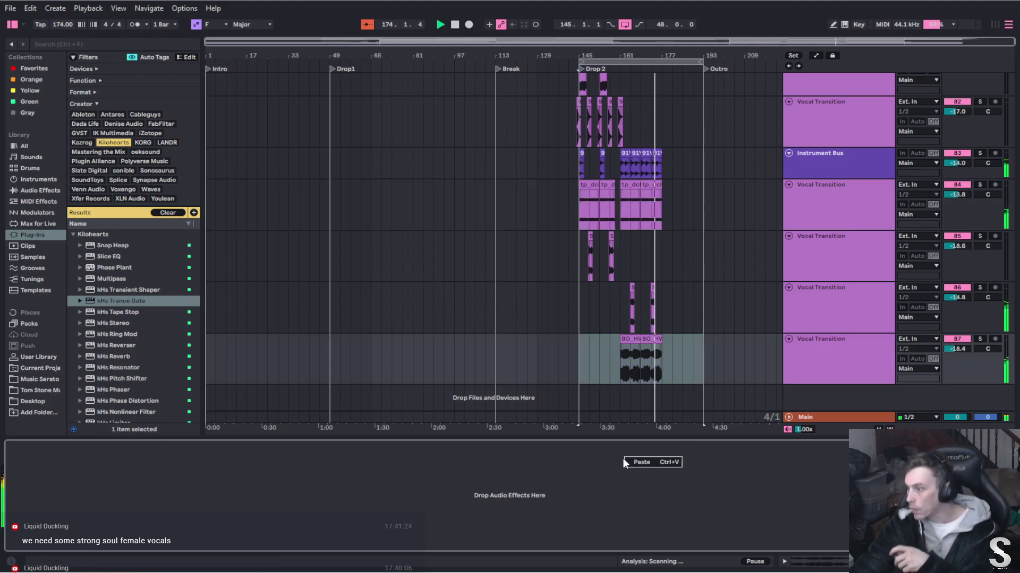
{"action": "left_click", "coordinate": [637, 463]}
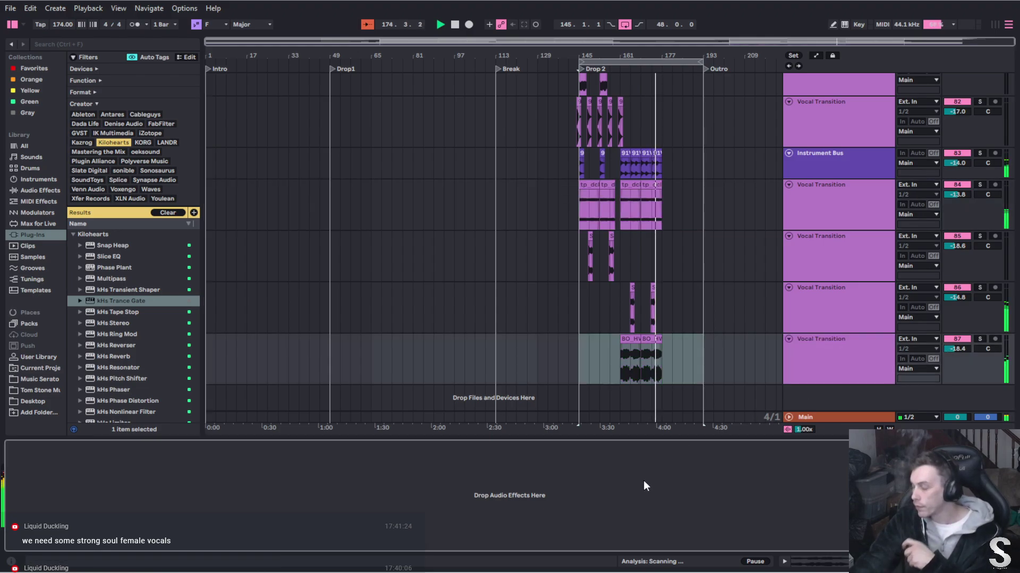
{"action": "right_click", "coordinate": [636, 478]}
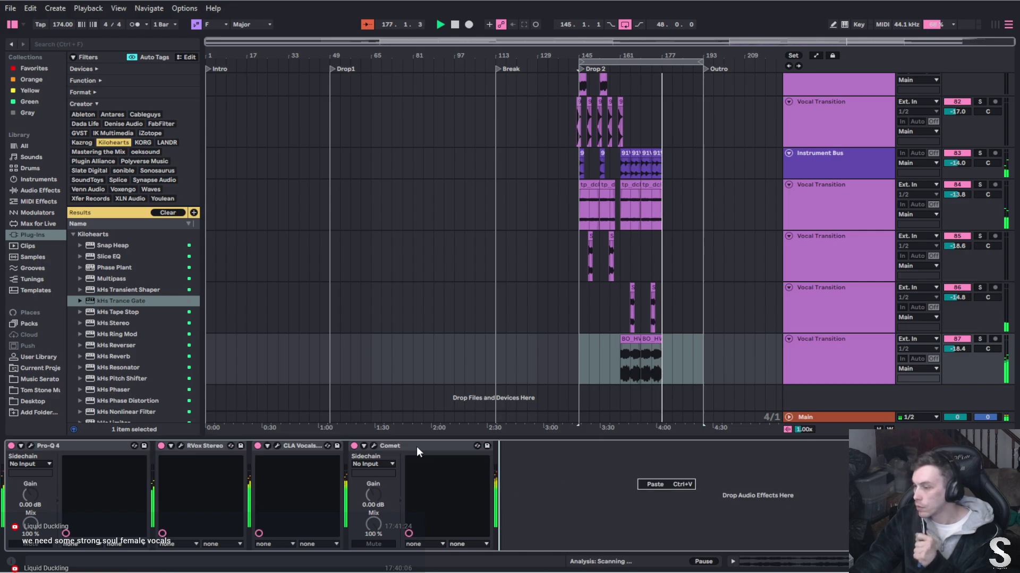
Solo track 87 and lower its Pro-Q 4 low cut to between 200 and 500 Hz while playing its first harmony clip
{"action": "left_click", "coordinate": [980, 340]}
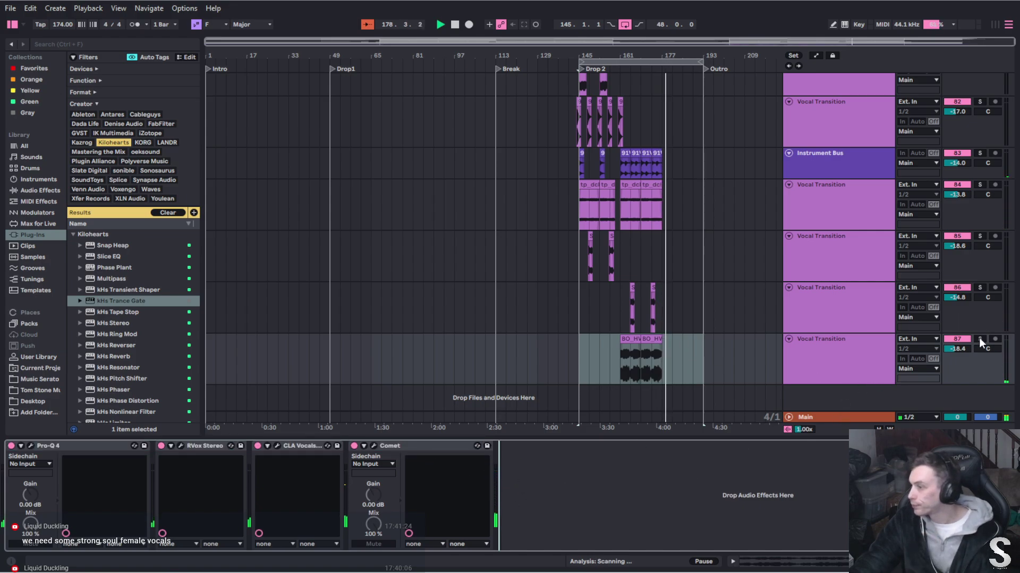
{"action": "left_click", "coordinate": [631, 343]}
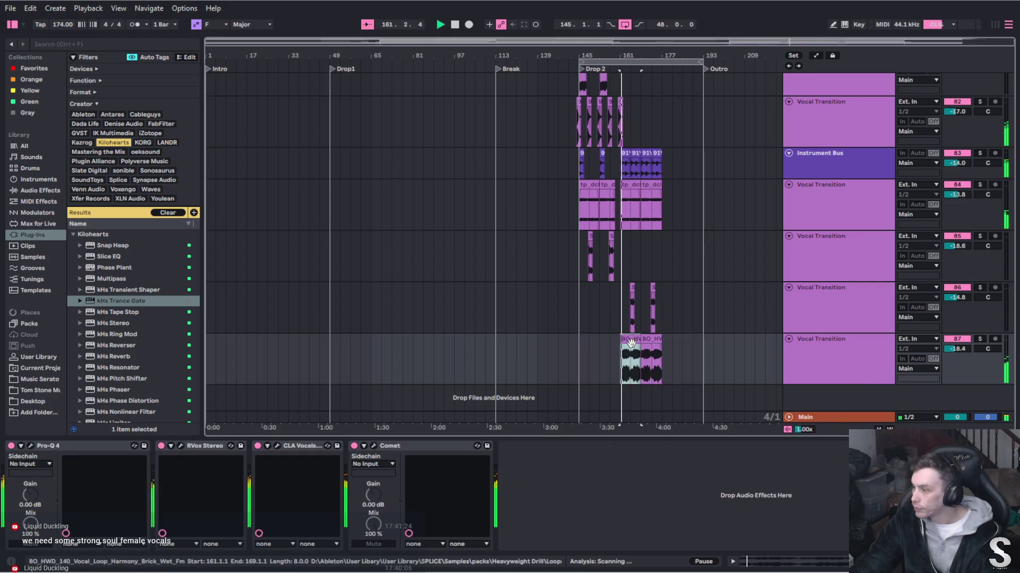
{"action": "left_click", "coordinate": [980, 340]}
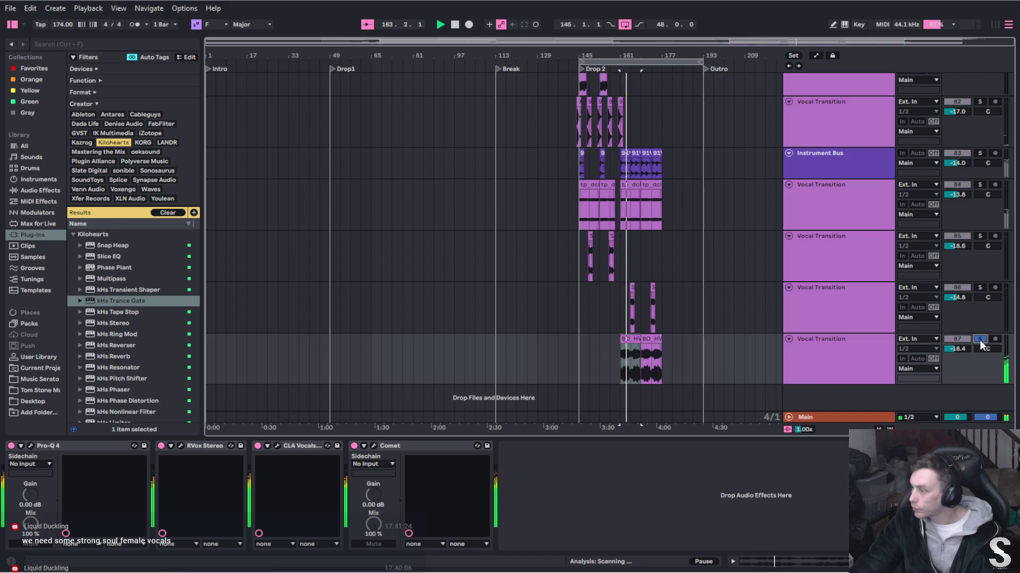
{"action": "left_click", "coordinate": [29, 445]}
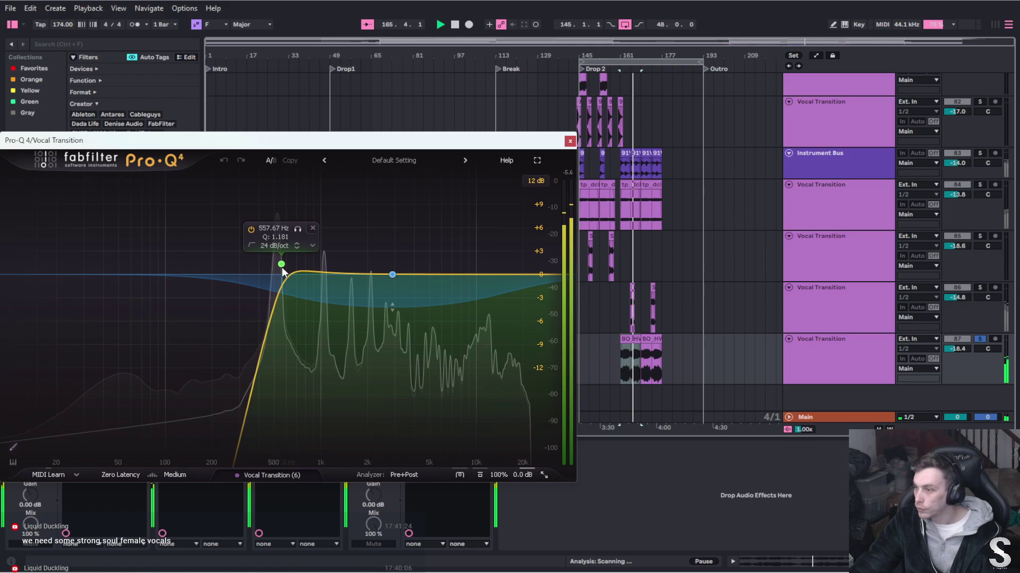
{"action": "left_click_drag", "start_coordinate": [281, 264], "coordinate": [255, 266]}
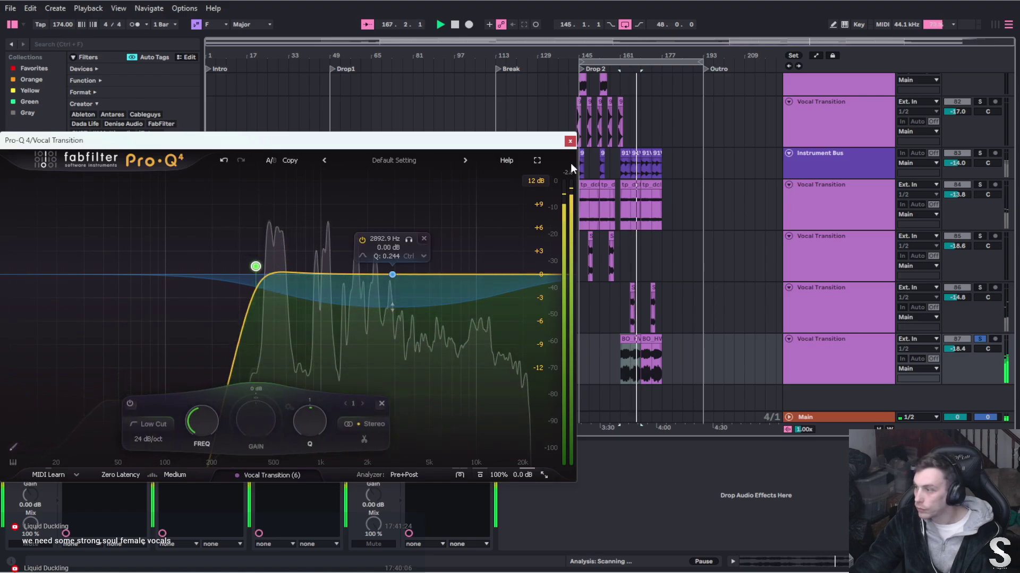
{"action": "left_click", "coordinate": [569, 141]}
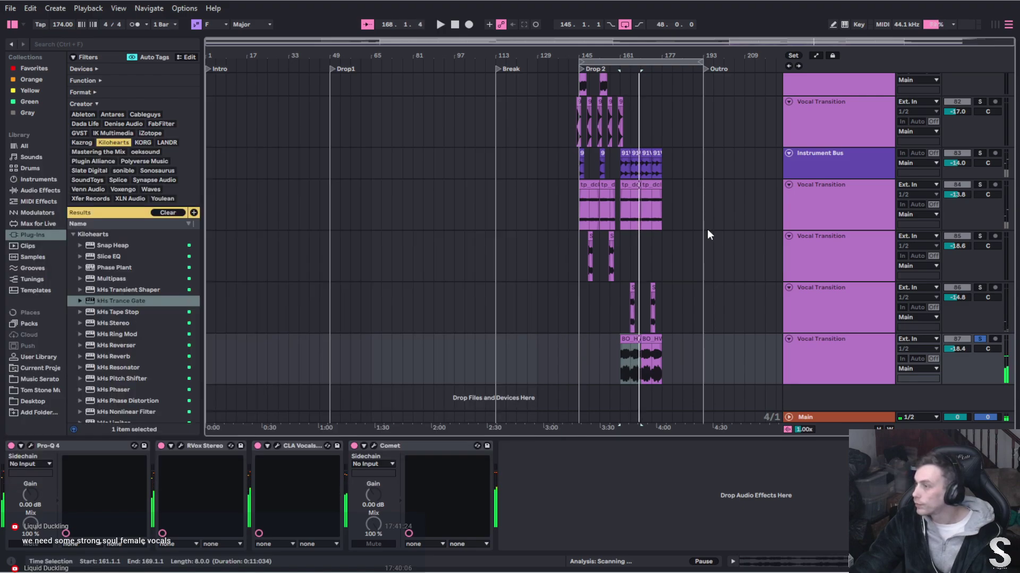
Freeze and flatten all the vocal layer tracks from 79 to 87
{"action": "scroll", "coordinate": [703, 232], "scroll_direction": "up", "scroll_amount": 5}
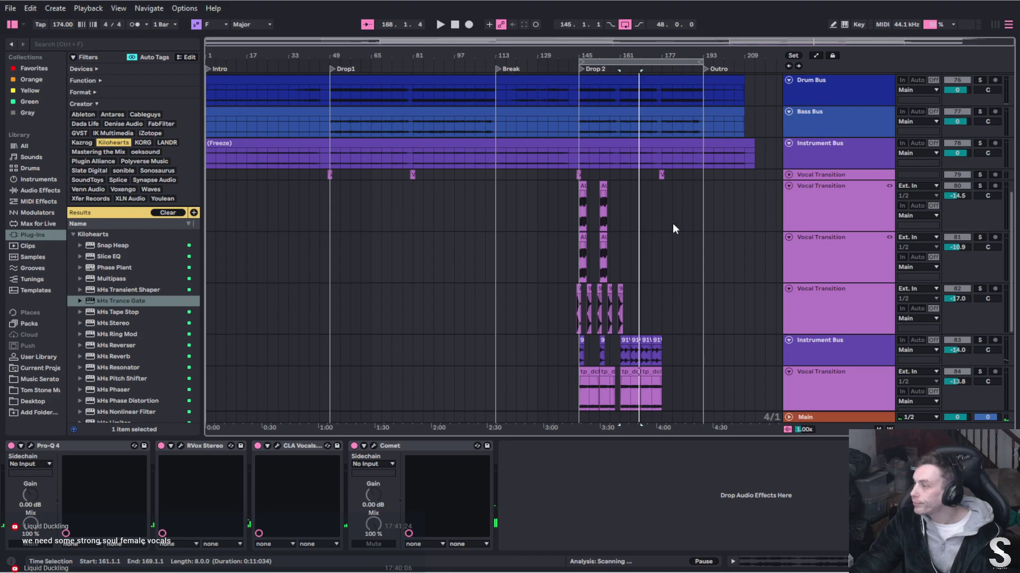
{"action": "scroll", "coordinate": [673, 228], "scroll_direction": "down", "scroll_amount": 5}
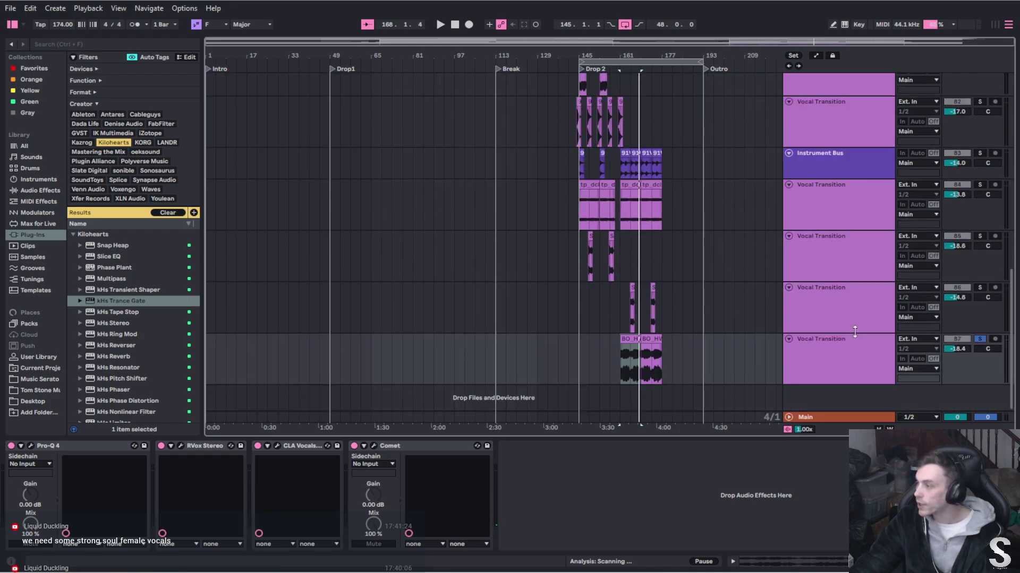
{"action": "left_click", "coordinate": [863, 357]}
{"action": "scroll", "coordinate": [864, 348], "scroll_direction": "up", "scroll_amount": 2}
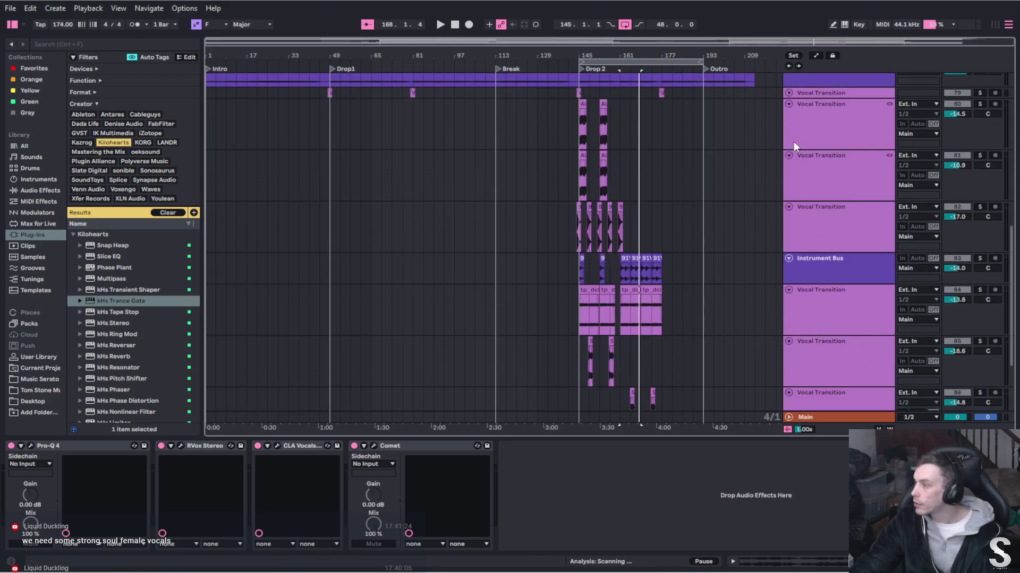
{"action": "left_click", "coordinate": [828, 94], "text": "shift"}
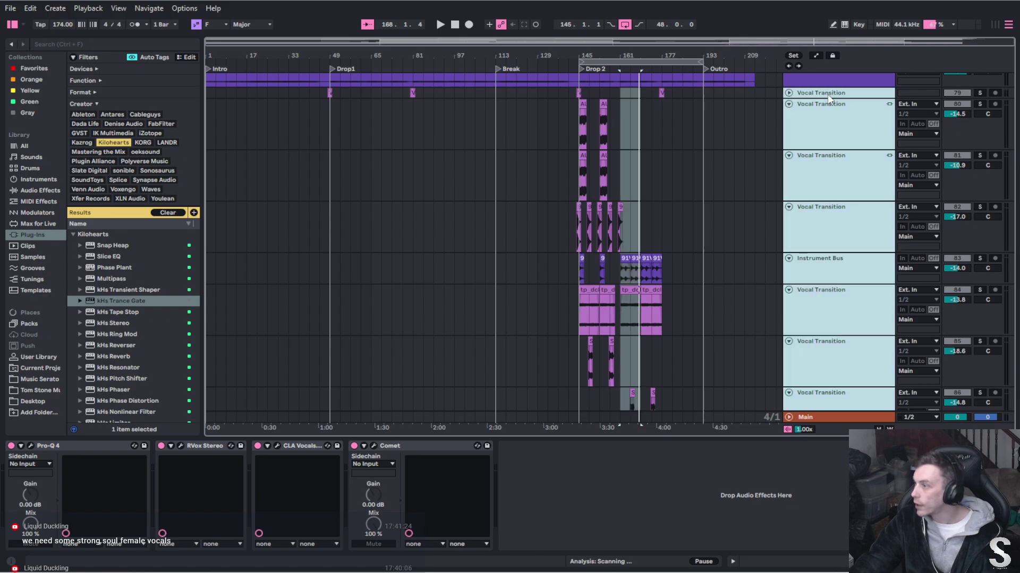
{"action": "right_click", "coordinate": [827, 118]}
{"action": "left_click", "coordinate": [849, 187]}
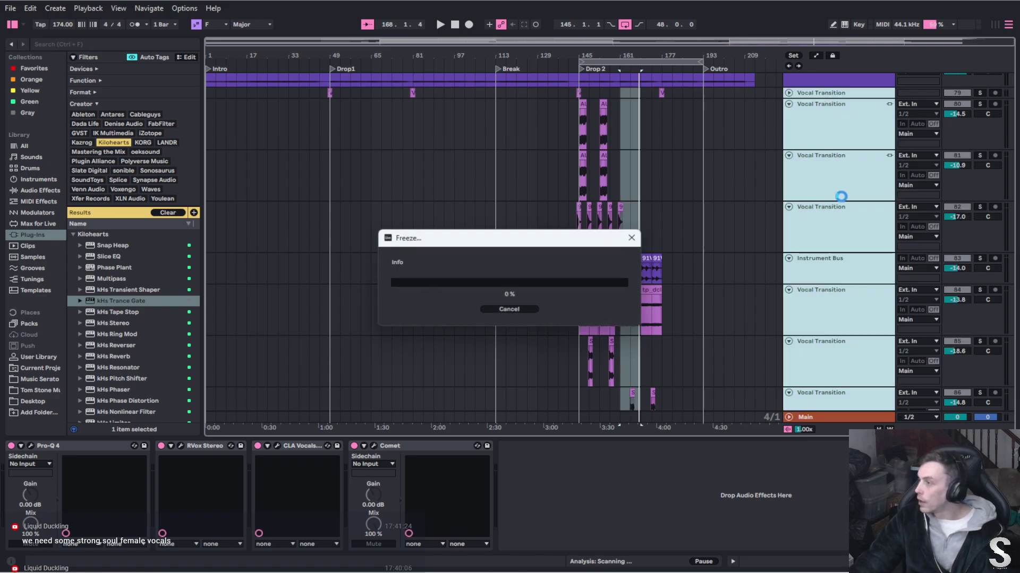
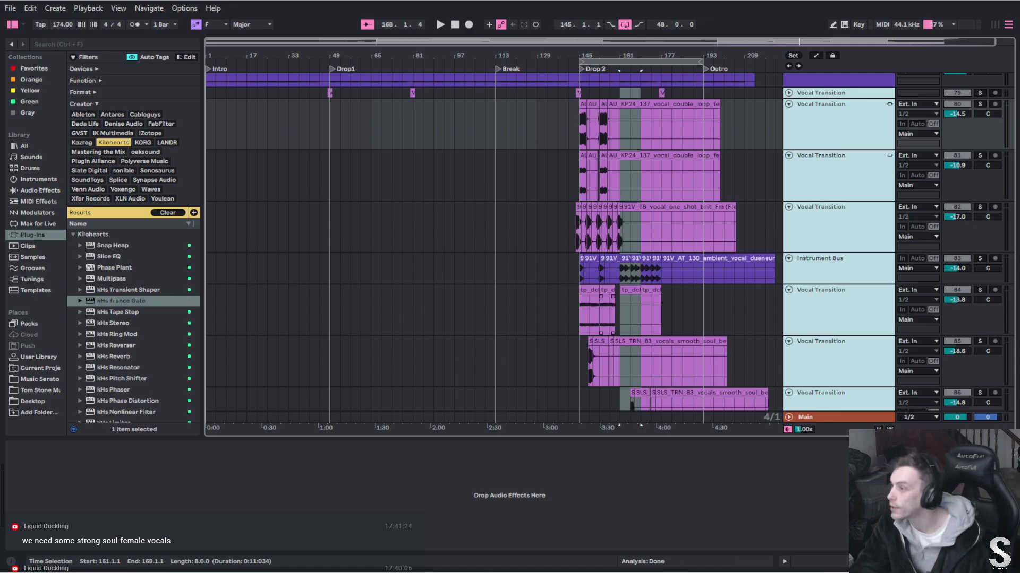
Consolidate each of the four vocal hits on track 79 into an 8-bar clip, starting at bars 45, 77, 141 and 173
{"action": "left_click", "coordinate": [746, 100]}
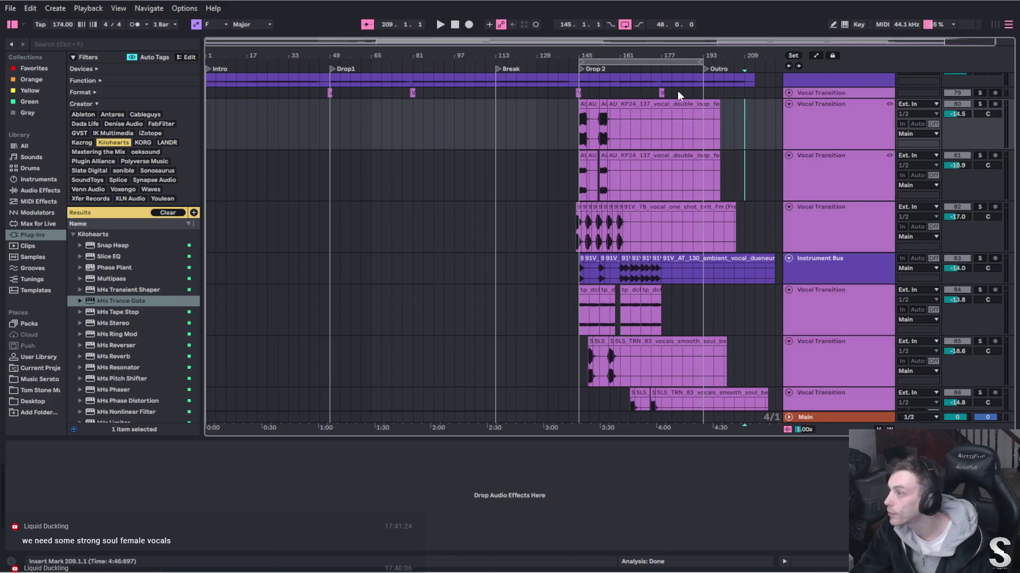
{"action": "left_click_drag", "start_coordinate": [671, 91], "coordinate": [654, 93]}
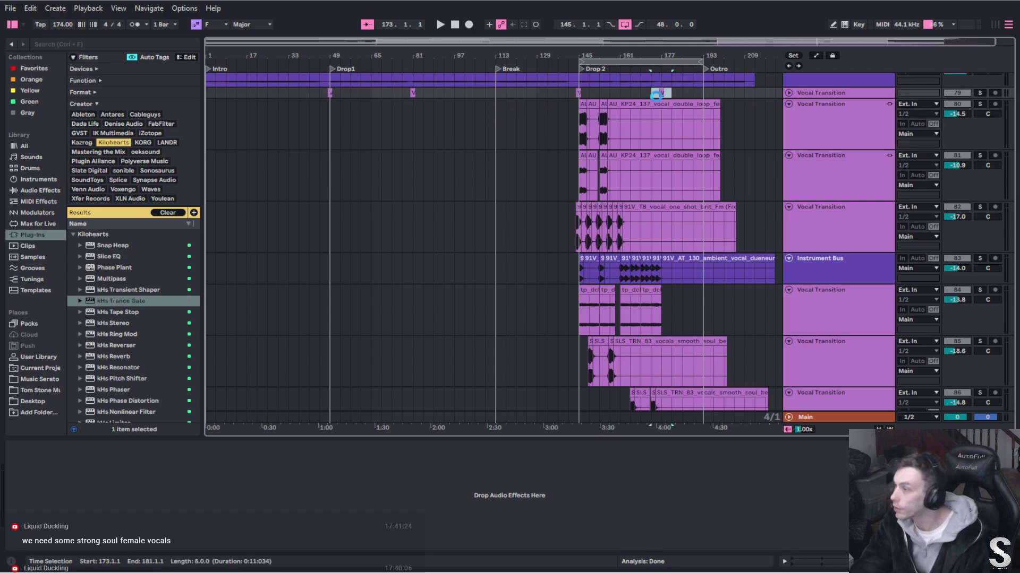
{"action": "key", "text": "ctrl+j"}
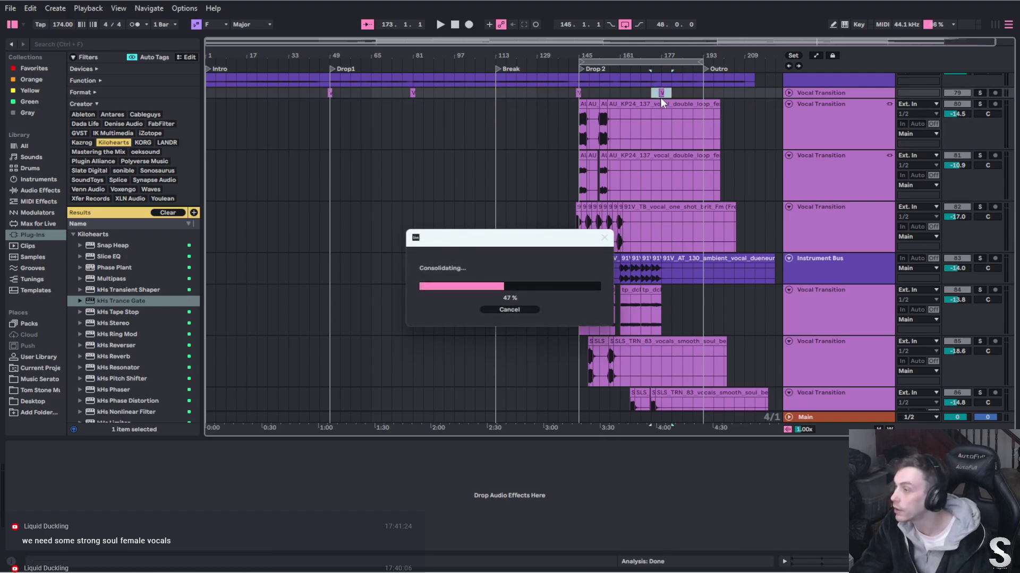
{"action": "left_click", "coordinate": [787, 93]}
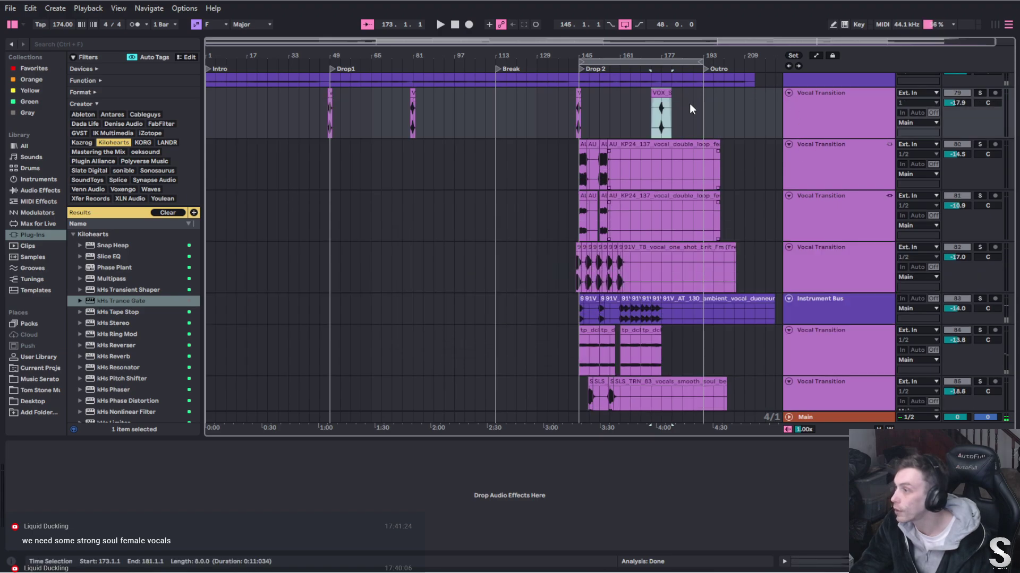
{"action": "left_click_drag", "start_coordinate": [664, 88], "coordinate": [329, 95]}
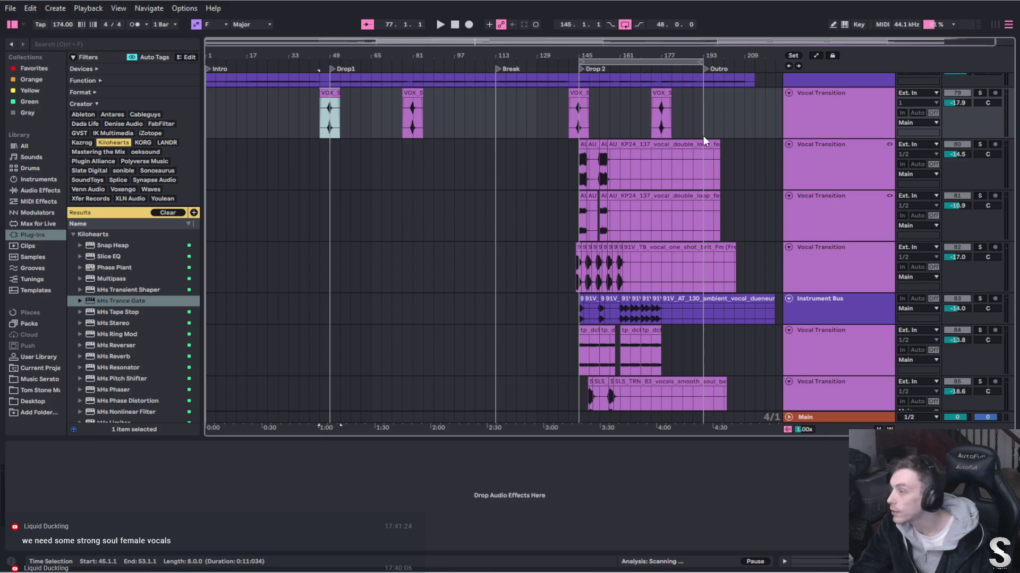
Consolidate bars 145 to 149 of the linked vocal tracks 80 and 81 and delete their leftover tail clips up to bar 153
{"action": "left_click", "coordinate": [595, 146]}
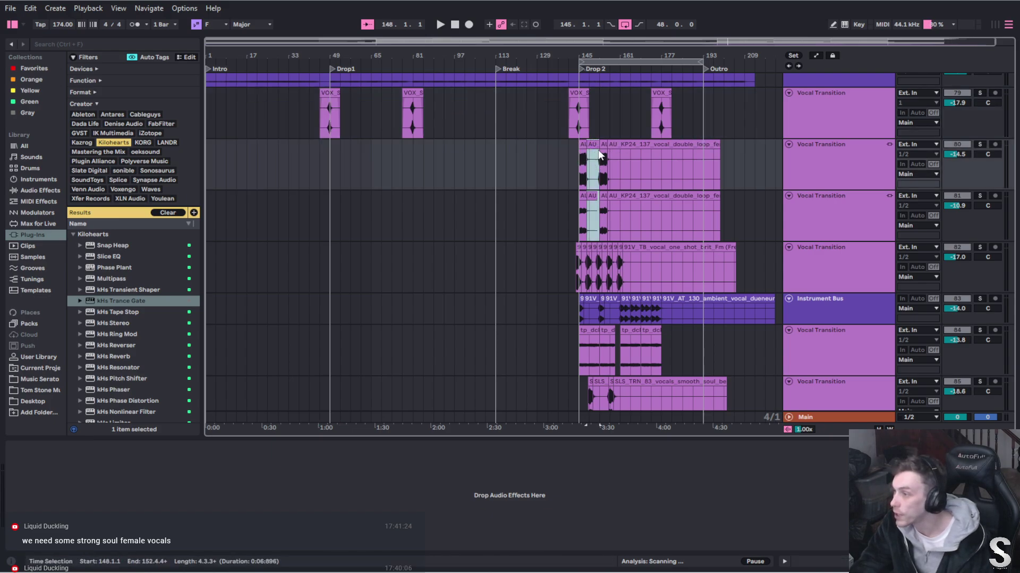
{"action": "scroll", "coordinate": [594, 184], "scroll_direction": "up", "scroll_amount": 1}
{"action": "scroll", "coordinate": [586, 193], "scroll_direction": "up", "scroll_amount": 3}
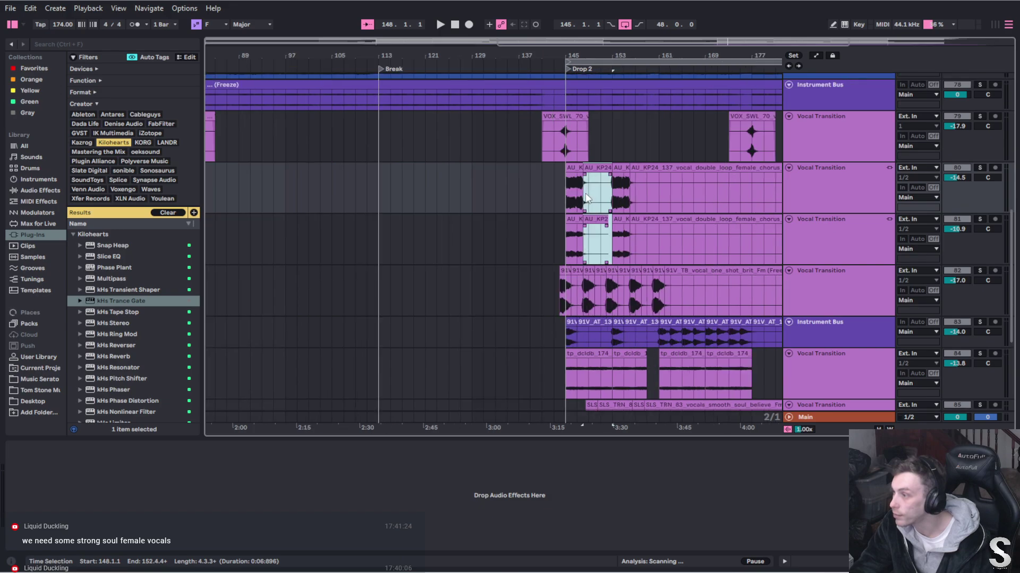
{"action": "scroll", "coordinate": [585, 193], "scroll_direction": "up", "scroll_amount": 3}
{"action": "left_click", "coordinate": [596, 186]}
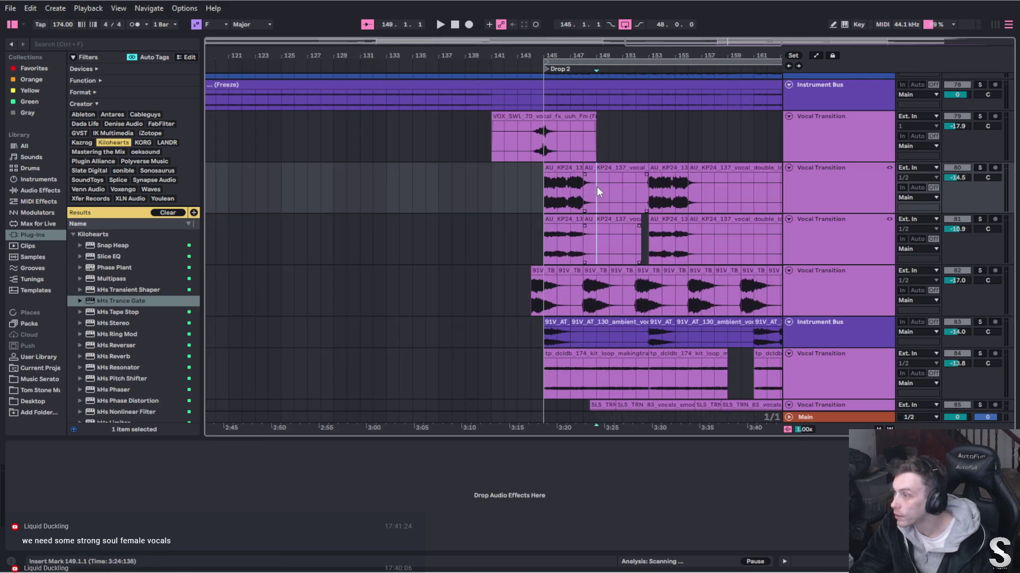
{"action": "left_click_drag", "start_coordinate": [597, 186], "coordinate": [541, 186]}
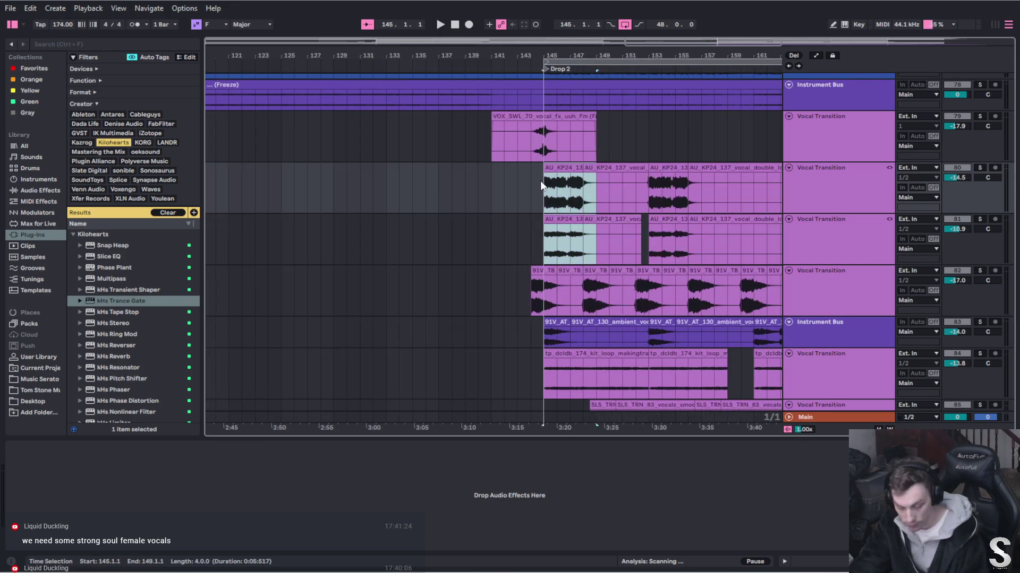
{"action": "key", "text": "ctrl+j"}
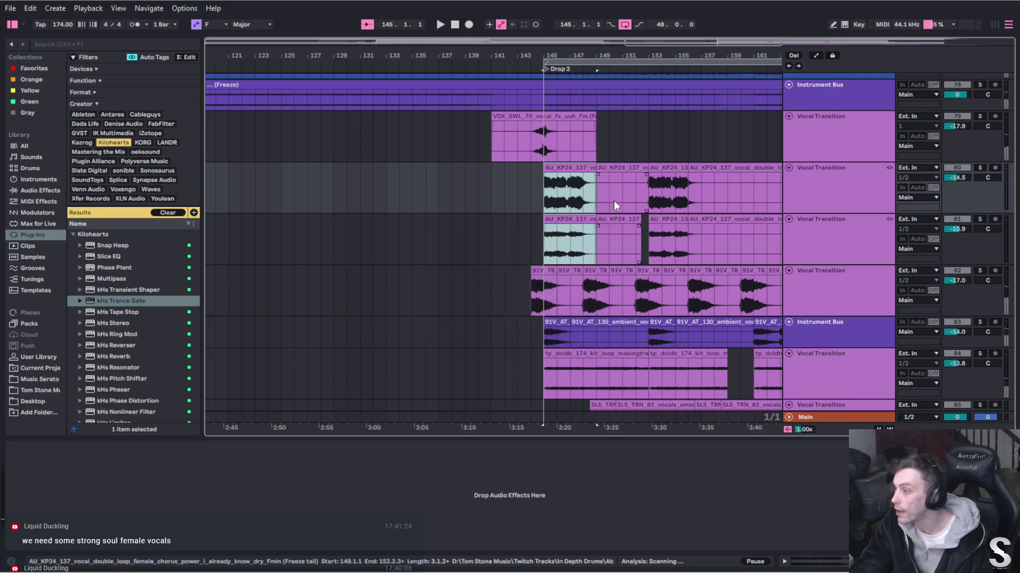
{"action": "left_click_drag", "start_coordinate": [597, 176], "coordinate": [646, 250]}
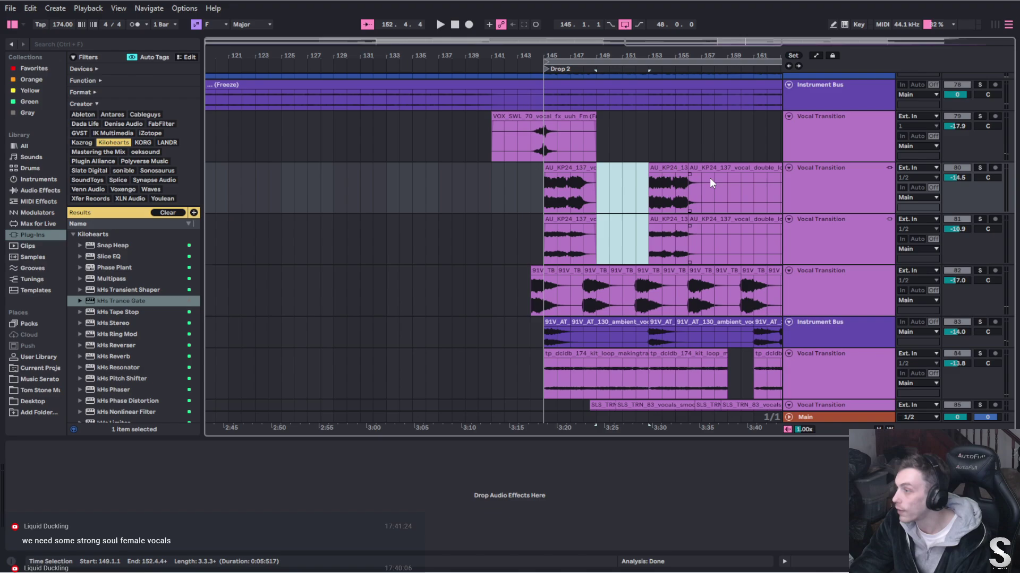
Consolidate bars 153 to 157 of tracks 80 and 81 and delete the freeze tails that follow
{"action": "left_click_drag", "start_coordinate": [701, 193], "coordinate": [647, 246]}
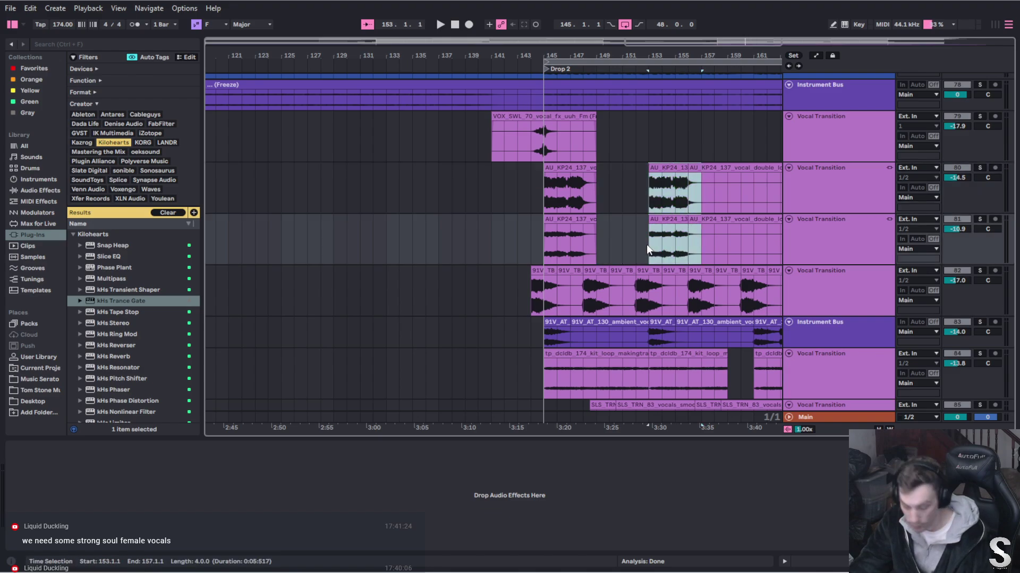
{"action": "key", "text": "ctrl+j"}
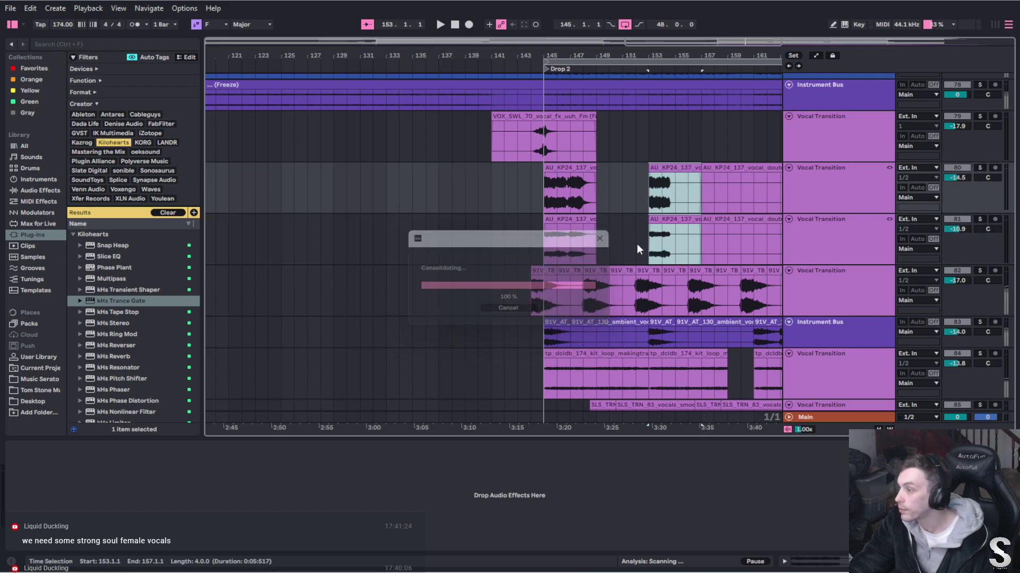
{"action": "left_click", "coordinate": [736, 168]}
{"action": "left_click", "coordinate": [731, 222]}
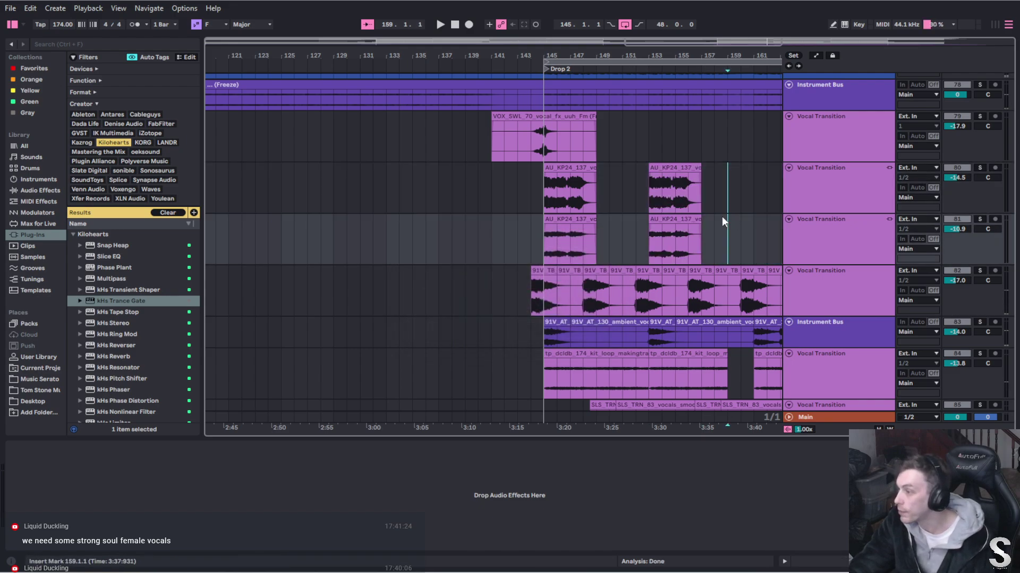
Consolidate the vocal one-shots on track 82 from bar 145 to 161 and delete the leftover piece in bar 144
{"action": "scroll", "coordinate": [720, 217], "scroll_direction": "down", "scroll_amount": 3, "text": "ctrl"}
{"action": "scroll", "coordinate": [712, 221], "scroll_direction": "right", "scroll_amount": 5}
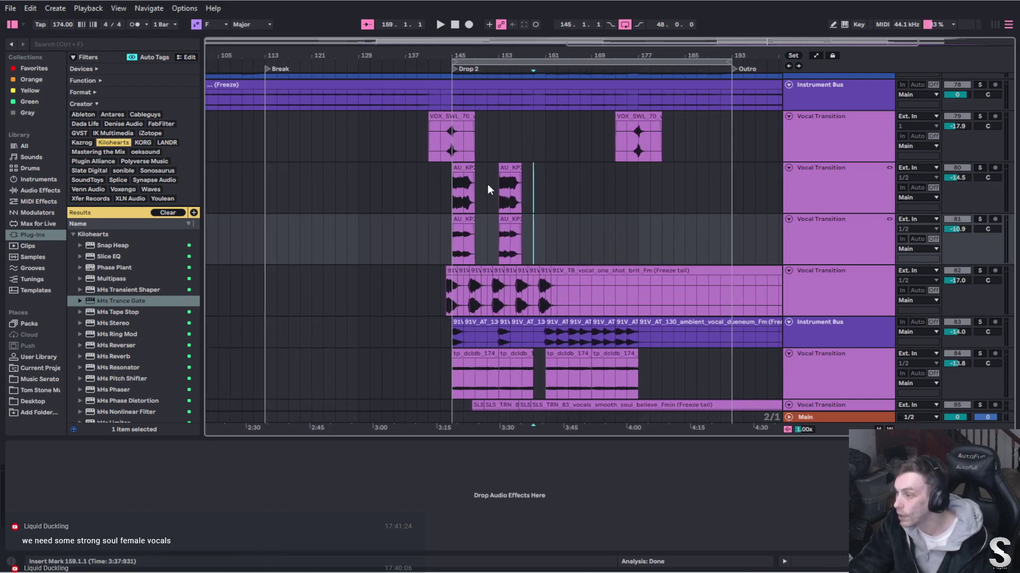
{"action": "scroll", "coordinate": [447, 301], "scroll_direction": "up", "scroll_amount": 4, "text": "ctrl"}
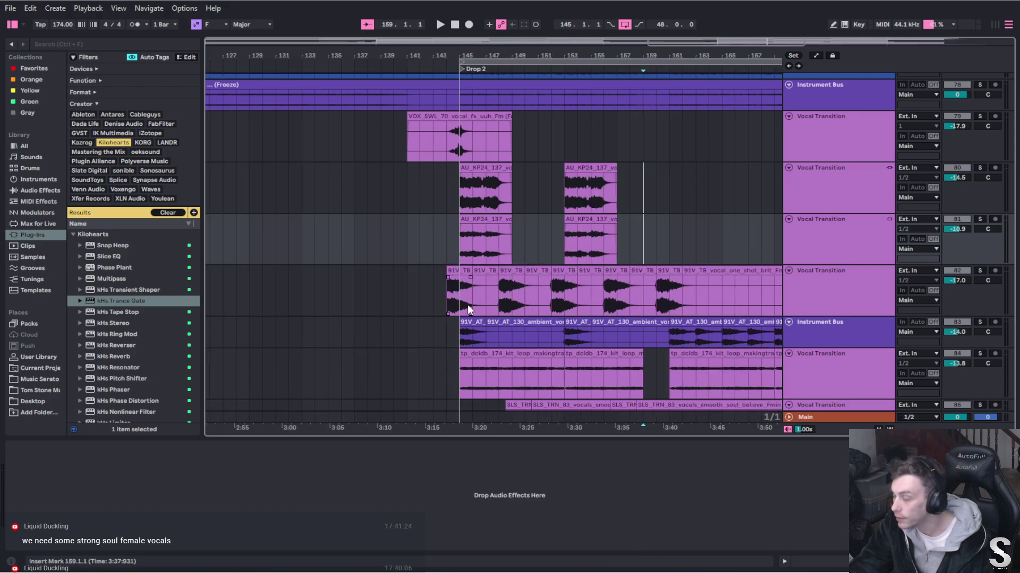
{"action": "left_click", "coordinate": [462, 300]}
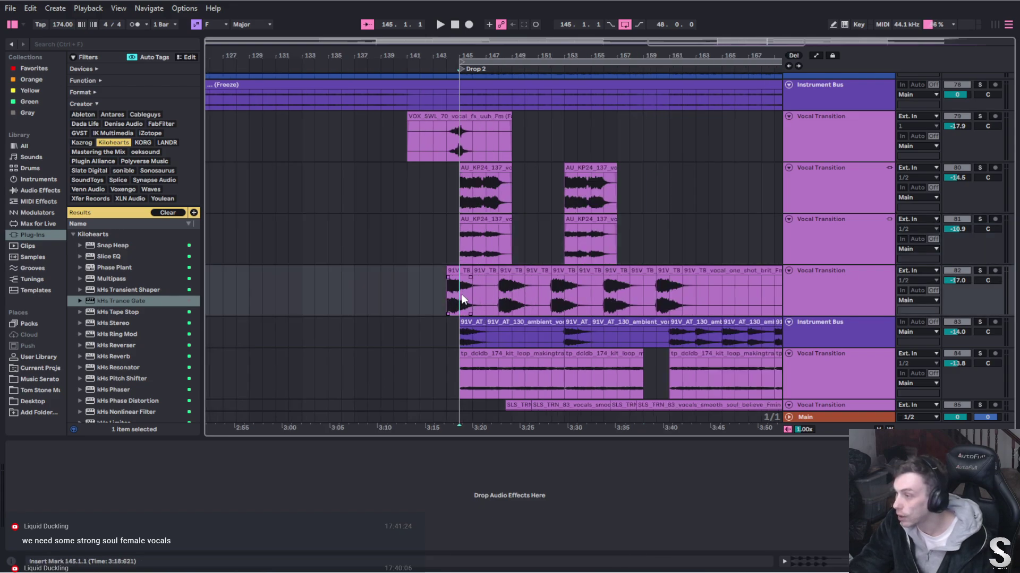
{"action": "left_click_drag", "start_coordinate": [462, 300], "coordinate": [667, 296]}
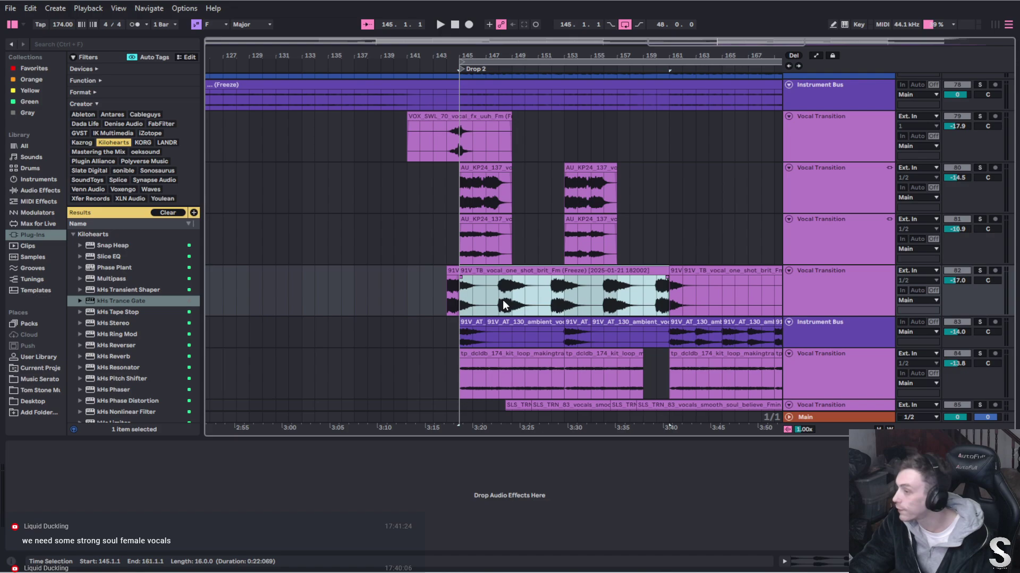
{"action": "key", "text": "Left"}
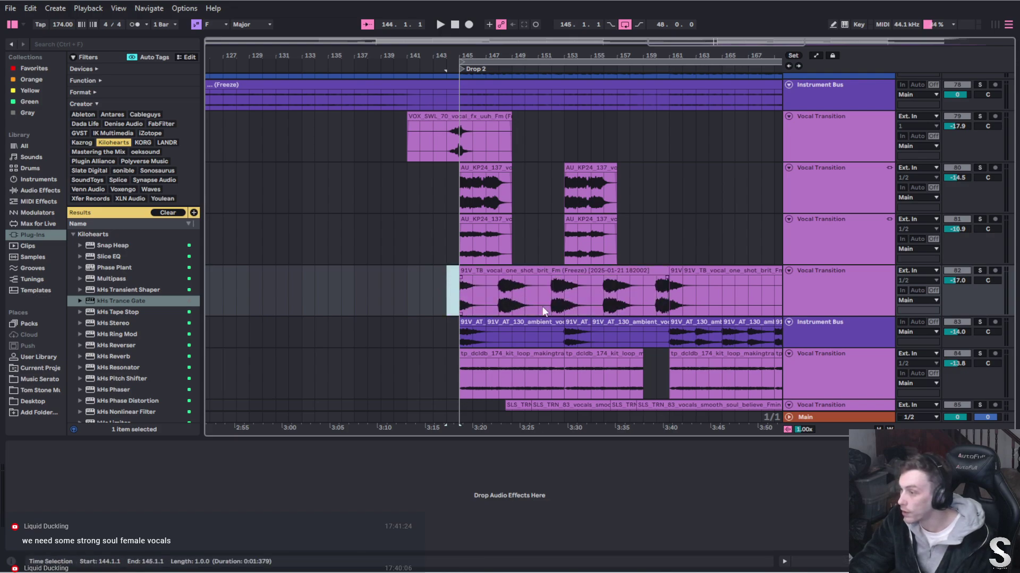
Delete the leftover one-bar clip at bar 161 and the long freeze tail after it on track 82
{"action": "left_click", "coordinate": [678, 272]}
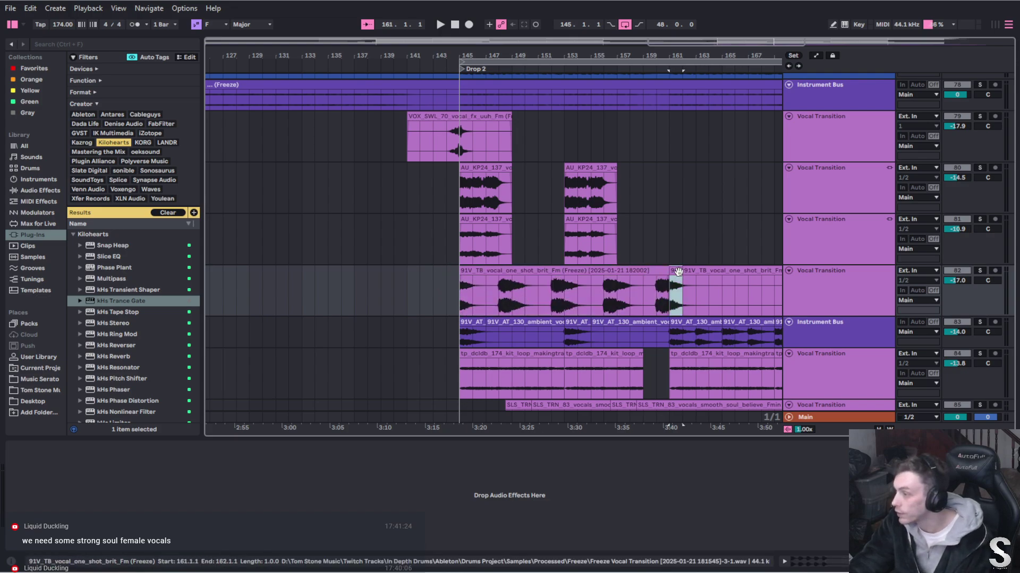
{"action": "key", "text": "Delete"}
{"action": "left_click", "coordinate": [692, 272]}
{"action": "key", "text": "Delete"}
{"action": "key", "text": "minus"}
{"action": "key", "text": "minus"}
{"action": "key", "text": "minus"}
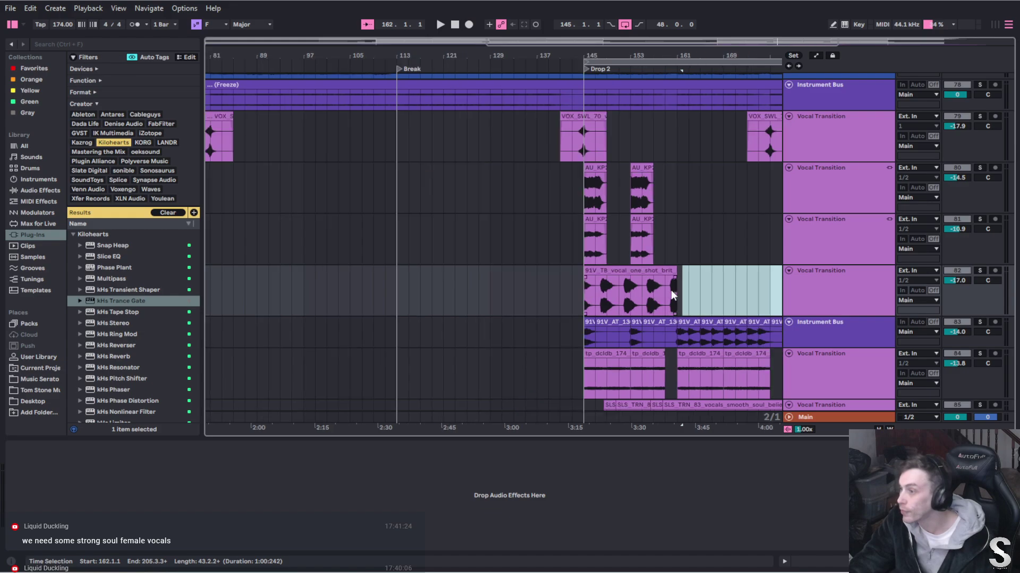
{"action": "left_click", "coordinate": [552, 290]}
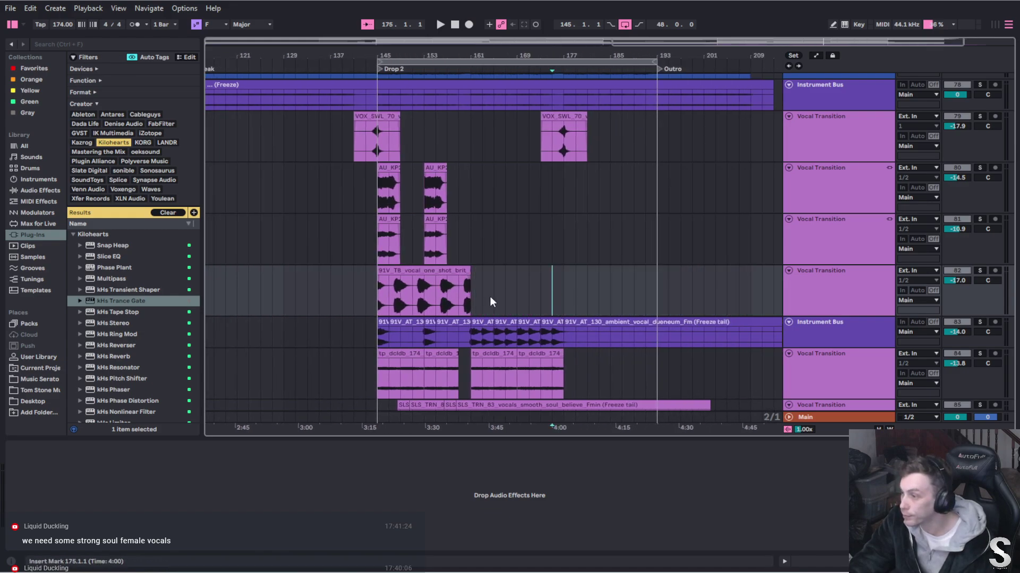
{"action": "key", "text": "ctrl+z"}
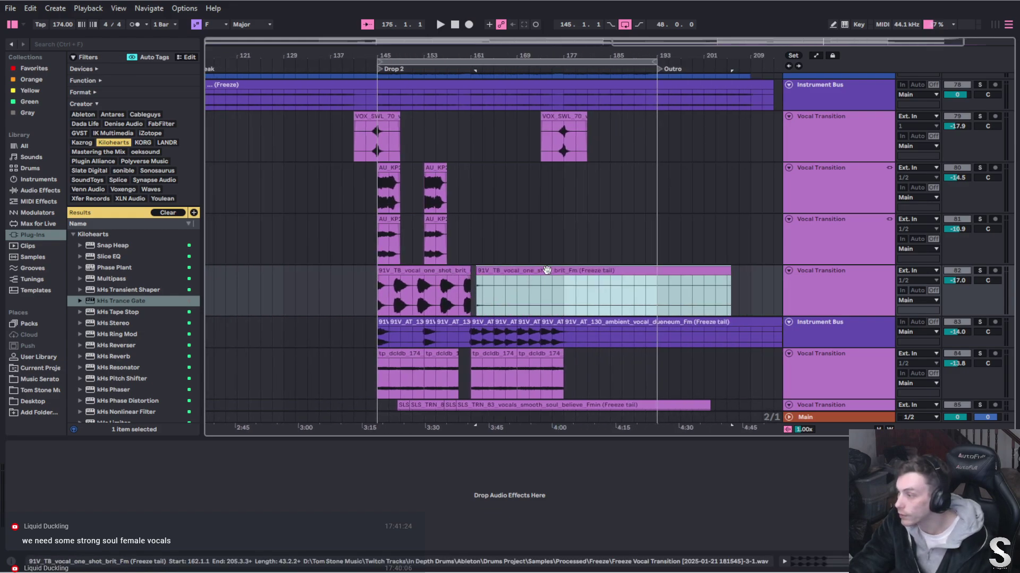
{"action": "key", "text": "Delete"}
{"action": "left_click", "coordinate": [502, 293]}
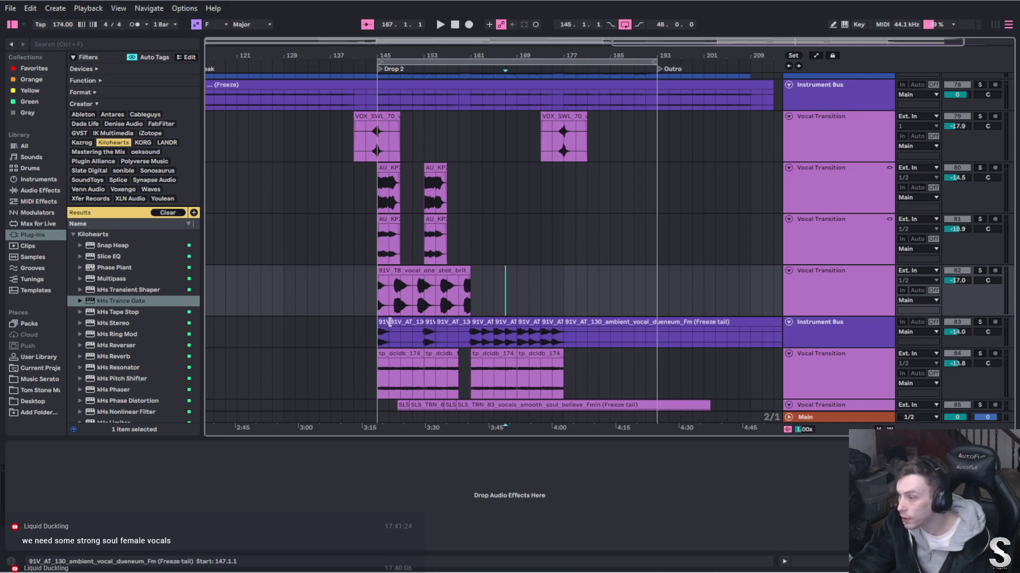
Consolidate bars 145 to 149 of the ambient vocal on track 83 and duplicate the clip twice, up to bar 157
{"action": "left_click_drag", "start_coordinate": [397, 338], "coordinate": [383, 338]}
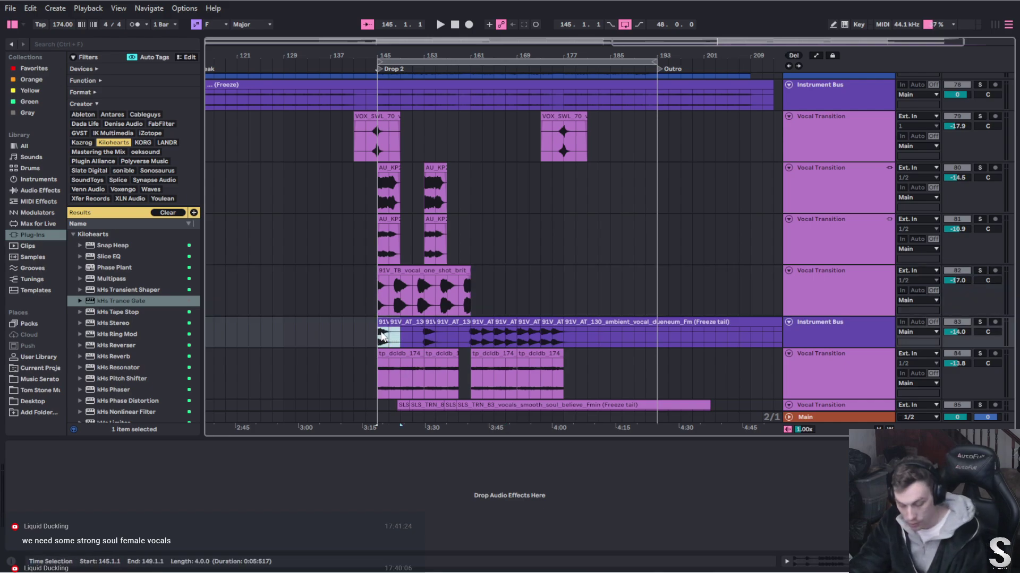
{"action": "key", "text": "ctrl+j"}
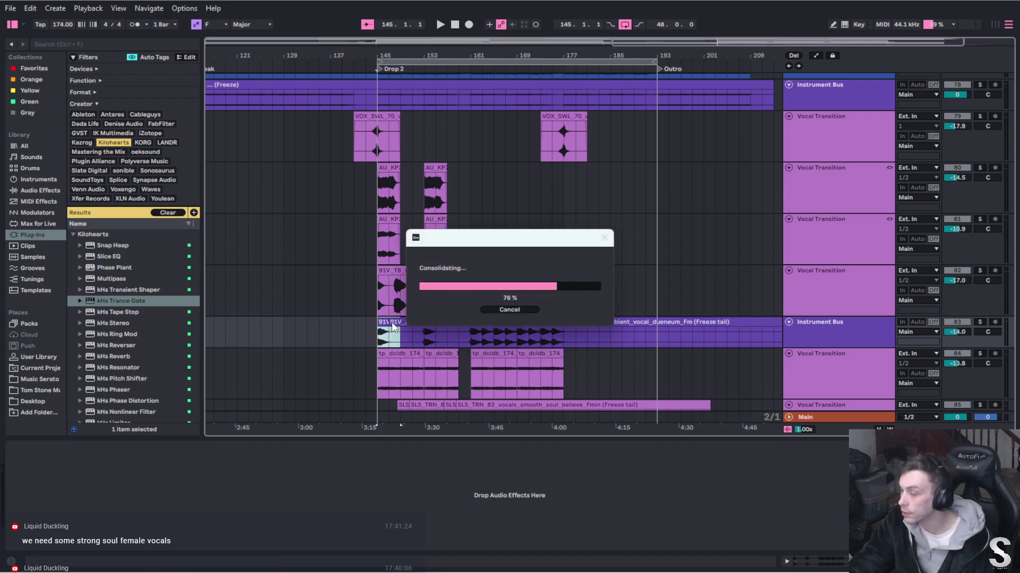
{"action": "key", "text": "ctrl+d"}
{"action": "key", "text": "ctrl+d"}
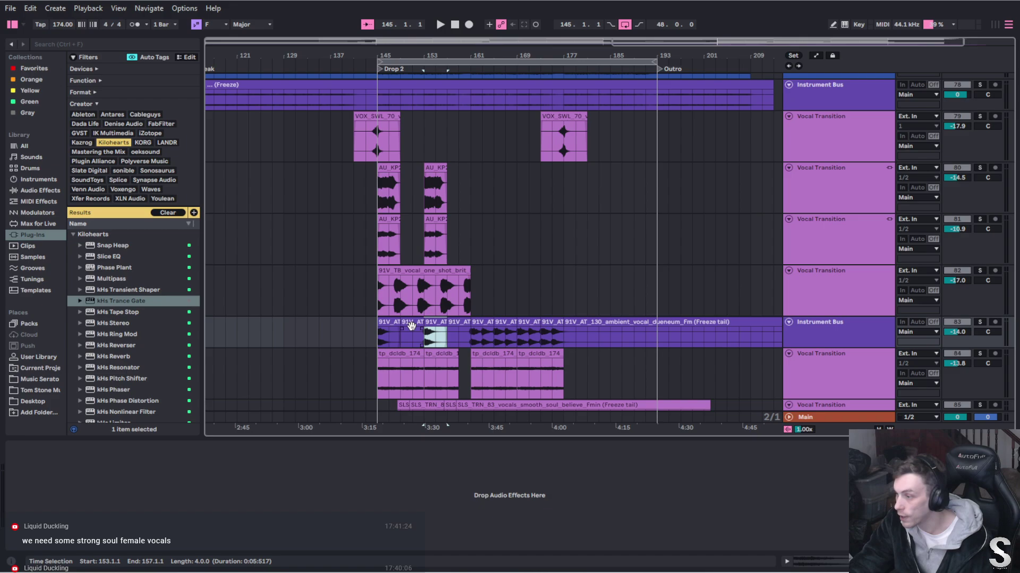
Delete the ambient vocal clip between bars 149 and 153 on track 83
{"action": "left_click", "coordinate": [411, 326], "text": "shift"}
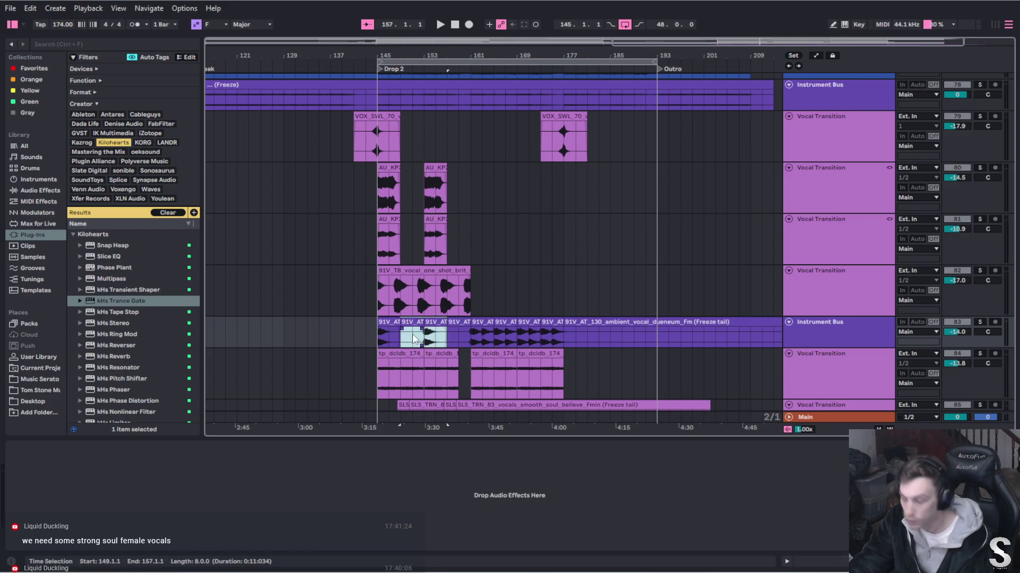
{"action": "left_click", "coordinate": [414, 339]}
{"action": "key", "text": "Delete"}
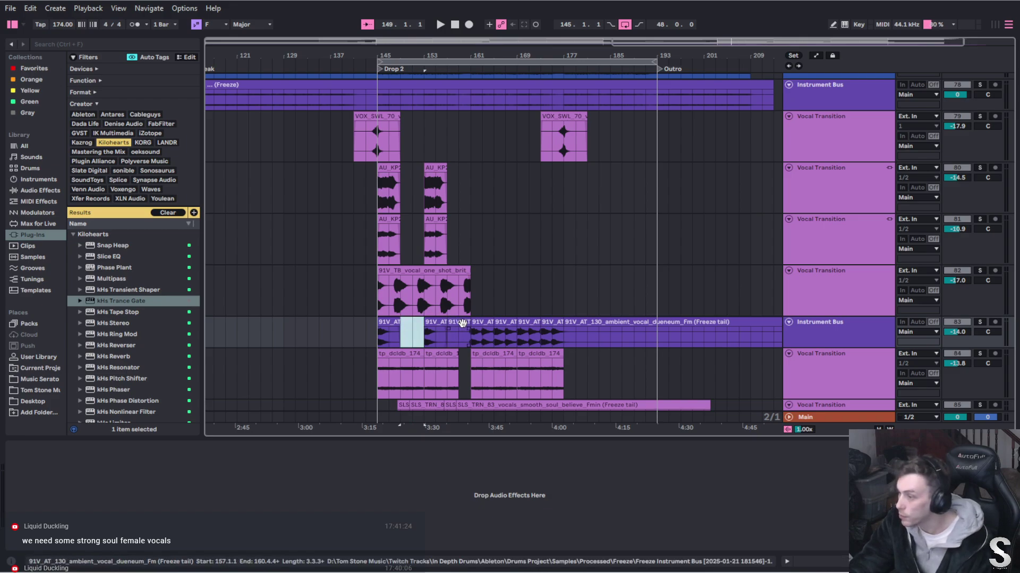
Delete the ambient vocal between bars 157 and 161 on track 83 and consolidate its clips from bar 161 to 177
{"action": "left_click", "coordinate": [462, 323]}
{"action": "key", "text": "Delete"}
{"action": "left_click_drag", "start_coordinate": [474, 334], "coordinate": [564, 340]}
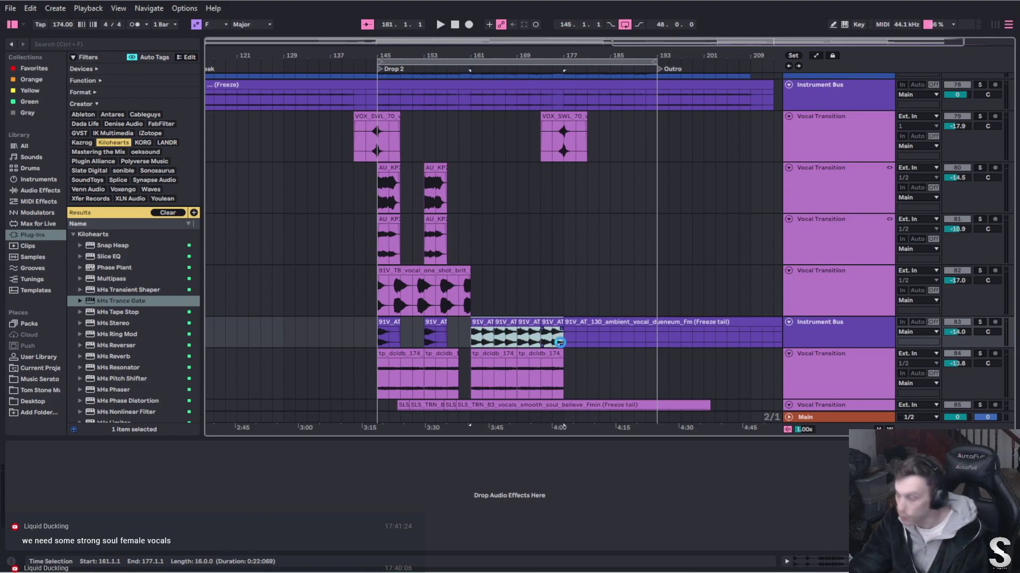
{"action": "key", "text": "ctrl+j"}
Consolidate the ambient vocal on track 83 from bar 161 to 179 and delete the freeze tail after bar 179
{"action": "left_click", "coordinate": [575, 341]}
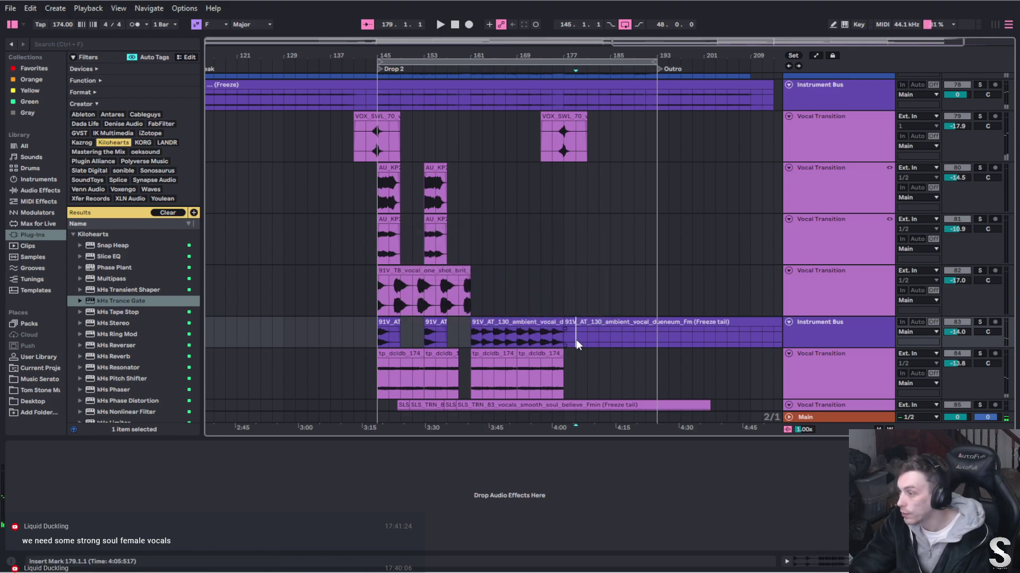
{"action": "key", "text": "shift+Left"}
{"action": "key", "text": "shift+Left"}
{"action": "key", "text": "shift+Left"}
{"action": "key", "text": "shift+Left"}
{"action": "key", "text": "shift+Left"}
{"action": "key", "text": "shift+Left"}
{"action": "key", "text": "shift+Left"}
{"action": "key", "text": "shift+Left"}
{"action": "key", "text": "shift+Left"}
{"action": "key", "text": "shift+Left"}
{"action": "key", "text": "shift+Left"}
{"action": "key", "text": "shift+Left"}
{"action": "key", "text": "shift+Left"}
{"action": "key", "text": "shift+Left"}
{"action": "key", "text": "shift+Left"}
{"action": "key", "text": "shift+Left"}
{"action": "key", "text": "shift+Left"}
{"action": "key", "text": "shift+Left"}
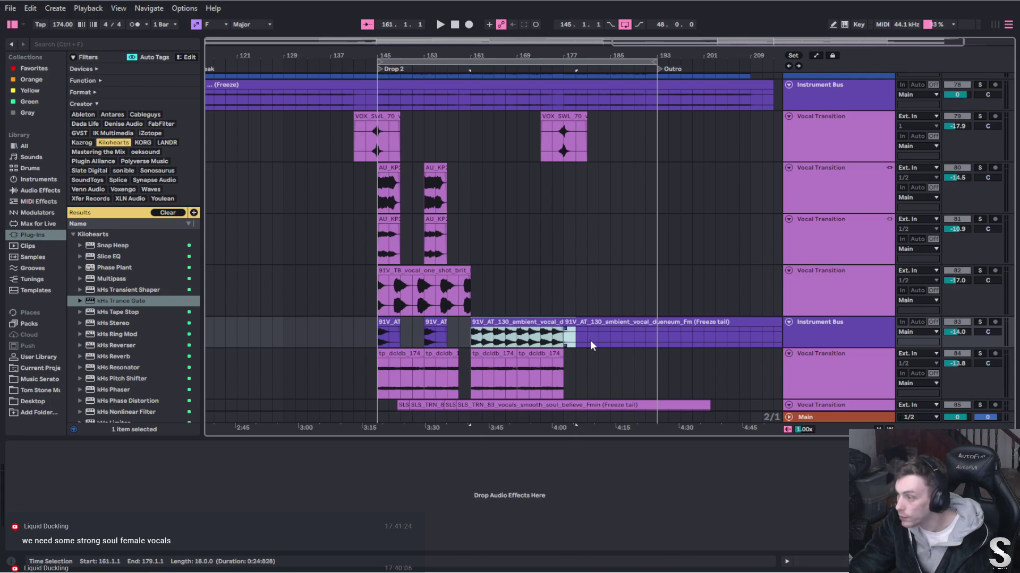
{"action": "key", "text": "ctrl+j"}
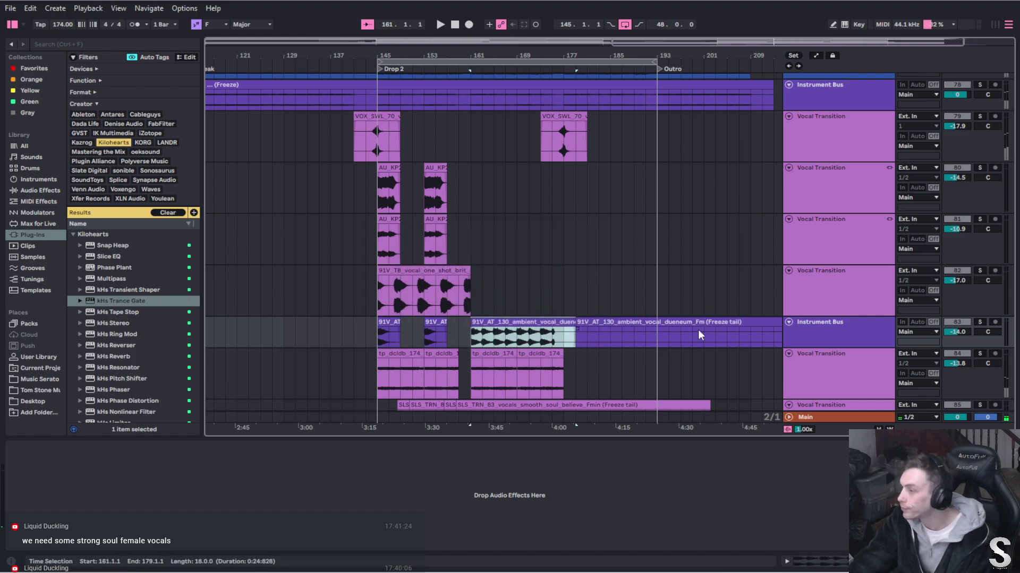
{"action": "left_click", "coordinate": [701, 329]}
{"action": "scroll", "coordinate": [632, 332], "scroll_direction": "down", "scroll_amount": 3}
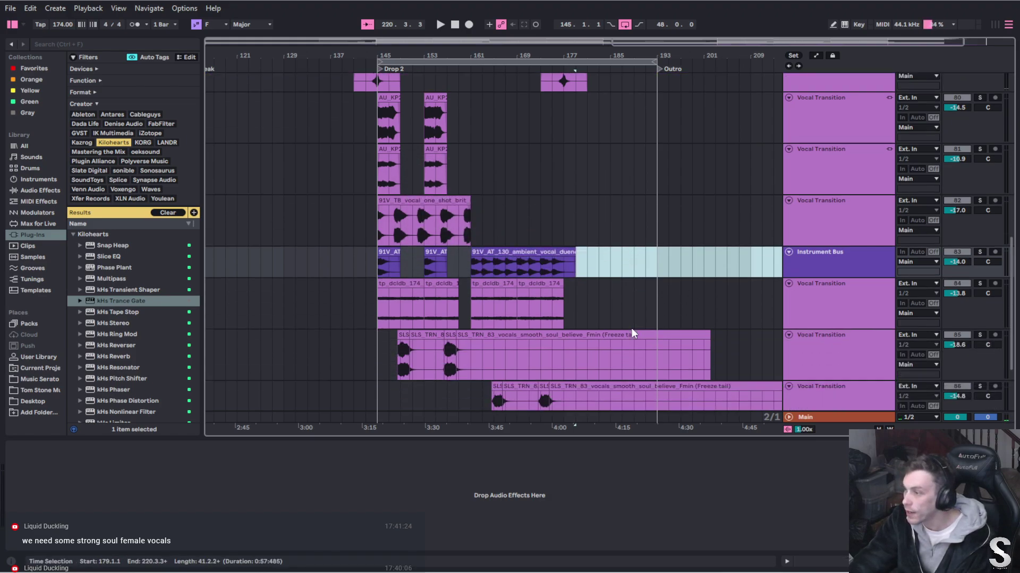
Consolidate the vox pad clip on track 84 from bar 145 to 153 and duplicate it repeatedly up to bar 193
{"action": "left_click", "coordinate": [413, 284]}
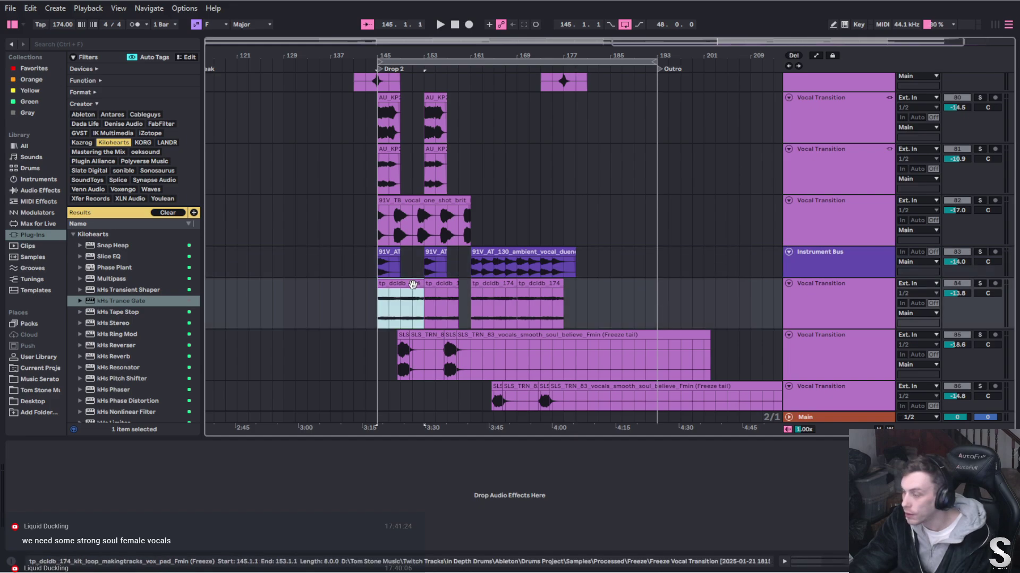
{"action": "left_click", "coordinate": [853, 299]}
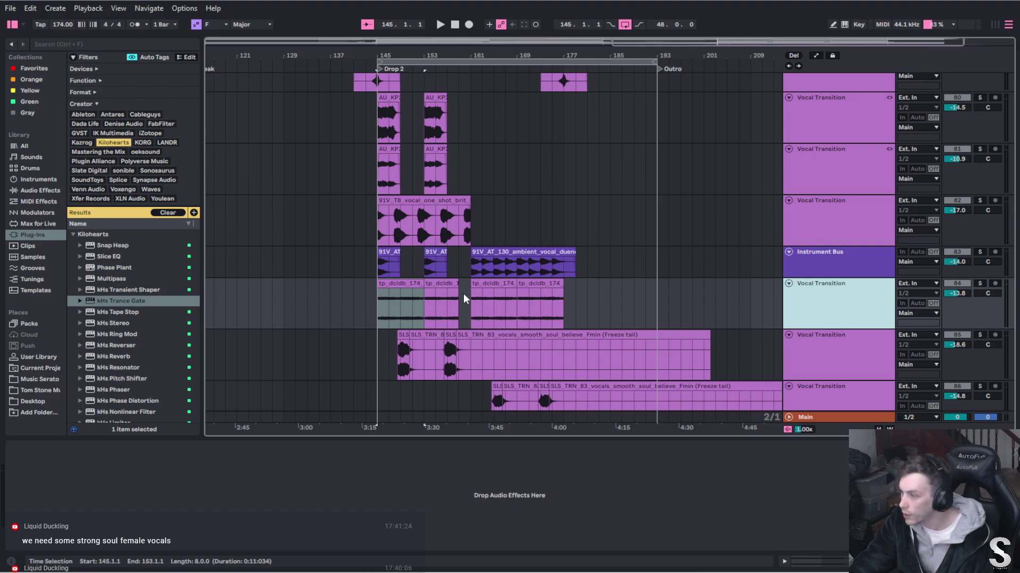
{"action": "left_click", "coordinate": [396, 285]}
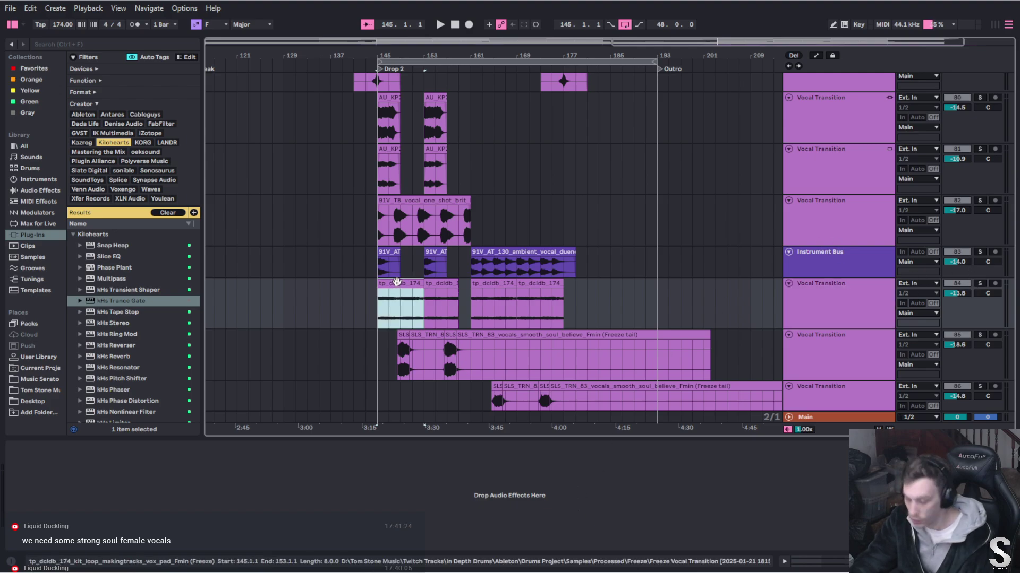
{"action": "key", "text": "ctrl+j"}
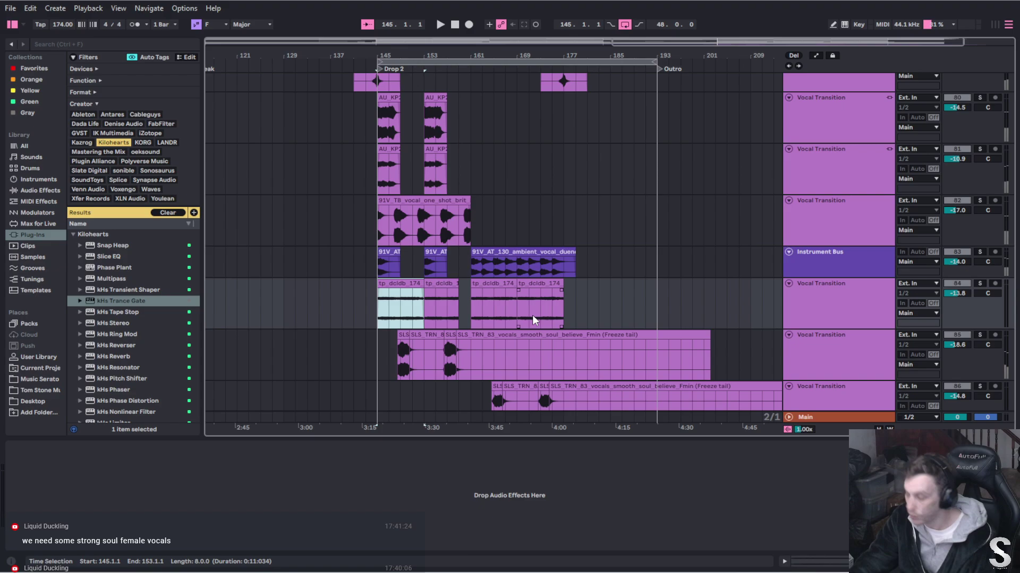
{"action": "key", "text": "ctrl+j"}
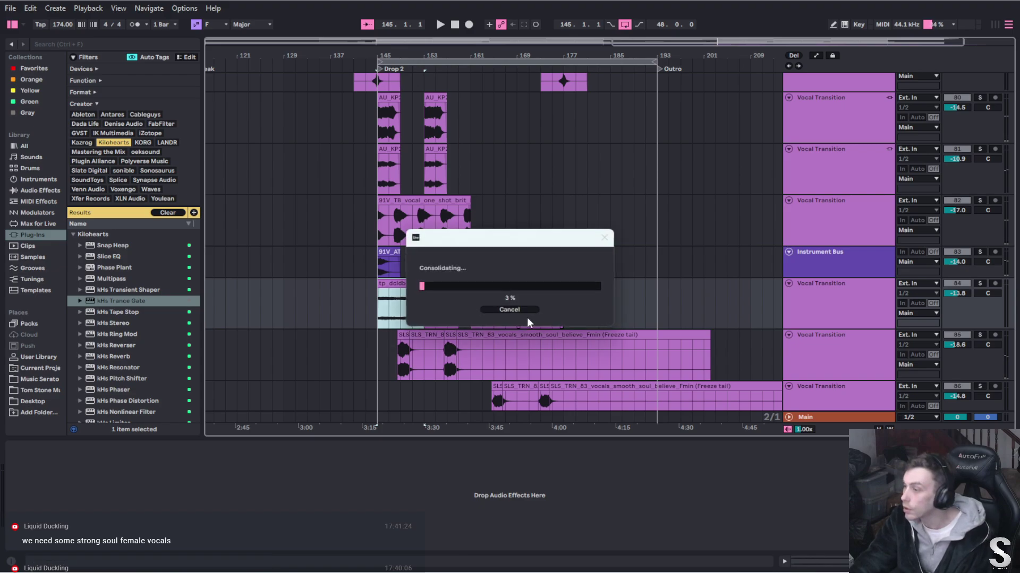
{"action": "key", "text": "ctrl+d"}
{"action": "key", "text": "ctrl+d"}
{"action": "key", "text": "ctrl+d"}
{"action": "key", "text": "ctrl+d"}
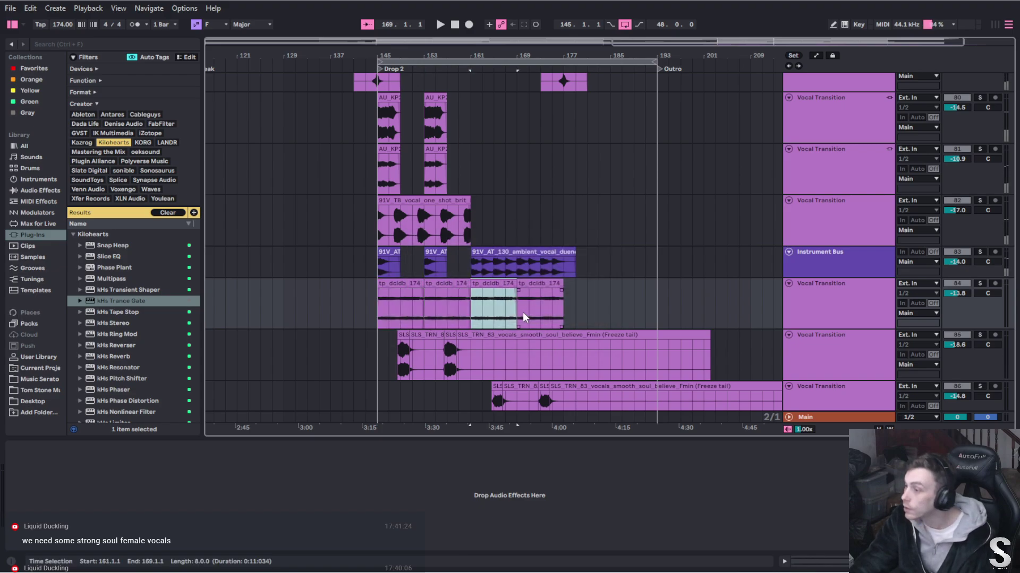
{"action": "key", "text": "ctrl+d"}
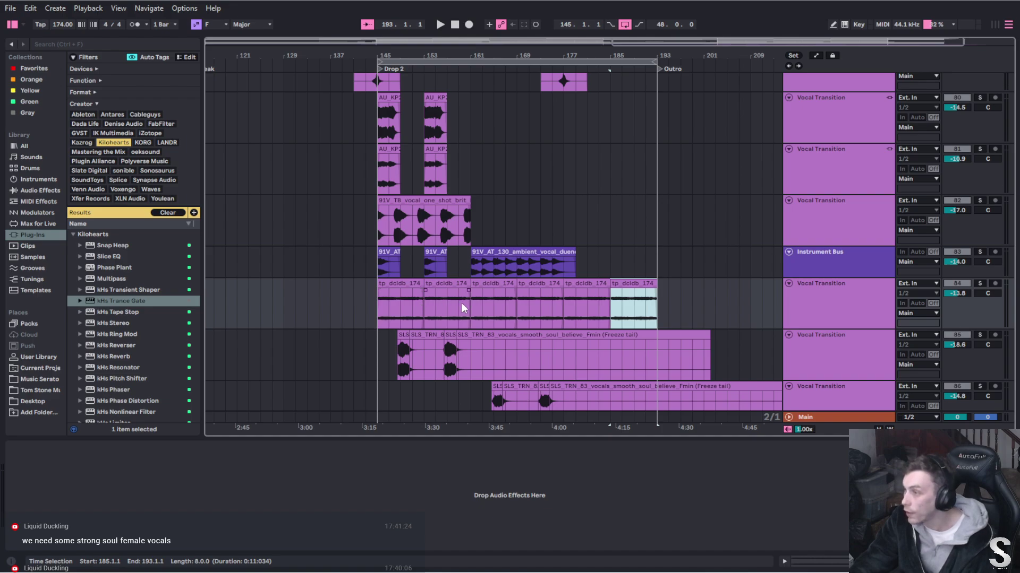
Turn the smooth soul vocal on track 85 into two consolidated eight-bar clips from bar 145 to 161 and delete the remaining freeze tail
{"action": "scroll", "coordinate": [524, 315], "scroll_direction": "down", "scroll_amount": 4}
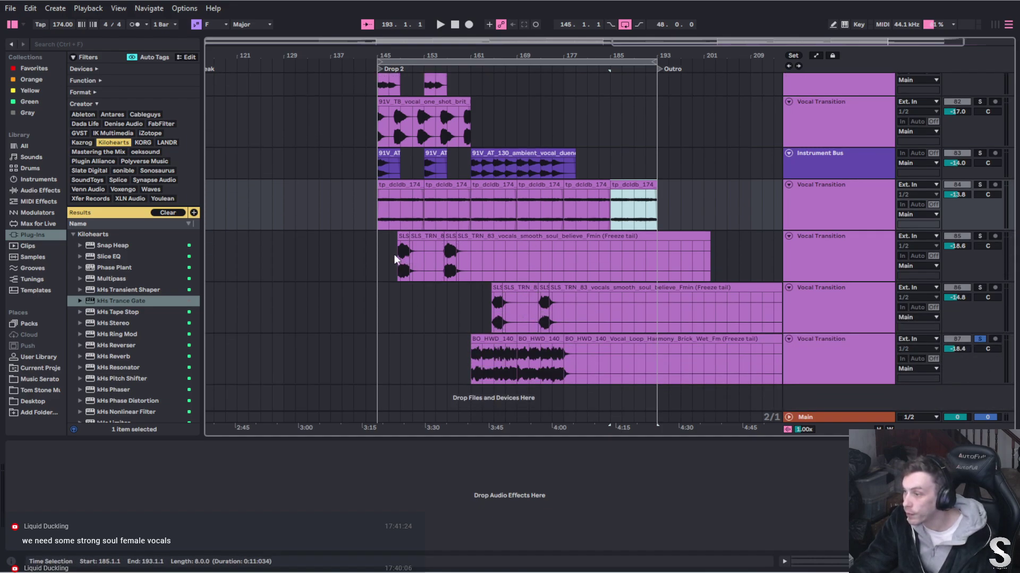
{"action": "left_click_drag", "start_coordinate": [377, 256], "coordinate": [397, 260]}
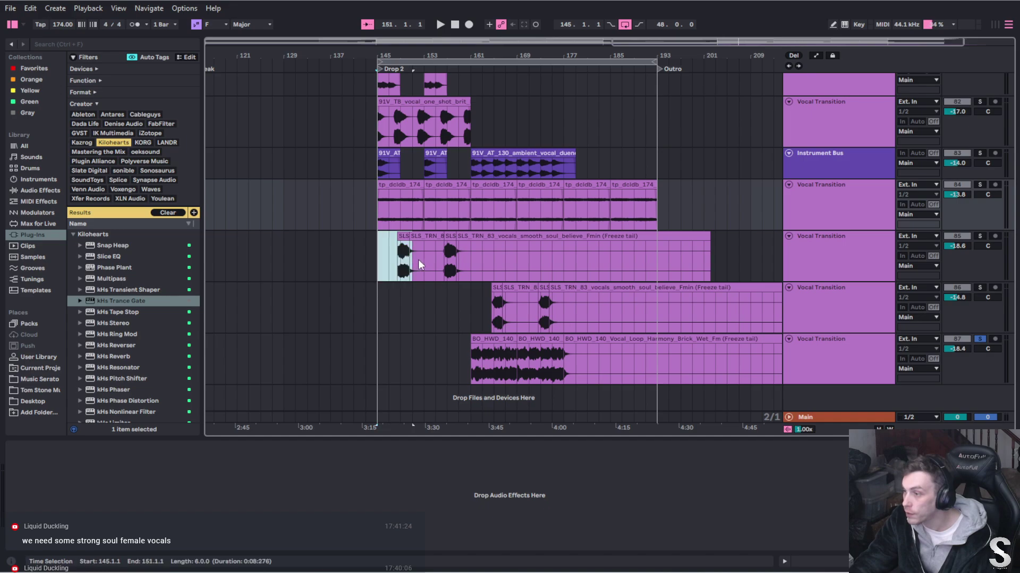
{"action": "key", "text": "ctrl+j"}
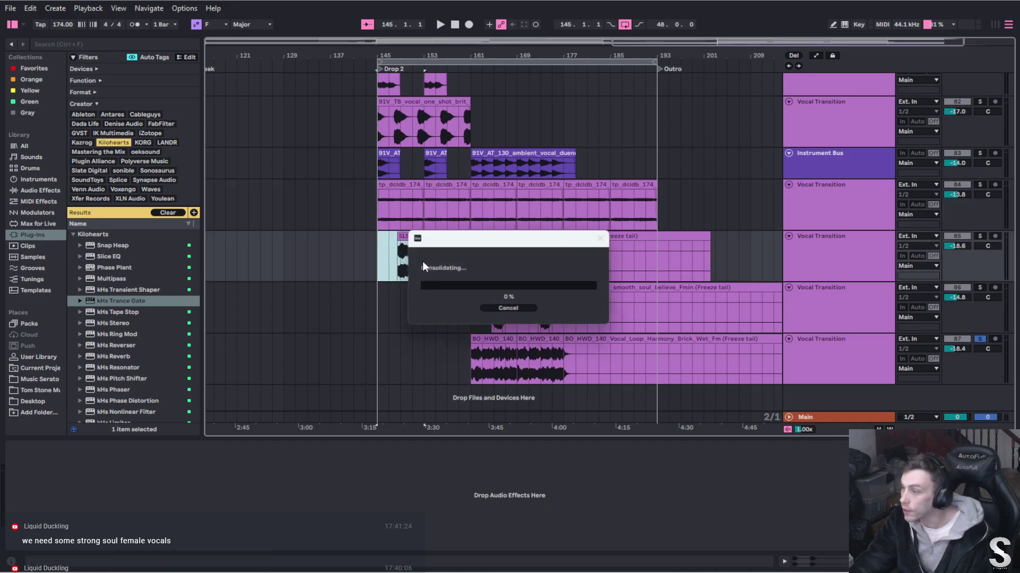
{"action": "key", "text": "ctrl+d"}
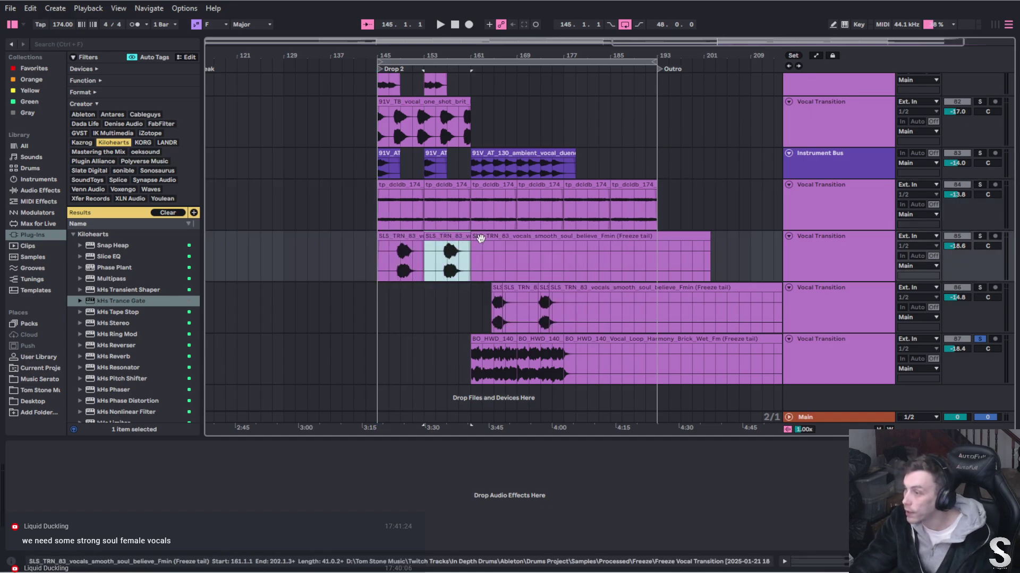
{"action": "left_click", "coordinate": [482, 245]}
{"action": "key", "text": "Delete"}
Turn the smooth soul vocal on track 86 into two consolidated eight-bar clips from bar 161 to 177 and delete the remaining freeze tail
{"action": "left_click_drag", "start_coordinate": [475, 301], "coordinate": [496, 301]}
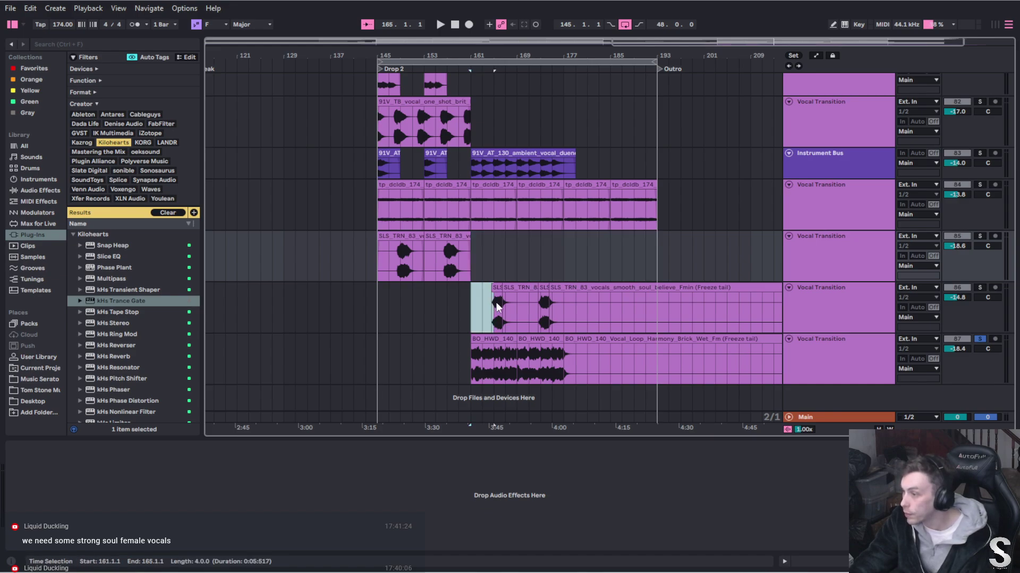
{"action": "key", "text": "ctrl+j"}
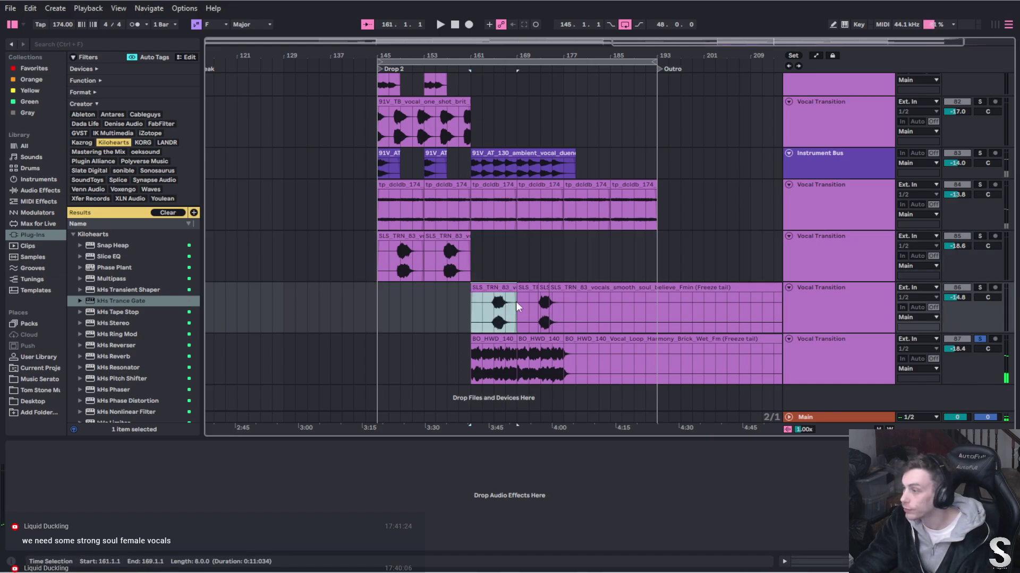
{"action": "key", "text": "ctrl+d"}
{"action": "left_click", "coordinate": [591, 297]}
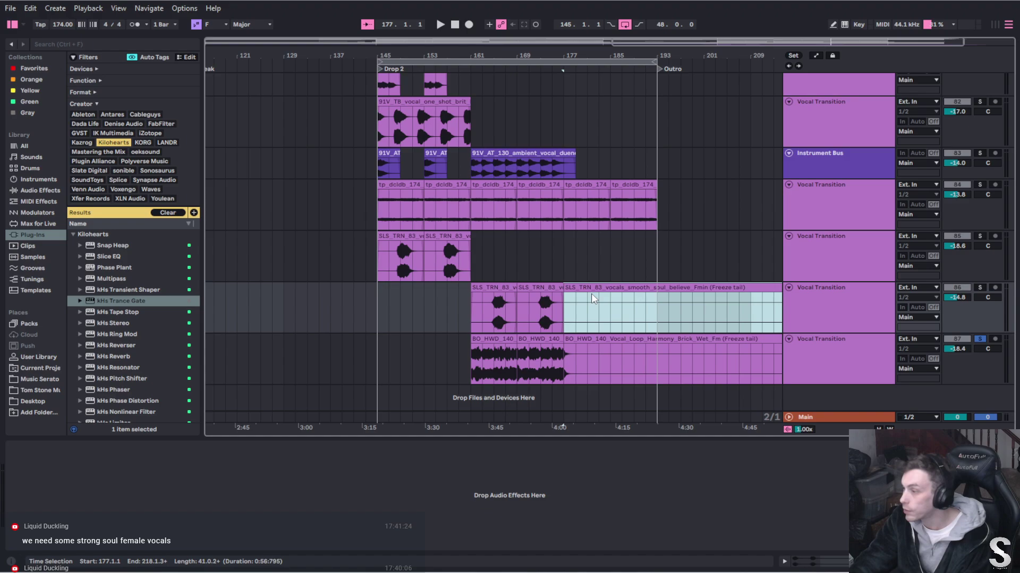
{"action": "key", "text": "Delete"}
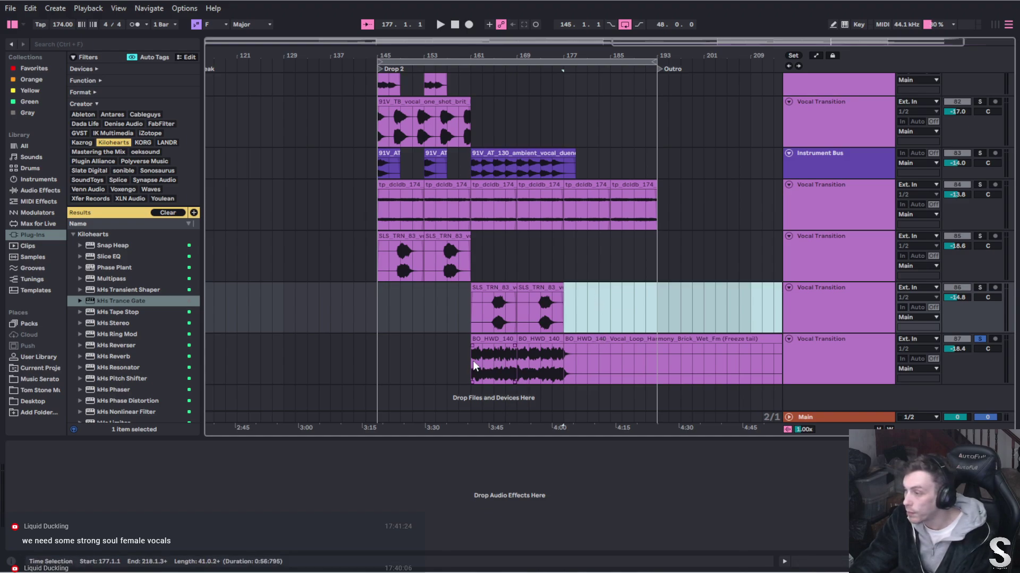
Consolidate the vocal harmony loop on track 87 from bar 161 to 179 and delete the freeze tail after it
{"action": "left_click_drag", "start_coordinate": [473, 361], "coordinate": [573, 356]}
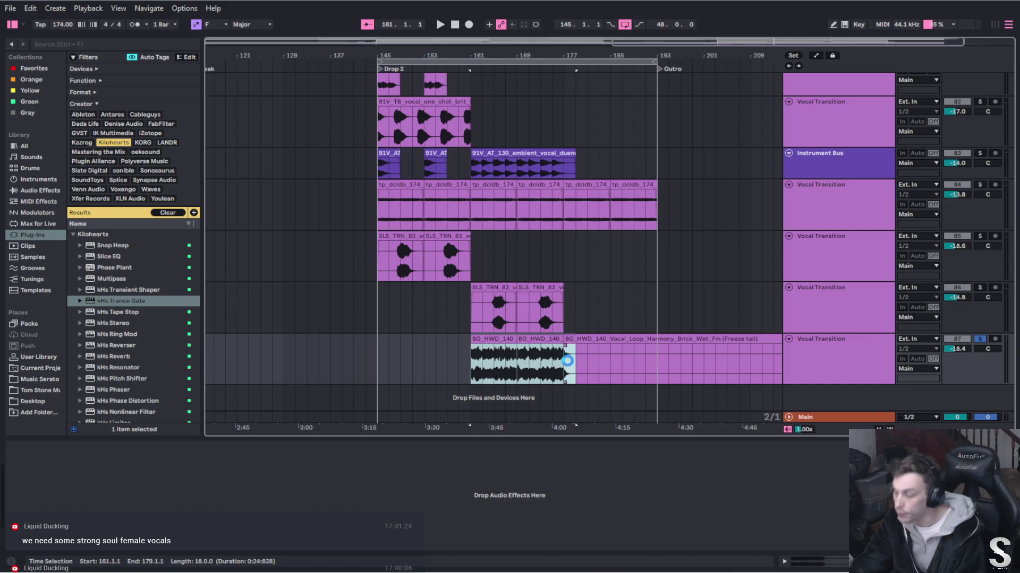
{"action": "key", "text": "ctrl+j"}
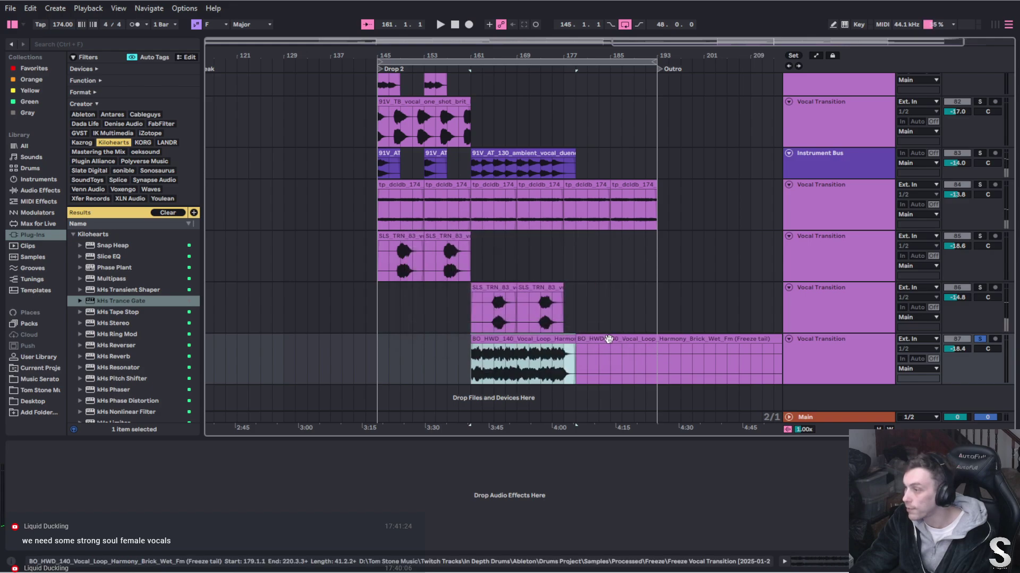
{"action": "left_click", "coordinate": [644, 365]}
{"action": "key", "text": "Delete"}
{"action": "left_click", "coordinate": [635, 363]}
Hide the device view, fit the track heights to the arrangement and fold the Tools group
{"action": "scroll", "coordinate": [632, 360], "scroll_direction": "up", "scroll_amount": 2}
{"action": "scroll", "coordinate": [629, 355], "scroll_direction": "up", "scroll_amount": 5}
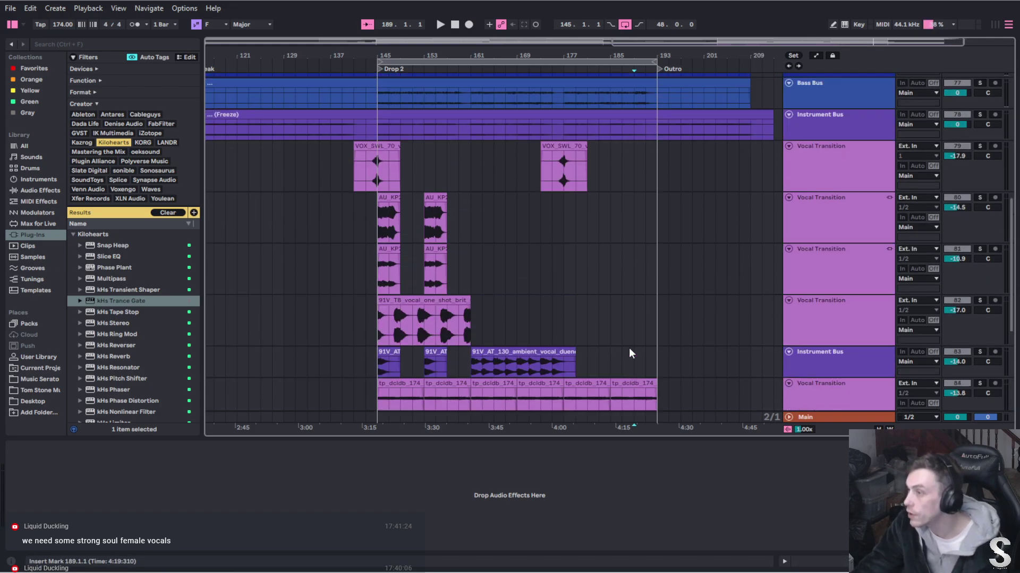
{"action": "scroll", "coordinate": [556, 320], "scroll_direction": "down", "scroll_amount": 6}
{"action": "scroll", "coordinate": [536, 284], "scroll_direction": "down", "scroll_amount": 1}
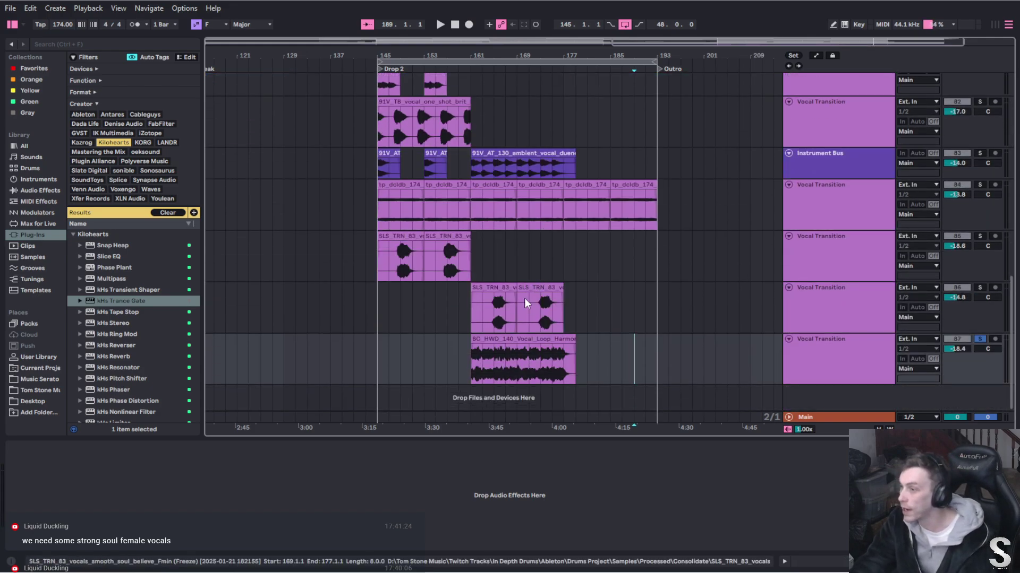
{"action": "key", "text": "ctrl+alt+l"}
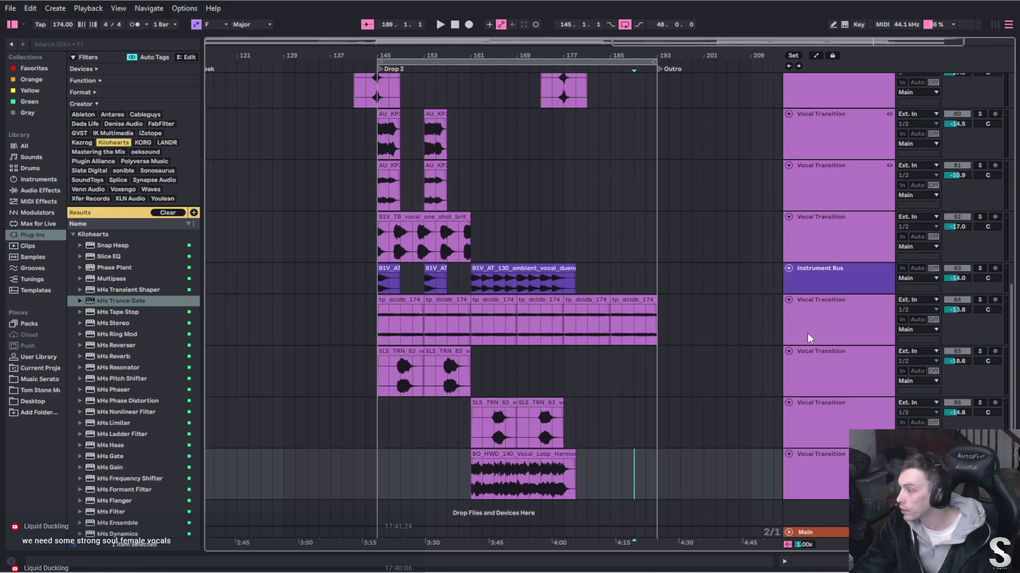
{"action": "key", "text": "h"}
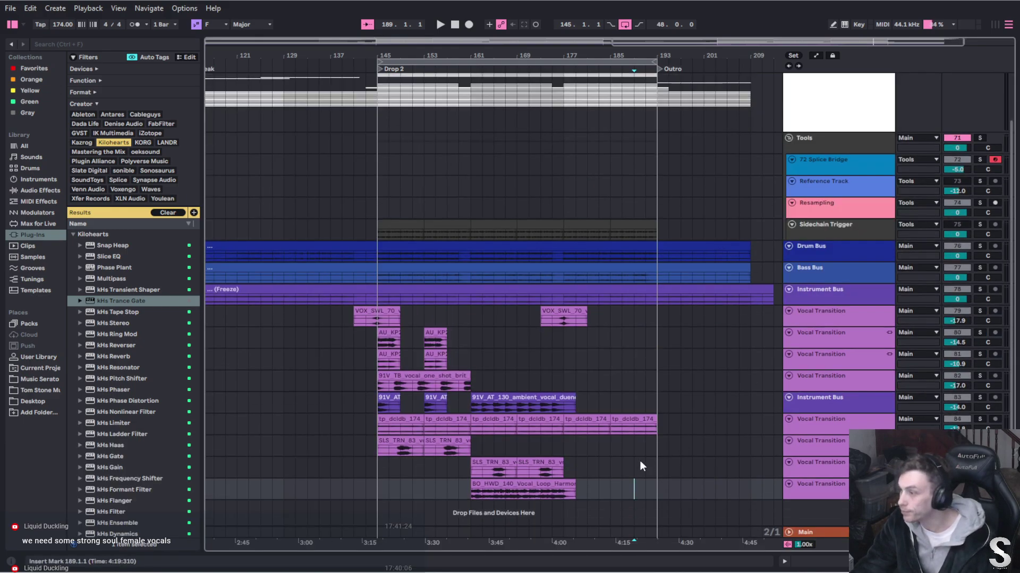
{"action": "left_click", "coordinate": [789, 138]}
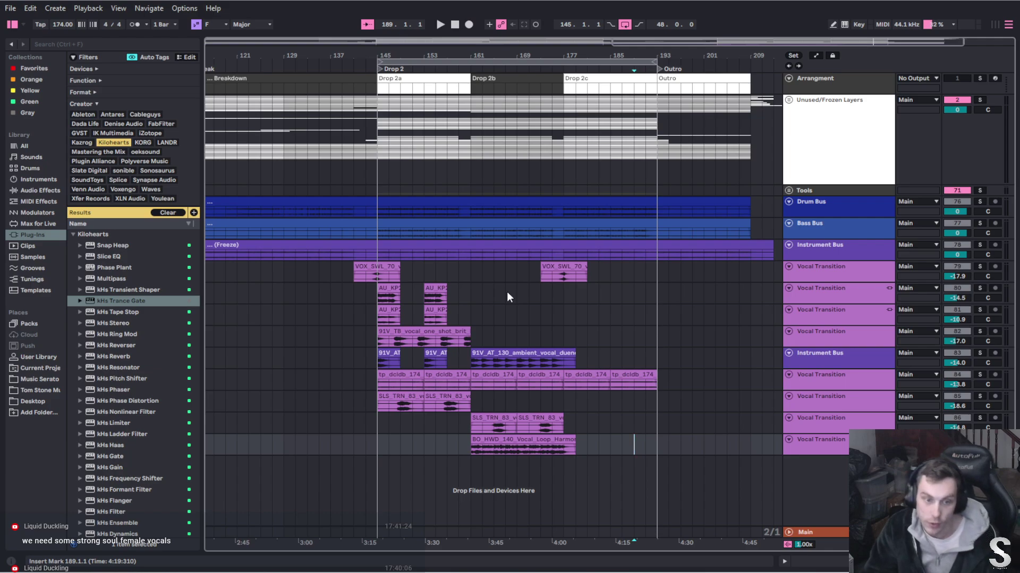
Solo track 79 and audition its second vocal clip, playing from bar 173 and again from bar 175
{"action": "left_click", "coordinate": [980, 266]}
{"action": "scroll", "coordinate": [573, 262], "scroll_direction": "right", "scroll_amount": 3}
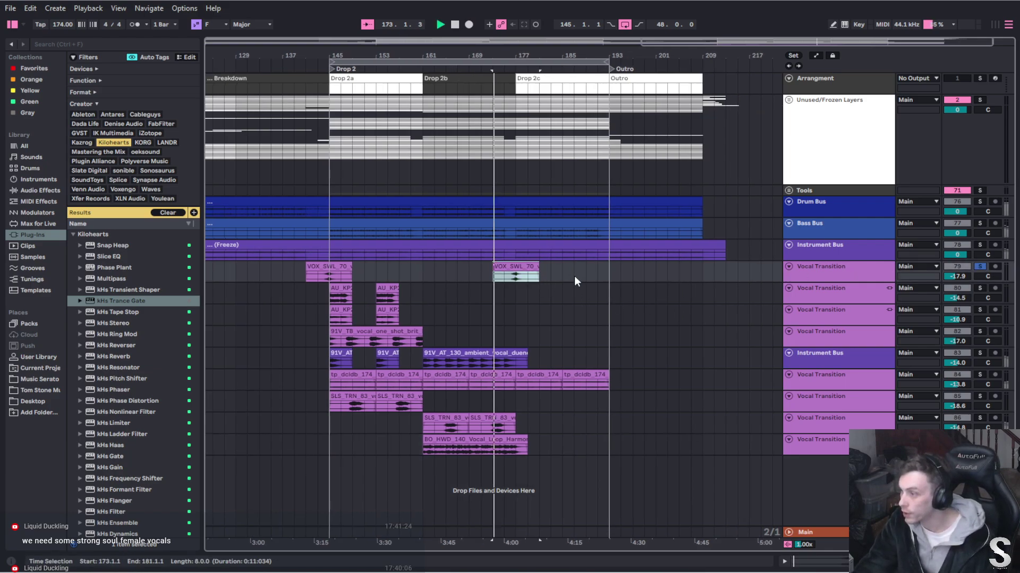
{"action": "left_click", "coordinate": [505, 274]}
{"action": "key", "text": "space"}
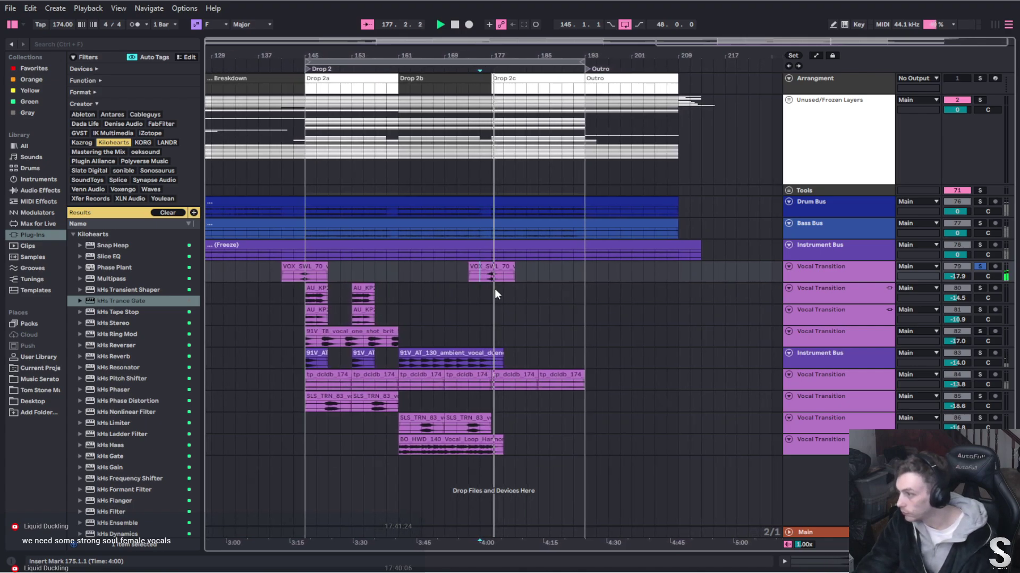
{"action": "key", "text": "space"}
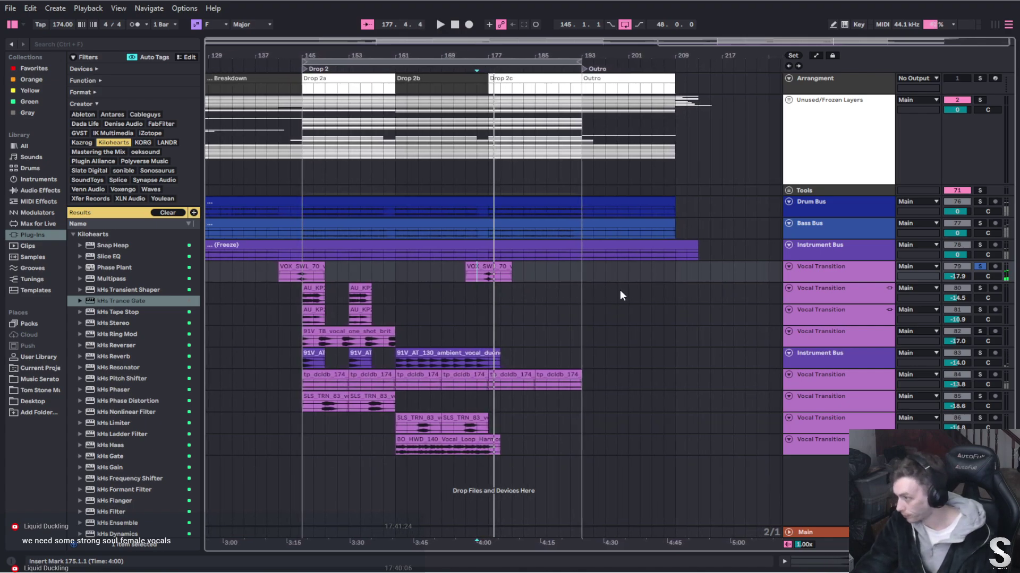
Solo the linked vocal track 80 and audition its first clip from bar 145
{"action": "left_click", "coordinate": [976, 286]}
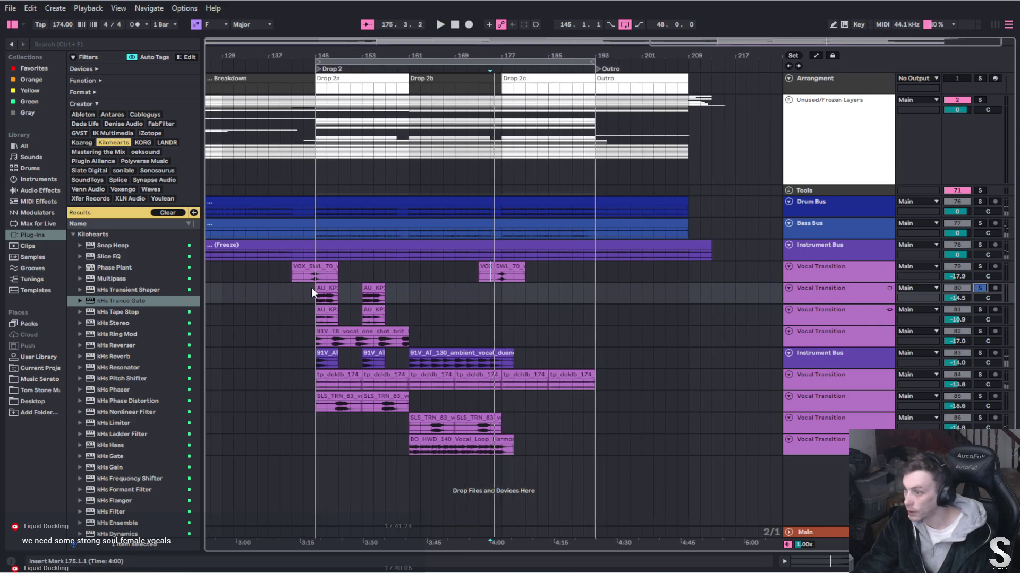
{"action": "left_click", "coordinate": [311, 288]}
{"action": "key", "text": "space"}
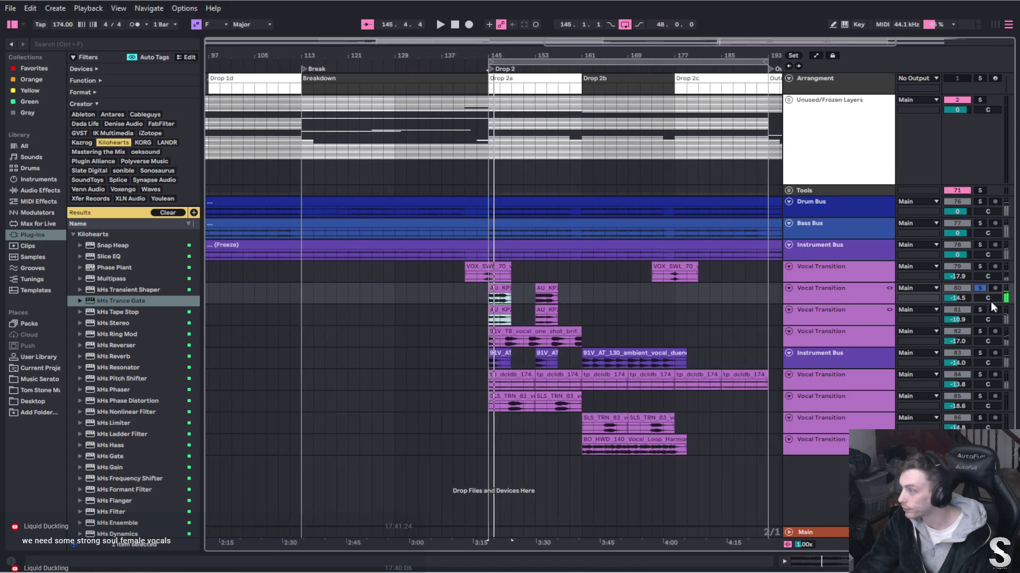
Solo and audition the vocal one-shot track 82, and move the track directly below track 79, above the two linked vocal tracks
{"action": "left_click", "coordinate": [979, 334]}
{"action": "key", "text": "space"}
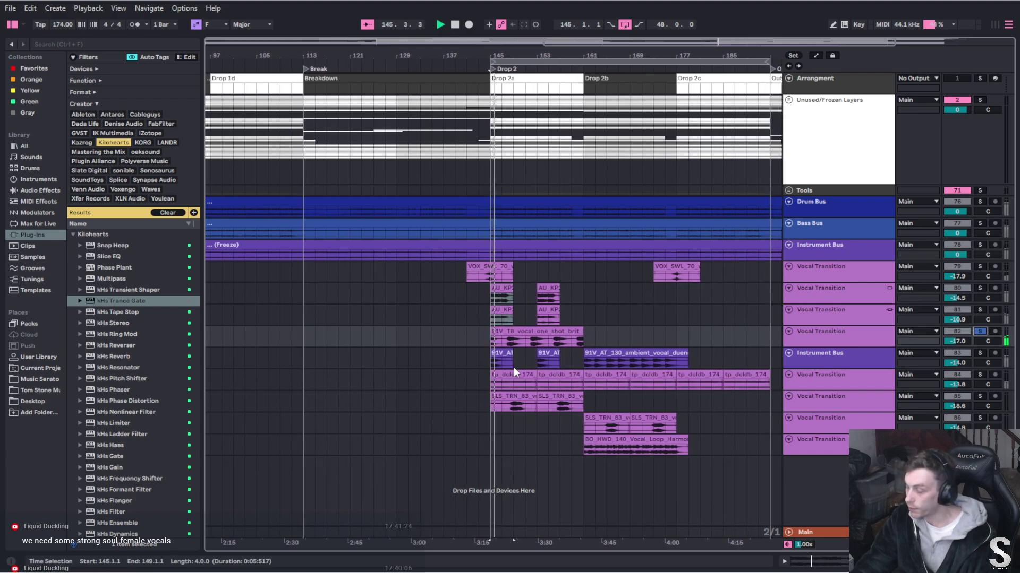
{"action": "key", "text": "space"}
{"action": "left_click_drag", "start_coordinate": [893, 327], "coordinate": [879, 298]}
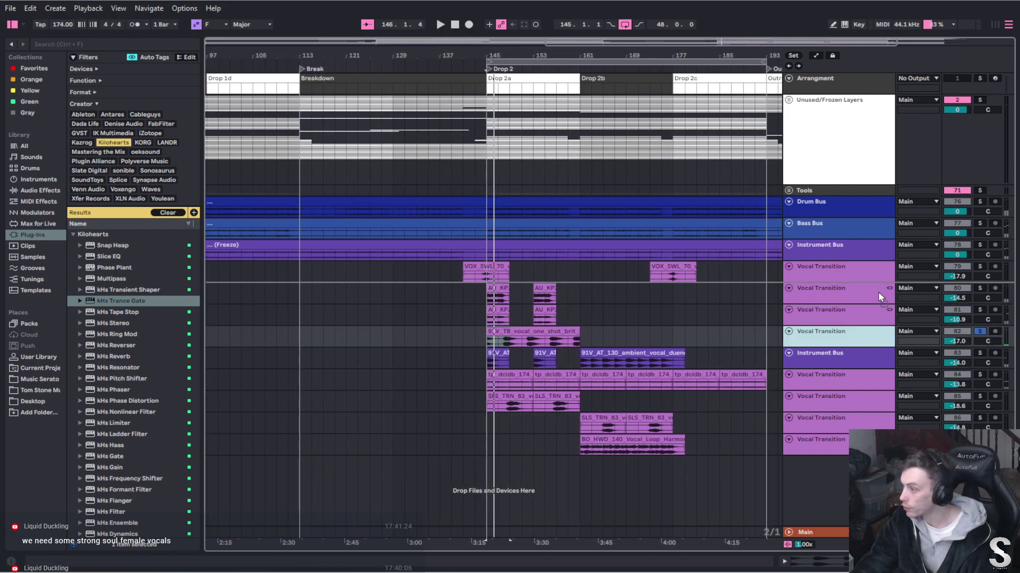
{"action": "left_click_drag", "start_coordinate": [774, 372], "coordinate": [774, 371]}
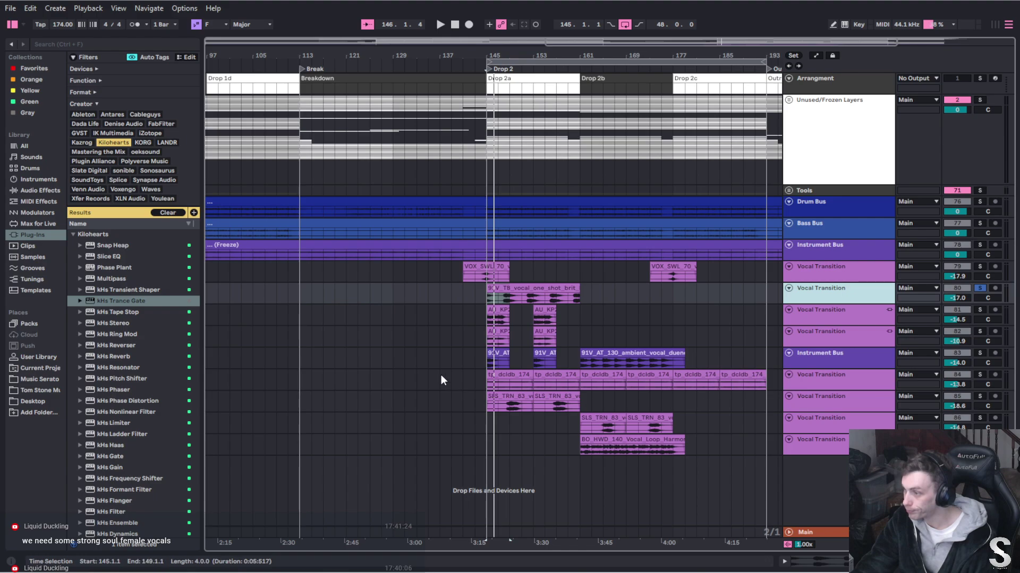
Solo and audition the ambient vocal track 83, and move it directly below vocal one-shot track 80
{"action": "left_click", "coordinate": [983, 352]}
{"action": "key", "text": "space"}
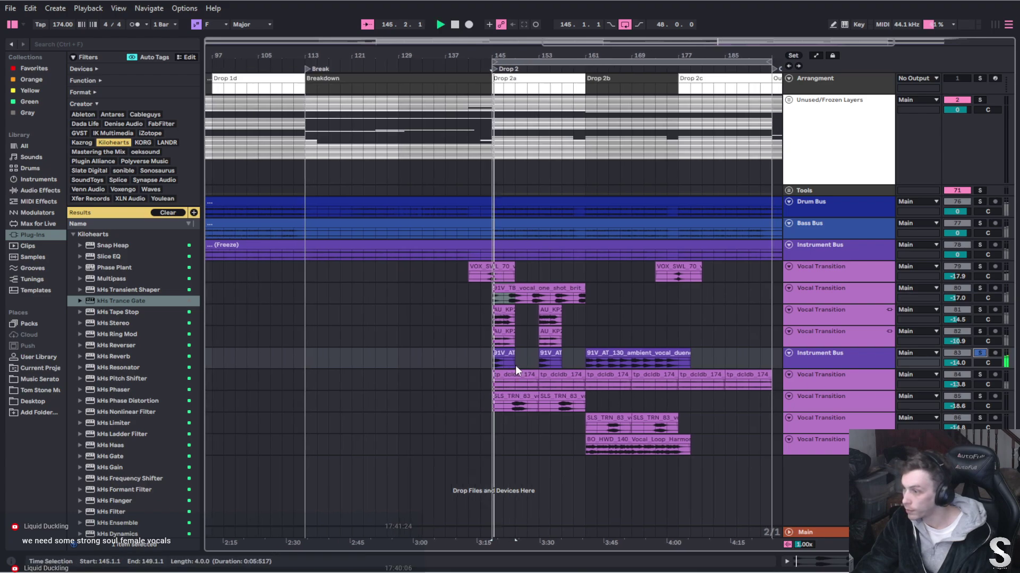
{"action": "key", "text": "space"}
{"action": "left_click_drag", "start_coordinate": [849, 355], "coordinate": [850, 311]}
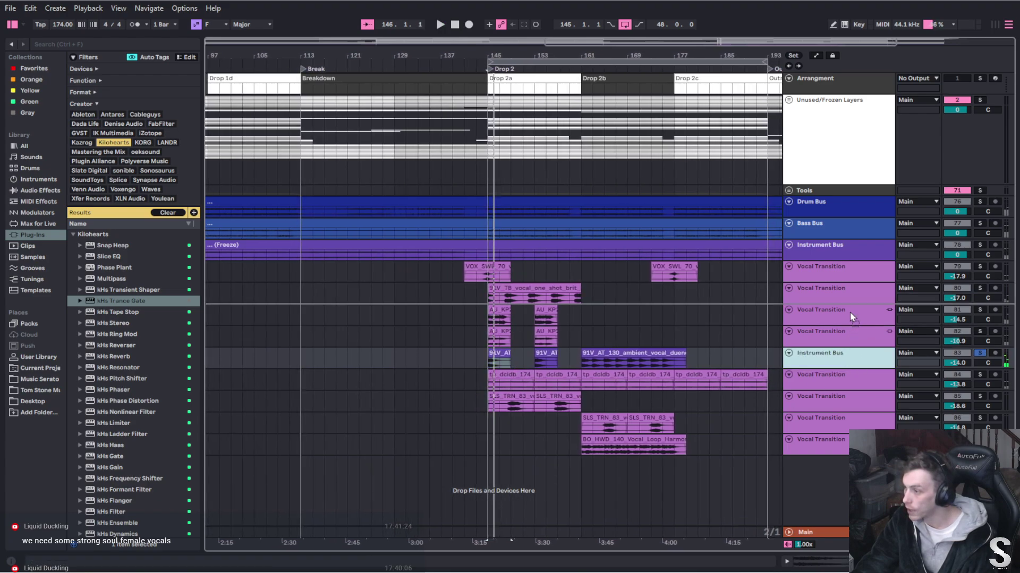
{"action": "left_click_drag", "start_coordinate": [794, 419], "coordinate": [794, 418]}
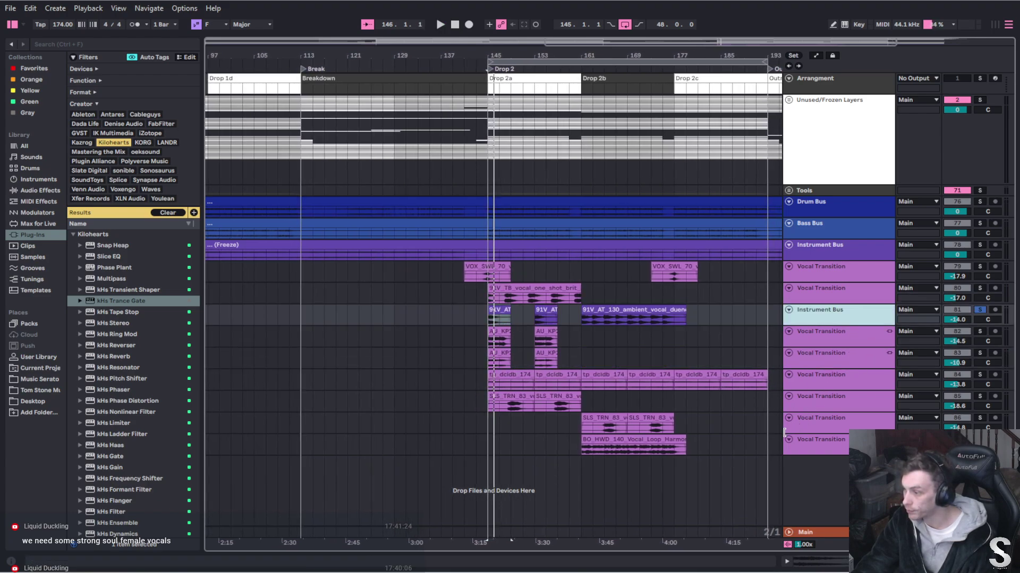
Solo and audition the tp_dcldb_174 vocal track 84, and move it directly above the ambient vocal track
{"action": "left_click", "coordinate": [855, 379]}
{"action": "key", "text": "space"}
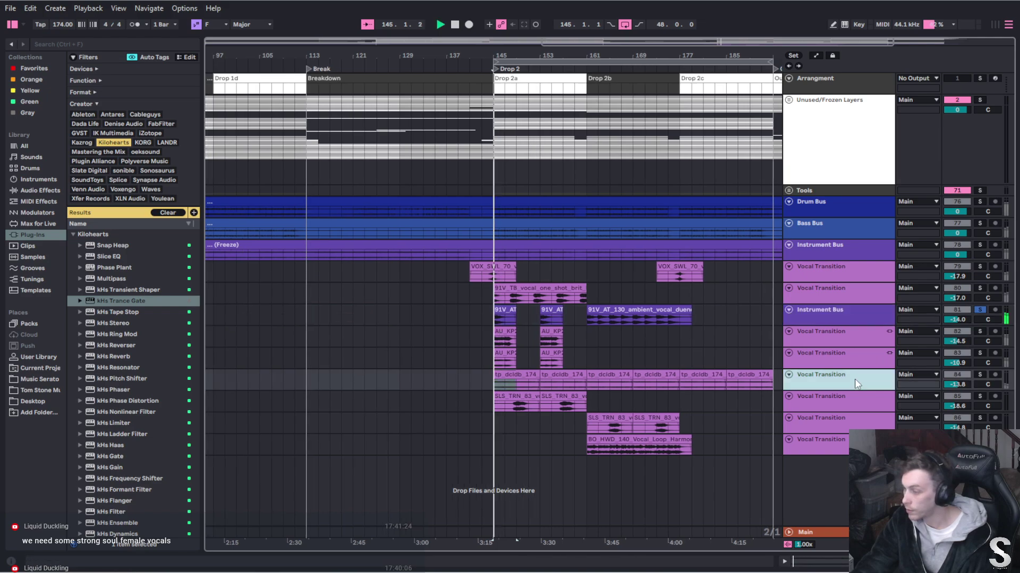
{"action": "left_click", "coordinate": [977, 373]}
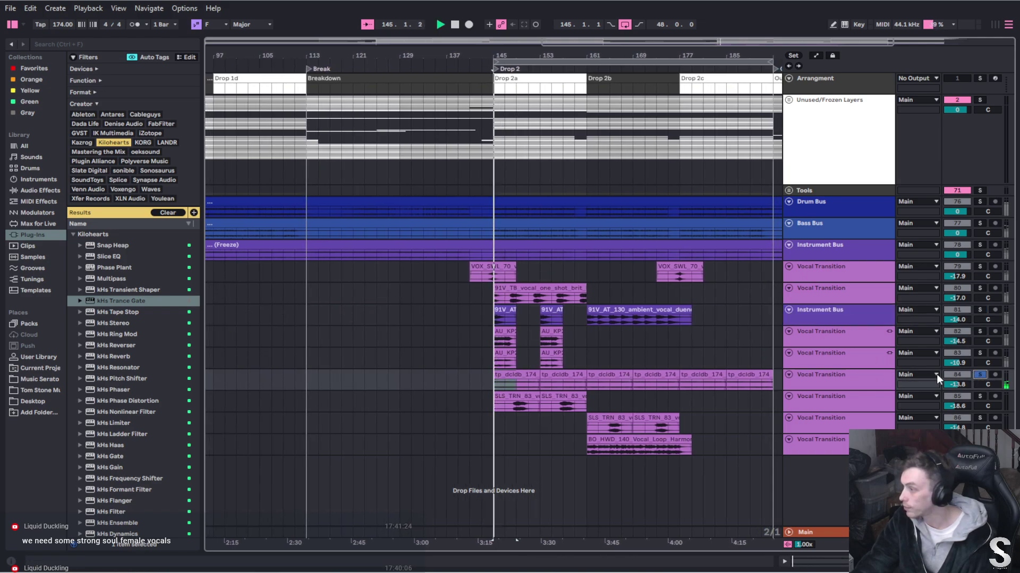
{"action": "left_click_drag", "start_coordinate": [811, 377], "coordinate": [807, 312]}
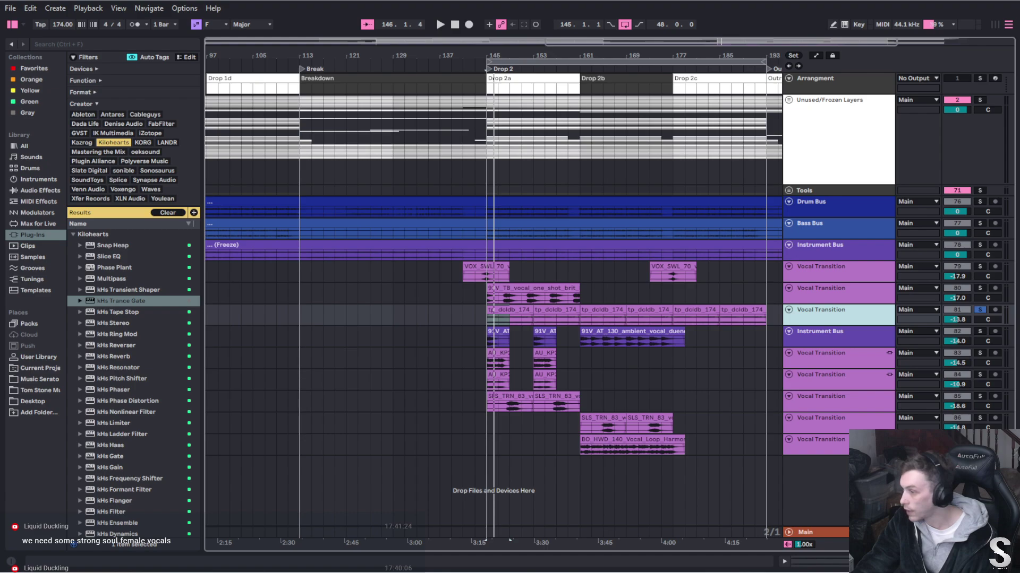
Audition the BO_HWD_140 vocal loop harmony from bar 161, and move its soloed track directly below the ambient vocal track
{"action": "left_click", "coordinate": [600, 449]}
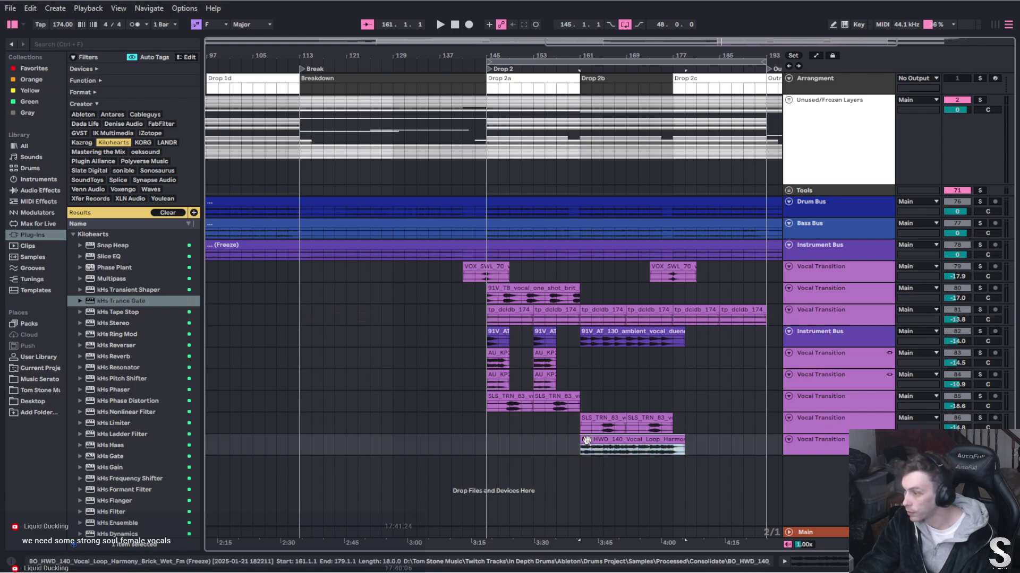
{"action": "key", "text": "space"}
{"action": "key", "text": "space"}
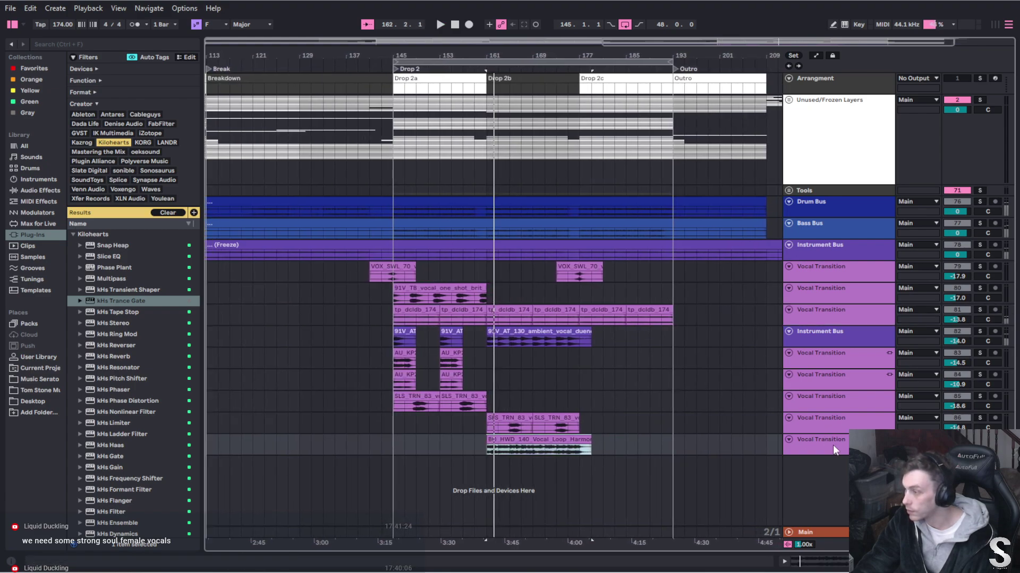
{"action": "left_click", "coordinate": [833, 445]}
{"action": "left_click_drag", "start_coordinate": [827, 406], "coordinate": [829, 356]}
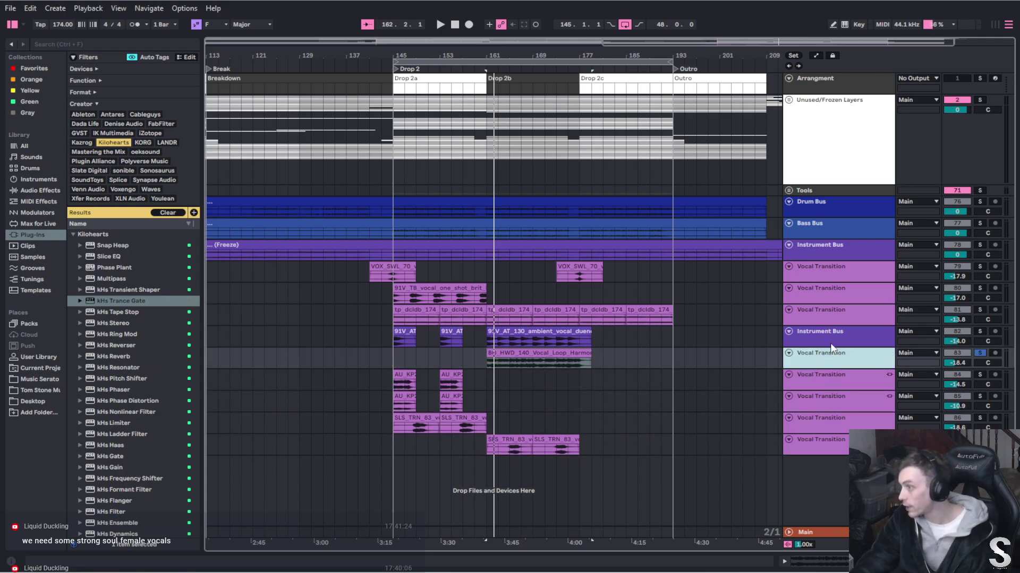
Colour vocal tracks 79 to 83 green and assign that track colour to their clips
{"action": "left_click", "coordinate": [835, 277], "text": "ctrl"}
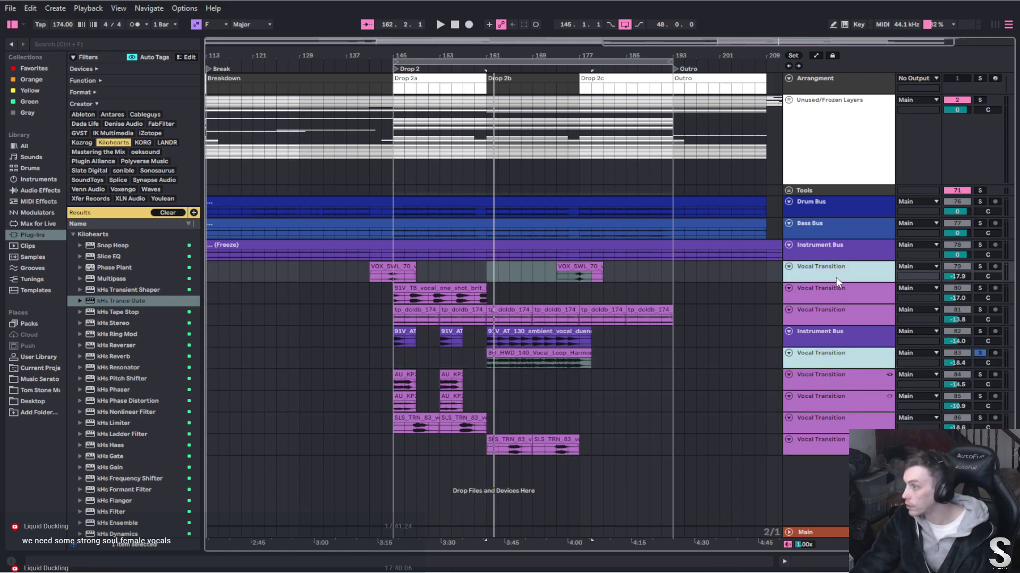
{"action": "left_click", "coordinate": [848, 358], "text": "shift"}
{"action": "right_click", "coordinate": [848, 358]}
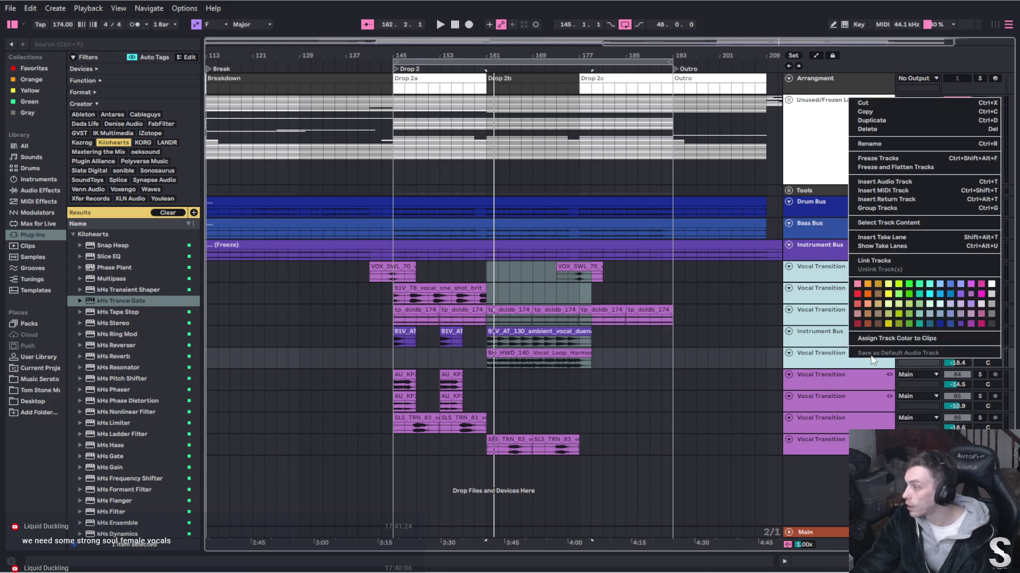
{"action": "left_click", "coordinate": [910, 324]}
{"action": "right_click", "coordinate": [827, 338]}
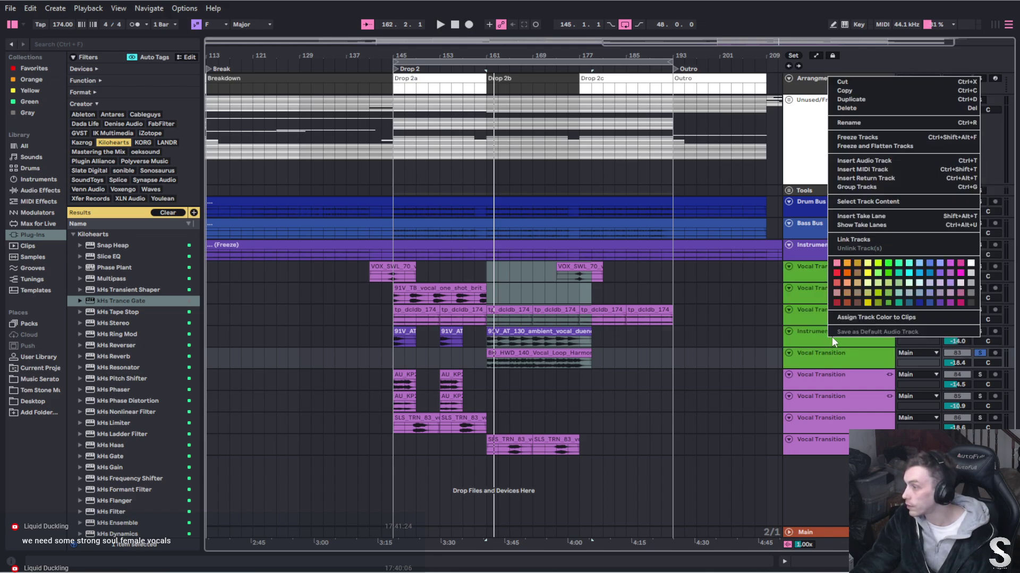
{"action": "left_click", "coordinate": [861, 318]}
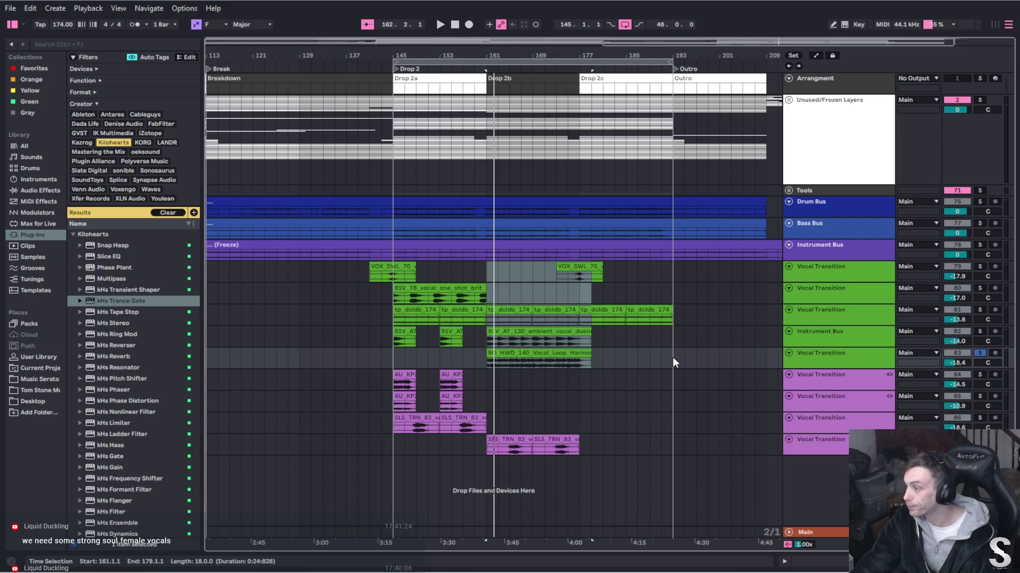
{"action": "left_click", "coordinate": [719, 358]}
Give the four remaining purple vocal tracks, 84 to 87, the same green track colour
{"action": "left_click", "coordinate": [827, 382]}
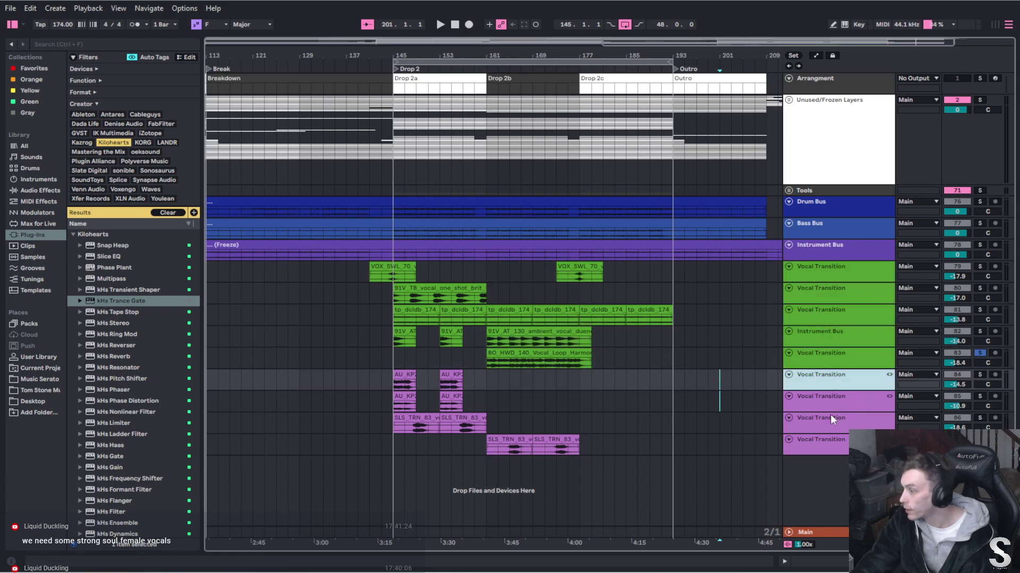
{"action": "left_click", "coordinate": [836, 441], "text": "shift"}
{"action": "right_click", "coordinate": [841, 439]}
{"action": "left_click", "coordinate": [902, 400]}
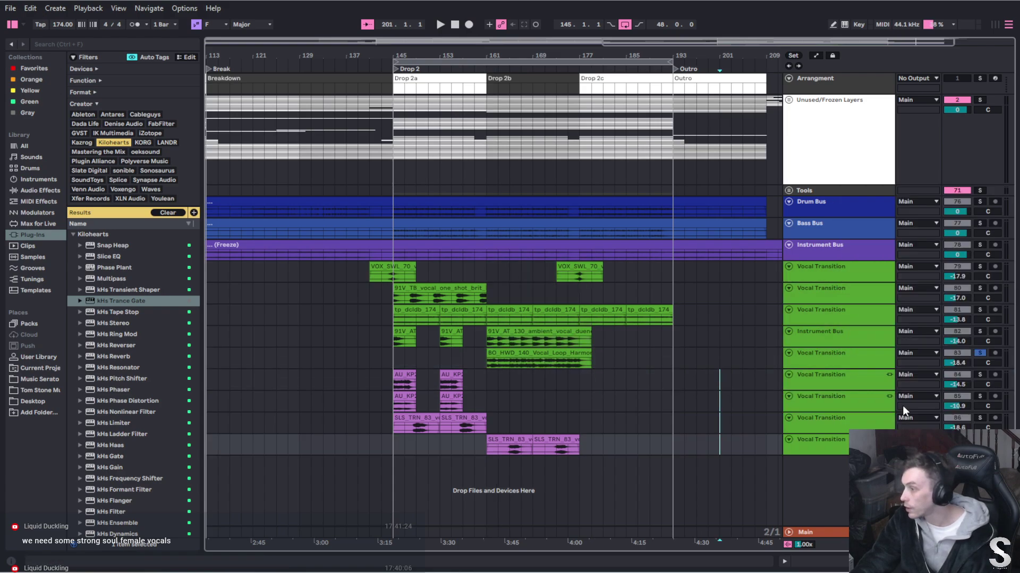
Recolour vocal tracks 84 to 87 olive yellow-green and assign that track colour to their clips
{"action": "left_click", "coordinate": [836, 378]}
{"action": "left_click", "coordinate": [833, 441], "text": "shift"}
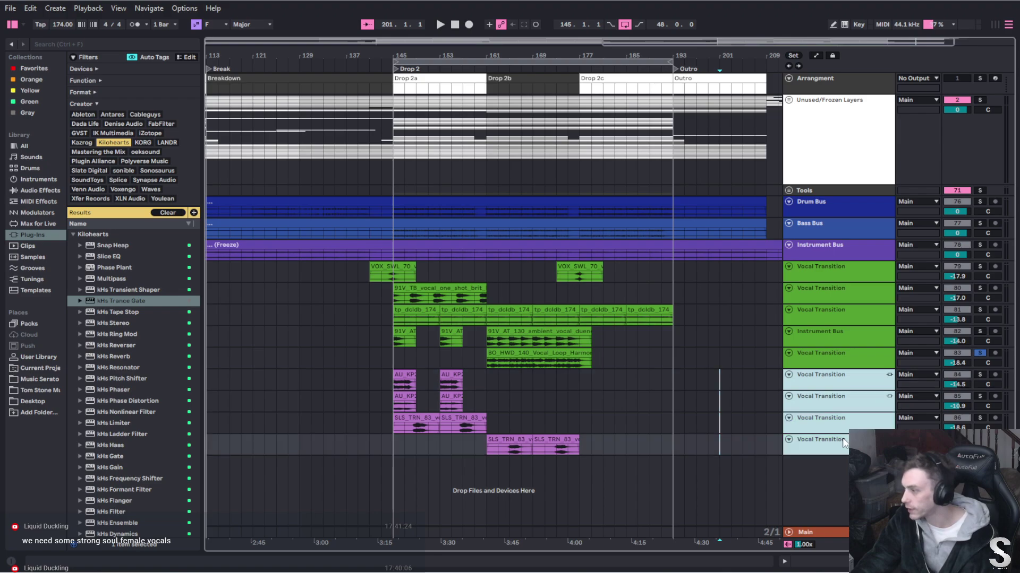
{"action": "right_click", "coordinate": [843, 441]}
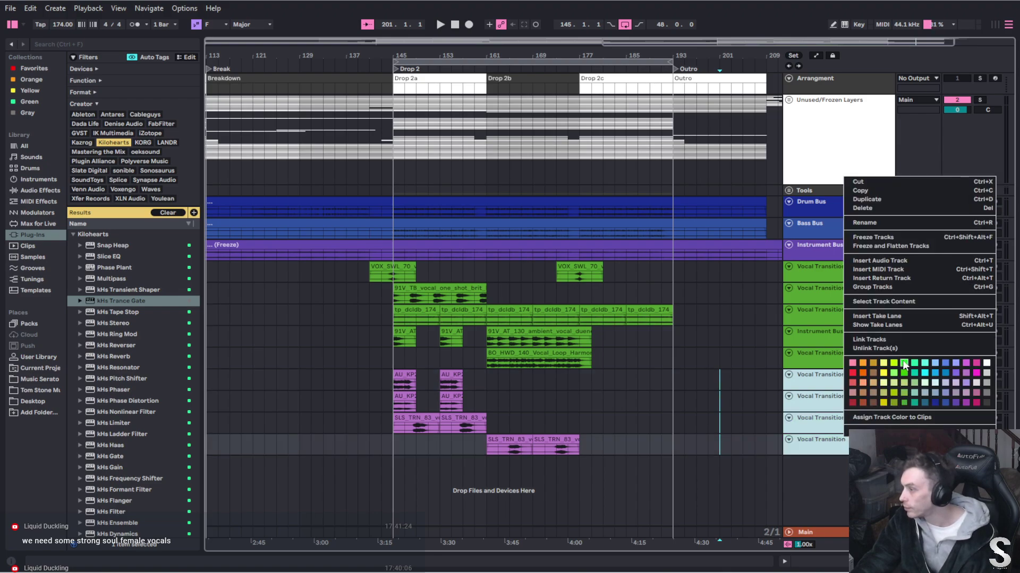
{"action": "left_click", "coordinate": [904, 407]}
{"action": "right_click", "coordinate": [833, 393]}
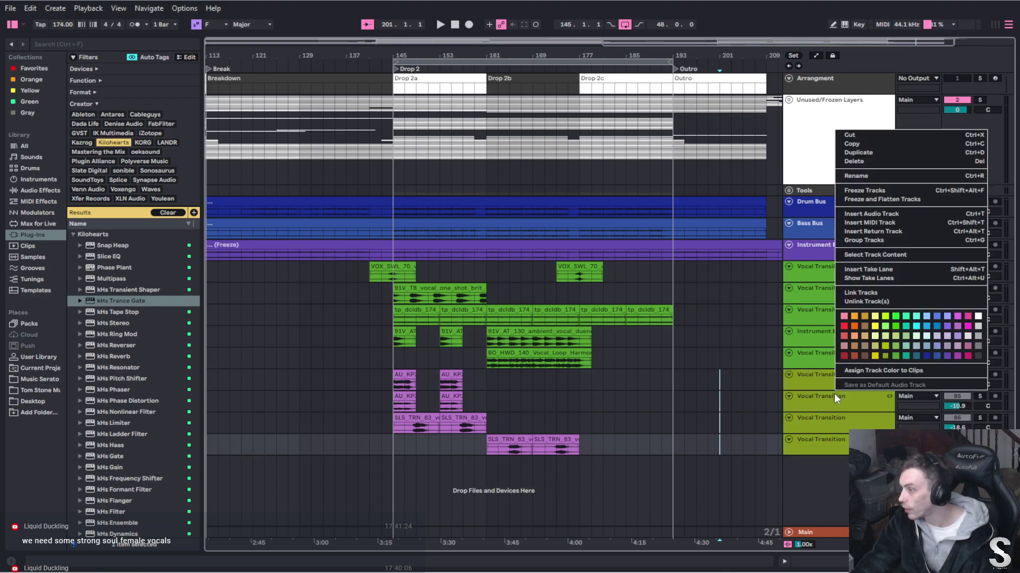
{"action": "left_click", "coordinate": [886, 372]}
{"action": "left_click", "coordinate": [660, 468]}
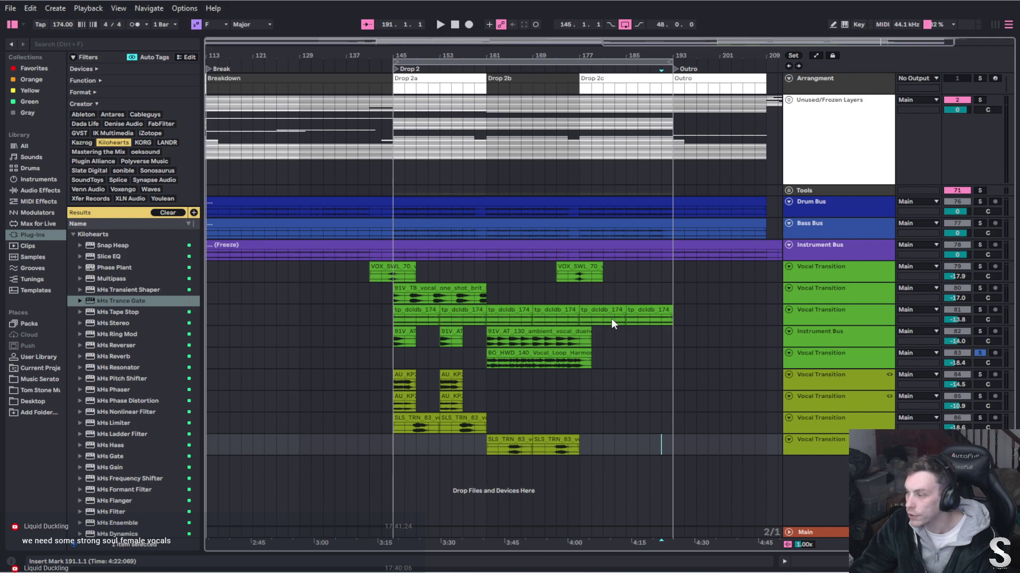
Solo all vocal tracks from 79 to 87 together and audition them from the first VOX_SWL_70 clip at bar 141
{"action": "left_click", "coordinate": [833, 277]}
{"action": "left_click", "coordinate": [848, 425]}
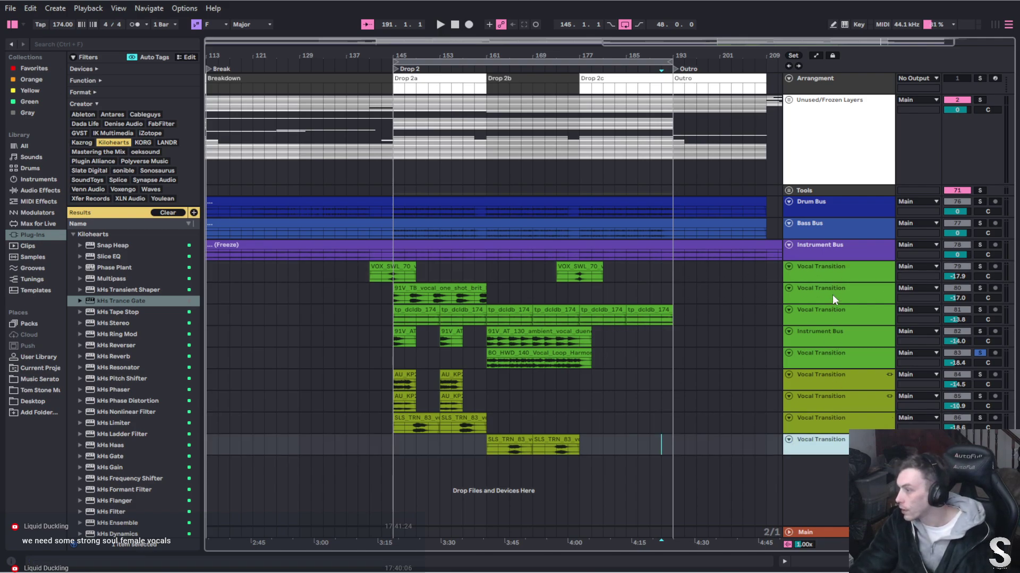
{"action": "left_click", "coordinate": [836, 282], "text": "shift"}
{"action": "left_click", "coordinate": [978, 267]}
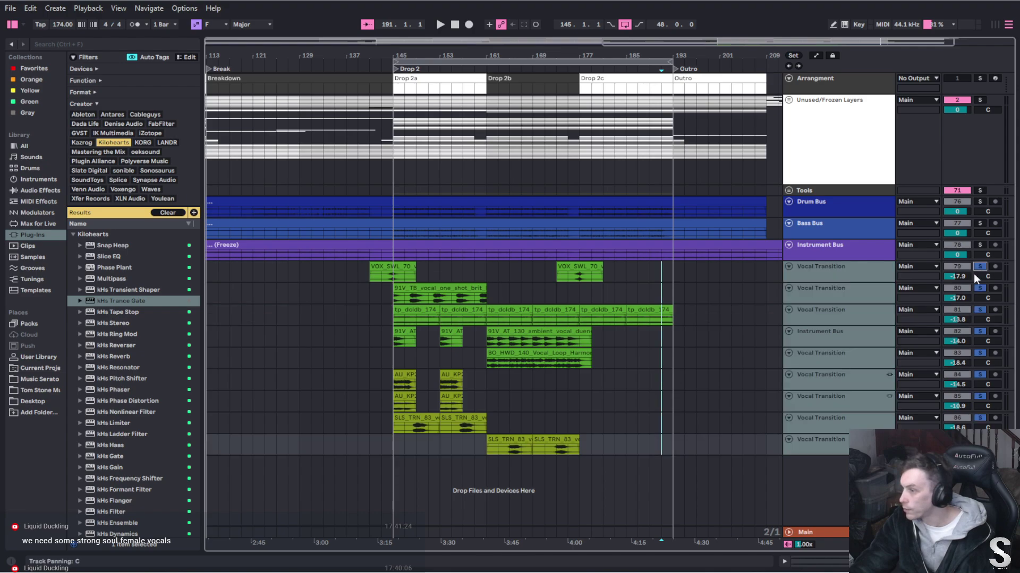
{"action": "left_click", "coordinate": [398, 267]}
{"action": "key", "text": "space"}
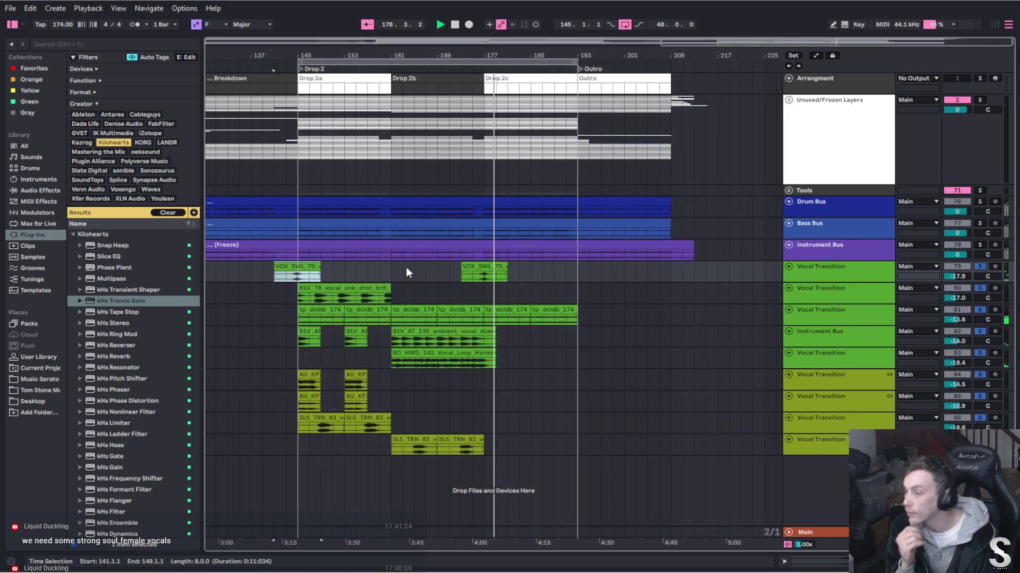
Duplicate the BO_HWD_140 vocal loop harmony clip to bar 177 and play Drop 2c with all tracks unsoloed
{"action": "left_click", "coordinate": [427, 351]}
{"action": "key", "text": "ctrl+d"}
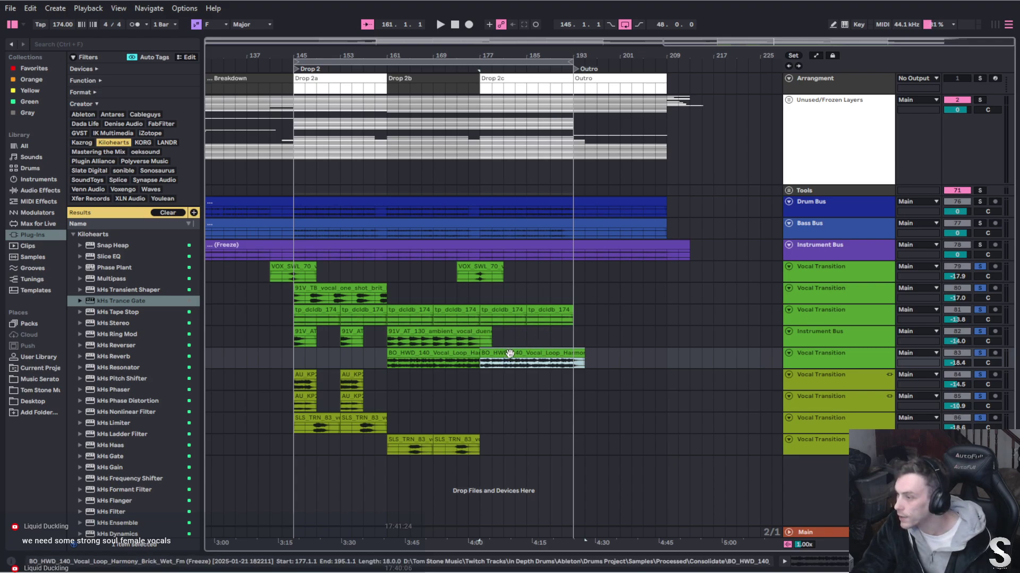
{"action": "left_click", "coordinate": [981, 329]}
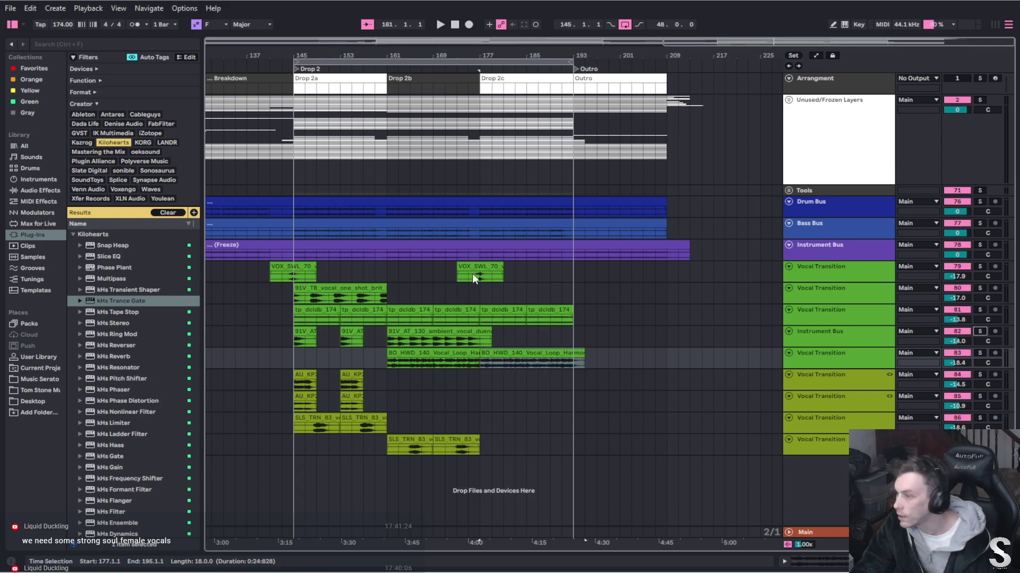
{"action": "left_click", "coordinate": [461, 66]}
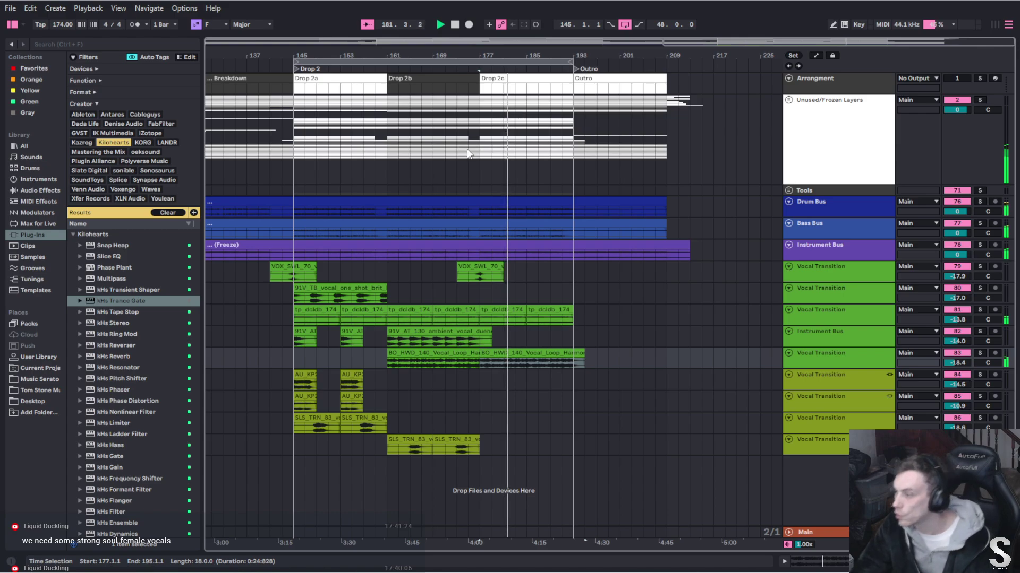
Copy the two short 91V_AT ambient vocal clips from Drop 2a to bars 181 and 189 on the same track
{"action": "left_click", "coordinate": [306, 332]}
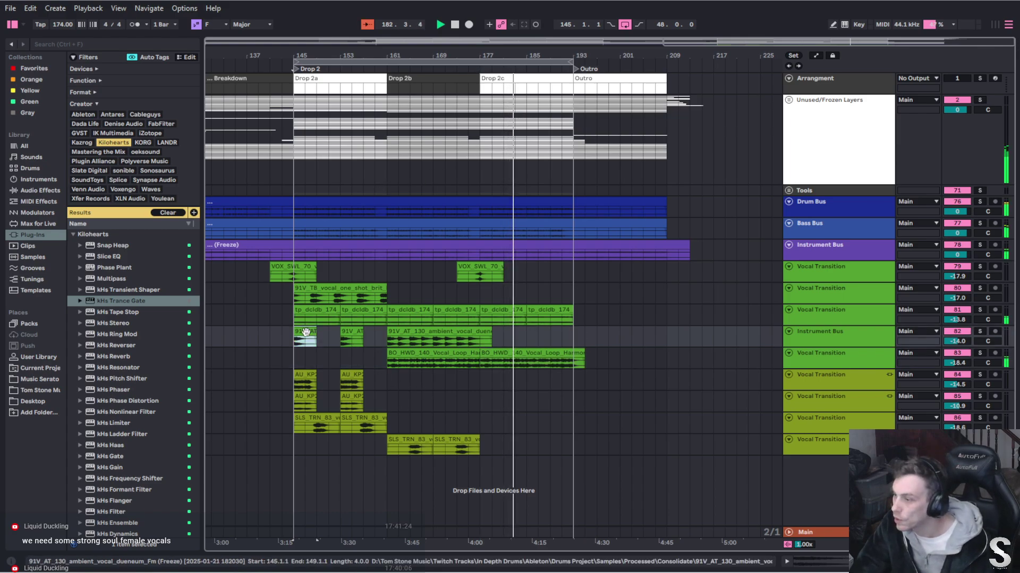
{"action": "left_click", "coordinate": [352, 332], "text": "shift"}
{"action": "left_click_drag", "start_coordinate": [306, 332], "coordinate": [511, 340]}
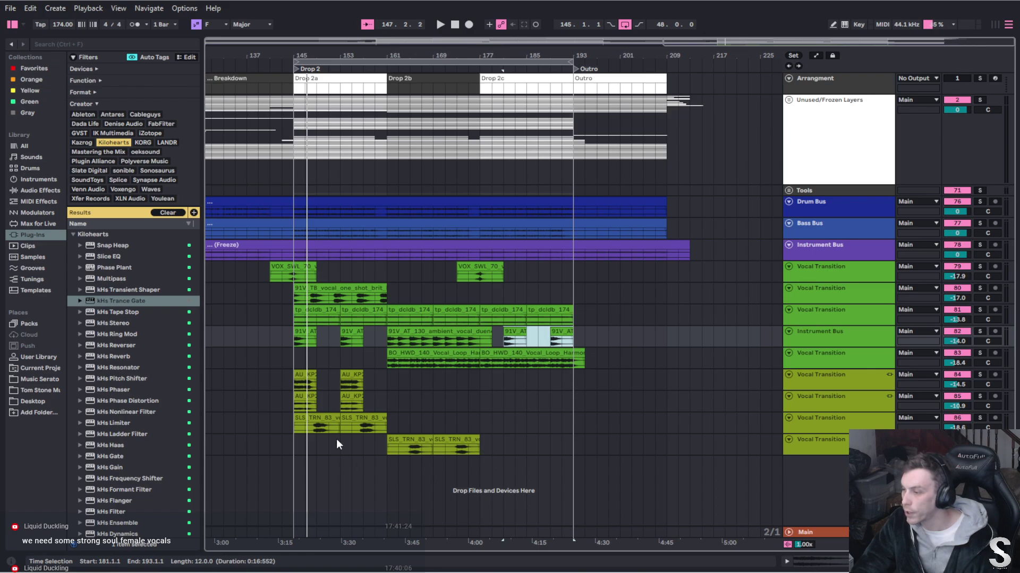
Unlink vocal tracks 84 and 85, and copy track 85's two AU_KP24 clips to bars 177 and 185
{"action": "left_click", "coordinate": [344, 402]}
{"action": "right_click", "coordinate": [841, 403]}
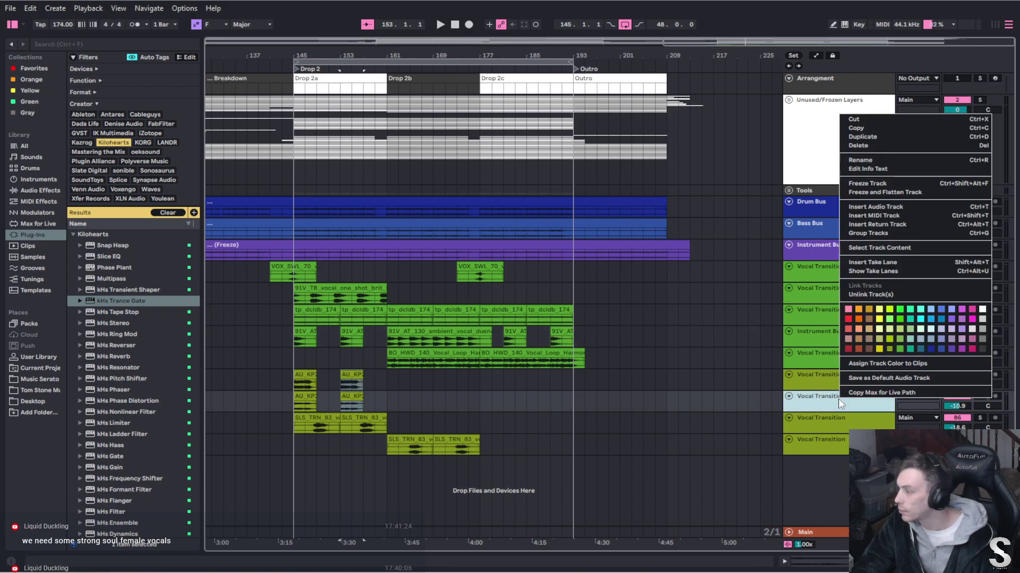
{"action": "left_click", "coordinate": [738, 422]}
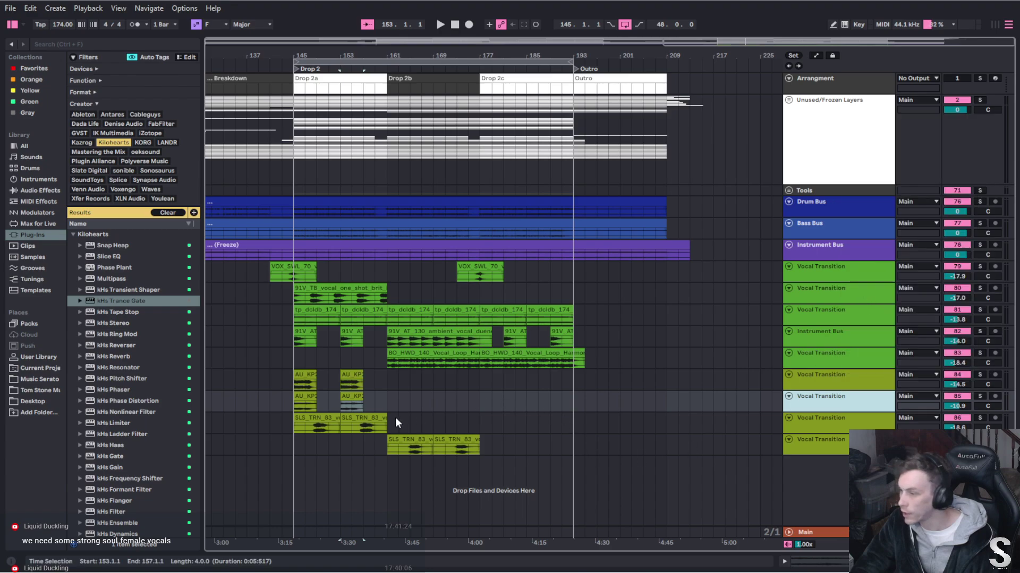
{"action": "left_click_drag", "start_coordinate": [375, 394], "coordinate": [301, 406]}
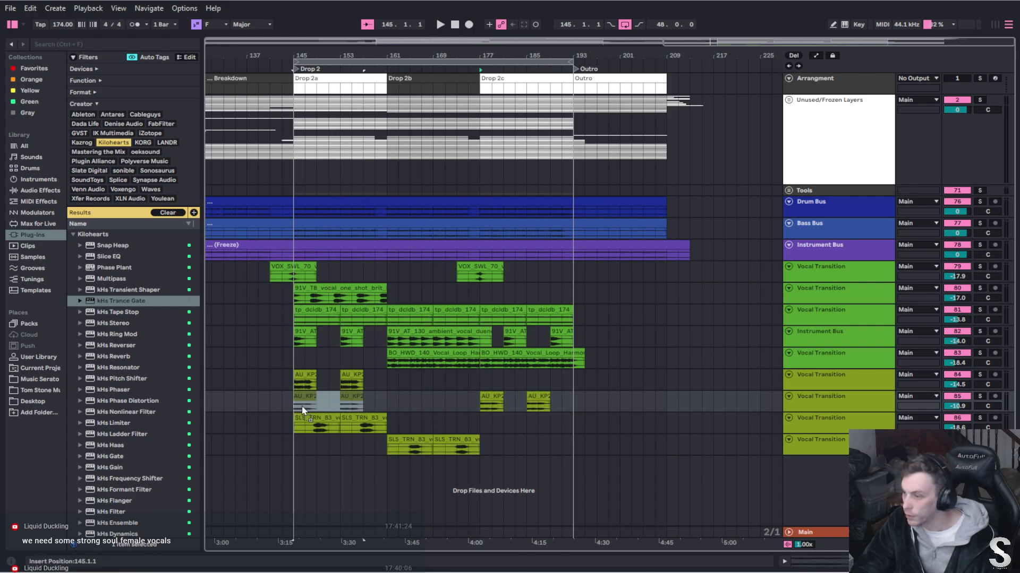
Lower the gain of track 85's AU_KP24 clip at bar 177 to about -12.6 dB and hide the clip view
{"action": "double_click", "coordinate": [486, 397]}
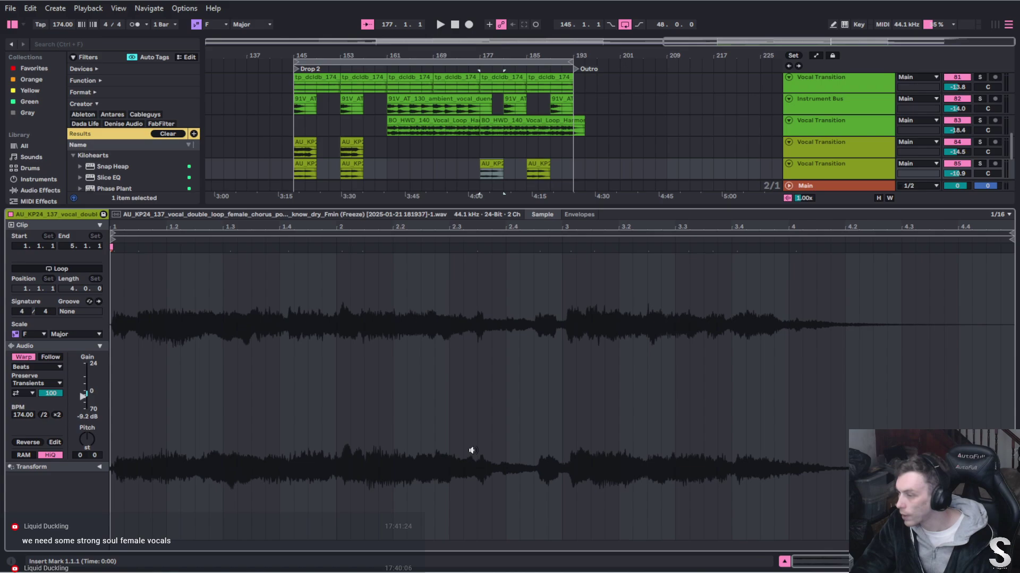
{"action": "left_click_drag", "start_coordinate": [82, 394], "coordinate": [83, 400]}
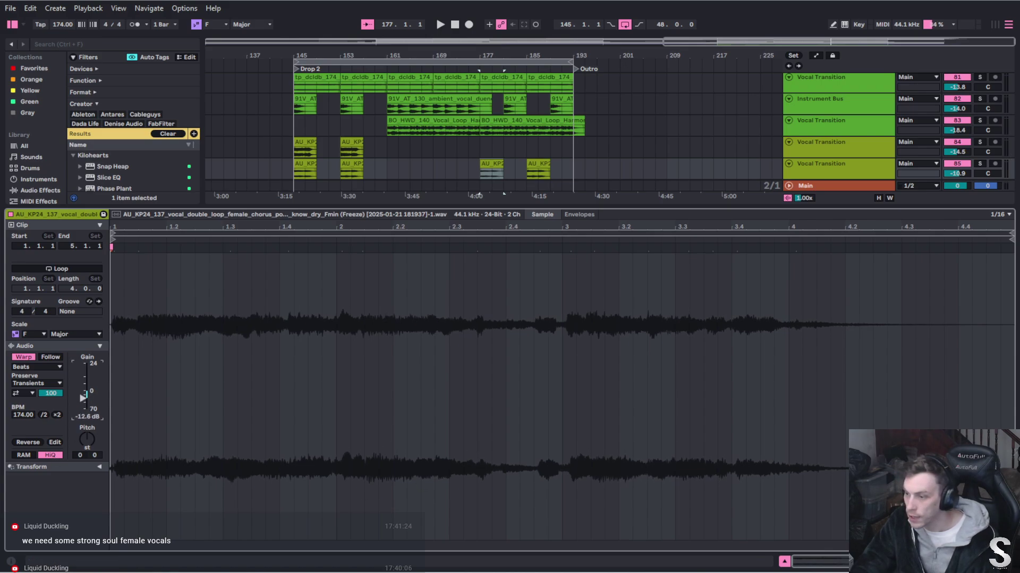
{"action": "left_click", "coordinate": [785, 562]}
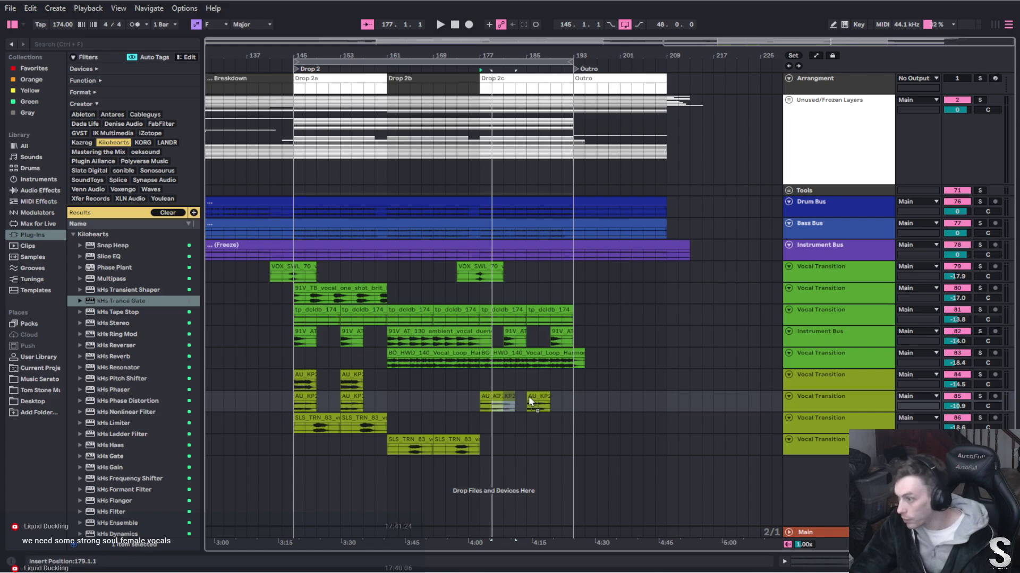
Play the AU_KP24 clip at bar 177 in the mix and raise track 85's volume to -7.2 dB
{"action": "left_click", "coordinate": [493, 403]}
{"action": "key", "text": "space"}
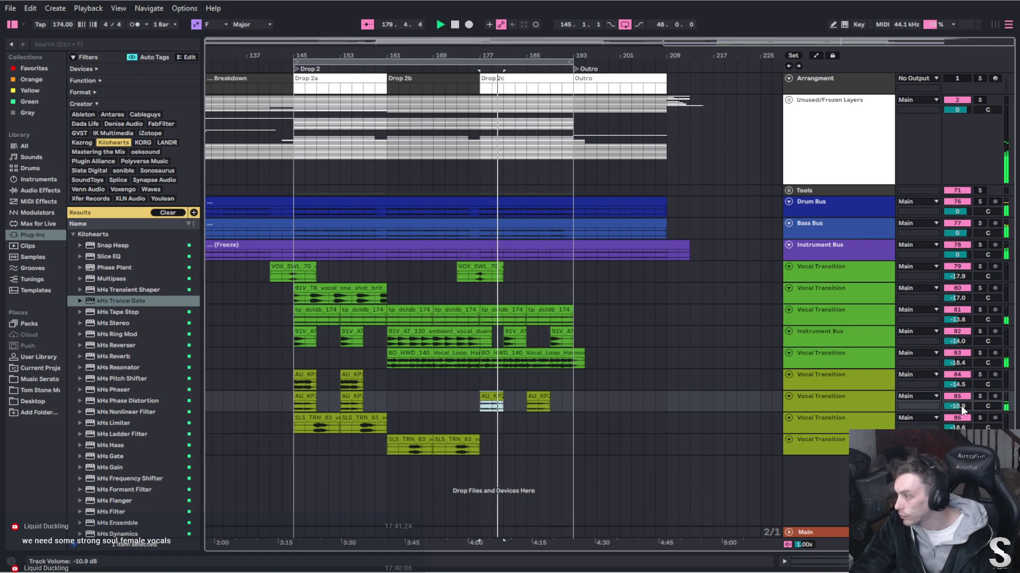
{"action": "key", "text": "space"}
{"action": "mouse_move", "coordinate": [961, 405]}
{"action": "left_mouse_down"}
{"action": "mouse_move", "coordinate": [961, 393]}
{"action": "mouse_move", "coordinate": [960, 406]}
{"action": "left_mouse_up"}
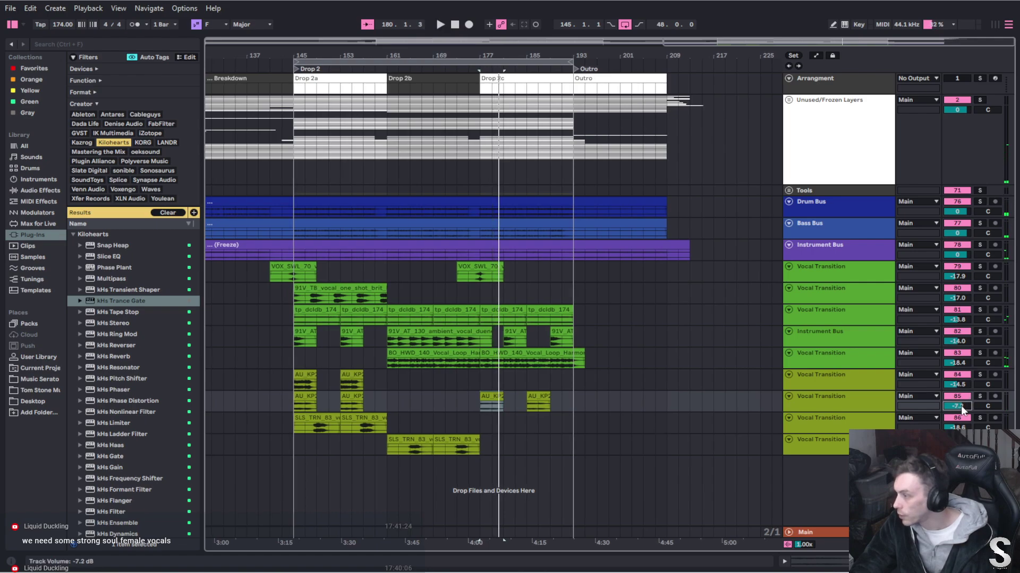
Fill track 85's gaps in Drop 2c with AU_KP24 copies at bars 181 and 189, and lower its volume to -8.8 dB during playback
{"action": "key", "text": "space"}
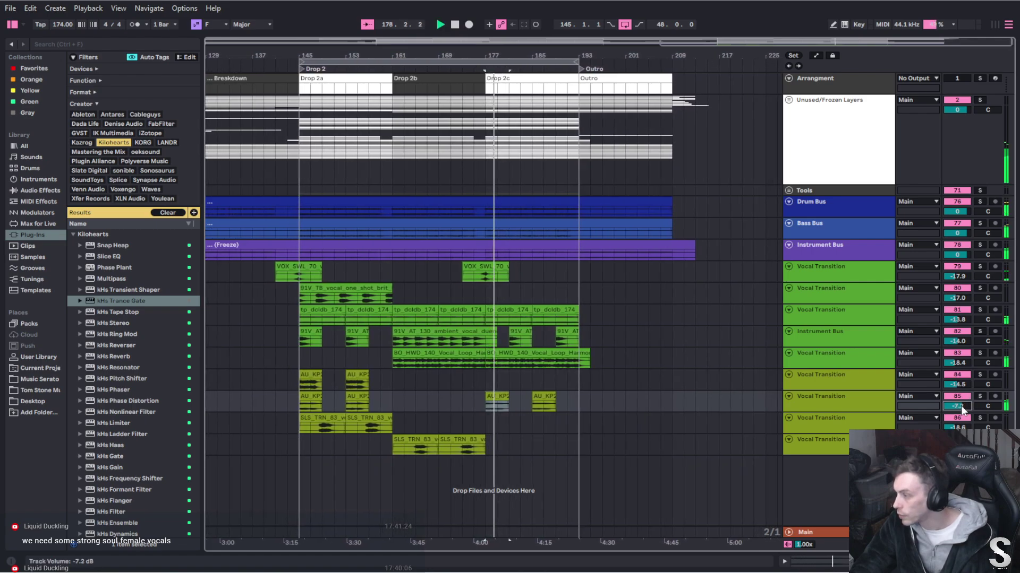
{"action": "left_click_drag", "start_coordinate": [961, 405], "coordinate": [960, 411]}
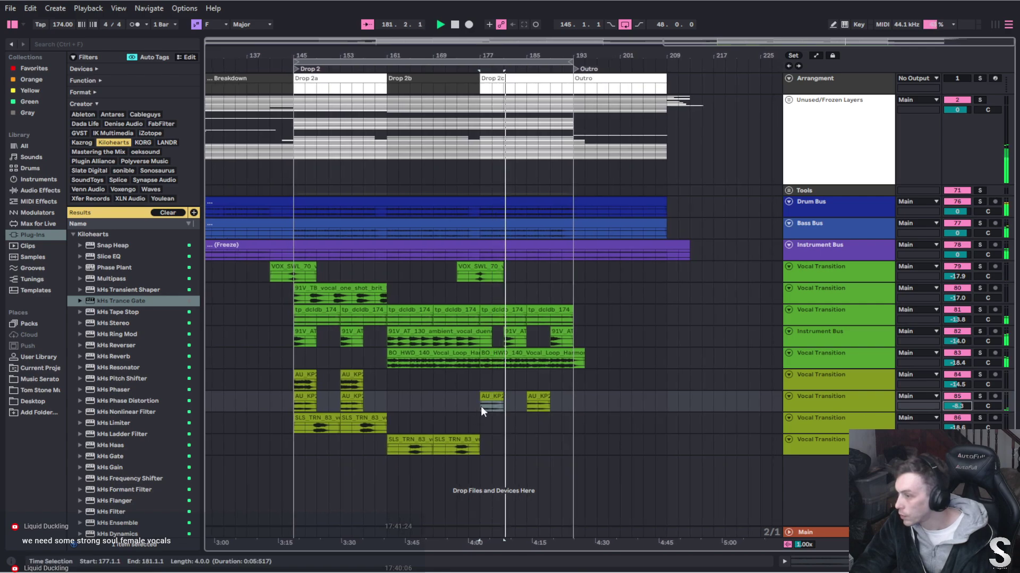
{"action": "key", "text": "ctrl+d"}
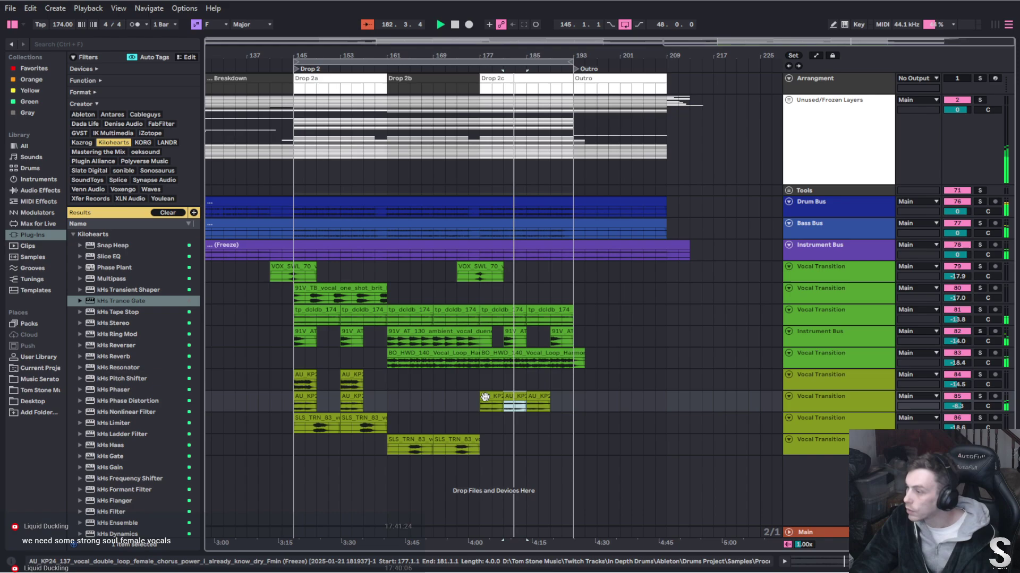
{"action": "key", "text": "ctrl+d"}
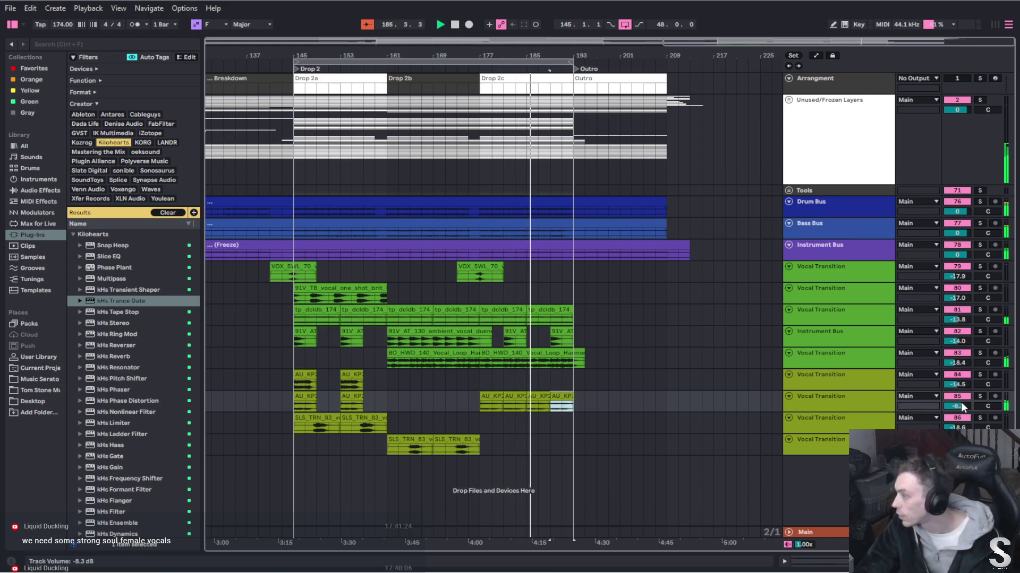
{"action": "left_click_drag", "start_coordinate": [962, 404], "coordinate": [961, 405]}
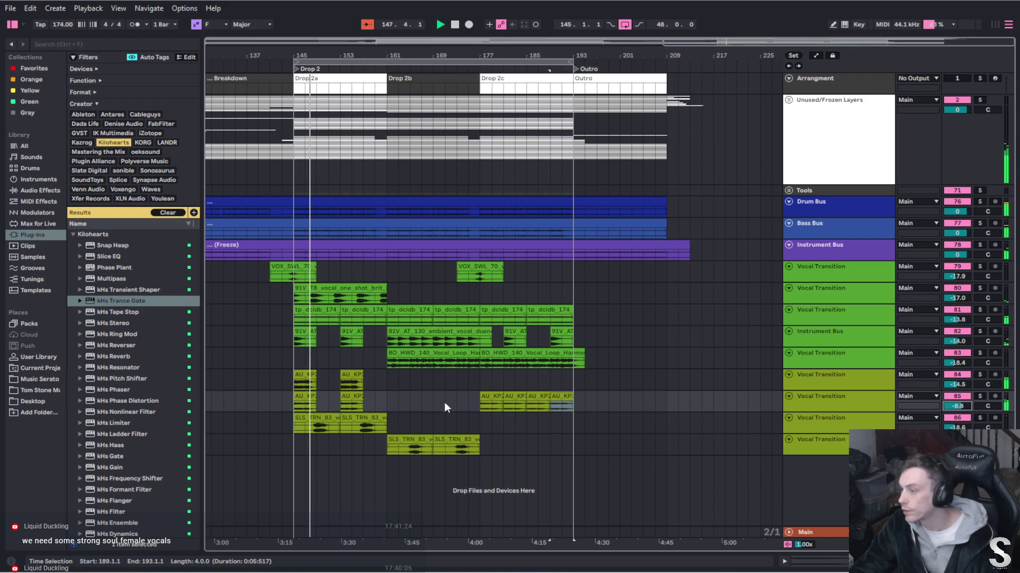
Move the Drop 2c vocal clips below track 79 to Drop 1c at bar 81, keeping each on its own track
{"action": "key", "text": "minus"}
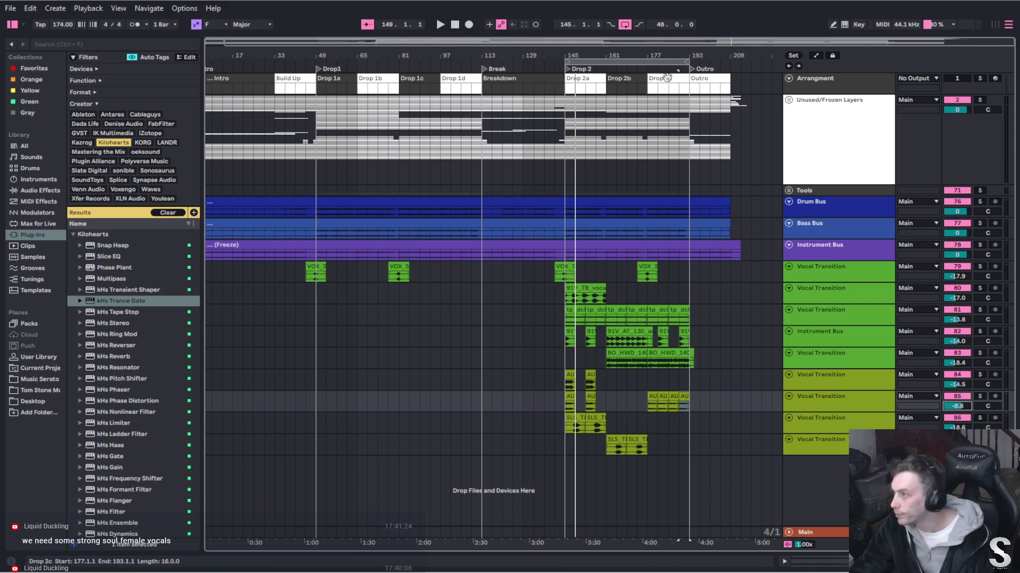
{"action": "left_click_drag", "start_coordinate": [688, 448], "coordinate": [649, 293]}
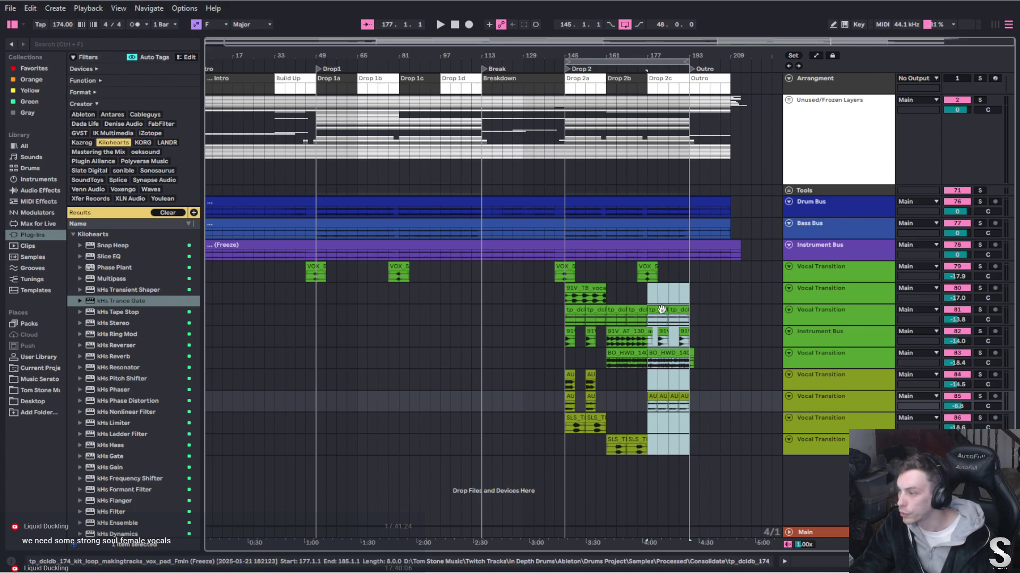
{"action": "left_click_drag", "start_coordinate": [661, 310], "coordinate": [412, 316]}
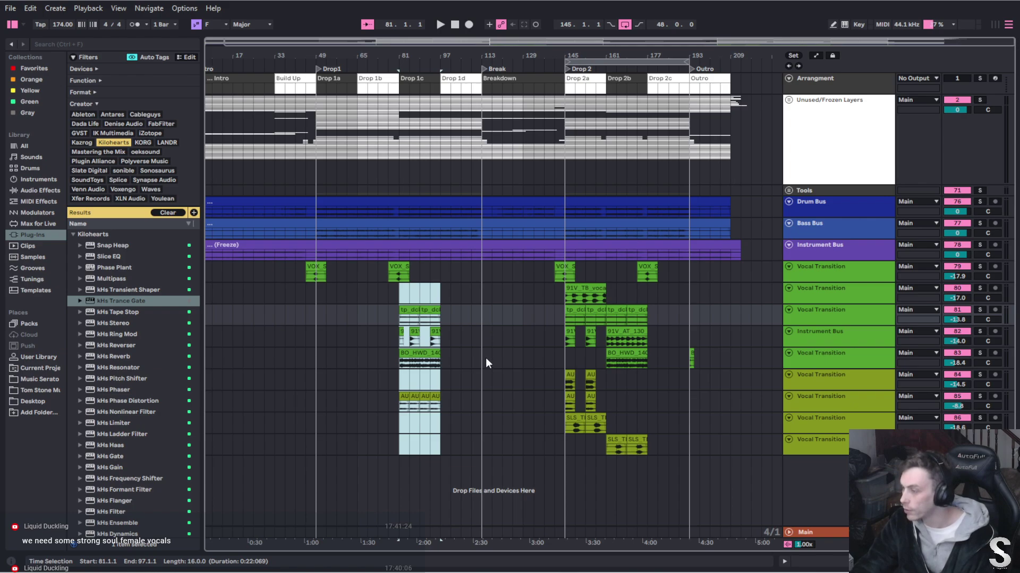
Move the Drop 2a vocal block to Drop 1d at bar 97, and copy it to Drop 1b at bar 65
{"action": "left_click_drag", "start_coordinate": [603, 445], "coordinate": [447, 291]}
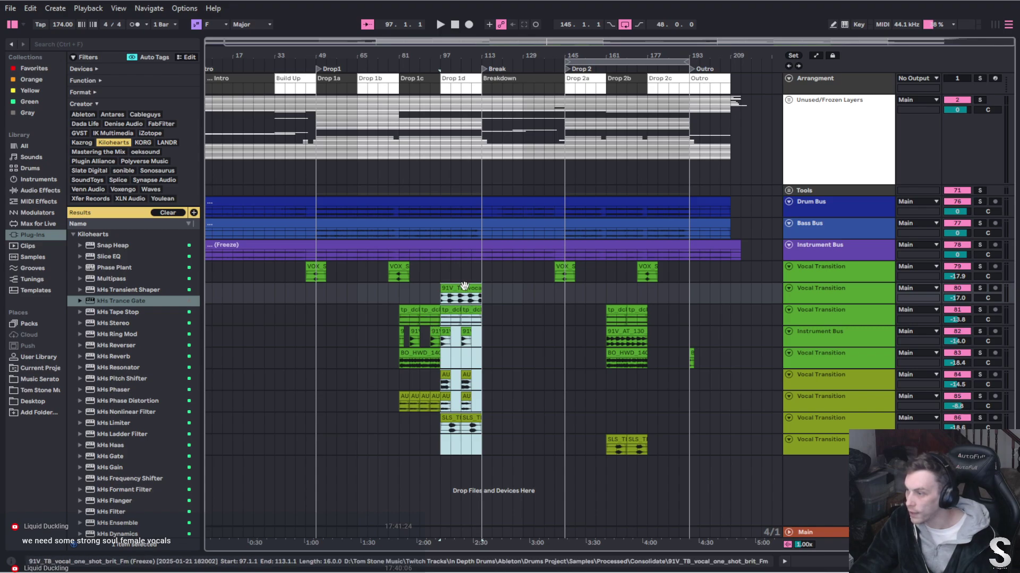
{"action": "left_click_drag", "start_coordinate": [463, 287], "coordinate": [382, 288]}
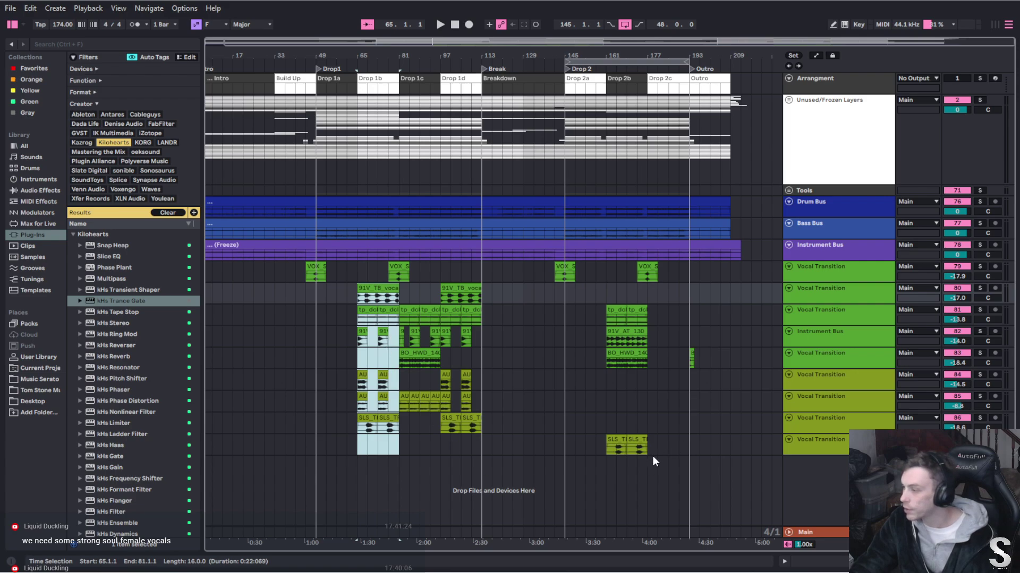
Copy the Drop 2b vocals to Drop 1a at bar 49, and extend track 83's BO_HWD loops to end at bars 67 and 99
{"action": "left_click_drag", "start_coordinate": [648, 453], "coordinate": [607, 311]}
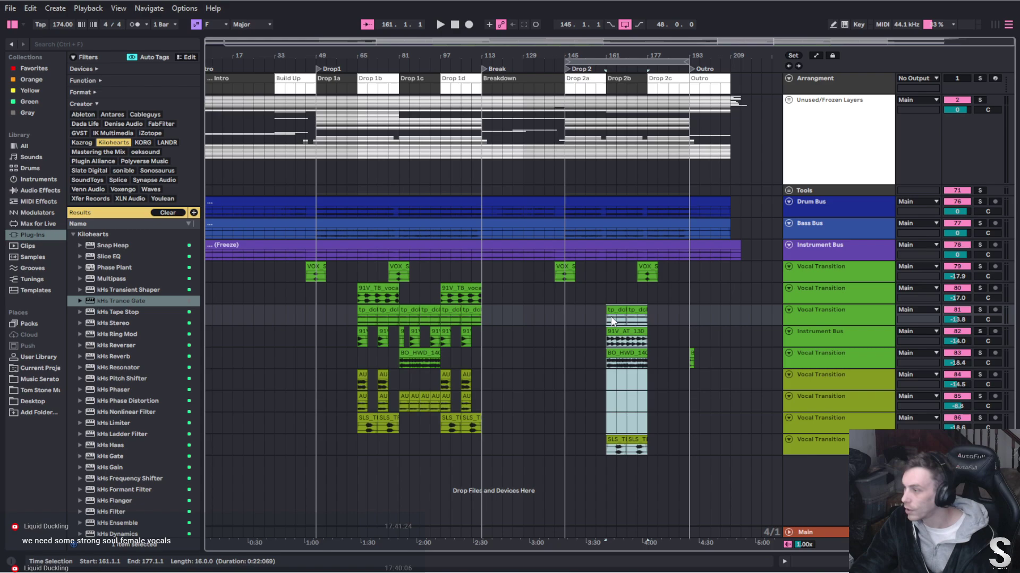
{"action": "left_click_drag", "start_coordinate": [612, 321], "coordinate": [327, 322]}
{"action": "left_click", "coordinate": [354, 354]}
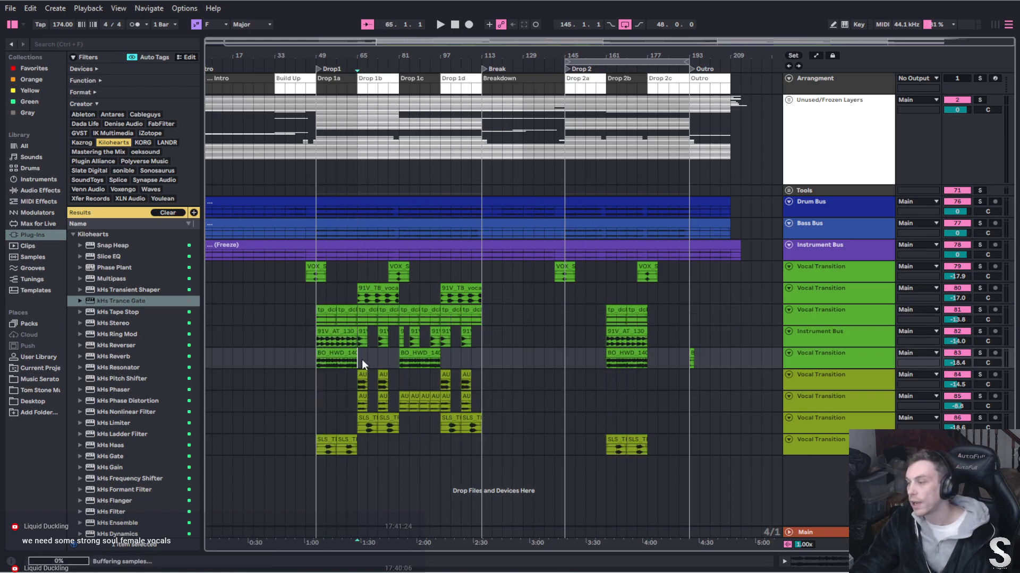
{"action": "left_click_drag", "start_coordinate": [356, 355], "coordinate": [363, 355]}
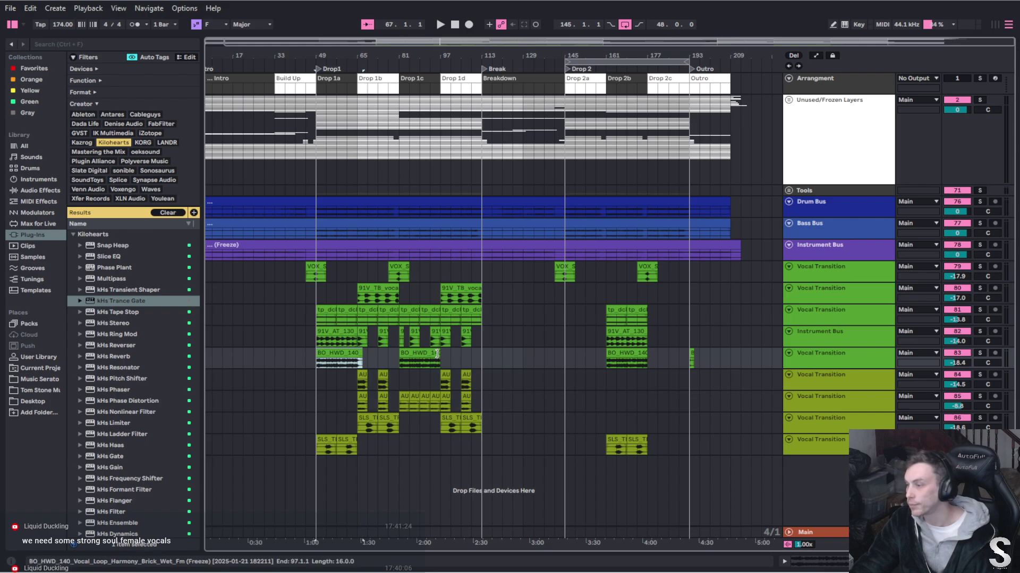
{"action": "left_click_drag", "start_coordinate": [440, 355], "coordinate": [472, 352]}
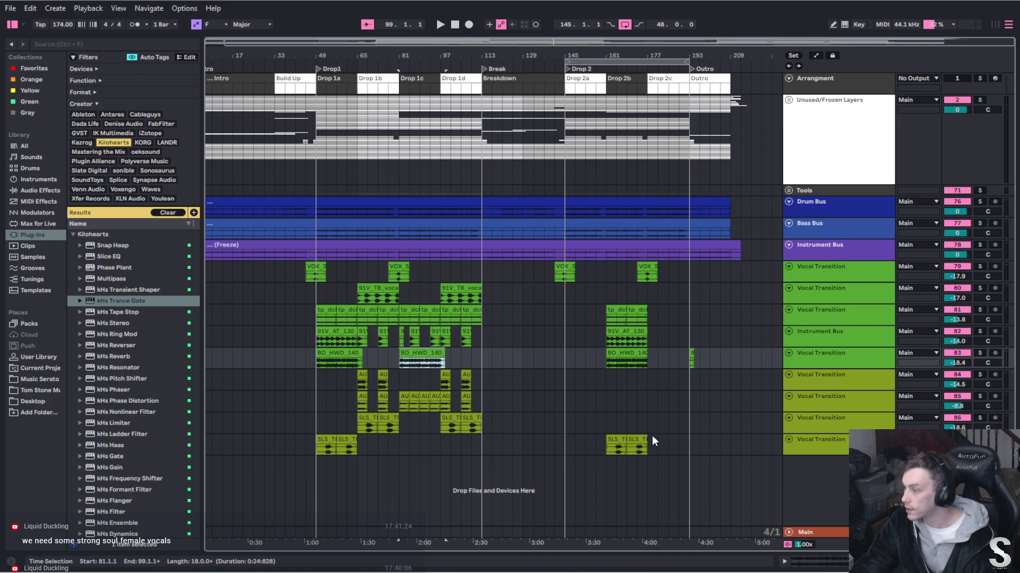
Delete the remaining Drop 2b vocal clips below track 79 and the leftover BO_HWD fragment at the start of the Outro
{"action": "left_click_drag", "start_coordinate": [668, 448], "coordinate": [586, 311]}
{"action": "key", "text": "Delete"}
{"action": "left_click_drag", "start_coordinate": [731, 378], "coordinate": [670, 342]}
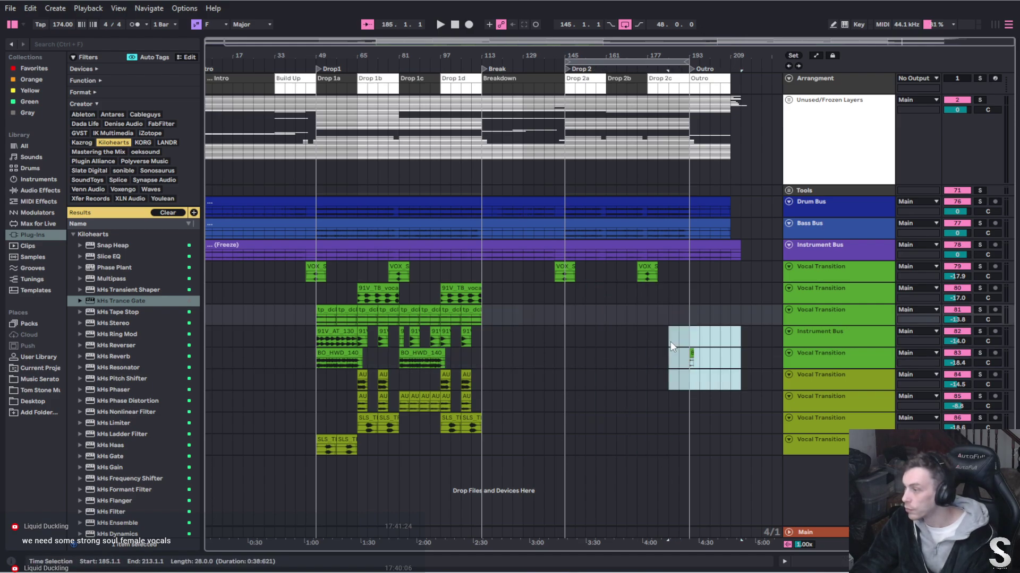
{"action": "left_click", "coordinate": [657, 379]}
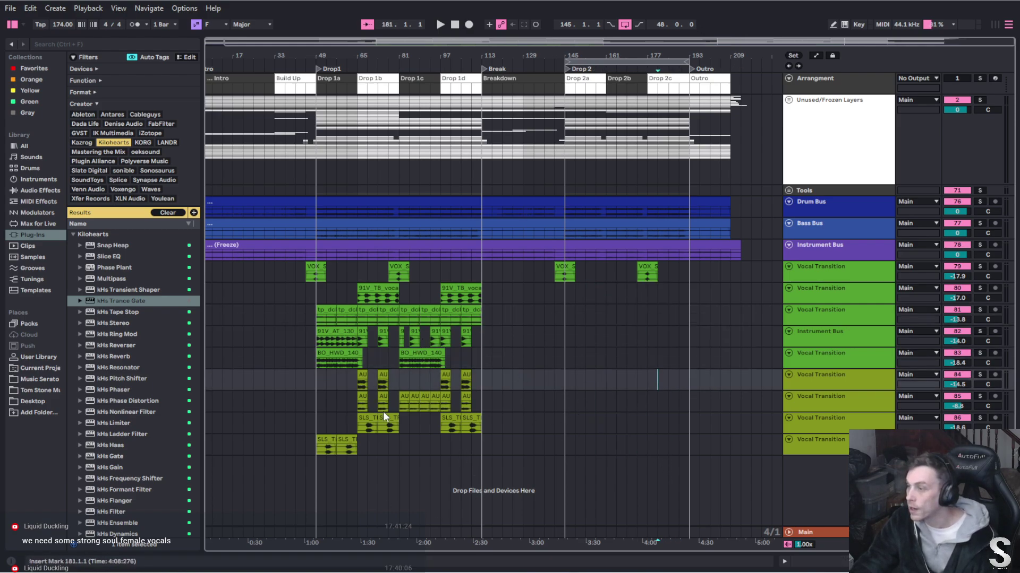
Rebuild the Drop 2 vocals by copying the Drop 1c block to Drop 2a and the Drop 1d block to Drop 2b and Drop 2c
{"action": "left_click_drag", "start_coordinate": [437, 429], "coordinate": [419, 338]}
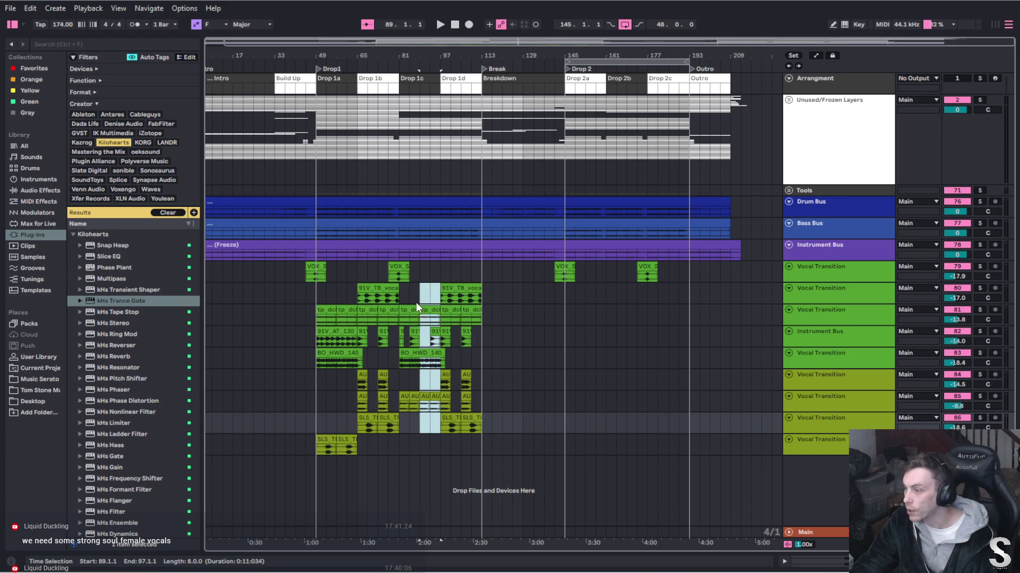
{"action": "left_click_drag", "start_coordinate": [416, 302], "coordinate": [569, 309]}
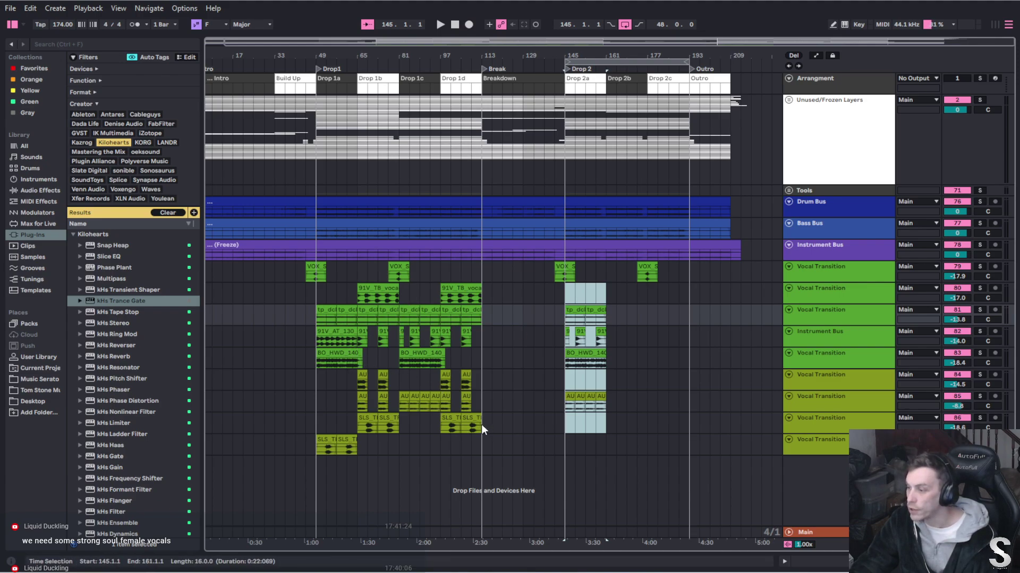
{"action": "left_click_drag", "start_coordinate": [481, 425], "coordinate": [615, 302]}
{"action": "key", "text": "ctrl+d"}
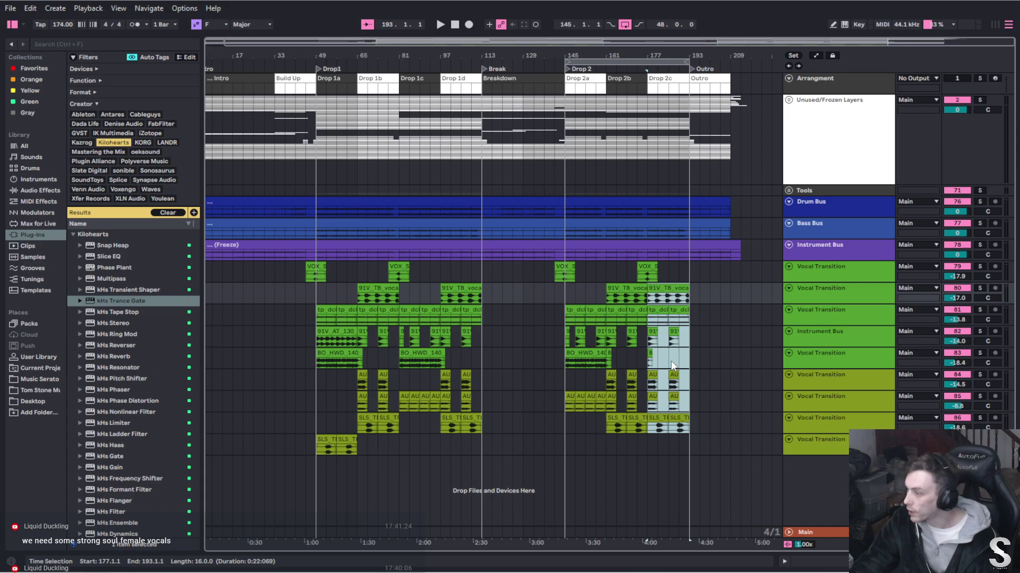
{"action": "left_click", "coordinate": [721, 365]}
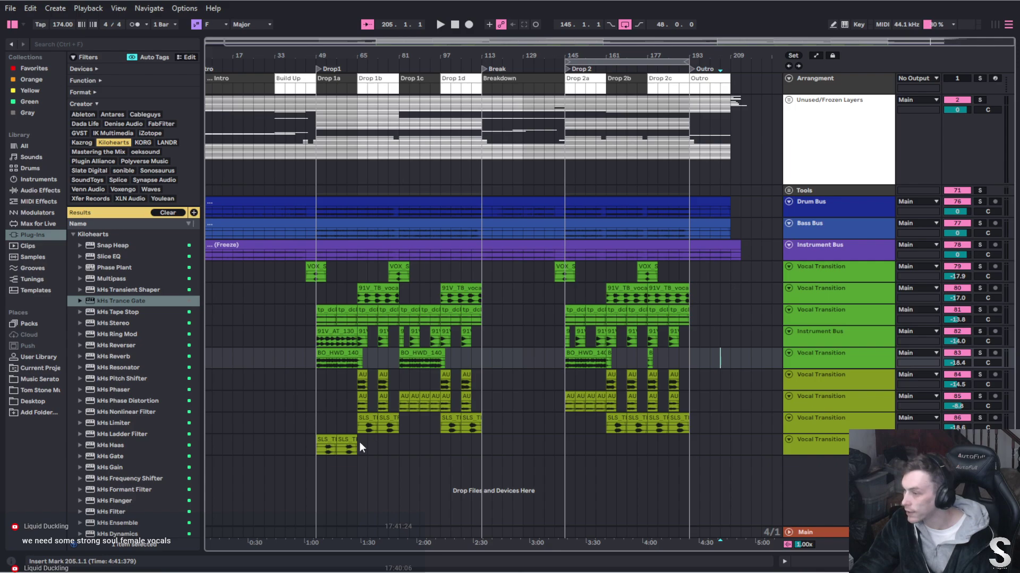
Copy Drop 1a's two SLS_TRN clips and its long 91V_AT_130 clip to bar 177 on their own tracks
{"action": "left_click", "coordinate": [327, 441]}
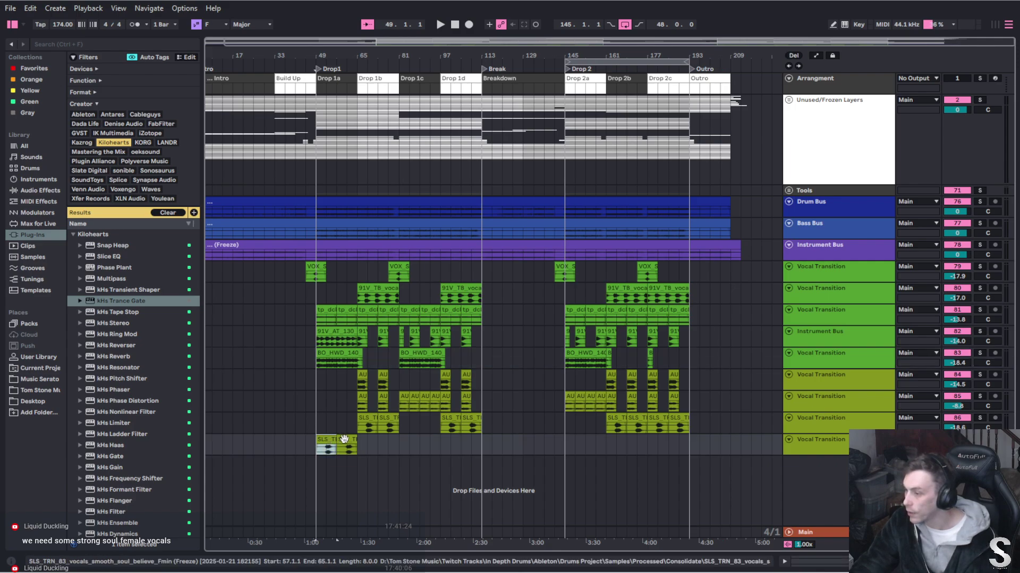
{"action": "left_click_drag", "start_coordinate": [326, 440], "coordinate": [657, 444]}
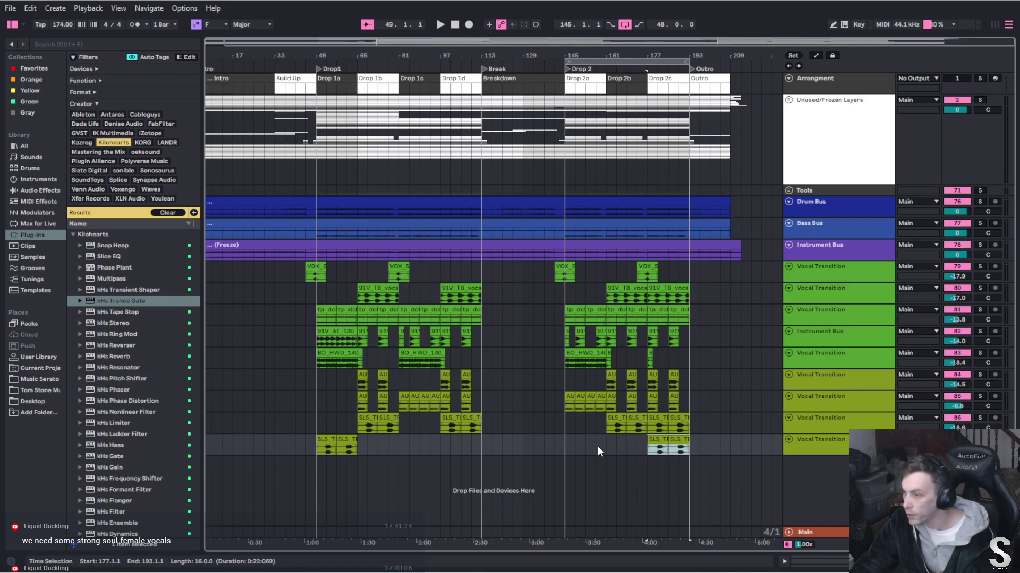
{"action": "left_click", "coordinate": [339, 335]}
{"action": "left_click_drag", "start_coordinate": [367, 339], "coordinate": [690, 335]}
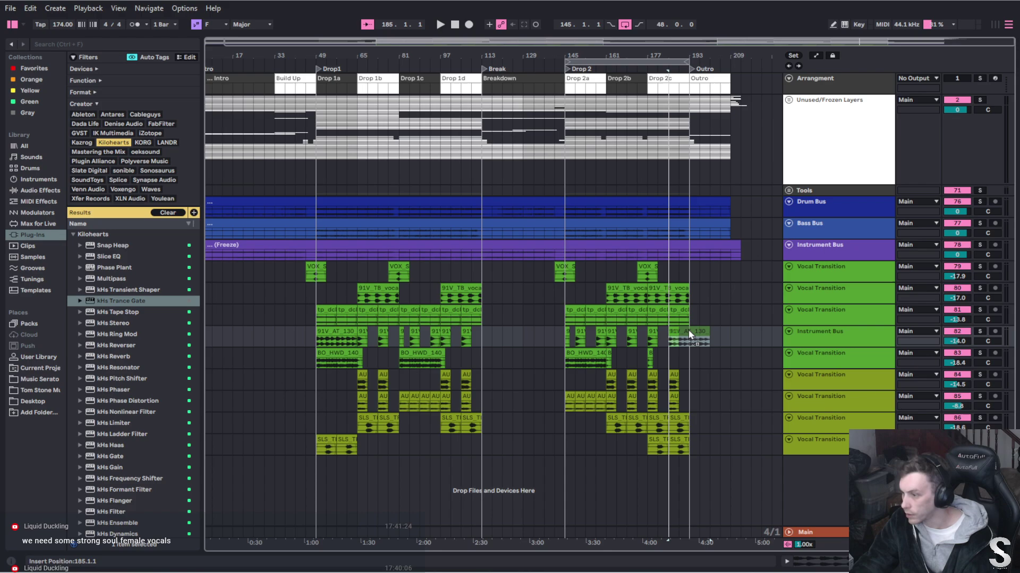
{"action": "left_click_drag", "start_coordinate": [688, 332], "coordinate": [671, 333]}
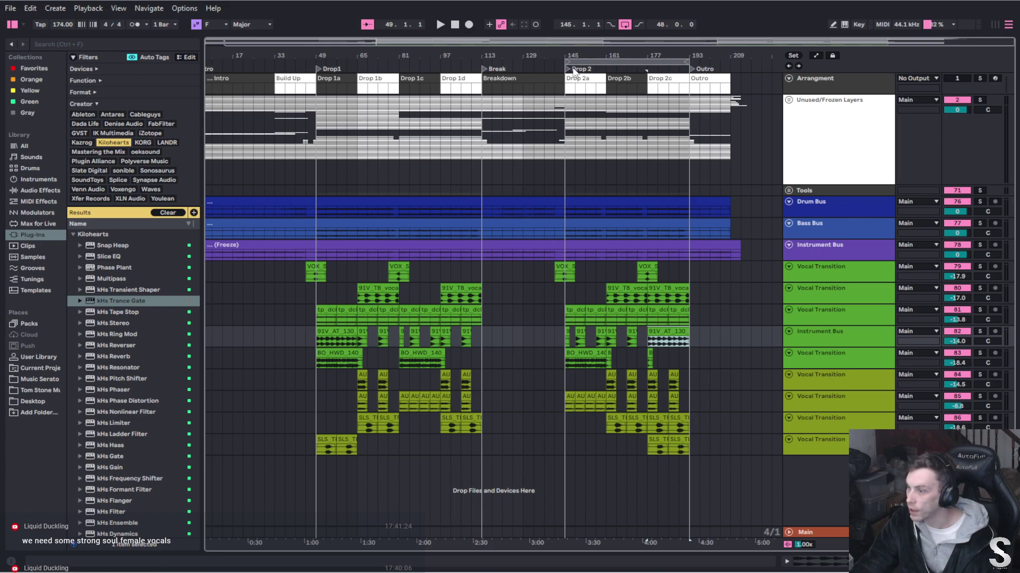
{"action": "left_click", "coordinate": [502, 357]}
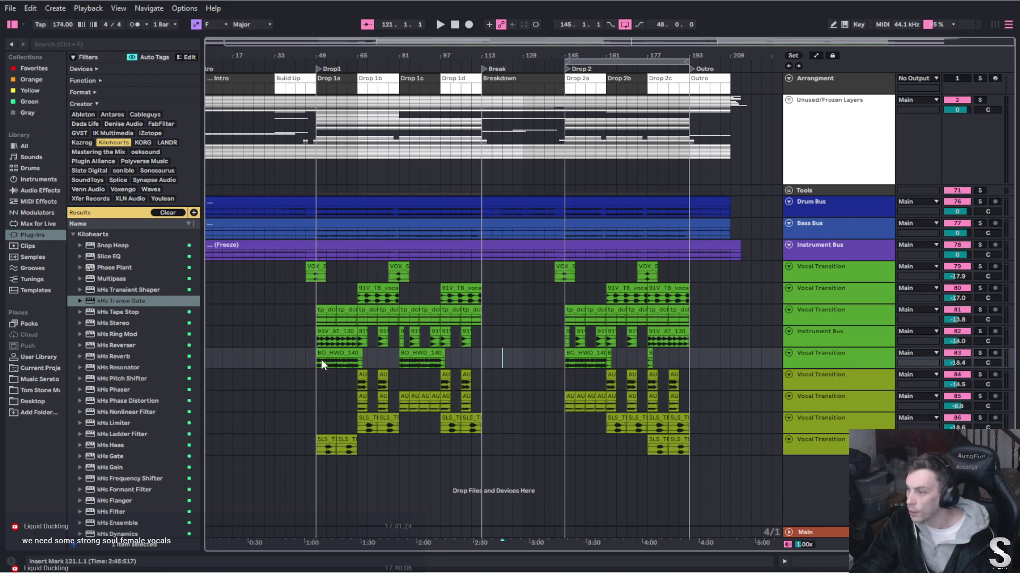
Copy the Drop 1a vocal block to the start of the Intro at bar 1 and duplicate it to bar 17
{"action": "scroll", "coordinate": [258, 324], "scroll_direction": "left", "scroll_amount": 1}
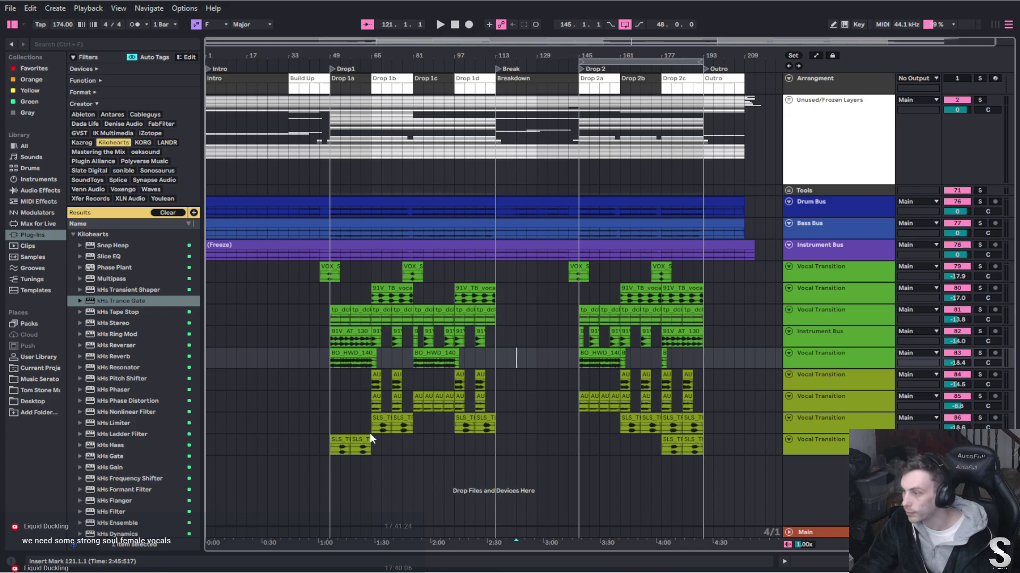
{"action": "left_click_drag", "start_coordinate": [370, 453], "coordinate": [331, 313]}
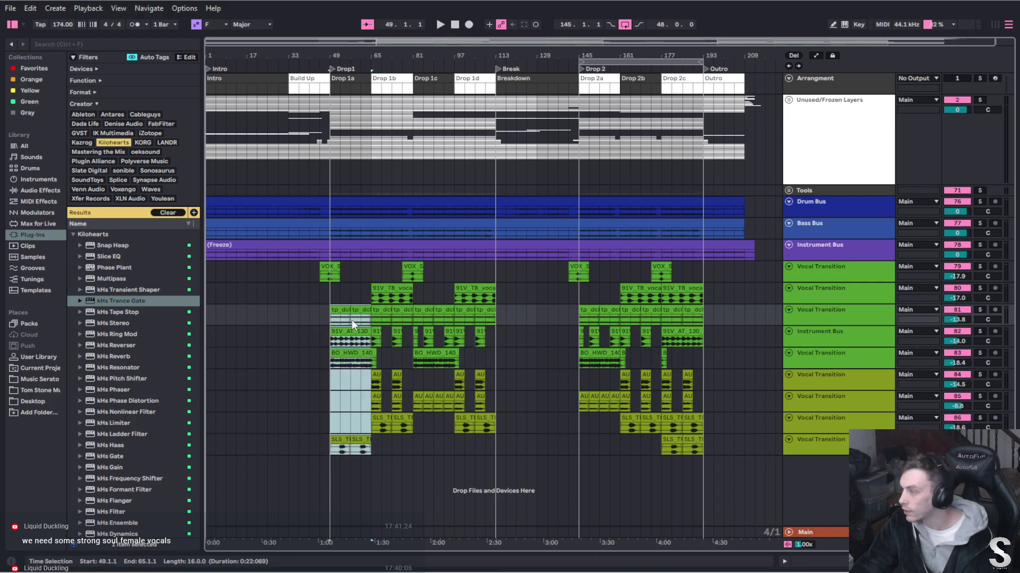
{"action": "left_click_drag", "start_coordinate": [352, 319], "coordinate": [211, 320]}
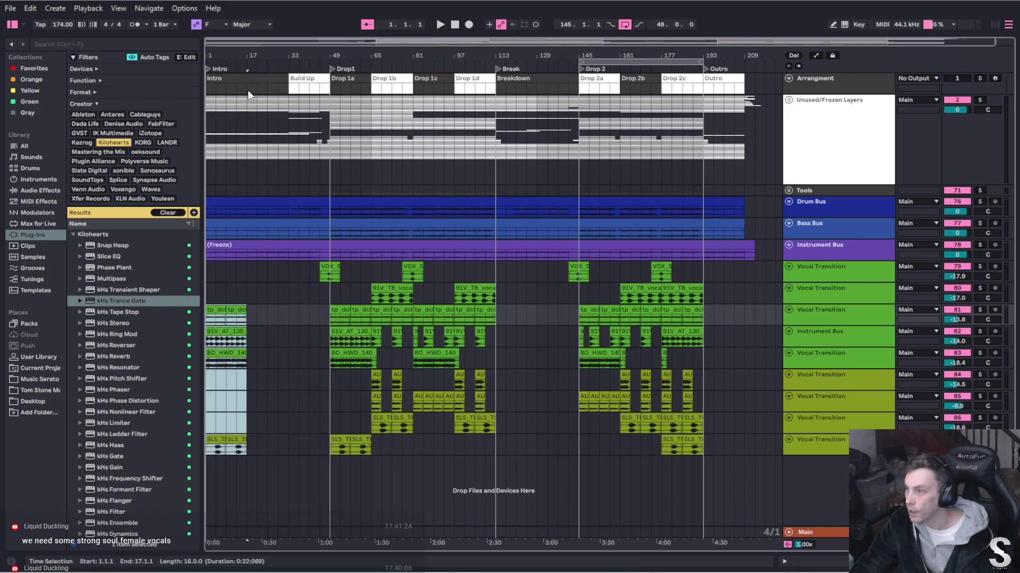
{"action": "key", "text": "ctrl+d"}
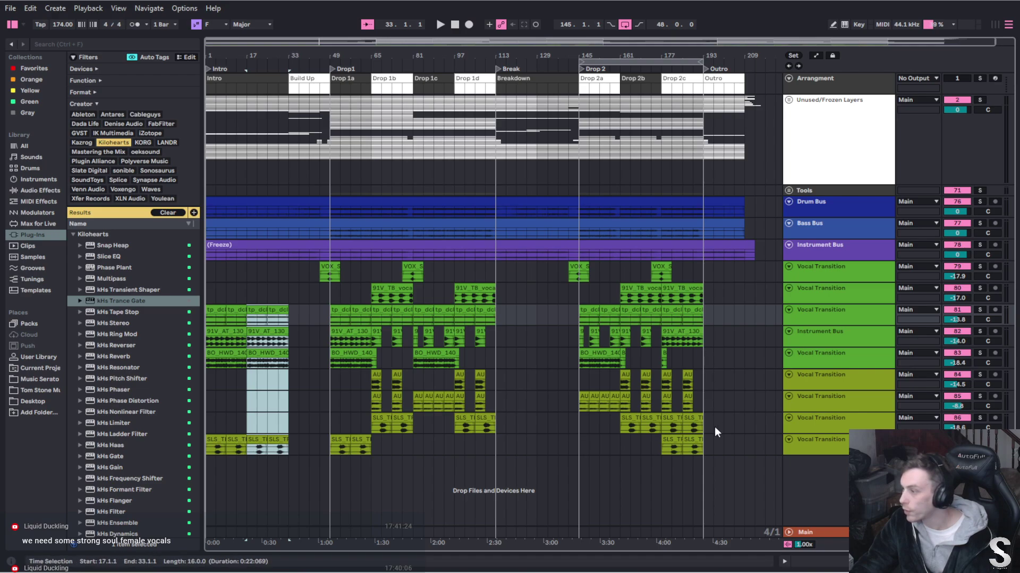
{"action": "left_click", "coordinate": [629, 379]}
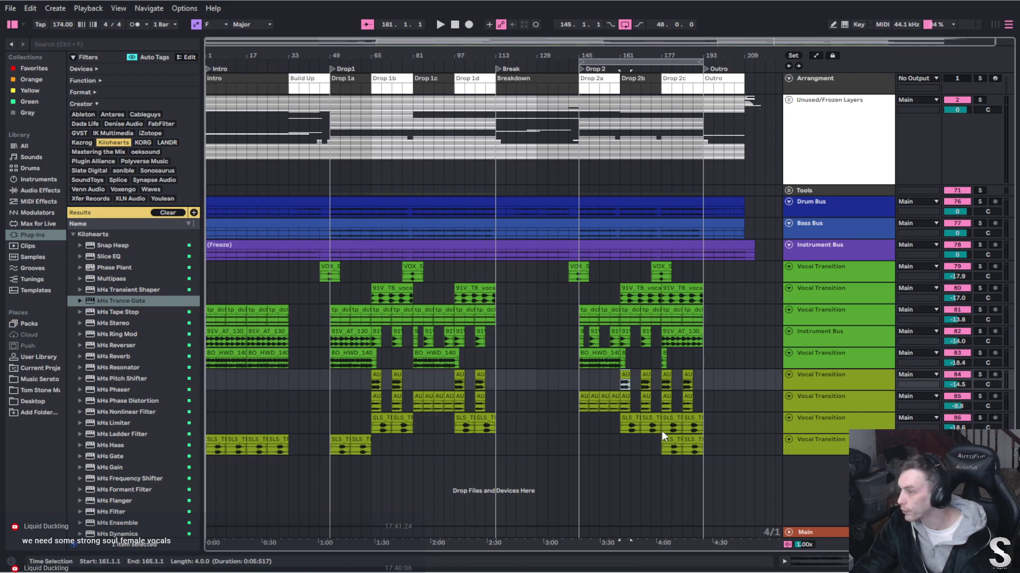
Duplicate the 32-bar Intro vocal block across the Build Up and Drop 1a, from bar 33 to bar 65
{"action": "left_click_drag", "start_coordinate": [289, 447], "coordinate": [187, 321]}
{"action": "key", "text": "ctrl+d"}
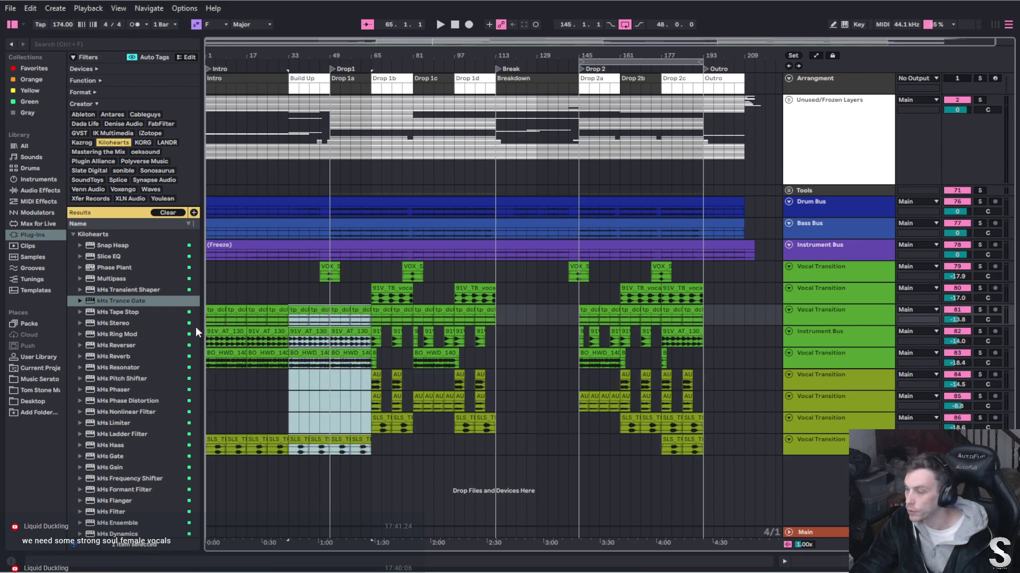
{"action": "key", "text": "ctrl+z"}
{"action": "key", "text": "ctrl+y"}
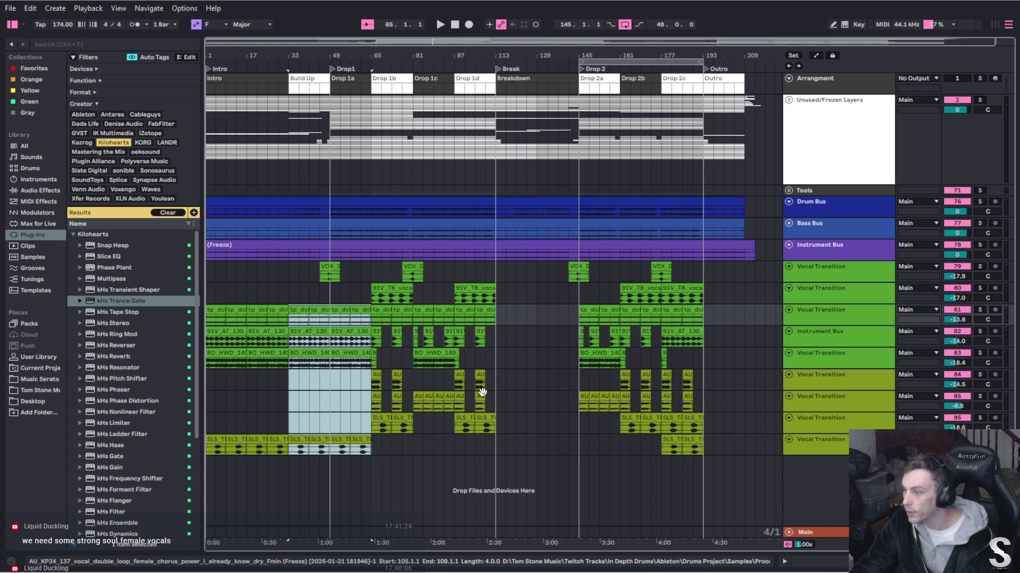
{"action": "left_click", "coordinate": [735, 438]}
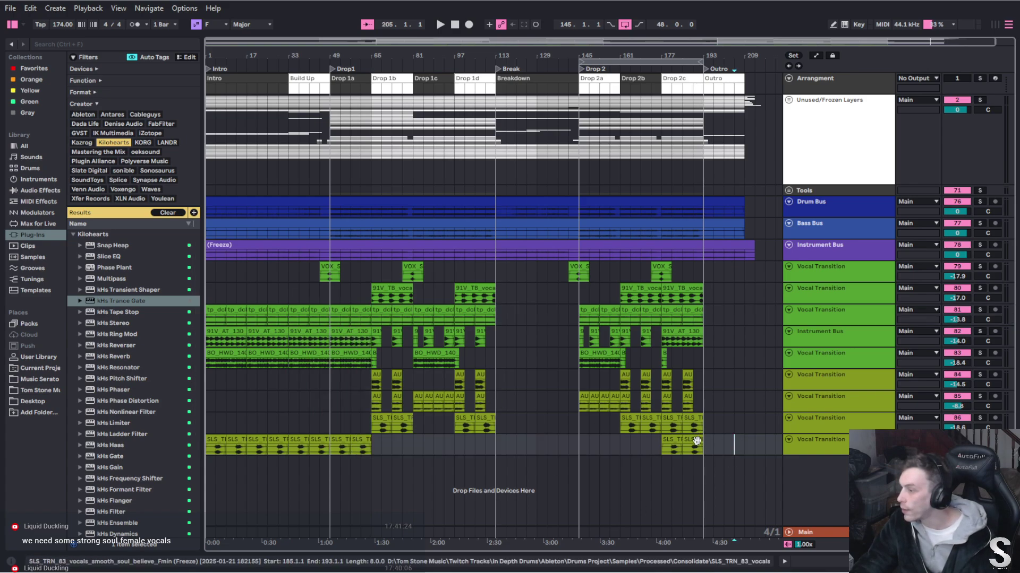
{"action": "left_click", "coordinate": [645, 423]}
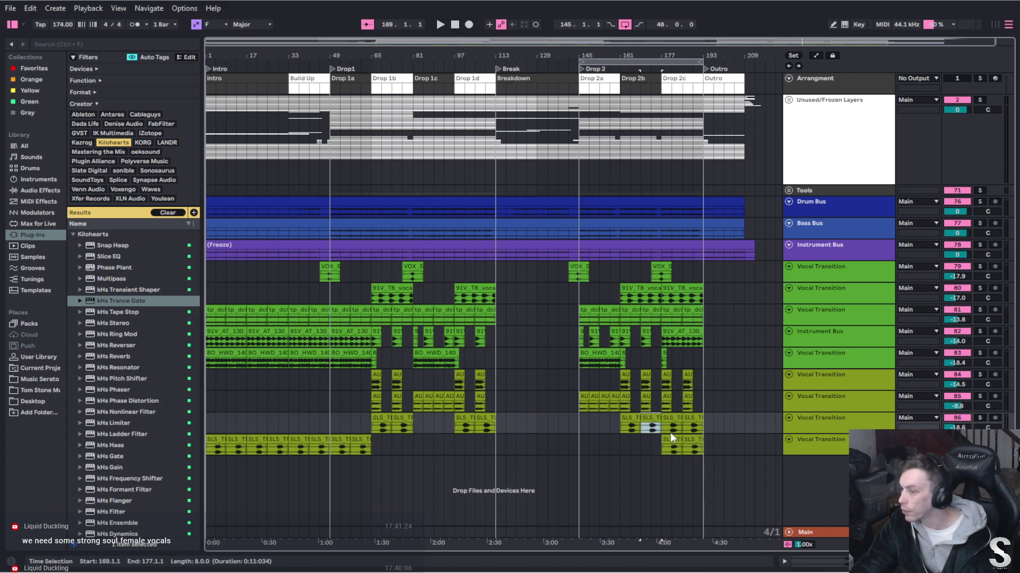
{"action": "left_click", "coordinate": [625, 383]}
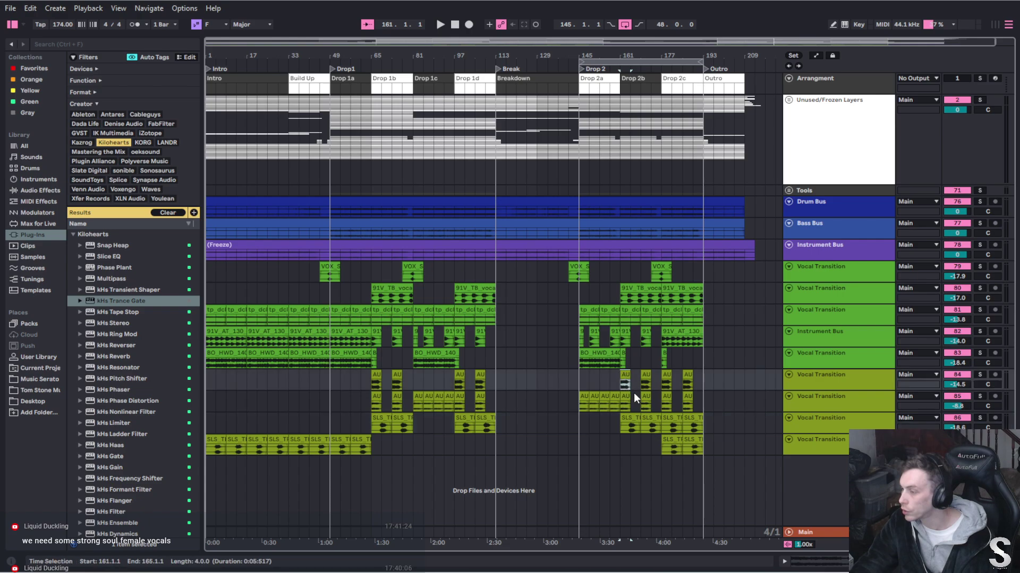
Copy the paired AU_KP24 vocal clips from Drop 2 to the start of the Build Up at bar 33, covering 12 bars on both tracks
{"action": "left_click", "coordinate": [610, 401]}
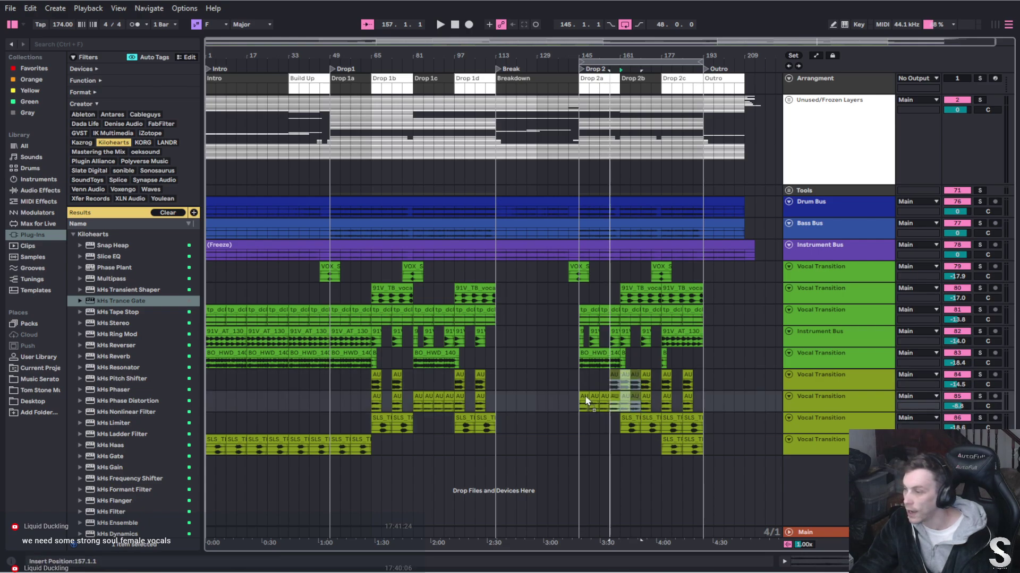
{"action": "left_click_drag", "start_coordinate": [586, 401], "coordinate": [293, 408]}
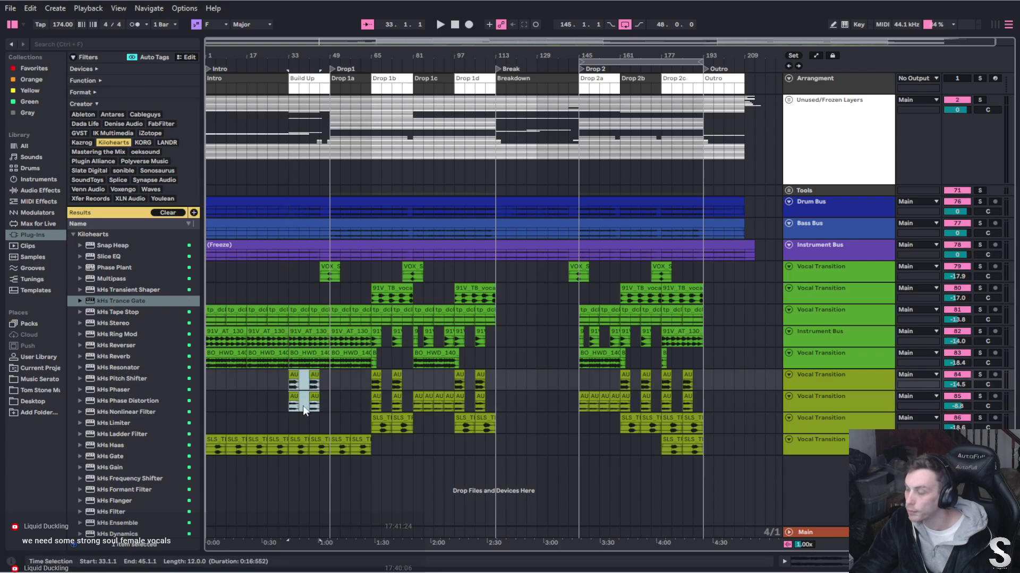
{"action": "scroll", "coordinate": [302, 406], "scroll_direction": "up", "scroll_amount": 5}
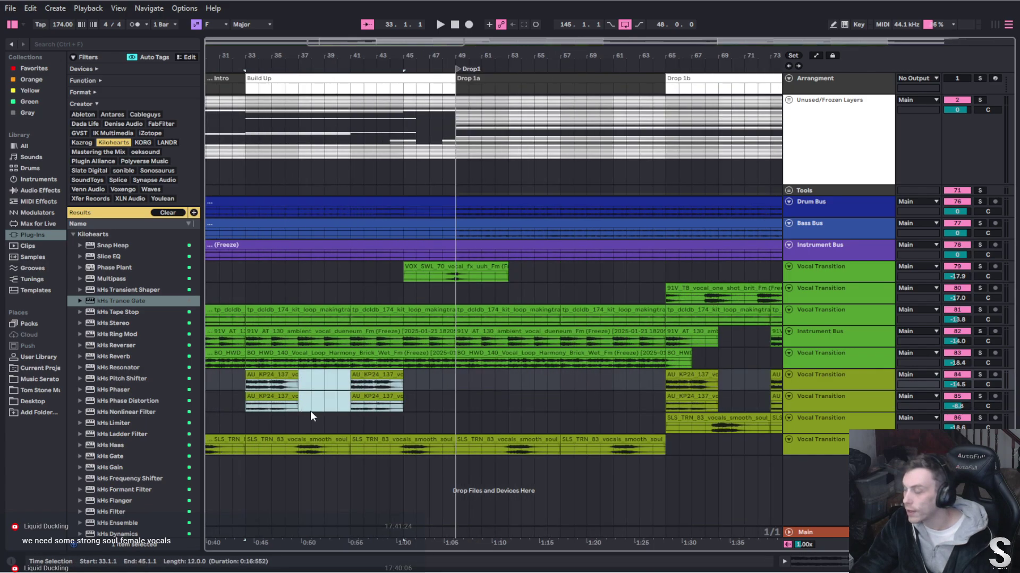
{"action": "left_click", "coordinate": [425, 389]}
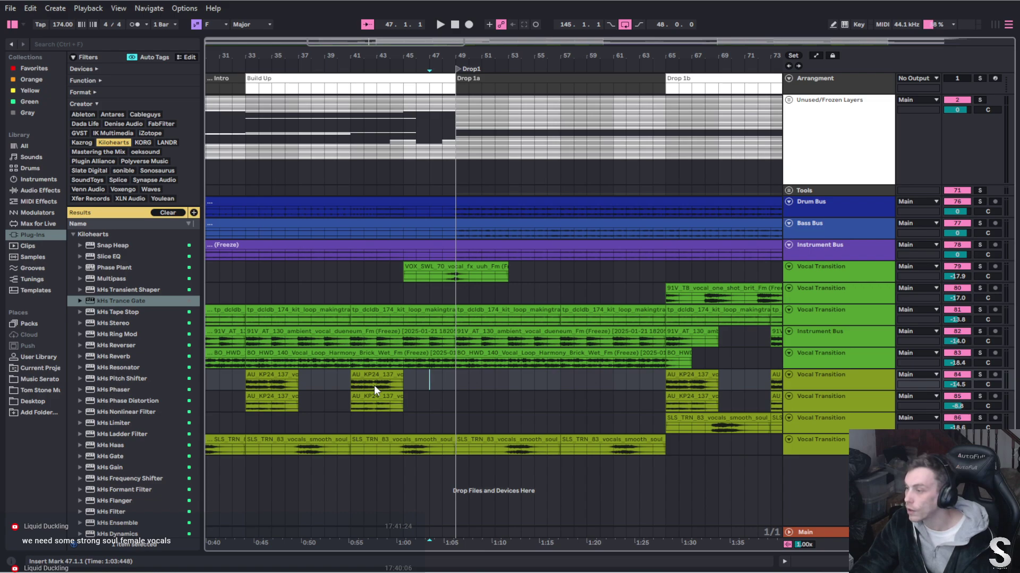
Duplicate the lower-track AU_KP24 clip at bar 41 to bar 45 and trim the copy's start to 46.3
{"action": "mouse_move", "coordinate": [369, 379]}
{"action": "left_mouse_down"}
{"action": "mouse_move", "coordinate": [424, 380]}
{"action": "mouse_move", "coordinate": [374, 381]}
{"action": "mouse_move", "coordinate": [377, 390]}
{"action": "left_mouse_up"}
{"action": "left_click", "coordinate": [380, 399]}
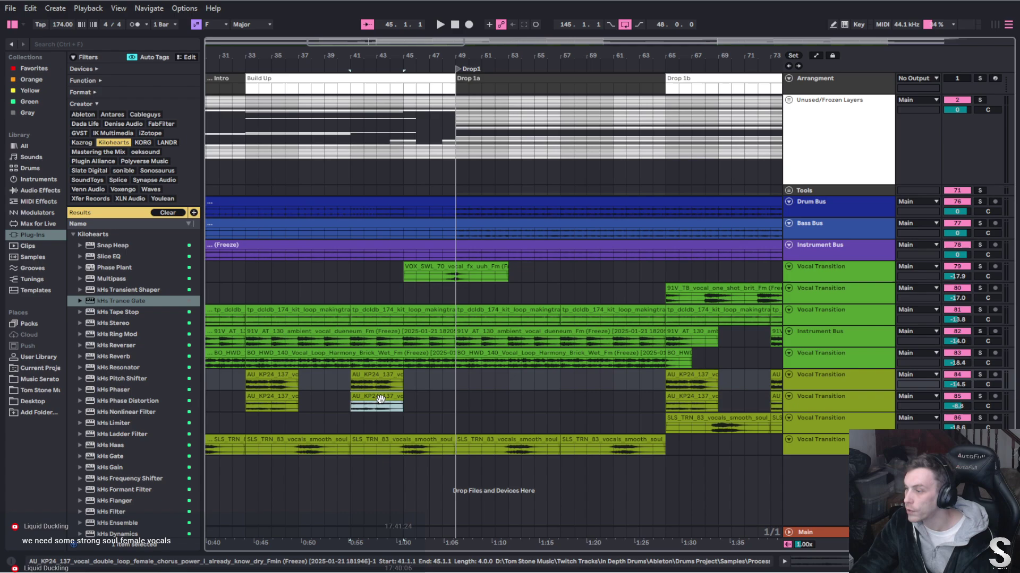
{"action": "key", "text": "ctrl+d"}
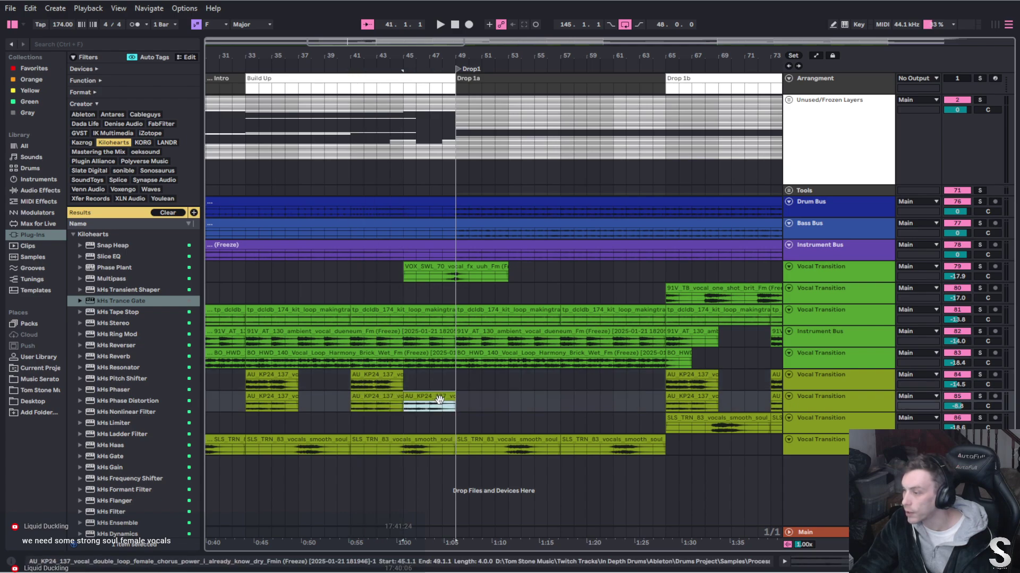
{"action": "scroll", "coordinate": [439, 399], "scroll_direction": "up", "scroll_amount": 3}
{"action": "left_click_drag", "start_coordinate": [355, 399], "coordinate": [405, 399]}
Solo the lower AU_KP24 track, audition the shortened Build Up clip and trim its start to 46.4.1
{"action": "left_click", "coordinate": [980, 397]}
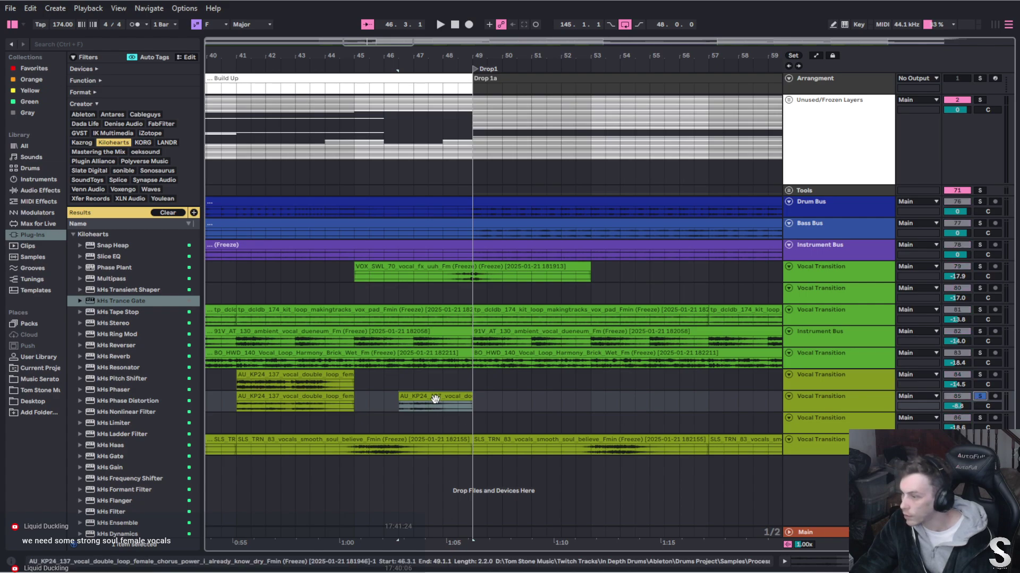
{"action": "key", "text": "space"}
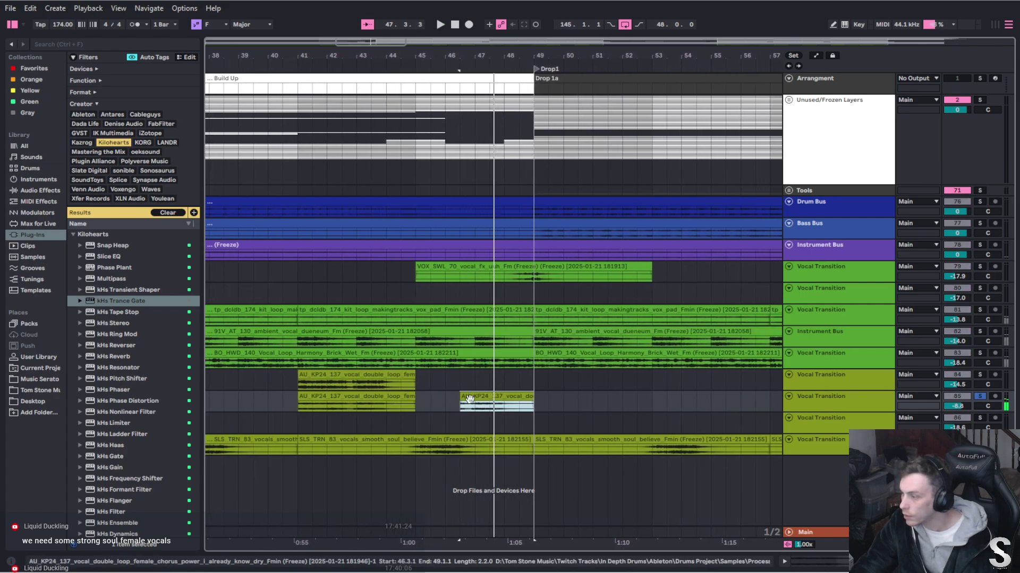
{"action": "scroll", "coordinate": [470, 405], "scroll_direction": "up", "scroll_amount": 3}
{"action": "key", "text": "space"}
{"action": "key", "text": "alt+space"}
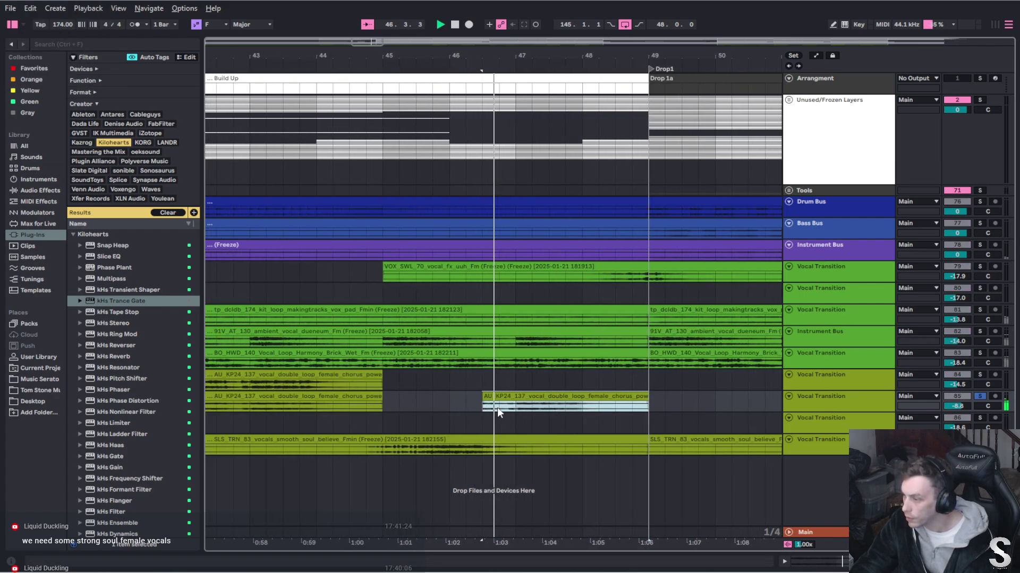
{"action": "key", "text": "space"}
{"action": "left_click_drag", "start_coordinate": [418, 395], "coordinate": [434, 395]}
{"action": "key", "text": "space"}
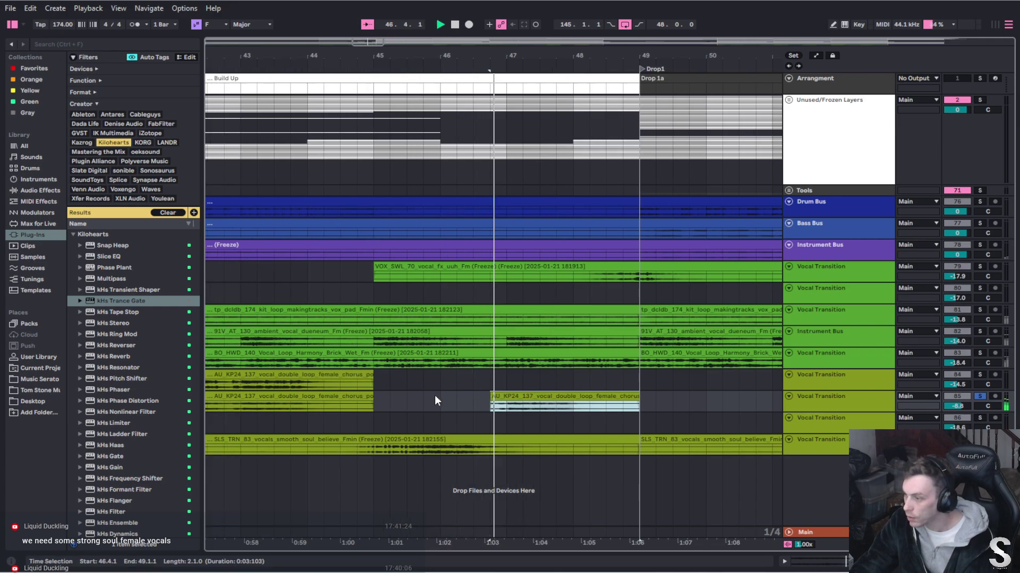
{"action": "key", "text": "space"}
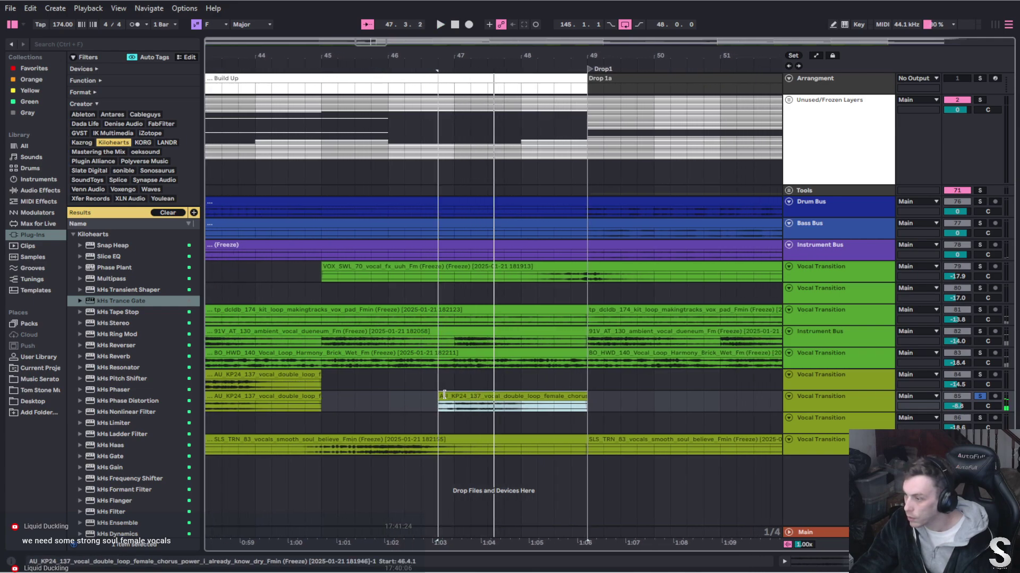
Fine-tune the clip's start to 46.4.3, audition the phrase leading into Drop 1a and unsolo the track
{"action": "left_click_drag", "start_coordinate": [444, 395], "coordinate": [461, 396]}
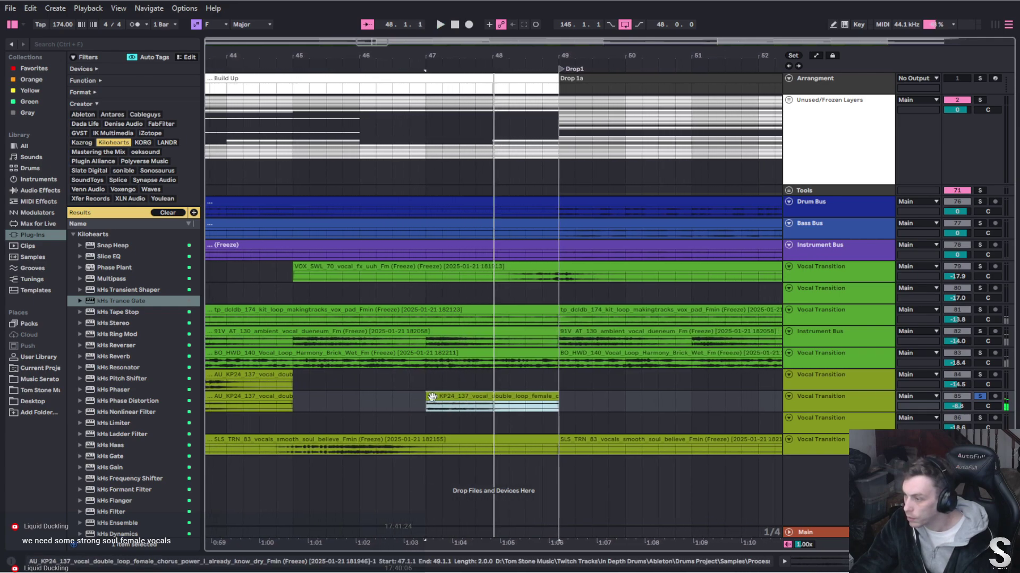
{"action": "scroll", "coordinate": [432, 397], "scroll_direction": "up", "scroll_amount": 3, "text": "ctrl"}
{"action": "left_click_drag", "start_coordinate": [425, 396], "coordinate": [408, 396]}
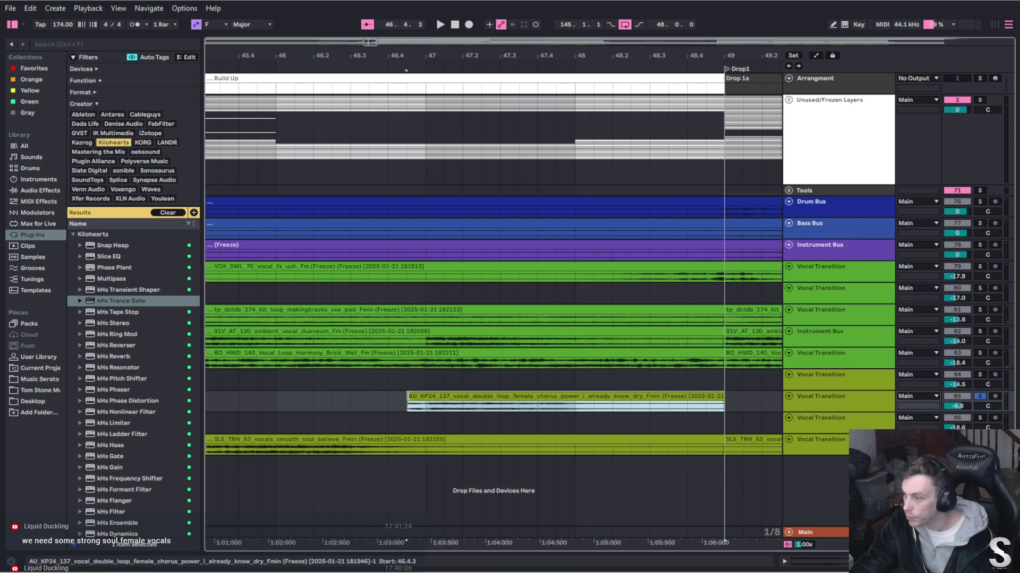
{"action": "key", "text": "space"}
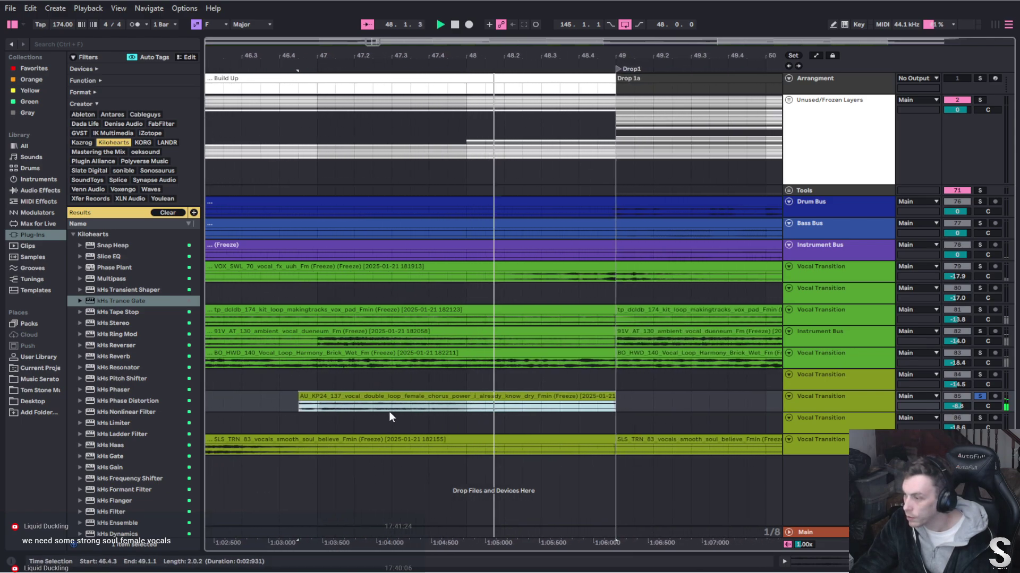
{"action": "scroll", "coordinate": [388, 409], "scroll_direction": "down", "scroll_amount": 5, "text": "ctrl"}
{"action": "key", "text": "space"}
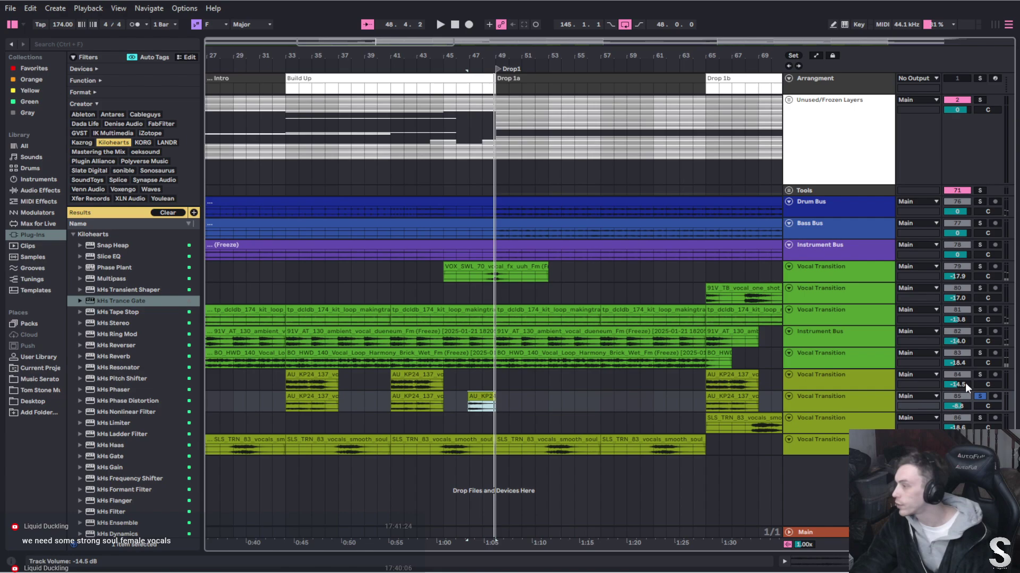
{"action": "left_click", "coordinate": [978, 396]}
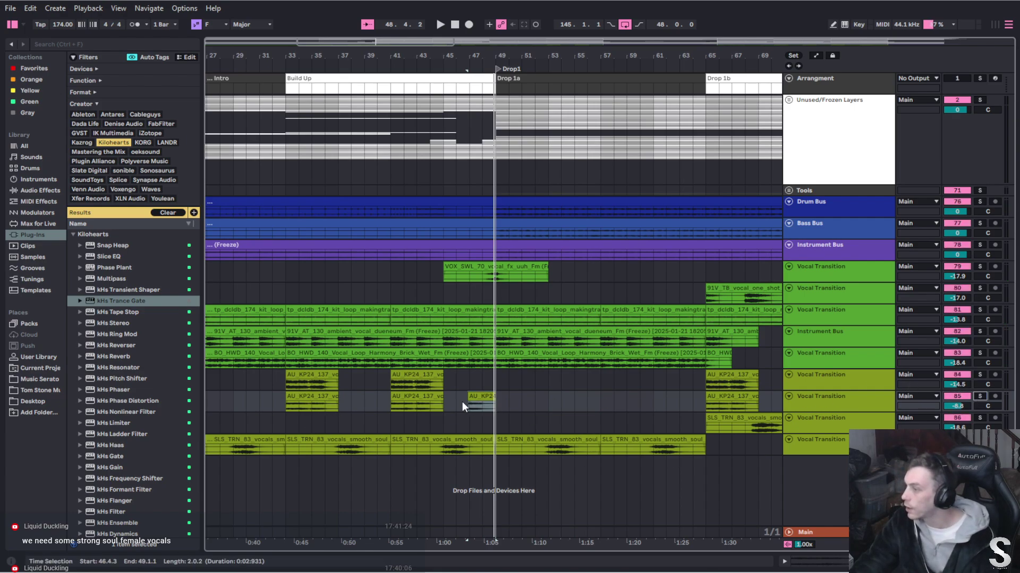
Copy the Build Up vocal block to bar 129 and cut the tp_dcldb, 91V_AT_130 and BO_HWD clips off at bar 141
{"action": "scroll", "coordinate": [420, 387], "scroll_direction": "down", "scroll_amount": 6, "text": "ctrl"}
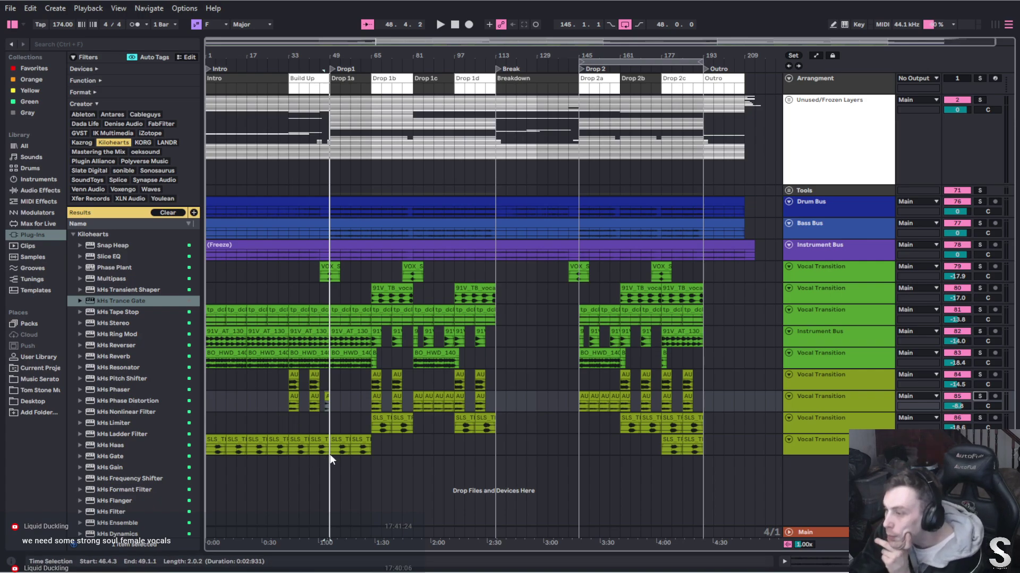
{"action": "left_click_drag", "start_coordinate": [328, 455], "coordinate": [542, 307]}
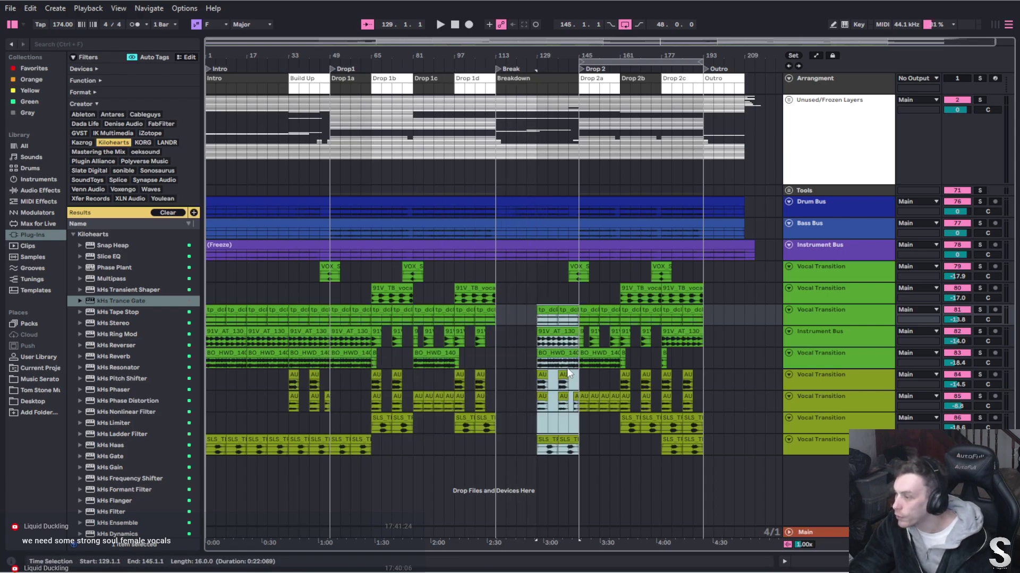
{"action": "scroll", "coordinate": [572, 339], "scroll_direction": "up", "scroll_amount": 3}
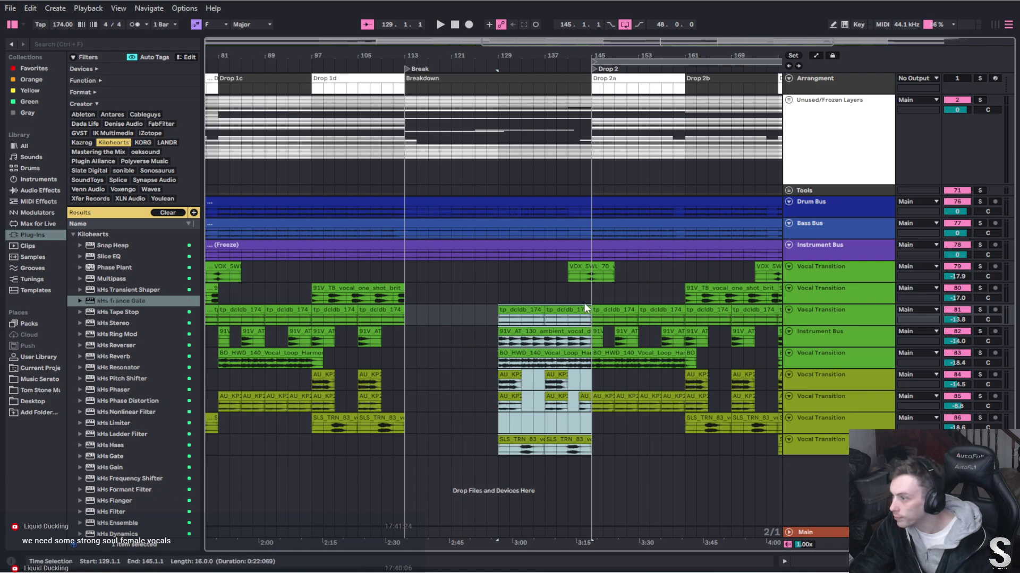
{"action": "left_click", "coordinate": [584, 310]}
{"action": "left_click_drag", "start_coordinate": [586, 311], "coordinate": [569, 311]}
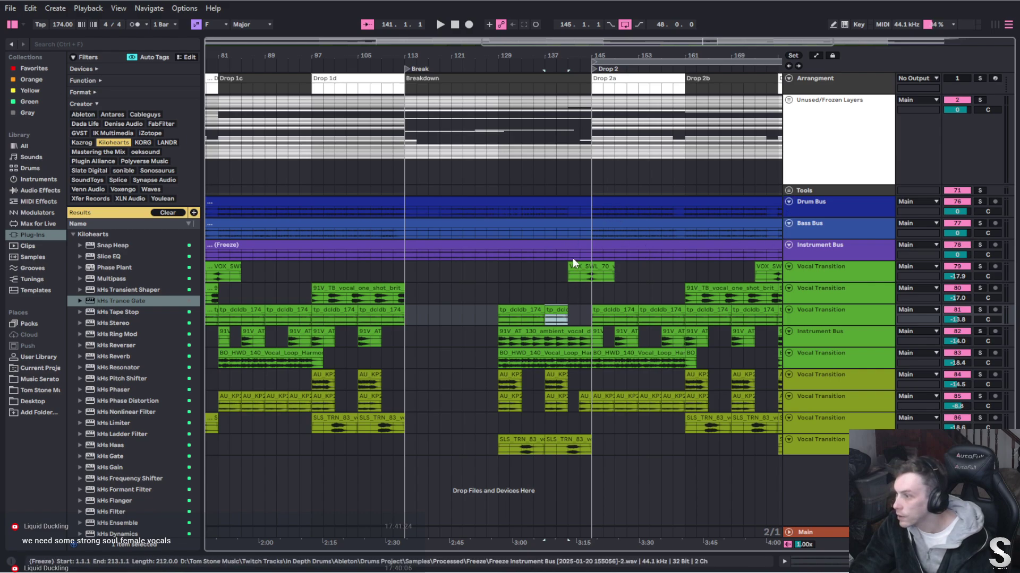
{"action": "left_click_drag", "start_coordinate": [588, 330], "coordinate": [567, 350]}
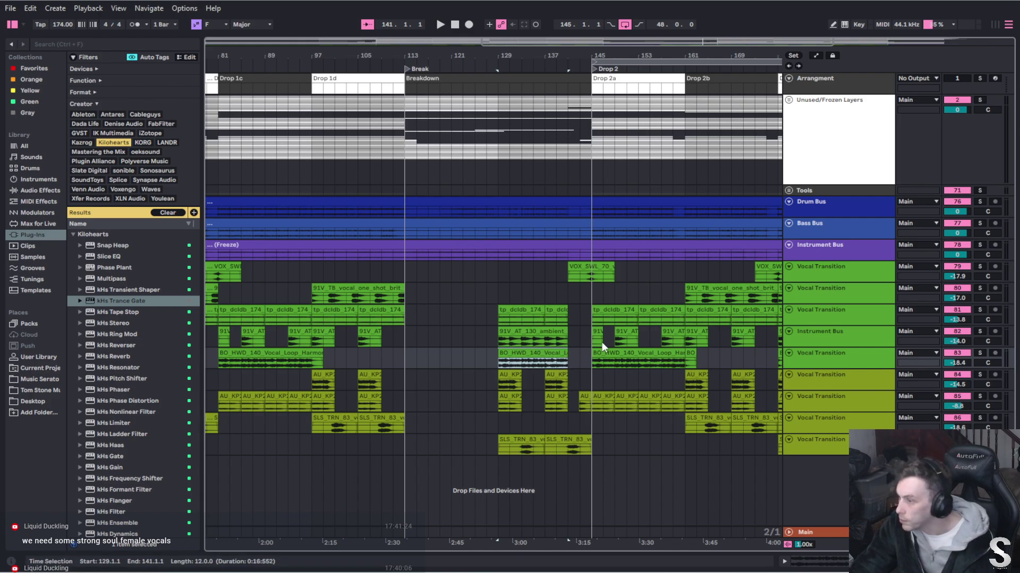
Enlarge the three shortened tracks to add short fade-outs at the clips' ends at bar 141, and reduce the track heights again
{"action": "scroll", "coordinate": [565, 320], "scroll_direction": "up", "scroll_amount": 2}
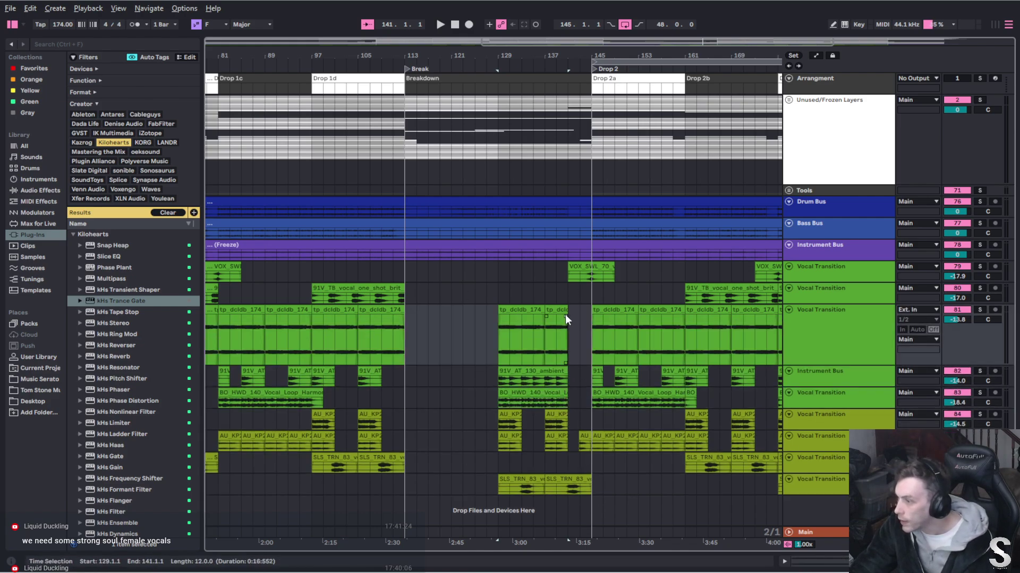
{"action": "scroll", "coordinate": [562, 378], "scroll_direction": "up", "scroll_amount": 2}
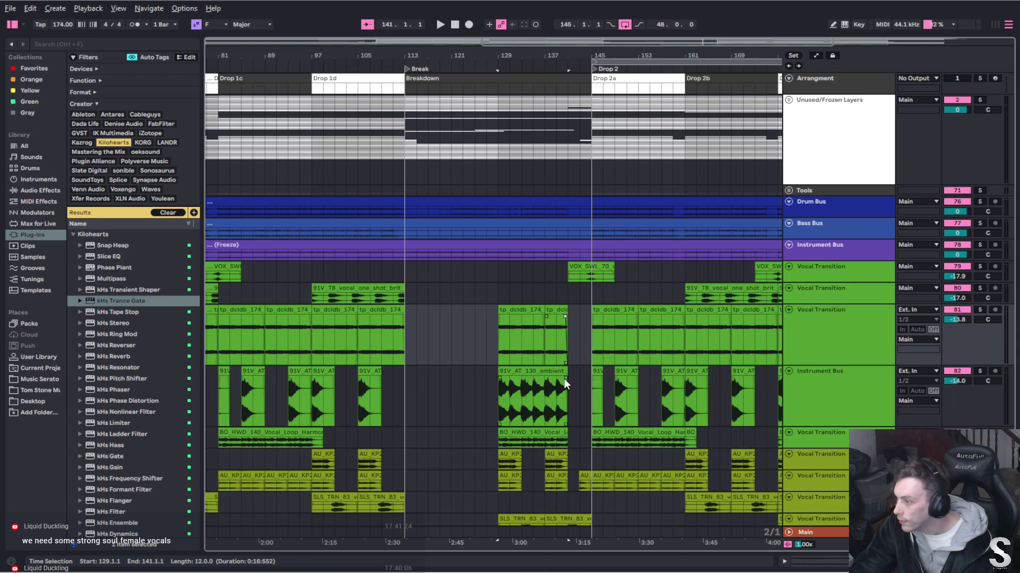
{"action": "scroll", "coordinate": [565, 436], "scroll_direction": "up", "scroll_amount": 2}
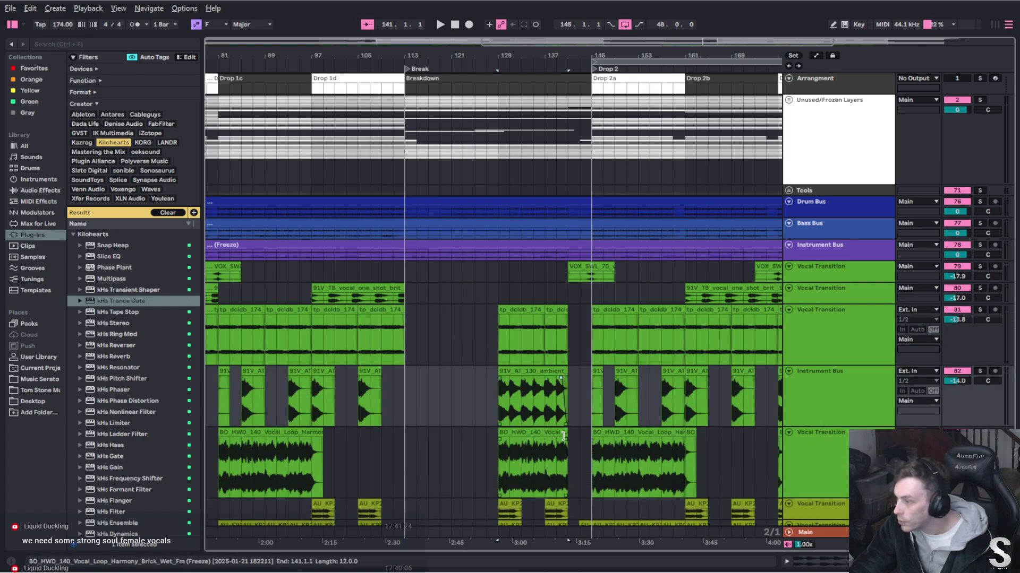
{"action": "scroll", "coordinate": [561, 447], "scroll_direction": "down", "scroll_amount": 2}
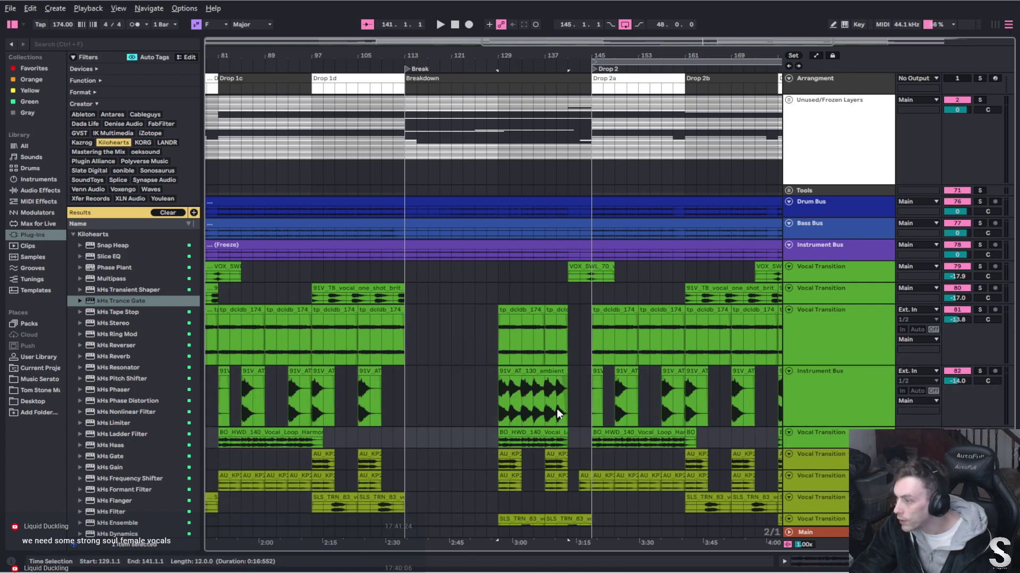
{"action": "scroll", "coordinate": [557, 409], "scroll_direction": "down", "scroll_amount": 2}
{"action": "scroll", "coordinate": [553, 330], "scroll_direction": "down", "scroll_amount": 2}
{"action": "scroll", "coordinate": [553, 330], "scroll_direction": "down", "scroll_amount": 2}
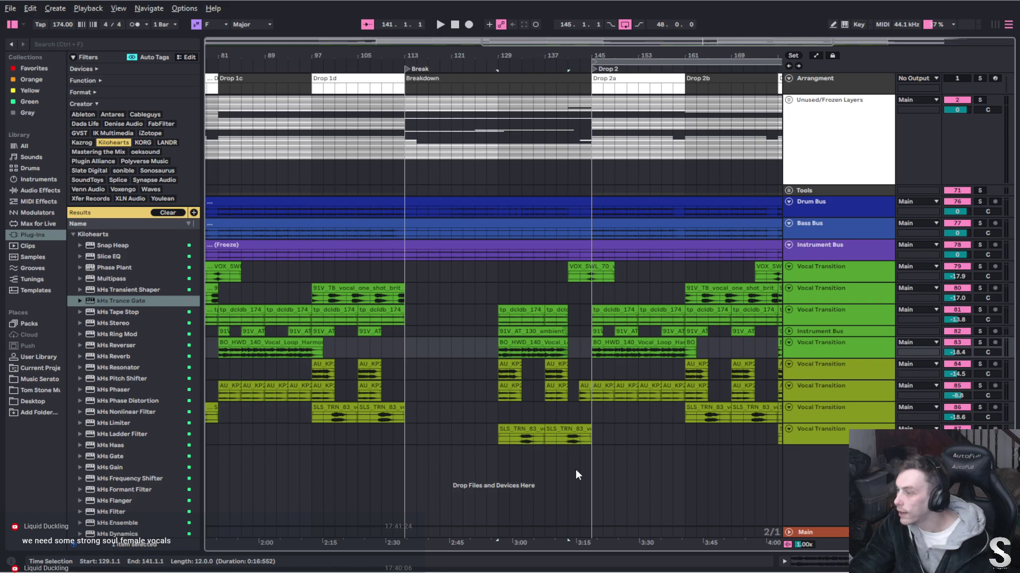
Copy the 16-bar Intro vocal block from bar 17 to the start of the Breakdown at bar 113
{"action": "scroll", "coordinate": [507, 447], "scroll_direction": "left", "scroll_amount": 8}
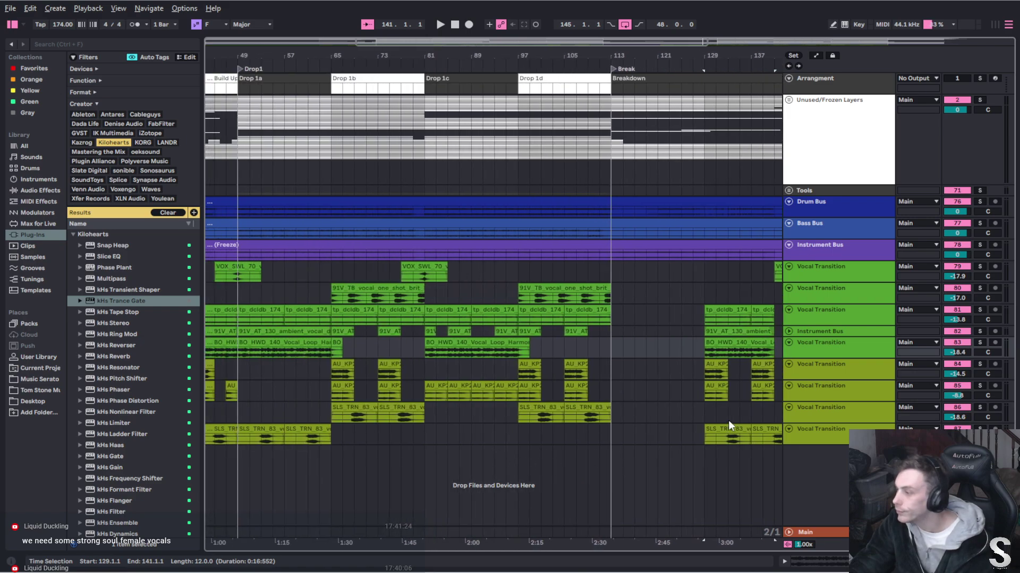
{"action": "scroll", "coordinate": [552, 414], "scroll_direction": "down", "scroll_amount": 2}
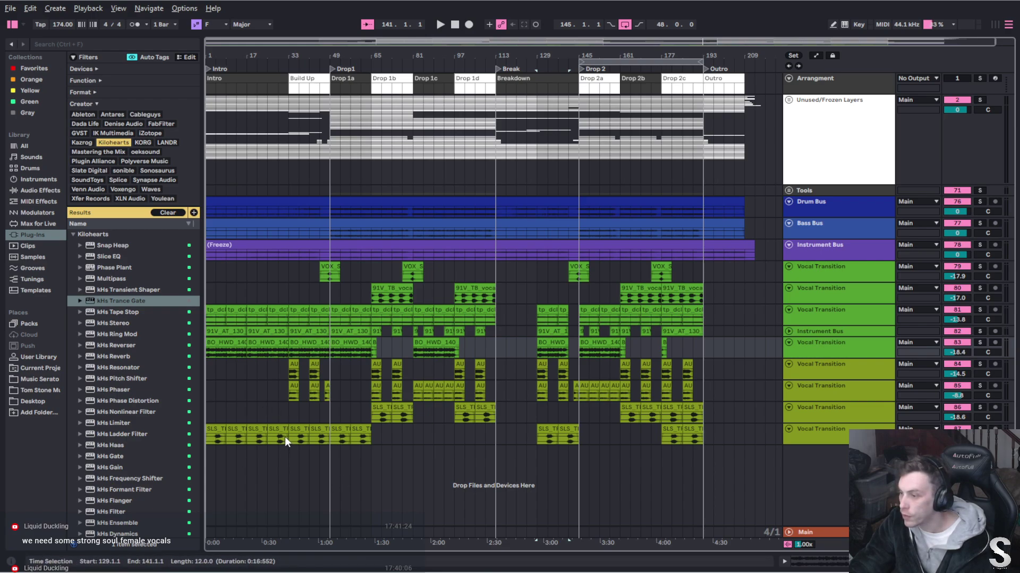
{"action": "left_click_drag", "start_coordinate": [284, 436], "coordinate": [499, 308]}
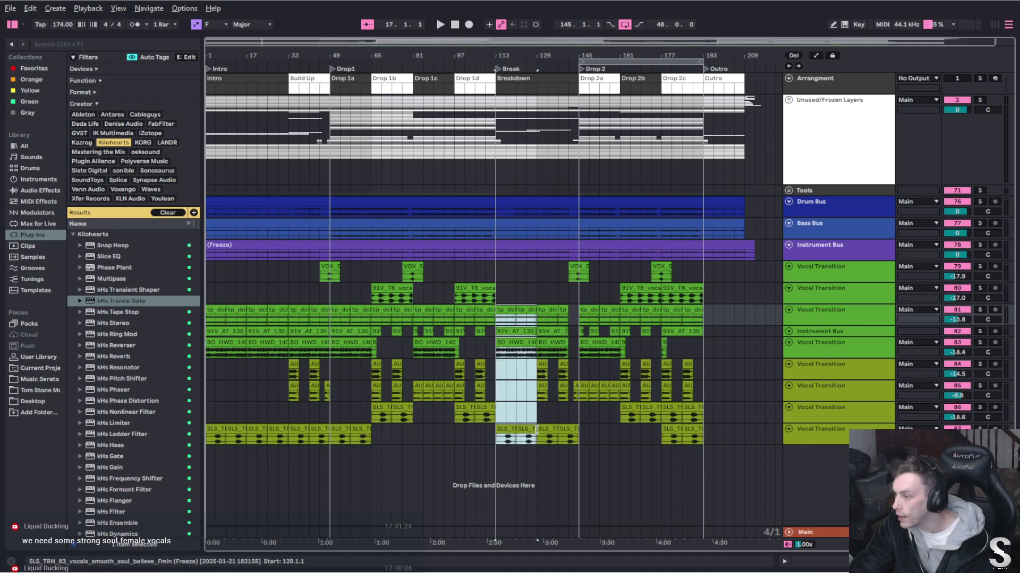
Copy Drop 1c's four AU_KP24 clips to the Breakdown at bar 113 and try duplicating them to bar 129
{"action": "left_click", "coordinate": [418, 388]}
{"action": "left_click", "coordinate": [447, 386], "text": "shift"}
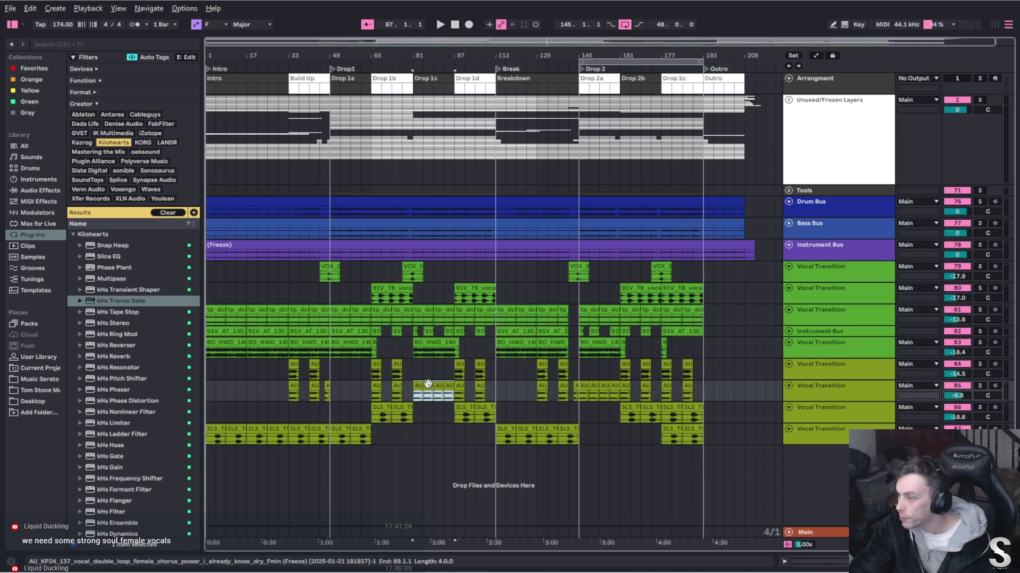
{"action": "left_click_drag", "start_coordinate": [447, 385], "coordinate": [505, 384]}
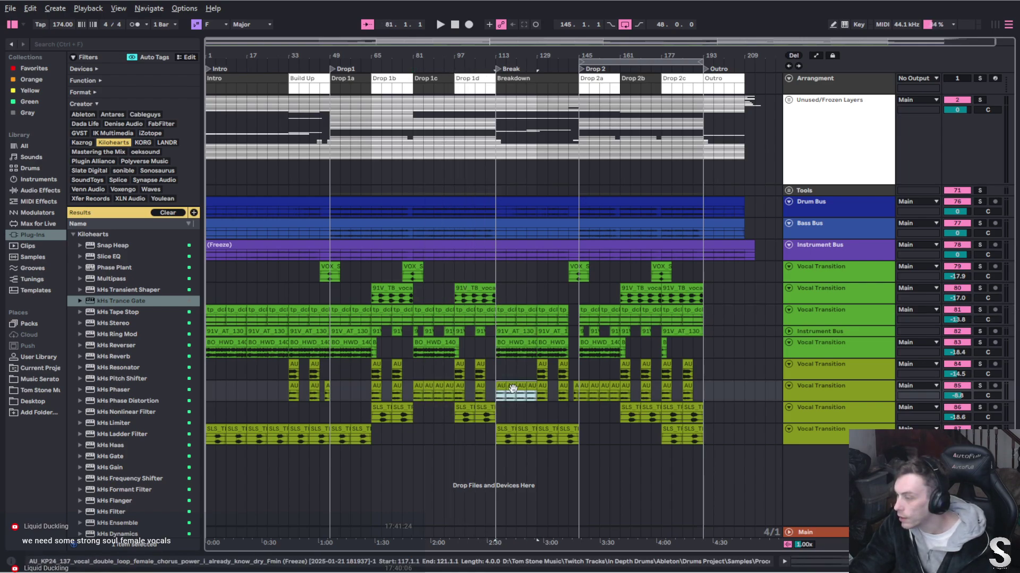
{"action": "key", "text": "ctrl+d"}
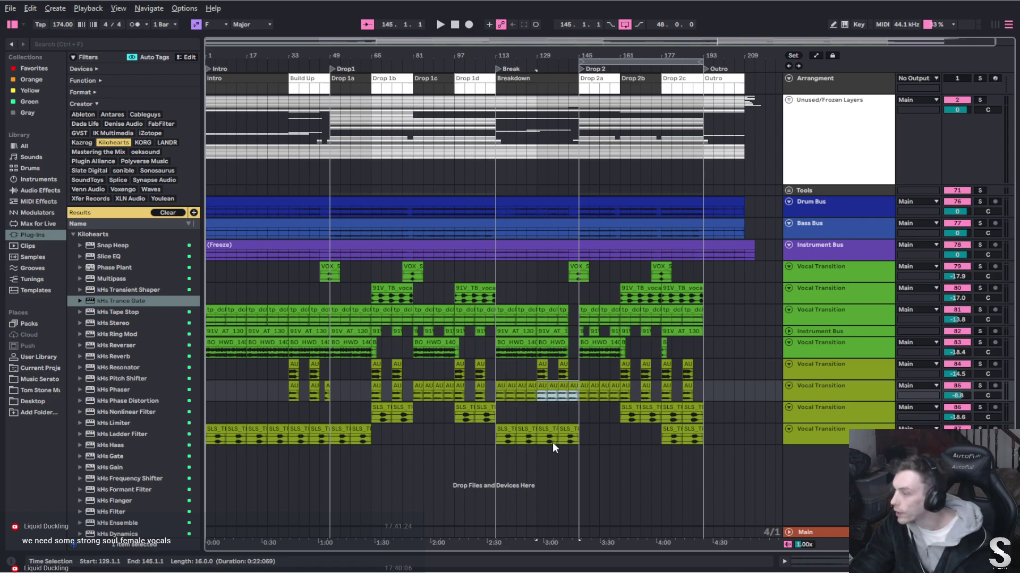
Duplicate the AU_KP24 clip at bar 125 repeatedly to fill its track in the Breakdown up to bar 141
{"action": "left_click", "coordinate": [530, 386]}
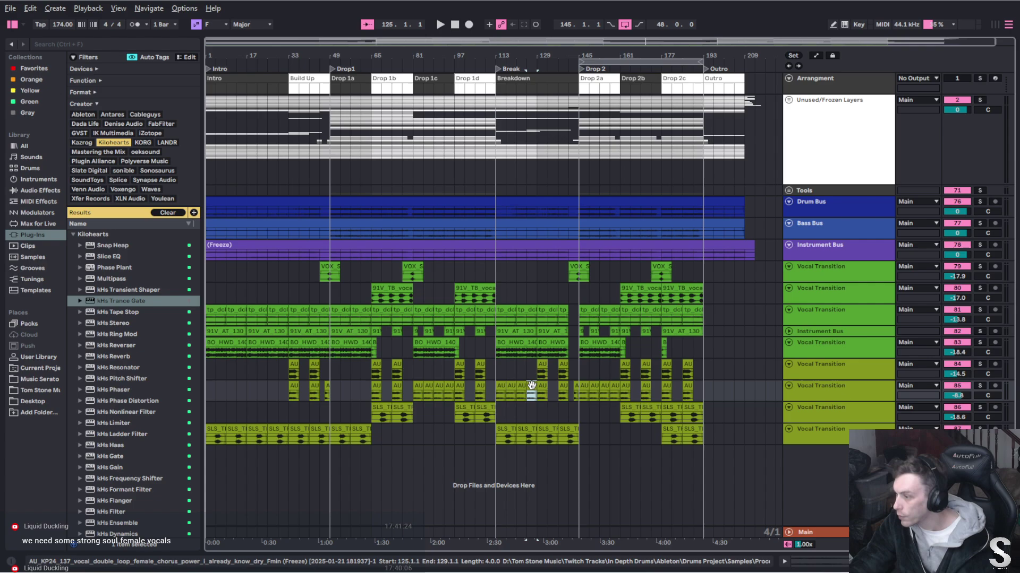
{"action": "key", "text": "ctrl+d"}
{"action": "key", "text": "ctrl+d"}
{"action": "key", "text": "ctrl+d"}
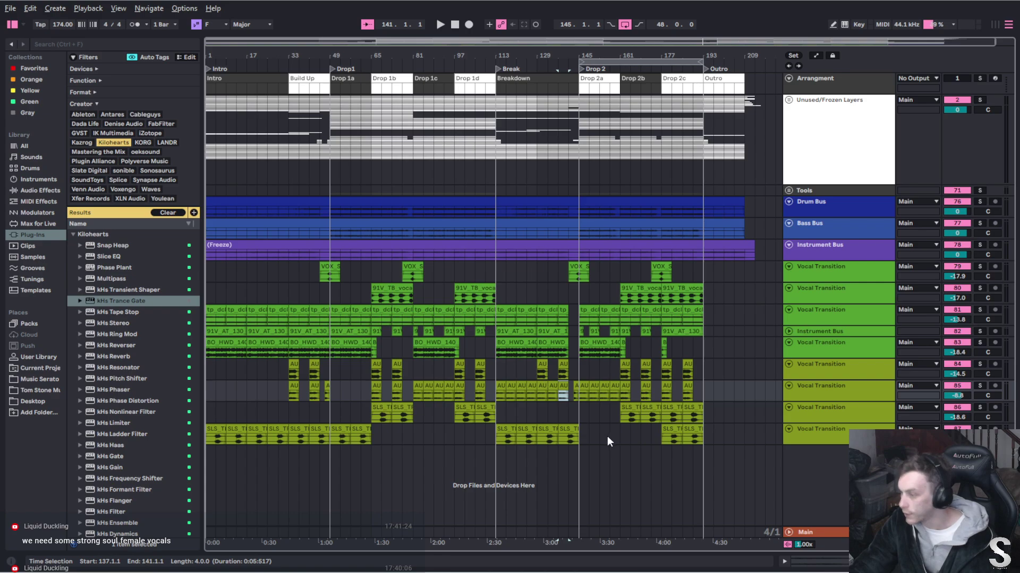
{"action": "key", "text": "Left"}
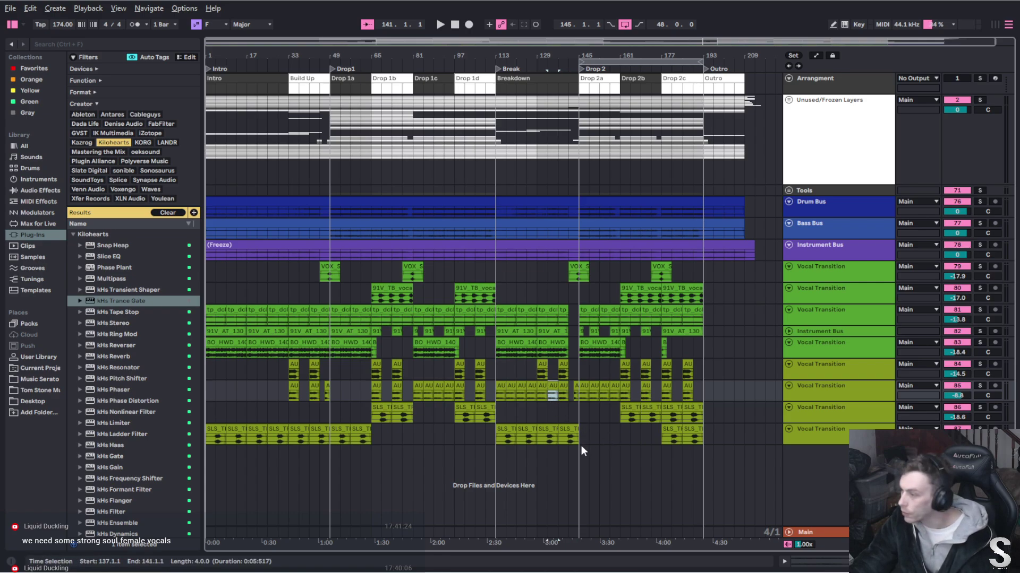
Duplicate Drop 2c's two tp_dcldb vocal clips into the Outro from bar 193 to bar 209
{"action": "left_click", "coordinate": [531, 390]}
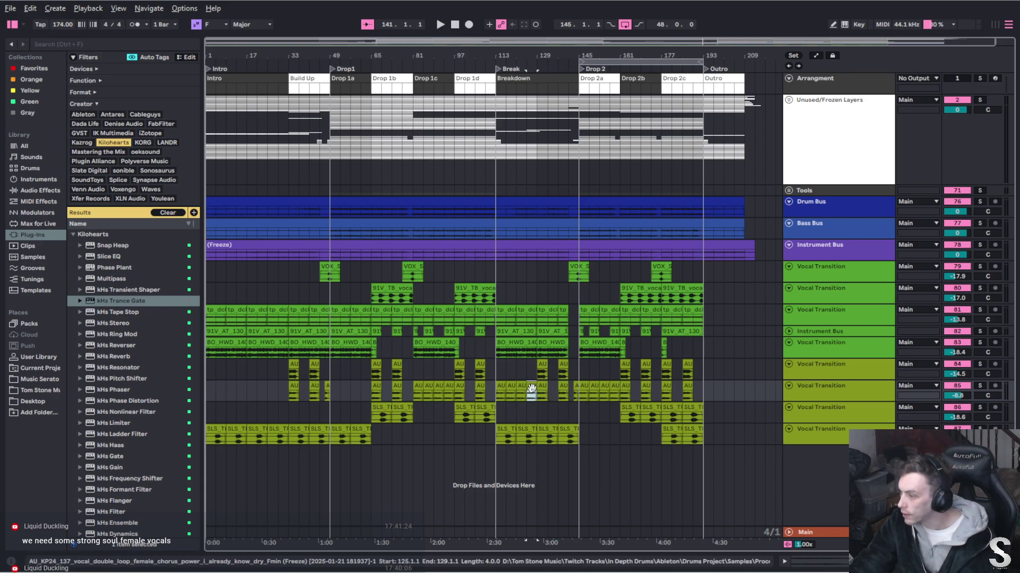
{"action": "left_click", "coordinate": [552, 388]}
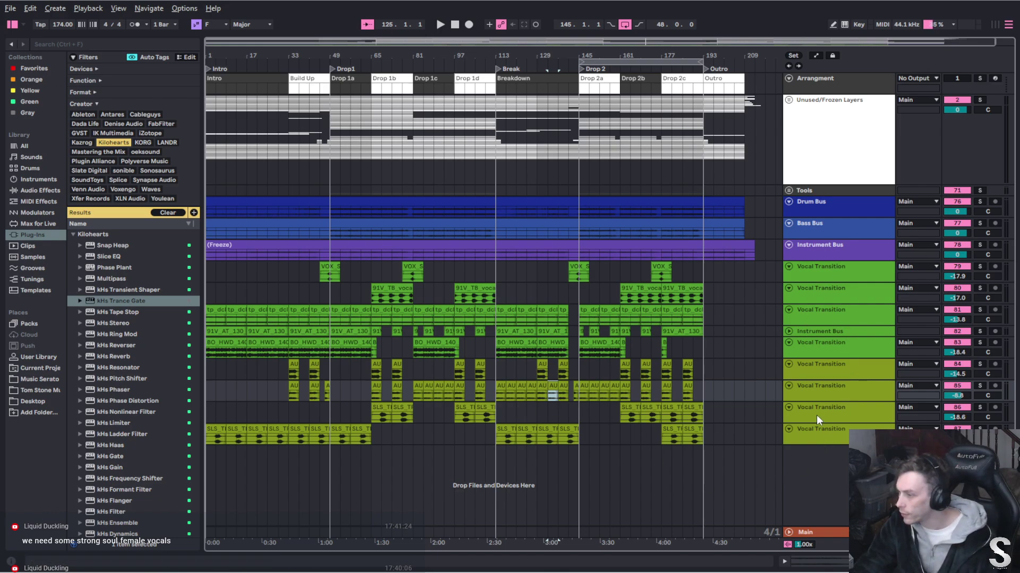
{"action": "left_click", "coordinate": [677, 315]}
{"action": "left_click", "coordinate": [693, 314], "text": "shift"}
{"action": "key", "text": "ctrl+d"}
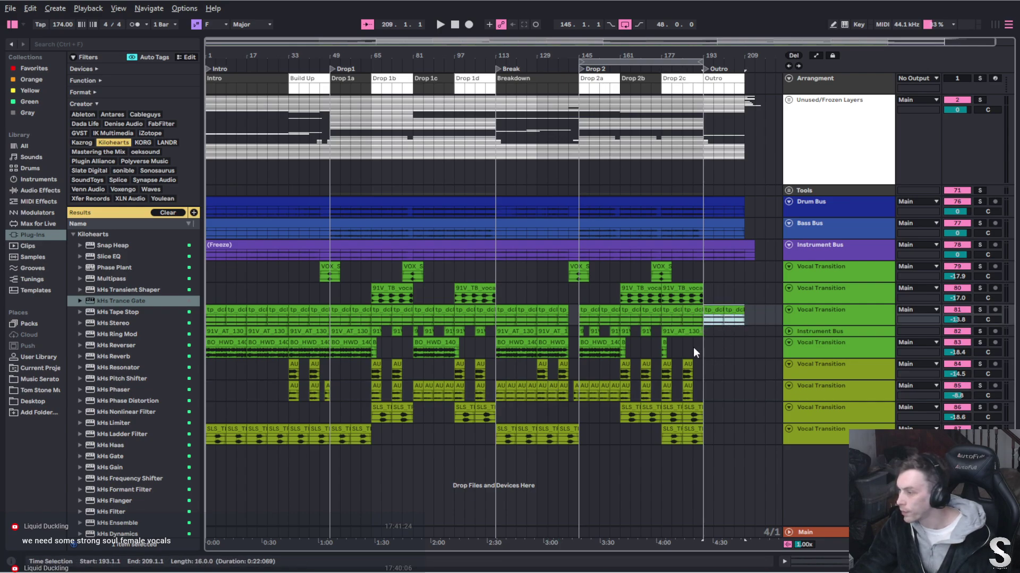
Copy Drop 2a's four AU_KP24 vocal clips to the start of the Outro at bar 193
{"action": "left_click", "coordinate": [664, 267]}
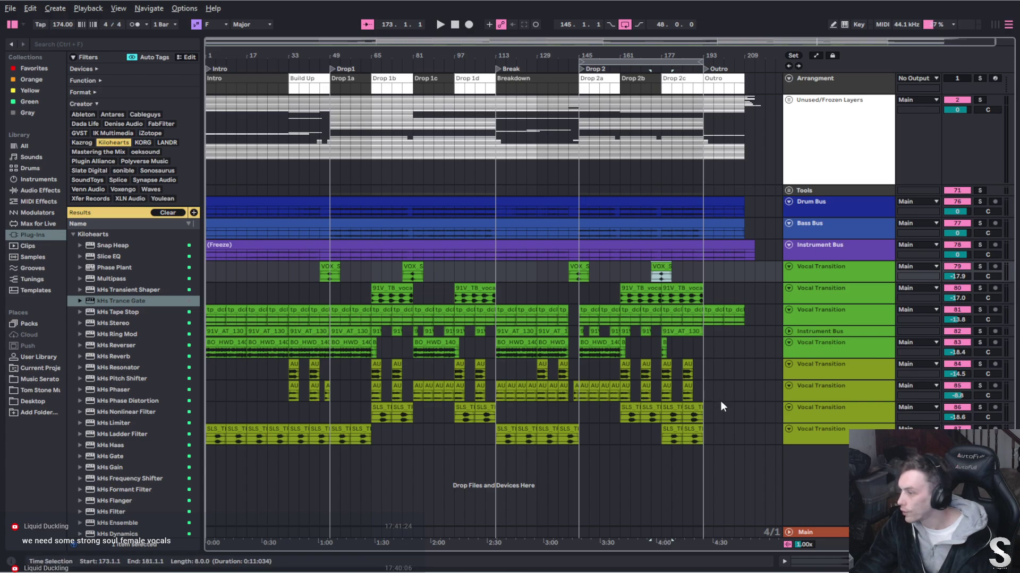
{"action": "left_click", "coordinate": [584, 387]}
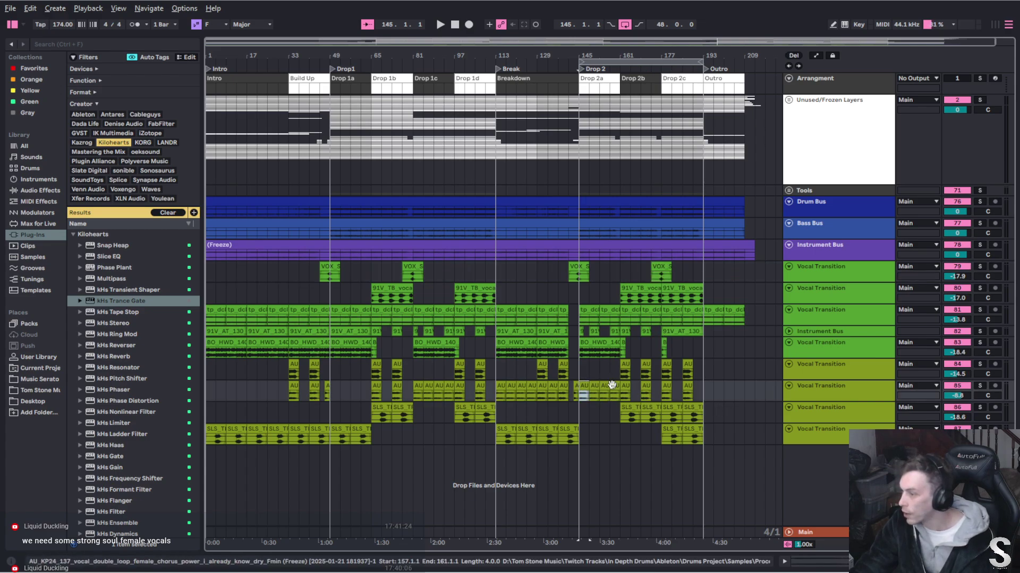
{"action": "left_click_drag", "start_coordinate": [596, 391], "coordinate": [715, 401]}
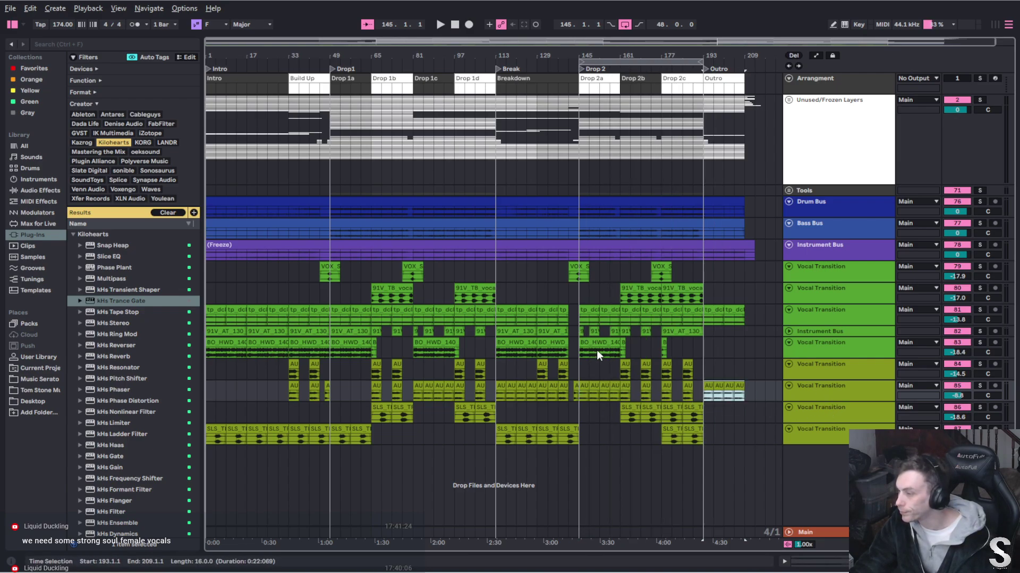
Remove the short BO_HWD fragment at bar 177 and copy Drop 2a's BO_HWD clip to the Outro at bar 193, ending just past bar 209
{"action": "left_click_drag", "start_coordinate": [597, 350], "coordinate": [664, 352]}
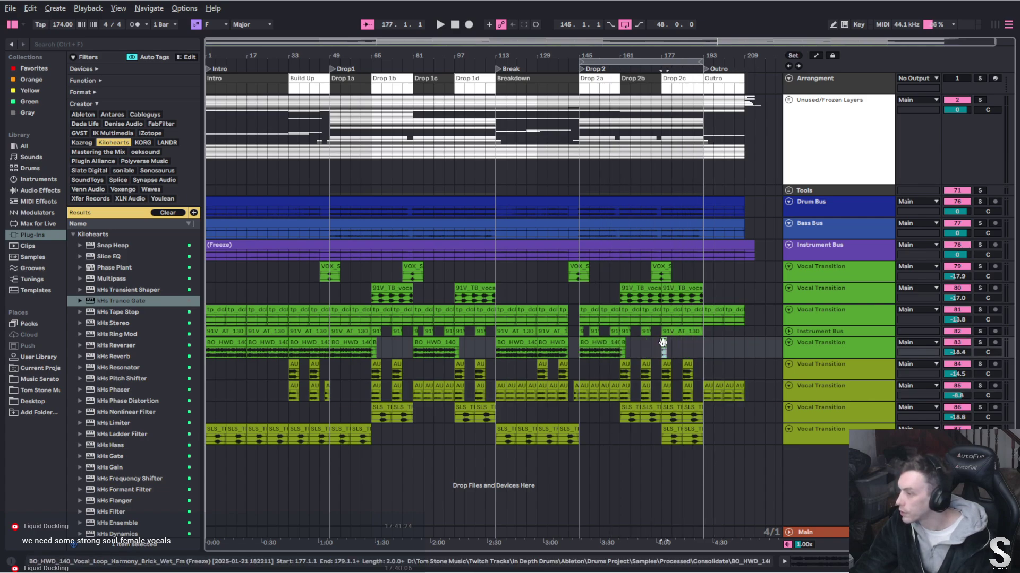
{"action": "left_click_drag", "start_coordinate": [597, 350], "coordinate": [717, 349]}
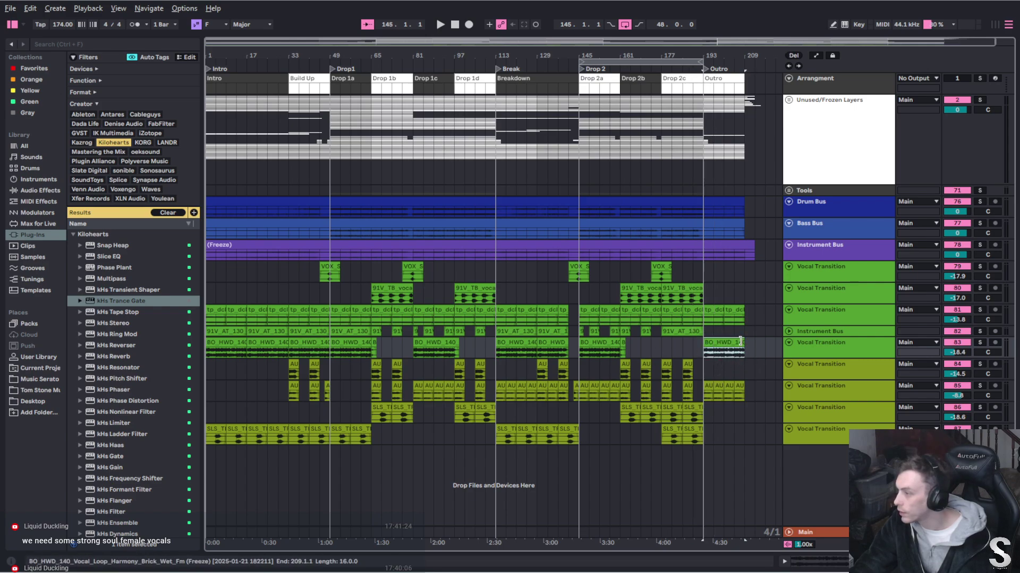
{"action": "left_click", "coordinate": [738, 313]}
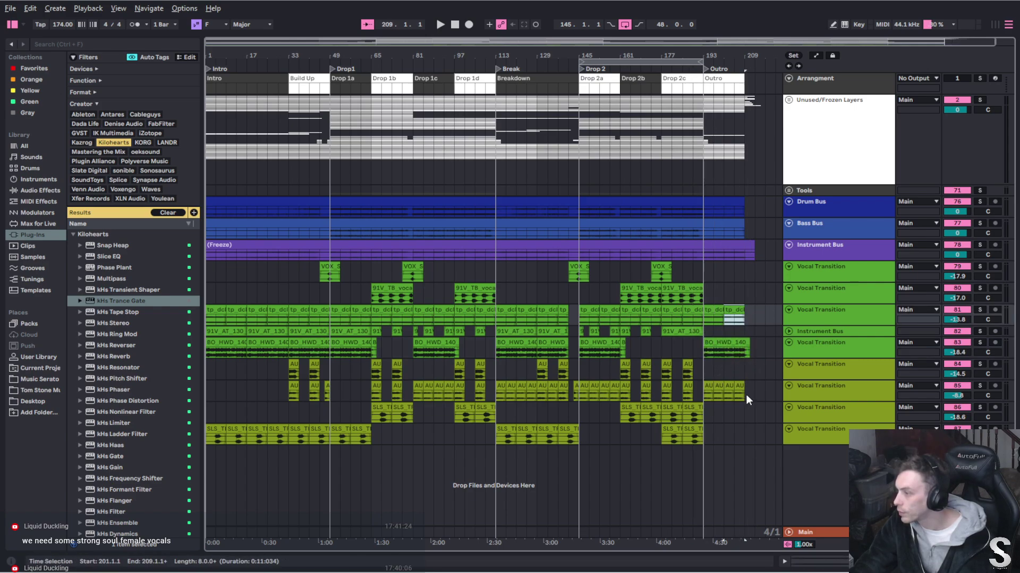
{"action": "left_click_drag", "start_coordinate": [743, 387], "coordinate": [740, 387]}
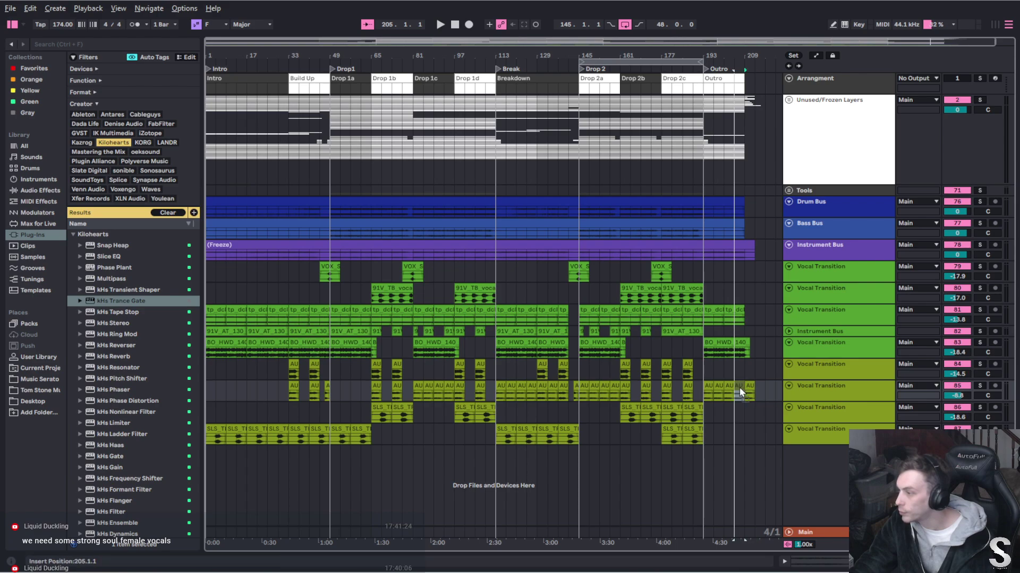
{"action": "left_click", "coordinate": [744, 384]}
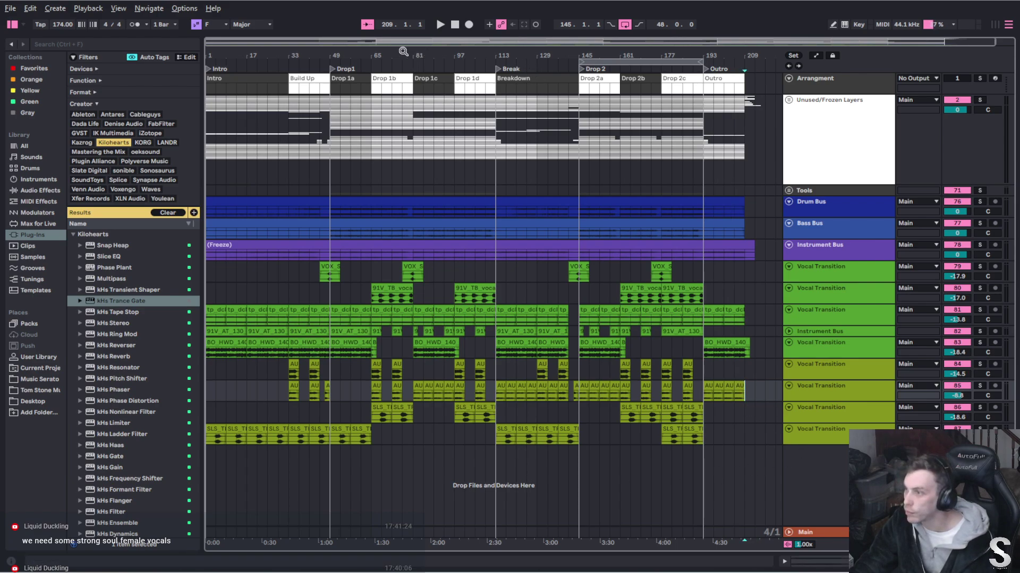
Set the loop to cover the whole arrangement from bar 1 to bar 209 and start playback from the beginning
{"action": "left_click_drag", "start_coordinate": [580, 62], "coordinate": [330, 61]}
{"action": "left_click_drag", "start_coordinate": [143, 68], "coordinate": [145, 67]}
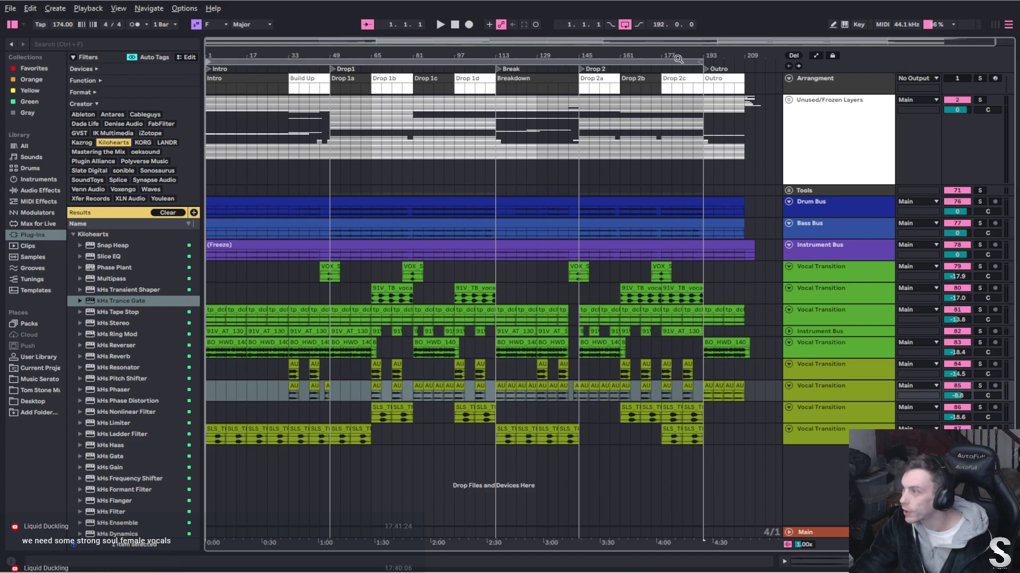
{"action": "left_click_drag", "start_coordinate": [700, 62], "coordinate": [744, 62]}
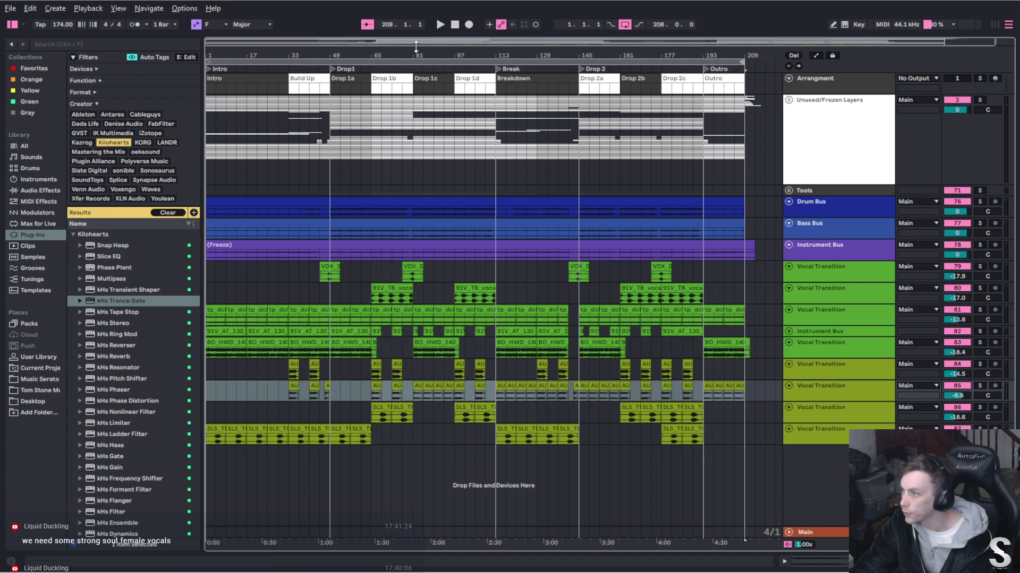
{"action": "left_click", "coordinate": [413, 61]}
{"action": "key", "text": "space"}
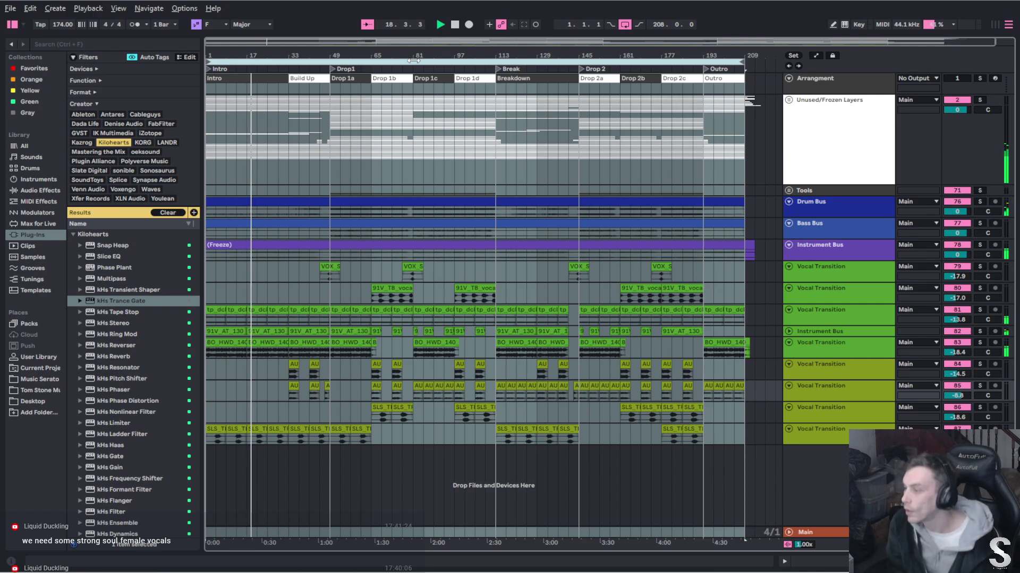
Copy Drop 1c's four AU_KP24 clips to the second half of the Intro at bar 17
{"action": "left_click", "coordinate": [415, 380]}
{"action": "left_click_drag", "start_coordinate": [416, 391], "coordinate": [237, 391]}
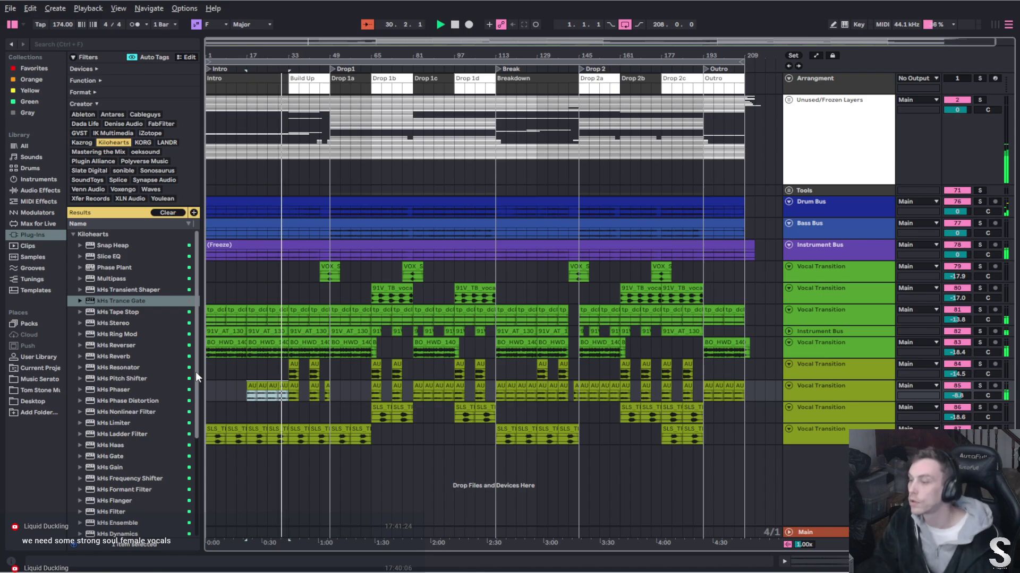
{"action": "left_click", "coordinate": [259, 434]}
Fill the gap at bar 37 of the Build Up on both AU_KP24 tracks with a copied four-bar clip
{"action": "left_click", "coordinate": [282, 385]}
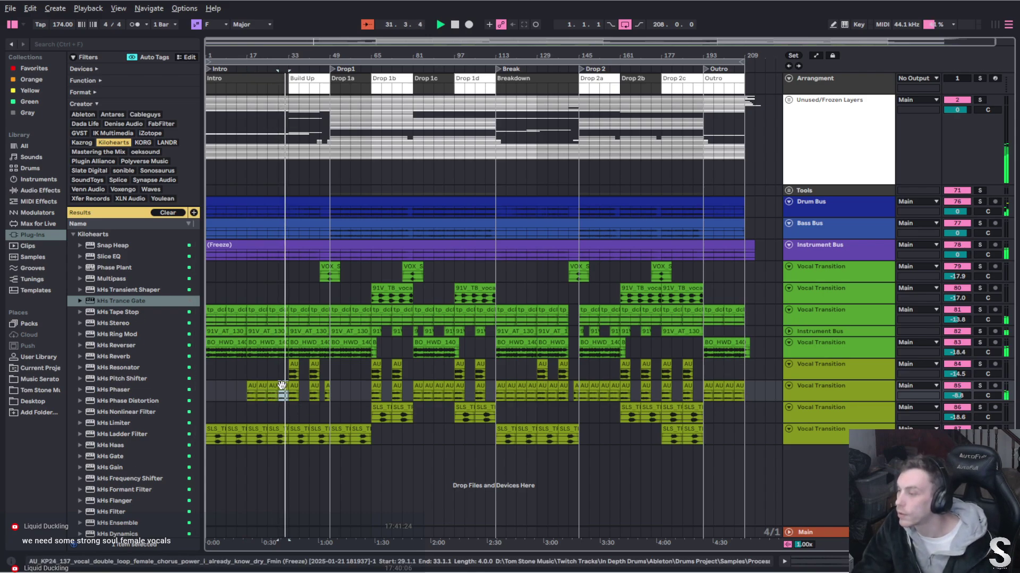
{"action": "left_click_drag", "start_coordinate": [282, 386], "coordinate": [303, 392]}
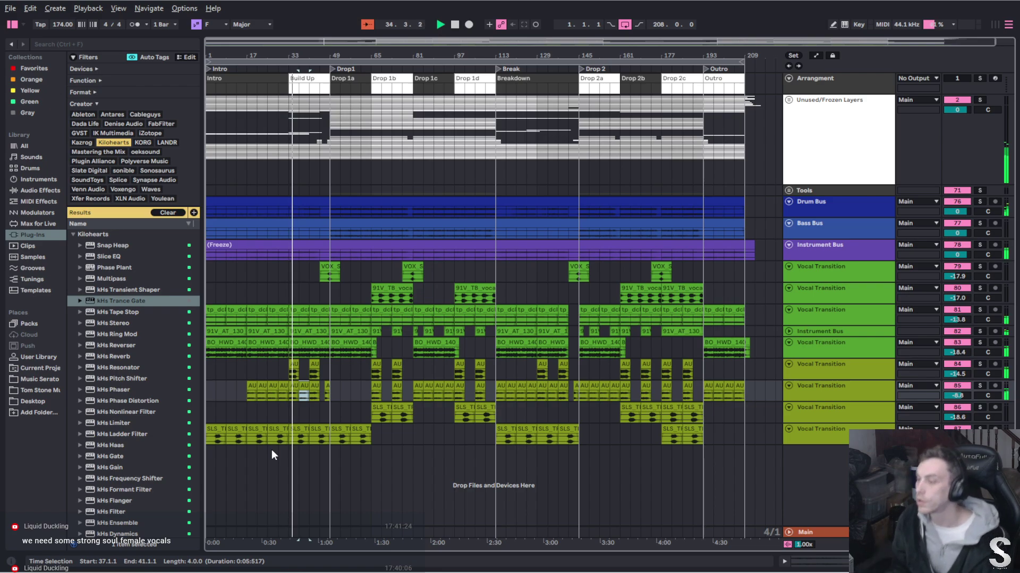
{"action": "left_click", "coordinate": [293, 371]}
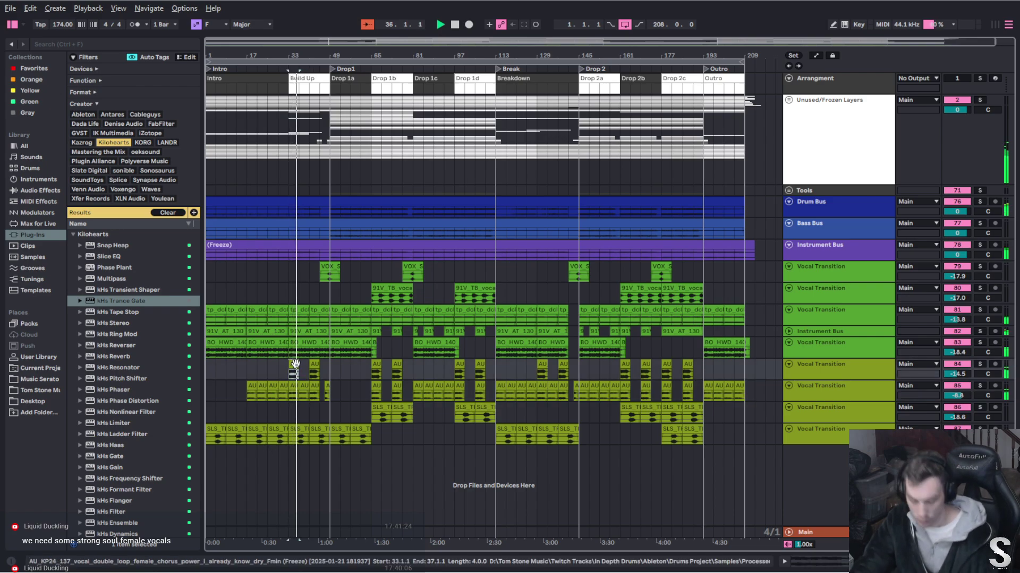
{"action": "key", "text": "ctrl+d"}
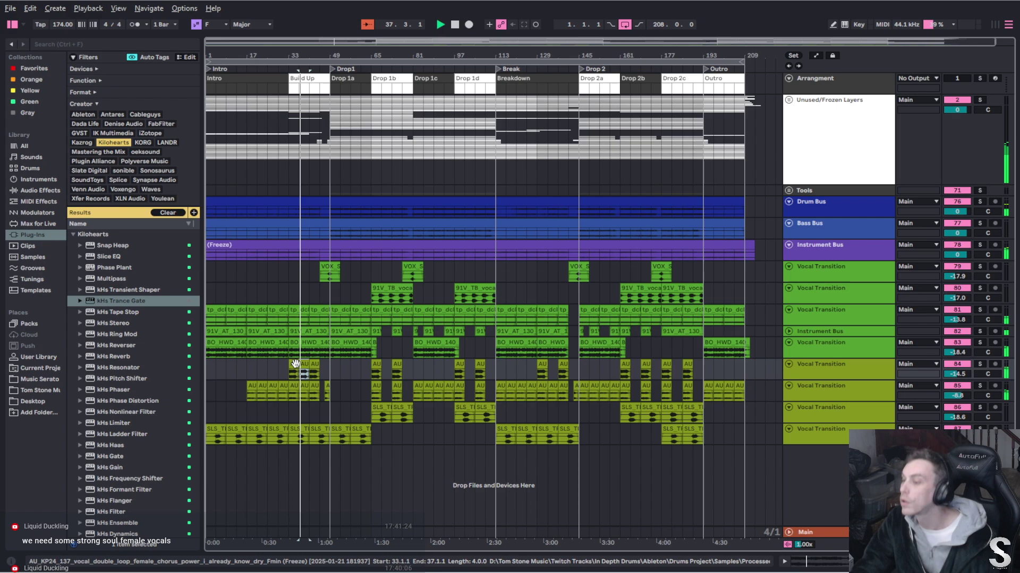
{"action": "left_click_drag", "start_coordinate": [296, 364], "coordinate": [296, 390]}
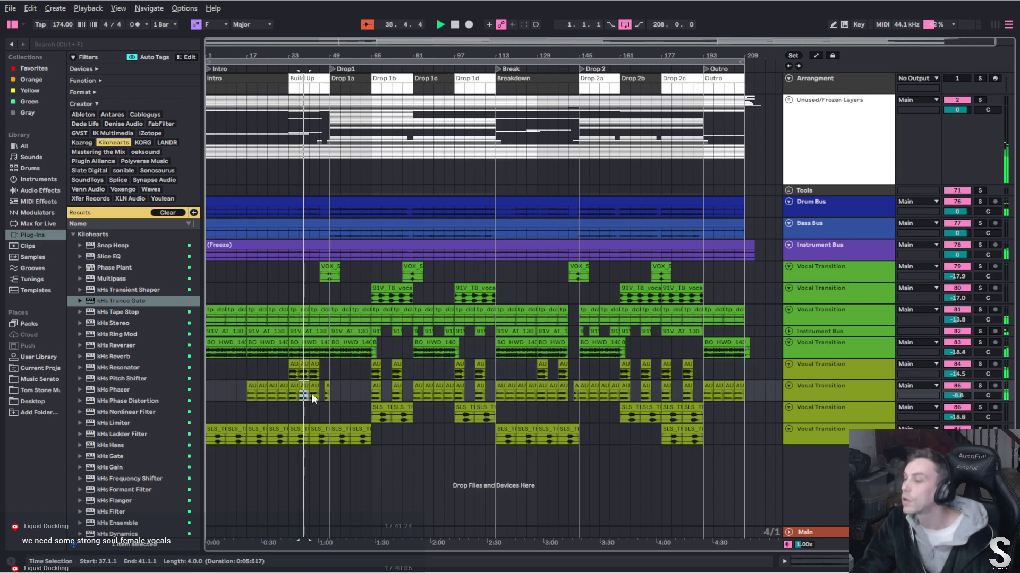
{"action": "left_click", "coordinate": [311, 378]}
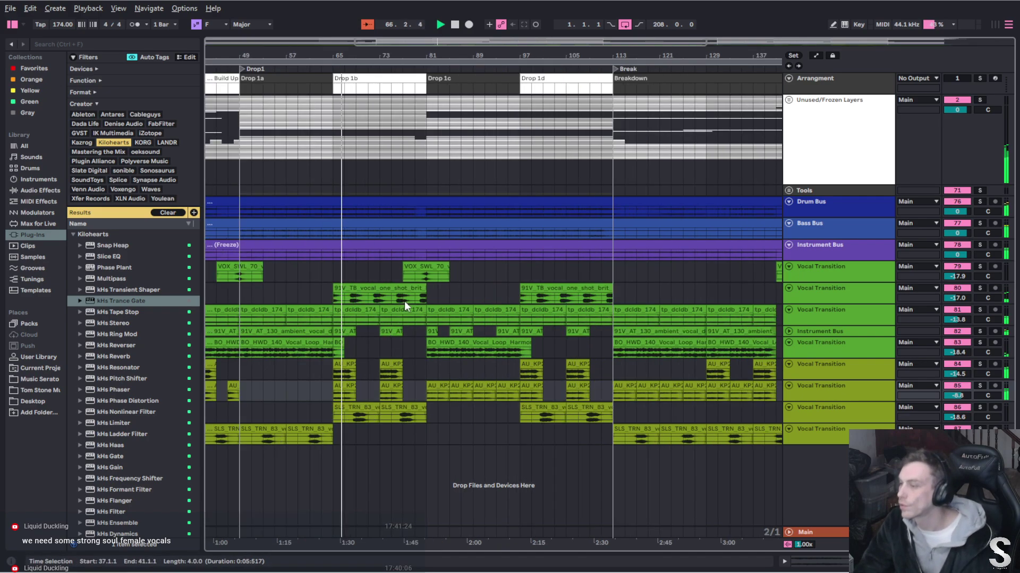
Shorten Drop 1b's 91V_TB, tp_dcldb and SLS_TRN clips so they end at bar 79
{"action": "scroll", "coordinate": [403, 301], "scroll_direction": "up", "scroll_amount": 3}
{"action": "left_click", "coordinate": [417, 291]}
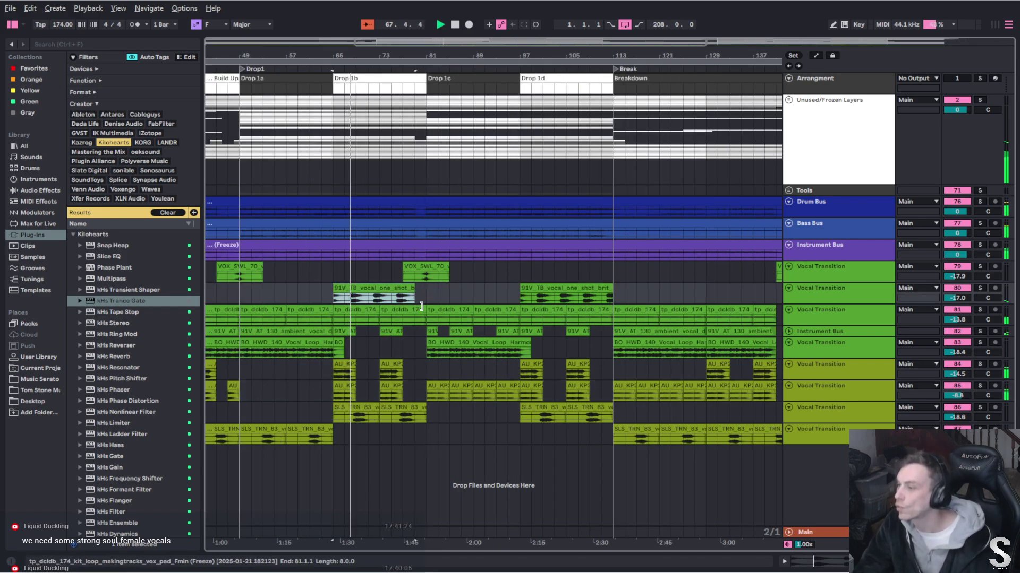
{"action": "left_click_drag", "start_coordinate": [425, 313], "coordinate": [414, 312]}
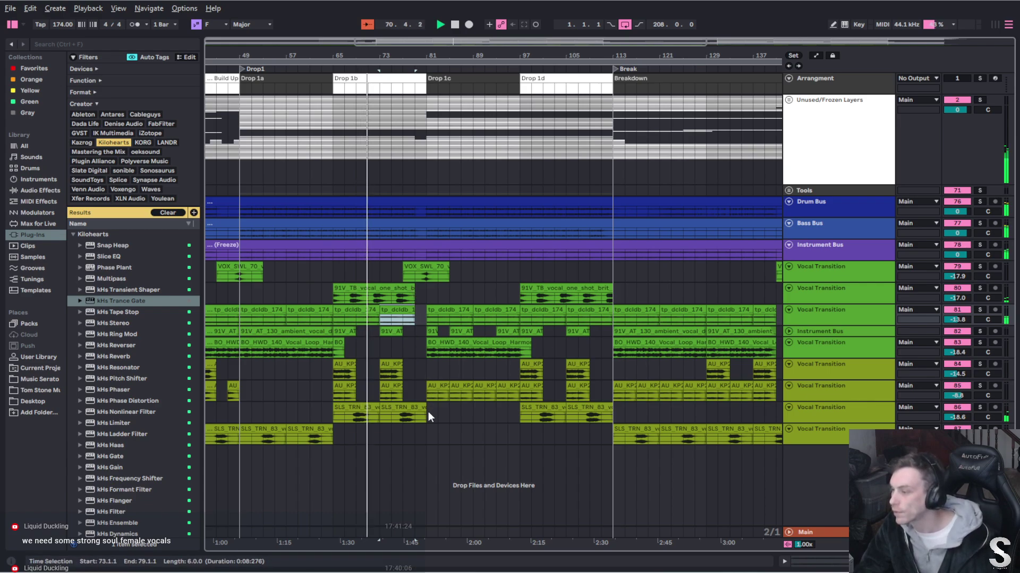
{"action": "left_click_drag", "start_coordinate": [425, 412], "coordinate": [419, 412]}
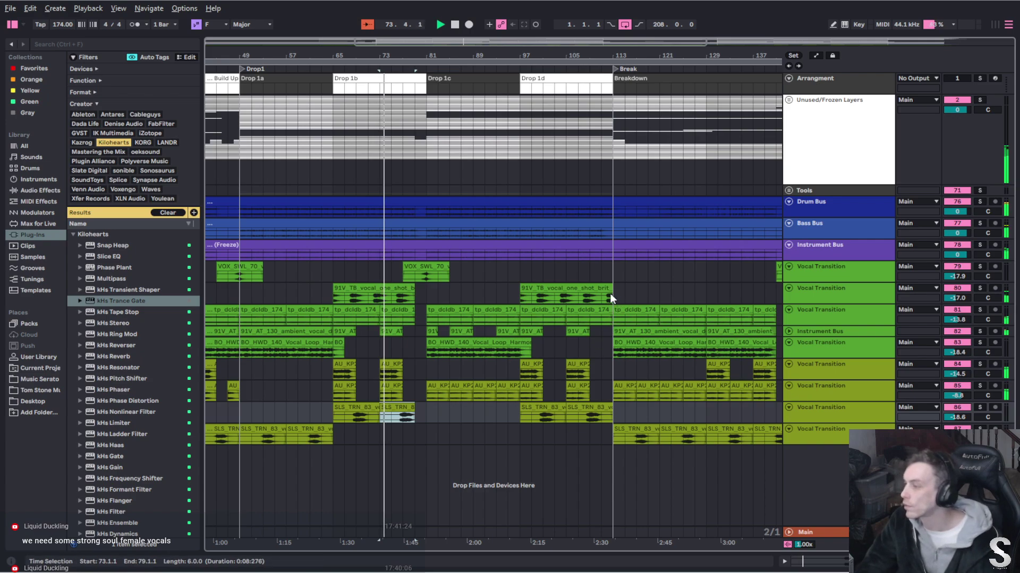
Copy the first two bars of Drop 1d's 91V_TB vocal clip to the start of the Breakdown at bar 113
{"action": "left_click", "coordinate": [530, 296]}
{"action": "left_click_drag", "start_coordinate": [530, 297], "coordinate": [520, 296]}
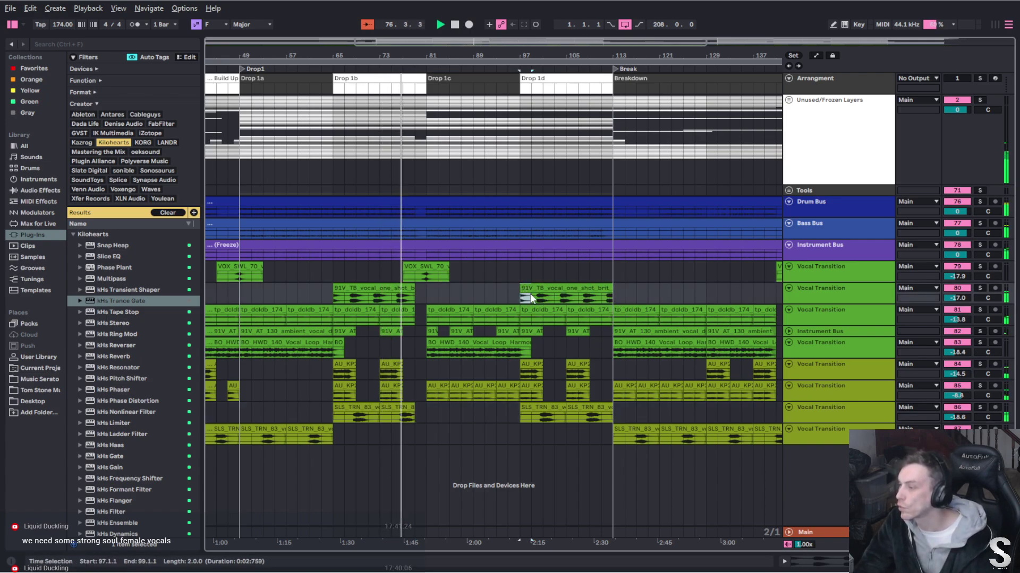
{"action": "left_click", "coordinate": [601, 290]}
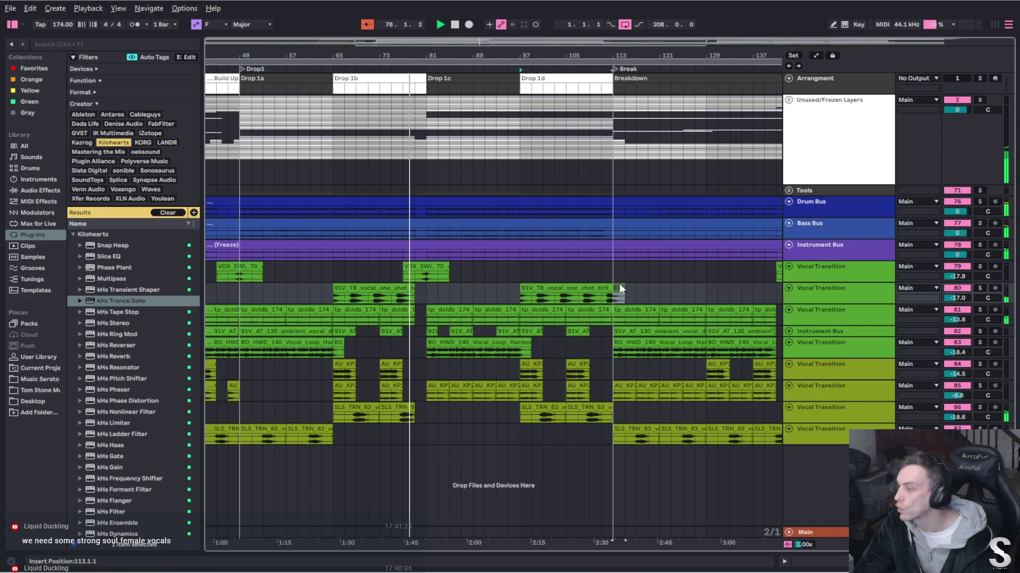
{"action": "left_click_drag", "start_coordinate": [620, 289], "coordinate": [630, 298]}
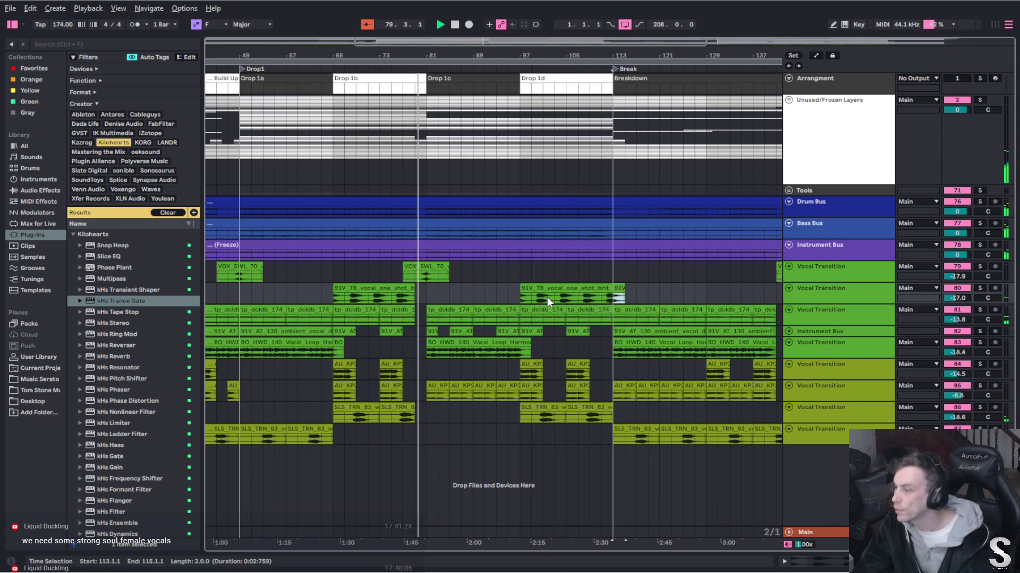
Place a four-bar 91V_TB piece at bar 95 leading into Drop 1d and copy it to bar 63 ahead of Drop 1b
{"action": "left_click_drag", "start_coordinate": [553, 297], "coordinate": [509, 297]}
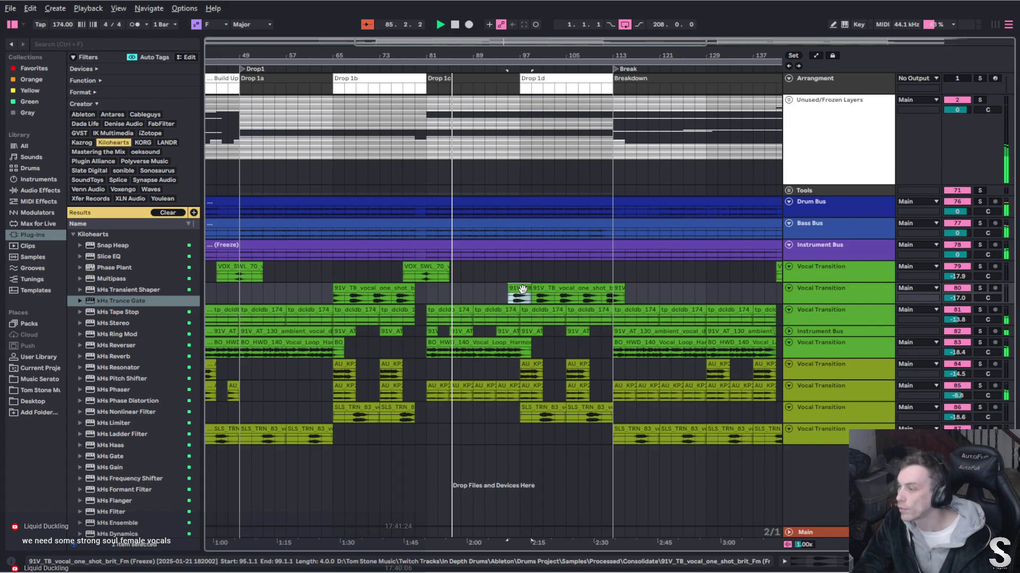
{"action": "left_click_drag", "start_coordinate": [518, 292], "coordinate": [333, 293]}
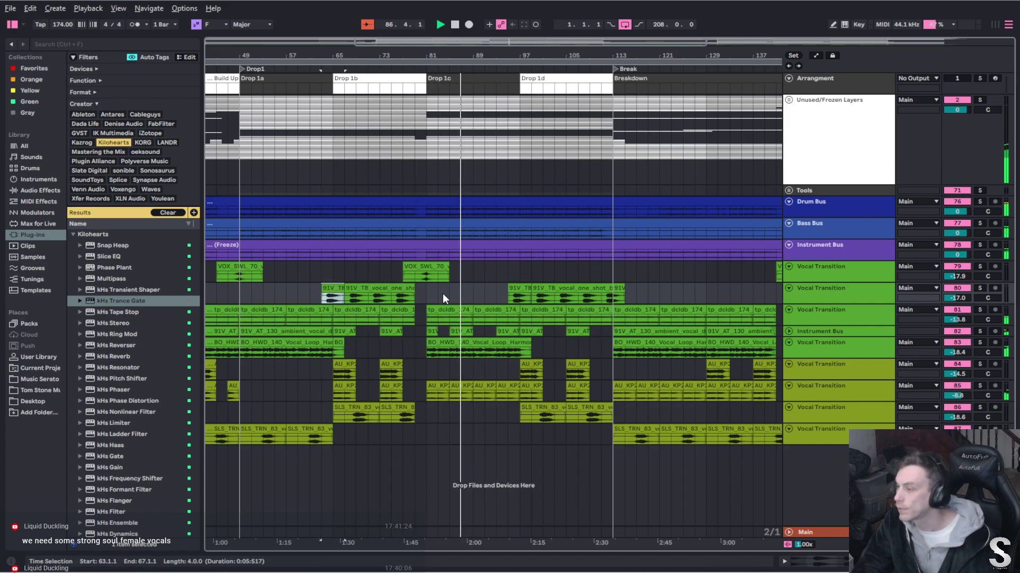
Copy the four-bar 91V_TB lead-in to two bars before Drop 2b and the two-bar piece at bar 113 to the Outro at bar 193
{"action": "scroll", "coordinate": [443, 298], "scroll_direction": "left", "scroll_amount": 5}
{"action": "scroll", "coordinate": [443, 298], "scroll_direction": "down", "scroll_amount": 5}
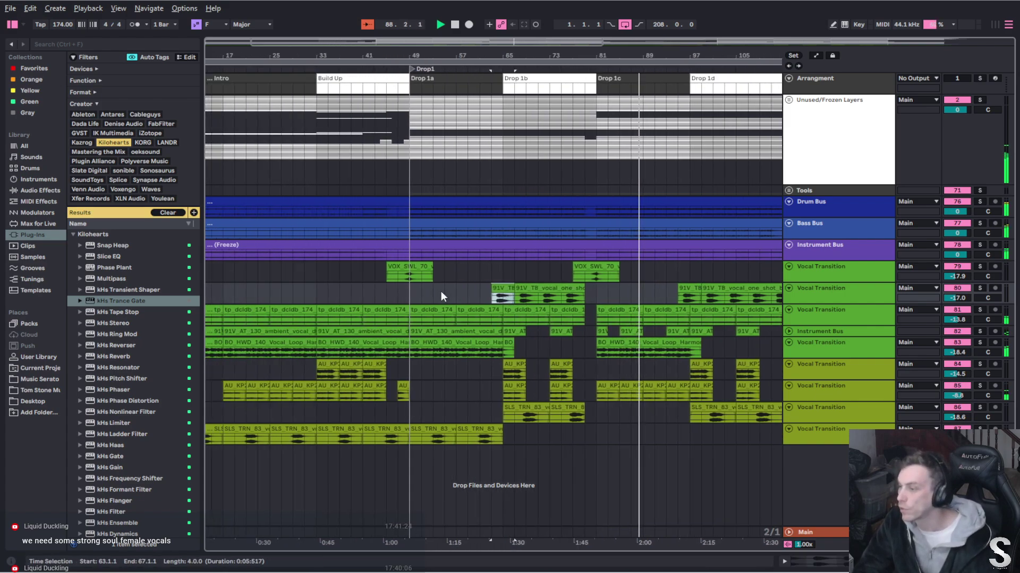
{"action": "scroll", "coordinate": [499, 304], "scroll_direction": "down", "scroll_amount": 1}
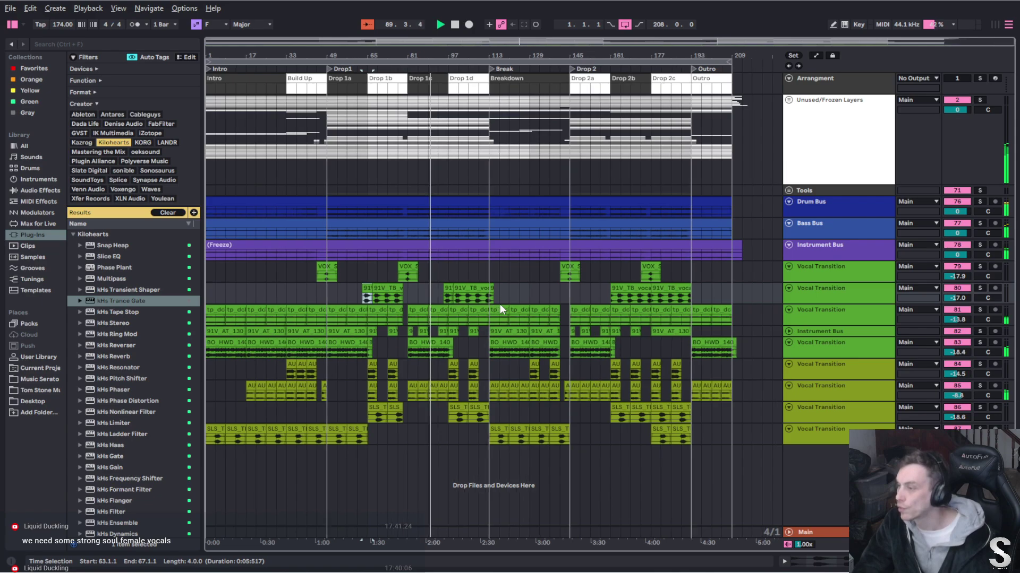
{"action": "left_click", "coordinate": [449, 293]}
{"action": "left_click_drag", "start_coordinate": [448, 292], "coordinate": [610, 293]}
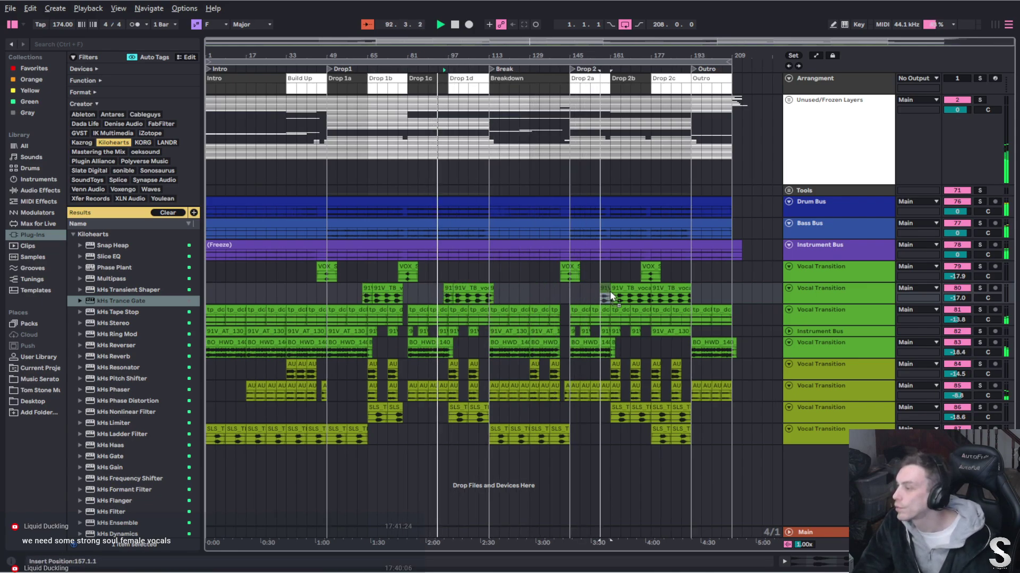
{"action": "left_click", "coordinate": [490, 289]}
{"action": "left_click_drag", "start_coordinate": [490, 289], "coordinate": [690, 292]}
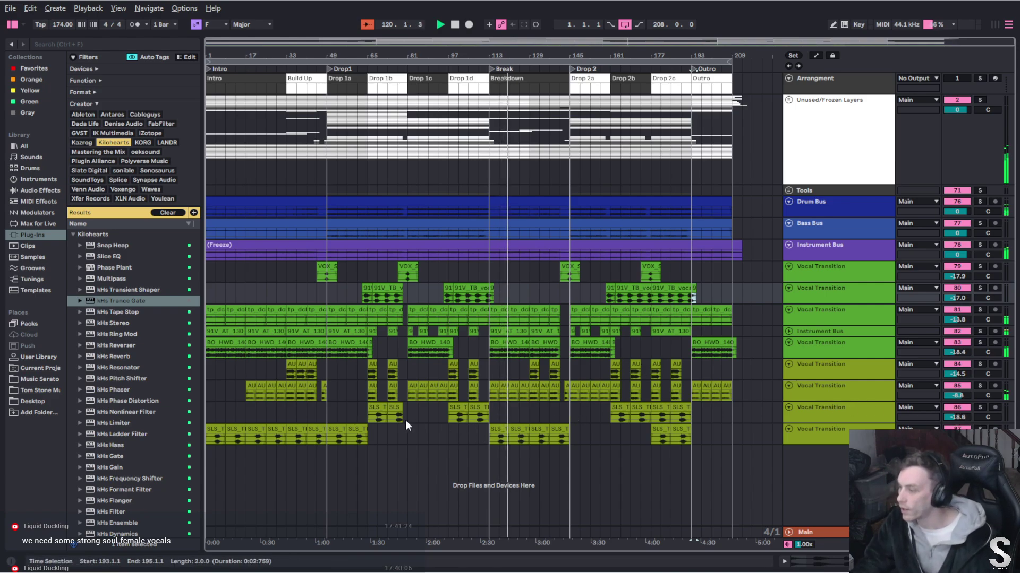
Move all SLS_TRN clips from the lowest vocal track onto the other SLS_TRN track directly above, keeping their bar positions
{"action": "left_click", "coordinate": [500, 429]}
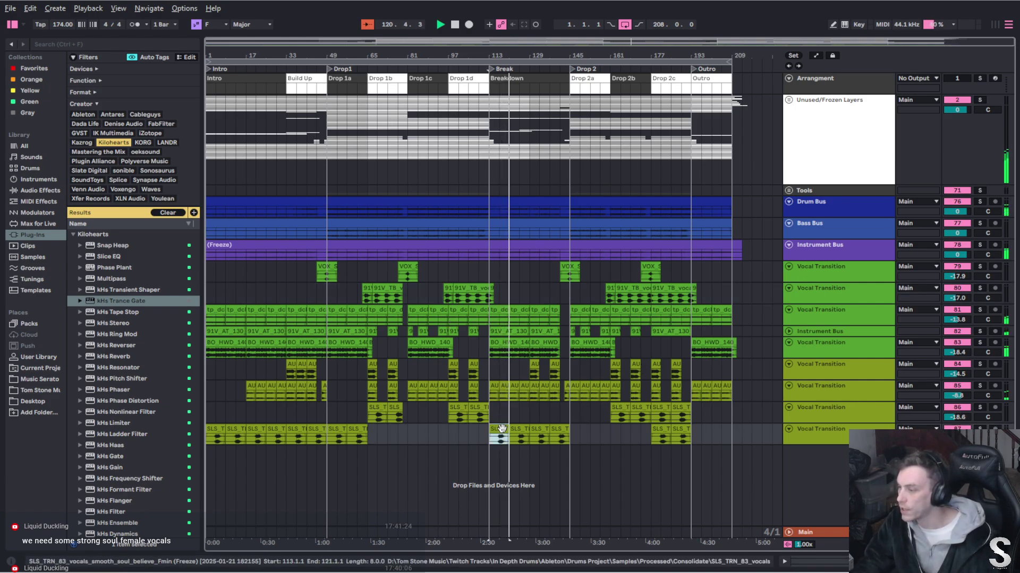
{"action": "left_click", "coordinate": [378, 409]}
{"action": "left_click_drag", "start_coordinate": [380, 407], "coordinate": [212, 420]}
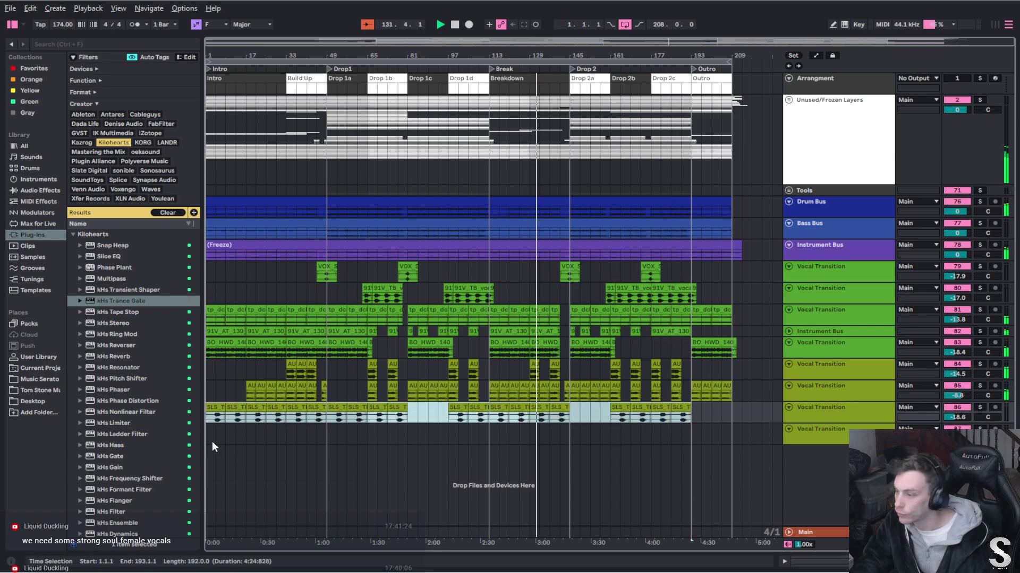
Delete the empty lowest vocal track and unfold the 91V_AT track to the same height as the other vocal tracks
{"action": "left_click", "coordinate": [845, 434]}
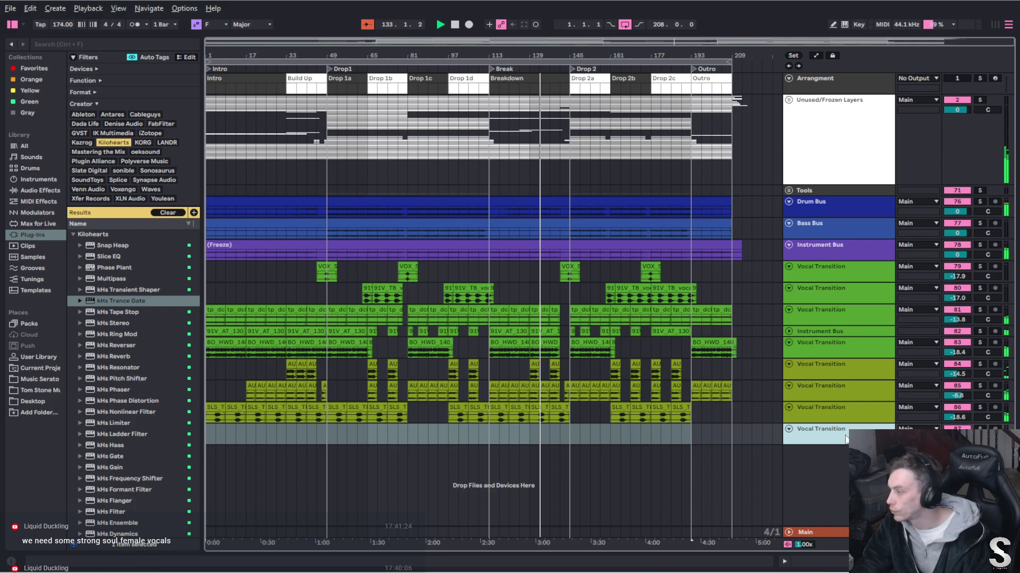
{"action": "key", "text": "Delete"}
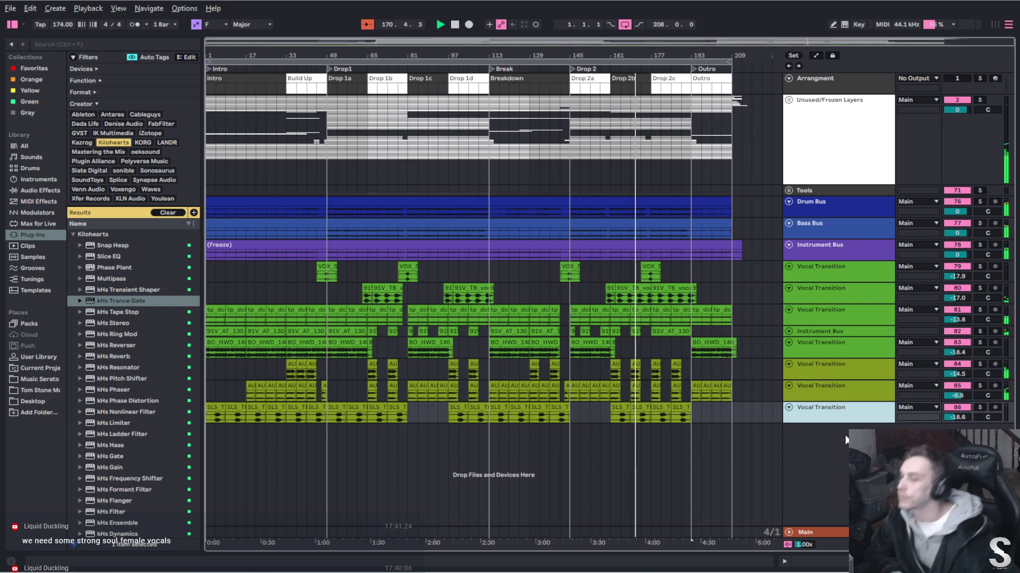
{"action": "left_click", "coordinate": [789, 332]}
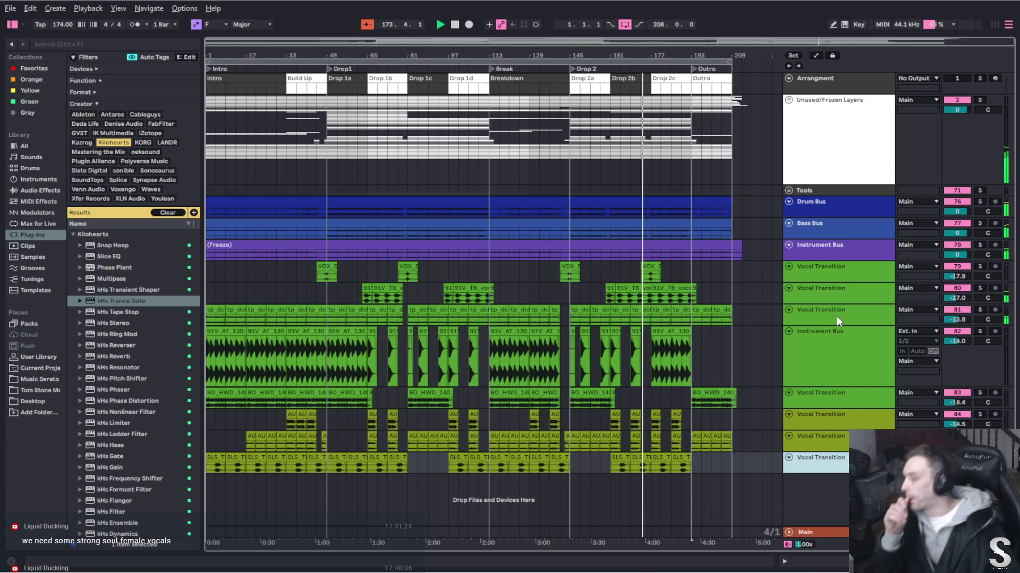
{"action": "key", "text": "Left"}
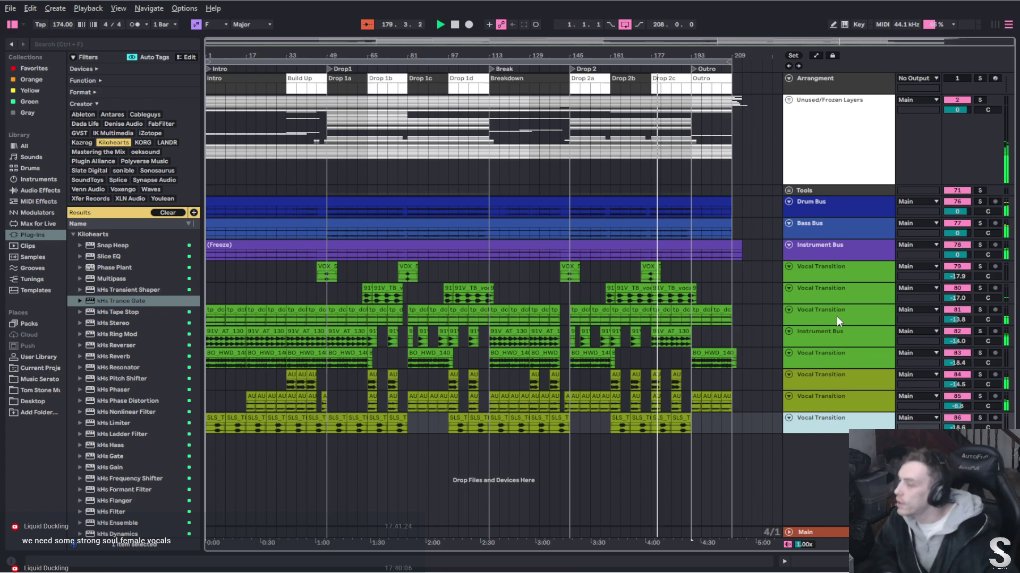
Shorten the tp_dcldb clips leading into Drop 2b and Drop 2c by two bars, ending them at bars 159 and 175
{"action": "scroll", "coordinate": [643, 316], "scroll_direction": "up", "scroll_amount": 3}
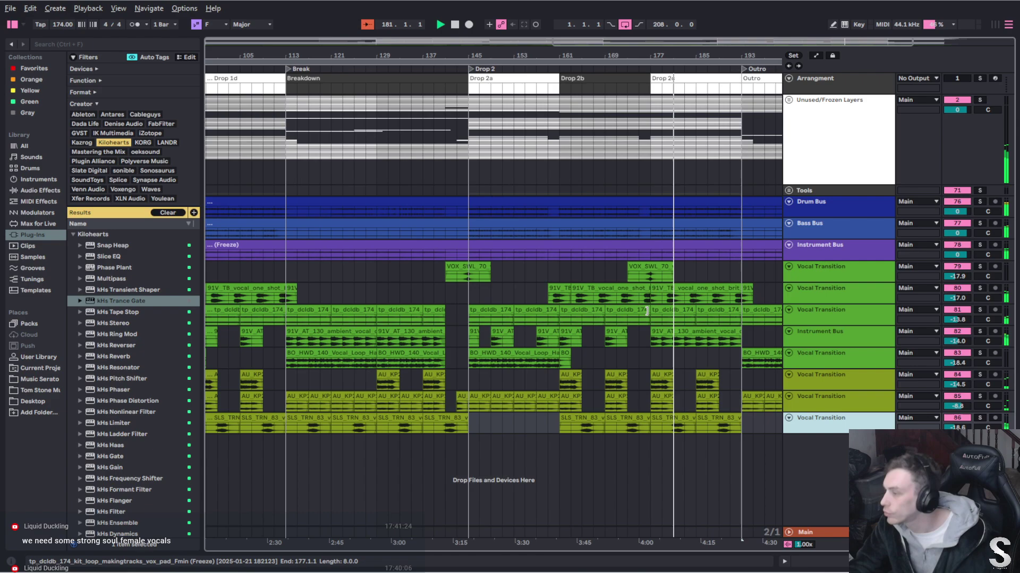
{"action": "left_click_drag", "start_coordinate": [606, 319], "coordinate": [639, 319]}
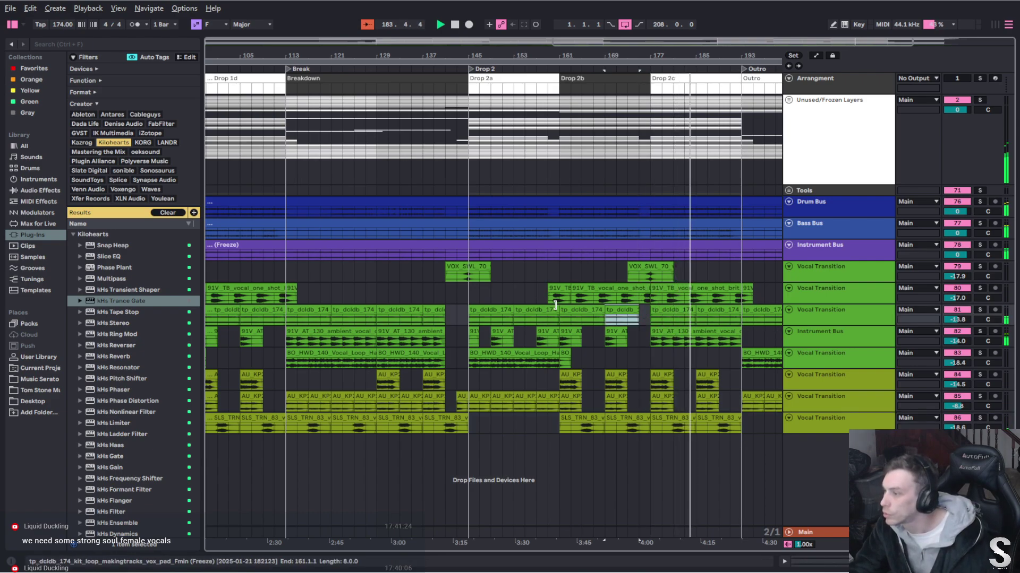
{"action": "left_click_drag", "start_coordinate": [514, 318], "coordinate": [547, 318]}
End Drop 2a's BO_HWD clip at bar 159 and delete the short leftover piece at the start of Drop 2b
{"action": "left_click", "coordinate": [554, 353]}
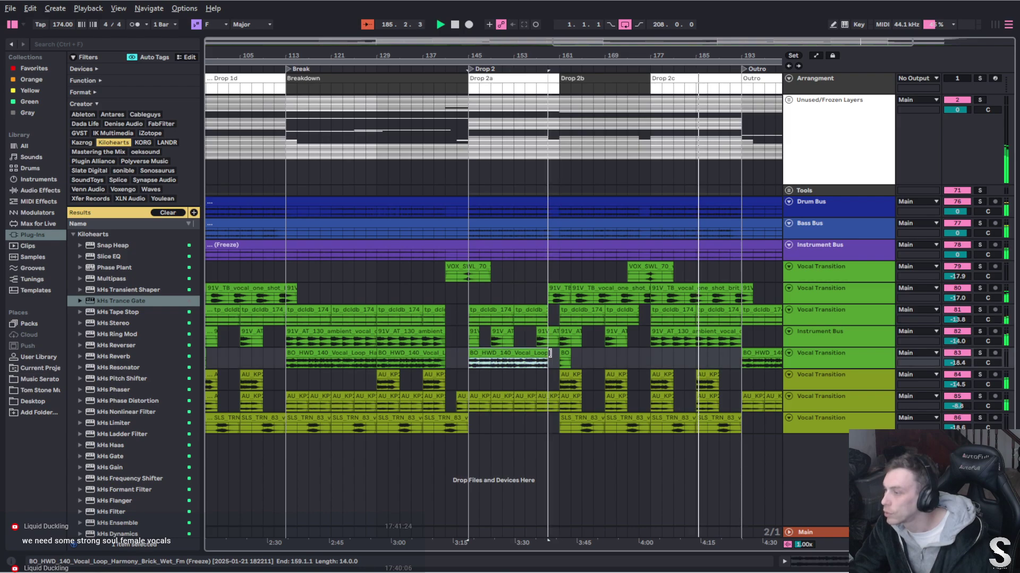
{"action": "scroll", "coordinate": [552, 350], "scroll_direction": "down", "scroll_amount": 3}
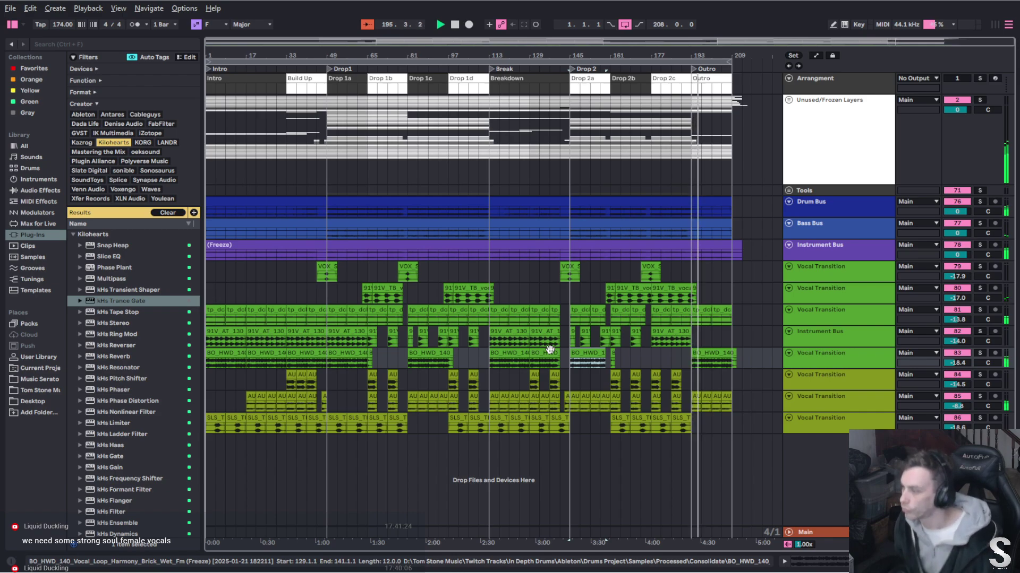
{"action": "left_click", "coordinate": [612, 357]}
{"action": "left_click_drag", "start_coordinate": [612, 357], "coordinate": [608, 362]}
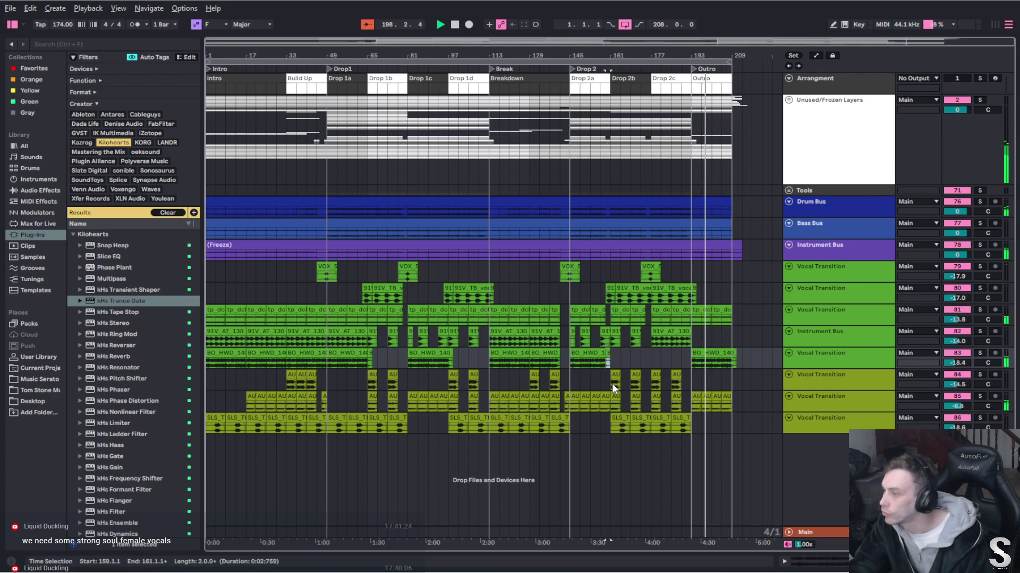
{"action": "left_click", "coordinate": [616, 360]}
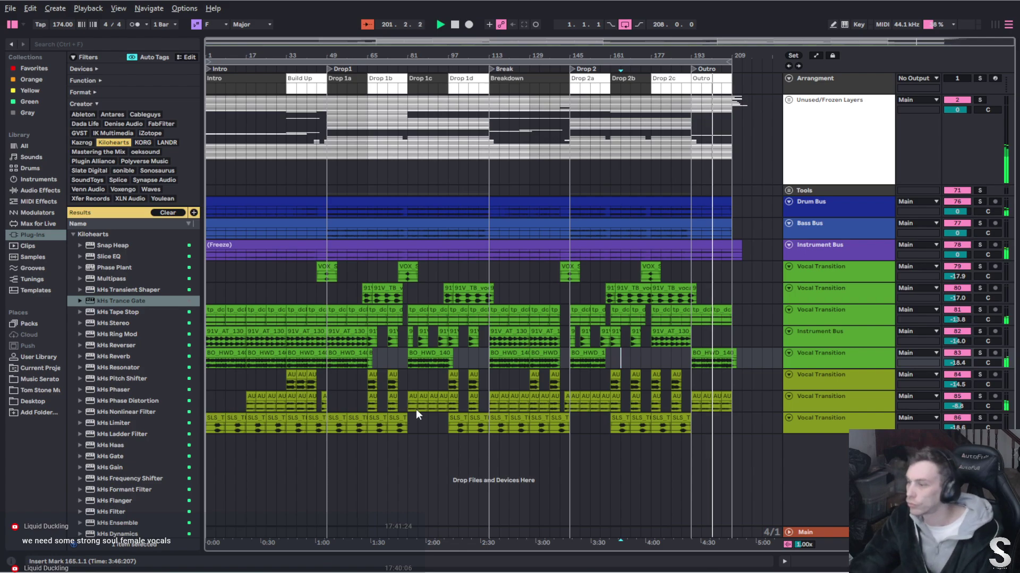
Before Drop 1a, end the tp_dcldb, 91V_AT and BO_HWD clips at bar 45 and clear the SLS_TRN clips from bar 41 to 49
{"action": "scroll", "coordinate": [323, 350], "scroll_direction": "up", "scroll_amount": 3, "text": "ctrl"}
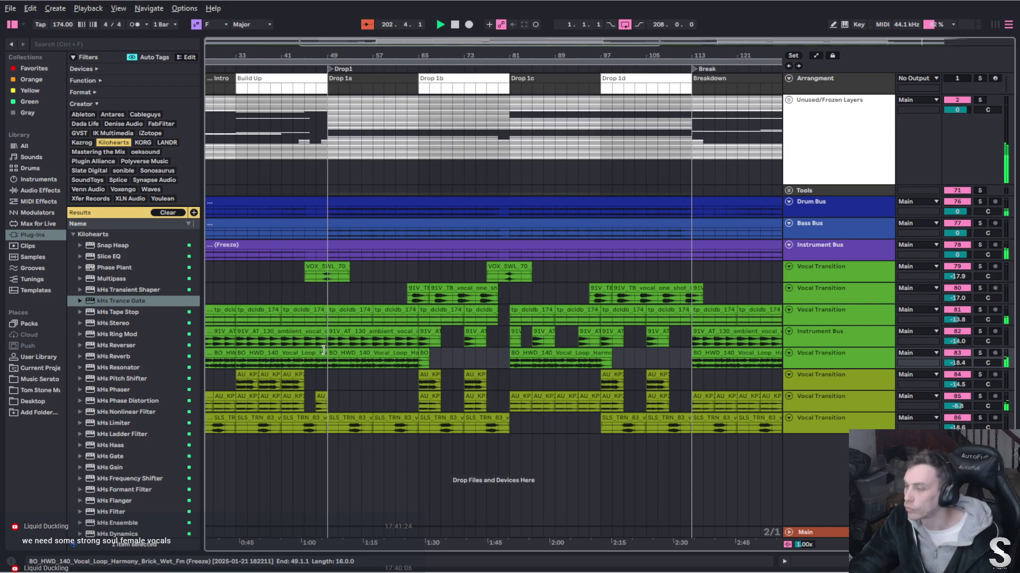
{"action": "left_click_drag", "start_coordinate": [323, 351], "coordinate": [304, 314]}
{"action": "scroll", "coordinate": [584, 326], "scroll_direction": "down", "scroll_amount": 3, "text": "ctrl"}
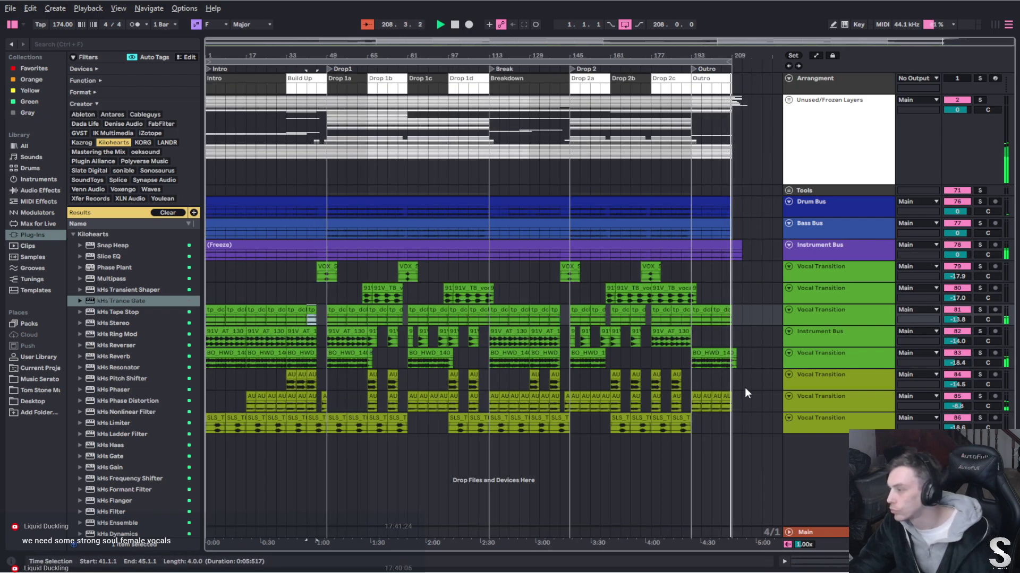
{"action": "left_click", "coordinate": [299, 68]}
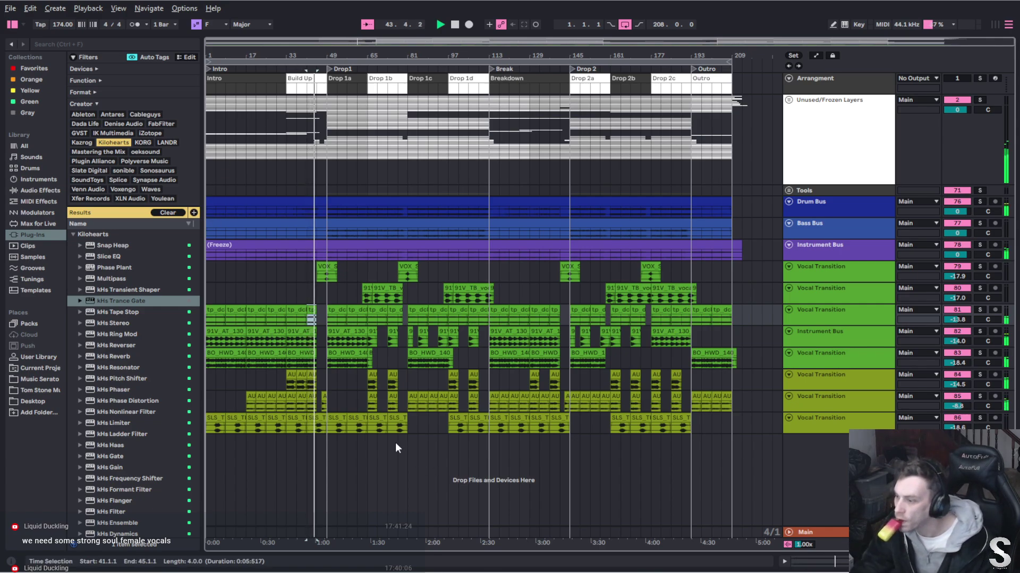
{"action": "left_click", "coordinate": [318, 418]}
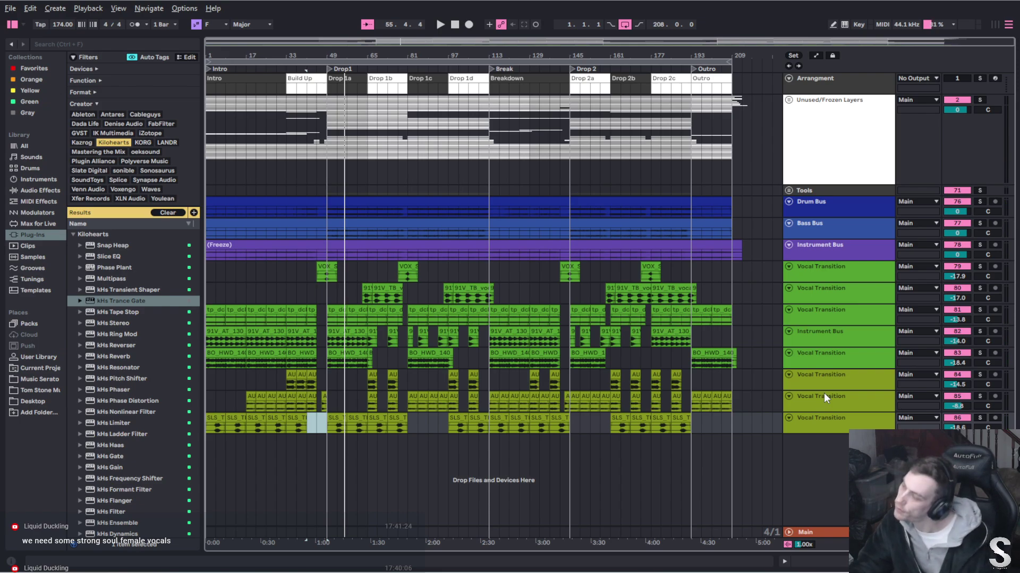
Group the five green vocal tracks and name the group Vocal Atmosphere
{"action": "left_click", "coordinate": [818, 358]}
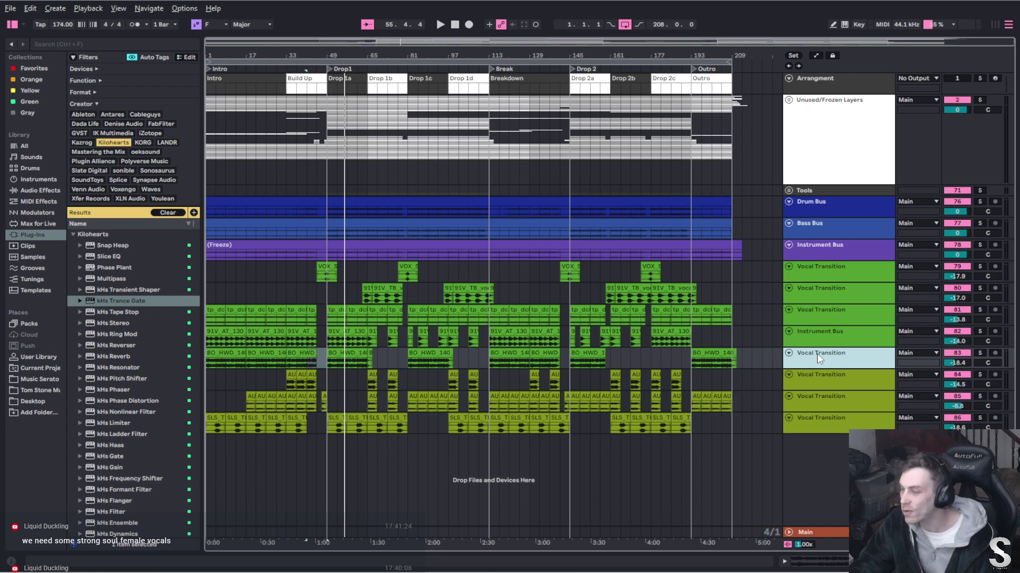
{"action": "left_click", "coordinate": [878, 263], "text": "shift"}
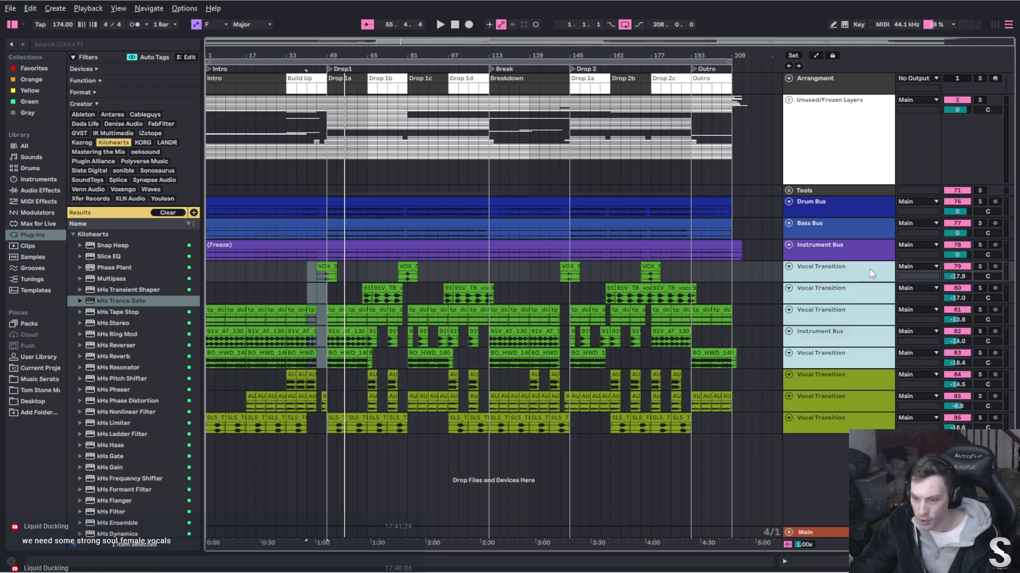
{"action": "key", "text": "ctrl+g"}
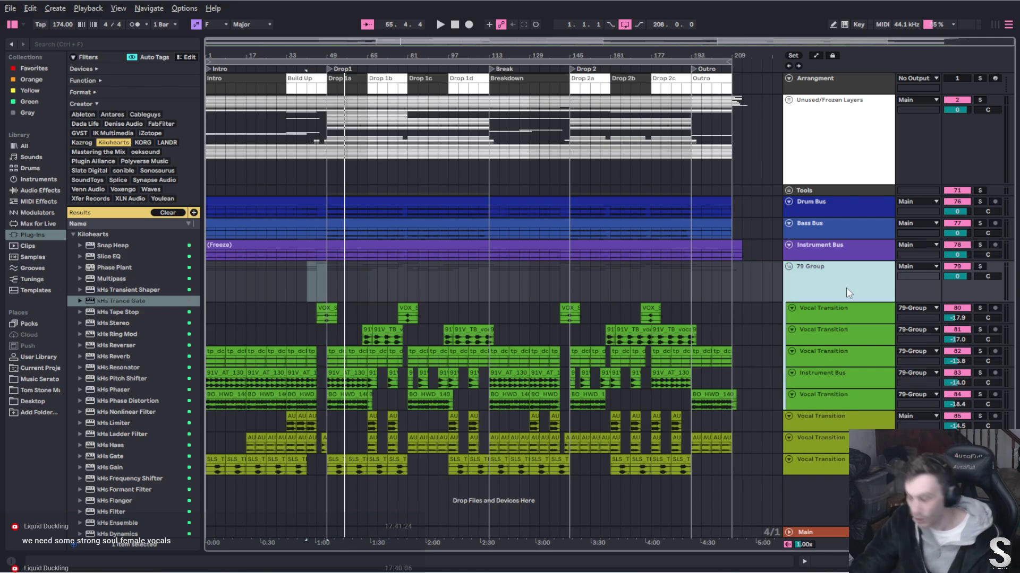
{"action": "key", "text": "ctrl+r"}
{"action": "type", "text": "Voca"}
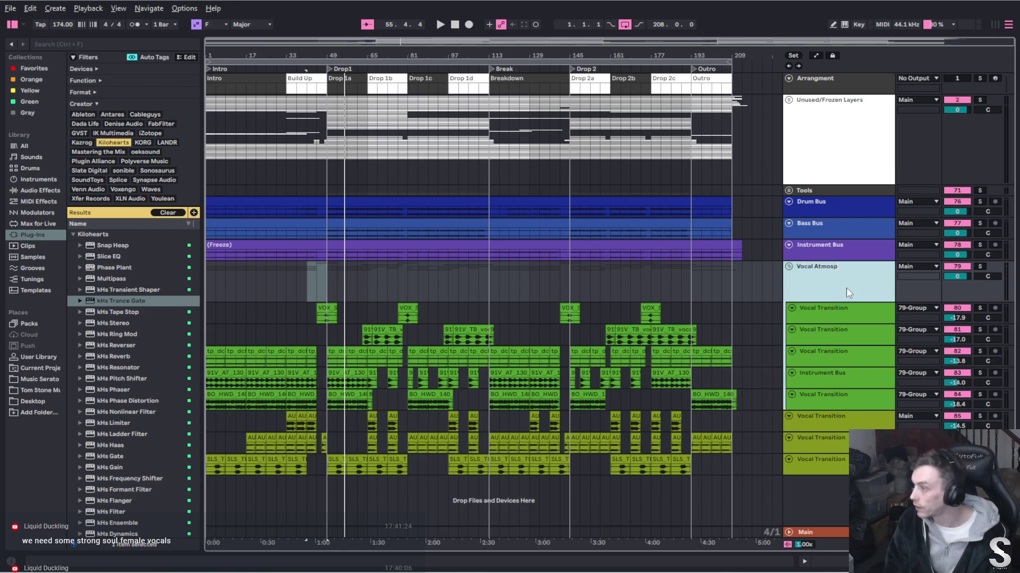
{"action": "key", "text": "Return"}
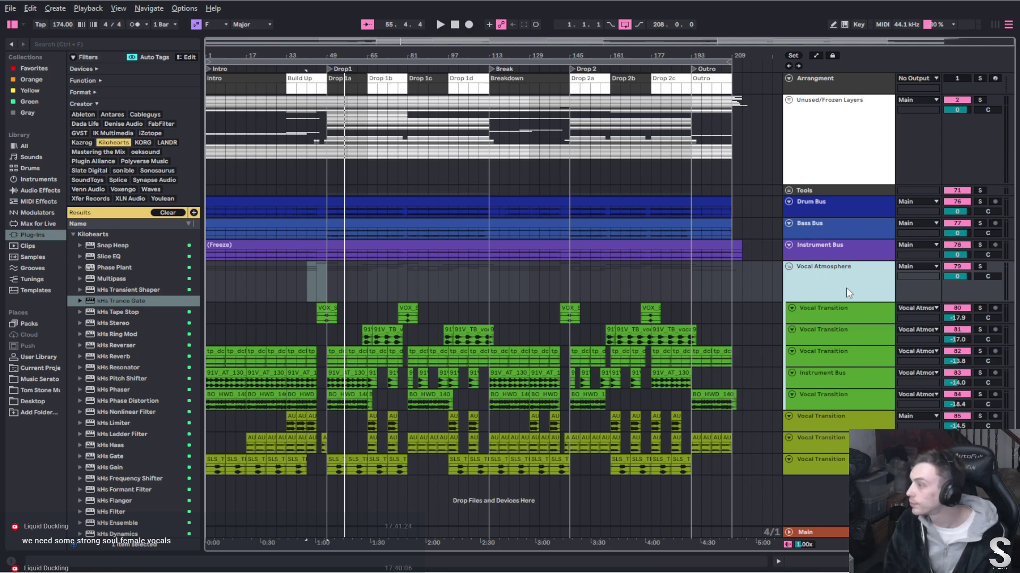
Solo the Vocal Atmosphere group and add FabFilter Pro-Q 4 to it, keeping its window clear of the arrangement
{"action": "left_click", "coordinate": [979, 266]}
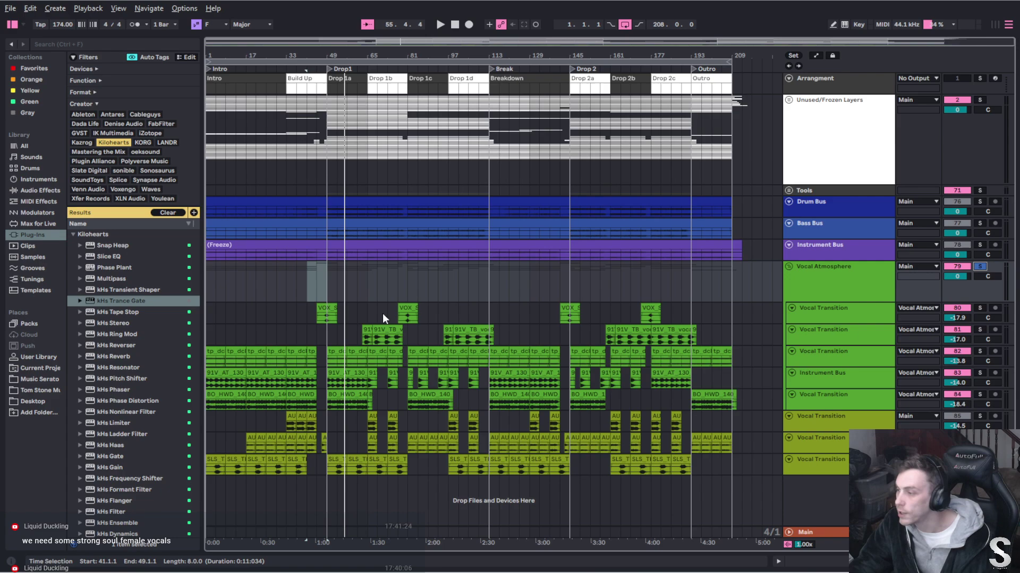
{"action": "left_click", "coordinate": [855, 288]}
{"action": "left_click", "coordinate": [159, 123]}
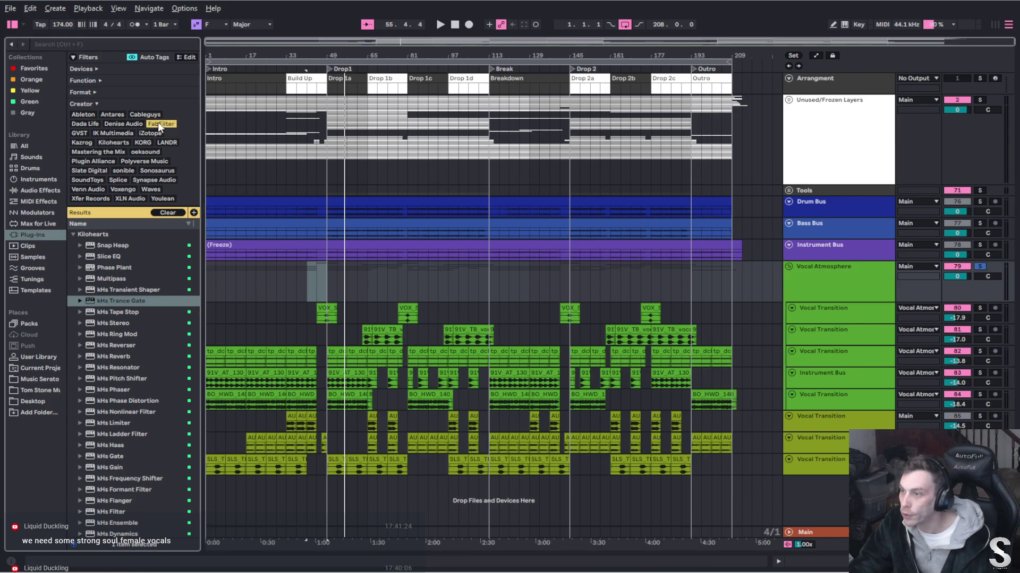
{"action": "left_click", "coordinate": [110, 316]}
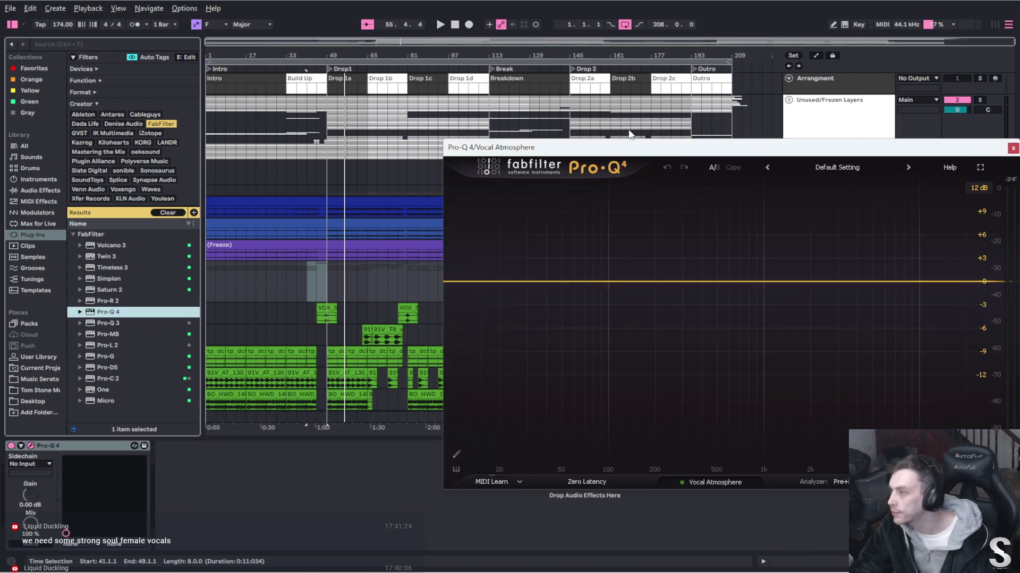
{"action": "left_click_drag", "start_coordinate": [634, 151], "coordinate": [401, 488]}
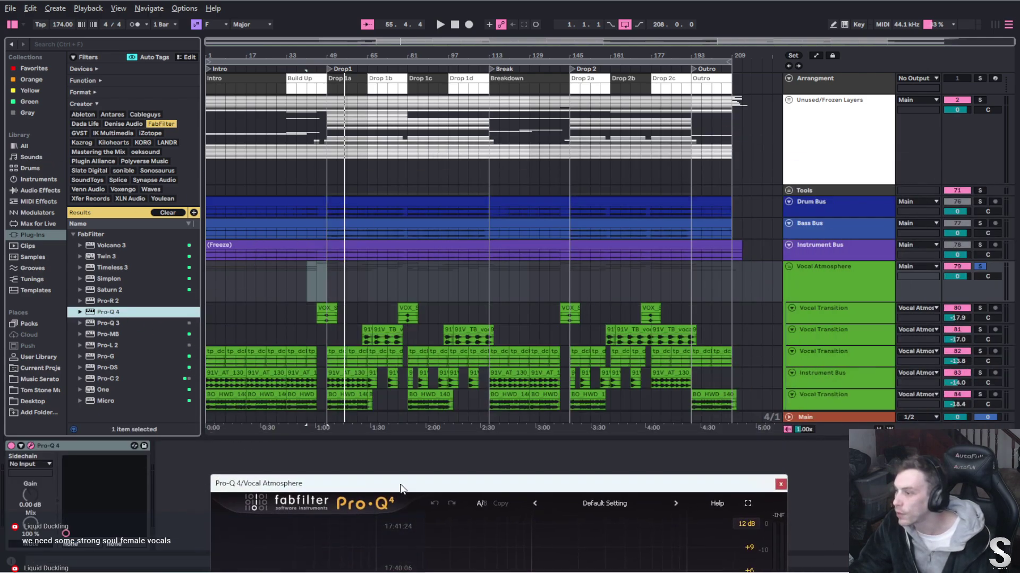
Copy the Outro's BO_HWD clip into Drop 2c so that it fills bars 177 to 193
{"action": "scroll", "coordinate": [572, 212], "scroll_direction": "down", "scroll_amount": 3}
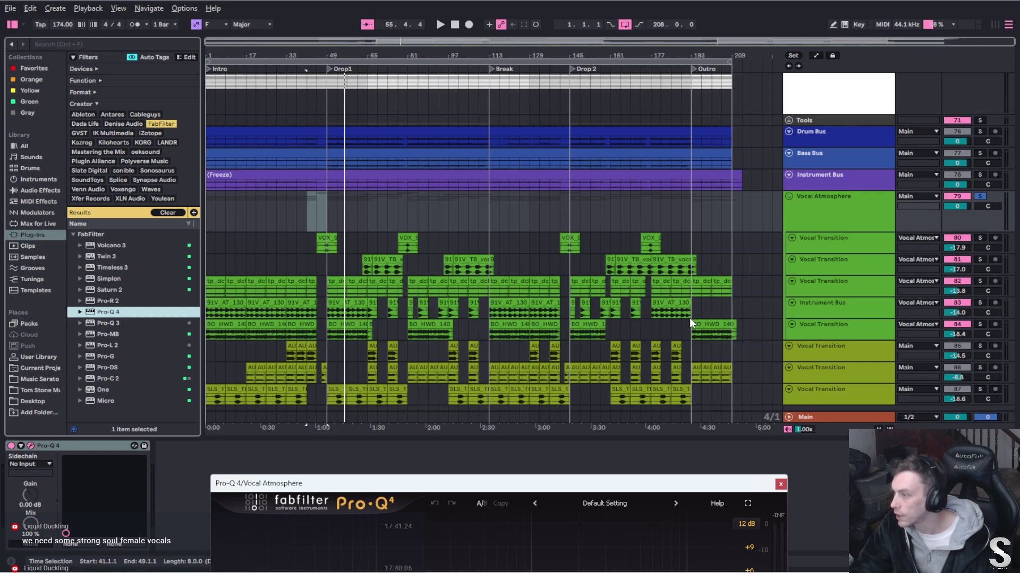
{"action": "left_click_drag", "start_coordinate": [689, 318], "coordinate": [654, 251]}
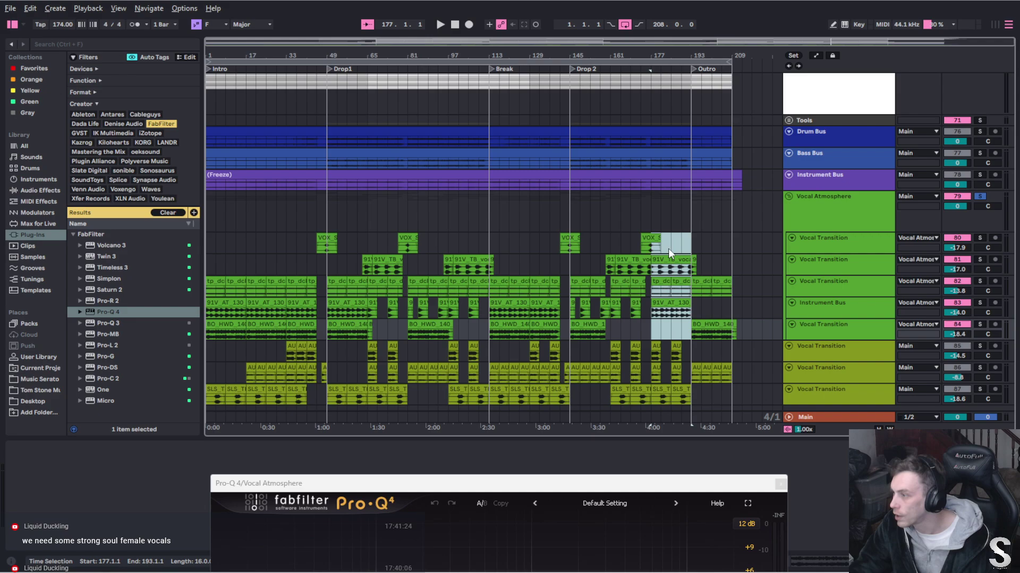
{"action": "left_click_drag", "start_coordinate": [714, 330], "coordinate": [674, 333]}
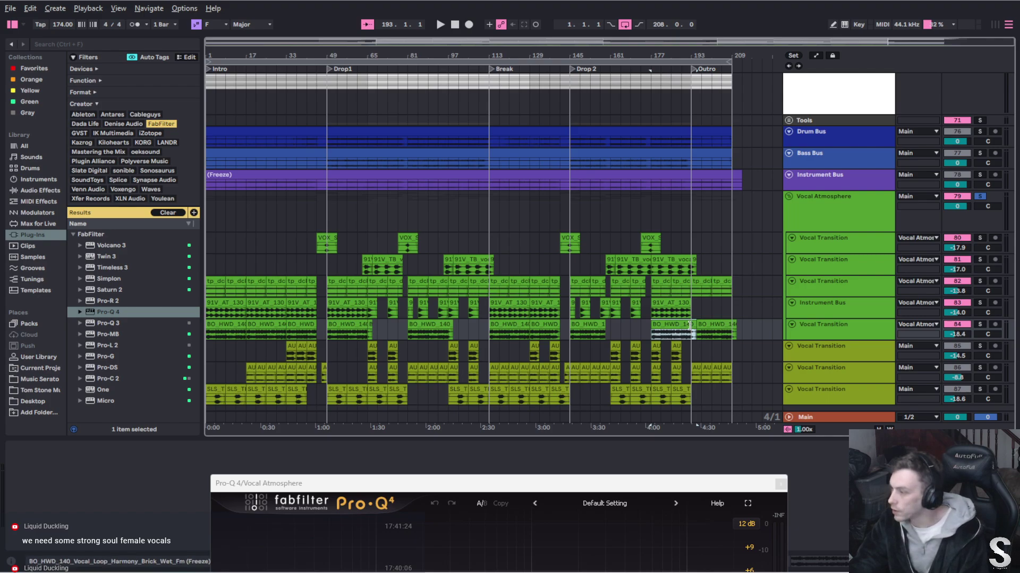
{"action": "left_click_drag", "start_coordinate": [691, 326], "coordinate": [692, 322]}
Loop Drop 2c from bar 177 to 193 and play it with the Pro-Q 4 spectrum of Vocal Atmosphere in full view
{"action": "left_click", "coordinate": [677, 322]}
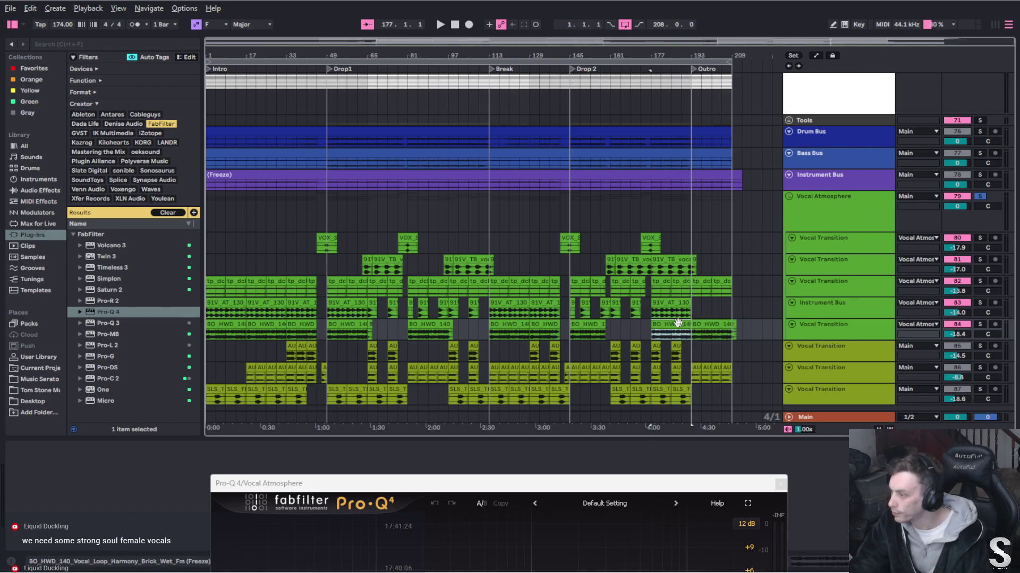
{"action": "key", "text": "ctrl+l"}
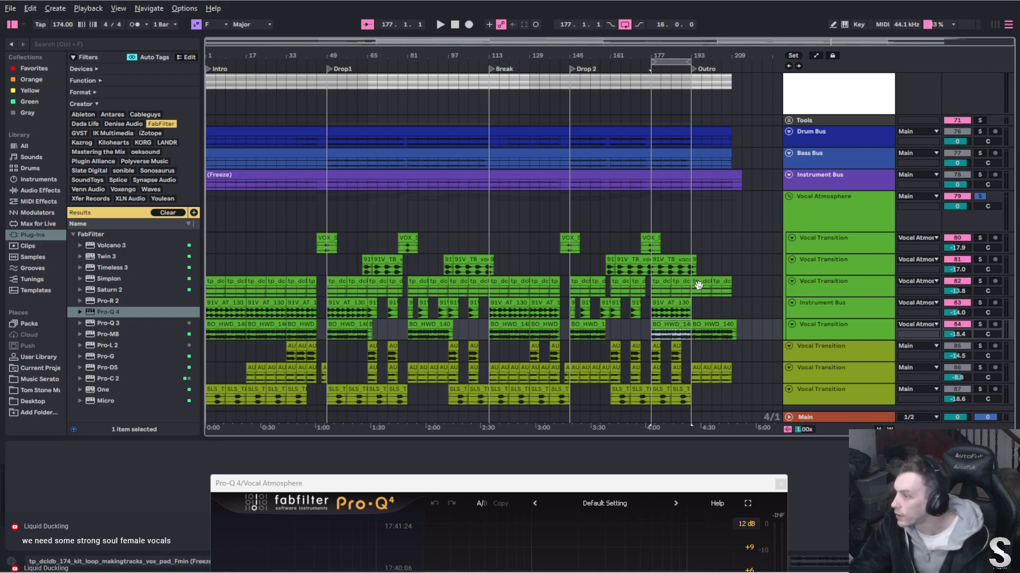
{"action": "key", "text": "space"}
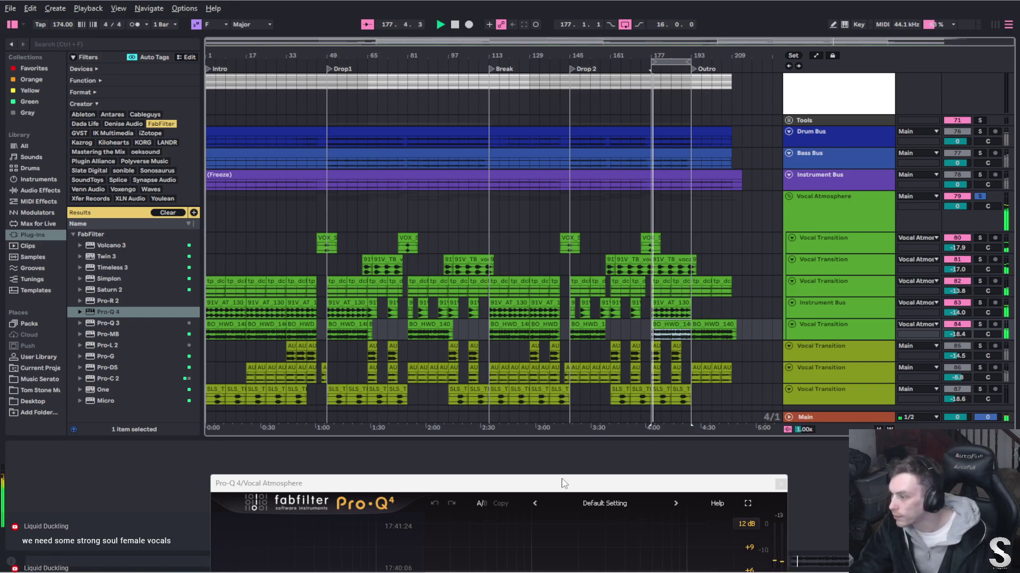
{"action": "left_click_drag", "start_coordinate": [562, 484], "coordinate": [545, 99]}
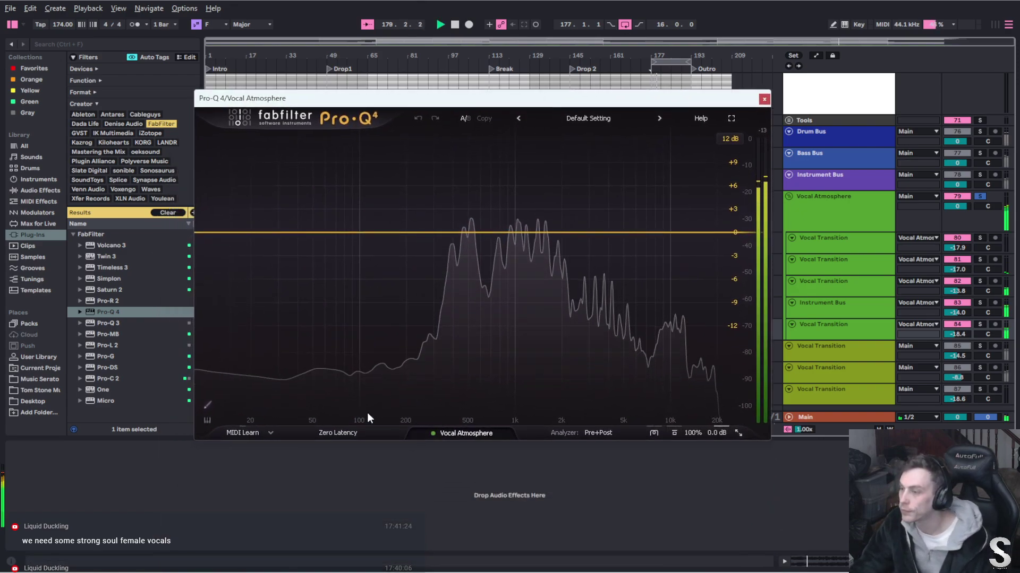
Add a 30 dB/oct low cut at about 316 Hz to the Vocal Atmosphere EQ
{"action": "double_click", "coordinate": [352, 232]}
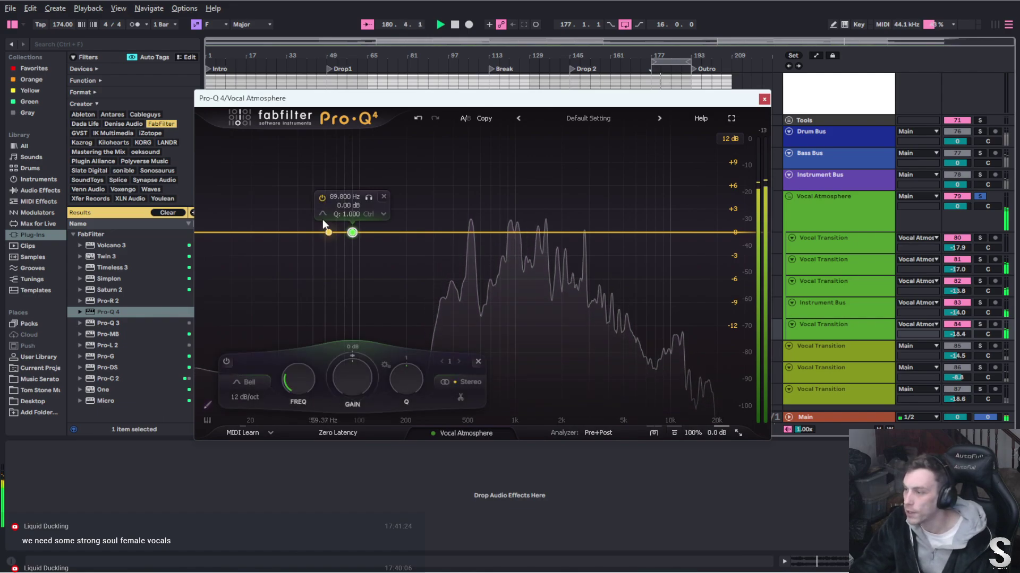
{"action": "left_click", "coordinate": [349, 226]}
{"action": "scroll", "coordinate": [370, 211], "scroll_direction": "up", "scroll_amount": 3}
{"action": "left_click_drag", "start_coordinate": [352, 231], "coordinate": [437, 233]}
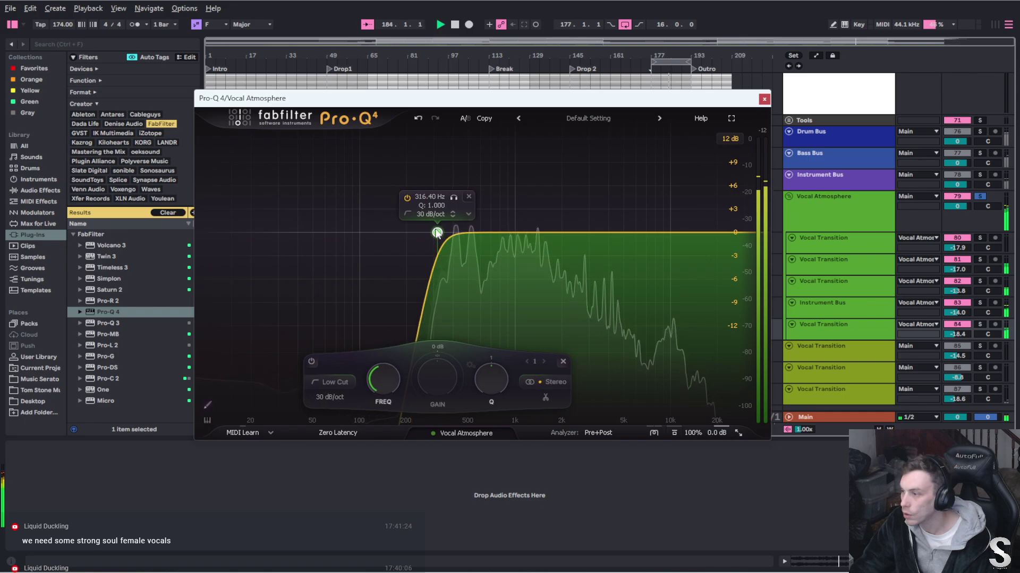
Add a 36 dB/oct high cut at about 7 kHz to the Vocal Atmosphere EQ
{"action": "left_click", "coordinate": [667, 232]}
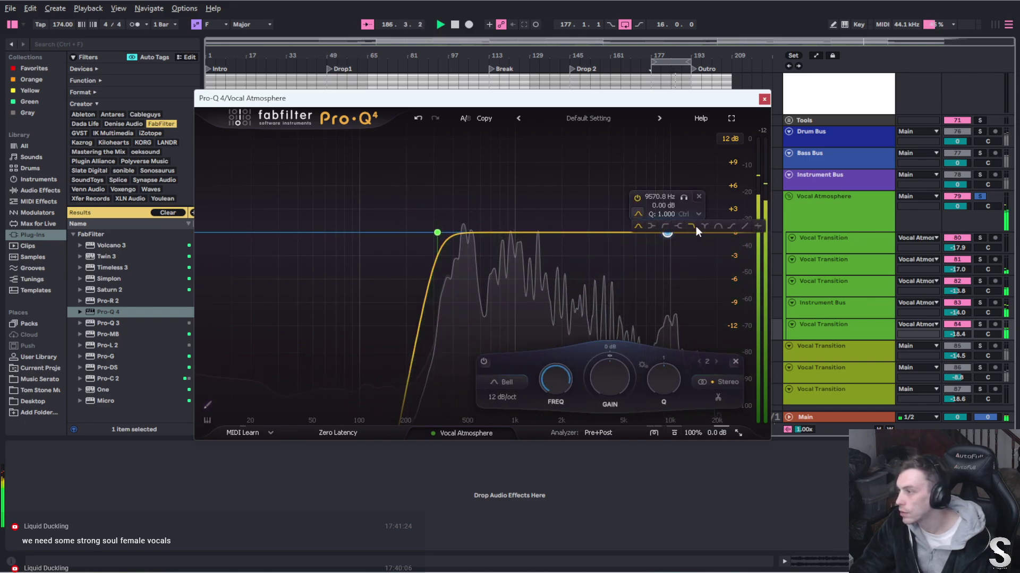
{"action": "scroll", "coordinate": [664, 214], "scroll_direction": "up", "scroll_amount": 4}
{"action": "left_click_drag", "start_coordinate": [667, 232], "coordinate": [647, 231]}
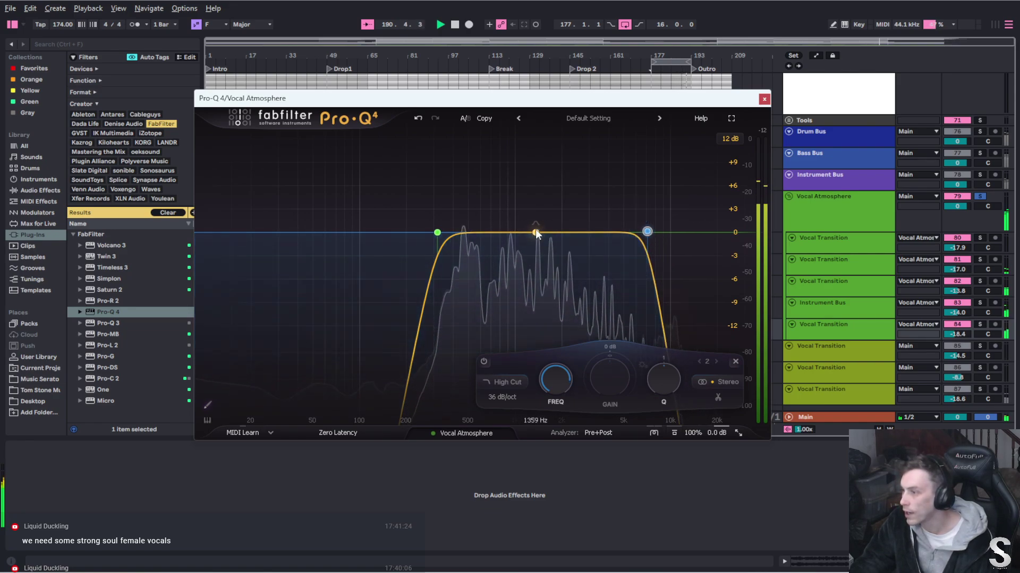
Add a bell band at about 1276 Hz with spectral dynamics reducing peaks, widen it with a lower Q, and close the EQ
{"action": "left_click_drag", "start_coordinate": [535, 233], "coordinate": [538, 264]}
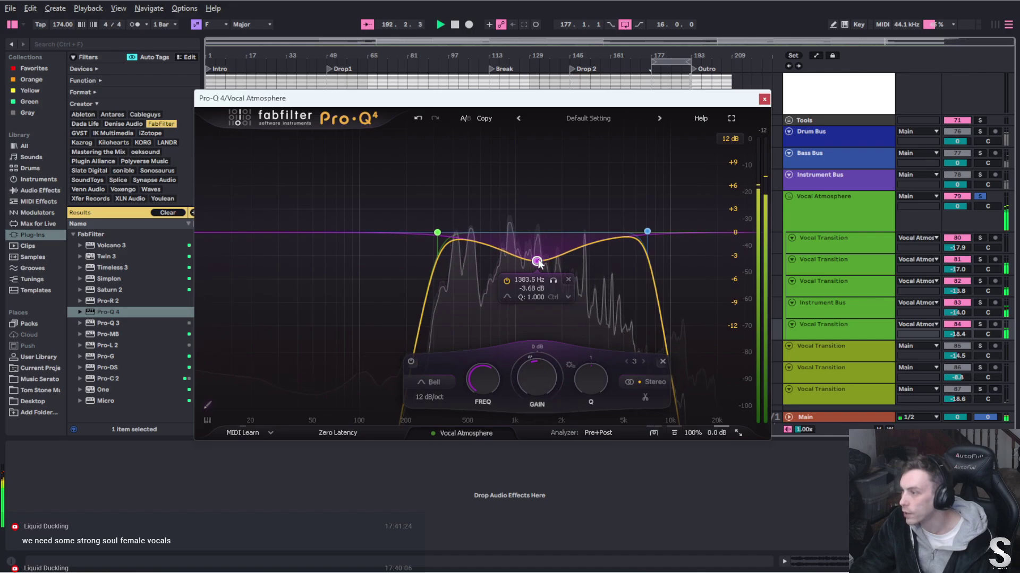
{"action": "left_click", "coordinate": [567, 279]}
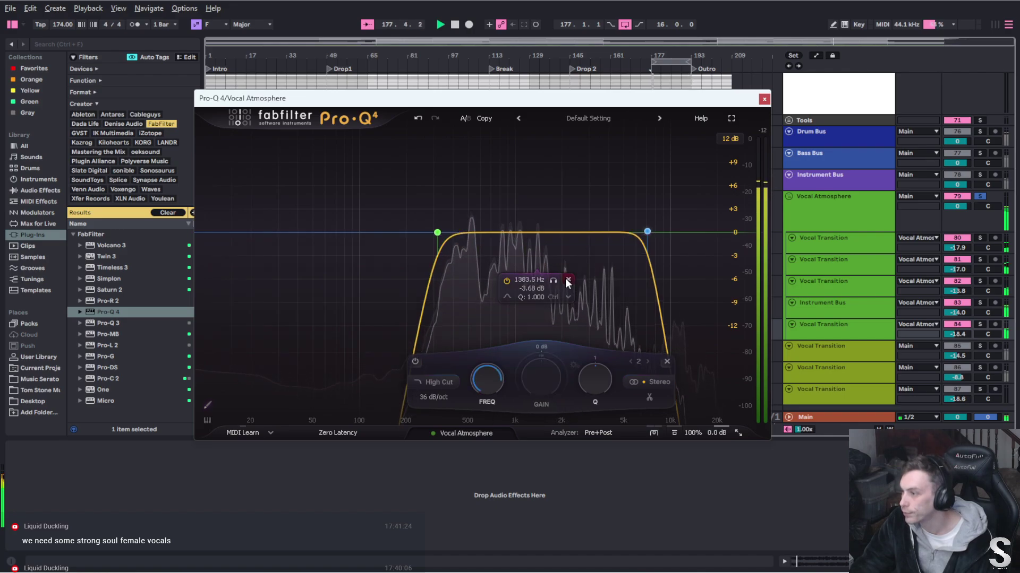
{"action": "right_click", "coordinate": [533, 234]}
{"action": "left_click", "coordinate": [531, 232]}
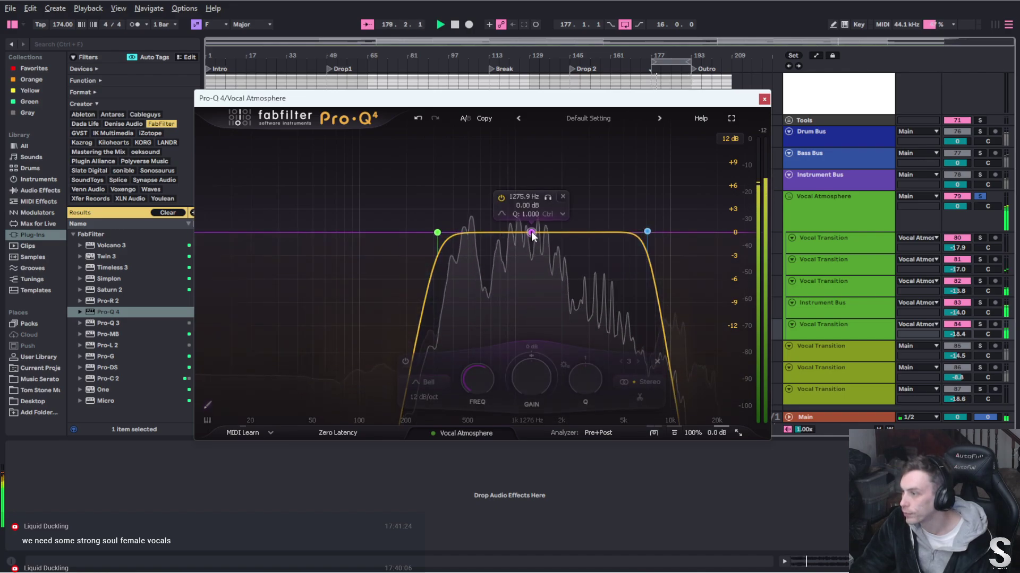
{"action": "right_click", "coordinate": [531, 232]}
{"action": "left_click", "coordinate": [549, 267]}
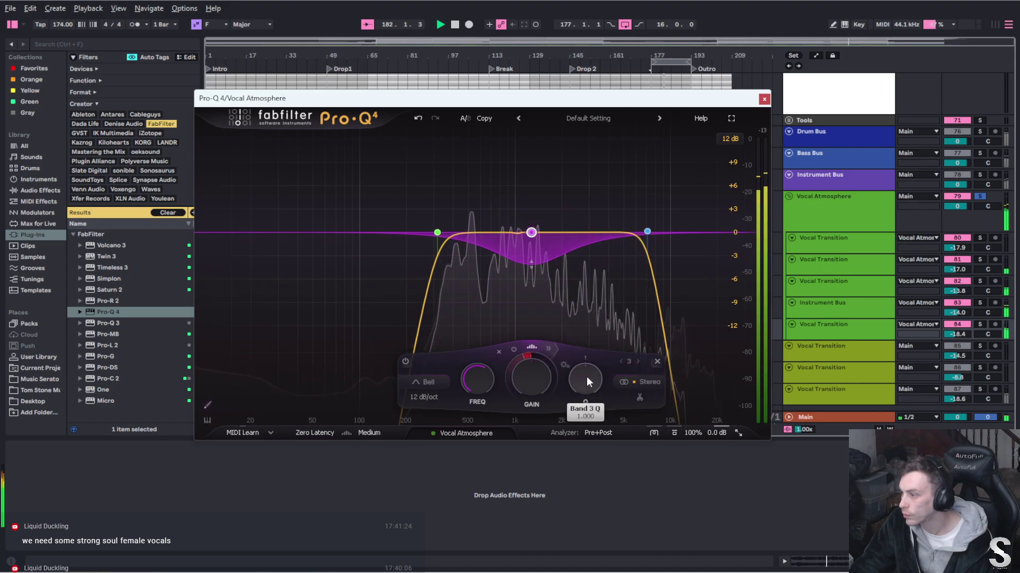
{"action": "left_click_drag", "start_coordinate": [586, 378], "coordinate": [584, 405]}
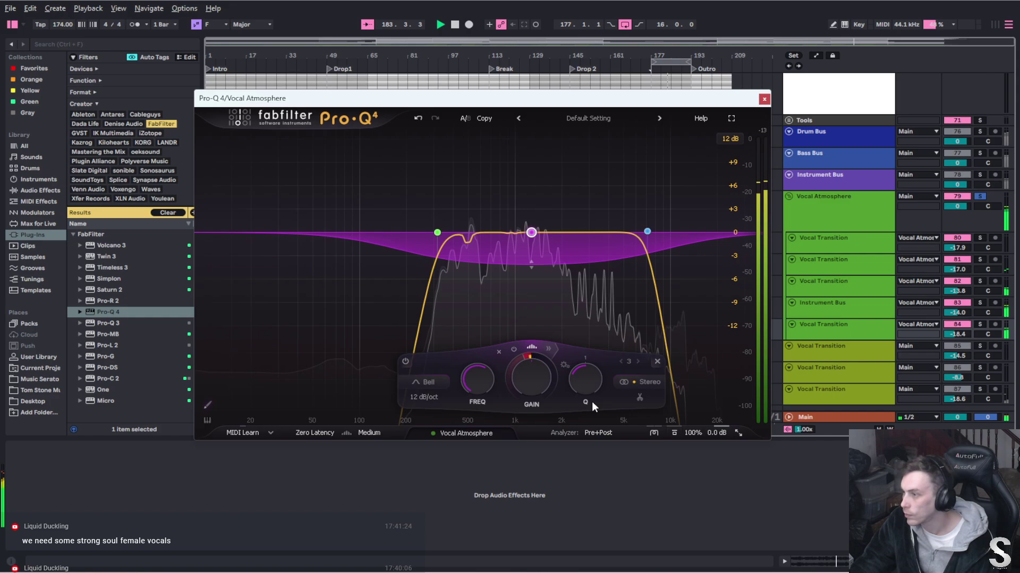
{"action": "left_click", "coordinate": [764, 99]}
Insert Pro-C 2 after Pro-Q 4 on Vocal Atmosphere, disabling auto gain and enabling auto release
{"action": "left_click", "coordinate": [834, 213]}
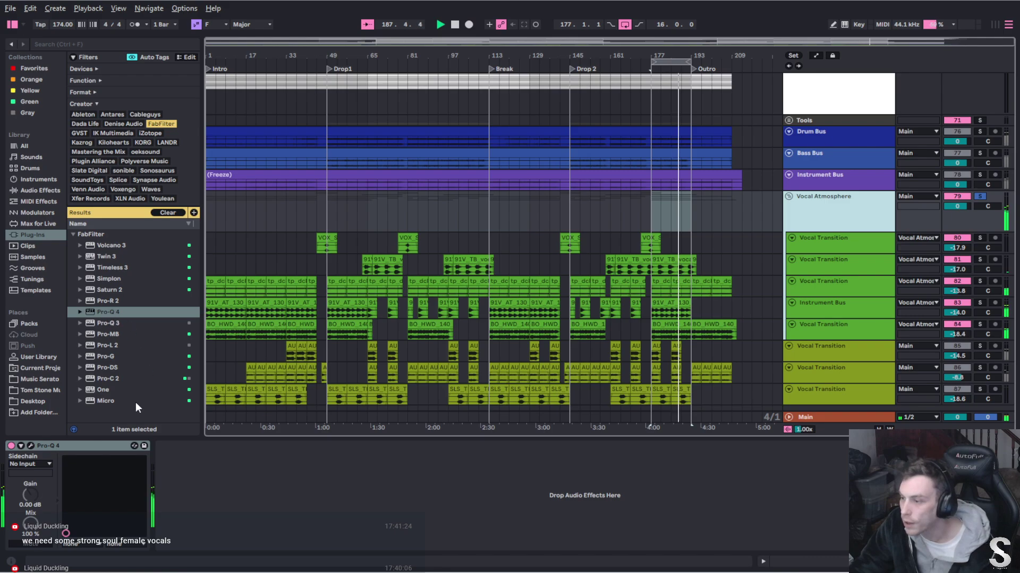
{"action": "left_click_drag", "start_coordinate": [113, 377], "coordinate": [172, 470]}
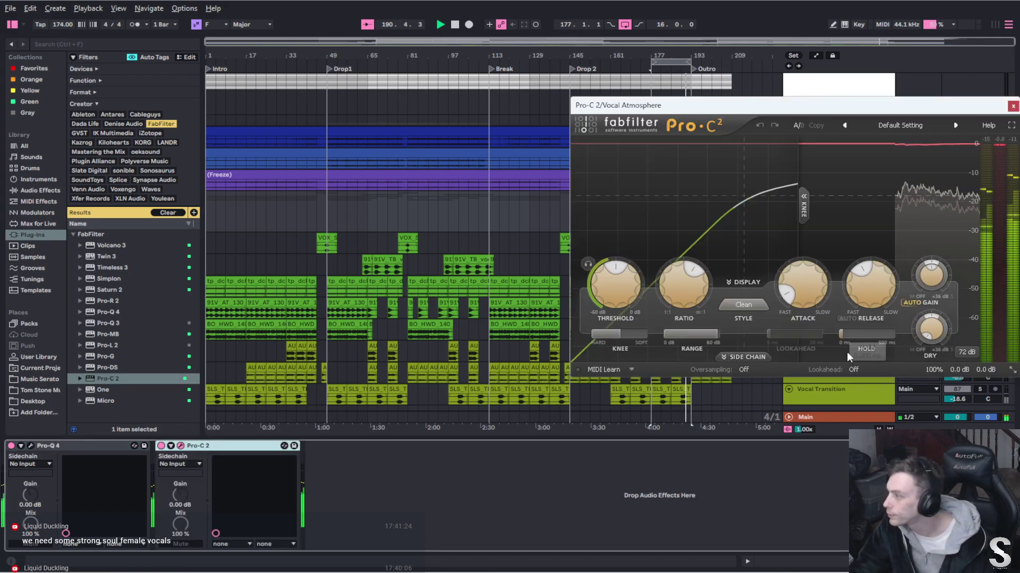
{"action": "left_click", "coordinate": [923, 302]}
{"action": "left_click", "coordinate": [848, 320]}
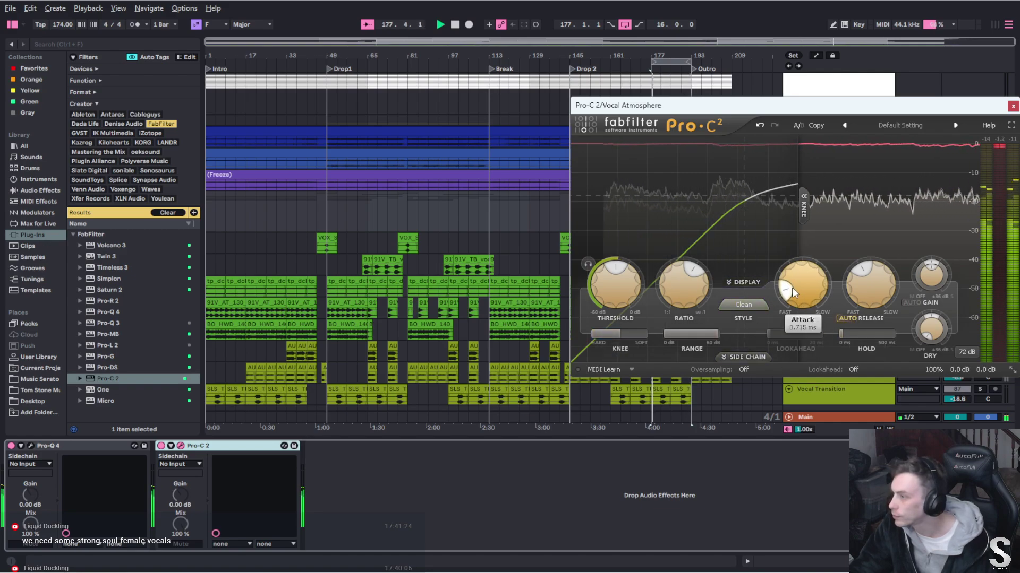
Set the compressor style to Bus and raise its output gain slightly, closing the compressor window
{"action": "left_click", "coordinate": [743, 305]}
{"action": "left_click", "coordinate": [746, 383]}
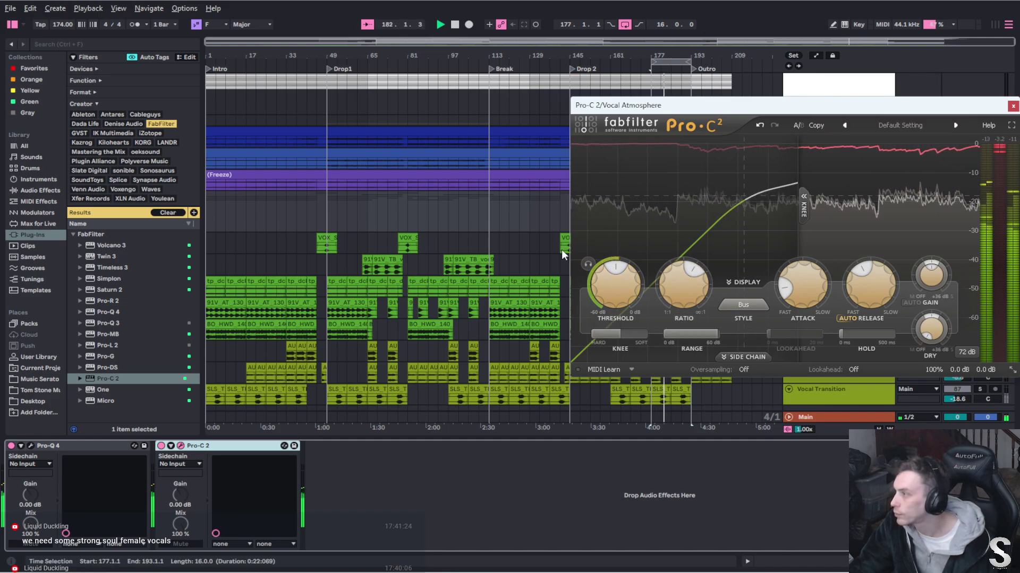
{"action": "mouse_move", "coordinate": [933, 283]}
{"action": "left_click_drag", "start_coordinate": [932, 282], "coordinate": [934, 259]}
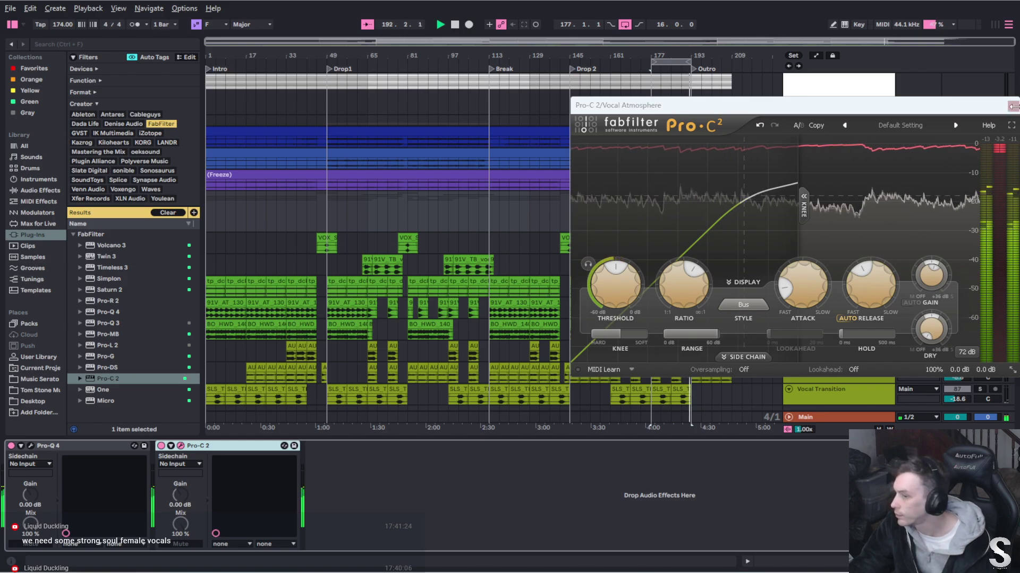
{"action": "left_click", "coordinate": [1013, 107]}
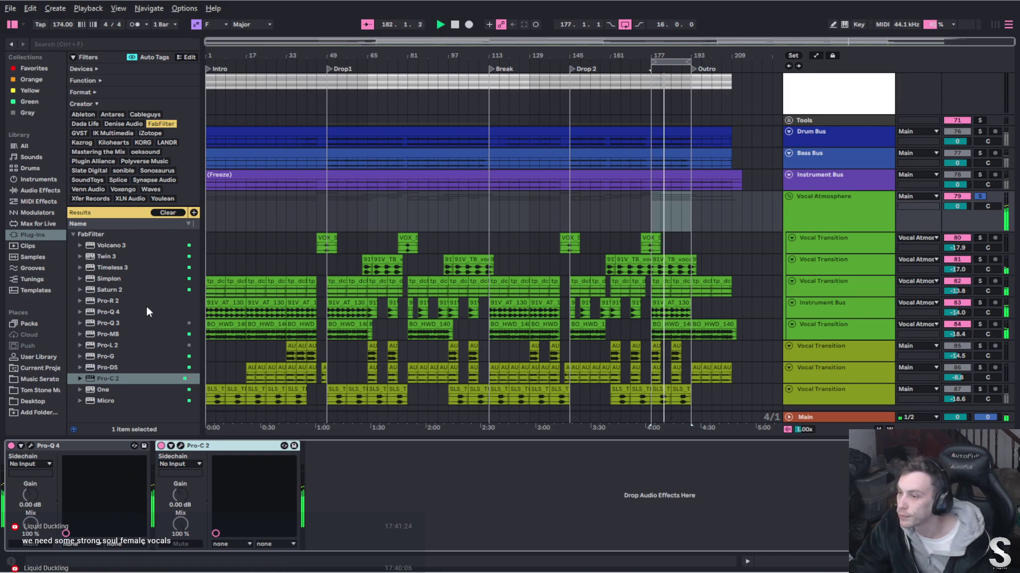
Insert Pro-R 2 after Pro-C 2 and load the Clear Plate preset from the Small category
{"action": "key", "text": "space"}
{"action": "left_click_drag", "start_coordinate": [109, 300], "coordinate": [396, 489]}
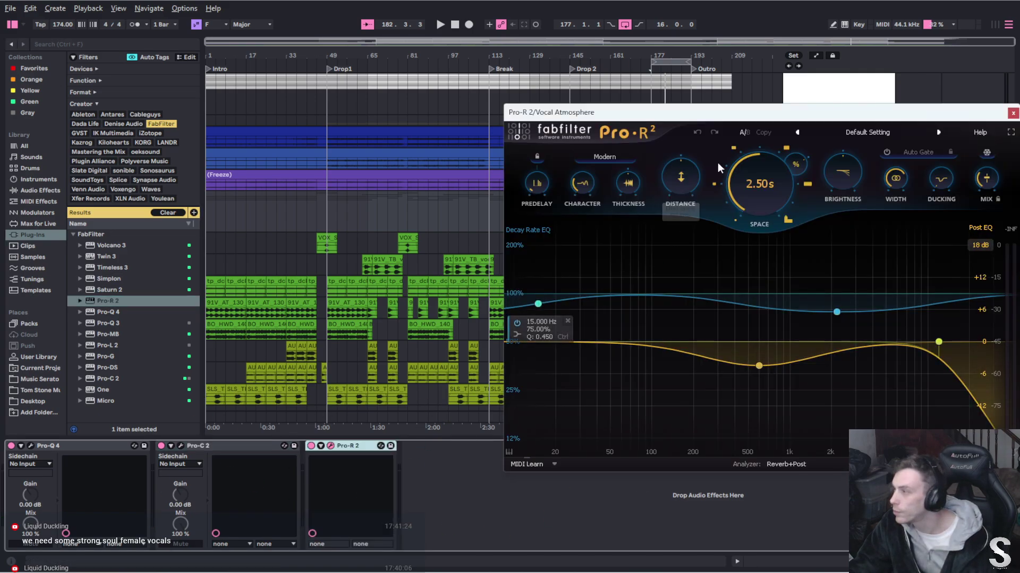
{"action": "left_click", "coordinate": [879, 132]}
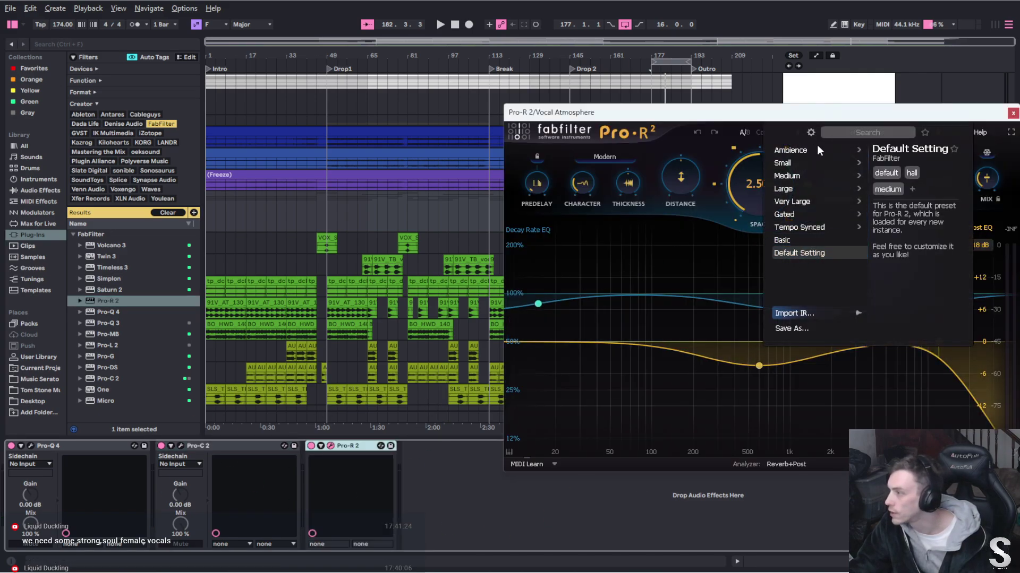
{"action": "mouse_move", "coordinate": [817, 158]}
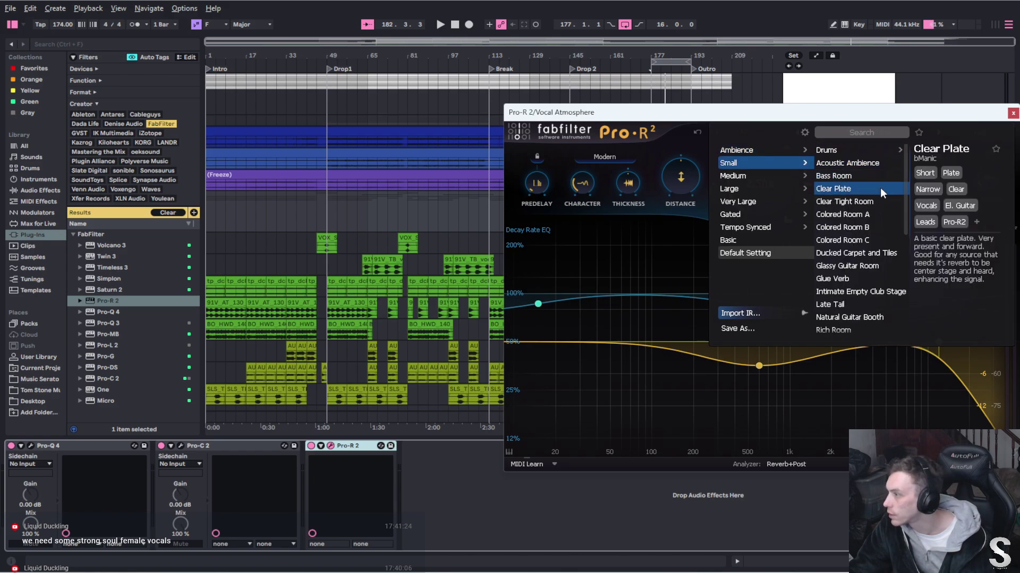
{"action": "left_click", "coordinate": [880, 188]}
{"action": "left_click", "coordinate": [901, 116]}
{"action": "left_click_drag", "start_coordinate": [901, 116], "coordinate": [776, 119]}
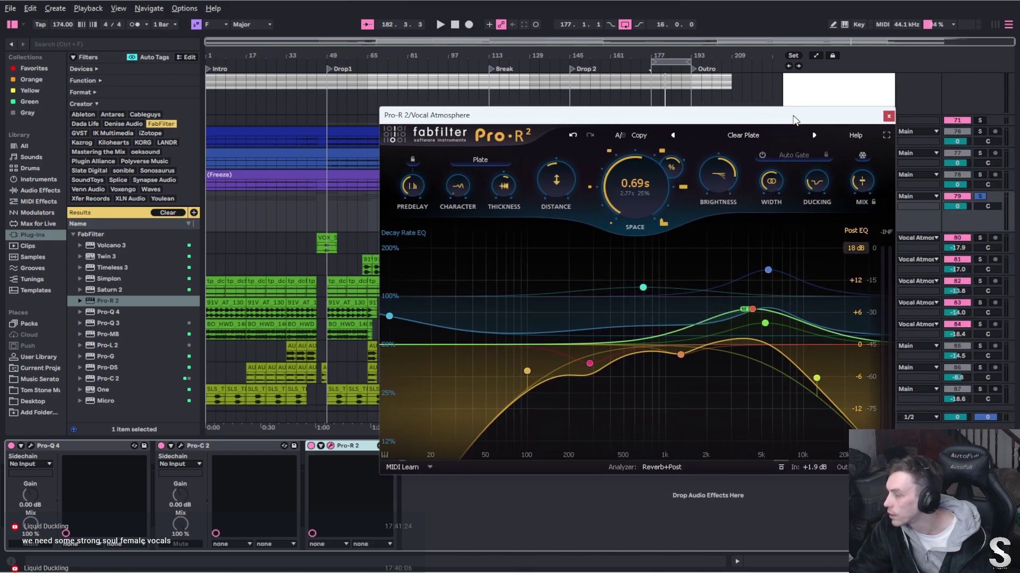
During playback, raise the reverb's post-EQ low cut to between 200 and 500 Hz, and close the reverb window
{"action": "key", "text": "space"}
{"action": "left_click_drag", "start_coordinate": [527, 370], "coordinate": [605, 346]}
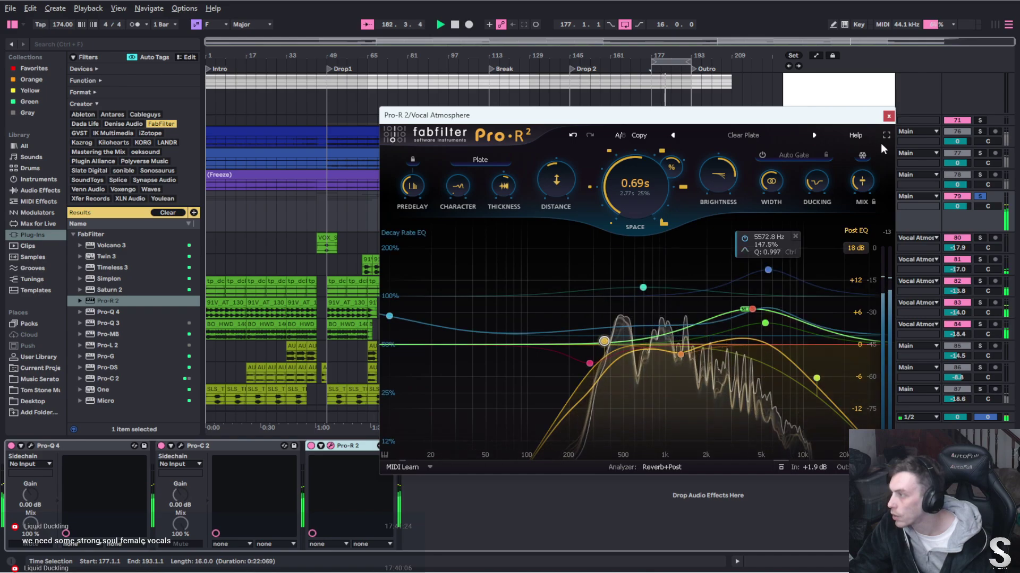
{"action": "mouse_move", "coordinate": [855, 197]}
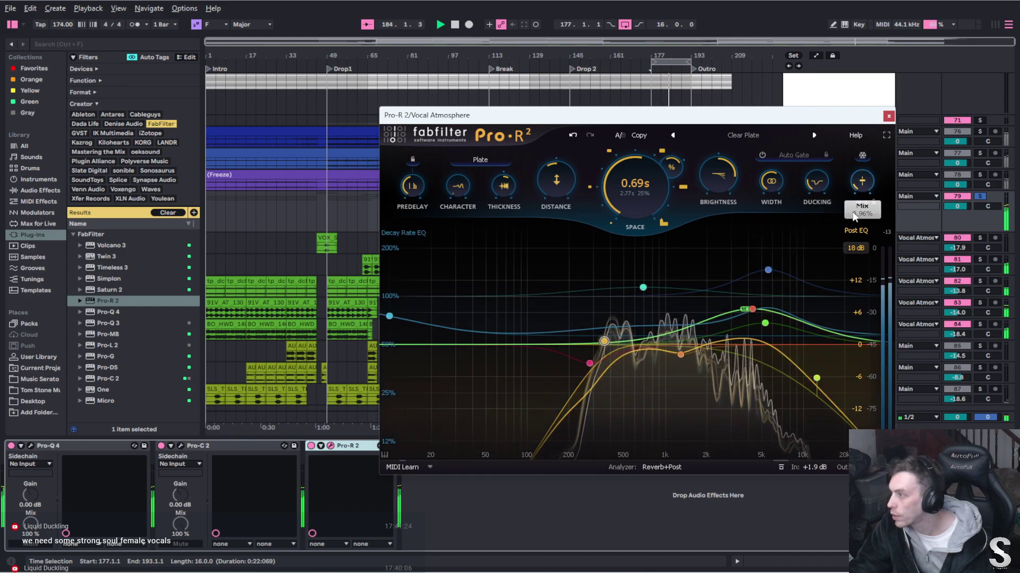
{"action": "left_click", "coordinate": [888, 116]}
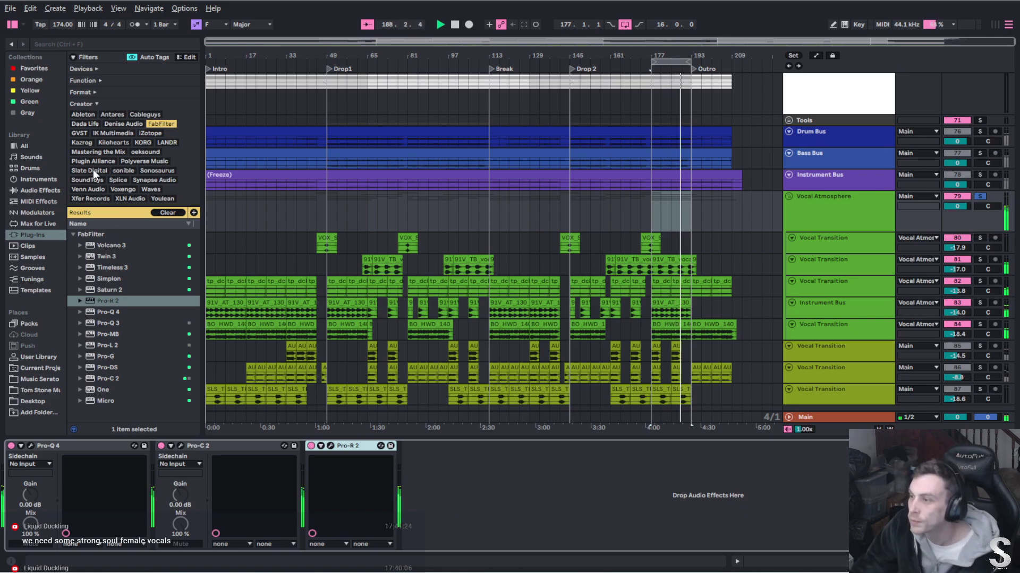
Insert Denise Audio's Motion Filter after Pro-R 2 and set its modulation mode to LFO
{"action": "left_click", "coordinate": [116, 124]}
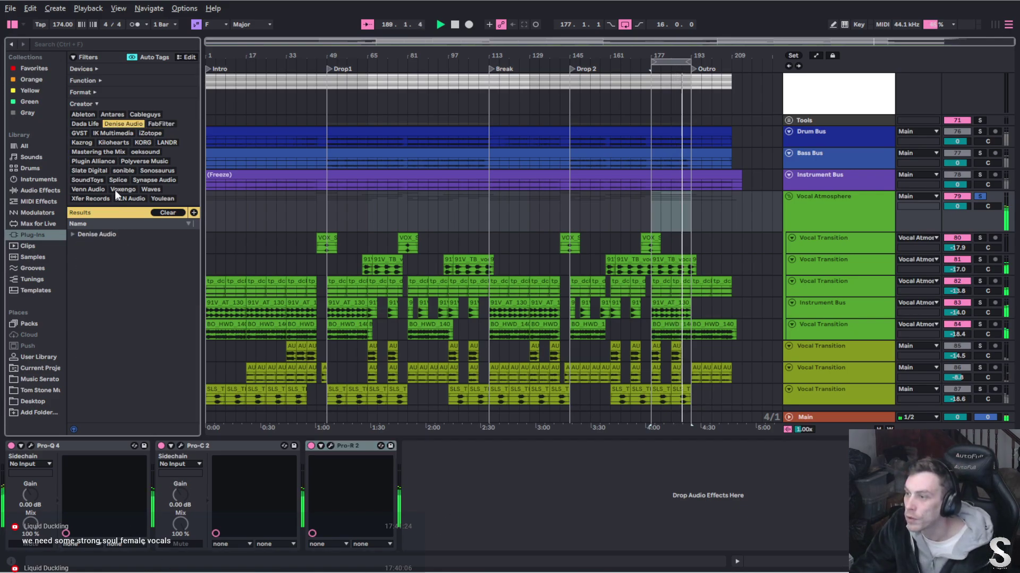
{"action": "left_click", "coordinate": [75, 233]}
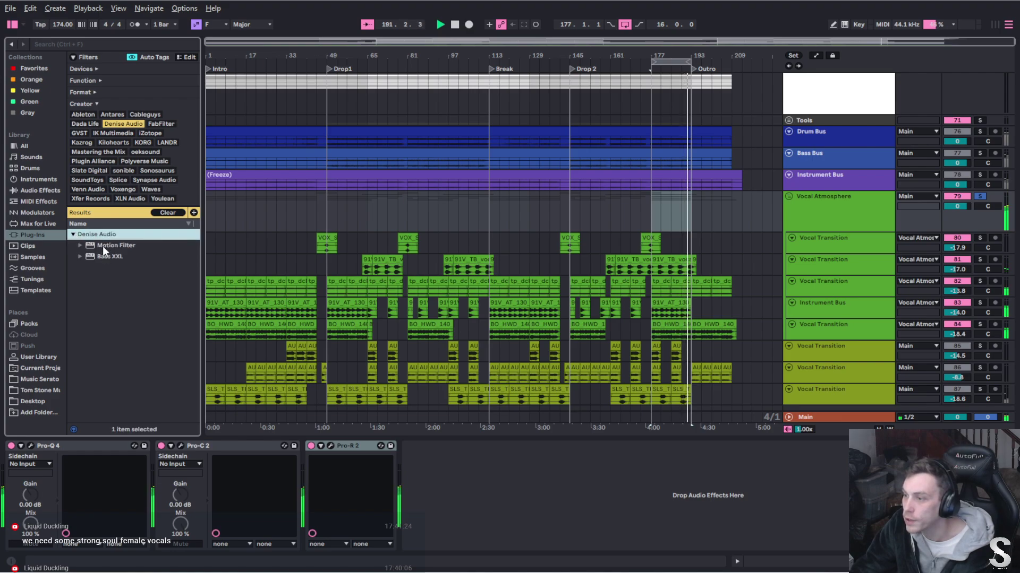
{"action": "left_click_drag", "start_coordinate": [103, 246], "coordinate": [459, 513]}
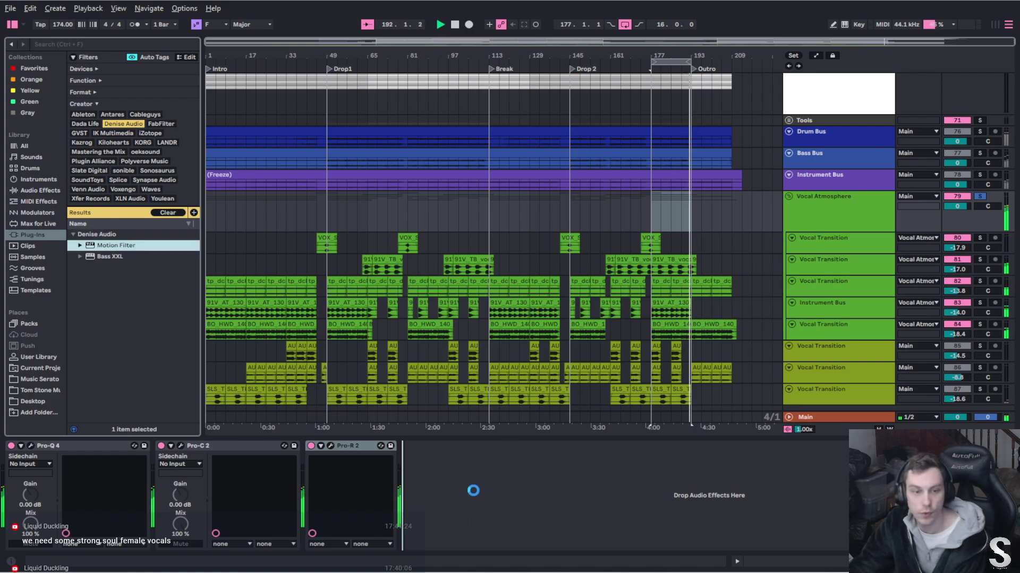
{"action": "left_click_drag", "start_coordinate": [468, 490], "coordinate": [468, 487]}
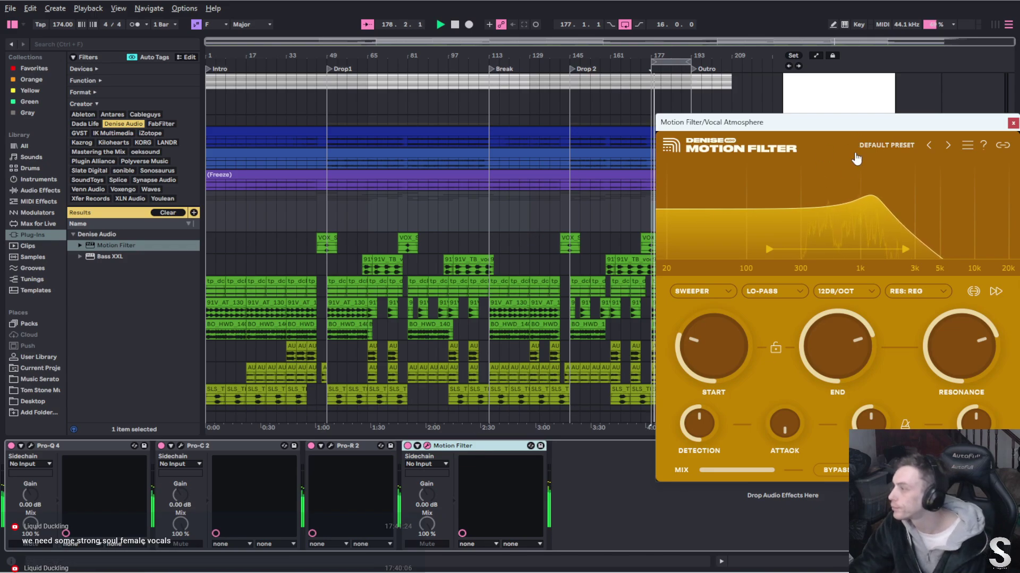
{"action": "left_click", "coordinate": [700, 291]}
{"action": "left_click", "coordinate": [685, 317]}
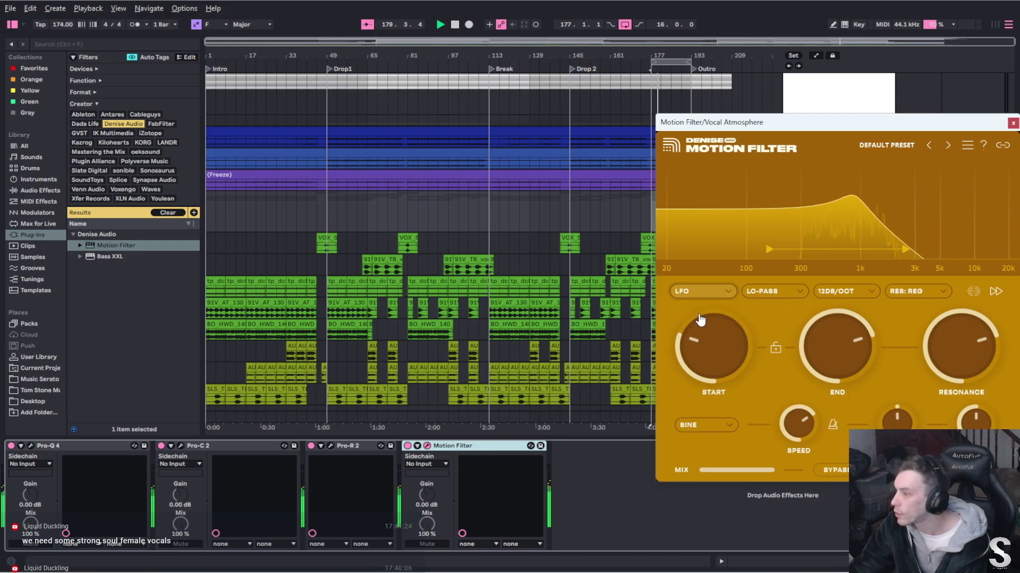
Raise the Motion Filter sweep range to start at about 1 kHz and end between 3 and 5 kHz
{"action": "left_click_drag", "start_coordinate": [840, 127], "coordinate": [543, 118]}
{"action": "left_click_drag", "start_coordinate": [472, 239], "coordinate": [507, 240]}
{"action": "left_click_drag", "start_coordinate": [607, 241], "coordinate": [630, 233]}
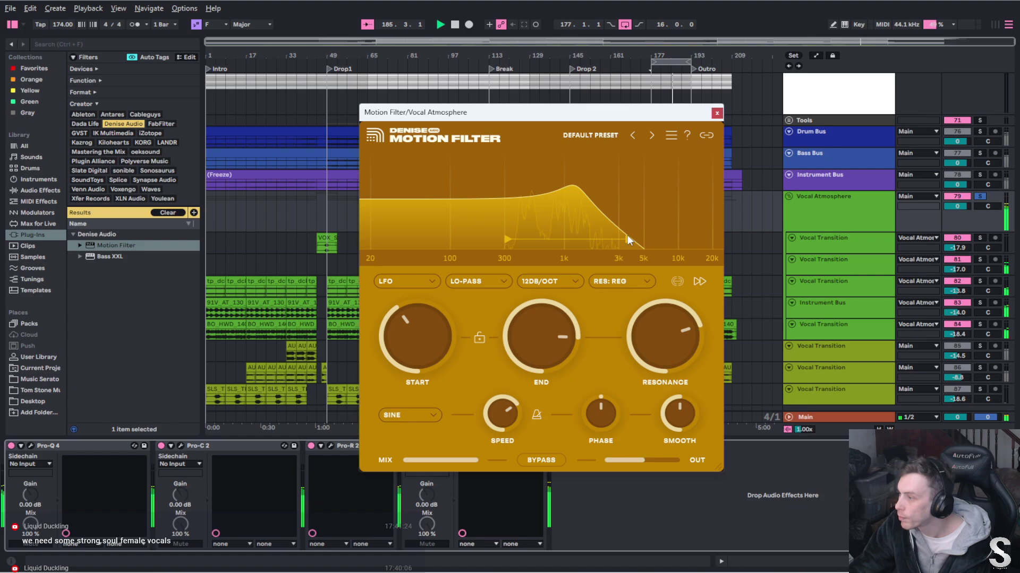
{"action": "left_click_drag", "start_coordinate": [508, 237], "coordinate": [568, 237]}
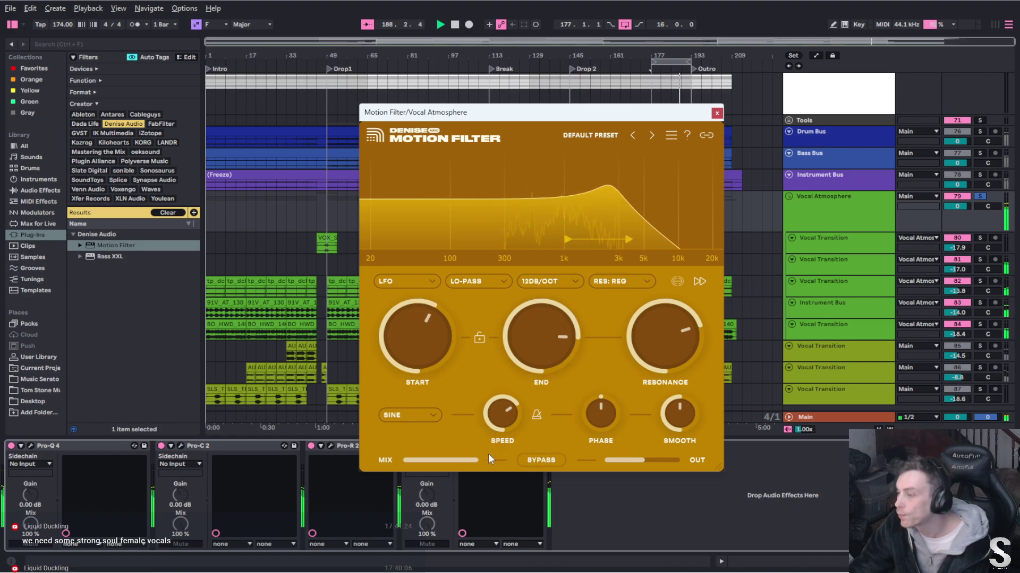
Set the Motion Filter's LFO speed to 3.1 Hz and its mix to 39%
{"action": "mouse_move", "coordinate": [510, 413]}
{"action": "mouse_move", "coordinate": [510, 413]}
{"action": "left_mouse_down"}
{"action": "mouse_move", "coordinate": [510, 439]}
{"action": "mouse_move", "coordinate": [513, 425]}
{"action": "left_mouse_up"}
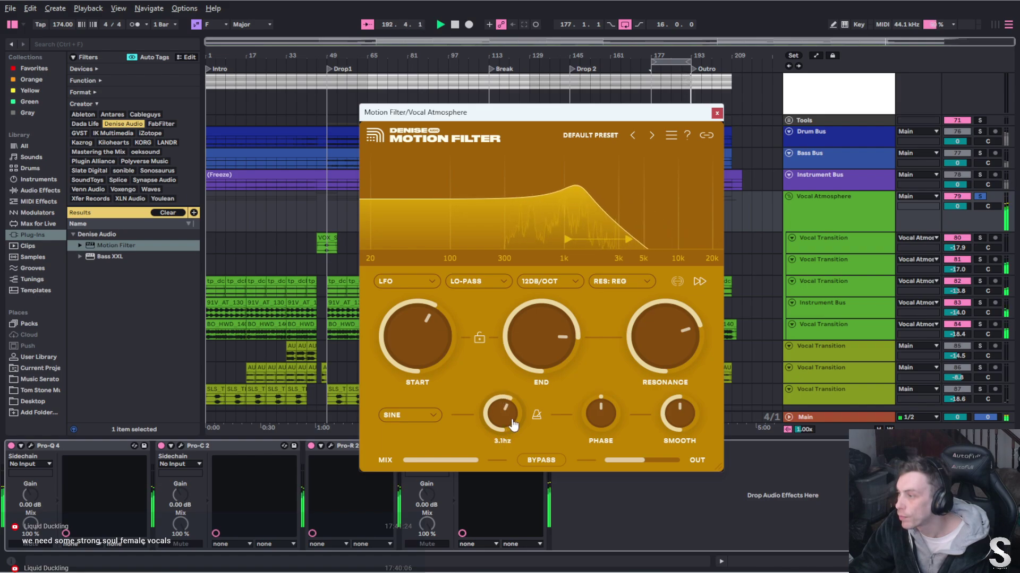
{"action": "left_click_drag", "start_coordinate": [478, 460], "coordinate": [474, 459]}
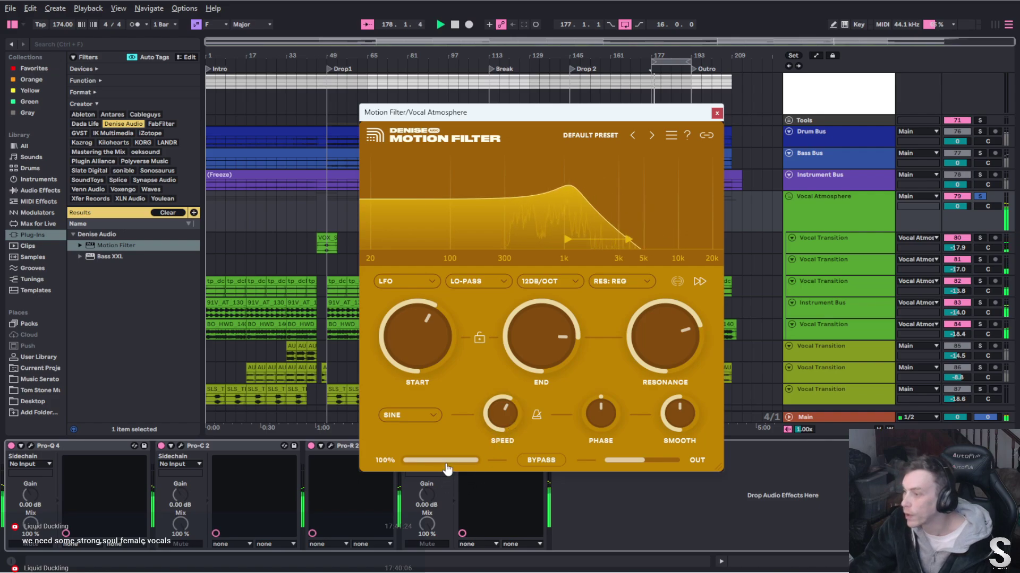
{"action": "left_click_drag", "start_coordinate": [430, 525], "coordinate": [356, 567]}
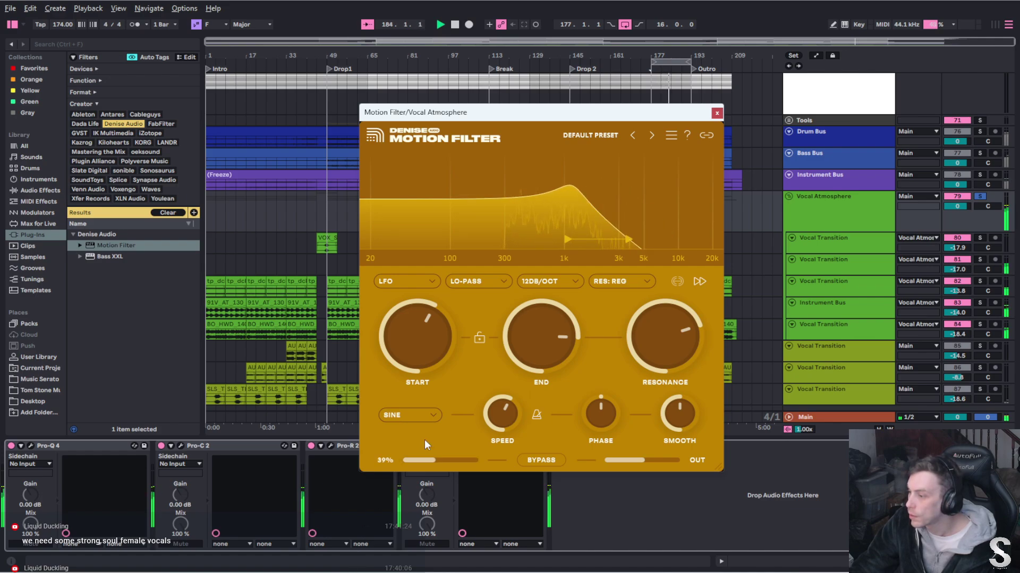
Widen the Motion Filter sweep to run from just under 1 kHz to about 7 kHz, and tempo-sync its LFO speed at 2
{"action": "left_click_drag", "start_coordinate": [565, 240], "coordinate": [550, 241]}
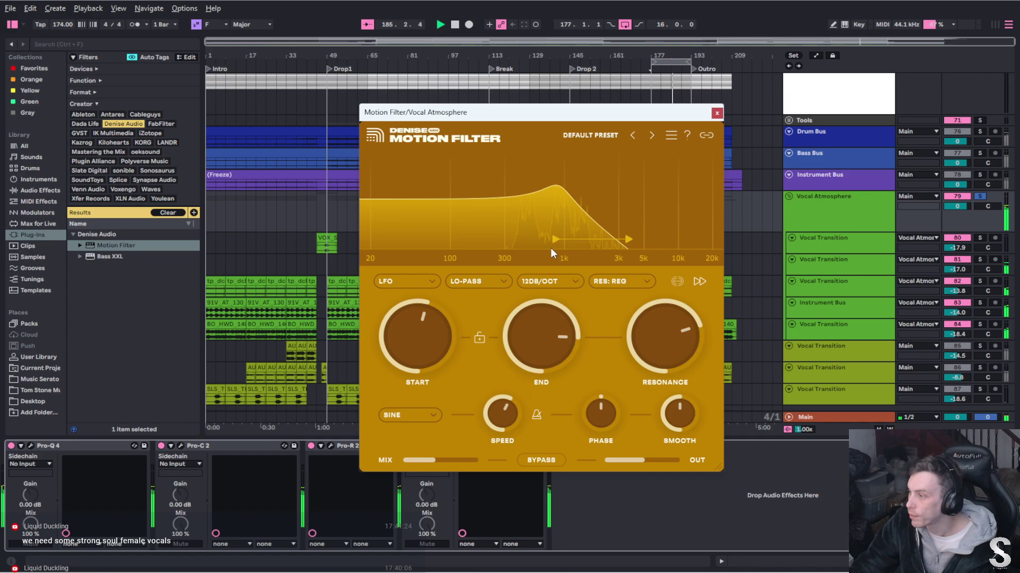
{"action": "mouse_move", "coordinate": [632, 238]}
{"action": "left_mouse_down"}
{"action": "mouse_move", "coordinate": [675, 240]}
{"action": "mouse_move", "coordinate": [655, 241]}
{"action": "left_mouse_up"}
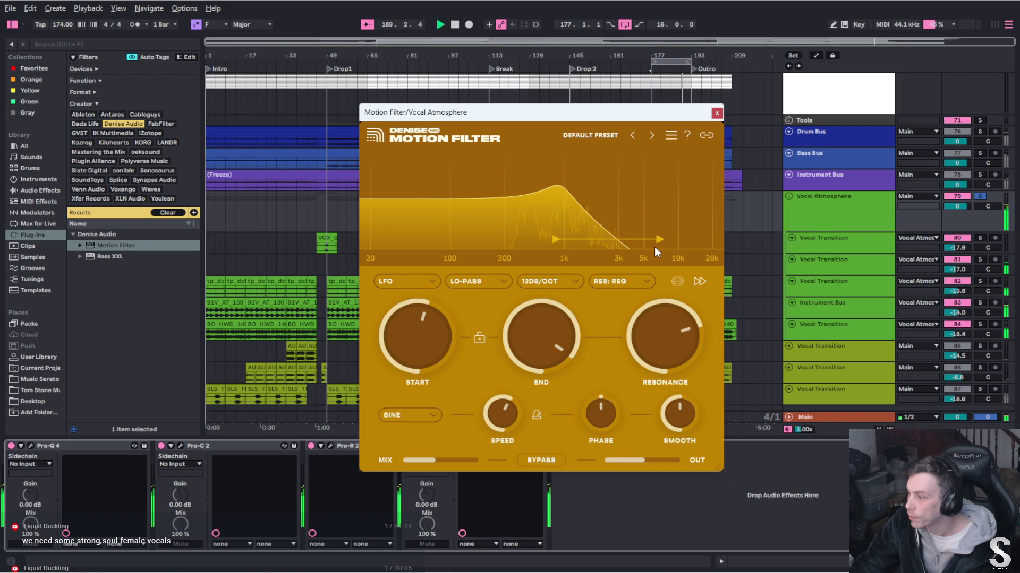
{"action": "left_click", "coordinate": [537, 417]}
{"action": "mouse_move", "coordinate": [496, 414]}
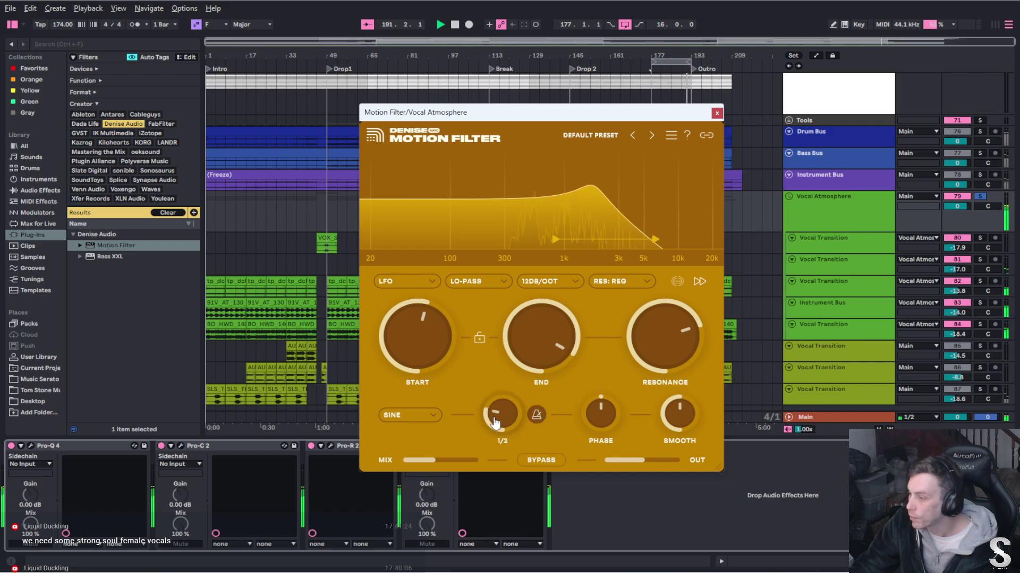
{"action": "left_click_drag", "start_coordinate": [493, 411], "coordinate": [494, 434]}
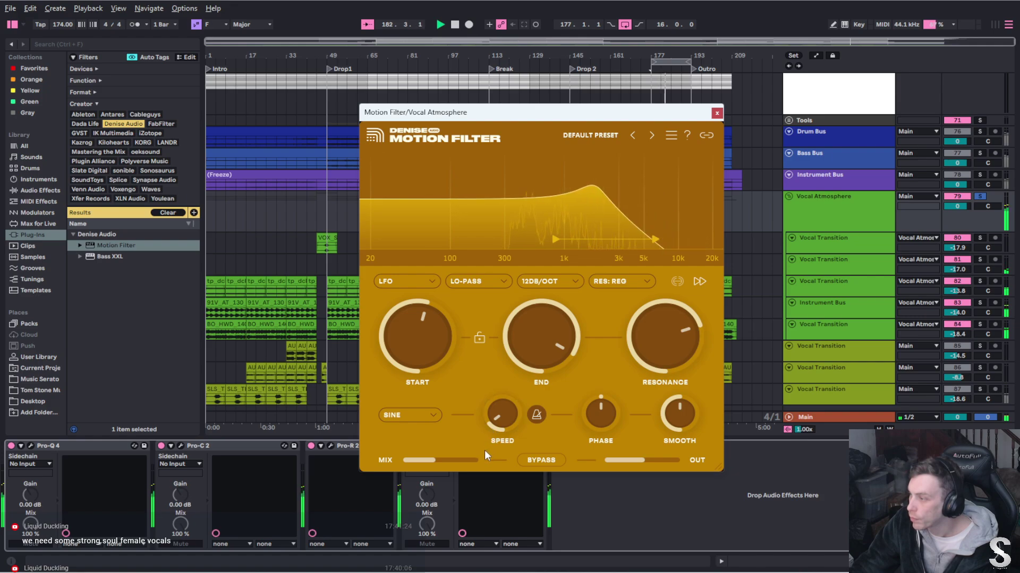
{"action": "left_click_drag", "start_coordinate": [498, 448], "coordinate": [517, 449]}
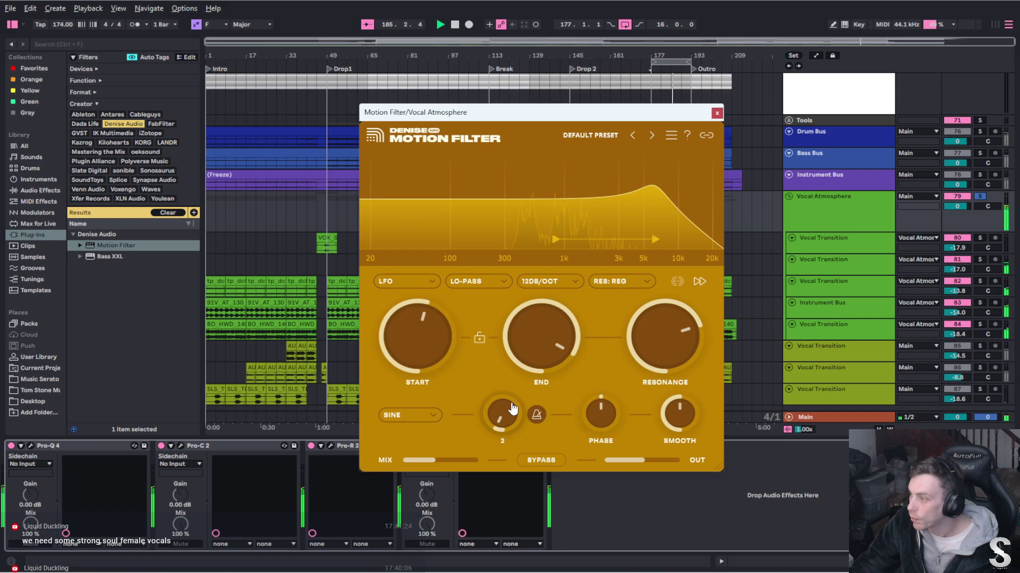
Reduce the Motion Filter's resonance to 26%, close its window and stop playback
{"action": "mouse_move", "coordinate": [663, 337]}
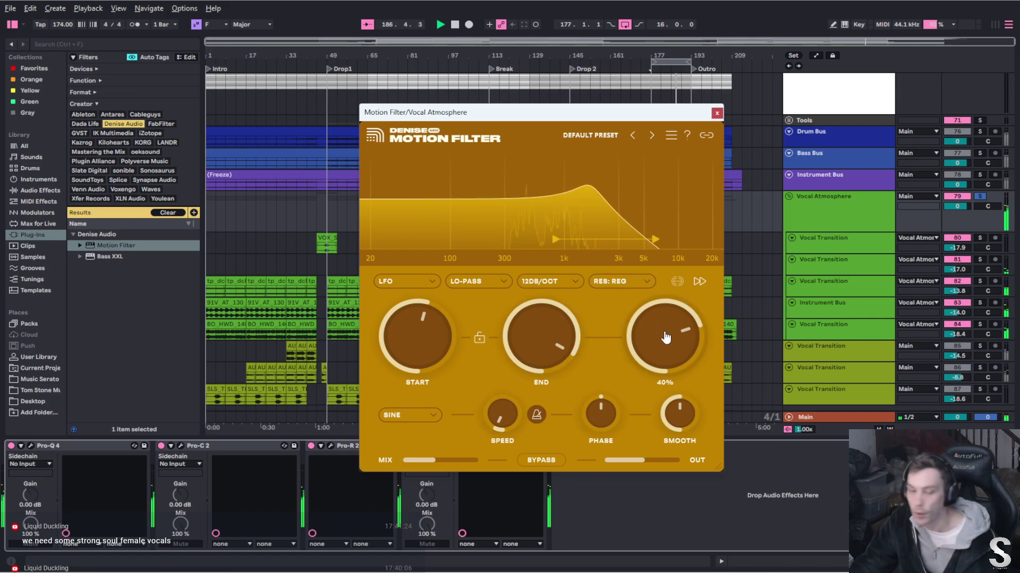
{"action": "mouse_move", "coordinate": [661, 337]}
{"action": "left_mouse_down"}
{"action": "mouse_move", "coordinate": [665, 320]}
{"action": "mouse_move", "coordinate": [666, 352]}
{"action": "left_mouse_up"}
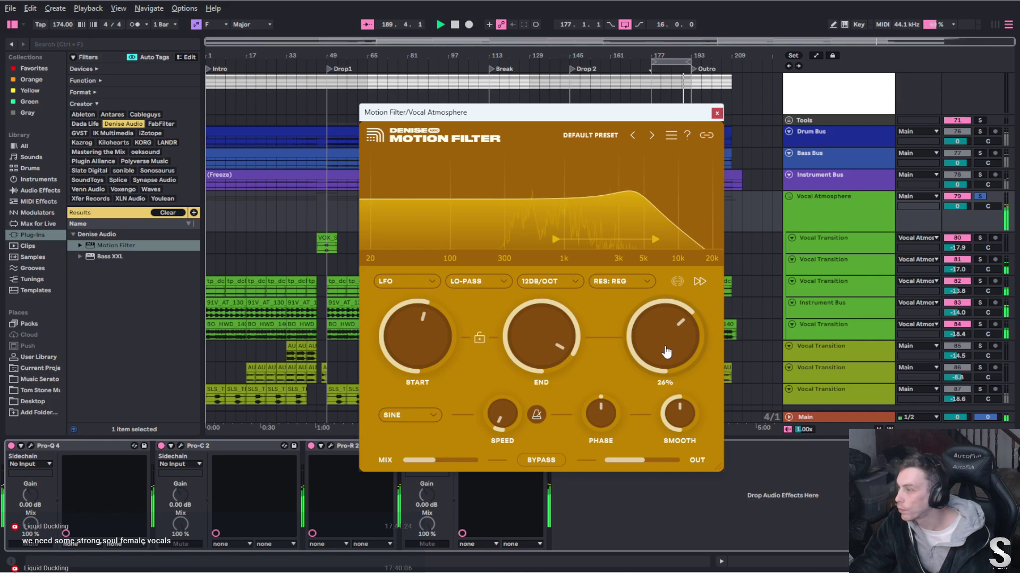
{"action": "left_click", "coordinate": [716, 113]}
{"action": "key", "text": "space"}
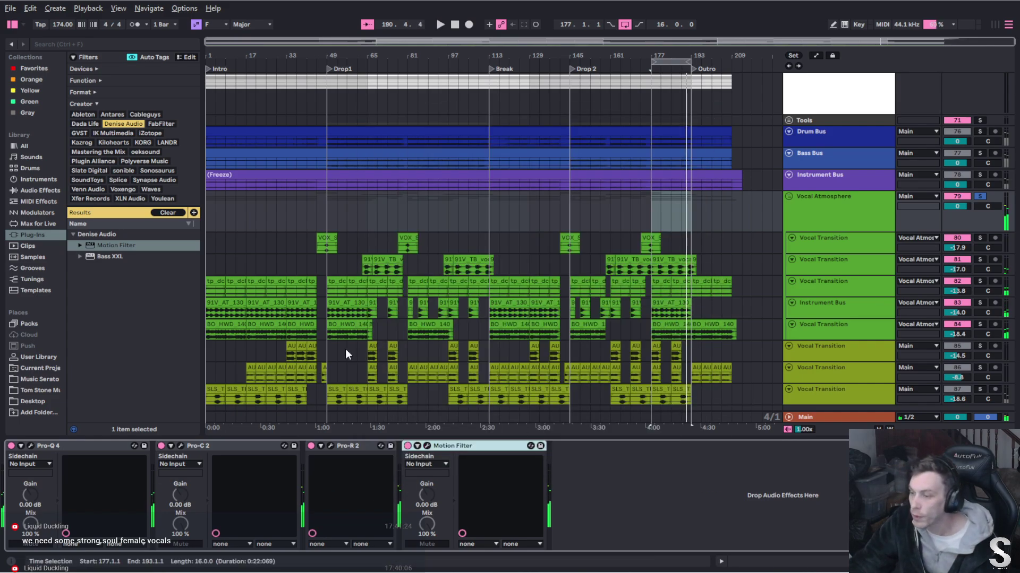
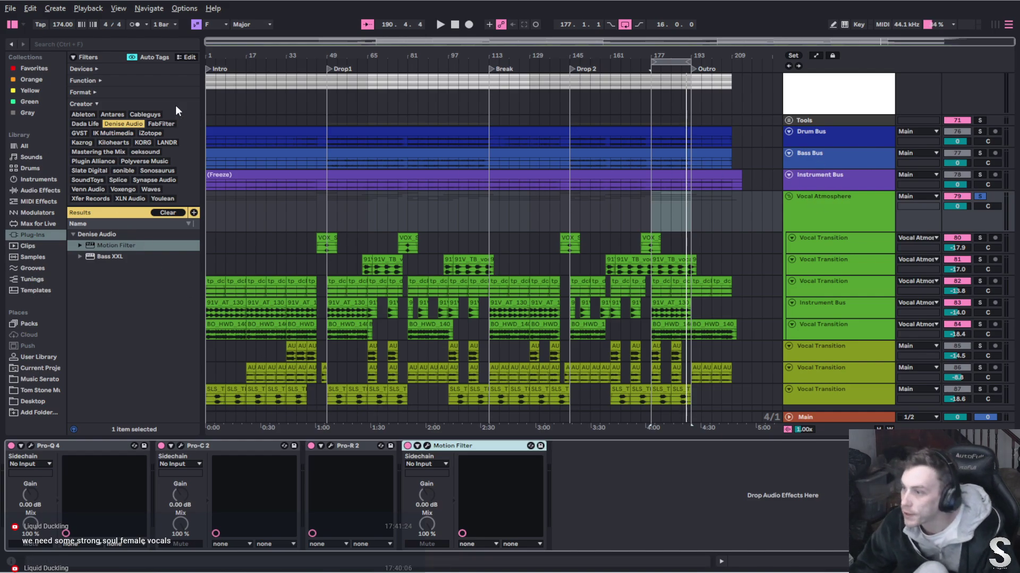
Insert Cableguys' ShaperBox 3 after the Motion Filter on Vocal Atmosphere and add a Volume shaper with default settings
{"action": "left_click", "coordinate": [139, 115]}
{"action": "left_click", "coordinate": [75, 234]}
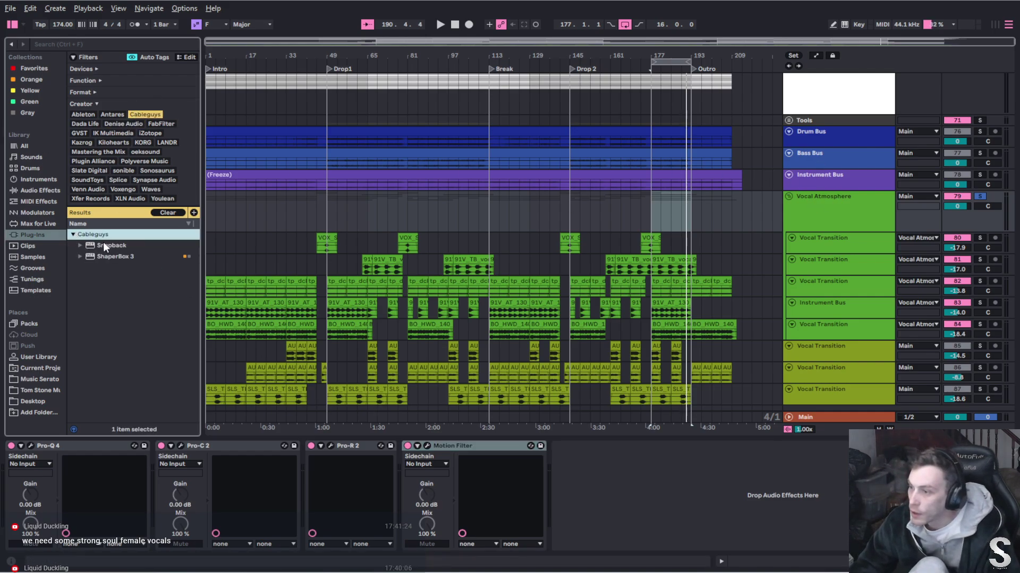
{"action": "left_click", "coordinate": [106, 256]}
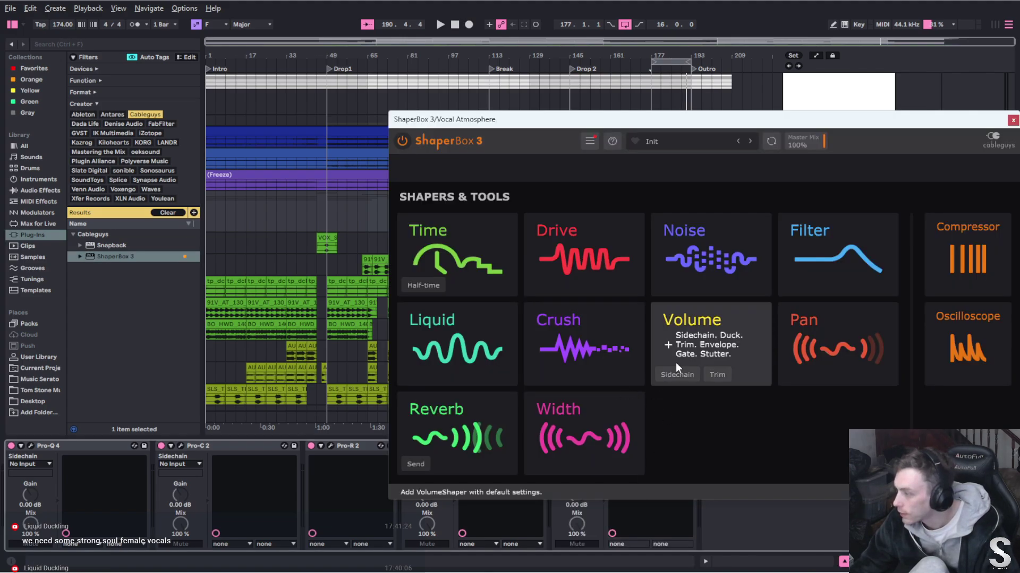
{"action": "left_click", "coordinate": [676, 363]}
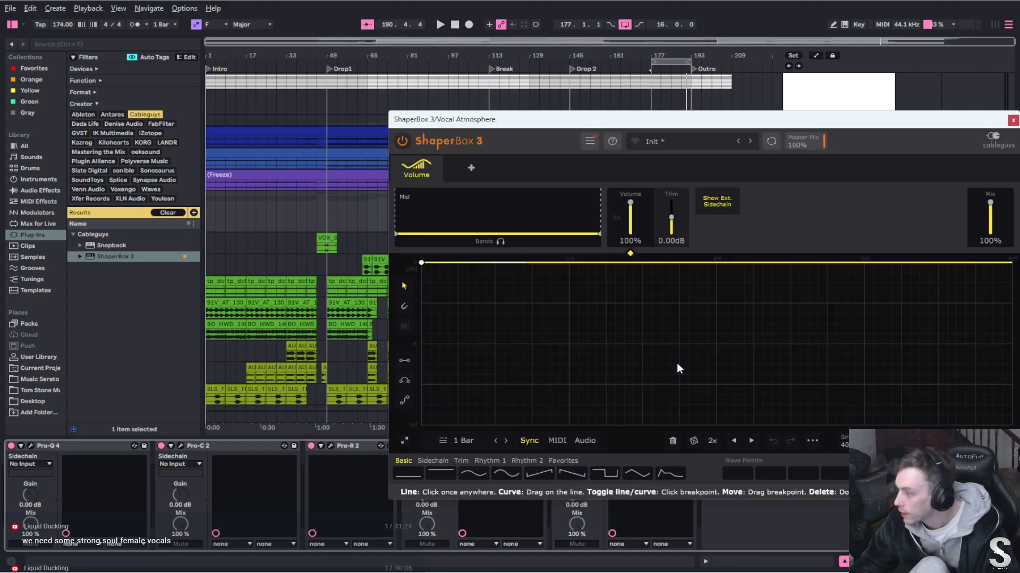
Set the Volume shaper to Audio triggering from the external sidechain and load the sidechain preset curve following Sidechain 3
{"action": "left_click", "coordinate": [584, 441]}
{"action": "left_click", "coordinate": [640, 440]}
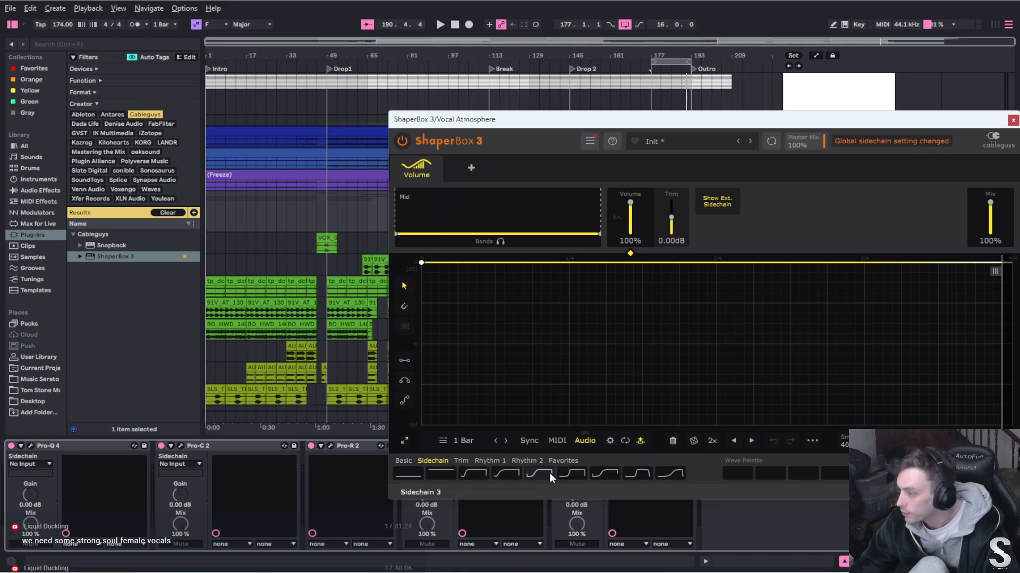
{"action": "left_click", "coordinate": [571, 473]}
Route the Sidechain Trigger track into ShaperBox 3 as its sidechain input, keeping the plugin window clear of the device chain
{"action": "left_click_drag", "start_coordinate": [850, 126], "coordinate": [497, 43]}
{"action": "left_click", "coordinate": [578, 462]}
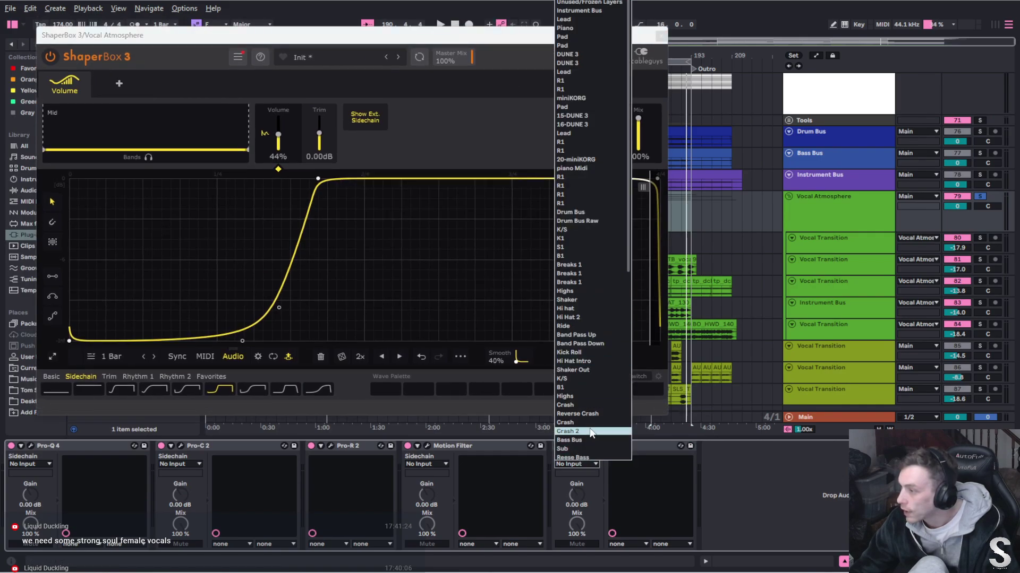
{"action": "scroll", "coordinate": [590, 429], "scroll_direction": "down", "scroll_amount": 10}
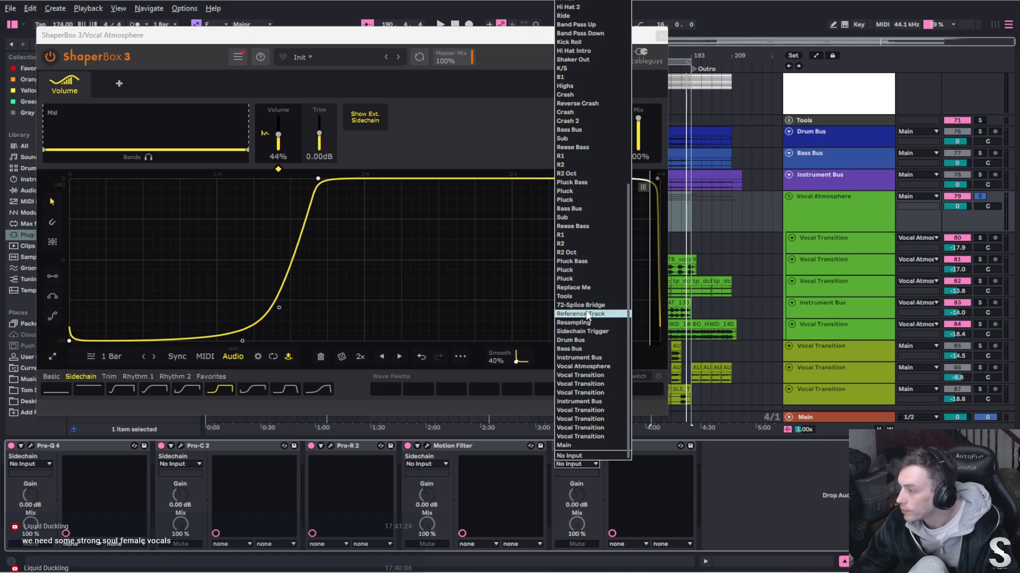
{"action": "left_click", "coordinate": [599, 331]}
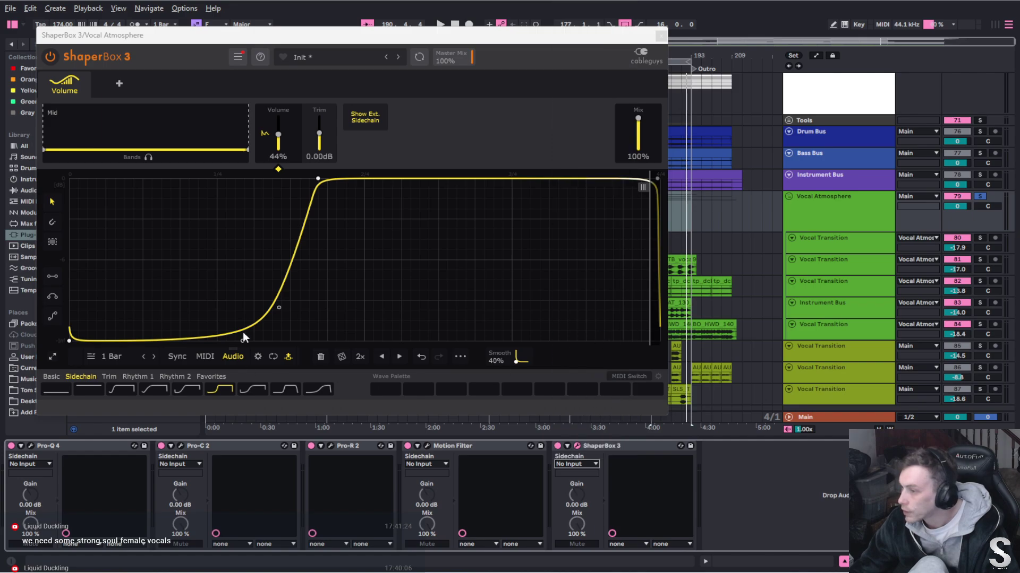
{"action": "left_click_drag", "start_coordinate": [593, 42], "coordinate": [697, 81]}
During playback, set the Volume shaper's mix to 66% and its smoothing to 48%
{"action": "key", "text": "space"}
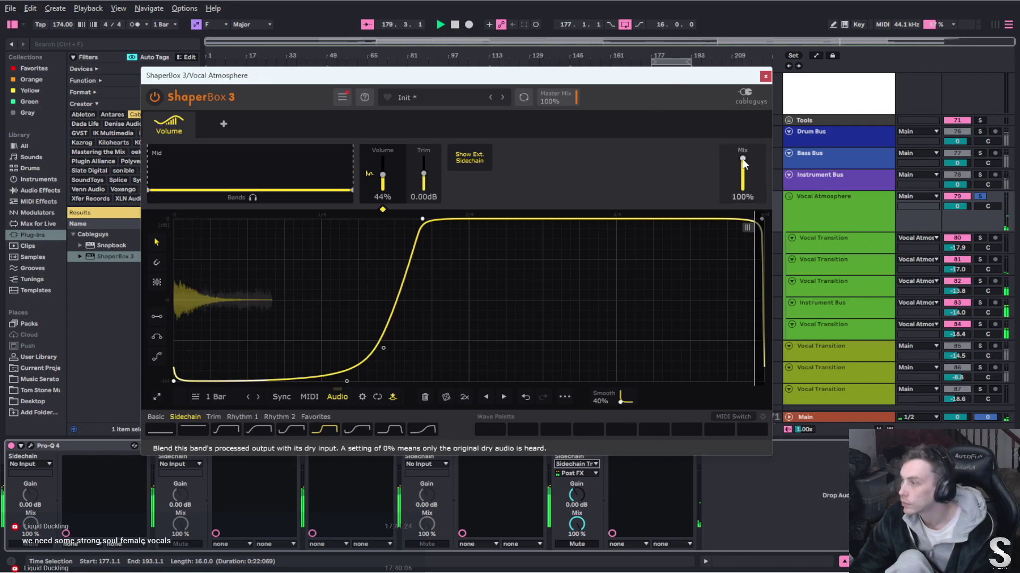
{"action": "left_click_drag", "start_coordinate": [742, 159], "coordinate": [742, 168]}
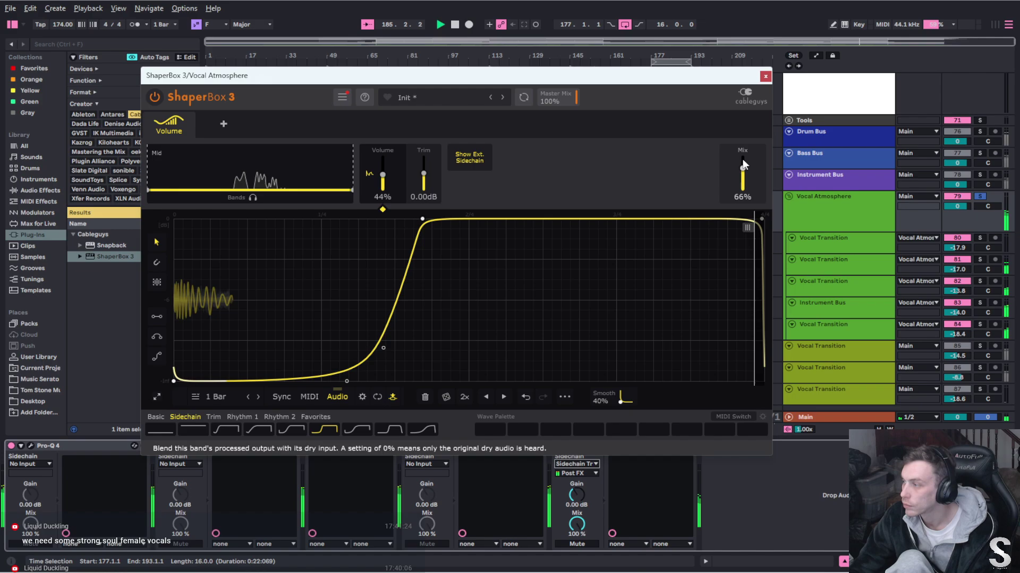
{"action": "left_click_drag", "start_coordinate": [622, 405], "coordinate": [622, 399]}
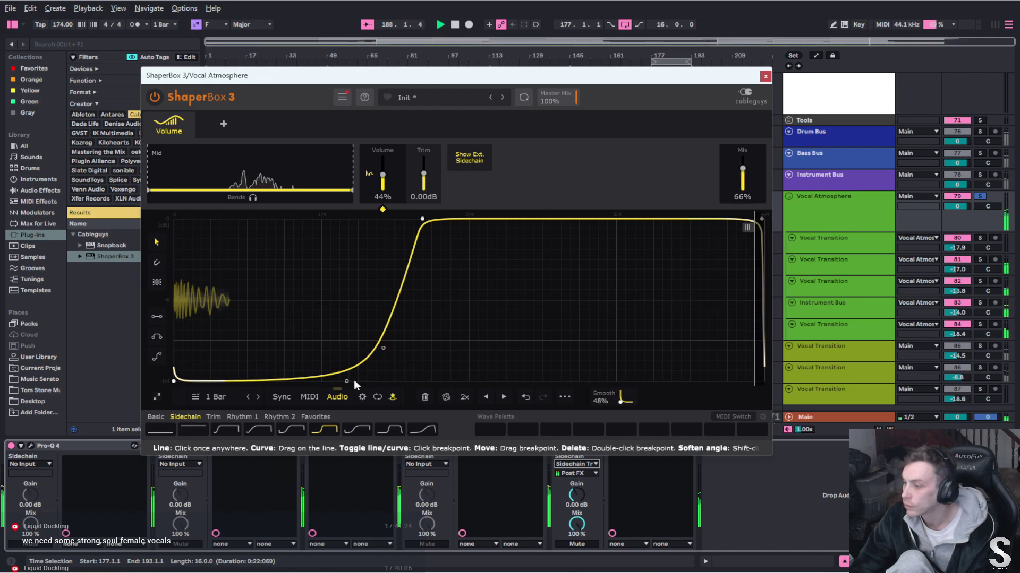
Shorten the ducking curve to recover steeply around 0.48/4, flatten it at full level beyond that, set volume to 60%, and close ShaperBox
{"action": "left_click_drag", "start_coordinate": [345, 382], "coordinate": [245, 381]}
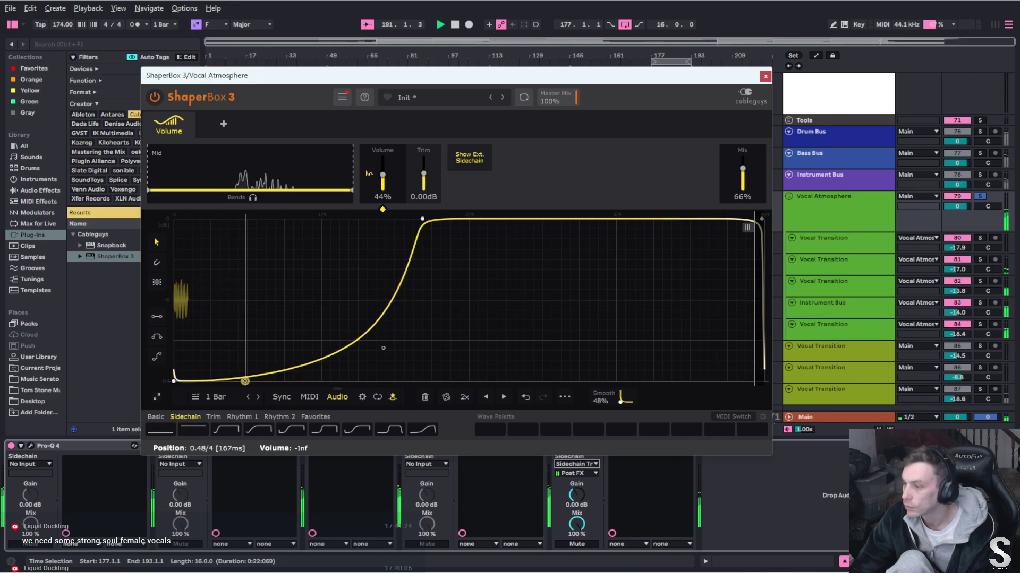
{"action": "left_click_drag", "start_coordinate": [422, 218], "coordinate": [250, 219]}
{"action": "left_click_drag", "start_coordinate": [385, 349], "coordinate": [384, 218]}
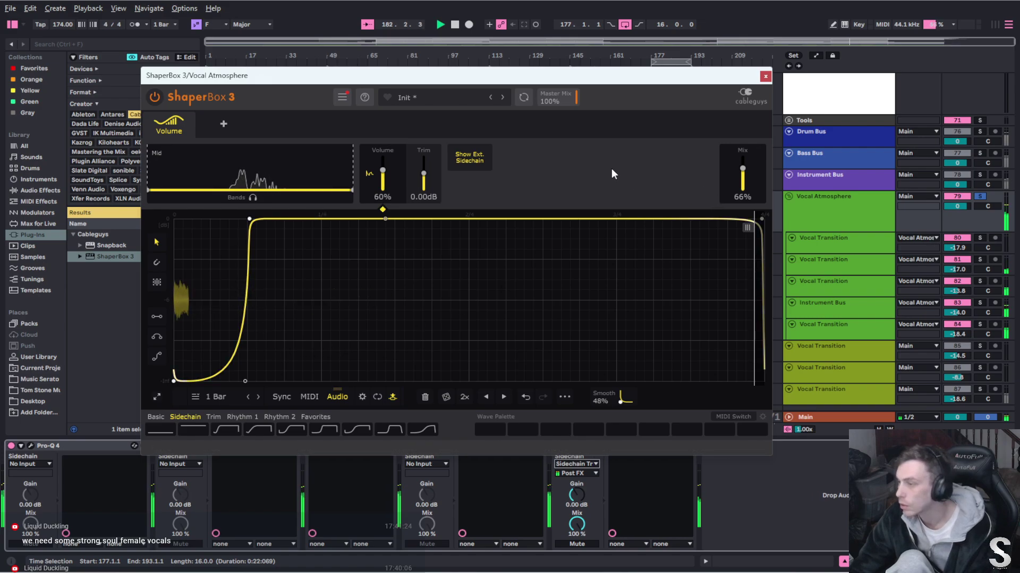
{"action": "left_click", "coordinate": [766, 75]}
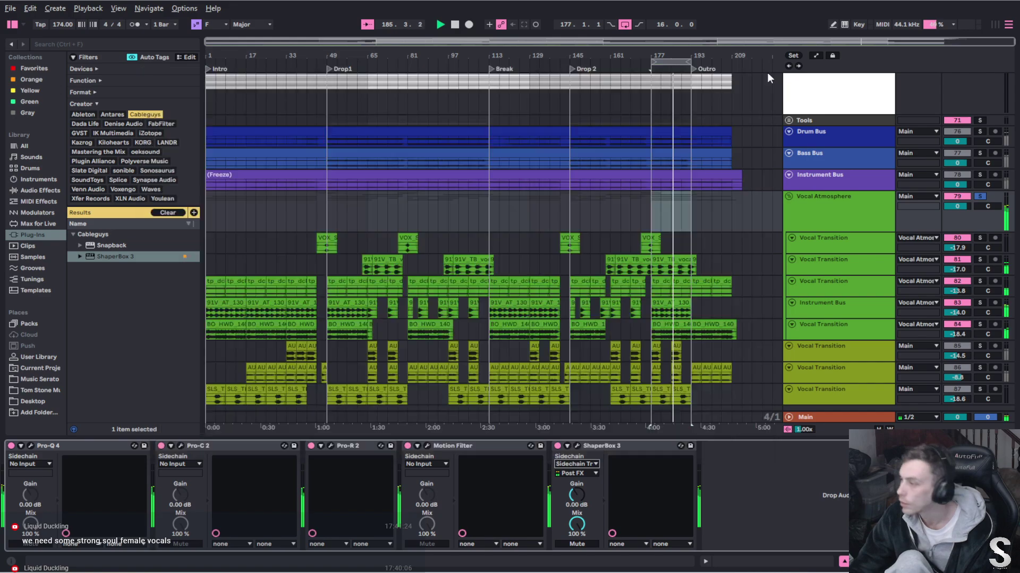
Expand the Tools group to view its tracks, including the Sidechain Trigger, and collapse it again
{"action": "left_click", "coordinate": [789, 120]}
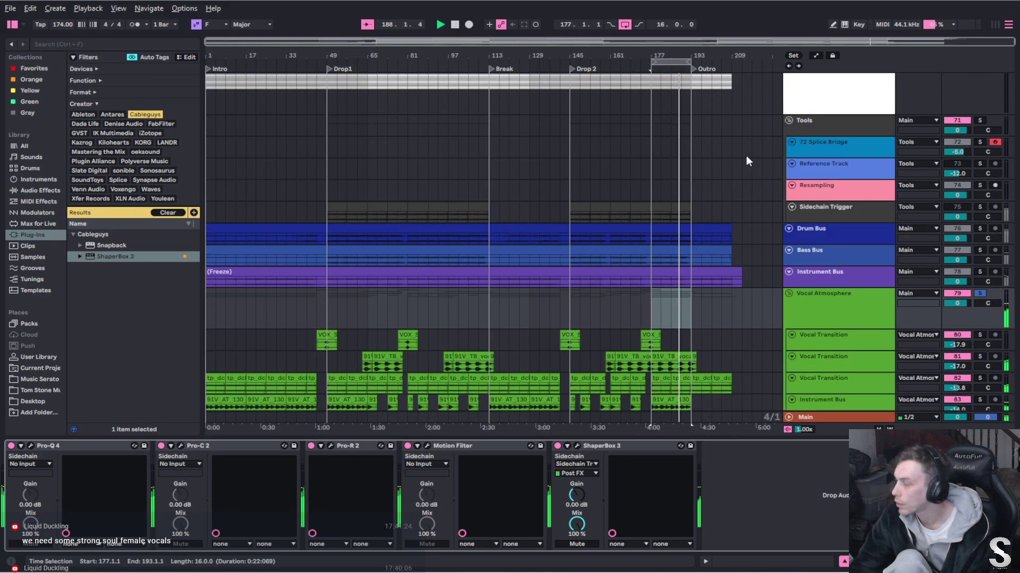
{"action": "left_click", "coordinate": [789, 120]}
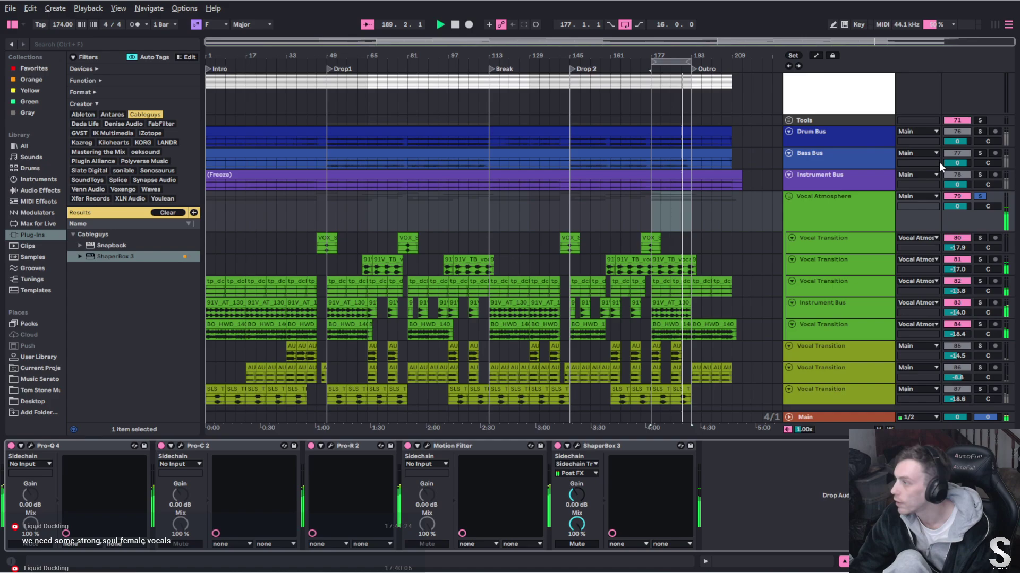
Audition the Drum Bus soloed together with Vocal Atmosphere, stop playback and clear the solos
{"action": "left_click", "coordinate": [979, 131]}
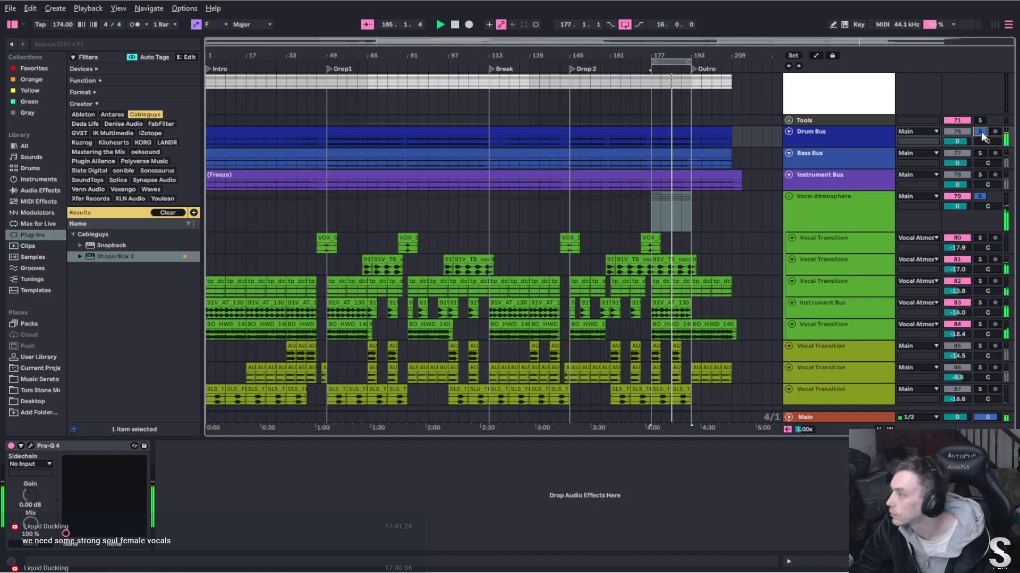
{"action": "key", "text": "space"}
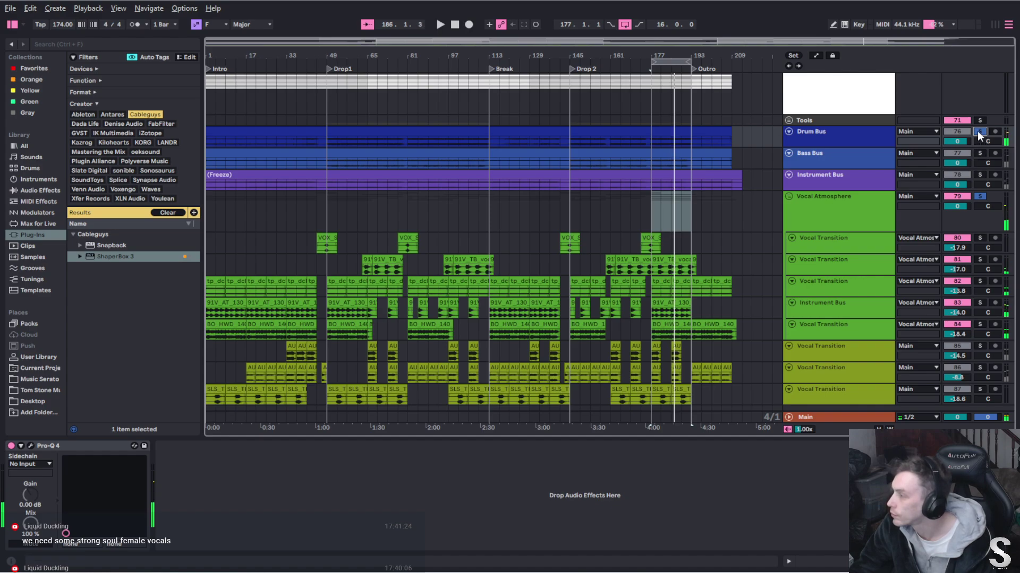
{"action": "left_click", "coordinate": [978, 131]}
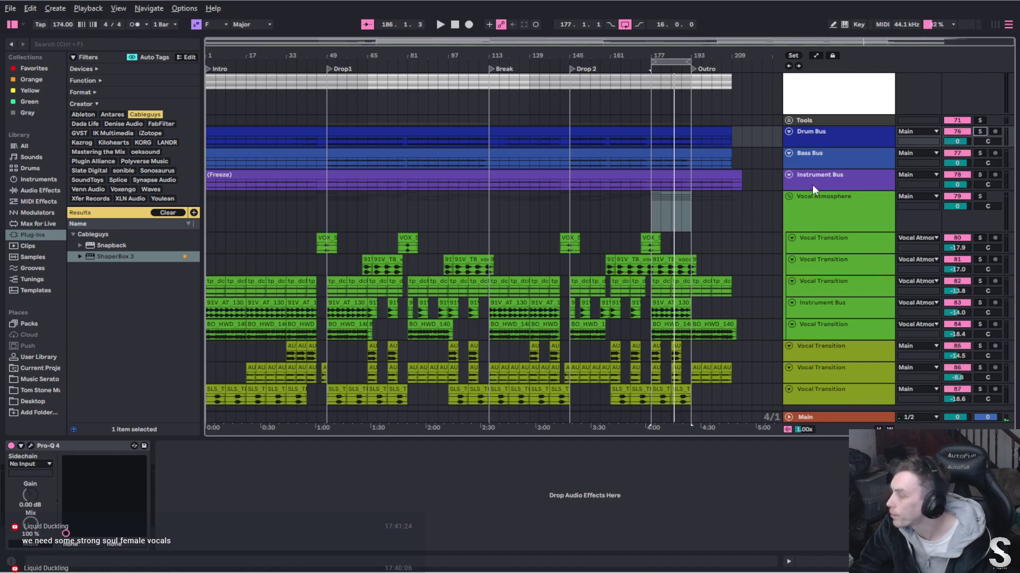
Solo the Instrument Bus and Vocal Atmosphere, extend the loop back to Drop 2 at bar 145, and play from about bar 177
{"action": "left_click", "coordinate": [799, 205]}
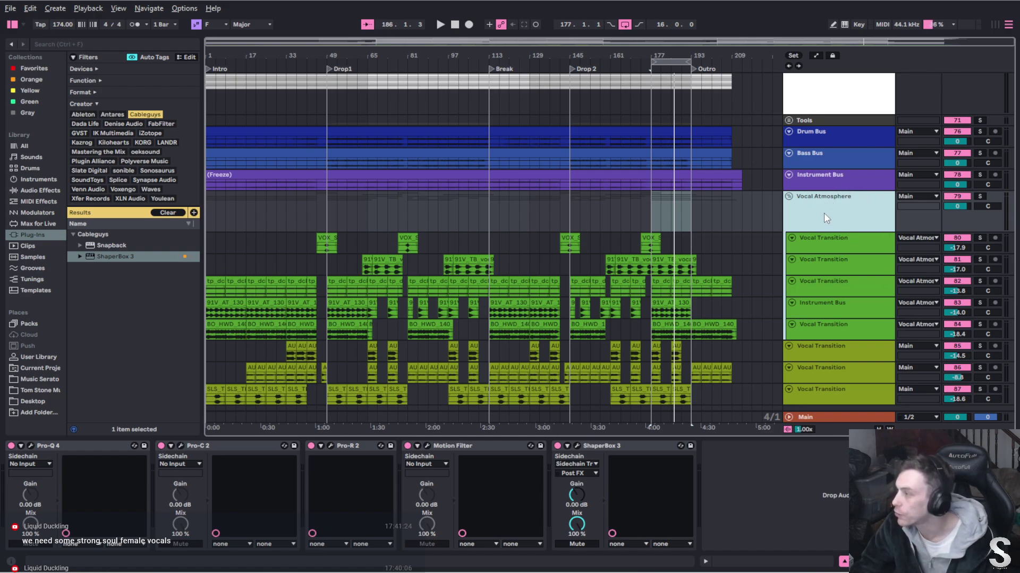
{"action": "left_click", "coordinate": [980, 175]}
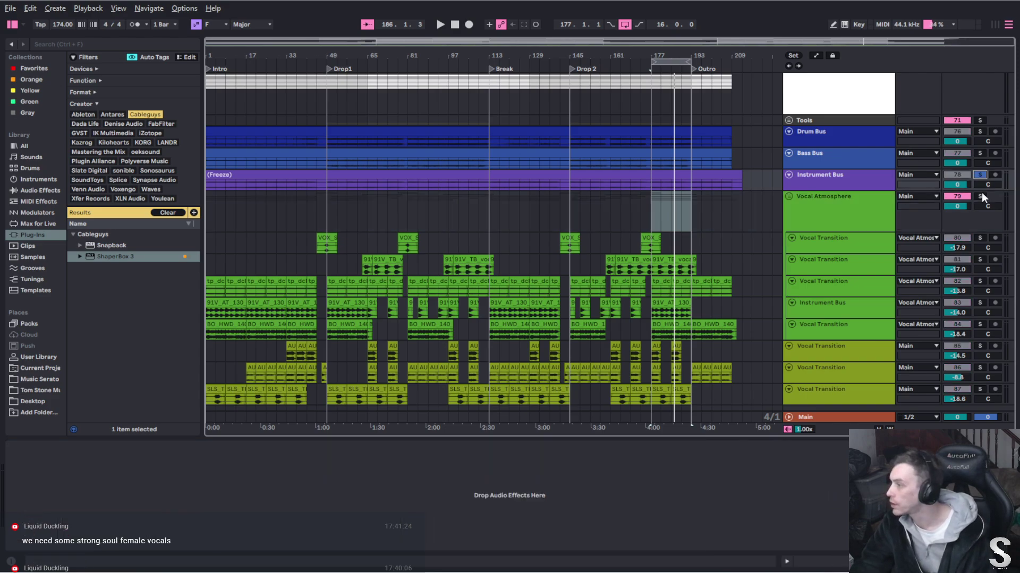
{"action": "left_click", "coordinate": [980, 196]}
{"action": "left_click_drag", "start_coordinate": [653, 63], "coordinate": [568, 68]}
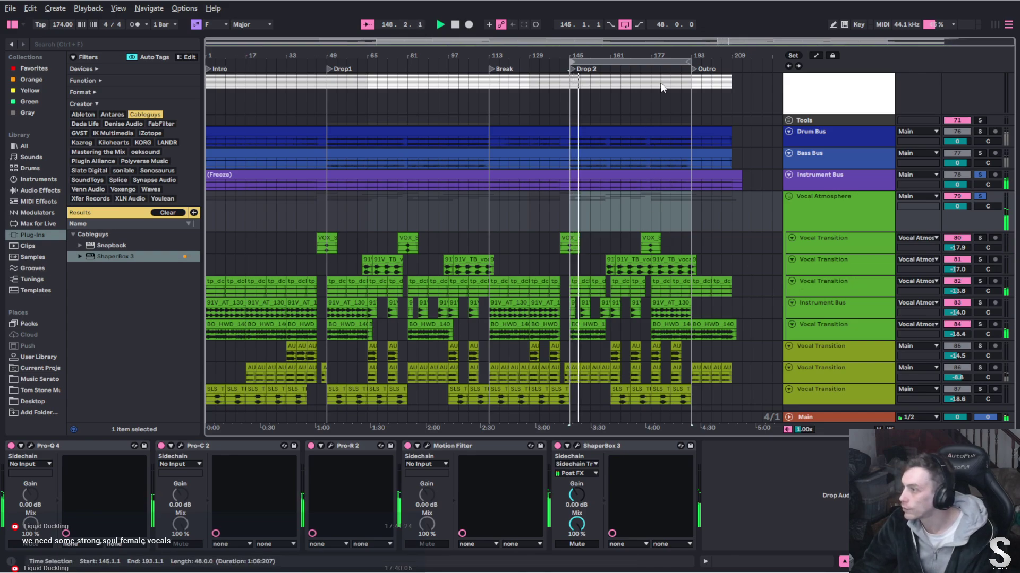
{"action": "left_click", "coordinate": [650, 69]}
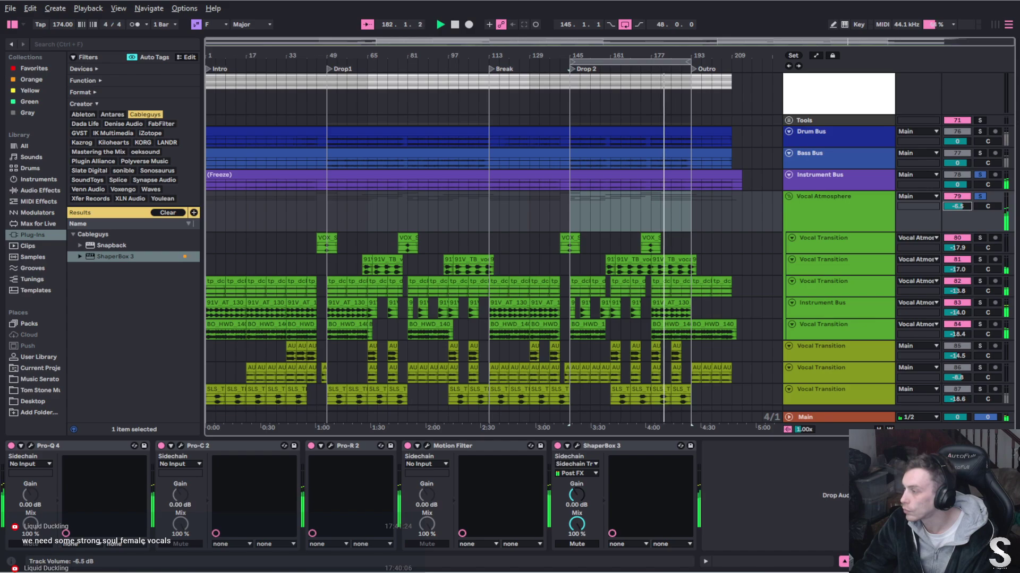
Open SPAN Plus on the Main track for reference and set the Vocal Atmosphere group's volume to -11.9 dB
{"action": "left_click", "coordinate": [803, 417]}
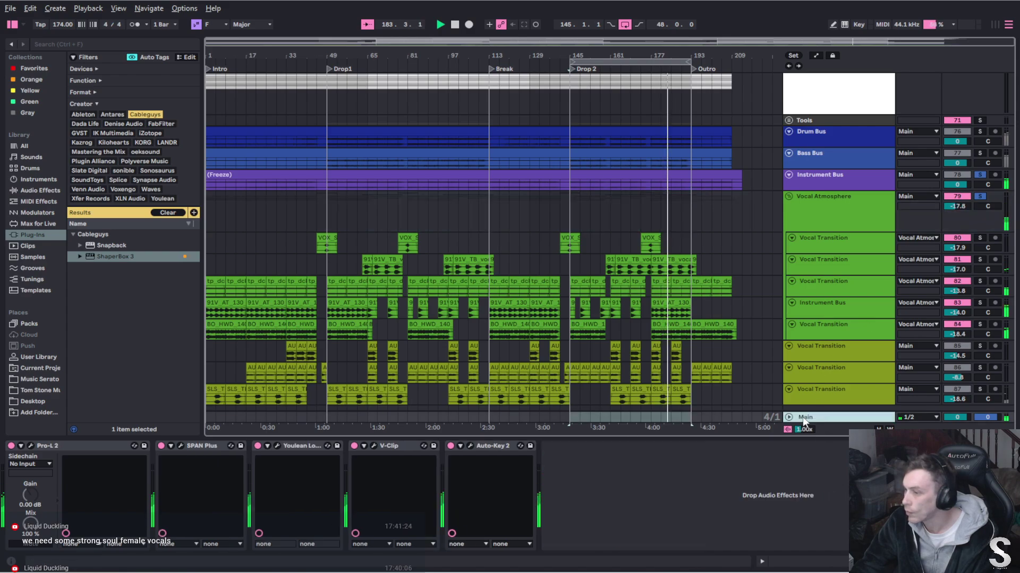
{"action": "left_click", "coordinate": [181, 446]}
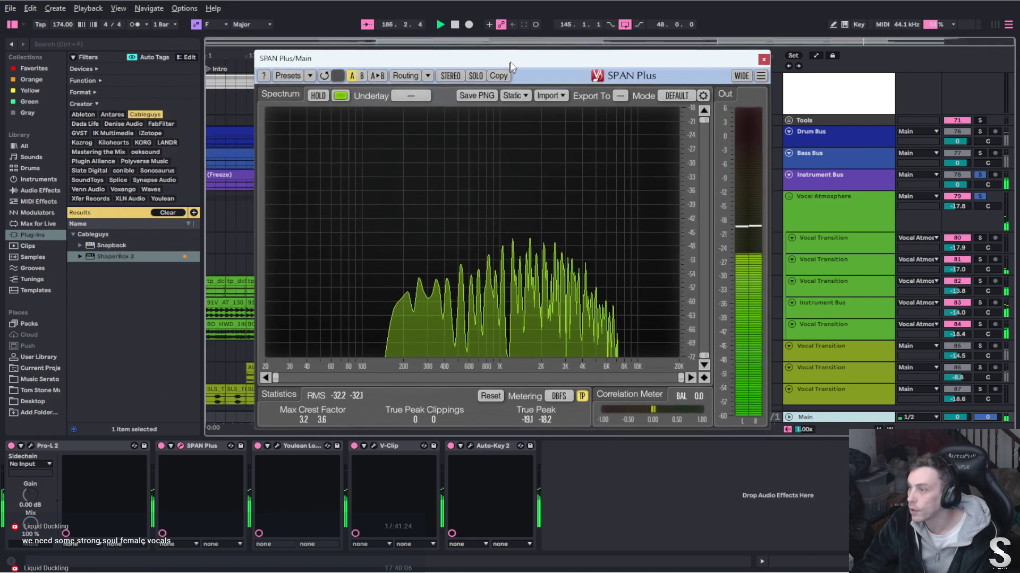
{"action": "left_click_drag", "start_coordinate": [512, 66], "coordinate": [464, 38]}
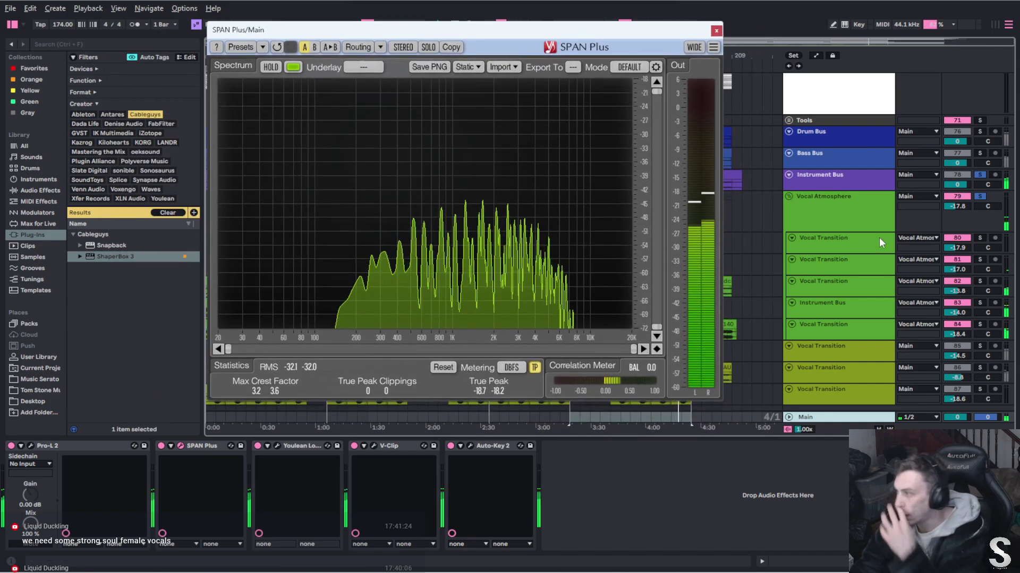
{"action": "left_click_drag", "start_coordinate": [957, 206], "coordinate": [957, 186]}
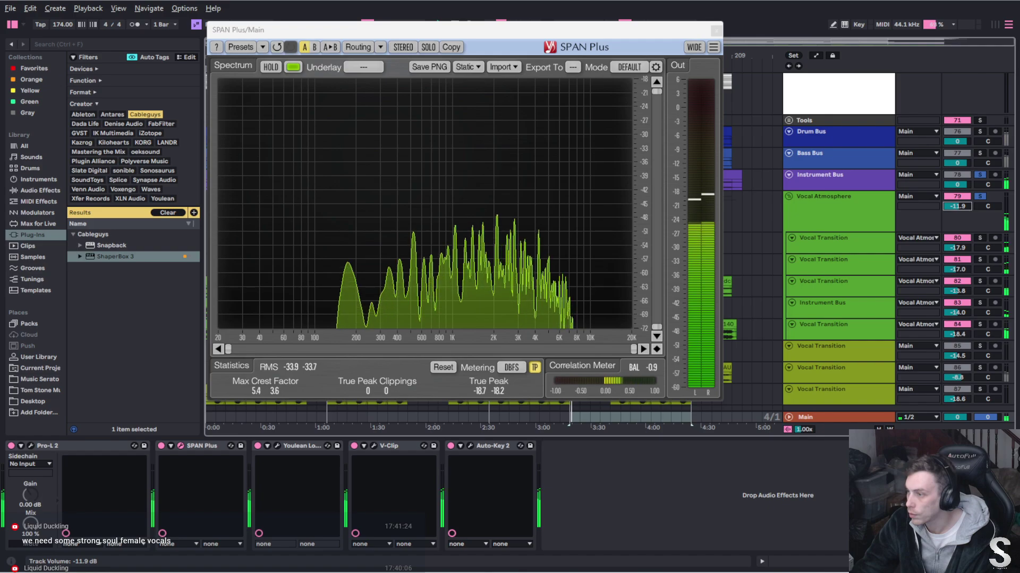
Raise the Vocal Atmosphere group's volume to -3.1 dB during playback, moving the SPAN Plus window off the arrangement, and stop playback
{"action": "left_click_drag", "start_coordinate": [956, 206], "coordinate": [957, 205]}
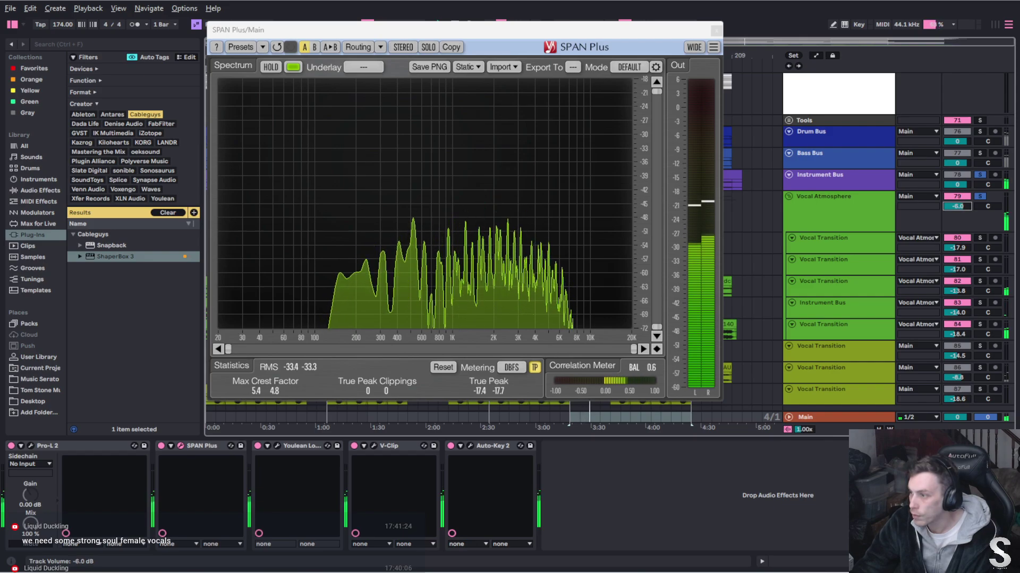
{"action": "left_click_drag", "start_coordinate": [957, 206], "coordinate": [958, 207]}
{"action": "left_click_drag", "start_coordinate": [635, 37], "coordinate": [498, 102]}
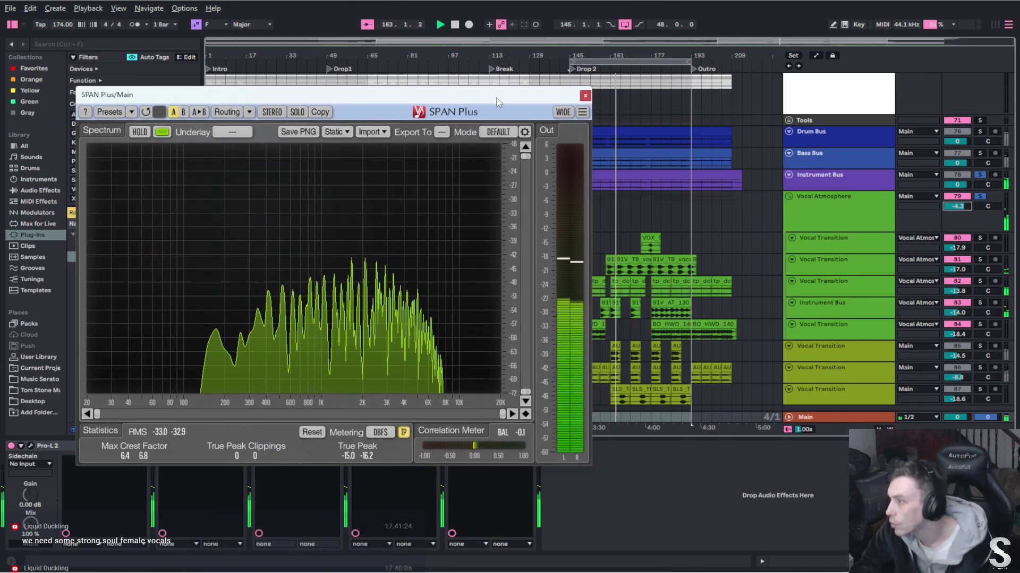
{"action": "left_click", "coordinate": [653, 65]}
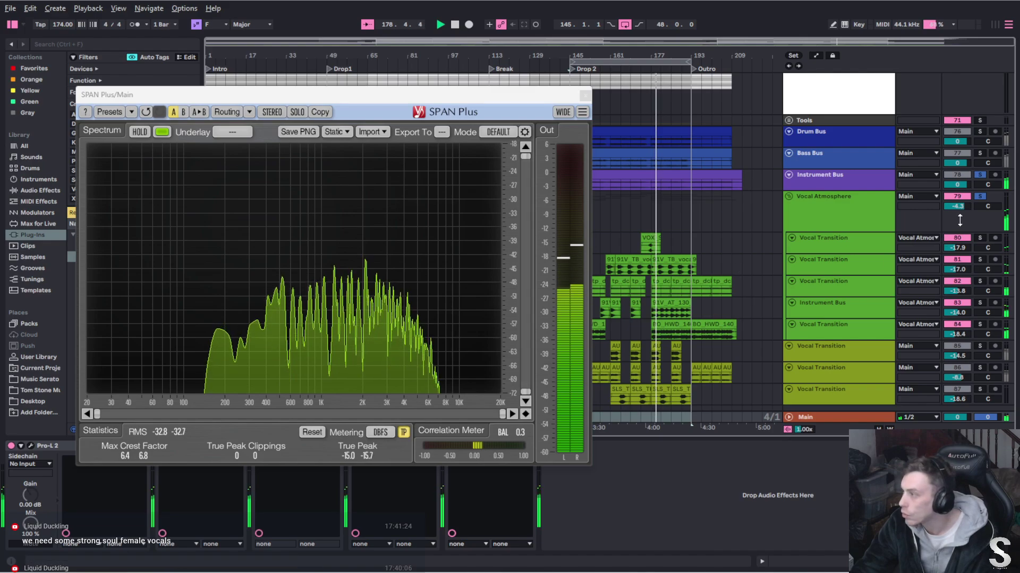
{"action": "left_click_drag", "start_coordinate": [957, 206], "coordinate": [957, 200]}
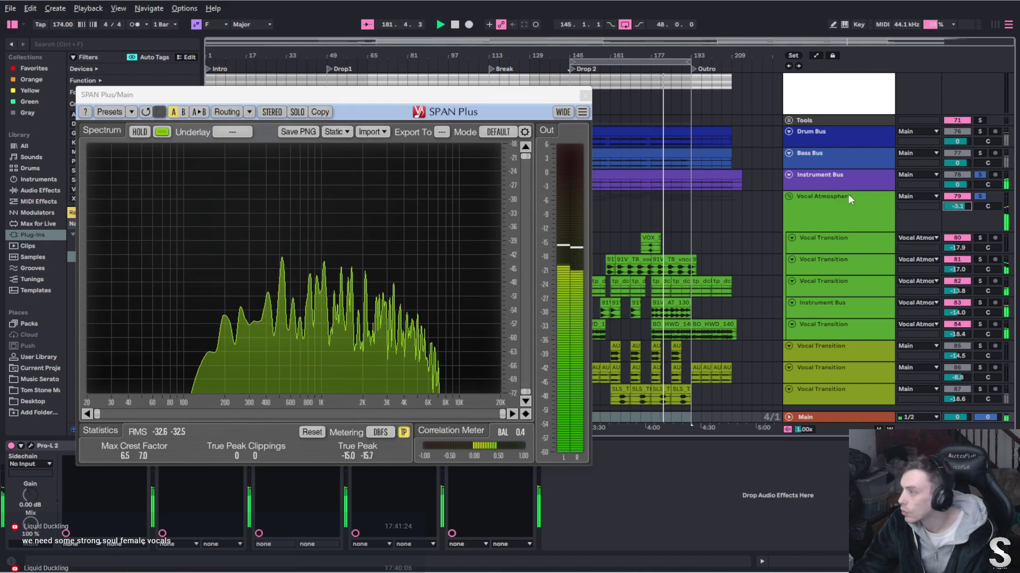
{"action": "key", "text": "space"}
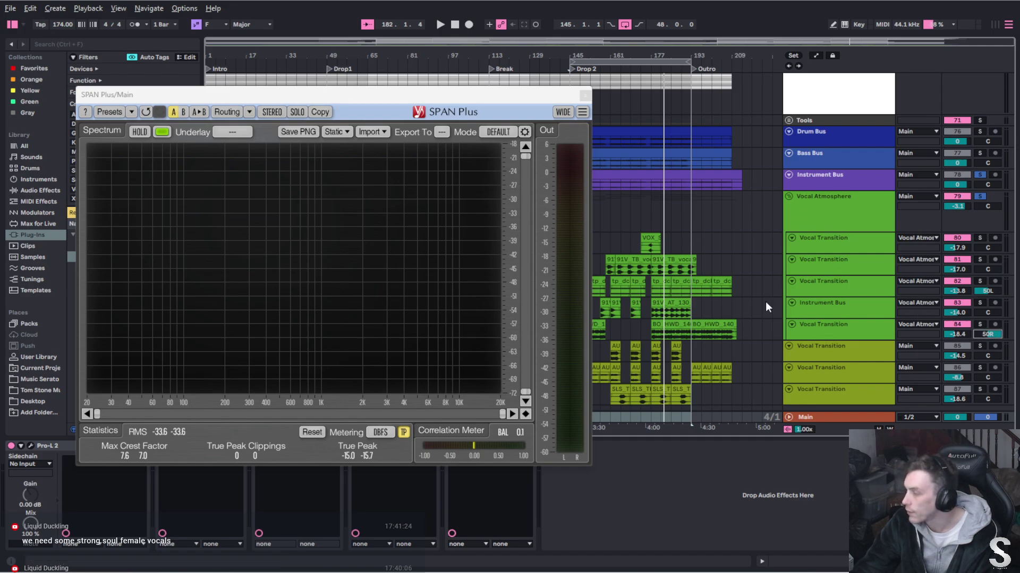
Audition the Instrument Bus track inside Vocal Atmosphere, set its volume to -11.6 dB, and set the Vocal Atmosphere group's volume to -1.3 dB
{"action": "left_click", "coordinate": [670, 314]}
{"action": "key", "text": "space"}
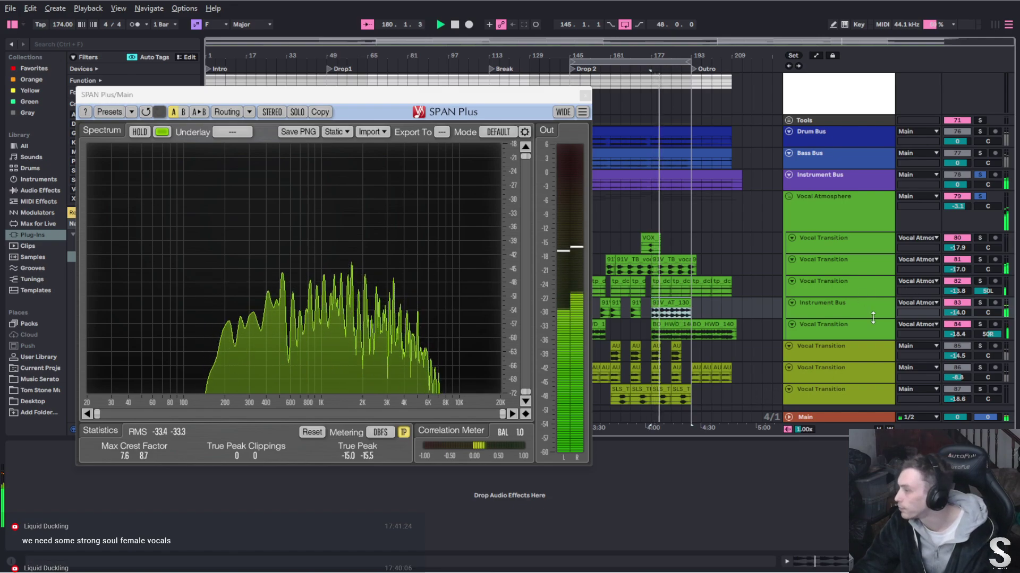
{"action": "left_click", "coordinate": [980, 302]}
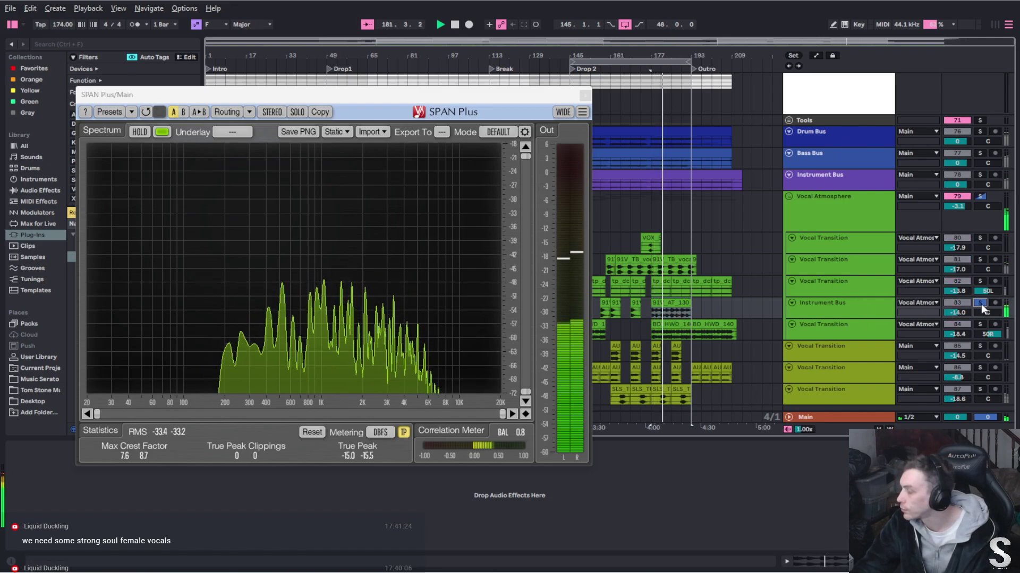
{"action": "left_click", "coordinate": [980, 304]}
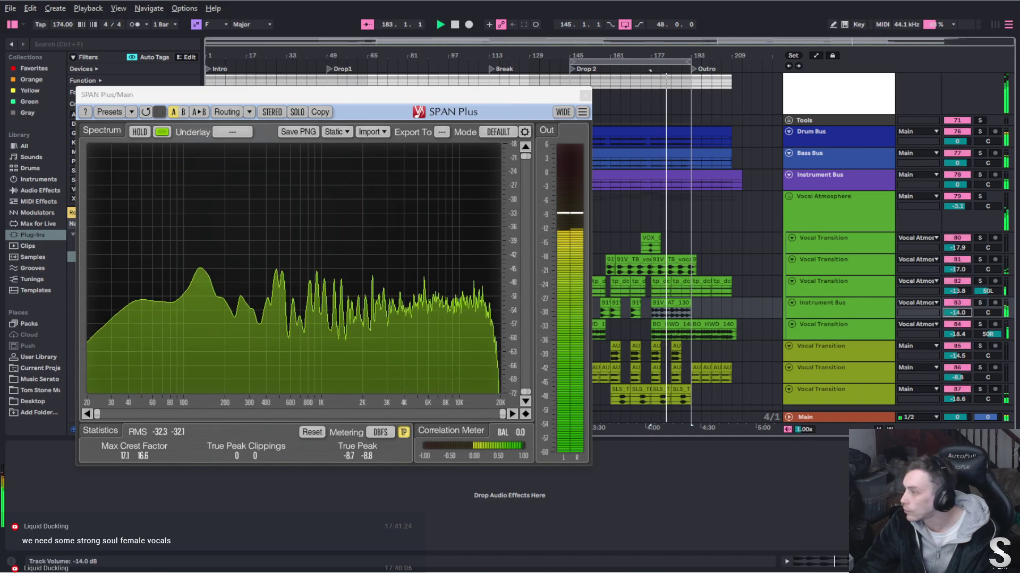
{"action": "left_click_drag", "start_coordinate": [957, 313], "coordinate": [957, 304]}
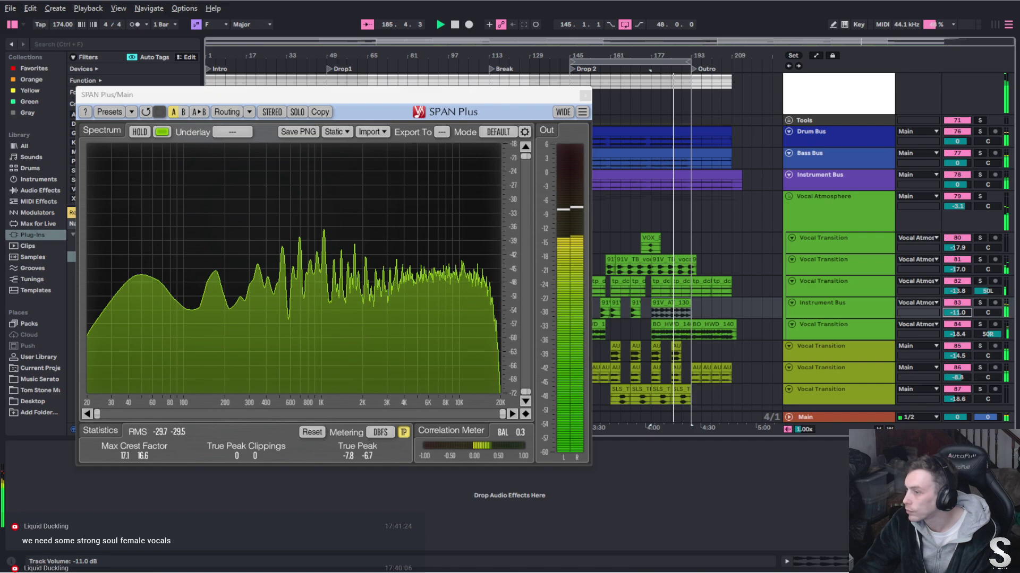
{"action": "left_click", "coordinate": [661, 311]}
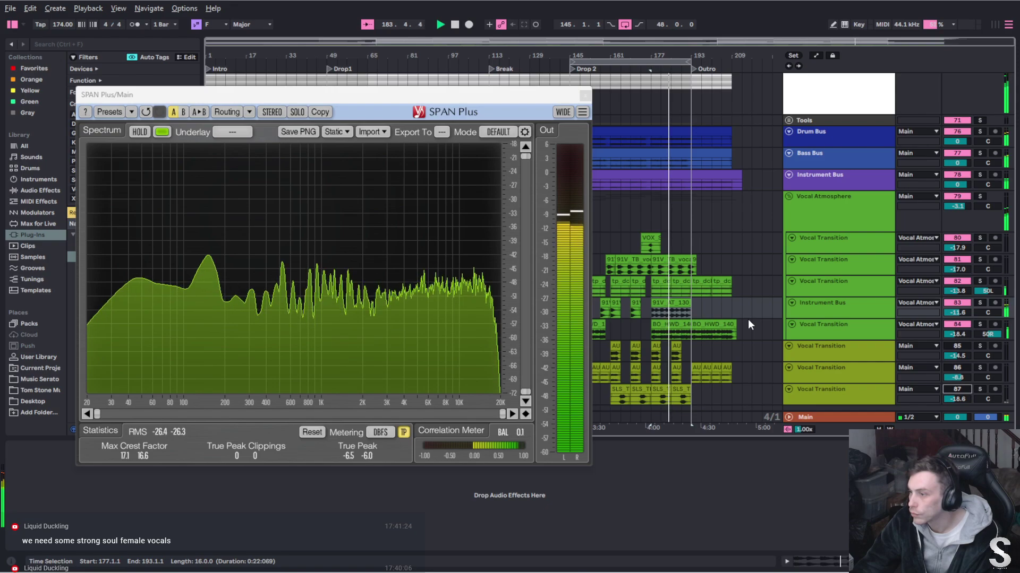
{"action": "left_click_drag", "start_coordinate": [960, 201], "coordinate": [960, 199]}
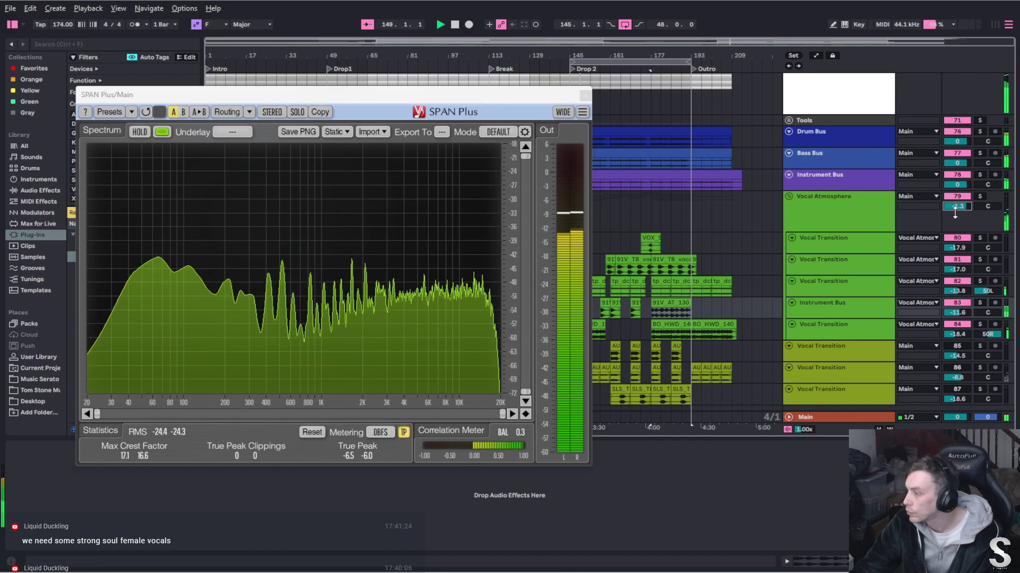
Solo the main Instrument Bus and shorten the loop to start at bar 177, playing from there
{"action": "left_click", "coordinate": [979, 175]}
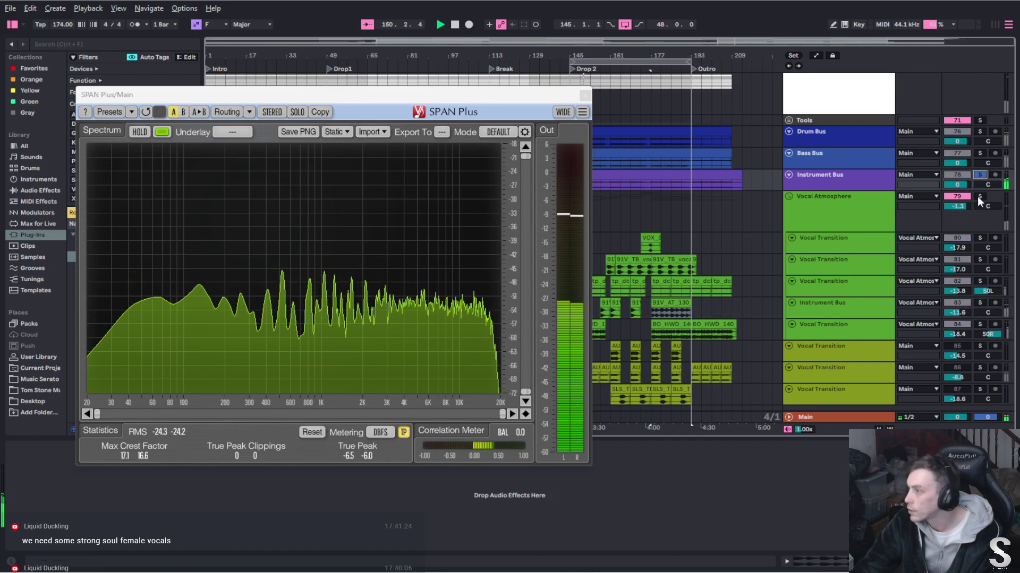
{"action": "left_click_drag", "start_coordinate": [578, 57], "coordinate": [653, 63]}
{"action": "key", "text": "space"}
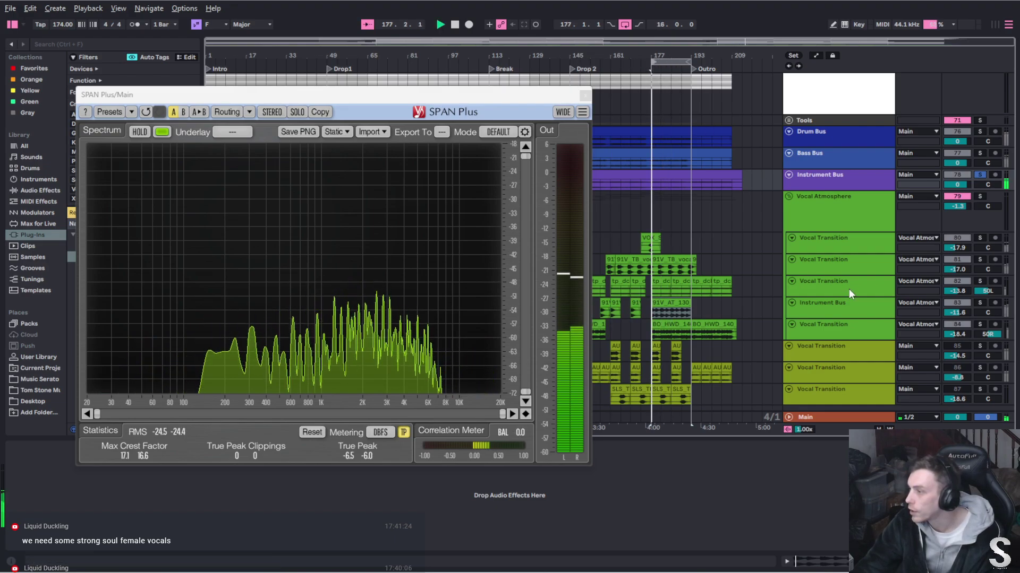
Solo Vocal Transition tracks 84 and 82 alongside the Instrument Bus, setting their volumes to -16.1 dB and -13.2 dB
{"action": "left_click", "coordinate": [981, 325]}
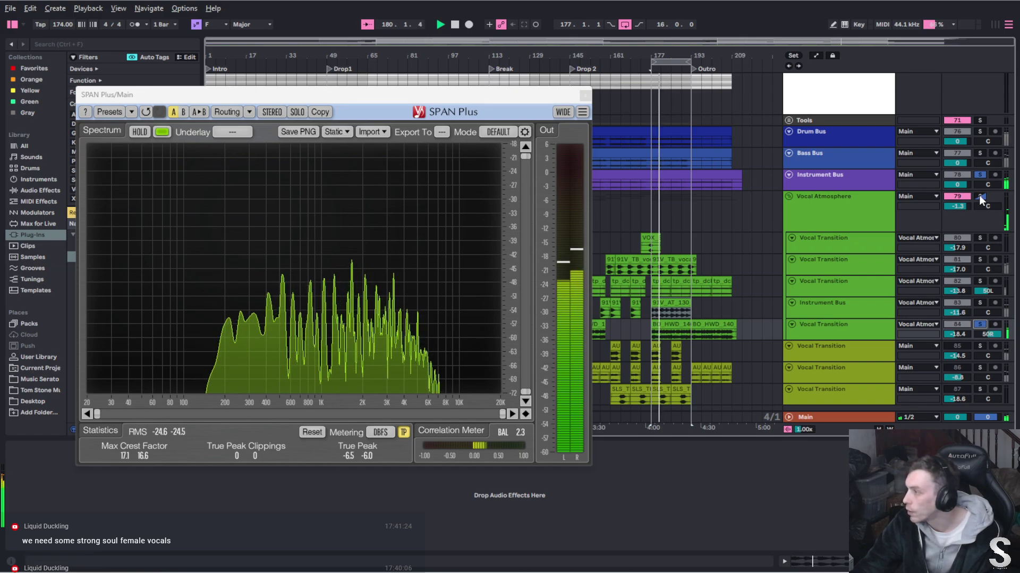
{"action": "left_click", "coordinate": [979, 319]}
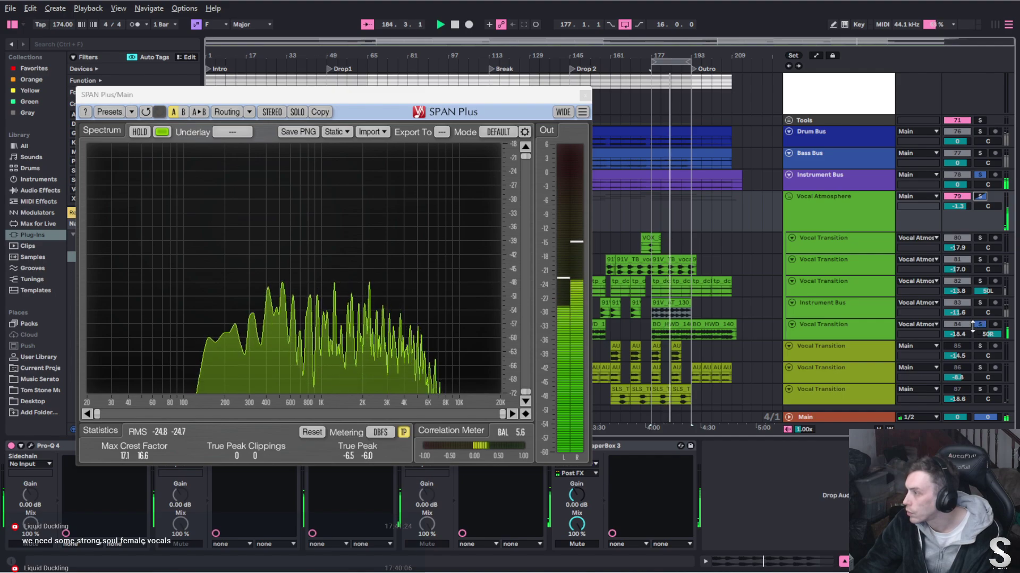
{"action": "left_click_drag", "start_coordinate": [959, 334], "coordinate": [959, 330]}
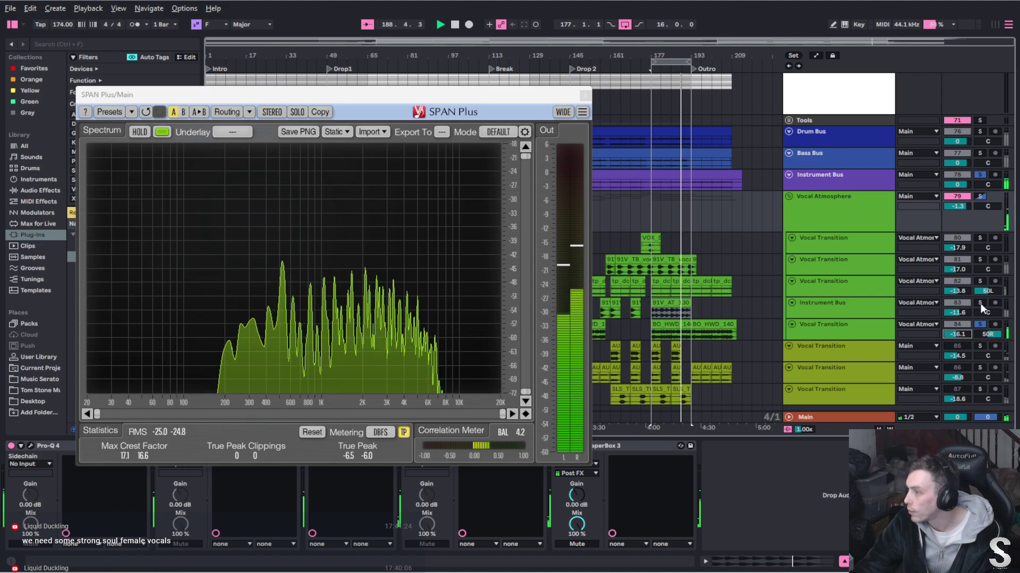
{"action": "left_click", "coordinate": [980, 281]}
{"action": "left_click", "coordinate": [963, 292]}
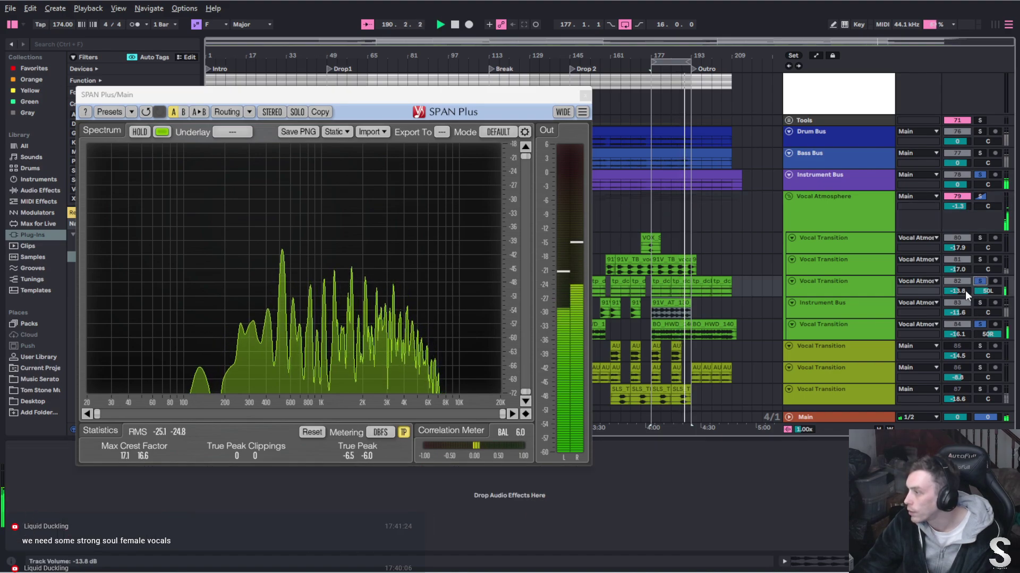
{"action": "left_click_drag", "start_coordinate": [960, 294], "coordinate": [960, 292]}
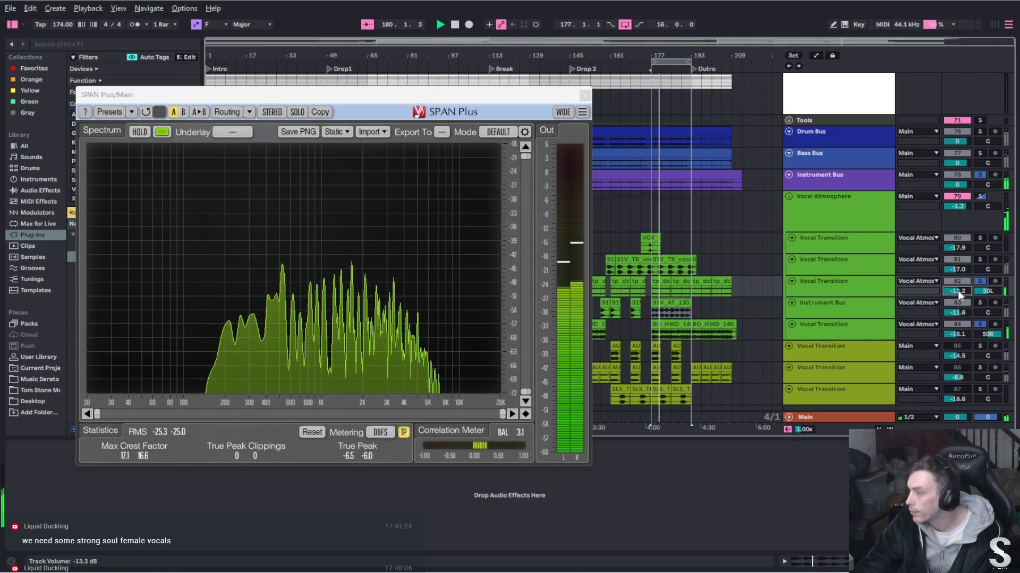
Add tracks 83 and 81 to the solo, setting their volumes to -8.5 dB and -6.5 dB
{"action": "left_click", "coordinate": [980, 304]}
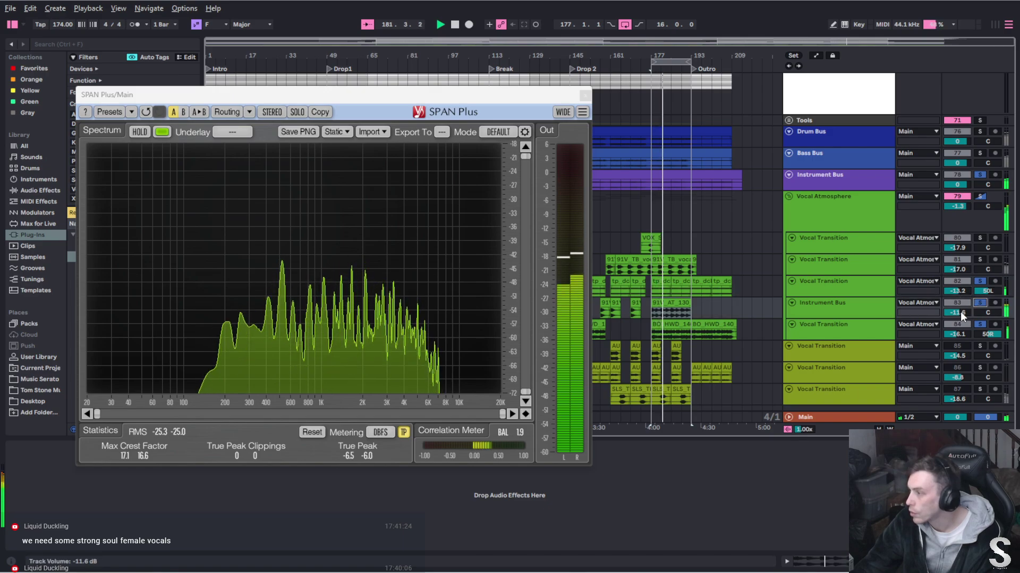
{"action": "left_click_drag", "start_coordinate": [957, 313], "coordinate": [957, 313]}
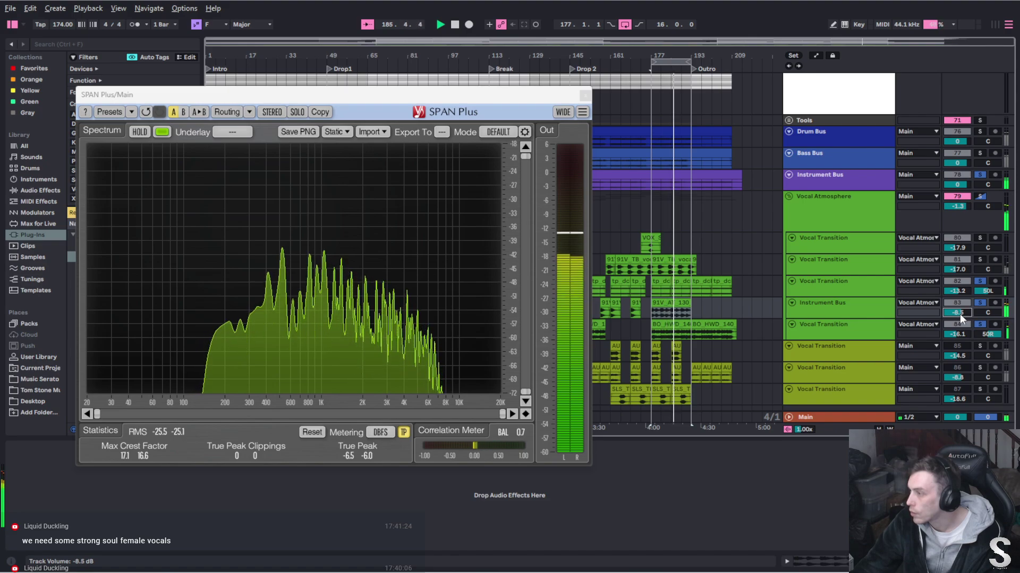
{"action": "left_click", "coordinate": [981, 260]}
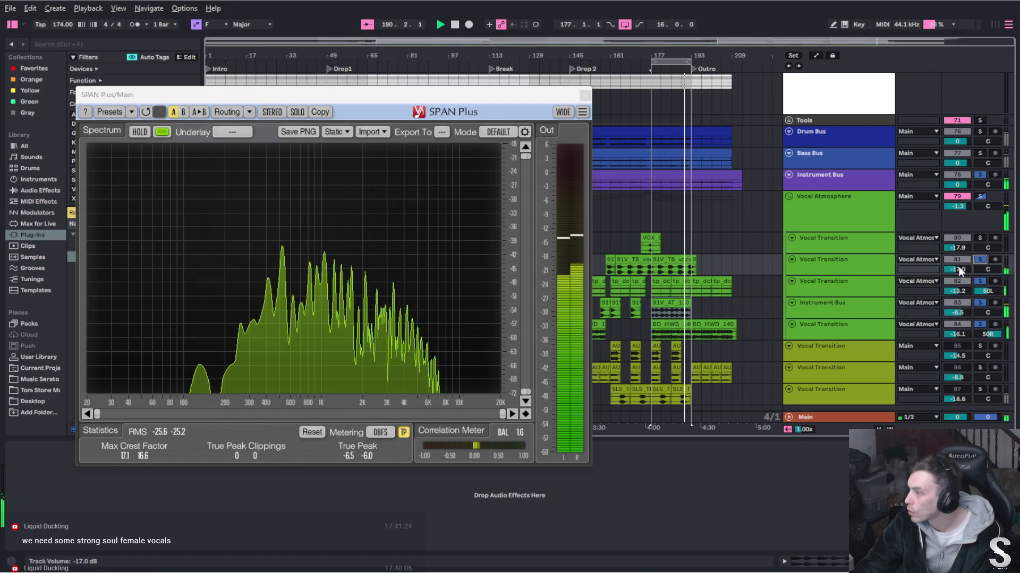
{"action": "left_click_drag", "start_coordinate": [958, 266], "coordinate": [958, 216]}
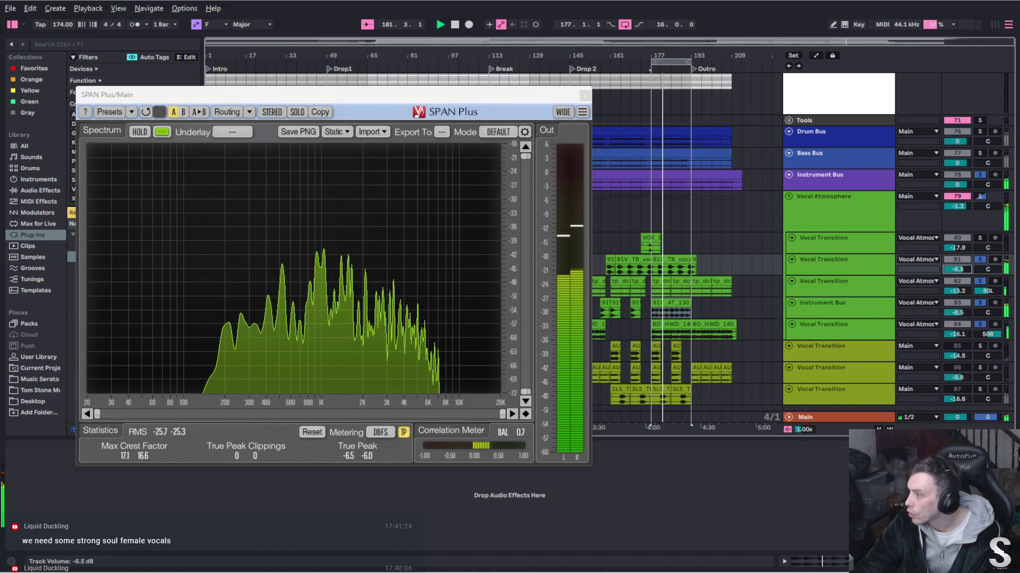
Audition Vocal Transition track 81 soloed on its own from within its clip after bar 177, and stop playback
{"action": "left_click", "coordinate": [980, 260]}
{"action": "key", "text": "space"}
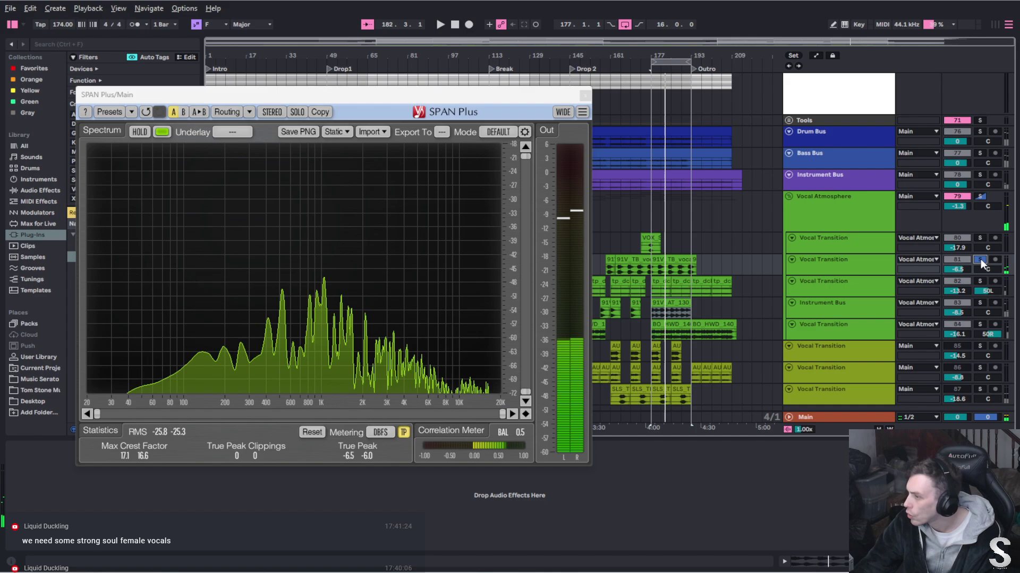
{"action": "left_click", "coordinate": [660, 268]}
{"action": "key", "text": "space"}
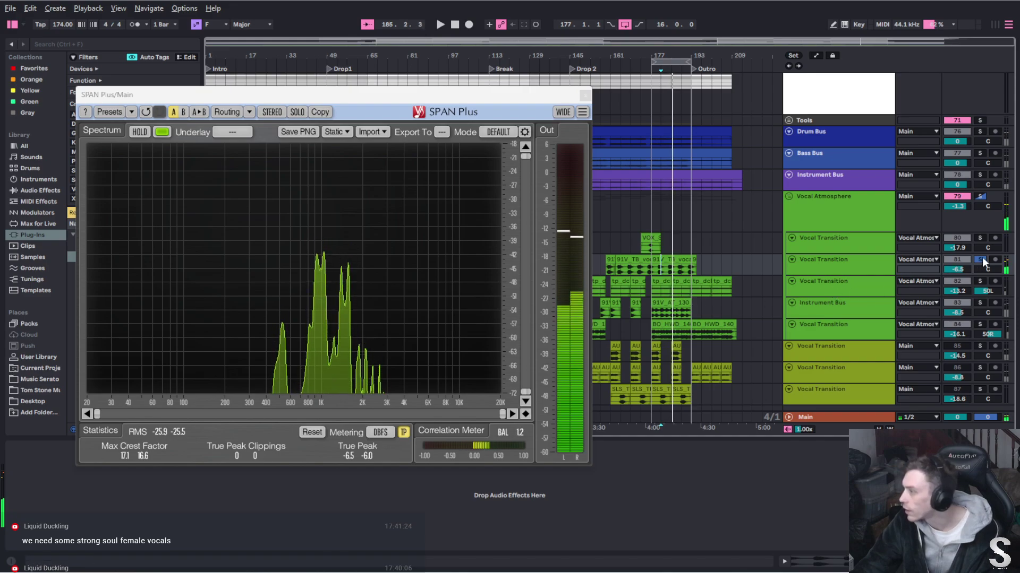
Add tracks 82, 83 and 84 and the main Instrument Bus back to the solo, and resume playback
{"action": "left_click", "coordinate": [980, 281]}
{"action": "left_click", "coordinate": [980, 303]}
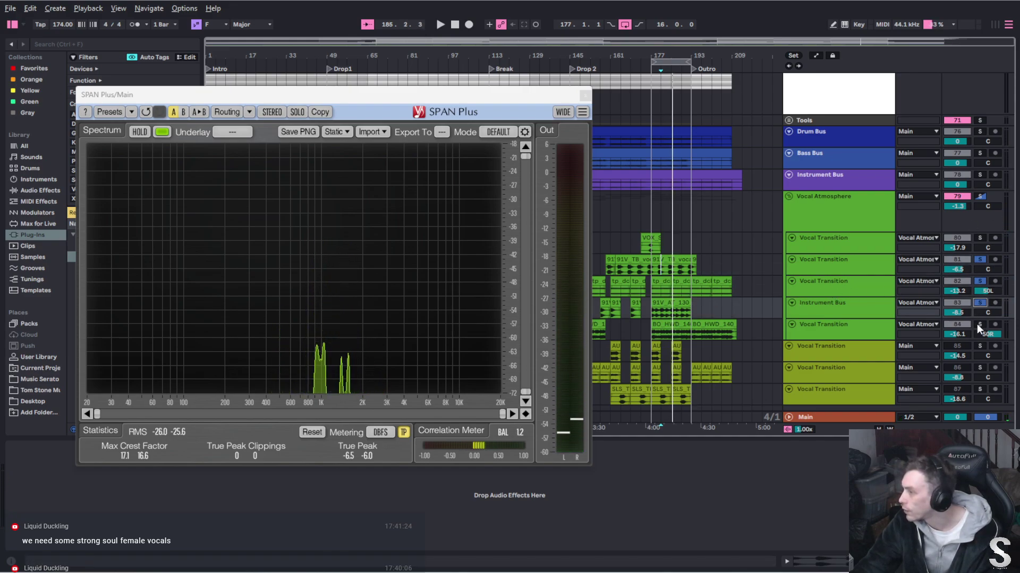
{"action": "left_click", "coordinate": [980, 324]}
{"action": "key", "text": "space"}
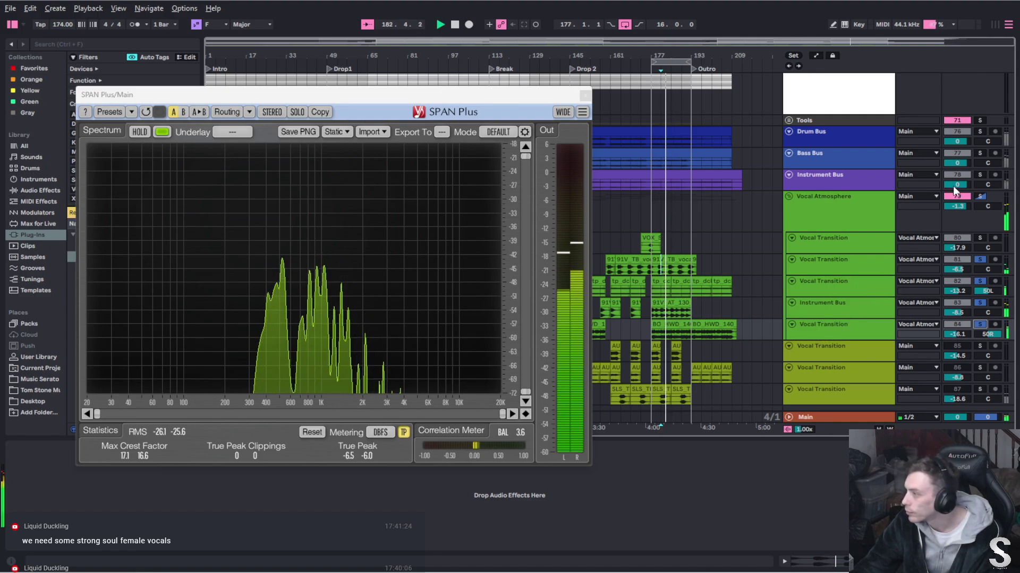
{"action": "left_click", "coordinate": [979, 175]}
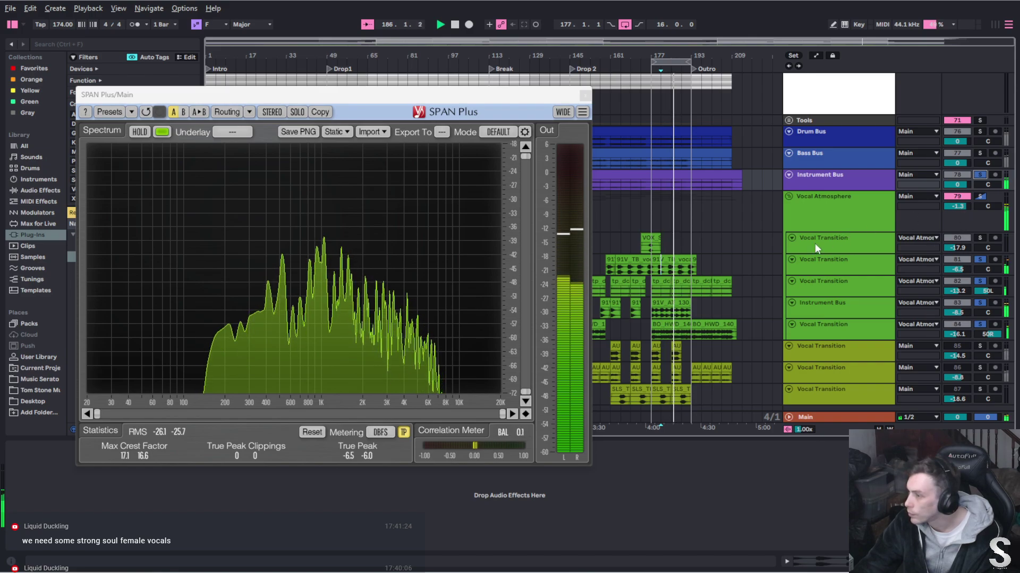
Solo Vocal Transition track 80 too, set its volume to -11.5 dB while playing its VOX_SWL_70 clip, and stop playback and close SPAN Plus
{"action": "left_click", "coordinate": [979, 238]}
{"action": "left_click", "coordinate": [642, 247]}
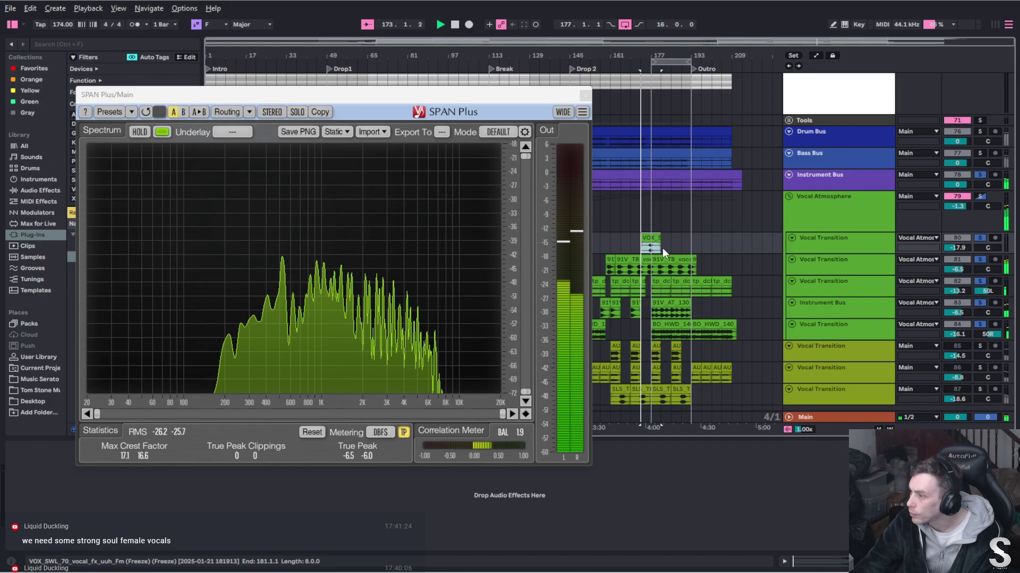
{"action": "scroll", "coordinate": [649, 246], "scroll_direction": "up", "scroll_amount": 5}
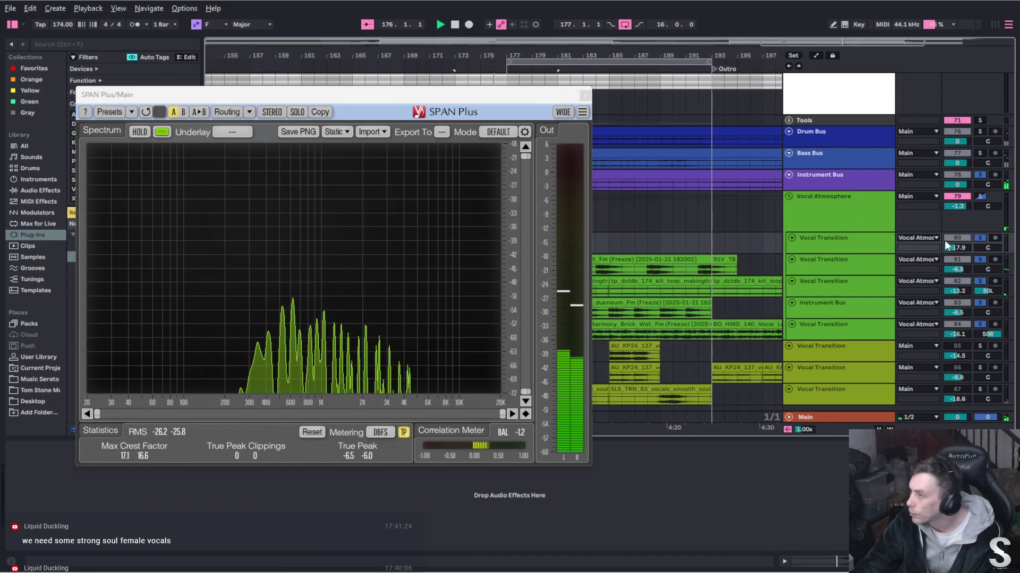
{"action": "left_click_drag", "start_coordinate": [957, 248], "coordinate": [957, 223]}
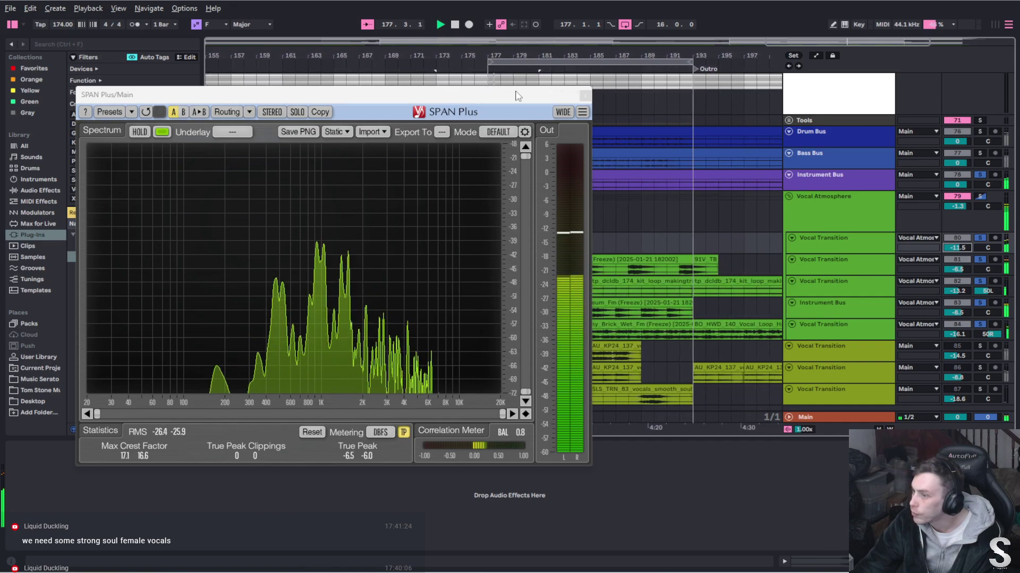
{"action": "key", "text": "space"}
{"action": "left_click", "coordinate": [585, 95]}
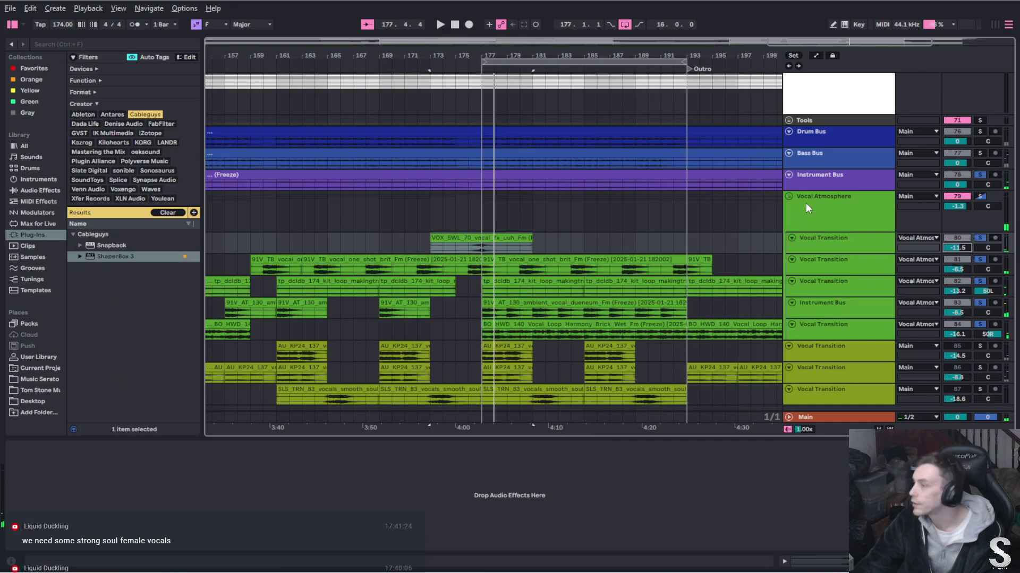
Solo only the Vocal Atmosphere group and the Instrument Bus, and play the loop from bar 177 with the whole arrangement in view
{"action": "left_click", "coordinate": [980, 197]}
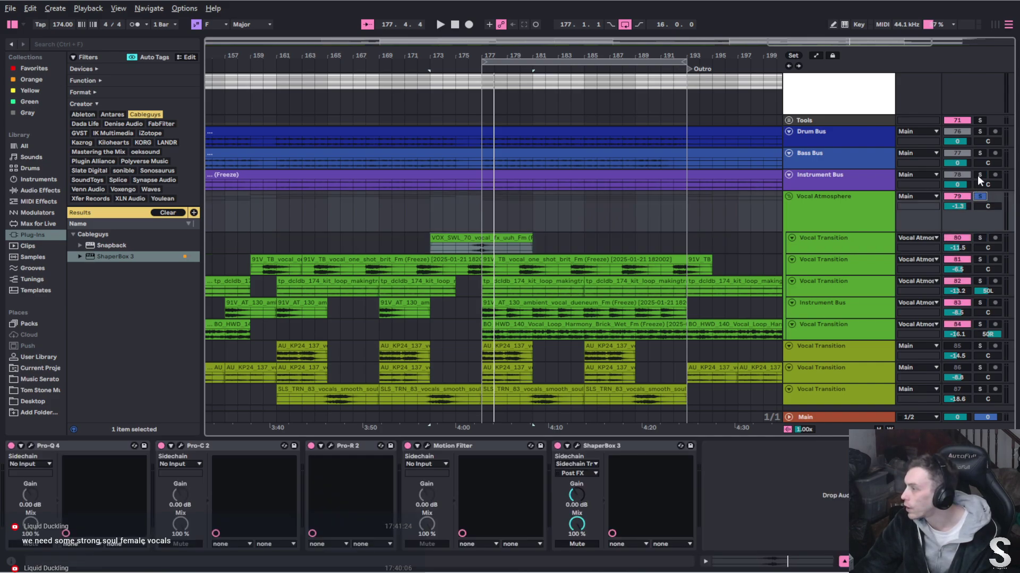
{"action": "left_click", "coordinate": [980, 175], "text": "ctrl"}
{"action": "scroll", "coordinate": [867, 184], "scroll_direction": "left", "scroll_amount": 4}
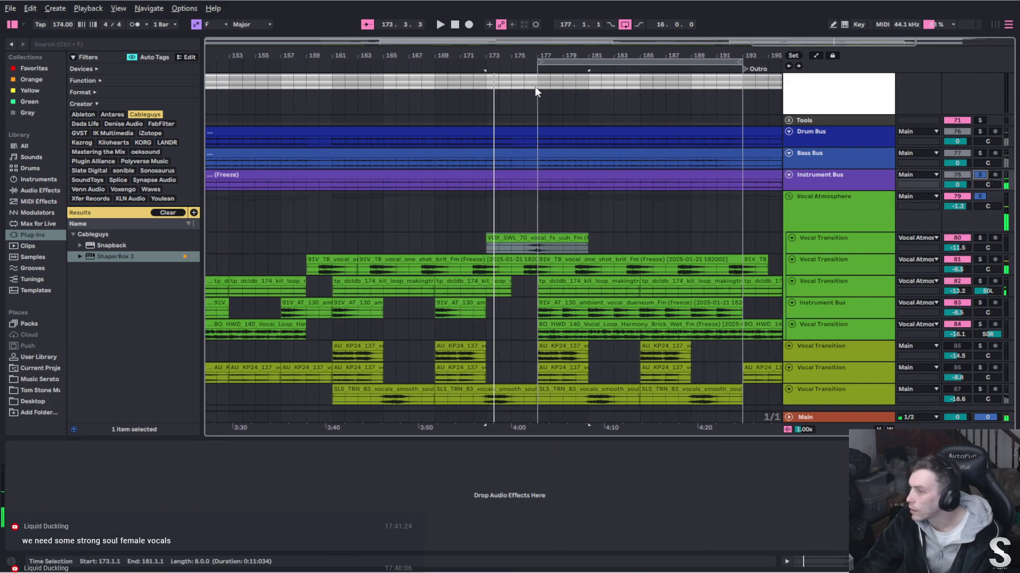
{"action": "left_click", "coordinate": [641, 63]}
{"action": "key", "text": "space"}
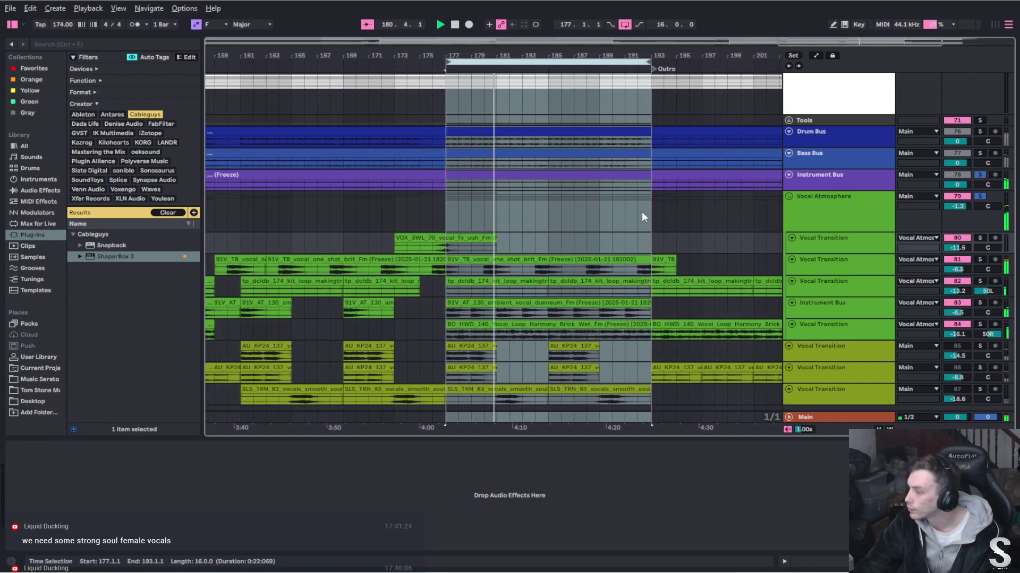
{"action": "key", "text": "minus"}
{"action": "key", "text": "minus"}
{"action": "key", "text": "minus"}
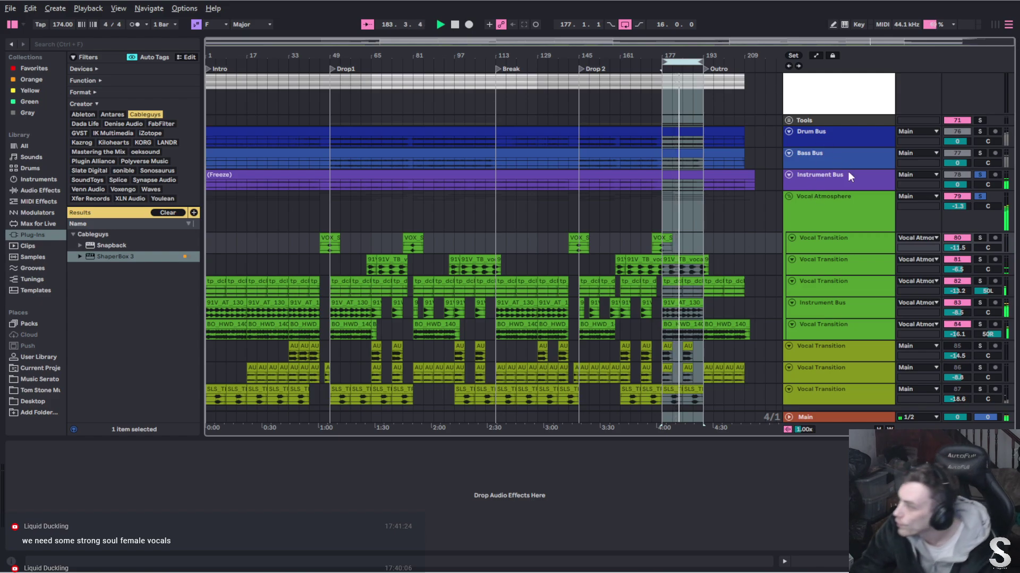
Collapse the Vocal Atmosphere group and add Mastering the Mix's FUSER to its device chain after ShaperBox 3
{"action": "left_click", "coordinate": [788, 197]}
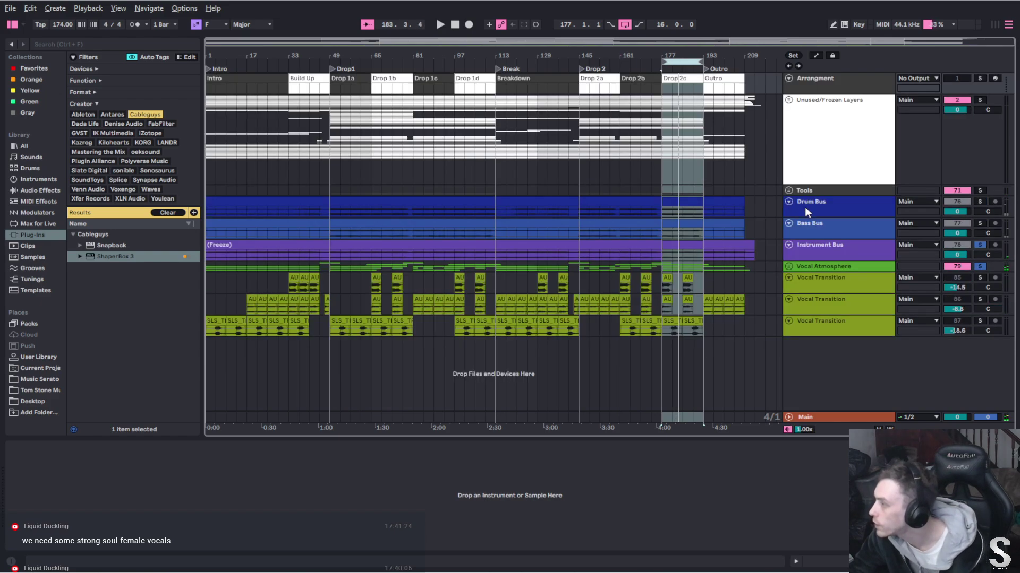
{"action": "left_click", "coordinate": [789, 267]}
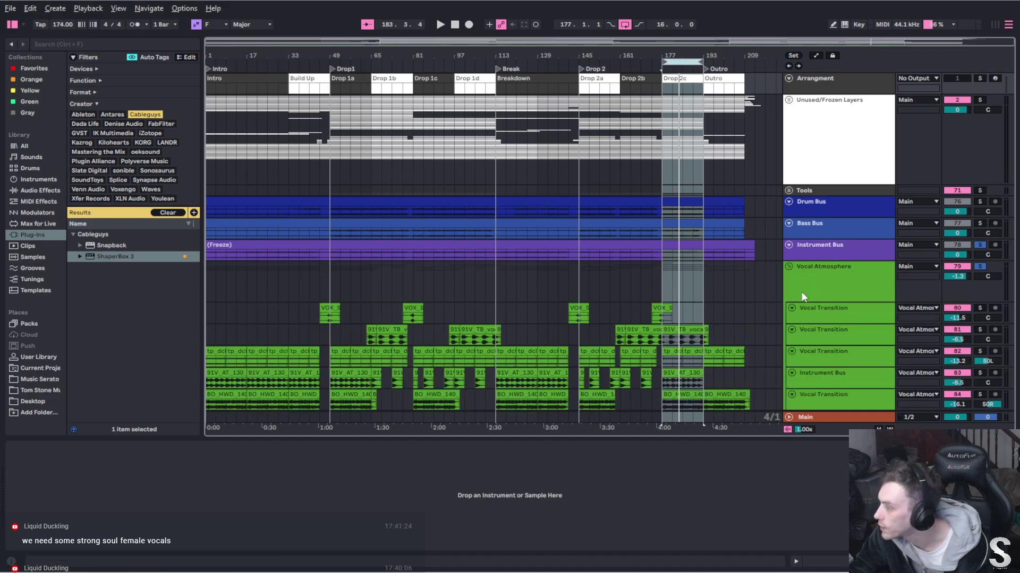
{"action": "left_click", "coordinate": [789, 266]}
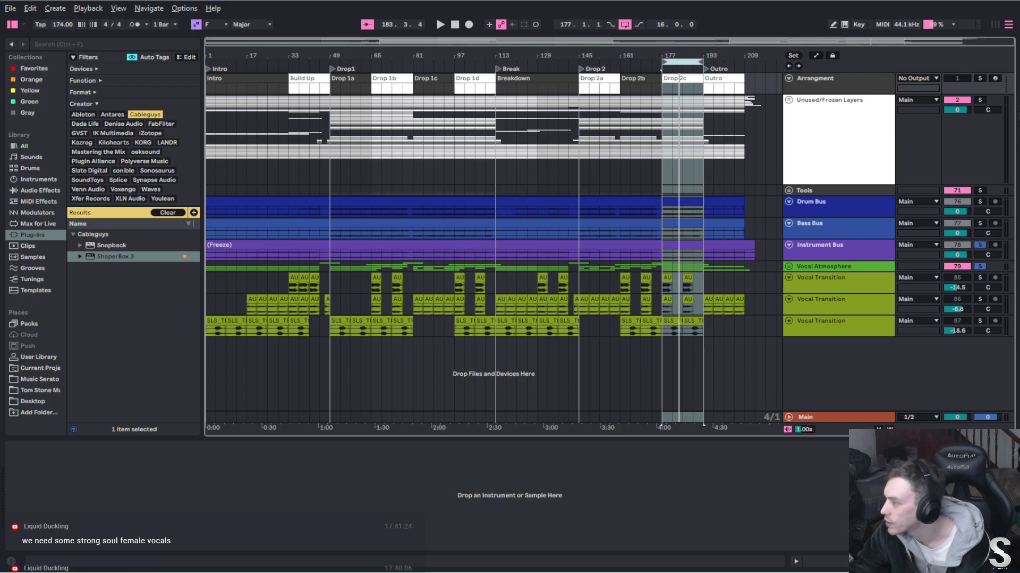
{"action": "left_click", "coordinate": [813, 264]}
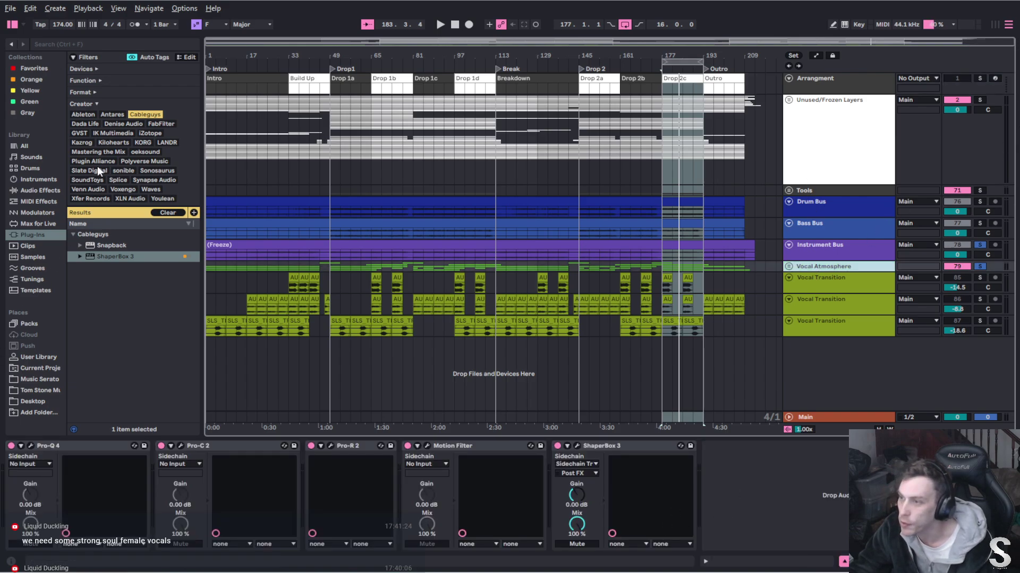
{"action": "left_click", "coordinate": [97, 151]}
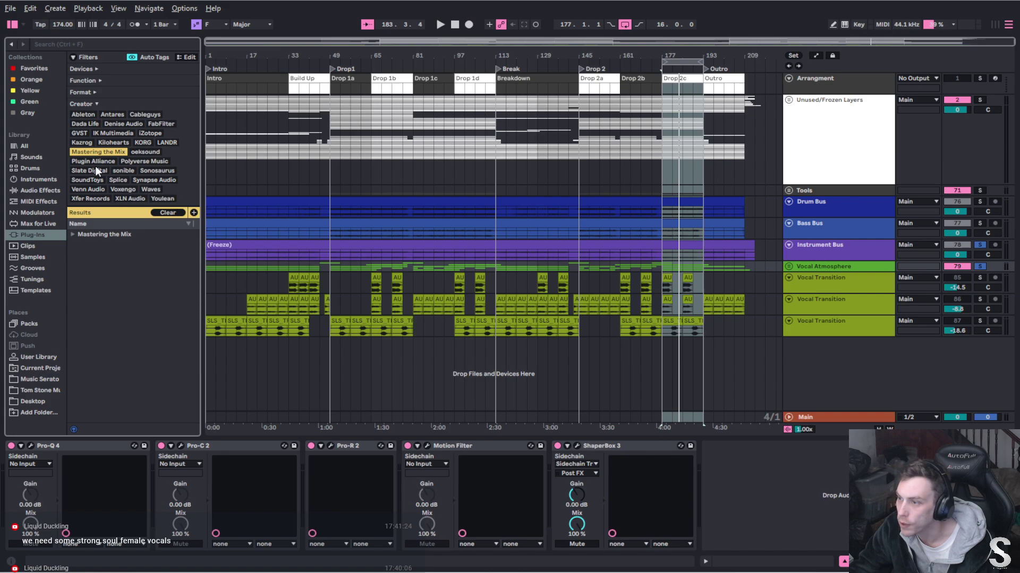
{"action": "left_click", "coordinate": [73, 234]}
{"action": "left_click_drag", "start_coordinate": [99, 256], "coordinate": [822, 491]}
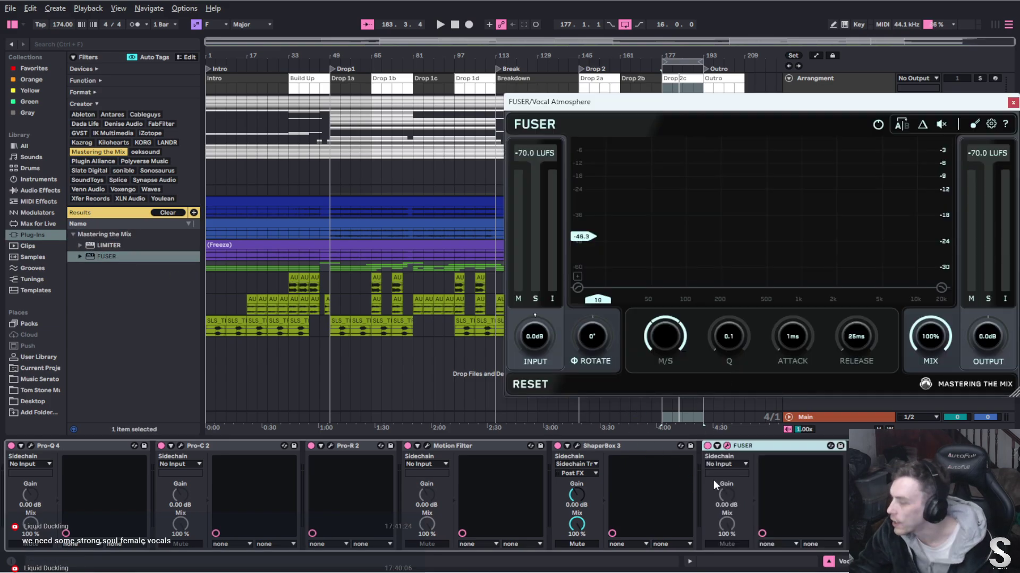
Set FUSER's sidechain input to the Instrument Bus and play the loop with the plug-in window moved clear of the mixer controls
{"action": "left_click", "coordinate": [726, 464]}
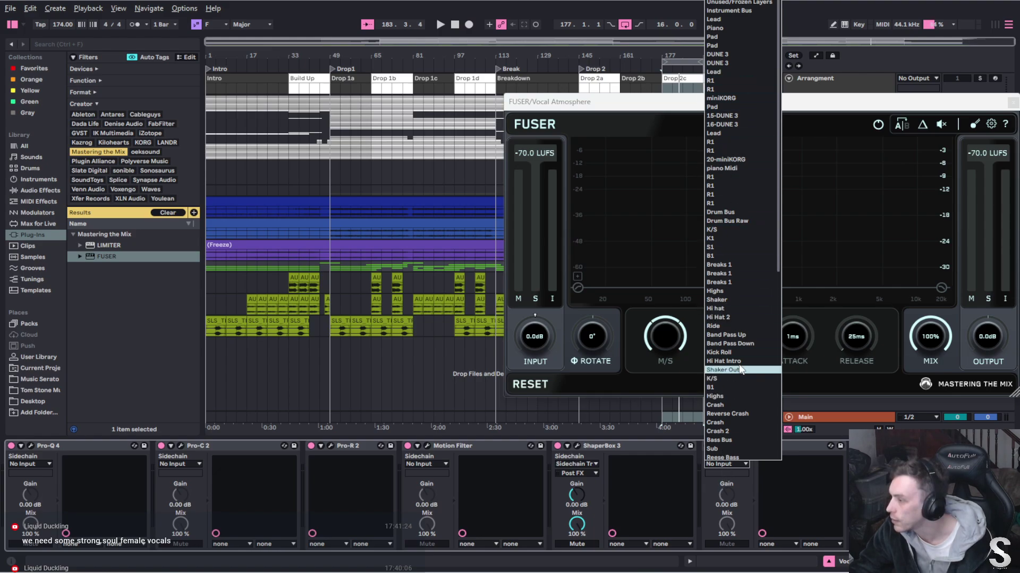
{"action": "scroll", "coordinate": [740, 393], "scroll_direction": "down", "scroll_amount": 10}
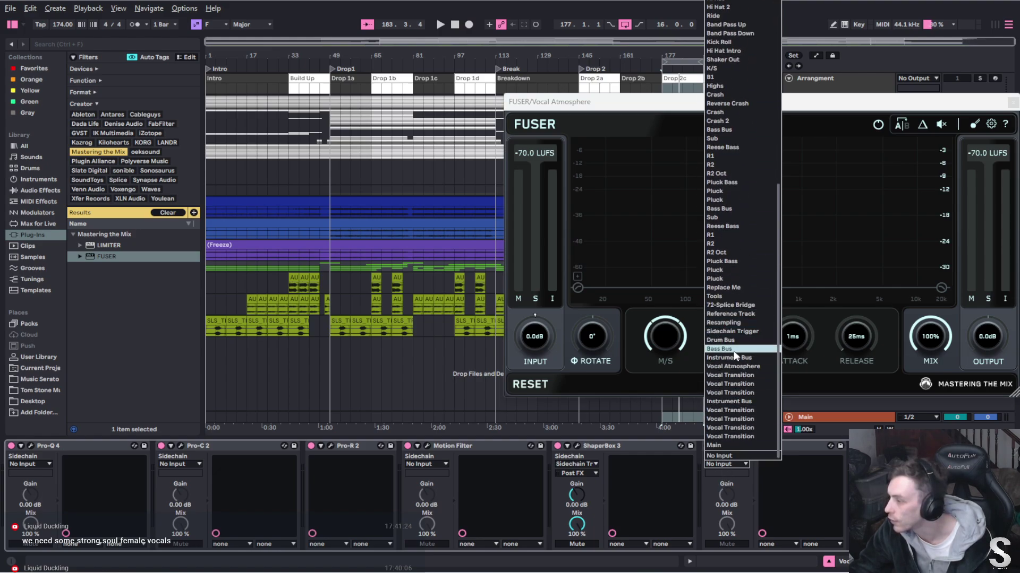
{"action": "key", "text": "Escape"}
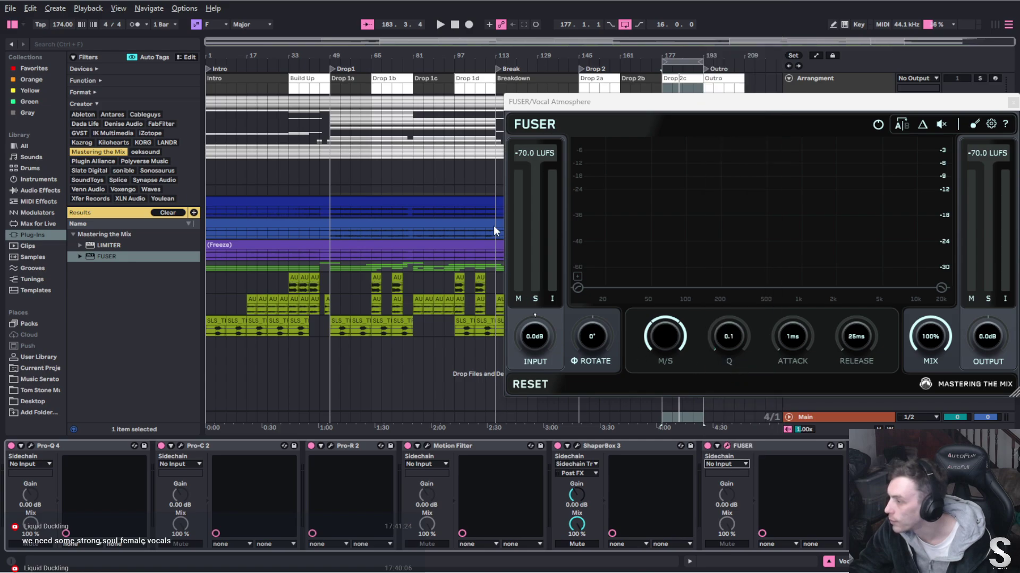
{"action": "left_click_drag", "start_coordinate": [794, 101], "coordinate": [383, 65]}
{"action": "key", "text": "space"}
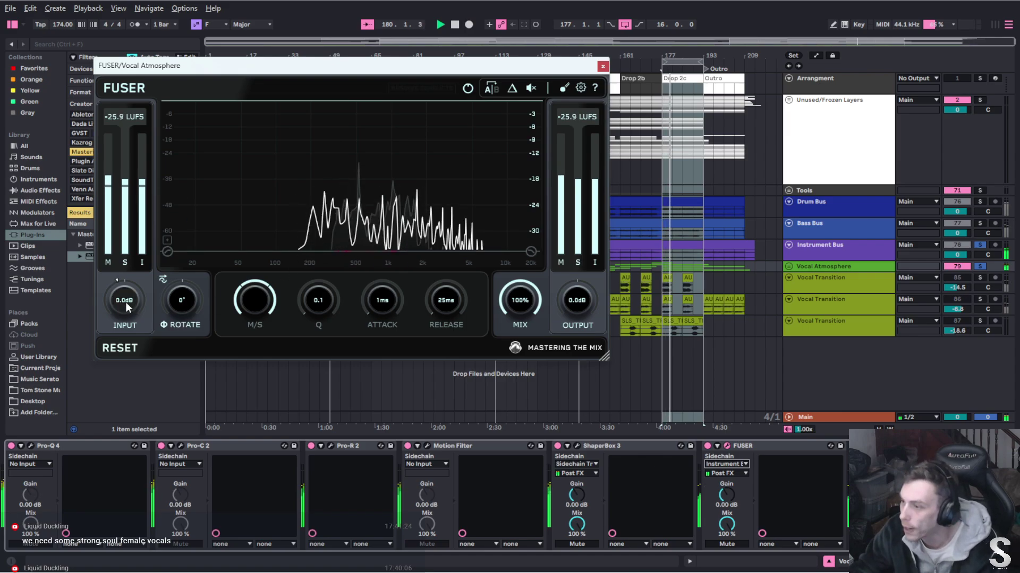
Lower FUSER's input to -2.5 dB, run its phase rotation and conflict resolution, and close it and stop playback
{"action": "left_click_drag", "start_coordinate": [125, 285], "coordinate": [122, 318]}
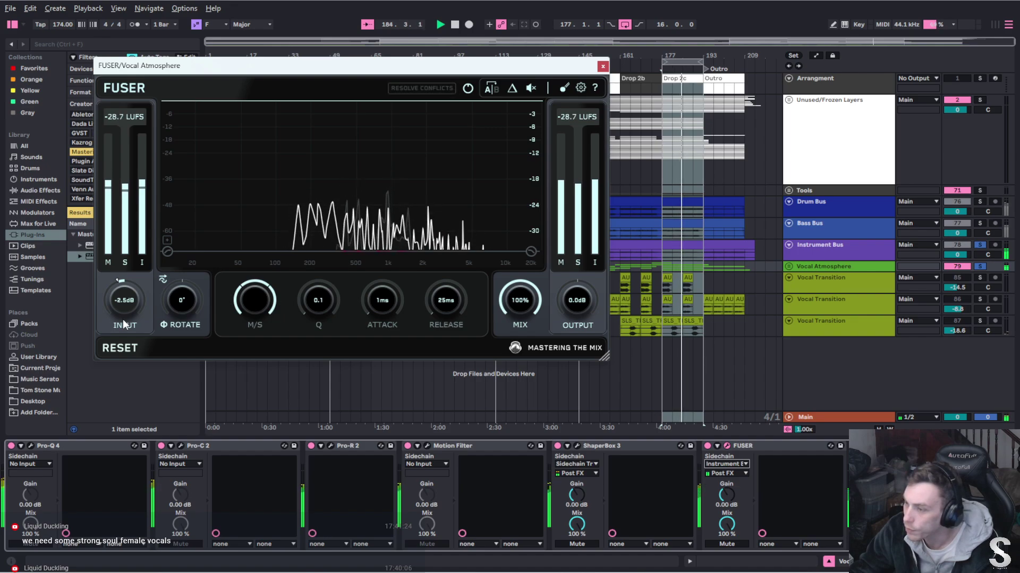
{"action": "left_click", "coordinate": [161, 278]}
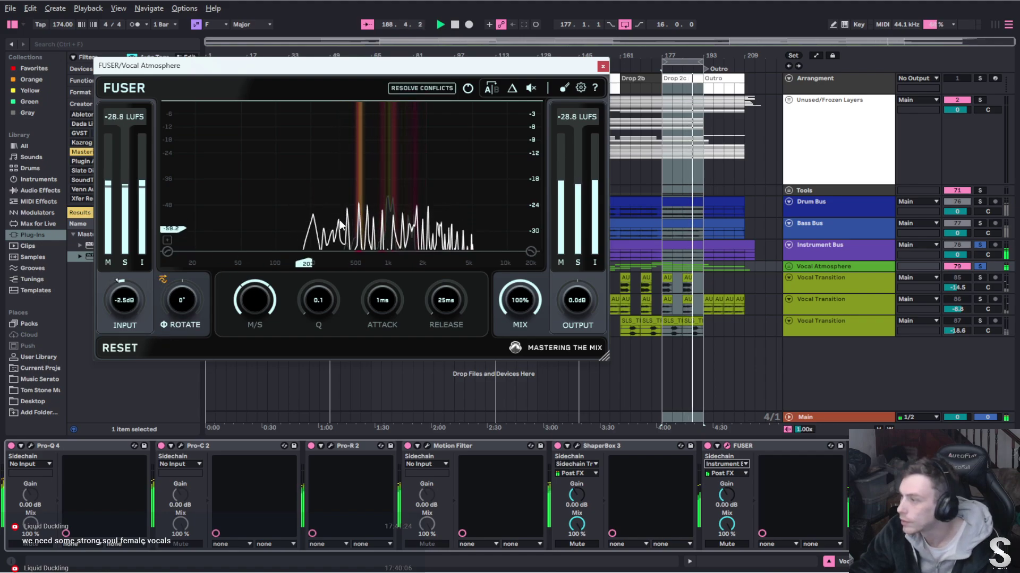
{"action": "left_click", "coordinate": [416, 84]}
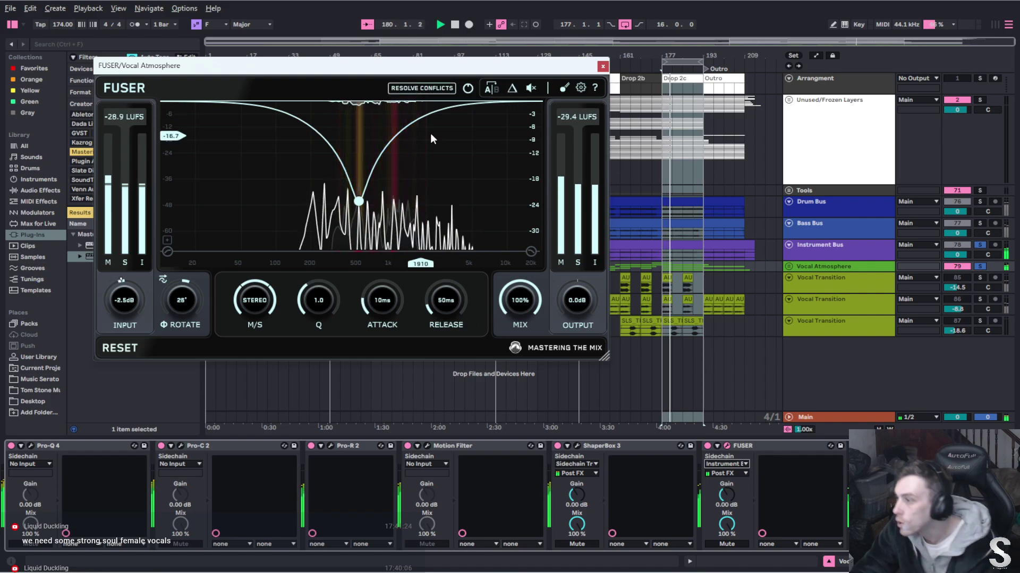
{"action": "left_click", "coordinate": [603, 66]}
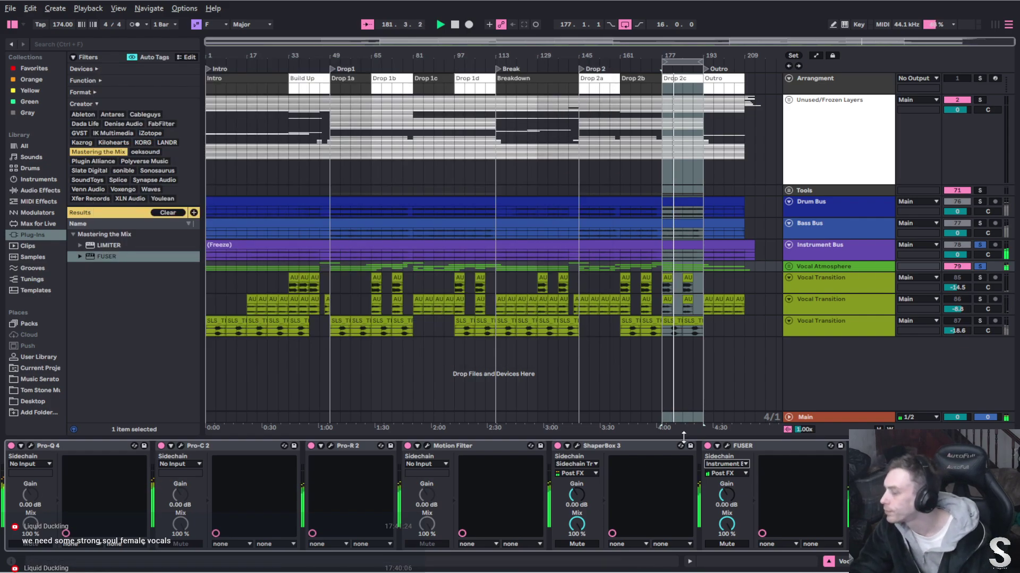
{"action": "key", "text": "space"}
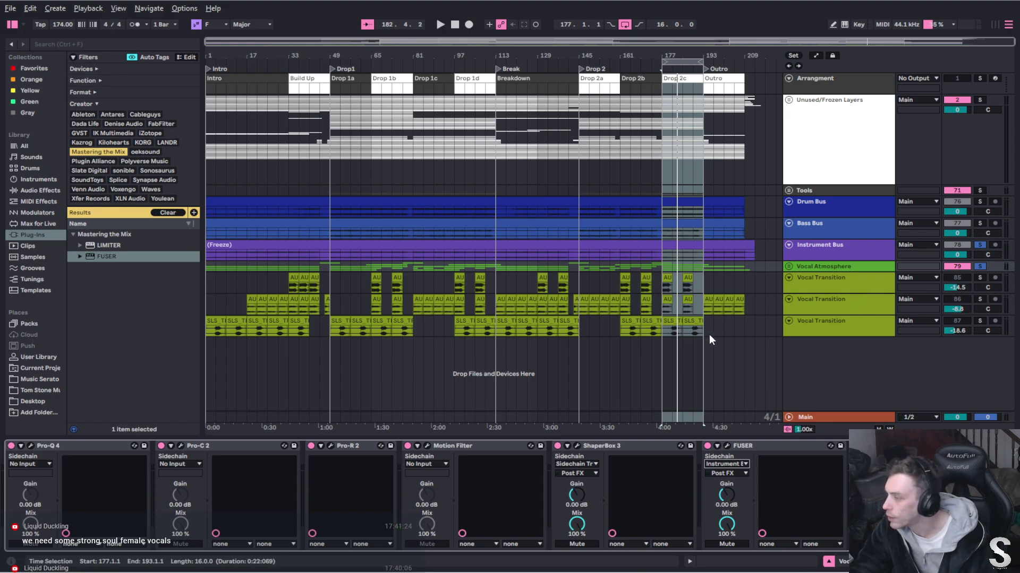
Group the three ungrouped Vocal Transition tracks below Vocal Atmosphere
{"action": "left_click", "coordinate": [842, 286]}
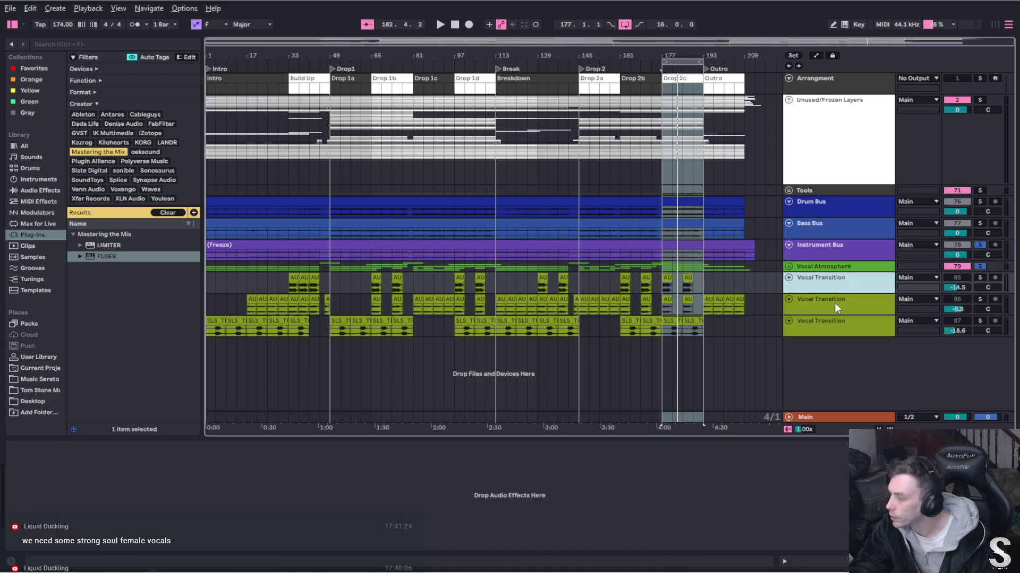
{"action": "left_click", "coordinate": [834, 329], "text": "shift"}
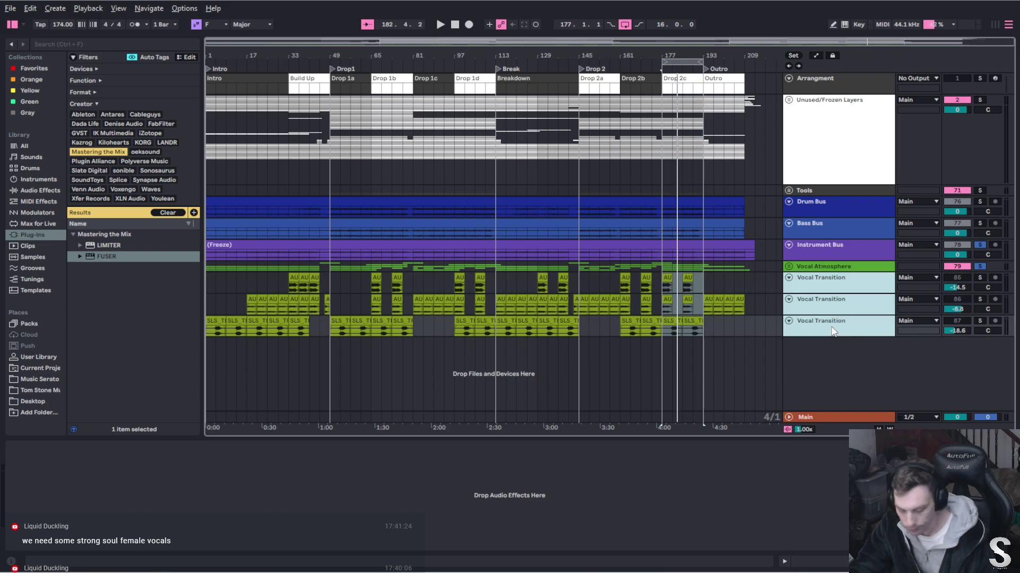
{"action": "key", "text": "ctrl+g"}
{"action": "left_click", "coordinate": [799, 286]}
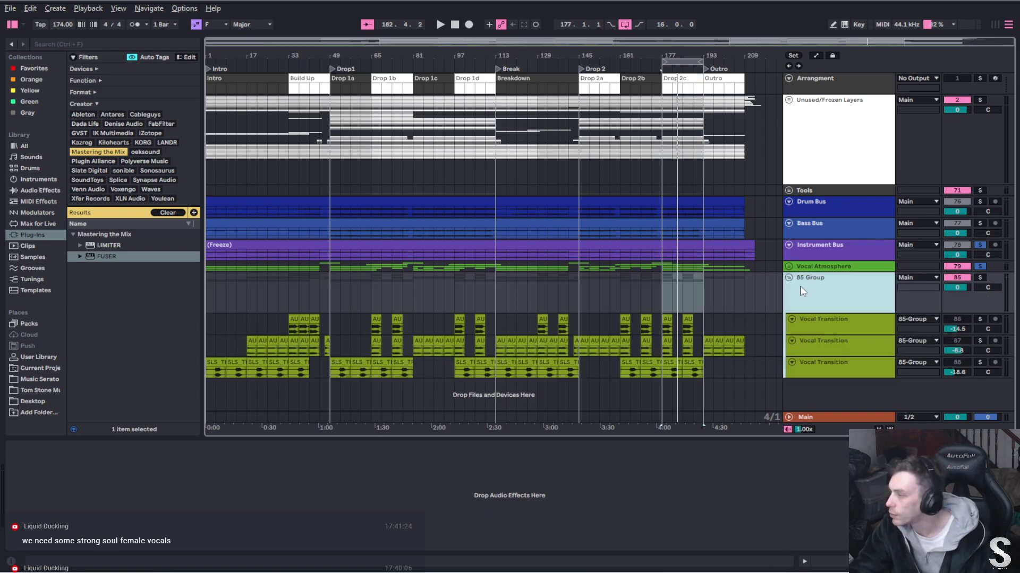
Copy Pro-Q 4, Pro-C 2 and Pro-R 2 from the Vocal Atmosphere group to the 85 Group
{"action": "key", "text": "Up"}
{"action": "left_click", "coordinate": [98, 465]}
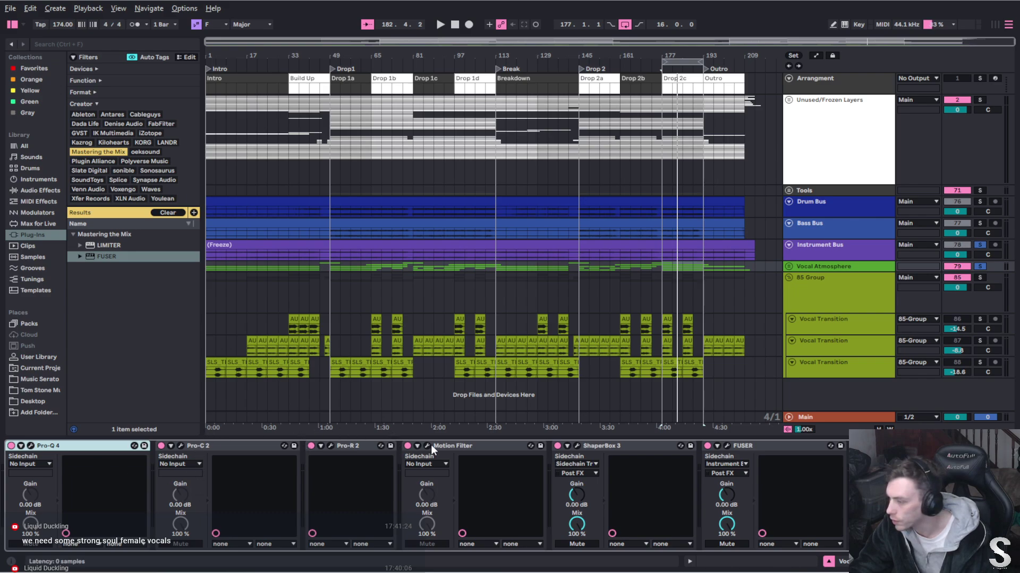
{"action": "right_click", "coordinate": [355, 444]}
{"action": "left_click", "coordinate": [372, 458]}
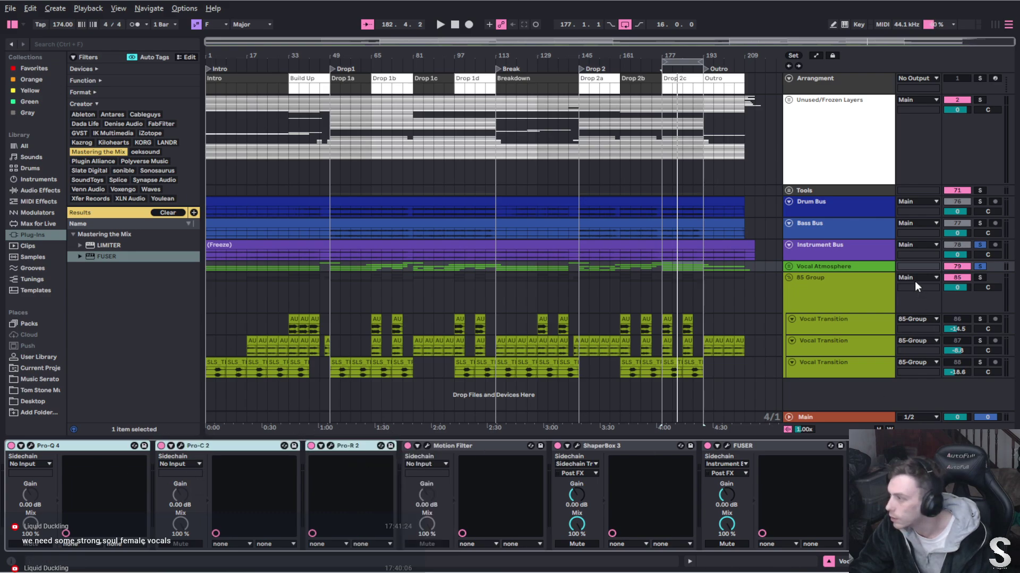
{"action": "left_click", "coordinate": [859, 307]}
{"action": "left_click", "coordinate": [449, 499]}
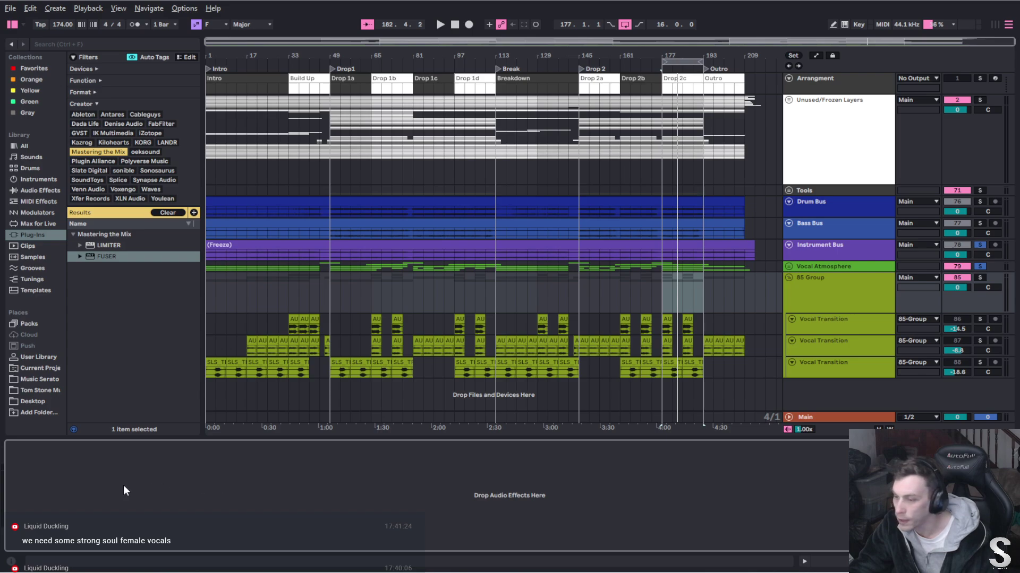
Copy ShaperBox 3 from Vocal Atmosphere to the end of the 85 Group's chain and set its Volume mix to 43%
{"action": "left_click", "coordinate": [834, 266]}
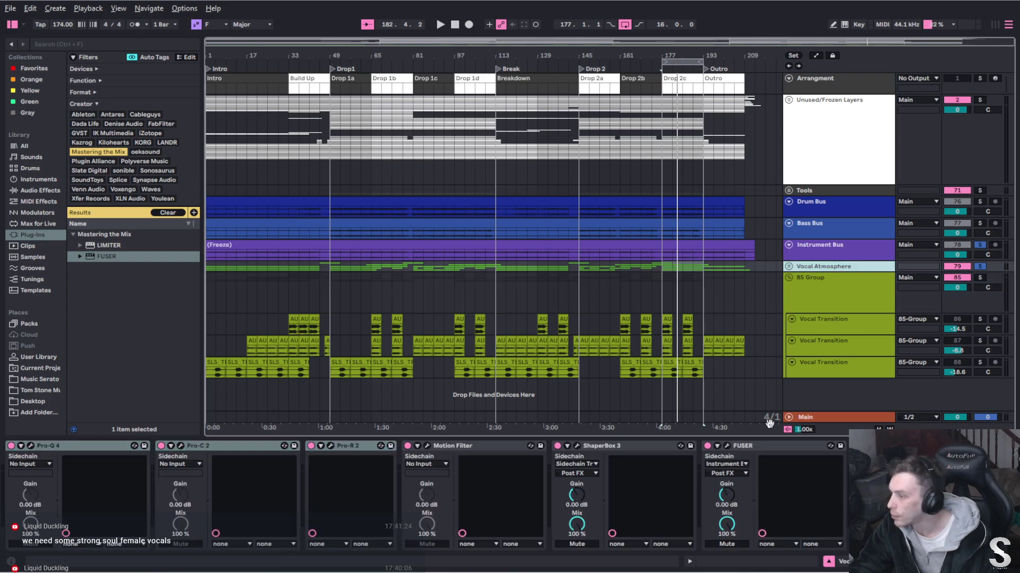
{"action": "right_click", "coordinate": [617, 446]}
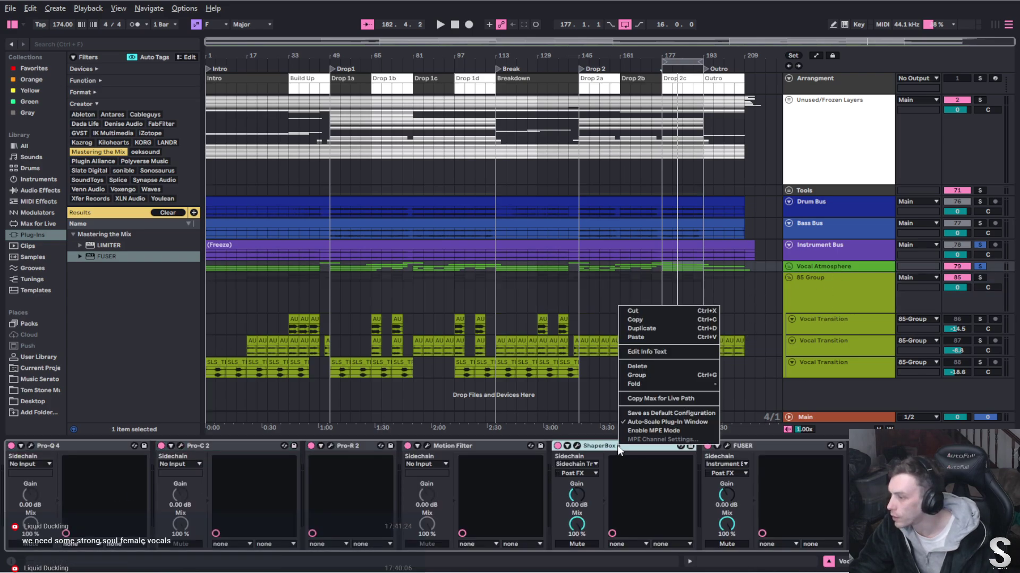
{"action": "left_click", "coordinate": [654, 320]}
{"action": "left_click", "coordinate": [833, 298]}
{"action": "right_click", "coordinate": [451, 510]}
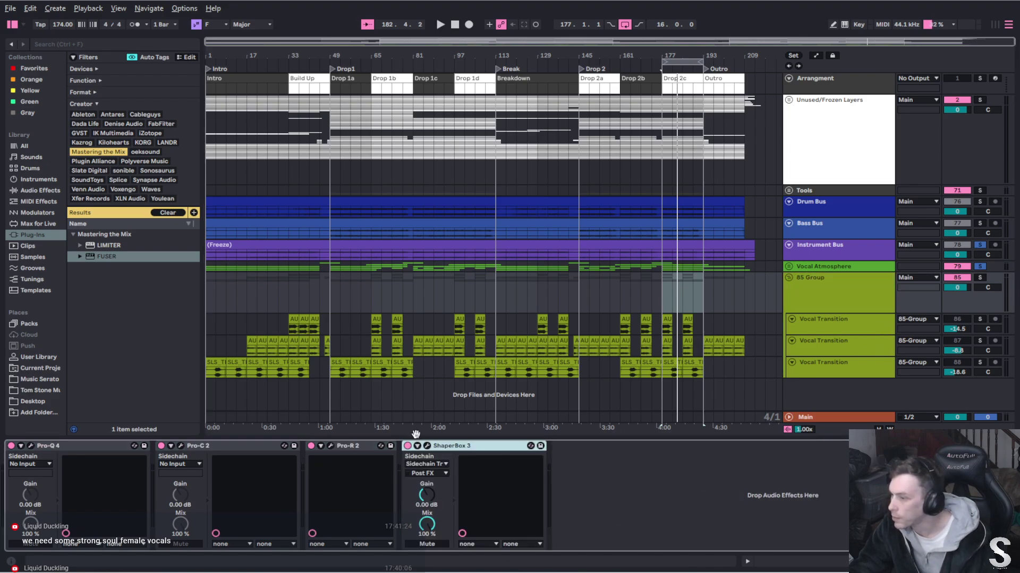
{"action": "left_click", "coordinate": [426, 446]}
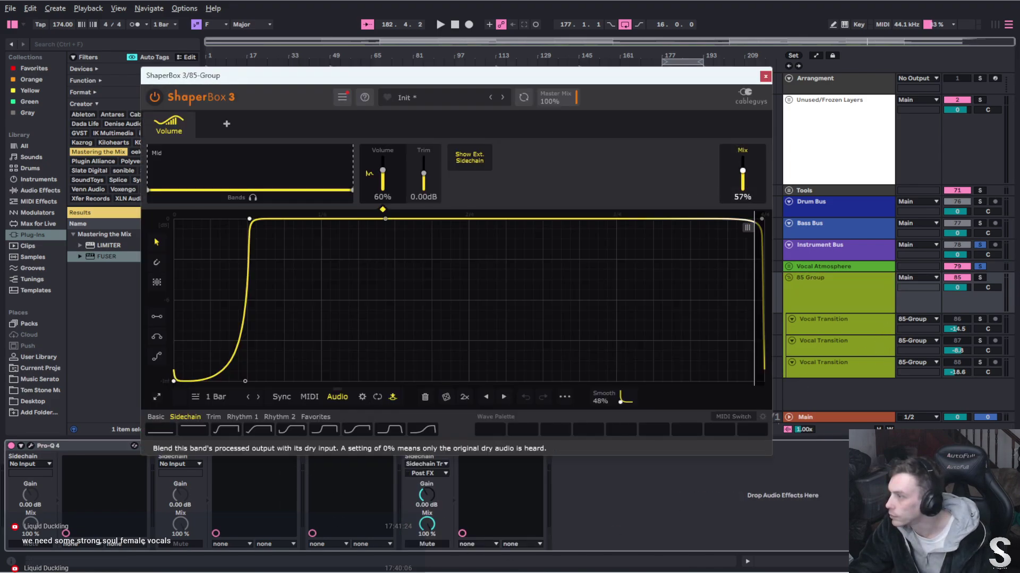
{"action": "left_click_drag", "start_coordinate": [743, 171], "coordinate": [743, 175]}
Solo the 85 Group, activate its Vocal Transition tracks 86, 87 and 88 during loop playback, and close ShaperBox 3
{"action": "left_click", "coordinate": [980, 280]}
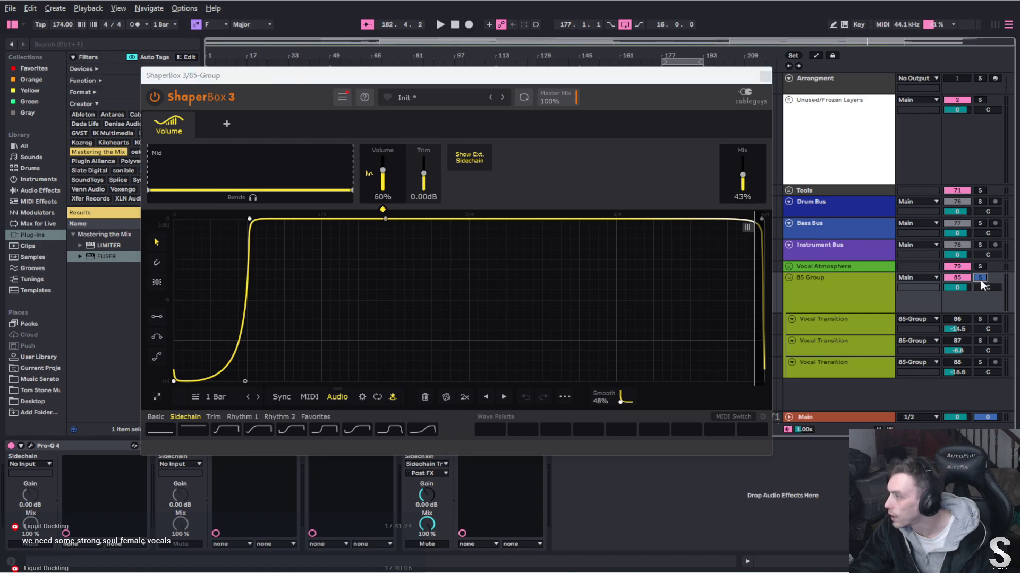
{"action": "left_click_drag", "start_coordinate": [701, 75], "coordinate": [460, 94]}
{"action": "left_click", "coordinate": [949, 317]}
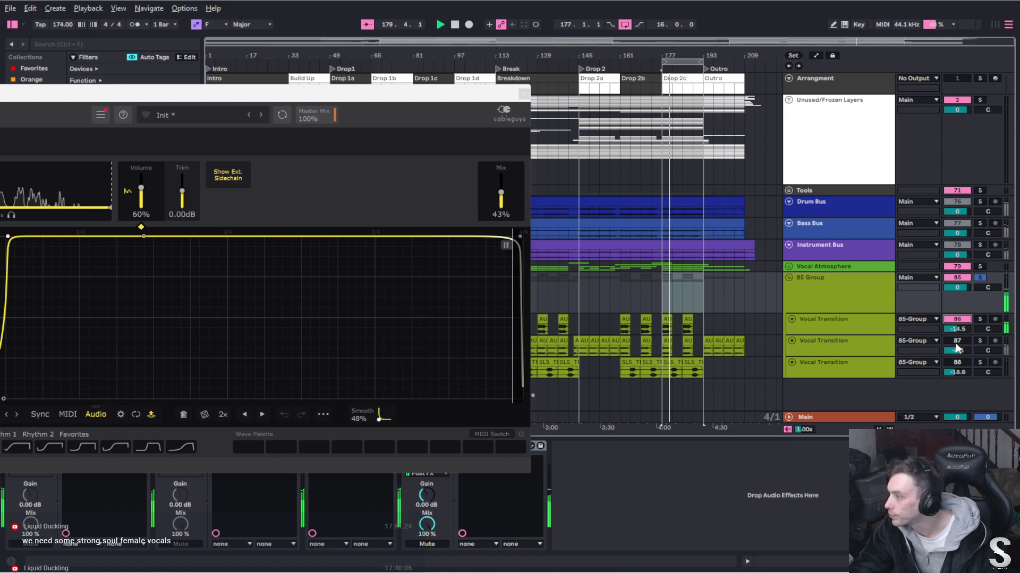
{"action": "left_click", "coordinate": [954, 343]}
{"action": "left_click", "coordinate": [956, 362]}
{"action": "left_click_drag", "start_coordinate": [252, 101], "coordinate": [543, 46]}
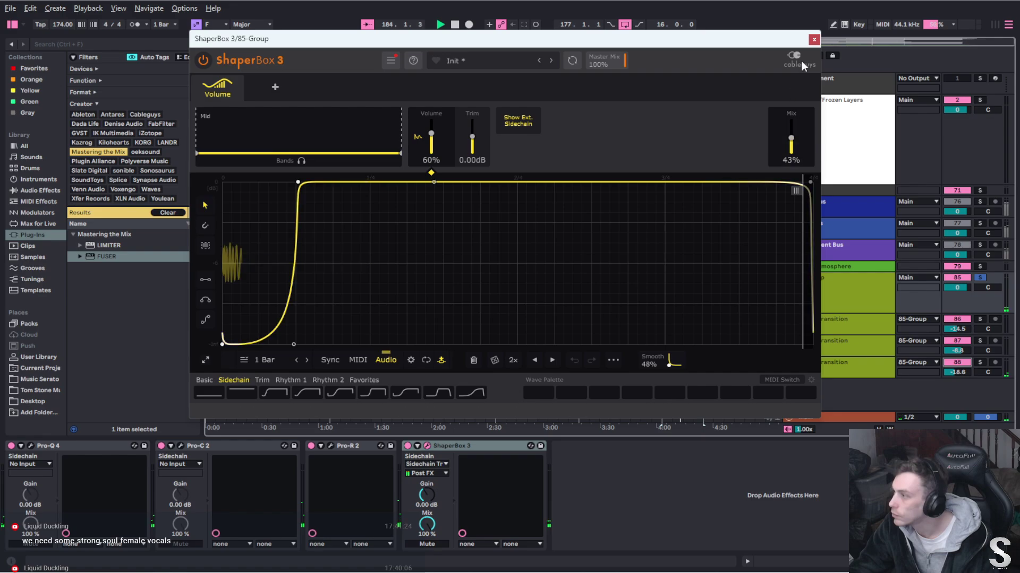
{"action": "left_click", "coordinate": [814, 40]}
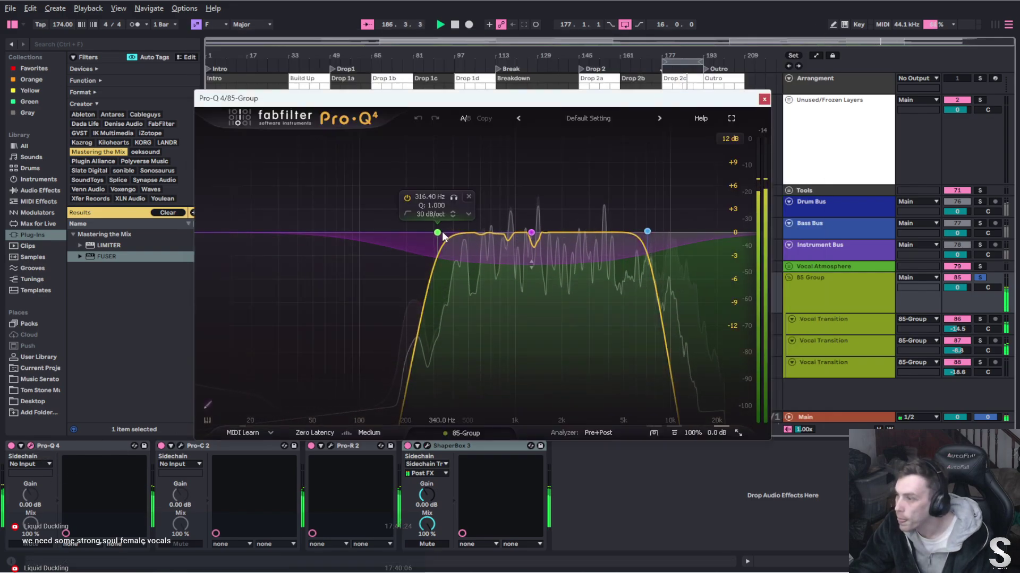
In the 85 Group's Pro-Q 4, move the low cut to about 227 Hz and the high cut to 8140 Hz, and close it
{"action": "left_click_drag", "start_coordinate": [442, 231], "coordinate": [414, 232]}
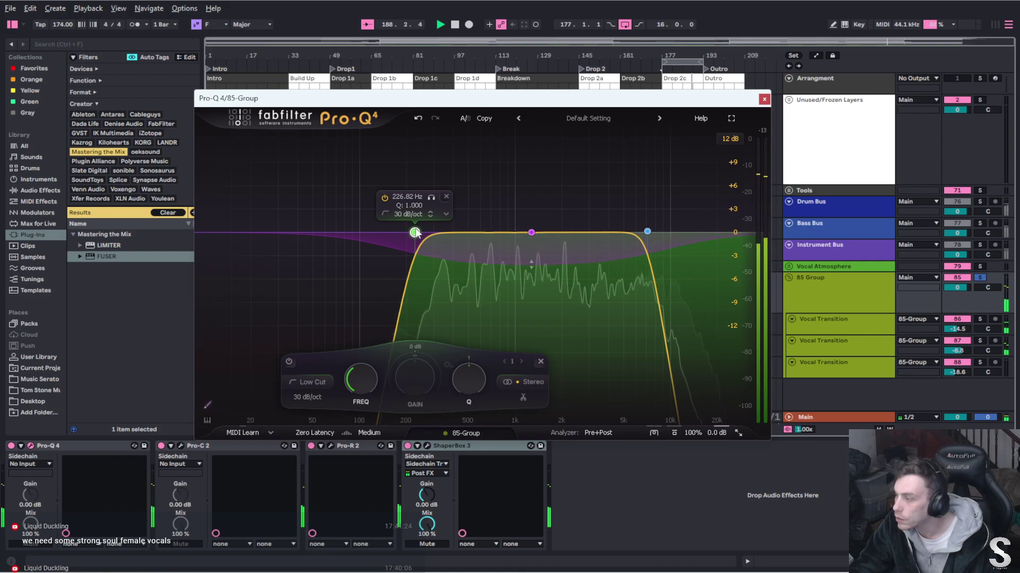
{"action": "left_click_drag", "start_coordinate": [651, 234], "coordinate": [656, 232]}
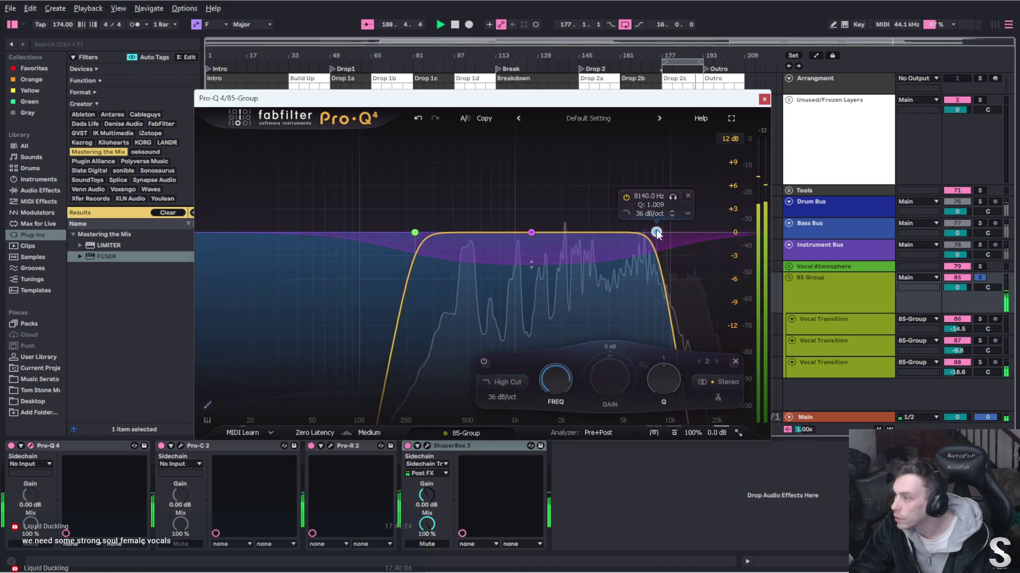
{"action": "left_click", "coordinate": [764, 99]}
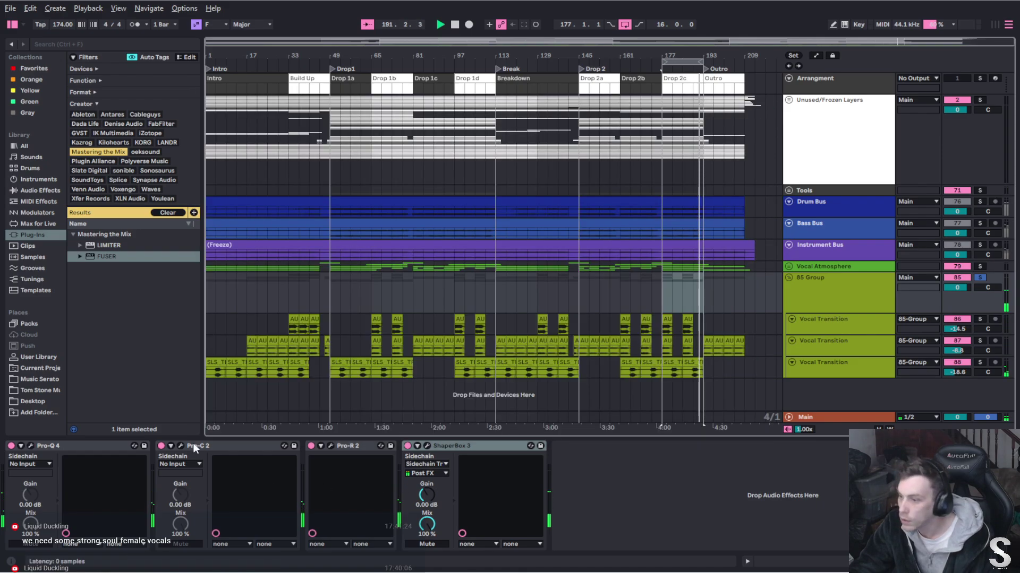
Raise the threshold slightly in the 85 Group's Pro-C 2 while the loop plays, and close the compressor
{"action": "left_click", "coordinate": [181, 446]}
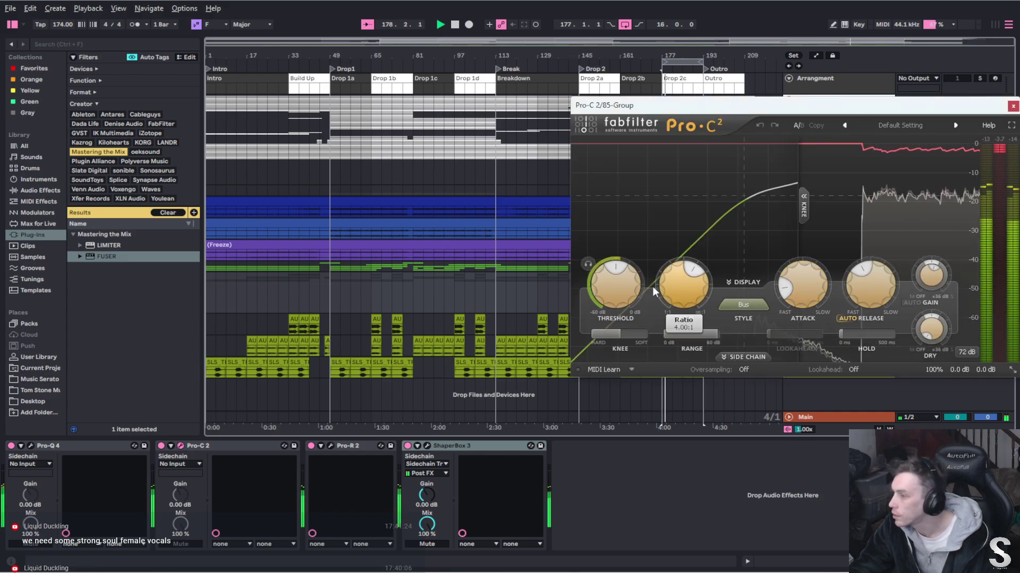
{"action": "mouse_move", "coordinate": [611, 281]}
{"action": "left_click_drag", "start_coordinate": [611, 280], "coordinate": [612, 269]}
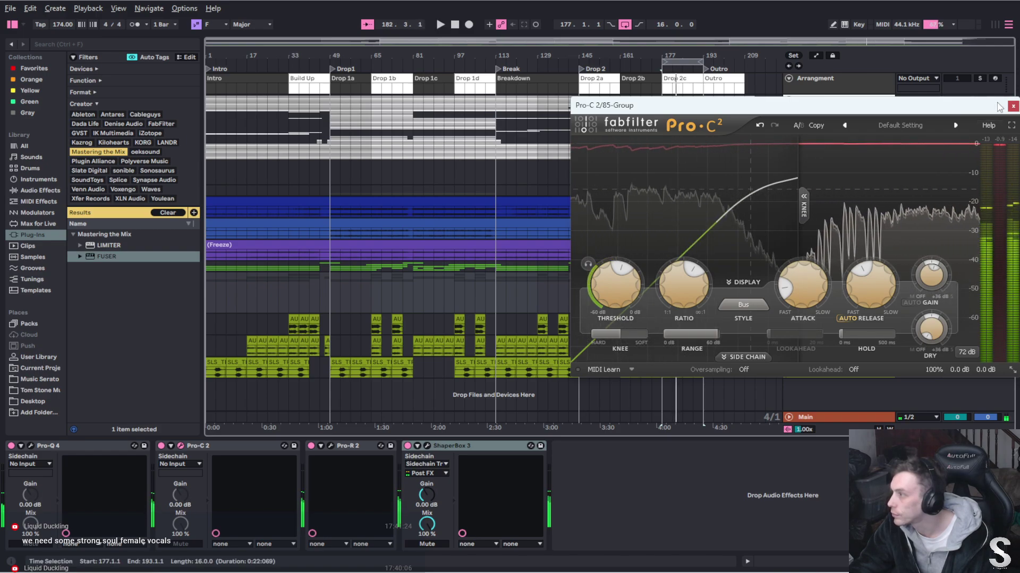
{"action": "left_click", "coordinate": [1012, 105]}
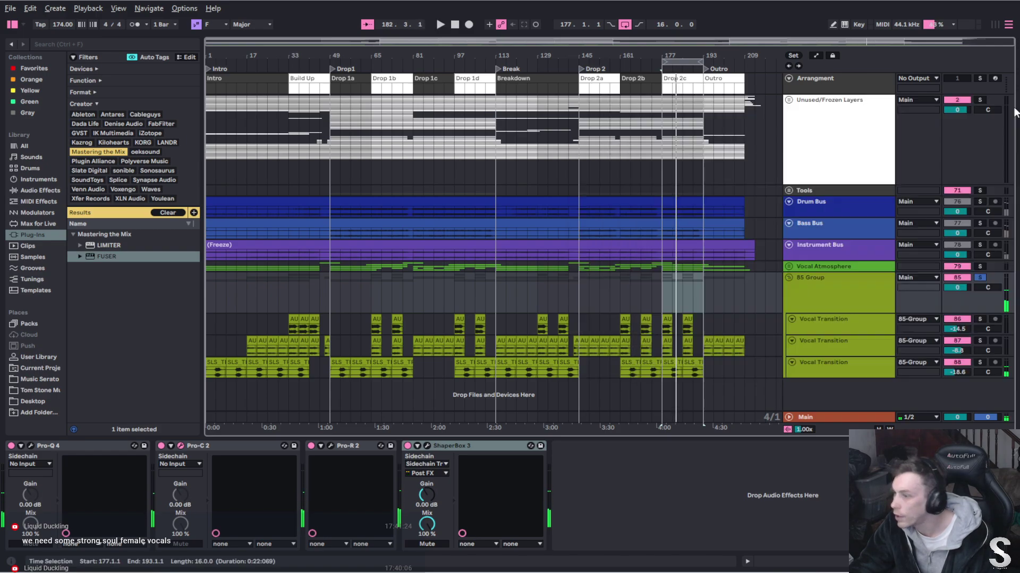
Raise the mix slightly in the 85 Group's Pro-R 2 while the loop plays, stop playback and close the reverb
{"action": "left_click", "coordinate": [329, 446]}
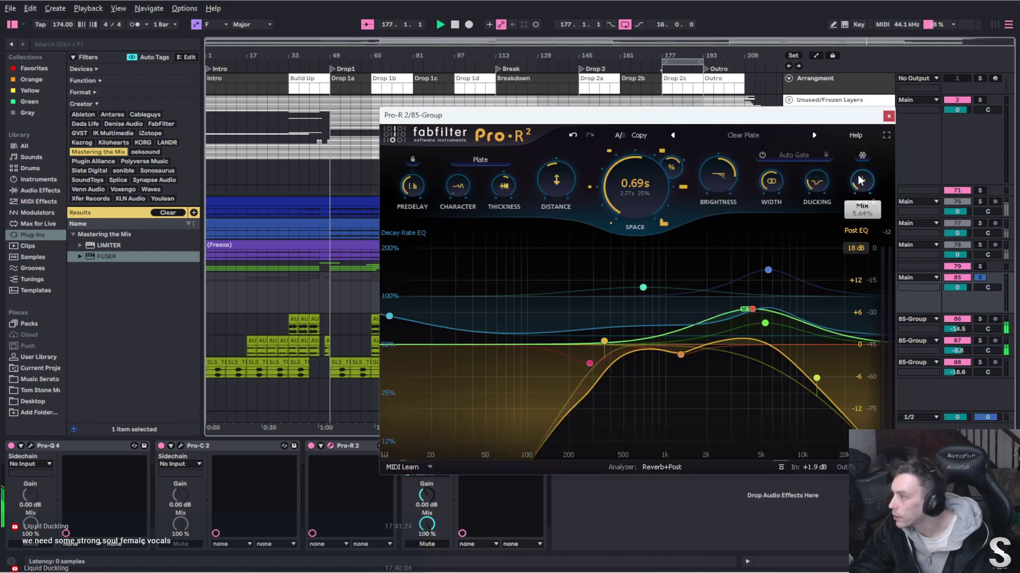
{"action": "left_click_drag", "start_coordinate": [861, 180], "coordinate": [859, 154]}
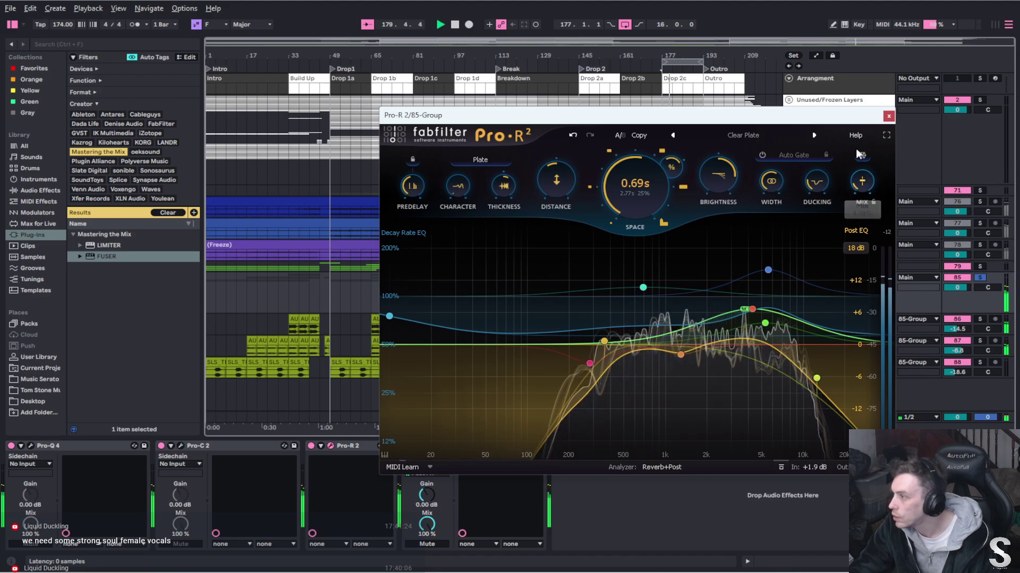
{"action": "key", "text": "space"}
{"action": "key", "text": "ctrl+alt+p"}
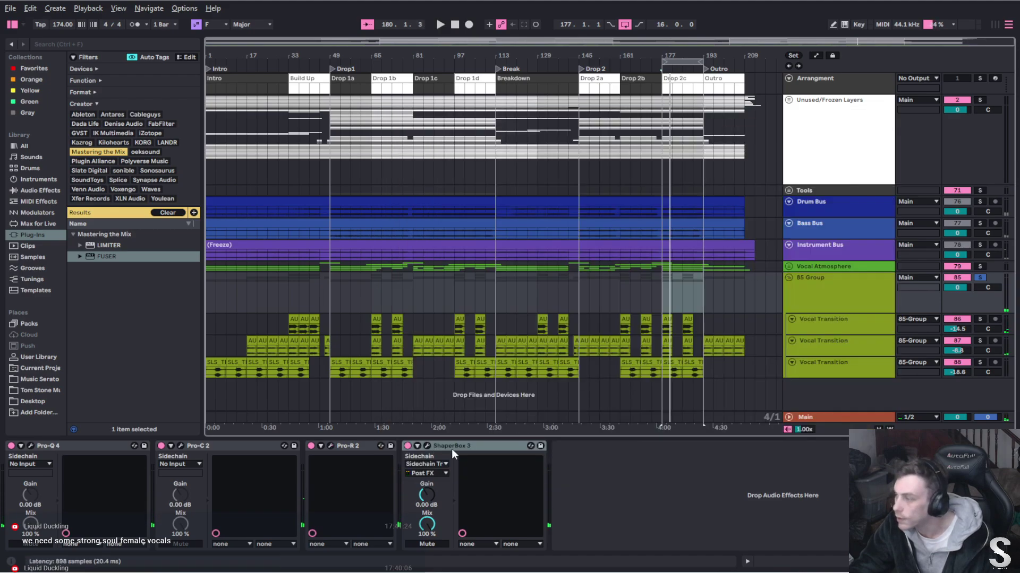
Solo Vocal Atmosphere and the Instrument Bus too, and set Vocal Transition tracks 86, 87 and 88 to -20.0, -7.0 and -14.6 dB
{"action": "left_click", "coordinate": [980, 266]}
{"action": "left_click", "coordinate": [980, 246]}
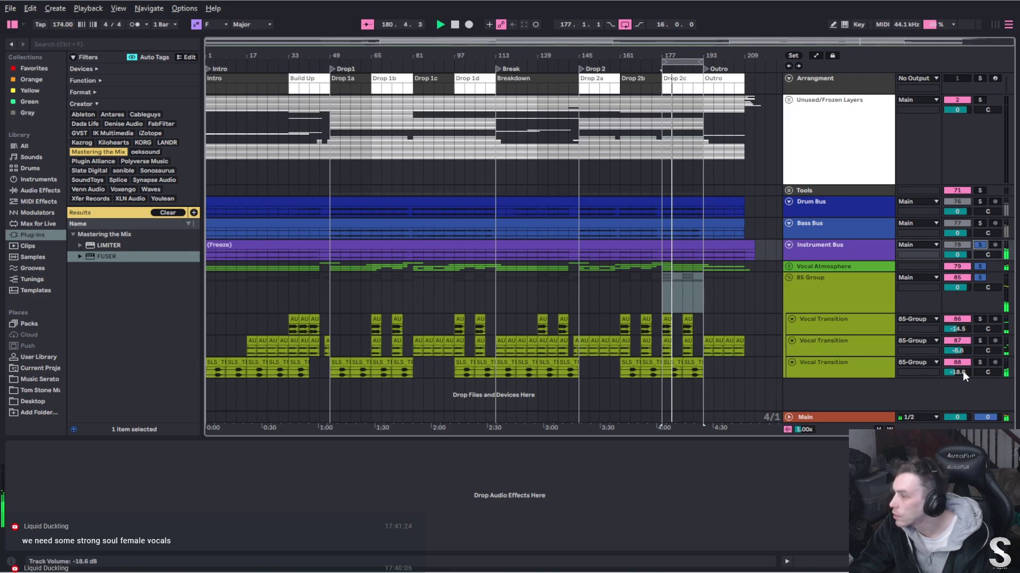
{"action": "left_click_drag", "start_coordinate": [963, 371], "coordinate": [963, 371]}
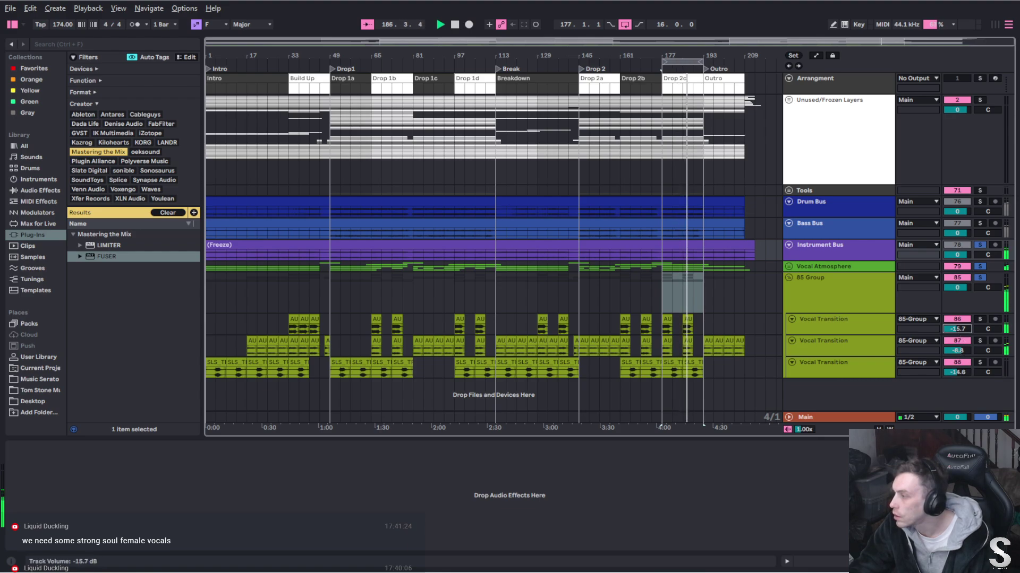
{"action": "mouse_move", "coordinate": [960, 330]}
{"action": "left_mouse_down"}
{"action": "mouse_move", "coordinate": [960, 355]}
{"action": "mouse_move", "coordinate": [960, 338]}
{"action": "left_mouse_up"}
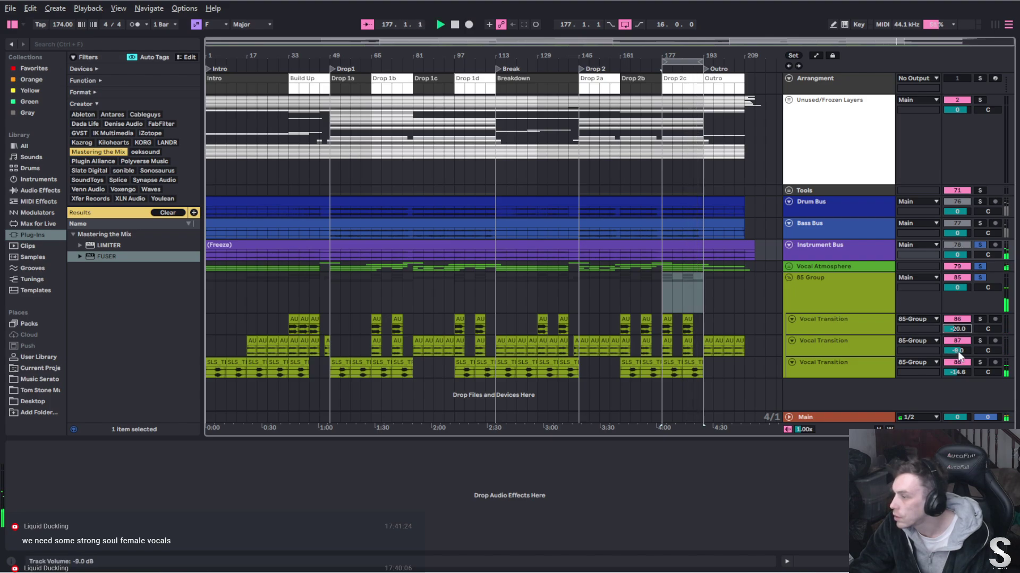
{"action": "left_click_drag", "start_coordinate": [957, 352], "coordinate": [954, 361]}
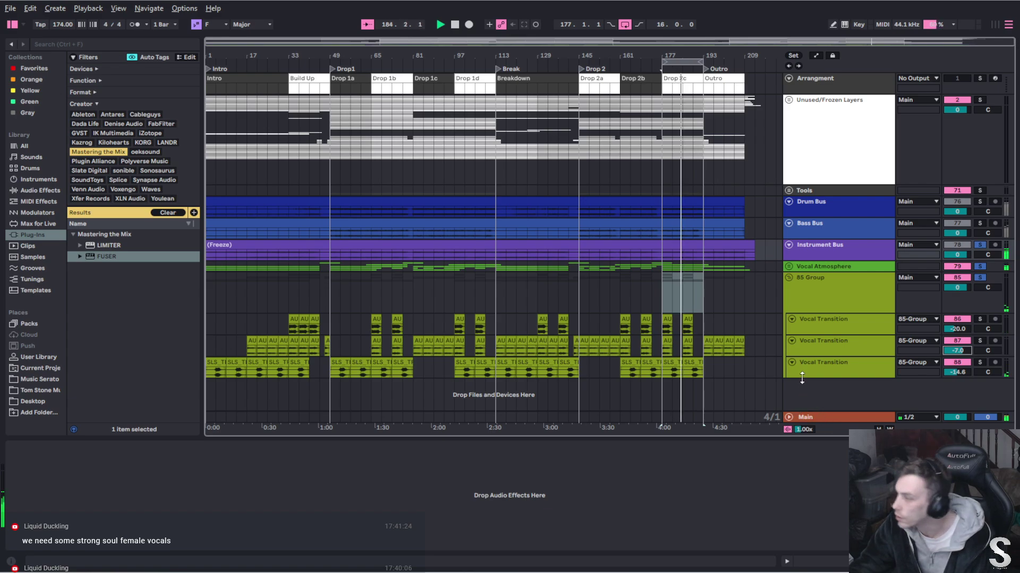
Add FUSER at the end of the 85 Group's chain and set its sidechain input to Vocal Atmosphere
{"action": "left_click", "coordinate": [852, 291]}
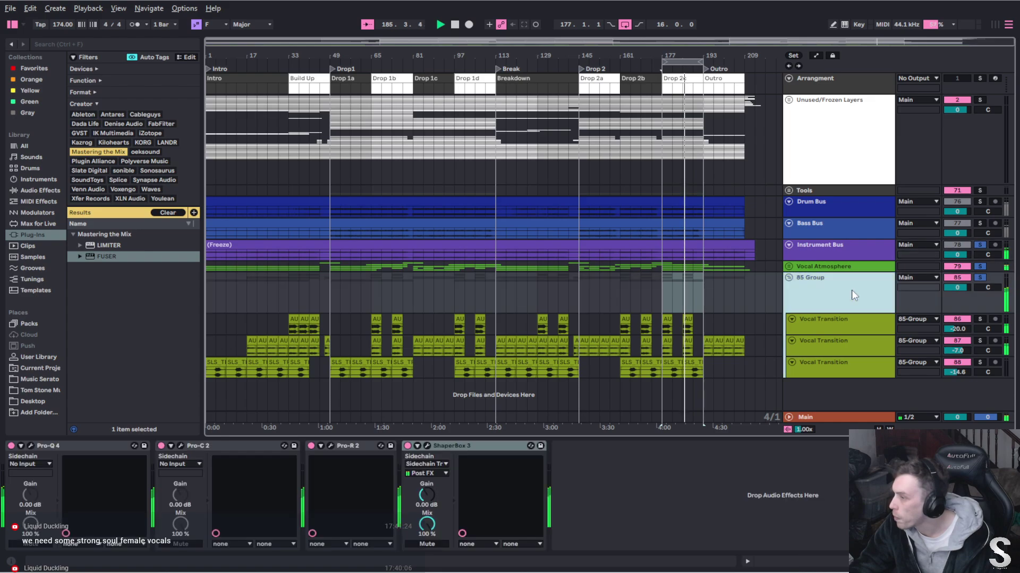
{"action": "left_click_drag", "start_coordinate": [109, 257], "coordinate": [584, 495]}
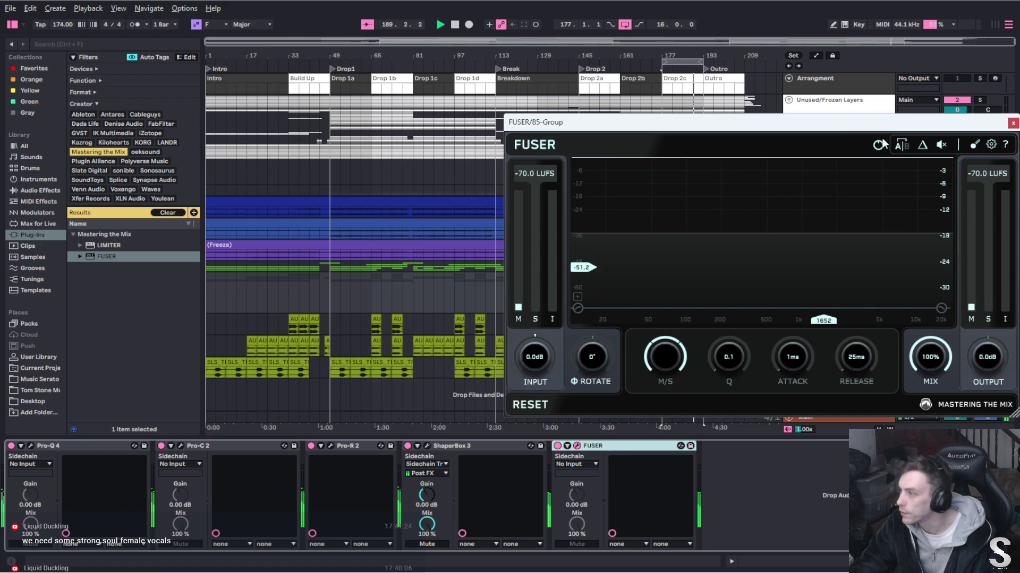
{"action": "left_click", "coordinate": [571, 463]}
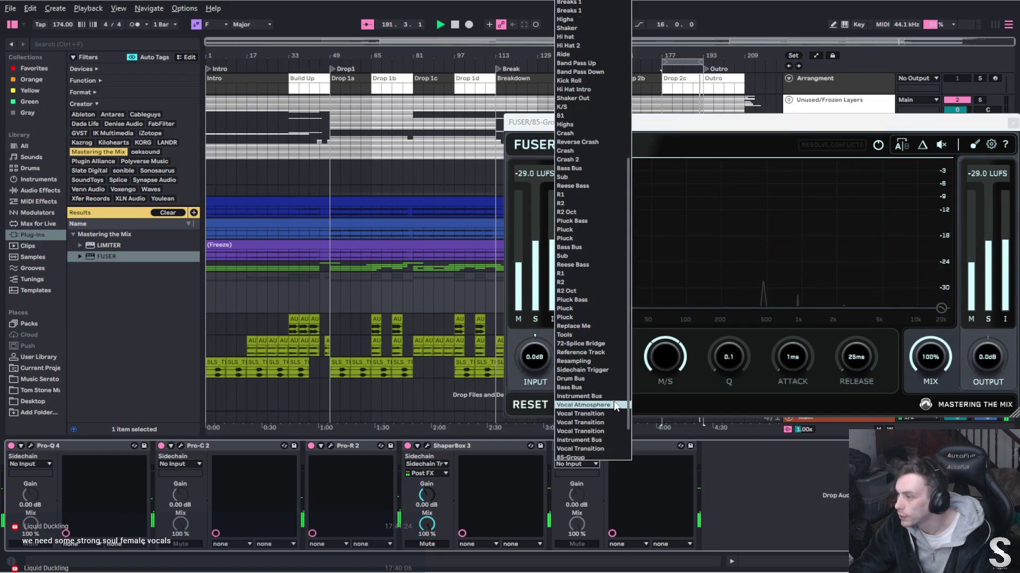
{"action": "scroll", "coordinate": [606, 404], "scroll_direction": "down", "scroll_amount": 5}
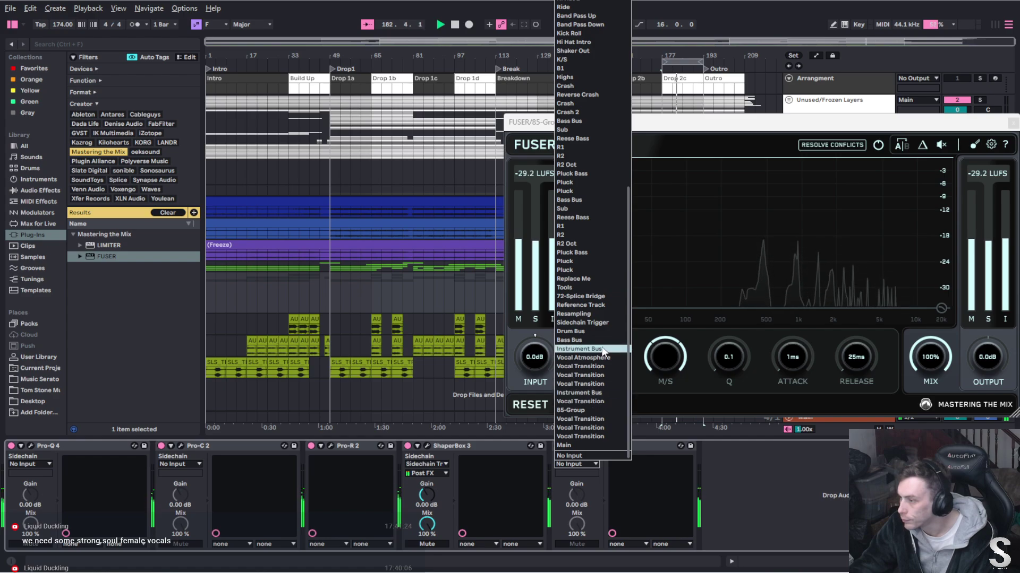
{"action": "key", "text": "Escape"}
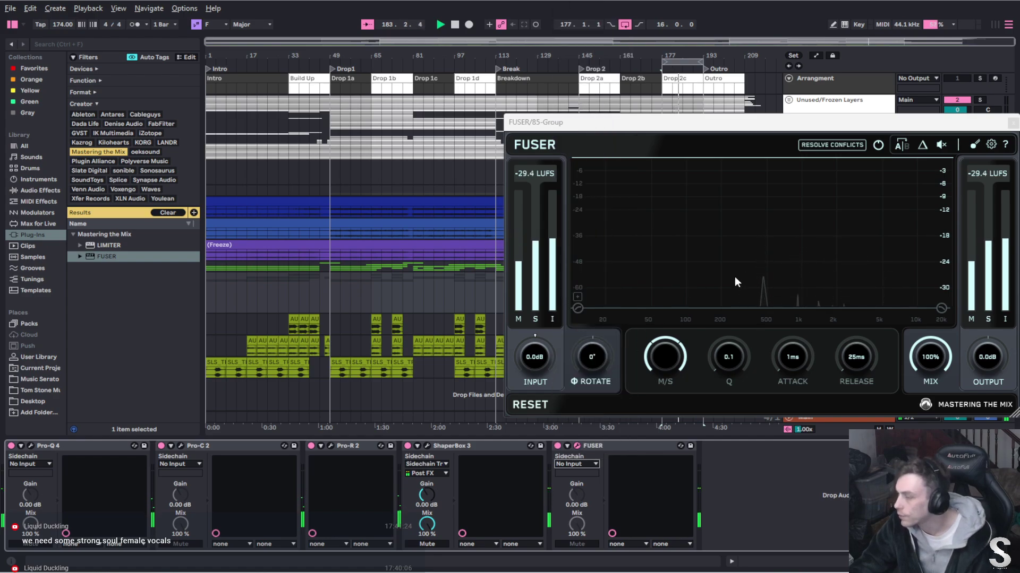
{"action": "left_click_drag", "start_coordinate": [792, 122], "coordinate": [594, 104]}
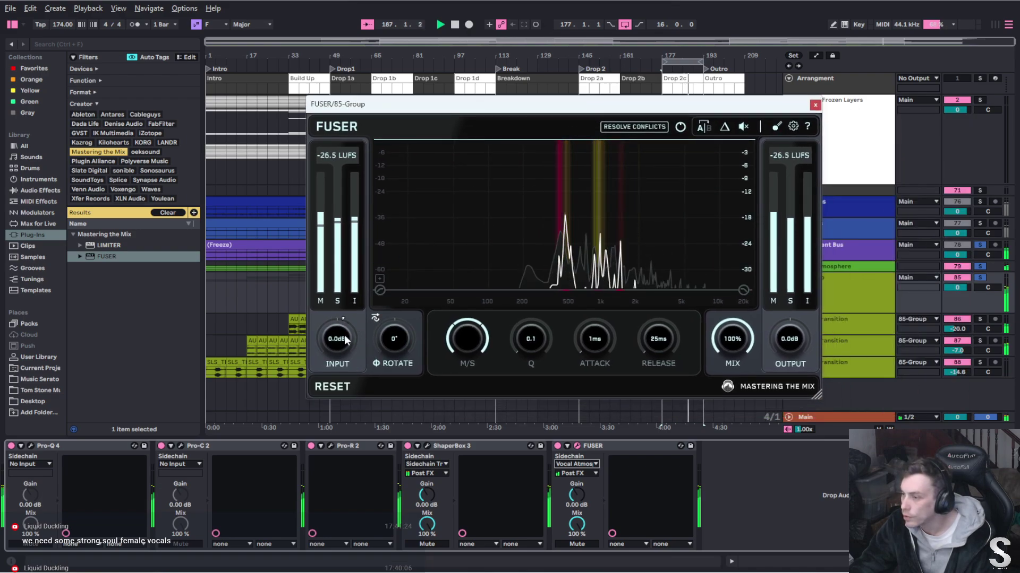
Set FUSER's input to -0.8 dB, optimise its phase rotation and resolve the frequency conflicts with two ducking bands, closing it when done
{"action": "left_click_drag", "start_coordinate": [336, 342], "coordinate": [336, 355]}
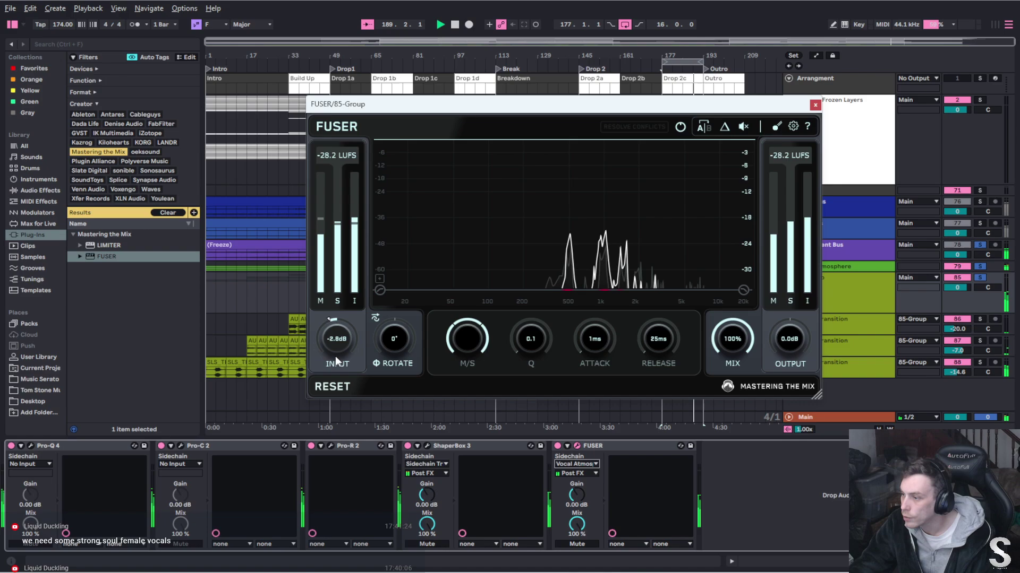
{"action": "left_click", "coordinate": [374, 319]}
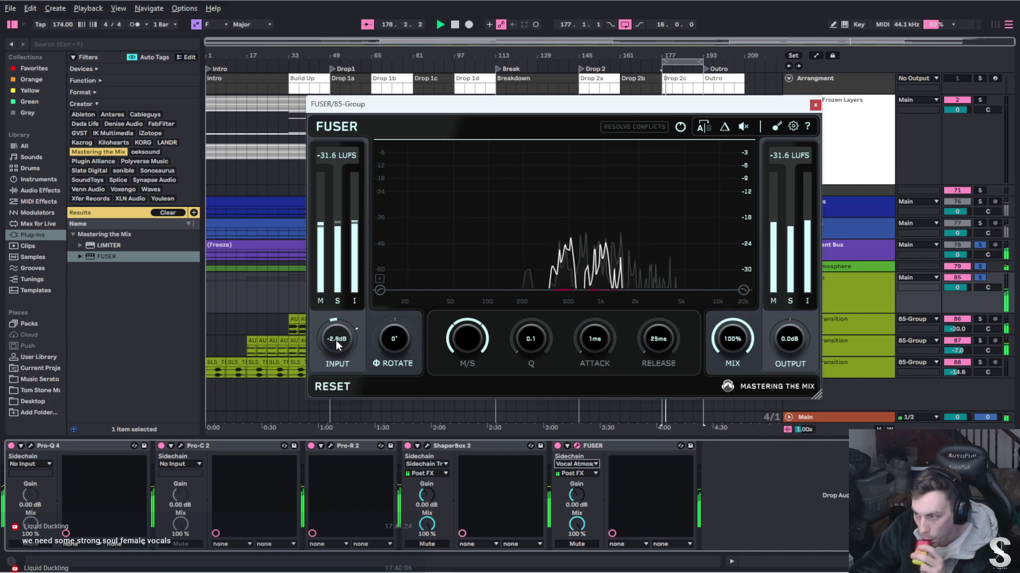
{"action": "left_click_drag", "start_coordinate": [336, 345], "coordinate": [335, 329]}
{"action": "left_click", "coordinate": [375, 317]}
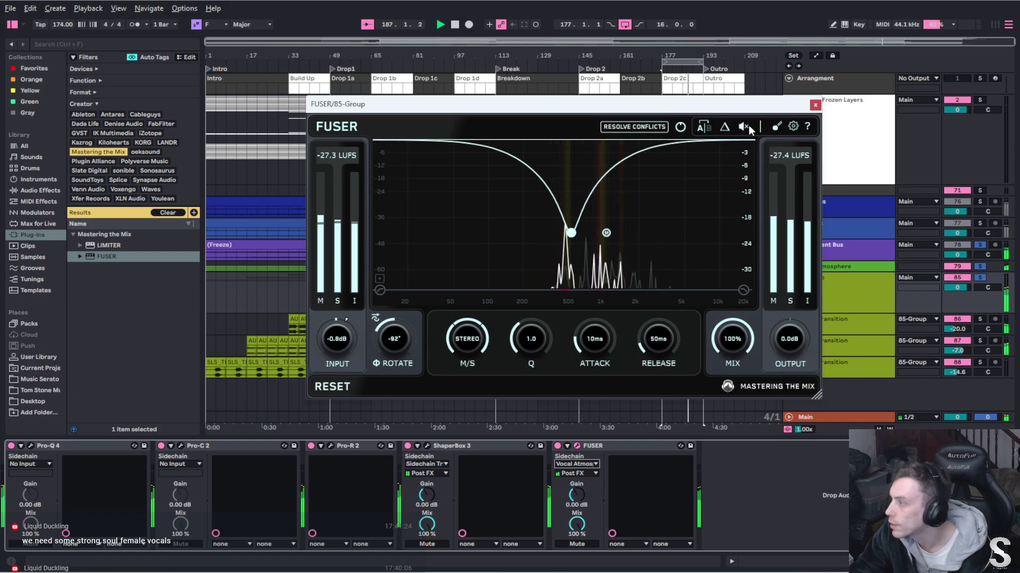
{"action": "left_click", "coordinate": [814, 104]}
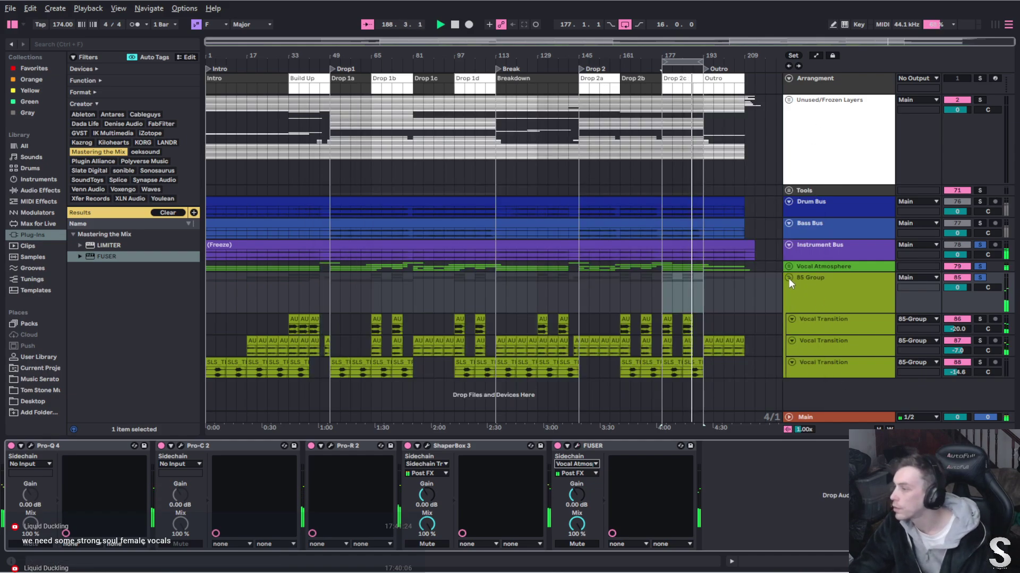
Set the mix of the 85 Group's FUSER to 74% and close it
{"action": "left_click", "coordinate": [577, 447]}
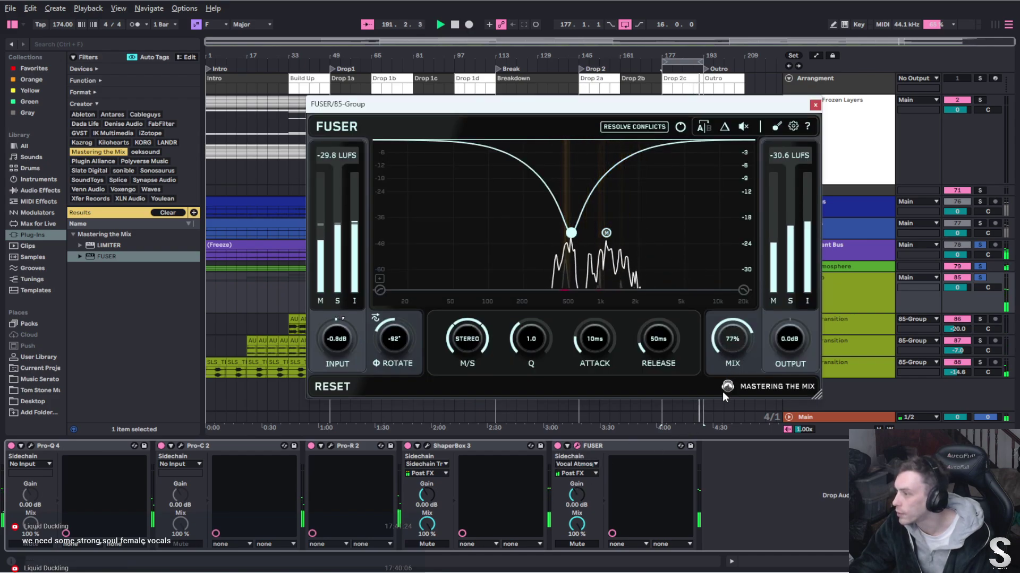
{"action": "left_click_drag", "start_coordinate": [731, 338], "coordinate": [731, 350]}
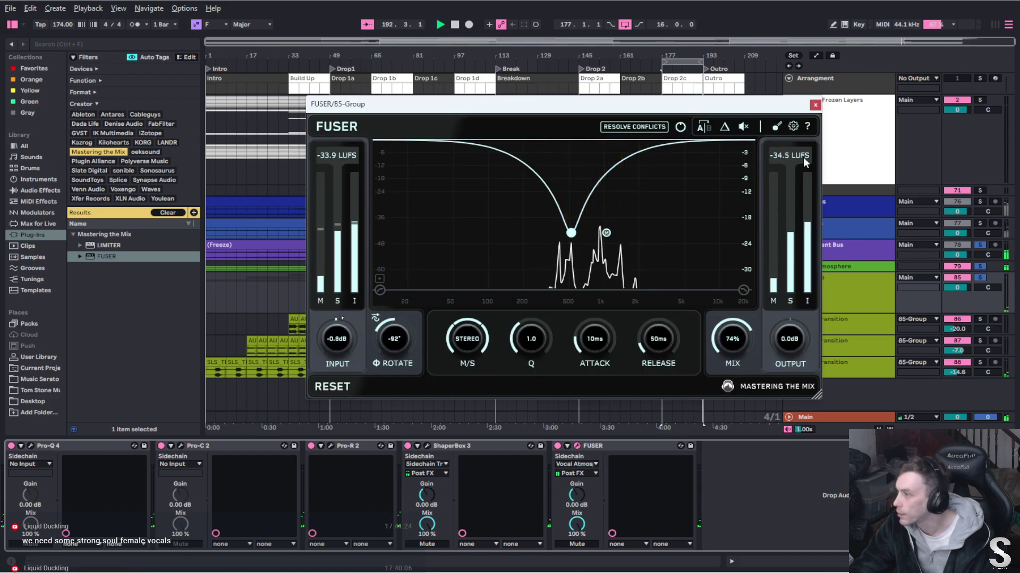
{"action": "left_click", "coordinate": [815, 105]}
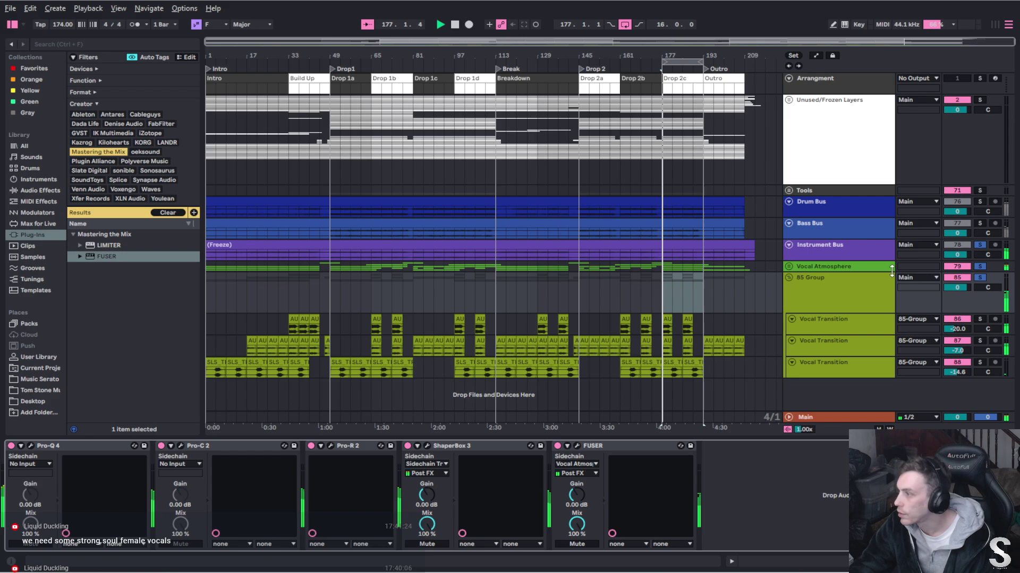
Turn off all track solos and extend the loop across the arrangement from 1.1.1 to 209.1.1
{"action": "left_click", "coordinate": [981, 279]}
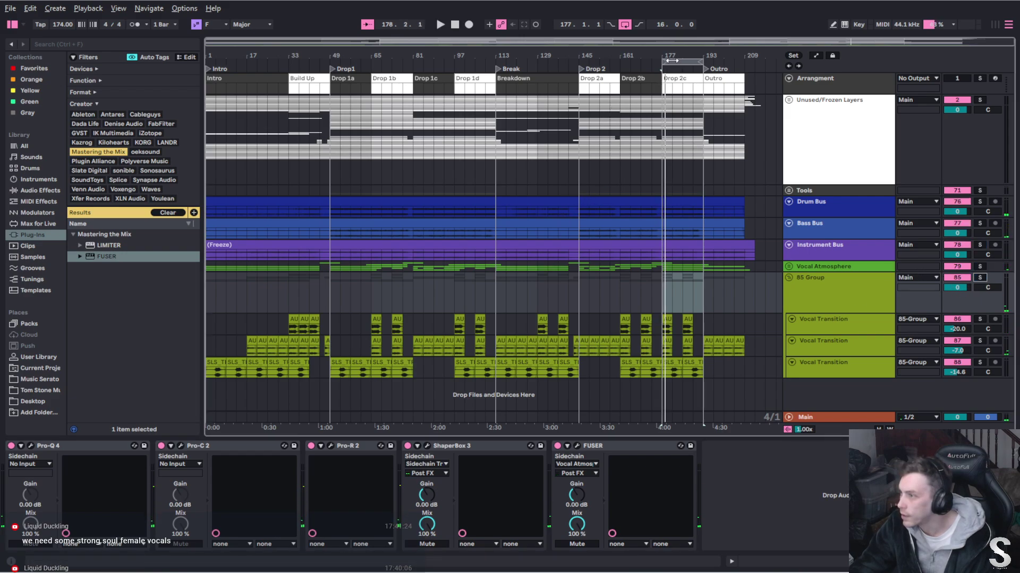
{"action": "key", "text": "shift+Home"}
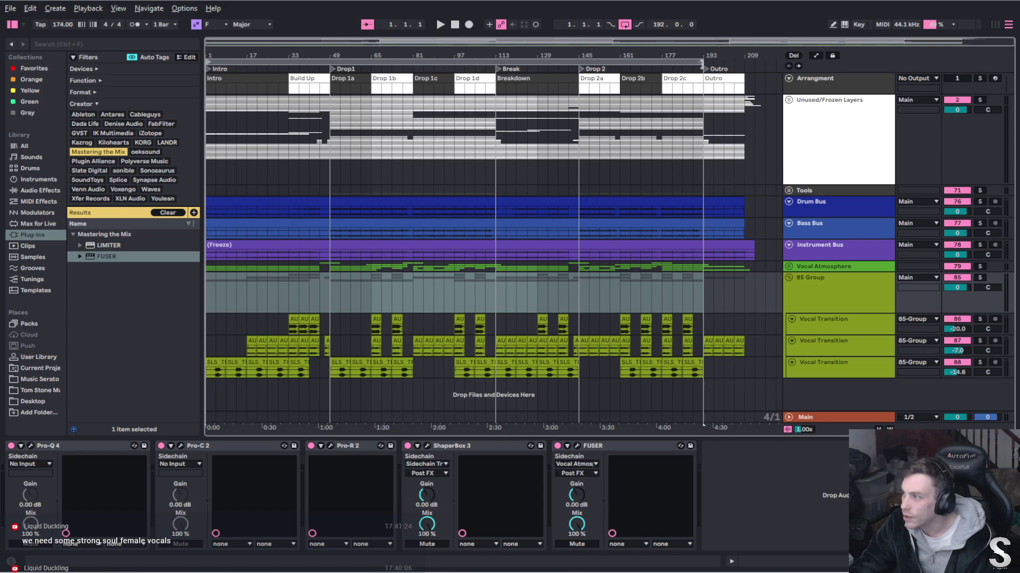
{"action": "left_click_drag", "start_coordinate": [702, 64], "coordinate": [742, 63]}
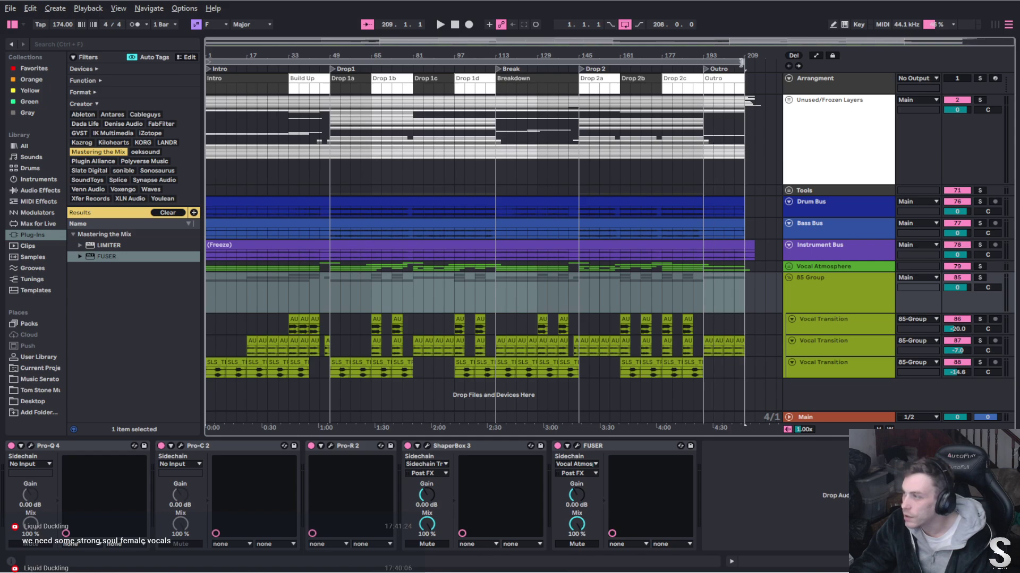
Open SPAN Plus on the Main track and play the full mix from Drop 2c to check its spectrum
{"action": "left_click", "coordinate": [842, 418]}
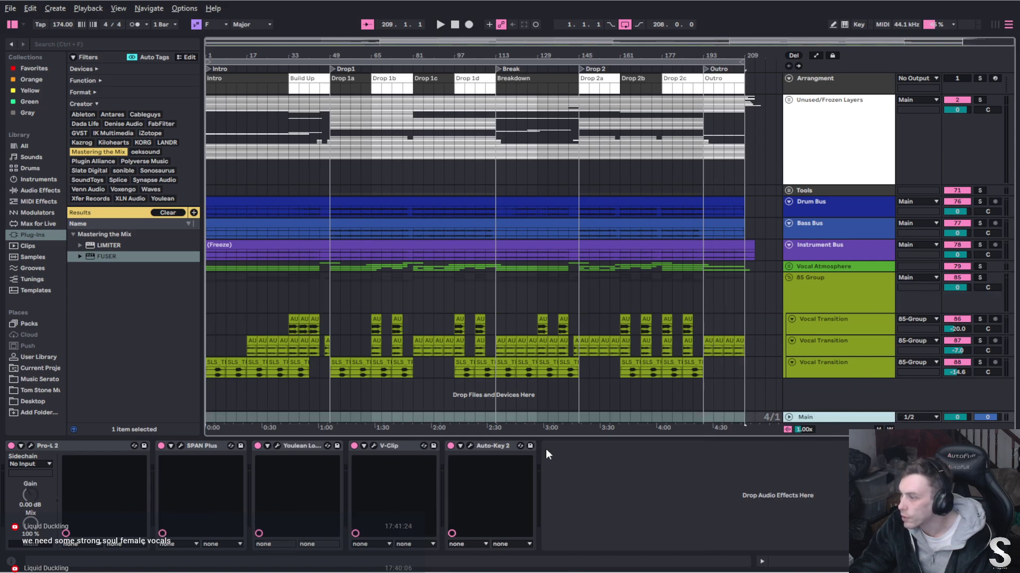
{"action": "left_click", "coordinate": [179, 447]}
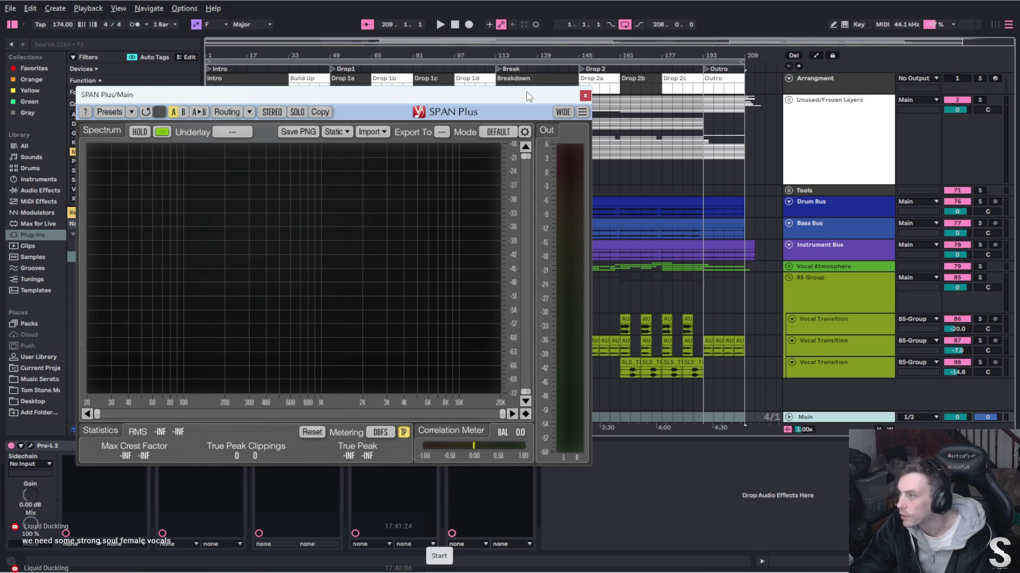
{"action": "left_click_drag", "start_coordinate": [528, 97], "coordinate": [517, 80]}
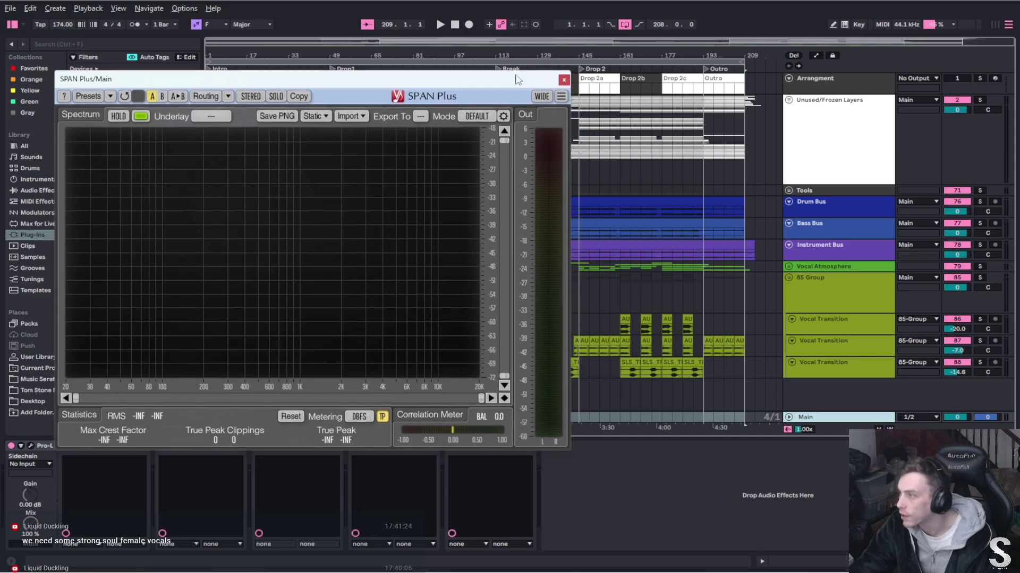
{"action": "left_click", "coordinate": [660, 68]}
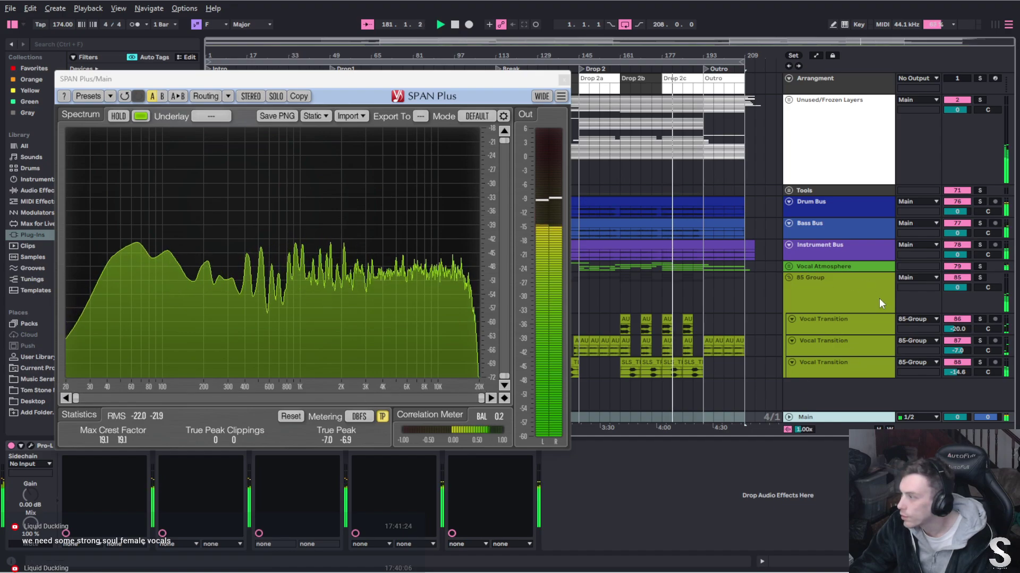
Raise Vocal Transition tracks 86, 87 and 88 together to -18.5, -5.5 and -13.1 dB, stop playback and close SPAN Plus
{"action": "left_click", "coordinate": [850, 321]}
{"action": "left_click", "coordinate": [831, 367], "text": "shift"}
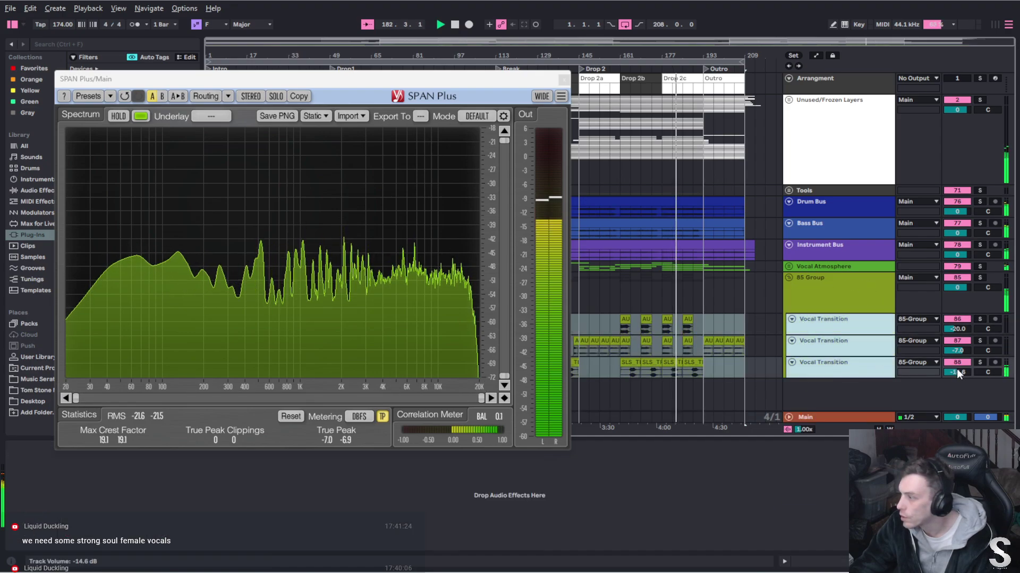
{"action": "left_click_drag", "start_coordinate": [957, 372], "coordinate": [957, 364]}
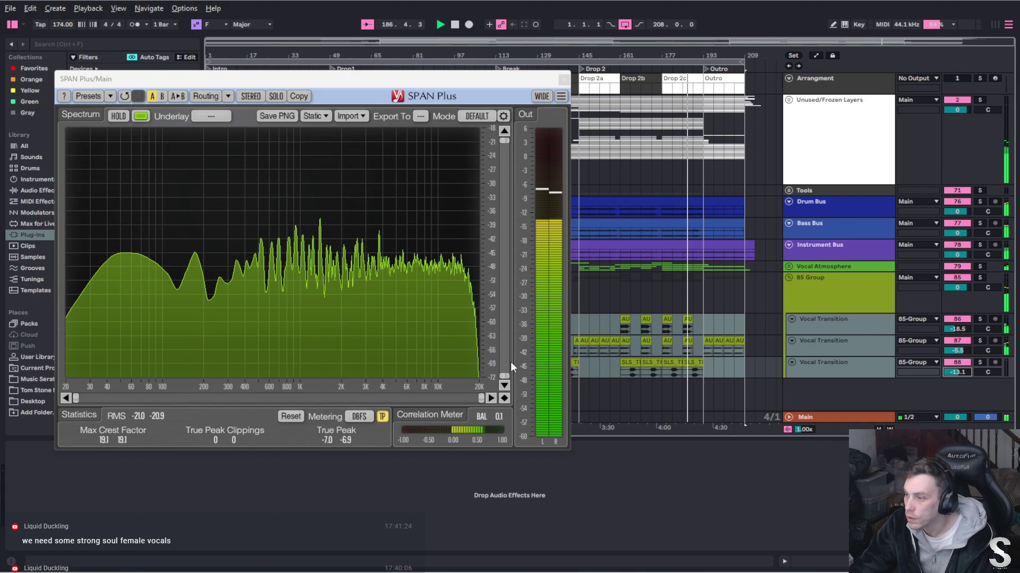
{"action": "left_click", "coordinate": [564, 80]}
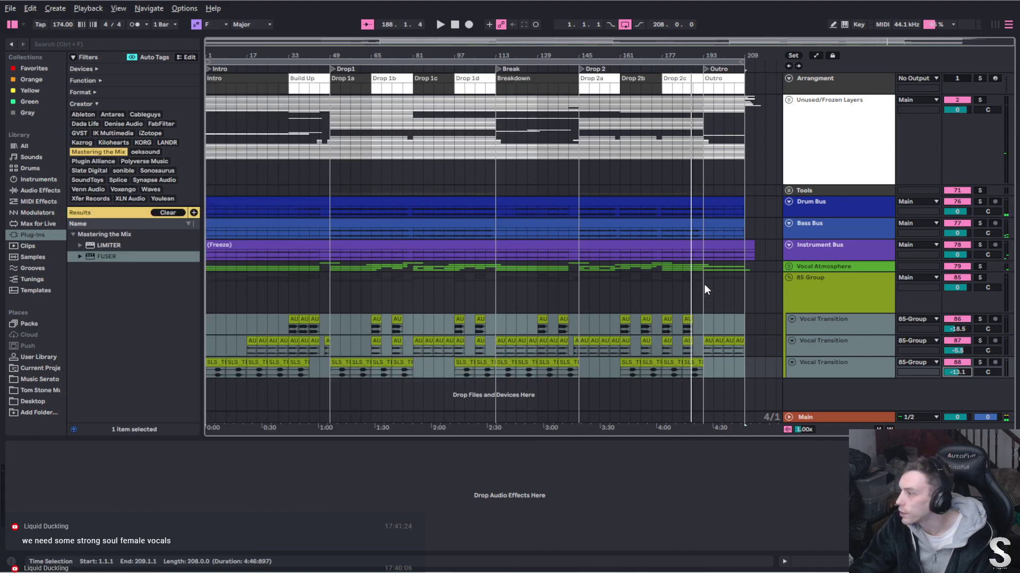
Expand the Vocal Atmosphere group and trim the Drop 2c clips on tracks 82 and 84 to end at 191.1.1
{"action": "left_click", "coordinate": [789, 267]}
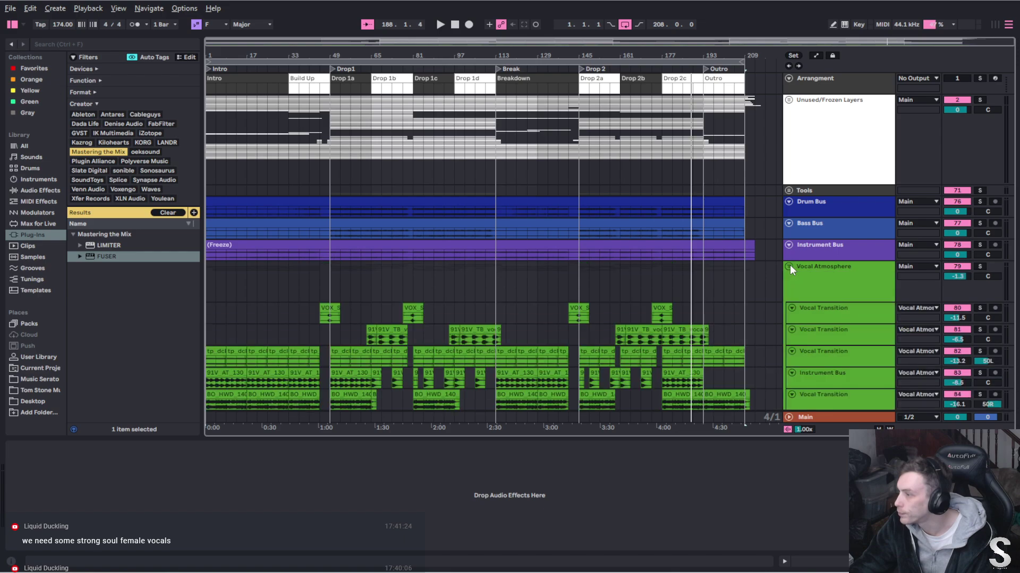
{"action": "scroll", "coordinate": [700, 329], "scroll_direction": "up", "scroll_amount": 3}
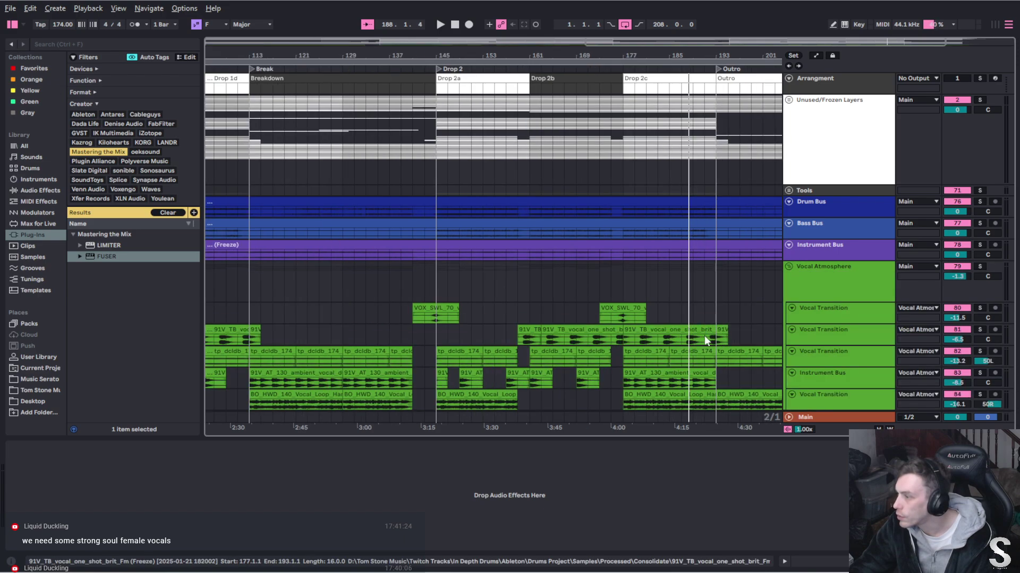
{"action": "left_click_drag", "start_coordinate": [715, 371], "coordinate": [705, 372]}
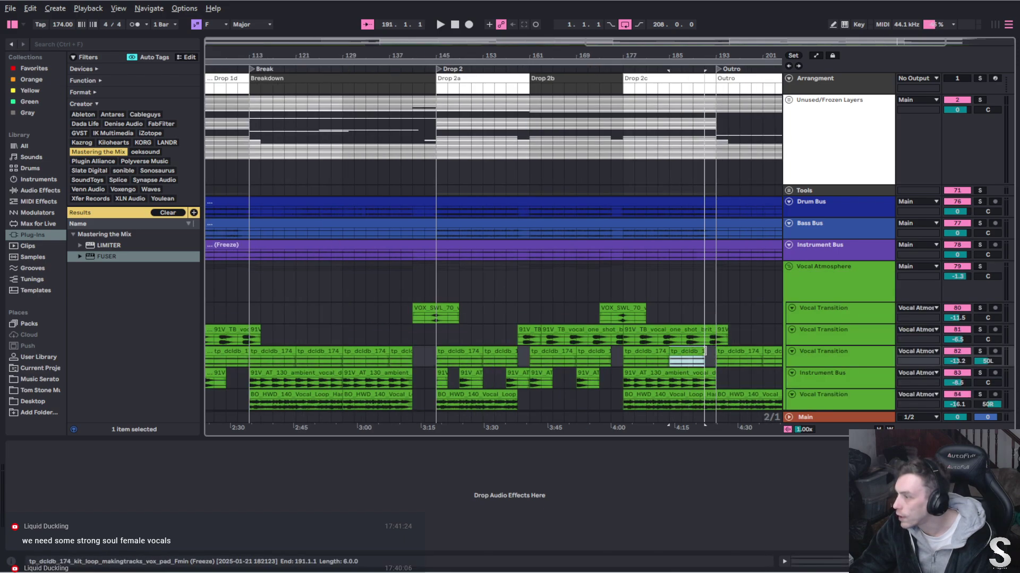
{"action": "left_click", "coordinate": [703, 373]}
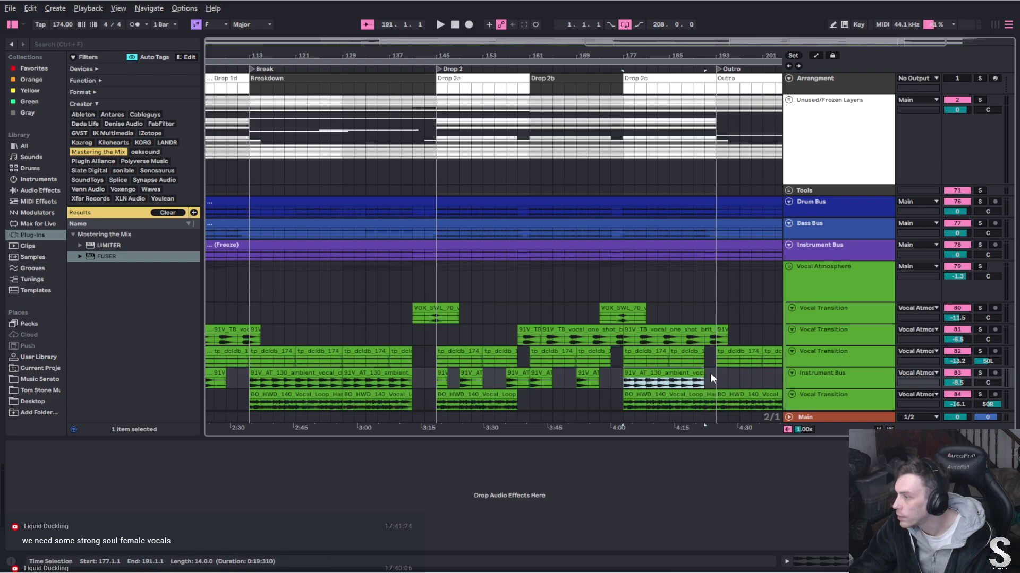
{"action": "scroll", "coordinate": [713, 373], "scroll_direction": "down", "scroll_amount": 1}
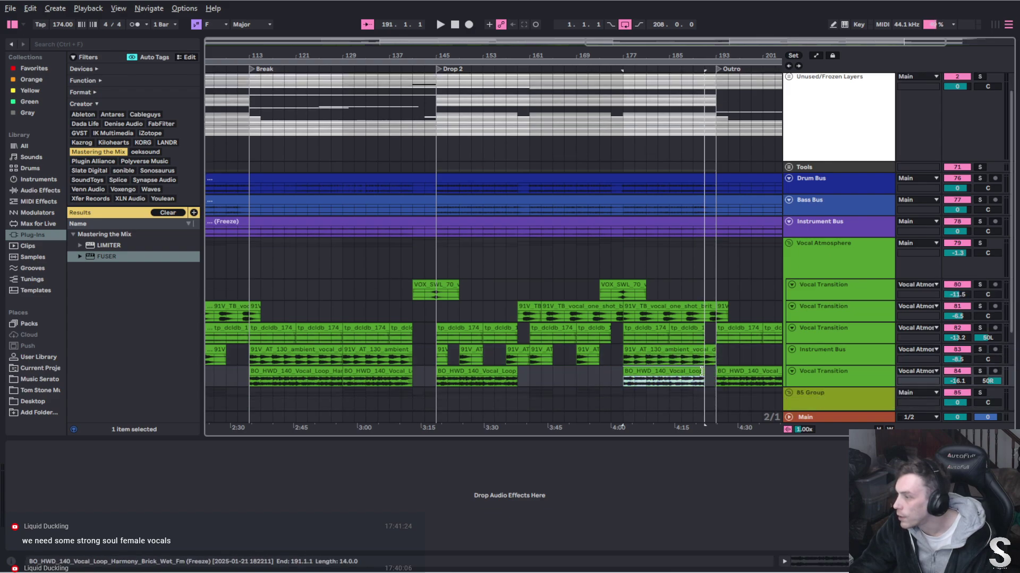
{"action": "left_click_drag", "start_coordinate": [715, 372], "coordinate": [704, 373]}
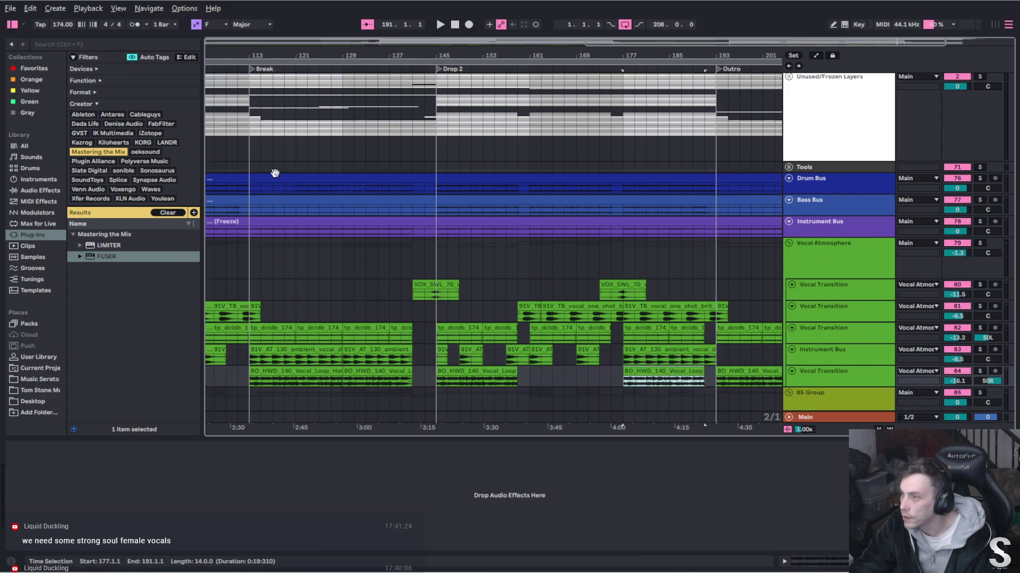
Select the whole loop range and play the full arrangement from the Intro with the vocal tracks in view
{"action": "scroll", "coordinate": [372, 349], "scroll_direction": "left", "scroll_amount": 5}
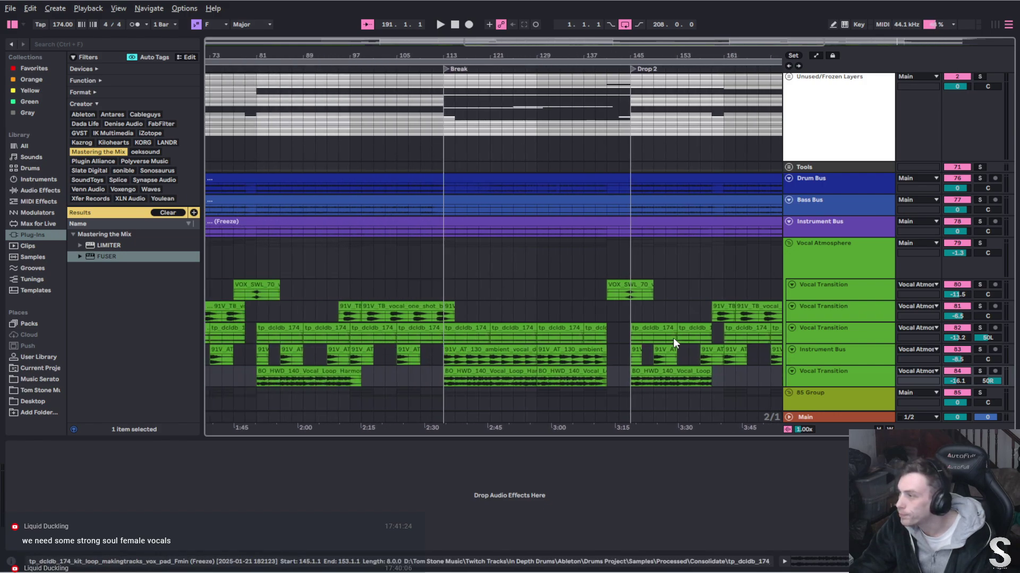
{"action": "scroll", "coordinate": [422, 339], "scroll_direction": "left", "scroll_amount": 4}
{"action": "scroll", "coordinate": [448, 355], "scroll_direction": "down", "scroll_amount": 5}
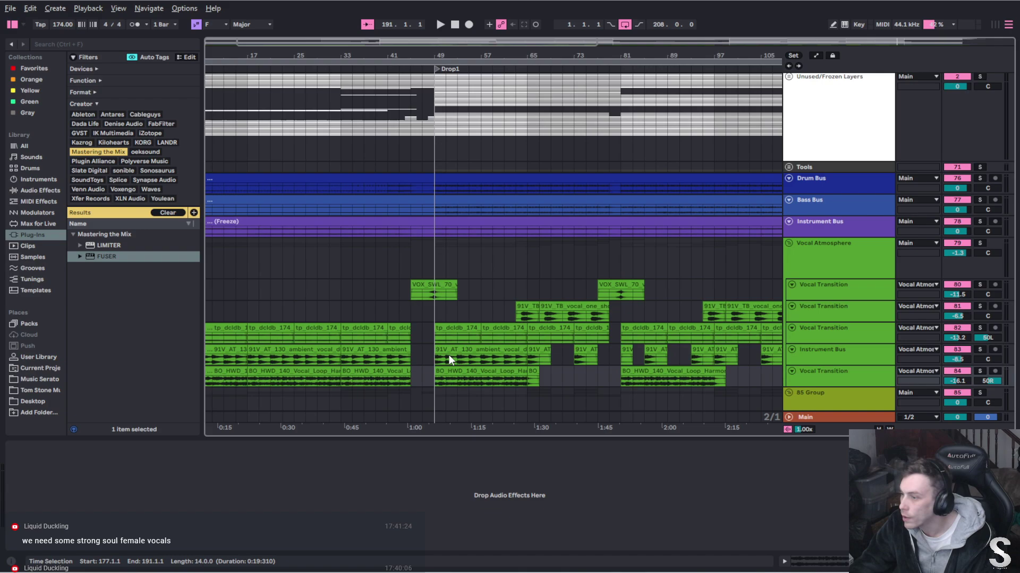
{"action": "left_click", "coordinate": [240, 62]}
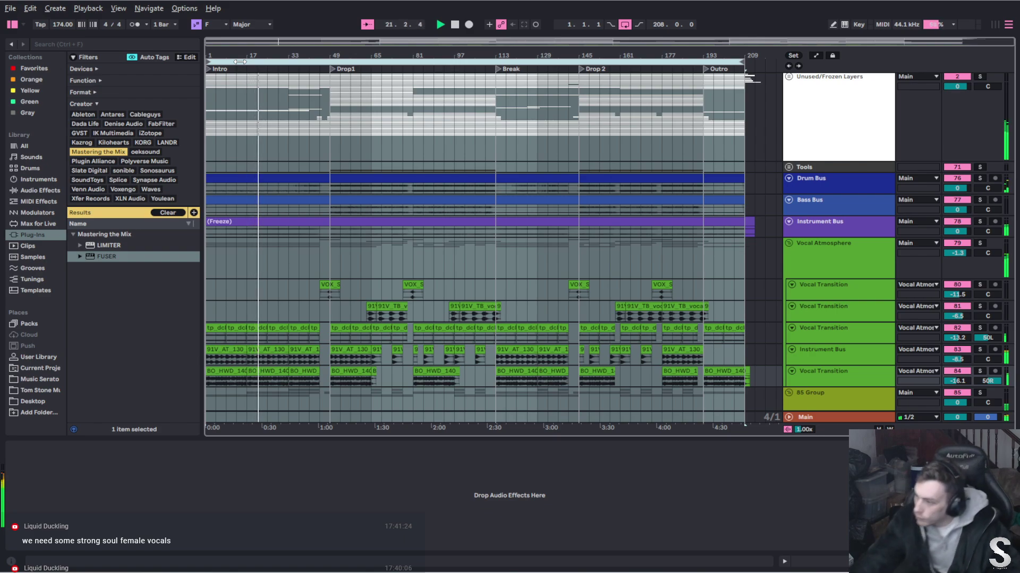
{"action": "scroll", "coordinate": [382, 369], "scroll_direction": "down", "scroll_amount": 5}
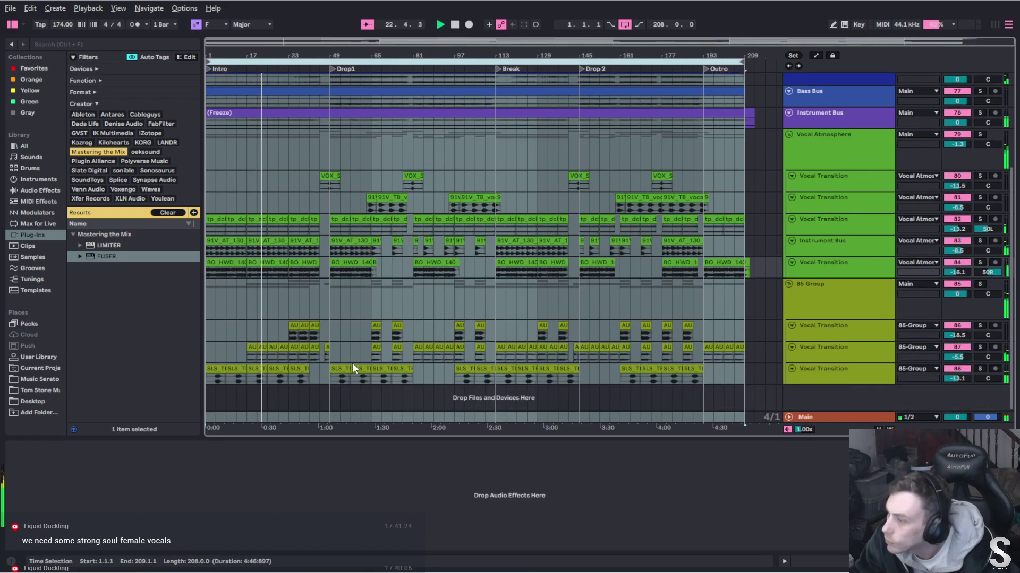
Copy track 87's vocal clips from 33.1.1–41.1.1 to 25.1.1, and copy the run starting at 17.1.1 into Drop 1c
{"action": "left_click", "coordinate": [297, 353]}
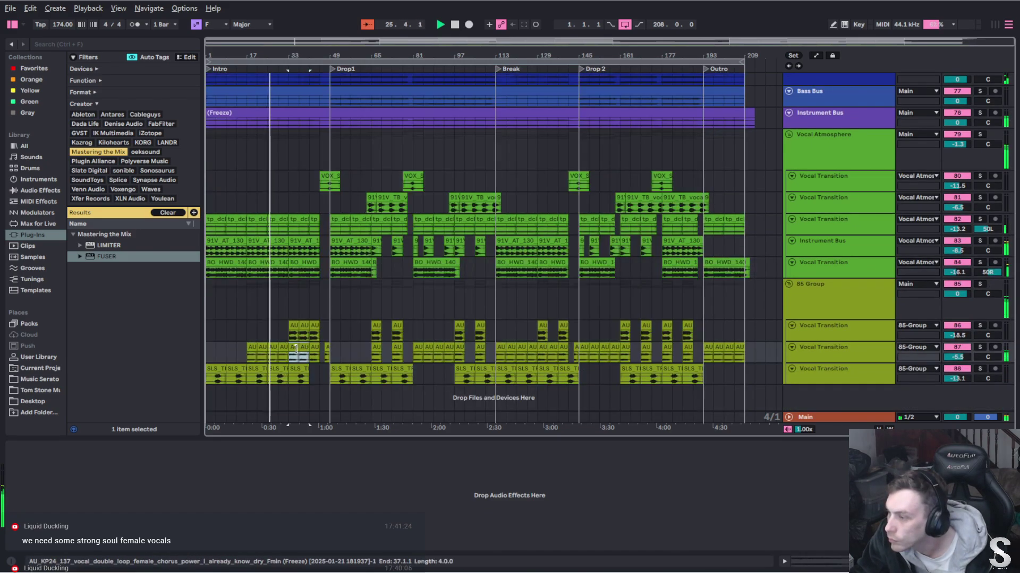
{"action": "left_click_drag", "start_coordinate": [296, 353], "coordinate": [269, 352]}
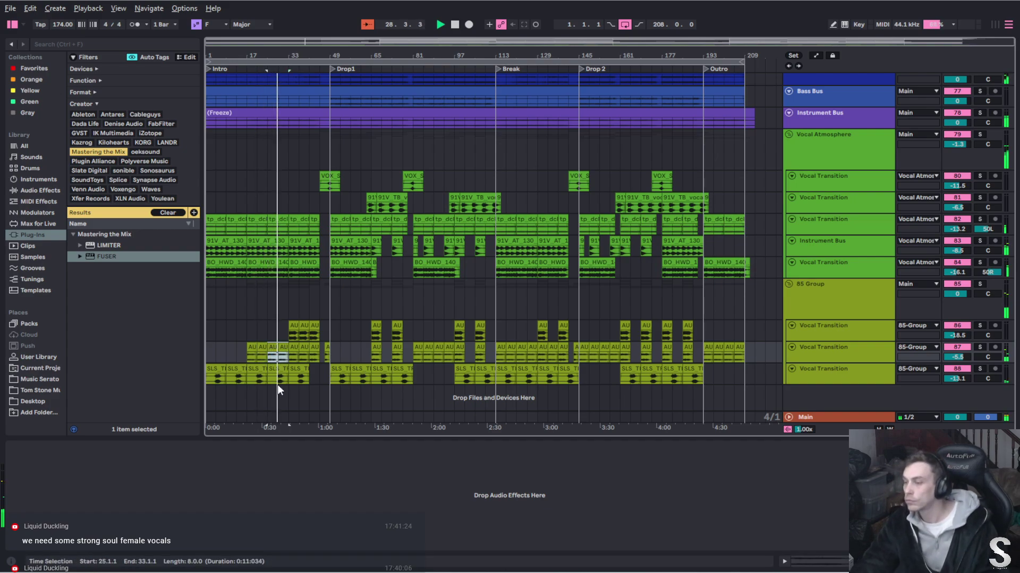
{"action": "left_click", "coordinate": [280, 348]}
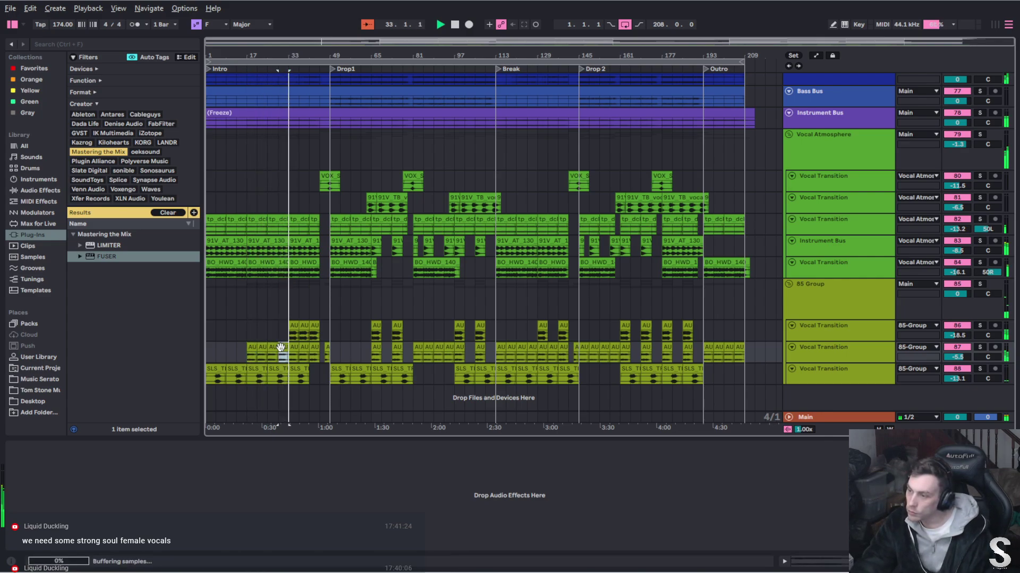
{"action": "left_click", "coordinate": [251, 345], "text": "shift"}
{"action": "left_click_drag", "start_coordinate": [250, 347], "coordinate": [424, 360]}
Try repeating track 87's vocal clip from 93.1.1 up to 105.1.1, and undo the repeats
{"action": "left_click", "coordinate": [449, 357]}
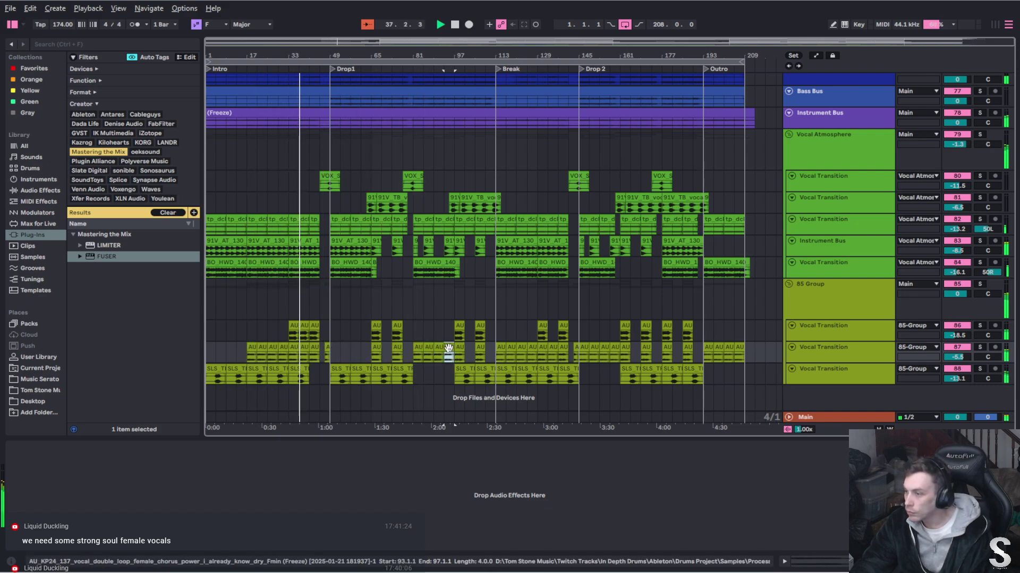
{"action": "key", "text": "Right"}
{"action": "key", "text": "Right"}
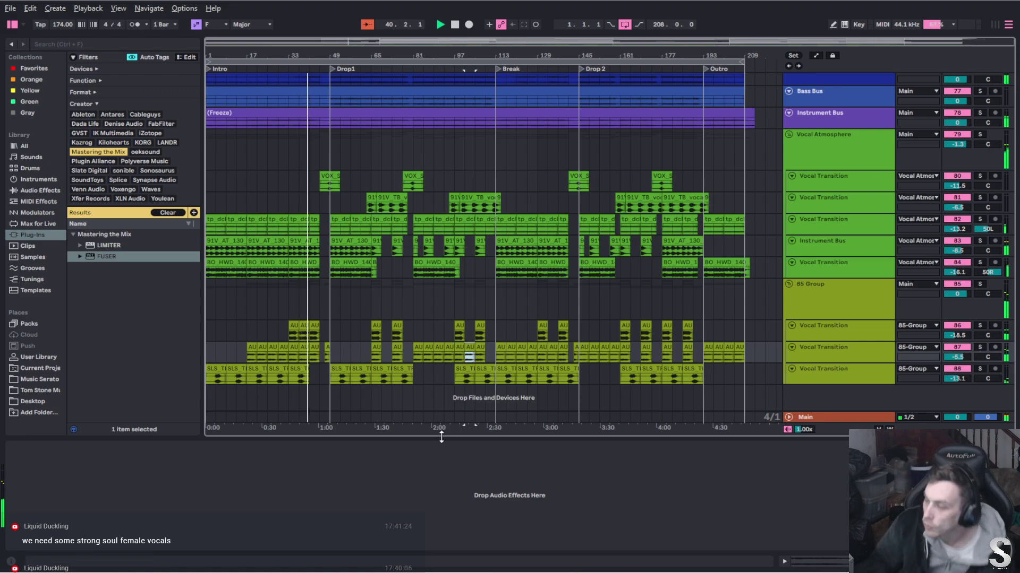
{"action": "key", "text": "Left"}
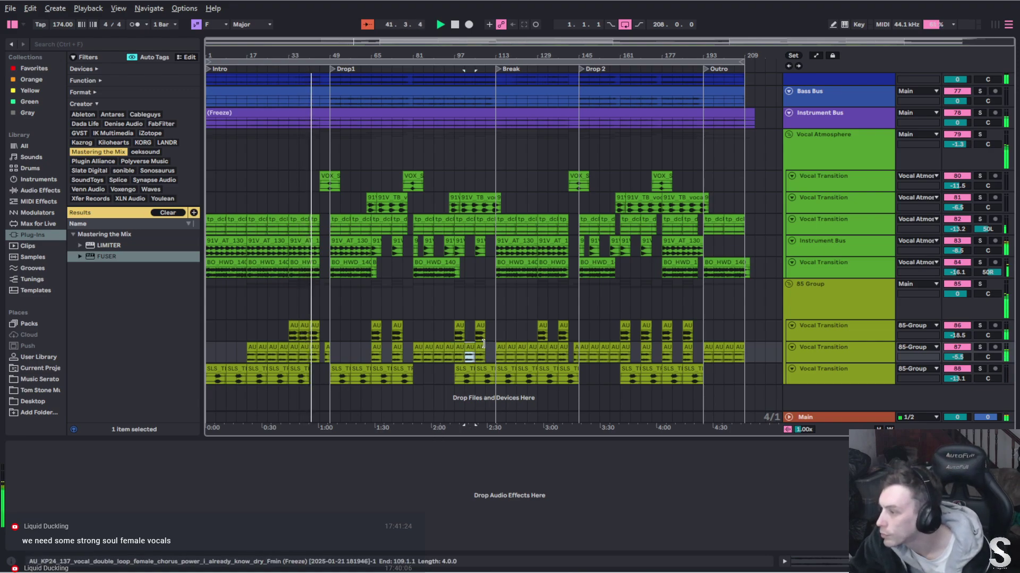
{"action": "key", "text": "ctrl+z"}
{"action": "key", "text": "ctrl+z"}
{"action": "key", "text": "ctrl+z"}
{"action": "key", "text": "ctrl+z"}
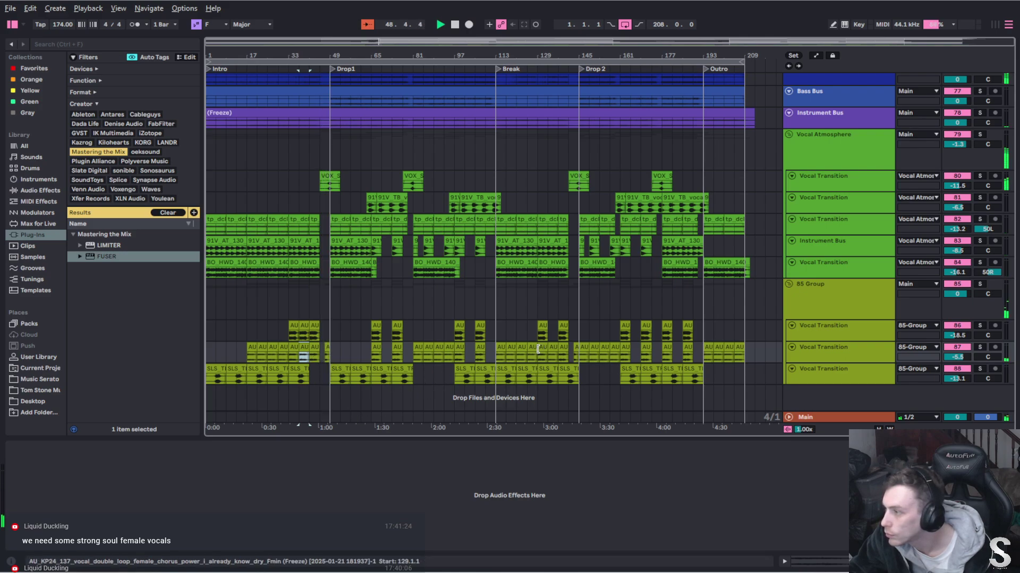
Repeat the four-bar vocal clip at 113.1.1 on track 87 through the Breakdown up to 141.1.1
{"action": "left_click", "coordinate": [504, 348]}
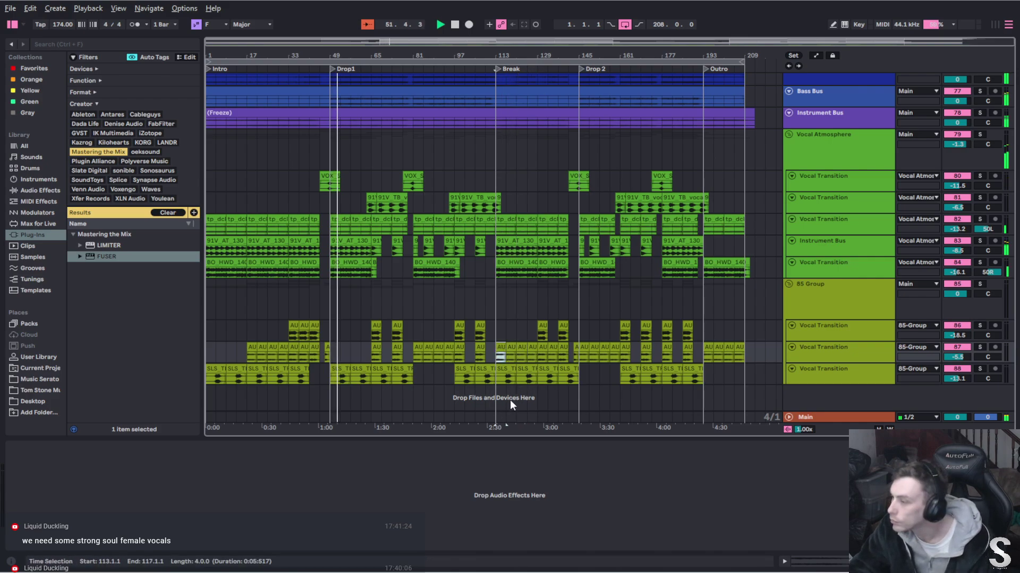
{"action": "key", "text": "Right"}
{"action": "key", "text": "Right"}
{"action": "key", "text": "Right"}
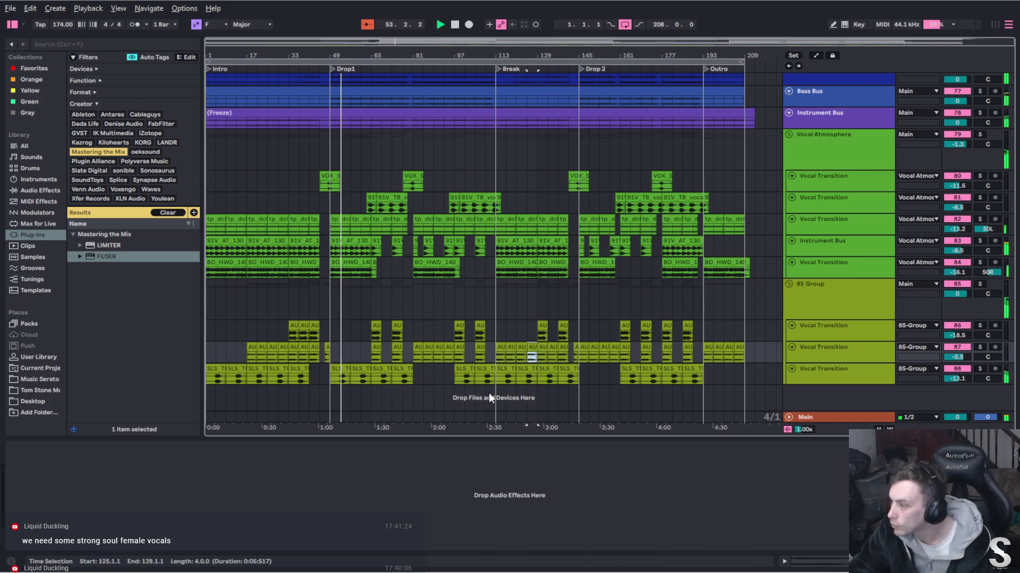
{"action": "key", "text": "Right"}
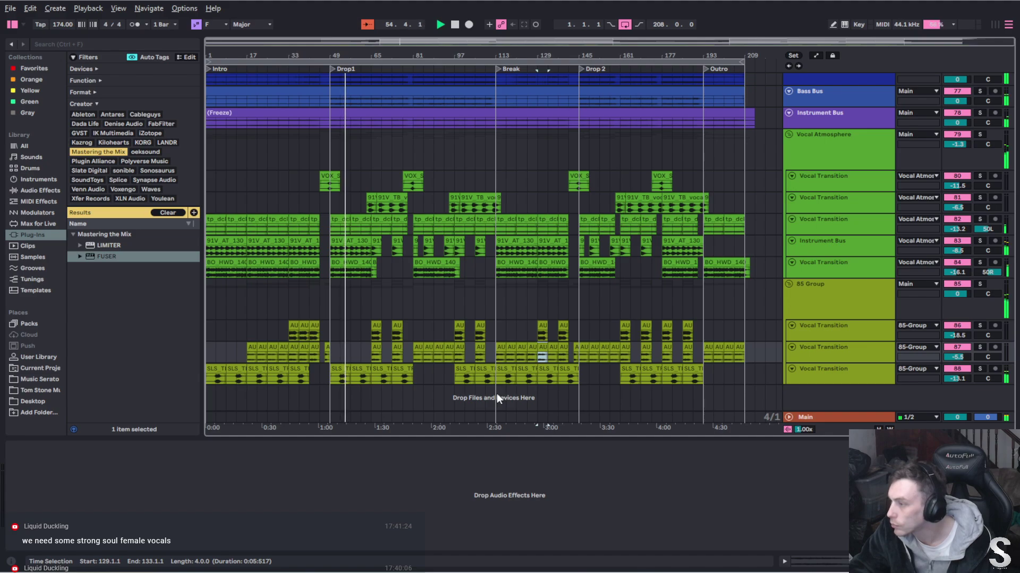
{"action": "key", "text": "Right"}
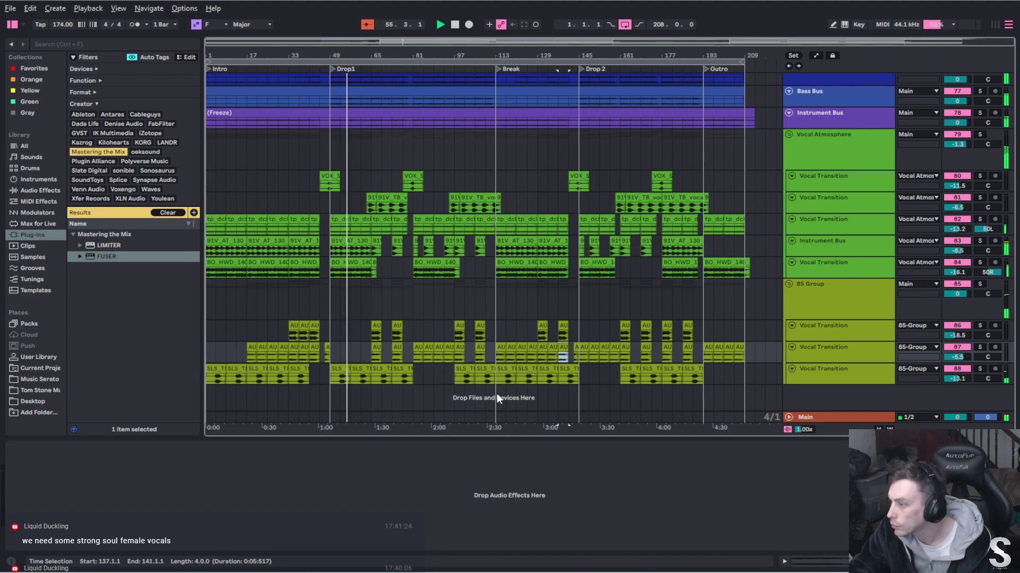
Lower the Vocal Atmosphere group's volume to -3.5 dB while the full arrangement plays
{"action": "left_click", "coordinate": [295, 351]}
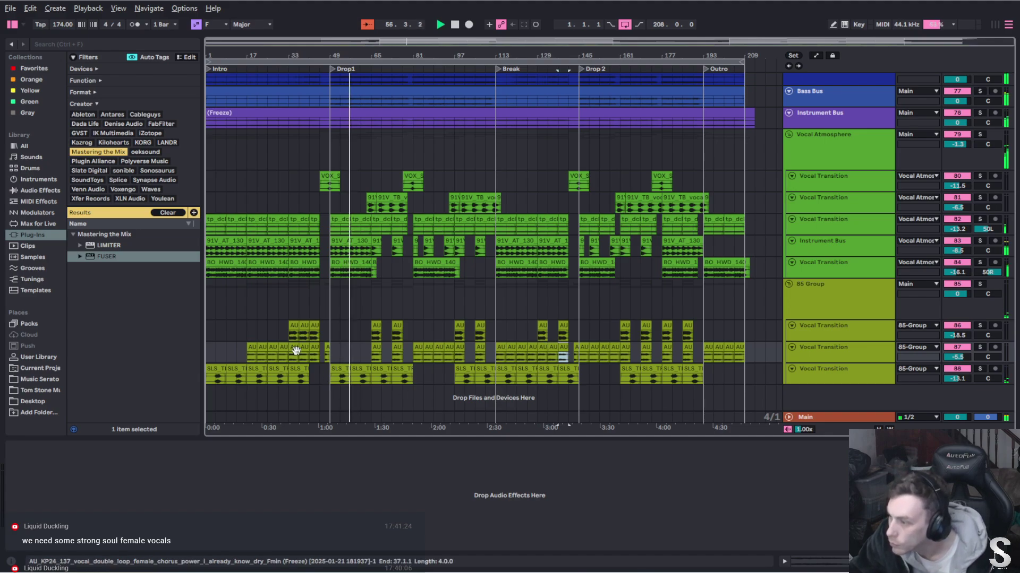
{"action": "left_click", "coordinate": [253, 348]}
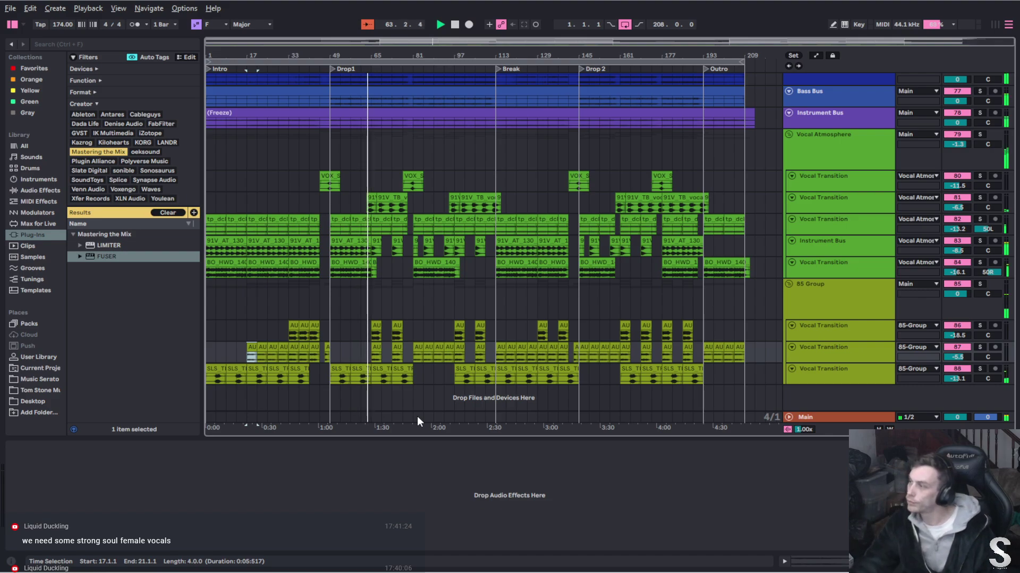
{"action": "left_click", "coordinate": [957, 144]}
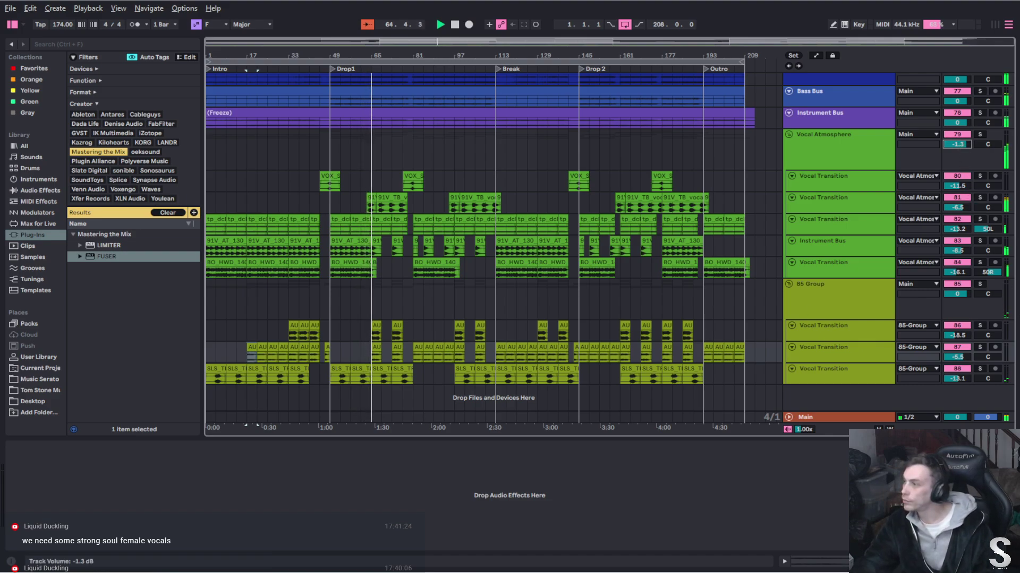
{"action": "mouse_move", "coordinate": [957, 144]}
{"action": "left_mouse_down"}
{"action": "mouse_move", "coordinate": [957, 154]}
{"action": "mouse_move", "coordinate": [958, 143]}
{"action": "left_mouse_up"}
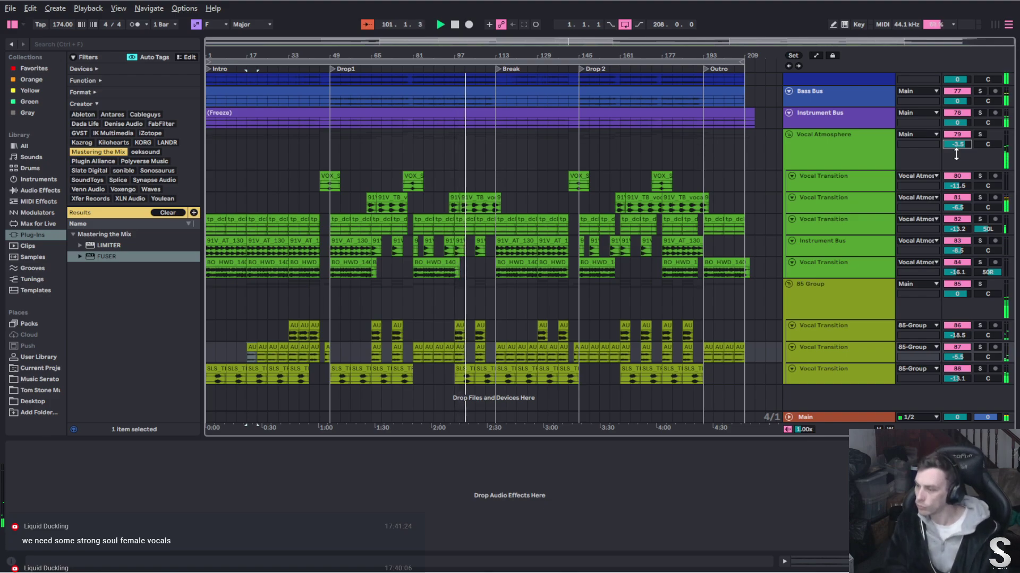
Audition the vocal clip at 97.1.1 on track 86 in a close-up view and stop playback
{"action": "left_click", "coordinate": [461, 327]}
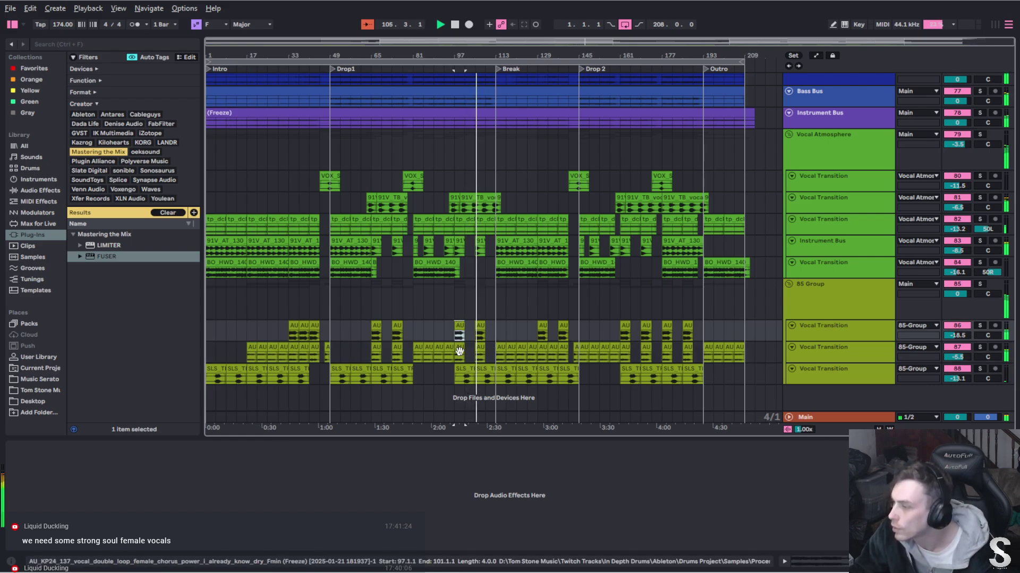
{"action": "key", "text": "z"}
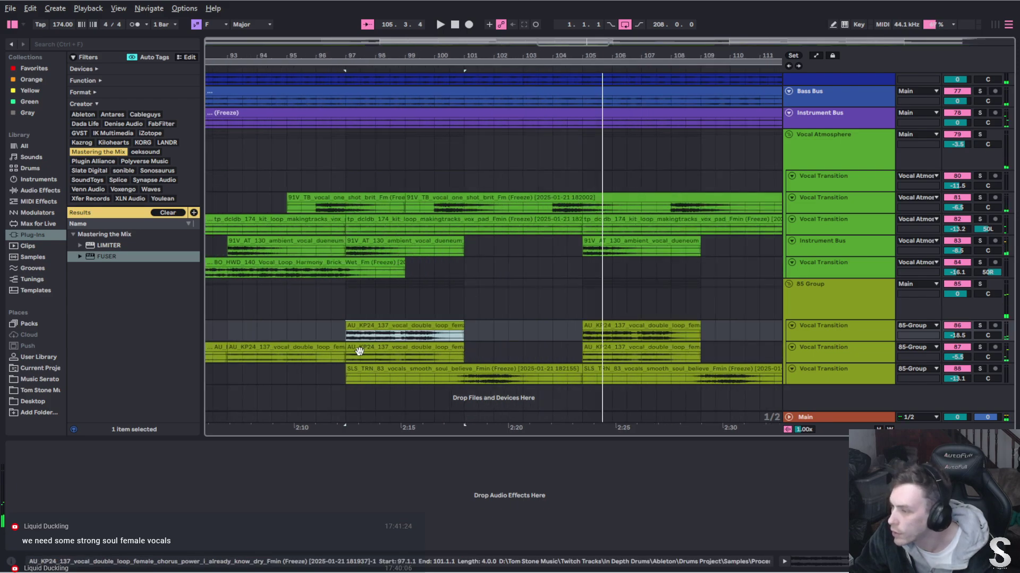
{"action": "key", "text": "space"}
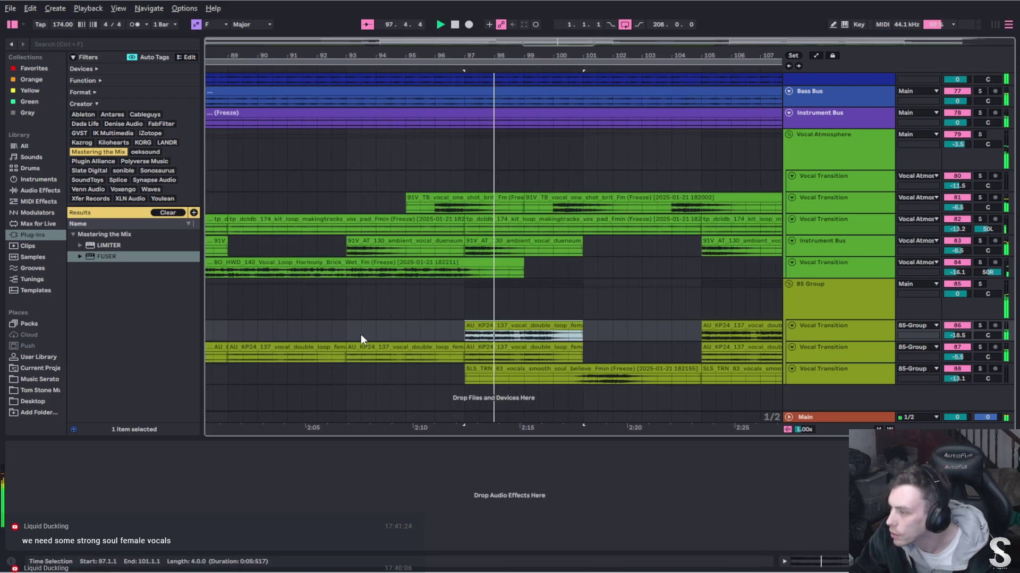
{"action": "key", "text": "space"}
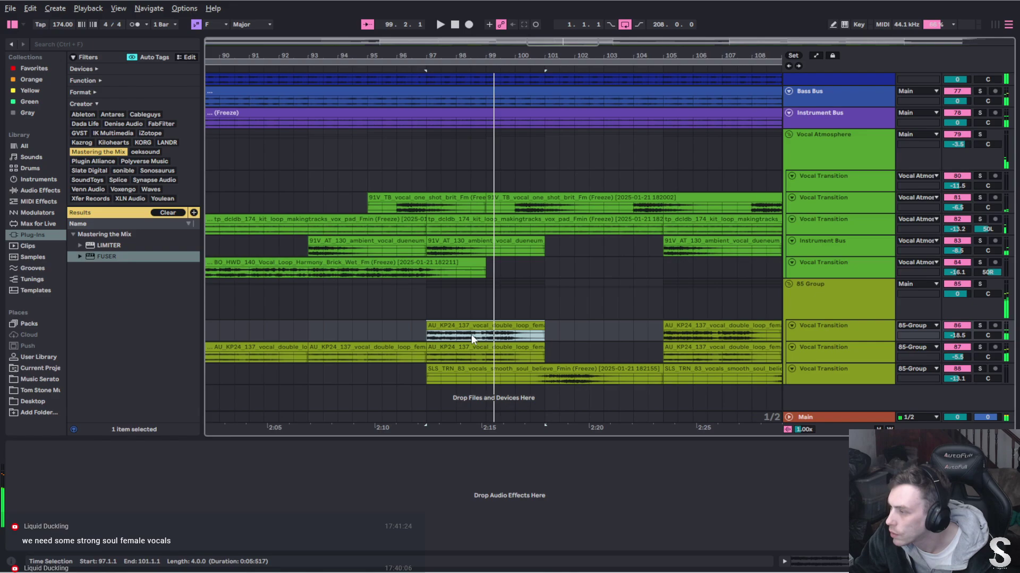
Copy the first two bars of the 97.1.1 clips on tracks 86 and 87 to 101.1.1 and 103.1.1, and that pair to 109.1.1
{"action": "left_click", "coordinate": [482, 352]}
{"action": "left_click", "coordinate": [437, 326]}
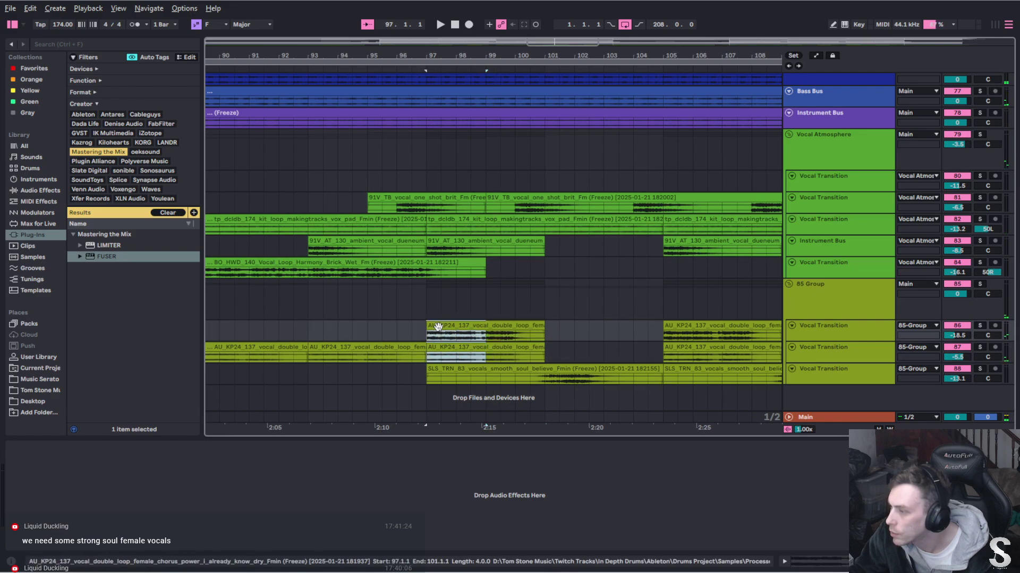
{"action": "left_click_drag", "start_coordinate": [437, 326], "coordinate": [561, 330]}
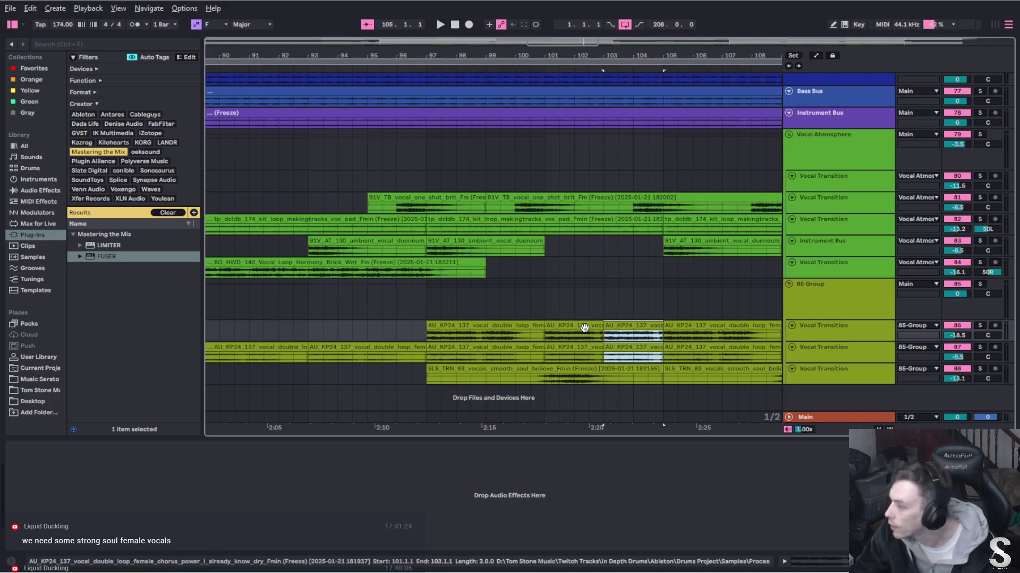
{"action": "scroll", "coordinate": [584, 327], "scroll_direction": "down", "scroll_amount": 3}
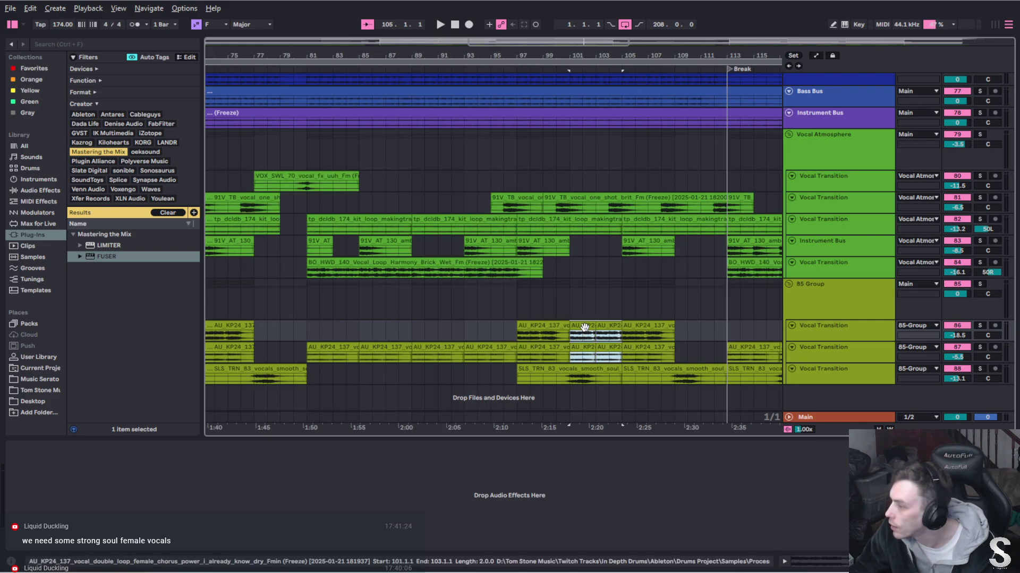
{"action": "left_click_drag", "start_coordinate": [584, 328], "coordinate": [690, 326]}
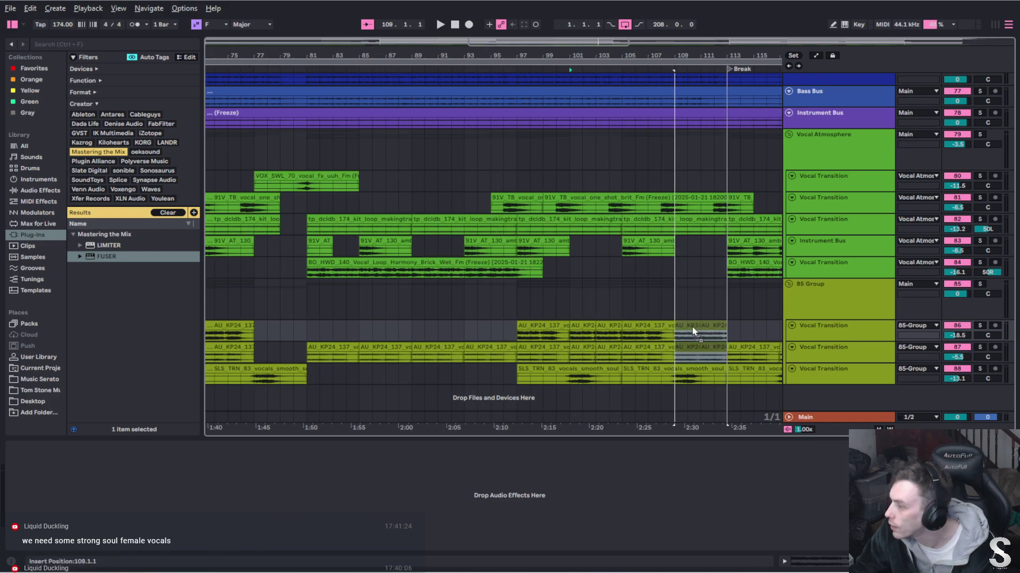
Play the extended vocals from 97.1.1 and enlarge track 86 to check its waveforms
{"action": "left_click", "coordinate": [550, 325]}
{"action": "key", "text": "space"}
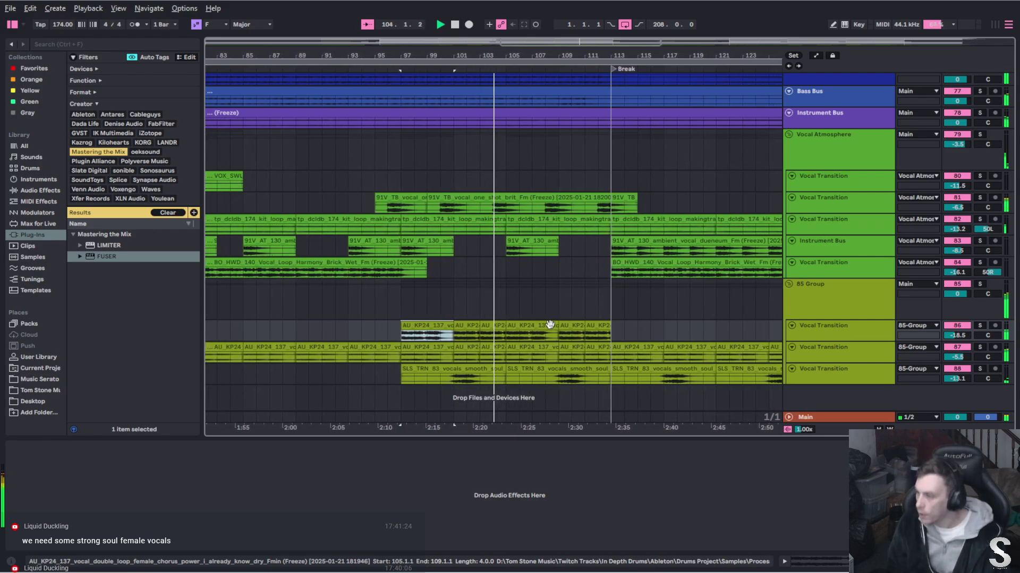
{"action": "scroll", "coordinate": [462, 340], "scroll_direction": "up", "scroll_amount": 3}
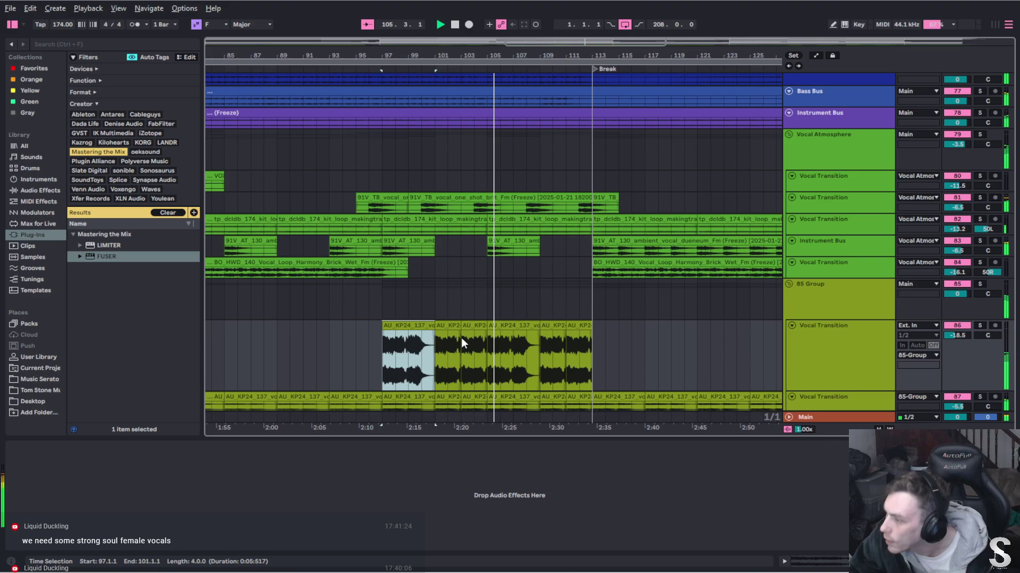
Add a fade-out about half a bar long to the end of the 101.1.1 vocal clip on track 86
{"action": "scroll", "coordinate": [460, 338], "scroll_direction": "up", "scroll_amount": 5}
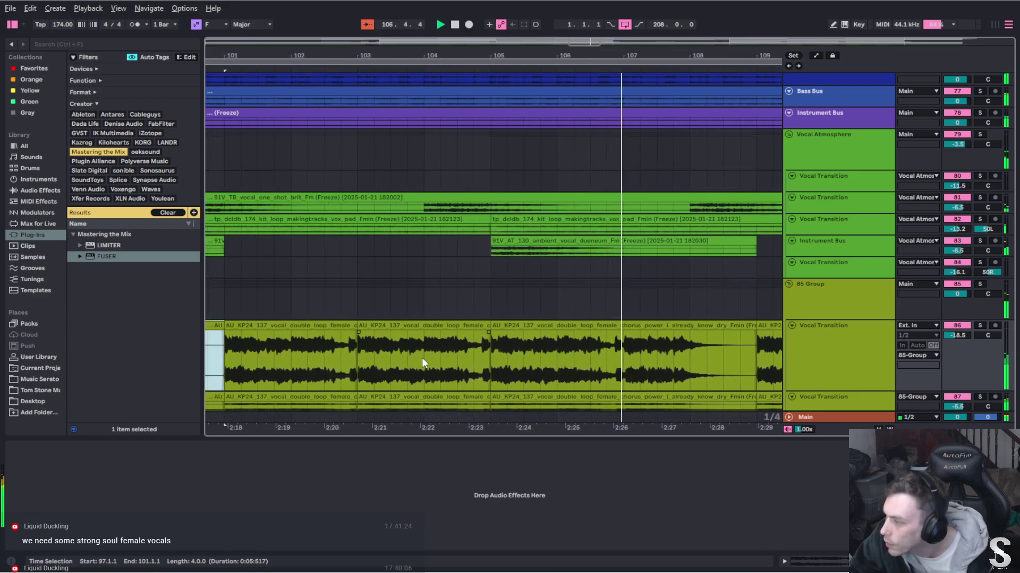
{"action": "scroll", "coordinate": [425, 357], "scroll_direction": "left", "scroll_amount": 3}
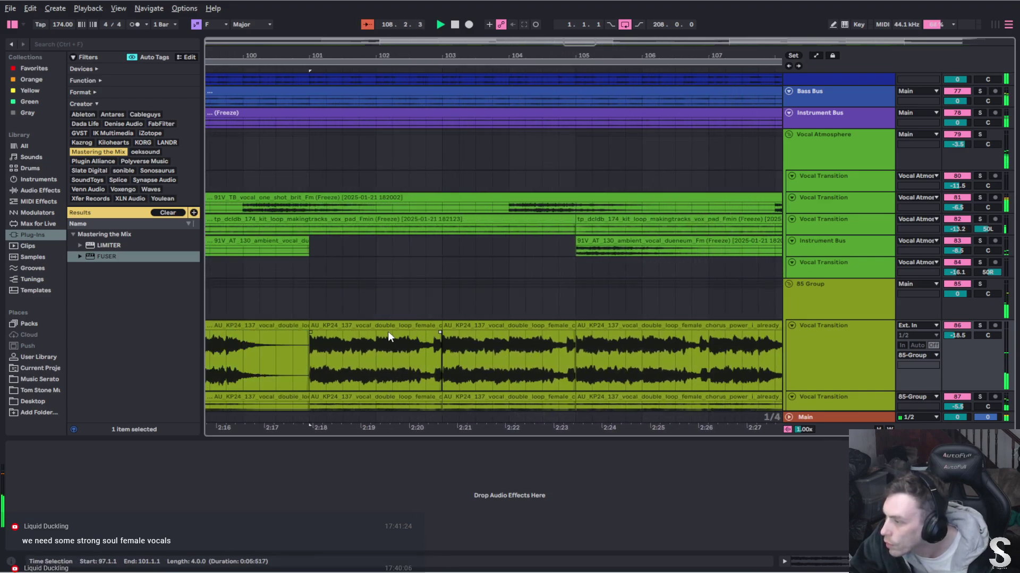
{"action": "left_click", "coordinate": [441, 331]}
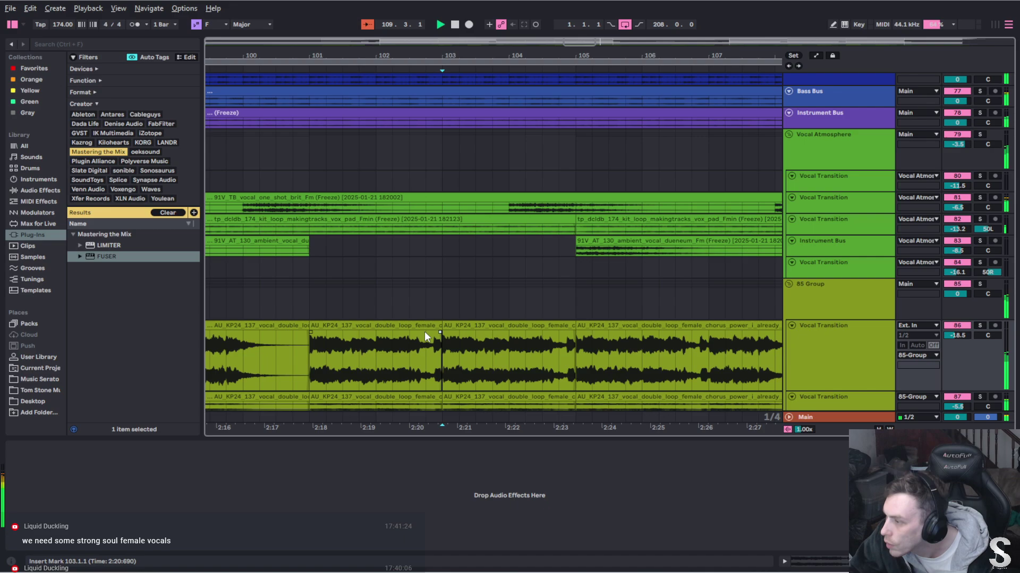
{"action": "left_click", "coordinate": [454, 323]}
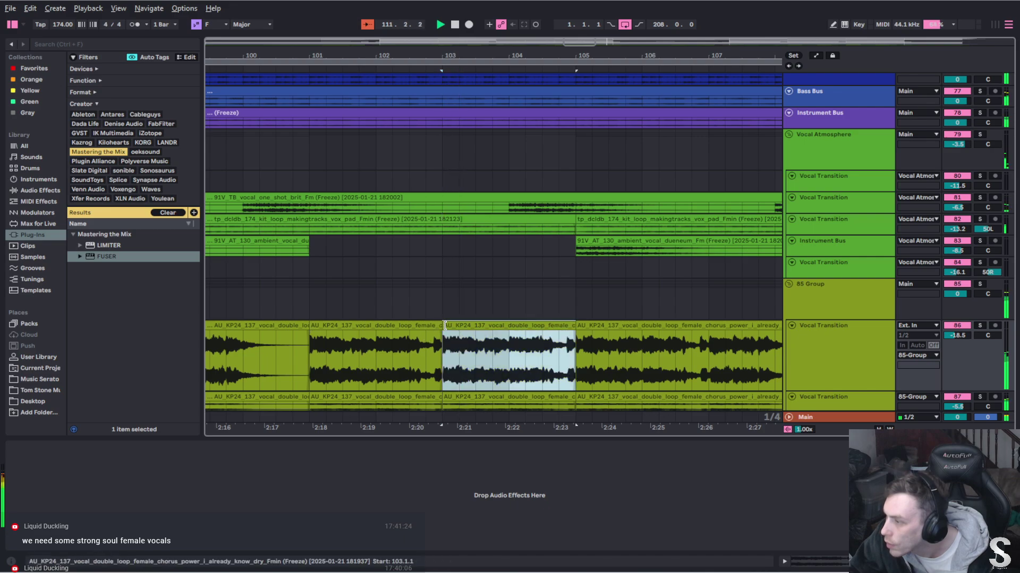
{"action": "mouse_move", "coordinate": [445, 326]}
{"action": "left_mouse_down"}
{"action": "mouse_move", "coordinate": [455, 326]}
{"action": "mouse_move", "coordinate": [404, 334]}
{"action": "mouse_move", "coordinate": [443, 326]}
{"action": "left_mouse_up"}
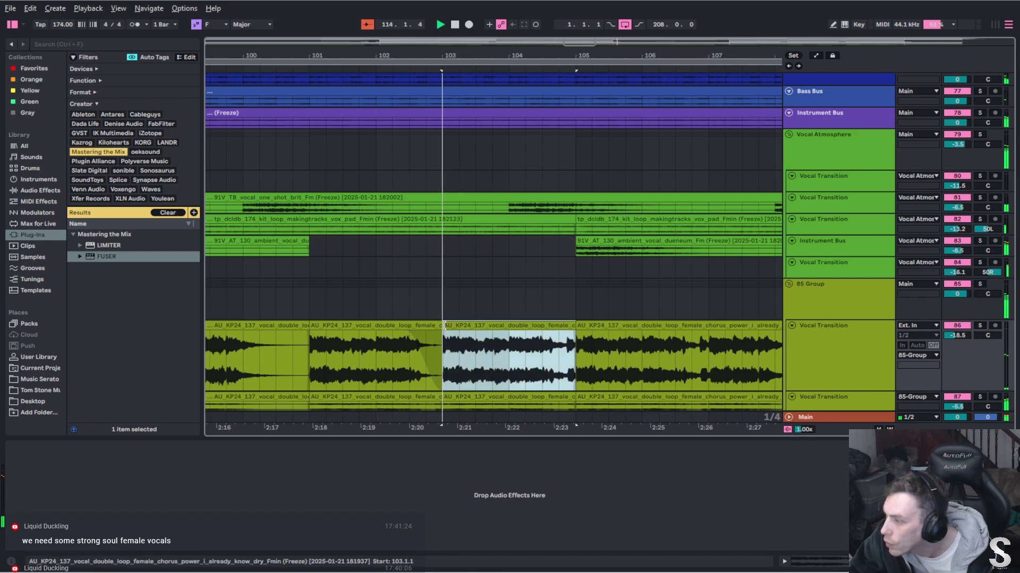
Copy the faded 101.1.1 clip on track 86 over the clips at 103.1.1, 109.1.1 and 111.1.1
{"action": "scroll", "coordinate": [403, 333], "scroll_direction": "down", "scroll_amount": 4}
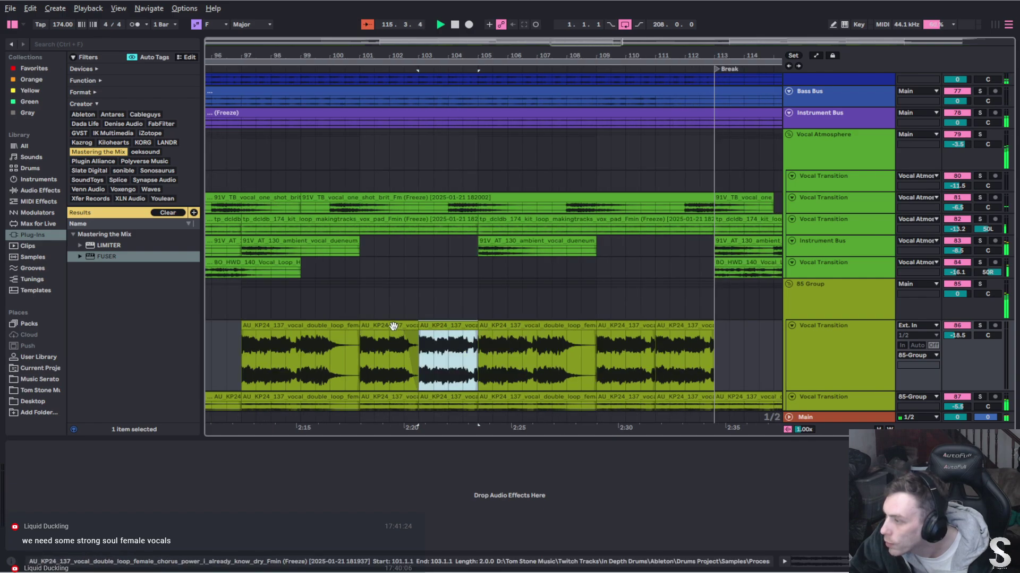
{"action": "left_click", "coordinate": [393, 326], "text": "shift"}
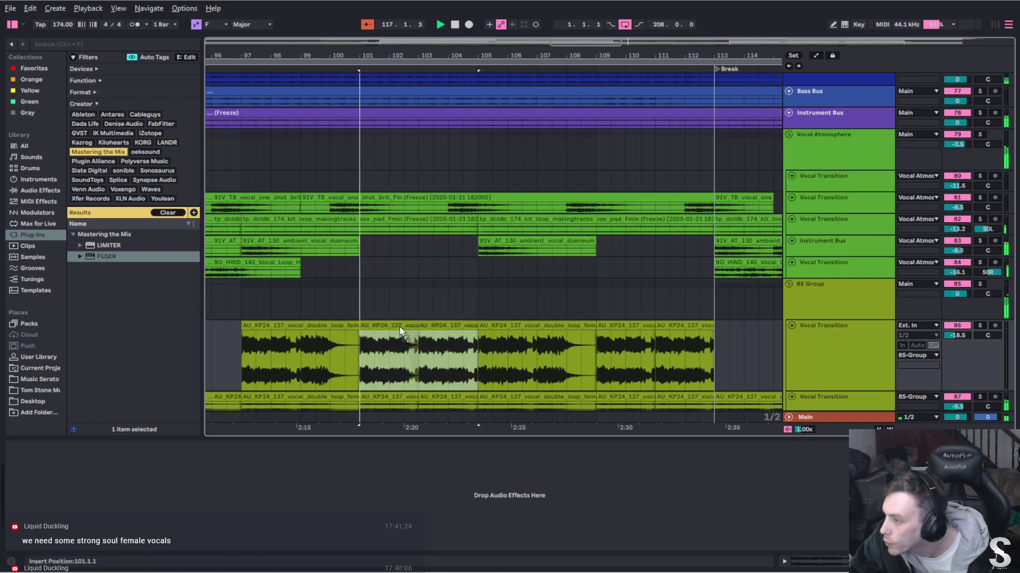
{"action": "left_click", "coordinate": [398, 326]}
{"action": "left_click_drag", "start_coordinate": [398, 325], "coordinate": [692, 331]}
{"action": "left_click", "coordinate": [531, 326]}
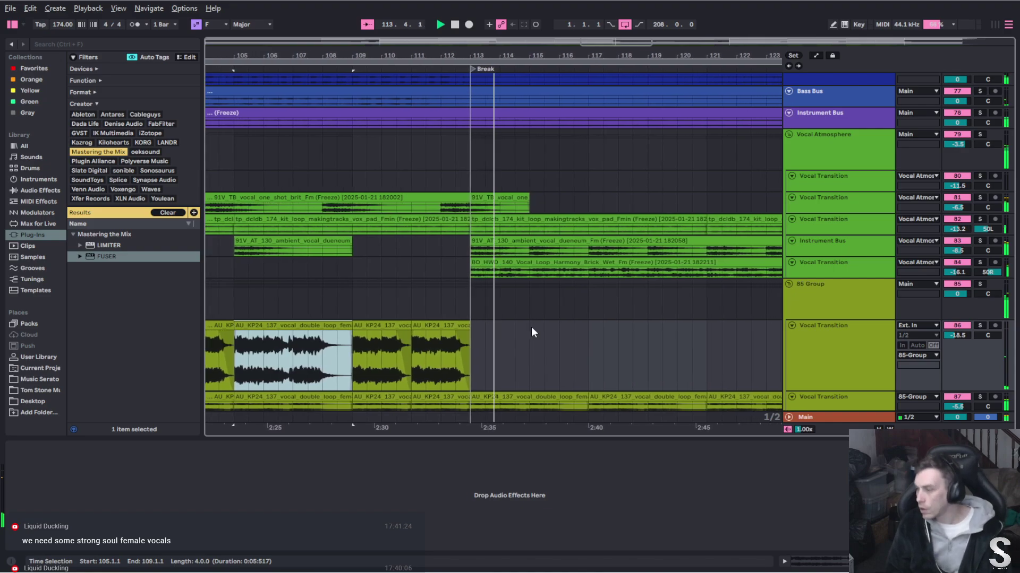
Stop playback, trim the 111.1.1 clip on track 86 to end at 112.4.3 and start its fade-out just after 112.3
{"action": "key", "text": "space"}
{"action": "scroll", "coordinate": [439, 351], "scroll_direction": "up", "scroll_amount": 10}
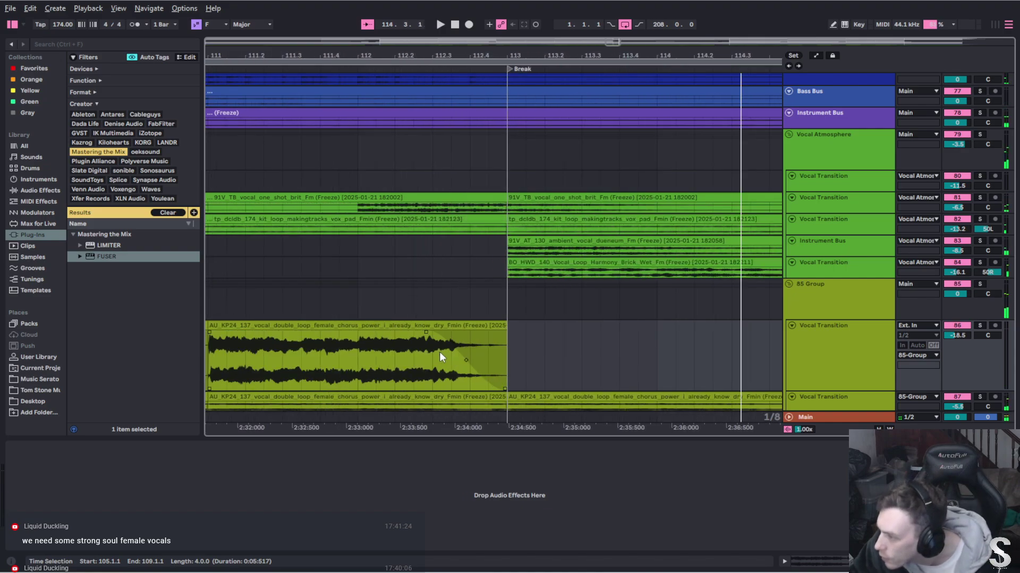
{"action": "left_click_drag", "start_coordinate": [584, 343], "coordinate": [544, 343]}
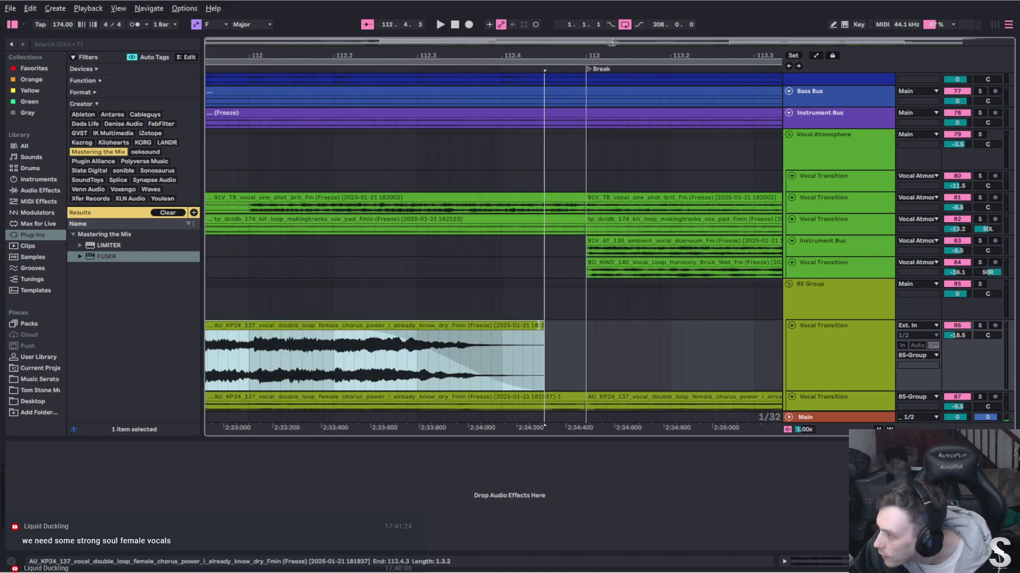
{"action": "left_click_drag", "start_coordinate": [361, 331], "coordinate": [426, 333]}
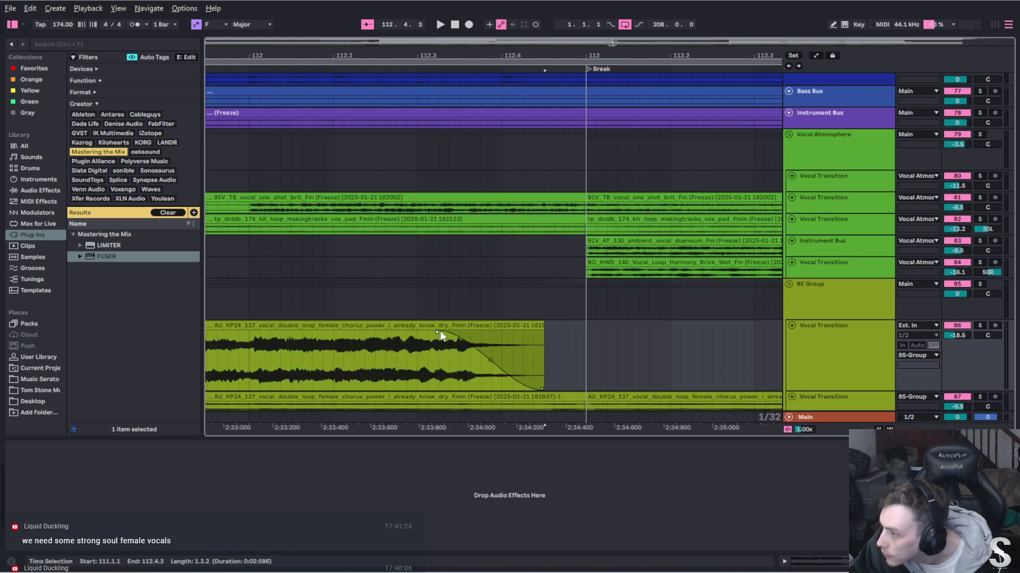
Trim the end of the 109.1.1 vocal clip on track 86 back to 110.4.3
{"action": "scroll", "coordinate": [420, 337], "scroll_direction": "down", "scroll_amount": 7}
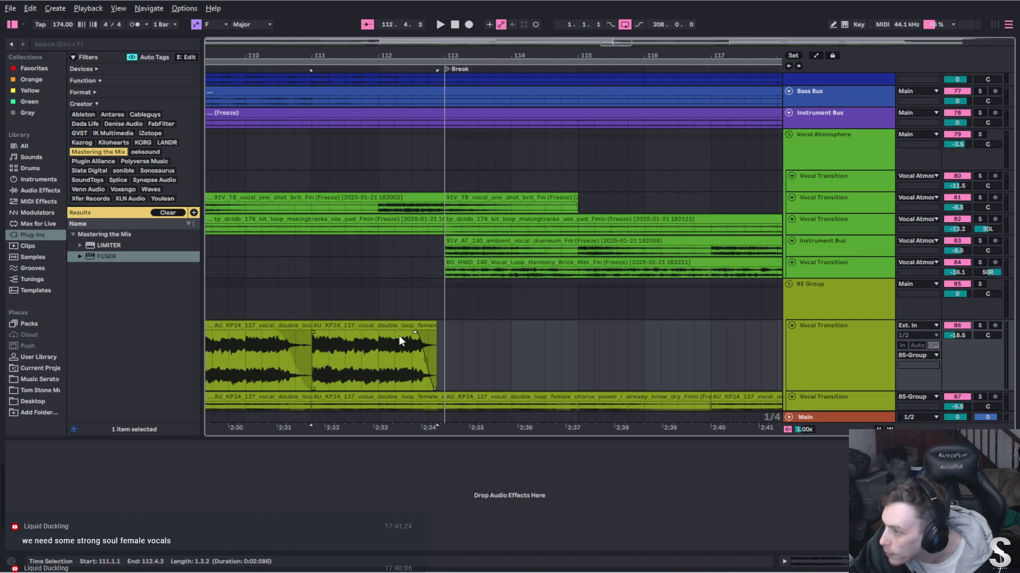
{"action": "scroll", "coordinate": [400, 335], "scroll_direction": "down", "scroll_amount": 5}
{"action": "left_click", "coordinate": [386, 326]}
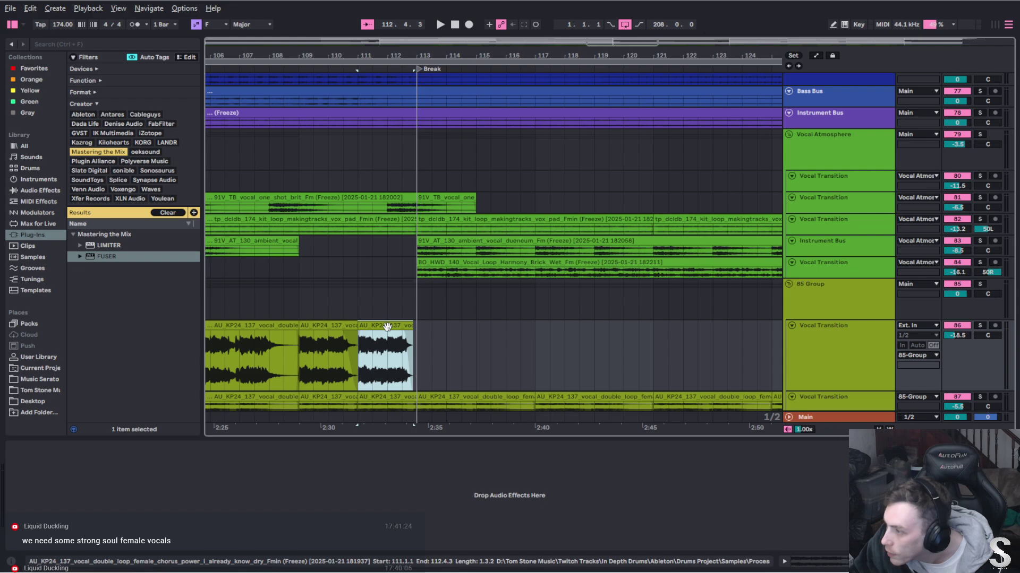
{"action": "left_click", "coordinate": [329, 326]}
{"action": "left_click_drag", "start_coordinate": [359, 325], "coordinate": [355, 324]}
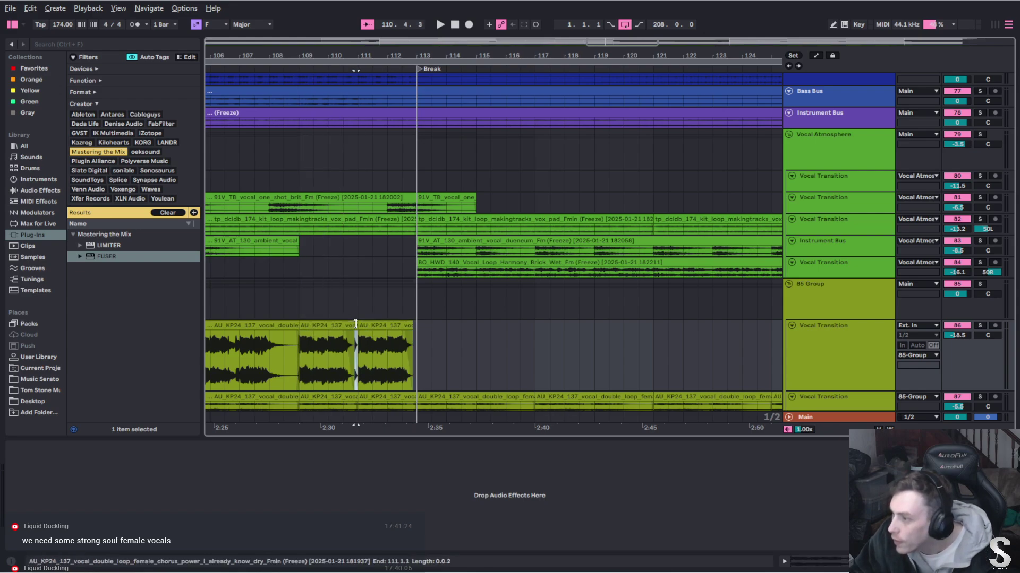
Trim the track 86 clips at 101.1.1 and 103.1.1 to end at 102.4.3 and 104.4.3
{"action": "scroll", "coordinate": [336, 328], "scroll_direction": "left", "scroll_amount": 5}
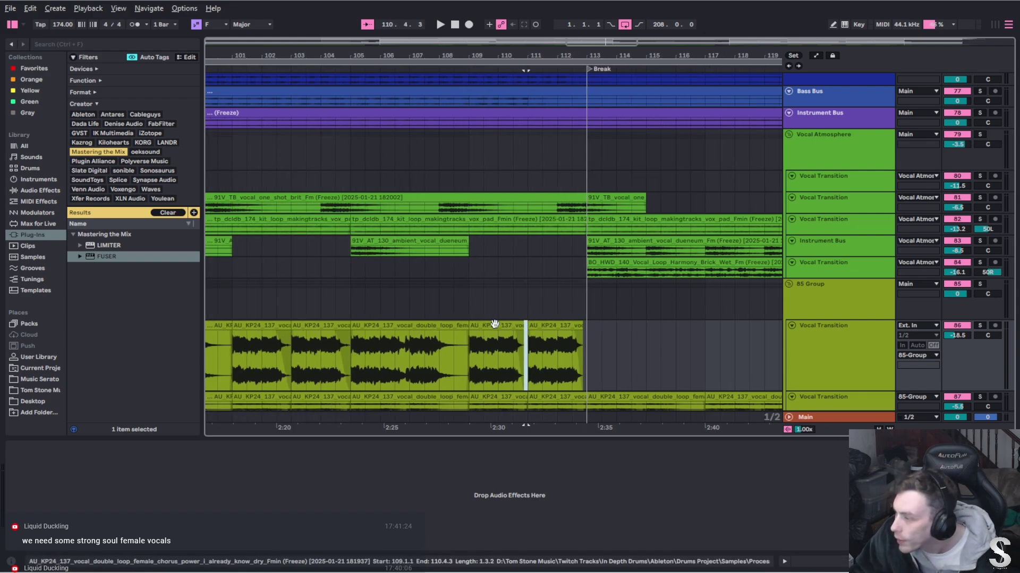
{"action": "left_click", "coordinate": [574, 328]}
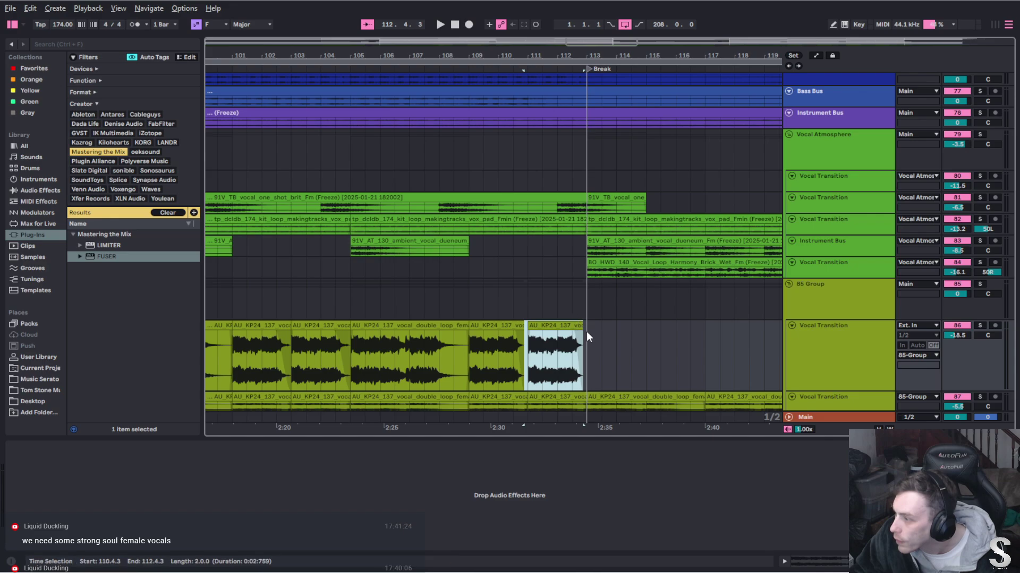
{"action": "left_click_drag", "start_coordinate": [586, 332], "coordinate": [471, 332]}
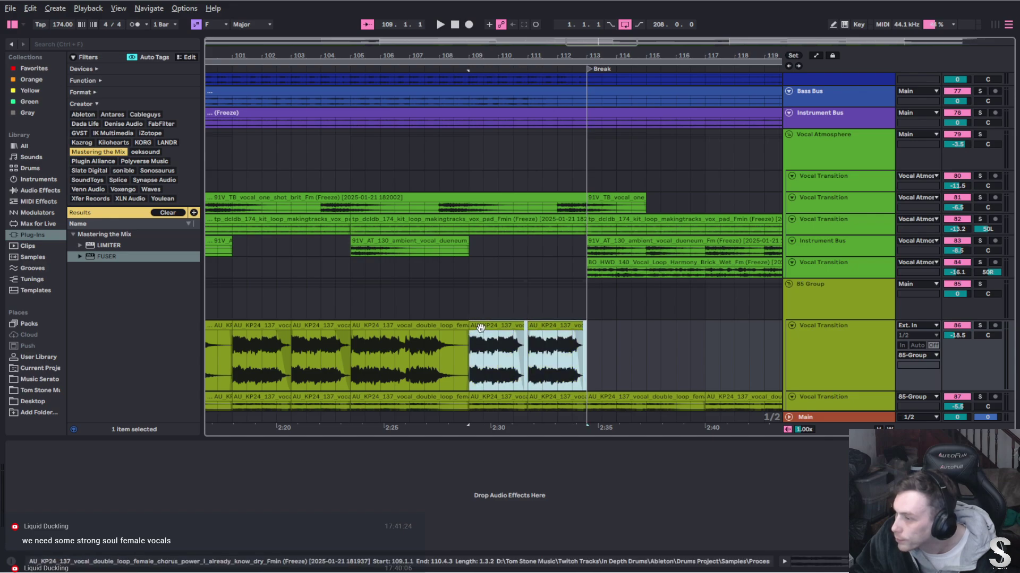
{"action": "left_click_drag", "start_coordinate": [352, 332], "coordinate": [249, 330]}
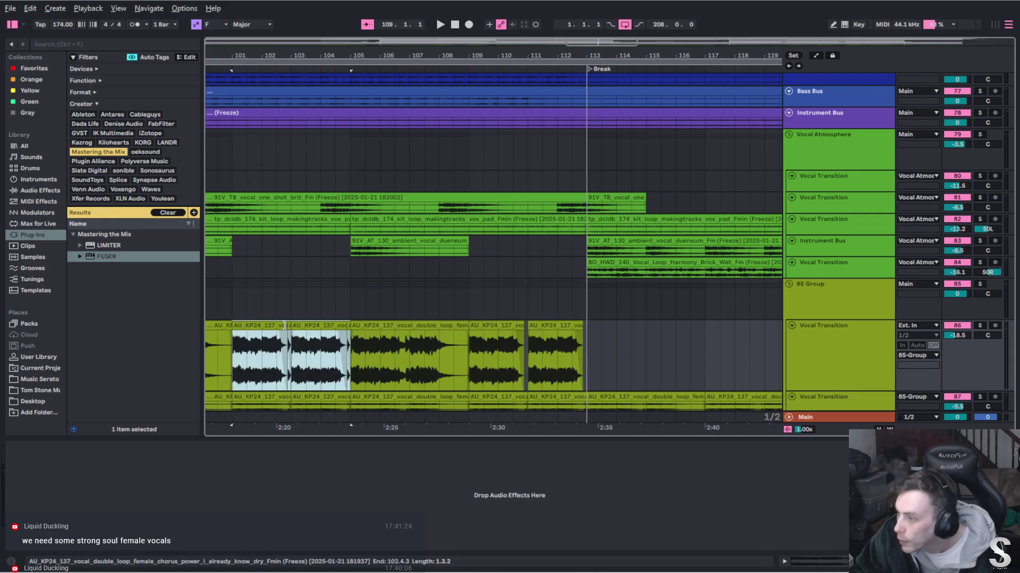
{"action": "left_click", "coordinate": [289, 325]}
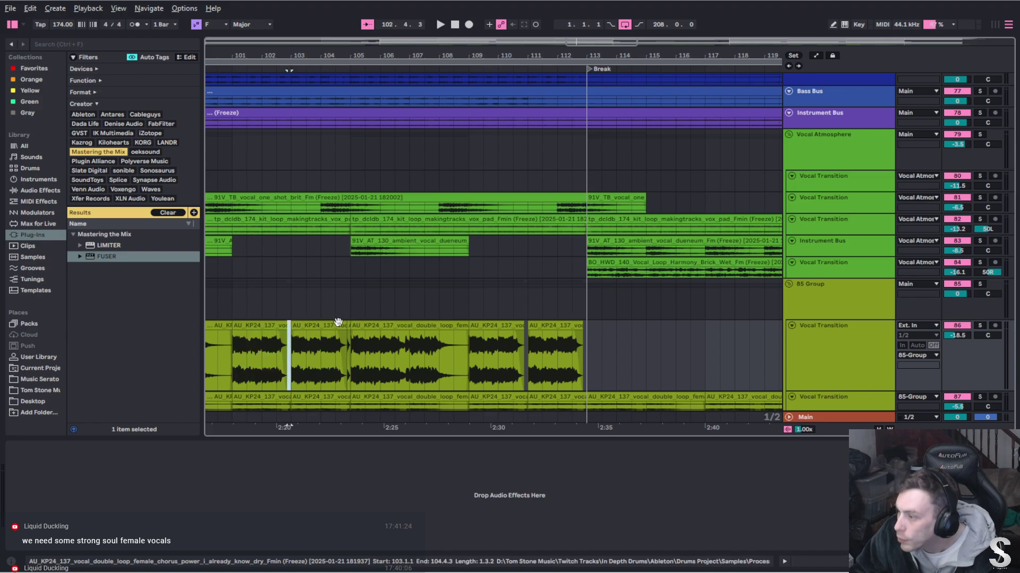
{"action": "left_click", "coordinate": [261, 325]}
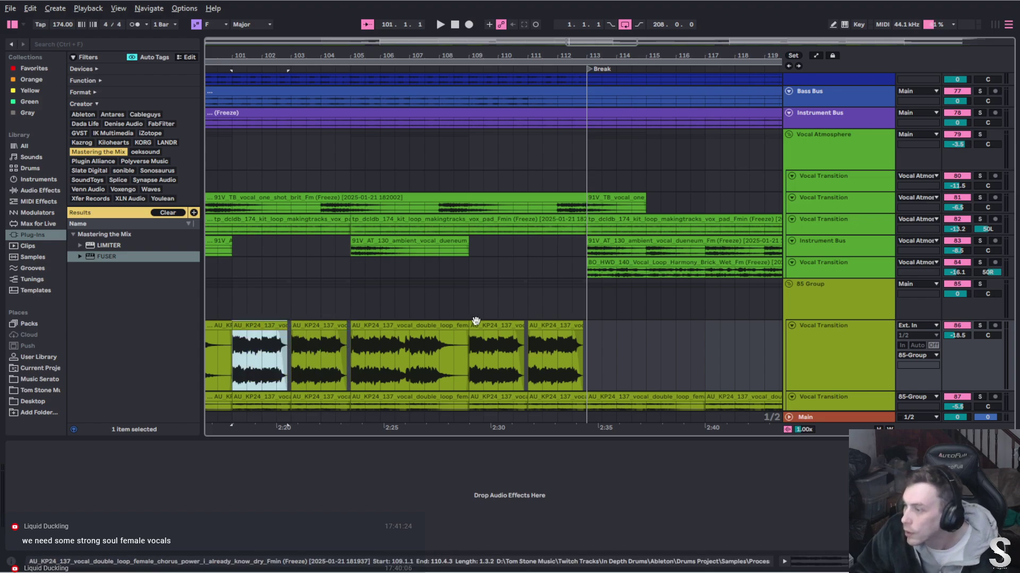
Play the edited track 86 vocals from 105.1.1 into the Break, compare them with the surrounding vocal clips and stop playback
{"action": "left_click", "coordinate": [461, 327]}
{"action": "key", "text": "space"}
{"action": "key", "text": "x"}
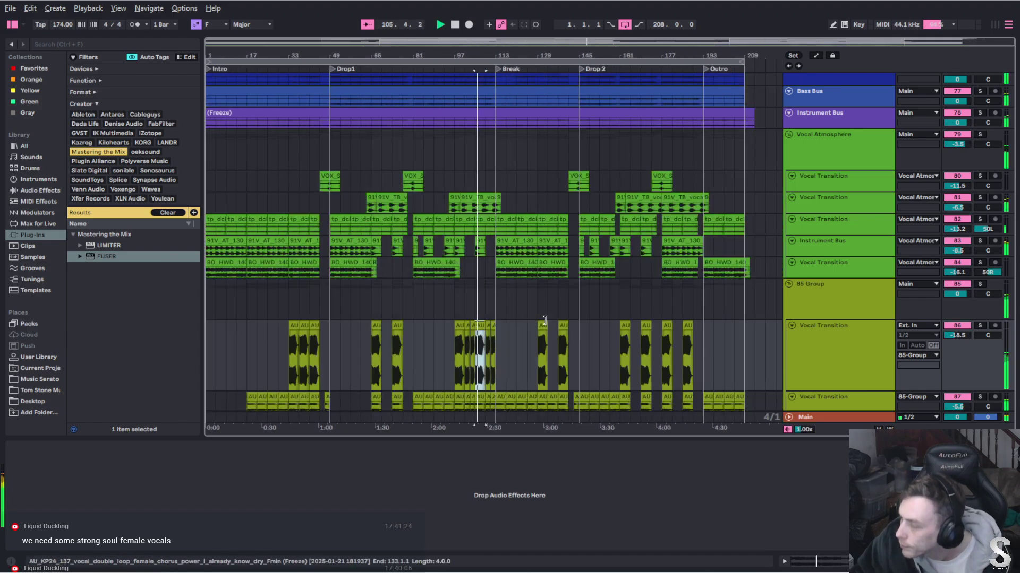
{"action": "key", "text": "plus"}
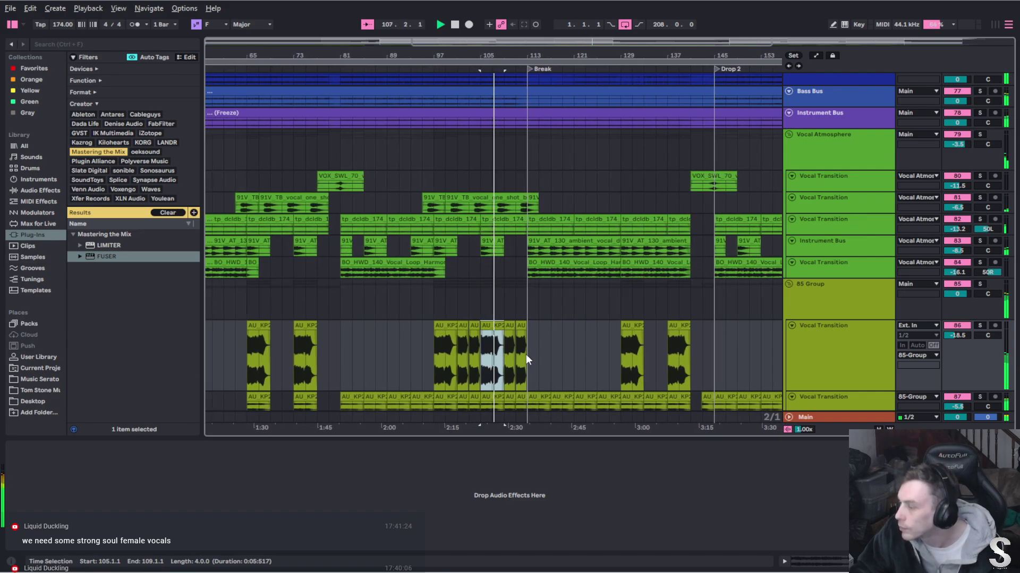
{"action": "scroll", "coordinate": [537, 355], "scroll_direction": "right", "scroll_amount": 8}
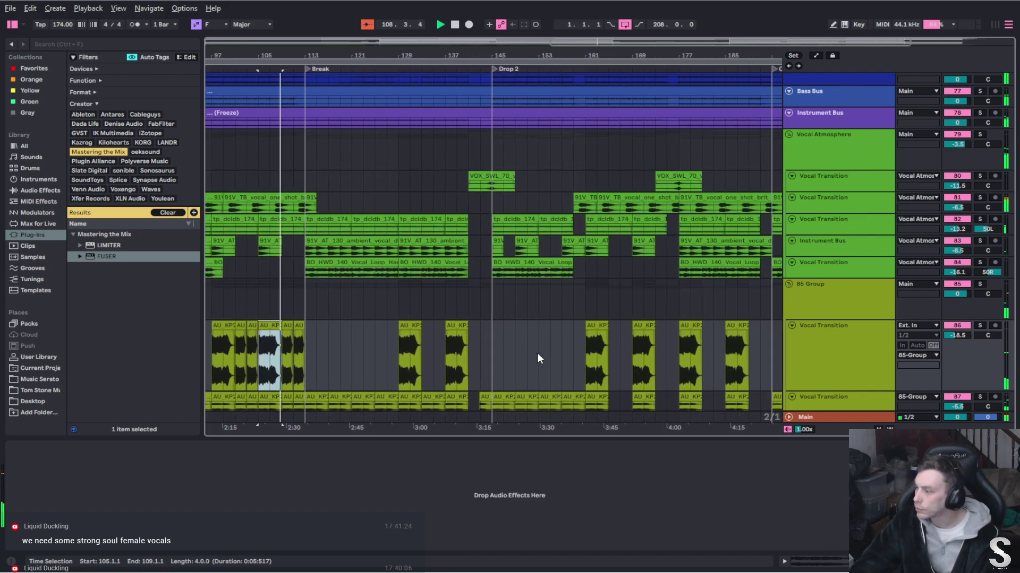
{"action": "scroll", "coordinate": [494, 360], "scroll_direction": "left", "scroll_amount": 2}
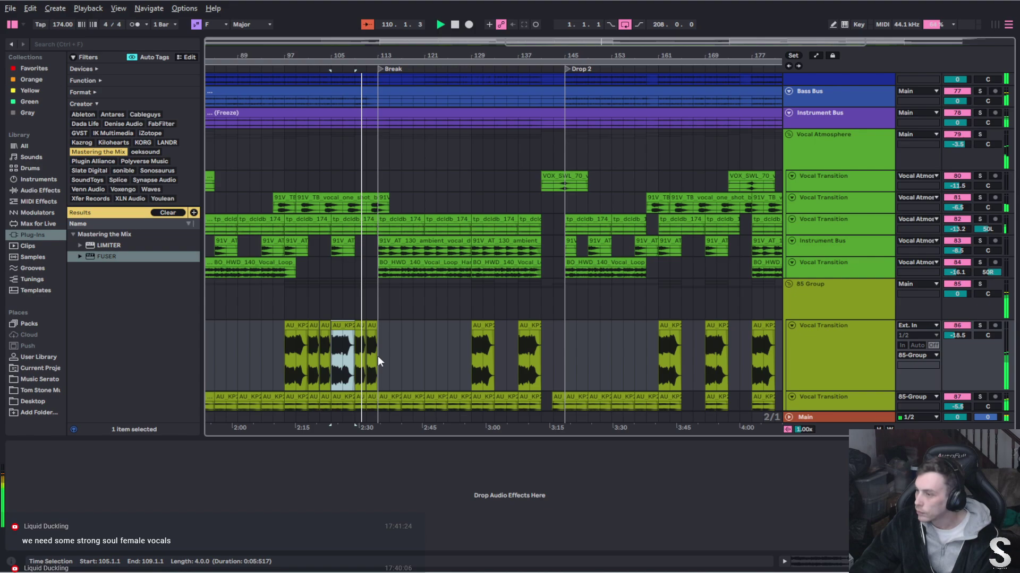
{"action": "left_click_drag", "start_coordinate": [378, 355], "coordinate": [288, 354]}
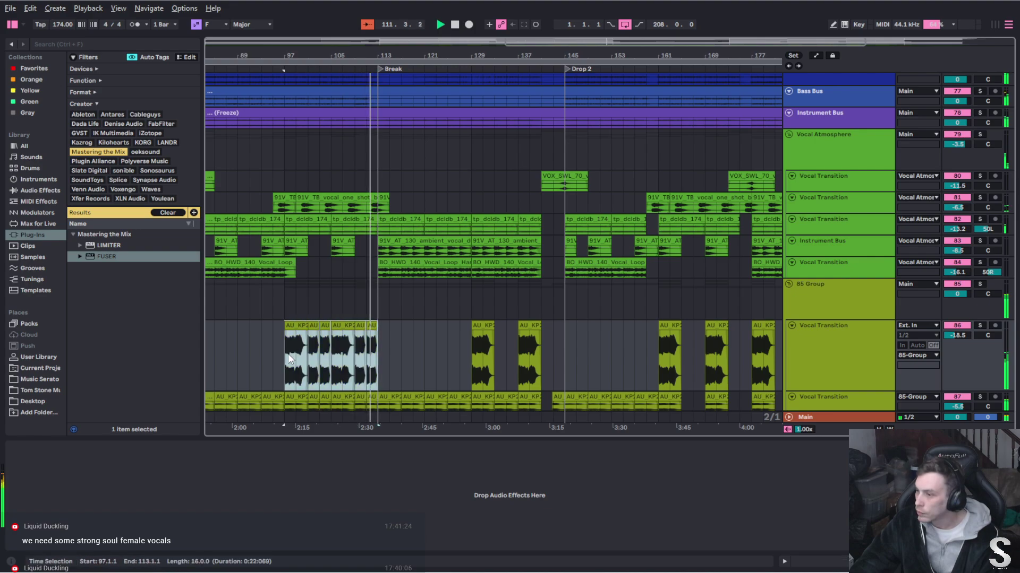
{"action": "scroll", "coordinate": [403, 356], "scroll_direction": "down", "scroll_amount": 2}
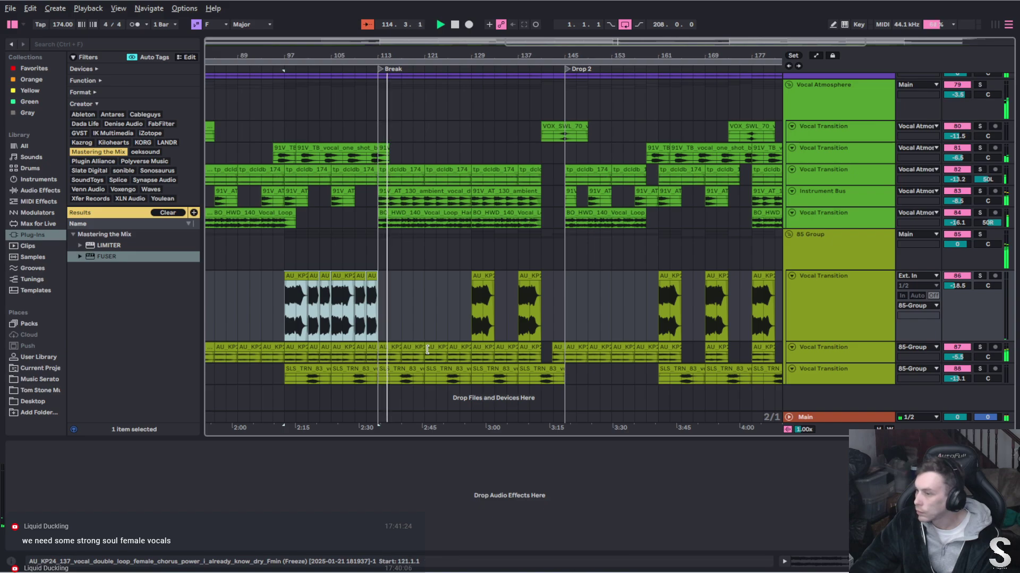
{"action": "key", "text": "space"}
{"action": "left_click", "coordinate": [391, 320]}
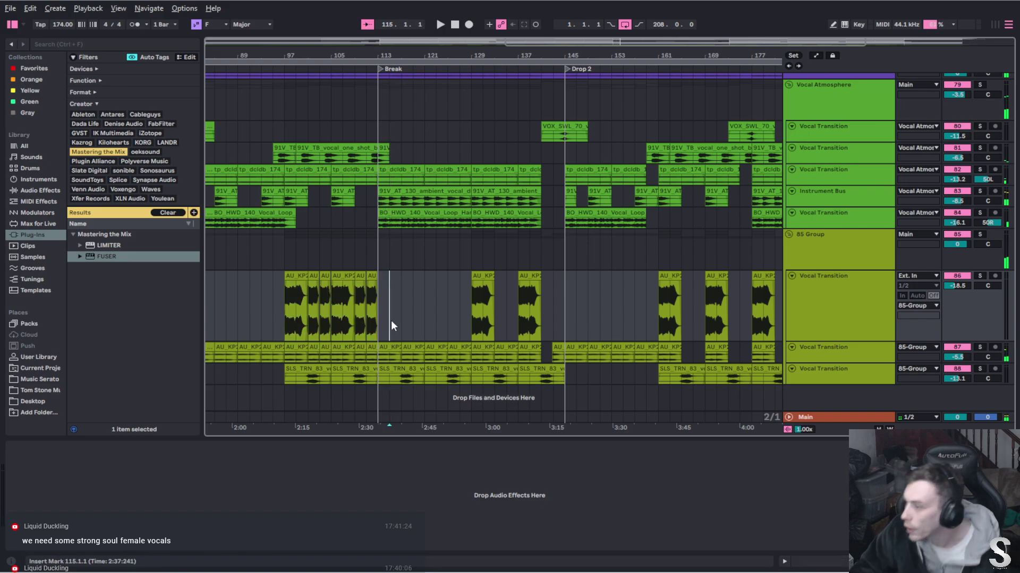
Trim the track 87 vocal clips at 101.1.1 and 103.1.1 to end at 102.4.3 and 104.4.3
{"action": "left_click", "coordinate": [830, 354]}
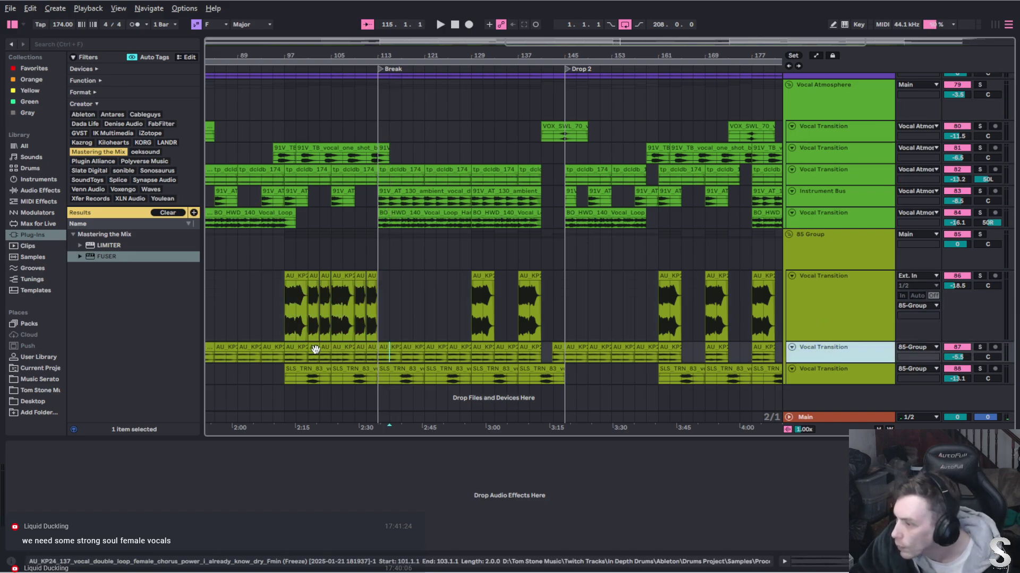
{"action": "scroll", "coordinate": [292, 355], "scroll_direction": "up", "scroll_amount": 3}
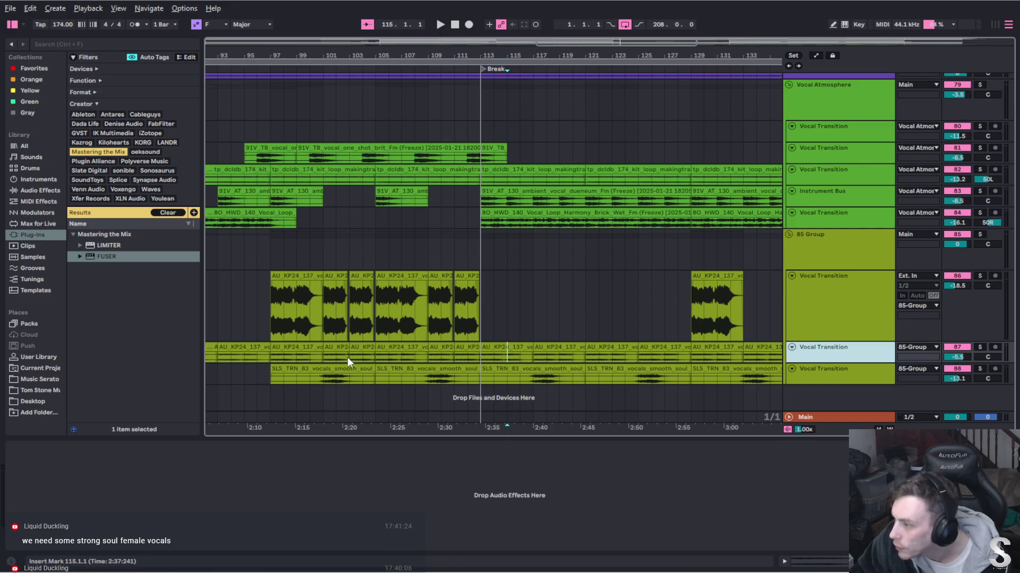
{"action": "left_click", "coordinate": [296, 354]}
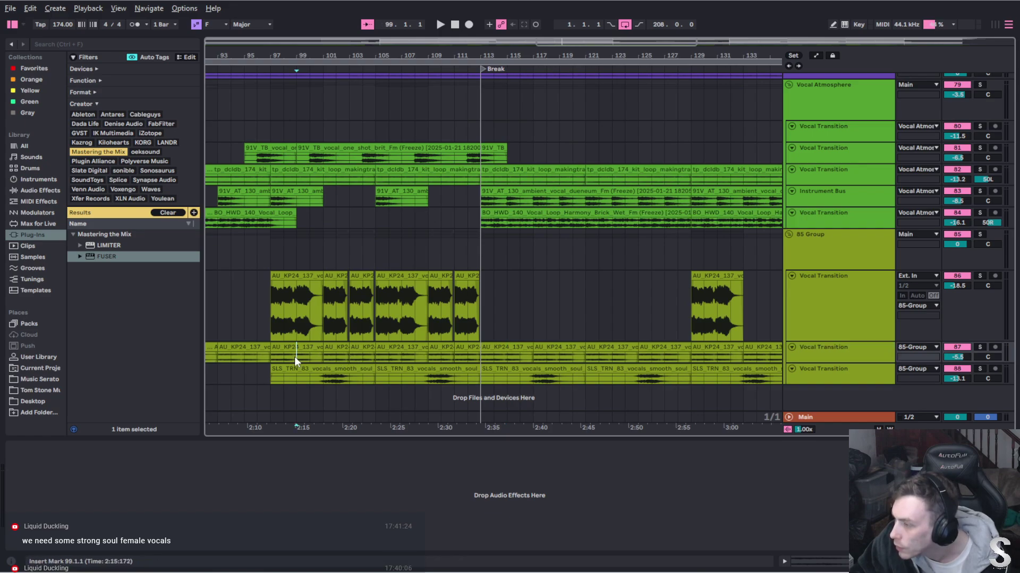
{"action": "scroll", "coordinate": [301, 356], "scroll_direction": "up", "scroll_amount": 8}
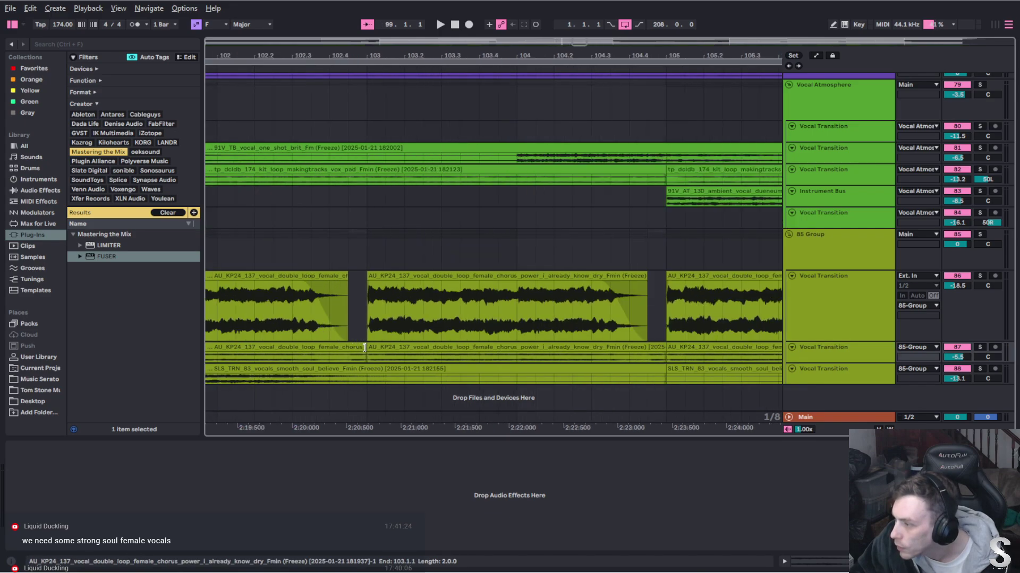
{"action": "left_click_drag", "start_coordinate": [365, 347], "coordinate": [347, 348]}
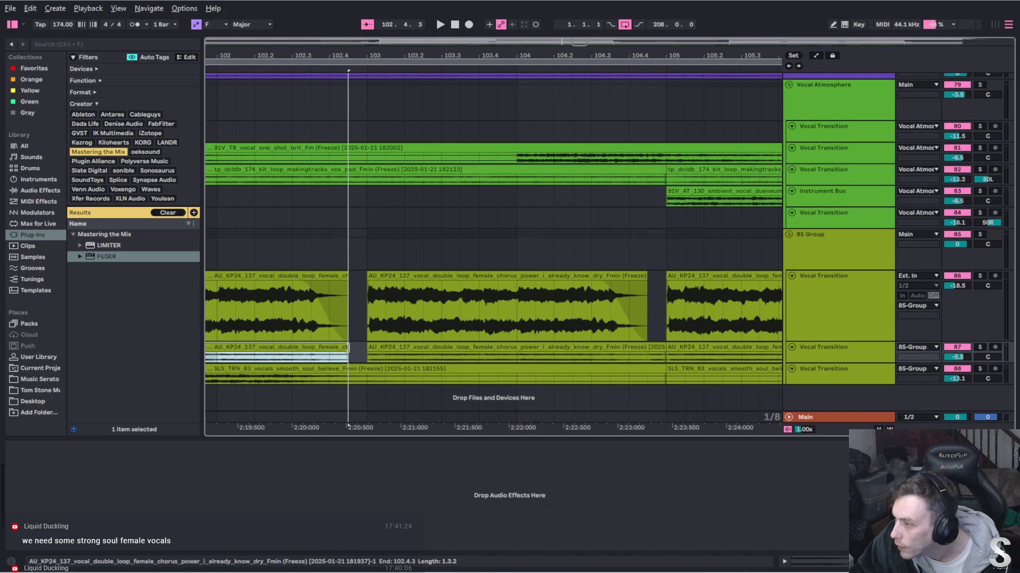
{"action": "left_click", "coordinate": [644, 348]}
{"action": "scroll", "coordinate": [649, 346], "scroll_direction": "right", "scroll_amount": 2}
{"action": "scroll", "coordinate": [649, 344], "scroll_direction": "right", "scroll_amount": 20}
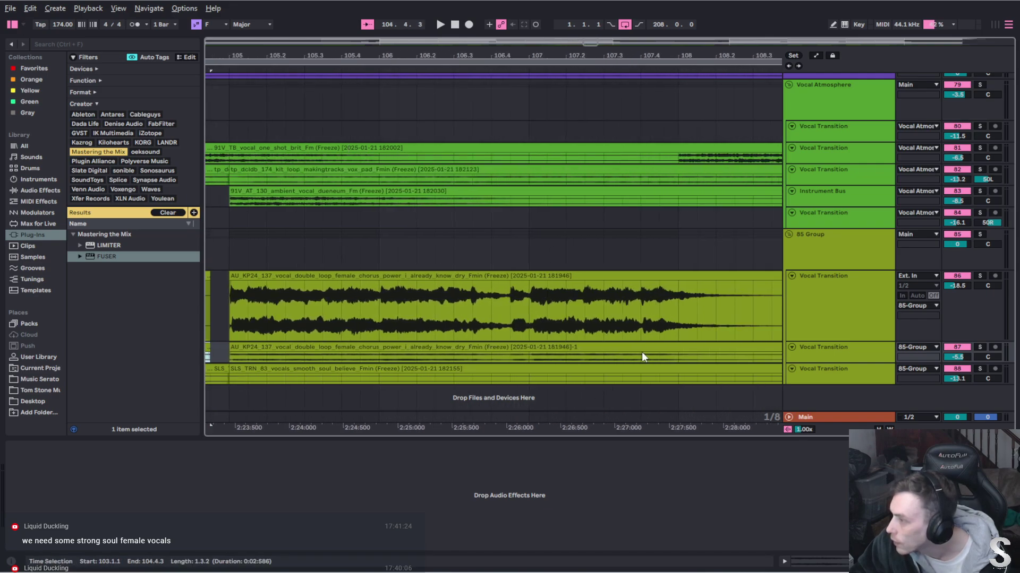
Trim the track 87 clips at 109.1.1 and 111.1.1 to end at 110.4.3 and 112.4.3, and play from 109.1.1 into the Break
{"action": "scroll", "coordinate": [640, 348], "scroll_direction": "right", "scroll_amount": 8}
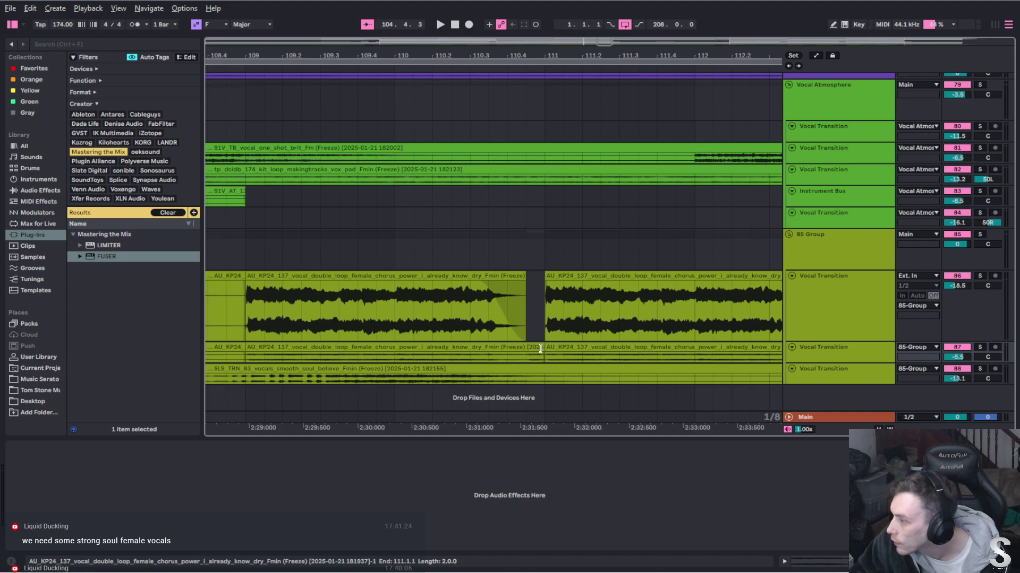
{"action": "scroll", "coordinate": [579, 348], "scroll_direction": "right", "scroll_amount": 4}
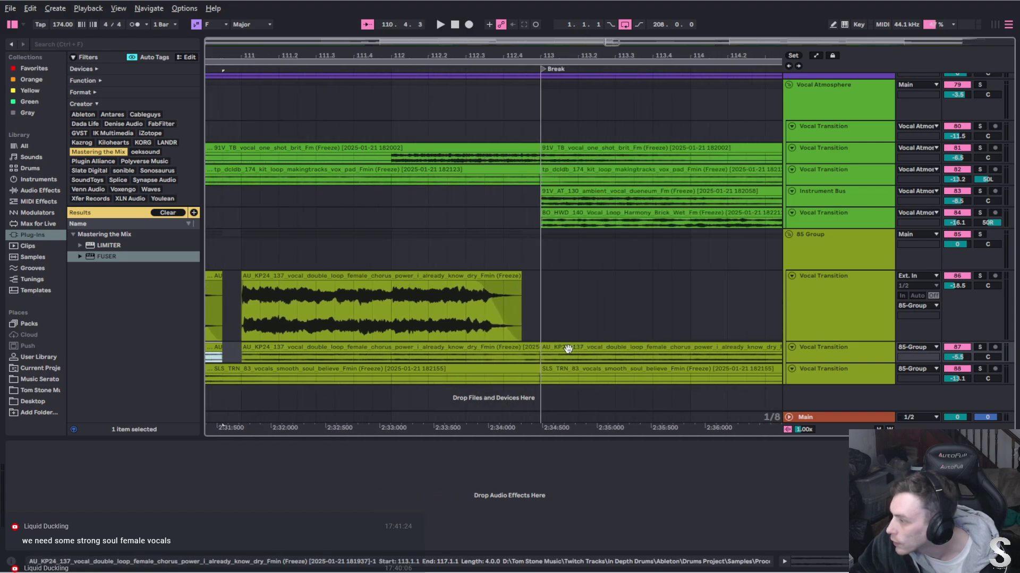
{"action": "left_click", "coordinate": [532, 349]}
{"action": "scroll", "coordinate": [450, 354], "scroll_direction": "down", "scroll_amount": 3}
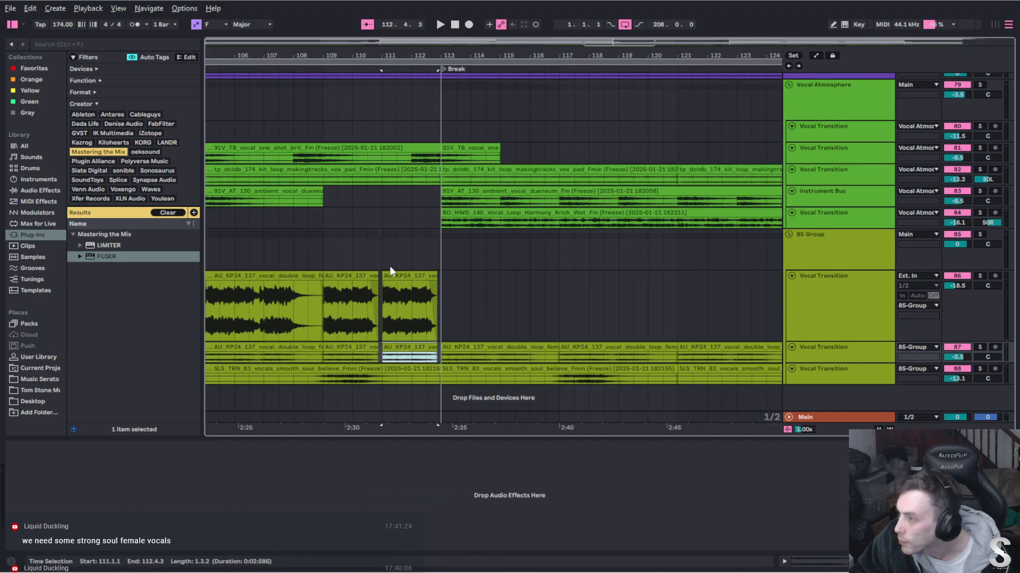
{"action": "left_click", "coordinate": [332, 277]}
{"action": "key", "text": "space"}
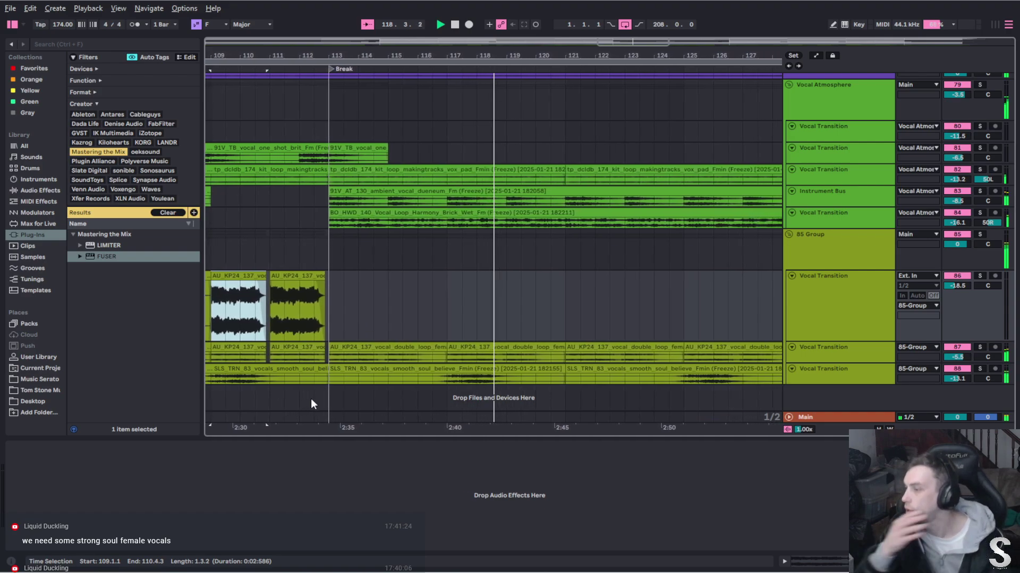
Copy the shortened 111.1.1 clip on track 87 to 119.1.1 and clear the leftover audio between 120.4.3 and 121.1.1
{"action": "left_click", "coordinate": [225, 361]}
{"action": "left_click", "coordinate": [243, 349]}
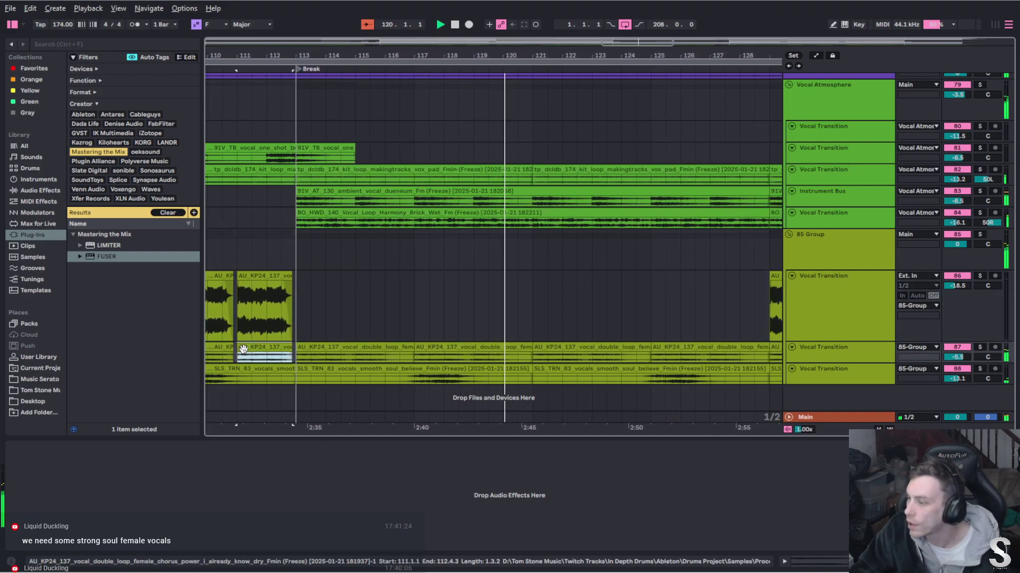
{"action": "left_click_drag", "start_coordinate": [244, 349], "coordinate": [536, 349]}
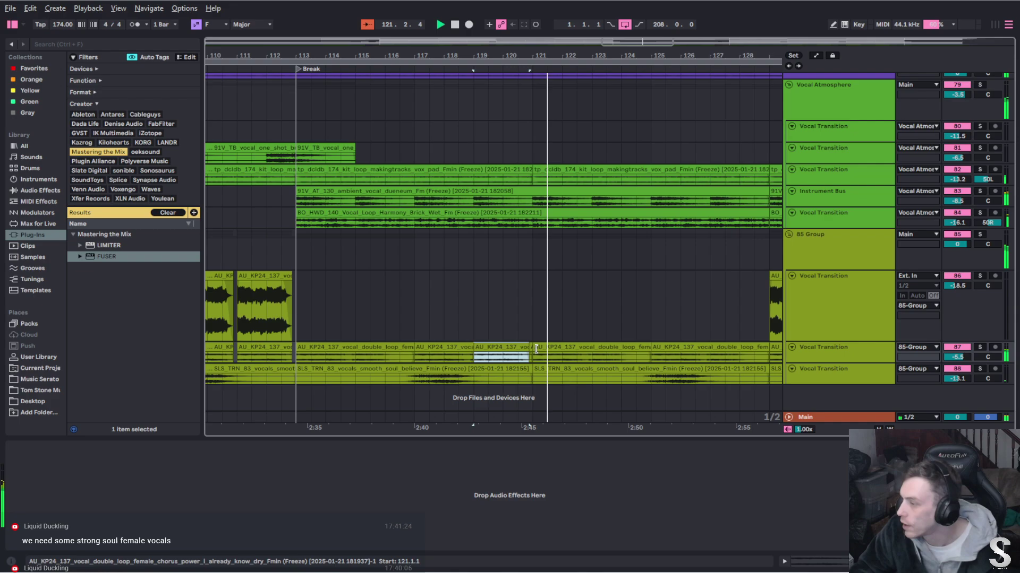
{"action": "left_click", "coordinate": [532, 352]}
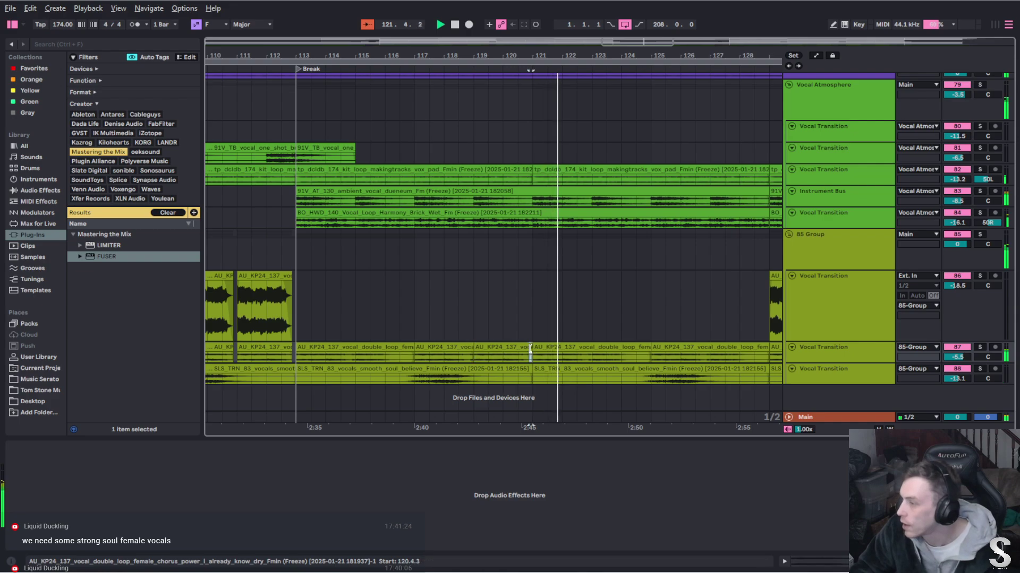
Shorten the track 87 clip at 117.1.1 to end at 118.4.3
{"action": "left_click", "coordinate": [391, 348]}
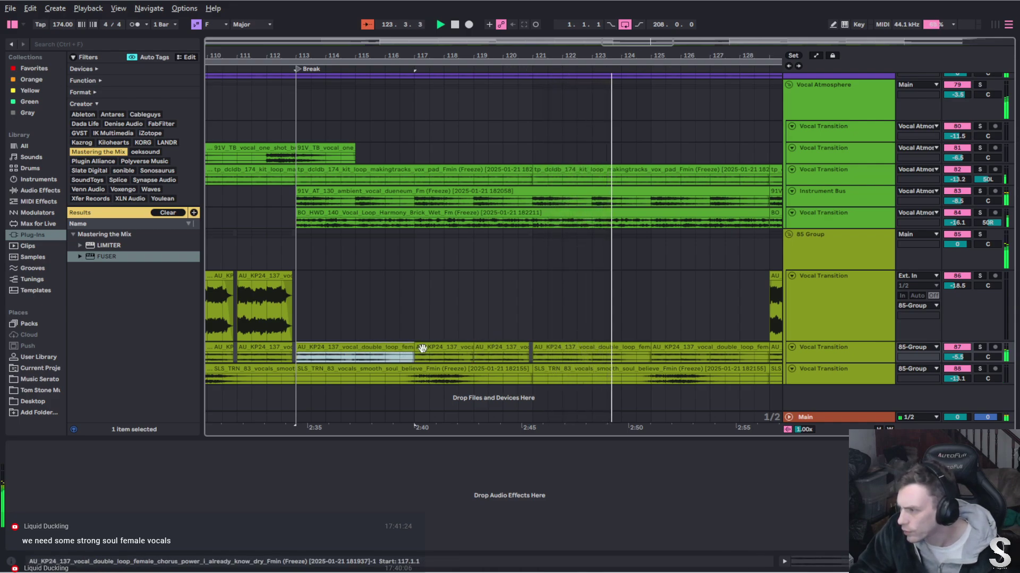
{"action": "left_click", "coordinate": [458, 345]}
{"action": "left_click", "coordinate": [518, 345], "text": "shift"}
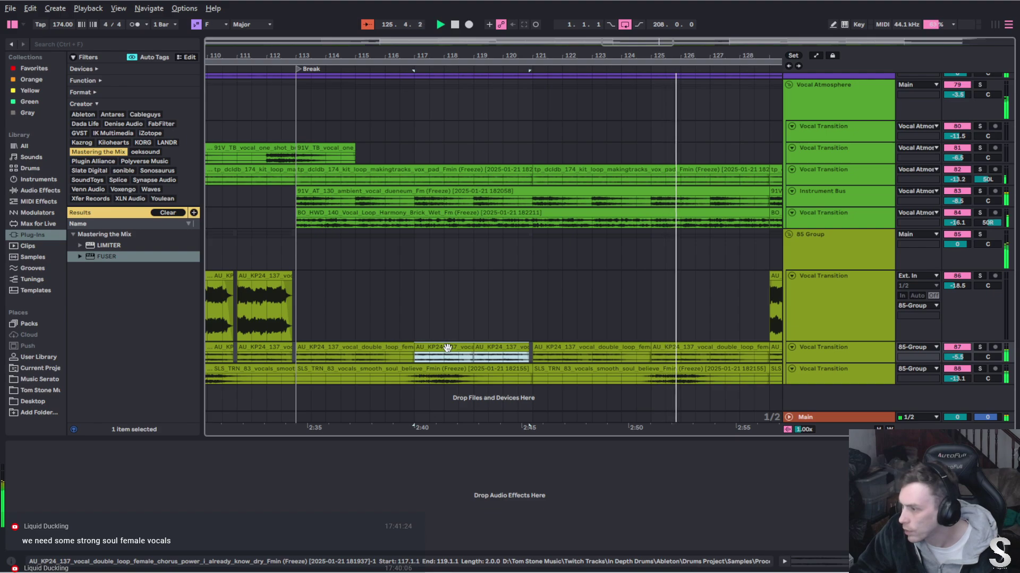
{"action": "scroll", "coordinate": [473, 351], "scroll_direction": "up", "scroll_amount": 5, "text": "ctrl"}
{"action": "mouse_move", "coordinate": [467, 347]}
{"action": "left_mouse_down"}
{"action": "mouse_move", "coordinate": [456, 351]}
{"action": "mouse_move", "coordinate": [465, 351]}
{"action": "left_mouse_up"}
{"action": "scroll", "coordinate": [464, 348], "scroll_direction": "up", "scroll_amount": 5, "text": "ctrl"}
{"action": "scroll", "coordinate": [462, 351], "scroll_direction": "down", "scroll_amount": 10, "text": "ctrl"}
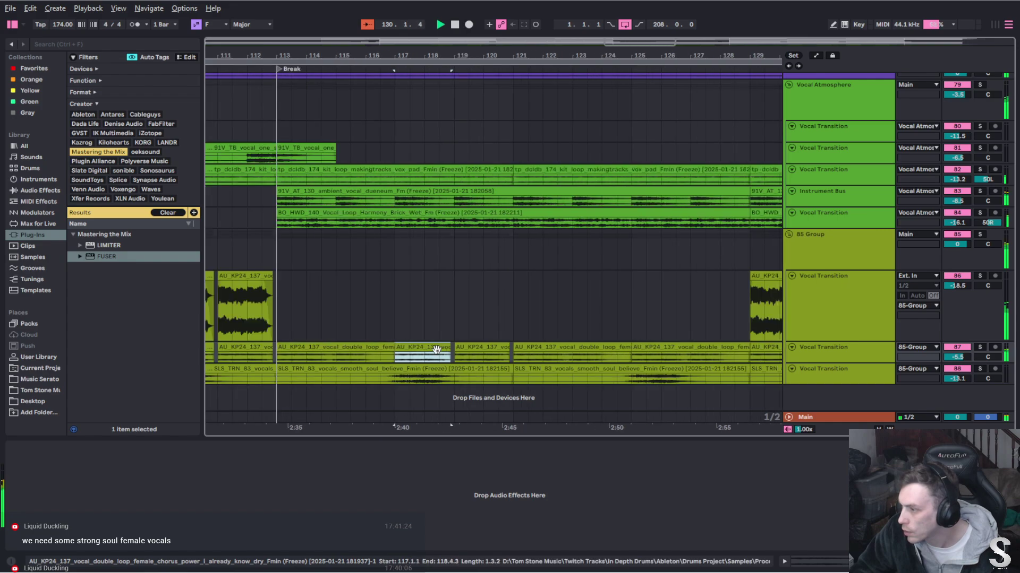
Copy the edited track 87 phrase spanning 113.1.1 to 121.1.1 to 121.1.1 and duplicate it again at 129.1.1
{"action": "scroll", "coordinate": [437, 349], "scroll_direction": "down", "scroll_amount": 5, "text": "ctrl"}
{"action": "left_click", "coordinate": [410, 349], "text": "shift"}
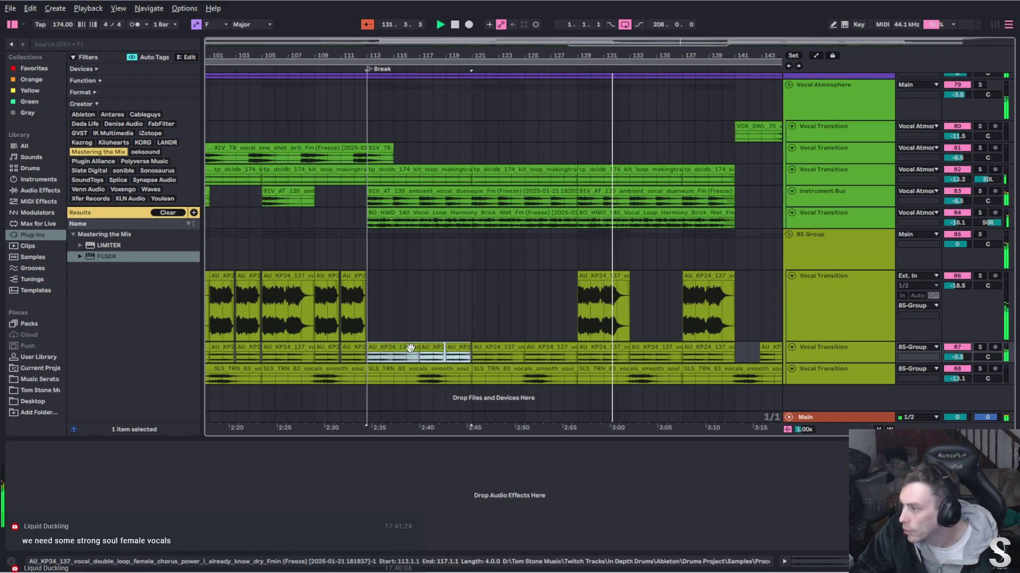
{"action": "left_click", "coordinate": [472, 352]}
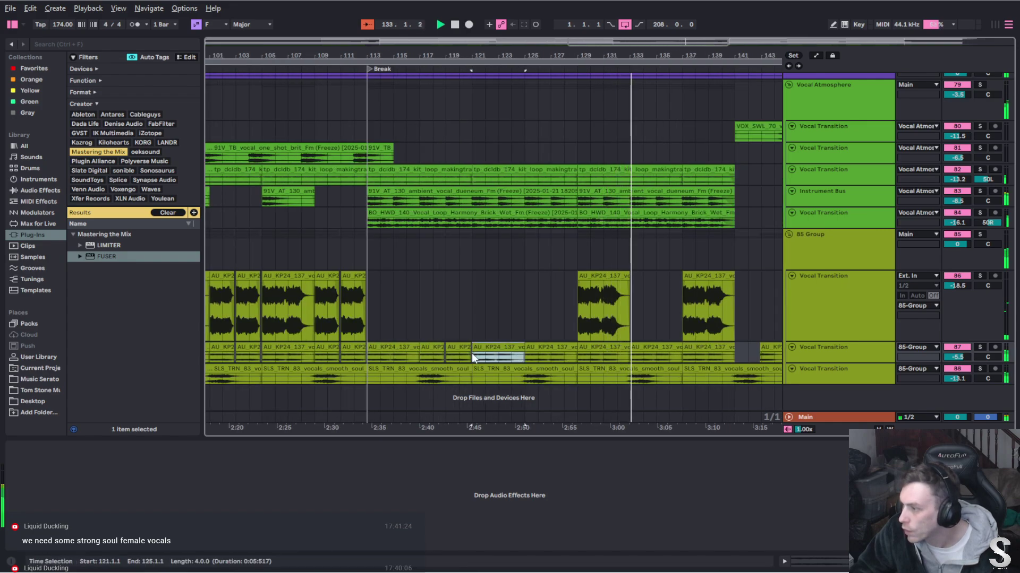
{"action": "mouse_move", "coordinate": [471, 353]}
{"action": "left_mouse_down"}
{"action": "mouse_move", "coordinate": [374, 355]}
{"action": "mouse_move", "coordinate": [485, 354]}
{"action": "left_mouse_up"}
{"action": "left_click_drag", "start_coordinate": [483, 348], "coordinate": [483, 348]}
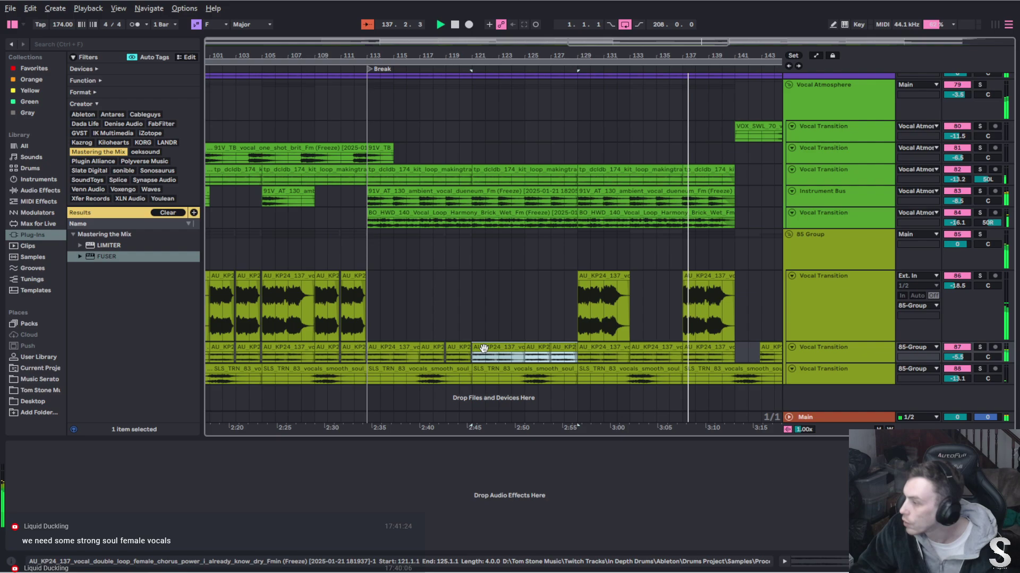
{"action": "key", "text": "ctrl+d"}
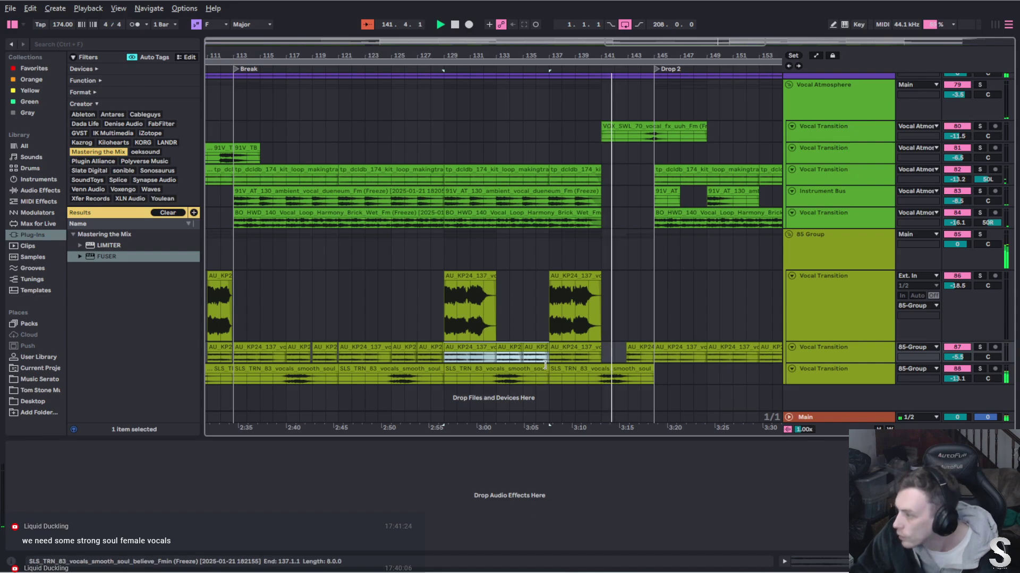
Clear the half-beat leftovers on track 87 from 136.4.3, 134.4.3, 128.4.3 and 126.4.3 up to the following bars
{"action": "scroll", "coordinate": [545, 355], "scroll_direction": "up", "scroll_amount": 3}
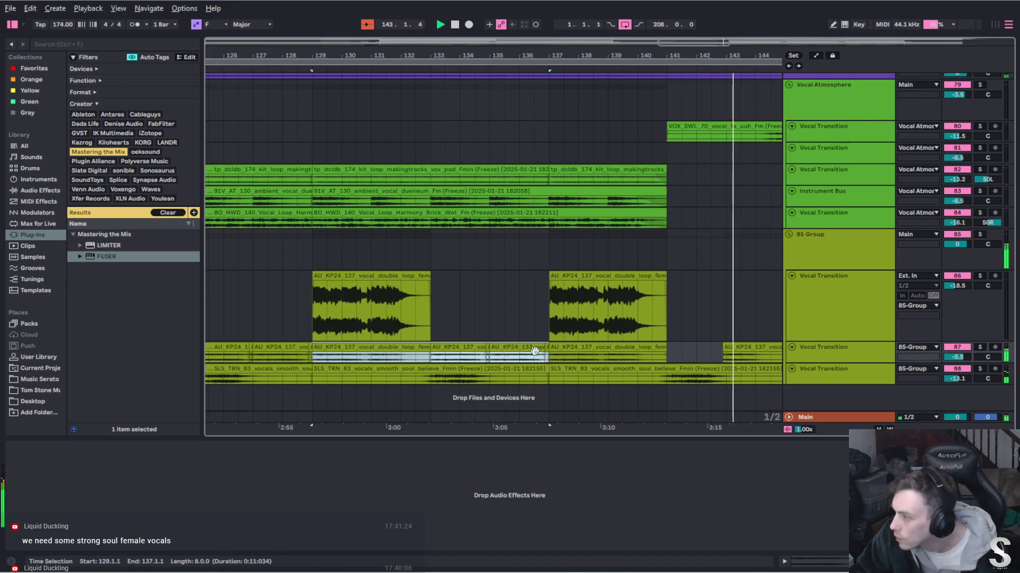
{"action": "left_click", "coordinate": [546, 359]}
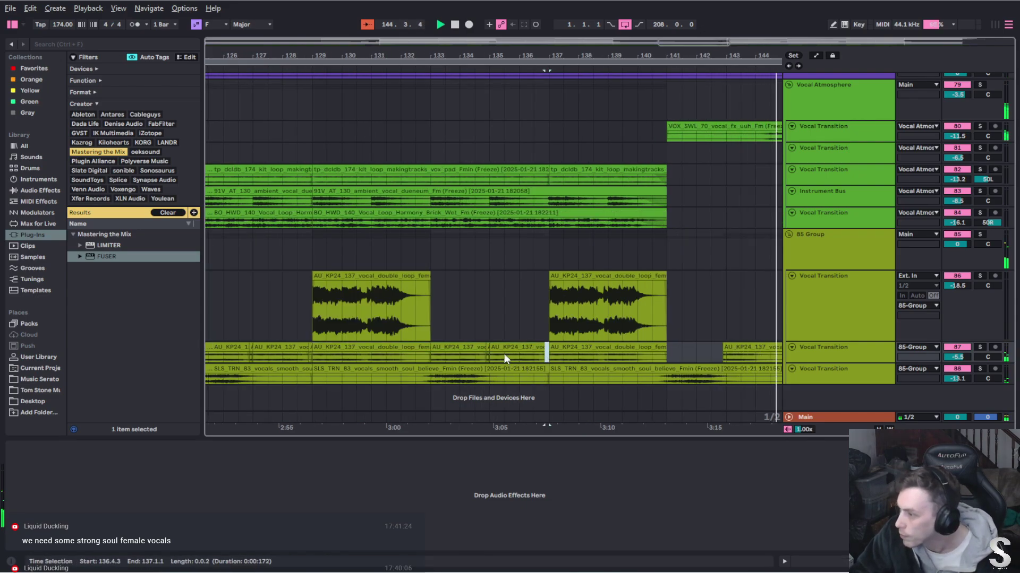
{"action": "left_click", "coordinate": [488, 353]}
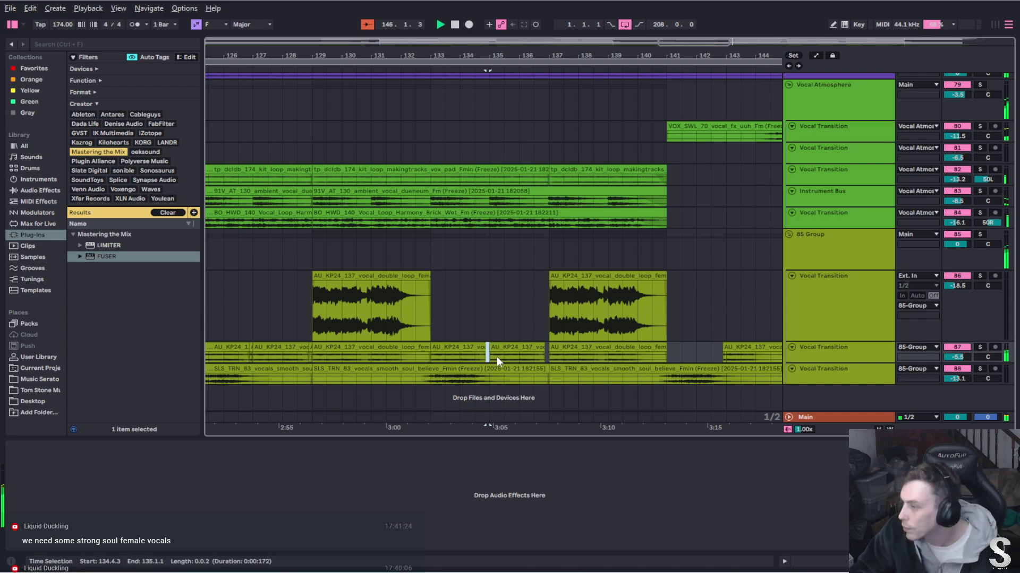
{"action": "scroll", "coordinate": [489, 354], "scroll_direction": "left", "scroll_amount": 6}
{"action": "left_click", "coordinate": [492, 347]}
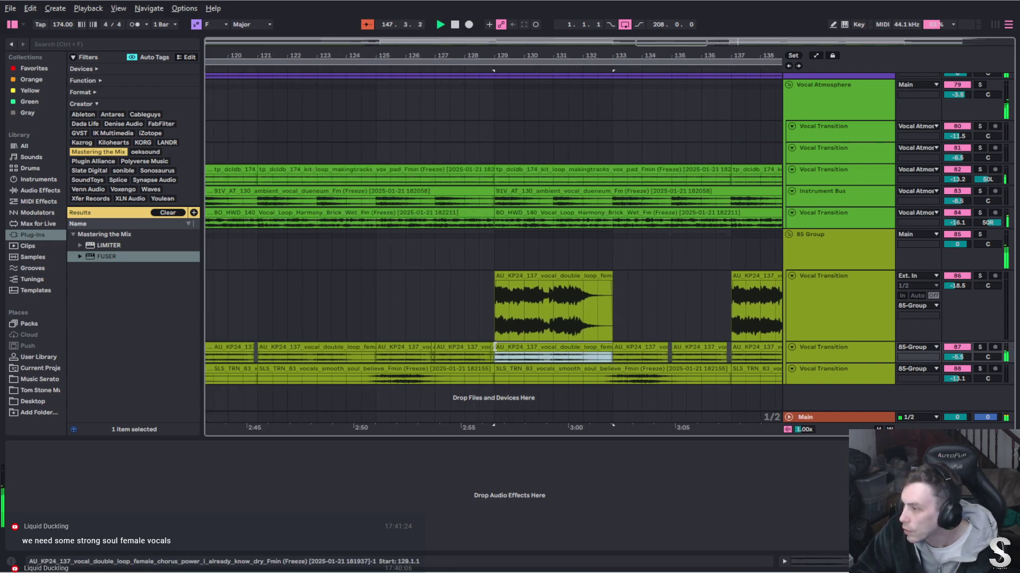
{"action": "left_click", "coordinate": [489, 353]}
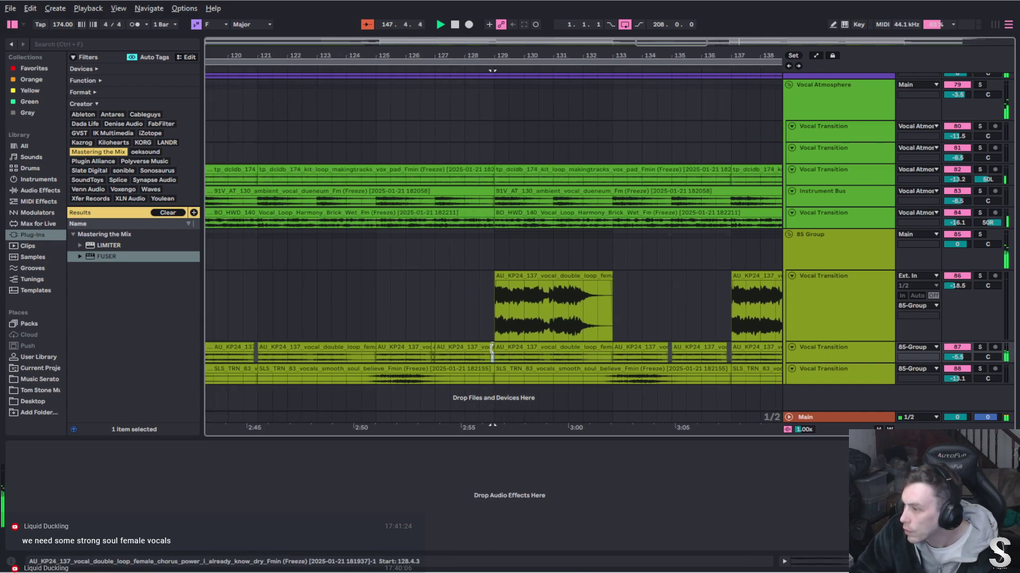
{"action": "left_click", "coordinate": [433, 347]}
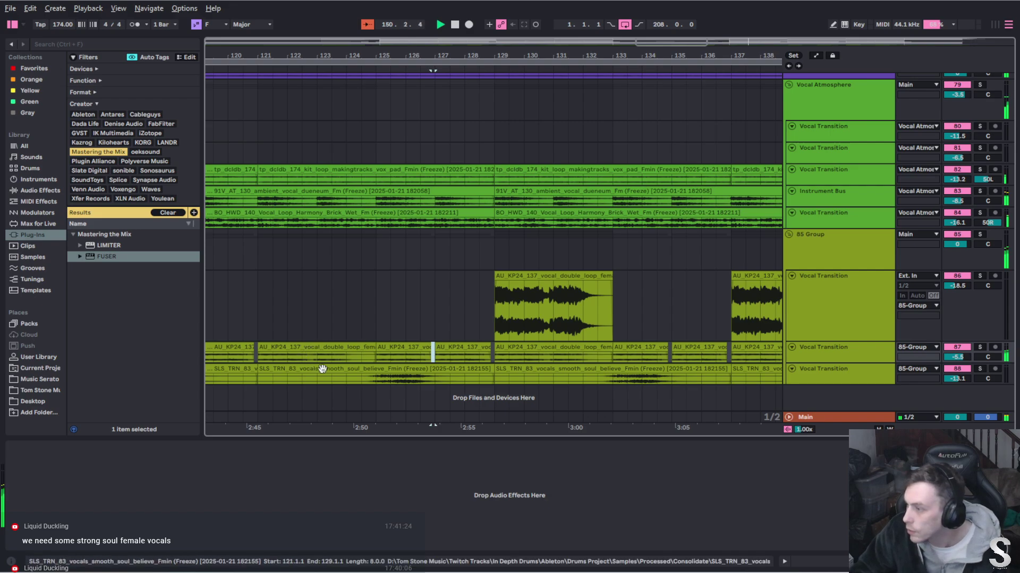
{"action": "scroll", "coordinate": [308, 350], "scroll_direction": "left", "scroll_amount": 10}
{"action": "key", "text": "x"}
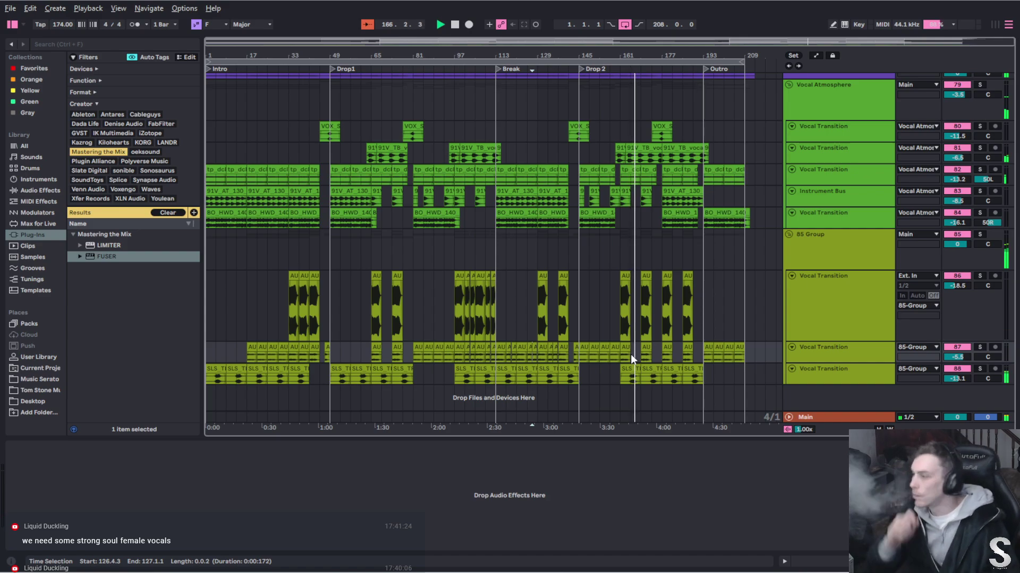
Collapse the 85 Group and Vocal Atmosphere track groups
{"action": "left_click", "coordinate": [817, 241]}
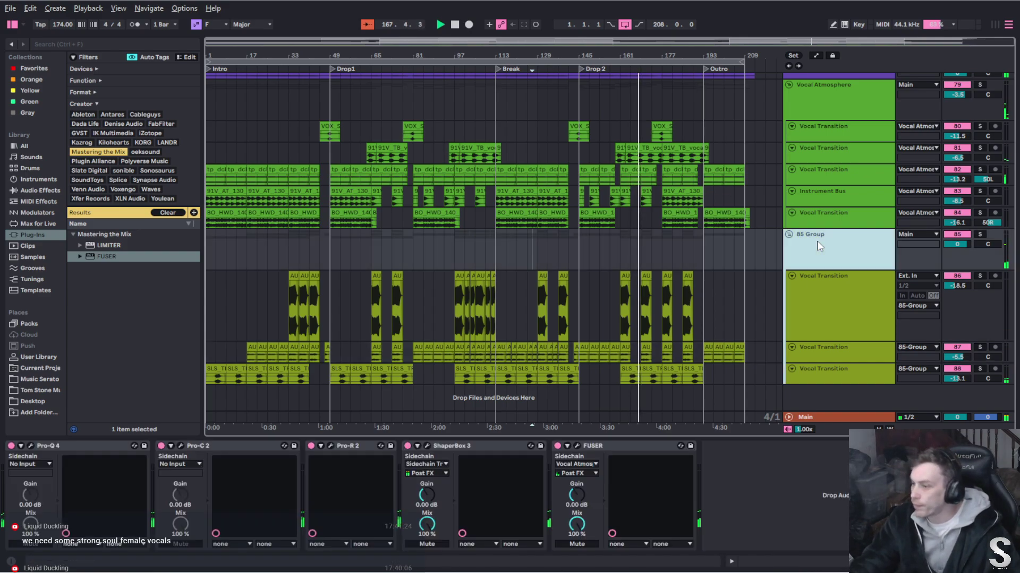
{"action": "left_click", "coordinate": [790, 235]}
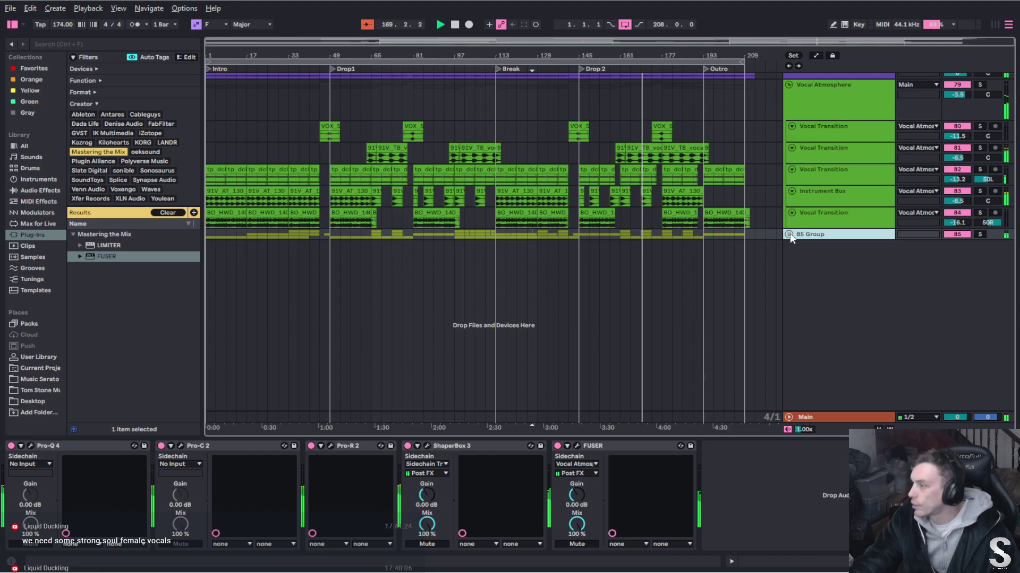
{"action": "scroll", "coordinate": [799, 212], "scroll_direction": "up", "scroll_amount": 2}
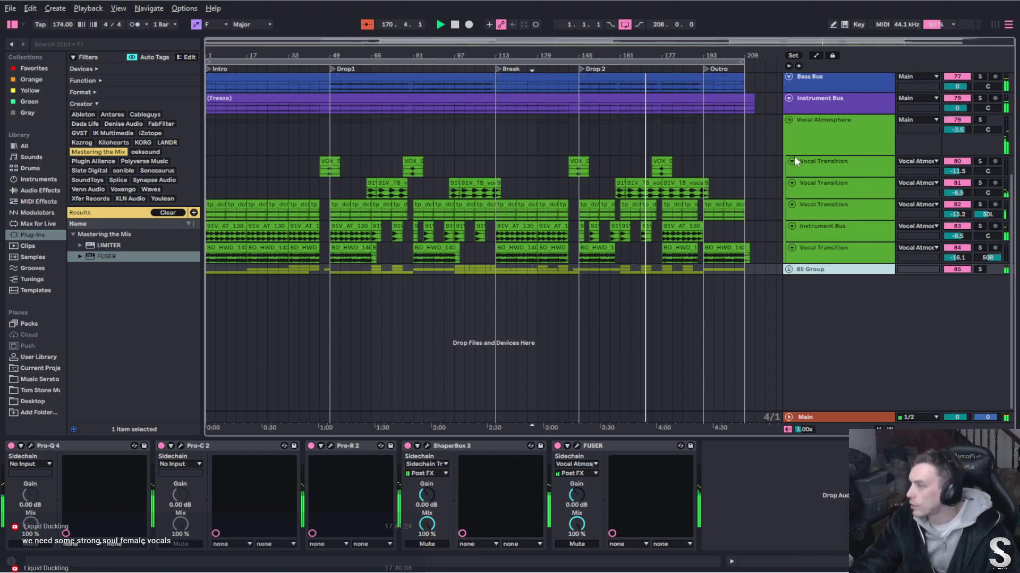
{"action": "left_click", "coordinate": [789, 118]}
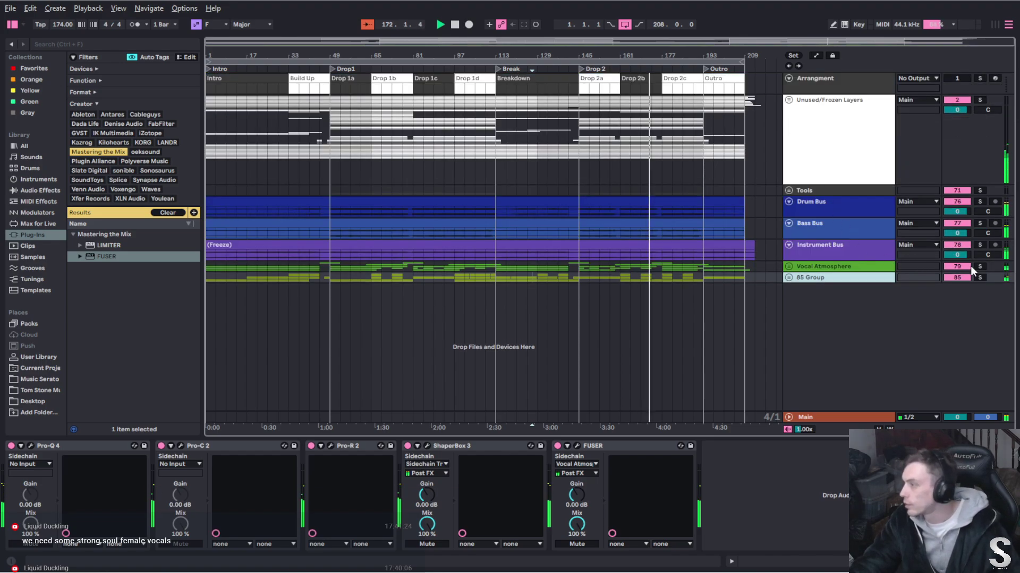
Solo Vocal Atmosphere and 85 Group together, listen to the vocals in isolation, and return to the full mix
{"action": "left_click", "coordinate": [880, 266]}
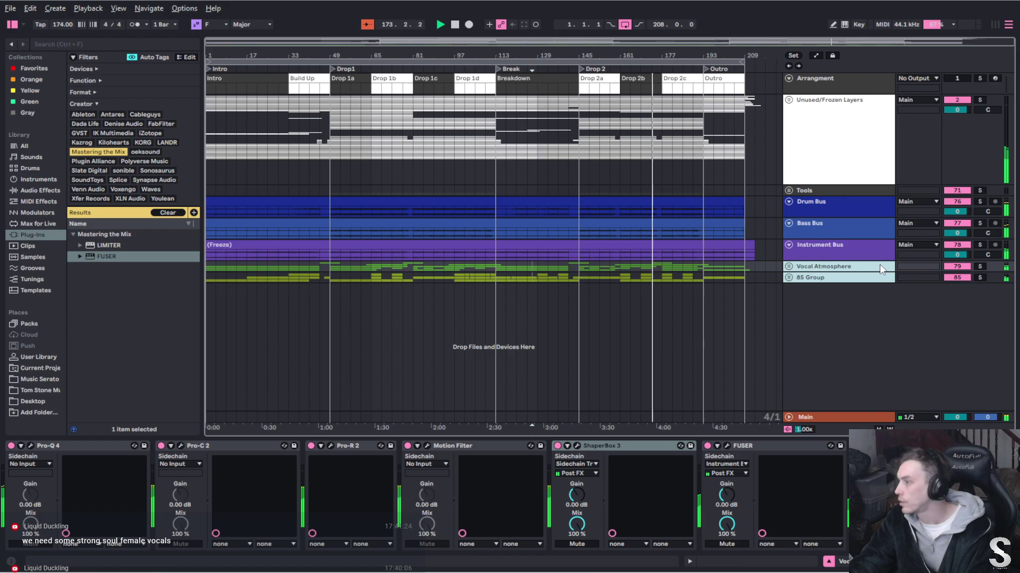
{"action": "left_click", "coordinate": [980, 267]}
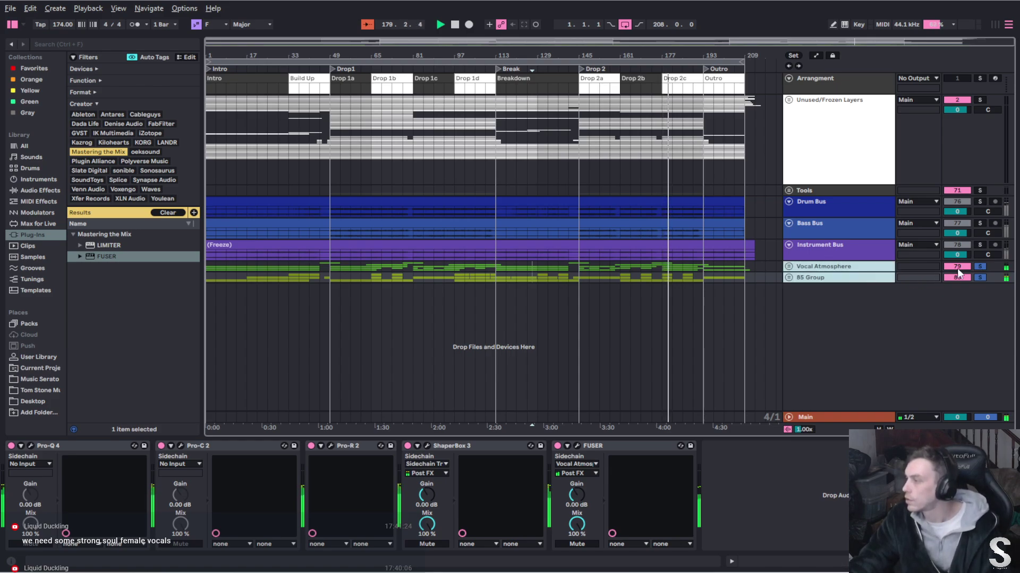
{"action": "left_click", "coordinate": [975, 267]}
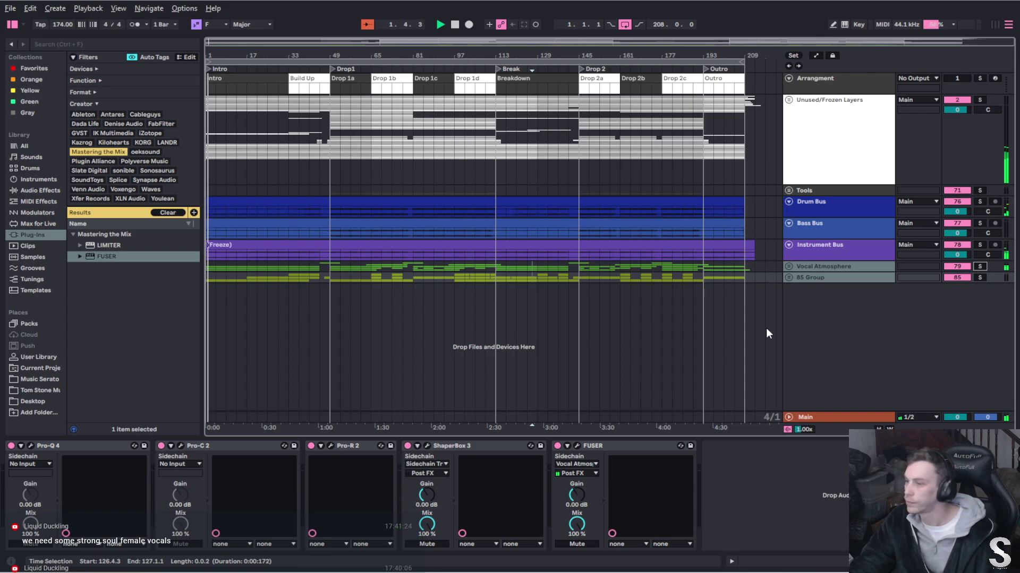
Extend the arrangement loop past the Outro to end at 213.1.1
{"action": "scroll", "coordinate": [752, 107], "scroll_direction": "up", "scroll_amount": 5}
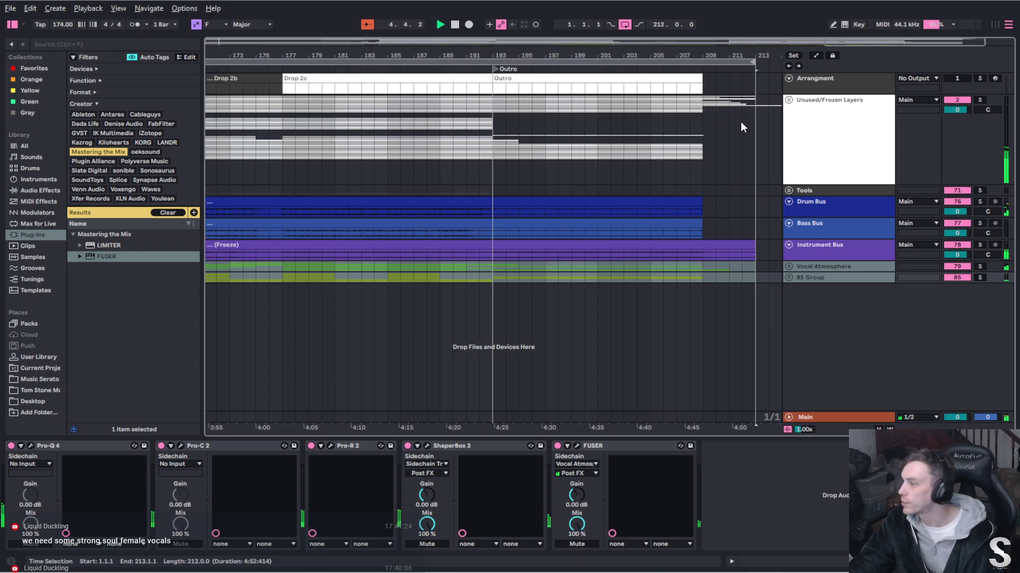
Solo Vocal Atmosphere and 85 Group together, play them from the start of Drop 2, and return to the full mix
{"action": "scroll", "coordinate": [740, 122], "scroll_direction": "down", "scroll_amount": 5}
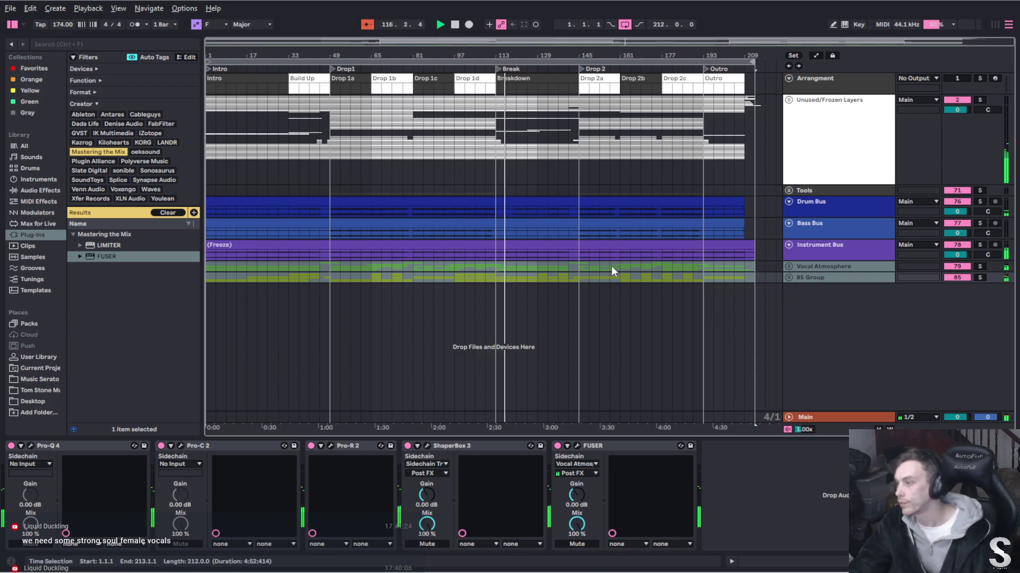
{"action": "key", "text": "space"}
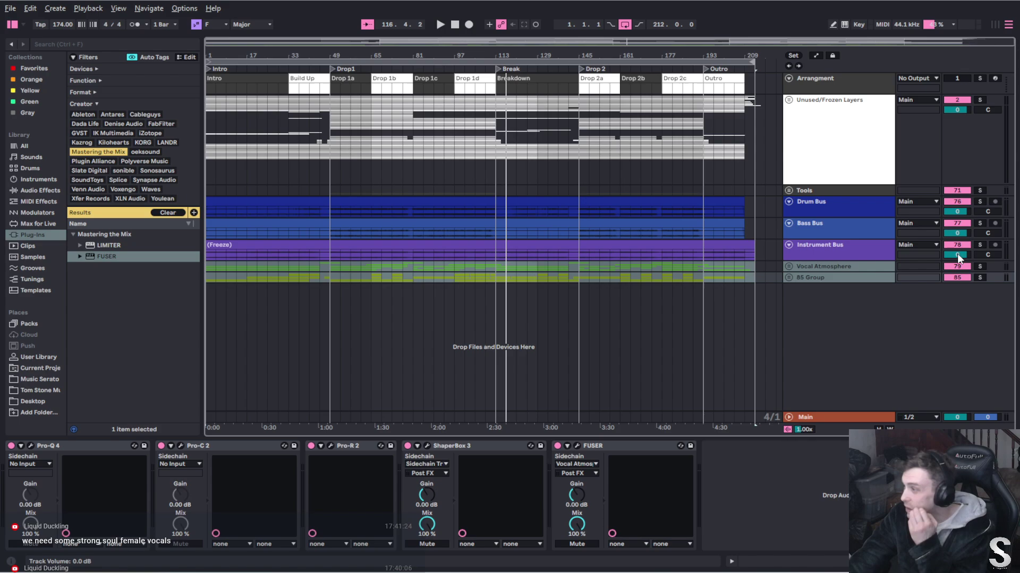
{"action": "left_click", "coordinate": [976, 265]}
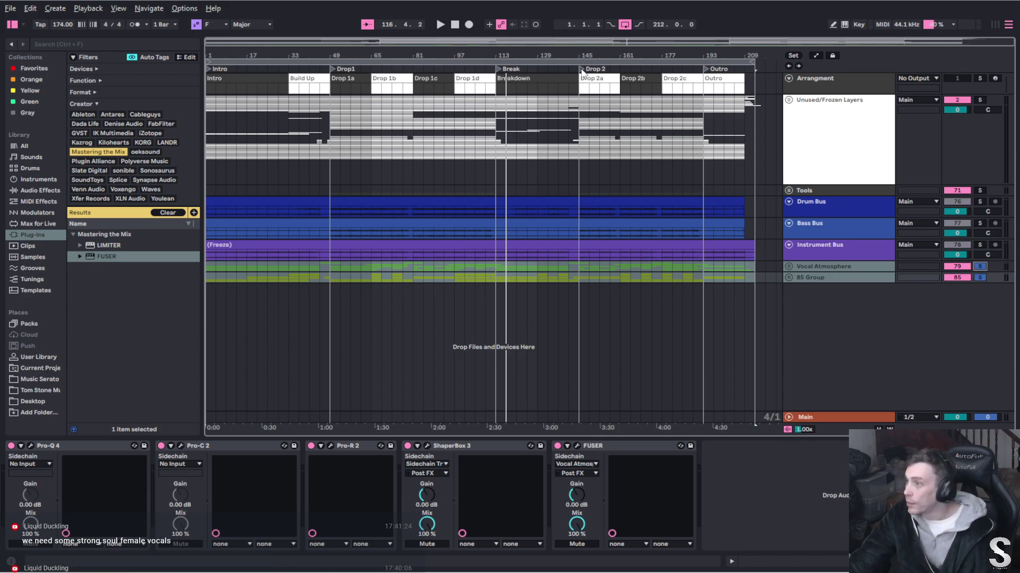
{"action": "left_click", "coordinate": [582, 72]}
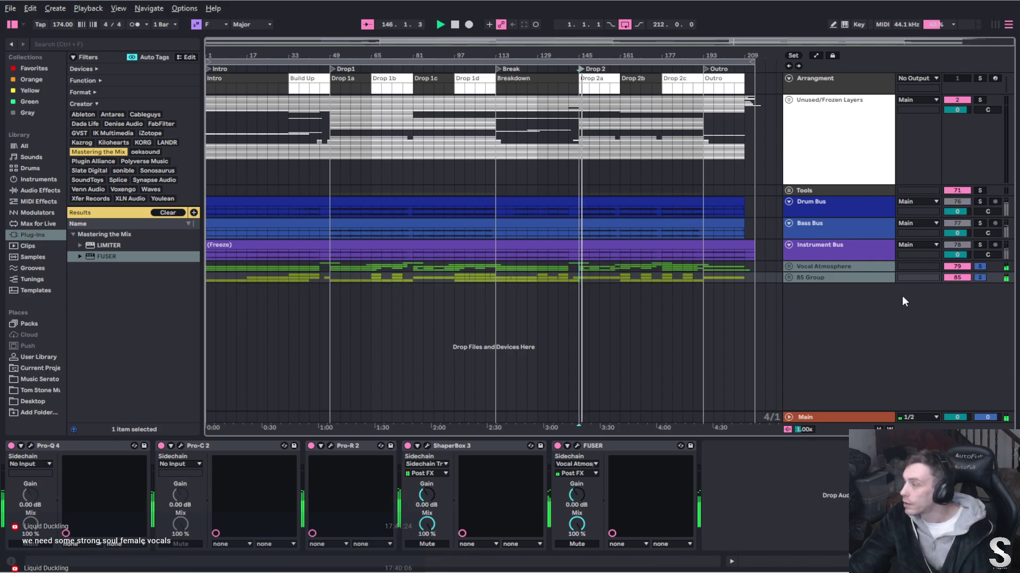
{"action": "left_click", "coordinate": [978, 274]}
{"action": "left_click", "coordinate": [865, 280]}
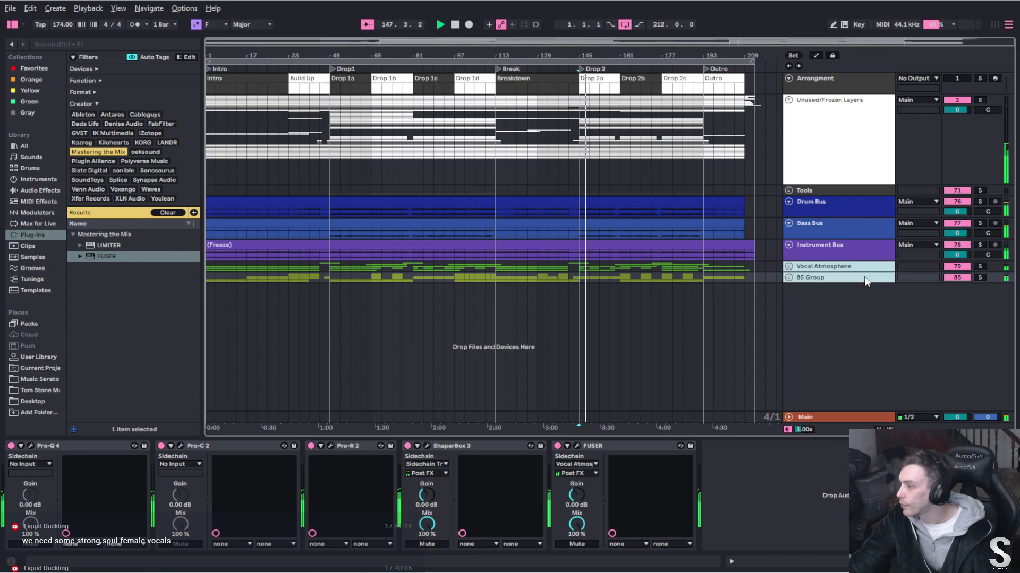
Solo Vocal Atmosphere and move its Pro-Q 4 from the start to the end of the group's device chain
{"action": "left_click", "coordinate": [979, 266]}
{"action": "key", "text": "space"}
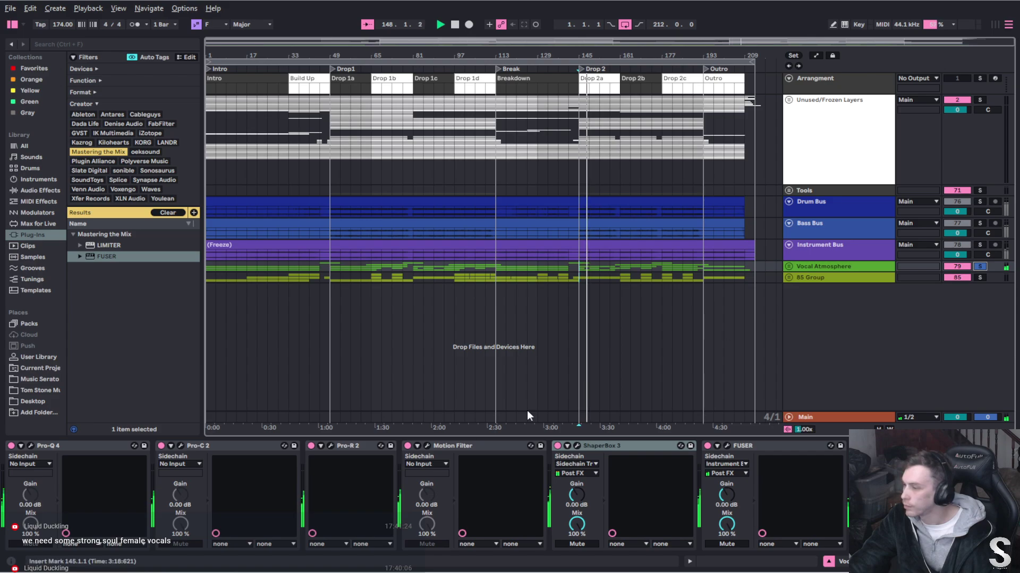
{"action": "right_click", "coordinate": [76, 449]}
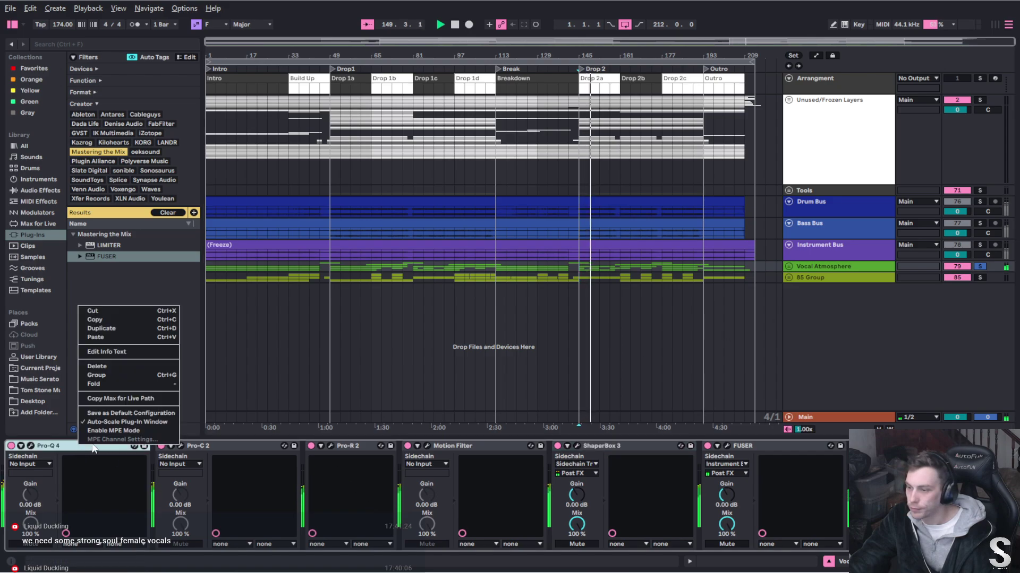
{"action": "left_click", "coordinate": [108, 320]}
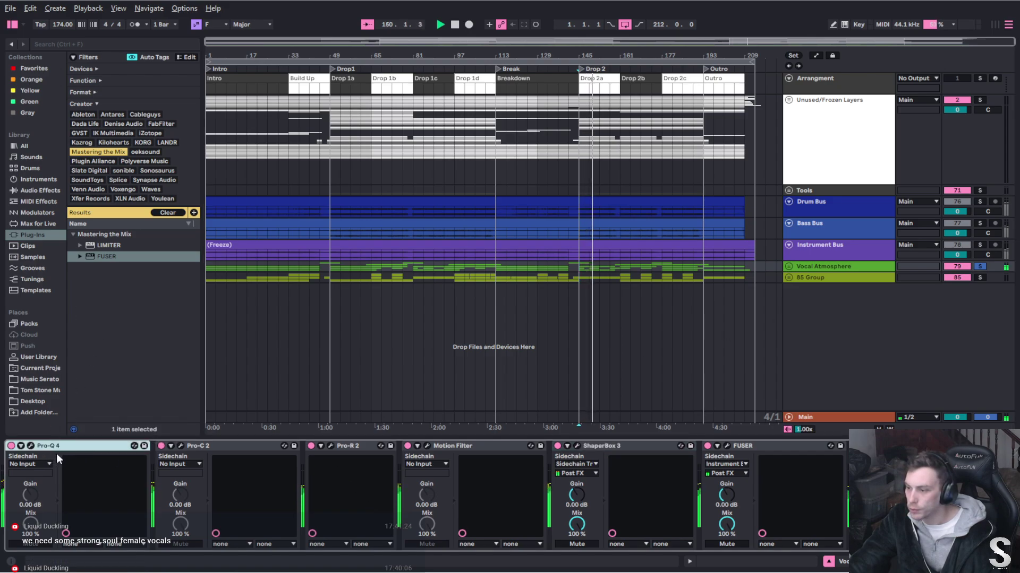
{"action": "key", "text": "Delete"}
{"action": "right_click", "coordinate": [716, 488]}
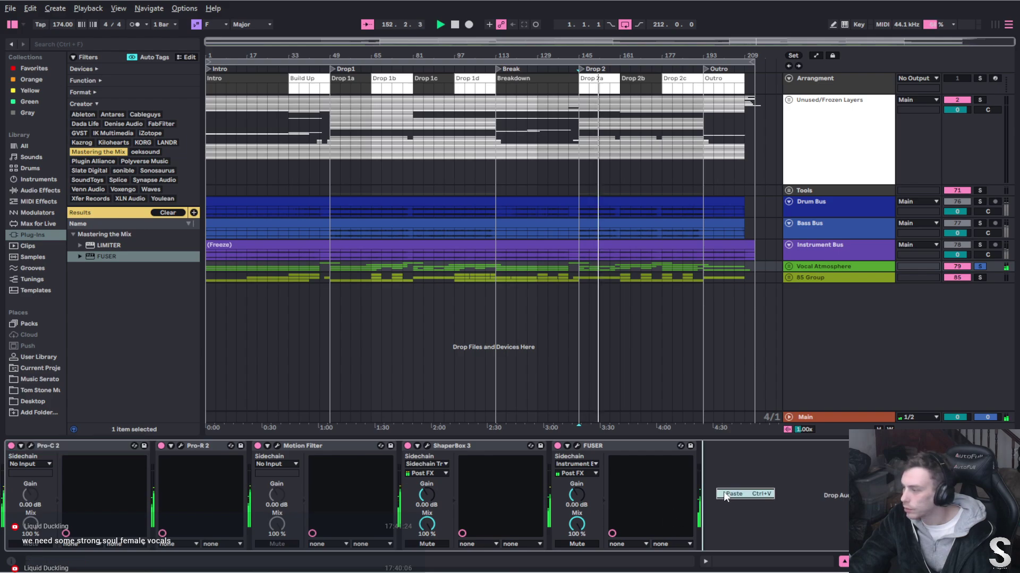
{"action": "left_click", "coordinate": [723, 493]}
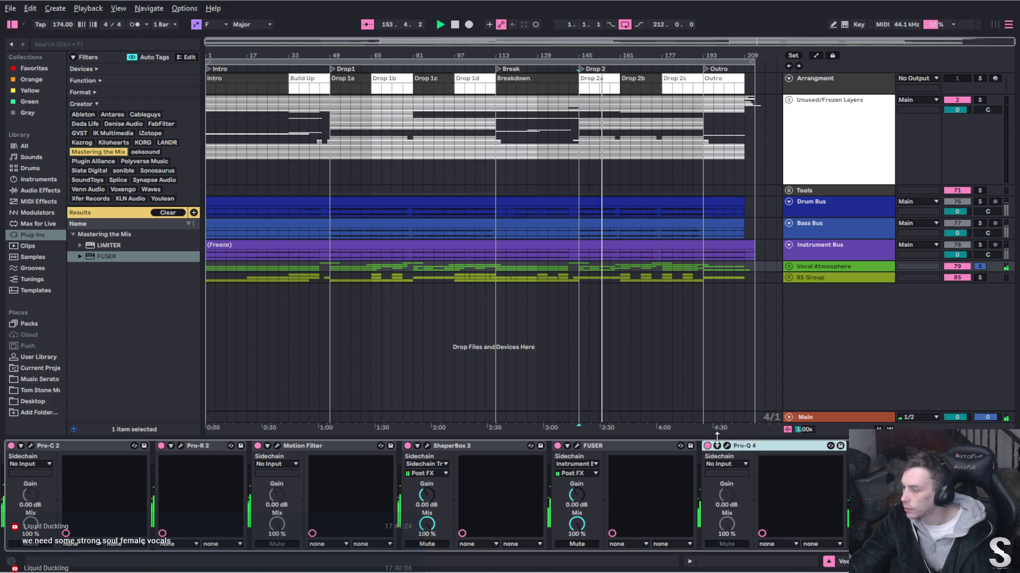
Raise the low cut in the Pro-Q 4 on Vocal Atmosphere to about 458 Hz and close the plug-in
{"action": "left_click", "coordinate": [727, 447]}
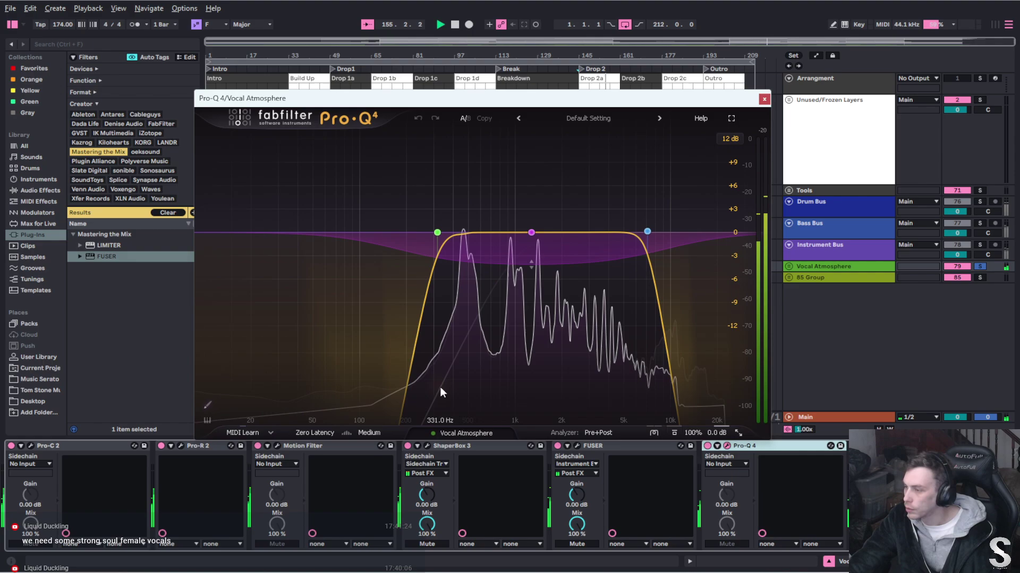
{"action": "mouse_move", "coordinate": [441, 238]}
{"action": "left_click_drag", "start_coordinate": [436, 234], "coordinate": [464, 233]}
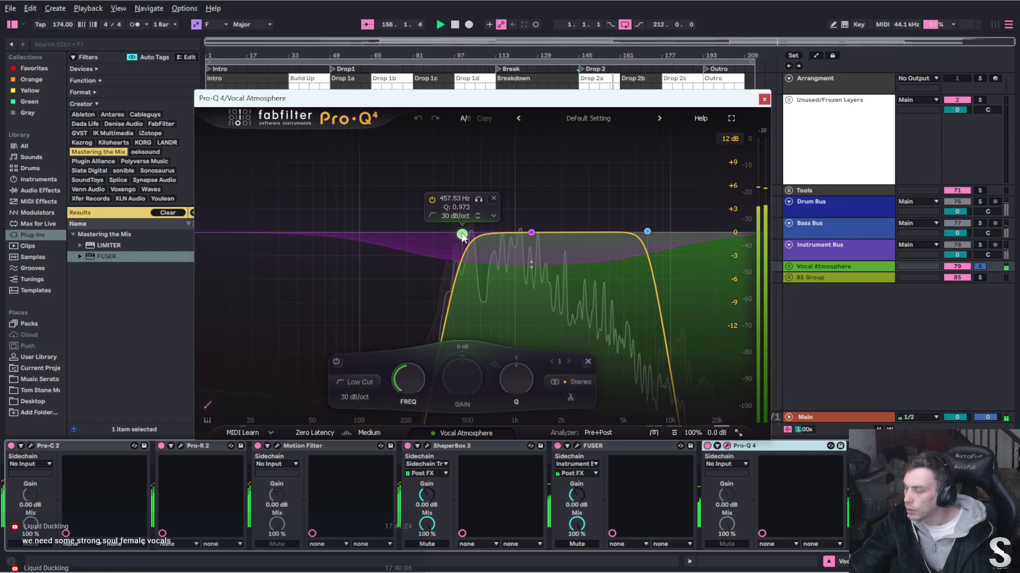
{"action": "left_click", "coordinate": [763, 99]}
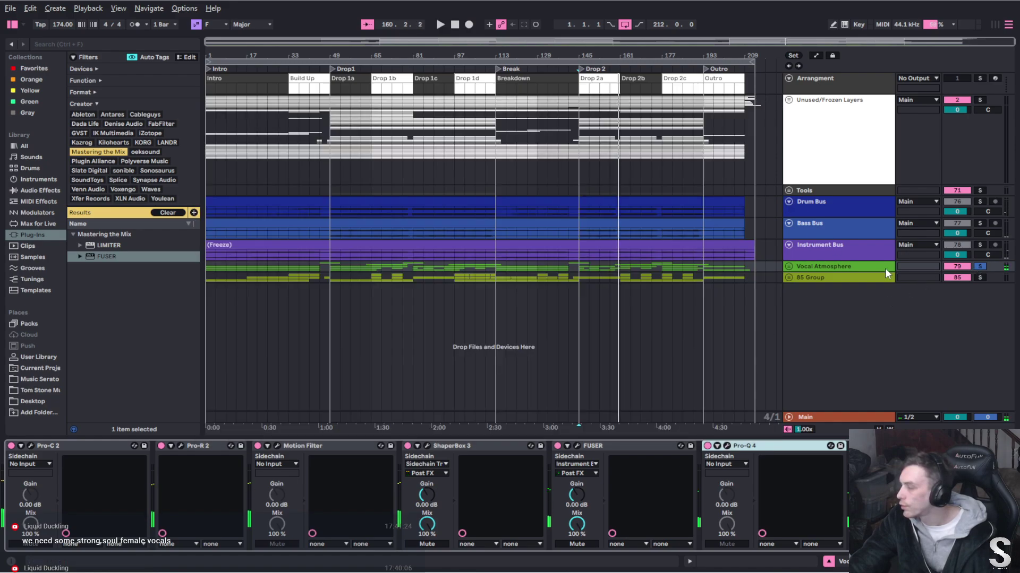
Audition the vocal groups from Drop 2 with Instrument Bus and Bass Bus added to the solo, and return to the full mix
{"action": "left_click", "coordinate": [981, 277]}
{"action": "key", "text": "space"}
{"action": "left_click", "coordinate": [980, 245]}
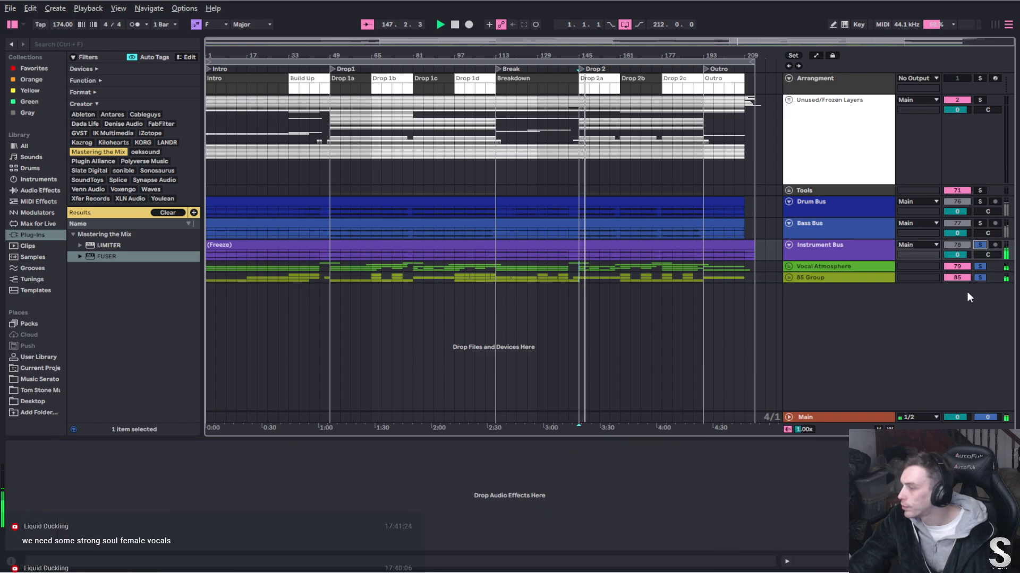
{"action": "left_click", "coordinate": [980, 223]}
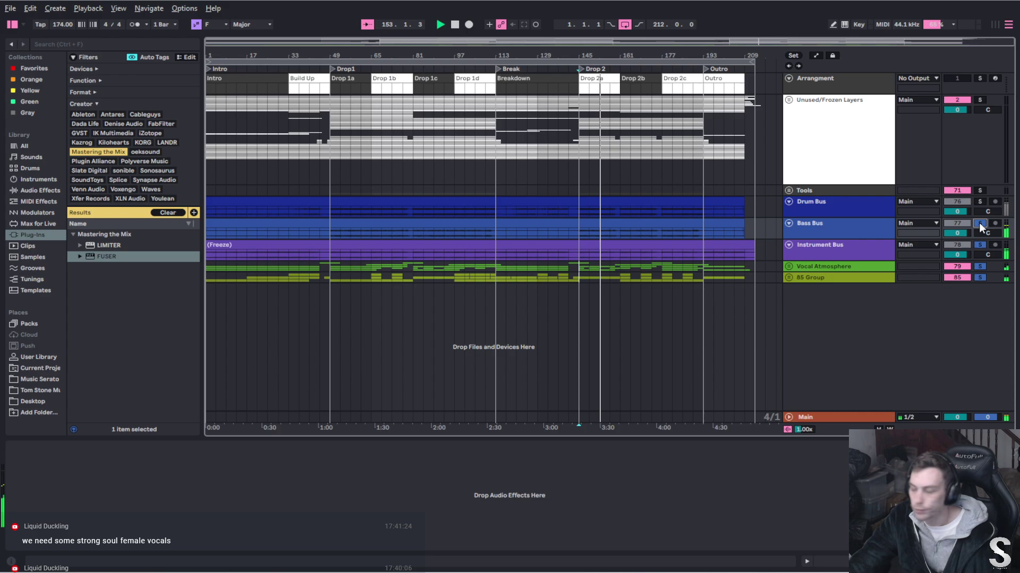
{"action": "left_click", "coordinate": [979, 223]}
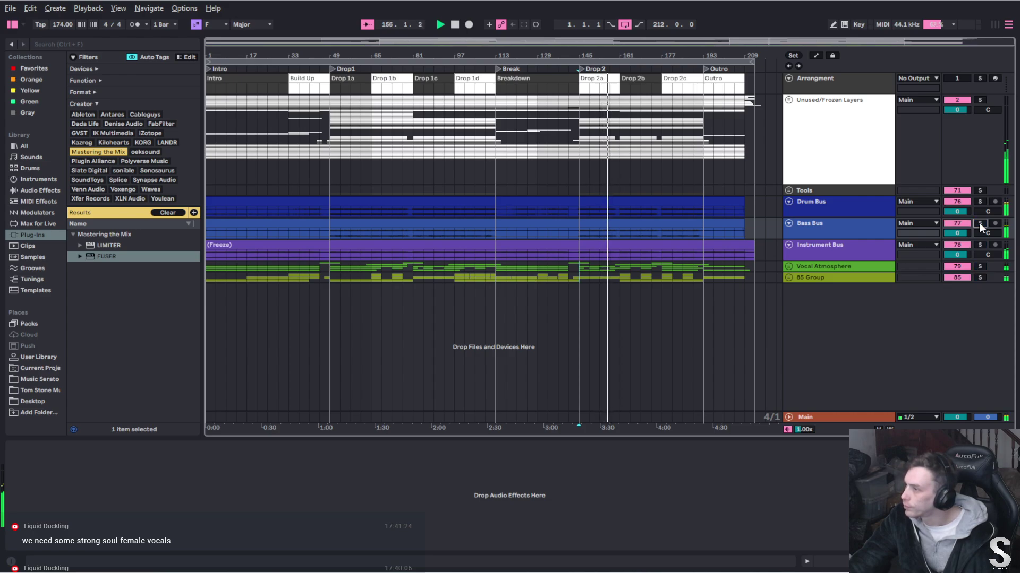
Check the tracks inside 85 Group, collapse it, and rename the group Vocal Main
{"action": "left_click", "coordinate": [789, 278]}
{"action": "scroll", "coordinate": [810, 314], "scroll_direction": "down", "scroll_amount": 2}
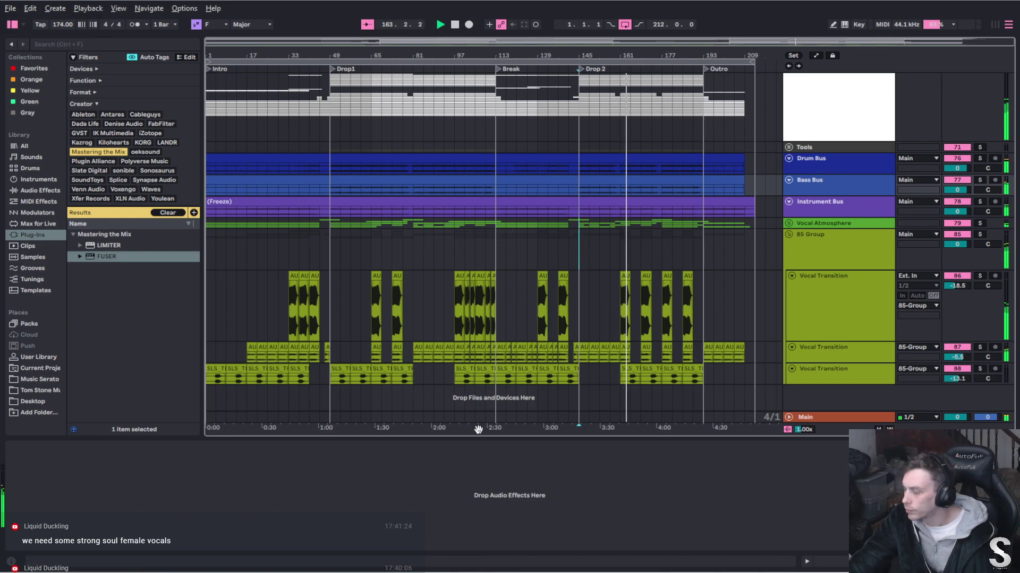
{"action": "key", "text": "h"}
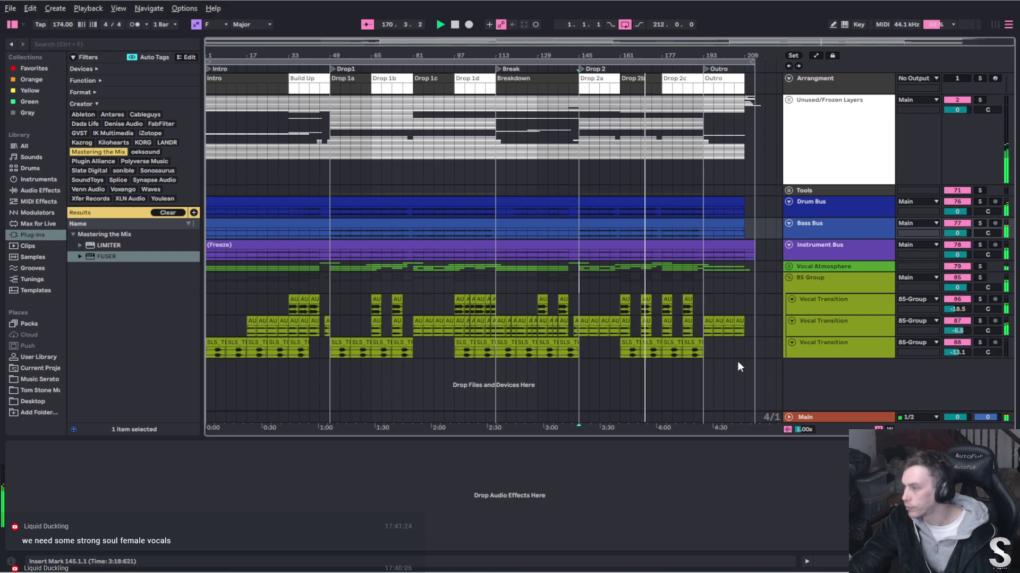
{"action": "left_click", "coordinate": [789, 278]}
{"action": "left_click", "coordinate": [824, 283]}
{"action": "key", "text": "ctrl+r"}
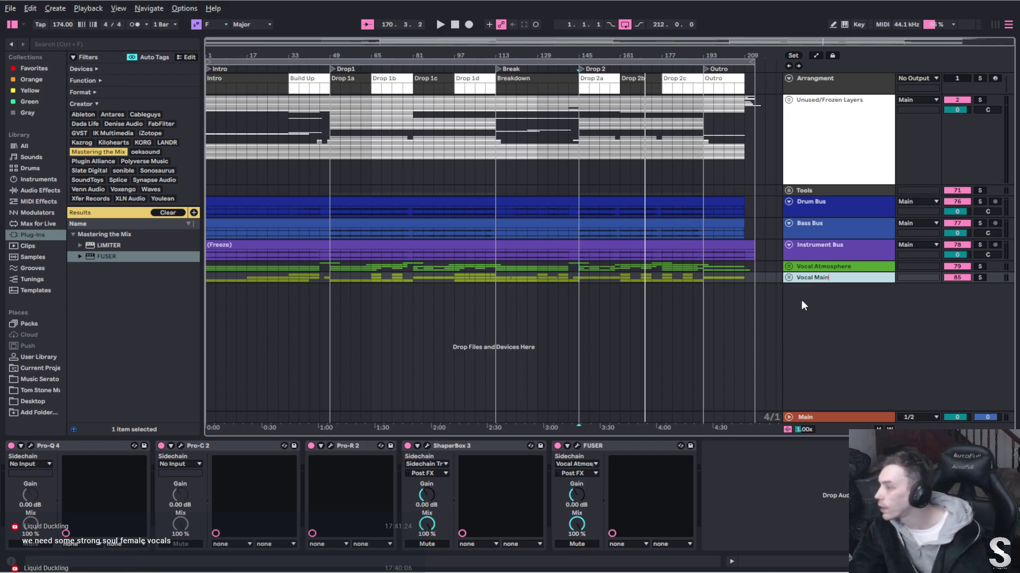
Duplicate the Vocal Atmosphere and Vocal Main groups together and deactivate both copies
{"action": "left_click", "coordinate": [824, 267], "text": "shift"}
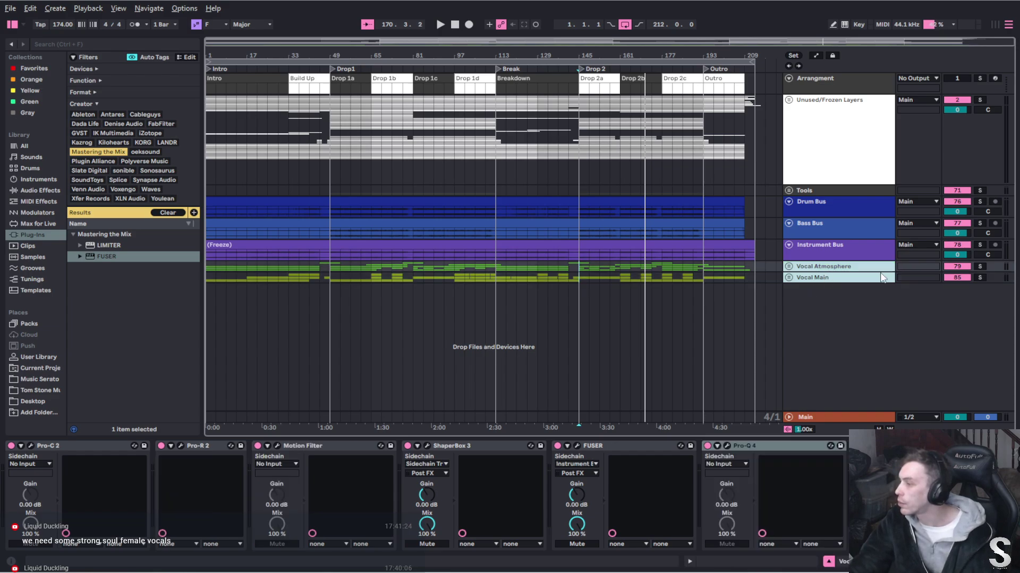
{"action": "right_click", "coordinate": [834, 272]}
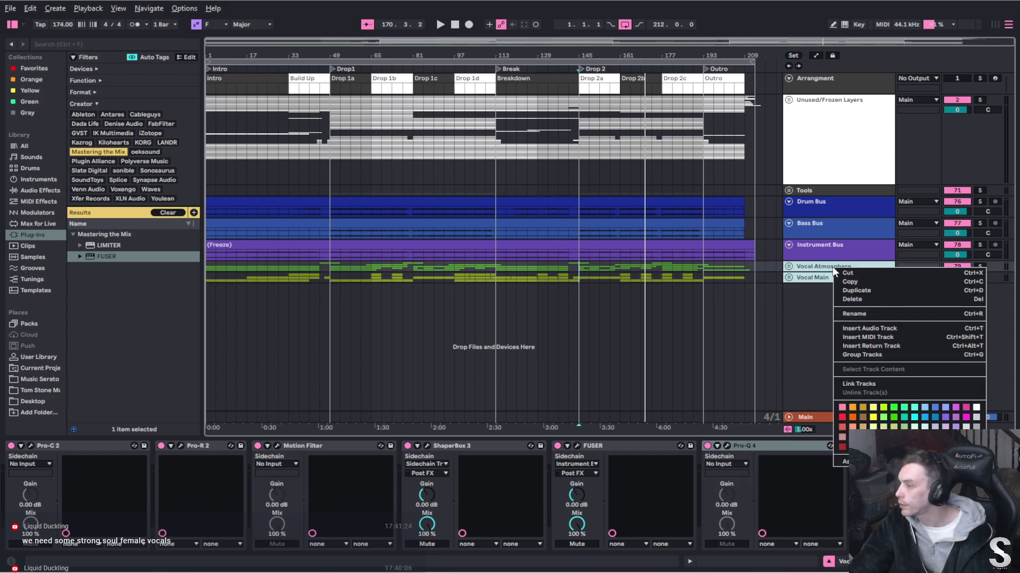
{"action": "left_click", "coordinate": [849, 291]}
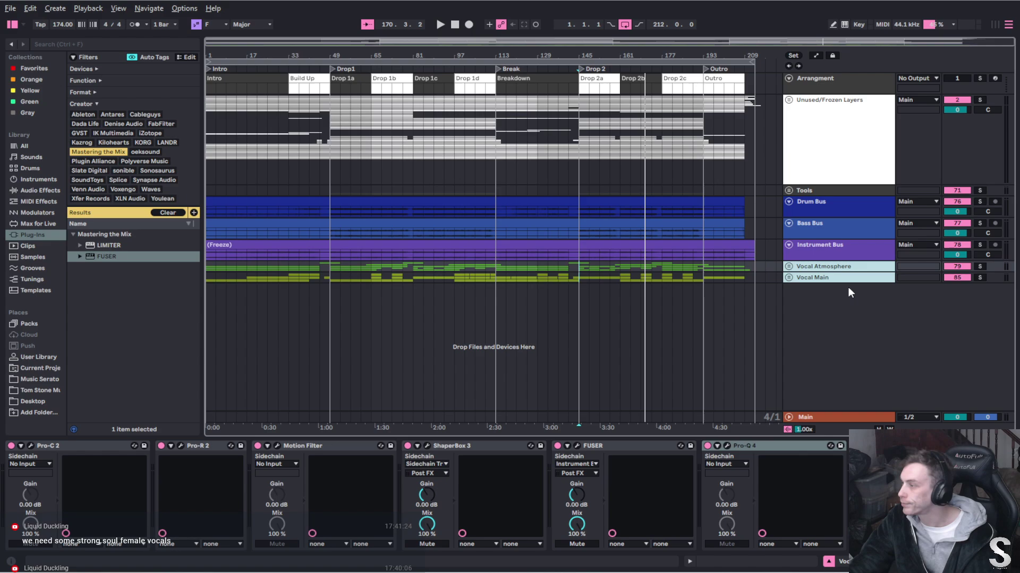
{"action": "key", "text": "ctrl+d"}
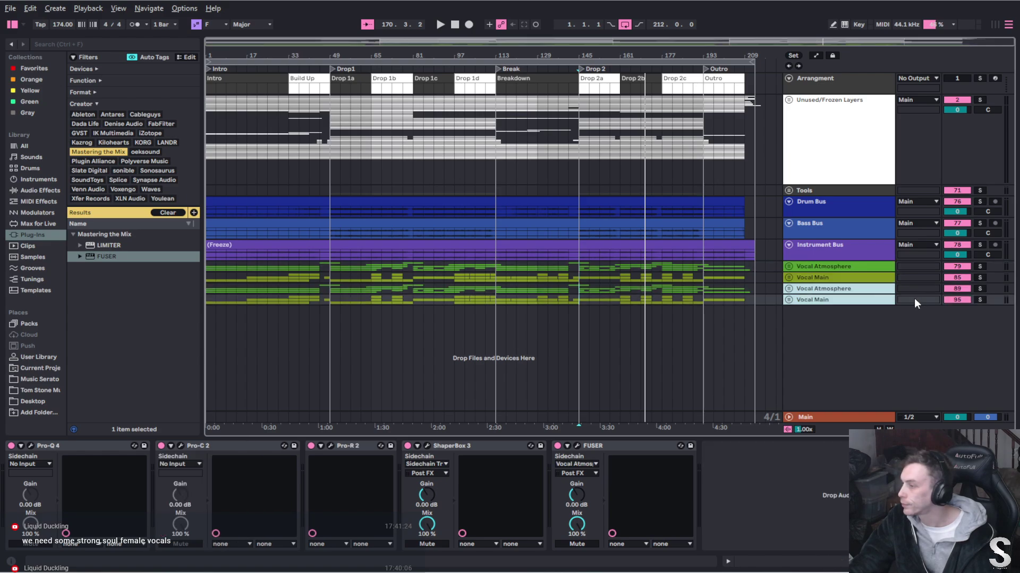
{"action": "left_click", "coordinate": [957, 289]}
Check the tracks in the duplicated Vocal Atmosphere group for devices and turn off all devices on the group itself
{"action": "left_click", "coordinate": [788, 288]}
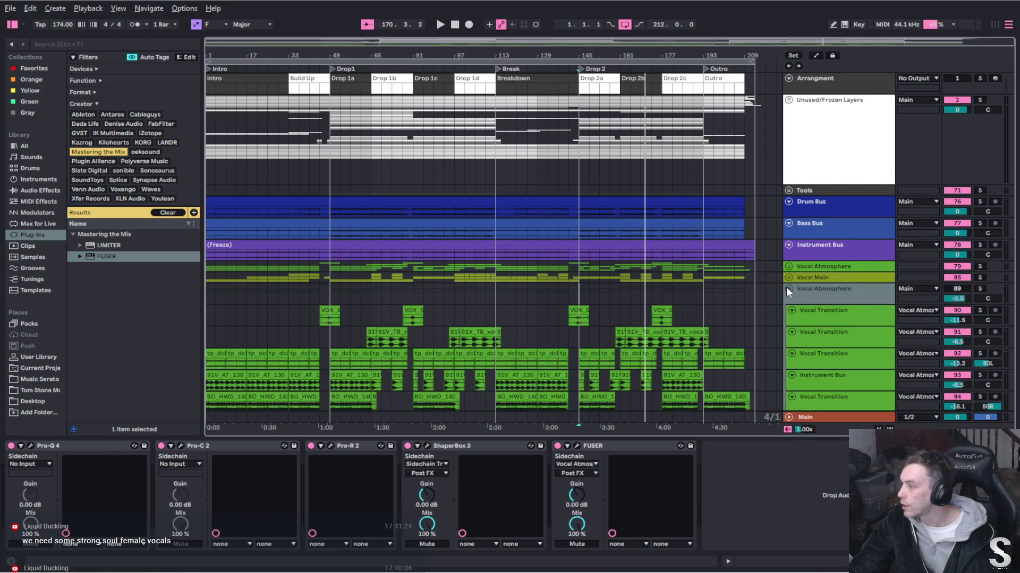
{"action": "left_click", "coordinate": [827, 330]}
{"action": "left_click", "coordinate": [833, 356]}
{"action": "left_click", "coordinate": [838, 380]}
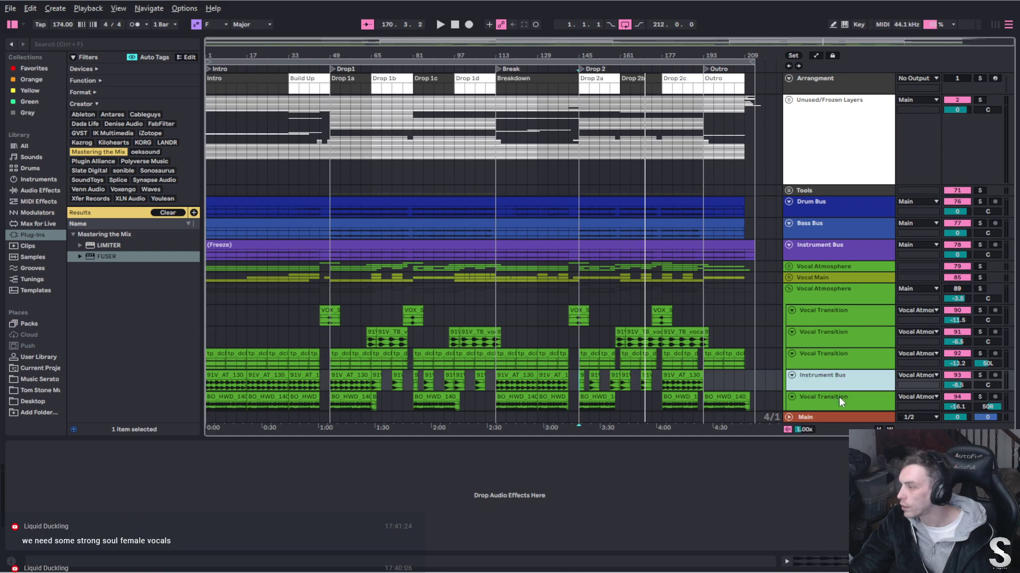
{"action": "left_click", "coordinate": [839, 397]}
{"action": "left_click", "coordinate": [836, 287]}
{"action": "left_click", "coordinate": [131, 444]}
{"action": "key", "text": "ctrl+a"}
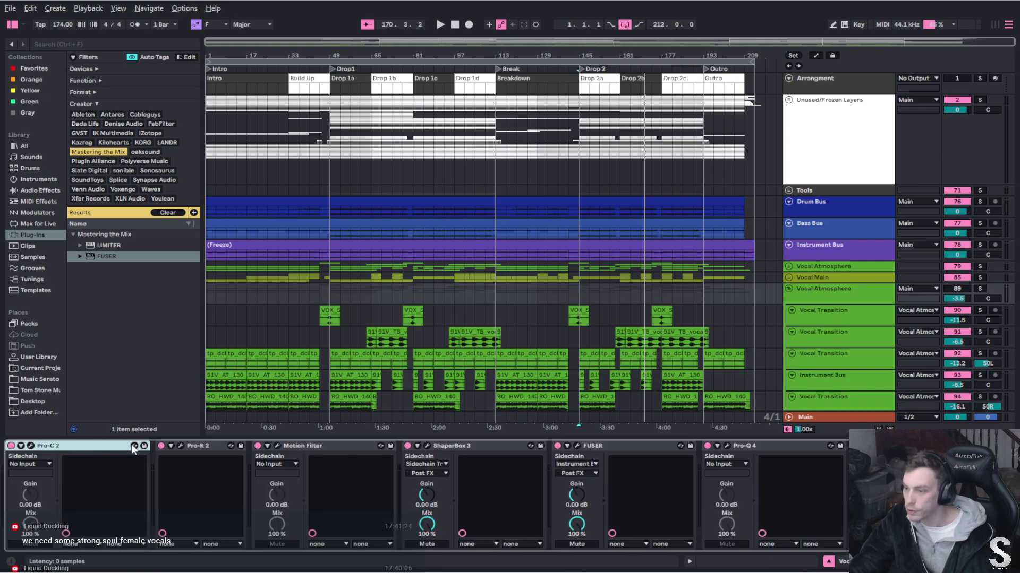
{"action": "left_click", "coordinate": [707, 446]}
Turn off all devices on the duplicated Vocal Main group
{"action": "scroll", "coordinate": [856, 336], "scroll_direction": "down", "scroll_amount": 3}
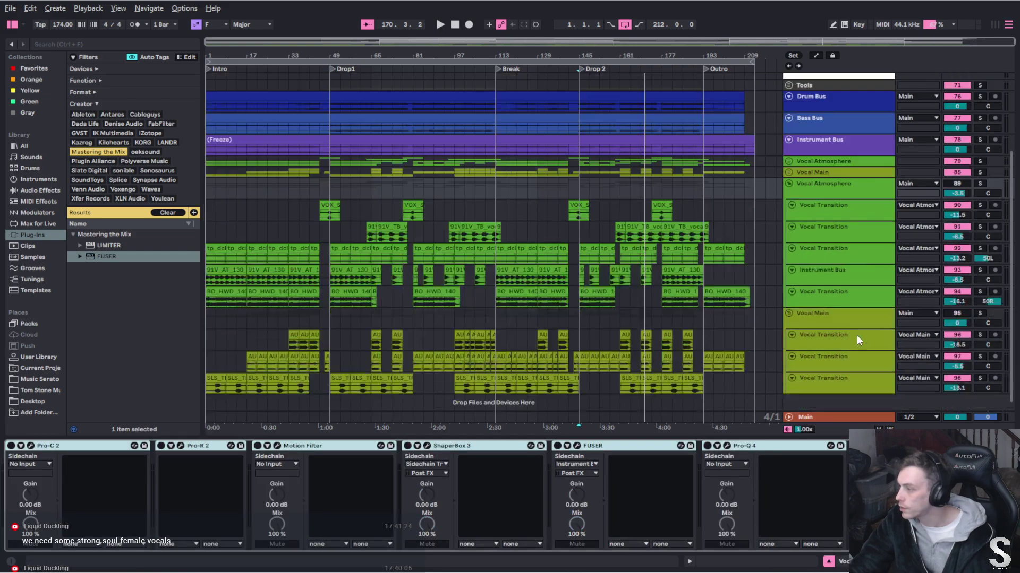
{"action": "left_click", "coordinate": [856, 324]}
{"action": "left_click", "coordinate": [106, 447]}
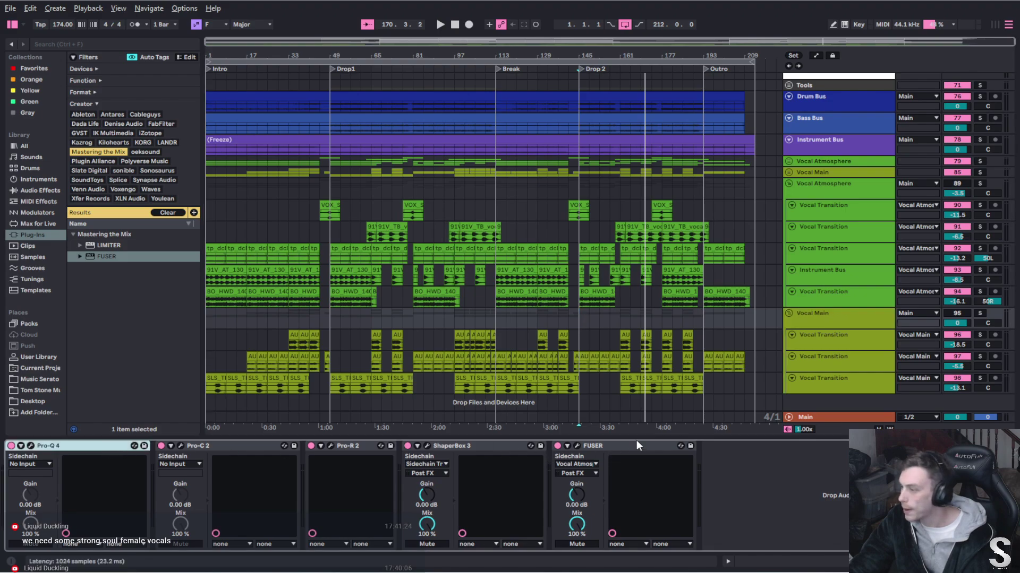
{"action": "key", "text": "ctrl+a"}
{"action": "left_click", "coordinate": [557, 445]}
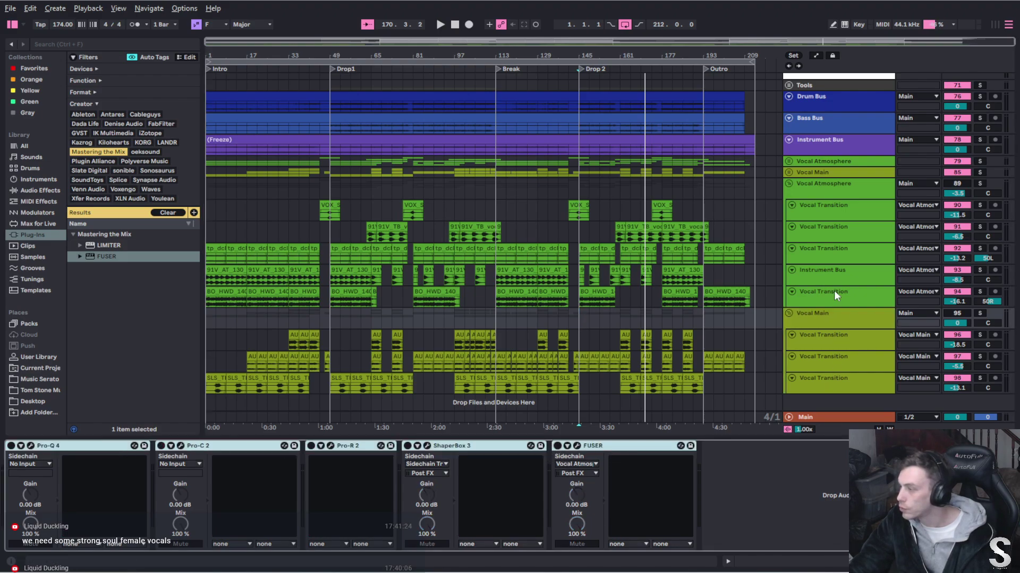
Collapse both duplicated vocal groups, move them into Unused/Frozen Layers, and assign that group's colour to all its tracks and clips
{"action": "scroll", "coordinate": [823, 276], "scroll_direction": "up", "scroll_amount": 3}
{"action": "left_click", "coordinate": [788, 276]}
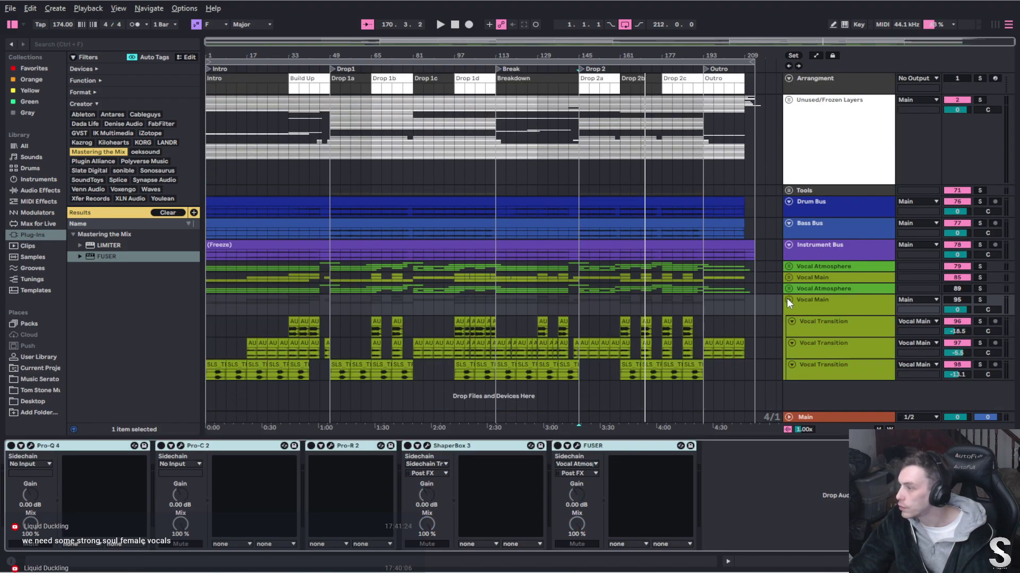
{"action": "left_click", "coordinate": [789, 300]}
{"action": "left_click", "coordinate": [805, 301]}
{"action": "left_click", "coordinate": [807, 287], "text": "shift"}
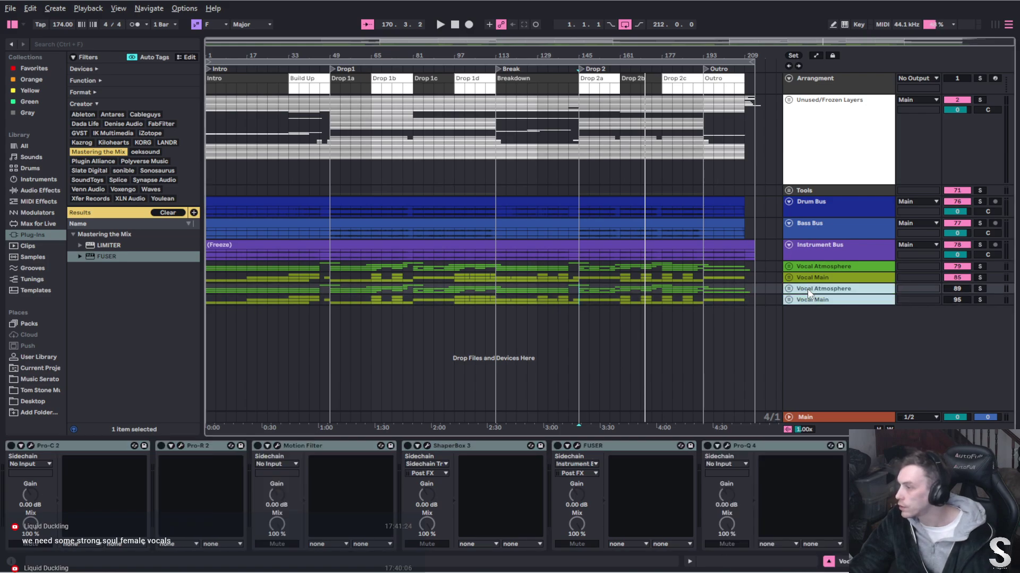
{"action": "left_click_drag", "start_coordinate": [808, 293], "coordinate": [839, 152]}
{"action": "right_click", "coordinate": [839, 152]}
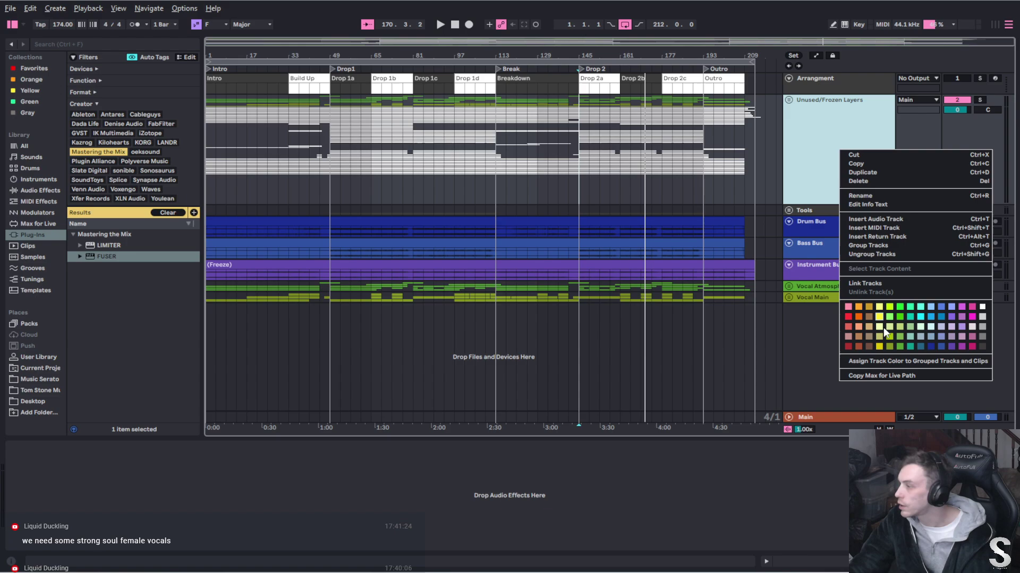
{"action": "left_click", "coordinate": [892, 361]}
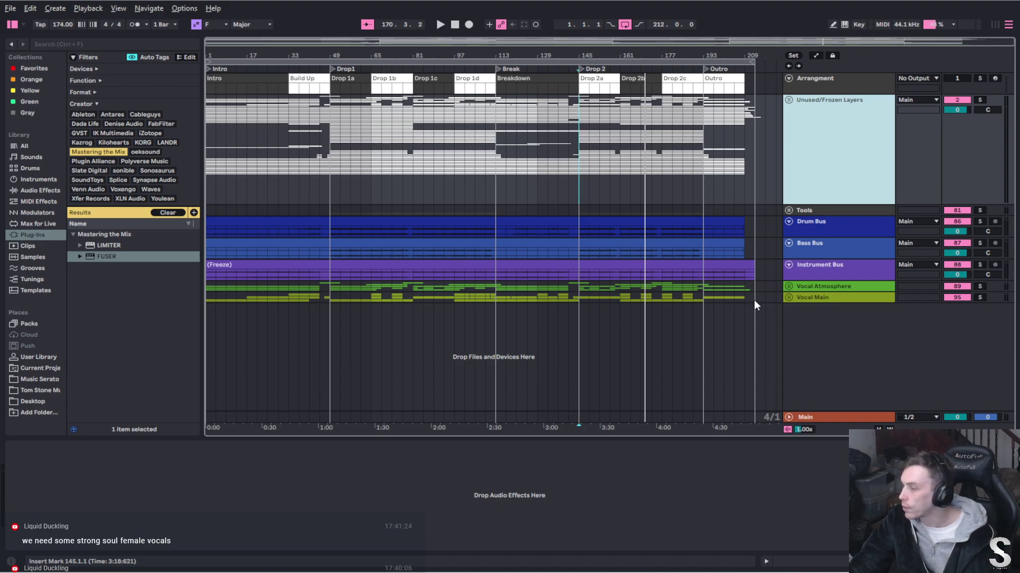
Expand the active Vocal Atmosphere and Vocal Main groups to show all their tracks
{"action": "left_click", "coordinate": [789, 286]}
{"action": "scroll", "coordinate": [878, 288], "scroll_direction": "down", "scroll_amount": 1}
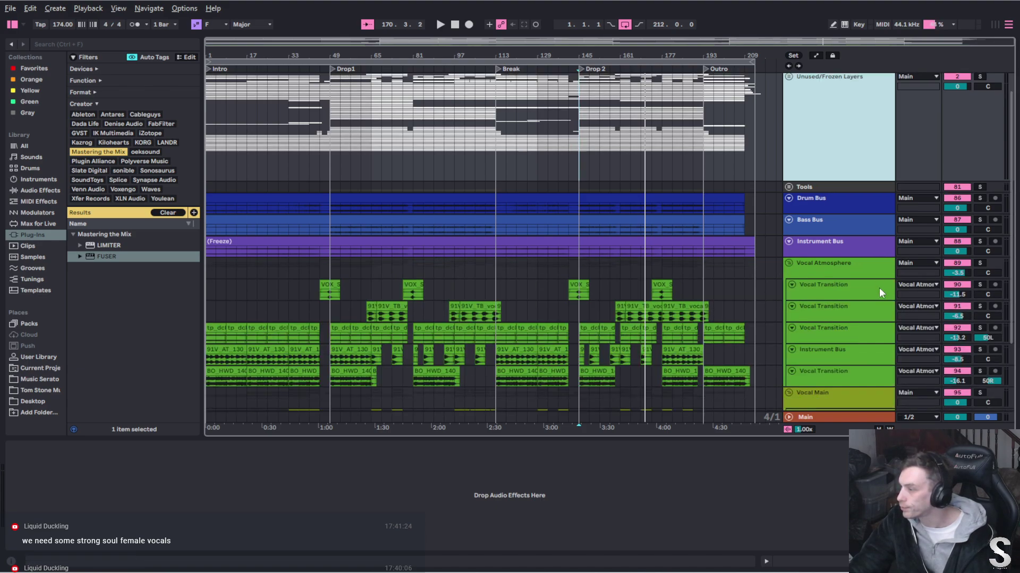
{"action": "scroll", "coordinate": [878, 288], "scroll_direction": "down", "scroll_amount": 4}
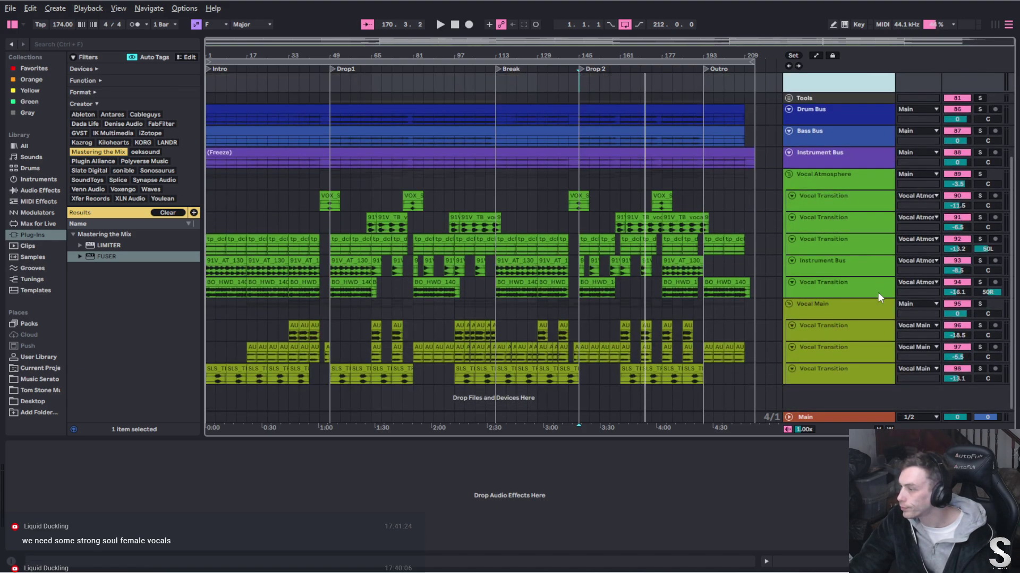
Collapse the active Vocal Atmosphere and Vocal Main groups and select both over the full length of the arrangement
{"action": "left_click", "coordinate": [789, 171]}
{"action": "left_click", "coordinate": [788, 298]}
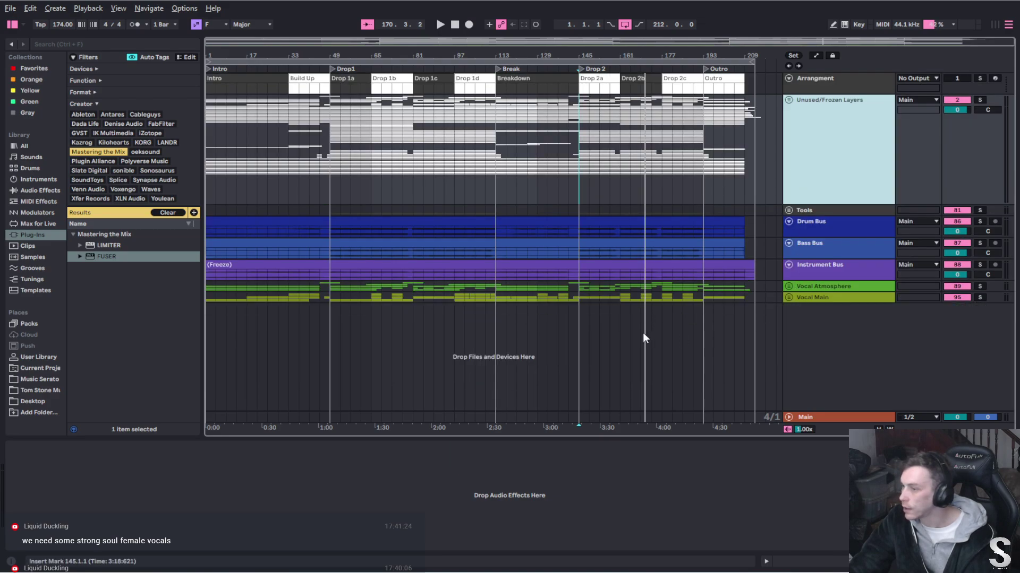
{"action": "left_click", "coordinate": [842, 299]}
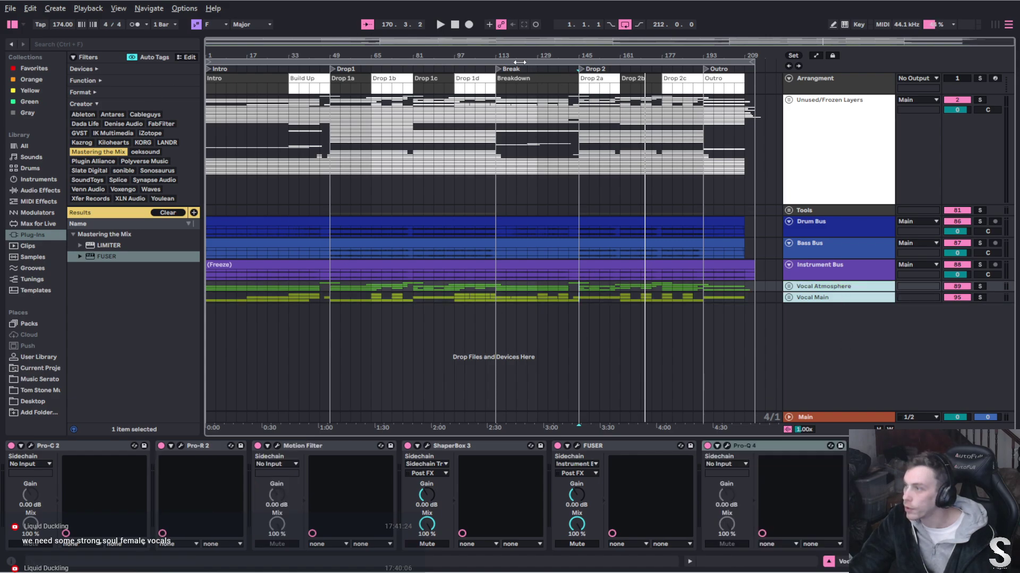
{"action": "key", "text": "ctrl+a"}
Set up an audio export with Selected Tracks Only as the rendered track and proceed to choosing the output file
{"action": "left_click", "coordinate": [11, 8]}
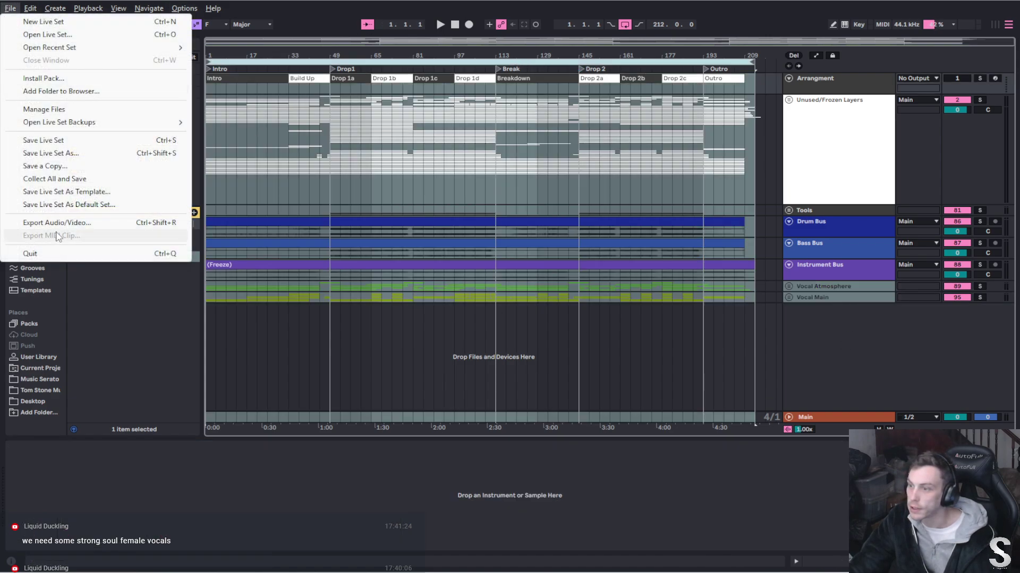
{"action": "left_click", "coordinate": [31, 233]}
{"action": "left_click", "coordinate": [545, 137]}
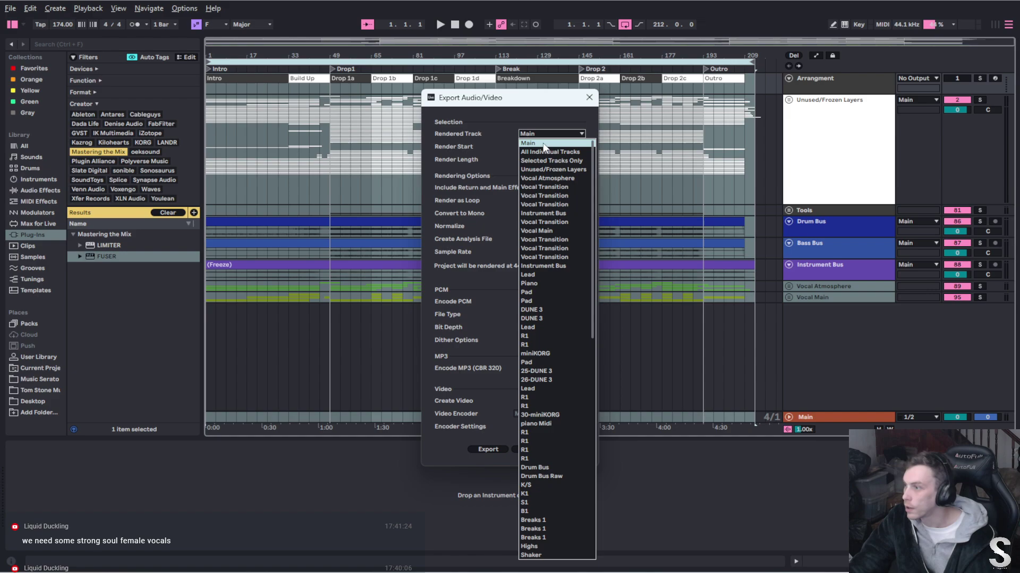
{"action": "left_click", "coordinate": [542, 158]}
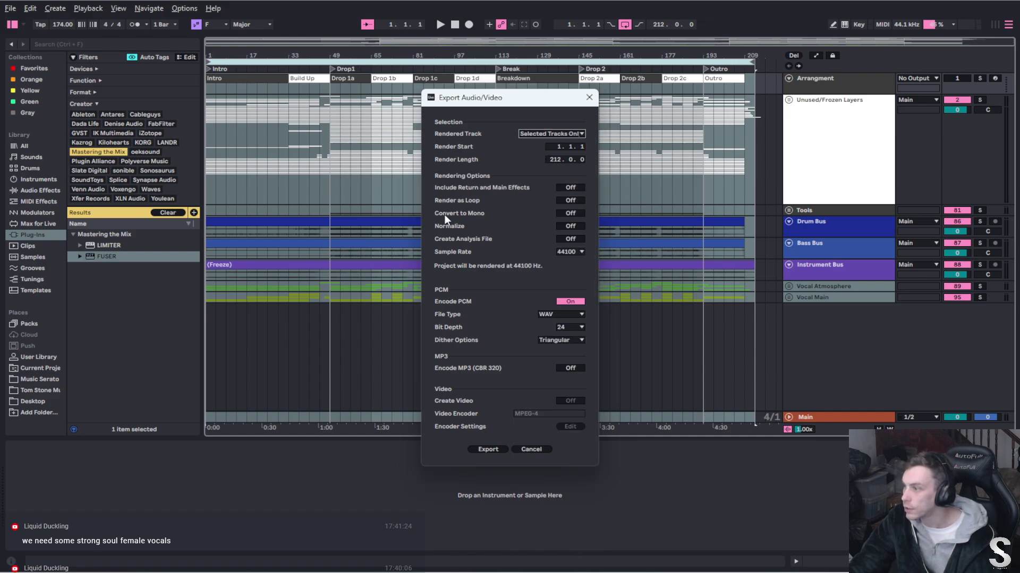
{"action": "left_click", "coordinate": [485, 448]}
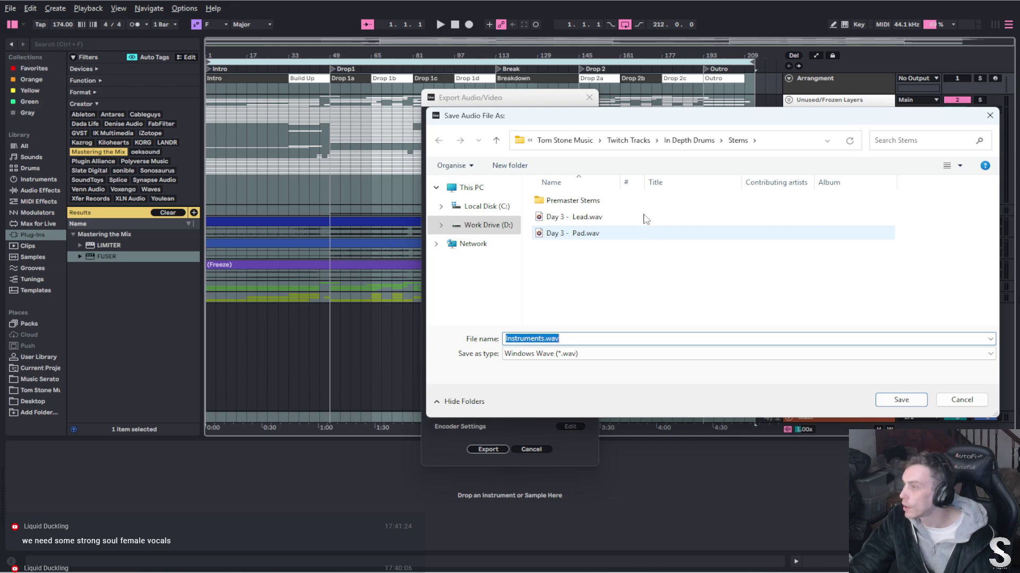
Base the export's file name on the existing Day 3 pad stem, change its prefix to Day 4, and start the render in Stems
{"action": "left_click", "coordinate": [573, 239]}
{"action": "left_click", "coordinate": [524, 339]}
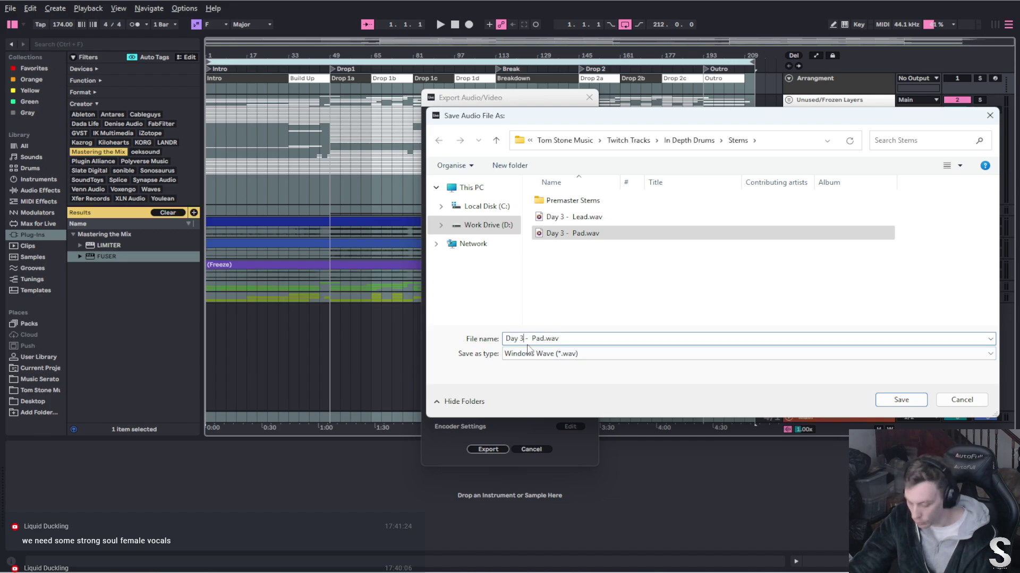
{"action": "key", "text": "BackSpace"}
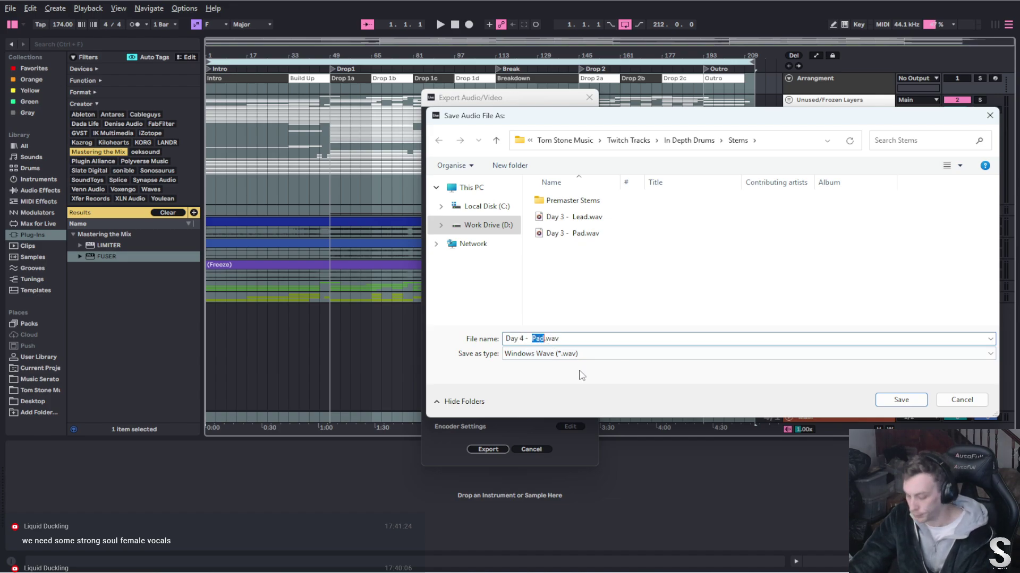
{"action": "key", "text": "Return"}
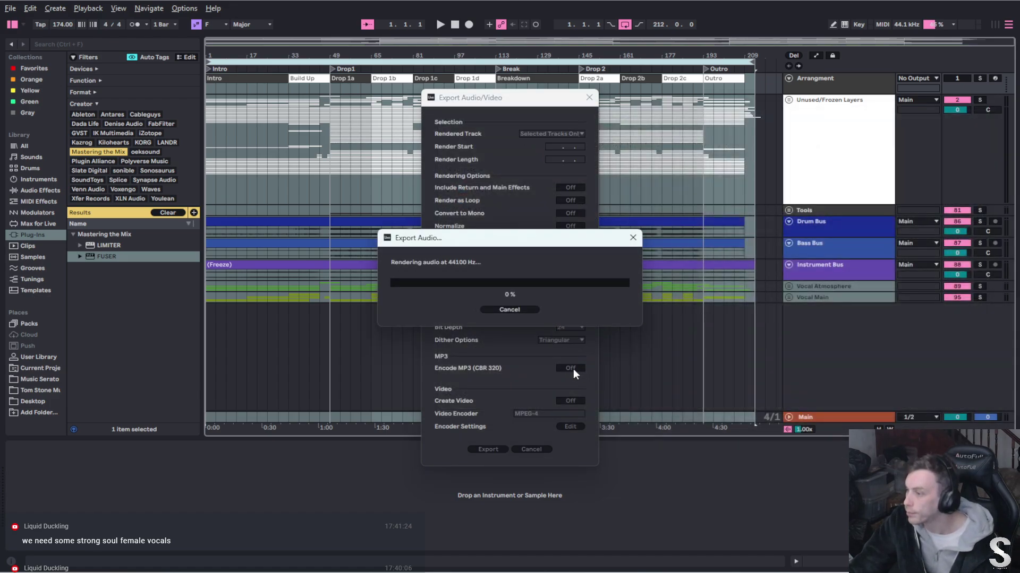